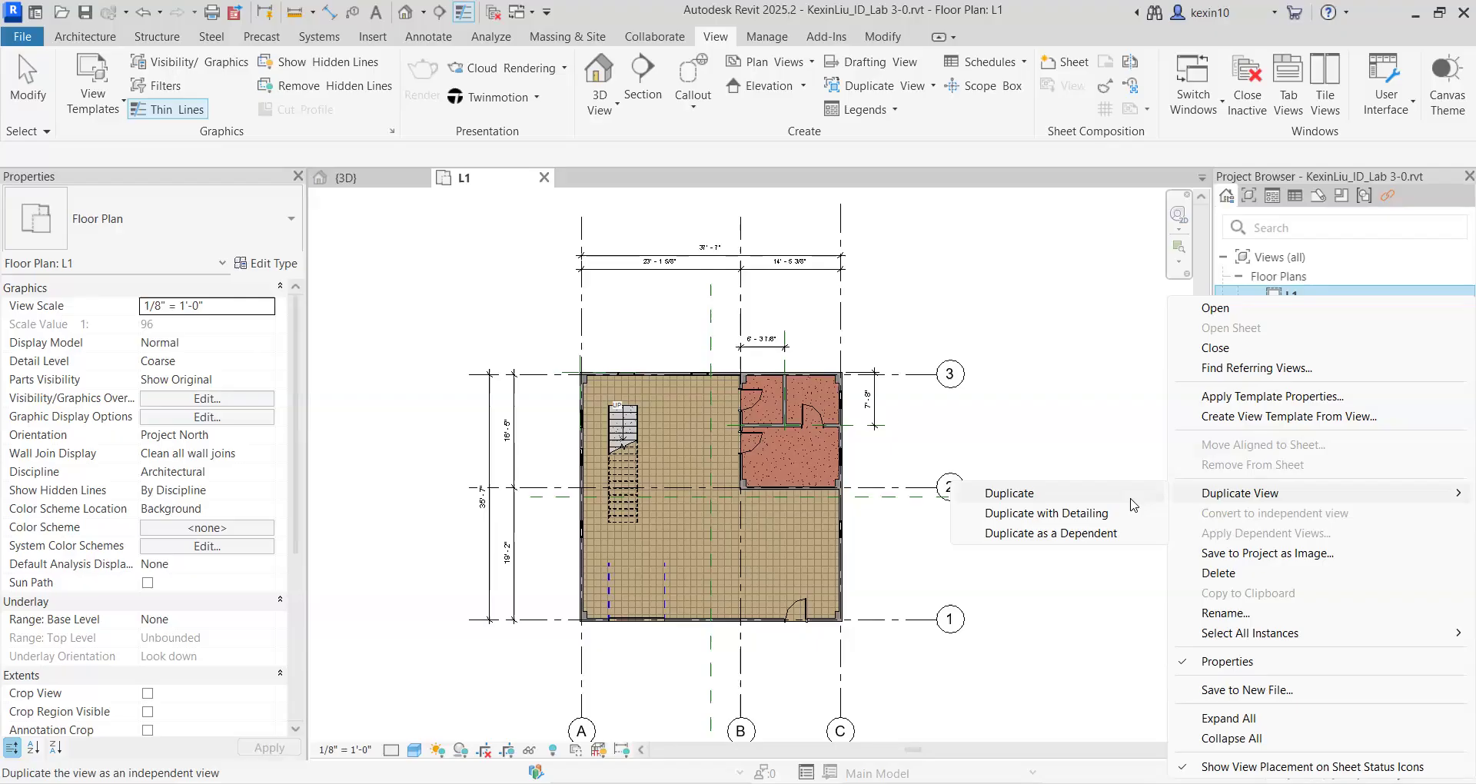
Step: Duplicate floor plan L1 as an independent view without its detailing
click(1132, 498)
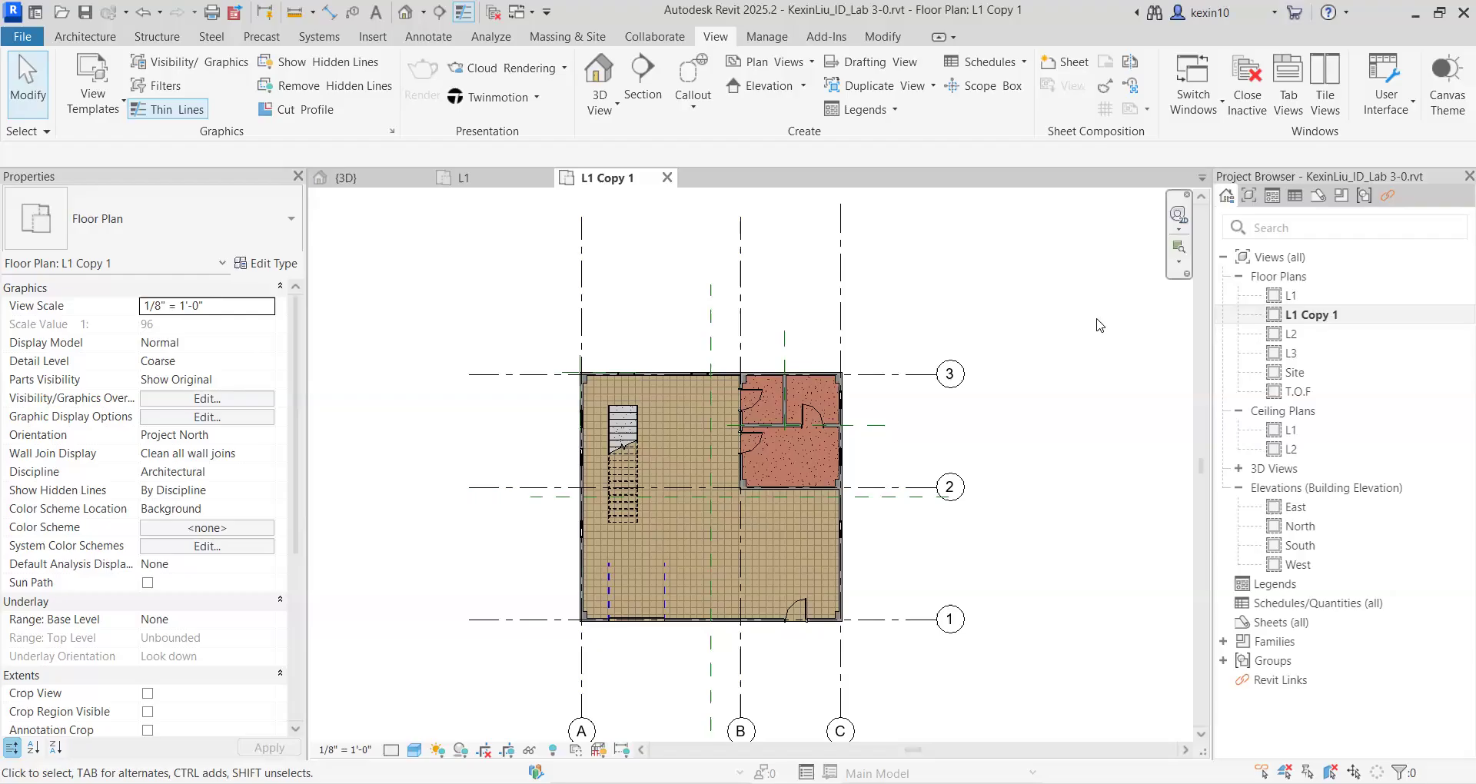
Step: Compare floor plan L1 with its plain copy, L1 Copy 1, looking at which dimensions and annotations were carried over
click(482, 182)
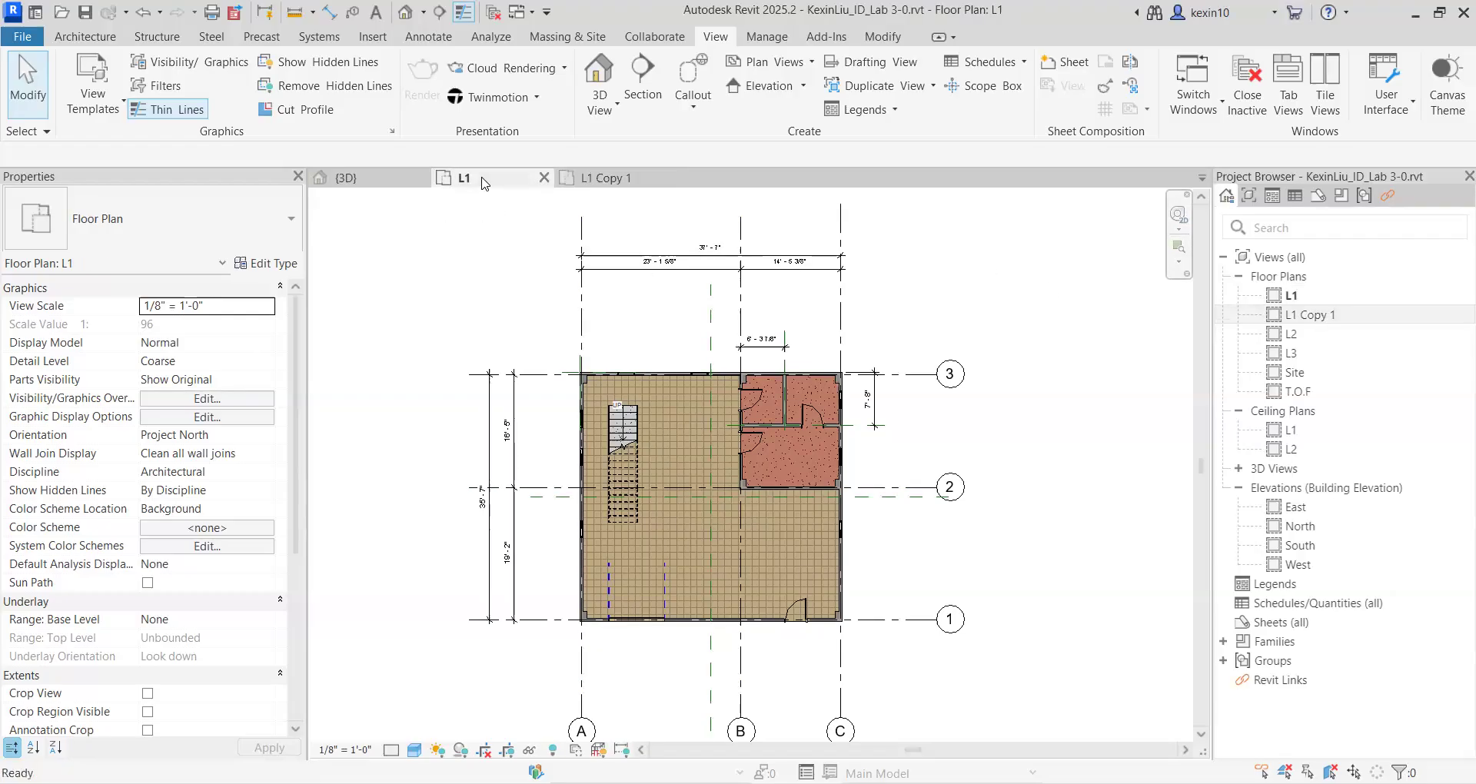
click(582, 183)
click(505, 183)
click(586, 183)
click(504, 183)
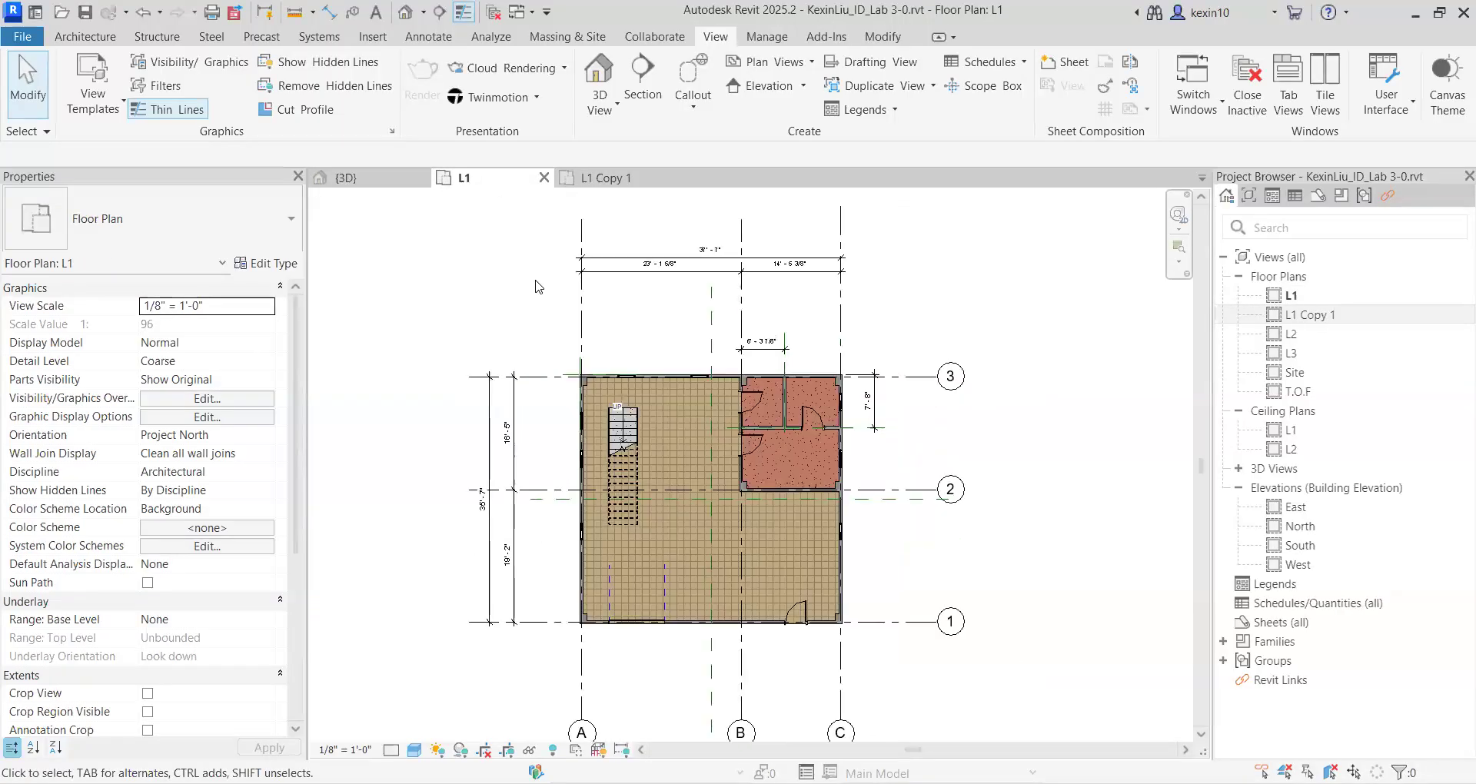
scroll(538, 283, down, 1)
scroll(654, 334, up, 2)
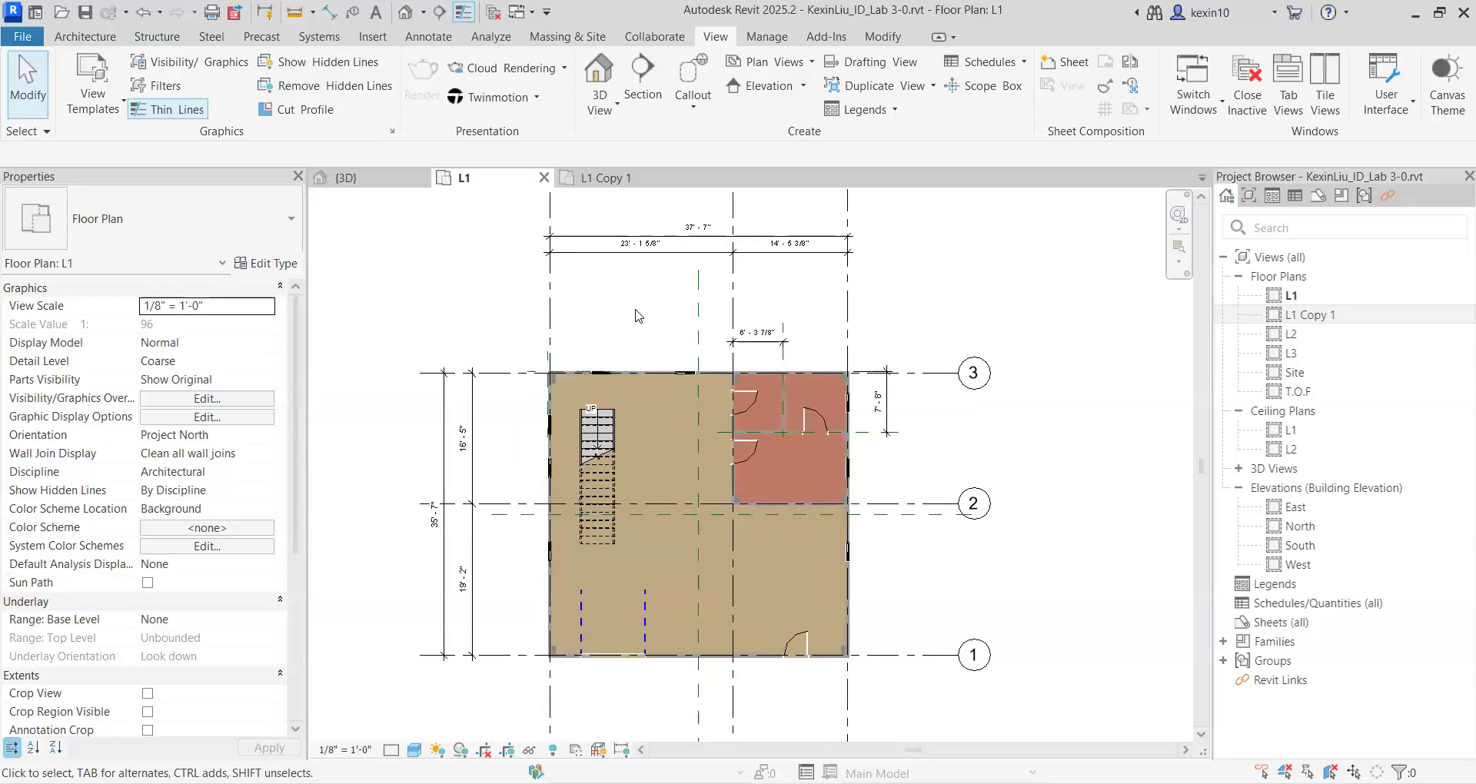
click(609, 182)
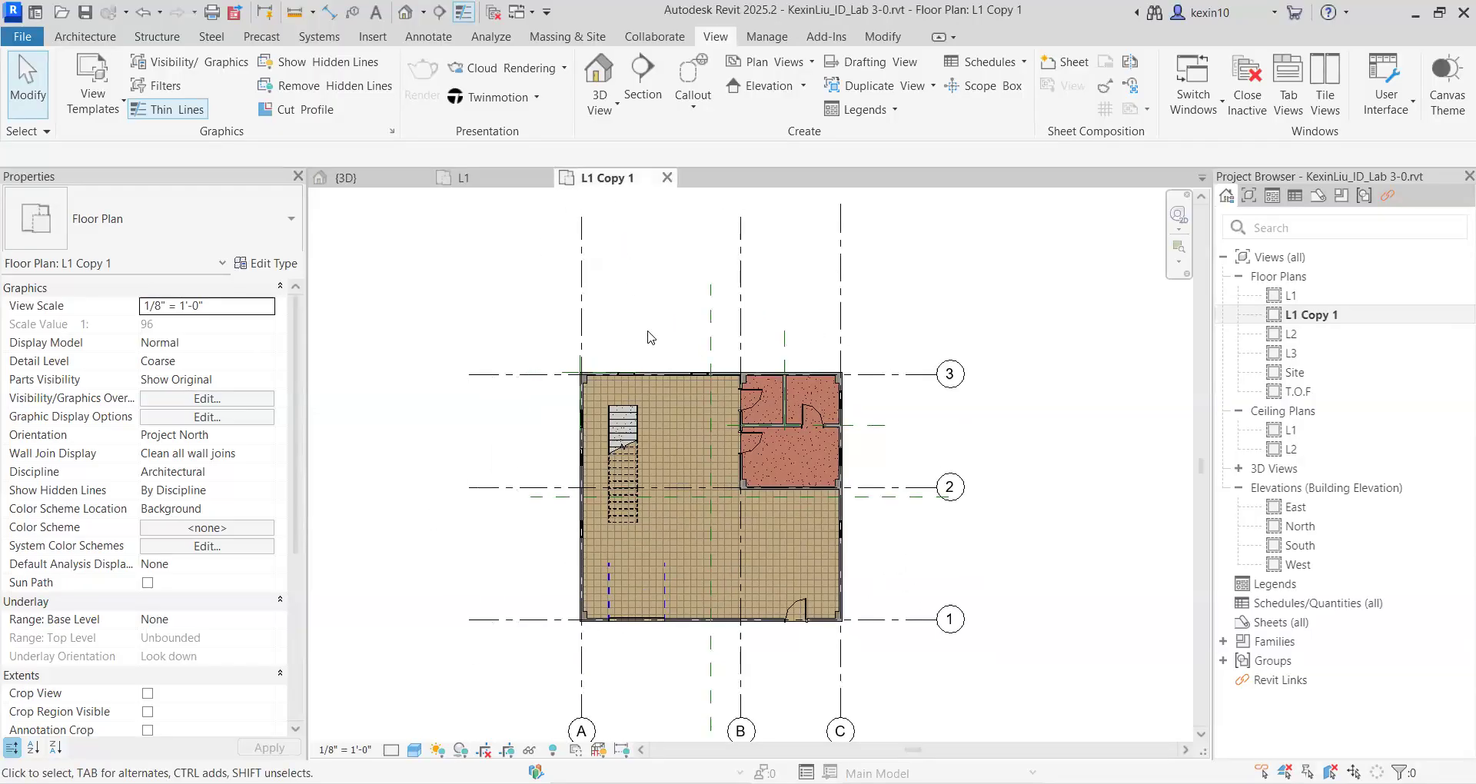
middle_drag(692, 339, 663, 309)
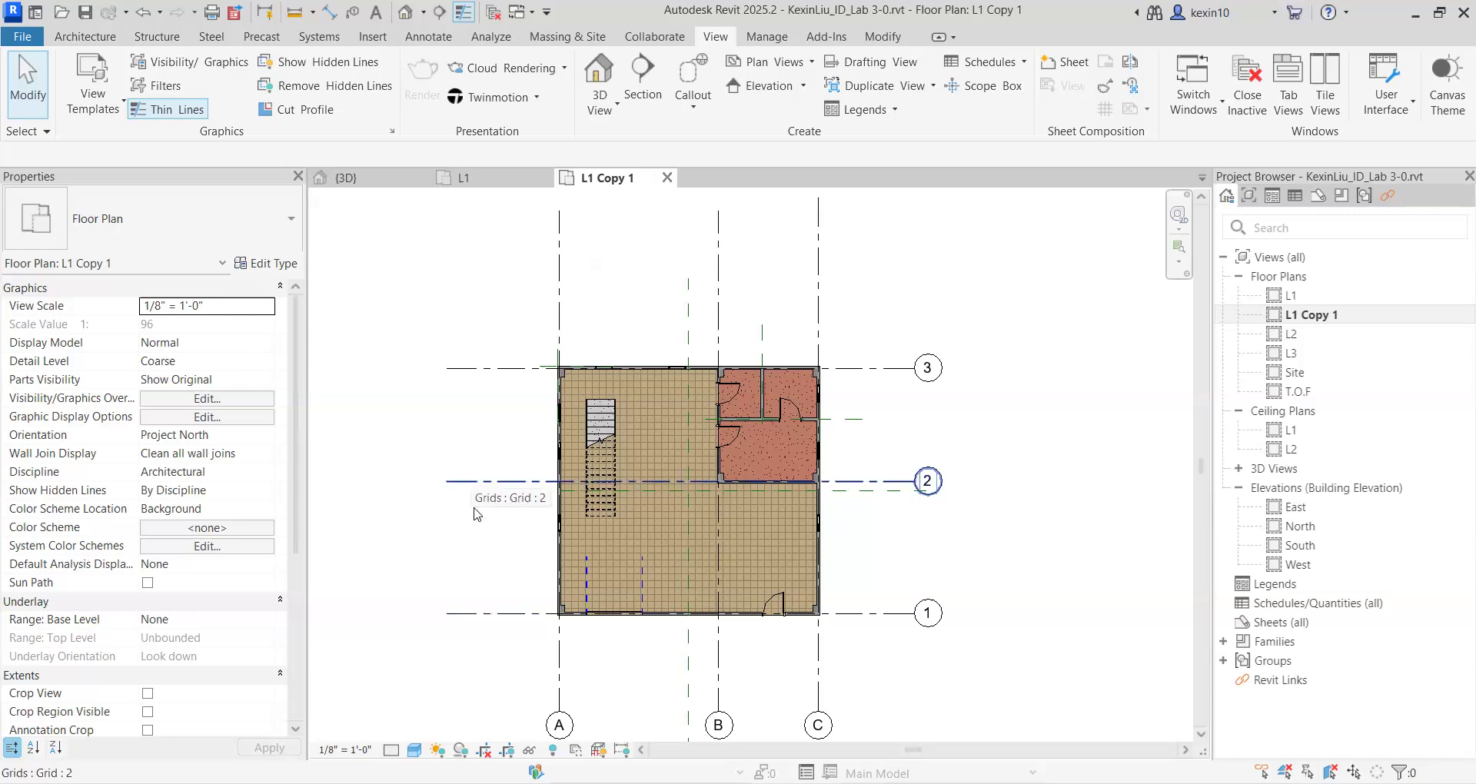
click(511, 180)
click(609, 179)
Step: Duplicate floor plan L1 with detailing and compare the copy with the original
click(1307, 297)
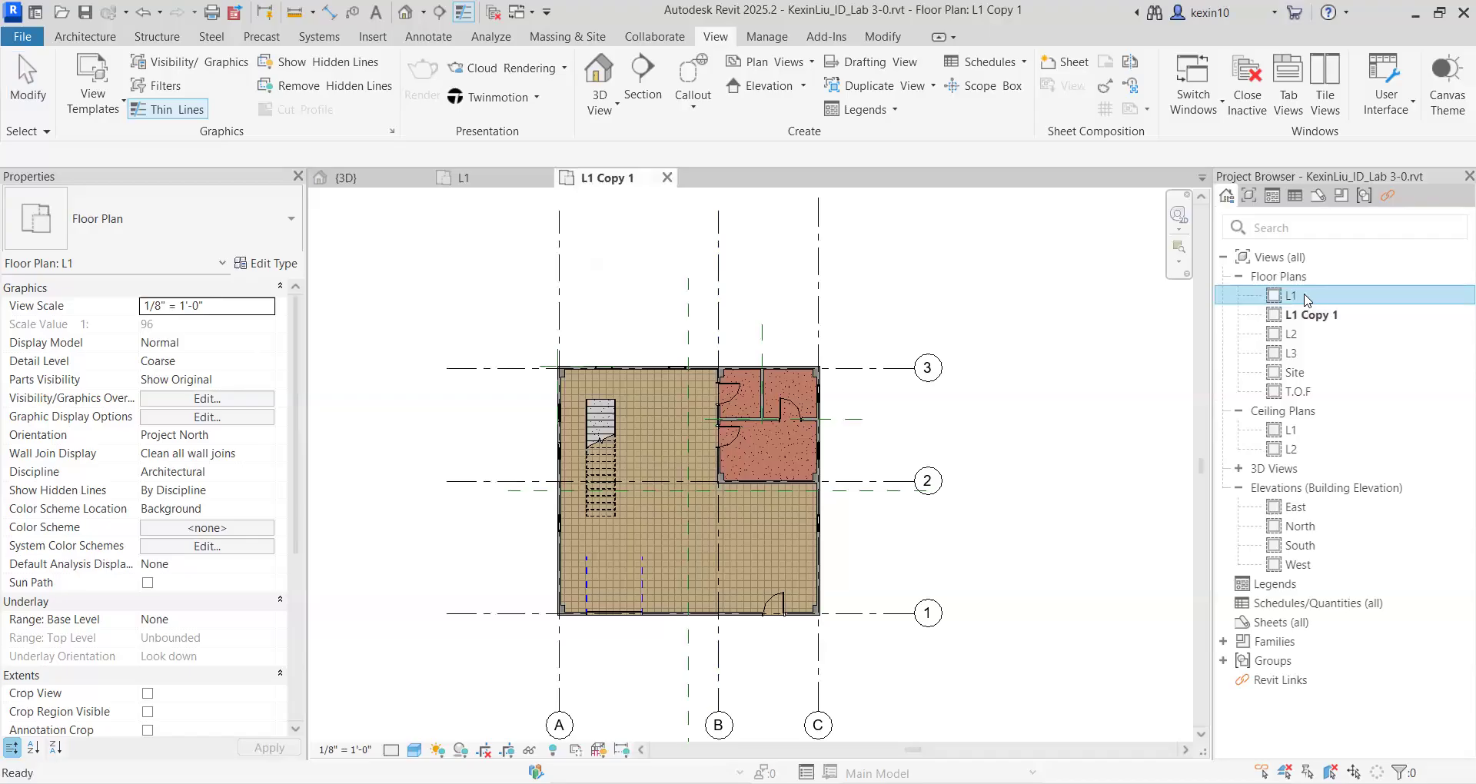
right_click(1307, 299)
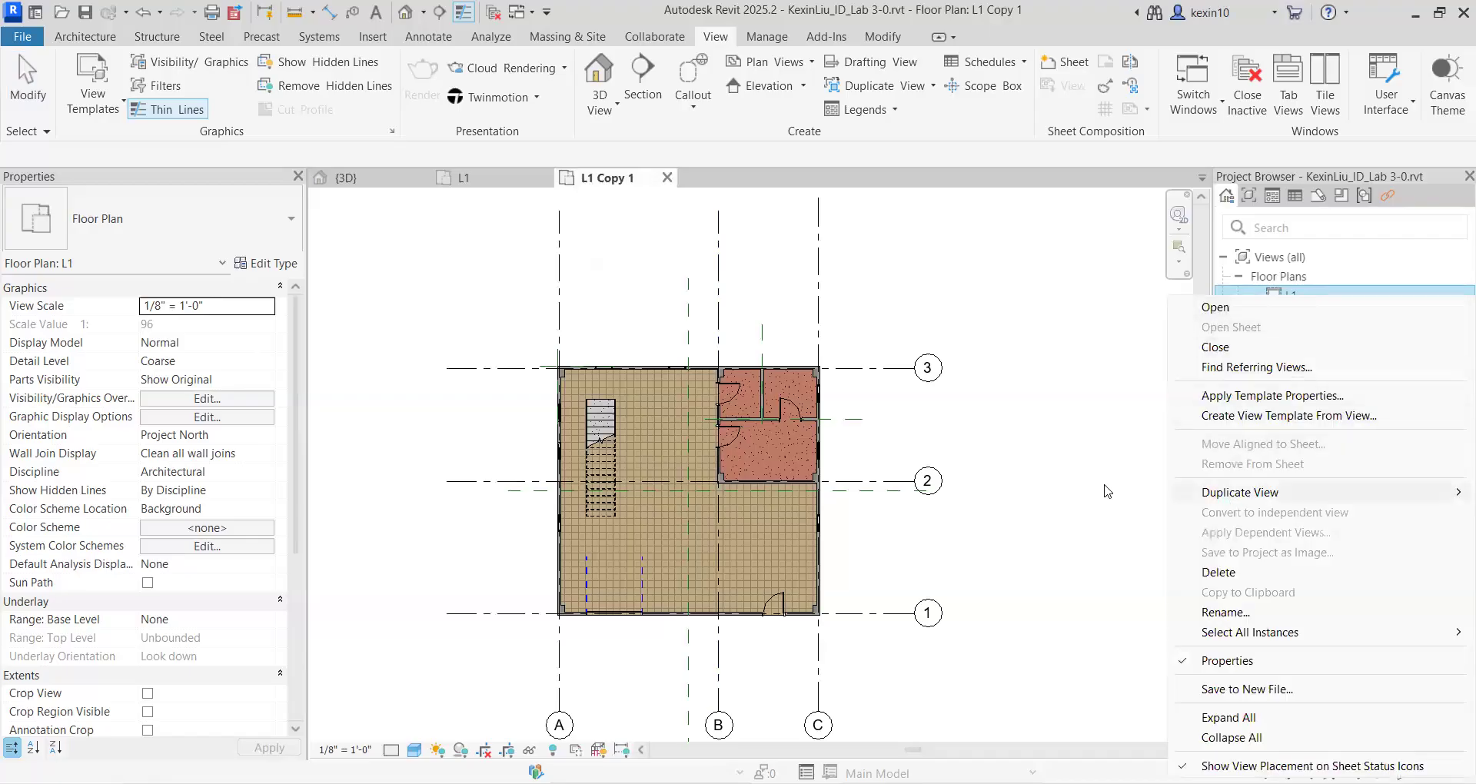
mouse_move(1238, 494)
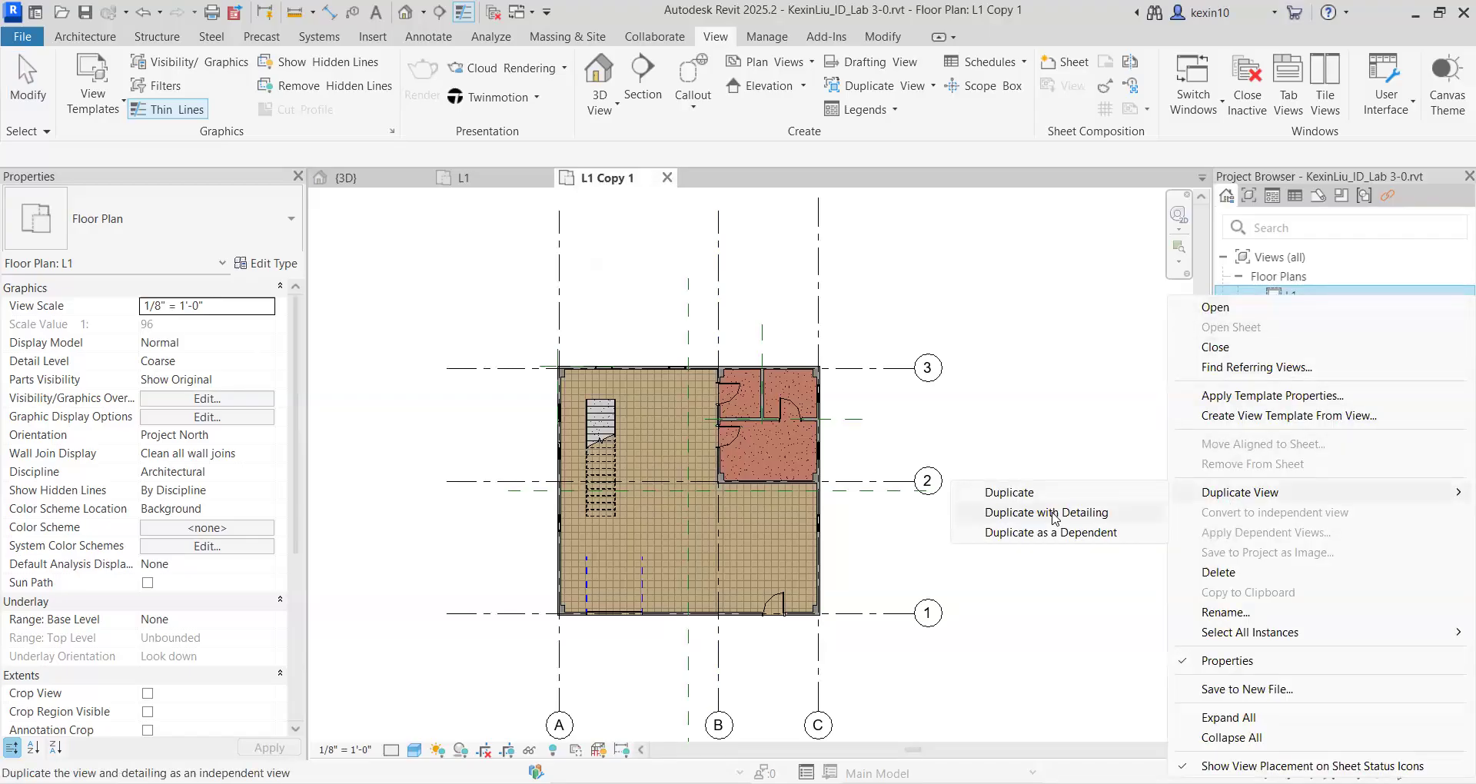
click(1054, 513)
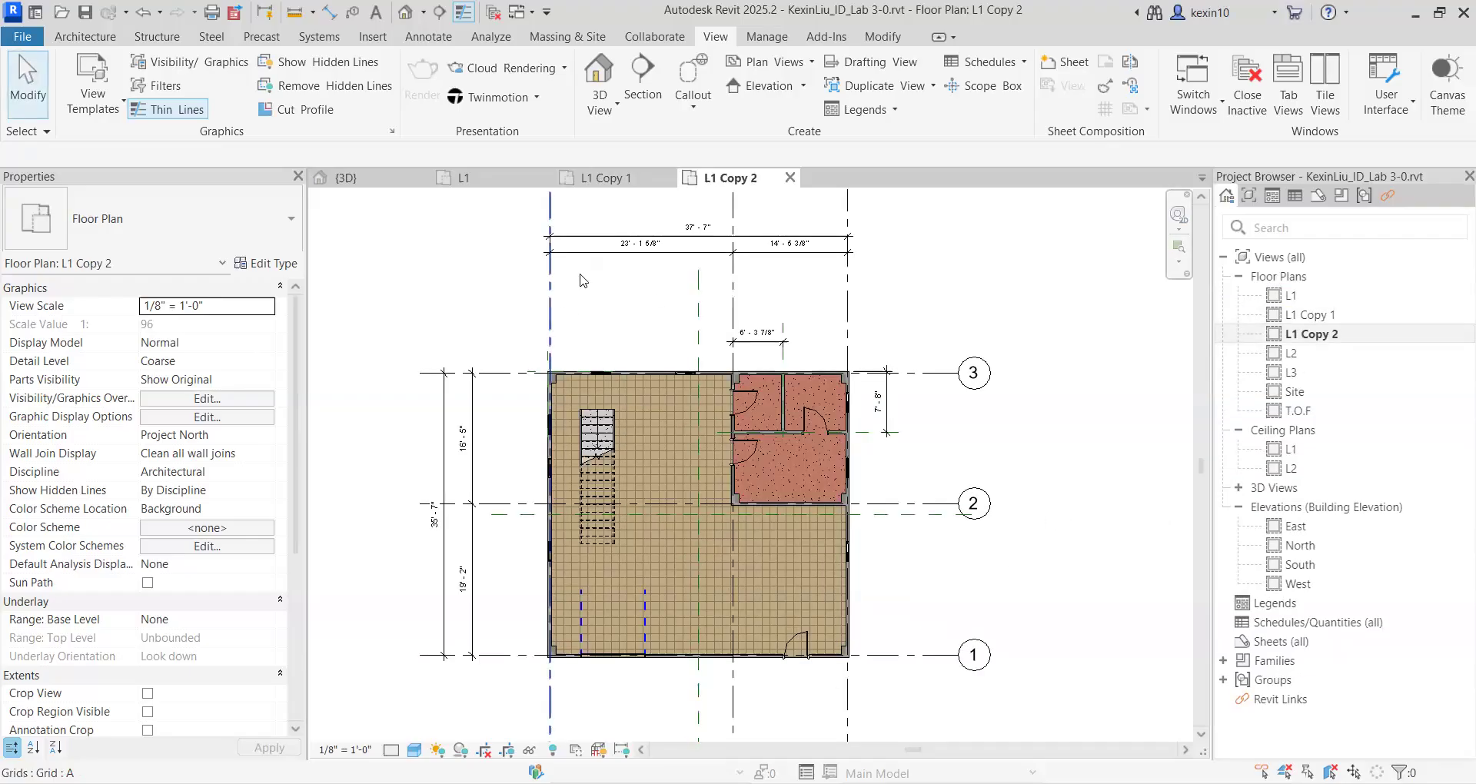
click(484, 180)
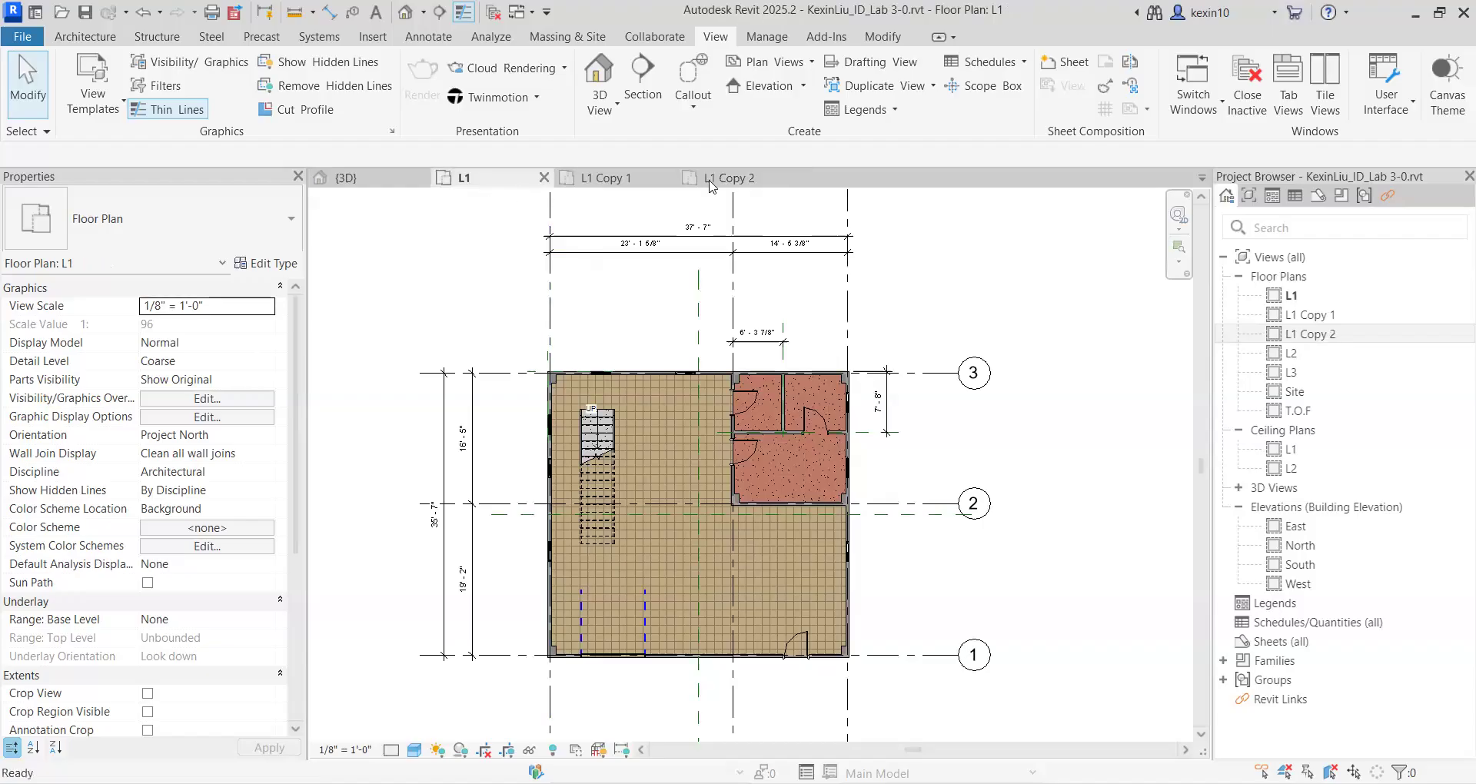
click(734, 181)
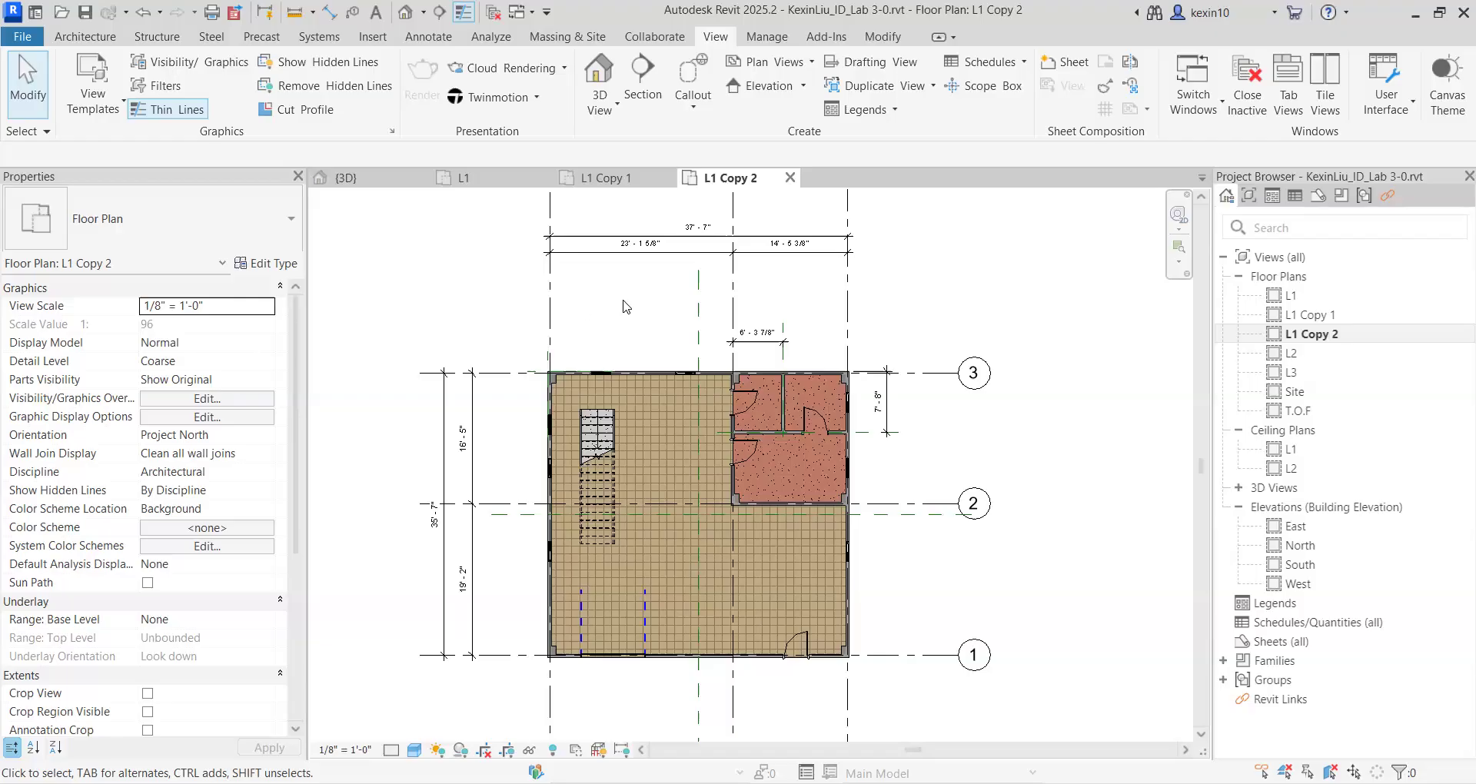
Step: Duplicate floor plan L1 as a dependent view and compare it with the detailed copy, L1 Copy 2
click(1298, 297)
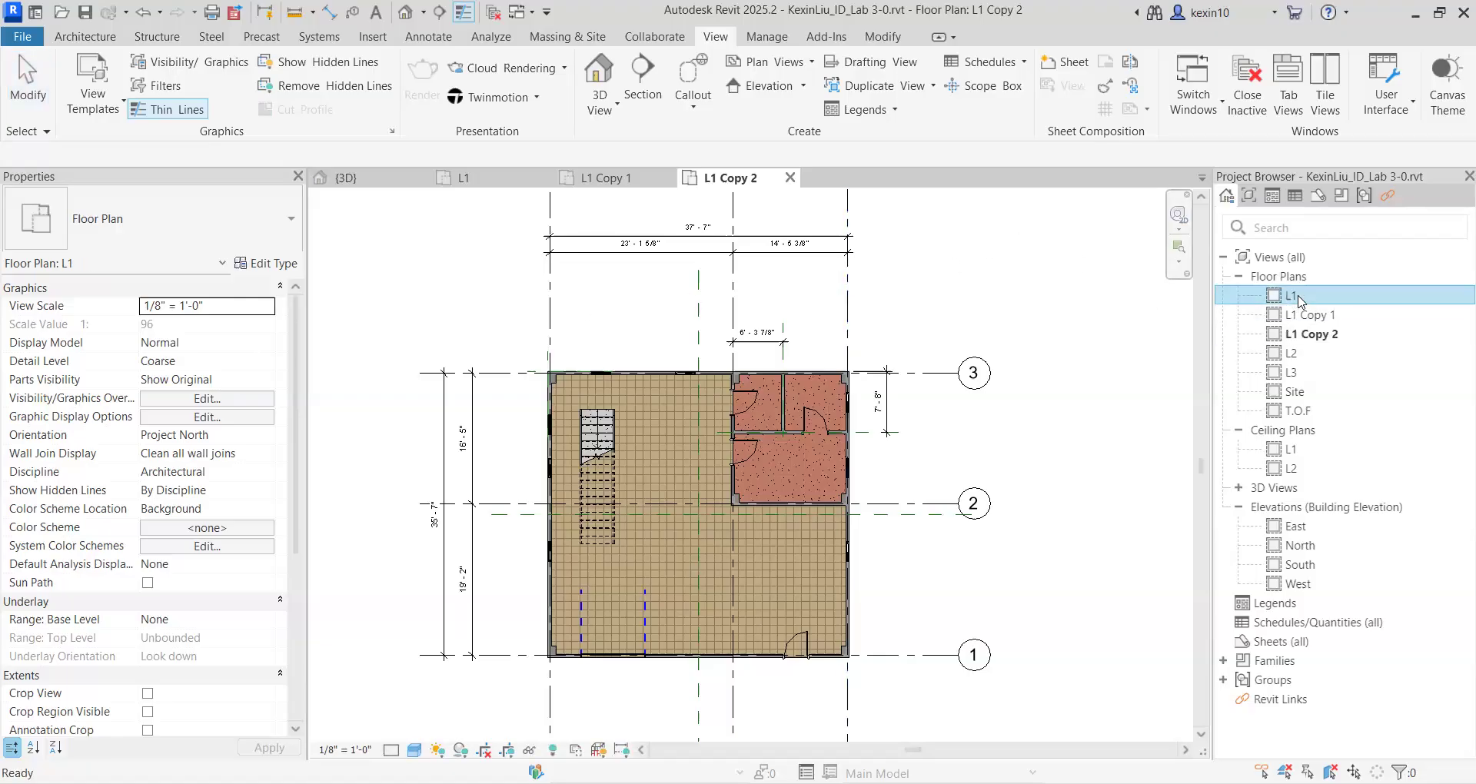
right_click(1298, 298)
mouse_move(1314, 494)
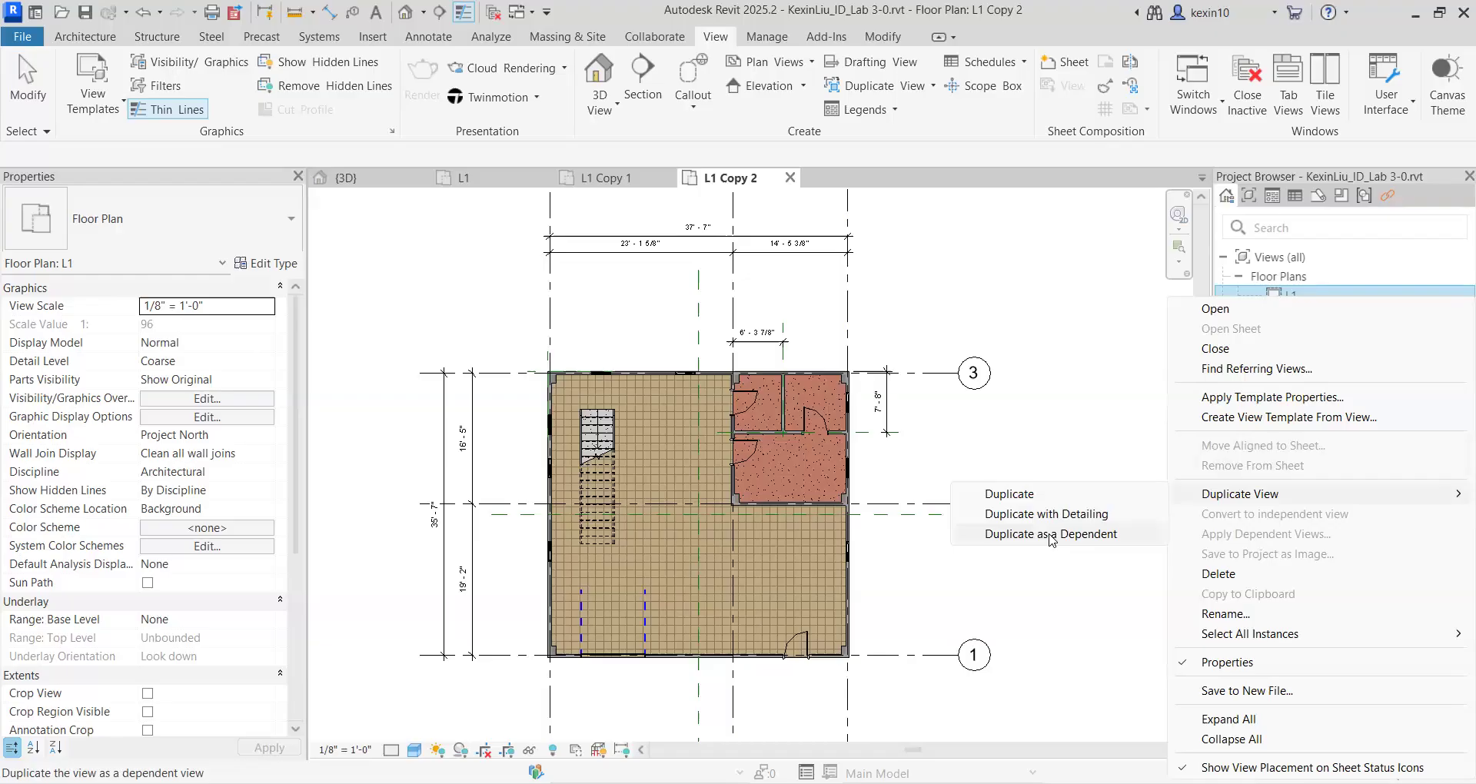
click(1052, 534)
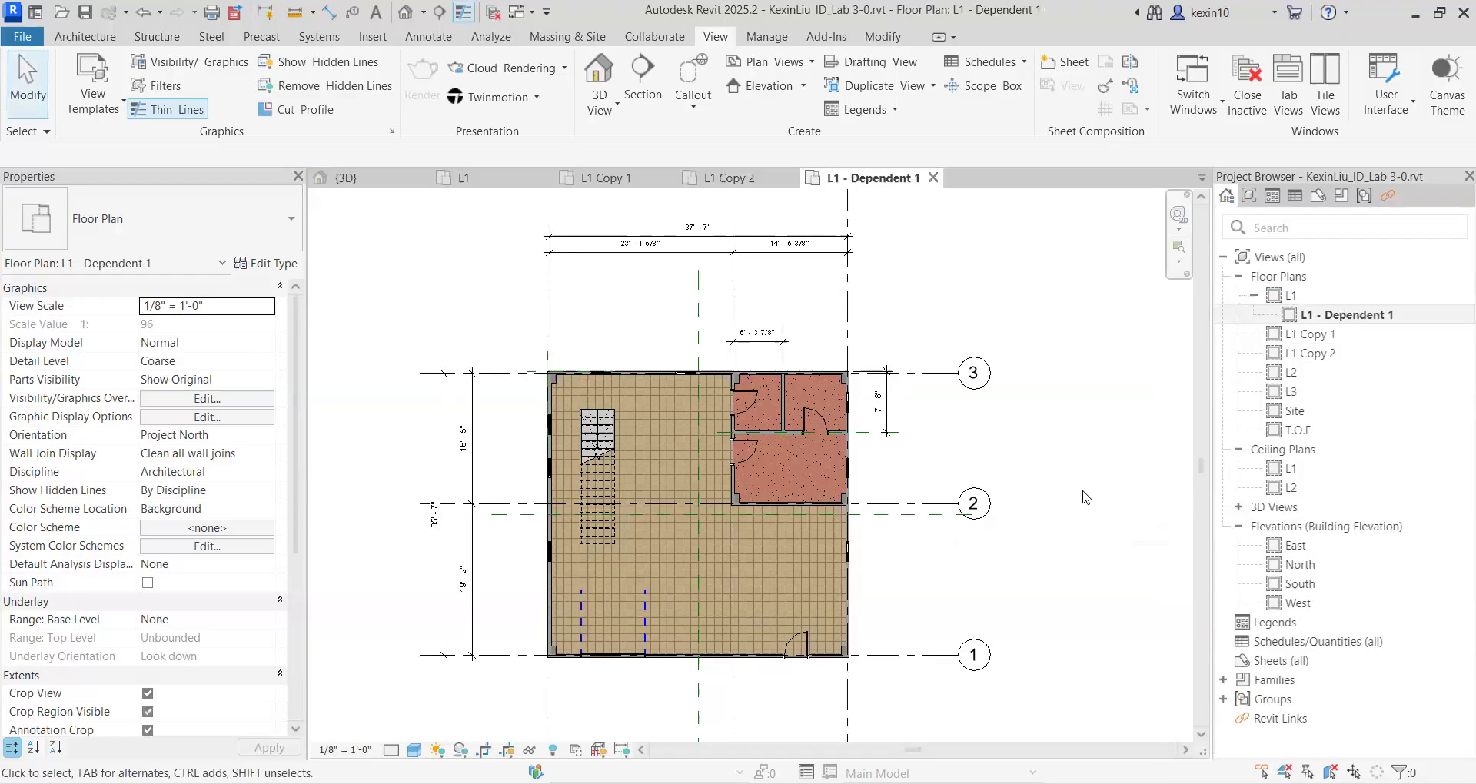
click(730, 180)
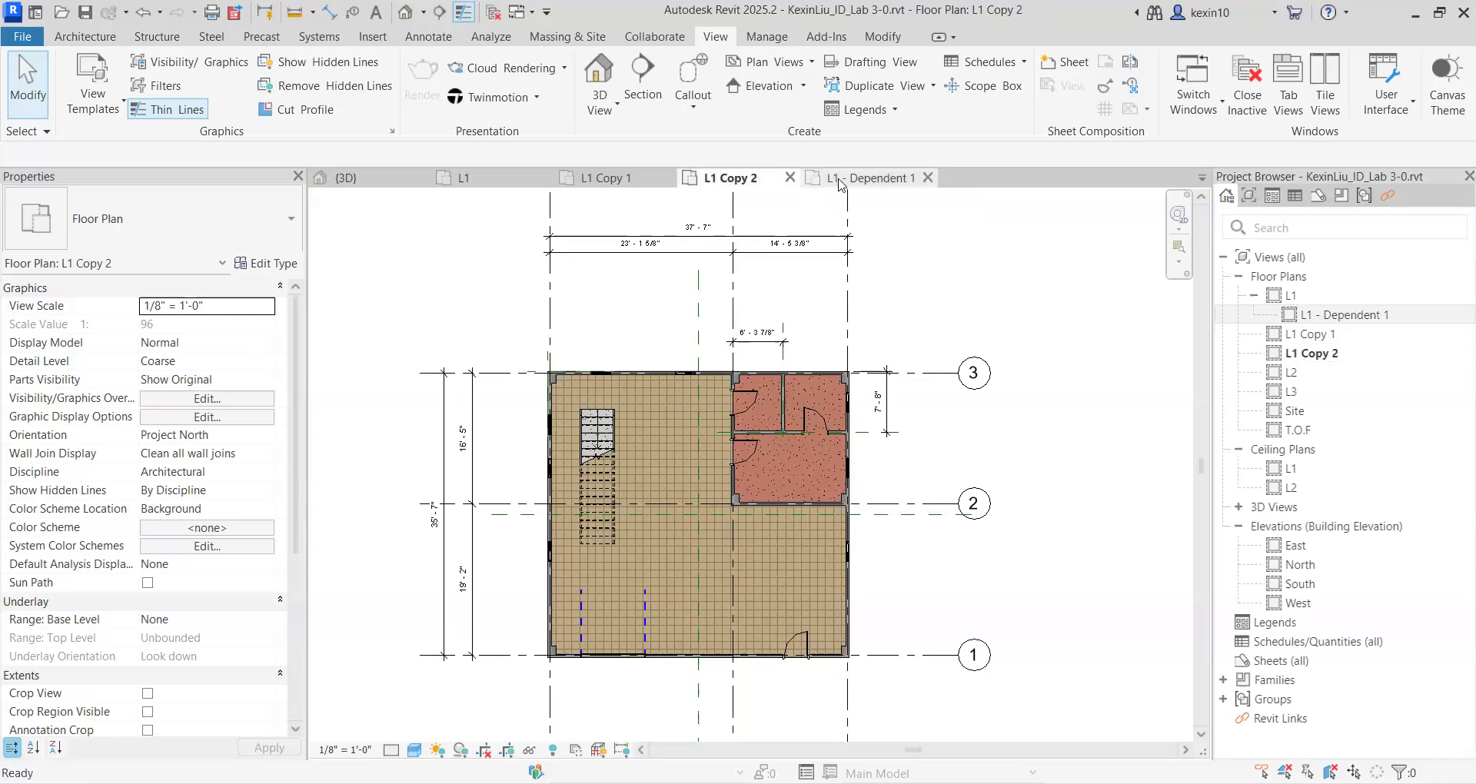
click(858, 179)
click(730, 179)
click(840, 180)
click(731, 179)
click(850, 179)
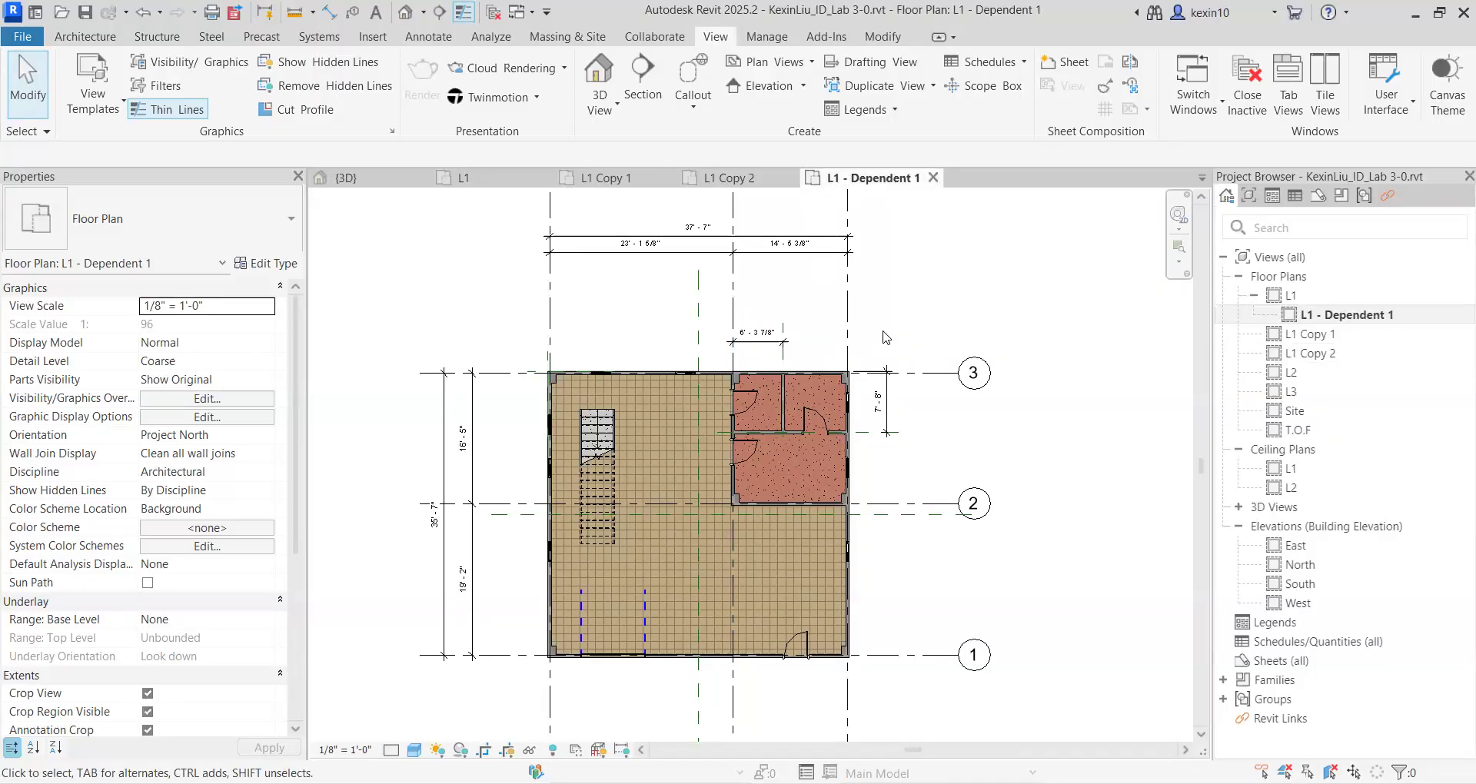
Step: In floor plan L1, place an aligned dimension from grid 3 to grid 1, between the building and the grid bubbles
click(510, 184)
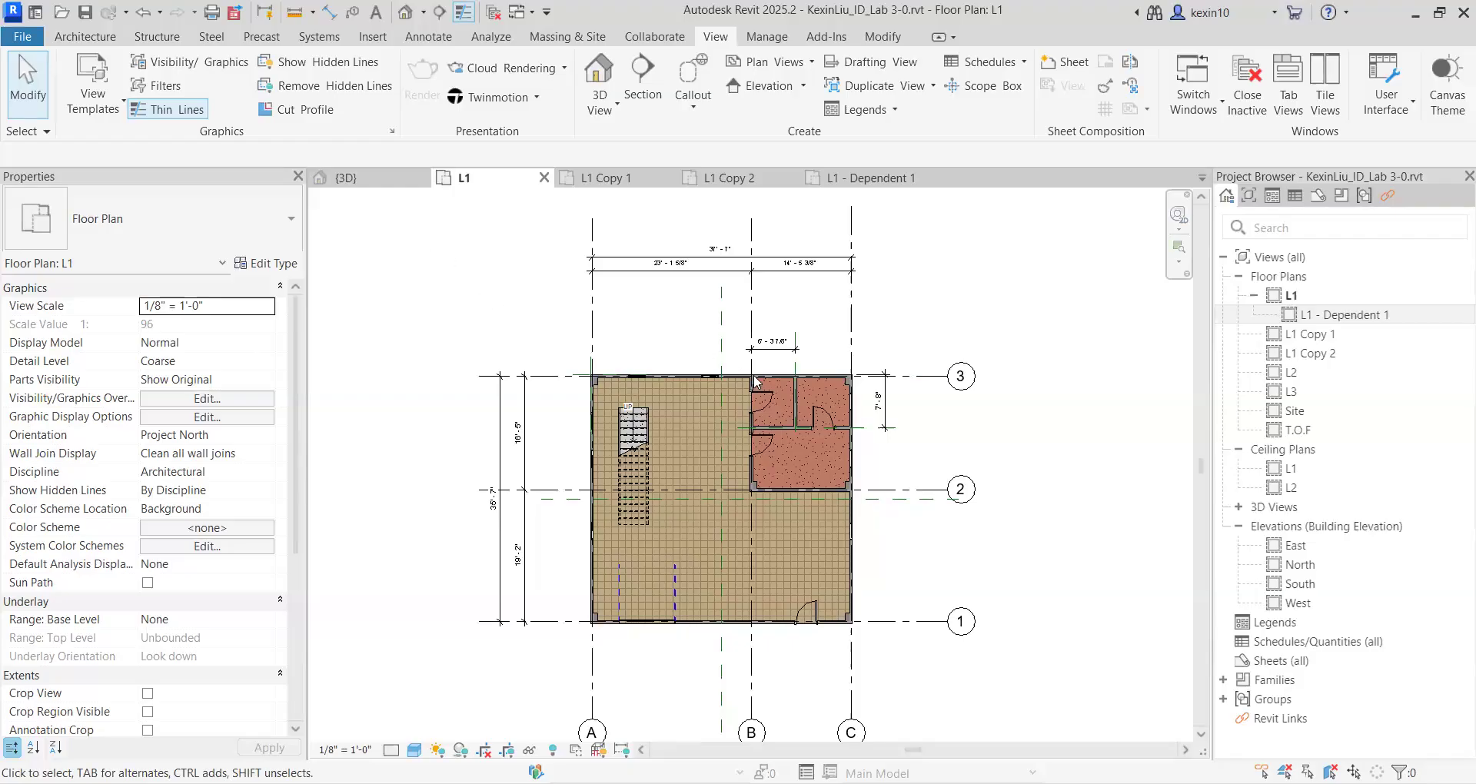
key(d)
key(i)
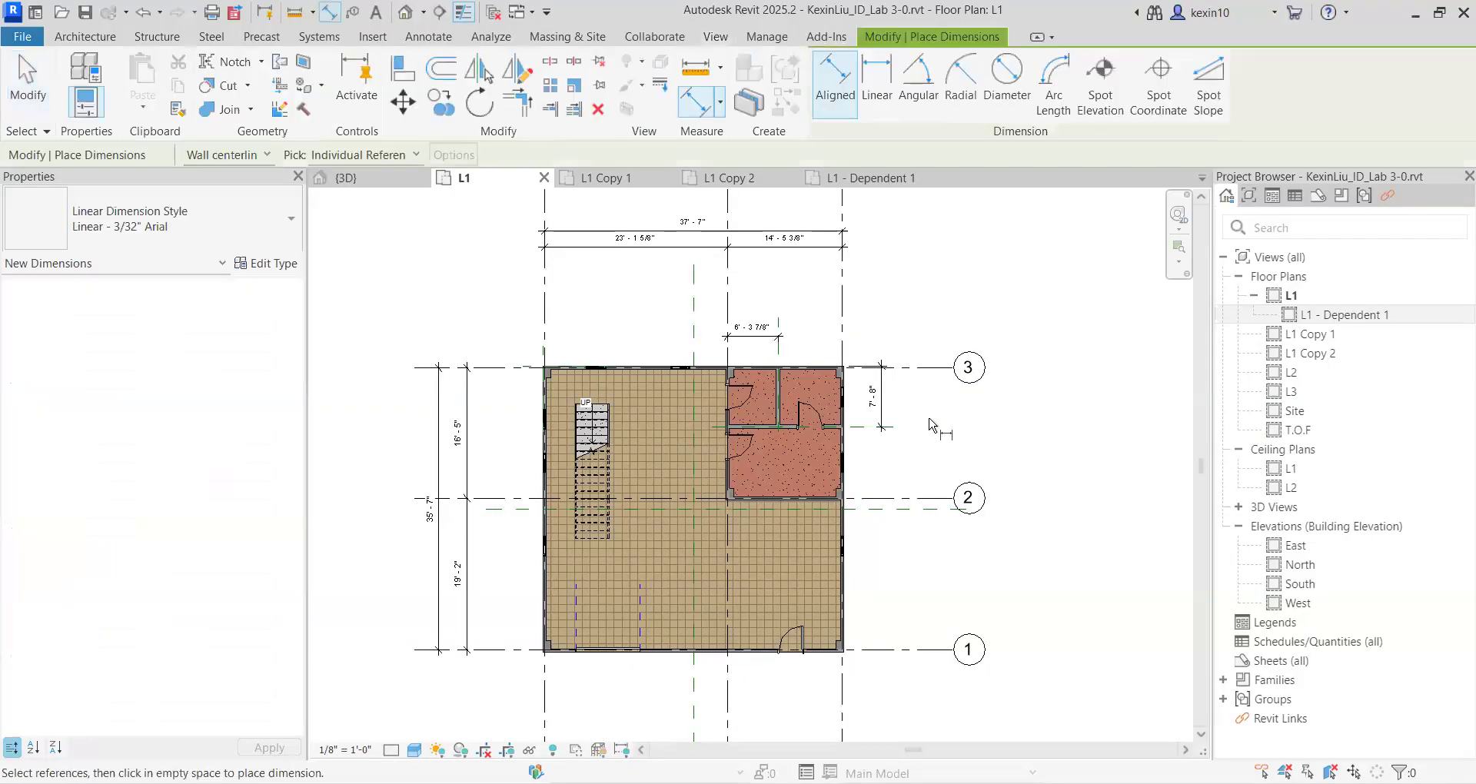
scroll(923, 427, up, 2)
middle_drag(929, 360, 916, 294)
click(920, 284)
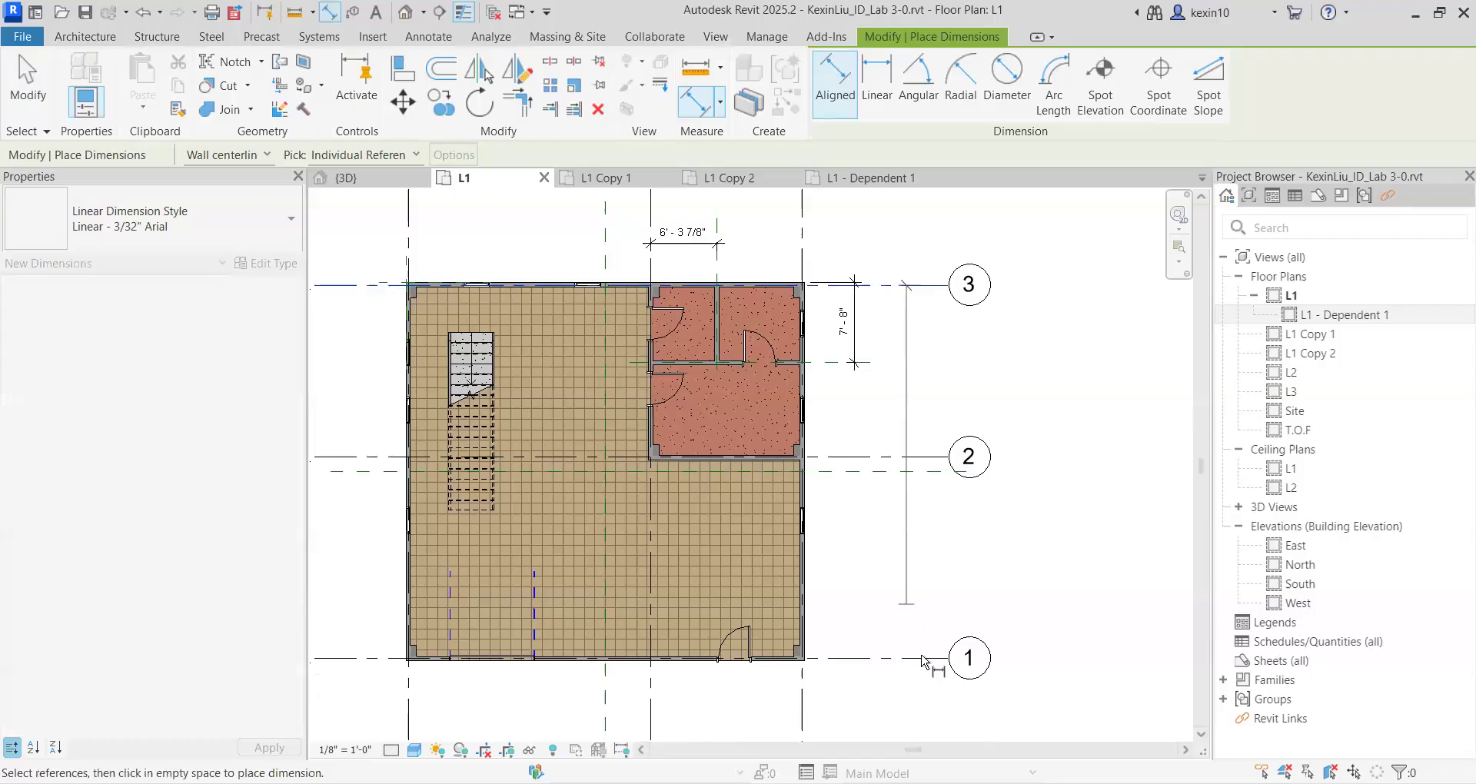
click(920, 659)
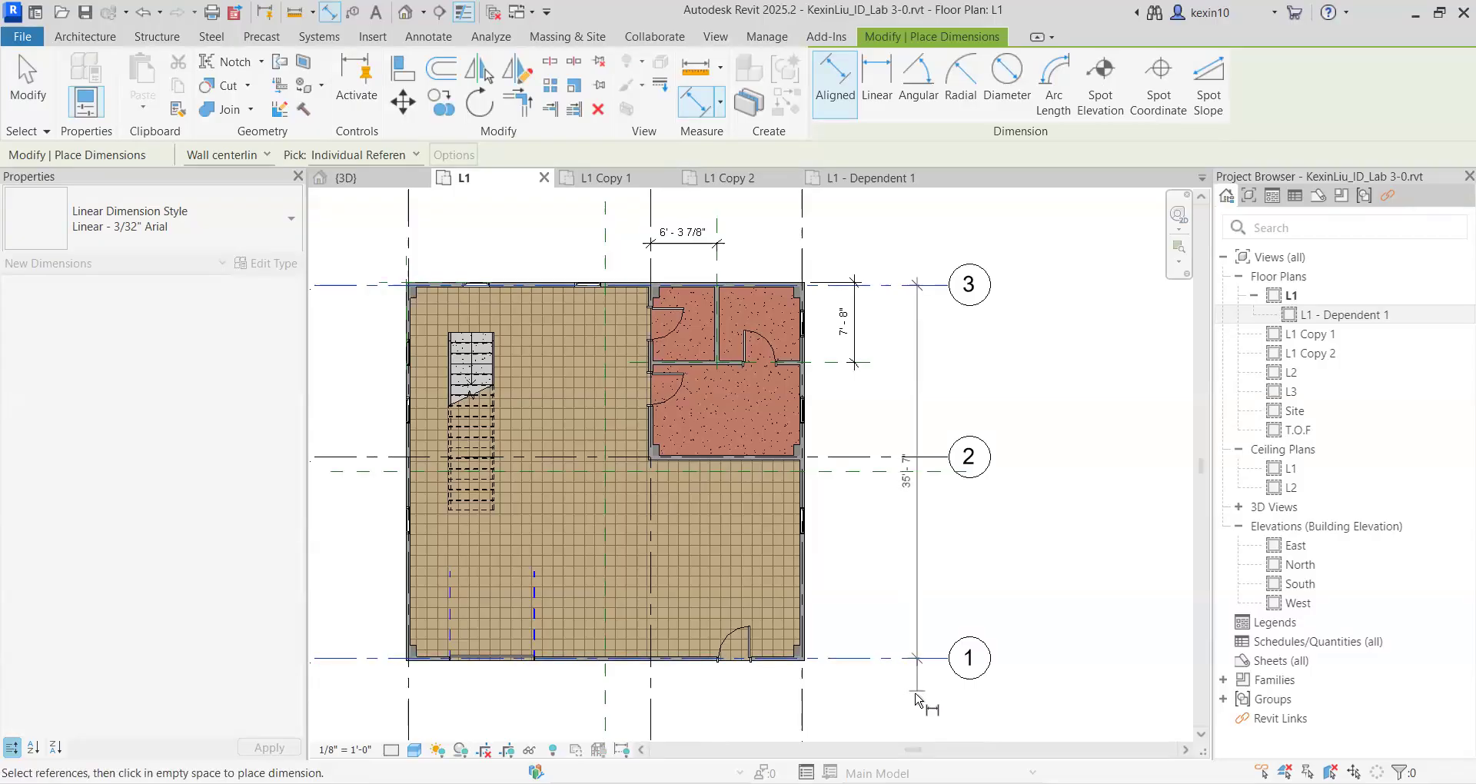
click(915, 696)
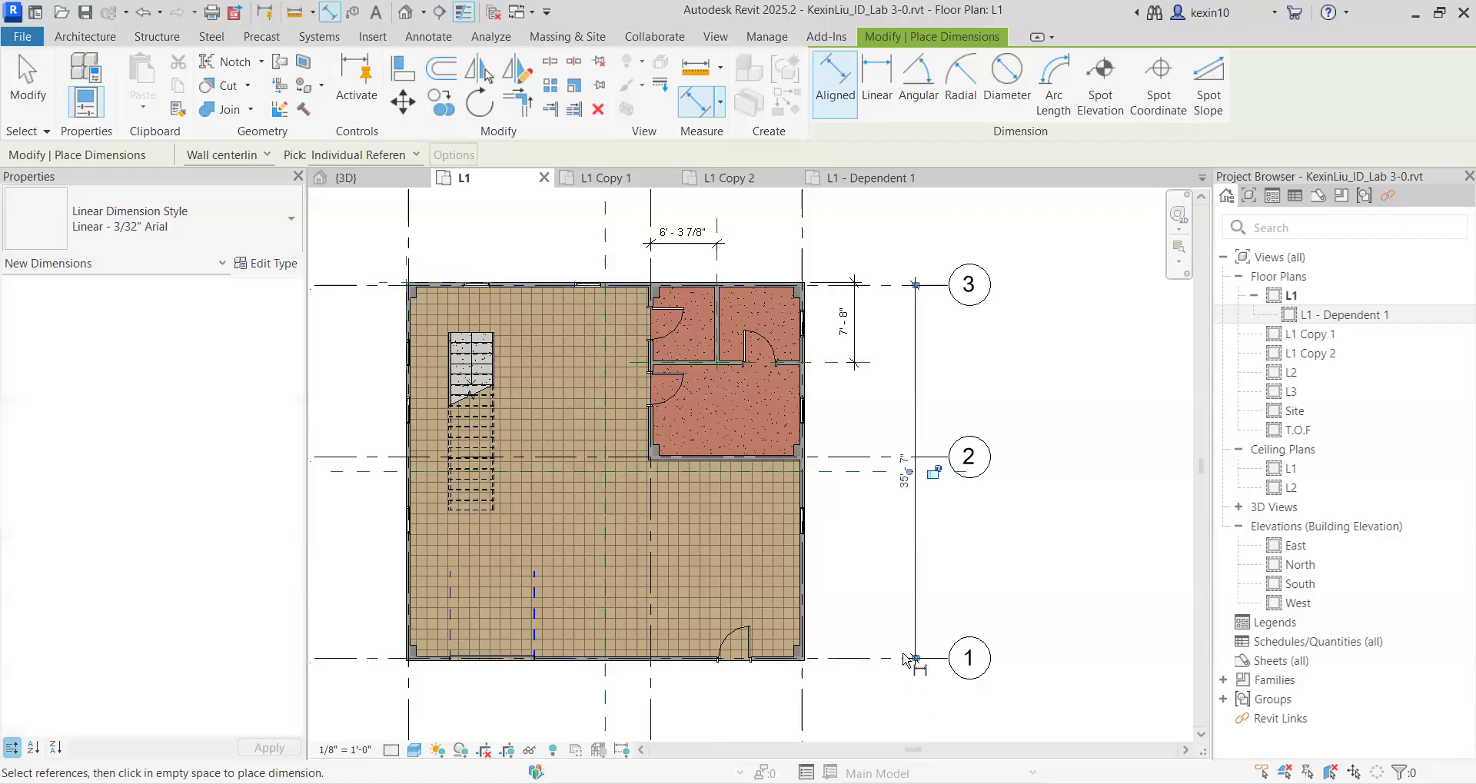
middle_drag(972, 550, 994, 564)
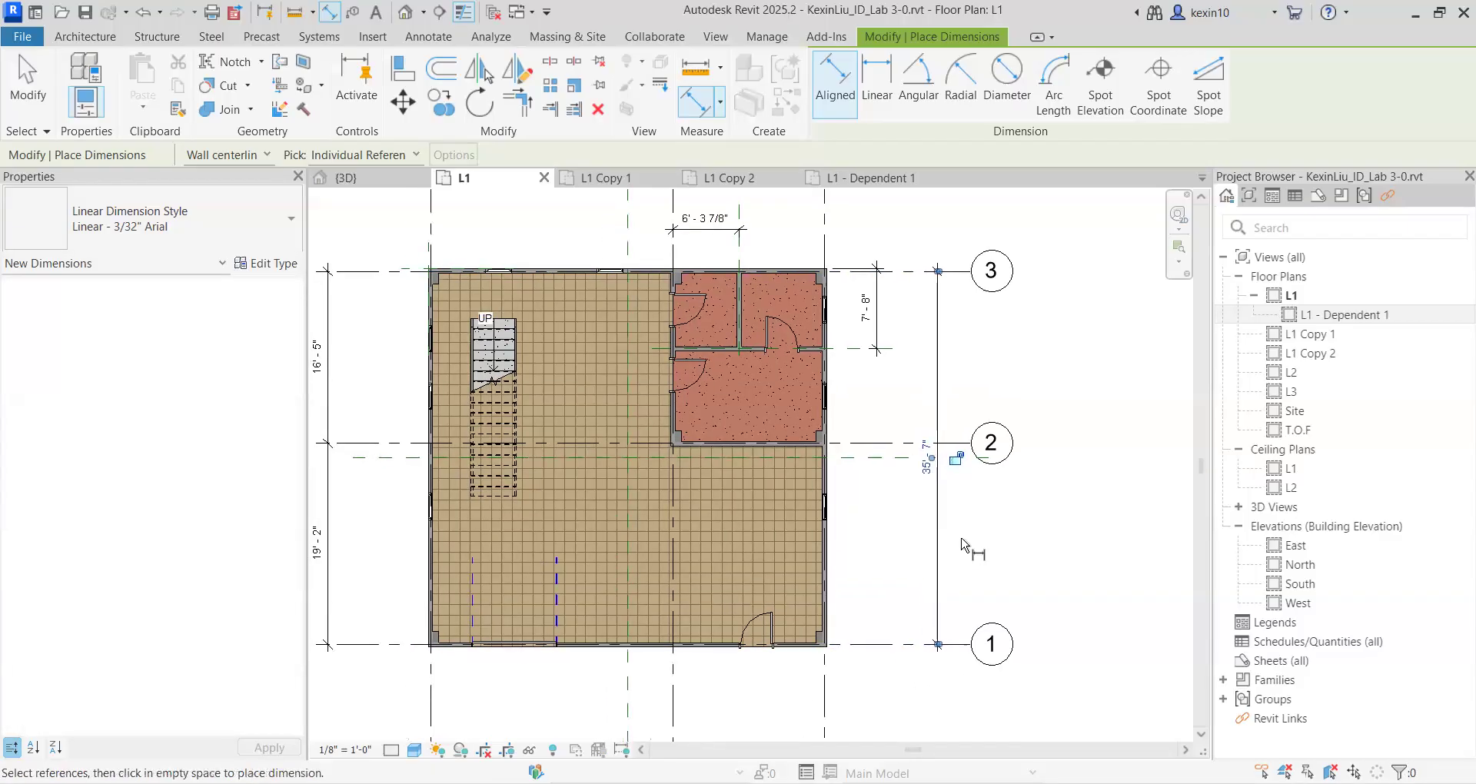
key(Escape)
key(Escape)
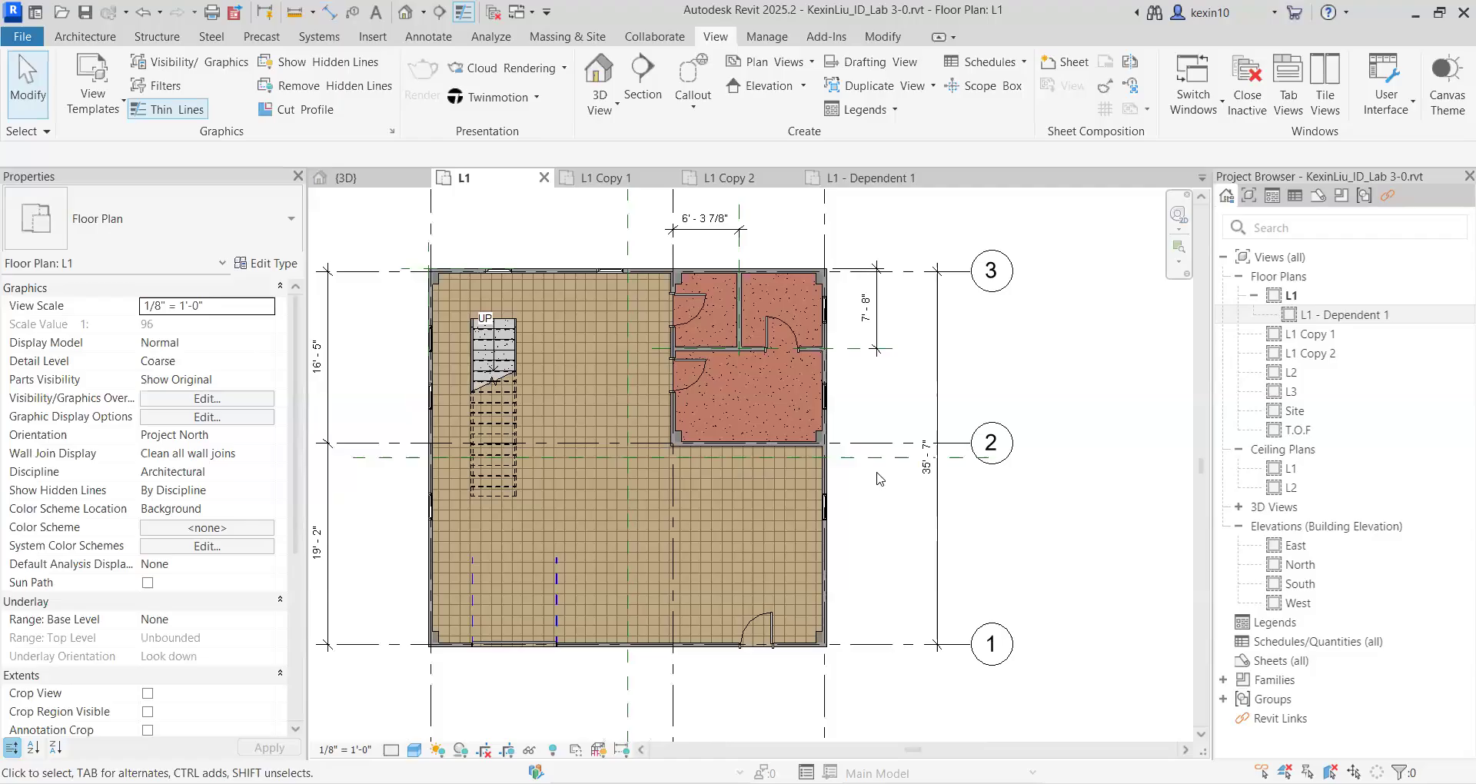
Step: Check L1 Copy 1, L1 Copy 2 and L1 - Dependent 1 for the dimension added between grids 3 and 1
click(605, 185)
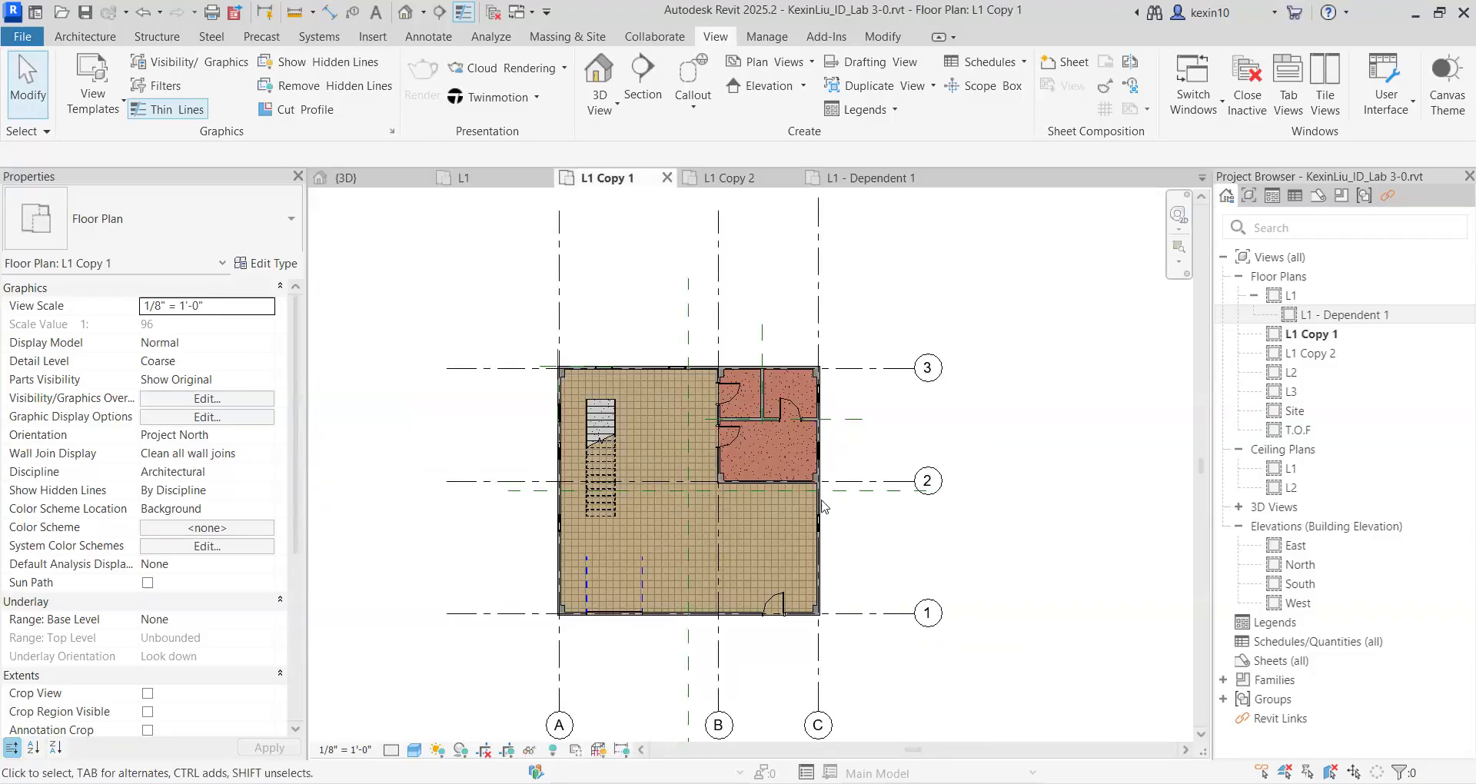
scroll(869, 407, up, 2)
scroll(868, 407, down, 1)
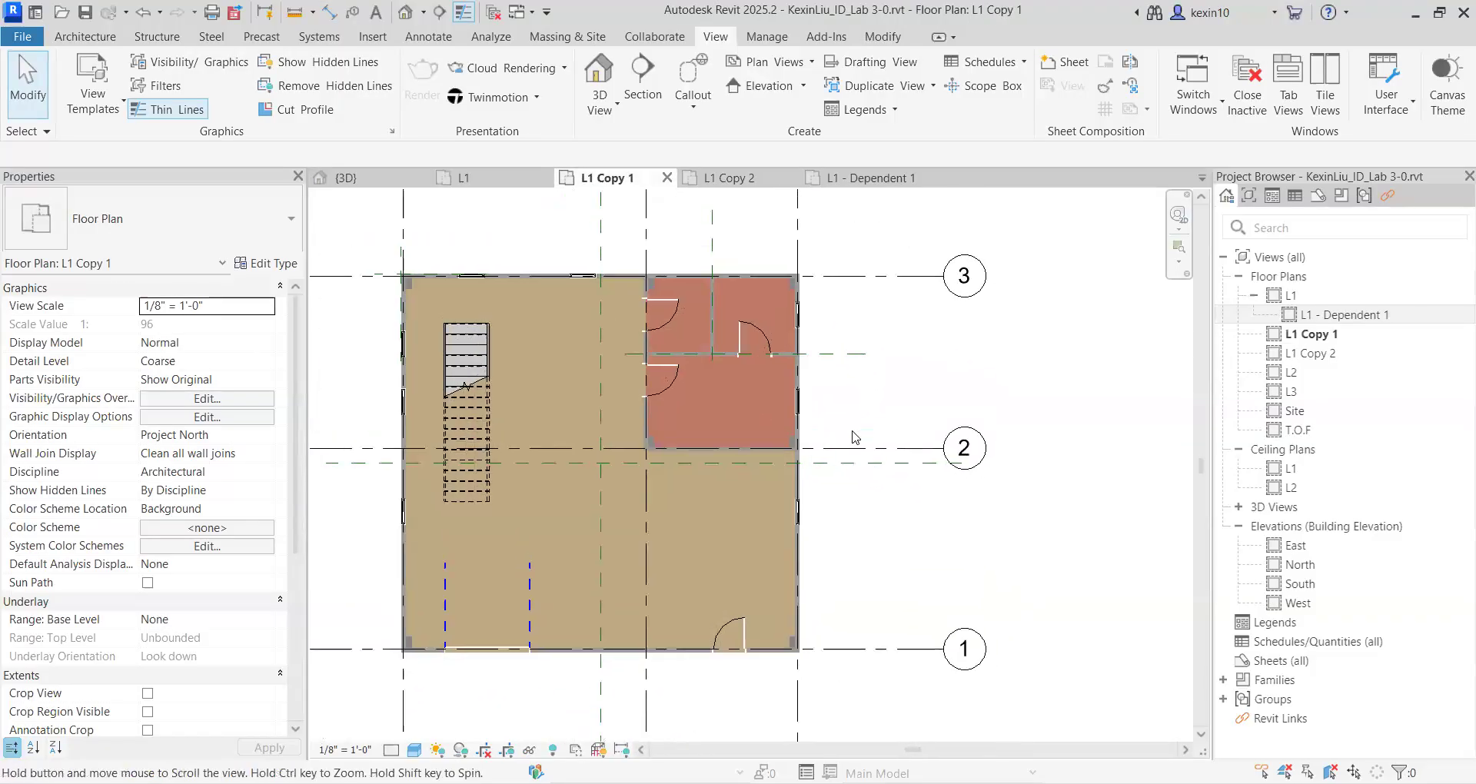
click(732, 183)
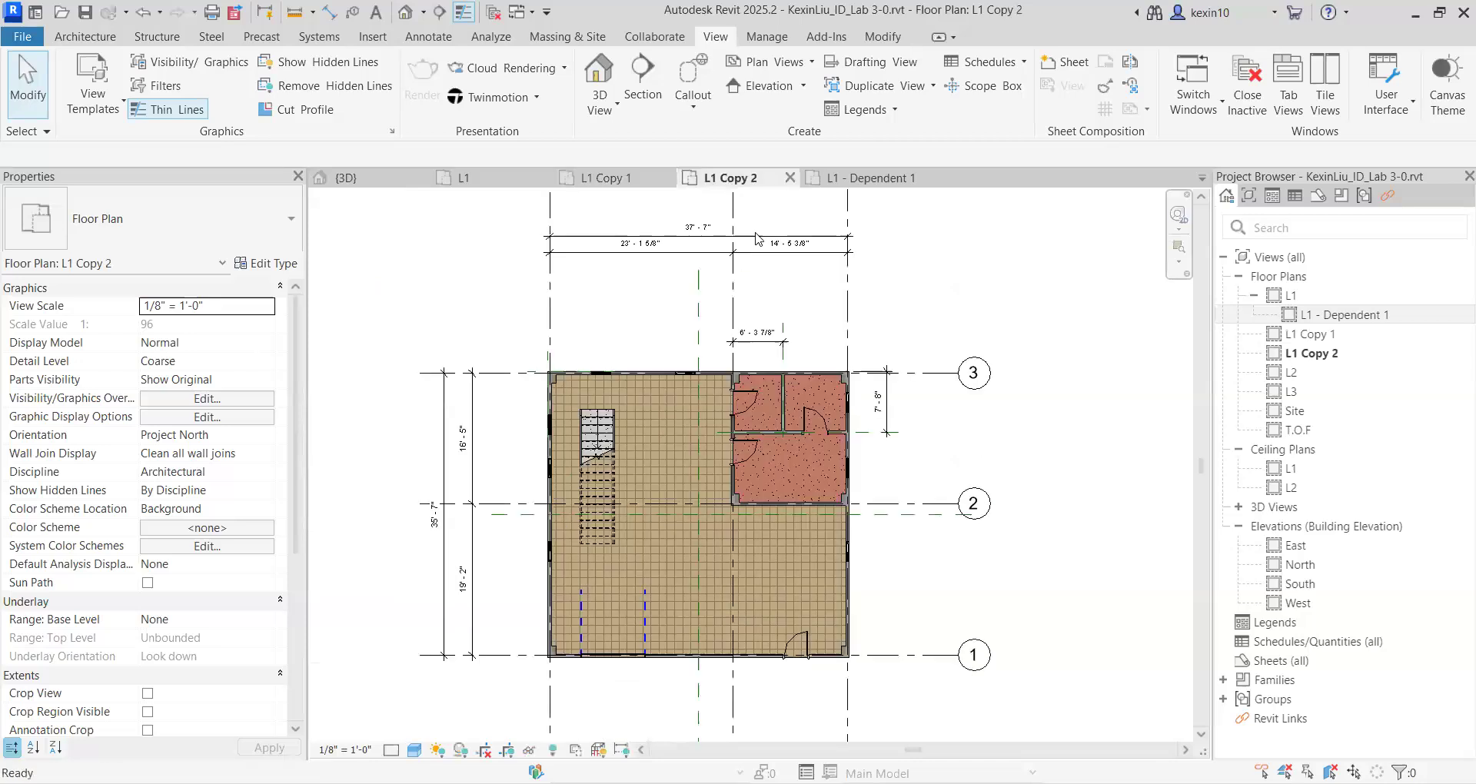
middle_drag(919, 472, 890, 430)
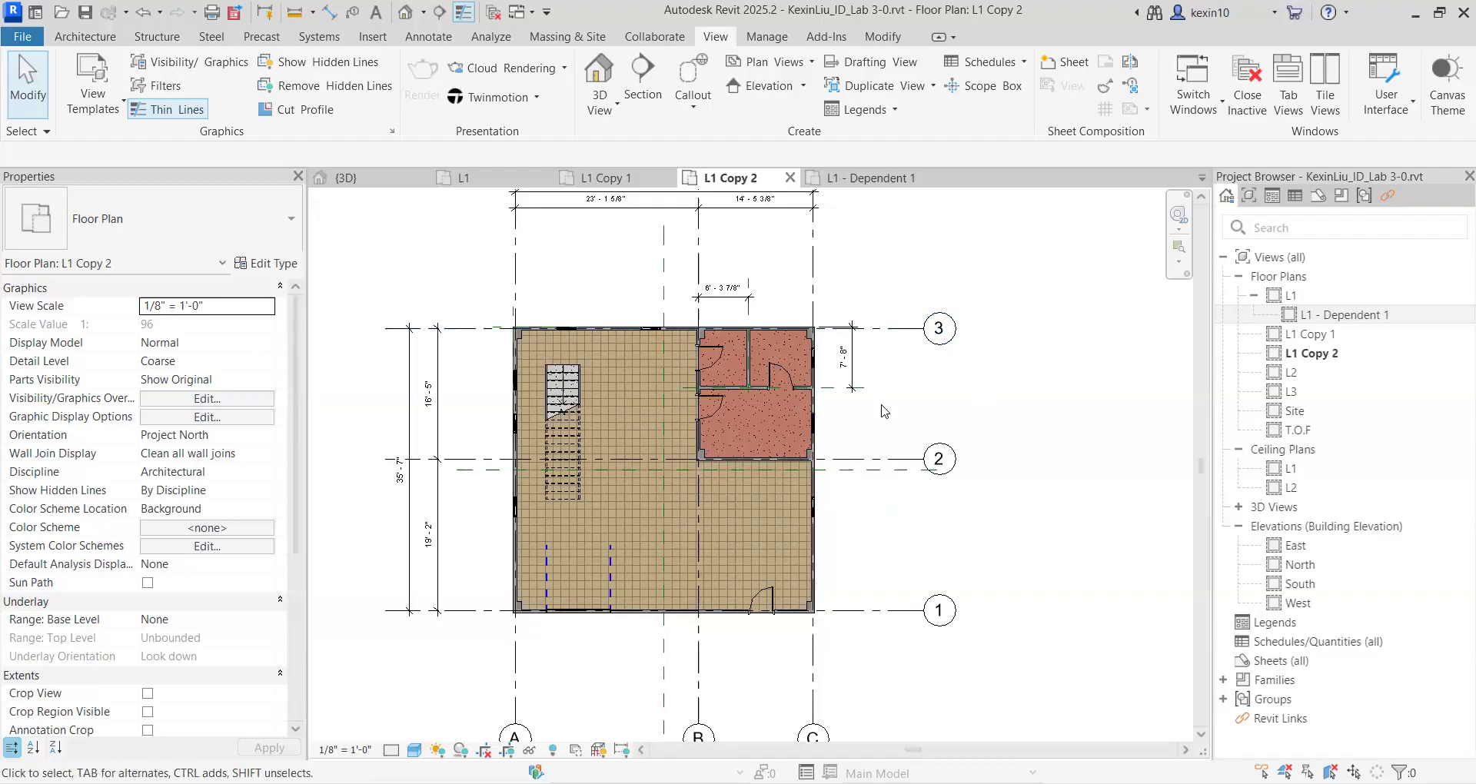
scroll(903, 371, up, 1)
click(884, 180)
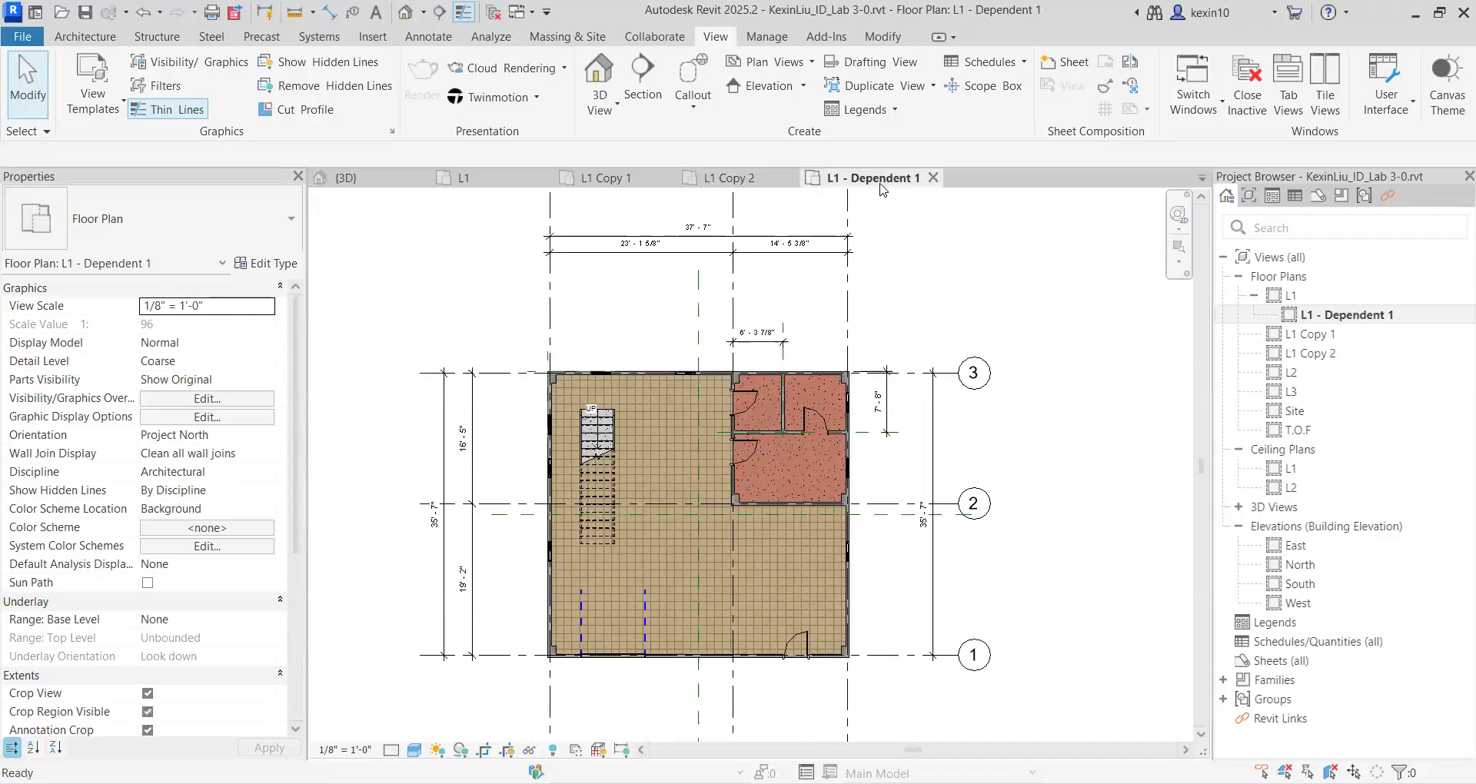
middle_drag(921, 485, 881, 455)
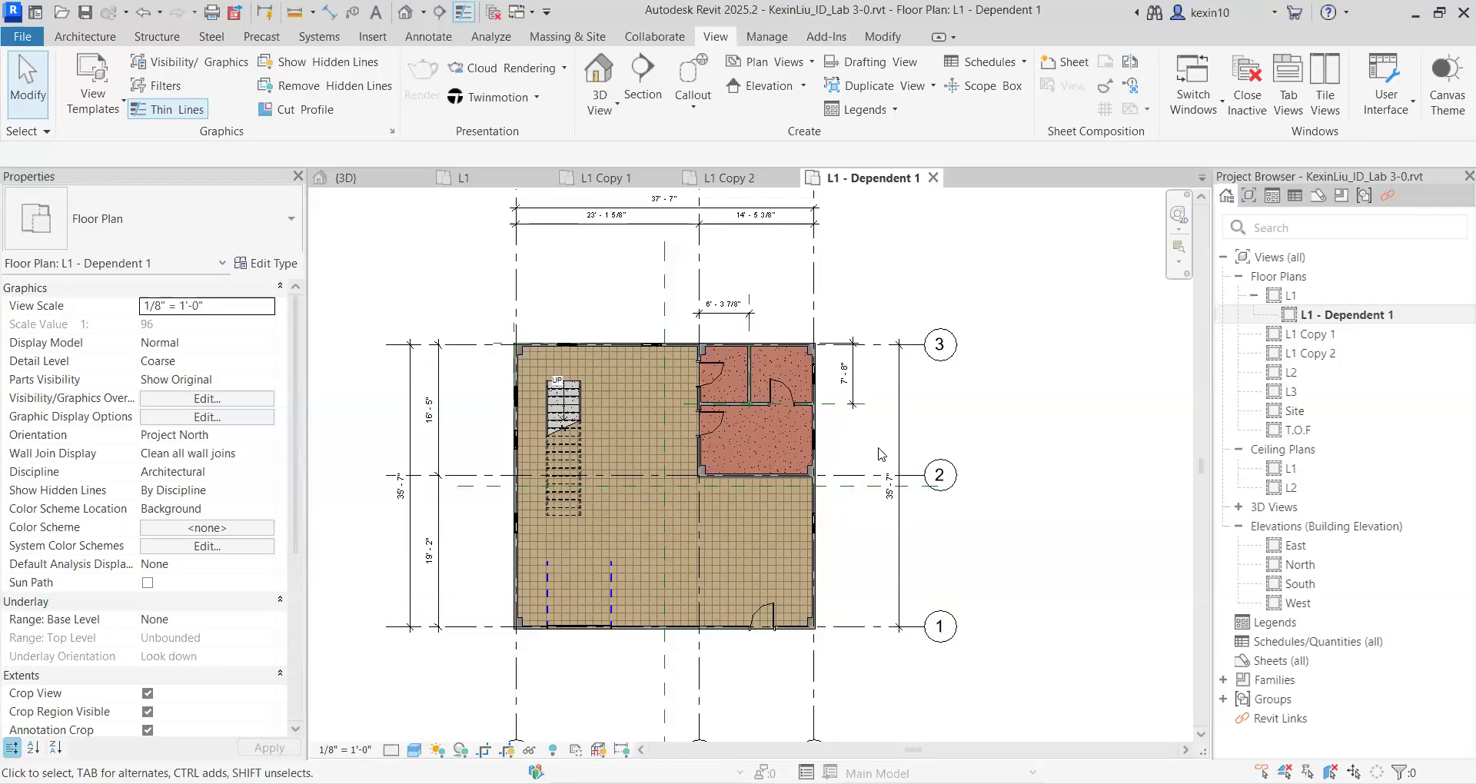
scroll(881, 455, up, 2)
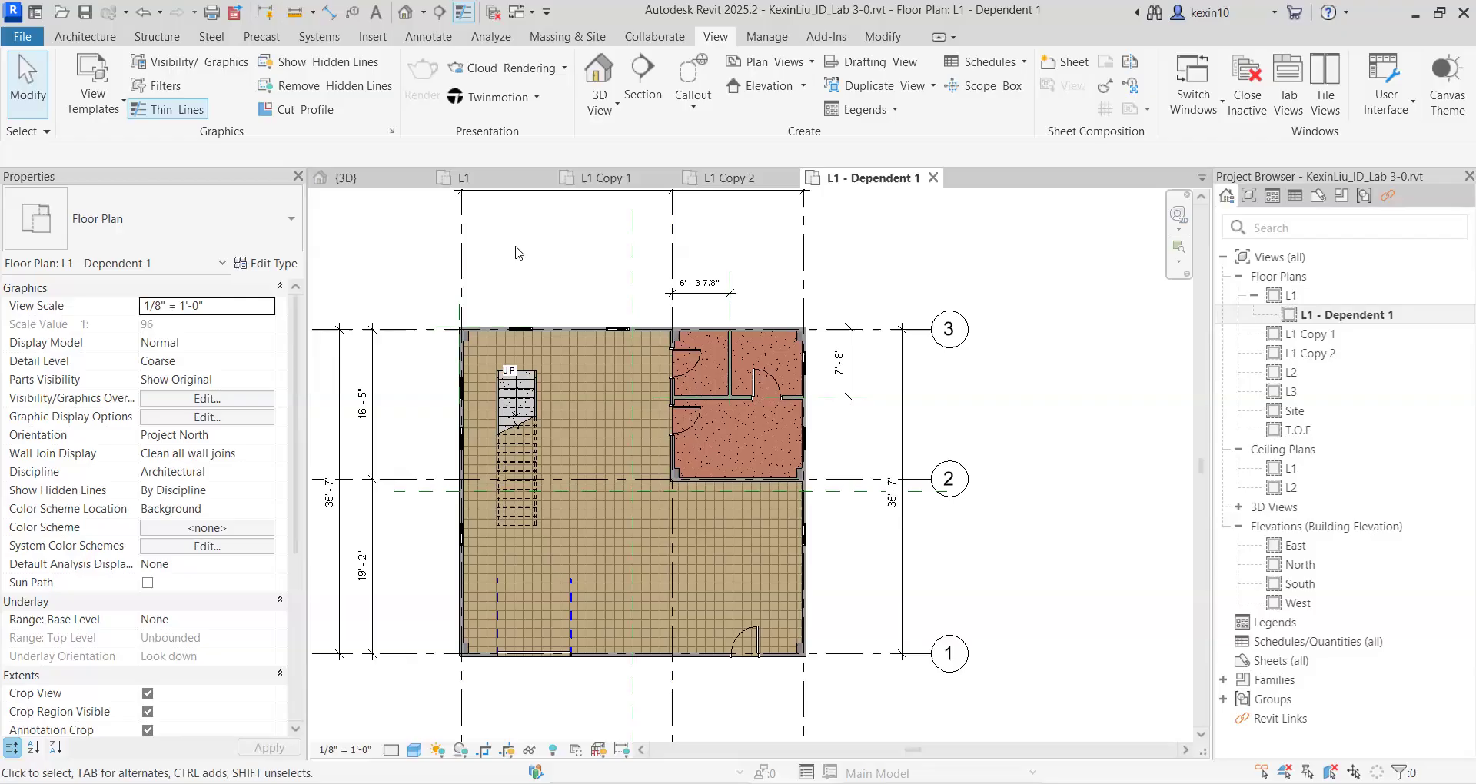
click(638, 180)
click(729, 180)
click(861, 178)
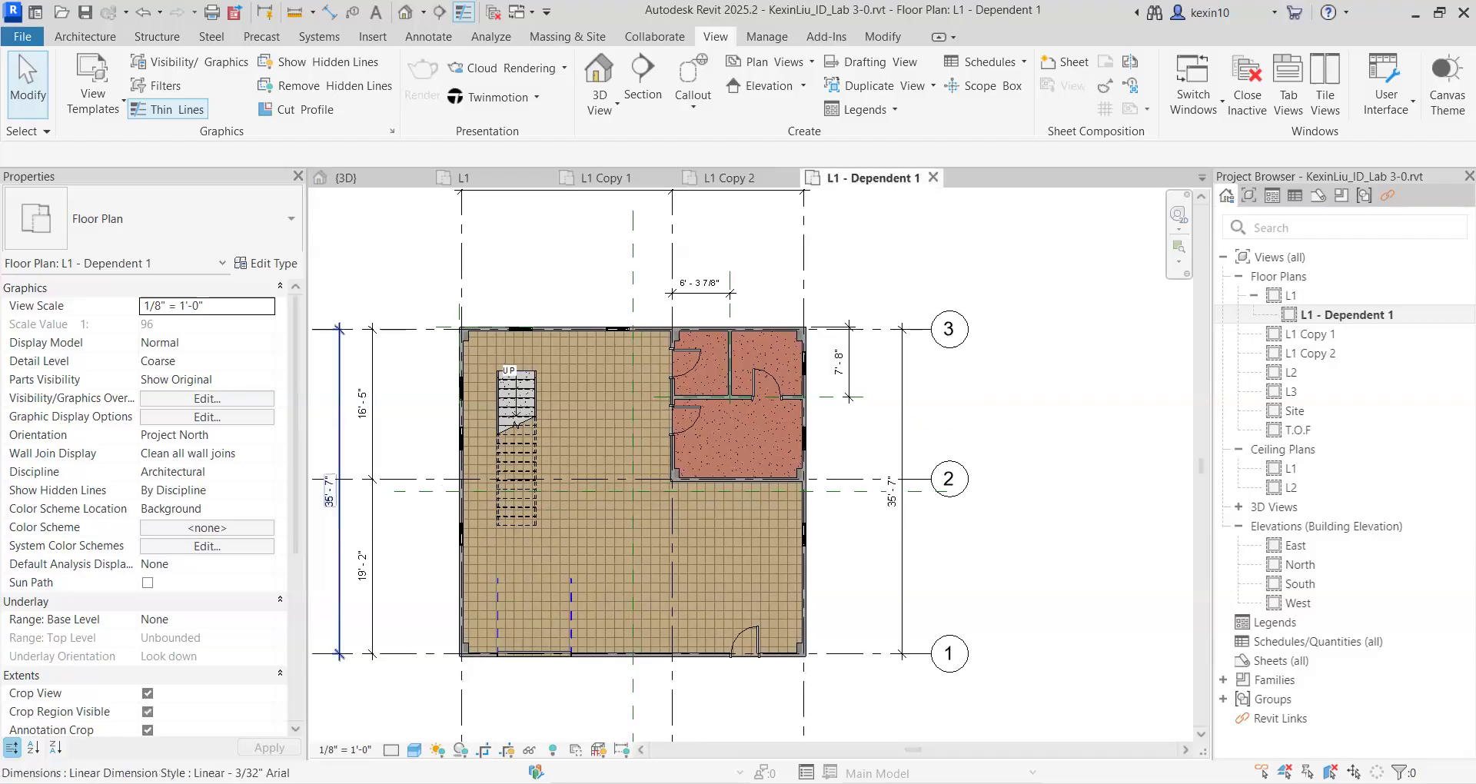
Step: Switch to the PowerPoint lab slides, go to slide 7 on renaming a view, and select the name "L1 Architecture"
key(alt+Tab)
click(121, 662)
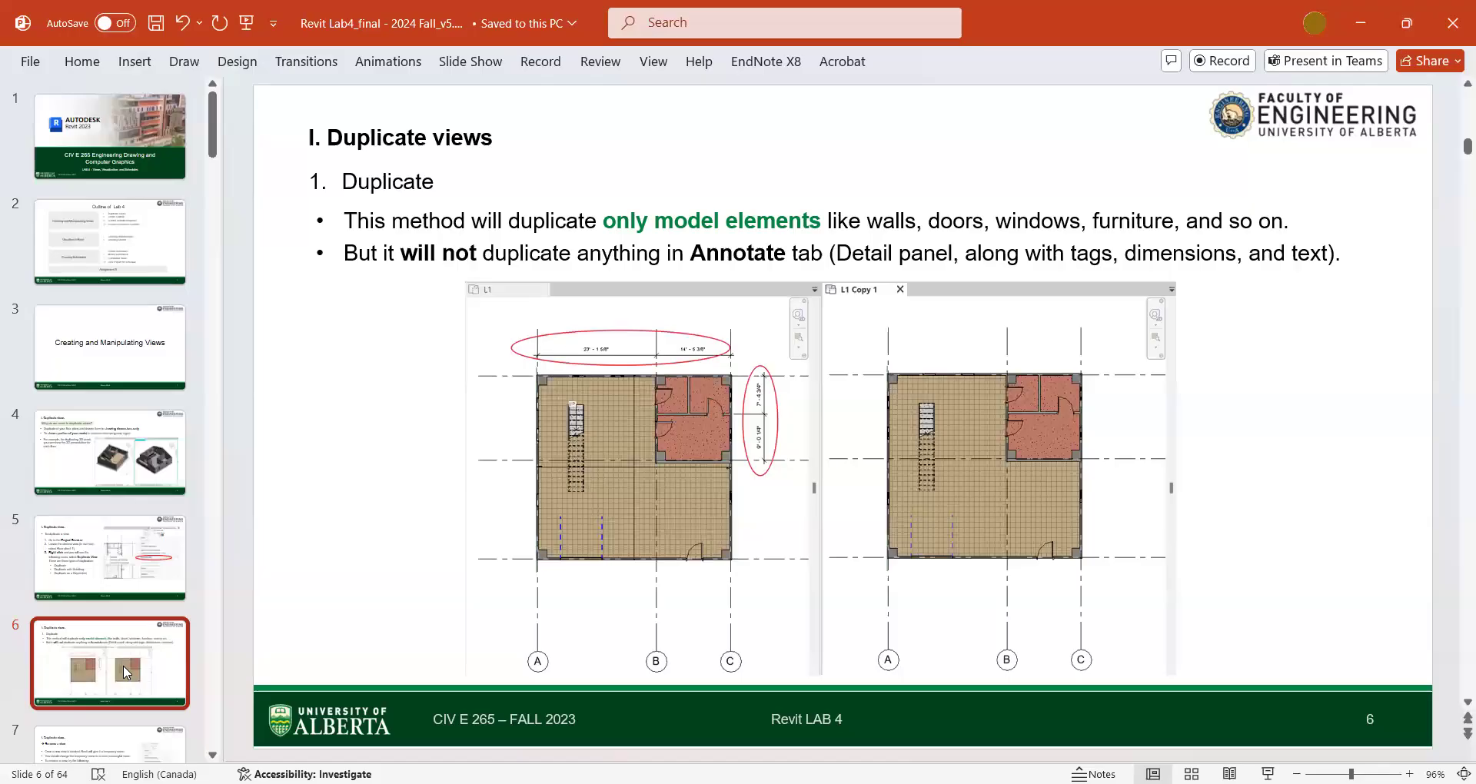
key(Down)
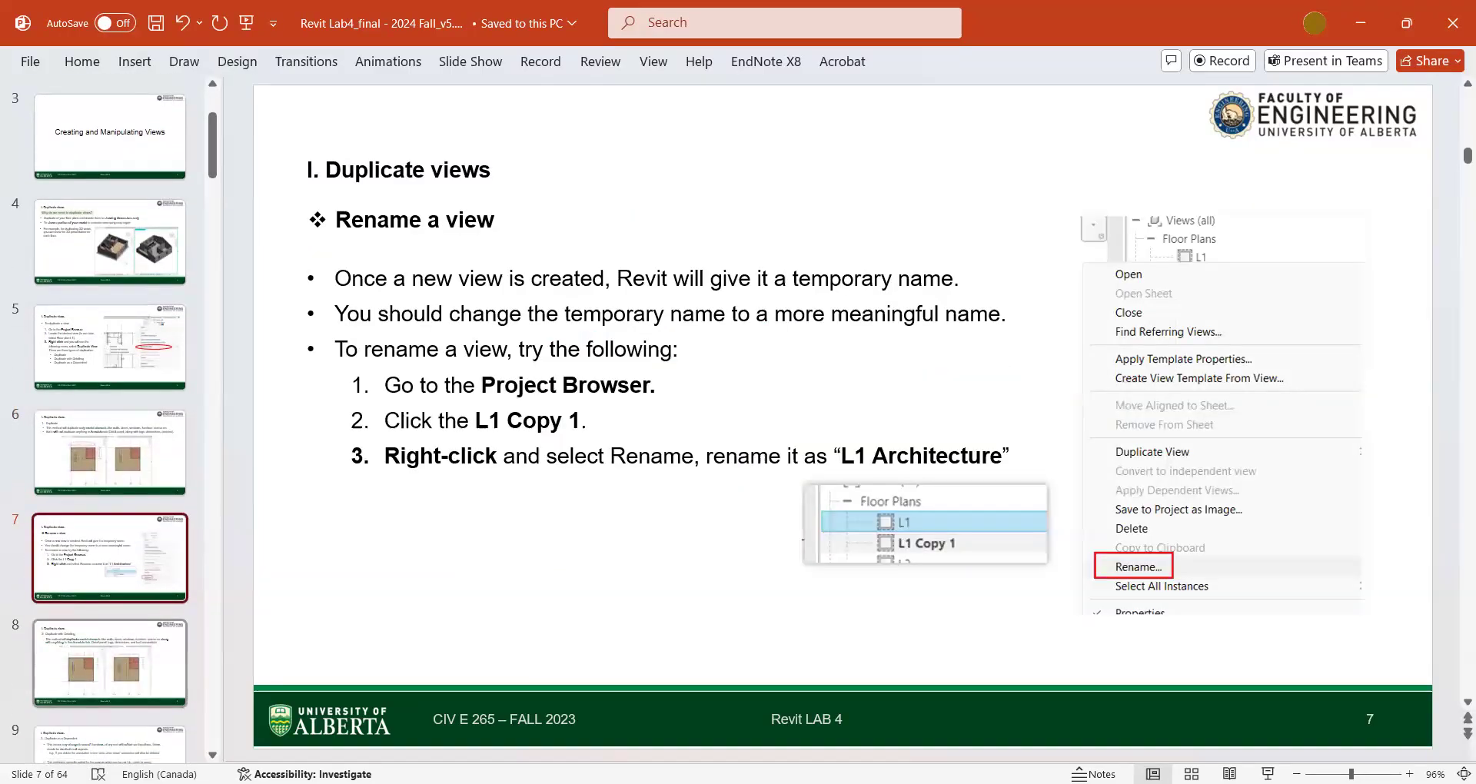
click(840, 457)
drag(839, 458, 966, 475)
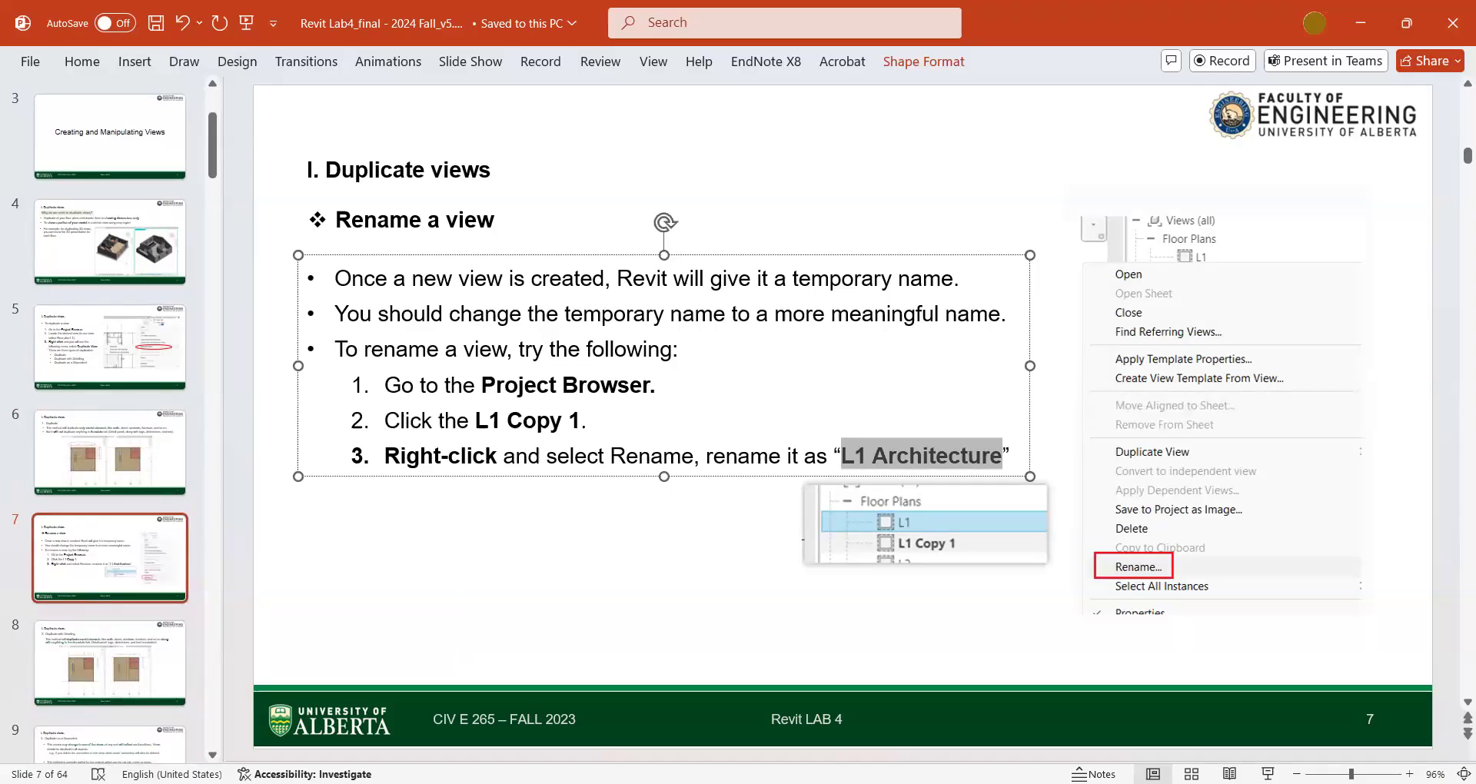
Step: Switch back to Revit and rename floor plan L1 Copy 1 as "L1 Architecture"
key(alt+Tab)
click(1305, 335)
right_click(1305, 343)
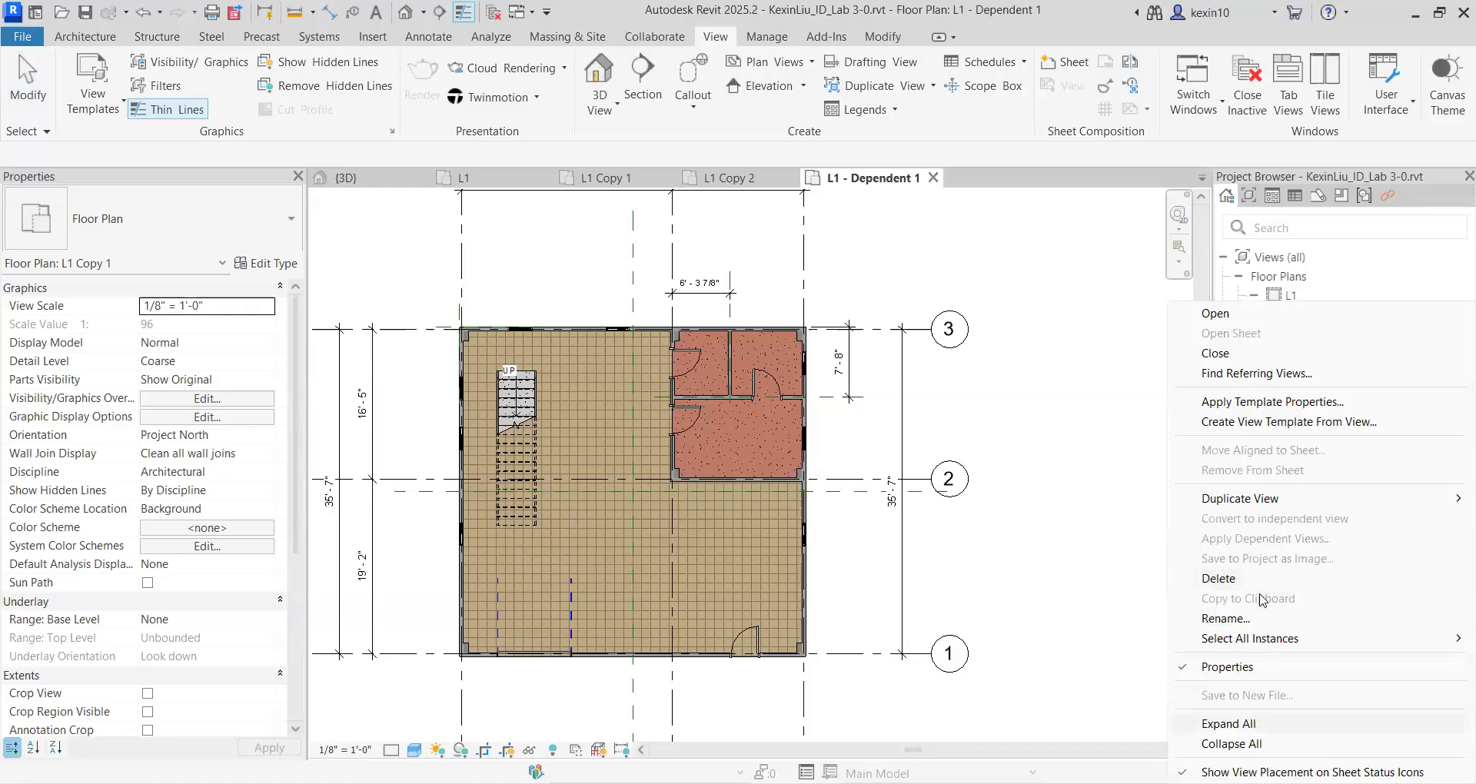
click(1242, 620)
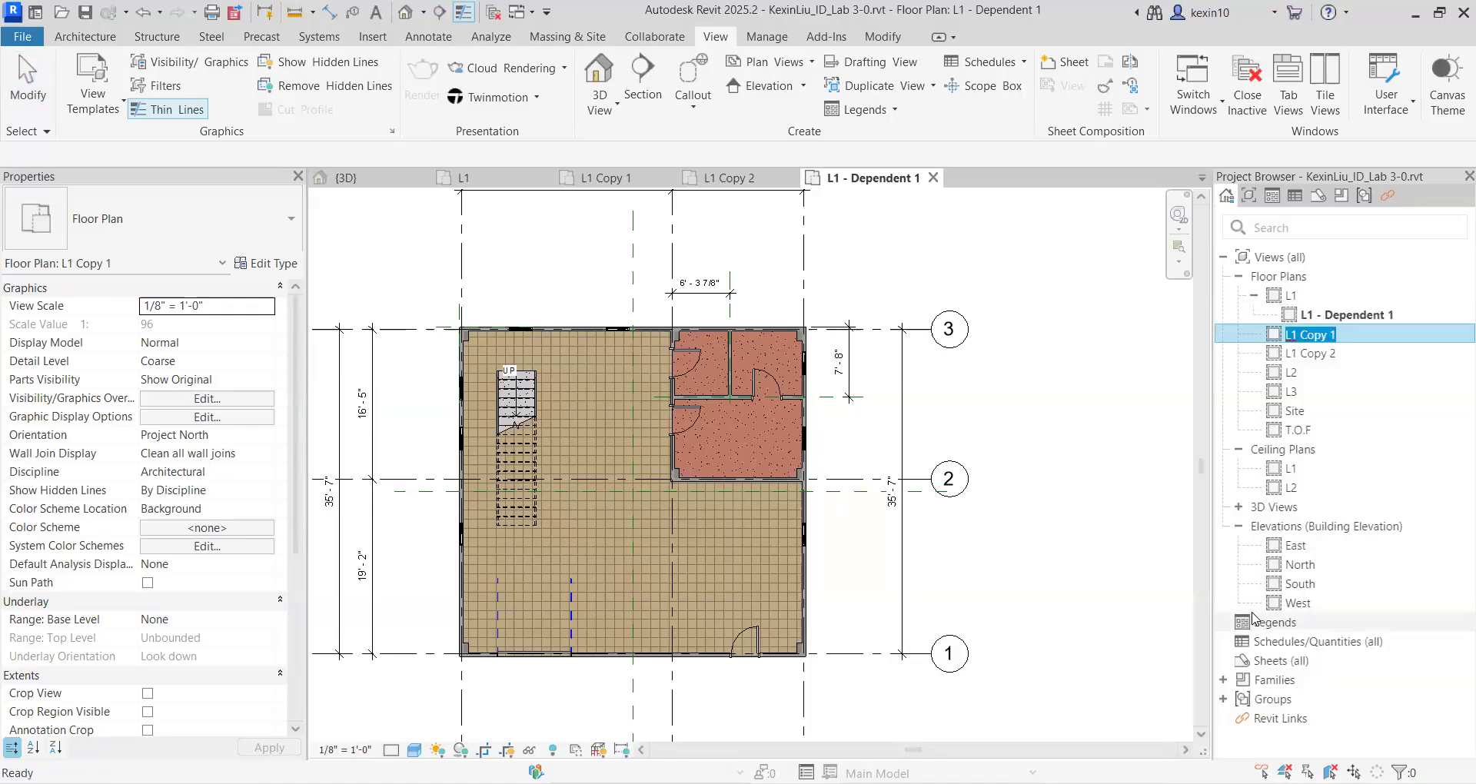
key(ctrl+v)
key(Return)
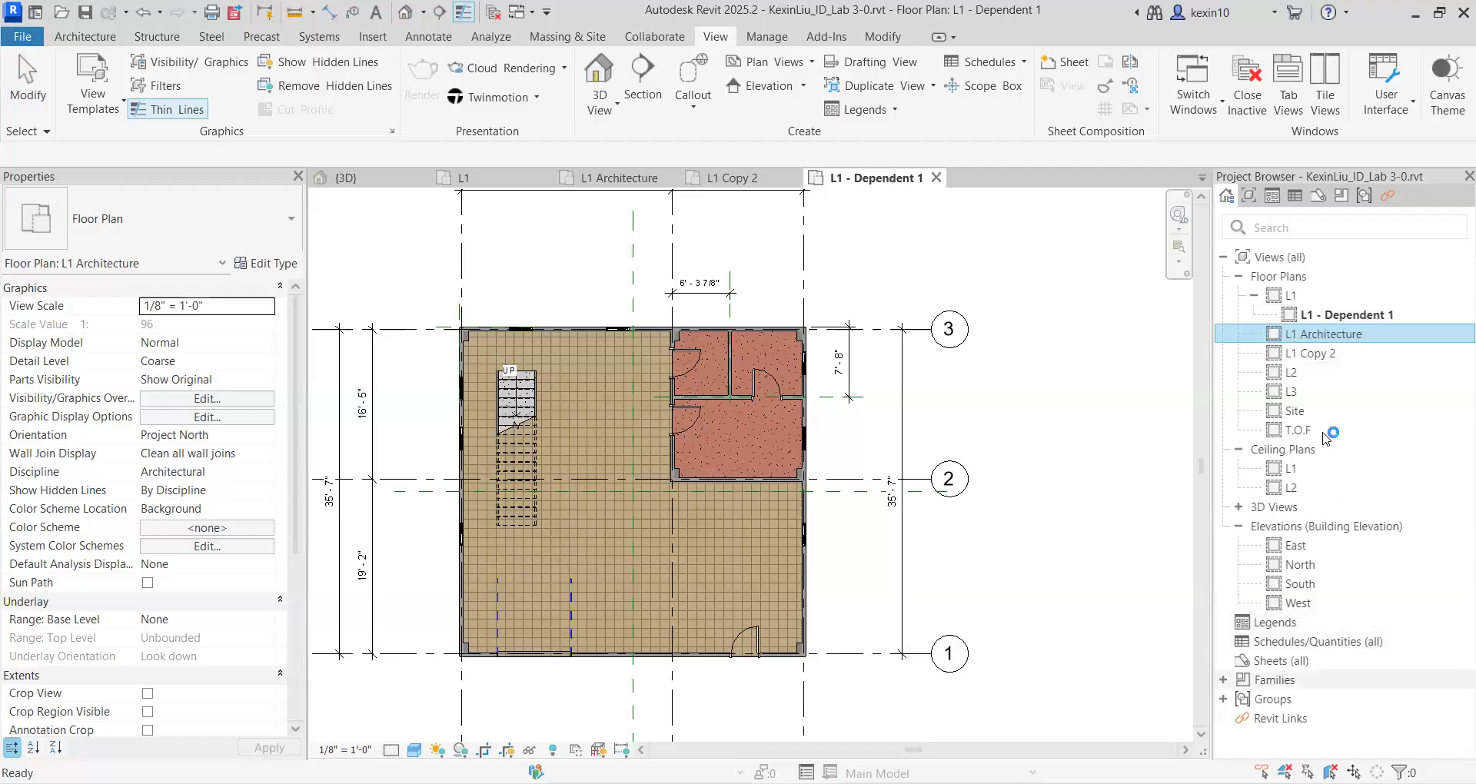
Step: Rename floor plan L1 Copy 2 as "L1 with detailing"
click(1316, 354)
right_click(1317, 354)
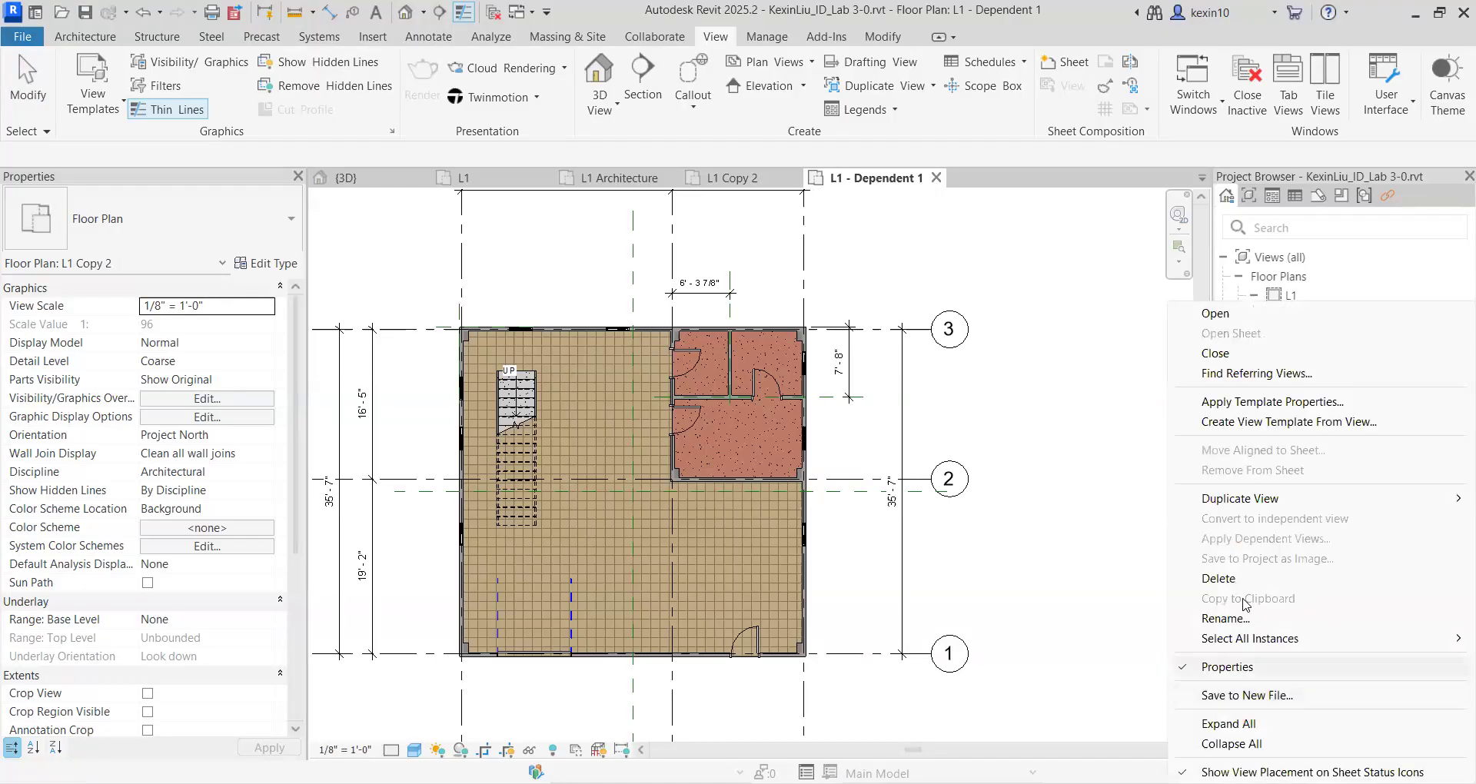
click(1226, 619)
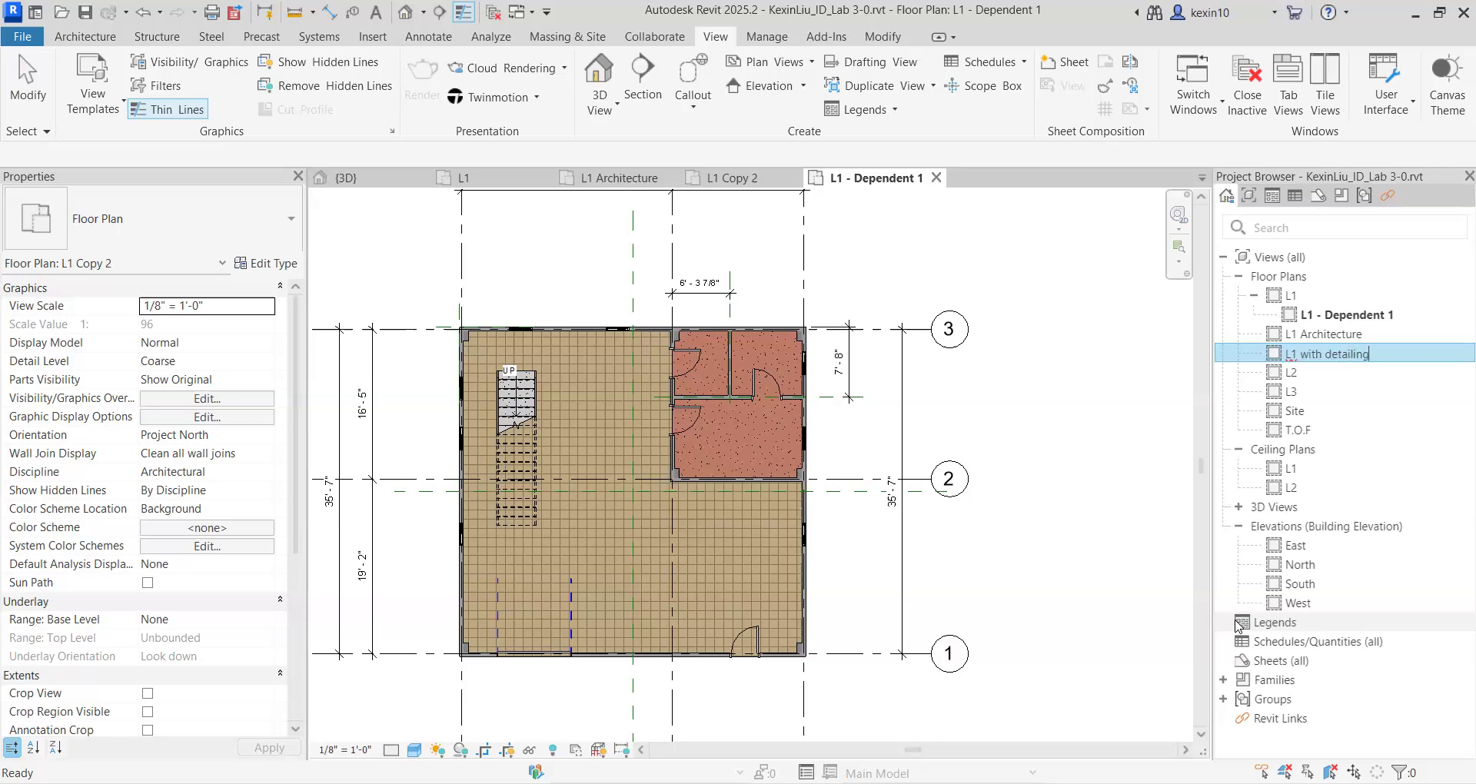
key(Return)
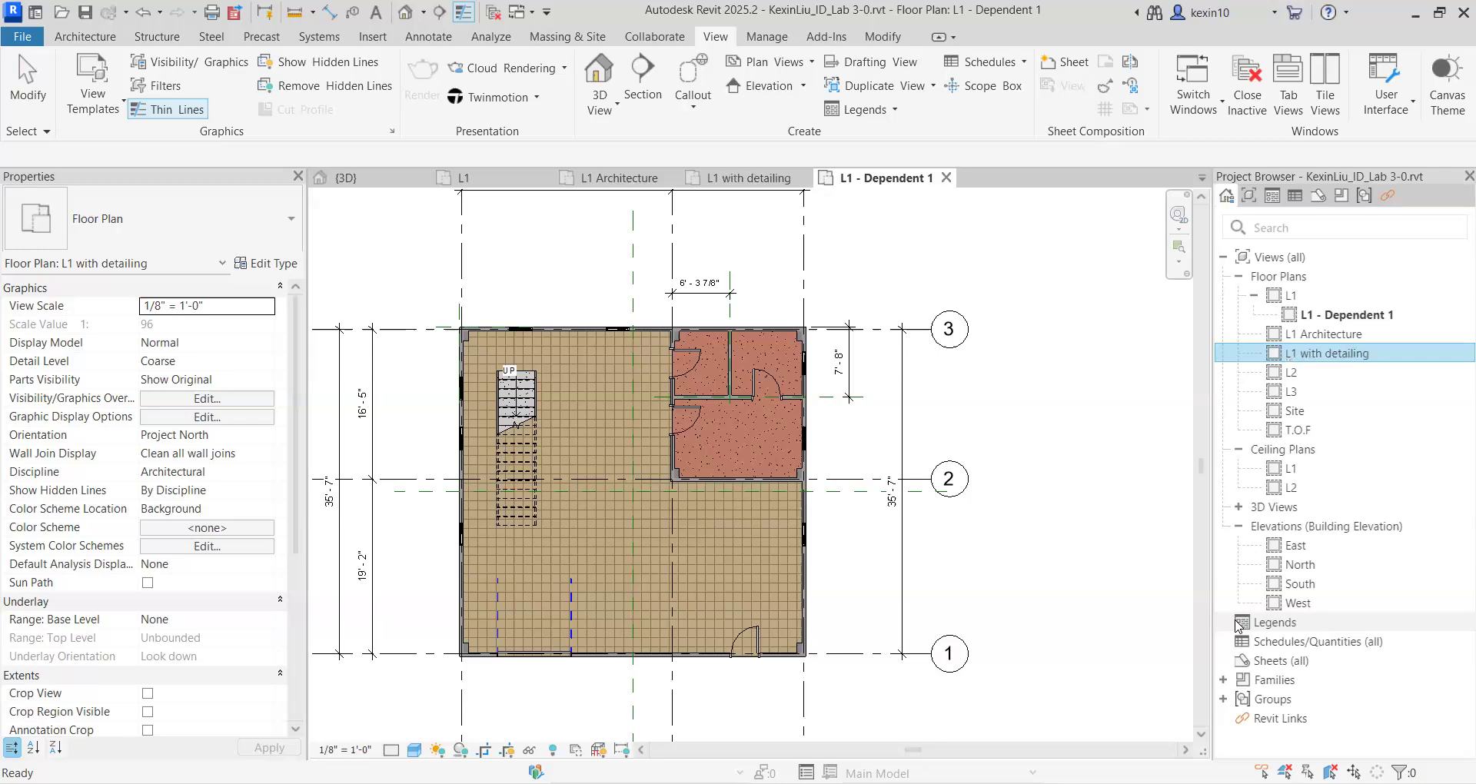
Step: Select the dependent view L1 - Dependent 1 and look over its full plan with all grids and dimensions
click(1368, 316)
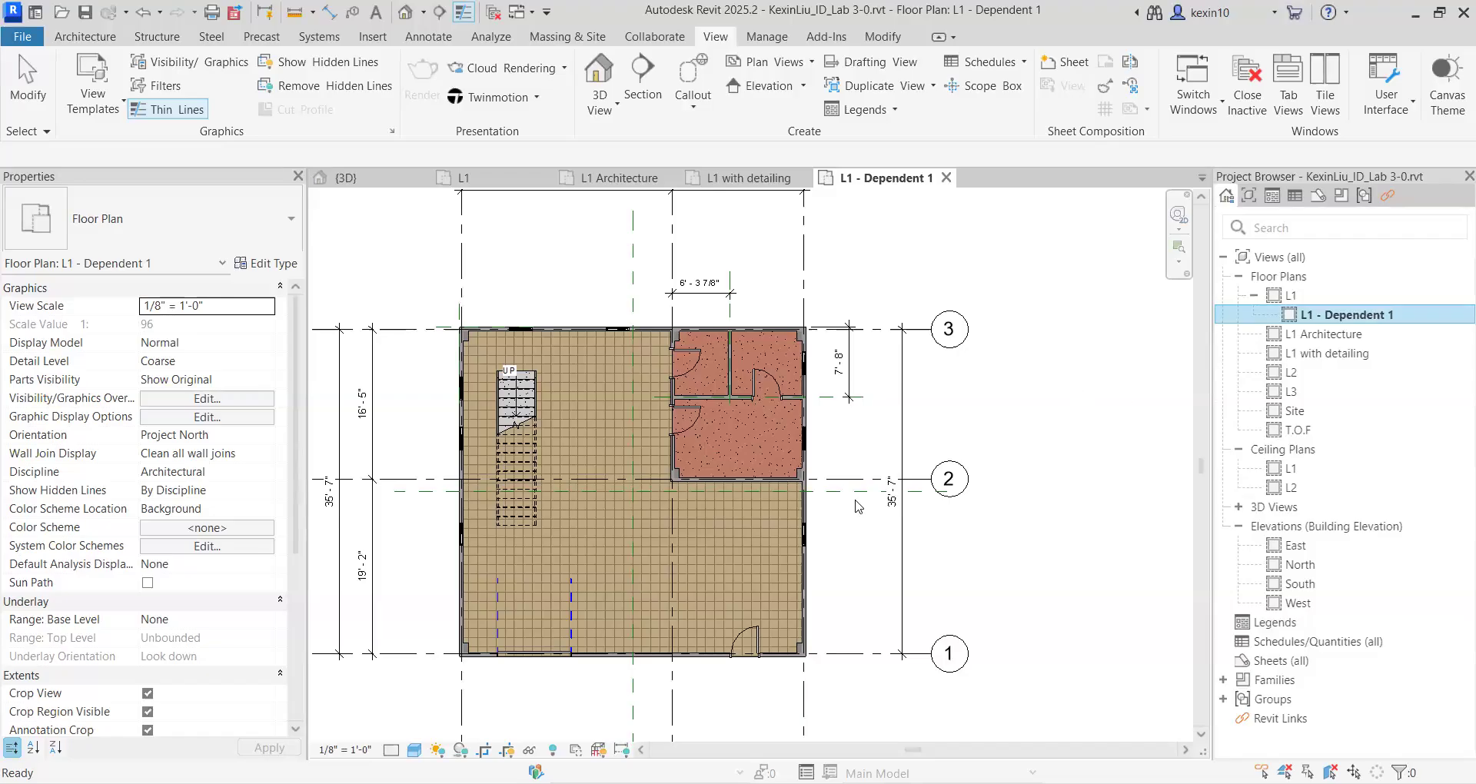
scroll(855, 501, down, 2)
scroll(803, 564, down, 1)
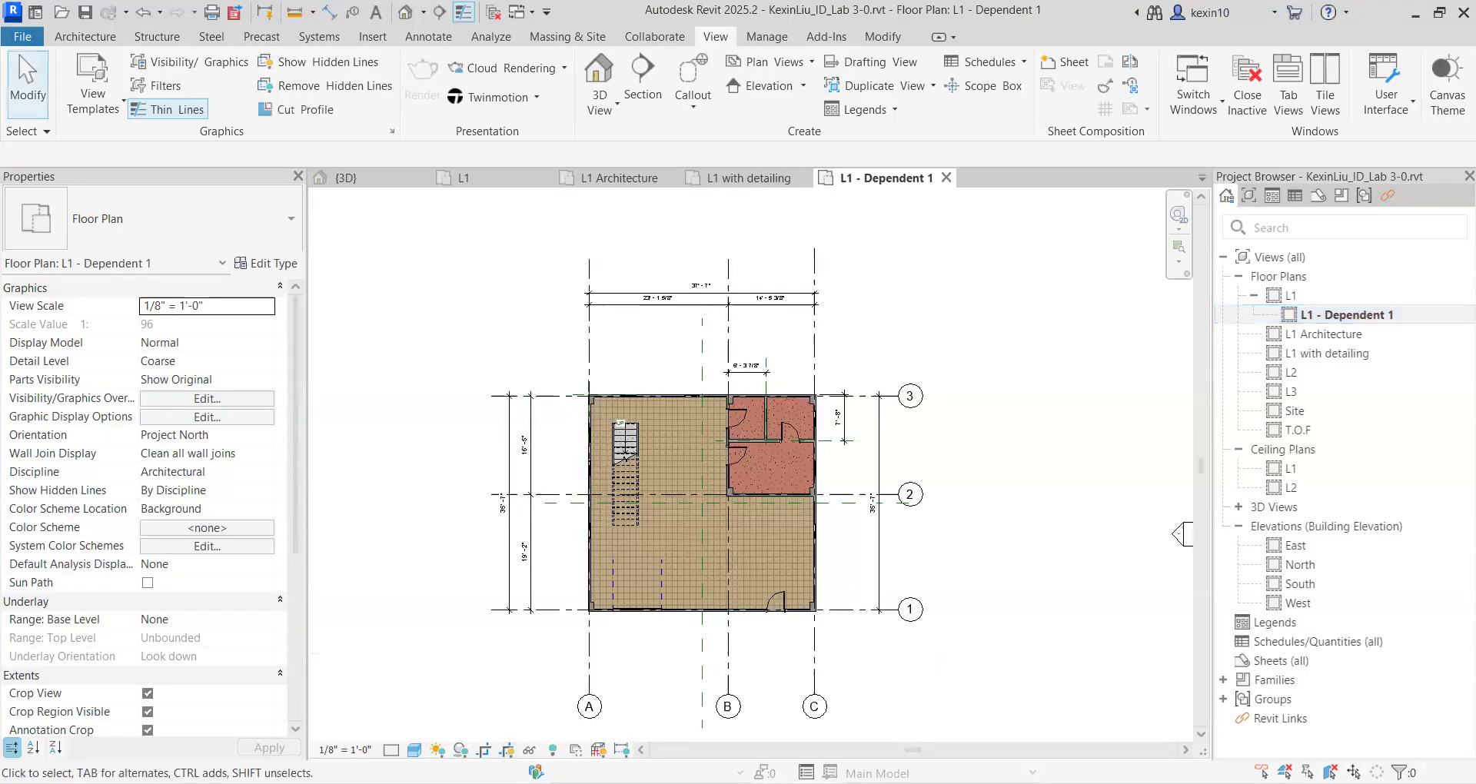
Step: Switch to the PowerPoint lab slides and go to slide 8 on Duplicate with Detailing, continuing to slide 9
key(alt+Tab)
click(159, 656)
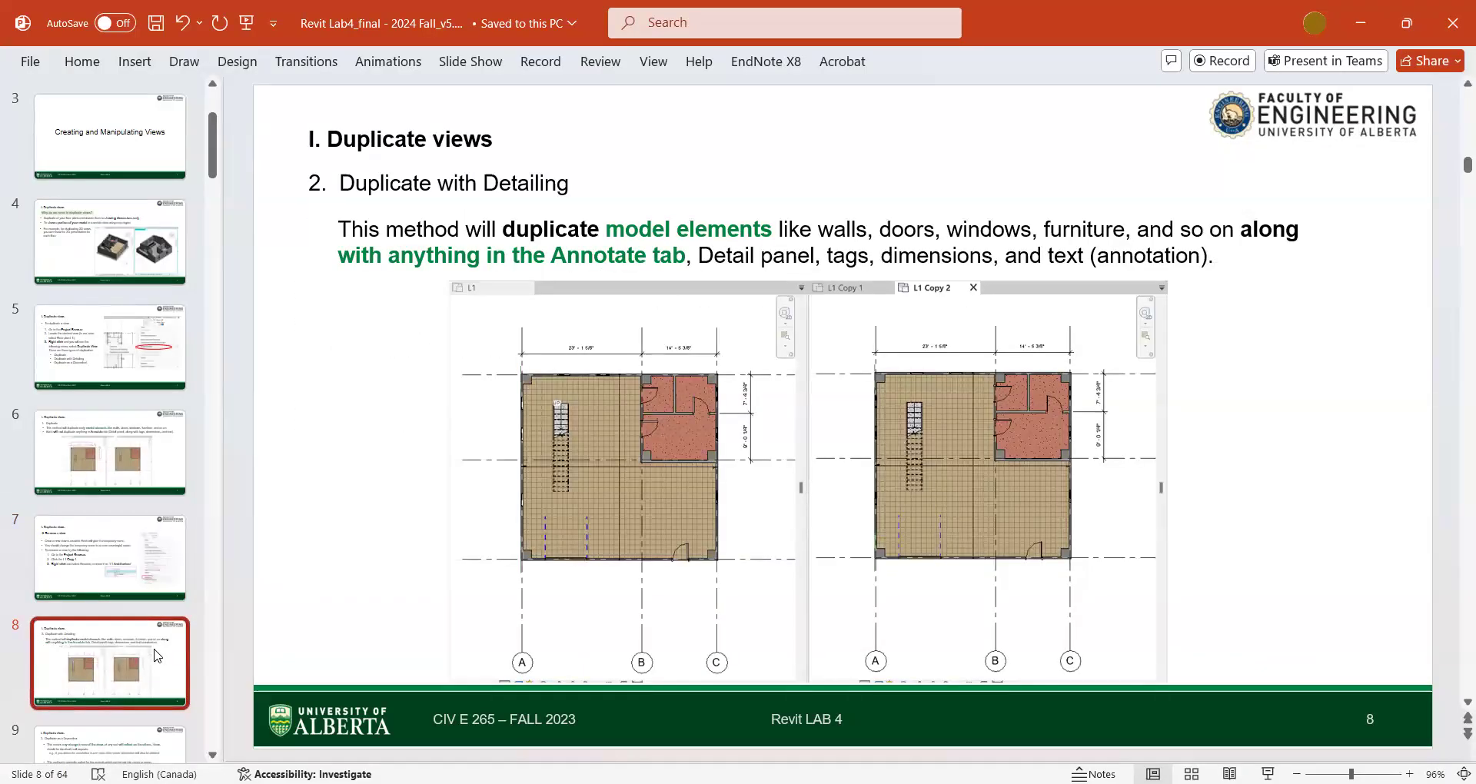
key(Down)
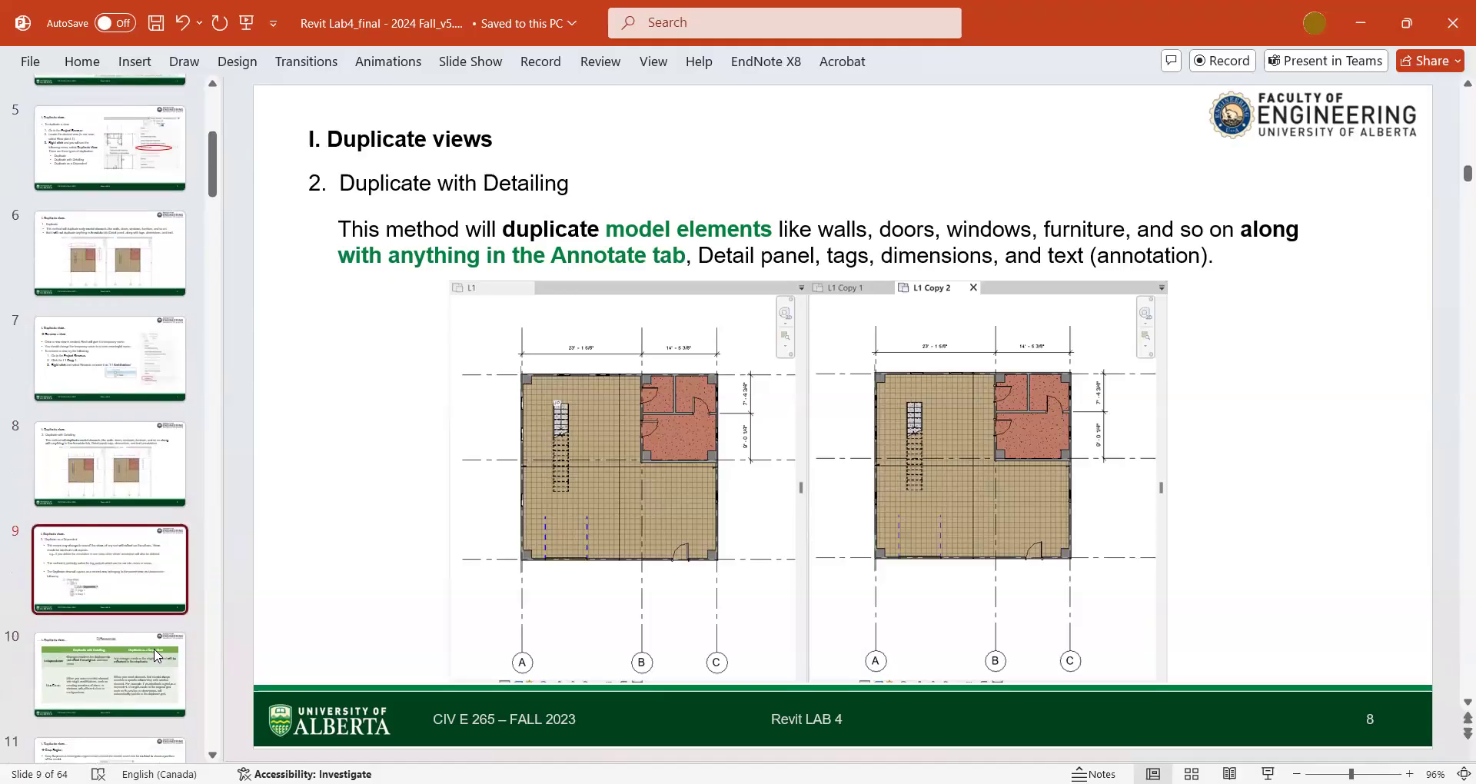
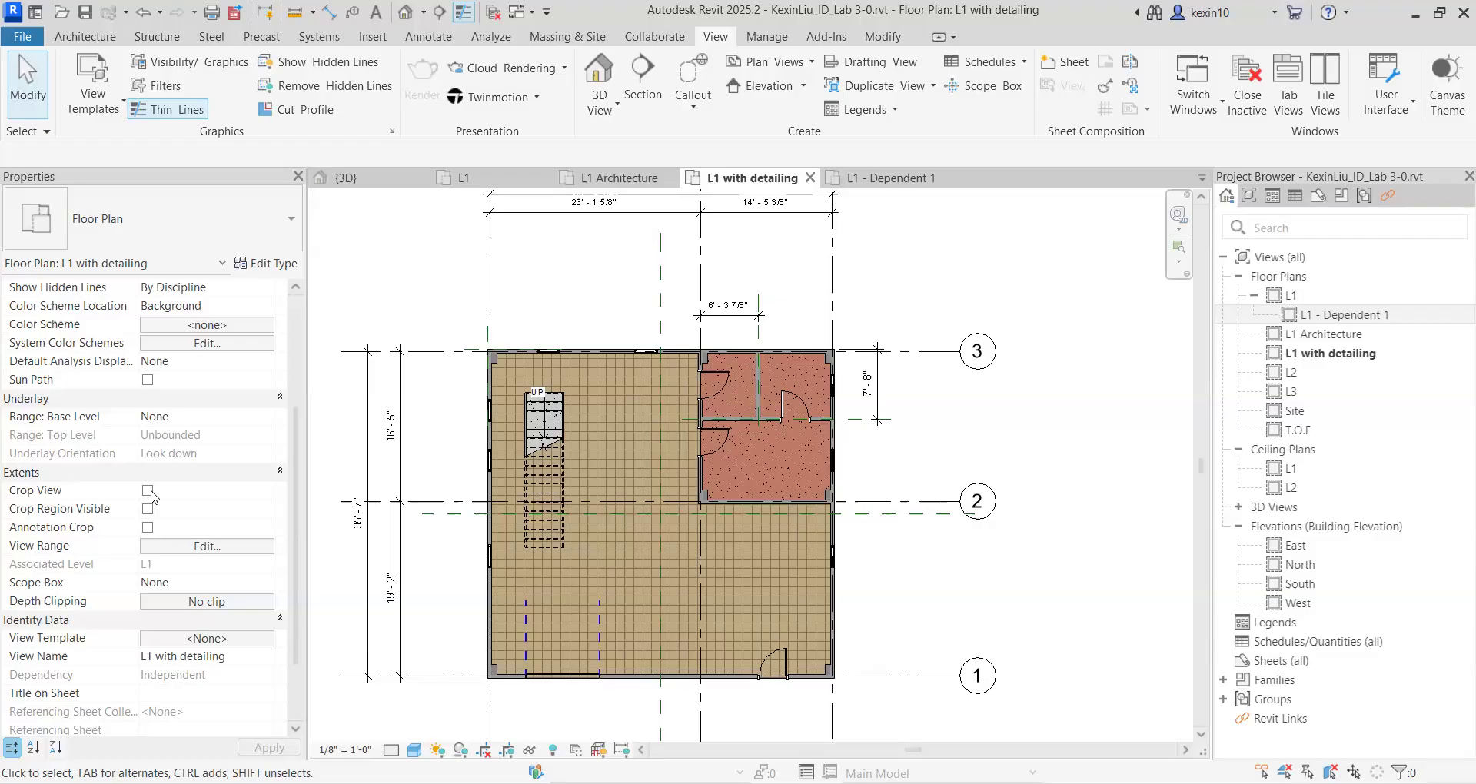
Step: Turn on Crop View and Crop Region Visible for floor plan L1 with detailing
scroll(725, 450, down, 5)
scroll(636, 467, up, 4)
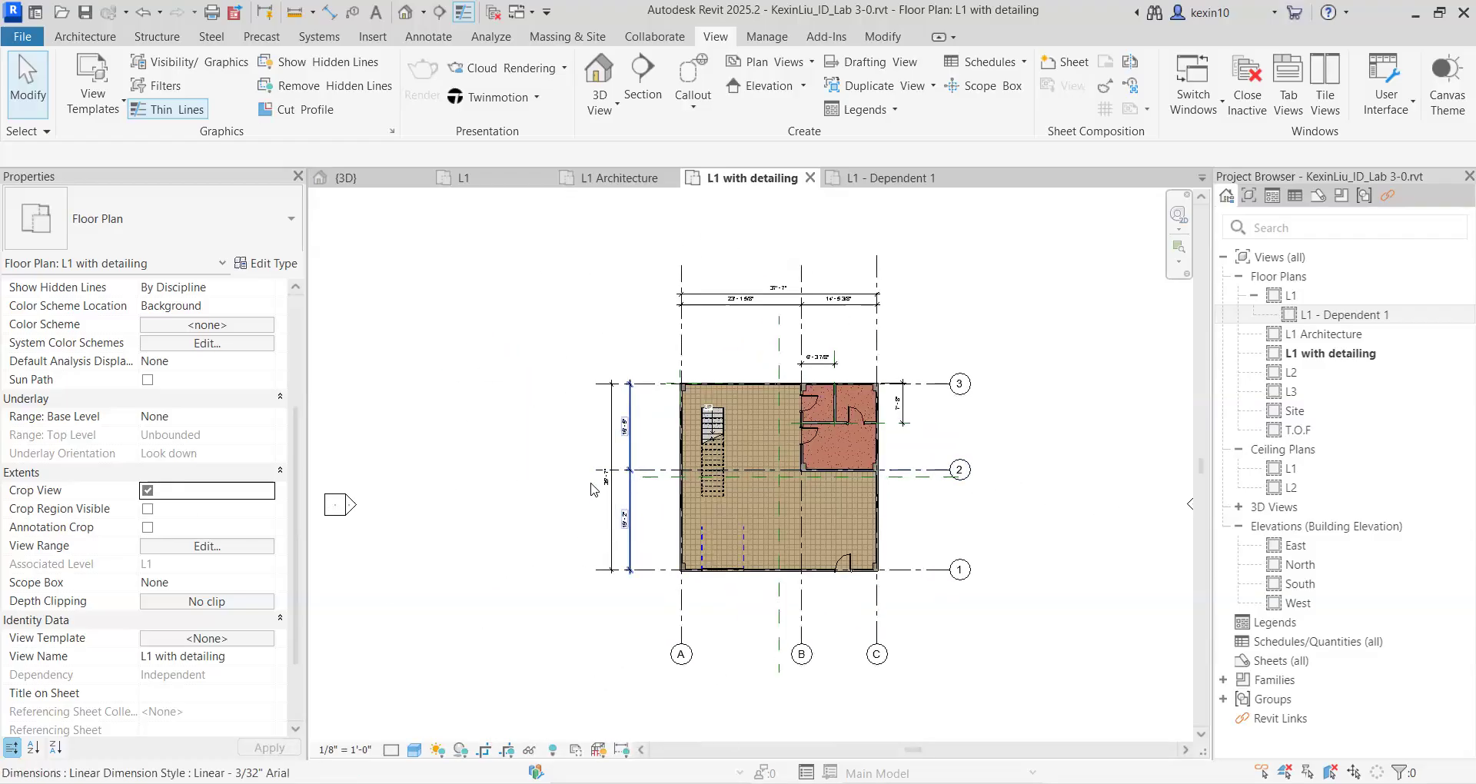
scroll(507, 503, up, 2)
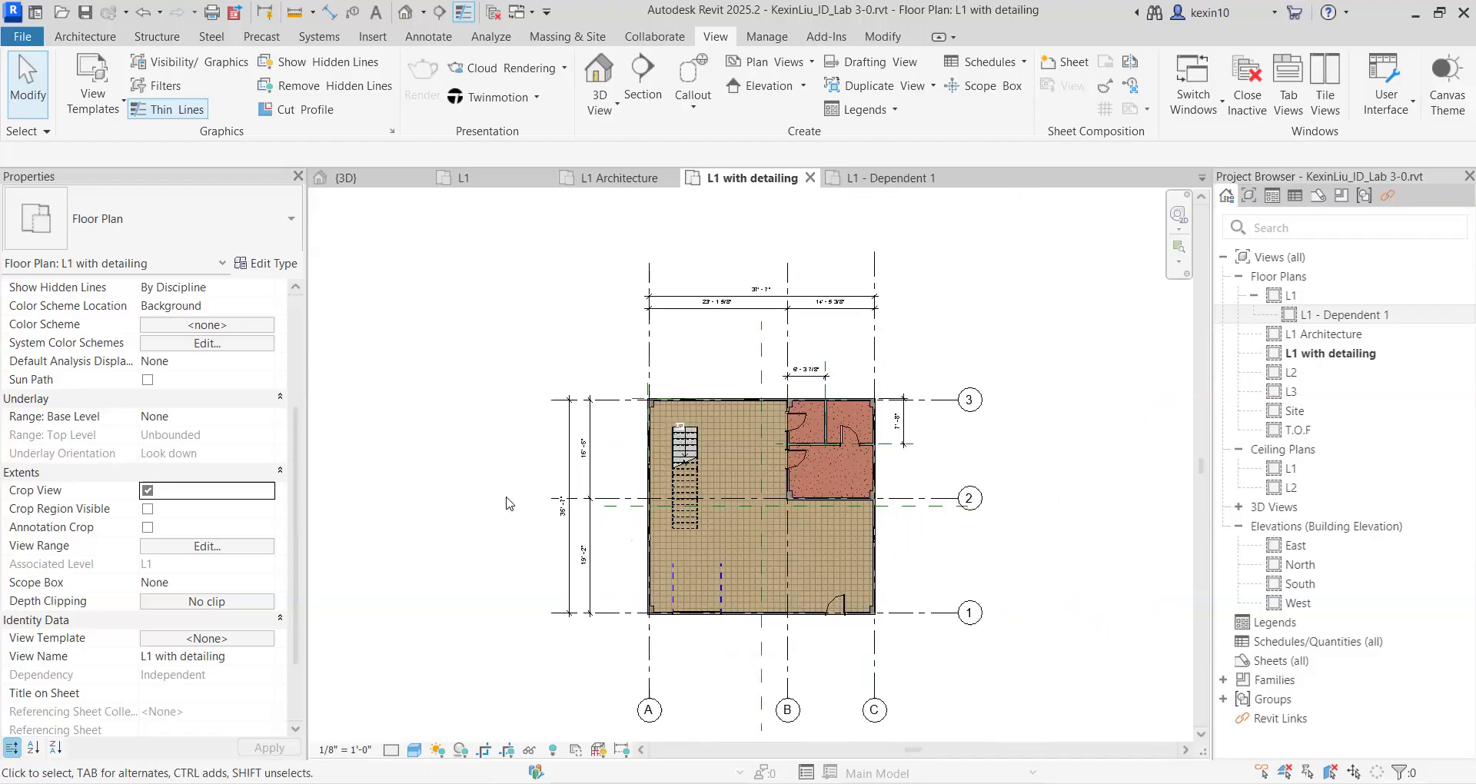
scroll(506, 504, down, 1)
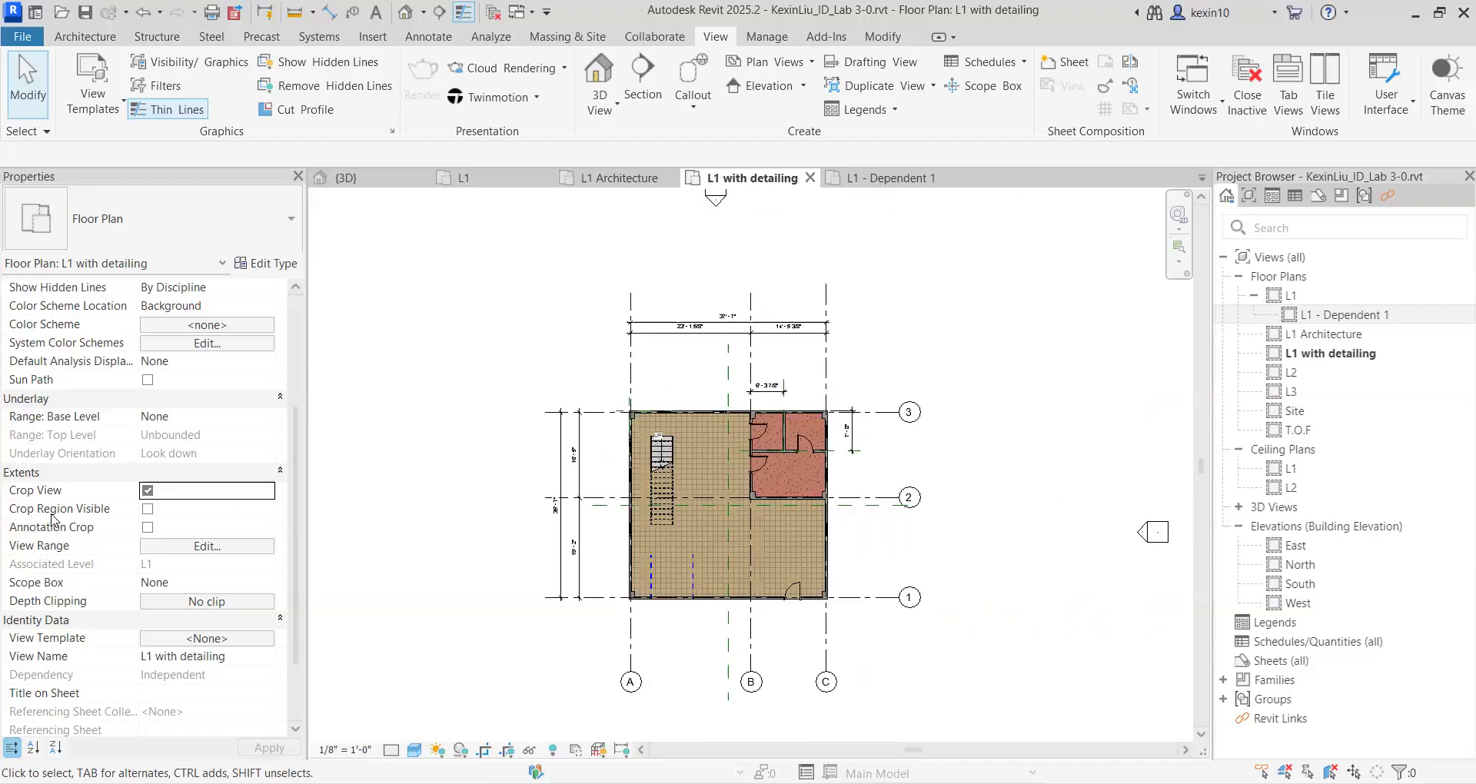
click(147, 510)
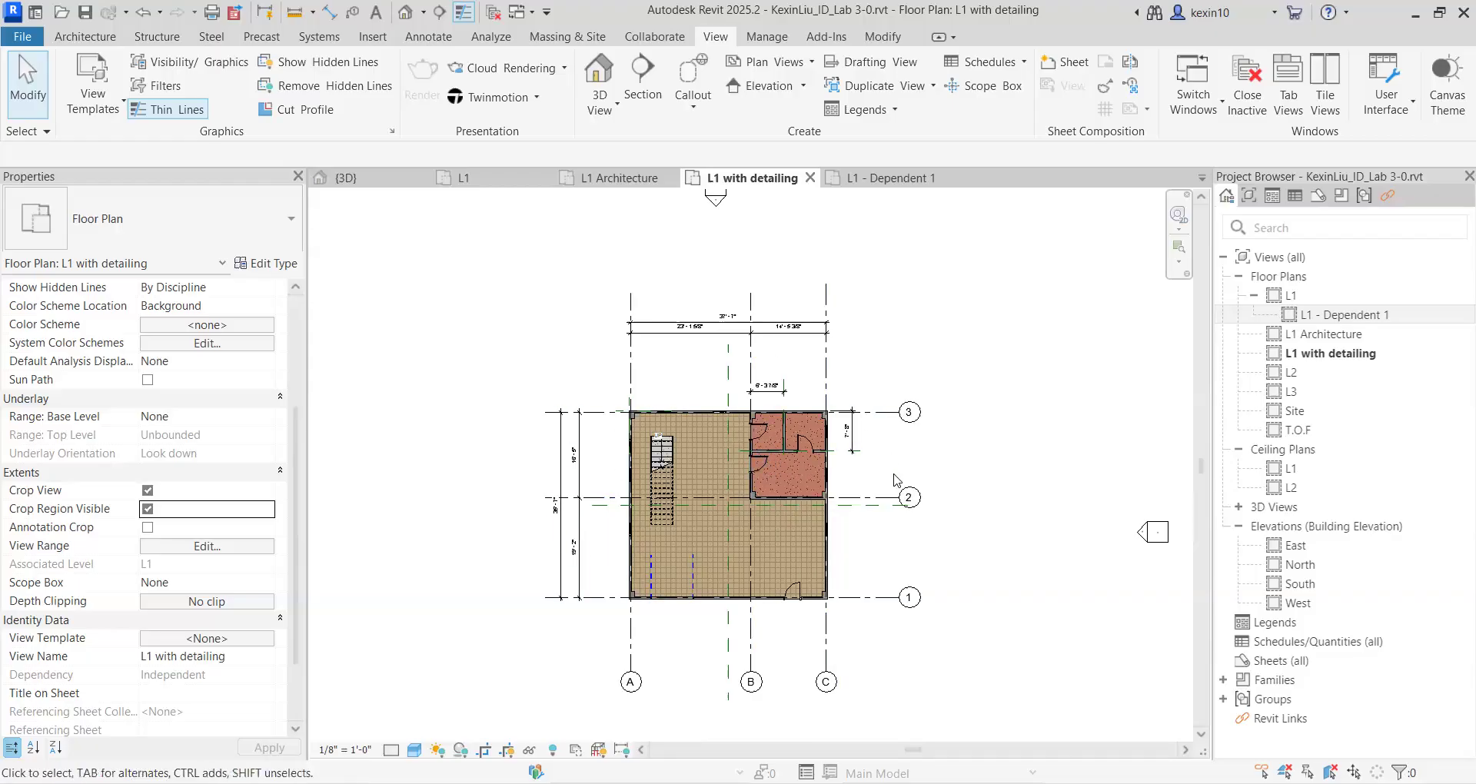
scroll(894, 480, down, 4)
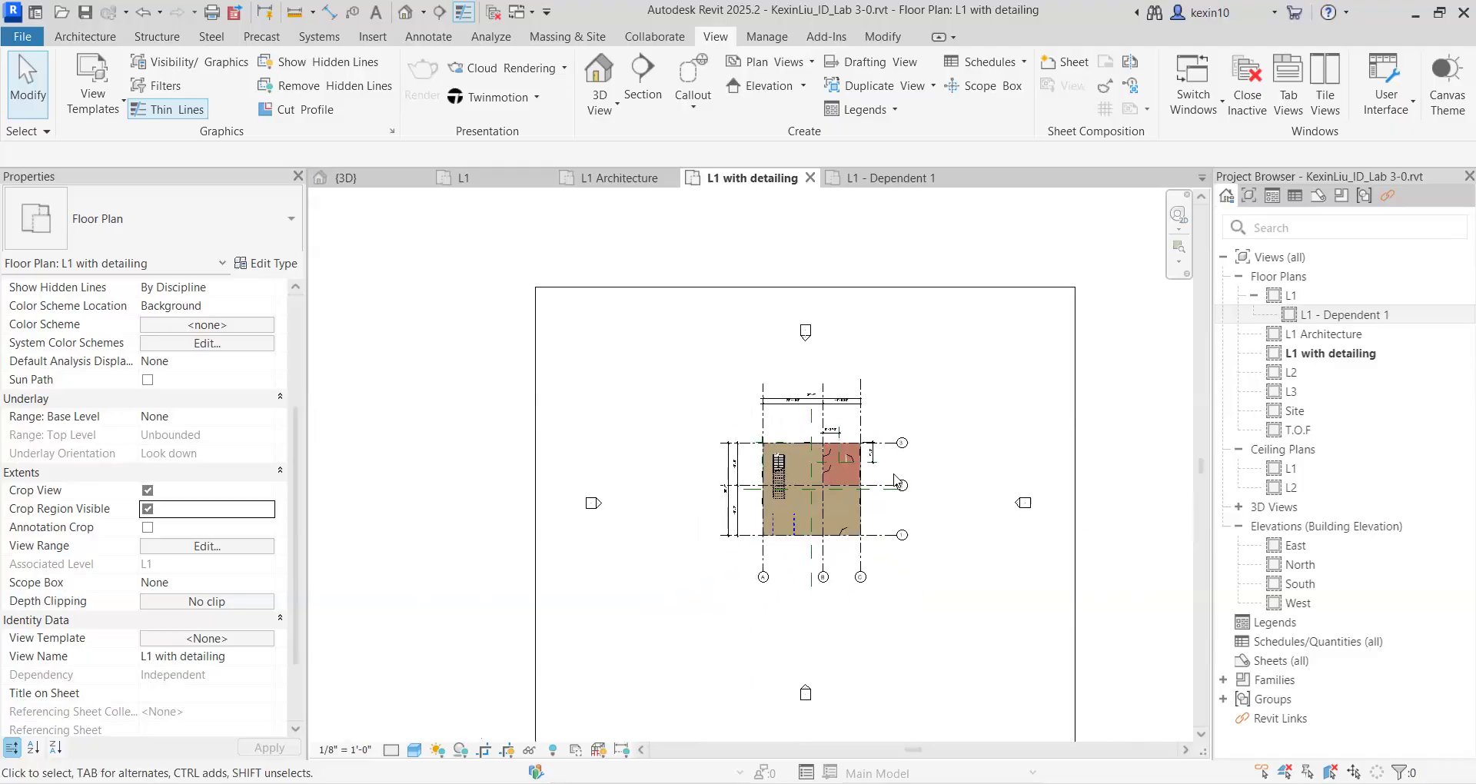
middle_drag(956, 540, 889, 496)
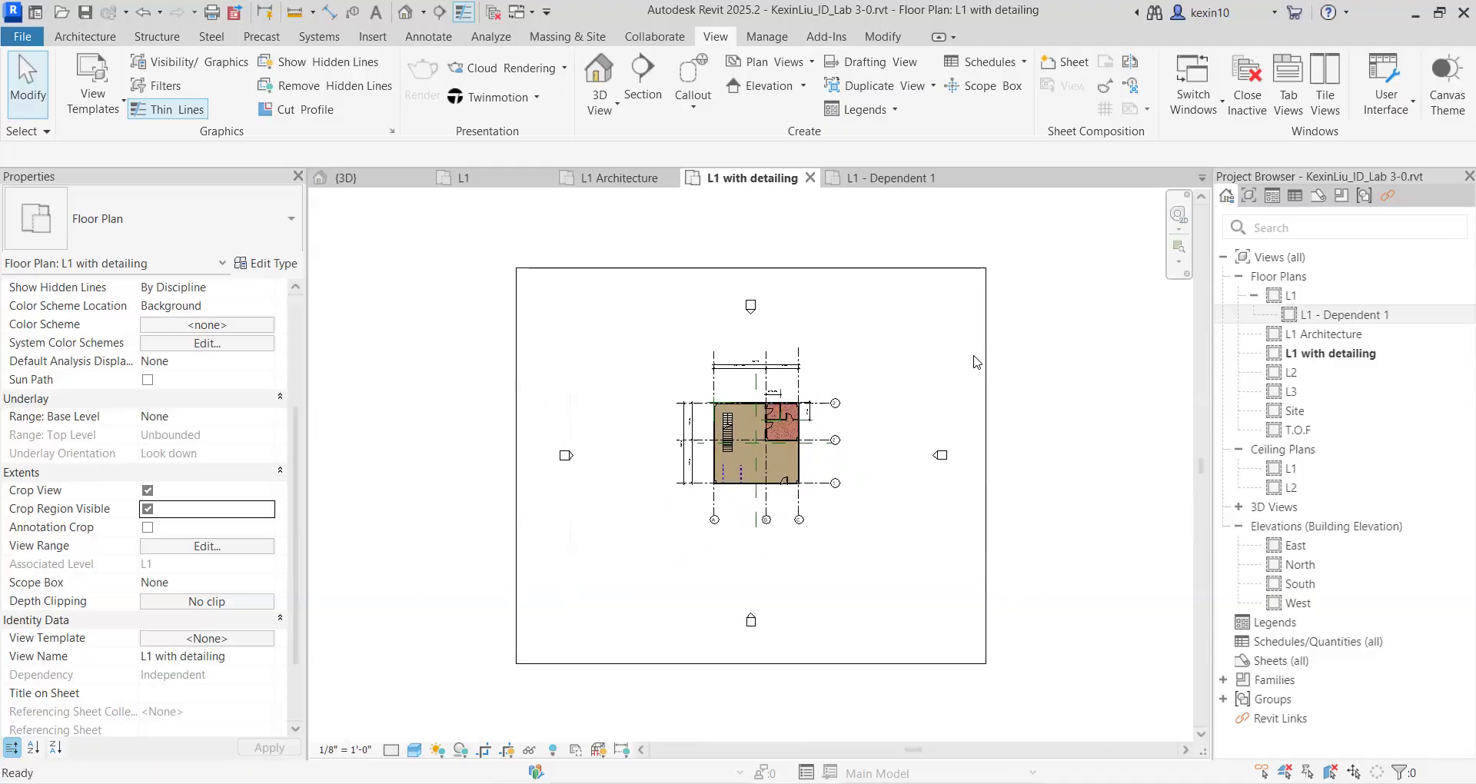
Step: Select the crop region of L1 with detailing and pull its left edge inward past the west elevation marker
click(517, 400)
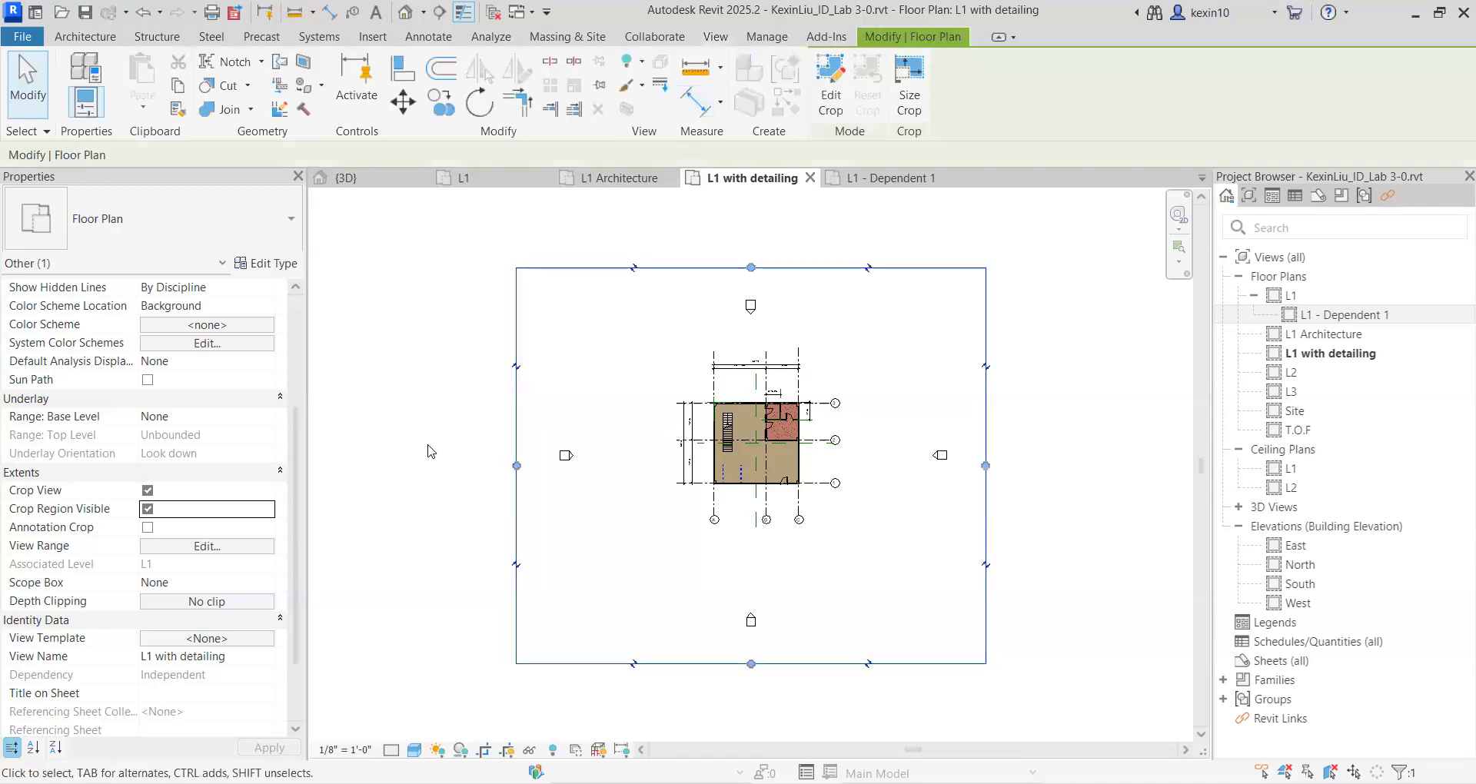
scroll(438, 484, up, 1)
middle_drag(673, 479, 552, 493)
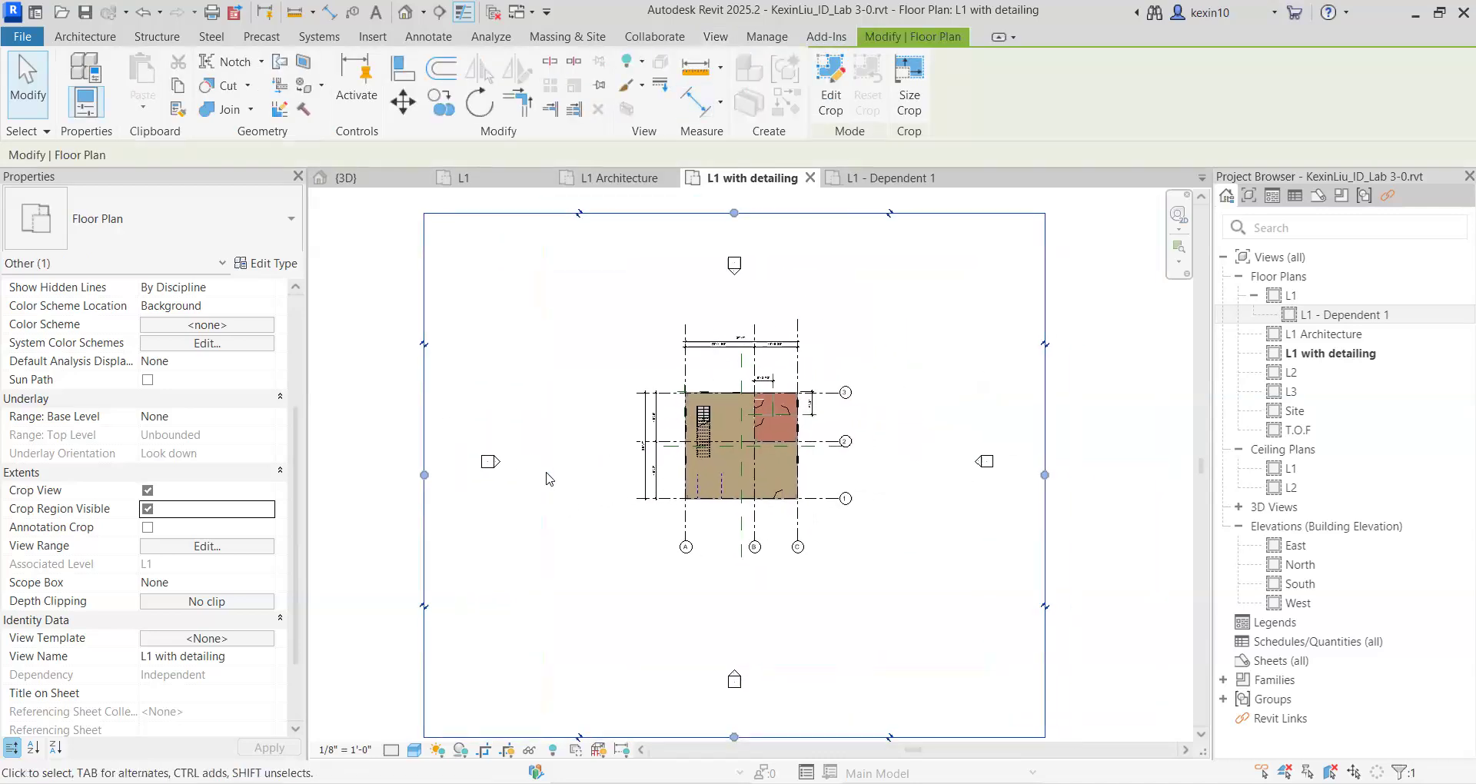
scroll(555, 463, down, 1)
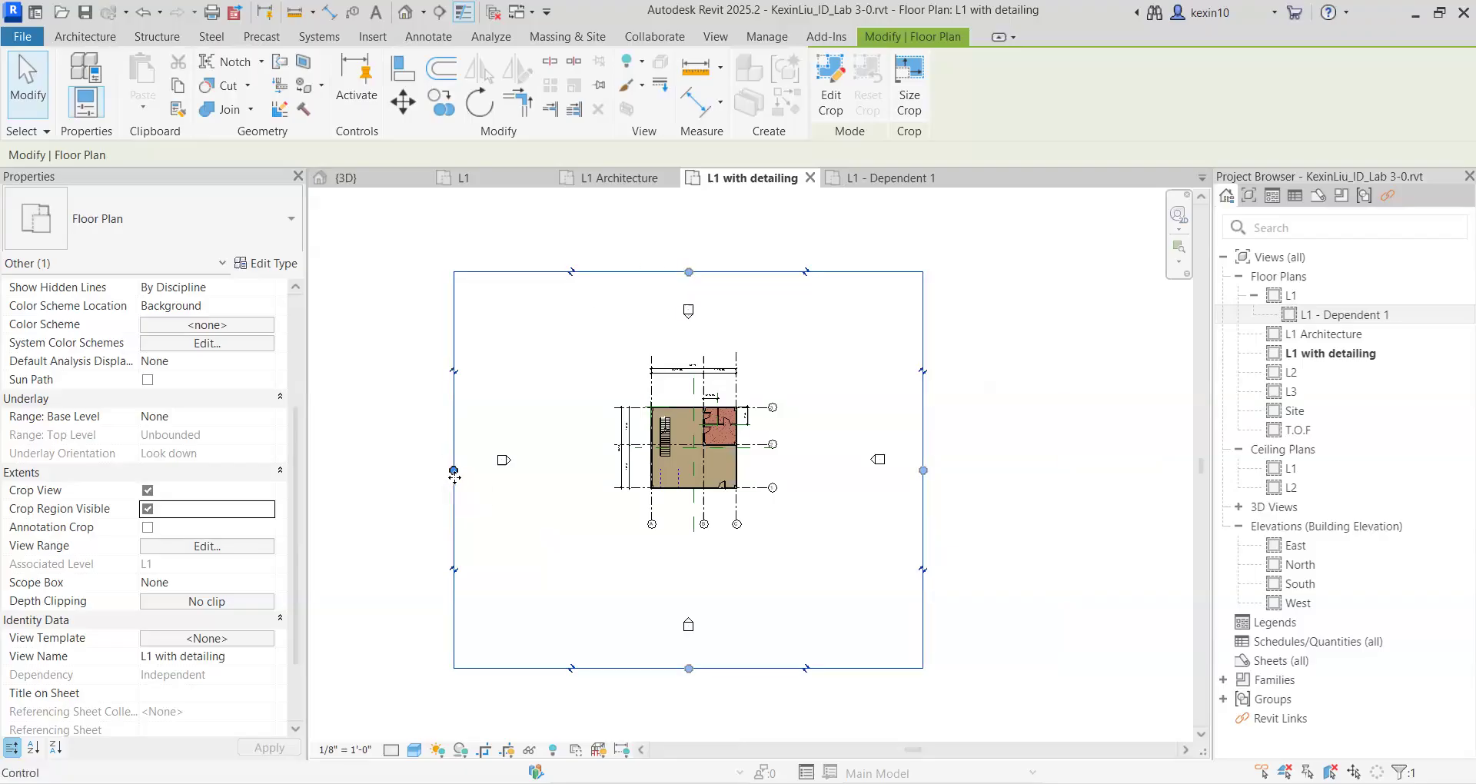
scroll(454, 475, up, 2)
drag(455, 465, 620, 481)
scroll(653, 495, down, 2)
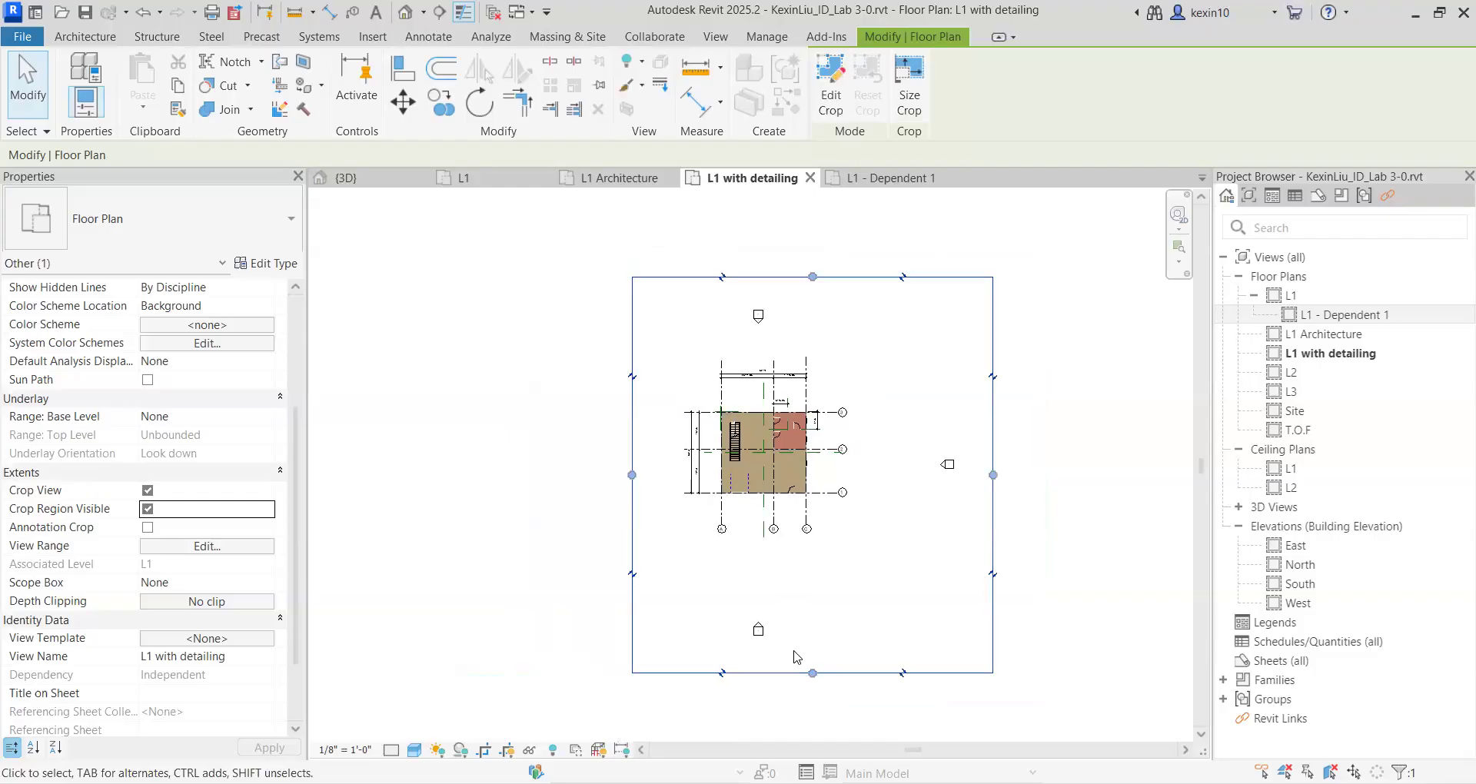
Step: Pull the crop region's right edge in beside the grid bubbles and its top edge down to just above the upper dimensions
scroll(828, 454, up, 2)
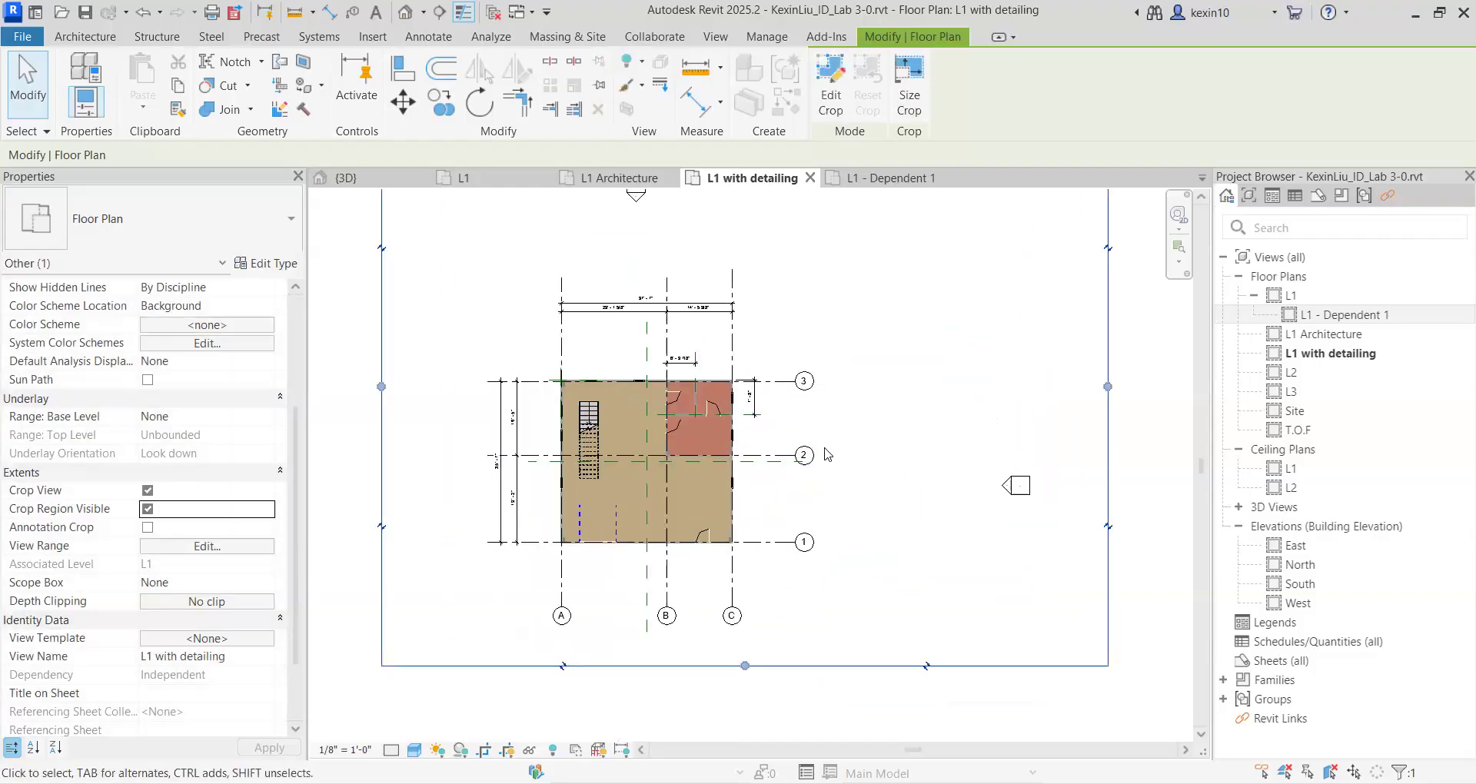
drag(1106, 389, 826, 416)
middle_drag(679, 453, 655, 595)
drag(597, 250, 592, 409)
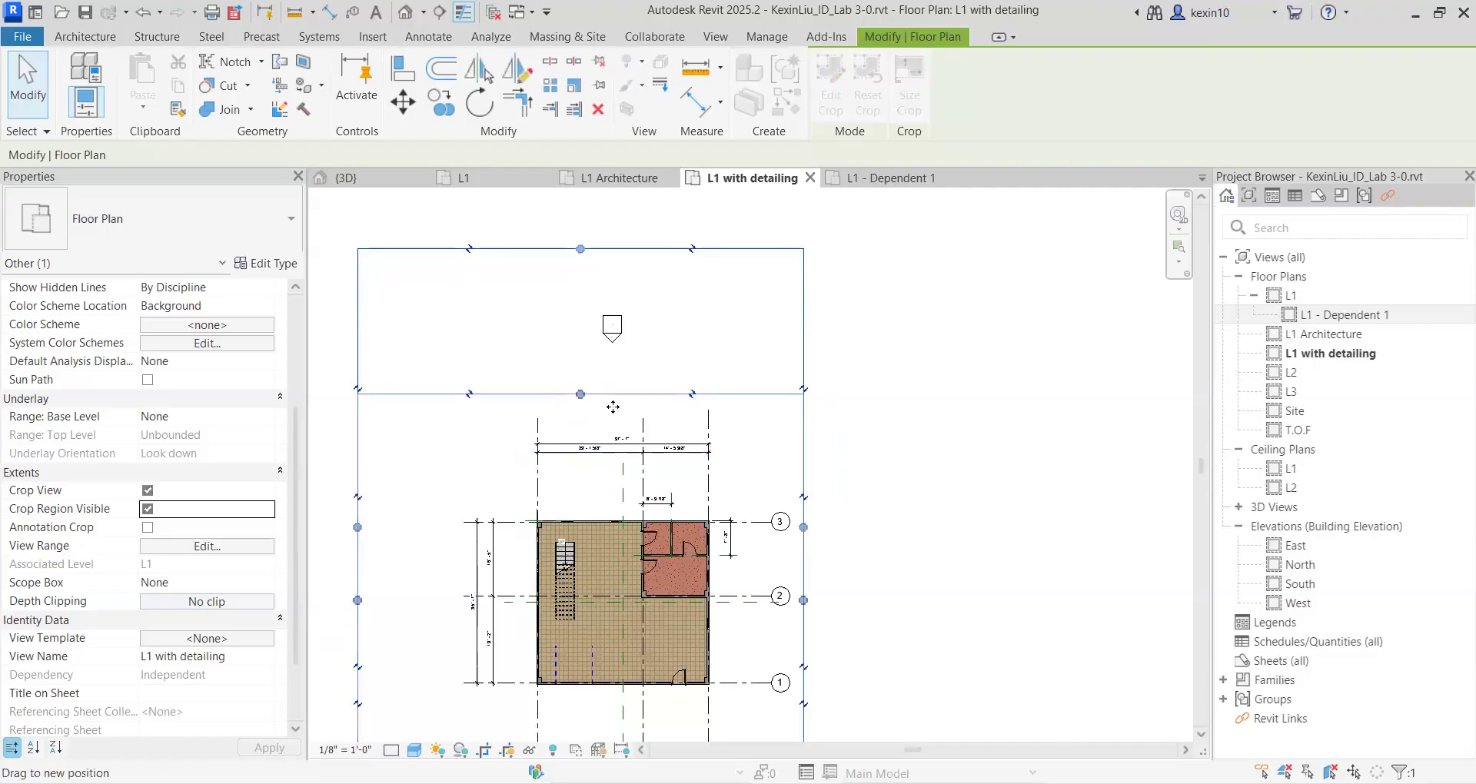
Step: Pull the crop region's left edge in to just left of grid B and its bottom edge up to just below grid 2
drag(357, 608, 617, 607)
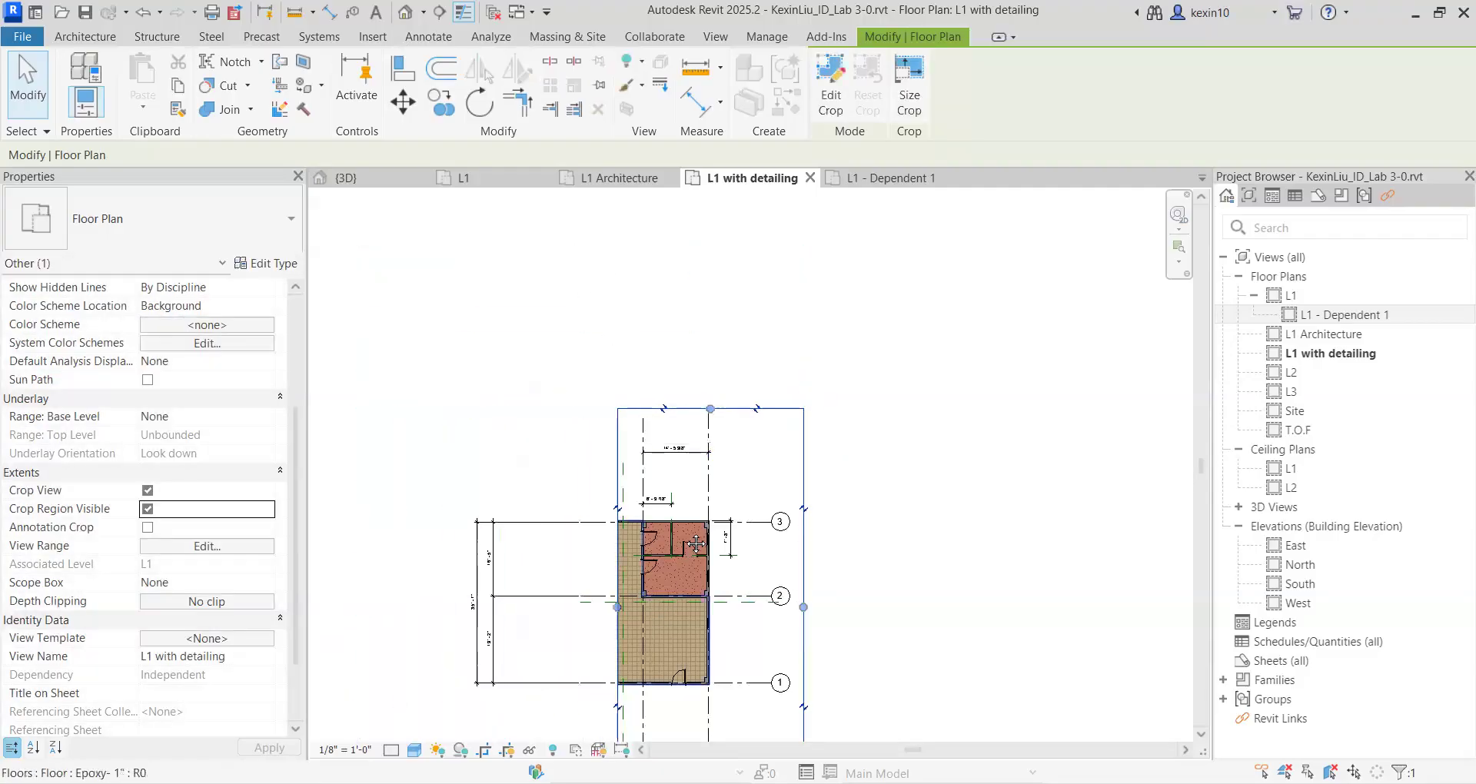
middle_drag(654, 608, 687, 471)
drag(745, 670, 745, 488)
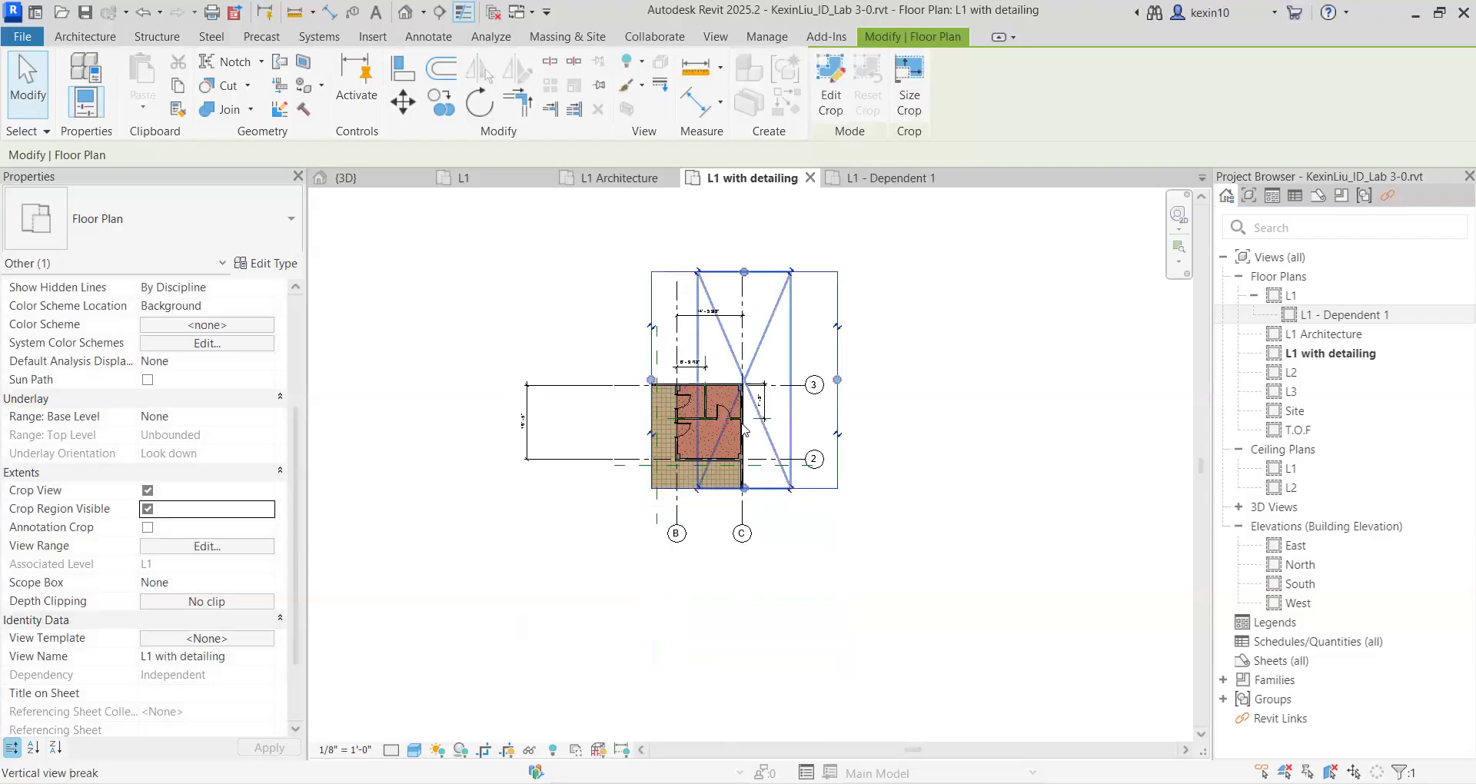
Step: Lower the crop region's top edge to just above the small rooms' horizontal dimension and pull its right edge further inward
scroll(742, 418, up, 5)
middle_drag(751, 363, 737, 484)
drag(732, 243, 680, 415)
scroll(657, 500, up, 5)
middle_drag(700, 462, 733, 378)
scroll(732, 376, down, 8)
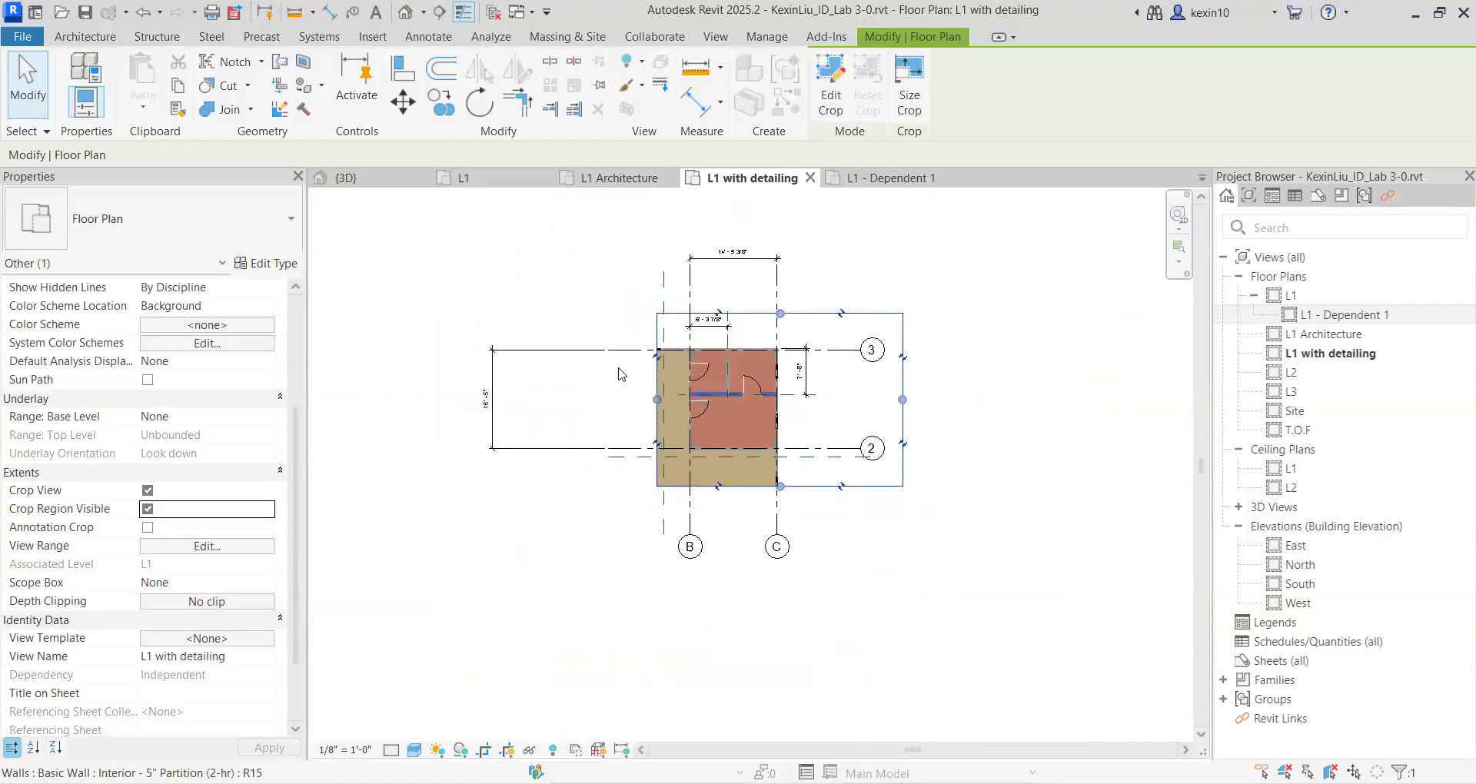
drag(860, 399, 848, 399)
Step: Trim the crop region's left, bottom and right edges slightly closer to the rooms between grids B and C, and deselect it
scroll(723, 423, up, 4)
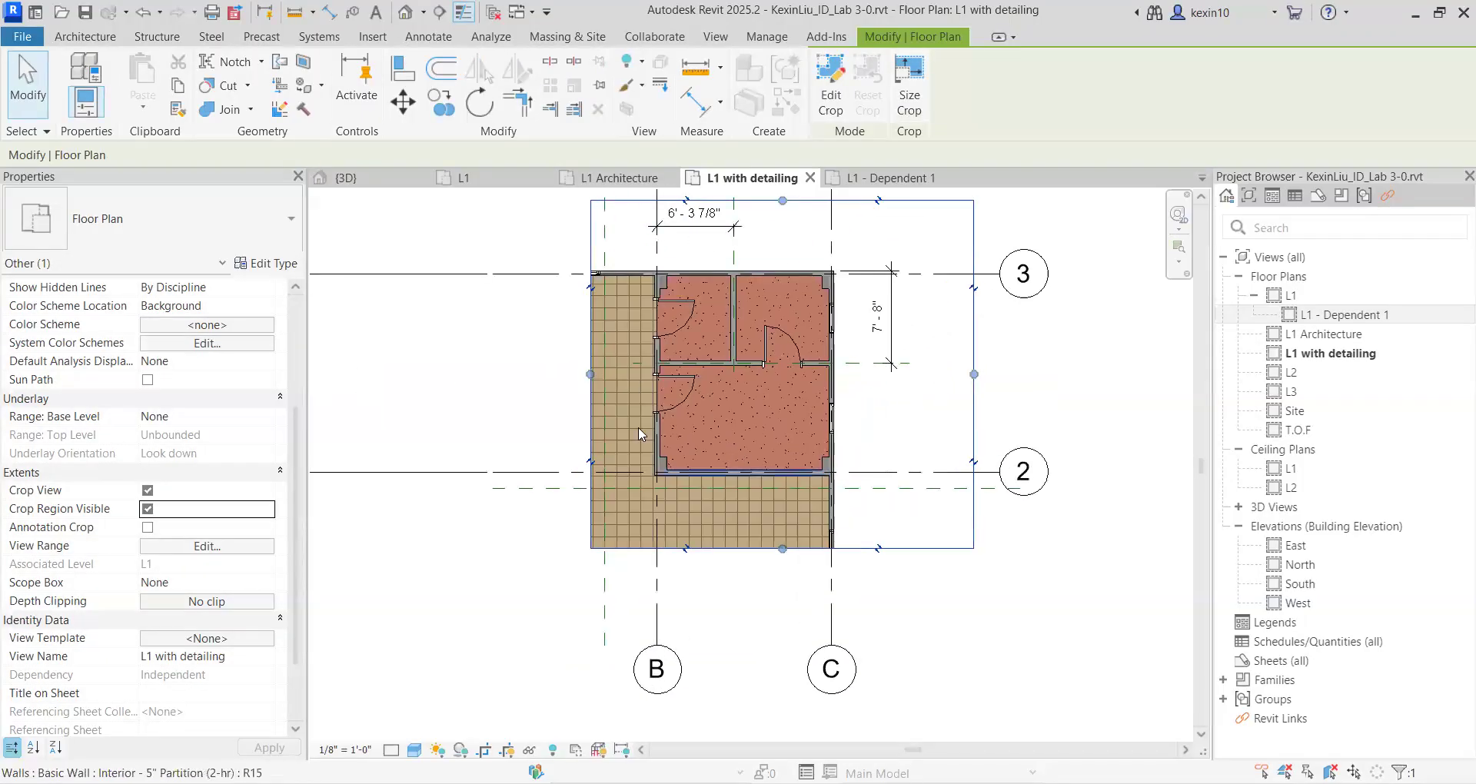
mouse_move(703, 466)
middle_down()
mouse_move(716, 505)
mouse_move(705, 485)
mouse_move(725, 470)
middle_up()
scroll(705, 490, down, 1)
scroll(727, 469, up, 1)
scroll(761, 466, down, 1)
scroll(761, 477, up, 2)
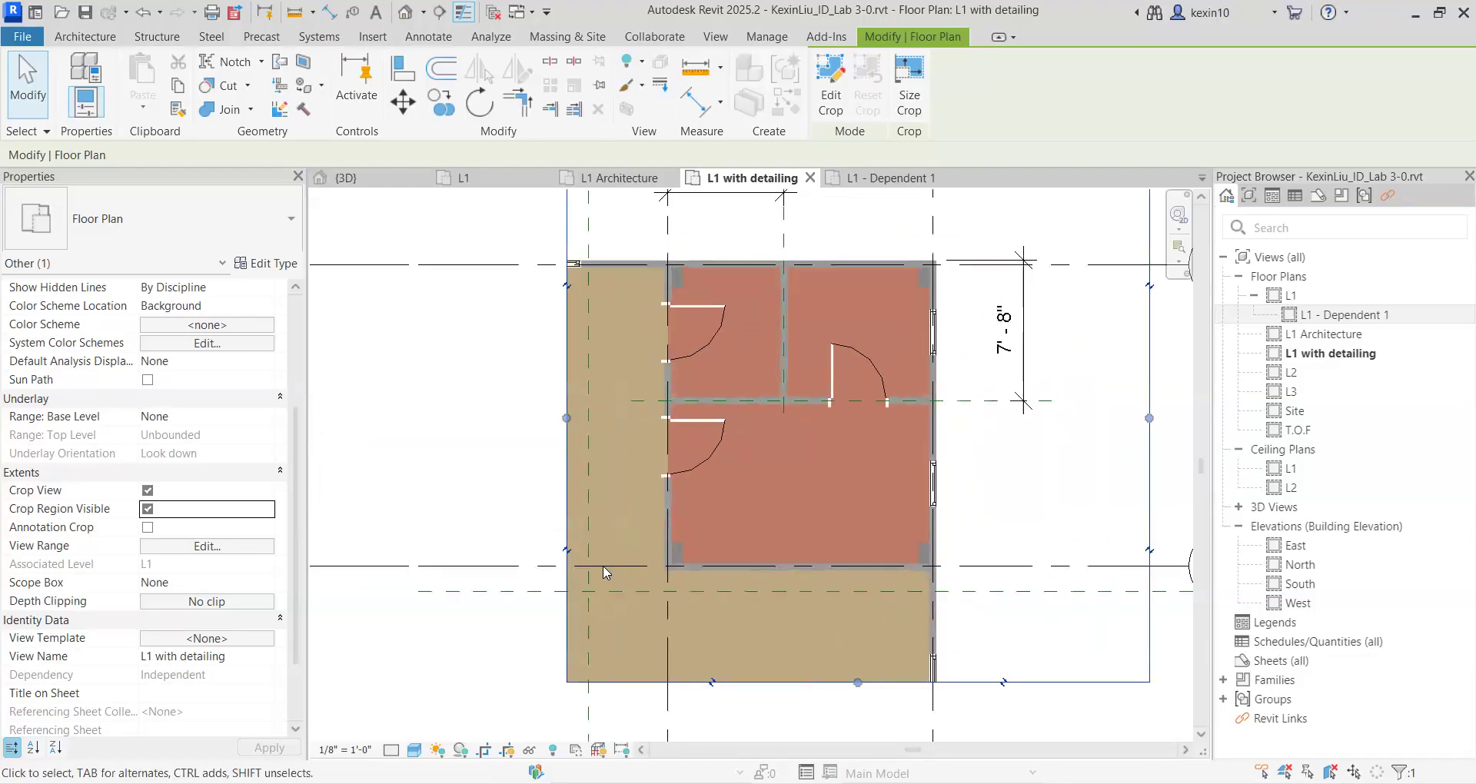
drag(566, 417, 587, 417)
drag(858, 682, 858, 632)
middle_drag(993, 548, 950, 579)
scroll(950, 579, down, 1)
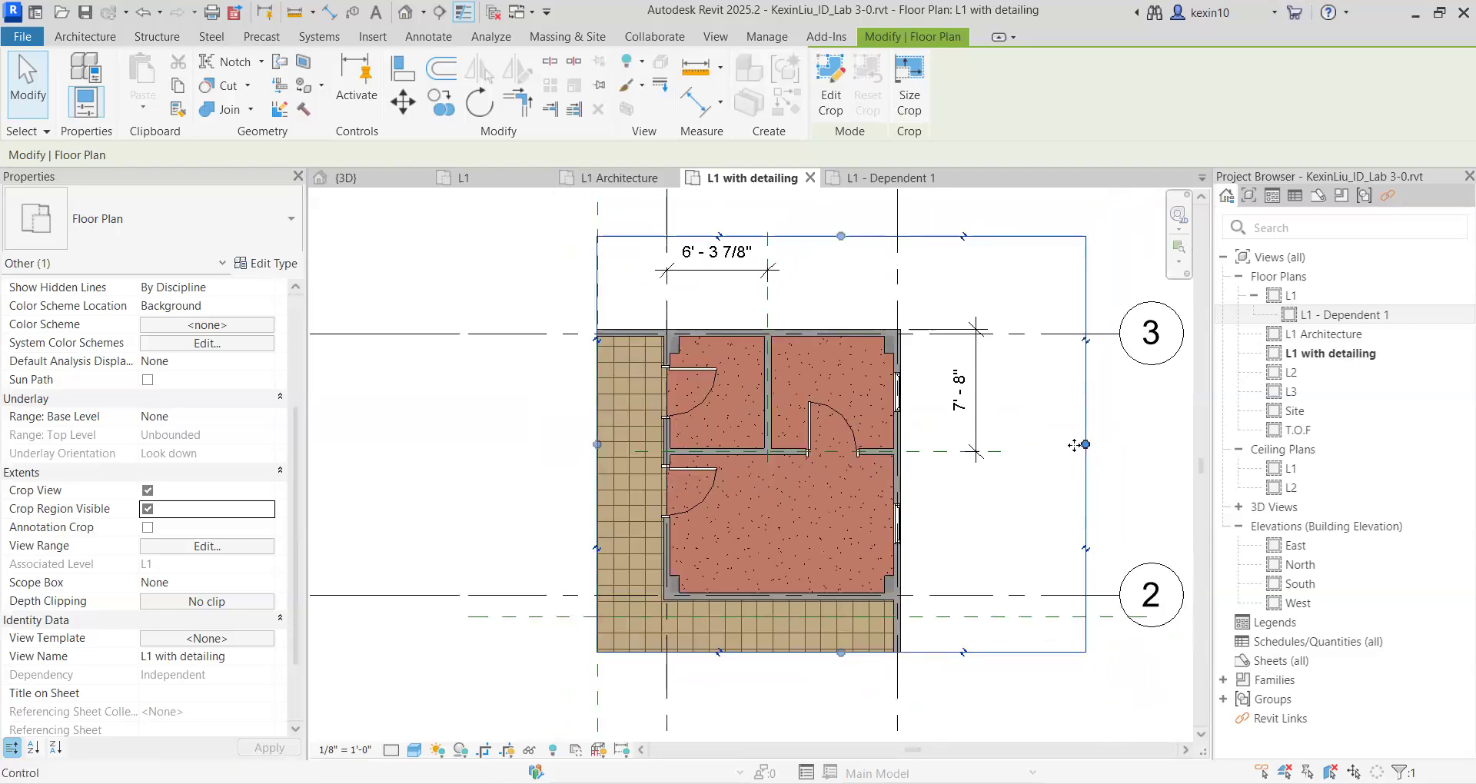
click(508, 452)
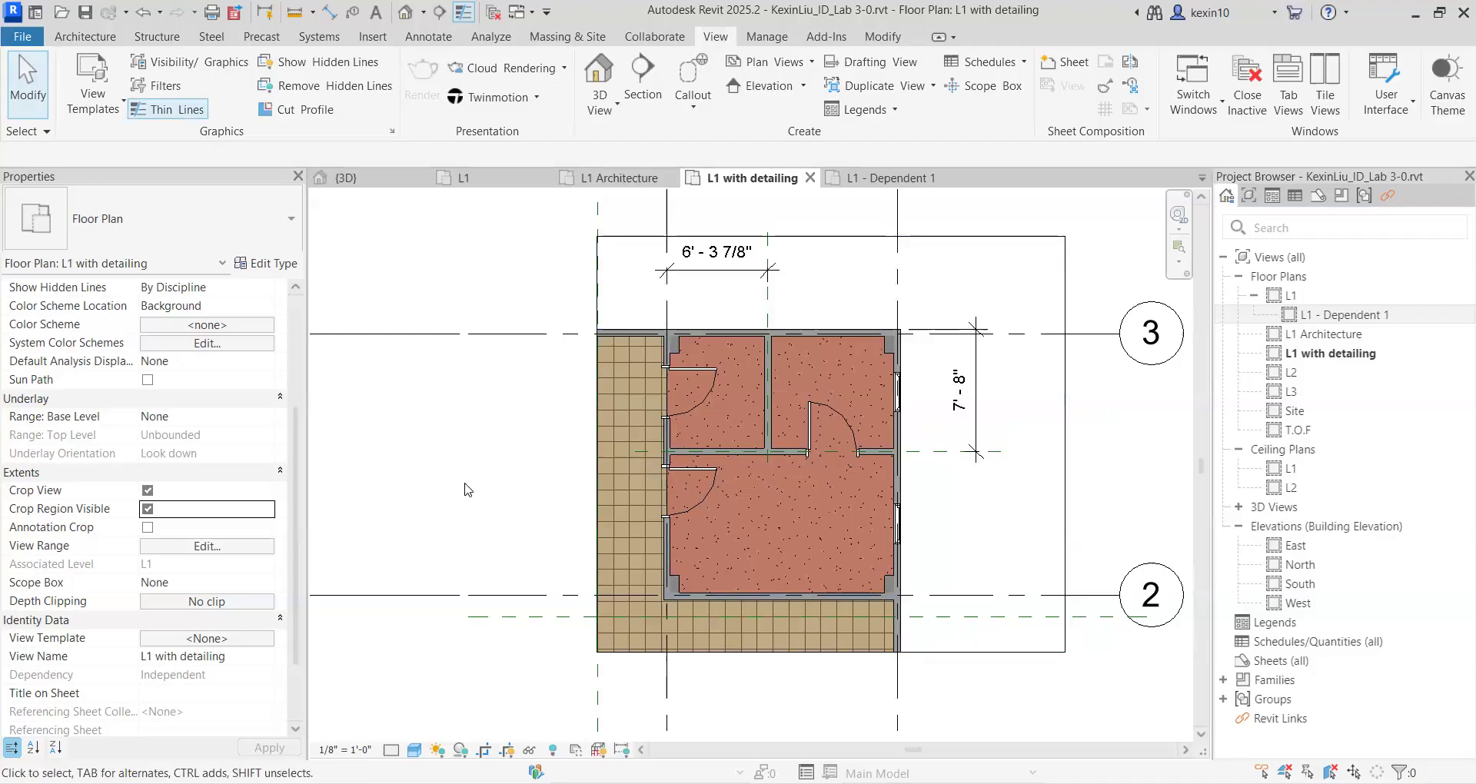
Step: Place an aligned dimension across the door opening in the upper-left room's wall on grid B, inside the room
key(d)
key(i)
middle_drag(663, 409, 619, 450)
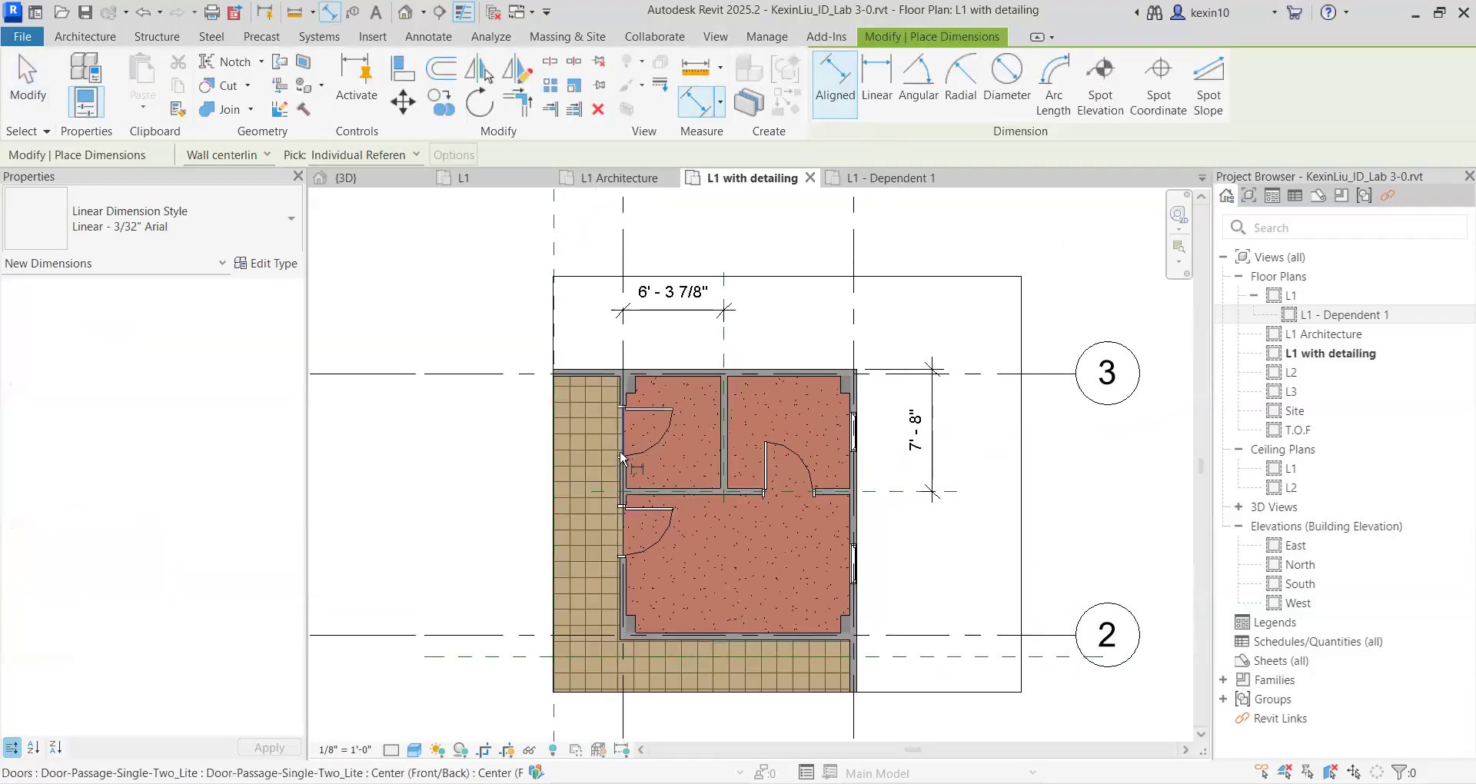
scroll(620, 450, up, 3)
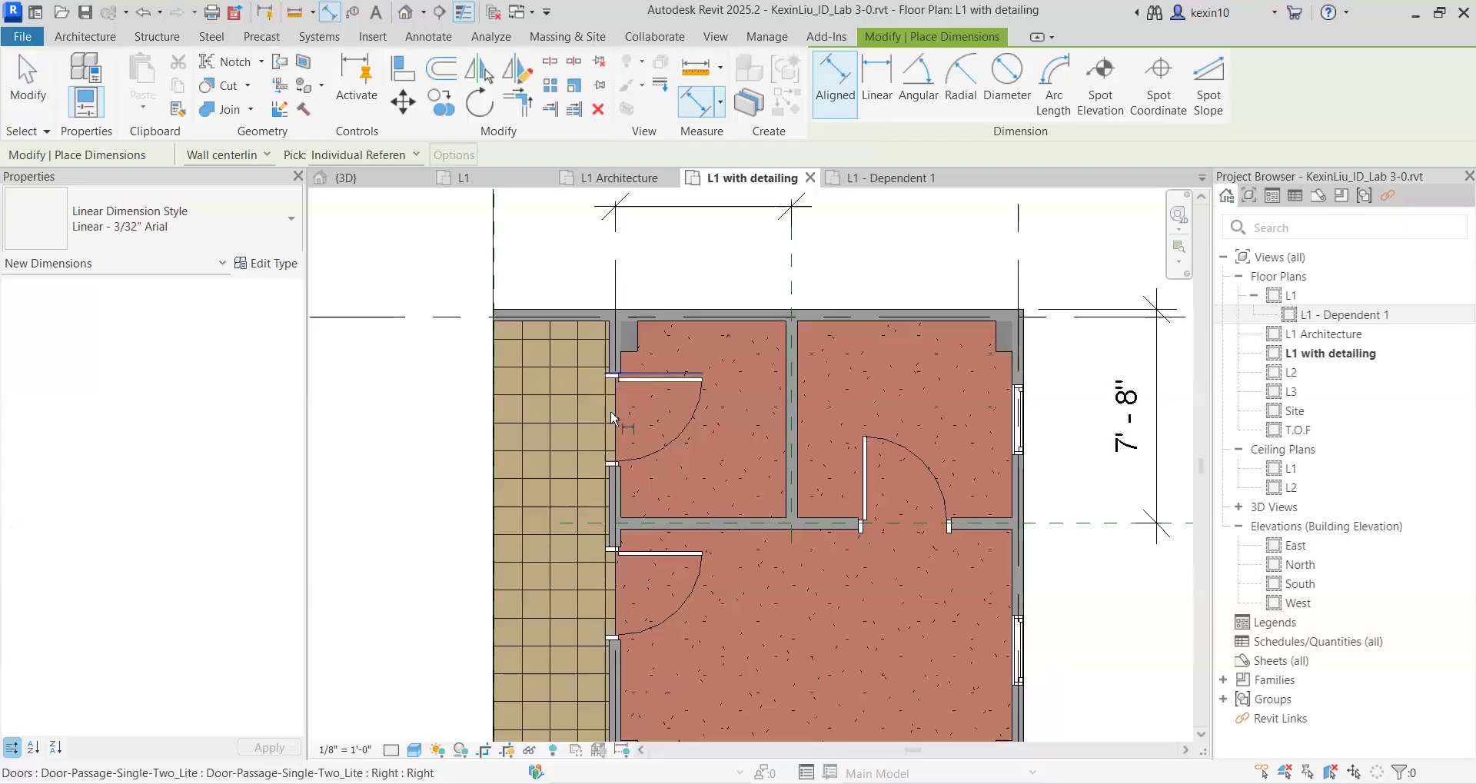
click(610, 409)
click(615, 464)
click(741, 486)
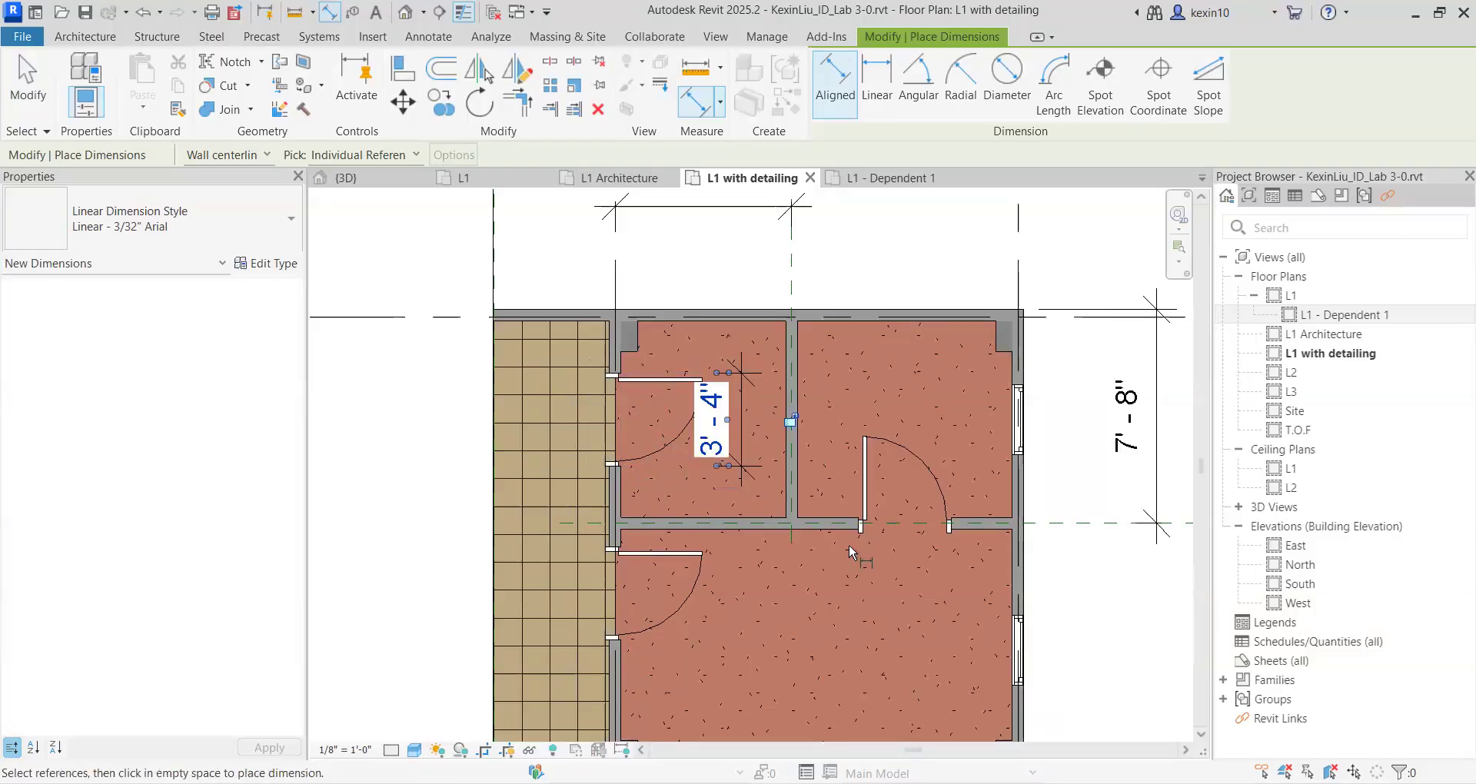
Step: Place an aligned dimension across the door opening in the horizontal partition, just below that wall
scroll(849, 543, down, 2)
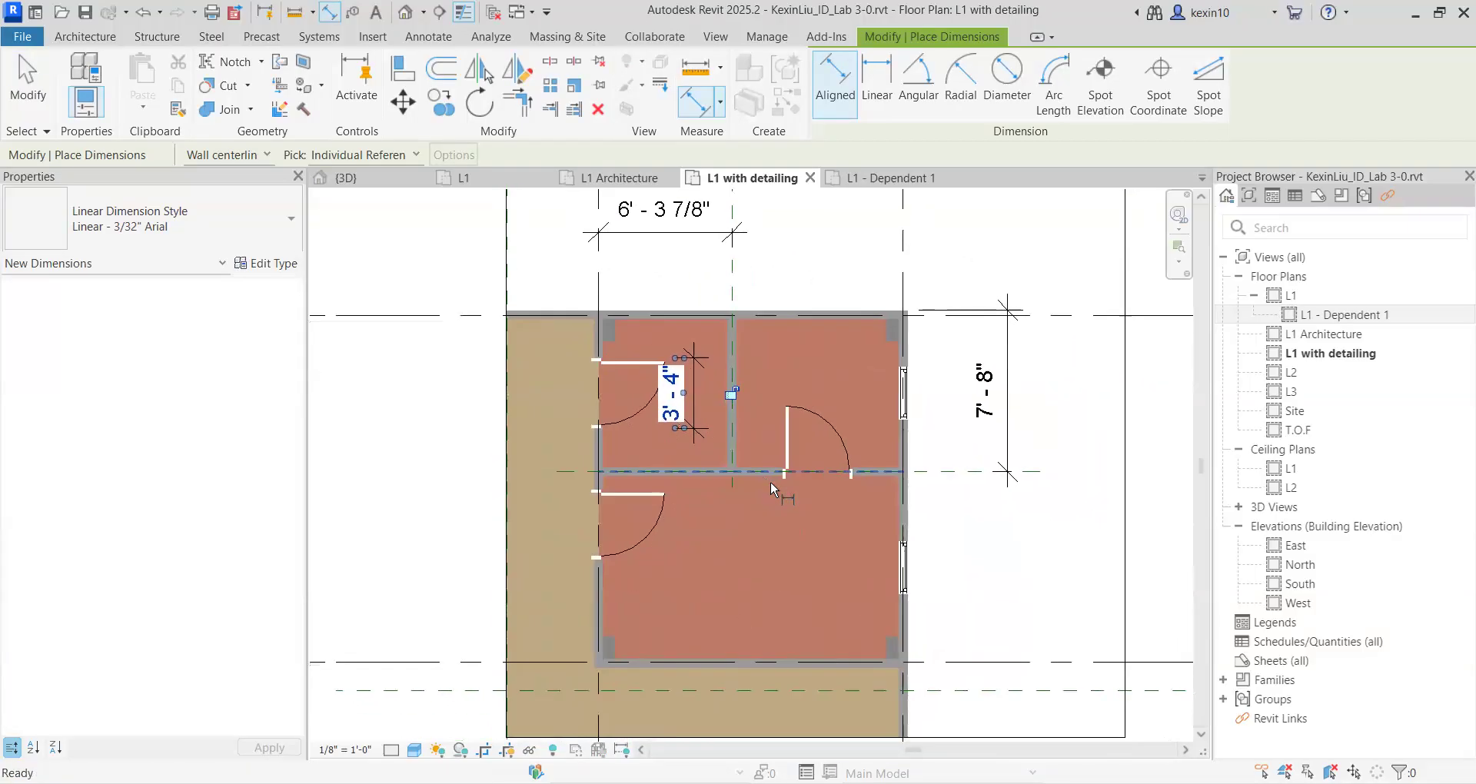
click(787, 459)
click(855, 472)
click(864, 515)
scroll(864, 517, down, 2)
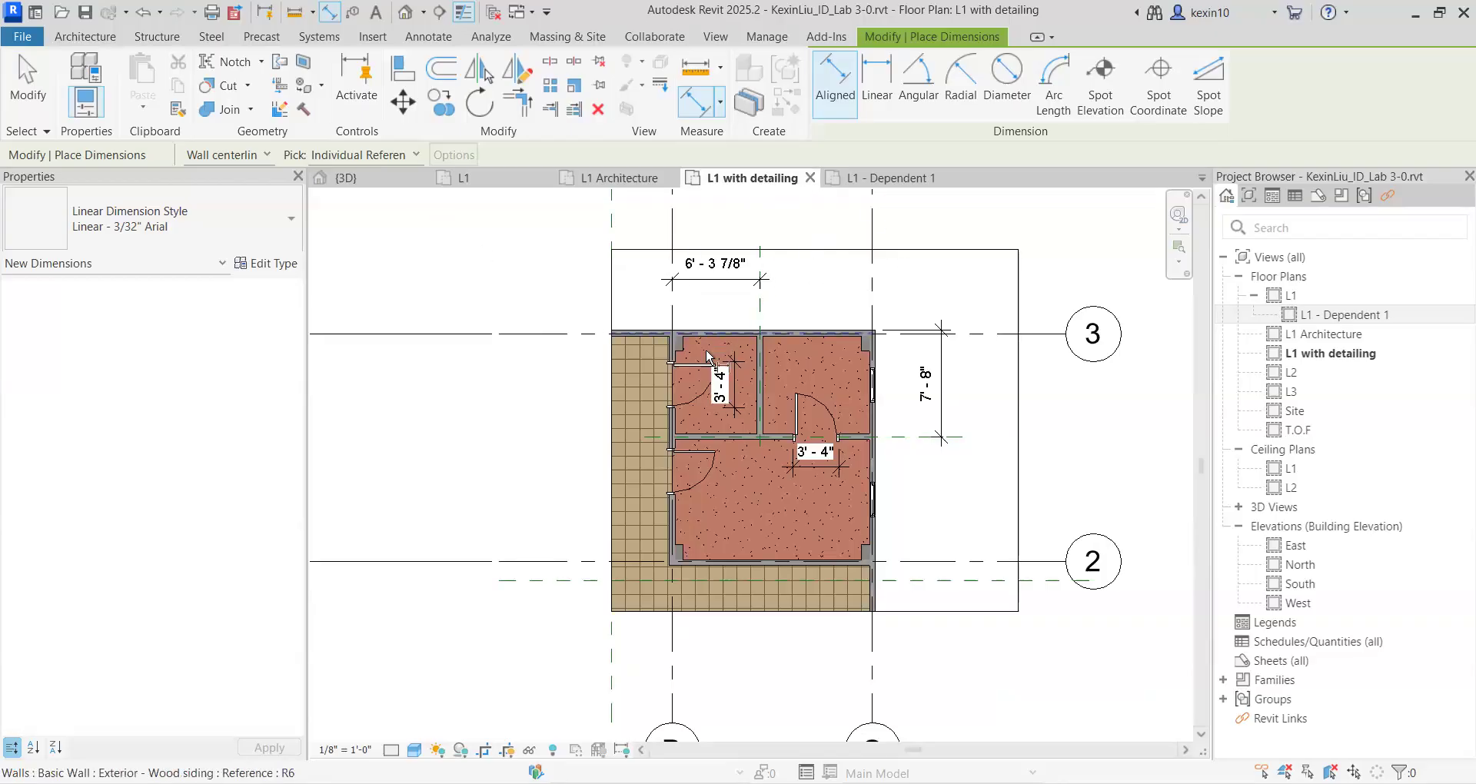
Step: Compare the small rooms in the L1 plan with the same rooms and their door dimensions in L1 with detailing
click(463, 178)
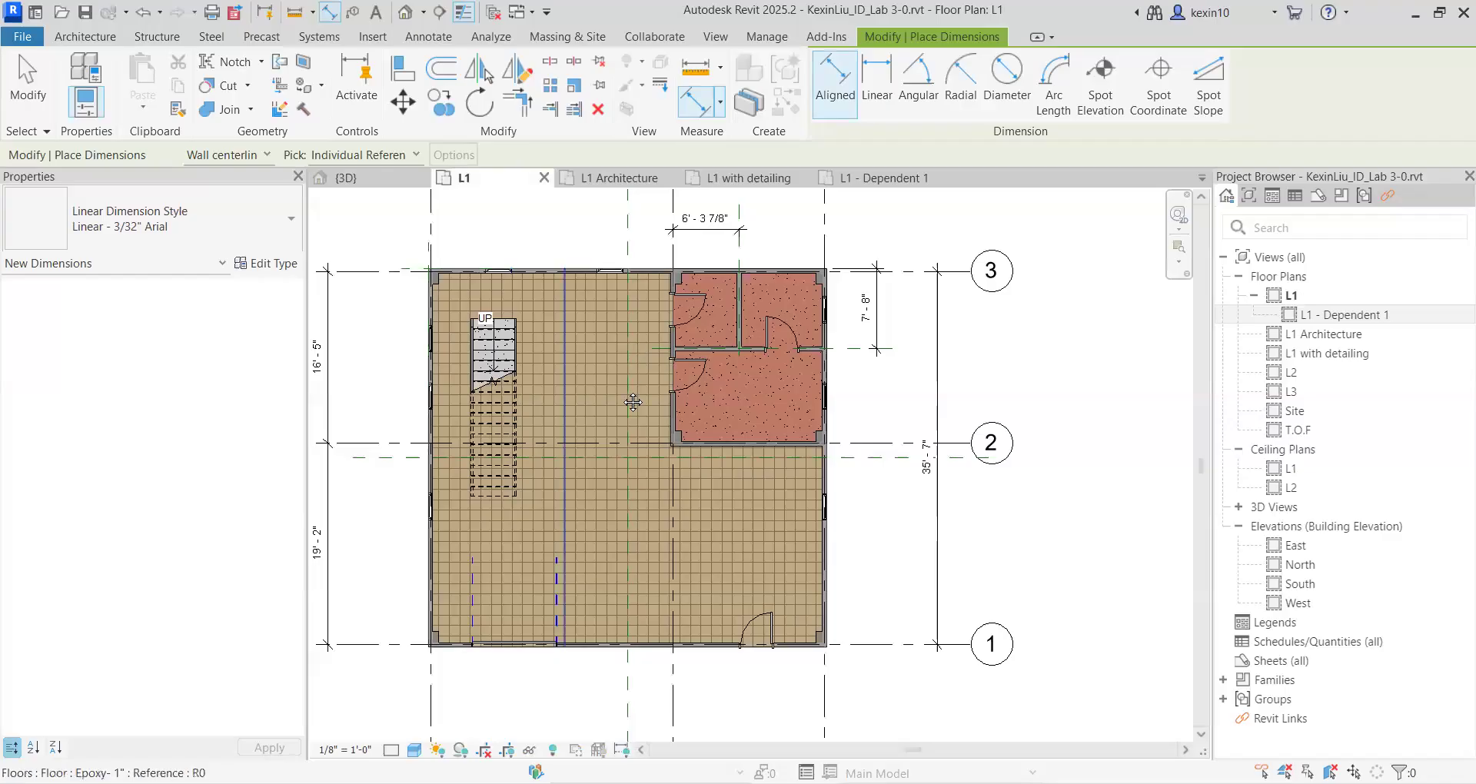
middle_drag(633, 402, 632, 524)
scroll(706, 422, up, 2)
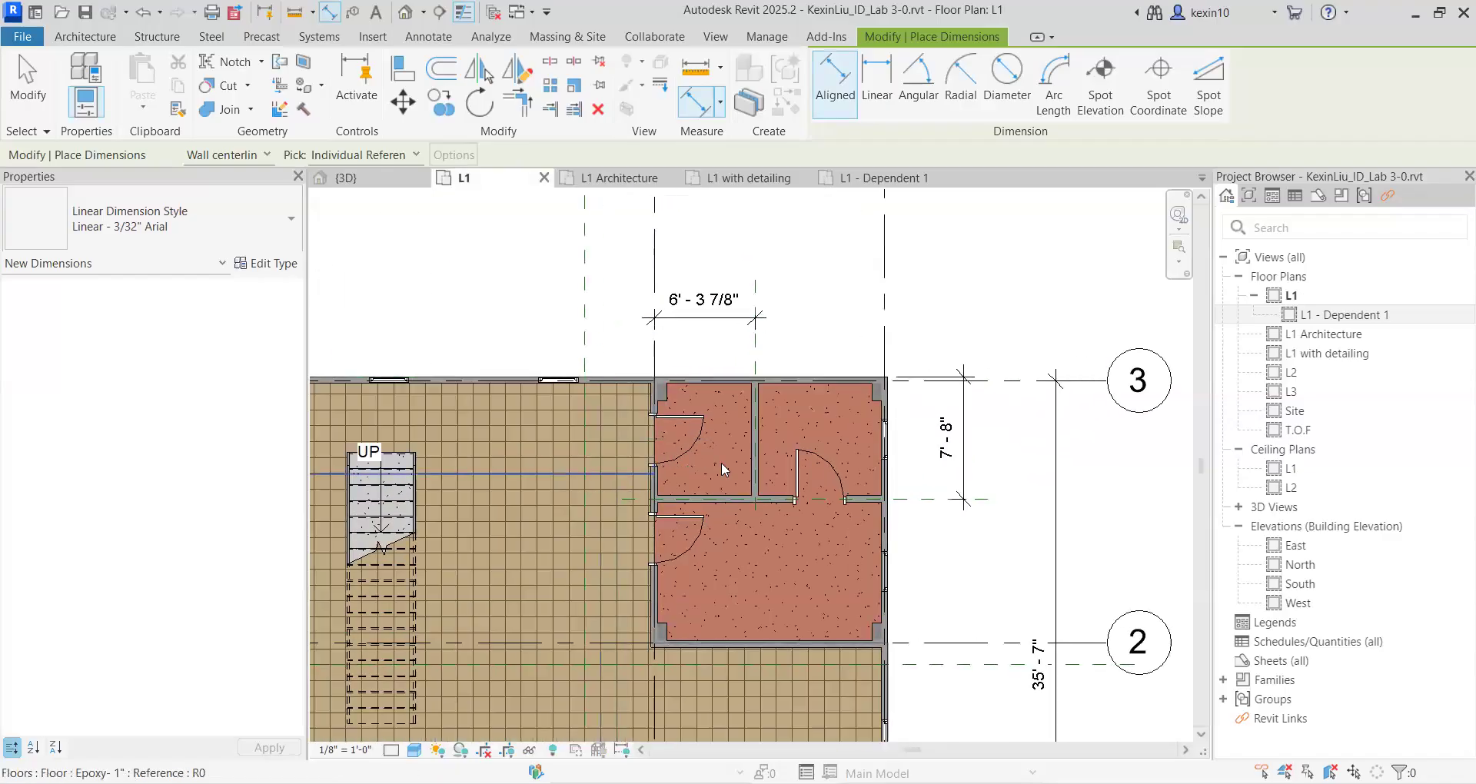
key(Escape)
middle_drag(728, 460, 705, 395)
click(758, 186)
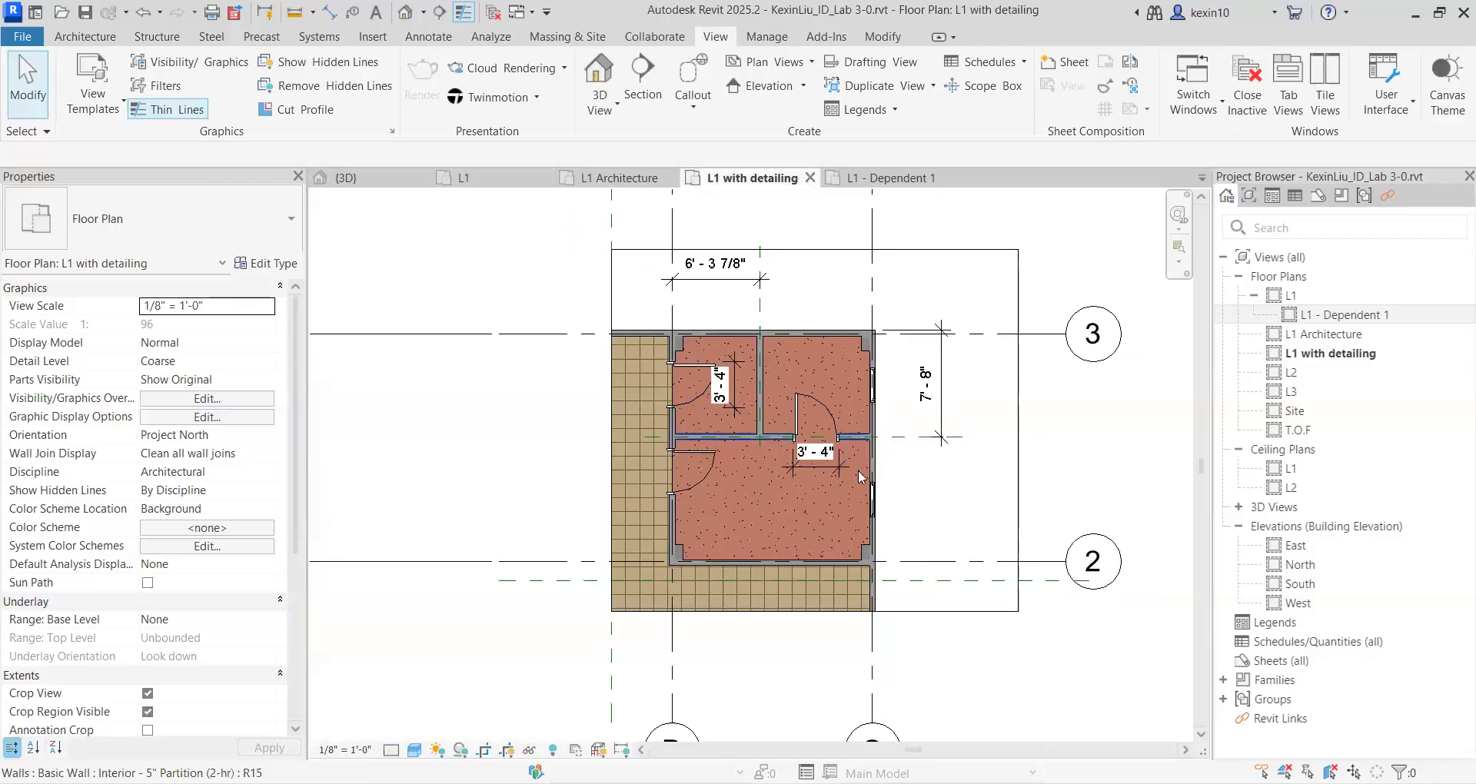
scroll(912, 476, down, 2)
middle_drag(627, 576, 510, 551)
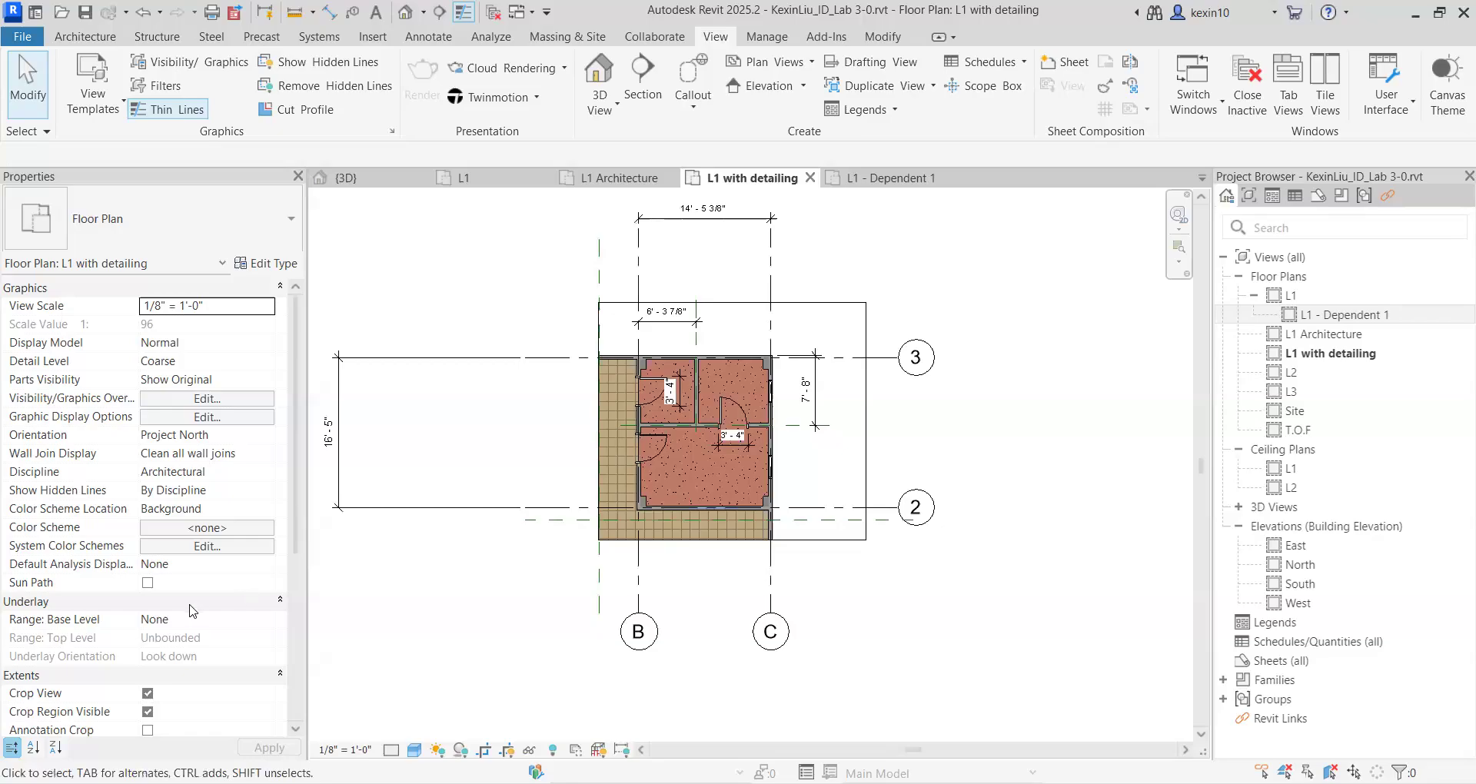
Step: Switch to the PowerPoint lab slides and read the Crop Region and Creating Callout slides
key(alt+Tab)
click(156, 630)
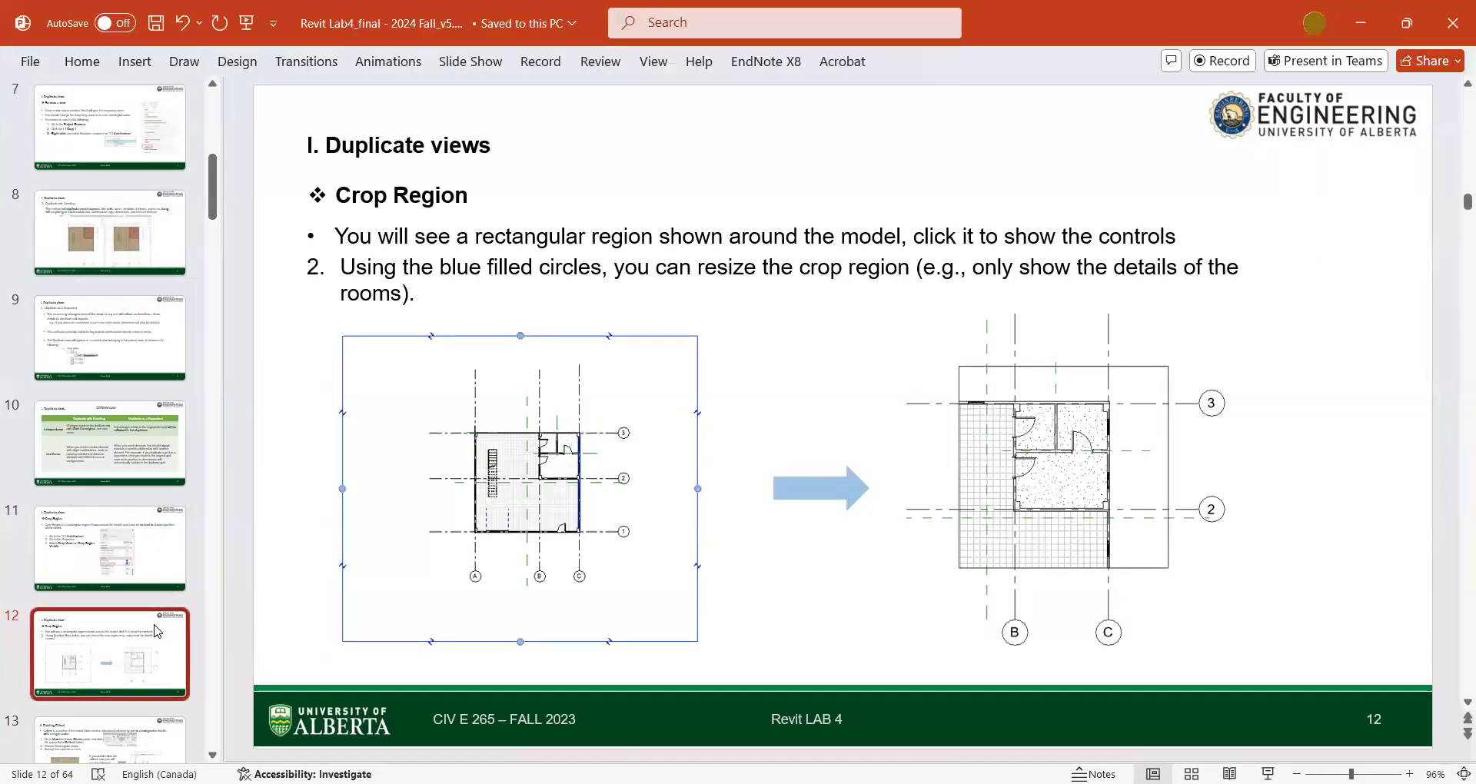
scroll(150, 607, down, 2)
click(142, 560)
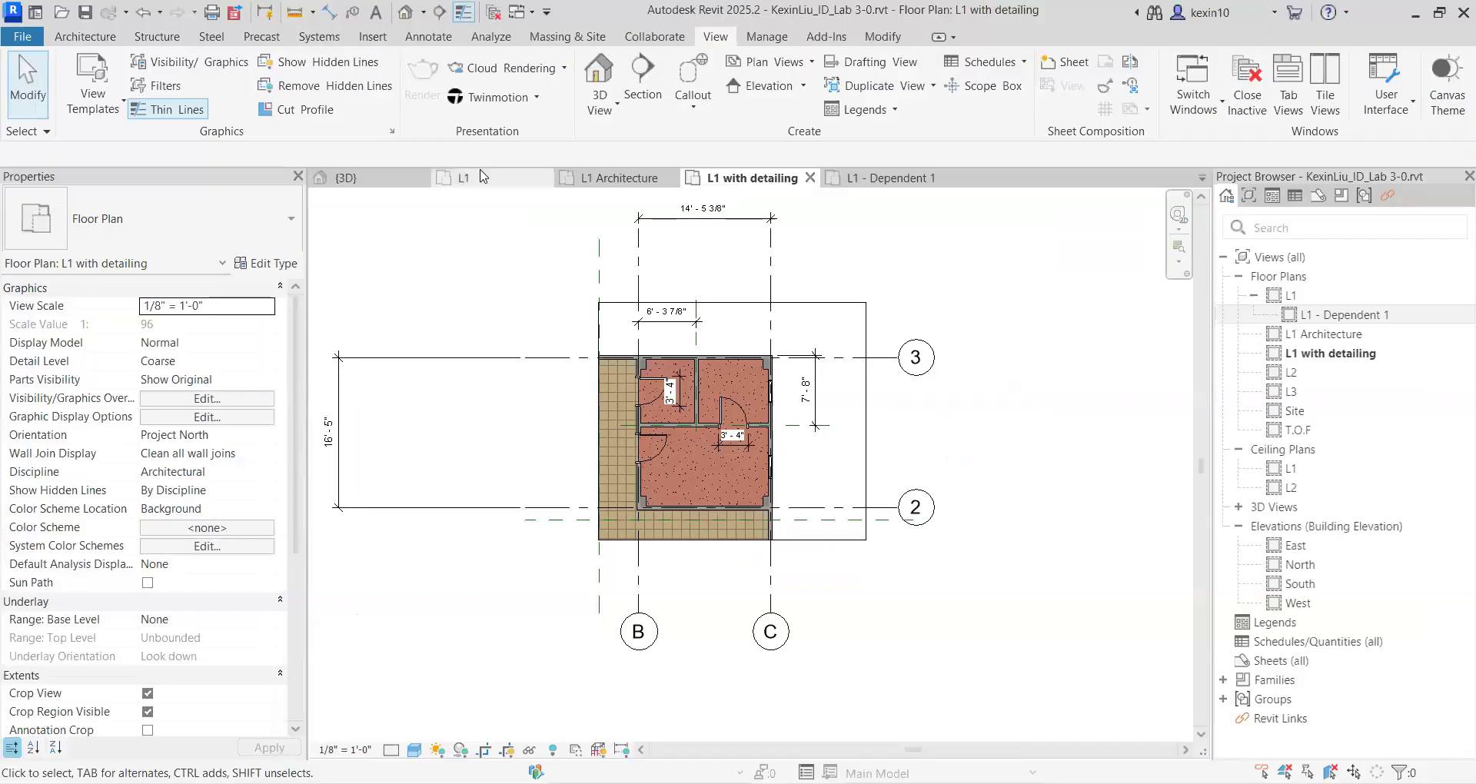
Step: In Revit's L1 floor plan, create a rectangular callout around the staircase, from outside the grid A and 3 corner to below the stairs
click(477, 177)
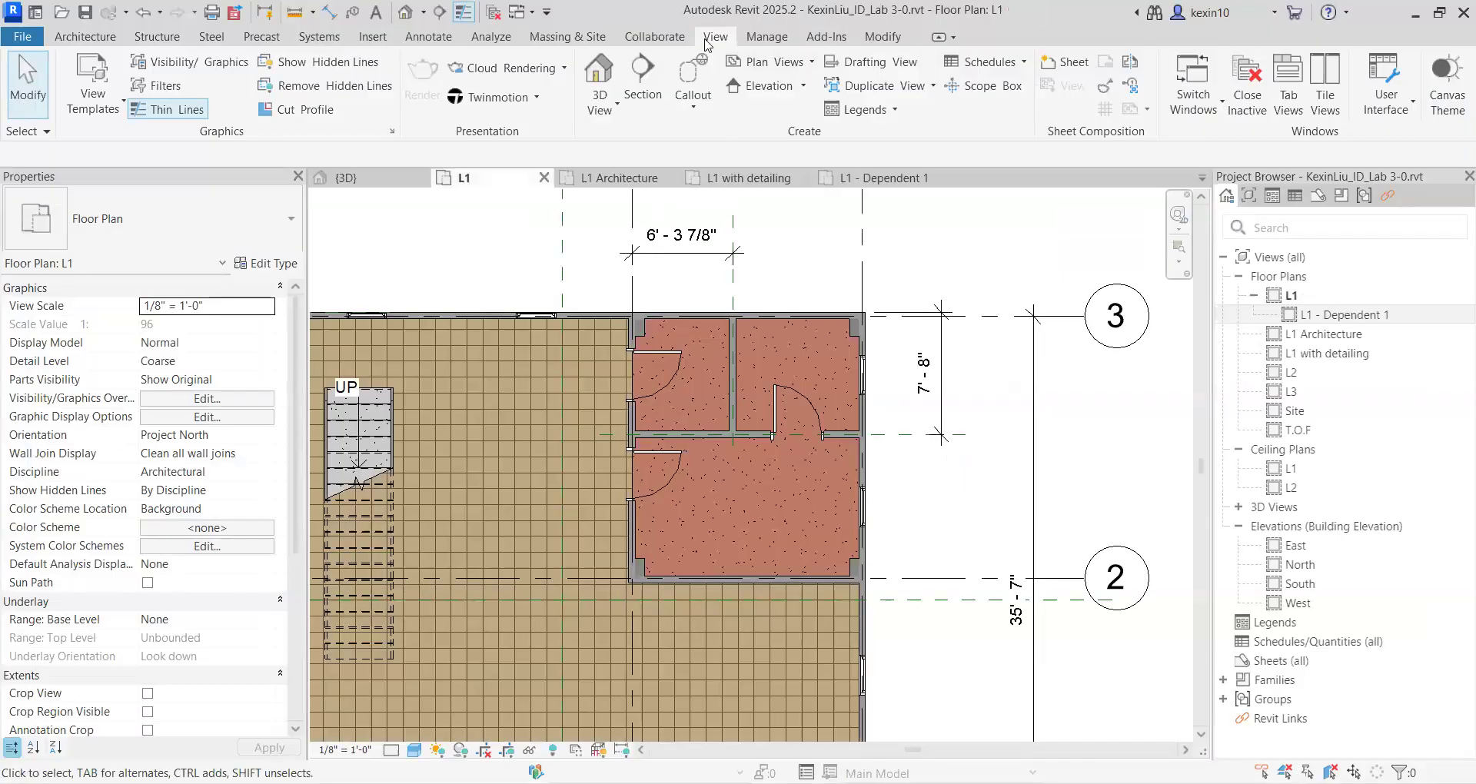
click(694, 110)
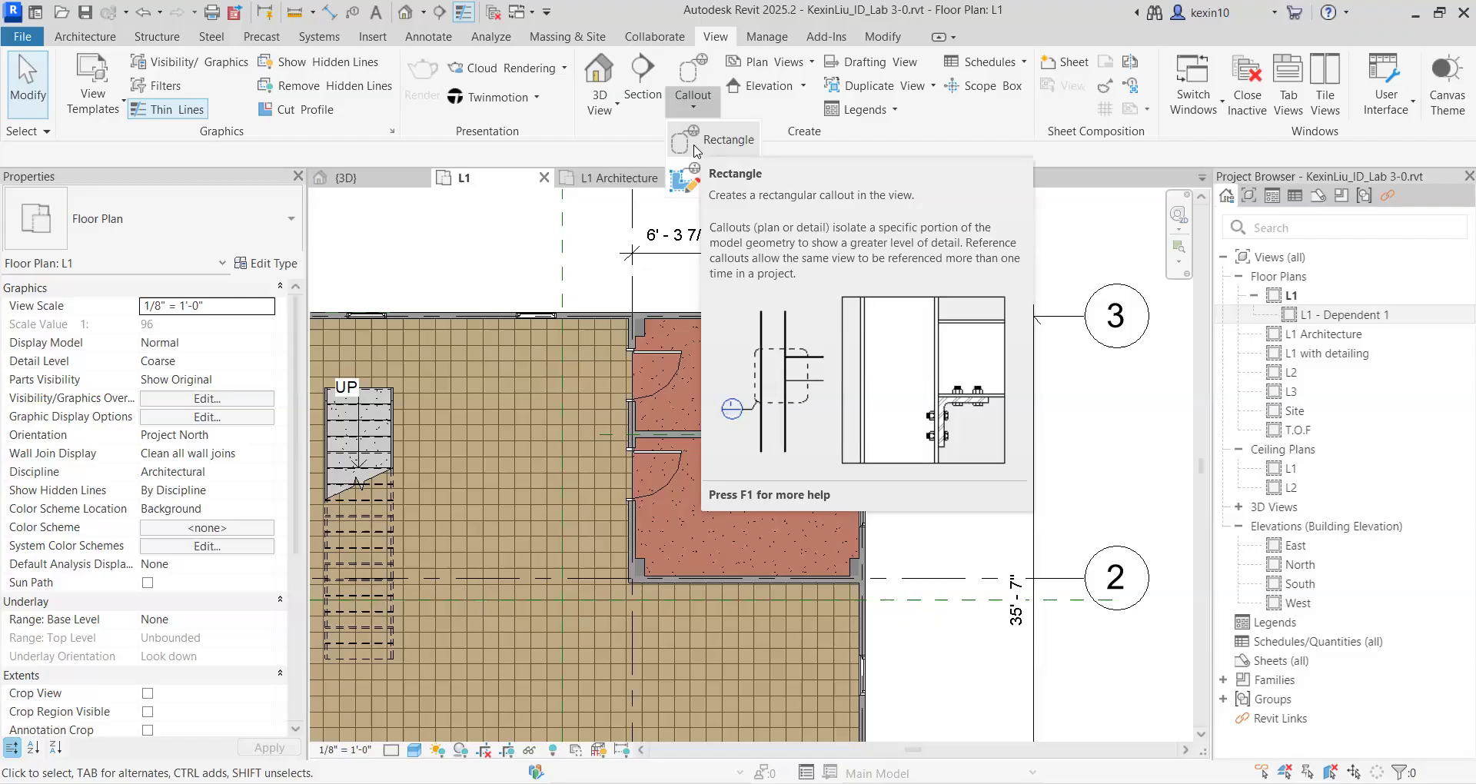
click(706, 143)
scroll(517, 243, down, 5)
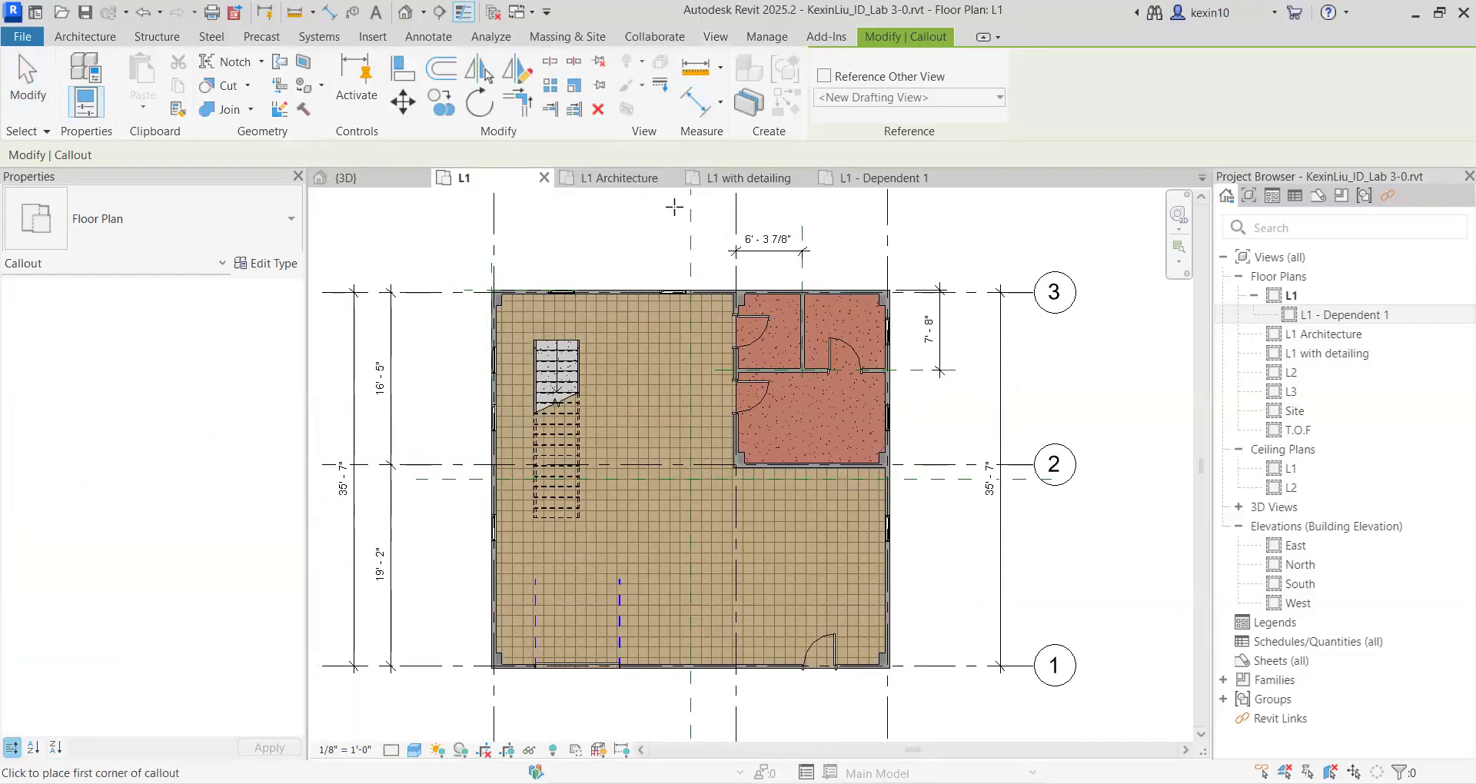
scroll(578, 264, up, 2)
middle_drag(604, 405, 666, 303)
scroll(641, 353, down, 1)
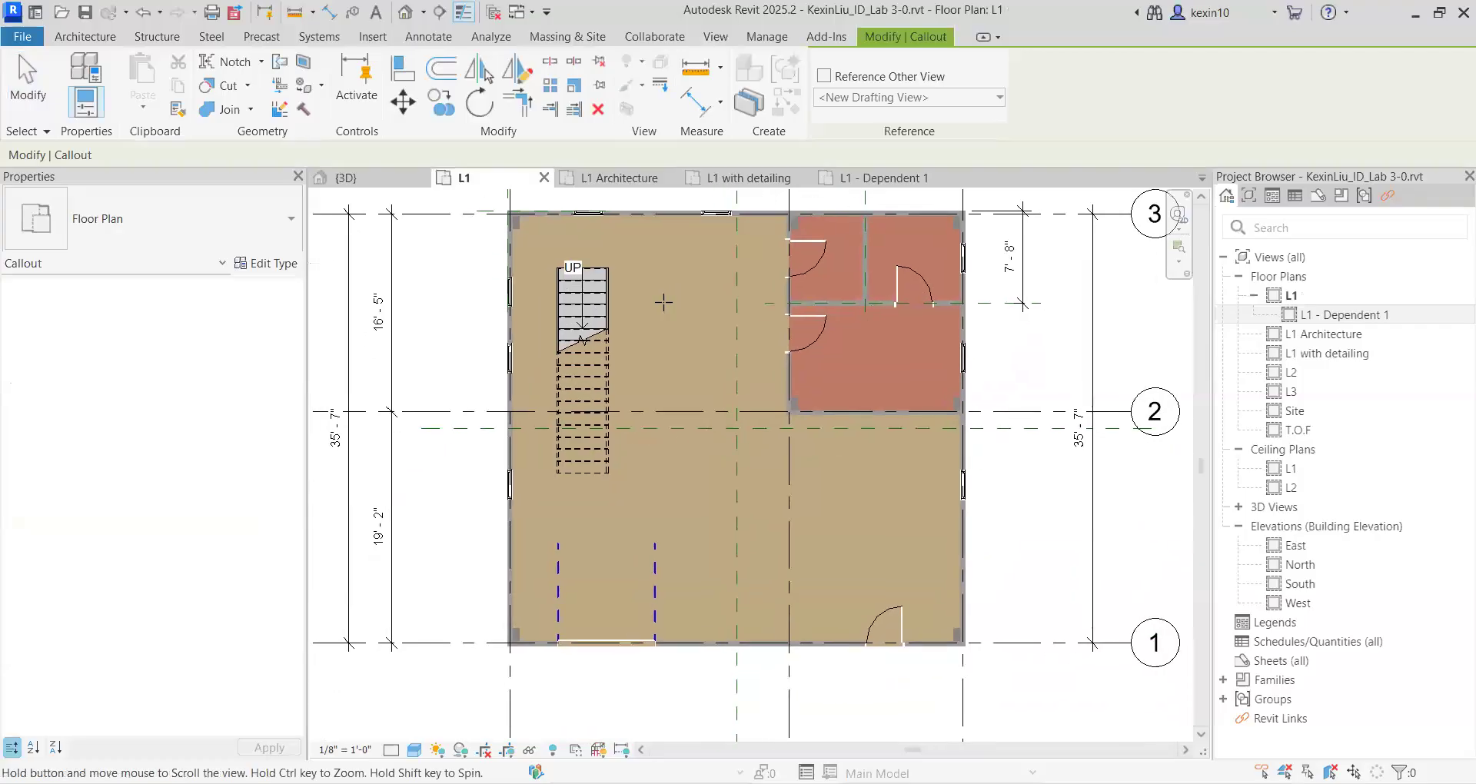
middle_drag(479, 264, 476, 299)
click(484, 218)
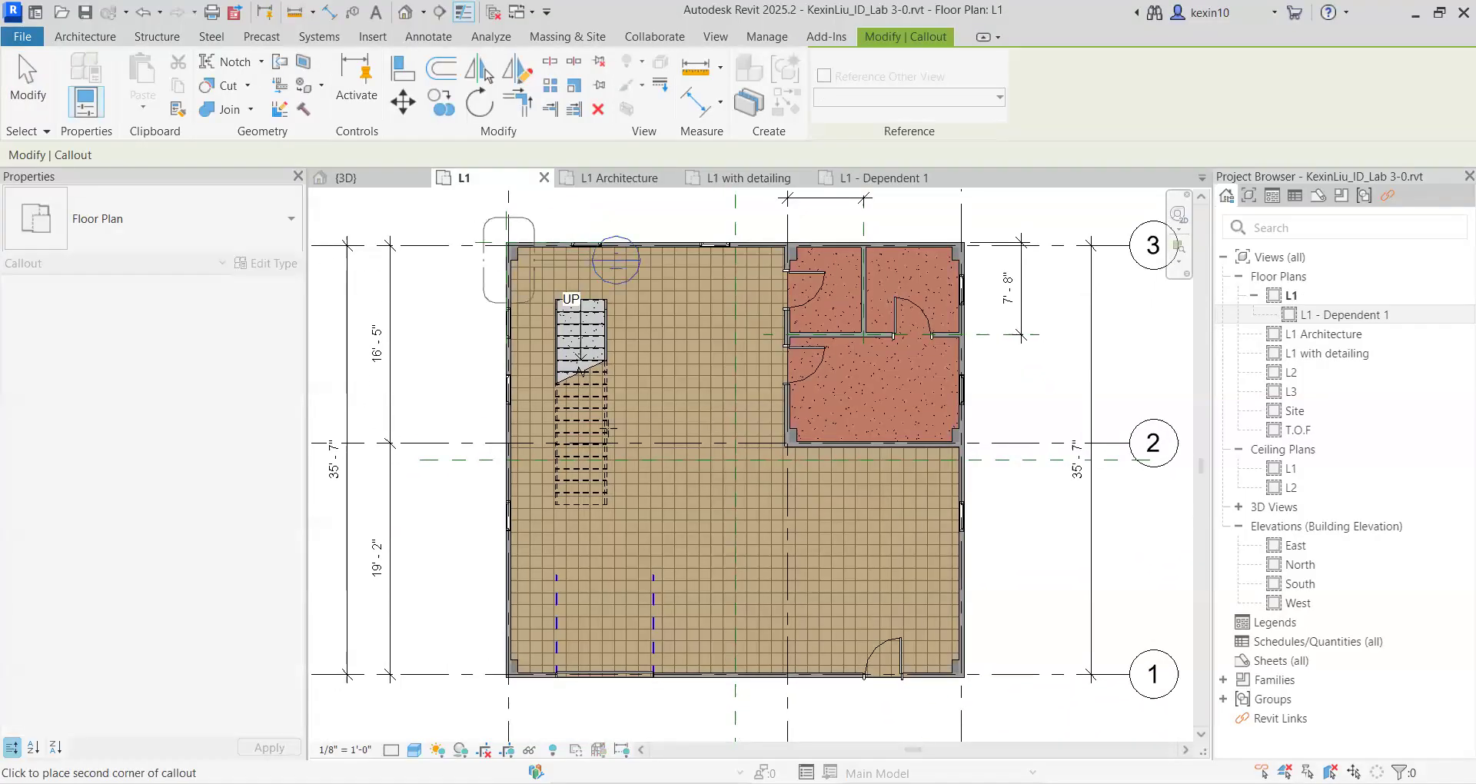
click(646, 528)
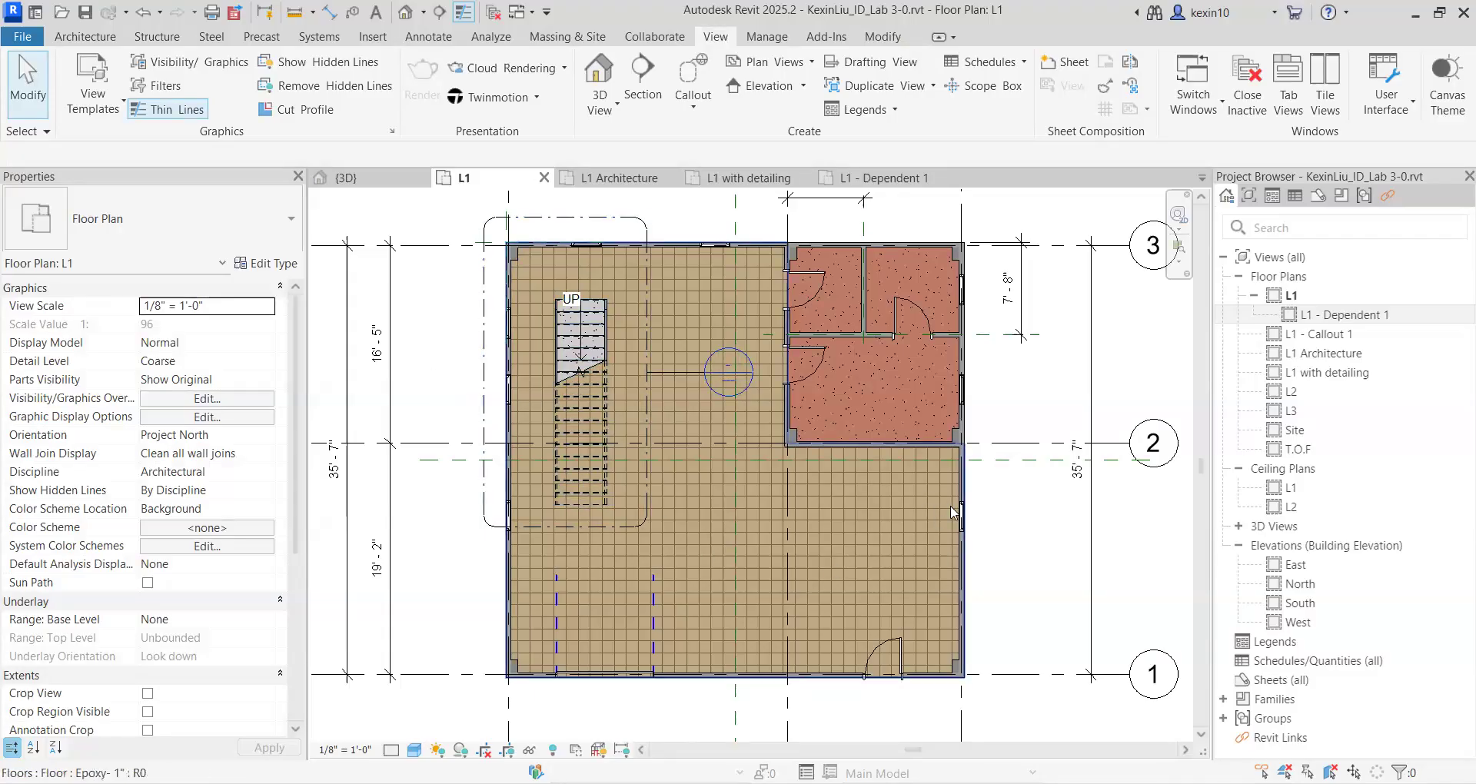
Step: Go to the staircase callout's own floor plan view from its boundary in L1, and select that view in the project's view list
double_click(692, 372)
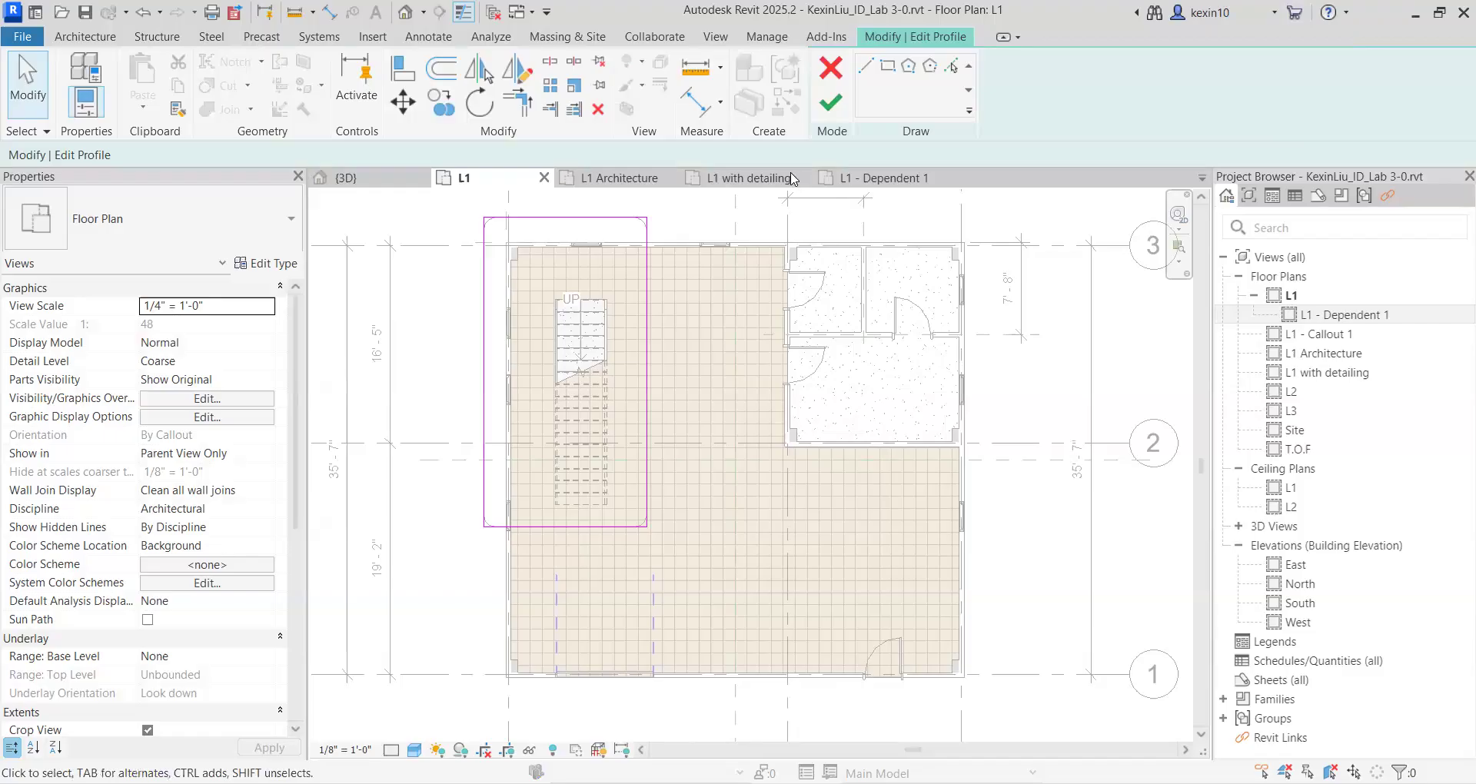
click(830, 97)
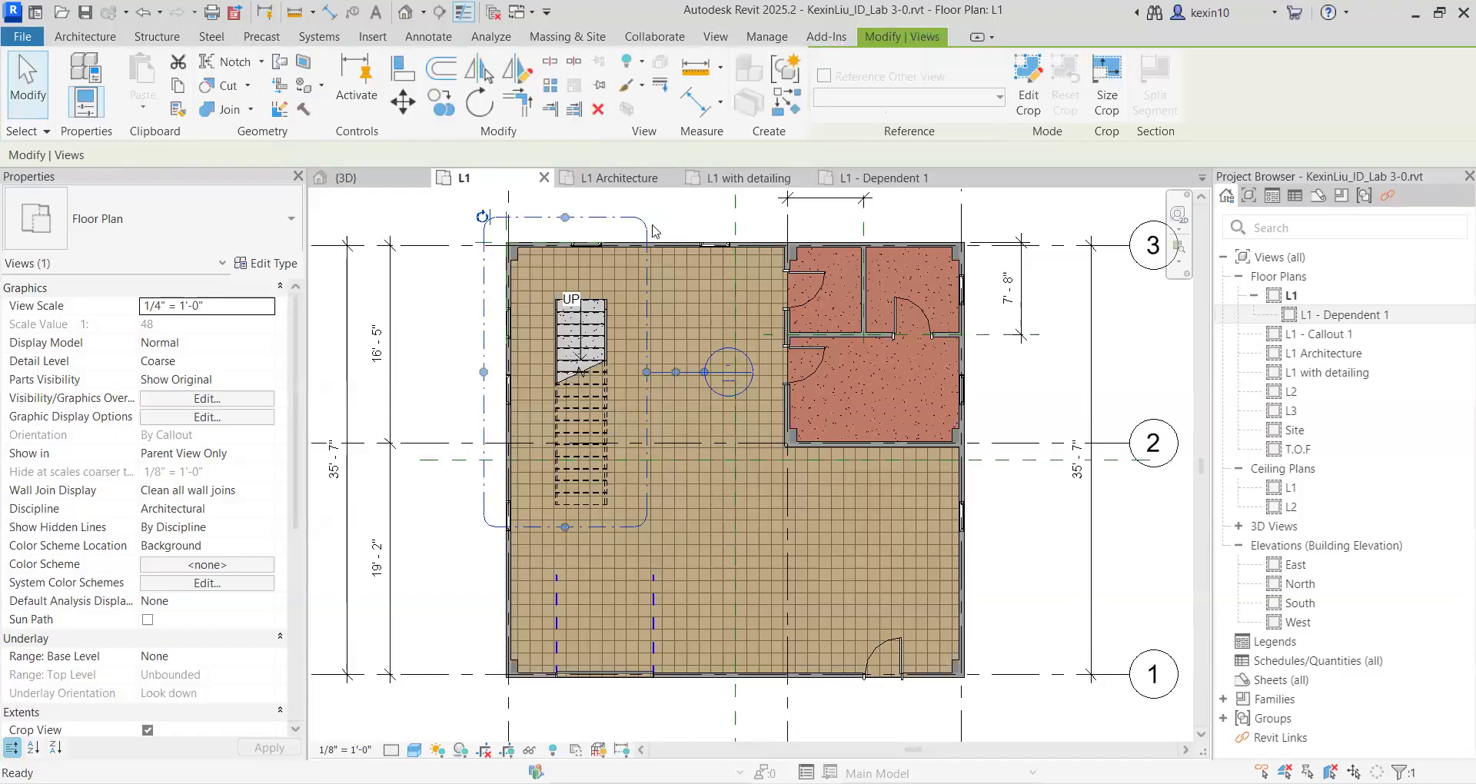
right_click(637, 223)
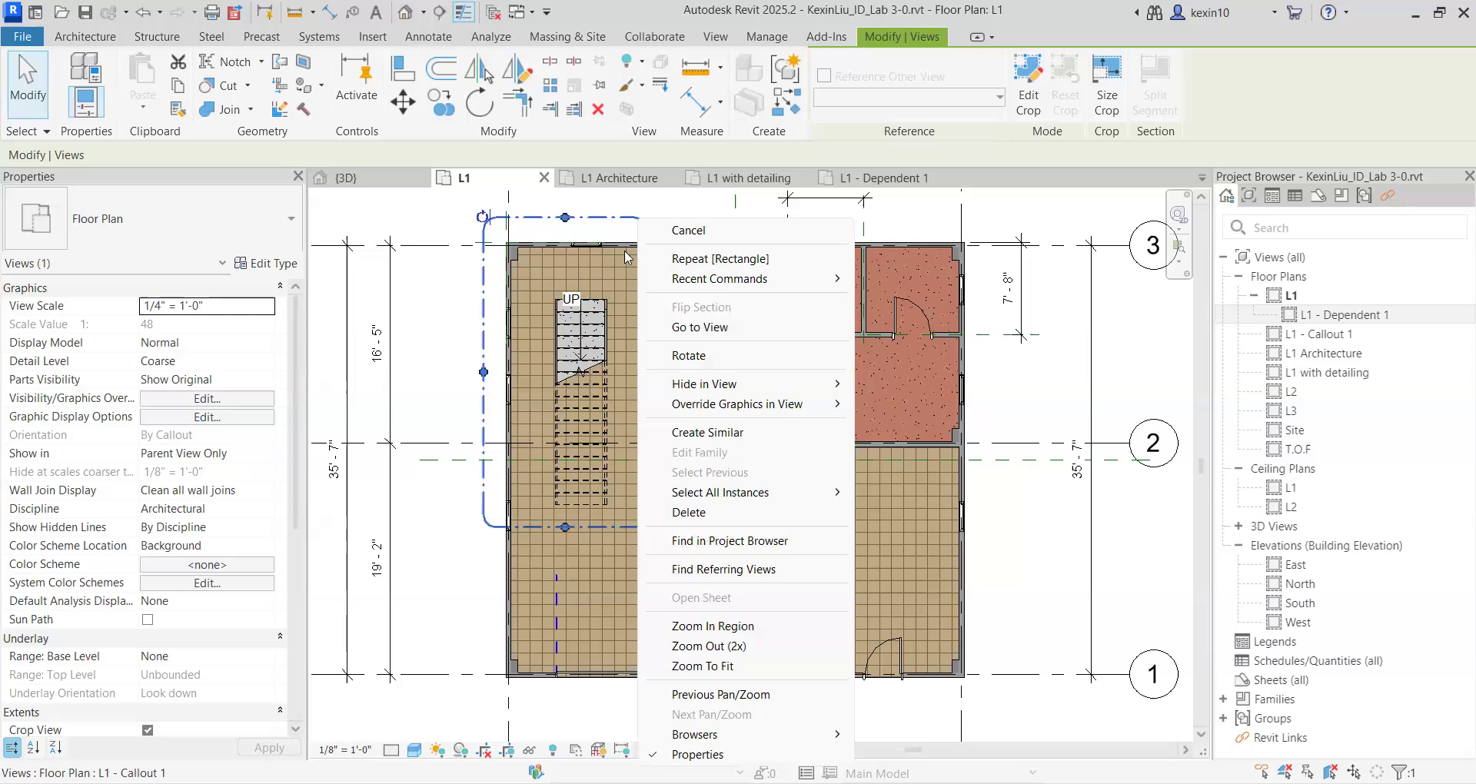
click(692, 329)
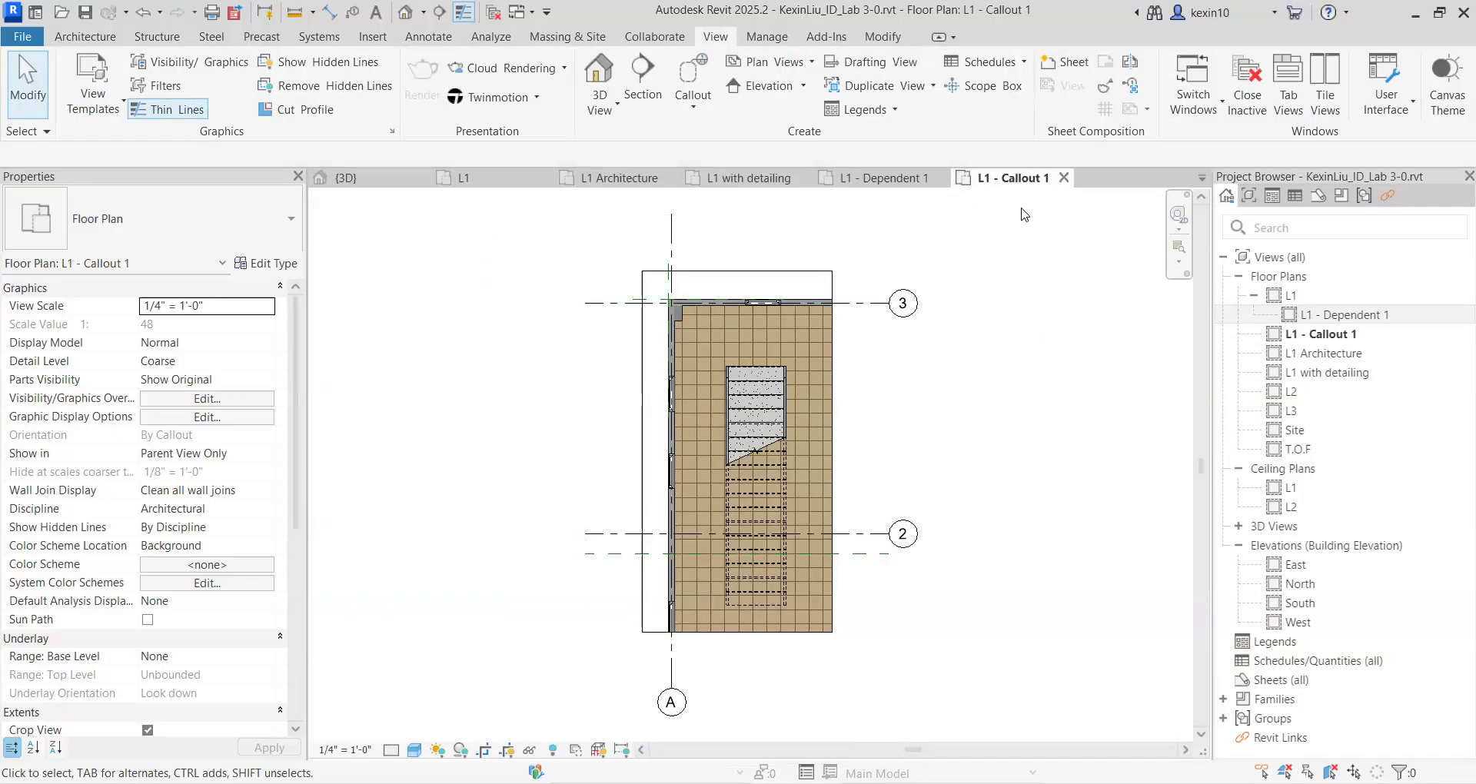
click(1337, 336)
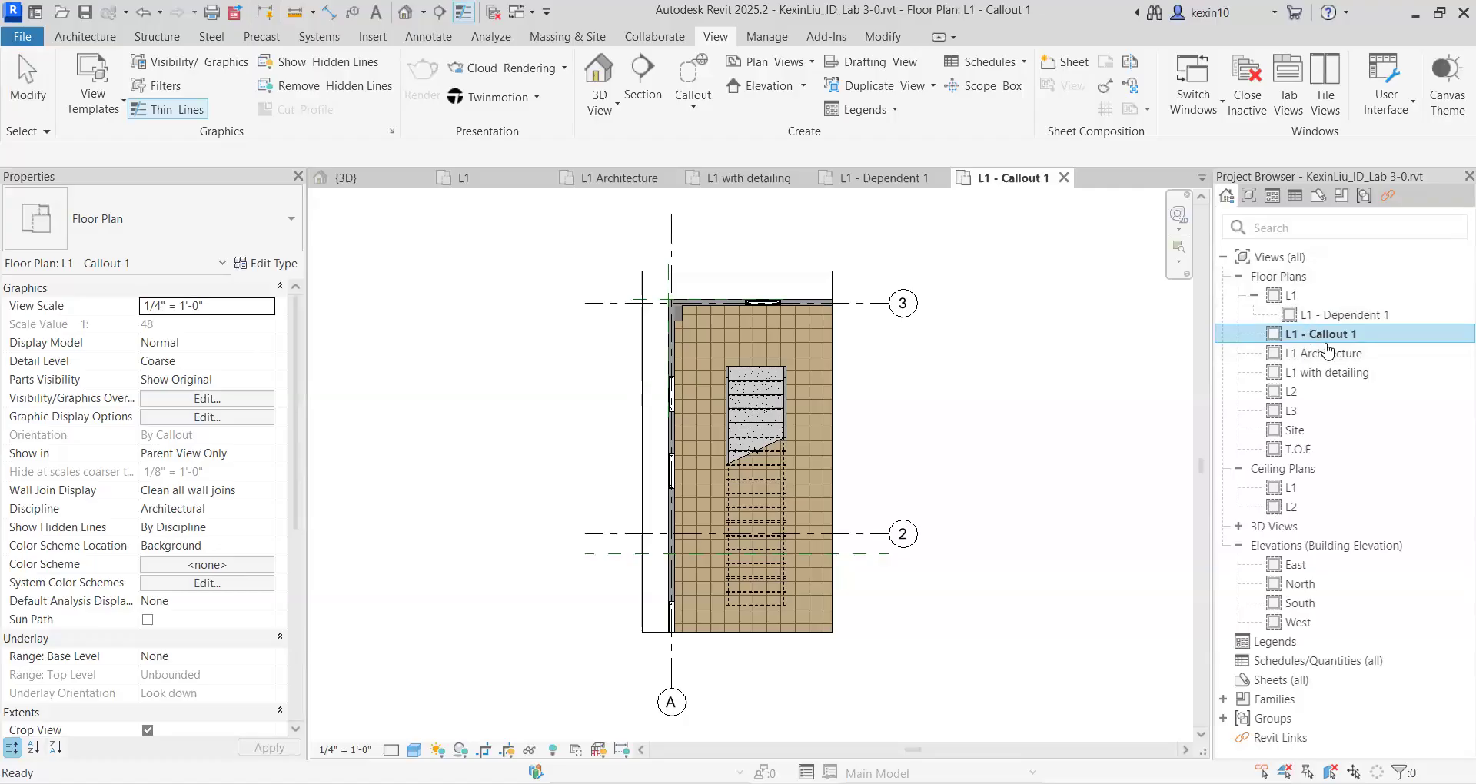
Step: Examine the staircase callout view, including its stairs, grids and crop boundary
scroll(774, 431, up, 1)
scroll(955, 438, down, 2)
middle_drag(878, 335, 732, 309)
middle_drag(837, 287, 778, 291)
scroll(757, 270, up, 2)
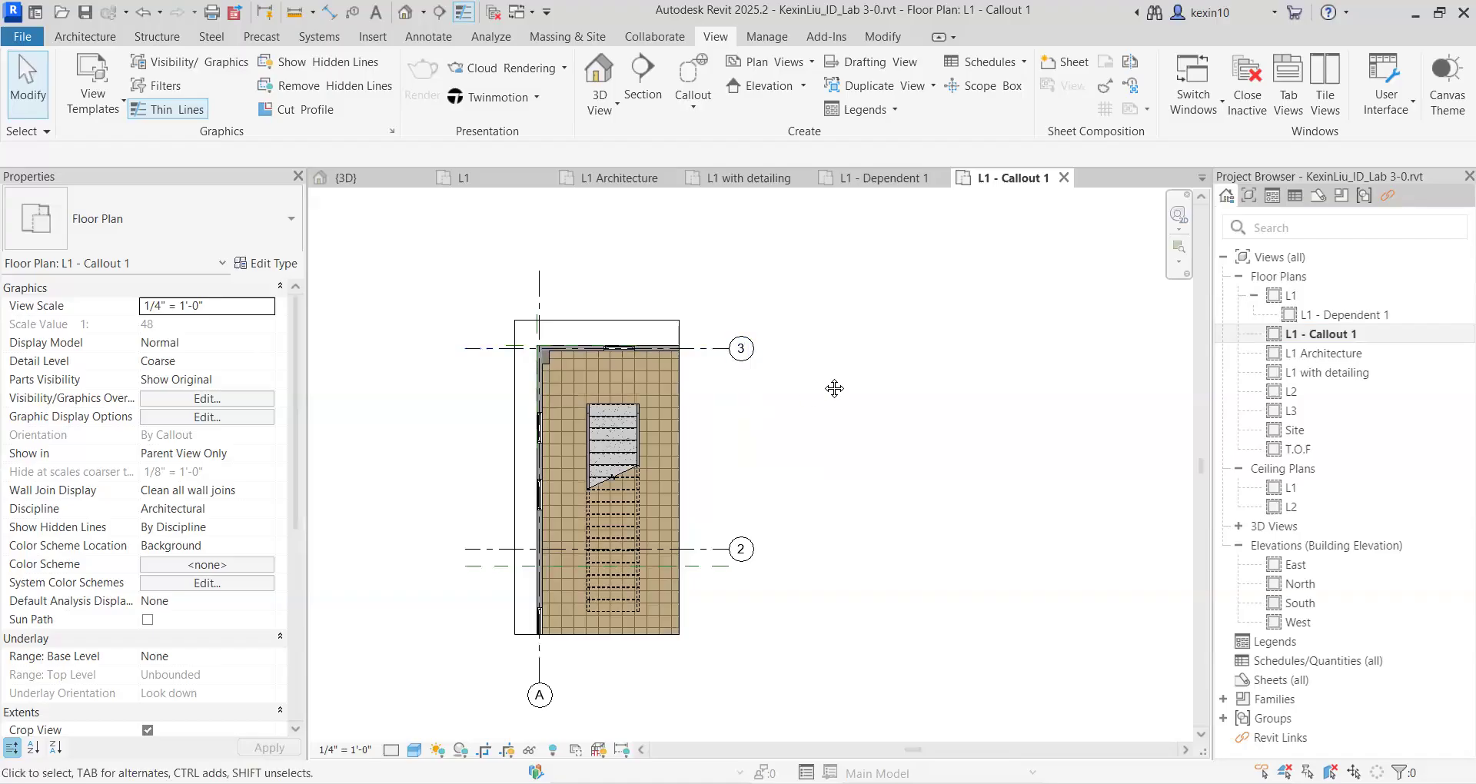
middle_drag(833, 389, 967, 346)
scroll(967, 346, up, 1)
scroll(769, 486, down, 1)
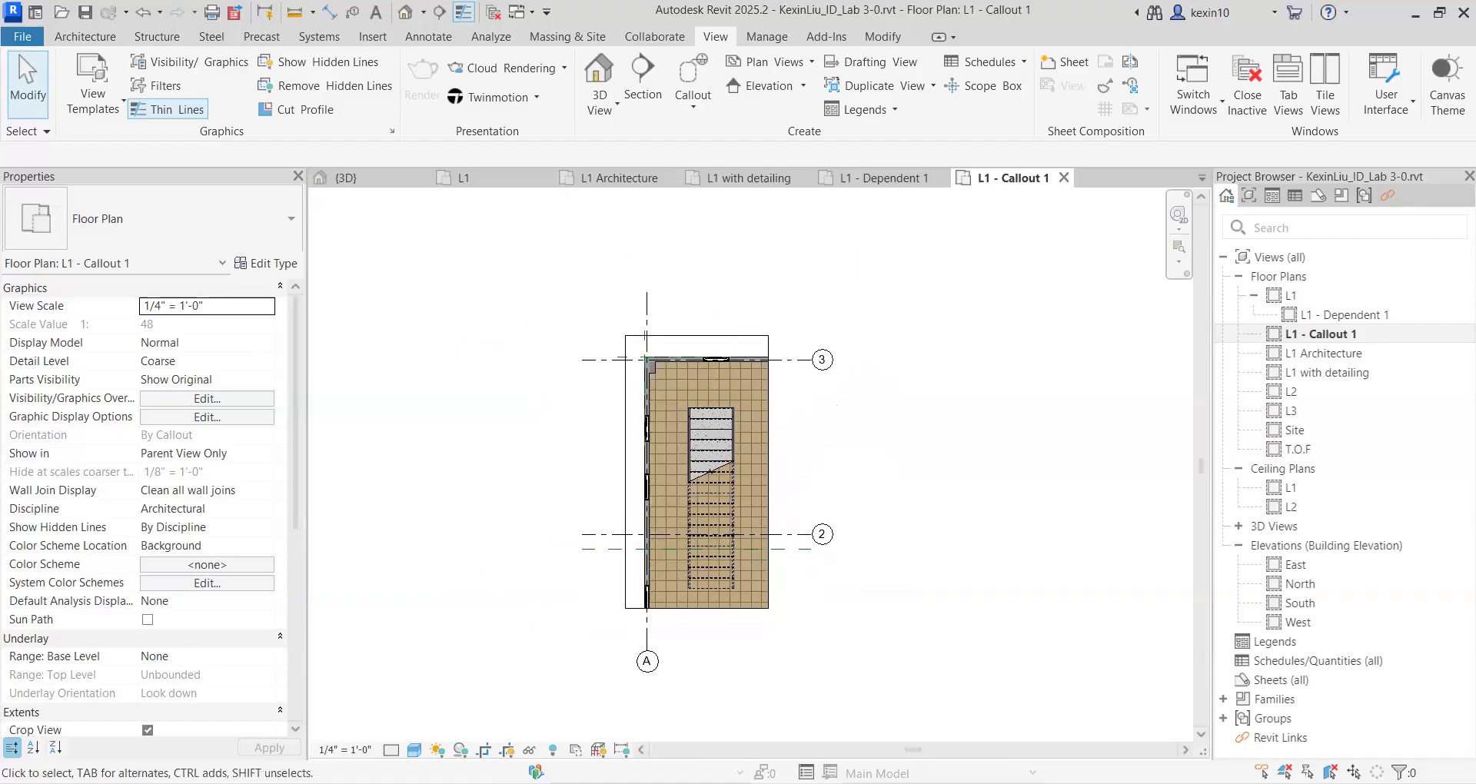
Step: Switch to PowerPoint, read the Control Visibility / Graphics slide, and return to Revit
key(alt+Tab)
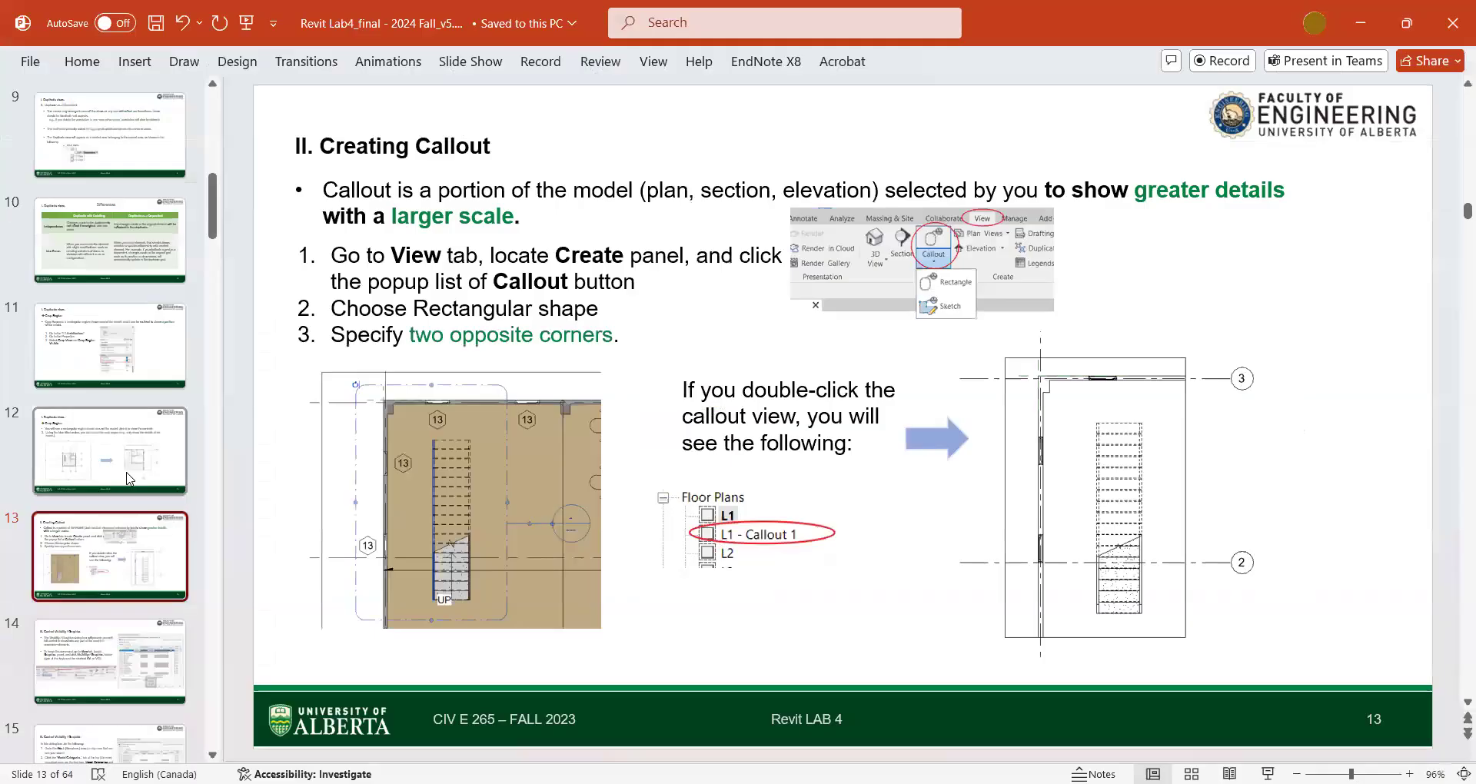
scroll(121, 620, down, 1)
click(123, 617)
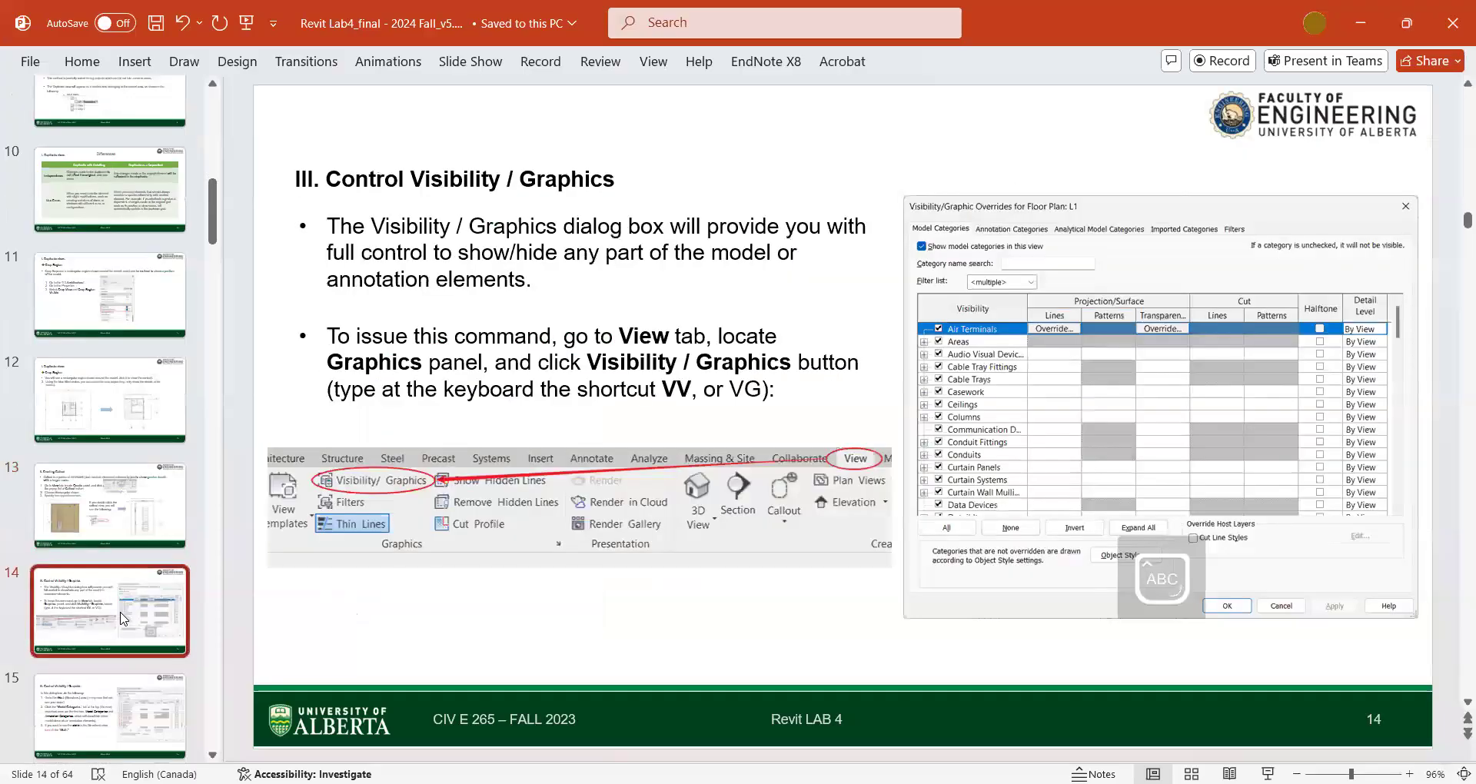
click(1362, 22)
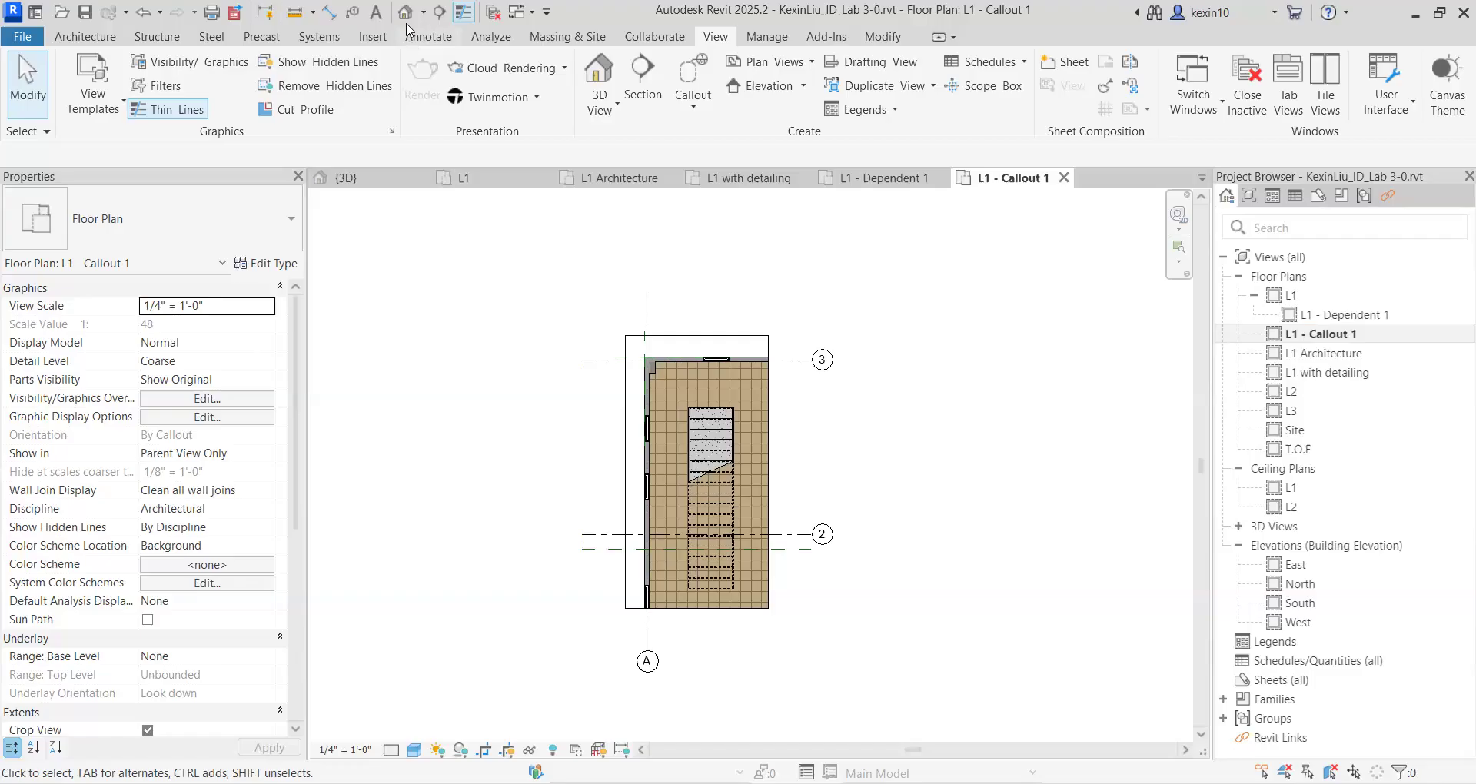
Step: Open the default 3D view and inspect the building's exterior from the front and both sides
scroll(552, 357, up, 2)
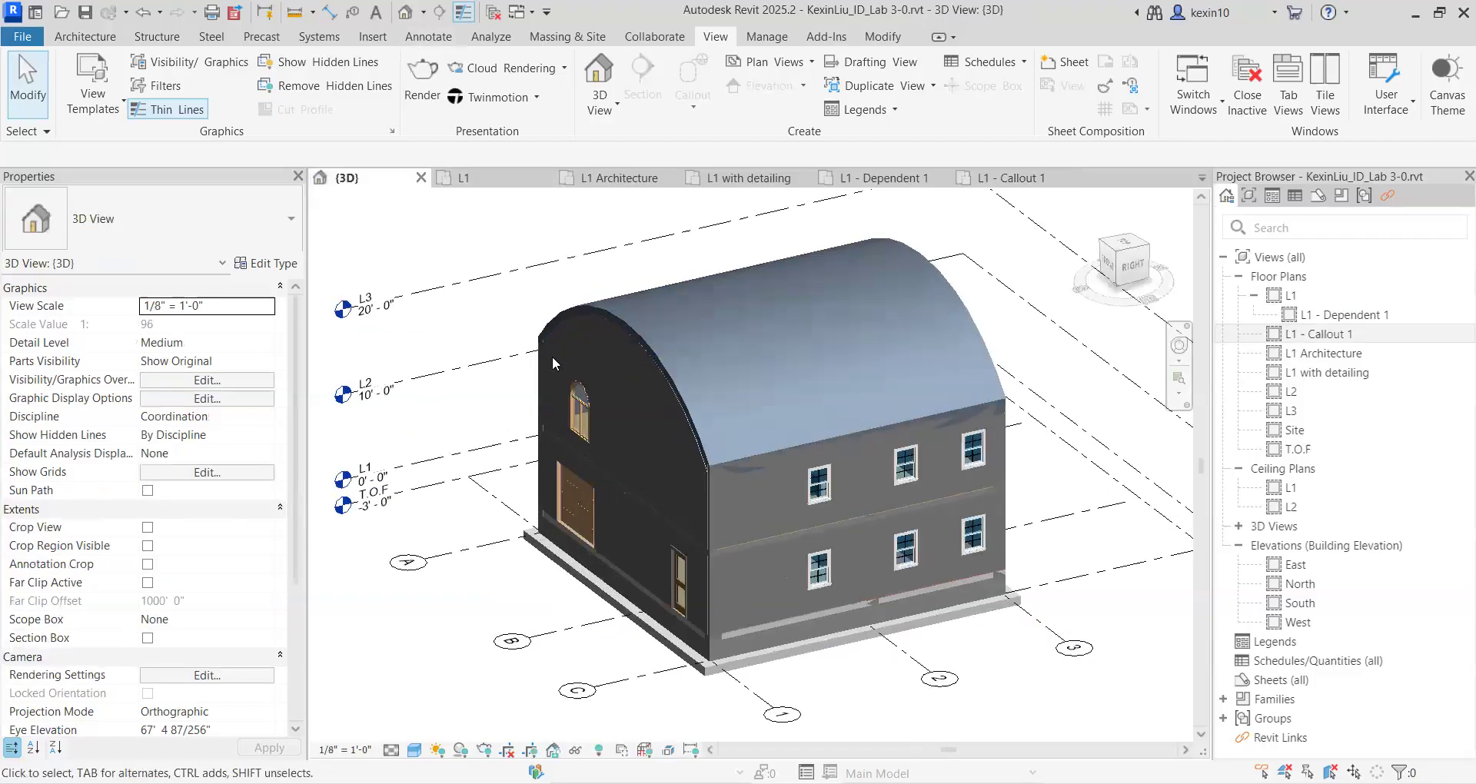
scroll(553, 357, down, 4)
middle_drag(552, 357, 619, 383)
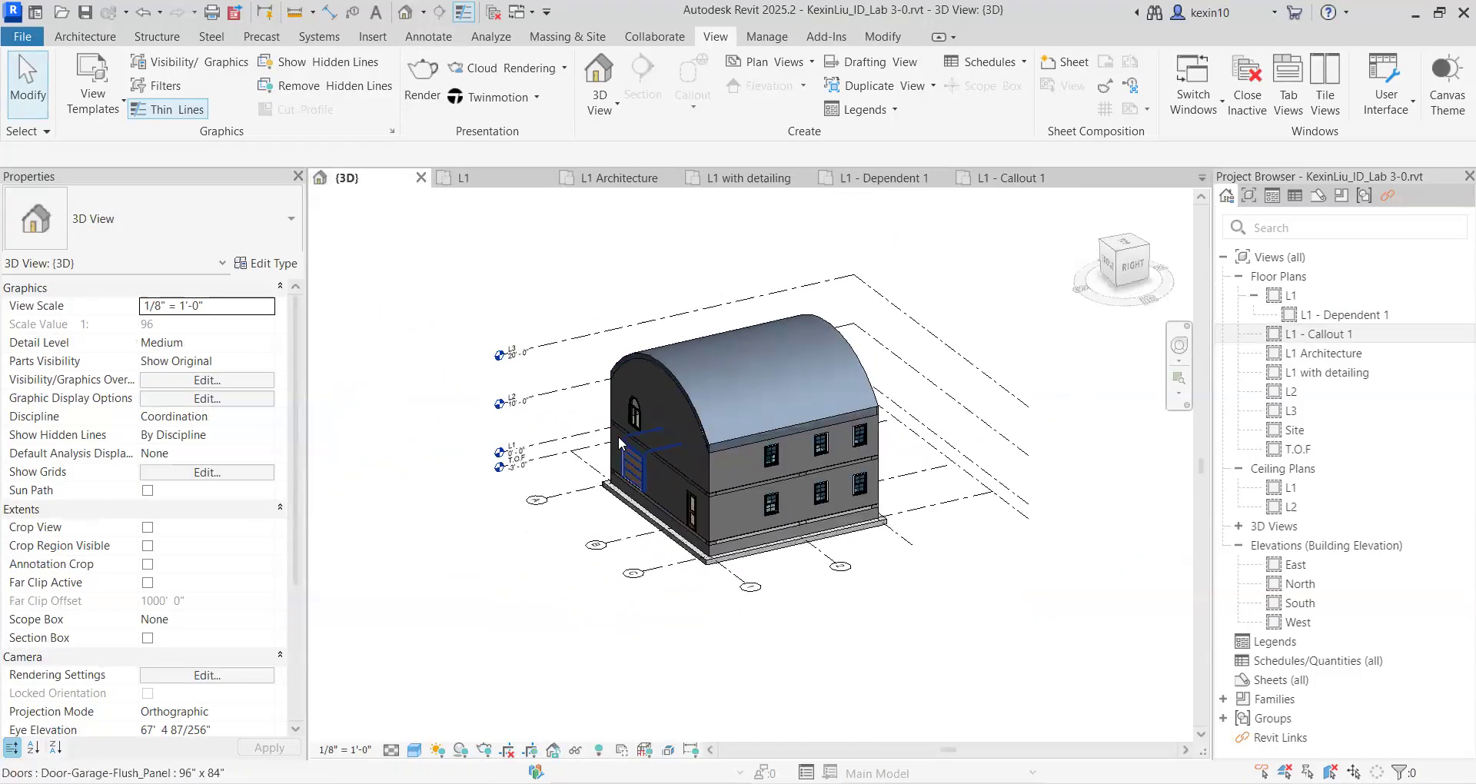
scroll(646, 467, up, 3)
middle_drag(723, 465, 651, 477)
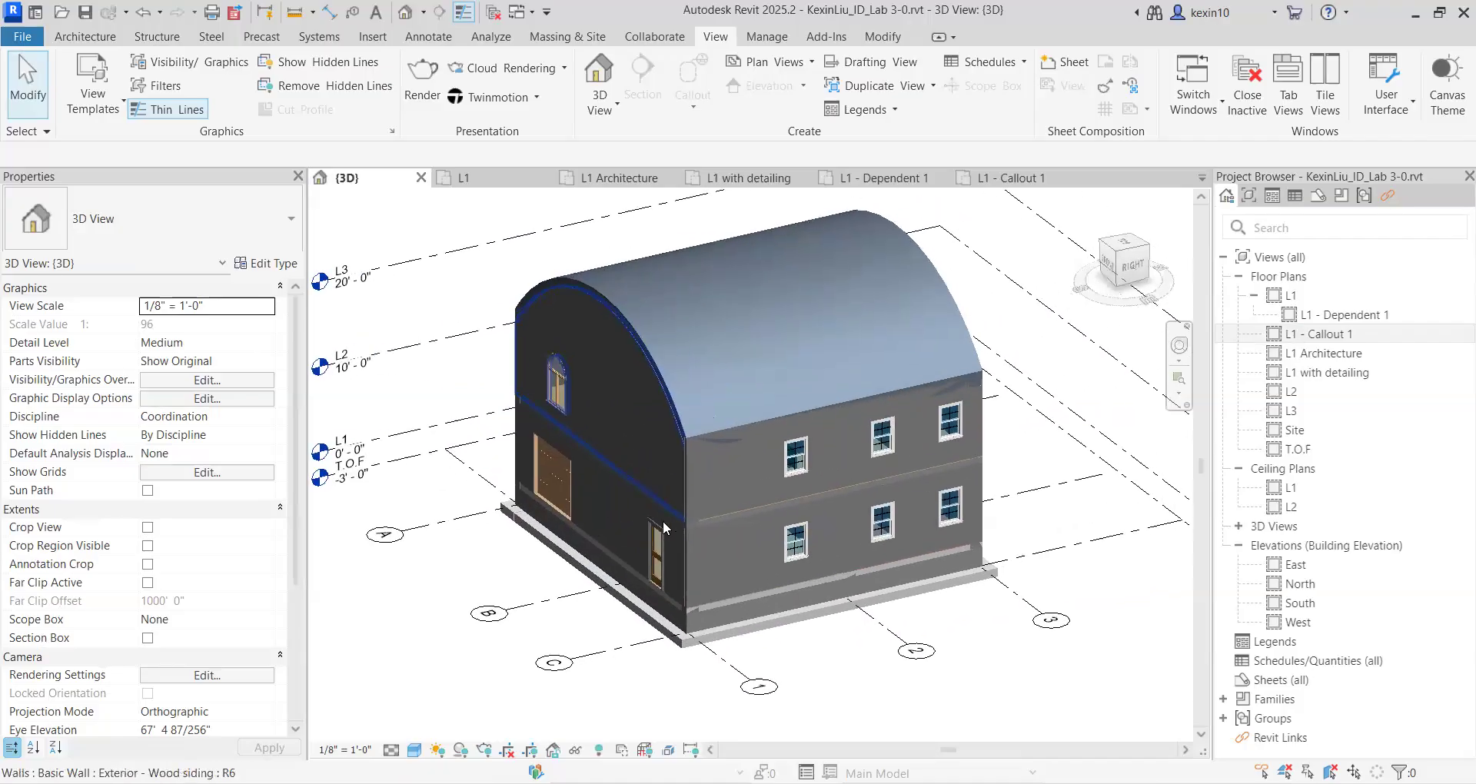
shift+middle_drag(701, 552, 686, 504)
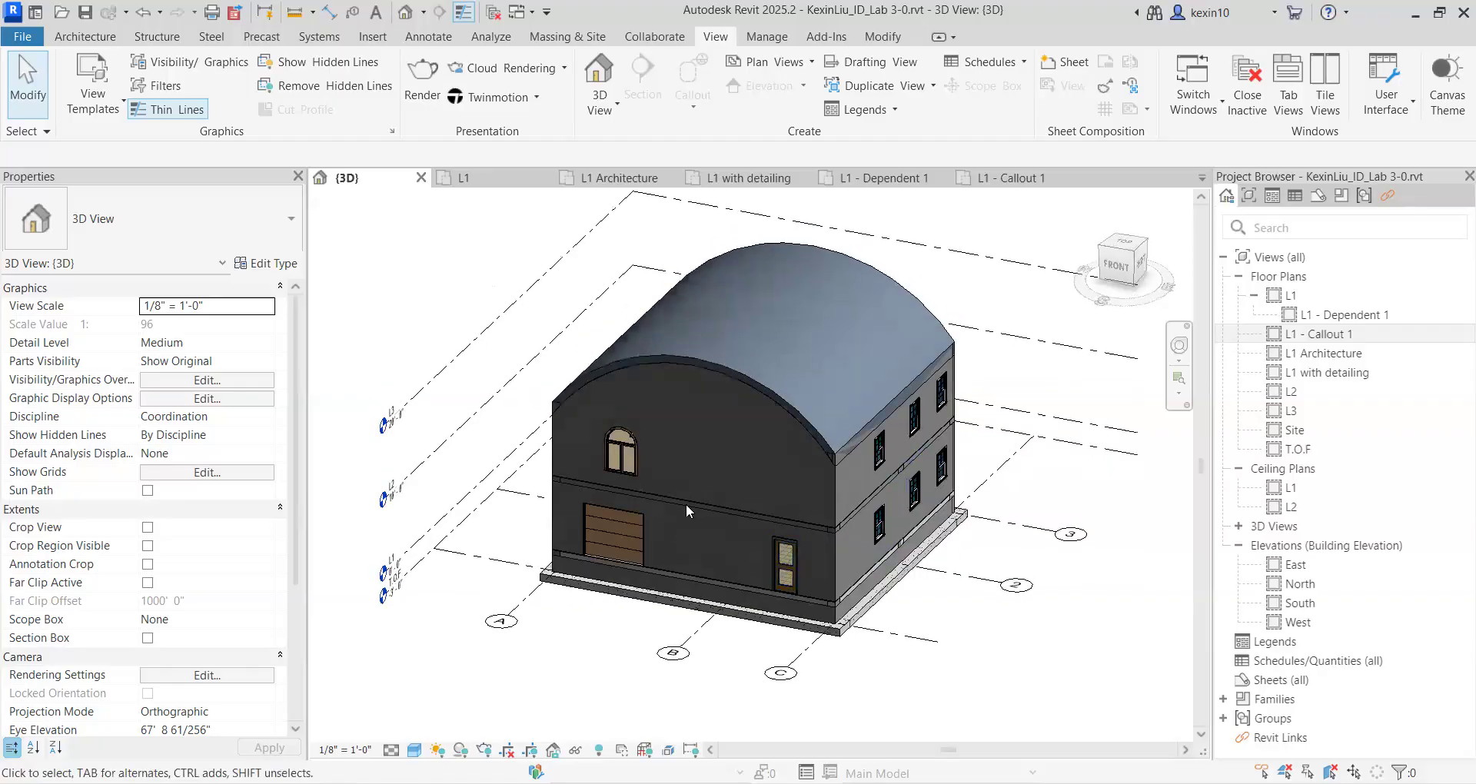
scroll(689, 506, down, 3)
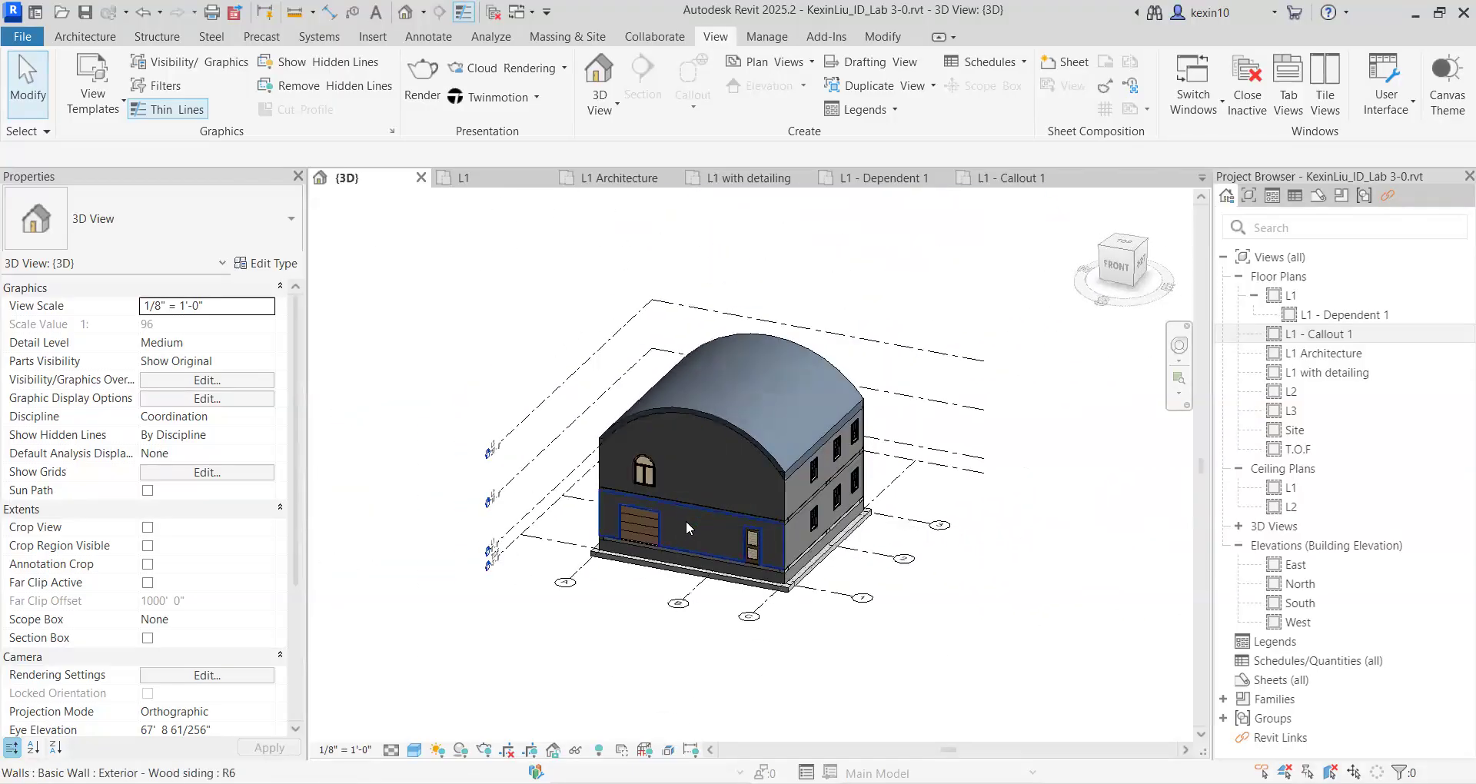
shift+middle_drag(681, 524, 185, 611)
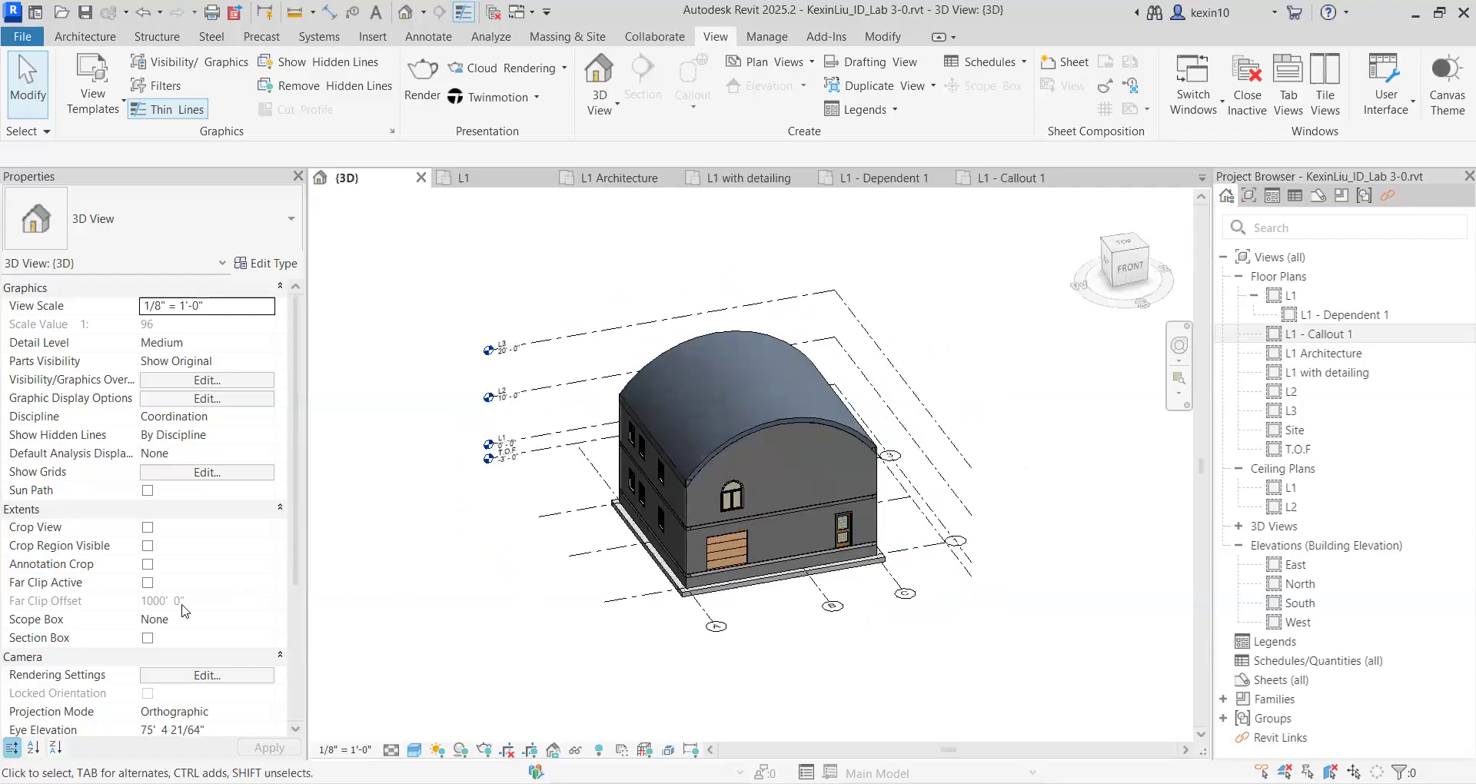
Step: Turn the 3D view's section box on and back off
click(147, 638)
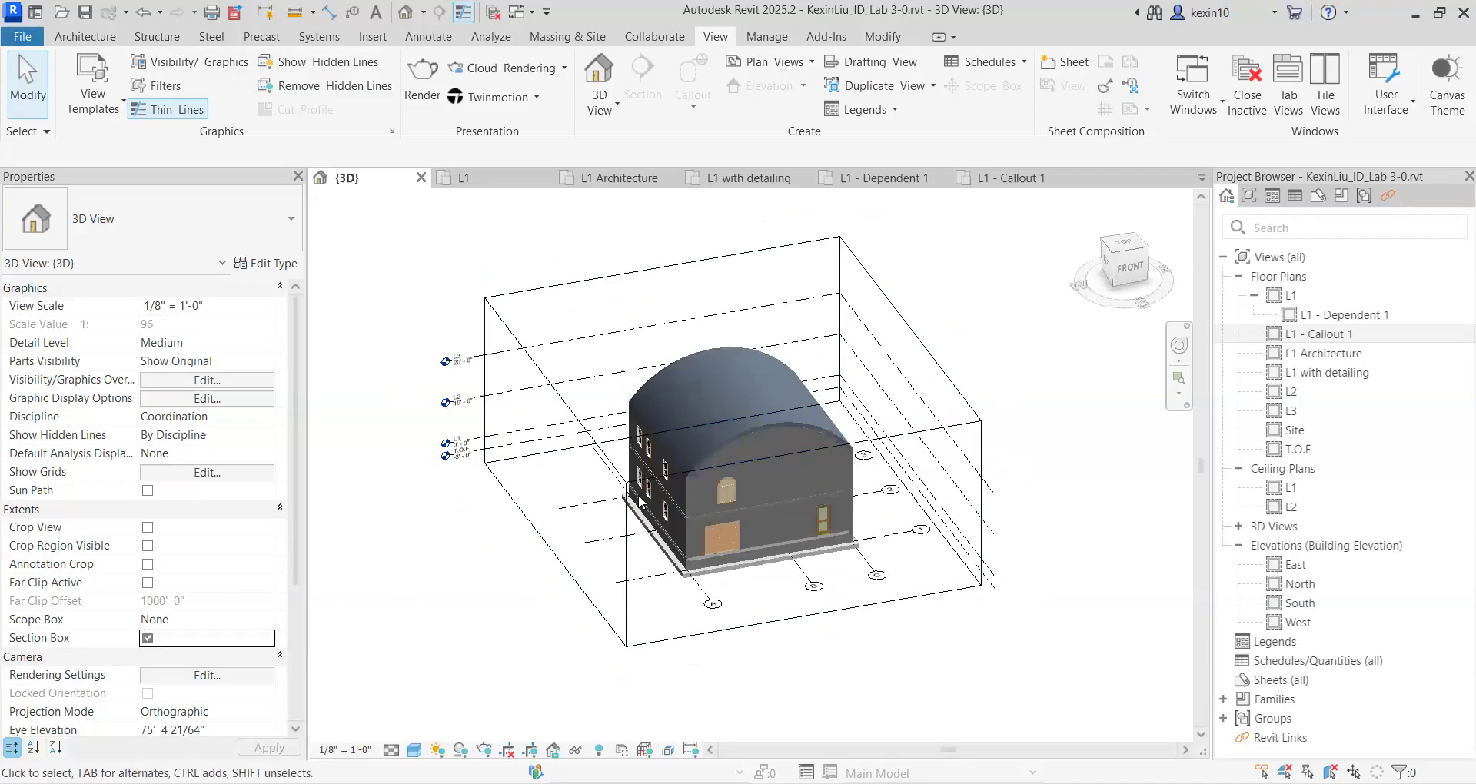
click(148, 638)
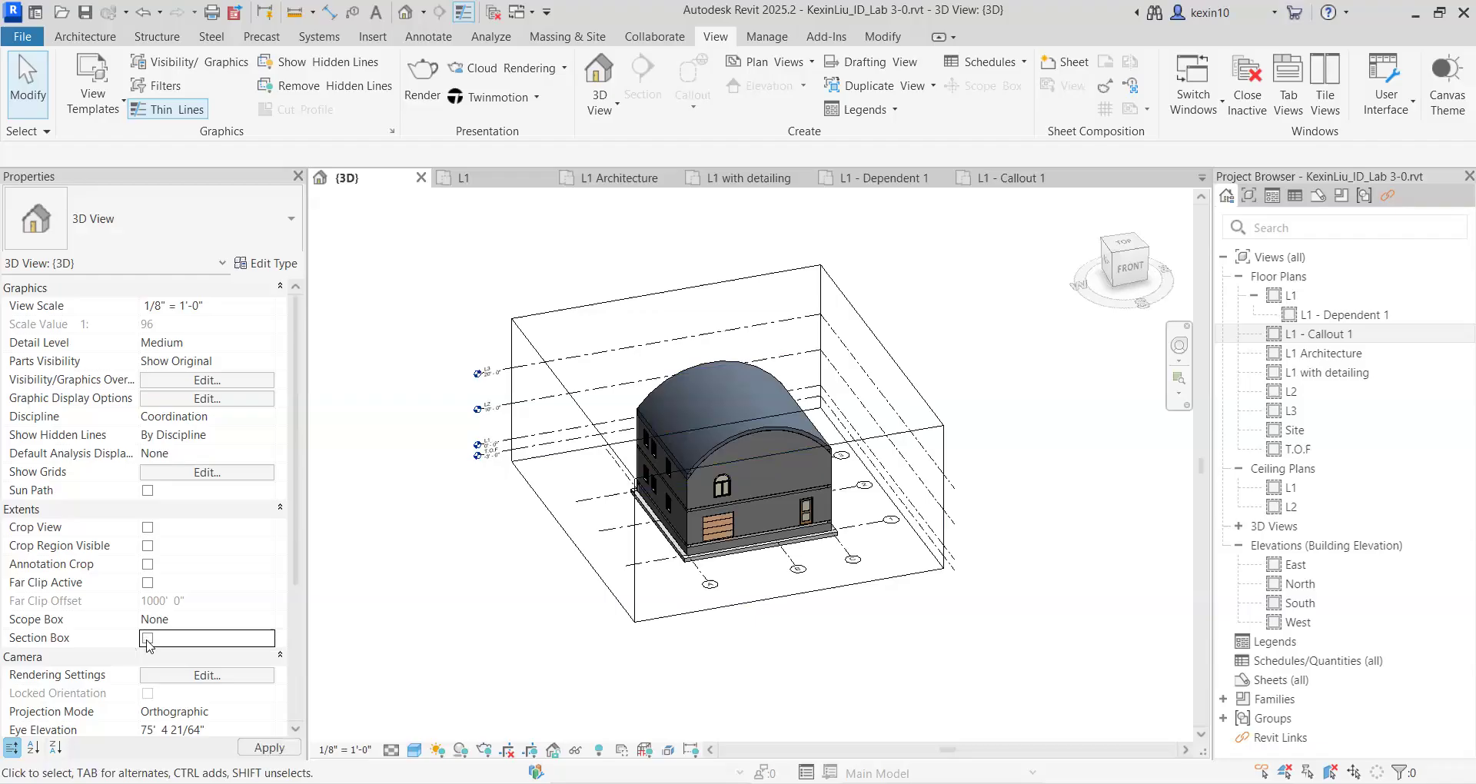
scroll(493, 558, up, 3)
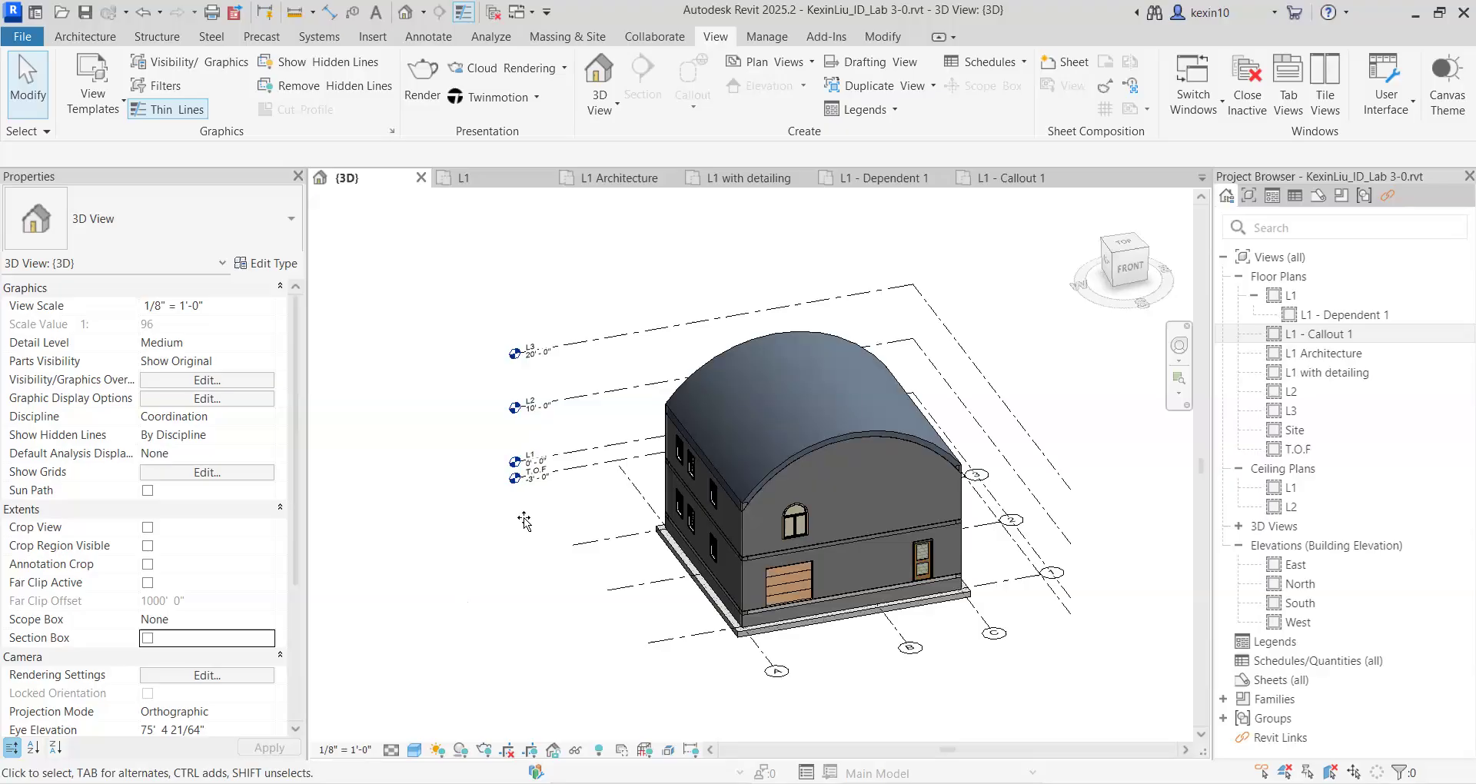
Step: Reread the Control Visibility / Graphics slide in PowerPoint, and view the 3D view's Visibility/Graphic Overrides in Revit without changing them
key(alt+Tab)
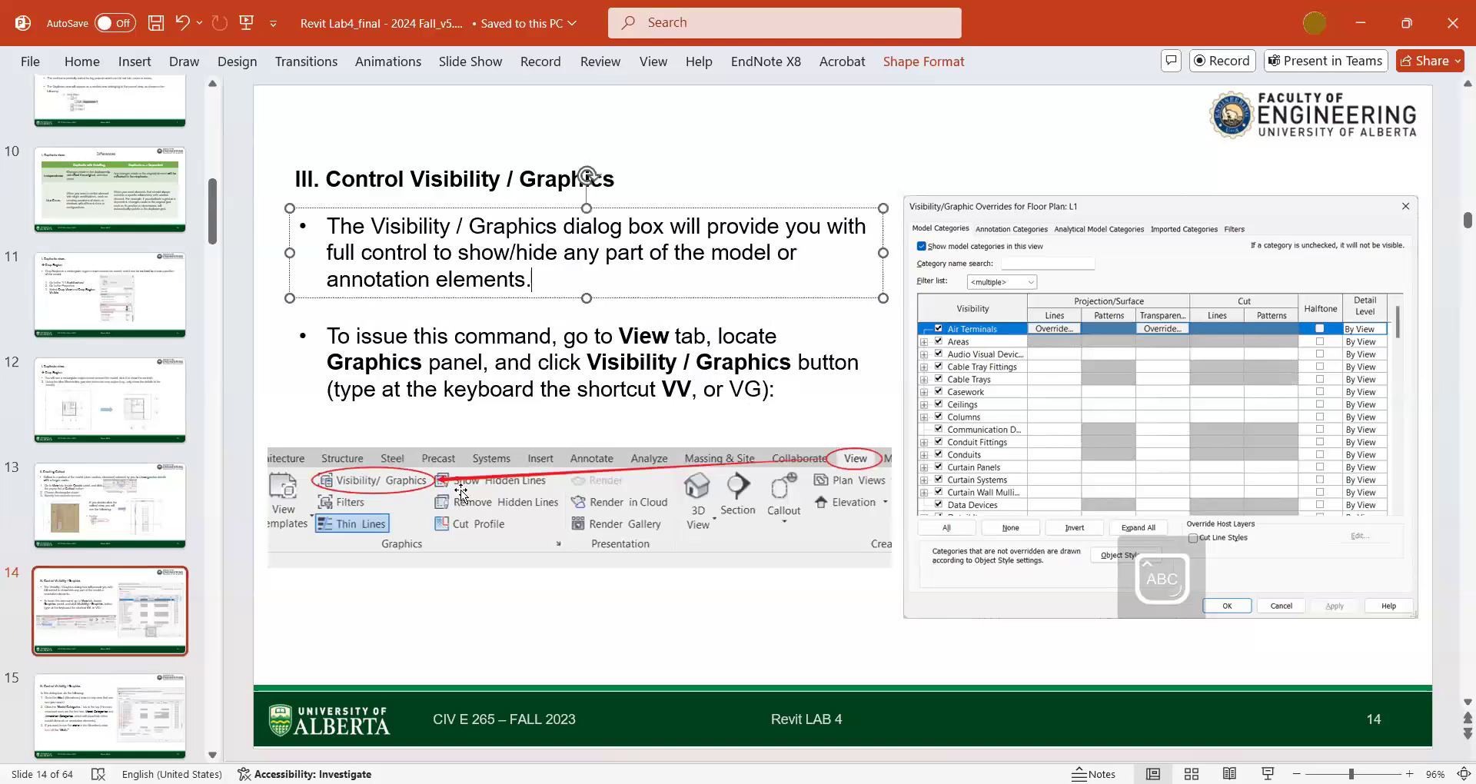
click(529, 606)
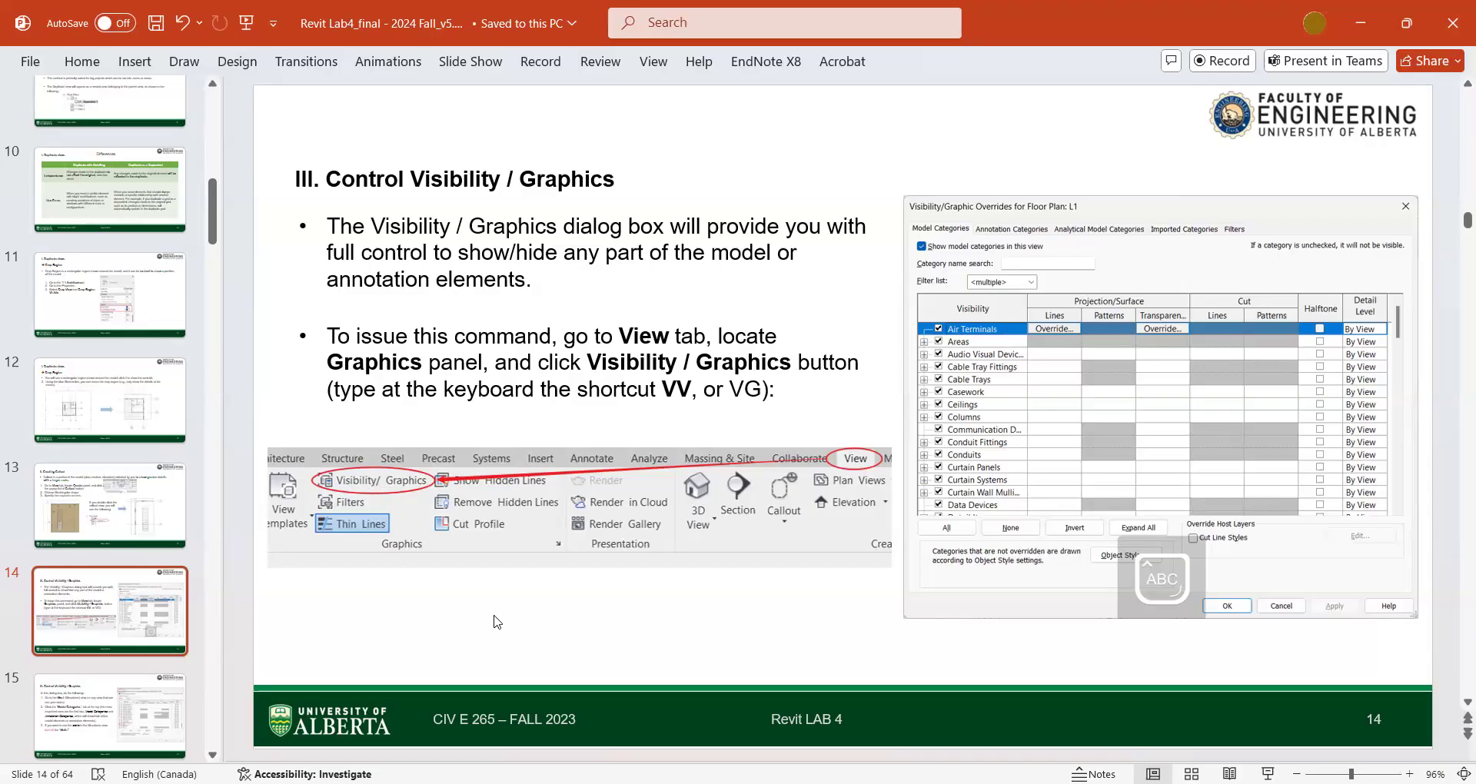
key(alt+Tab)
key(v)
key(v)
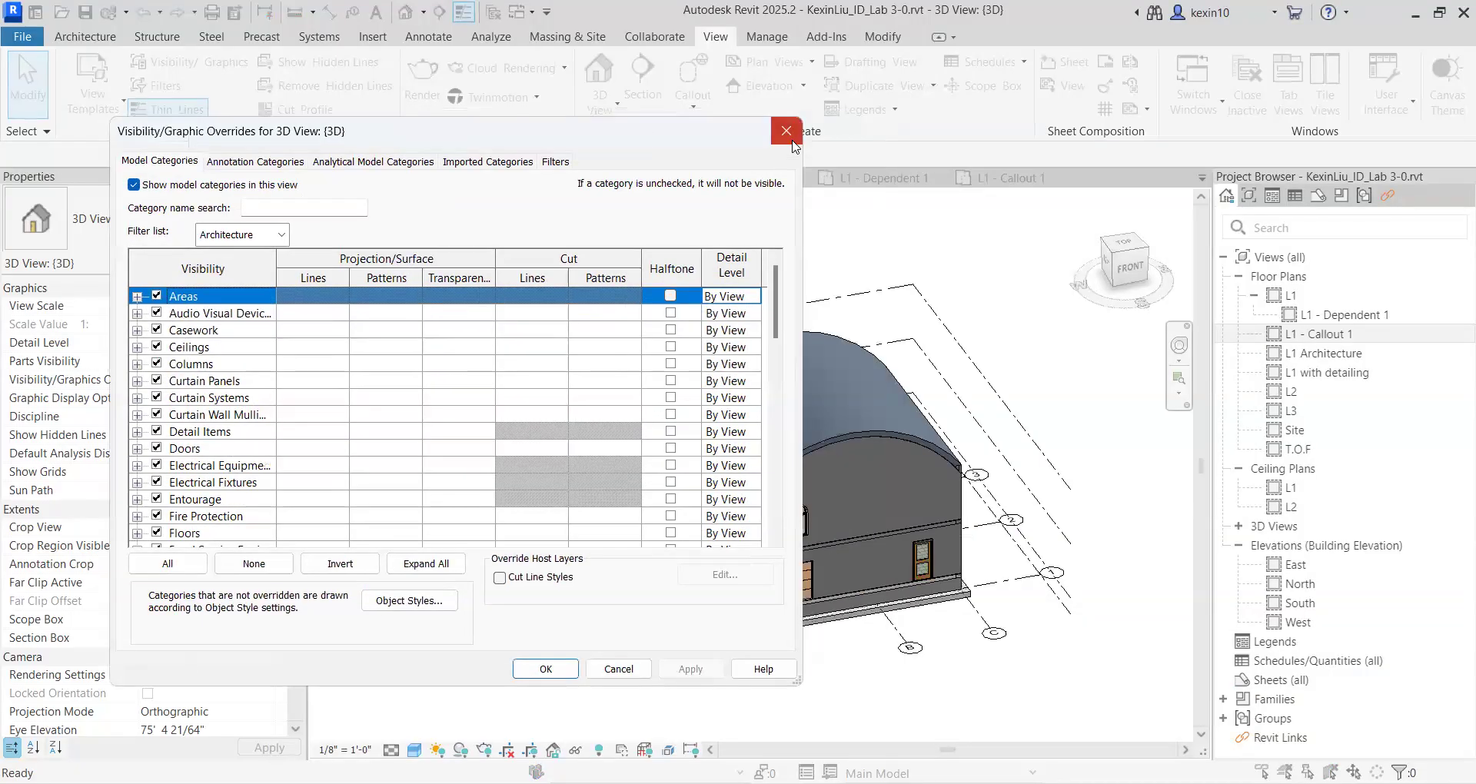
click(790, 116)
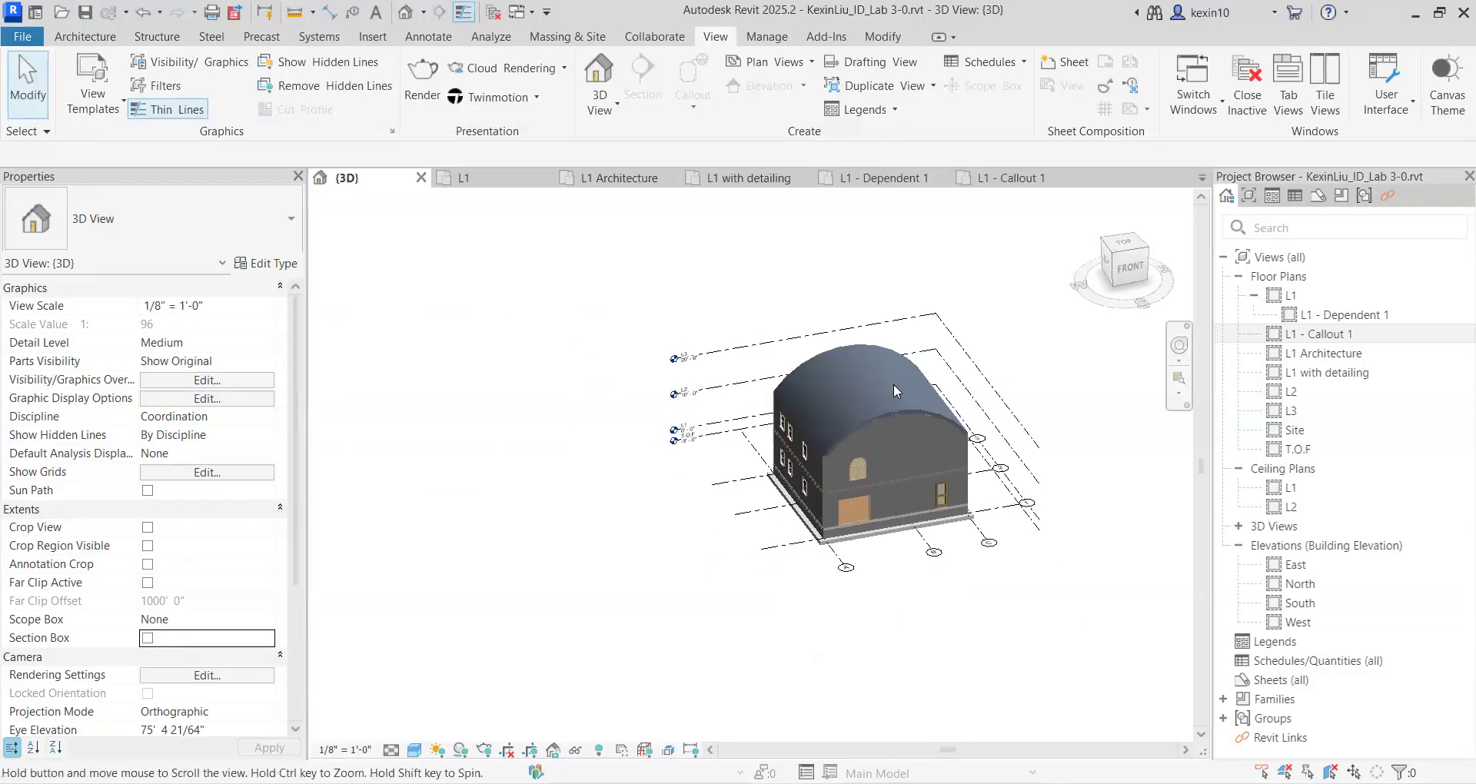
Step: Open the 3D view's Visibility/Graphic Overrides and look through its annotation, analytical model and imported category lists, returning to the model categories
scroll(915, 393, up, 3)
key(v)
key(g)
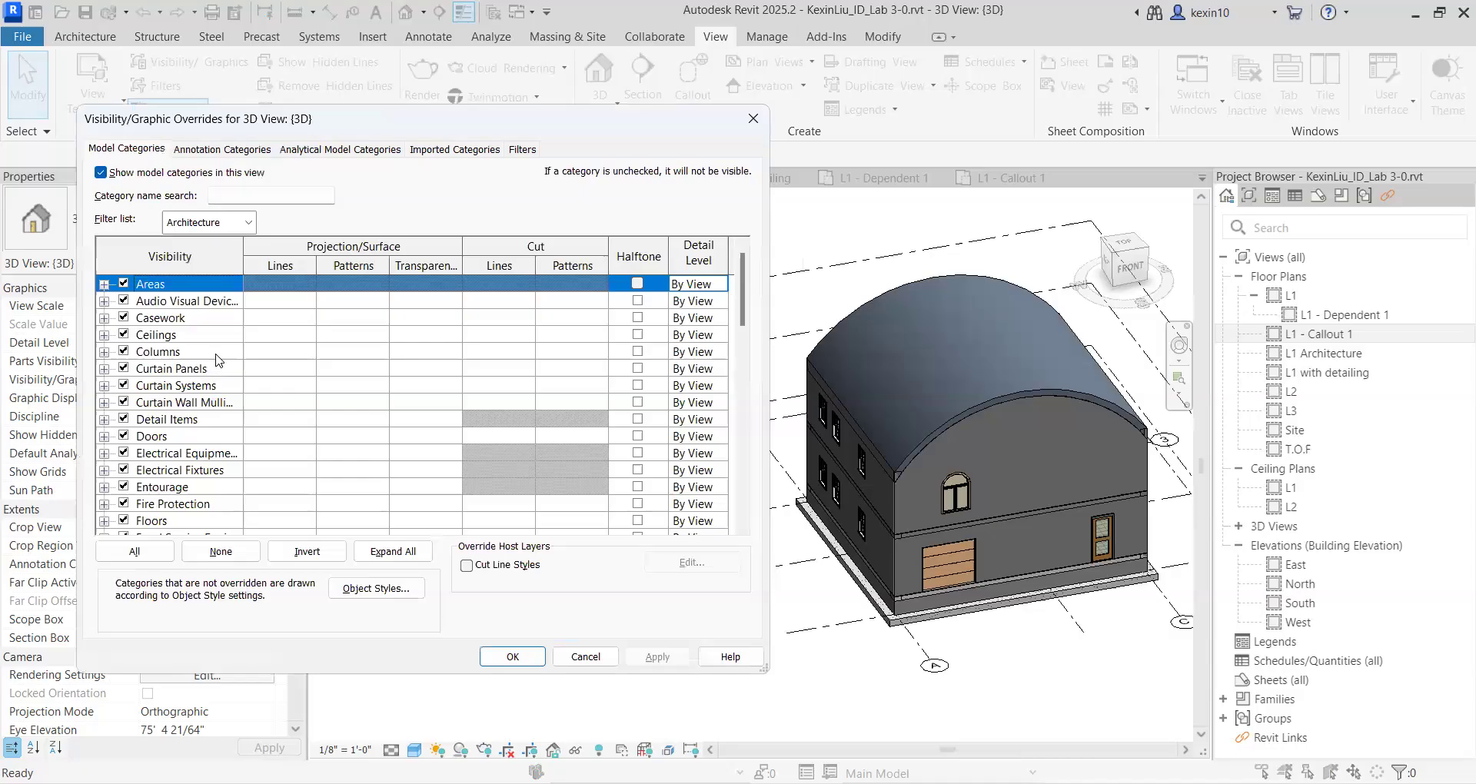
click(186, 150)
click(343, 154)
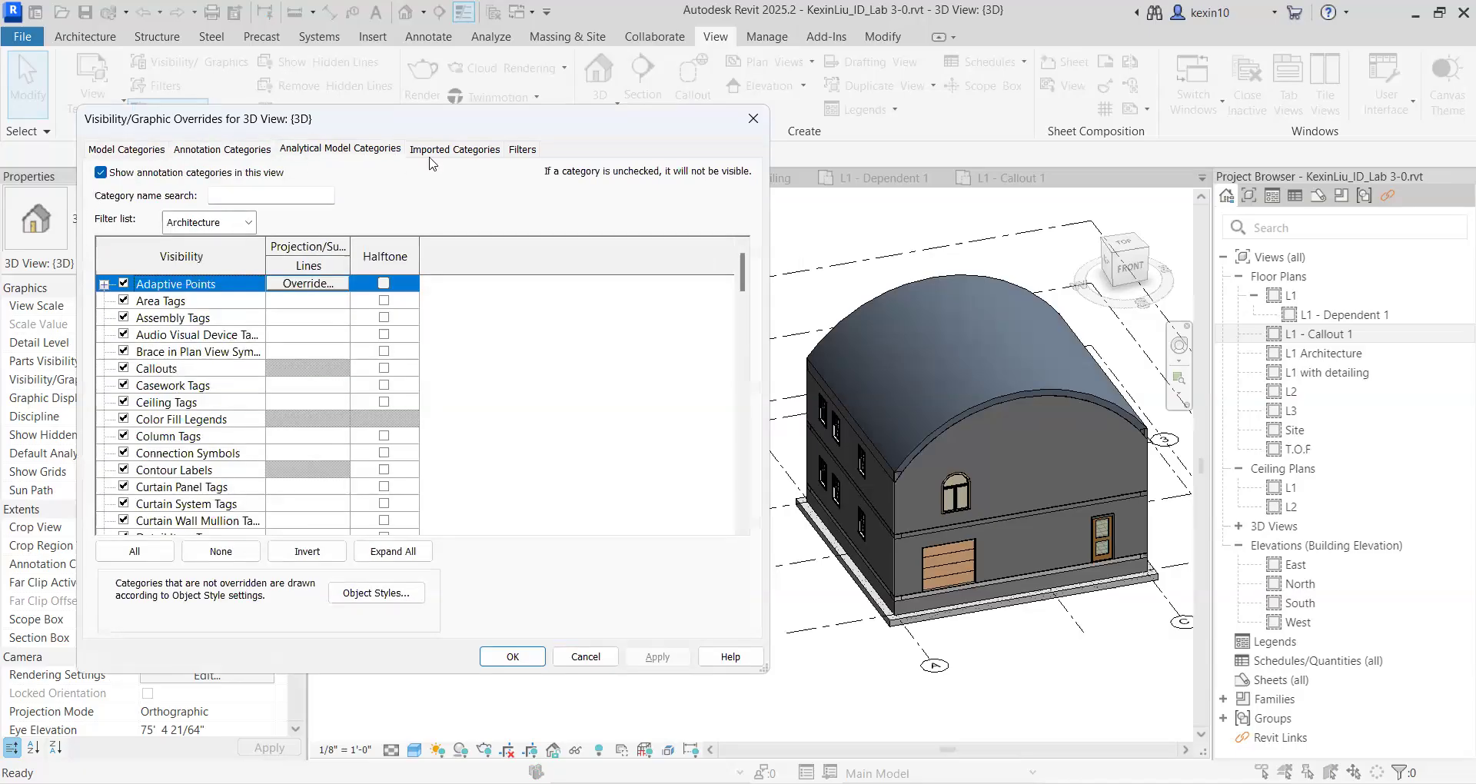
click(430, 153)
click(116, 150)
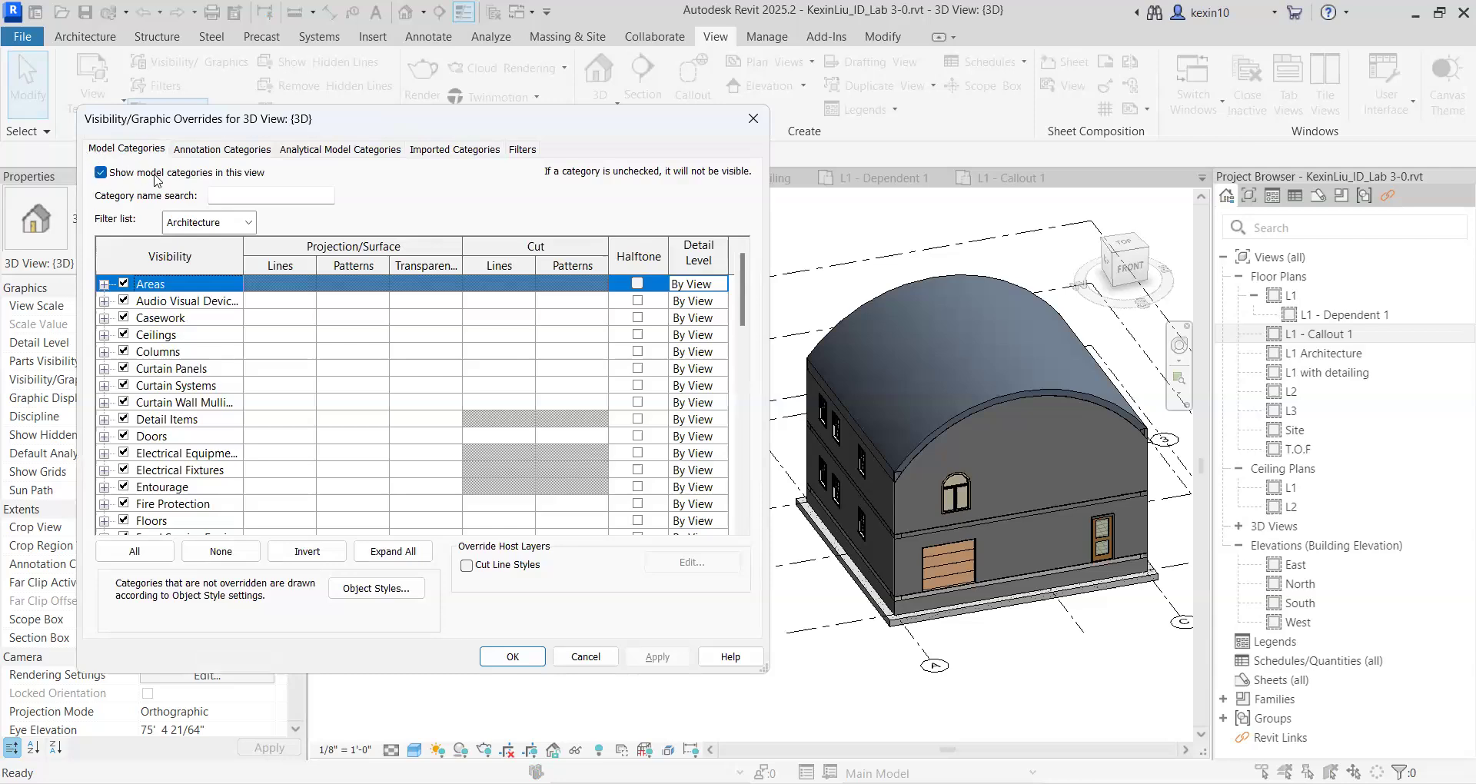
Step: Hide the Walls category in the 3D view through its Visibility/Graphic Overrides and accept the change
scroll(139, 405, down, 4)
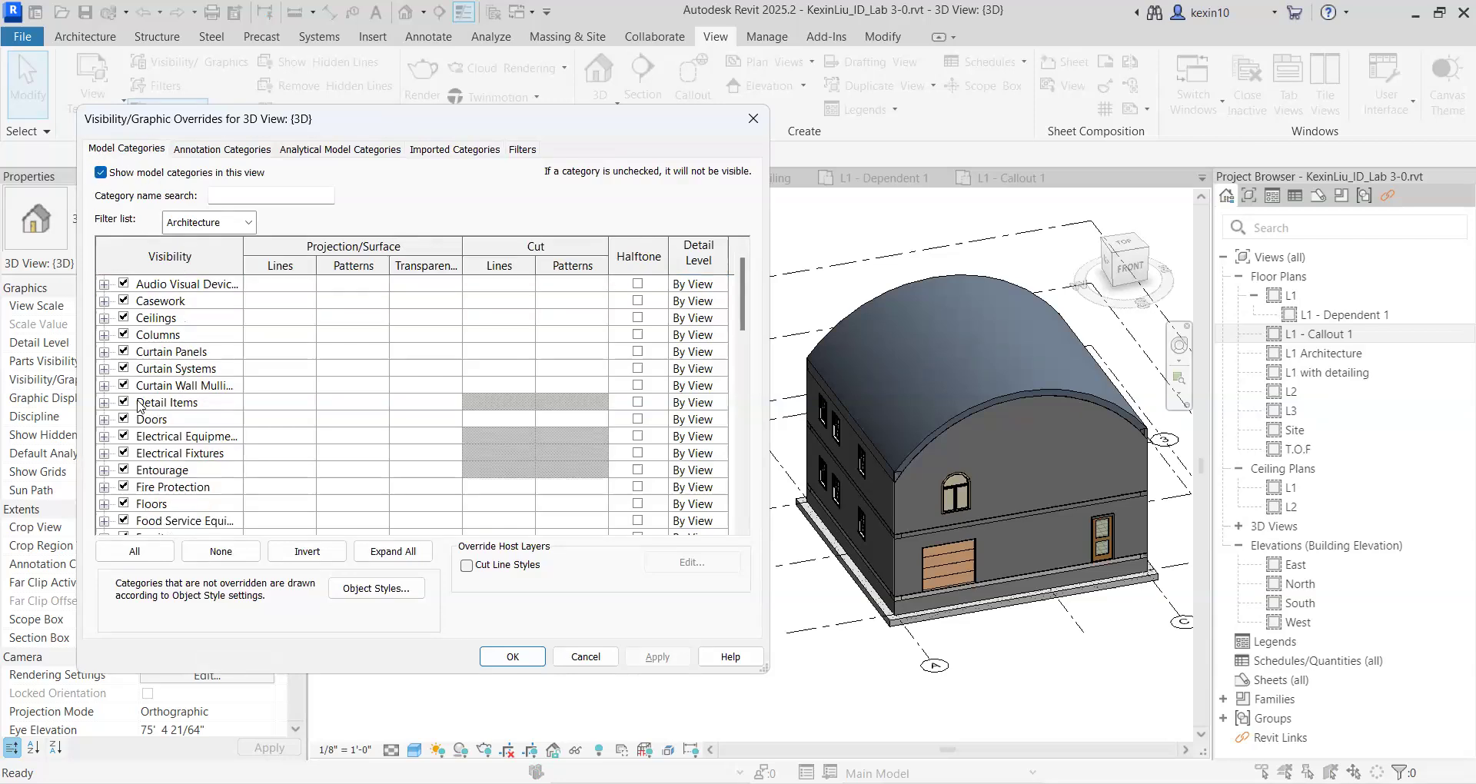
scroll(156, 430, down, 9)
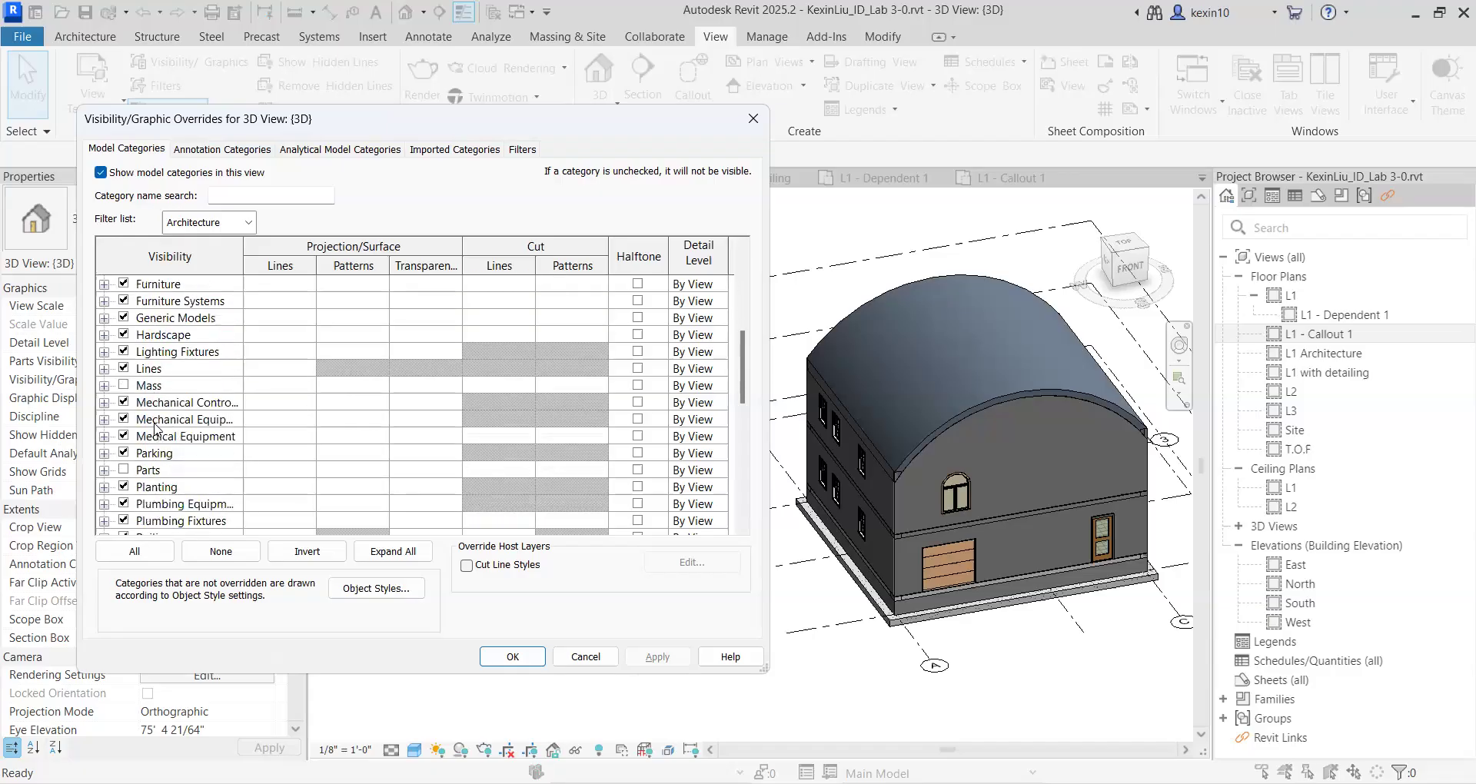
scroll(154, 423, down, 1)
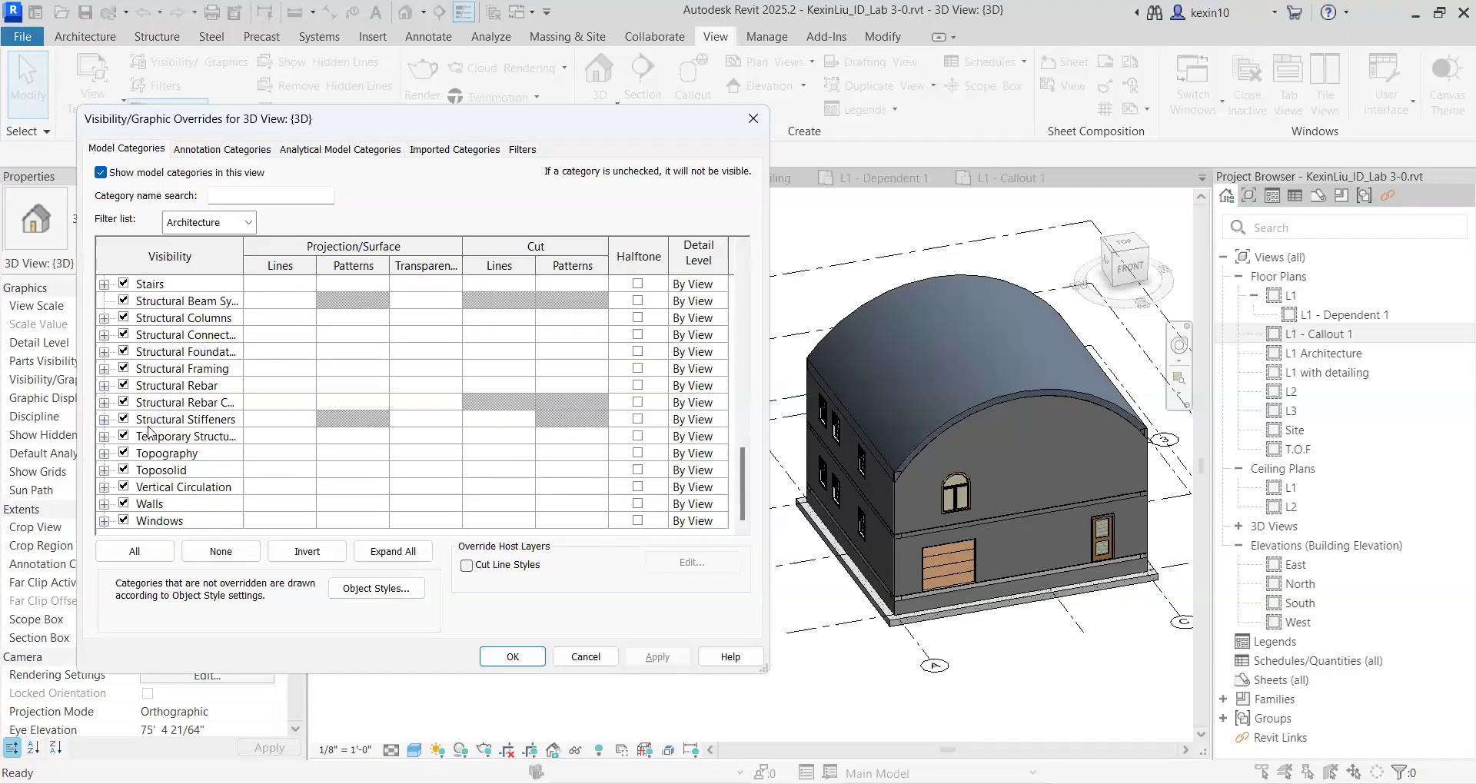
scroll(127, 500, up, 2)
scroll(151, 464, down, 2)
click(124, 506)
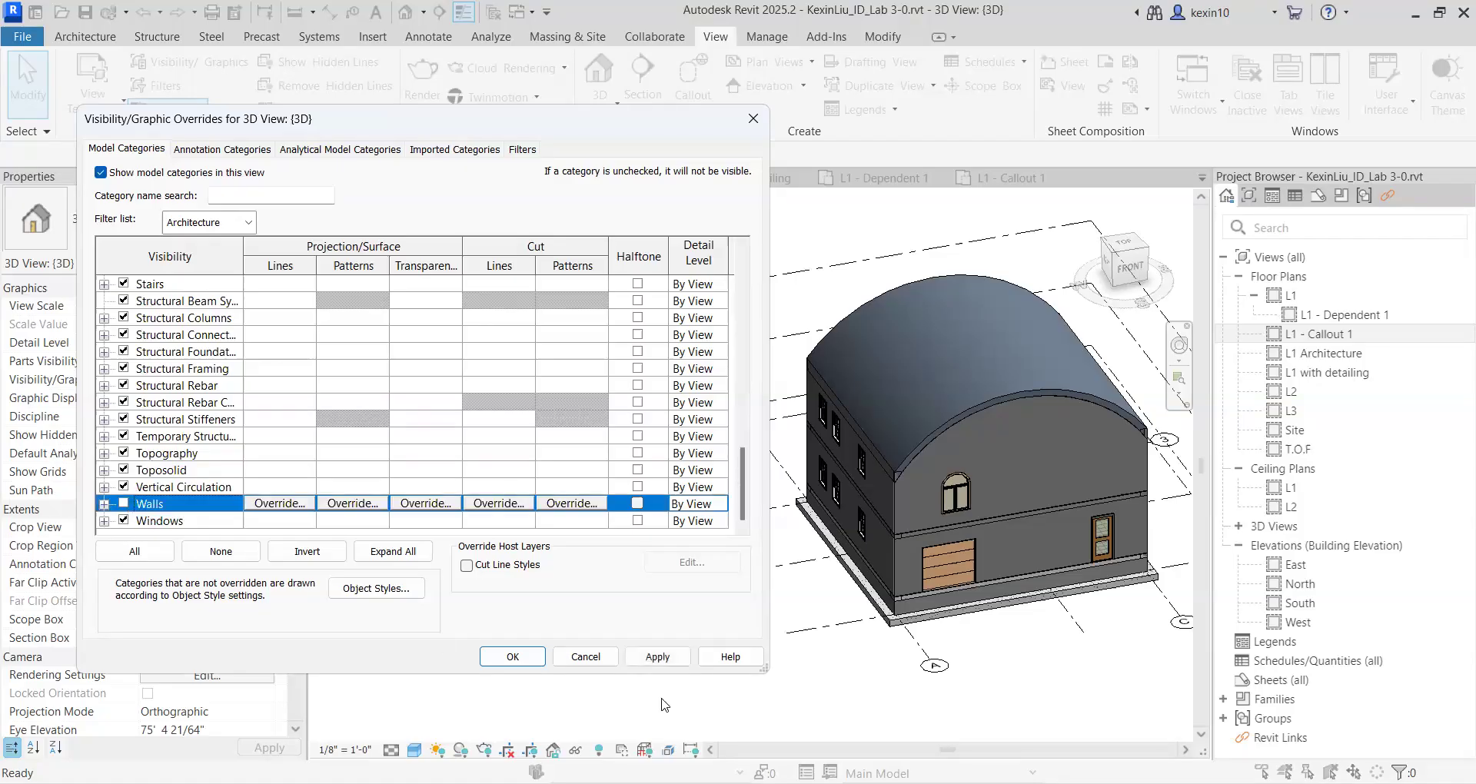
click(658, 659)
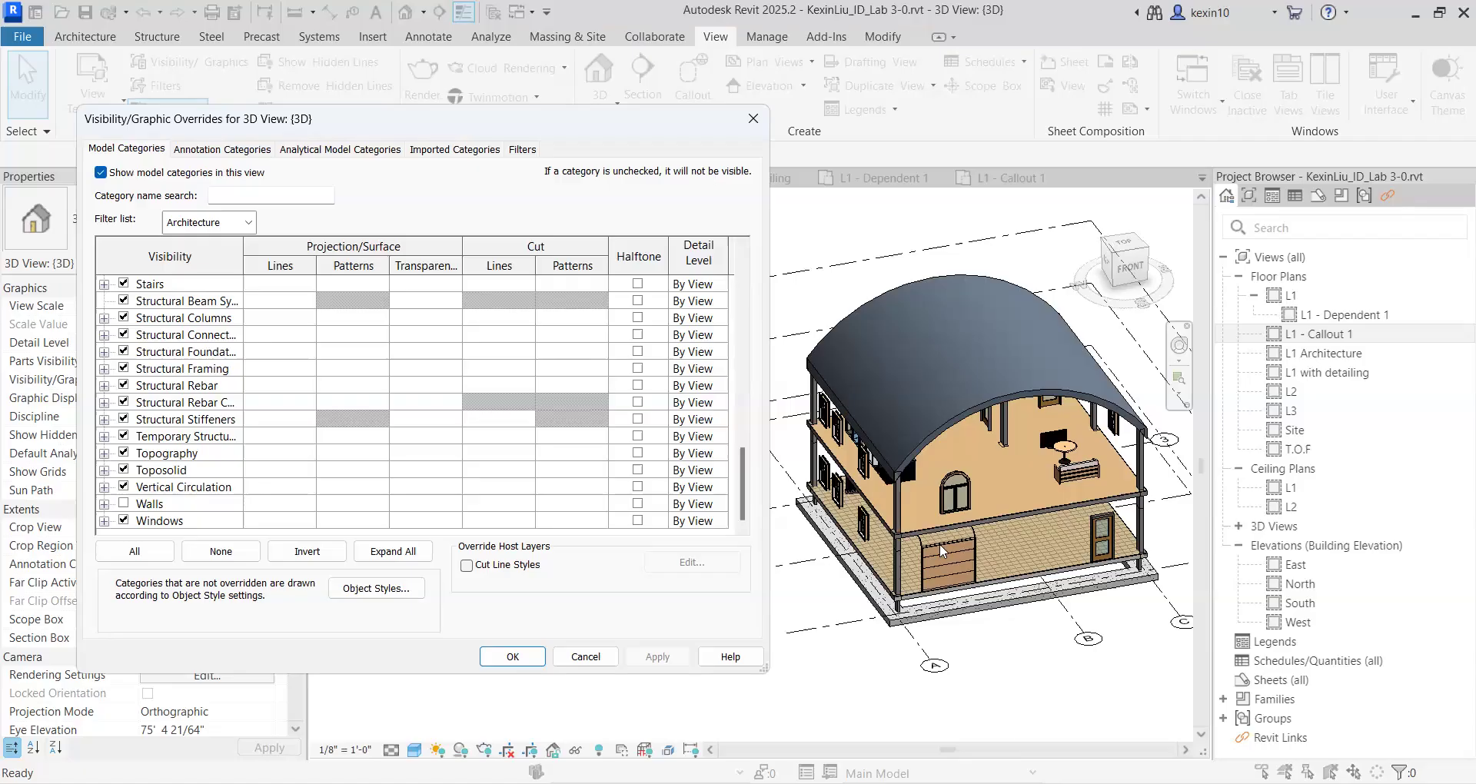
click(512, 656)
Step: Inspect the building's interior floors, columns, doors and stairs from several sides with the walls hidden
middle_drag(592, 692, 338, 749)
scroll(554, 596, down, 1)
shift+middle_drag(553, 596, 692, 523)
scroll(627, 523, up, 3)
shift+middle_drag(519, 622, 792, 700)
shift+middle_drag(630, 592, 671, 640)
scroll(671, 640, down, 4)
middle_drag(733, 545, 868, 479)
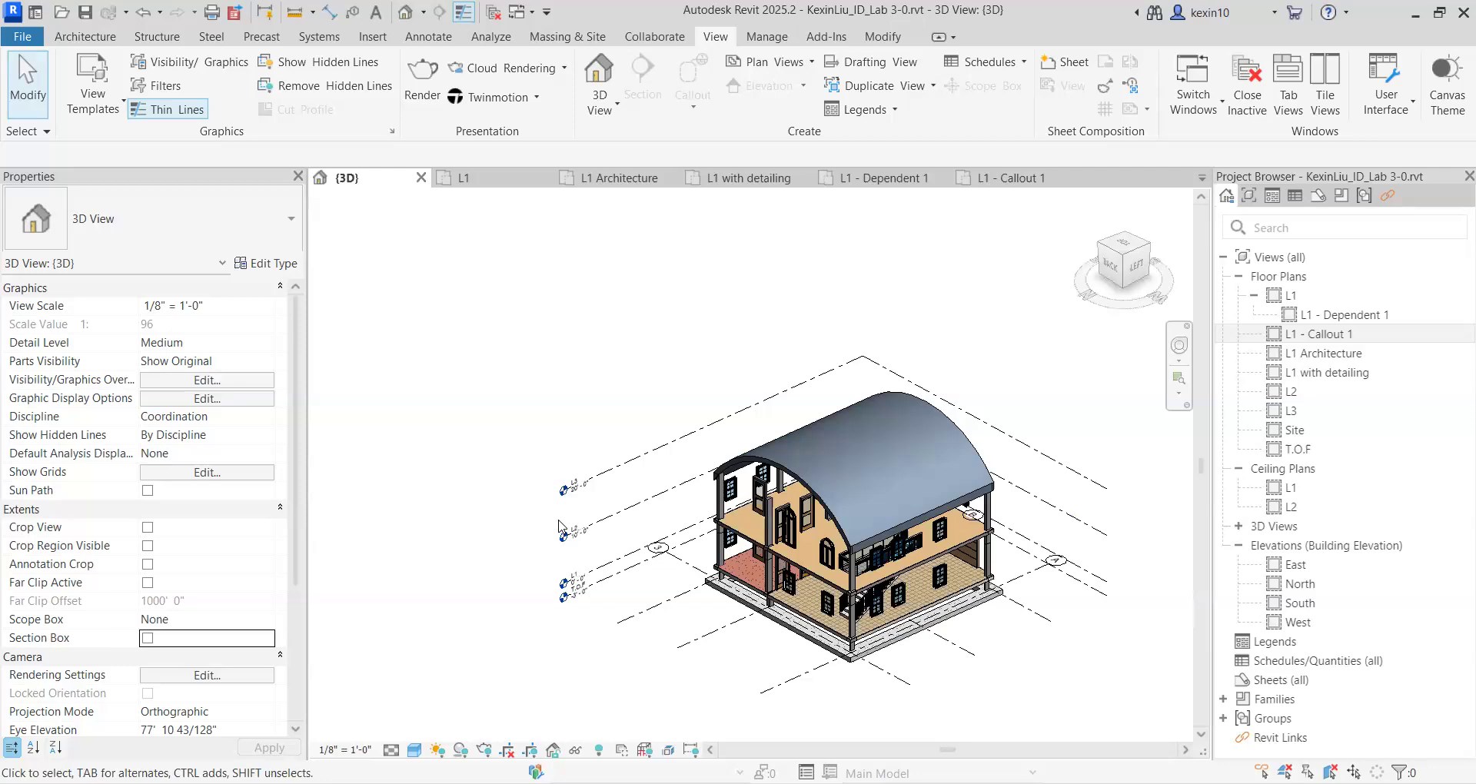
Step: Try to show the Walls category again in the 3D view's Visibility/Graphic Overrides, then dismiss the dialog
key(v)
key(v)
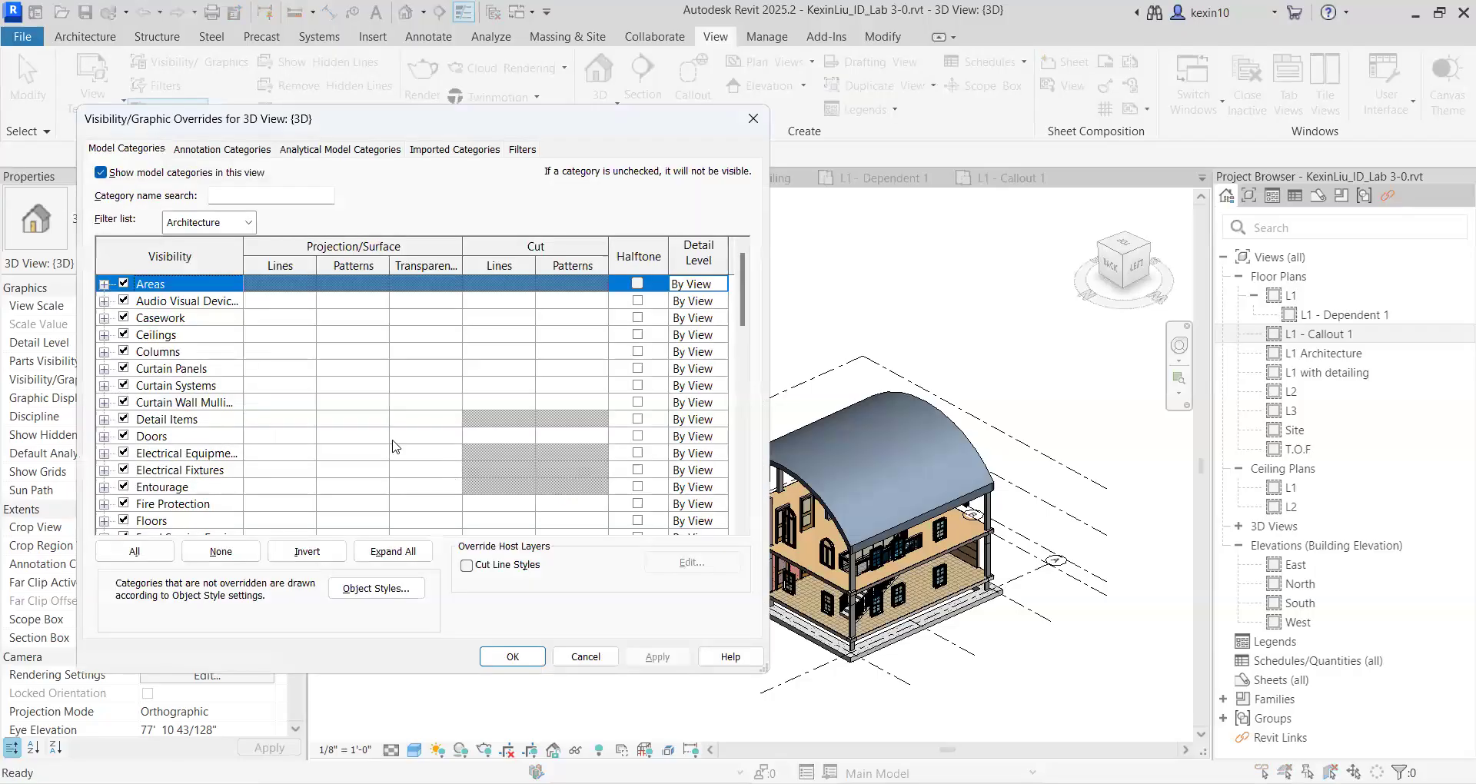
scroll(426, 484, down, 12)
scroll(427, 489, down, 1)
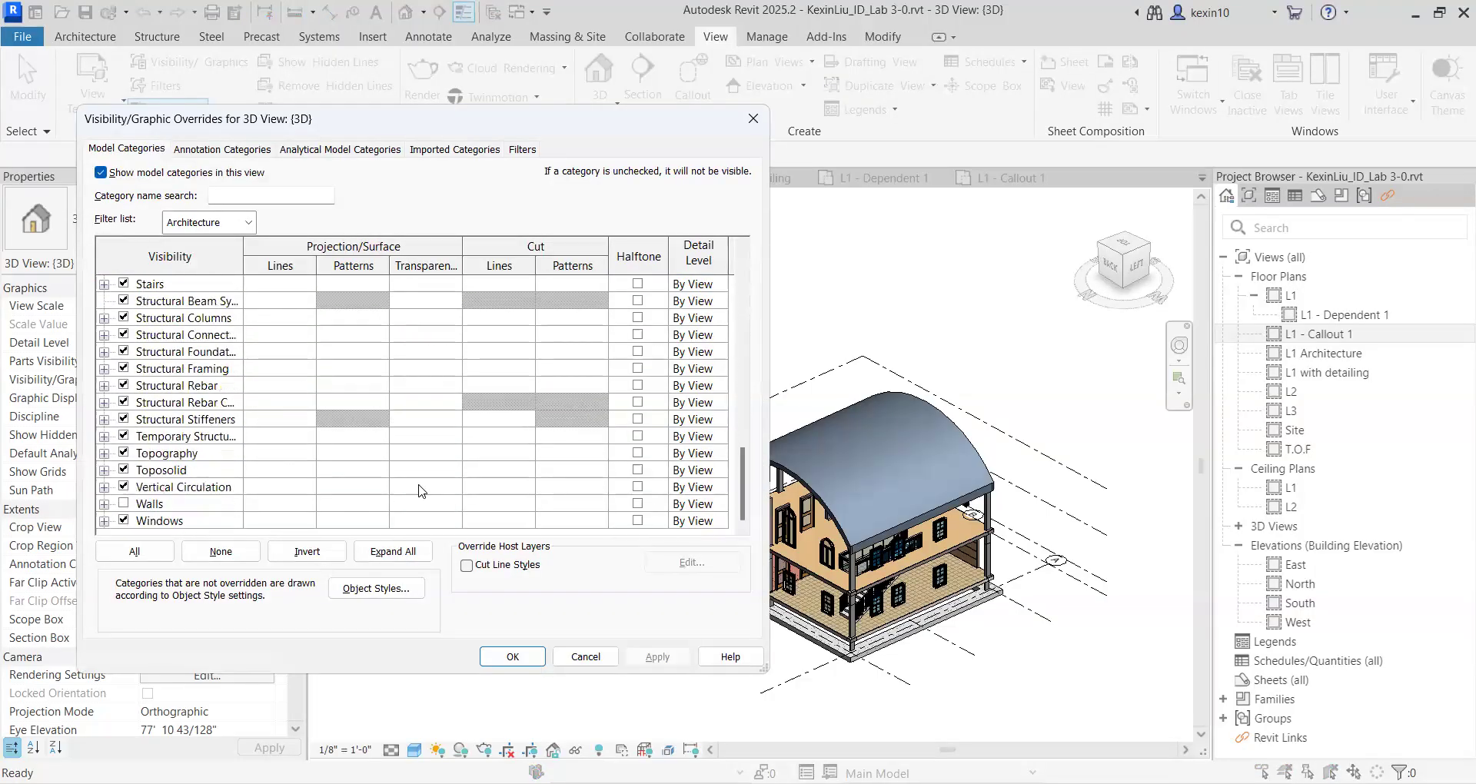
click(124, 504)
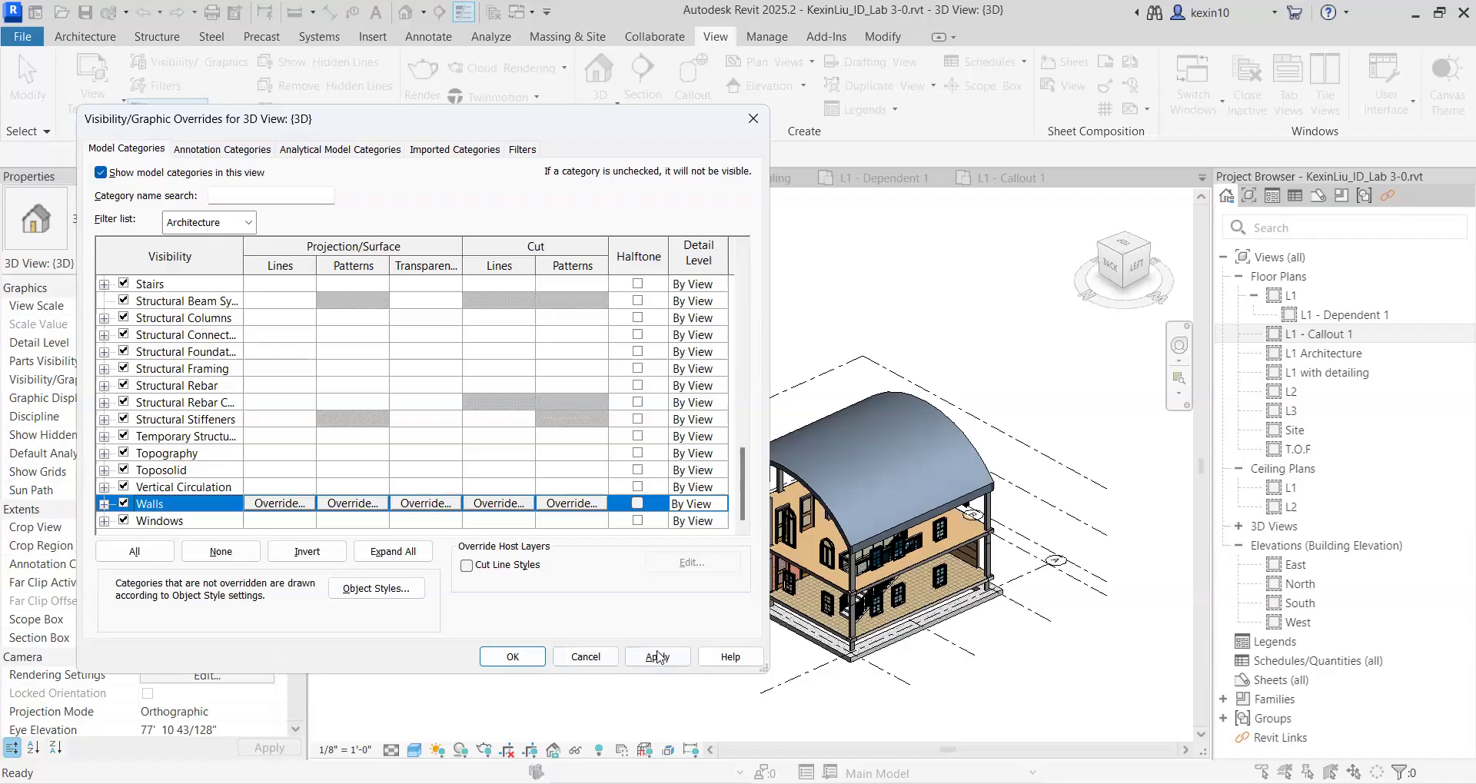
click(657, 657)
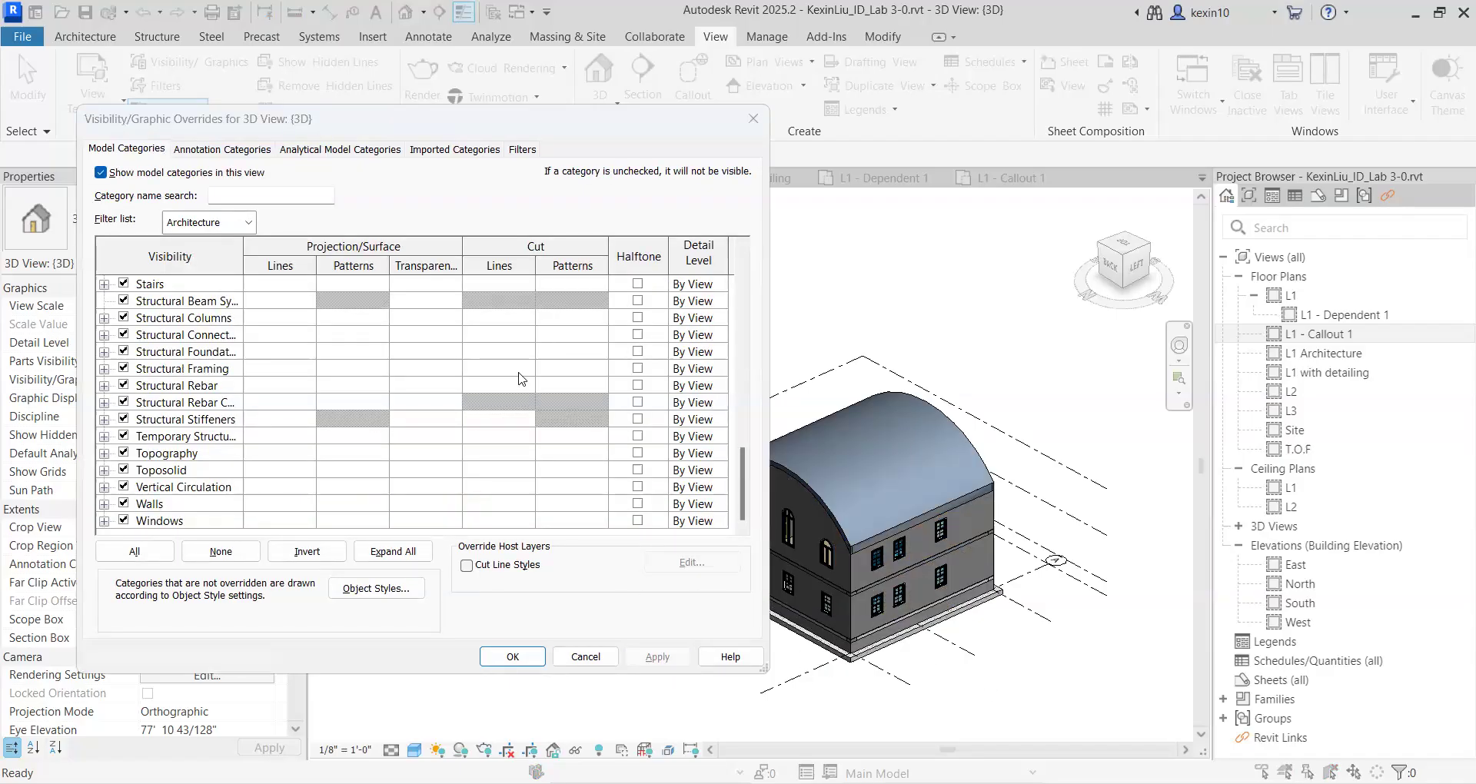
click(753, 119)
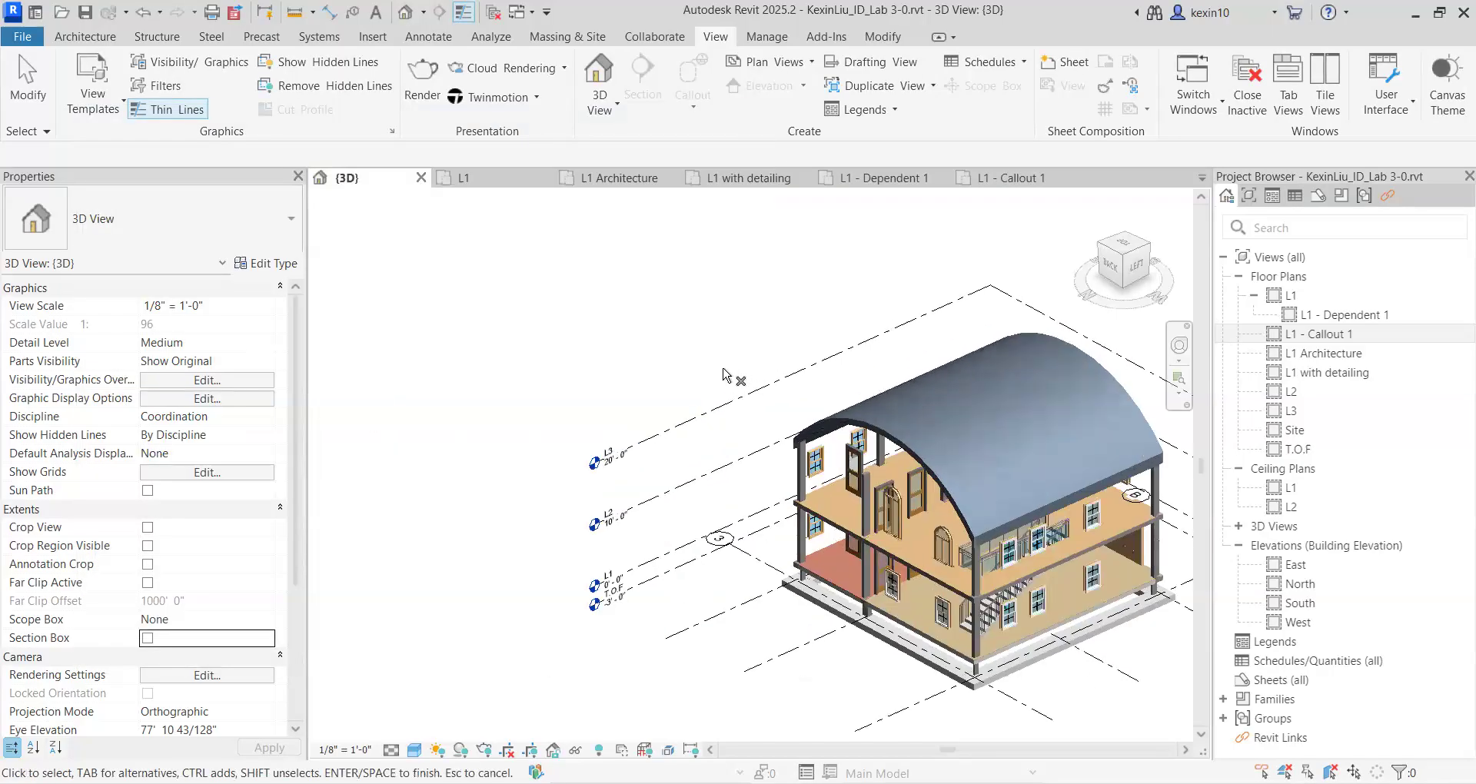
Step: Reopen the 3D view's Visibility/Graphic Overrides, turn the Walls category back on and apply it
scroll(521, 332, down, 2)
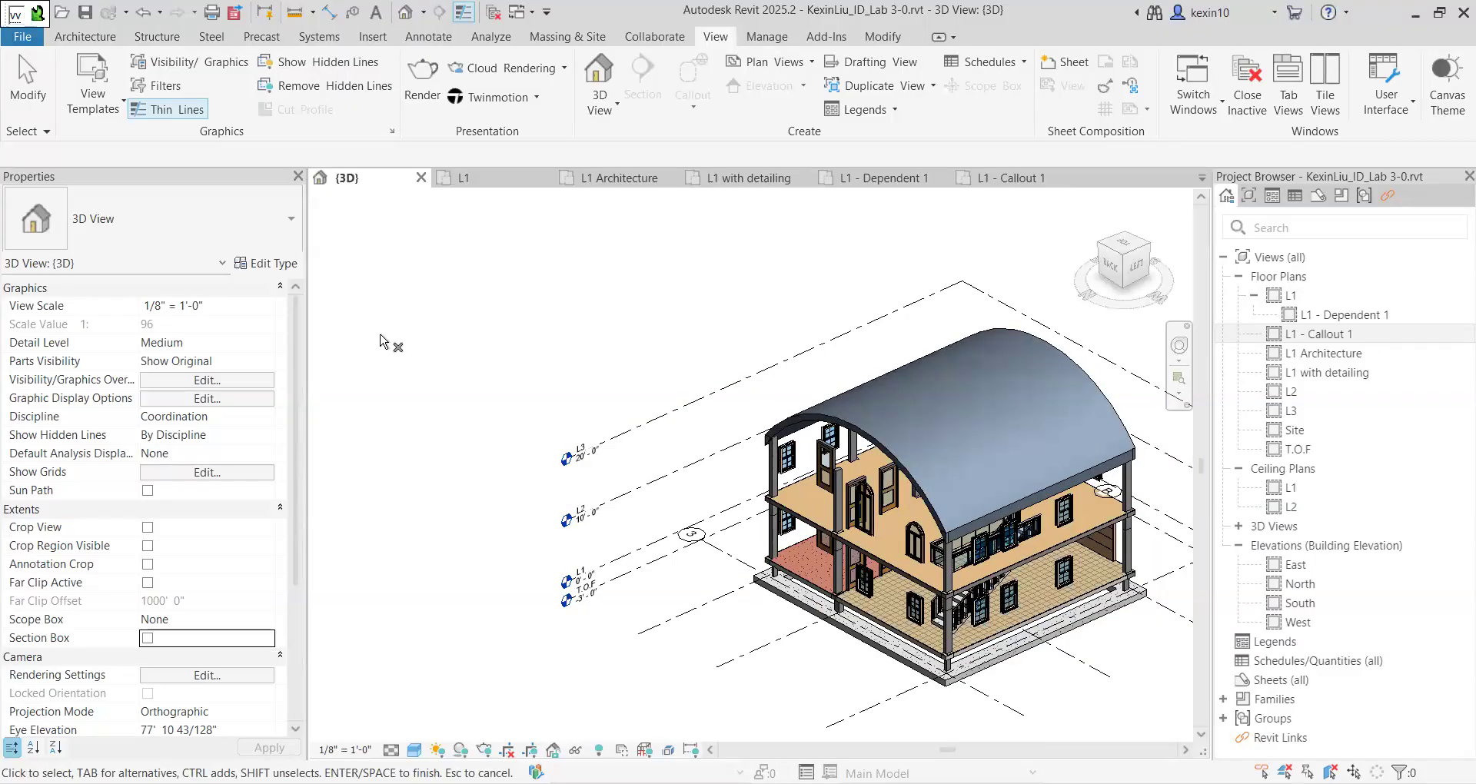
key(v)
key(v)
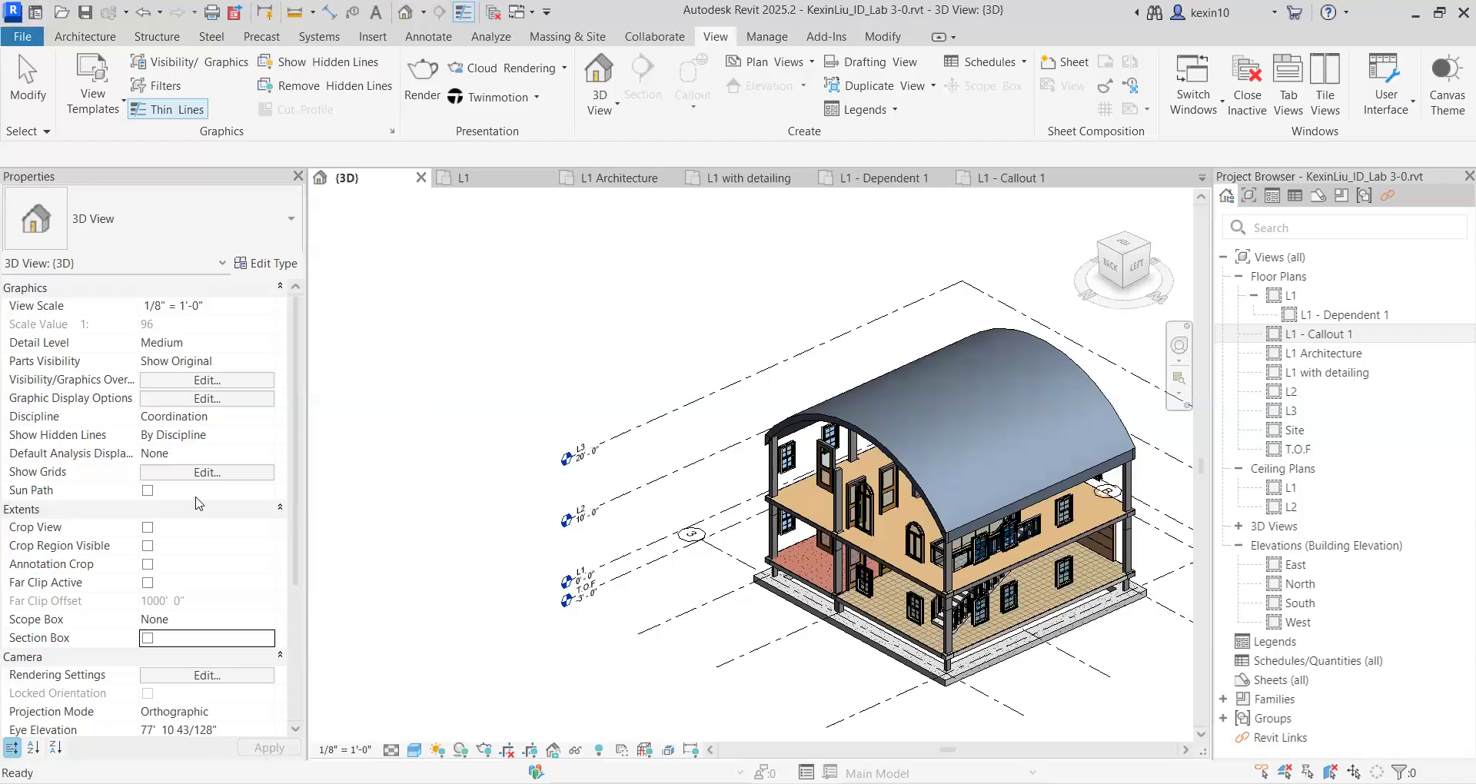
scroll(188, 494, down, 6)
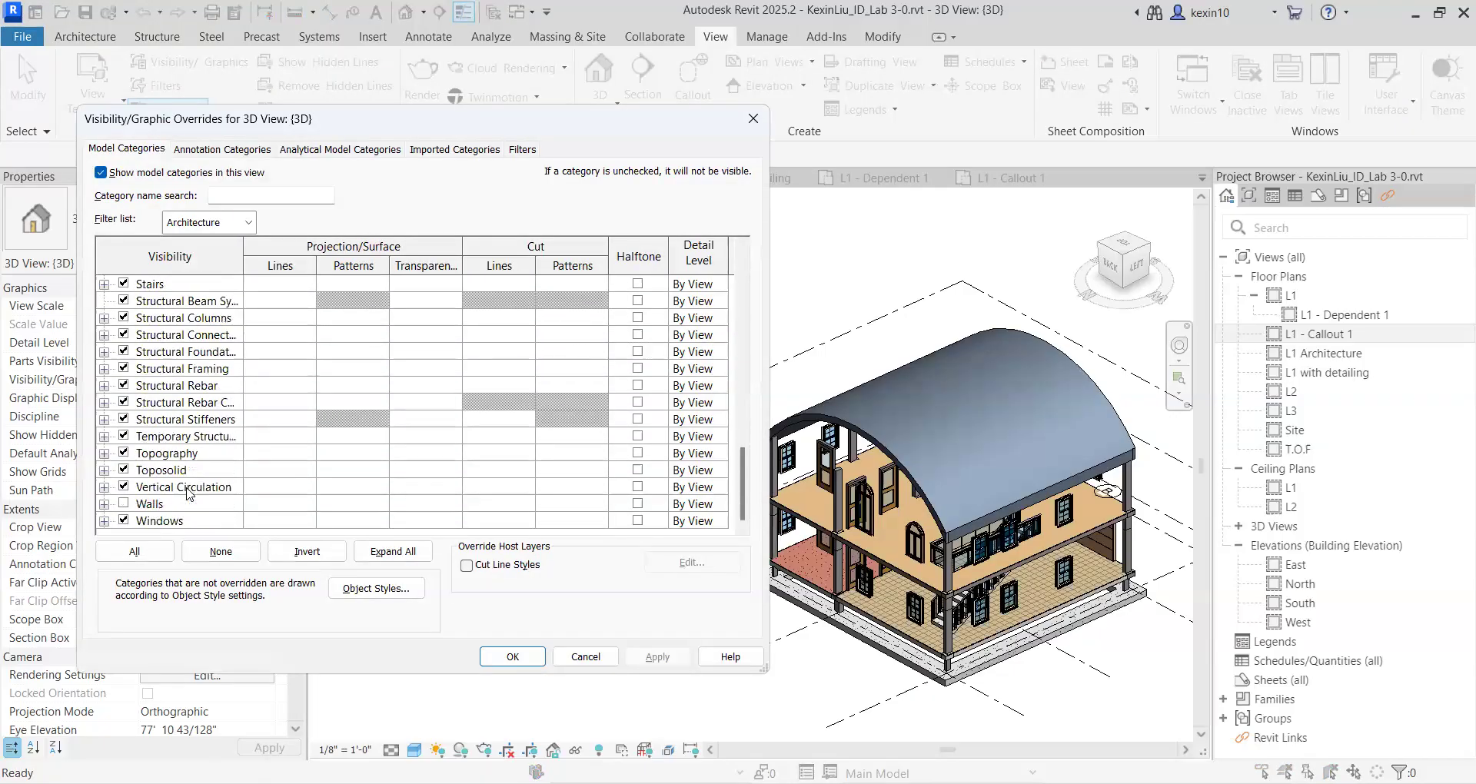
click(146, 504)
click(657, 657)
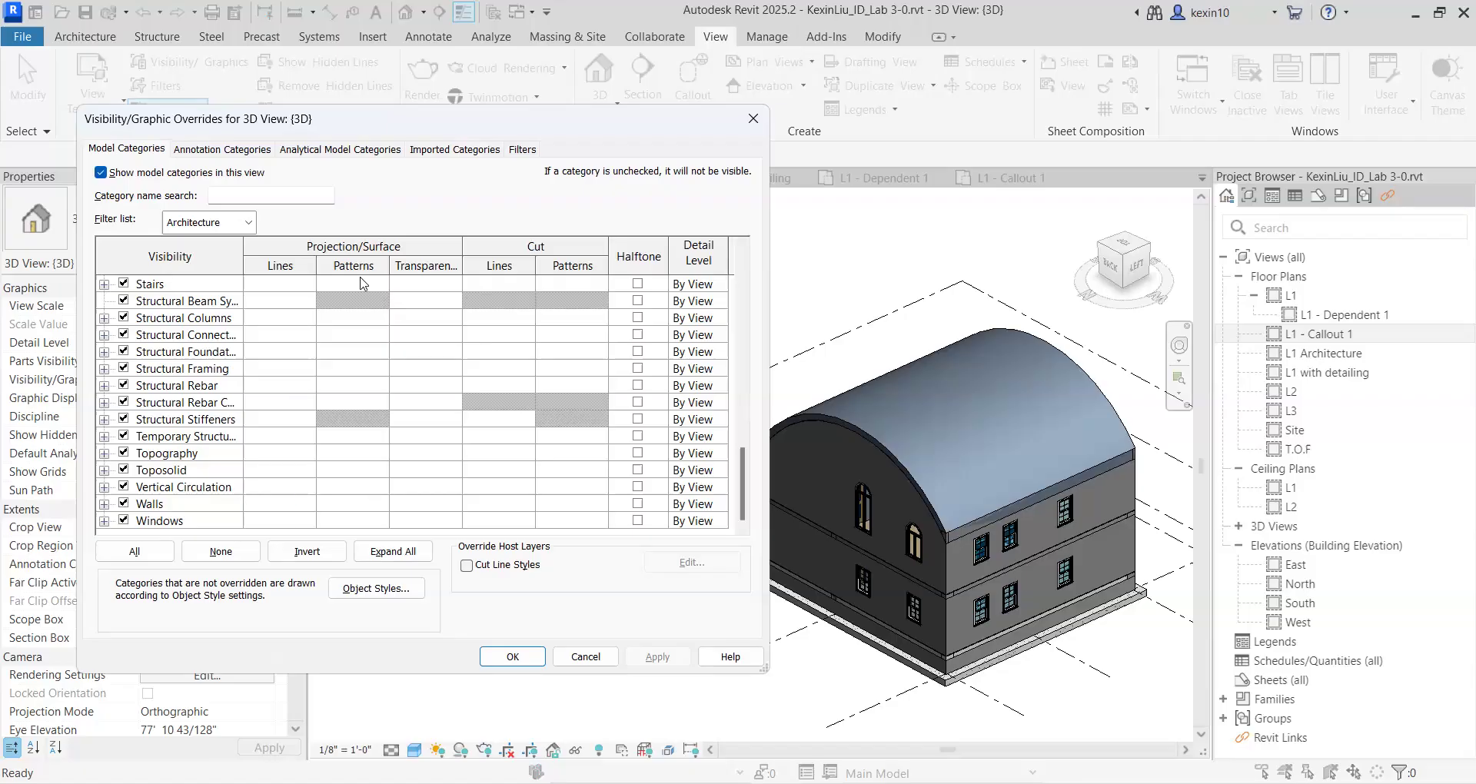
Step: Override the Roofs category's projection/surface transparency to 43% in the 3D view and accept the overrides
drag(462, 247, 489, 246)
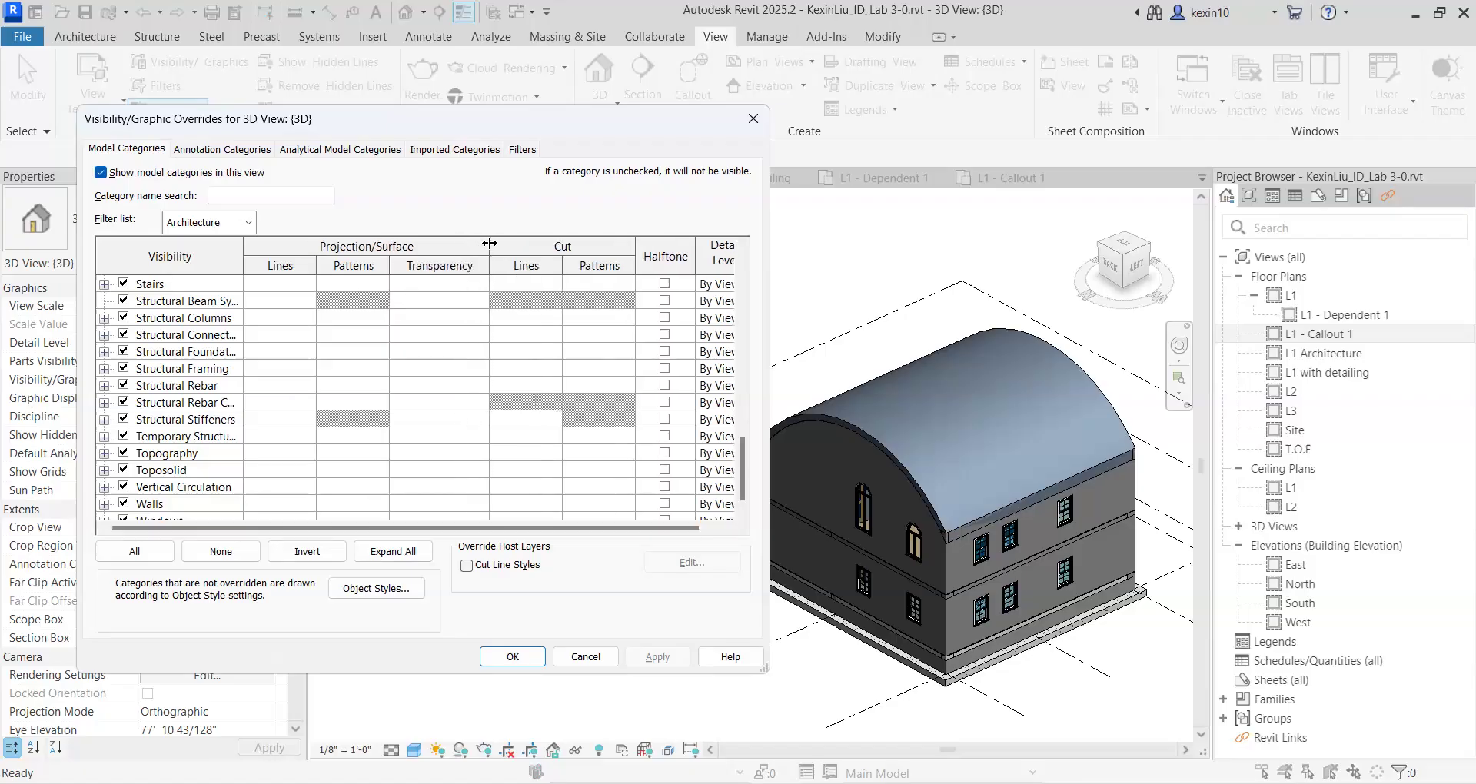
click(417, 508)
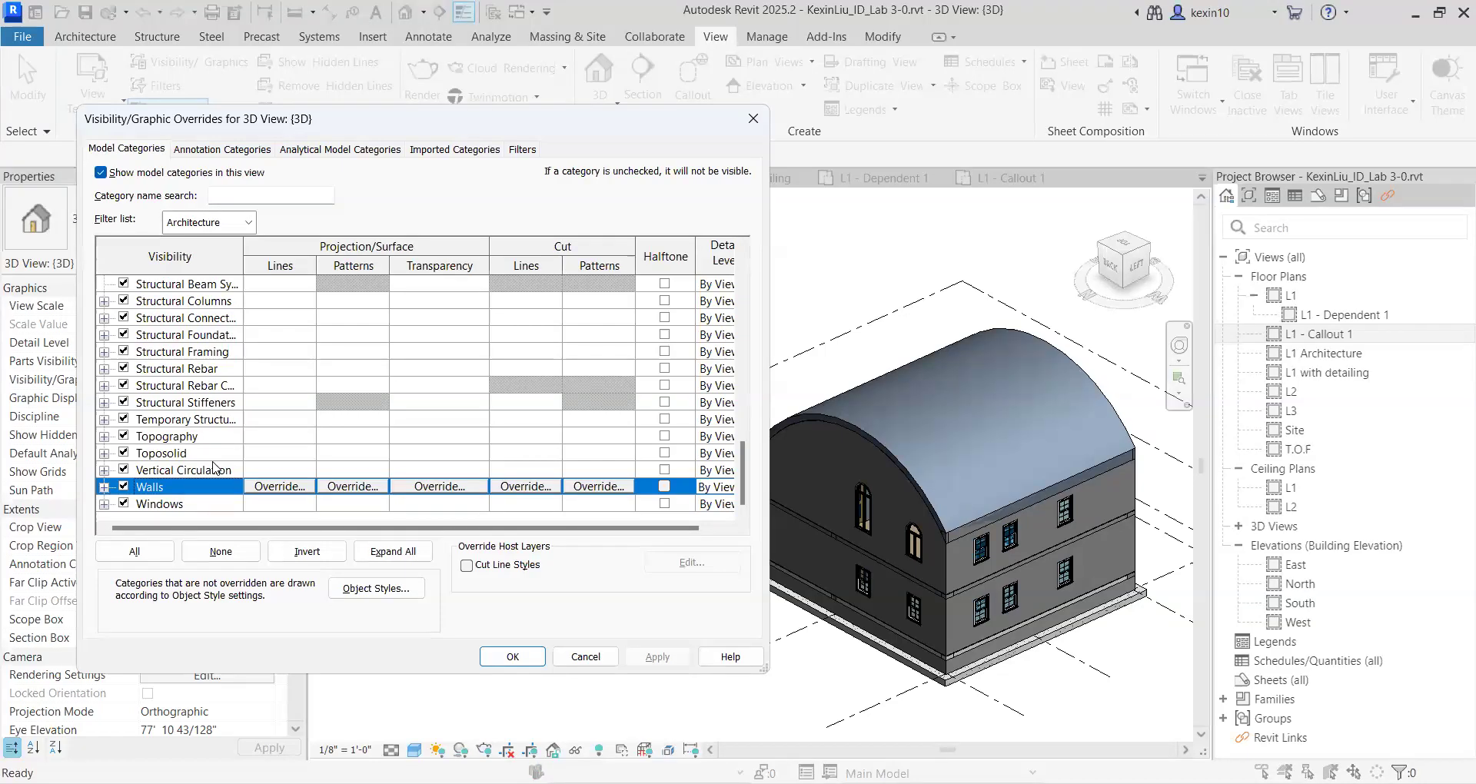
scroll(214, 468, up, 4)
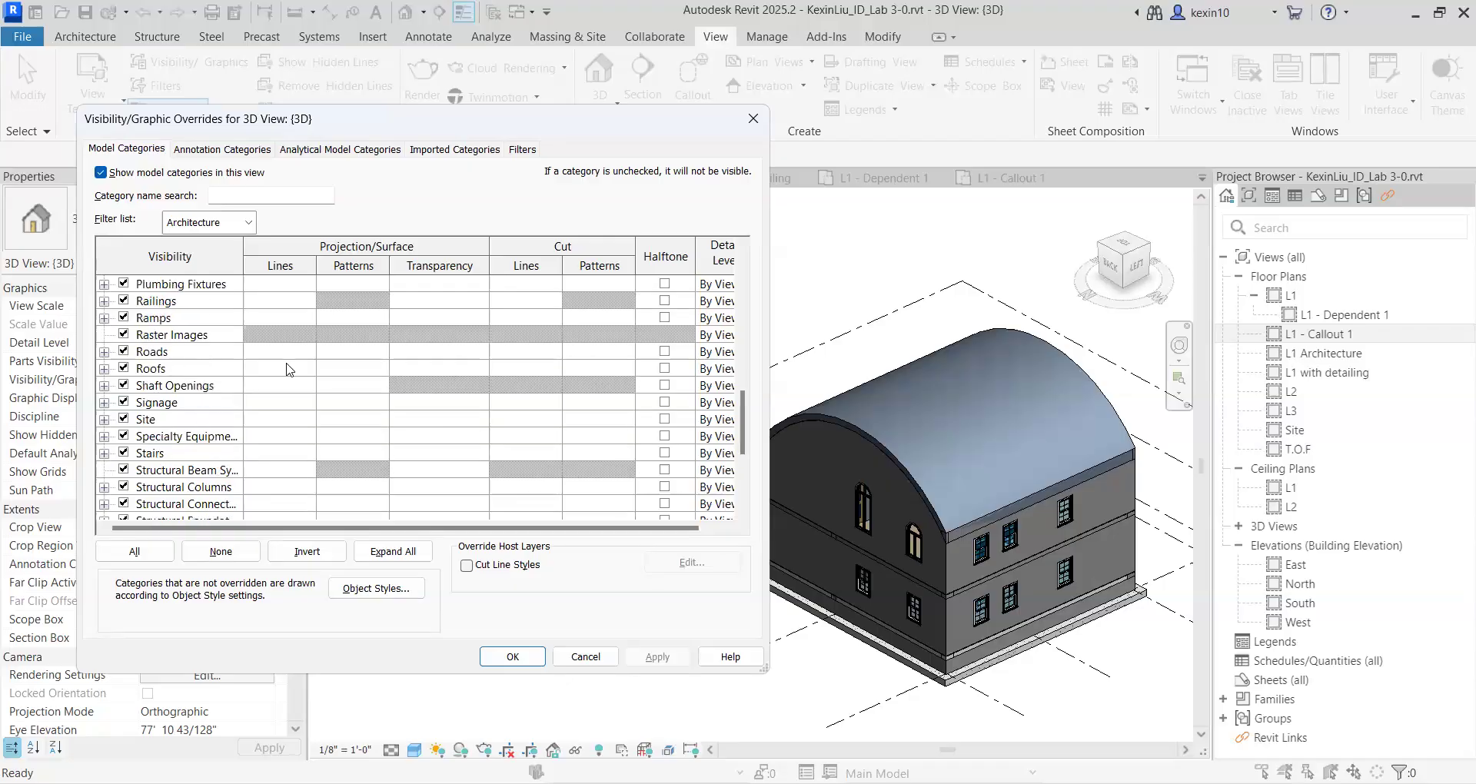
click(455, 371)
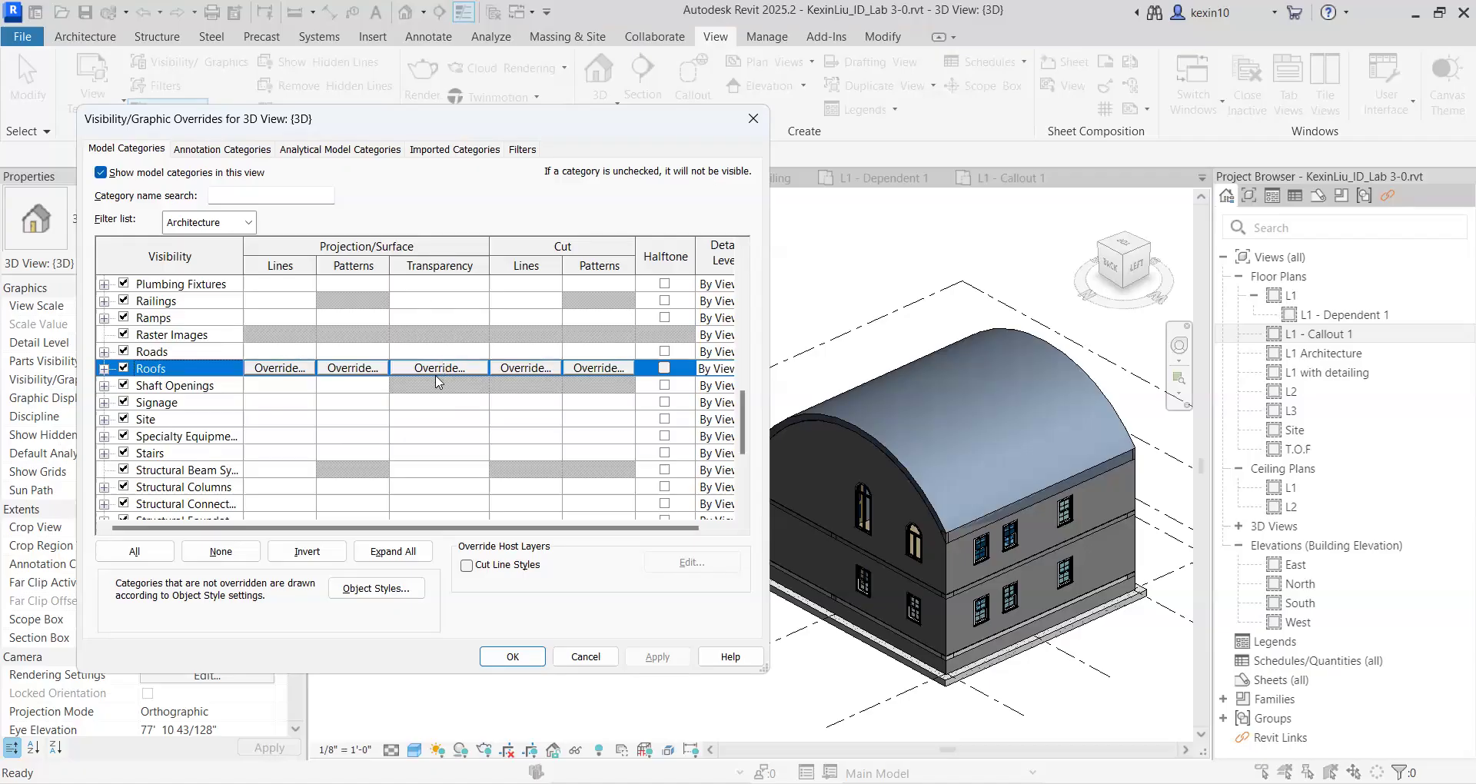
click(439, 370)
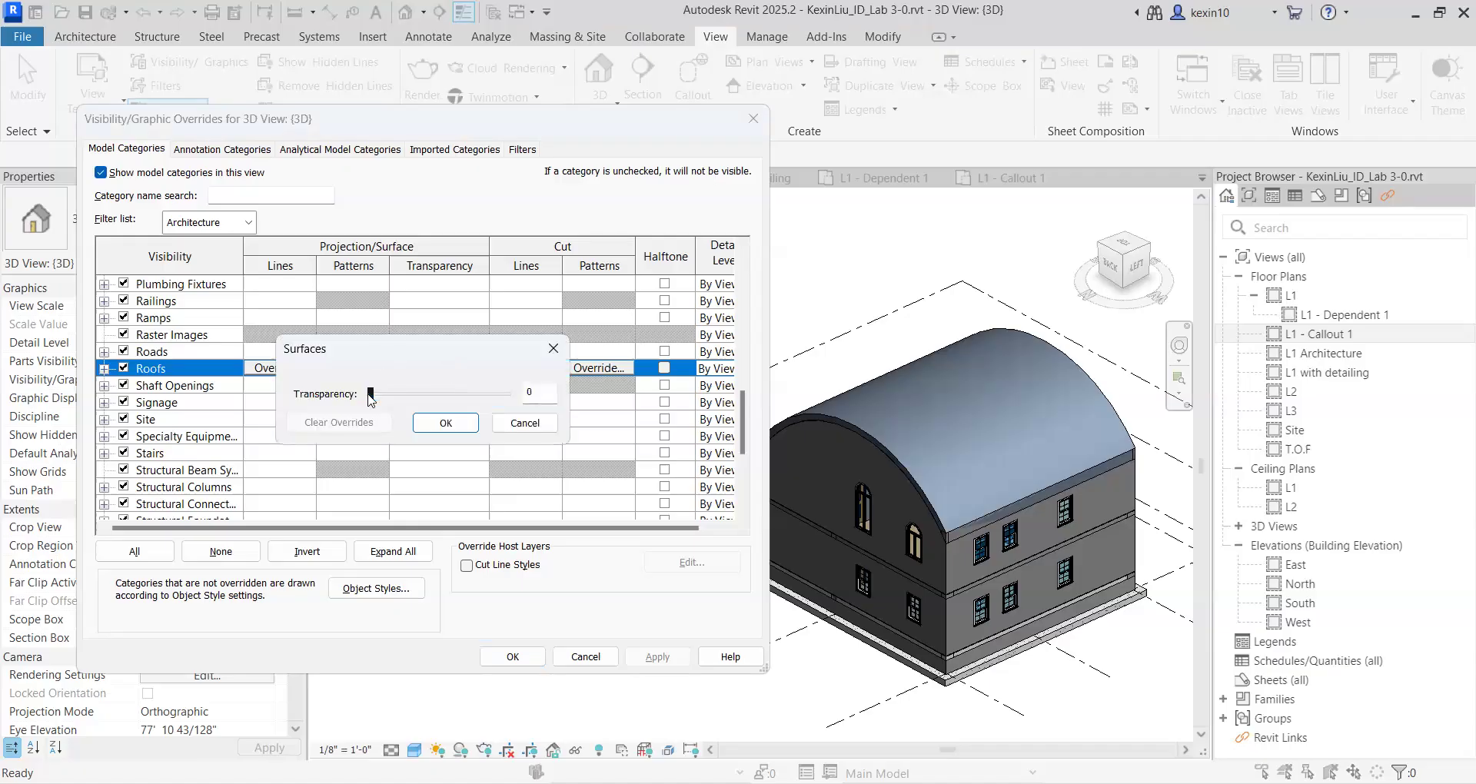
drag(371, 395, 431, 405)
click(445, 423)
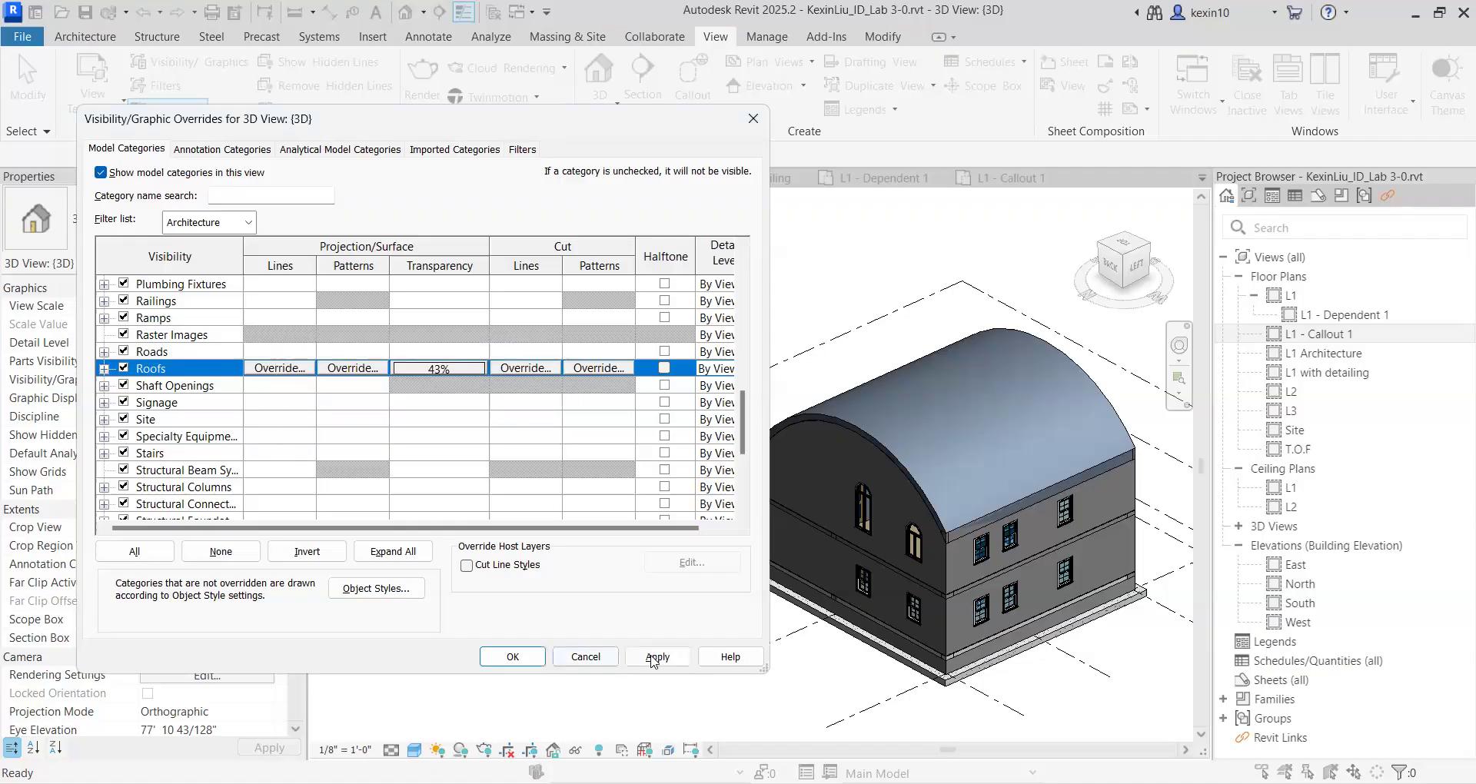
click(651, 658)
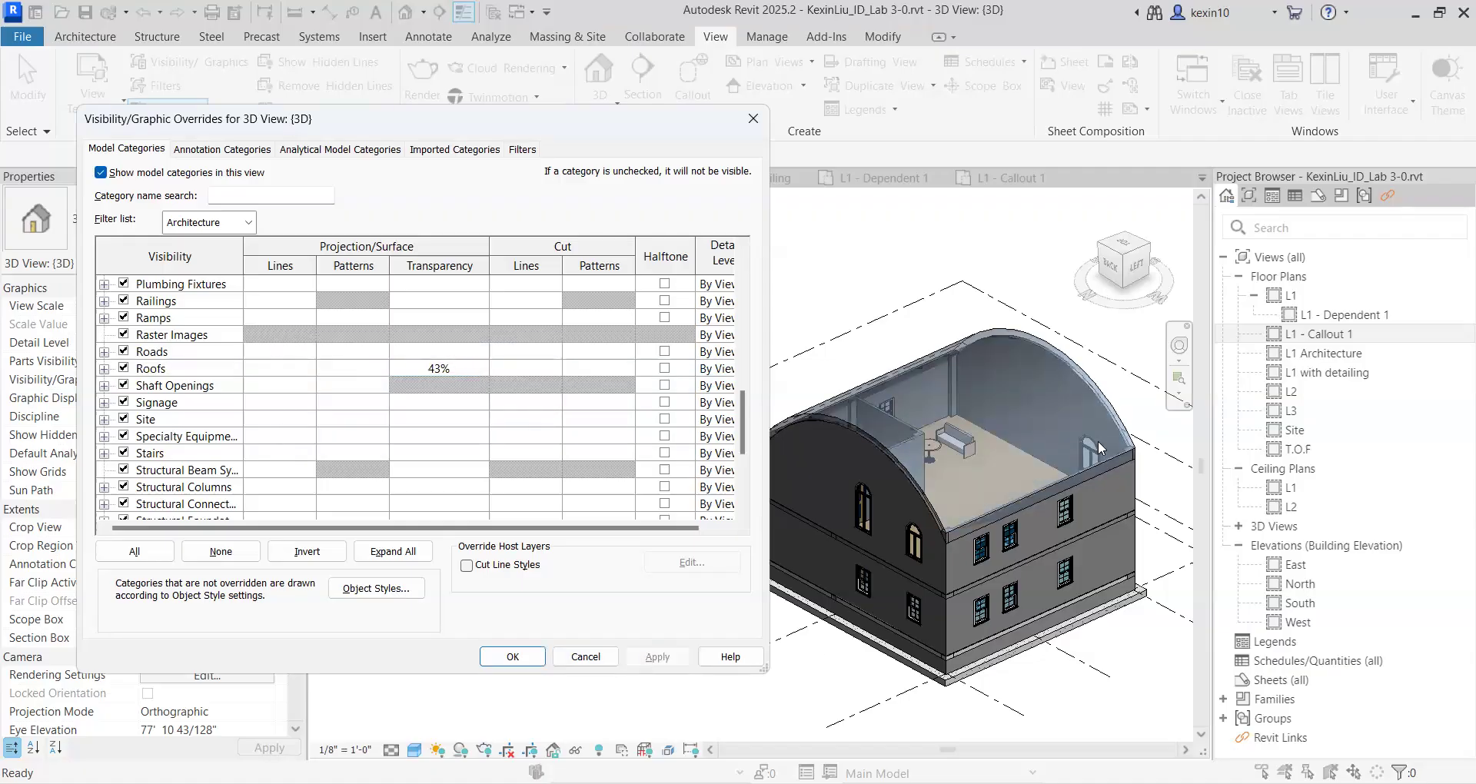
click(530, 655)
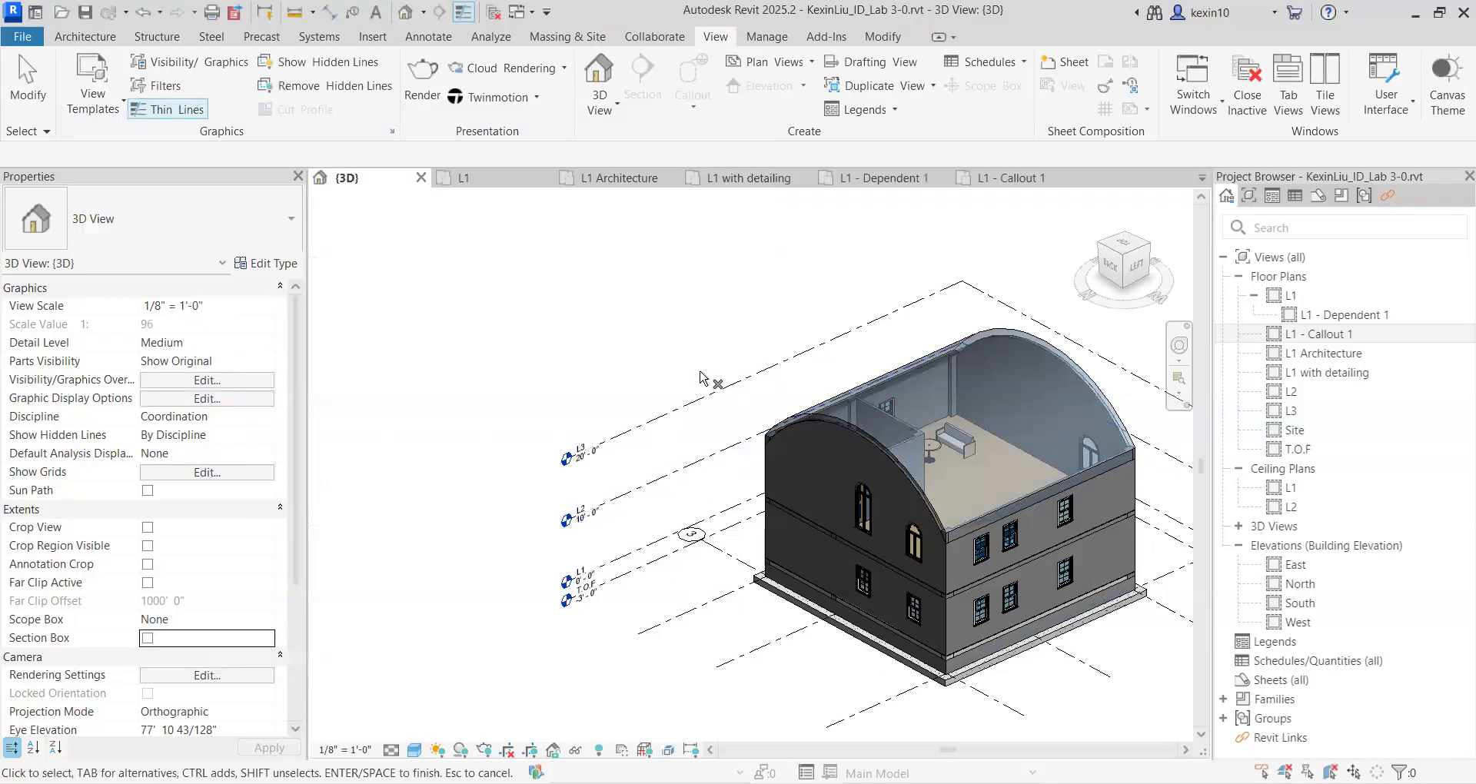
Step: Examine the upper floor through the transparent roof from the back, above and the left side
shift+middle_drag(585, 539, 679, 538)
scroll(680, 539, up, 2)
shift+middle_drag(608, 632, 931, 629)
scroll(931, 629, down, 4)
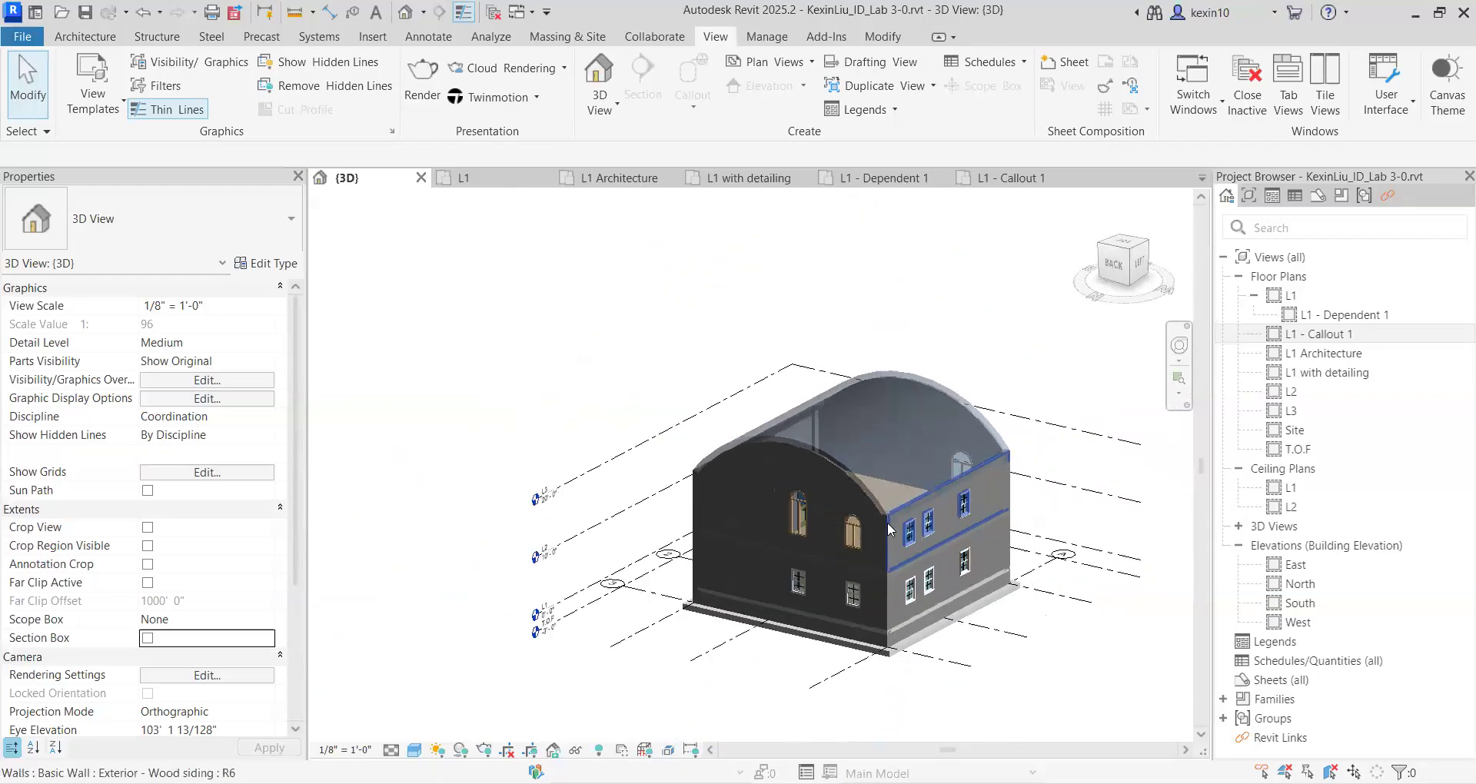
shift+middle_drag(732, 622, 719, 628)
scroll(715, 628, up, 1)
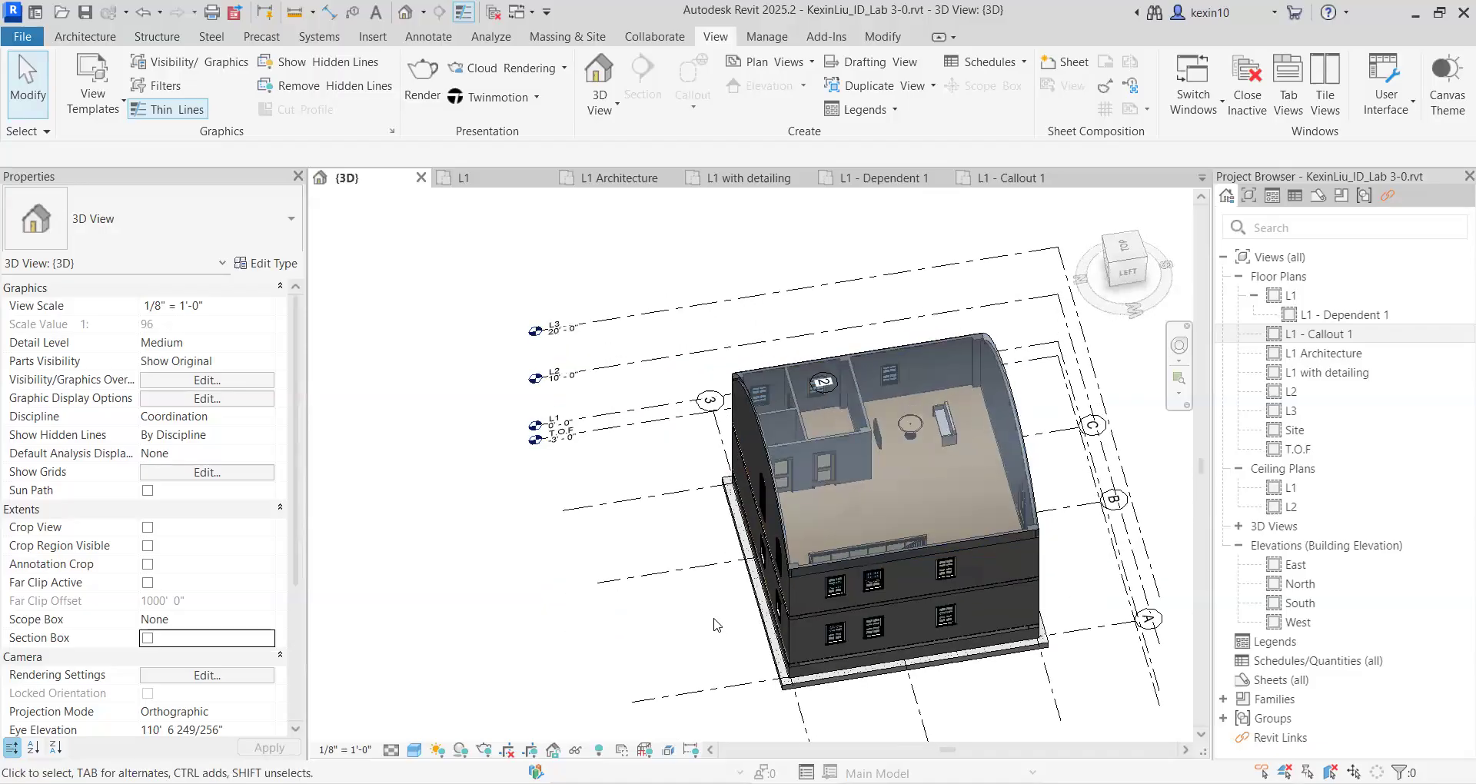
scroll(715, 629, down, 3)
shift+middle_drag(830, 481, 792, 527)
middle_drag(697, 552, 687, 514)
scroll(765, 515, up, 1)
scroll(767, 511, up, 1)
scroll(767, 511, down, 2)
middle_drag(570, 564, 669, 539)
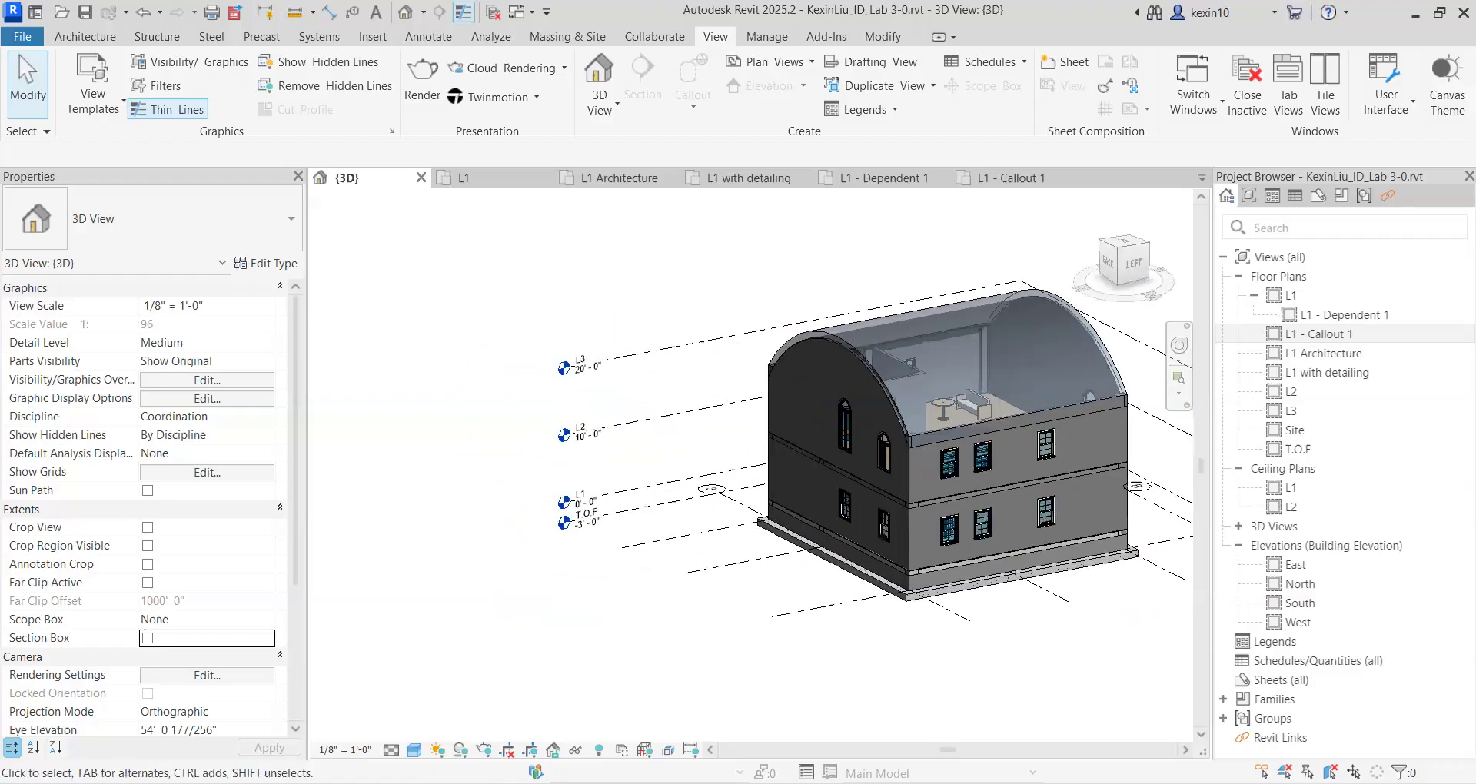
Step: Switch to PowerPoint, view slide 16 on controlling visibility and graphics, and return to Revit
key(alt+Tab)
click(121, 700)
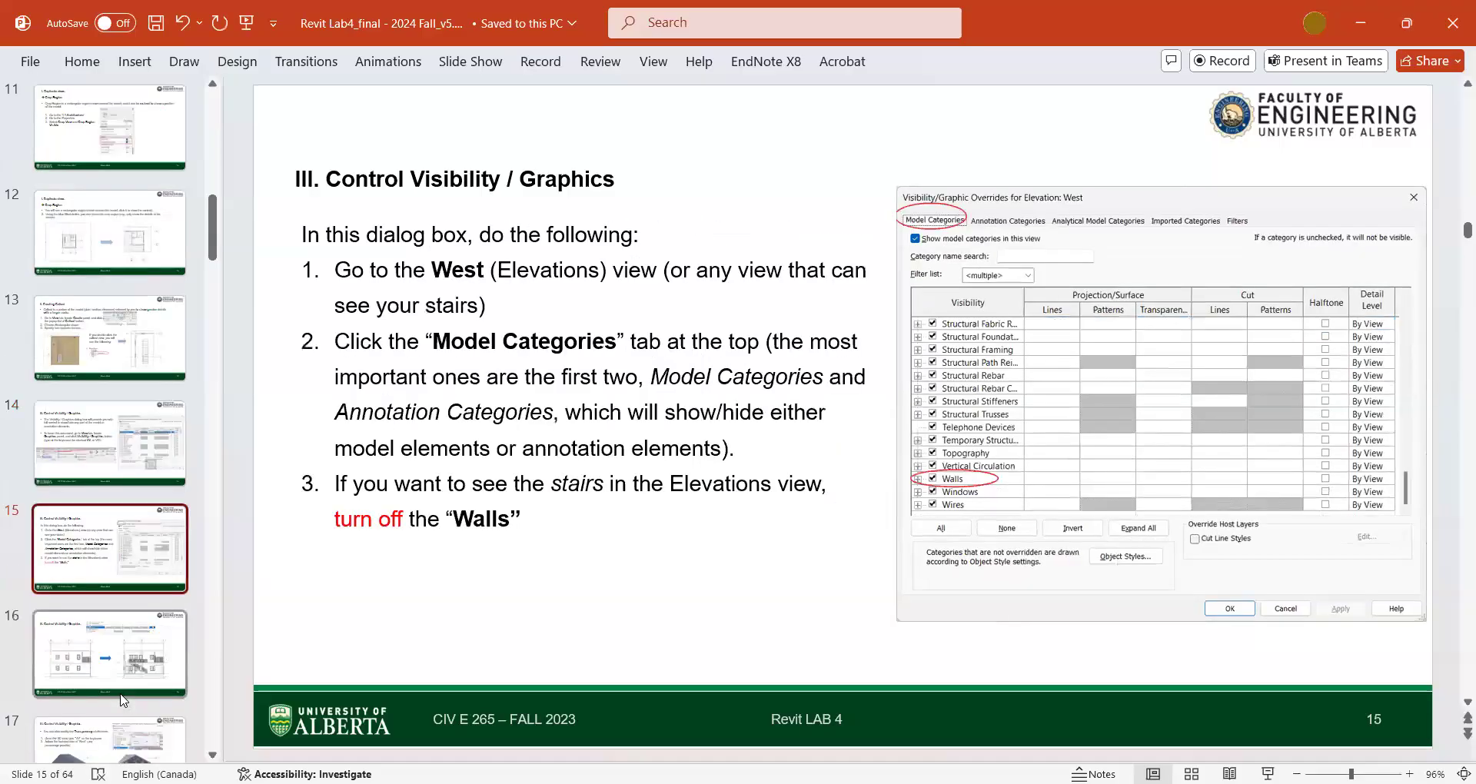
click(120, 700)
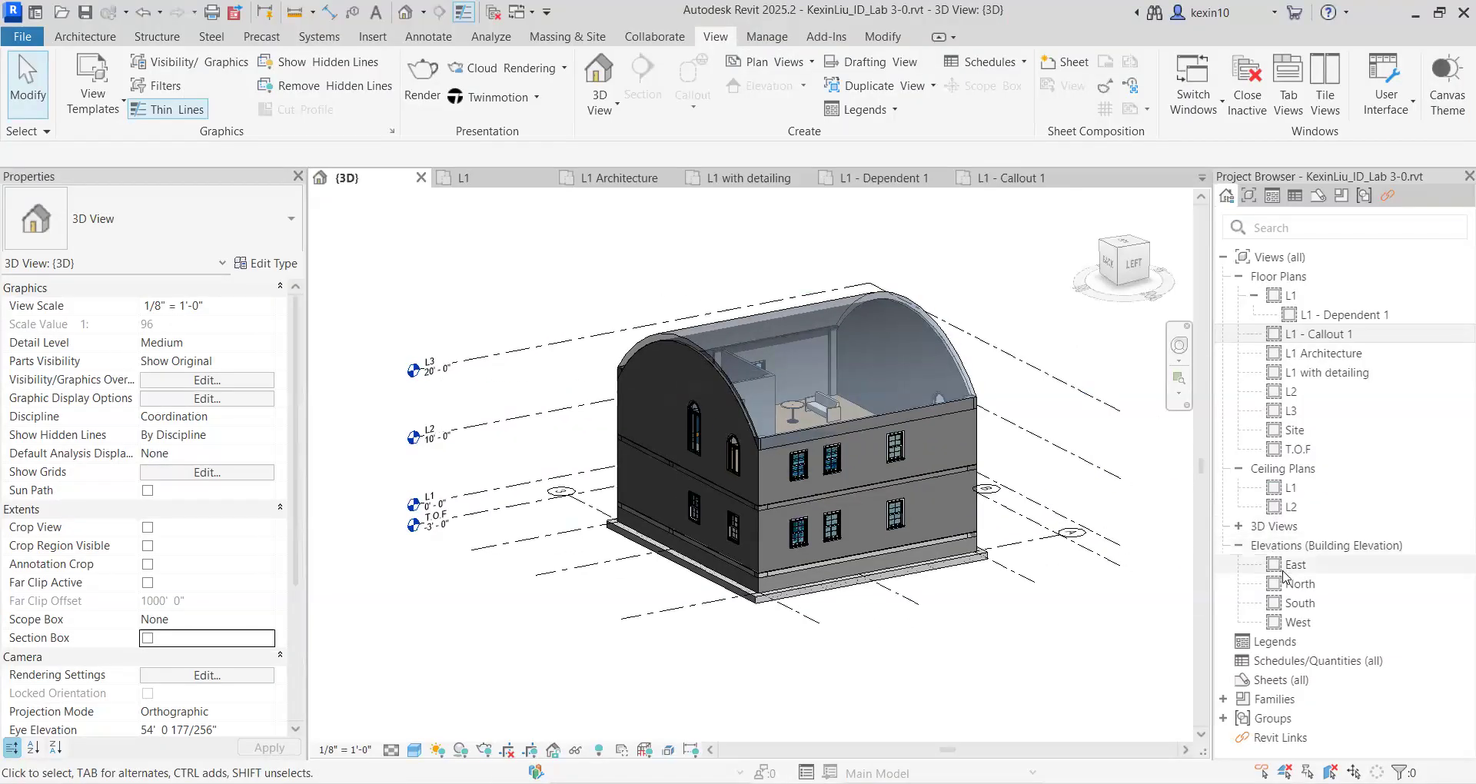
Step: Open the East elevation and view its Visibility/Graphic Overrides without changing them
double_click(1292, 566)
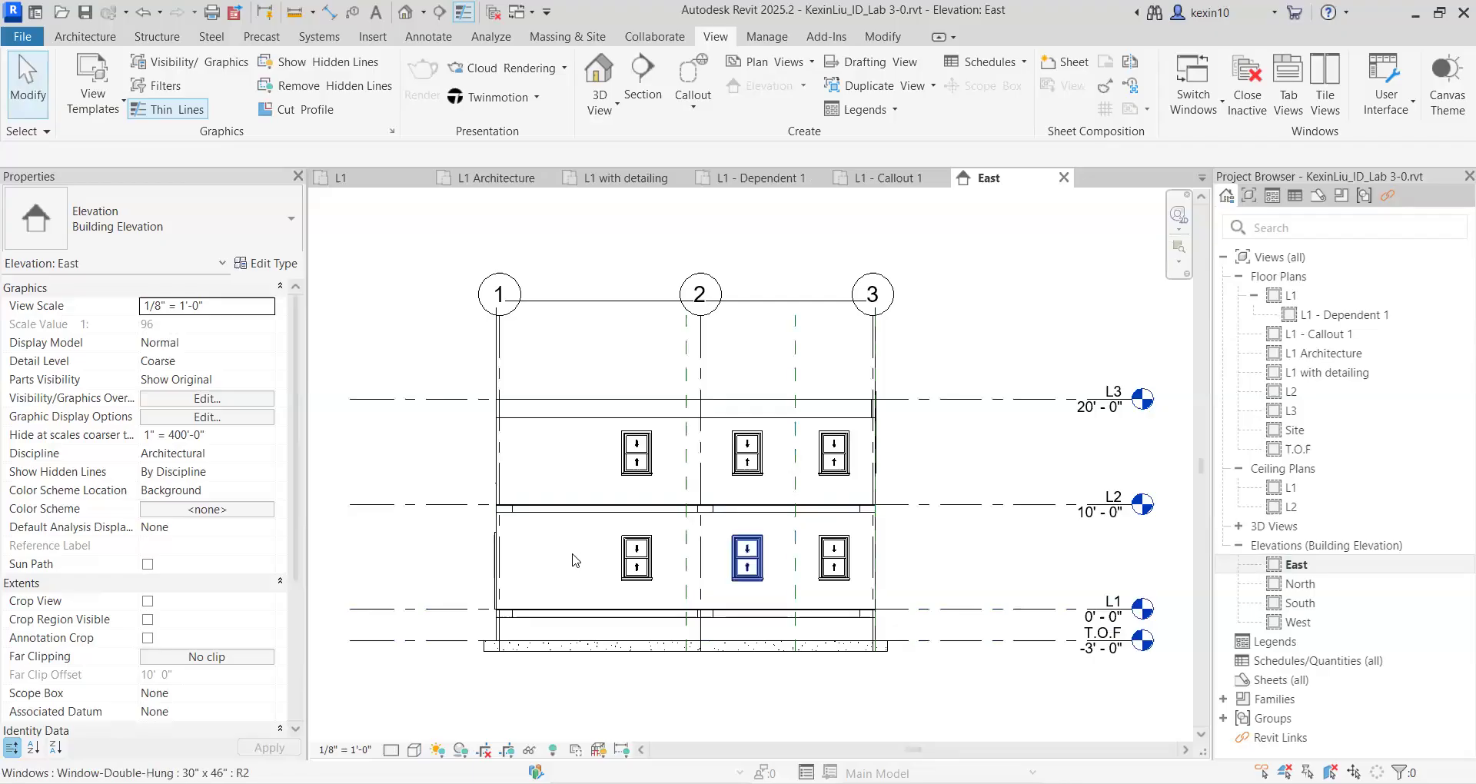
scroll(469, 569, up, 3)
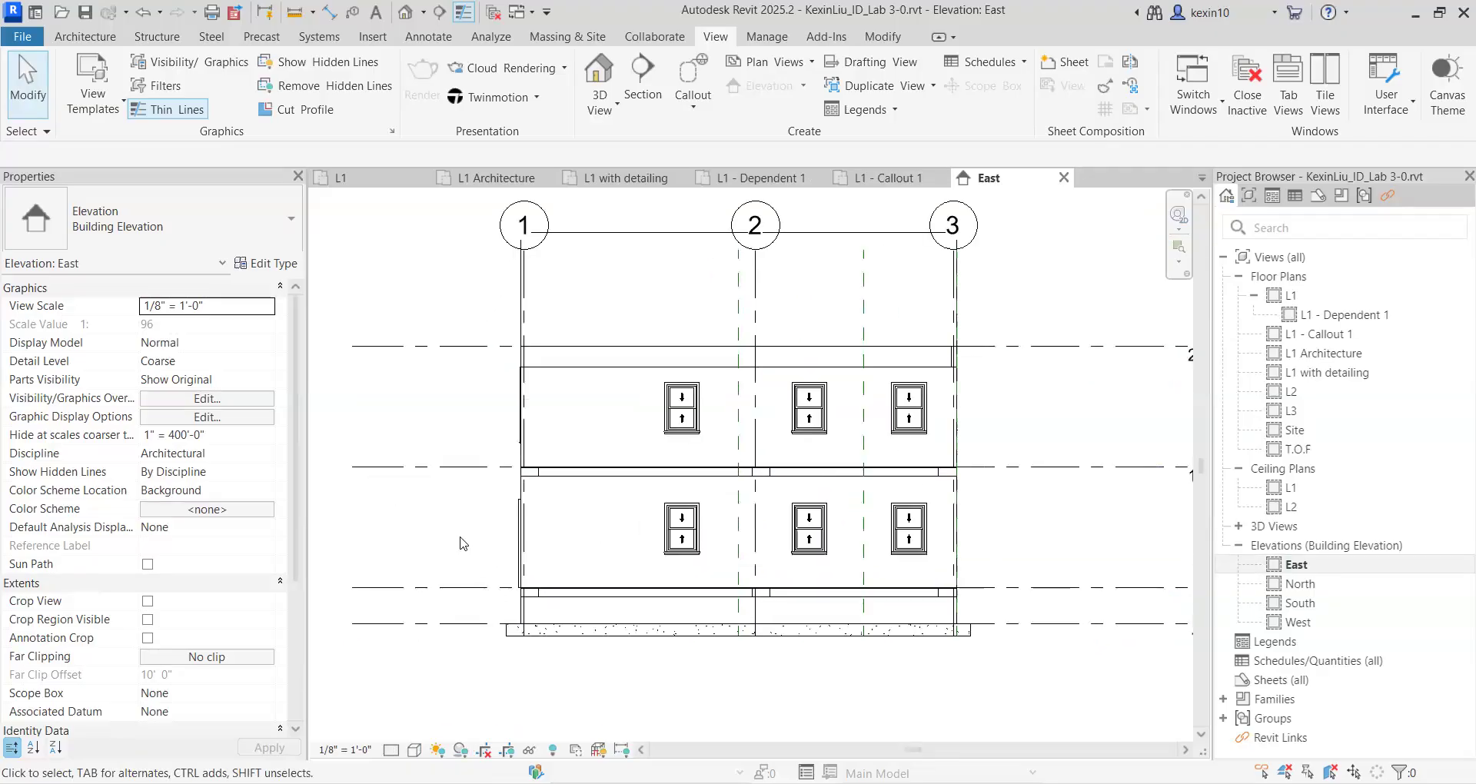
key(v)
key(v)
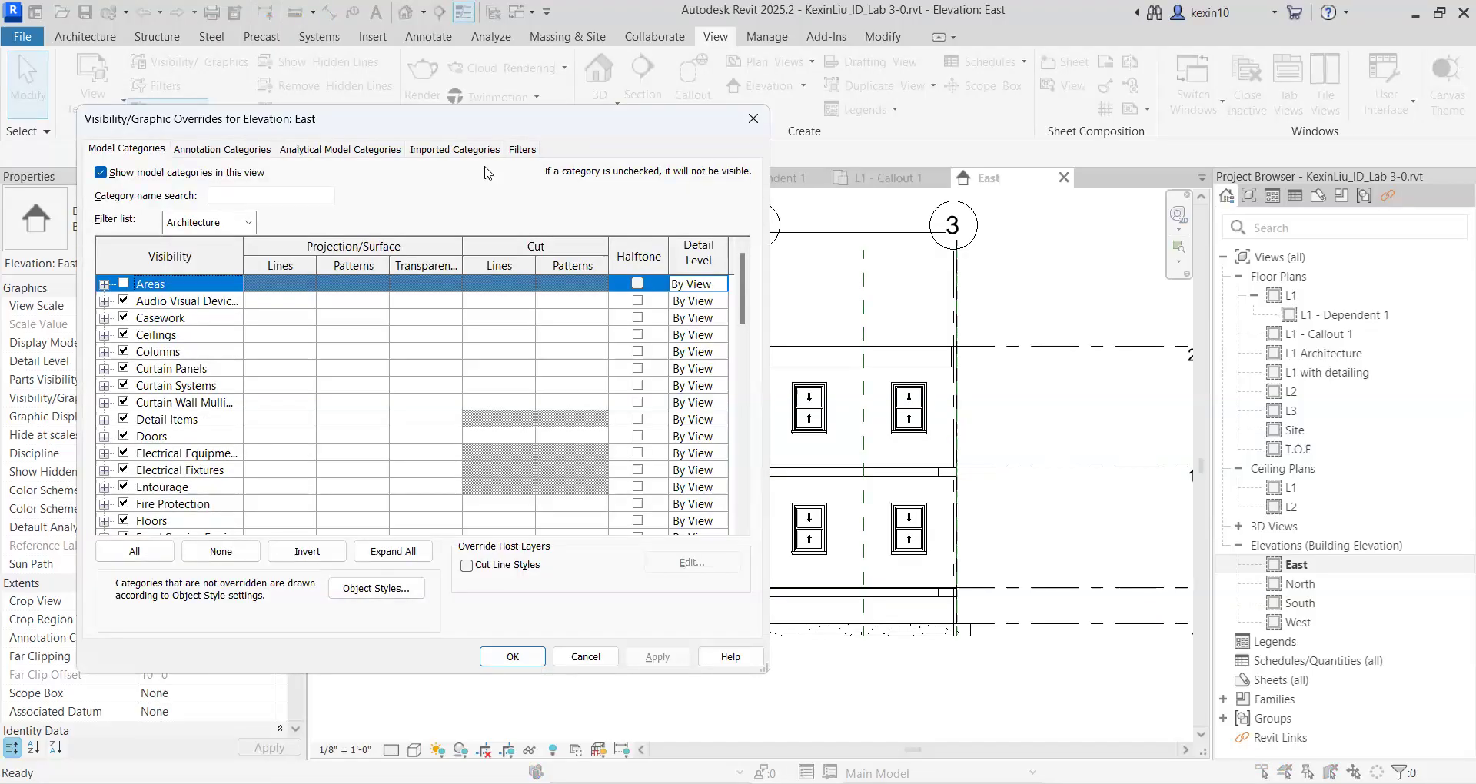
click(753, 118)
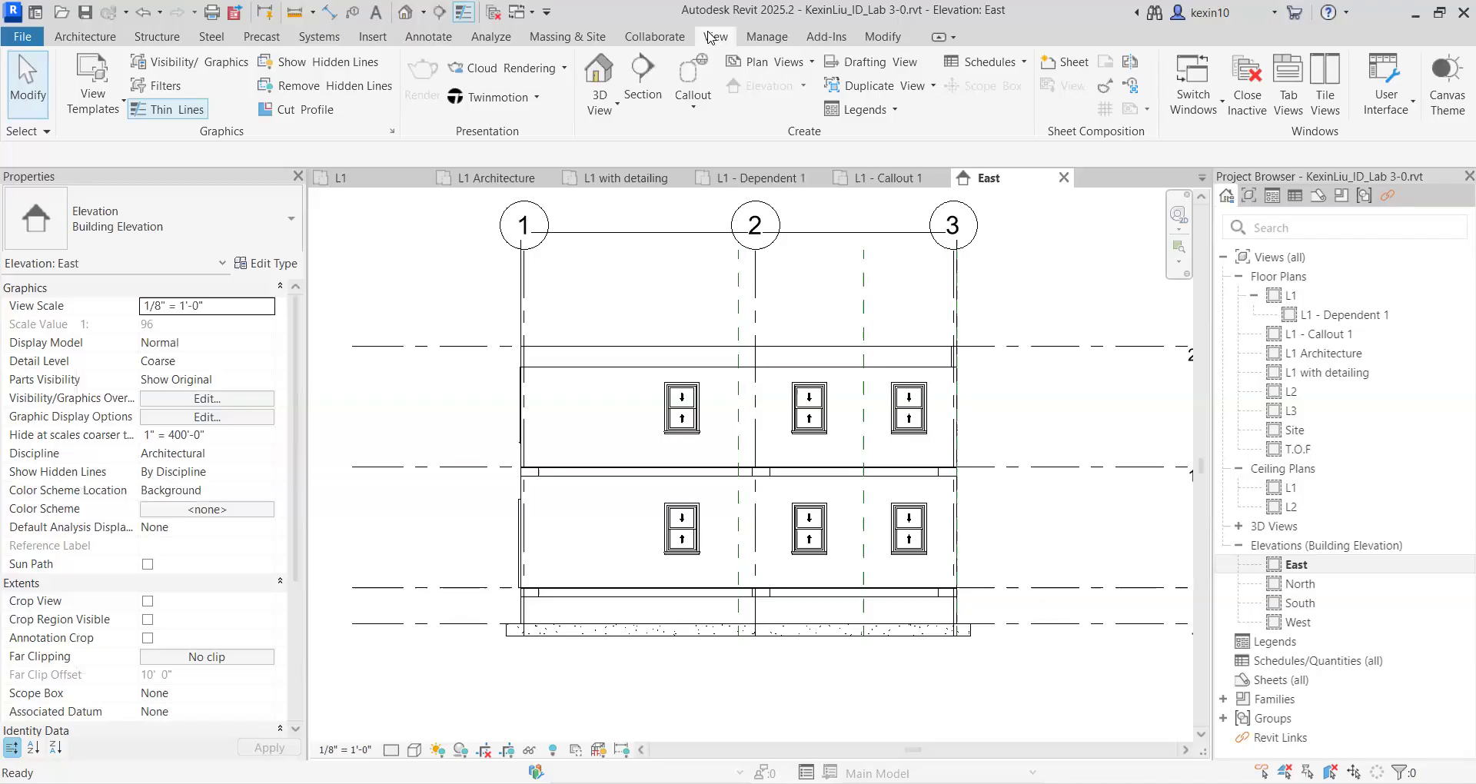
Step: Turn off the Walls model category in the East elevation's Visibility/Graphic Overrides and accept the overrides
click(163, 63)
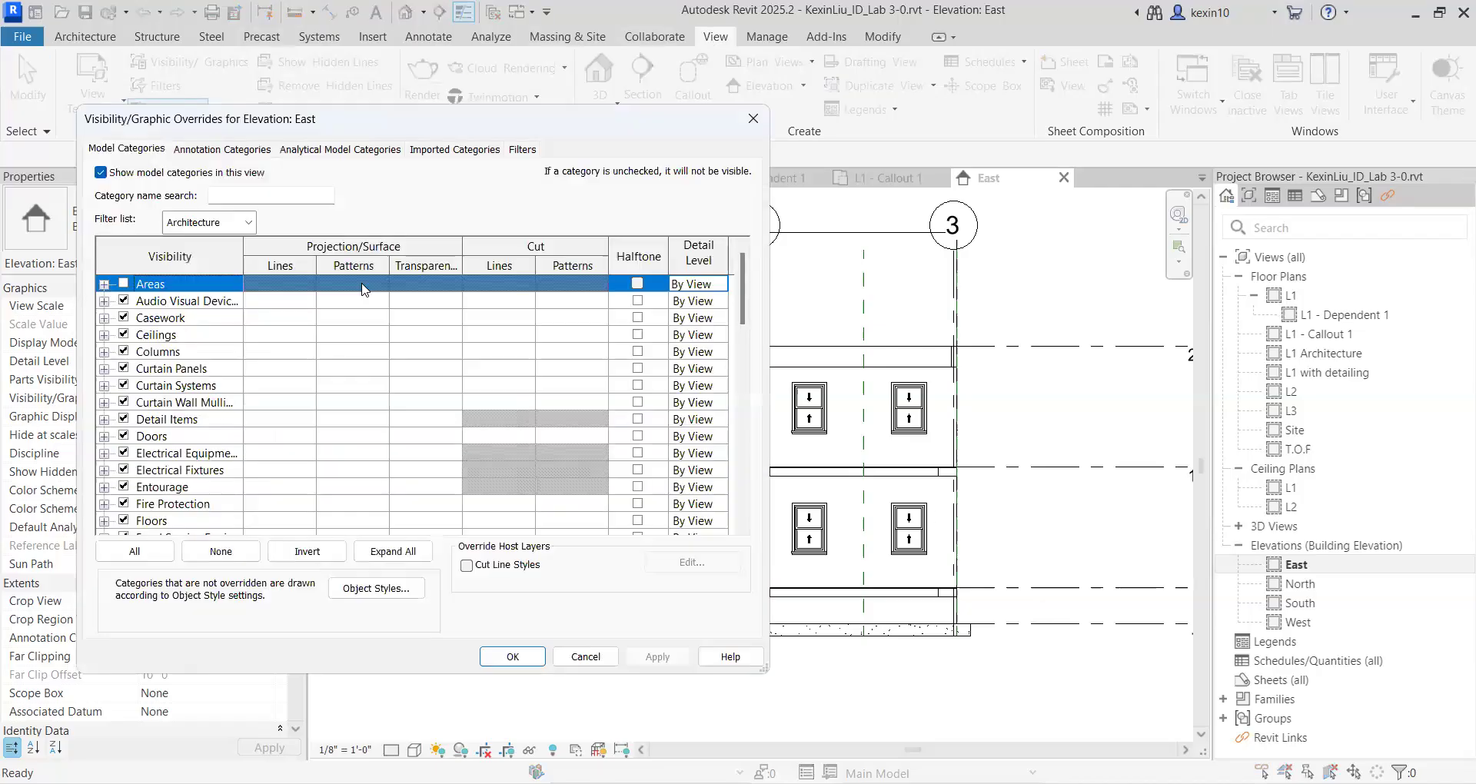
click(322, 424)
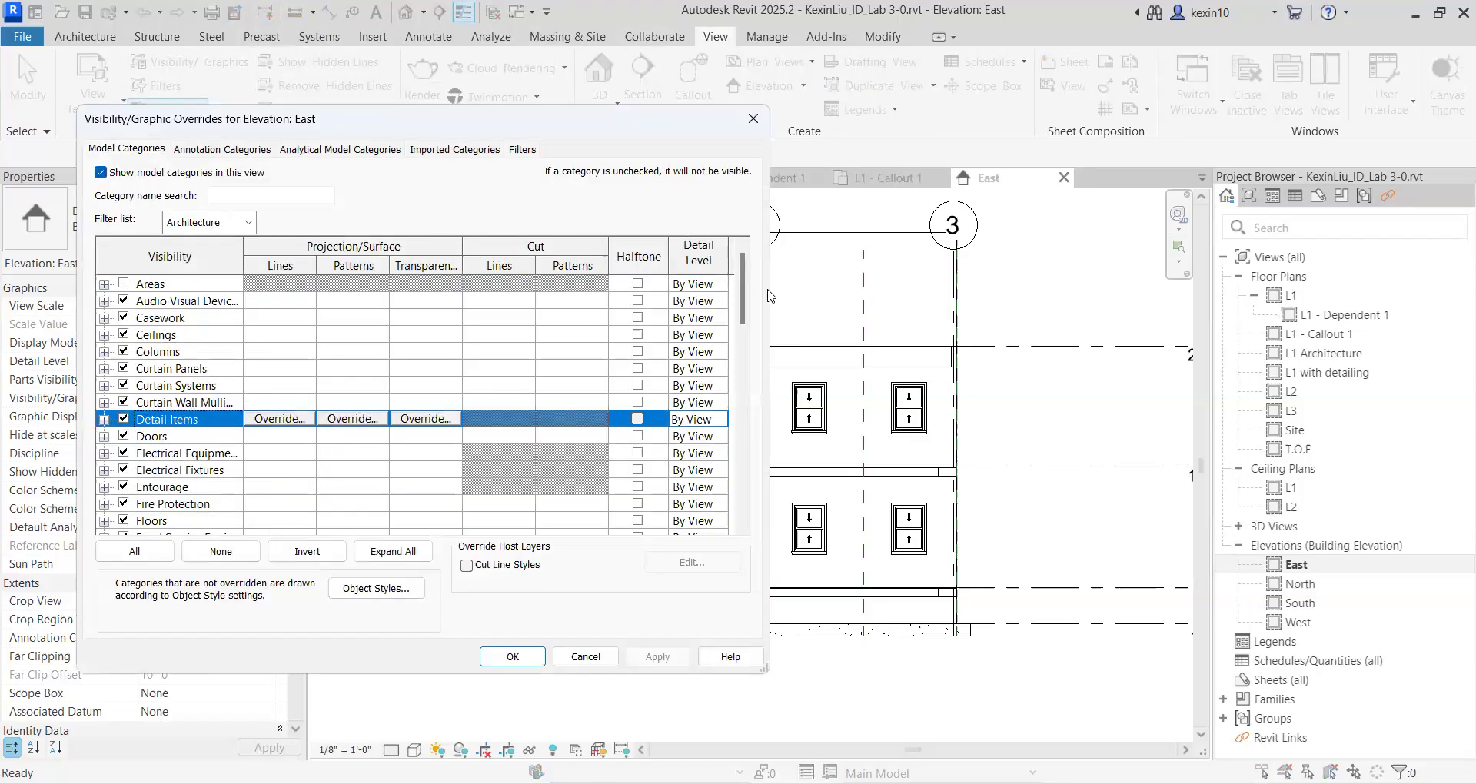
click(298, 452)
click(337, 351)
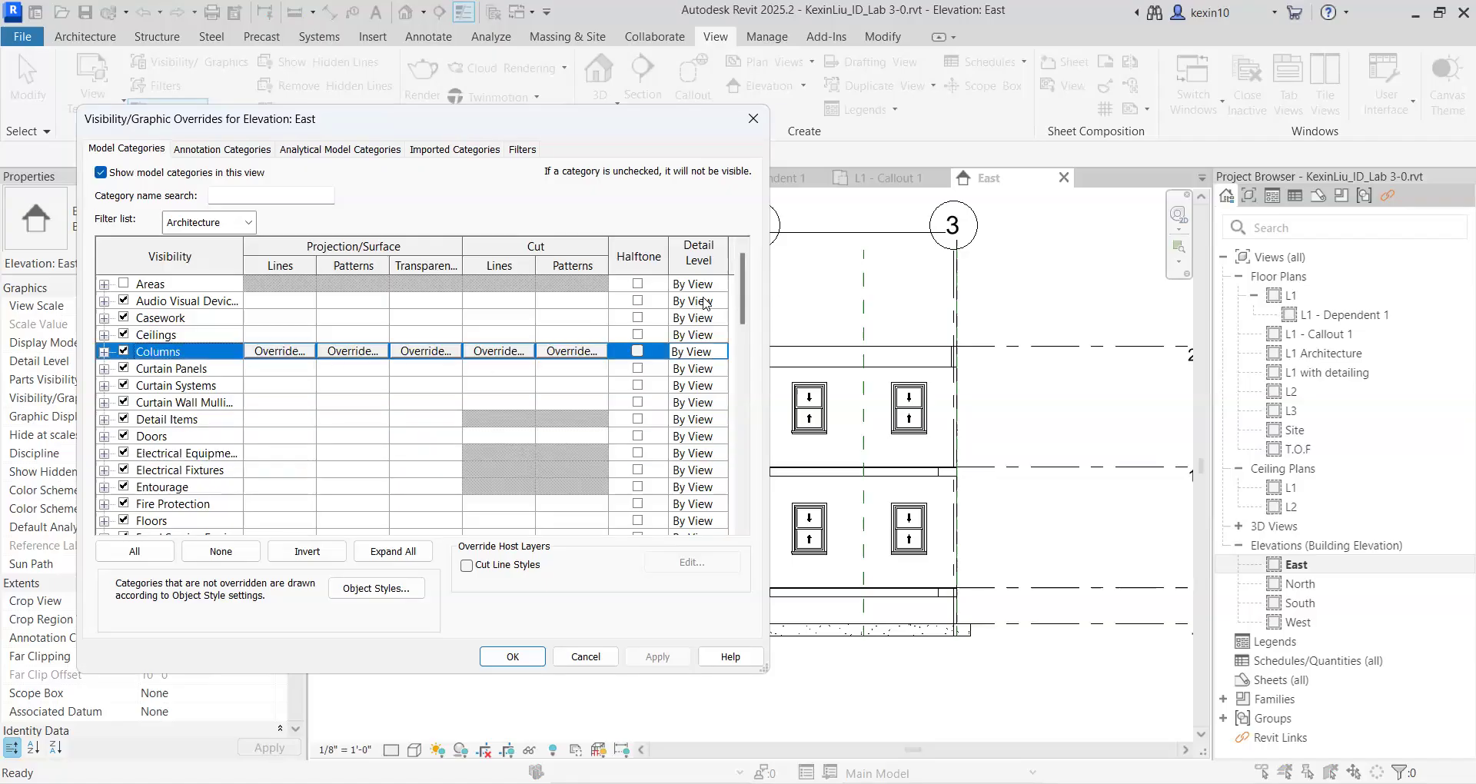
drag(744, 300, 727, 420)
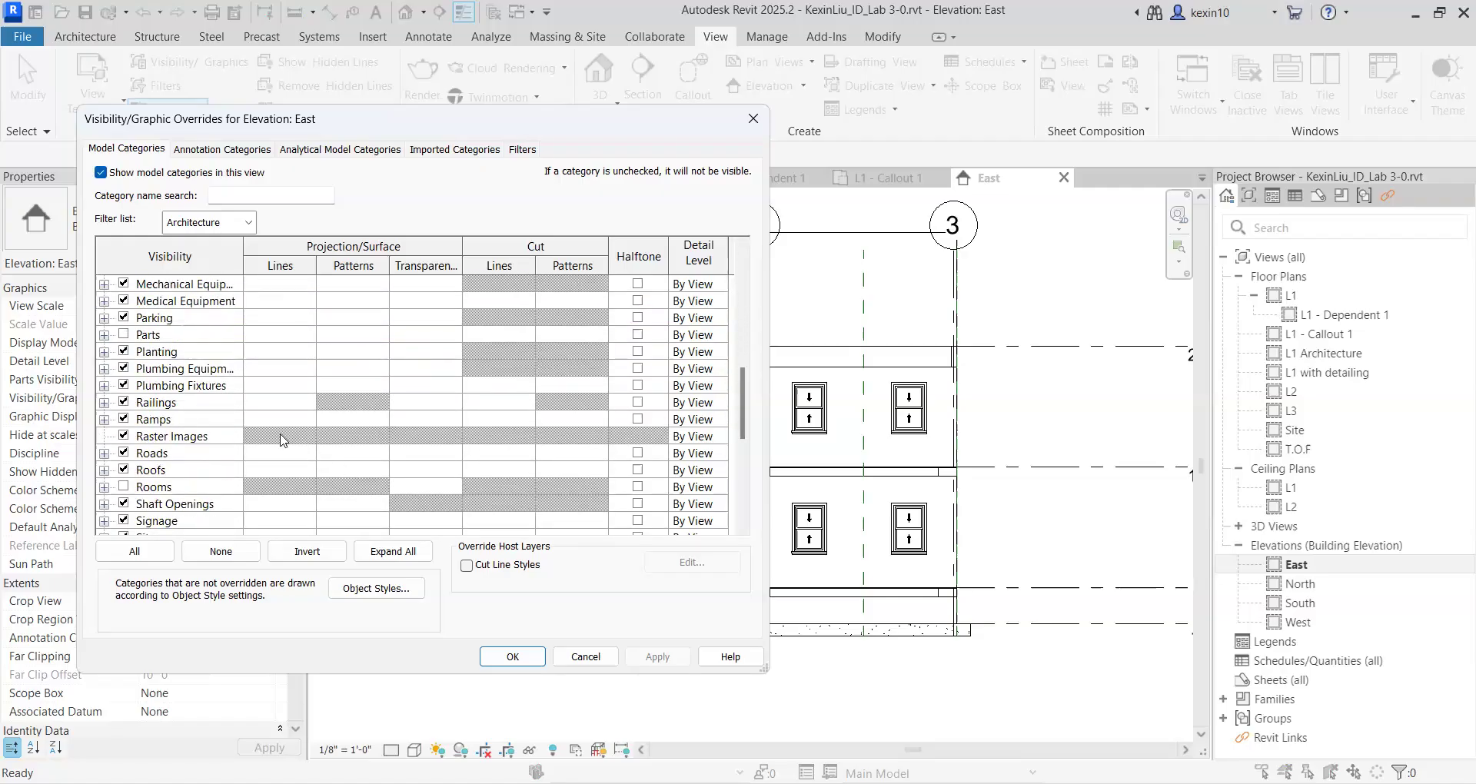
click(492, 470)
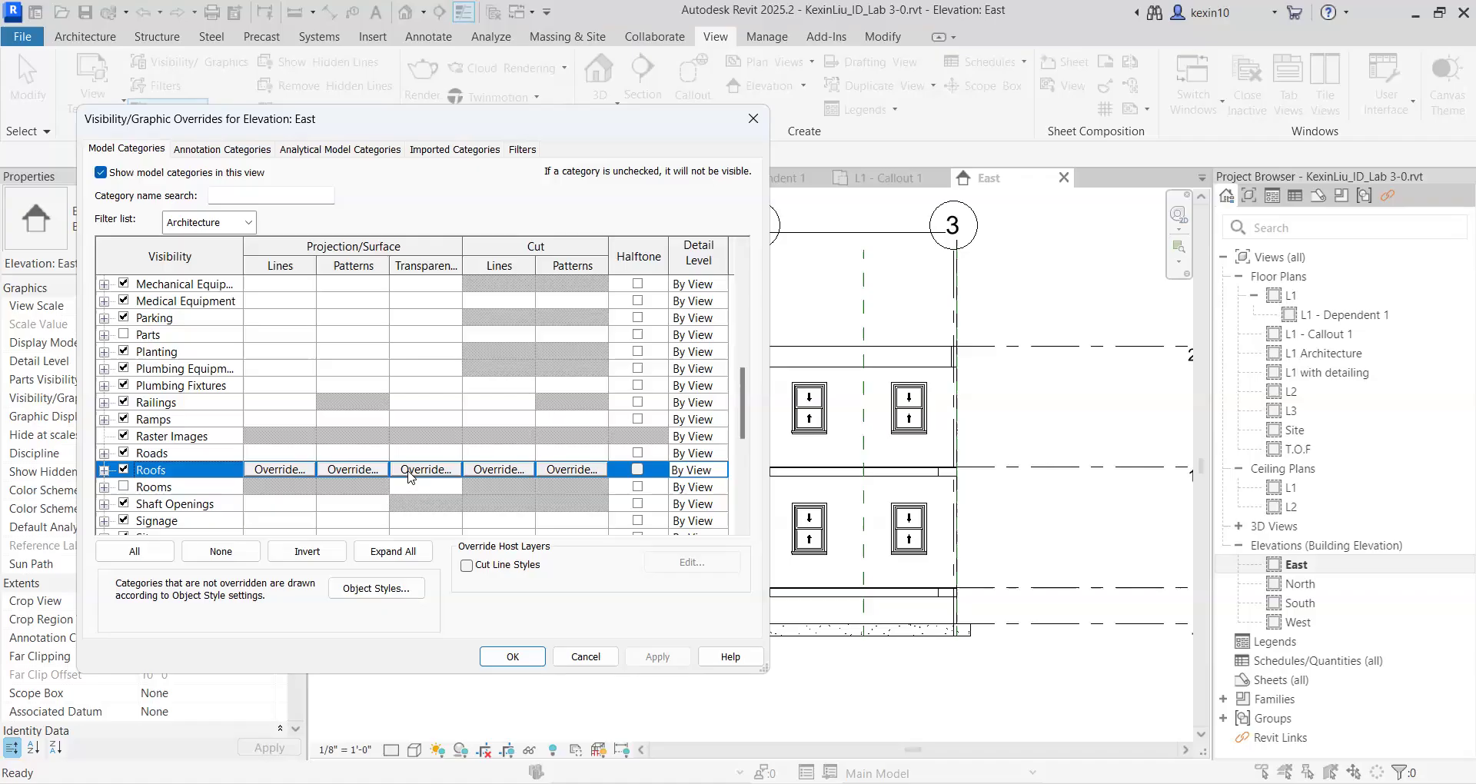
scroll(727, 478, down, 6)
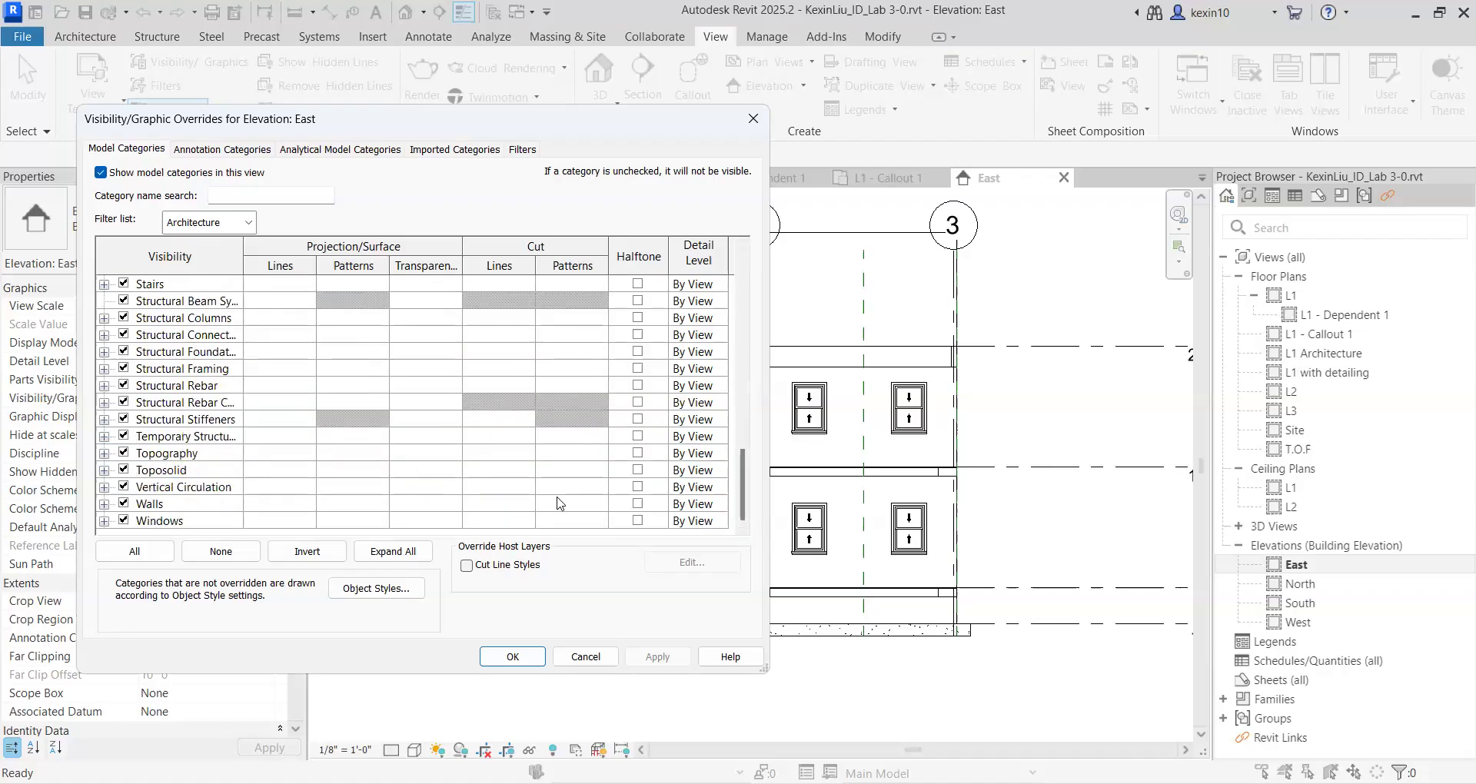
click(123, 504)
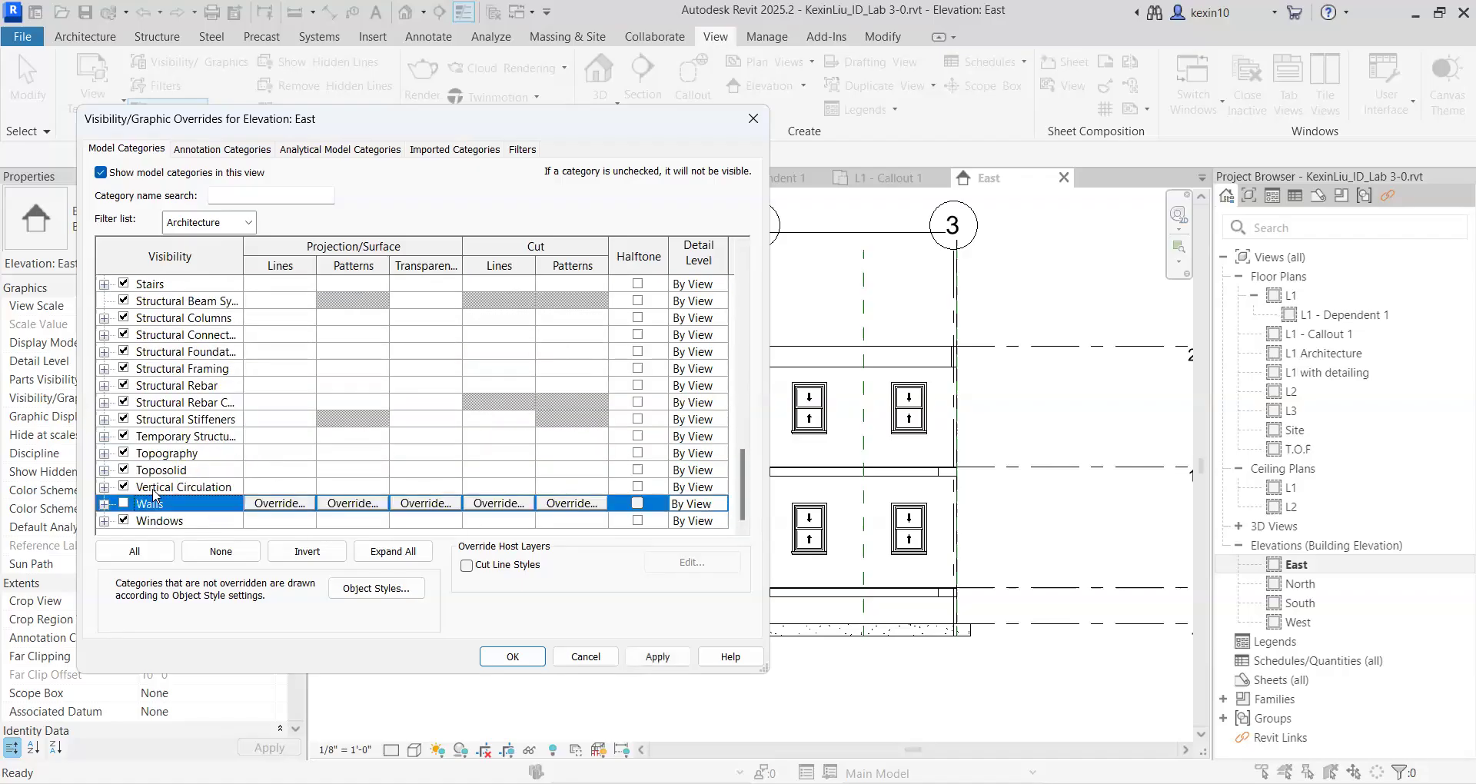
click(658, 657)
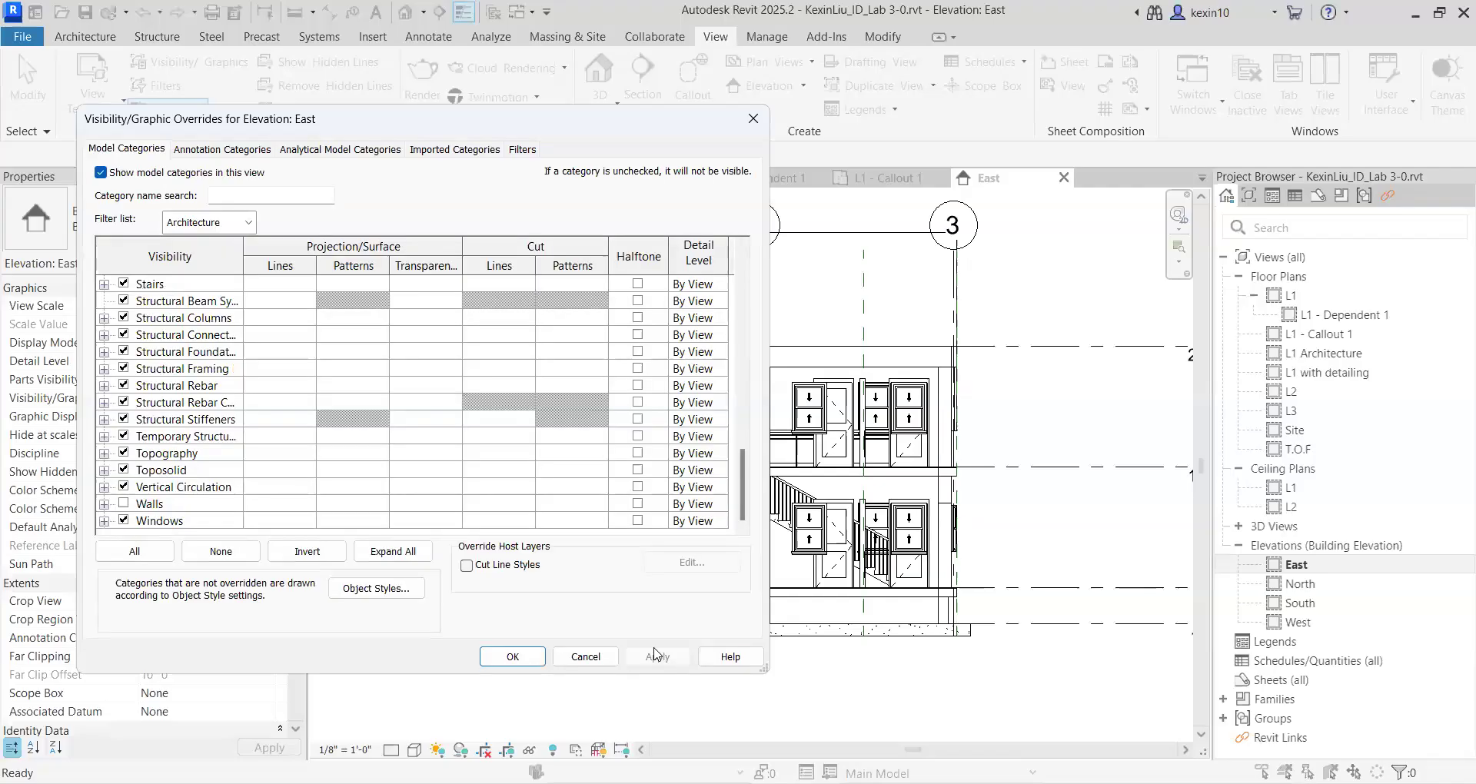
click(513, 657)
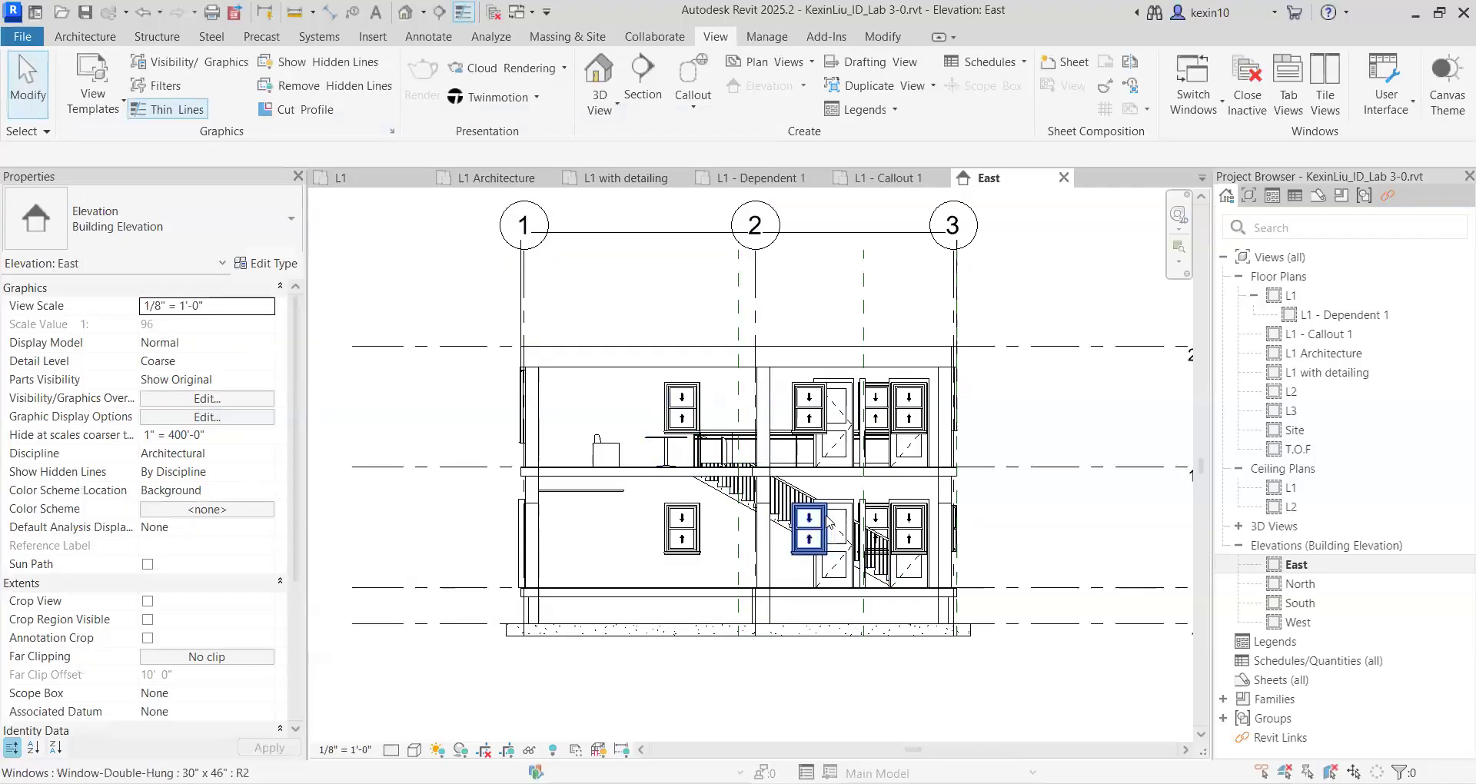
Step: Examine the interior exposed in the East elevation, look at the 3D view, and return to the East elevation
middle_drag(830, 517, 907, 481)
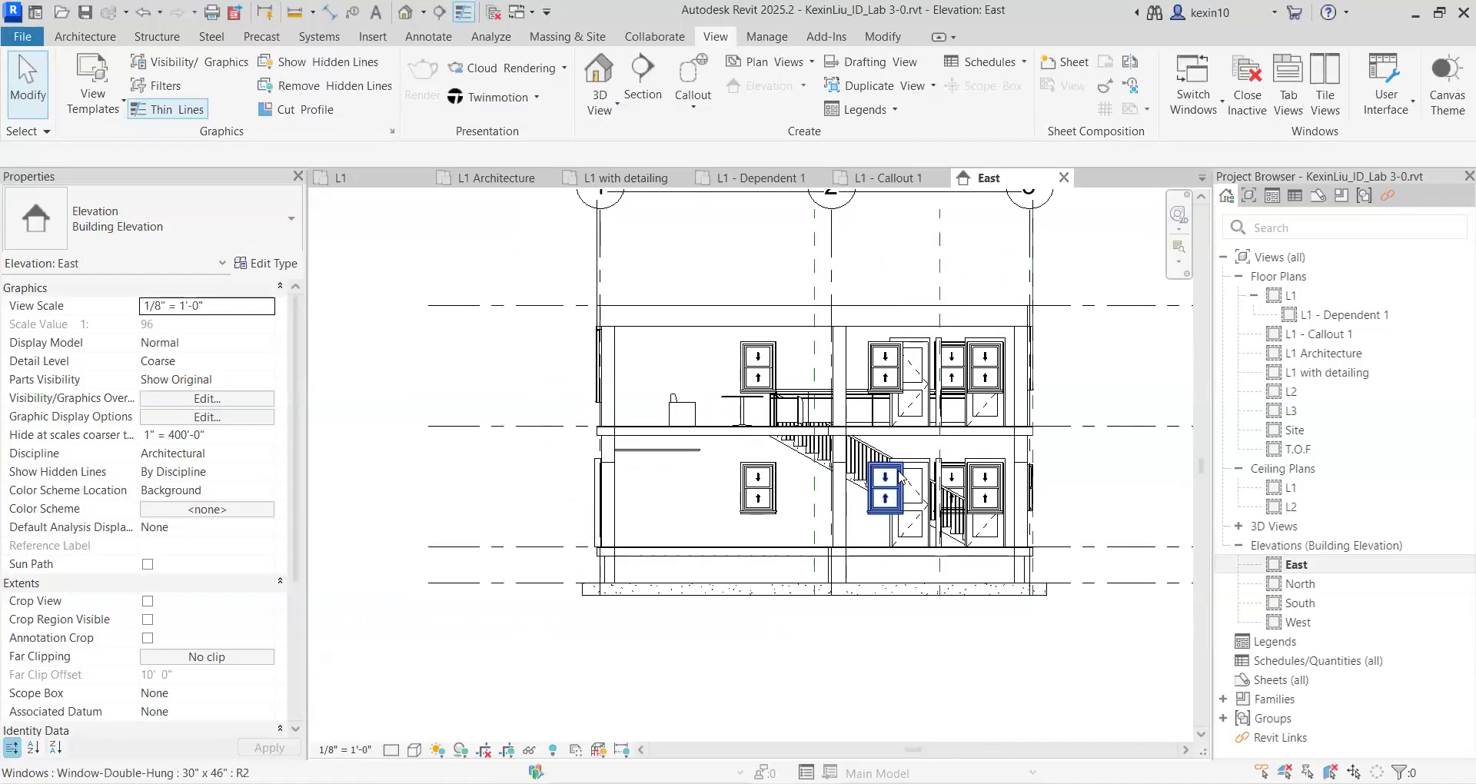
scroll(889, 477, up, 3)
scroll(812, 458, down, 3)
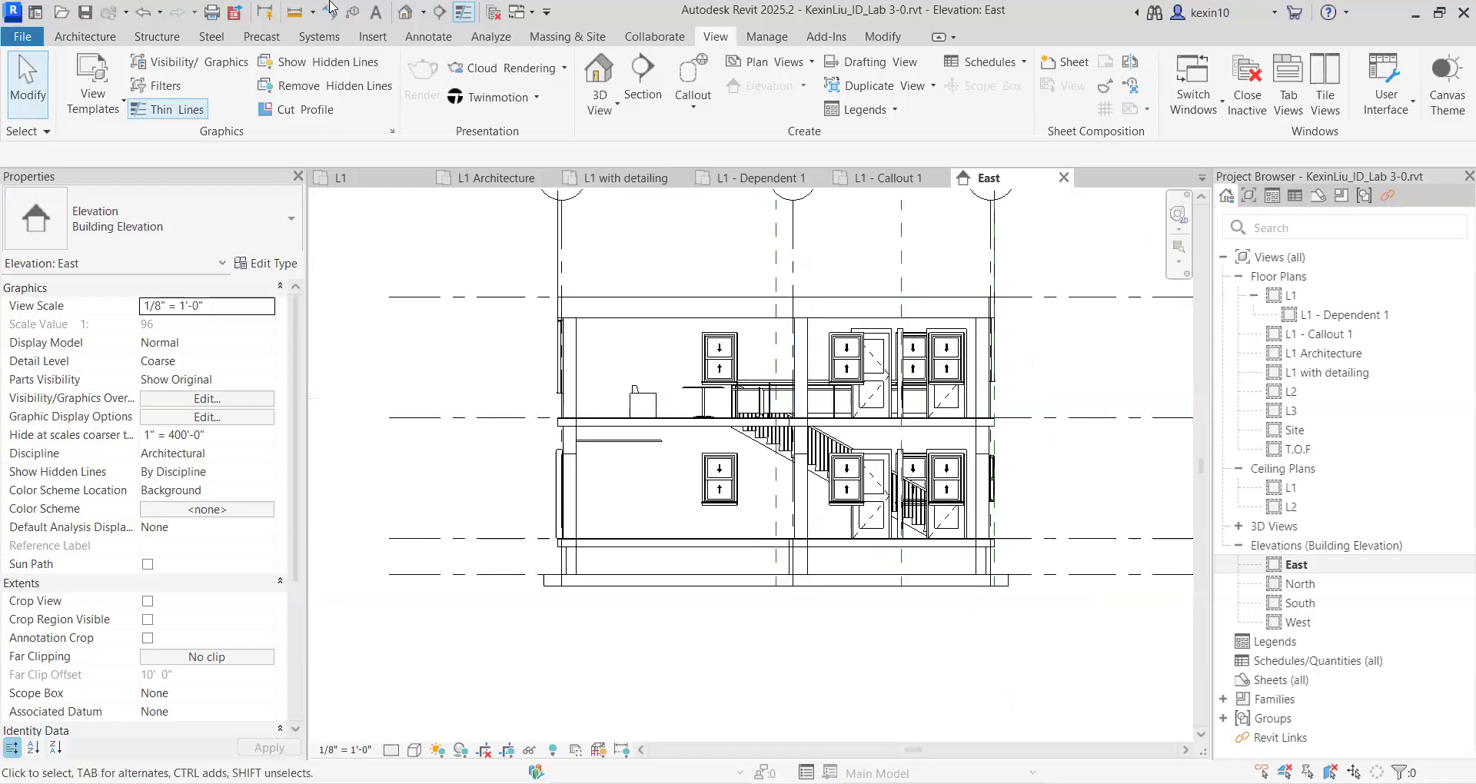
click(401, 13)
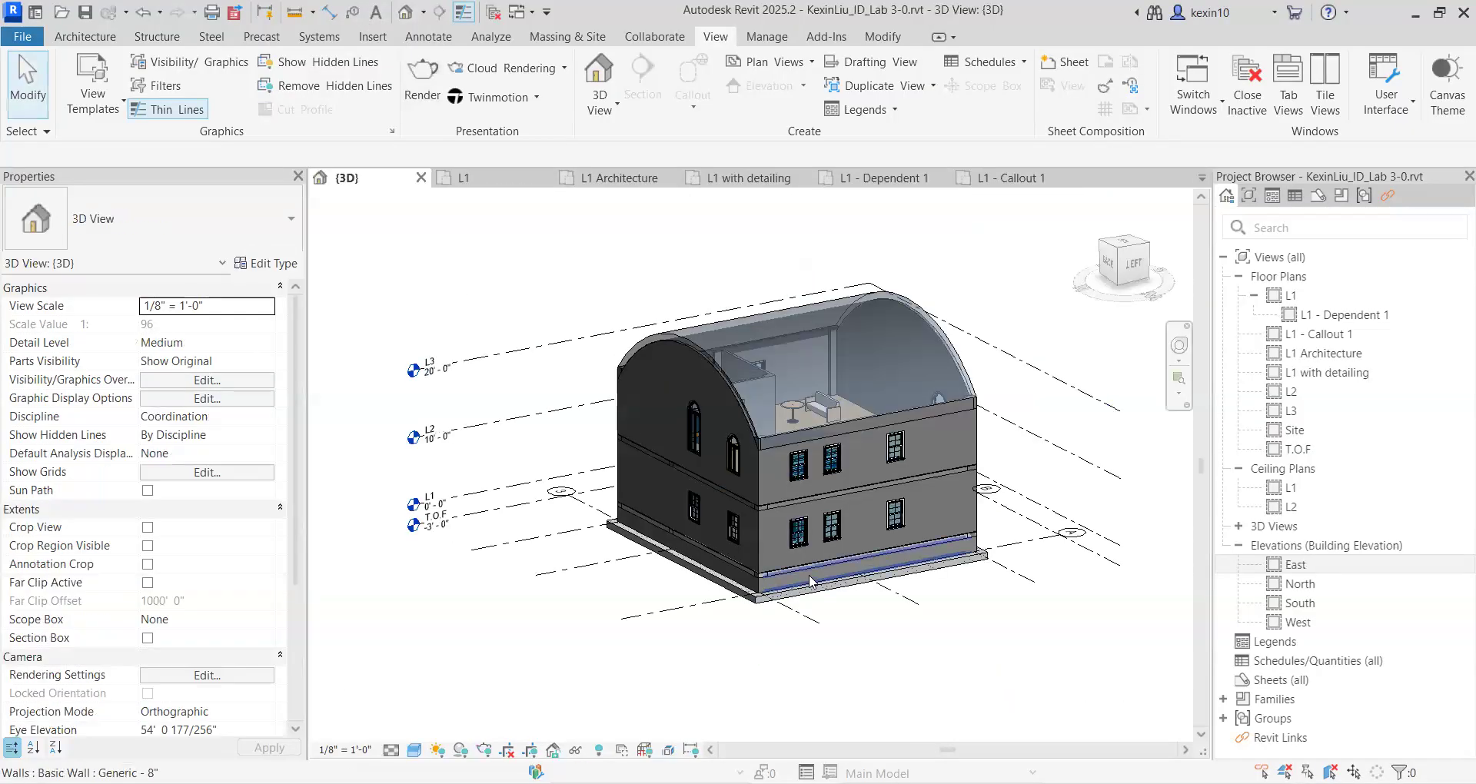
double_click(1295, 565)
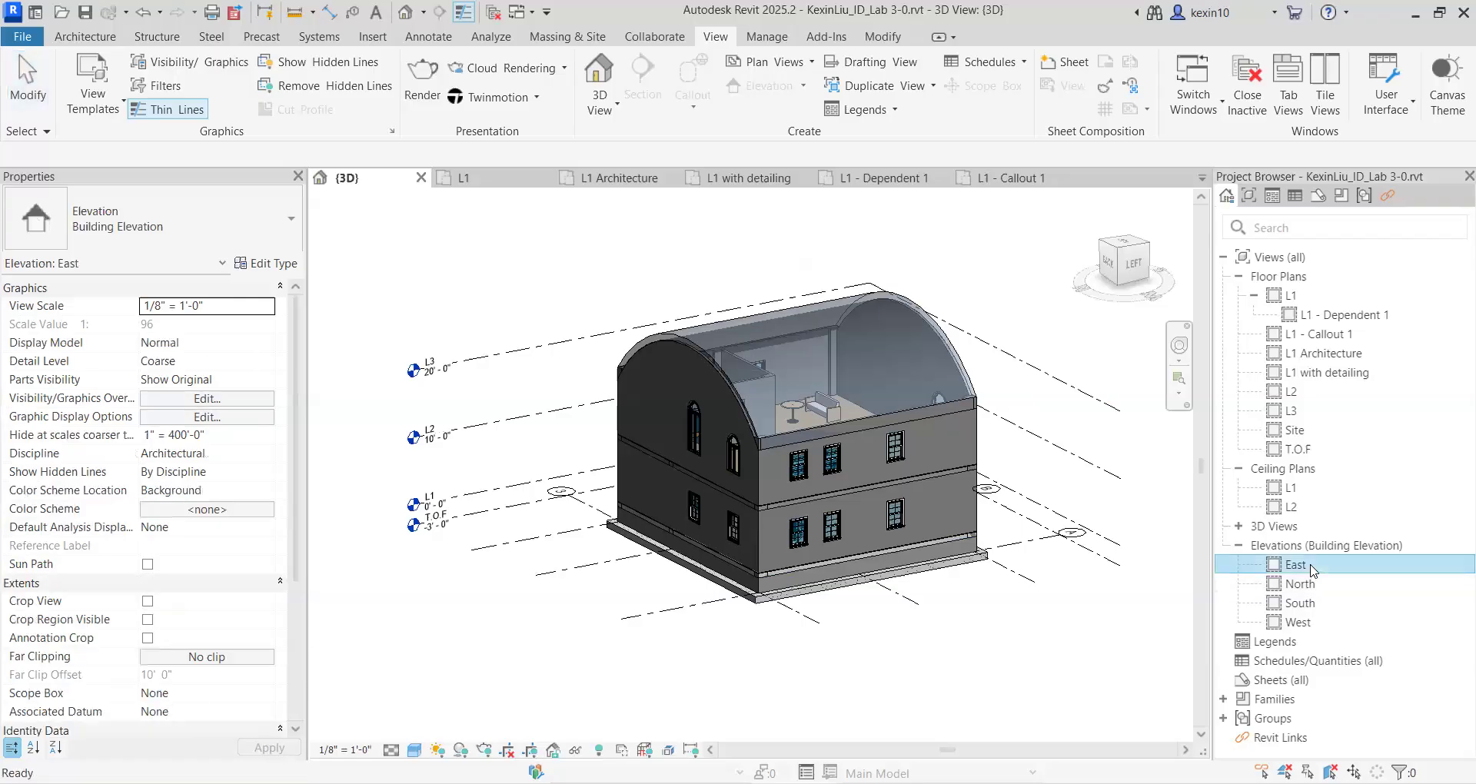
scroll(799, 500, down, 2)
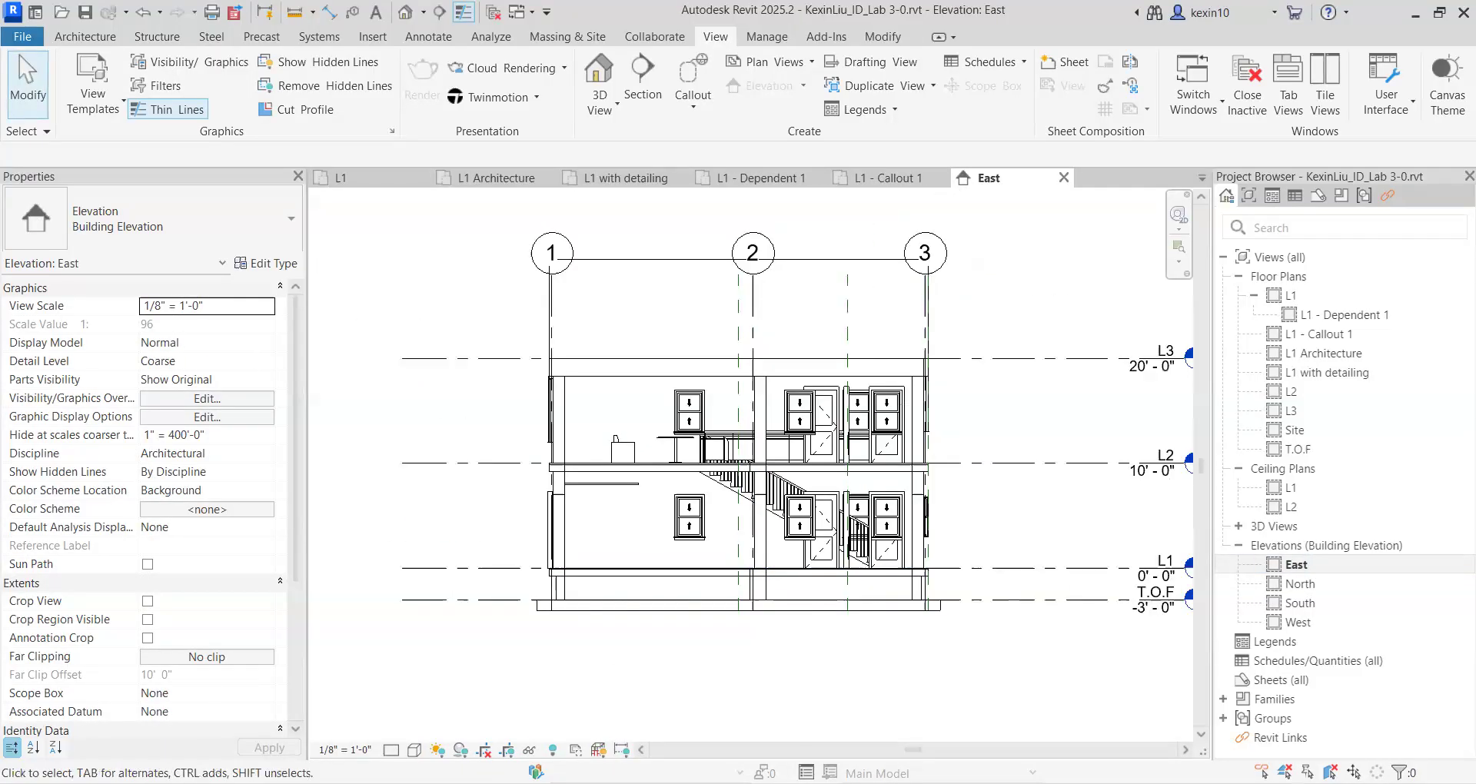
Step: Switch to PowerPoint, view slide 17 on transparency and slide 18 on temporary Hide/Isolate, and return to Revit
key(alt+Tab)
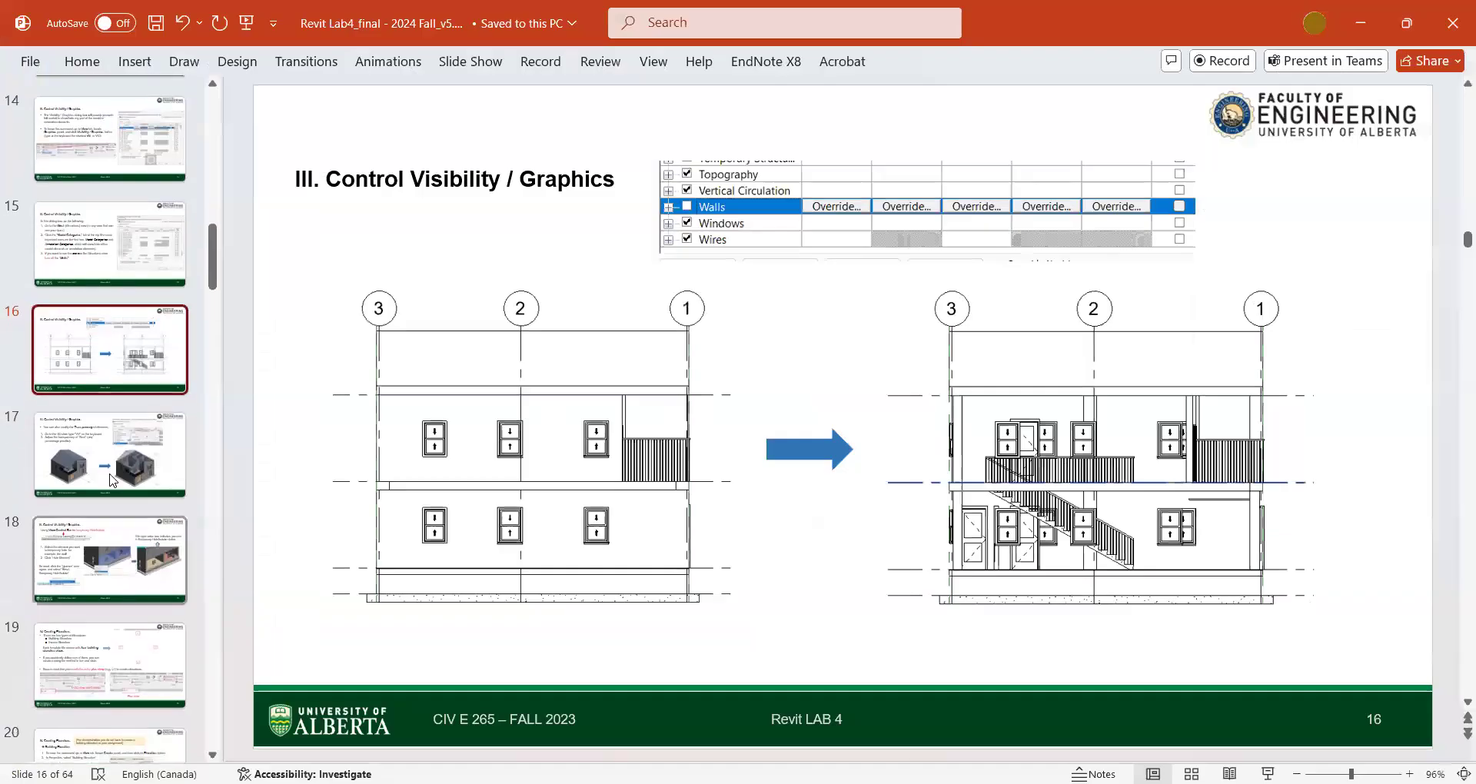
click(110, 473)
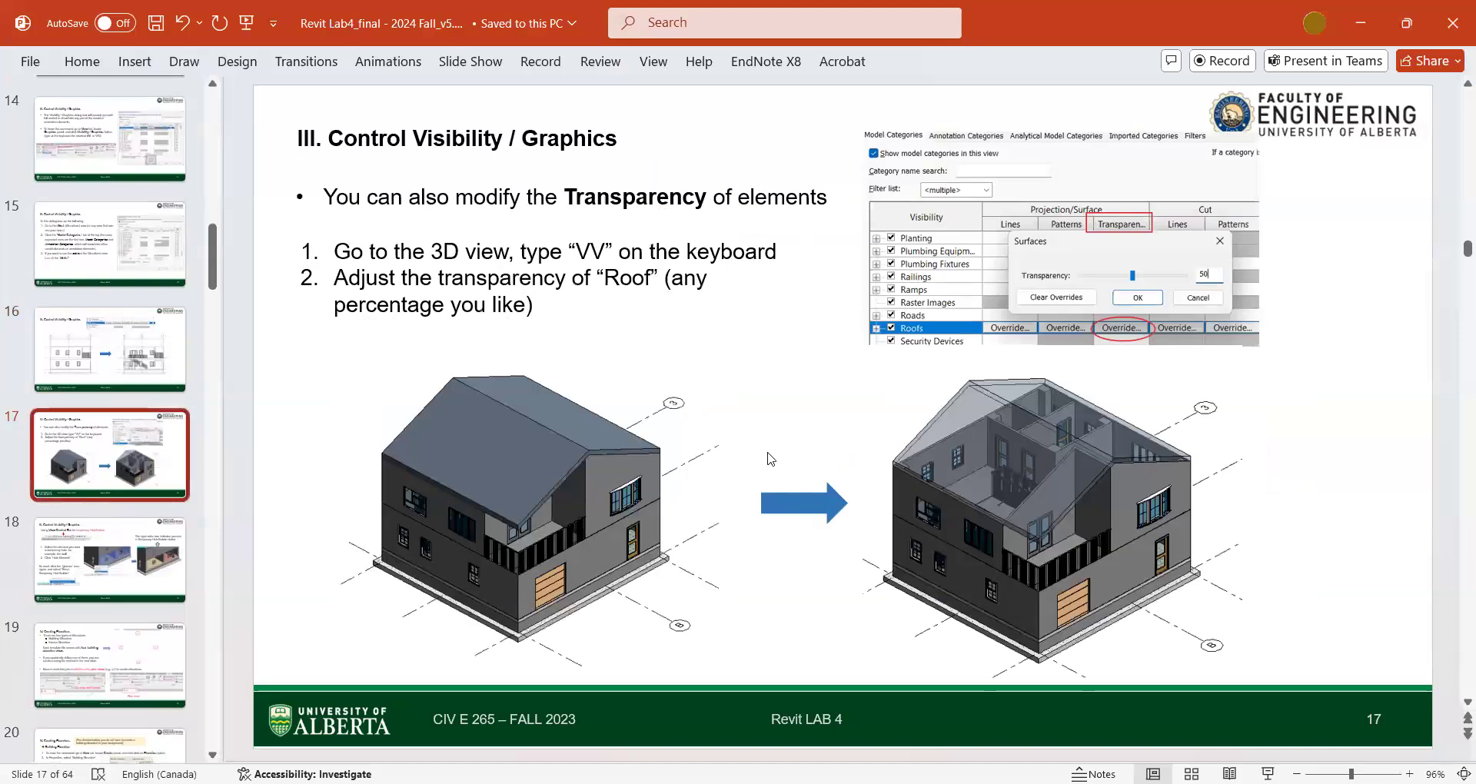
click(134, 569)
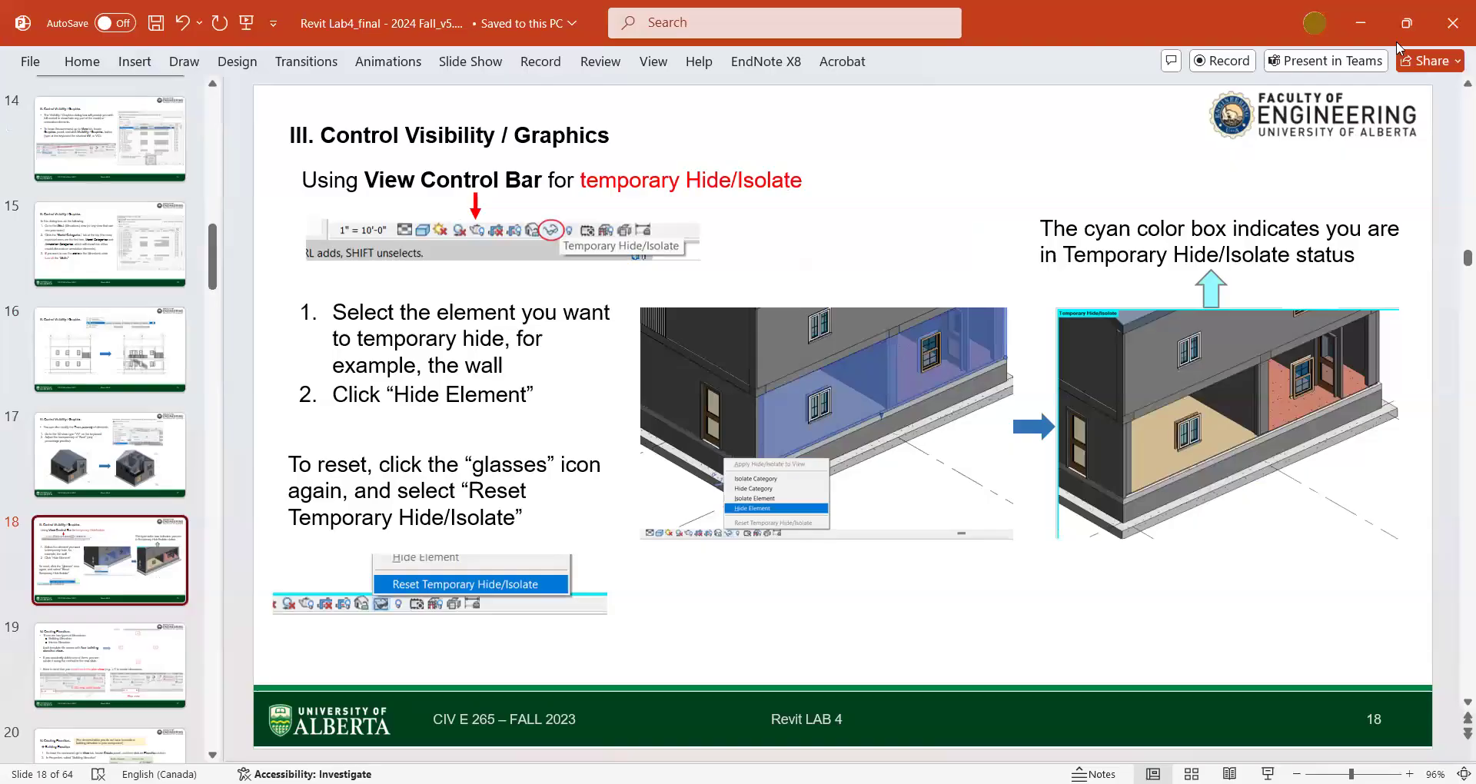
click(1364, 20)
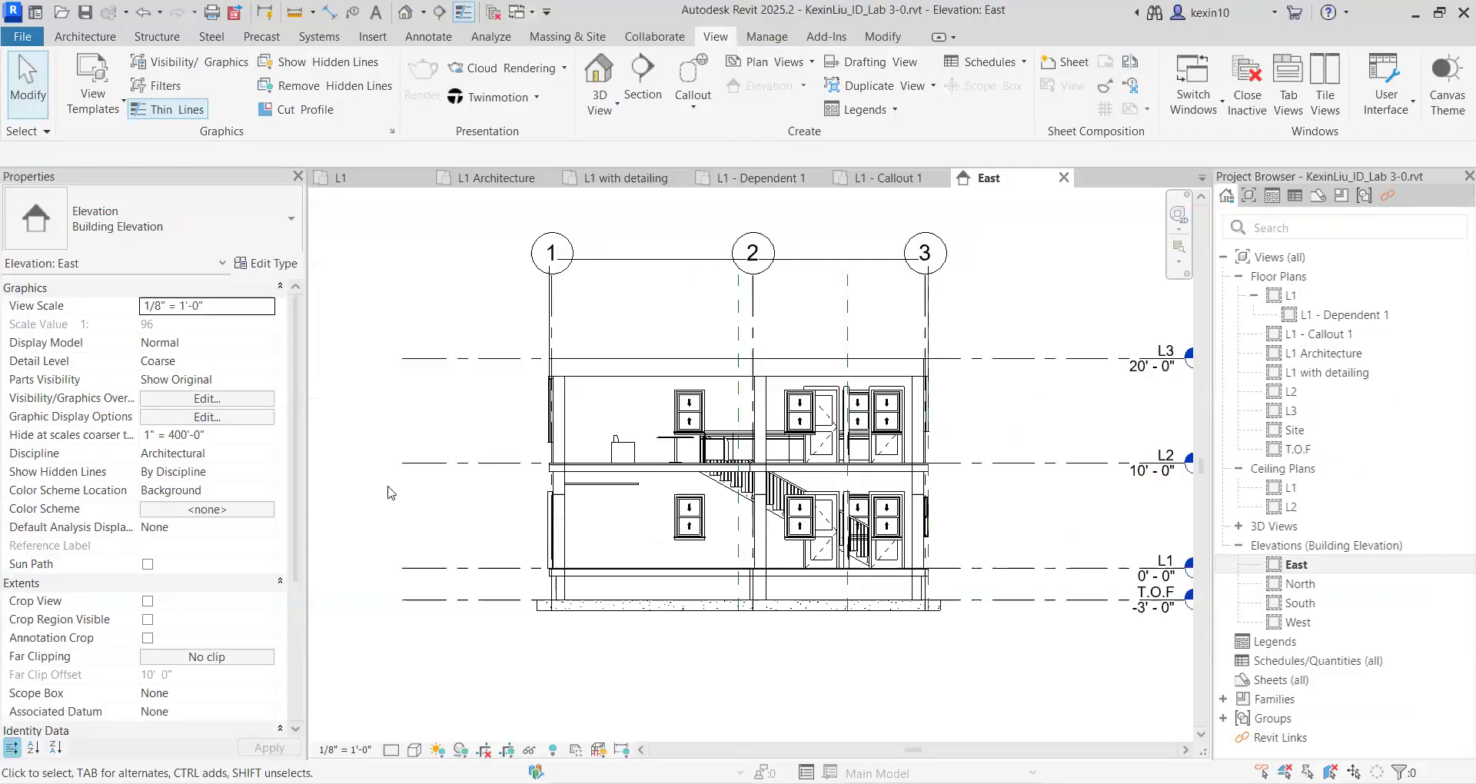
Step: Open the default 3D view to show the building's exterior walls around the back-left corner
click(405, 12)
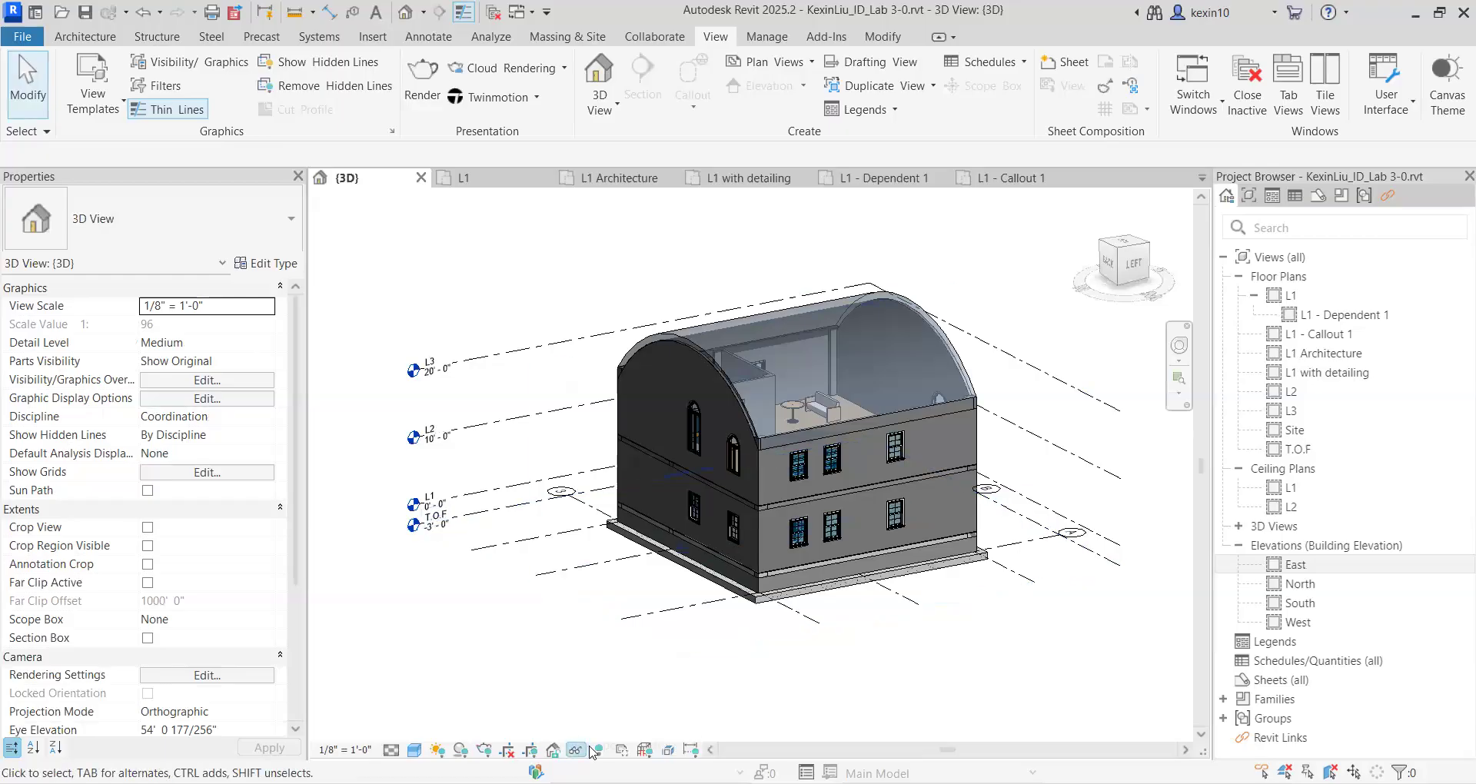
scroll(590, 684, up, 2)
middle_drag(609, 652, 524, 685)
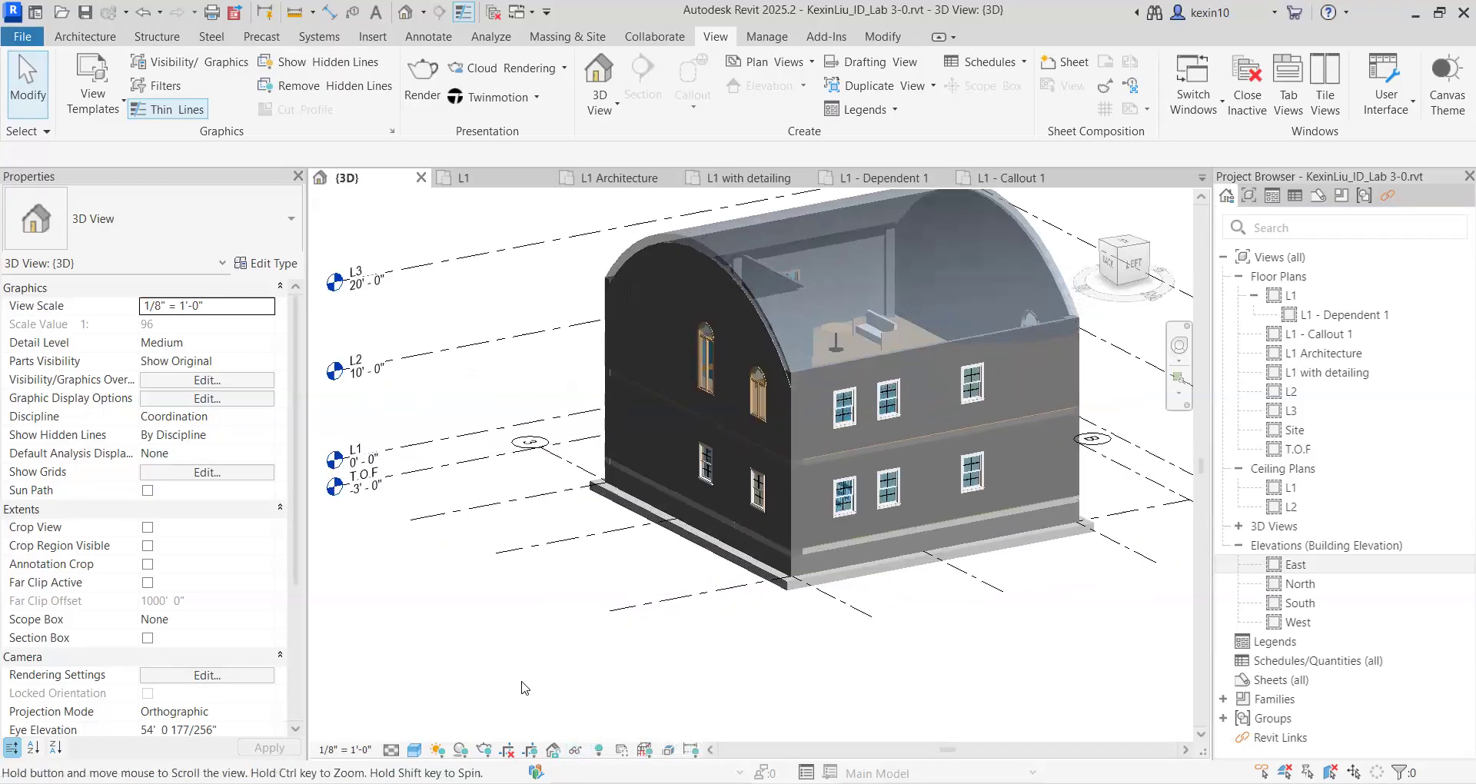
scroll(682, 580, up, 2)
middle_drag(624, 598, 649, 624)
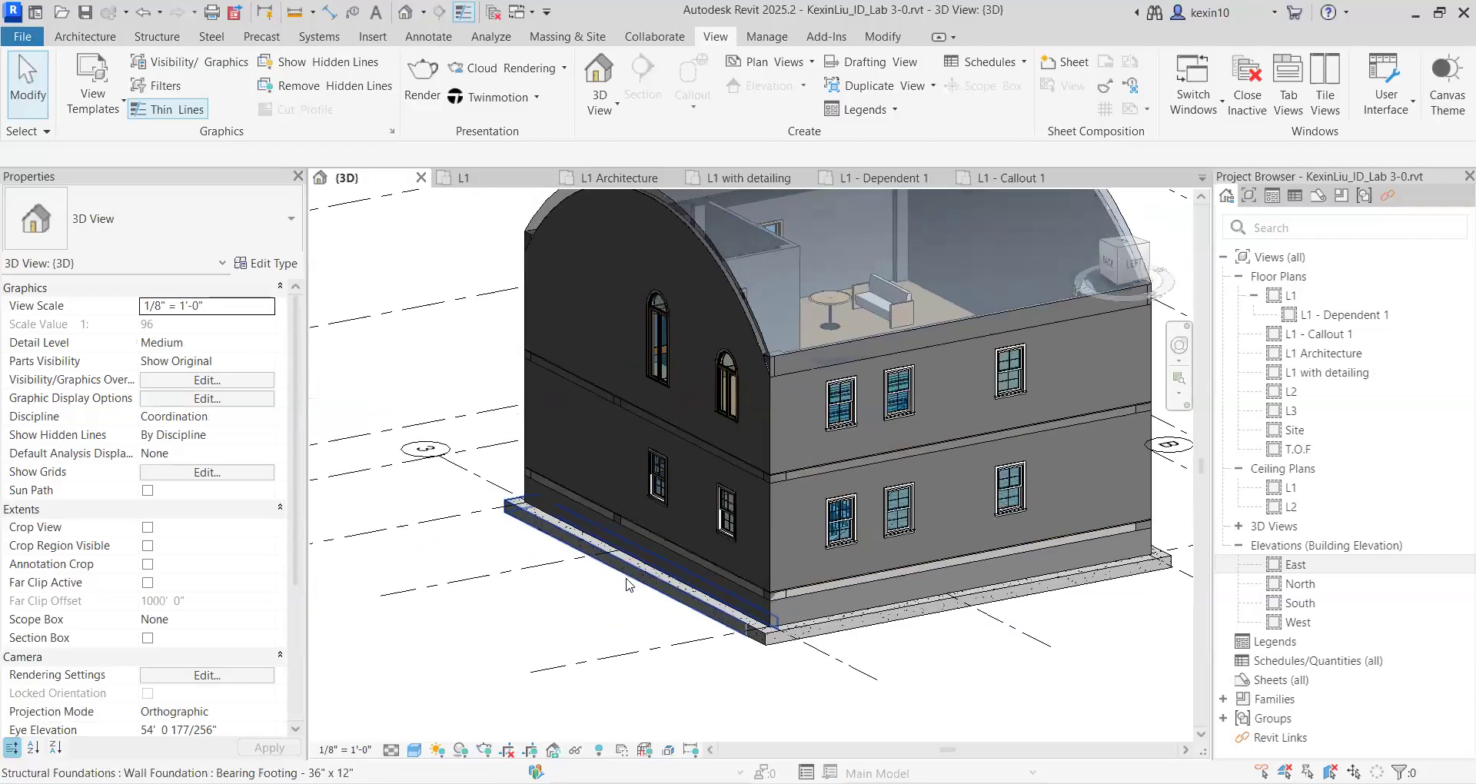
scroll(753, 519, up, 1)
scroll(698, 550, down, 4)
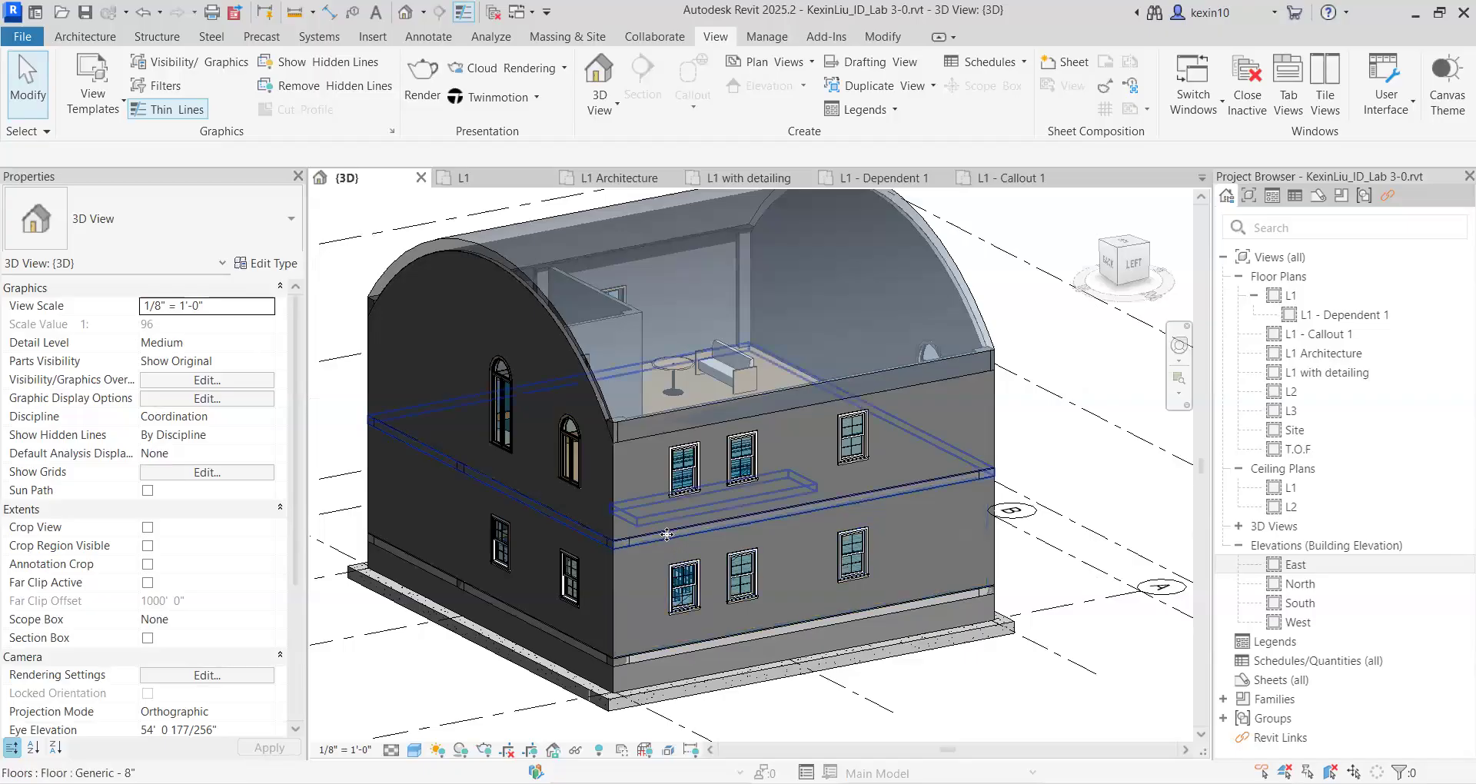
click(666, 537)
shift+middle_drag(768, 549, 797, 539)
key(Escape)
scroll(798, 538, up, 3)
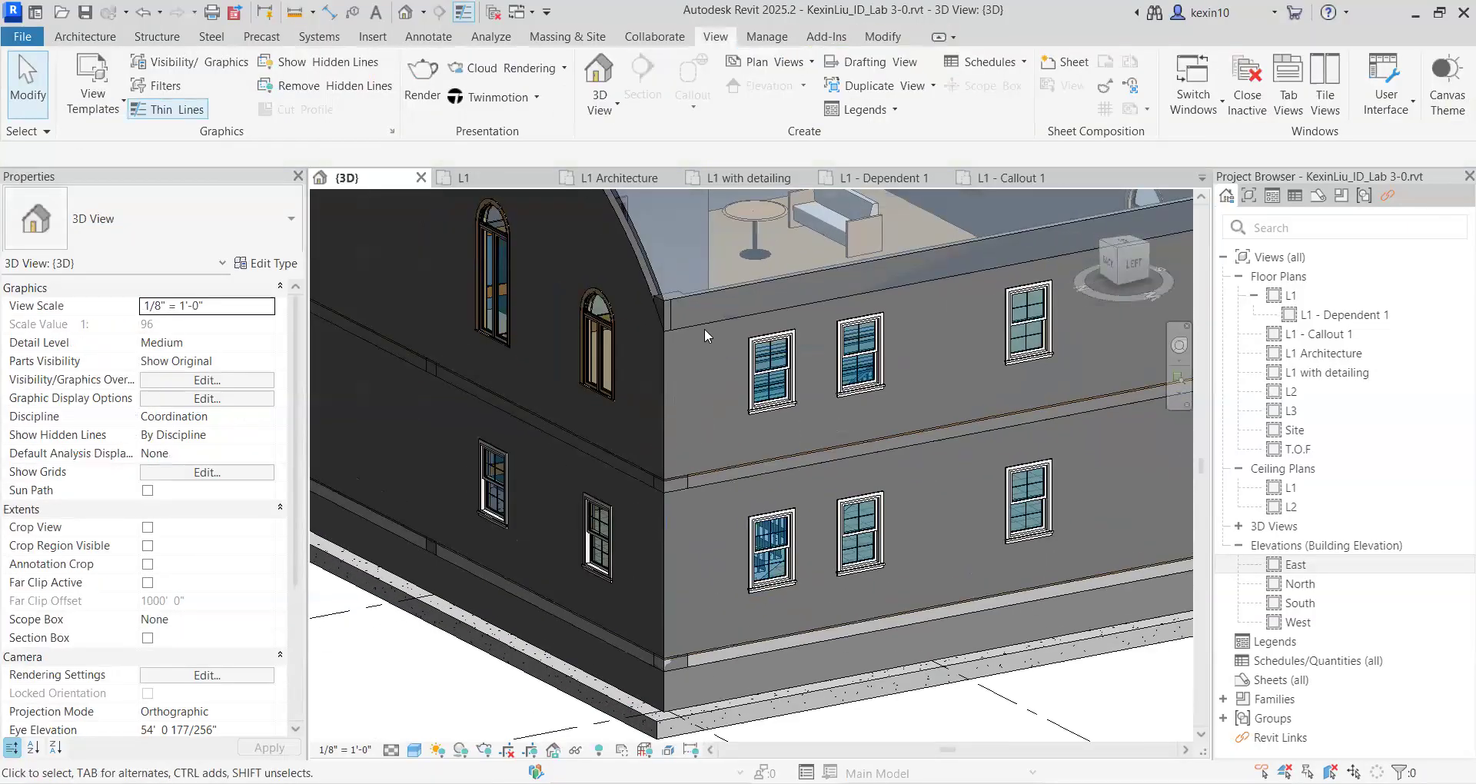
click(663, 451)
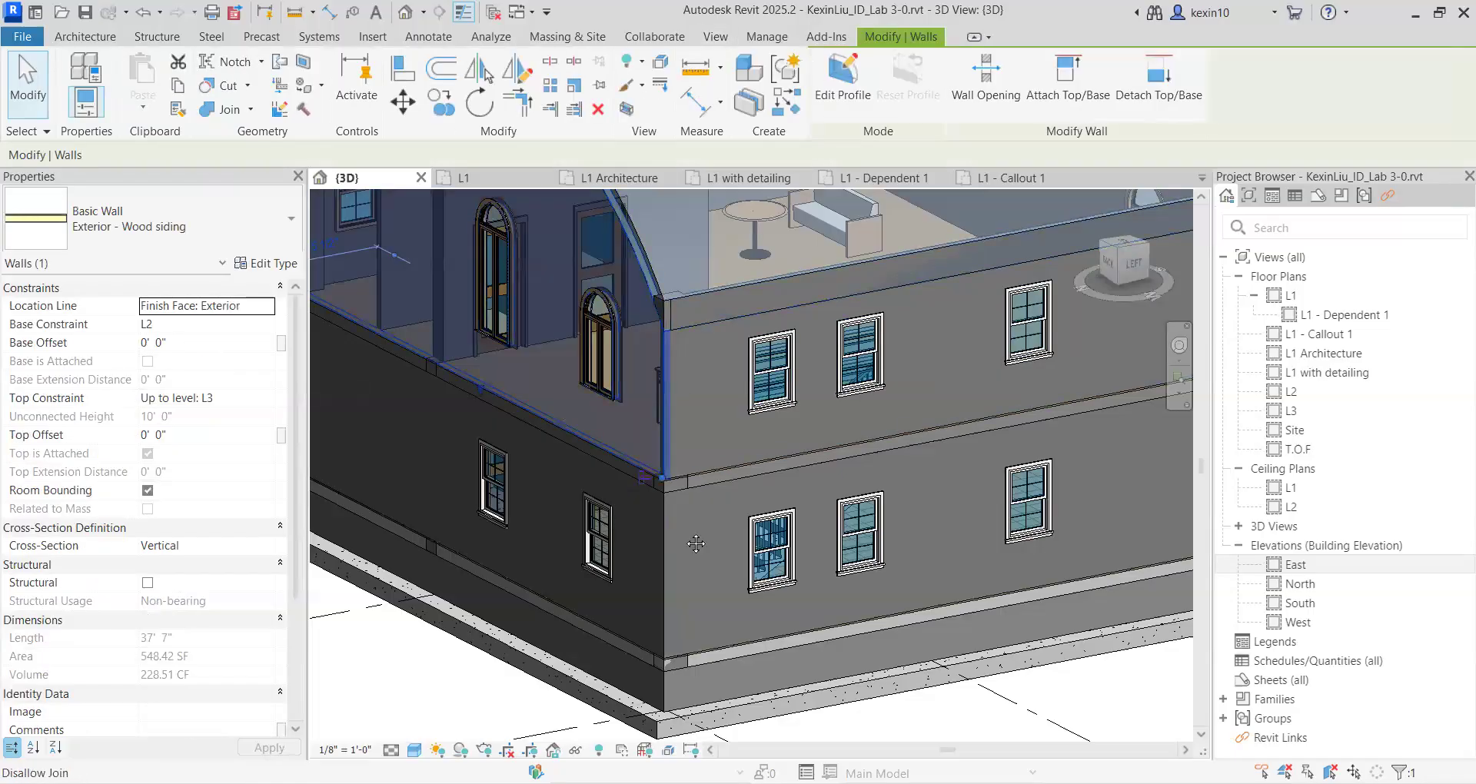
shift+middle_drag(663, 451, 584, 707)
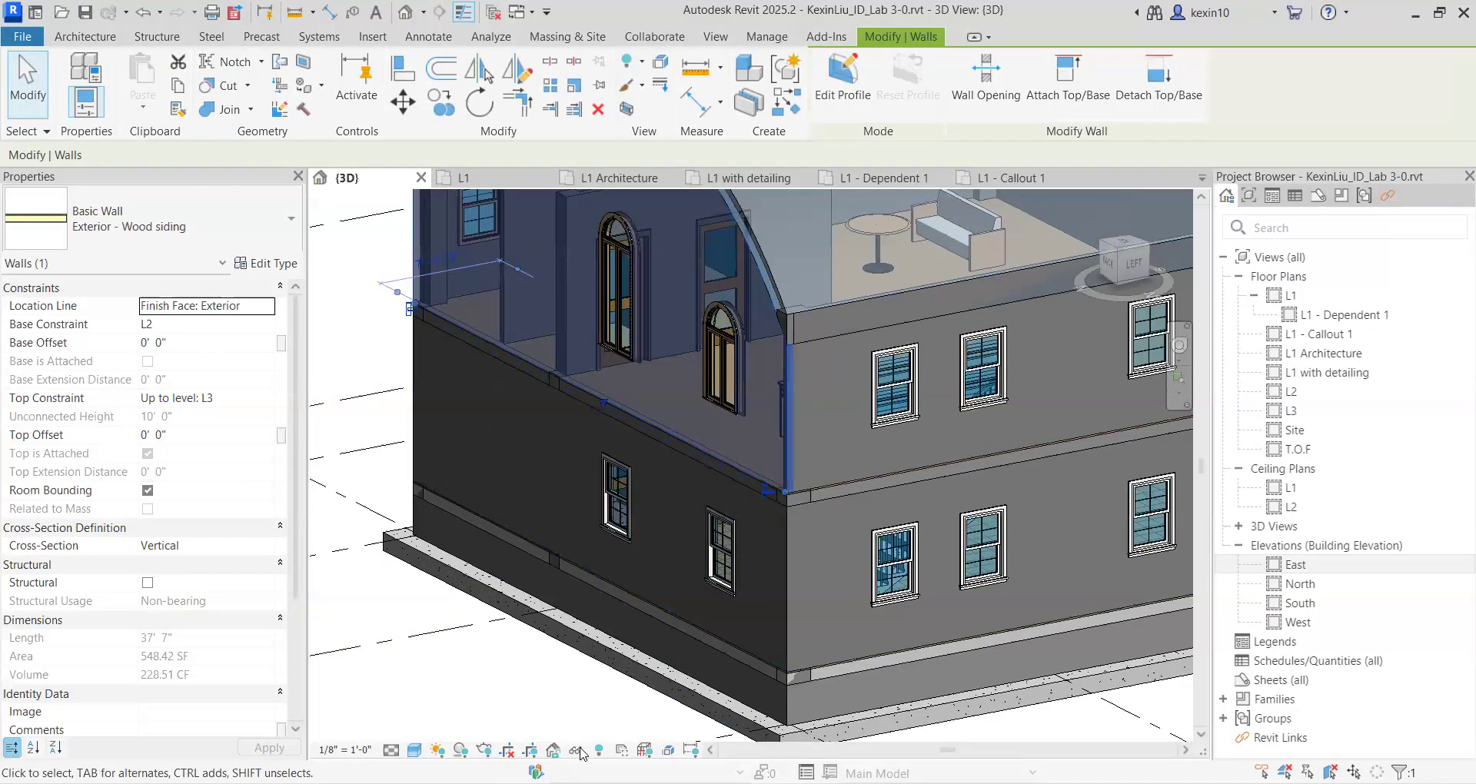
click(478, 663)
scroll(483, 658, down, 1)
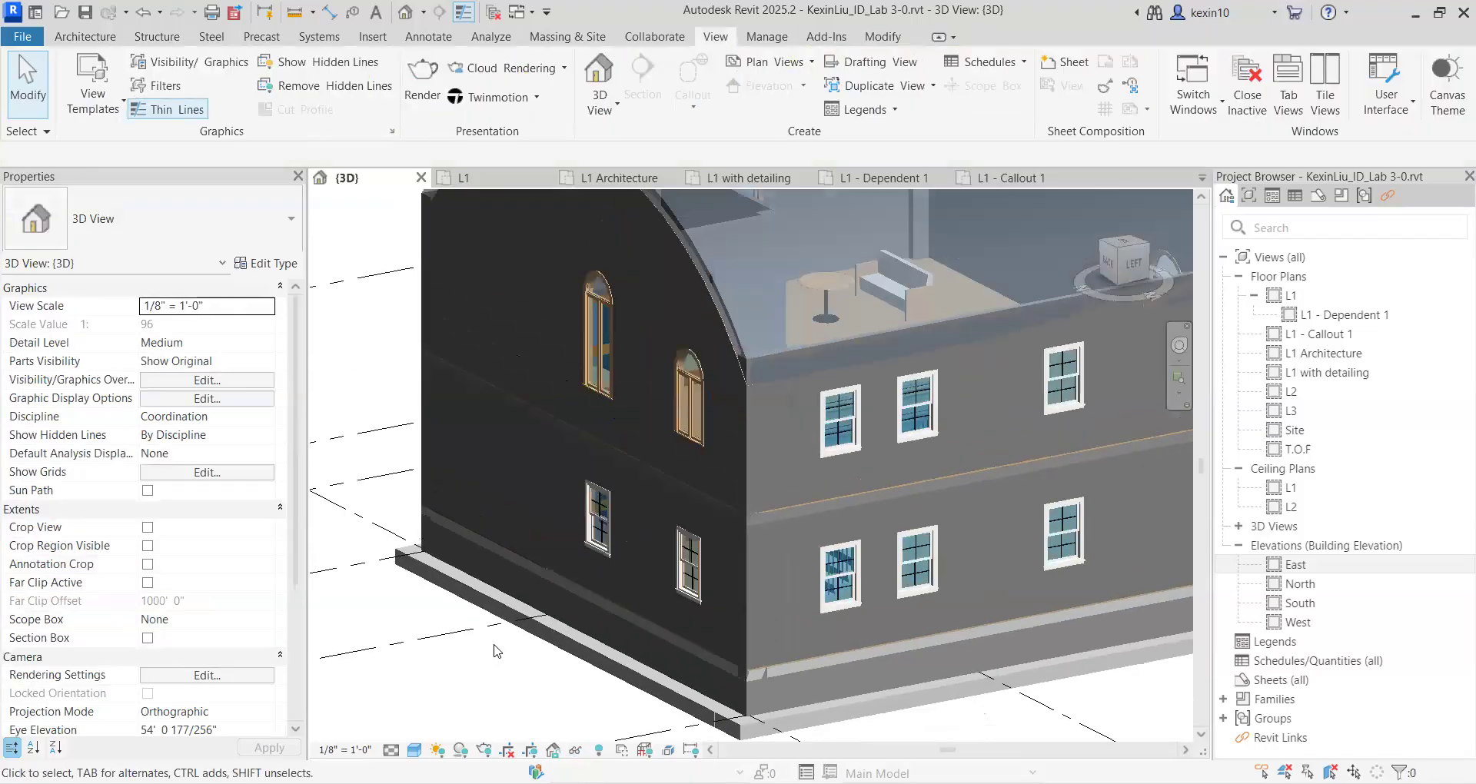
middle_drag(494, 649, 580, 623)
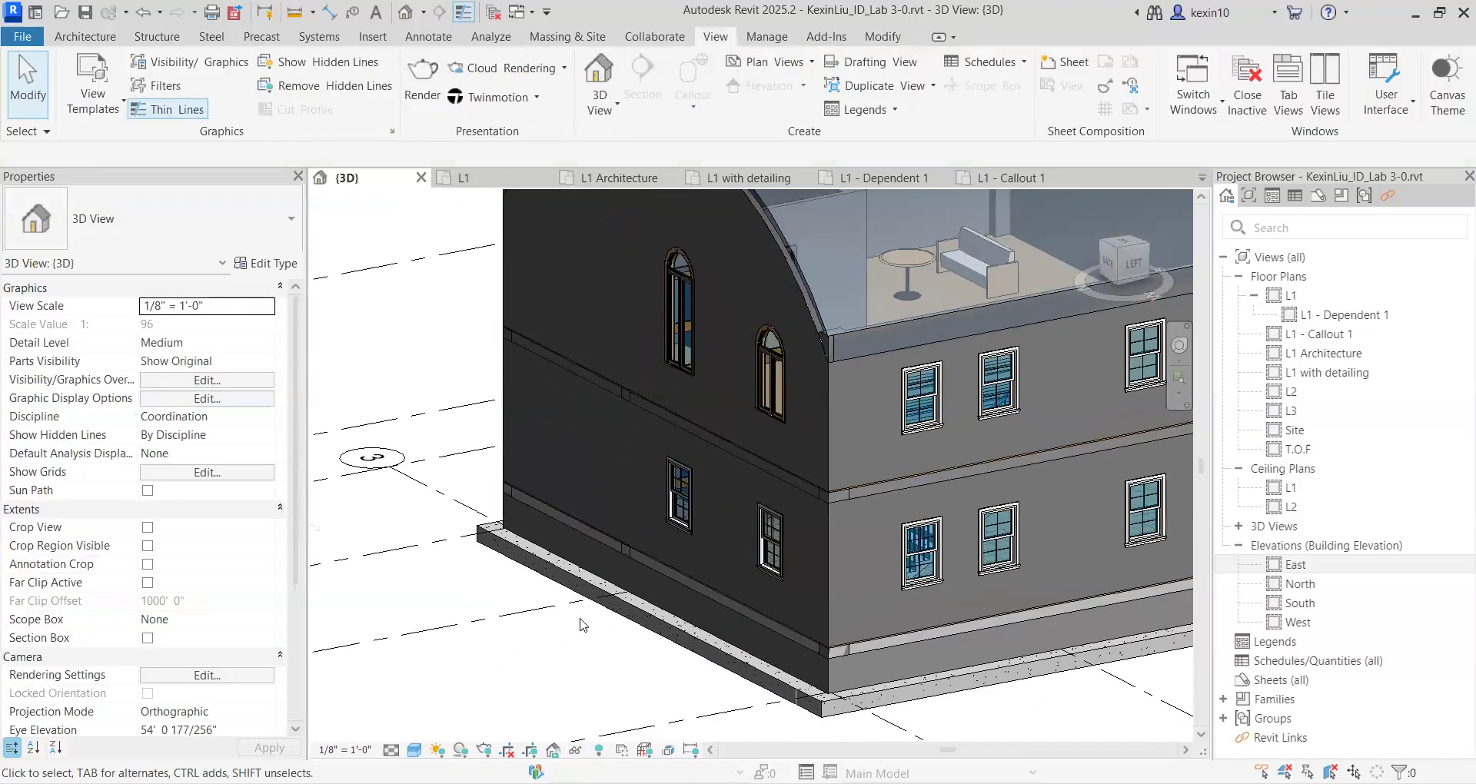
Step: Temporarily hide the upper-storey Exterior - Wood siding wall on the back side with Hide Element
click(795, 468)
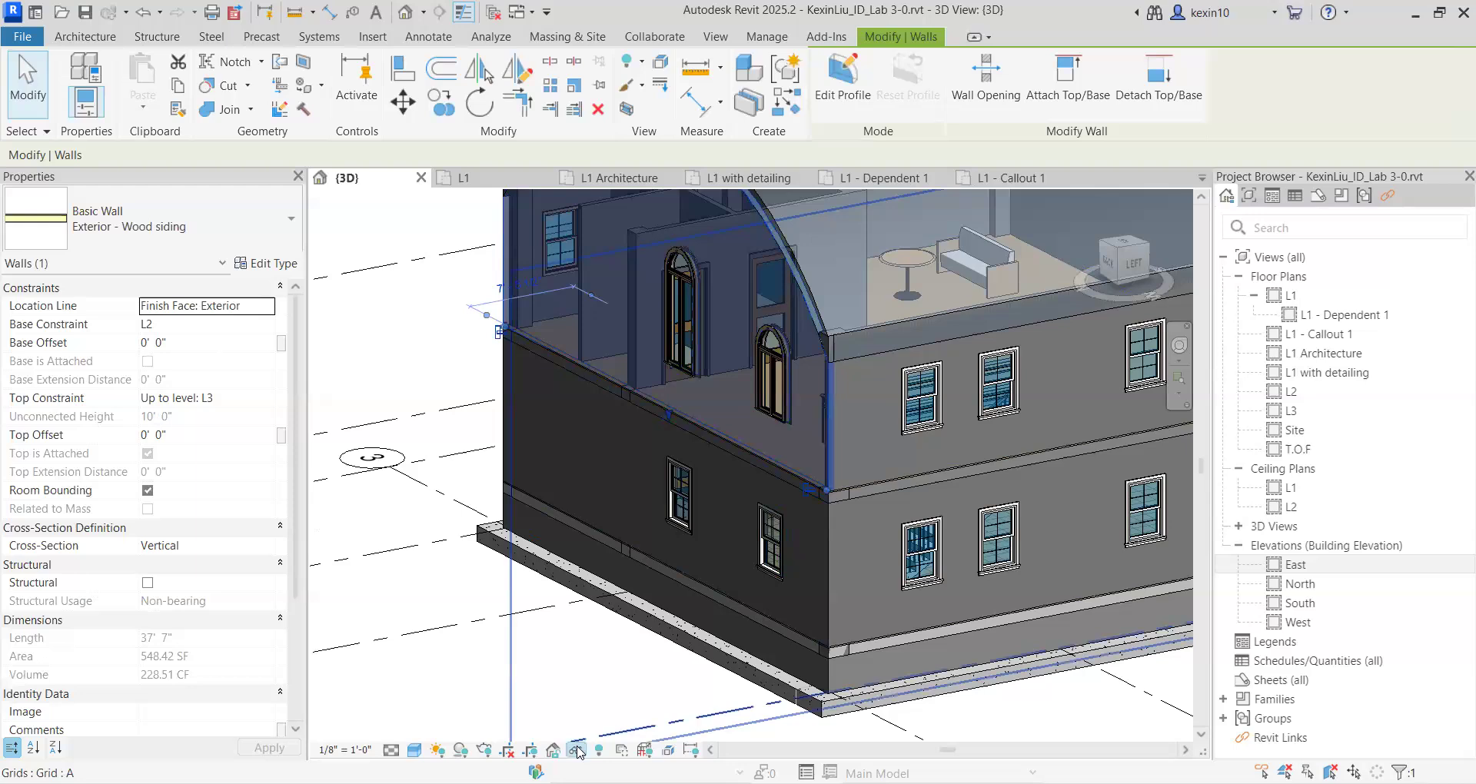
click(575, 750)
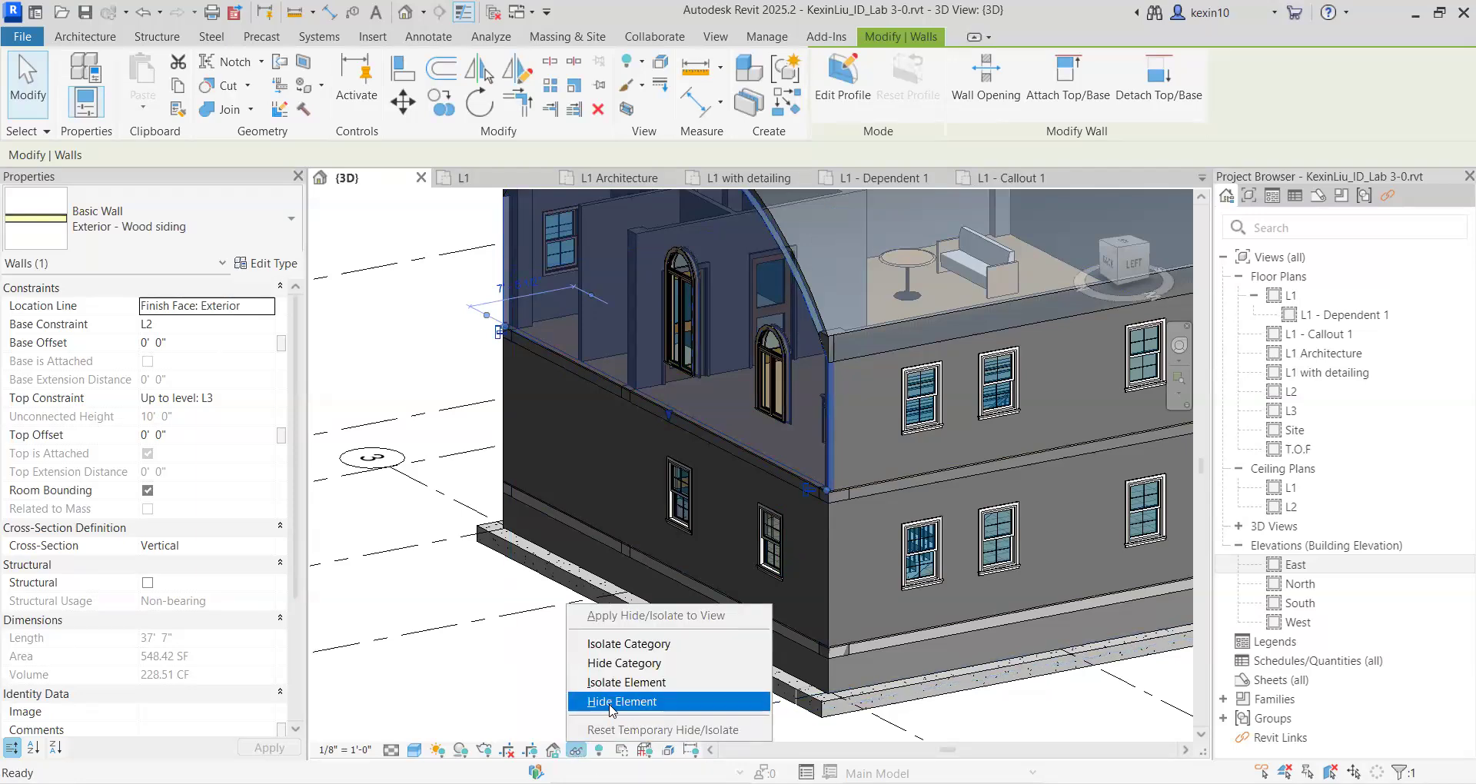
click(612, 701)
Step: Examine the L2 rooms behind the hidden wall, selecting the wood floor to inspect it and clearing the selection
scroll(640, 648, down, 4)
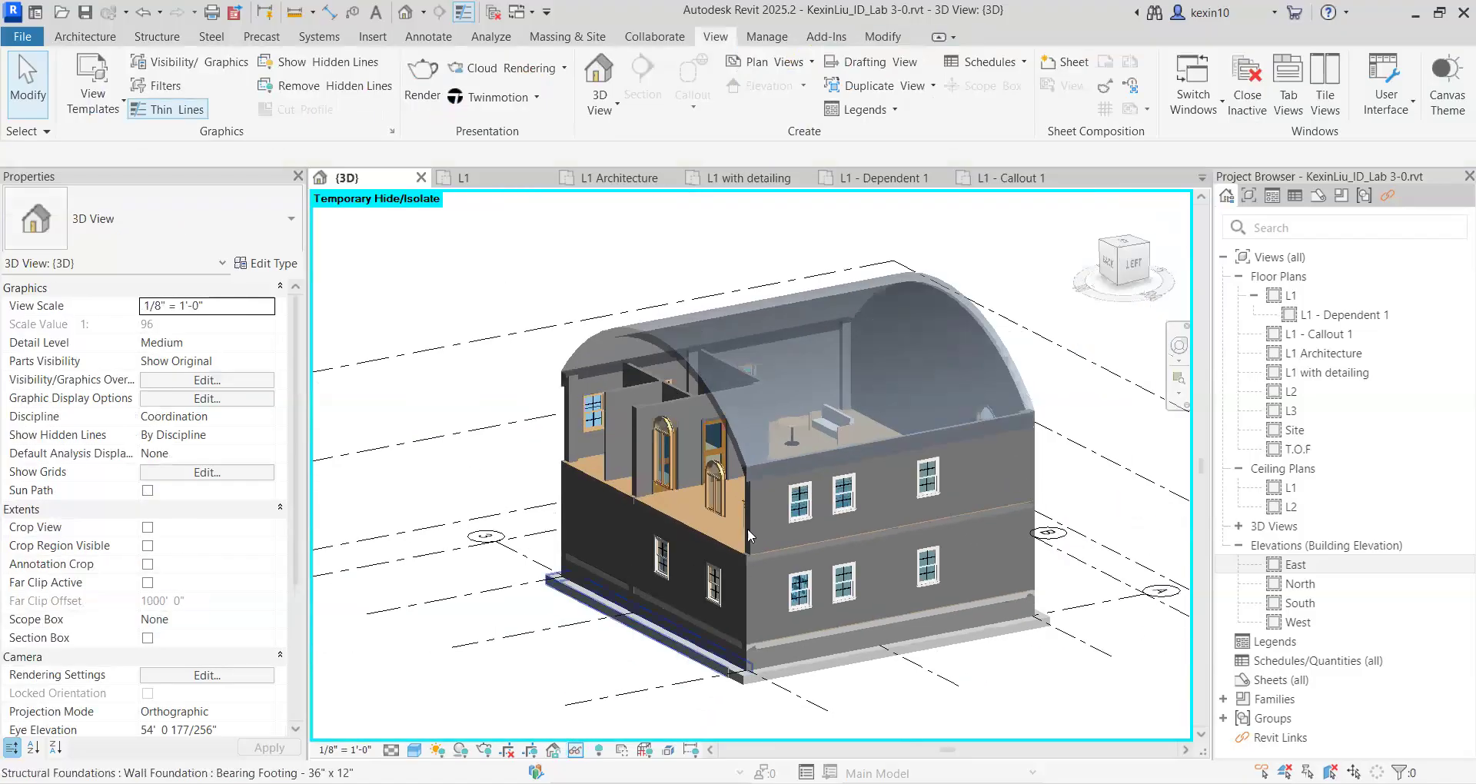
scroll(653, 529, up, 2)
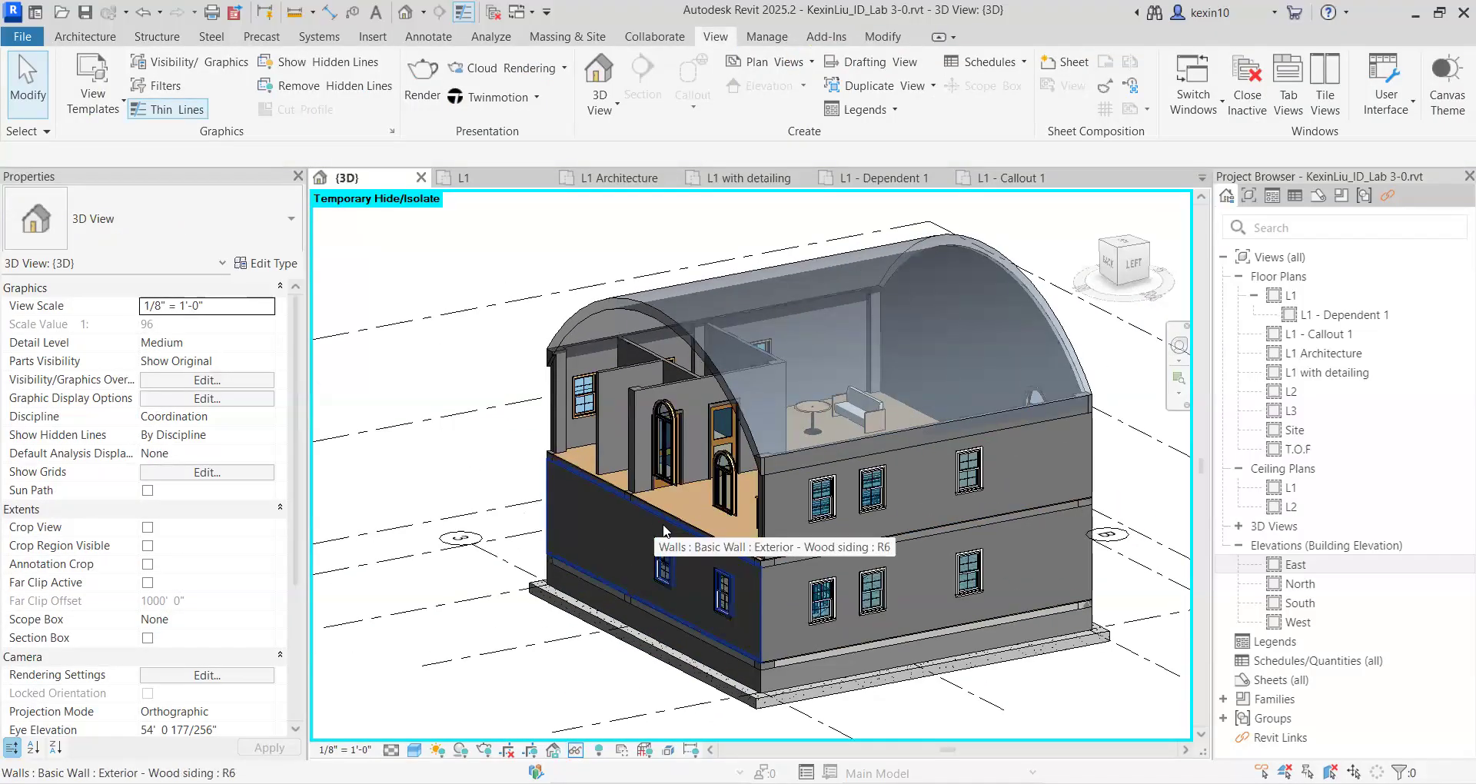
shift+middle_drag(676, 549, 753, 561)
scroll(686, 536, up, 5)
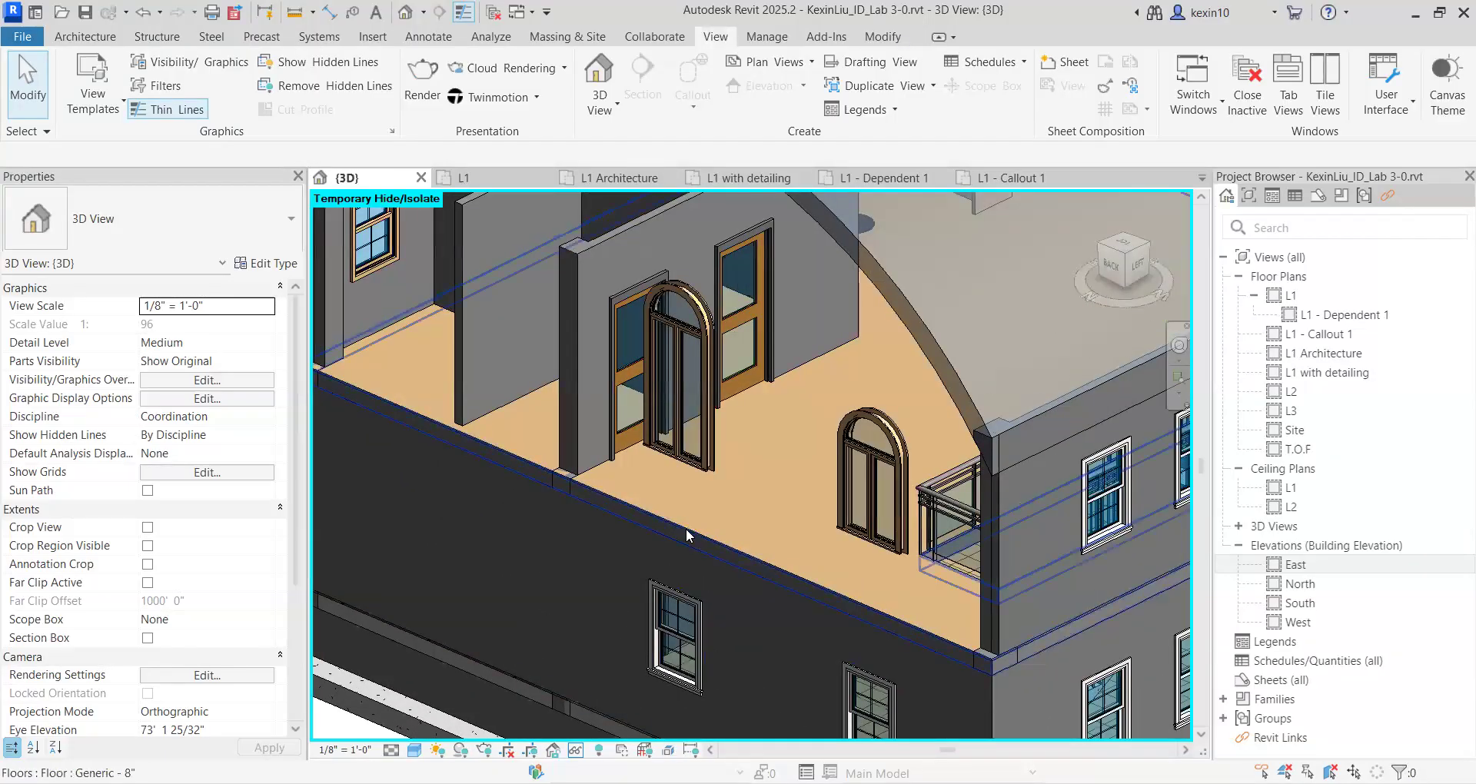
click(682, 523)
scroll(681, 524, down, 2)
middle_drag(631, 544, 690, 548)
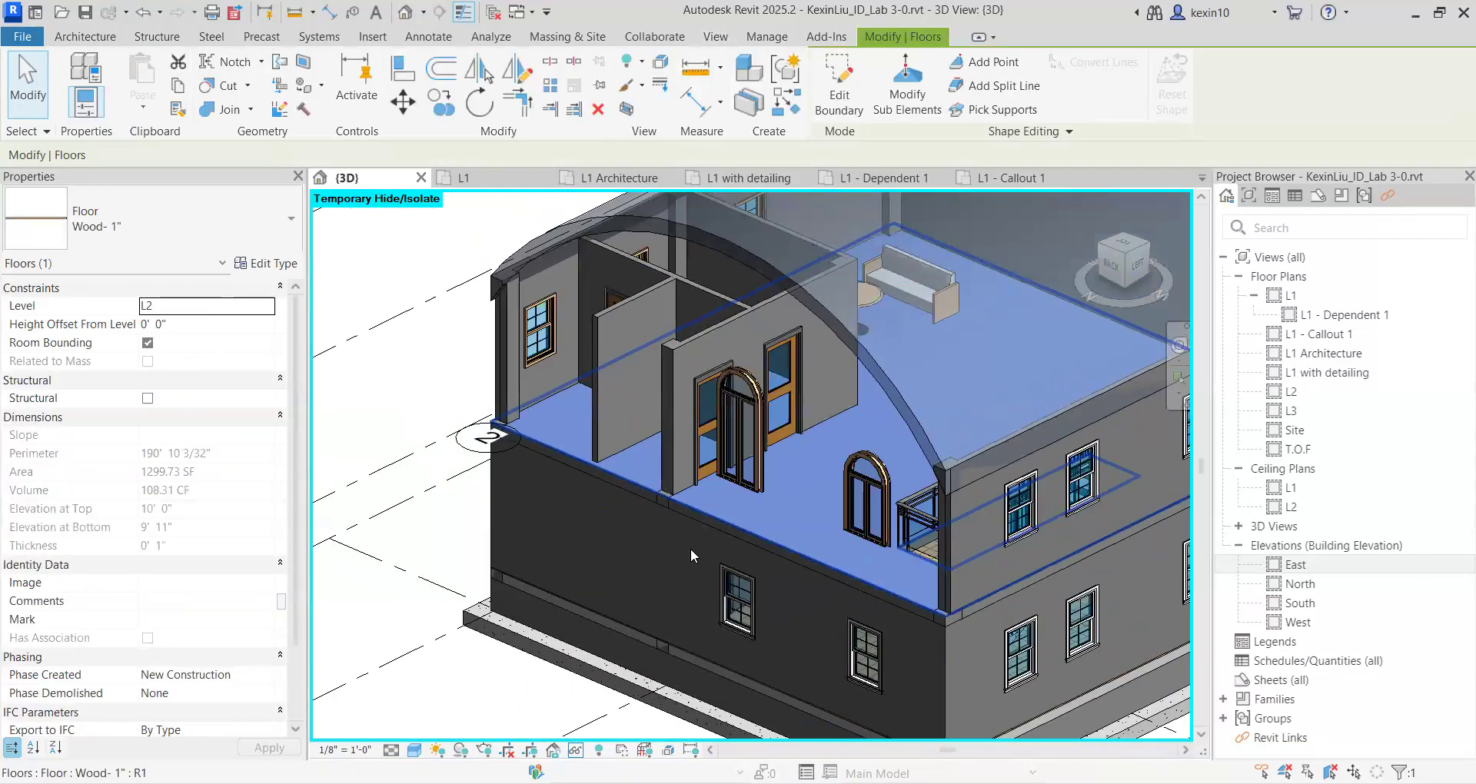
key(Escape)
scroll(720, 523, up, 4)
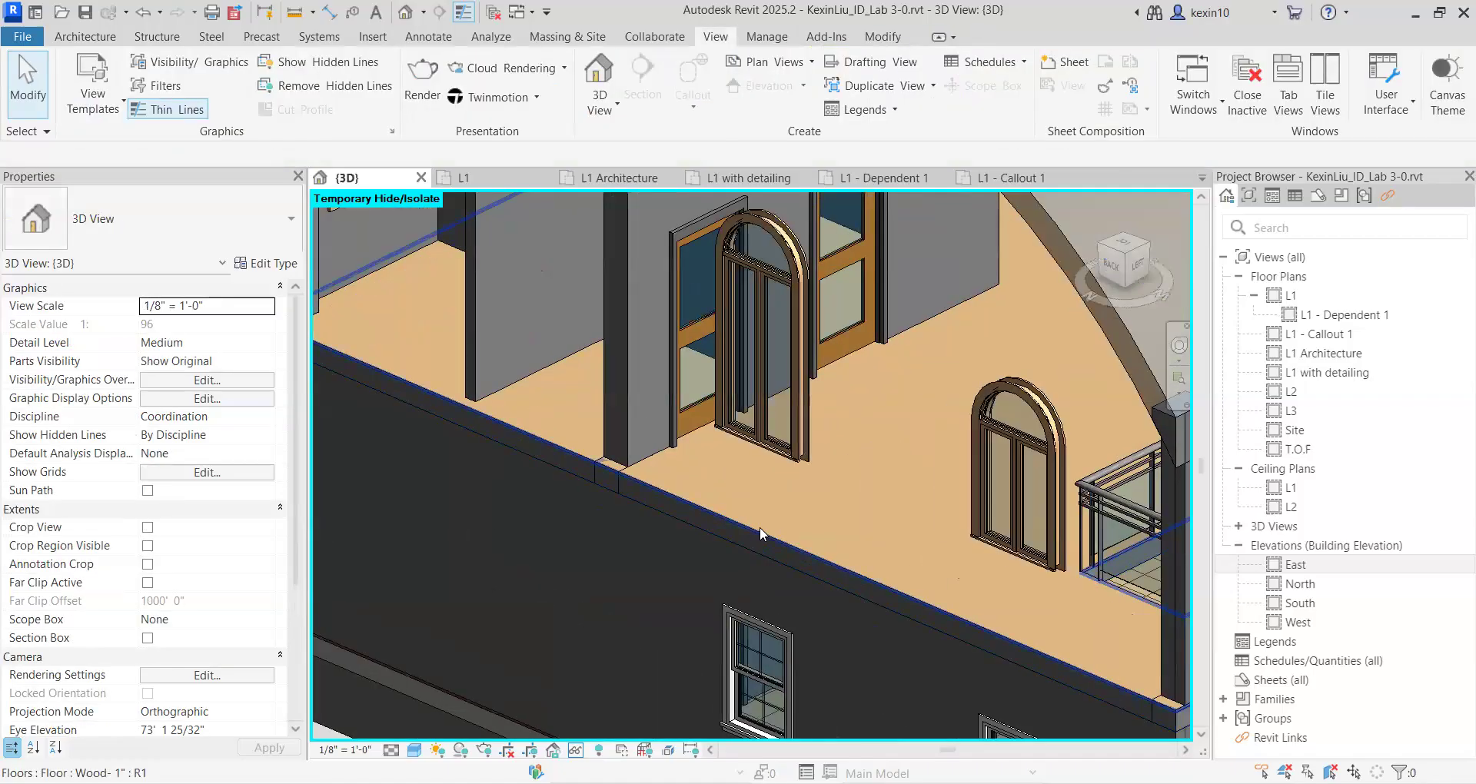
click(759, 527)
scroll(760, 528, down, 4)
key(Escape)
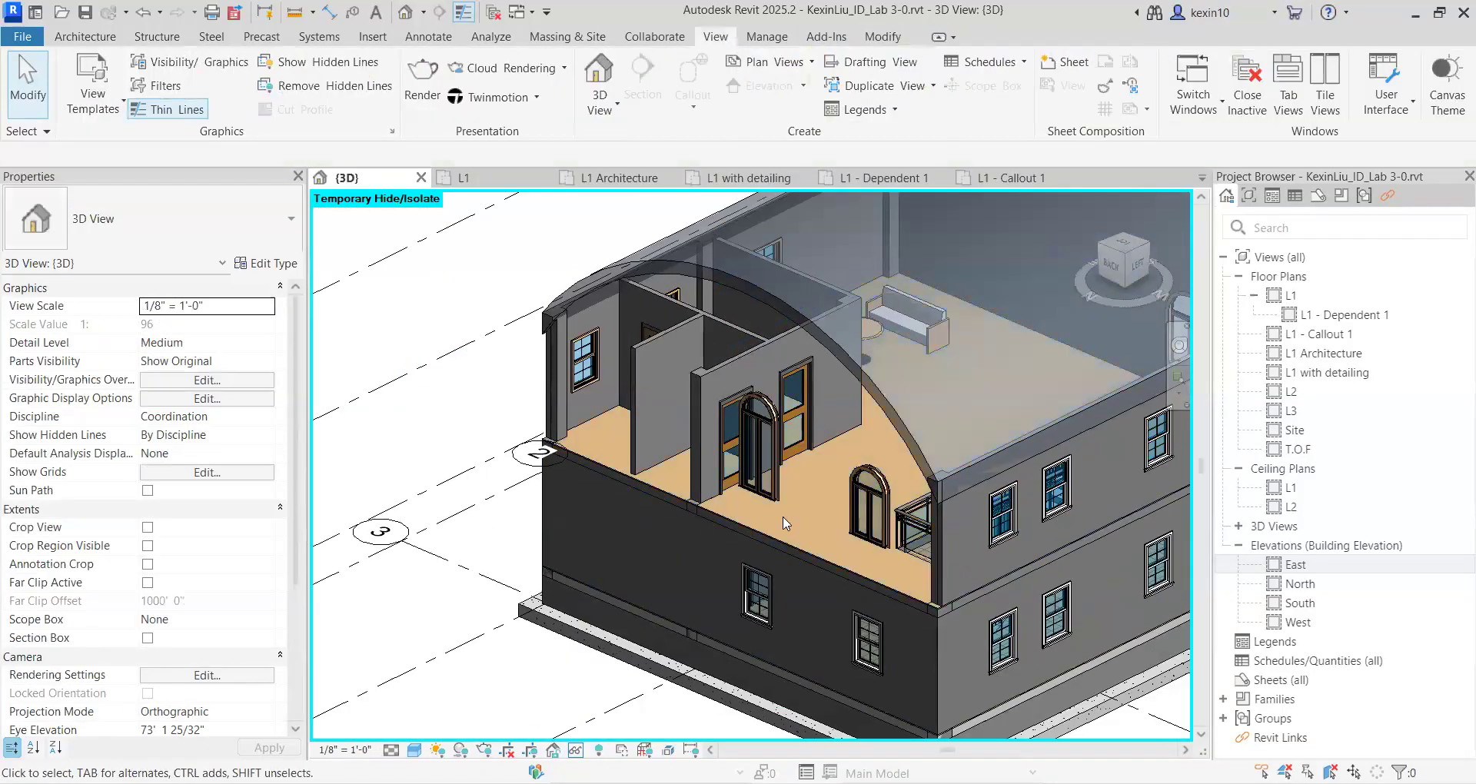
Step: Reset Temporary Hide/Isolate in the 3D view to bring back the hidden back wall, and turn the model to its front side
scroll(784, 523, down, 3)
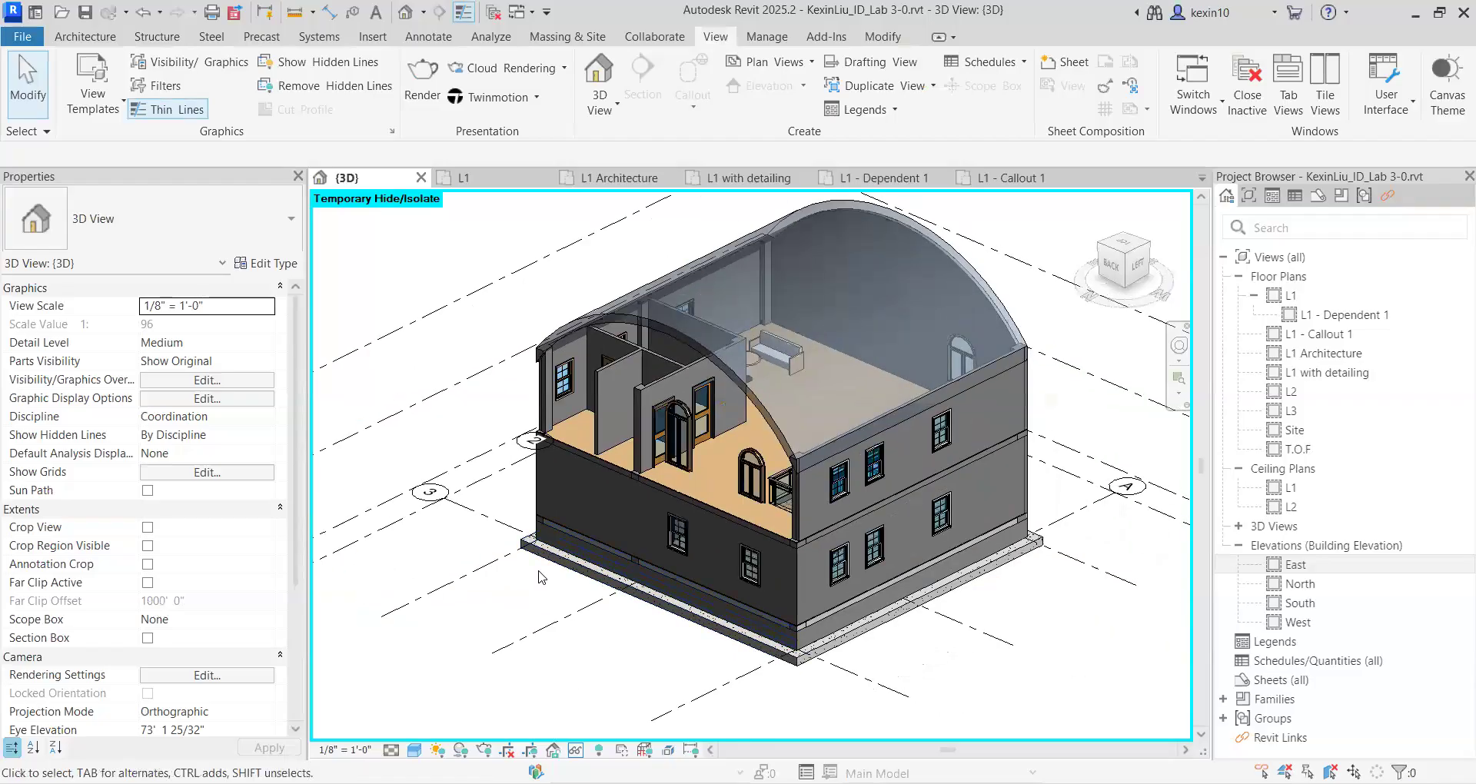
scroll(565, 598, up, 3)
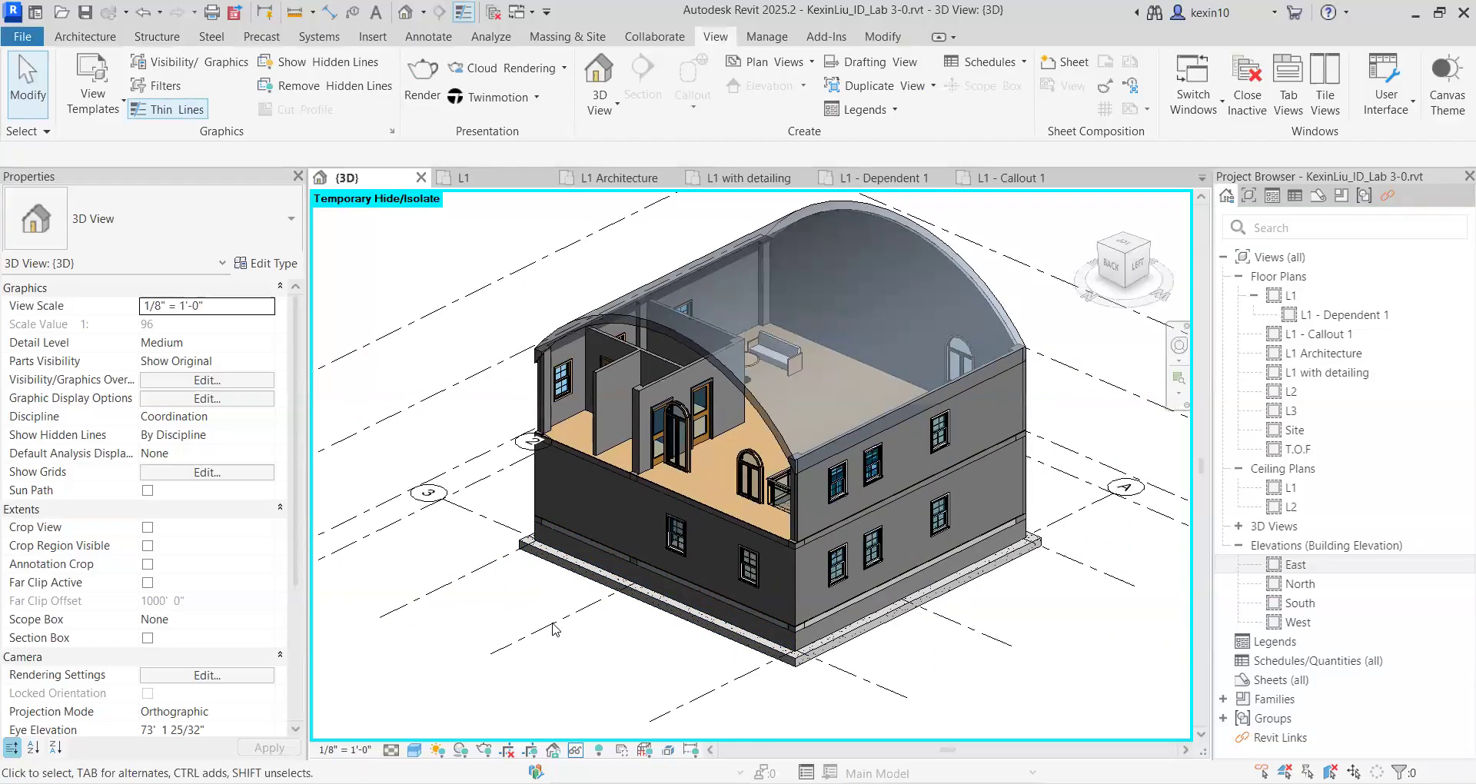
click(577, 751)
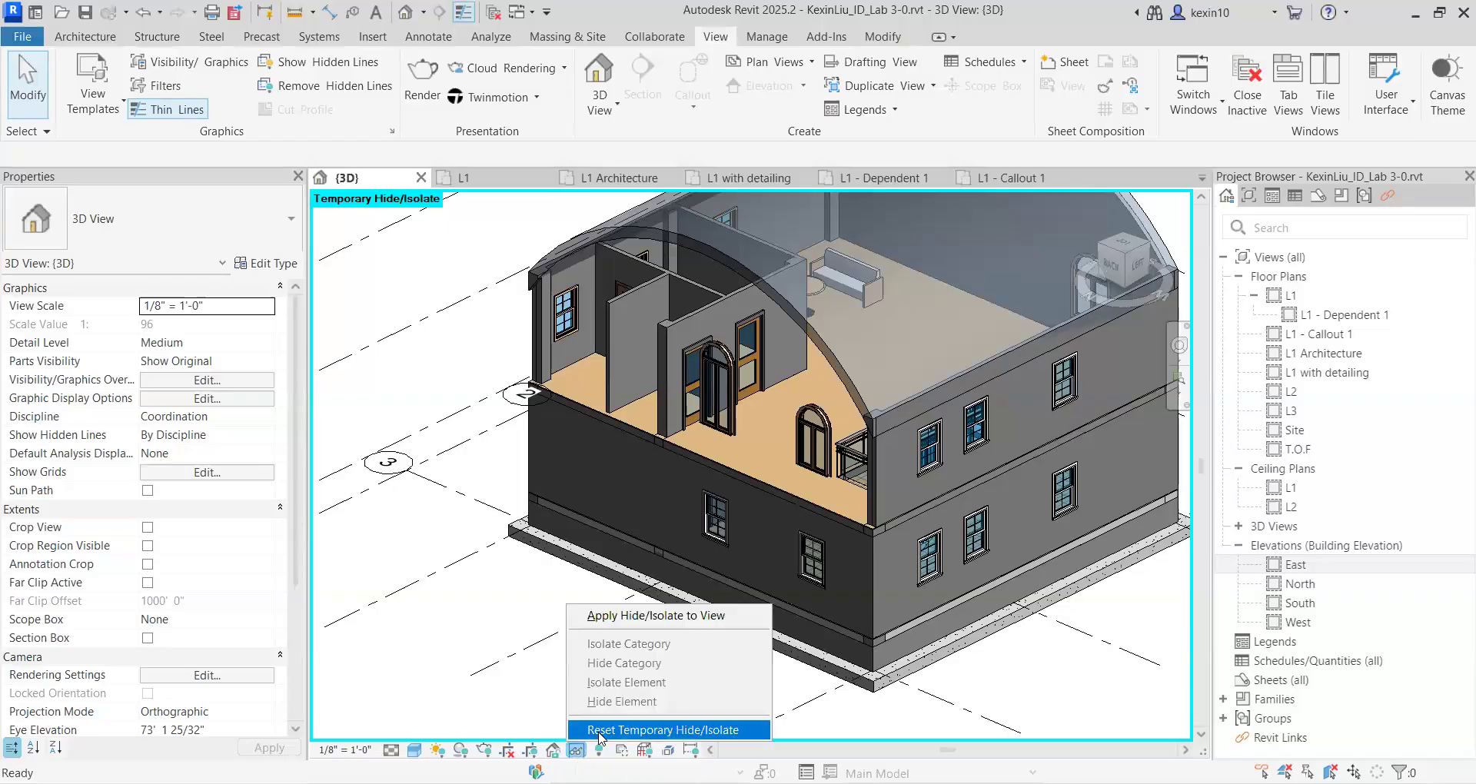
click(600, 730)
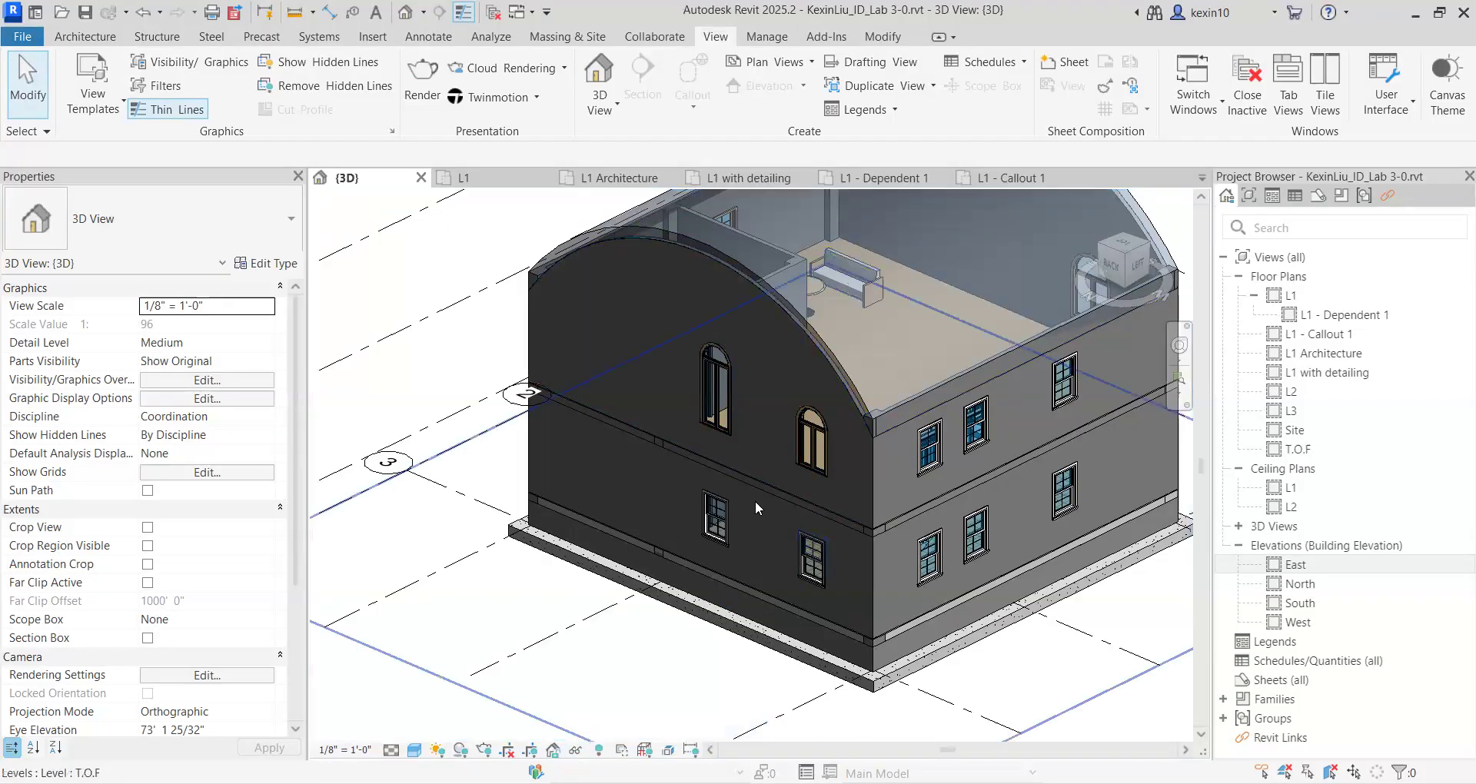
scroll(863, 600, down, 2)
scroll(886, 621, up, 2)
shift+middle_drag(1004, 614, 483, 676)
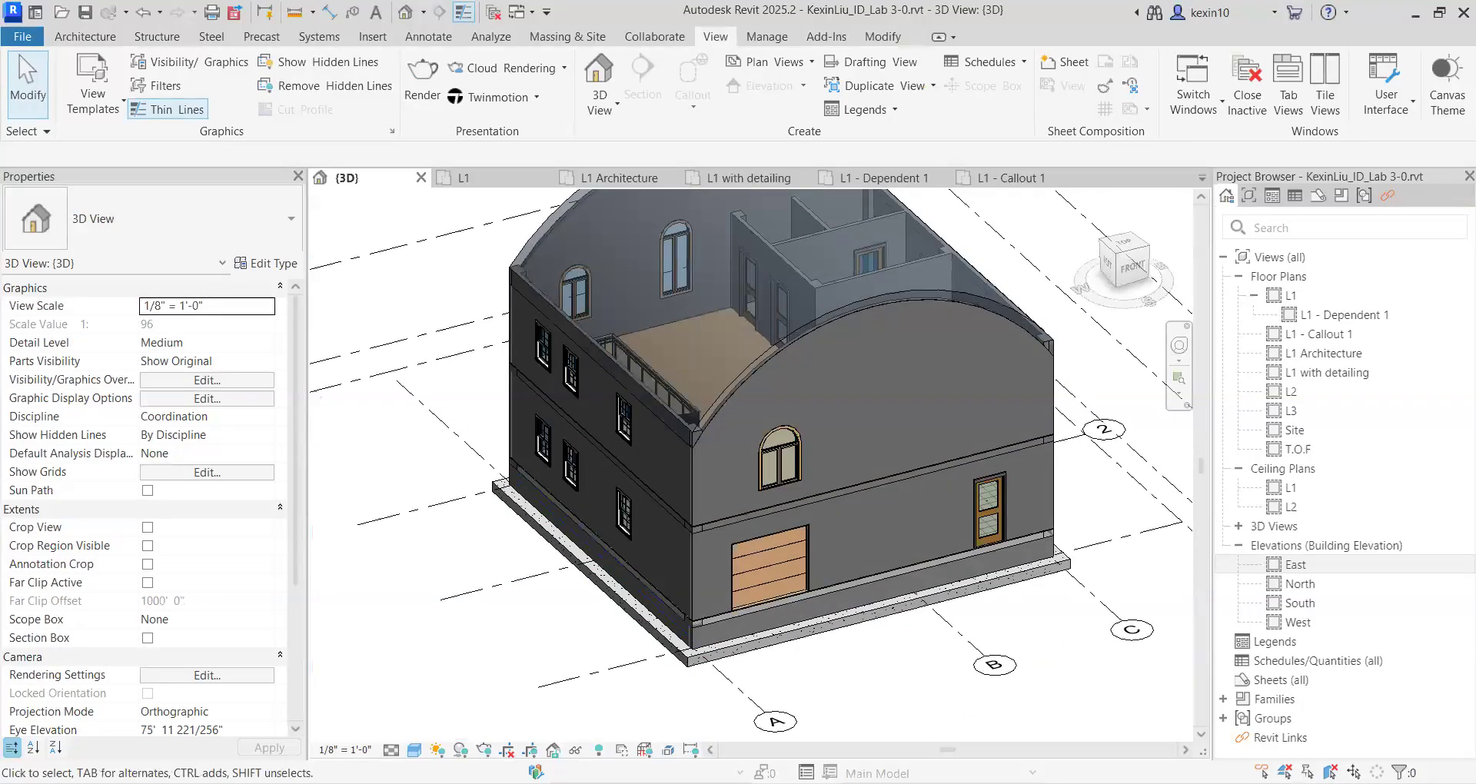
Step: Switch to PowerPoint, read slide 19 on creating elevations, and return to Revit
key(alt+Tab)
click(66, 663)
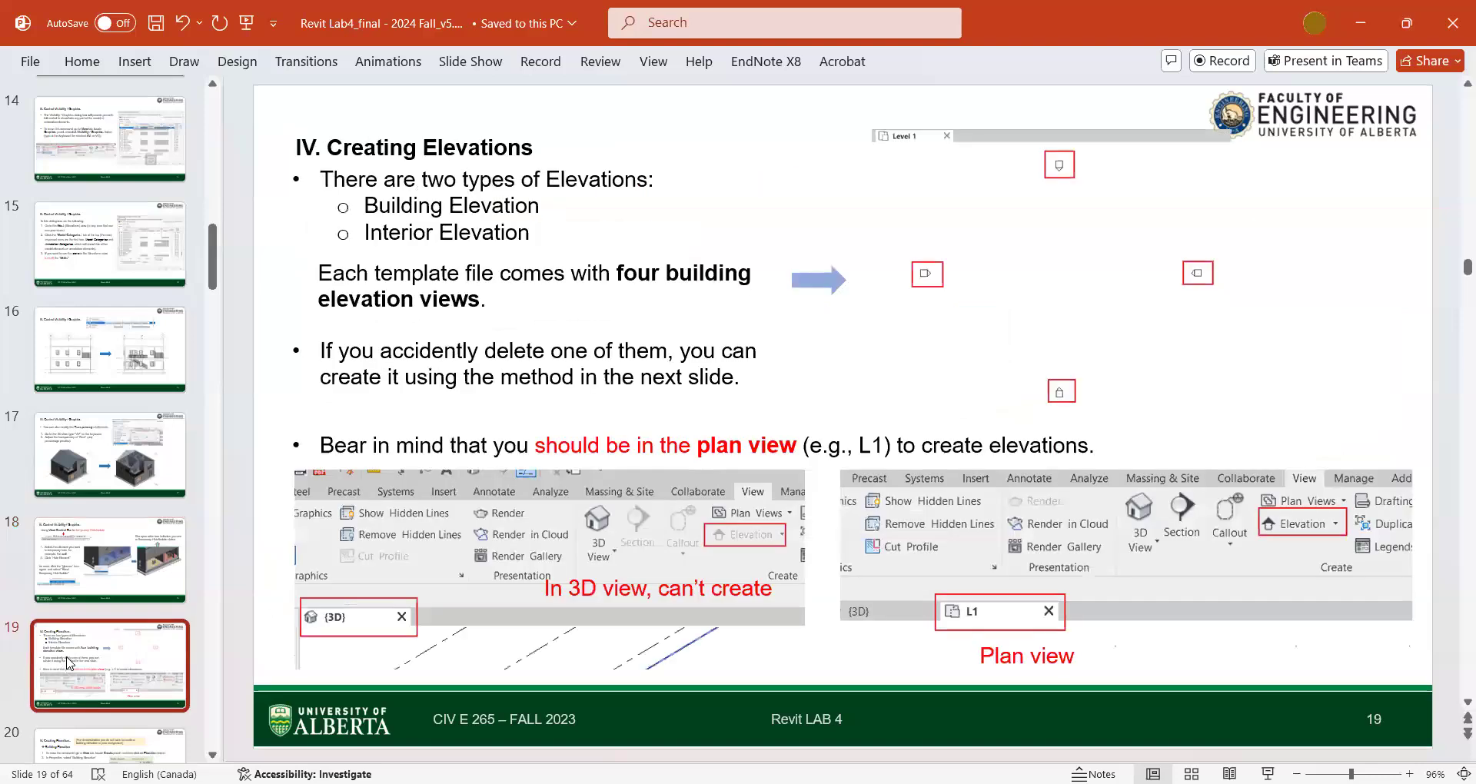
scroll(69, 659, down, 2)
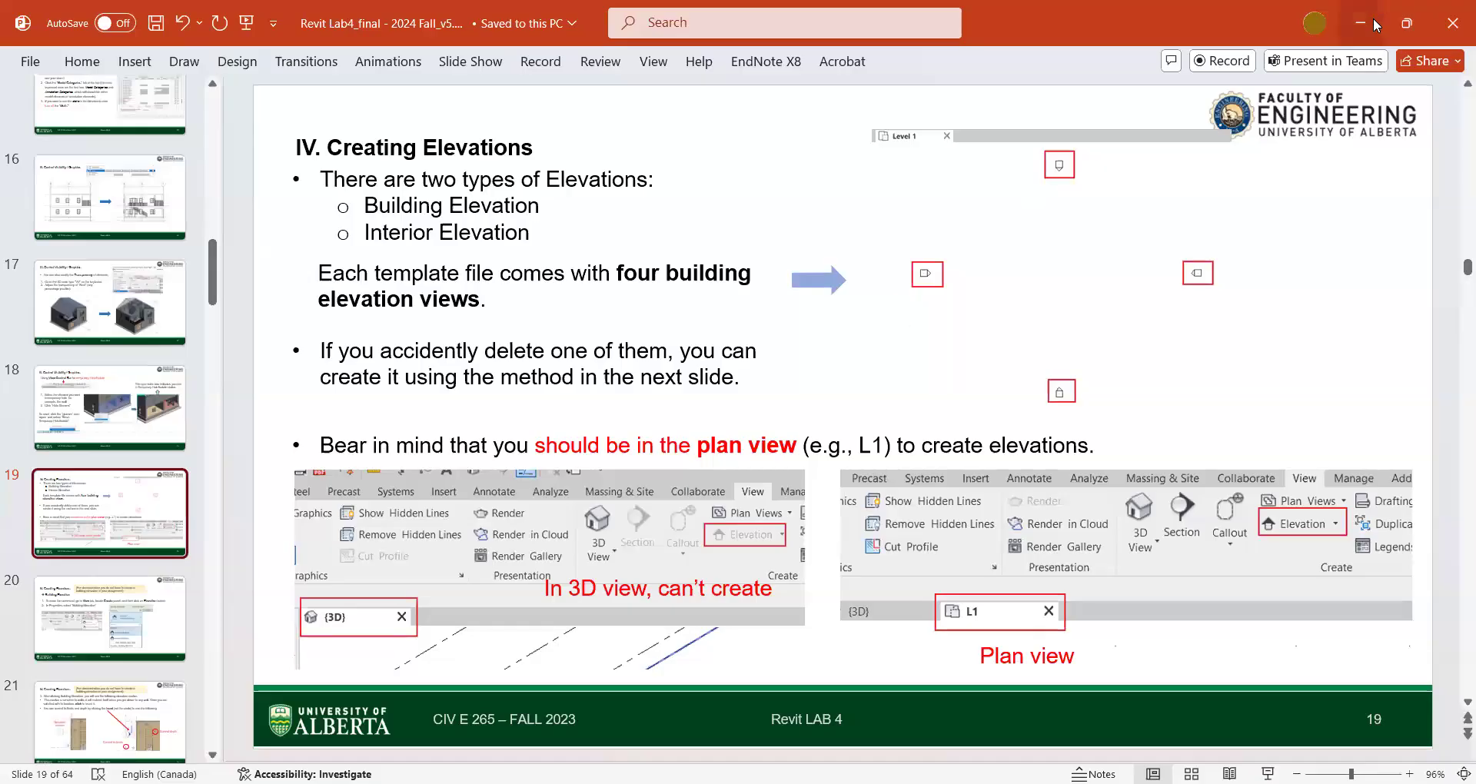
key(alt+Tab)
Step: Open the L1 floor plan and check the building elevation markers around the building, selecting the whole west marker
scroll(948, 303, down, 1)
middle_drag(853, 382, 715, 490)
scroll(715, 490, down, 1)
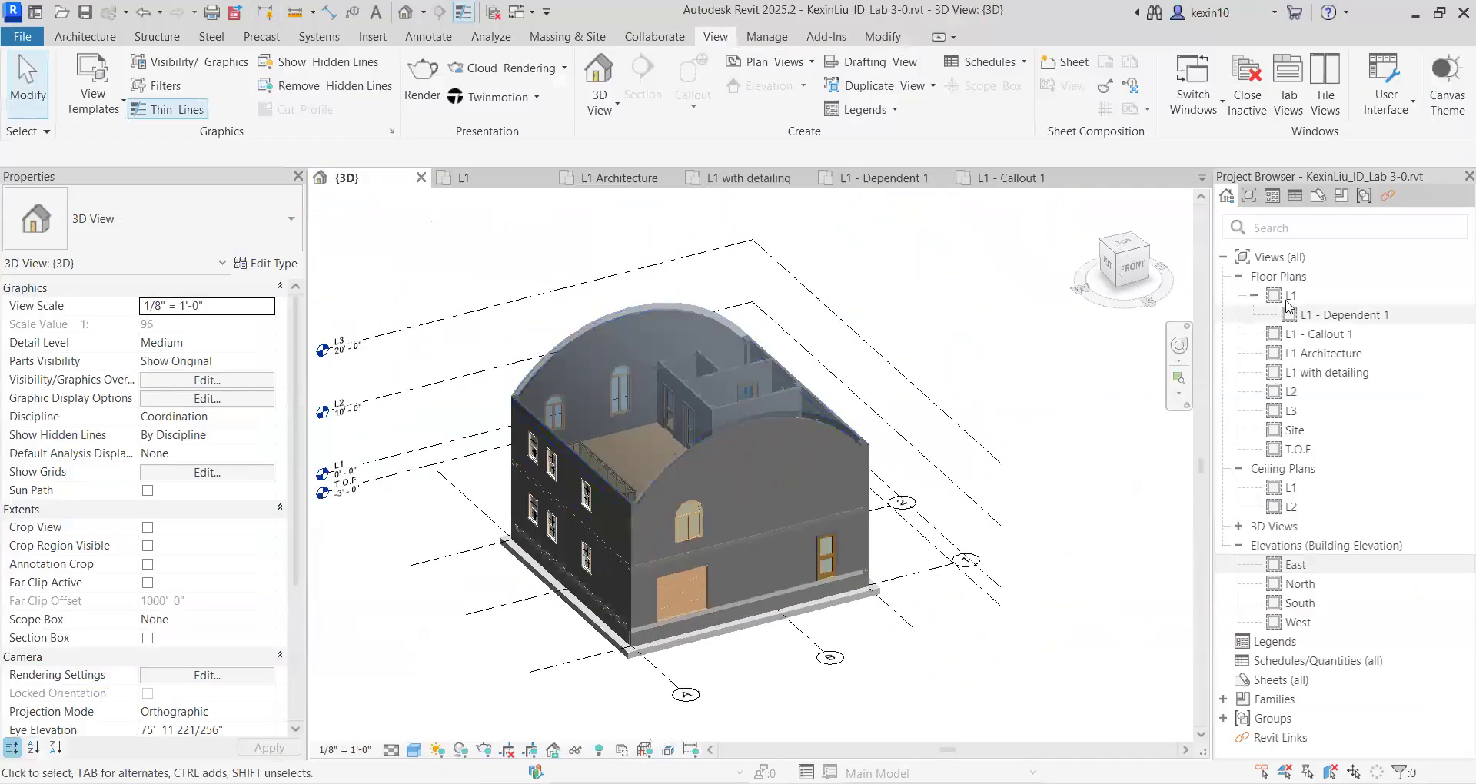
double_click(1290, 297)
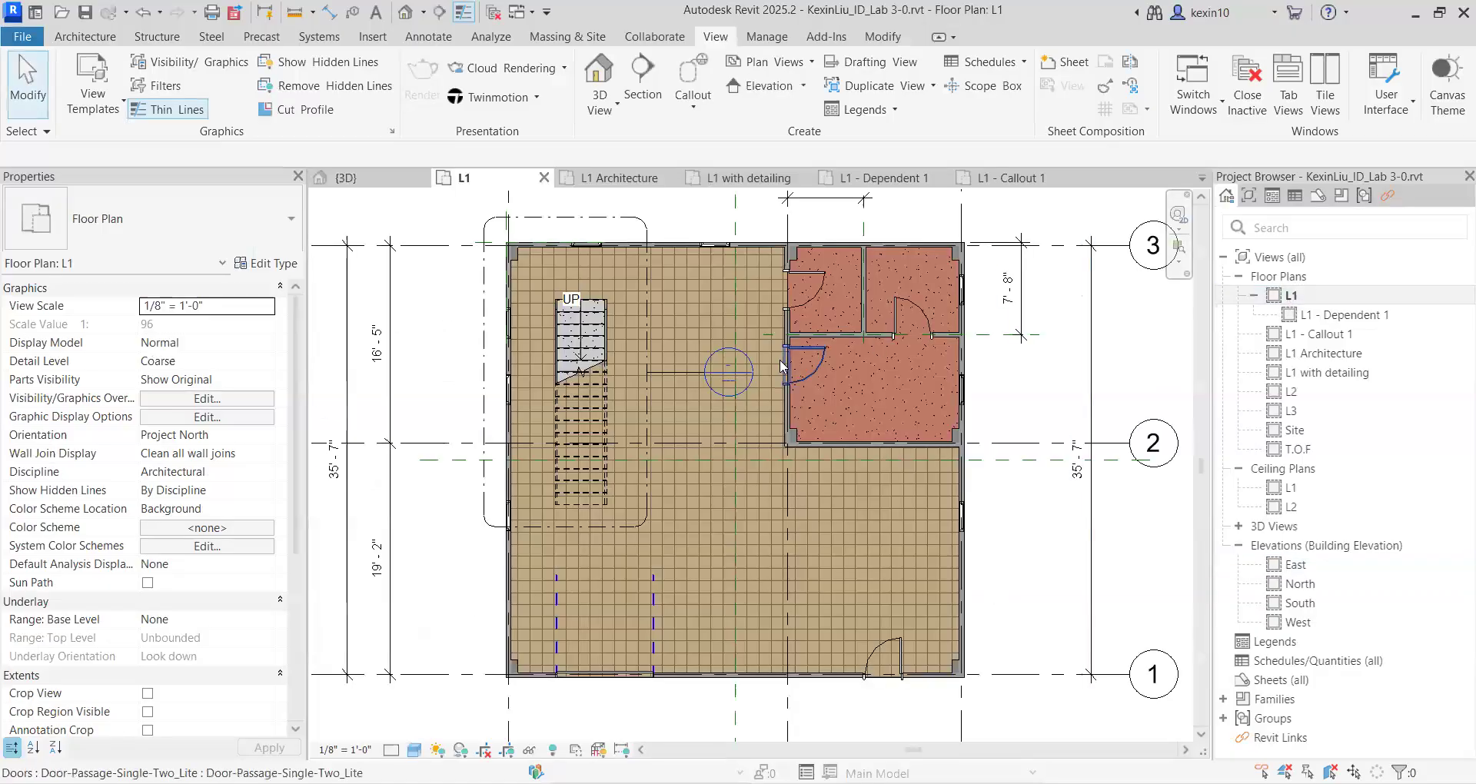
scroll(783, 366, down, 6)
drag(798, 301, 683, 244)
key(Escape)
drag(535, 539, 377, 462)
drag(534, 551, 385, 391)
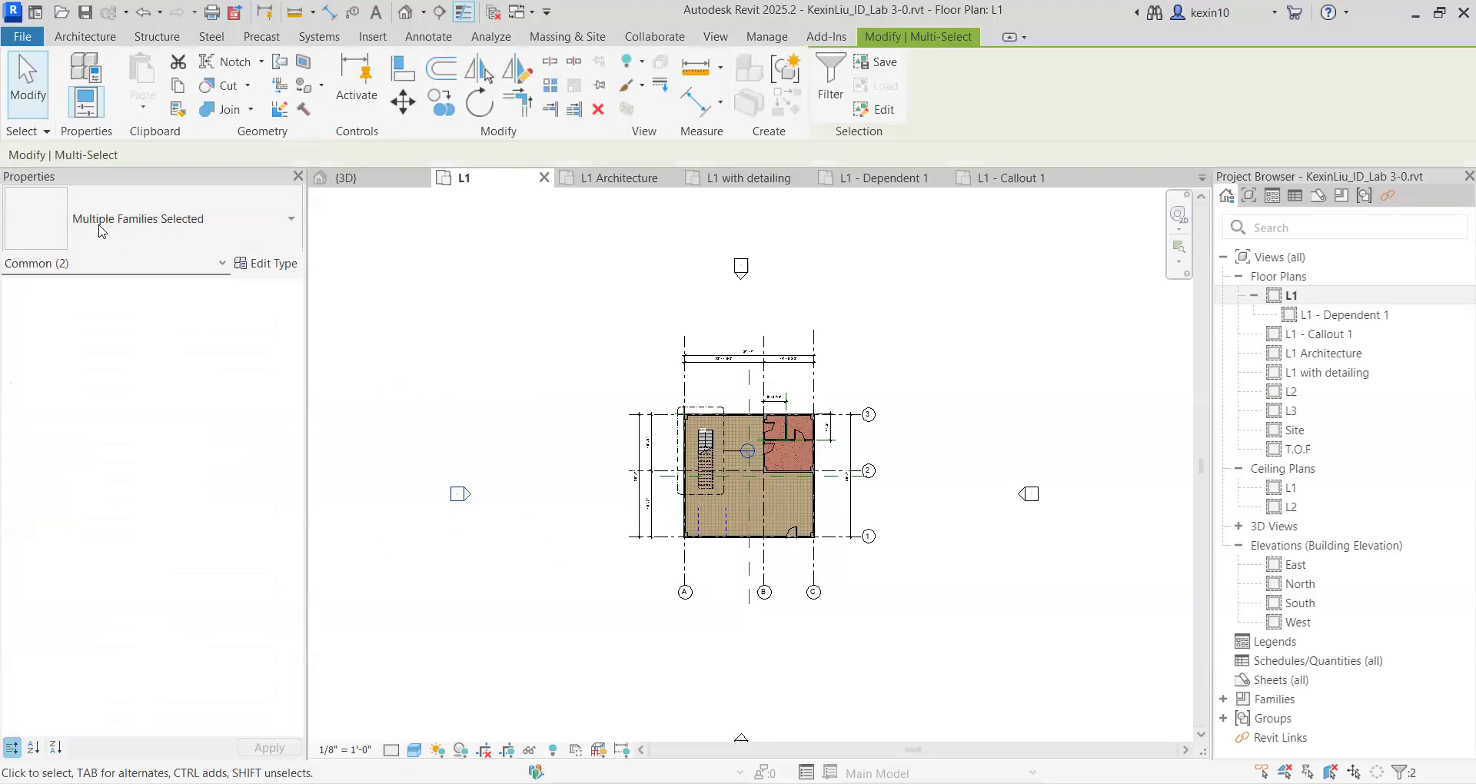
key(Escape)
Step: Examine the west elevation marker by selecting its view arrow and its square body separately, and clear the selection
scroll(472, 477, up, 1)
scroll(477, 497, up, 1)
click(462, 502)
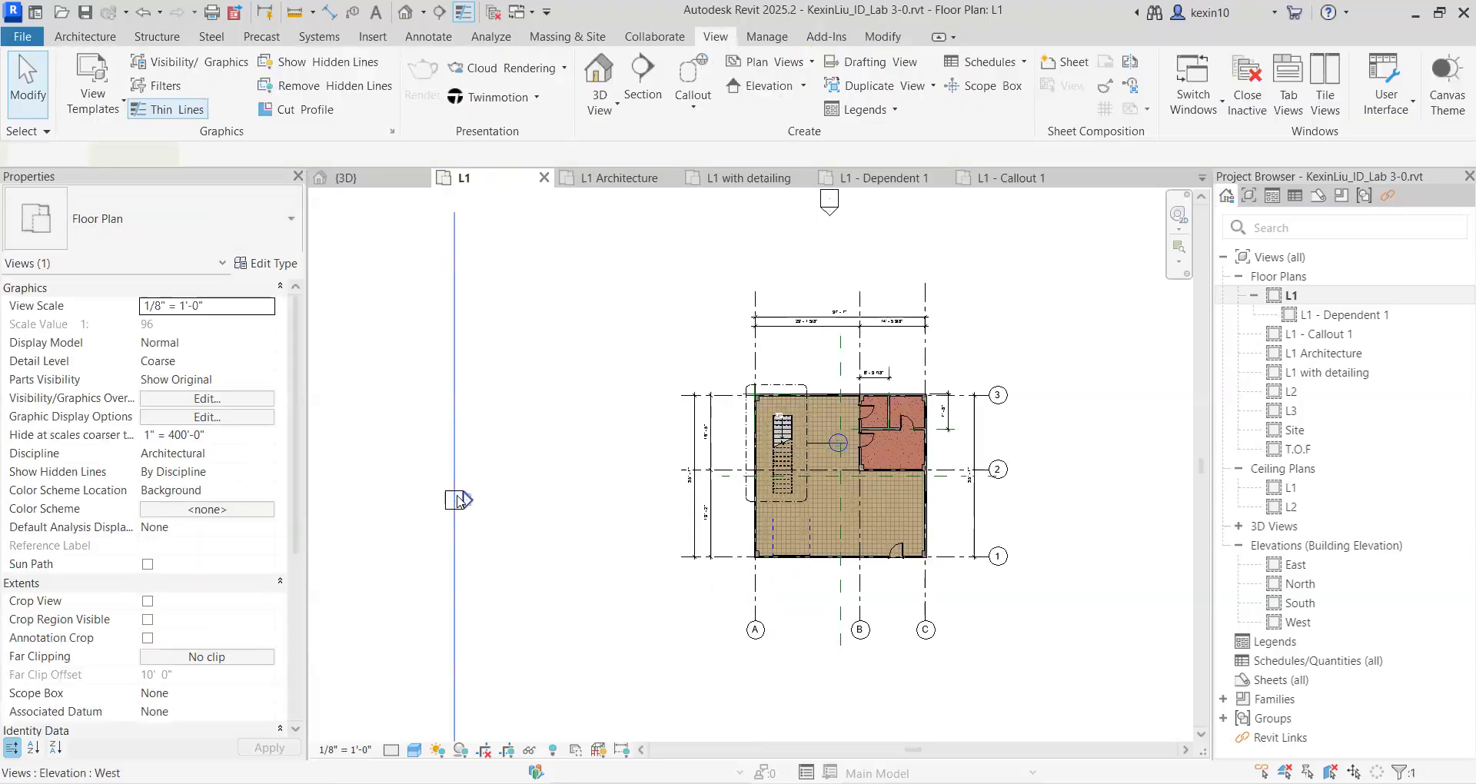
scroll(456, 510, up, 5)
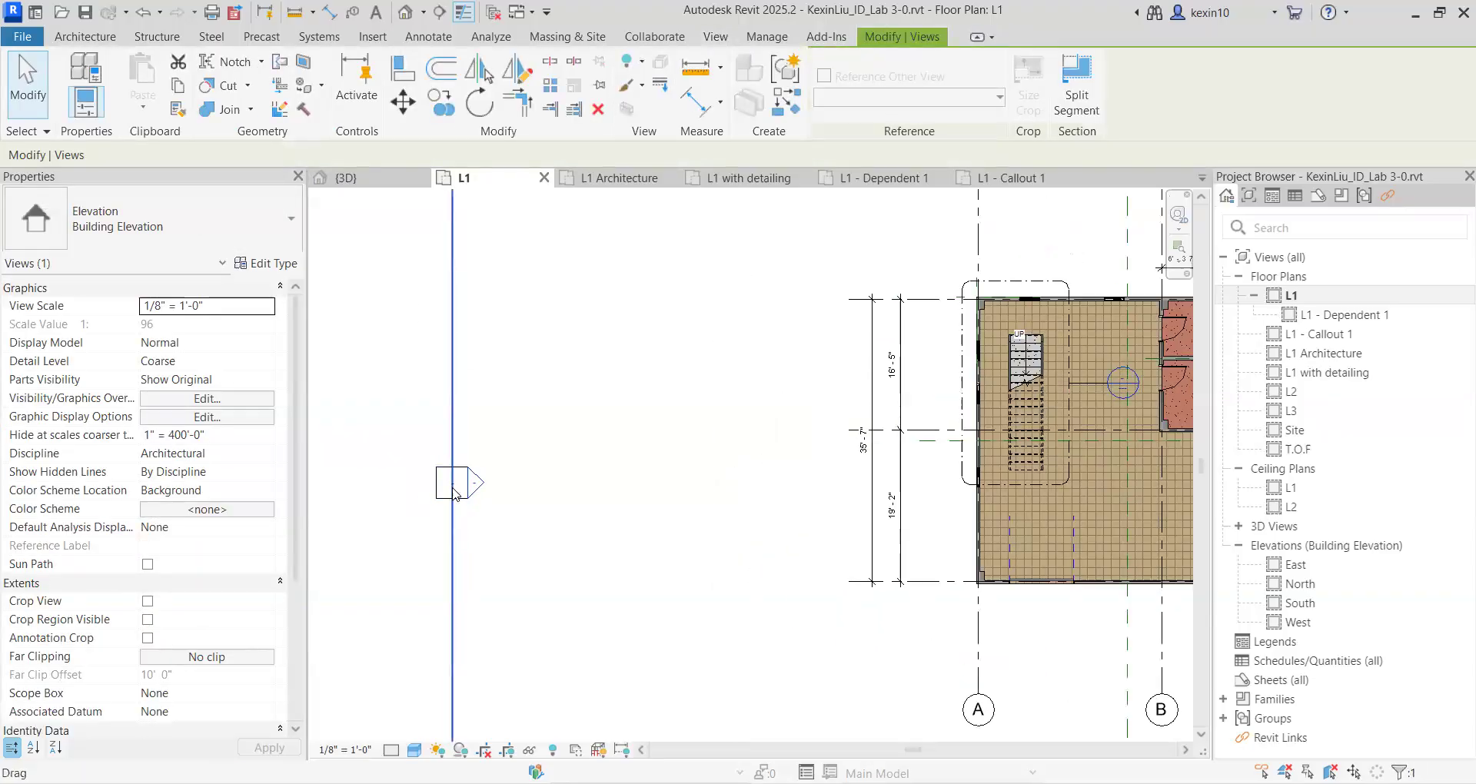
key(Escape)
click(461, 448)
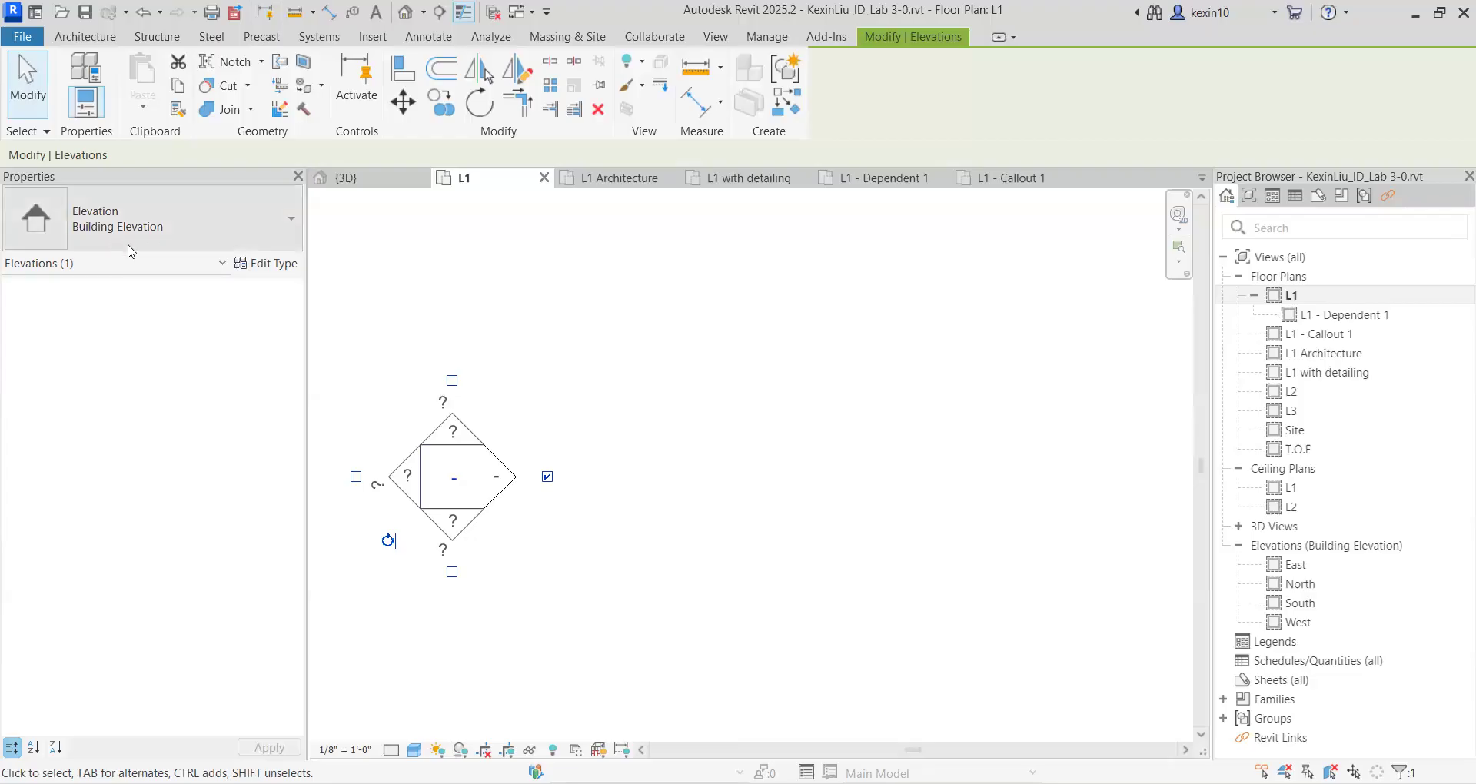
scroll(470, 311, down, 2)
click(616, 379)
scroll(616, 379, down, 2)
middle_drag(763, 243, 652, 393)
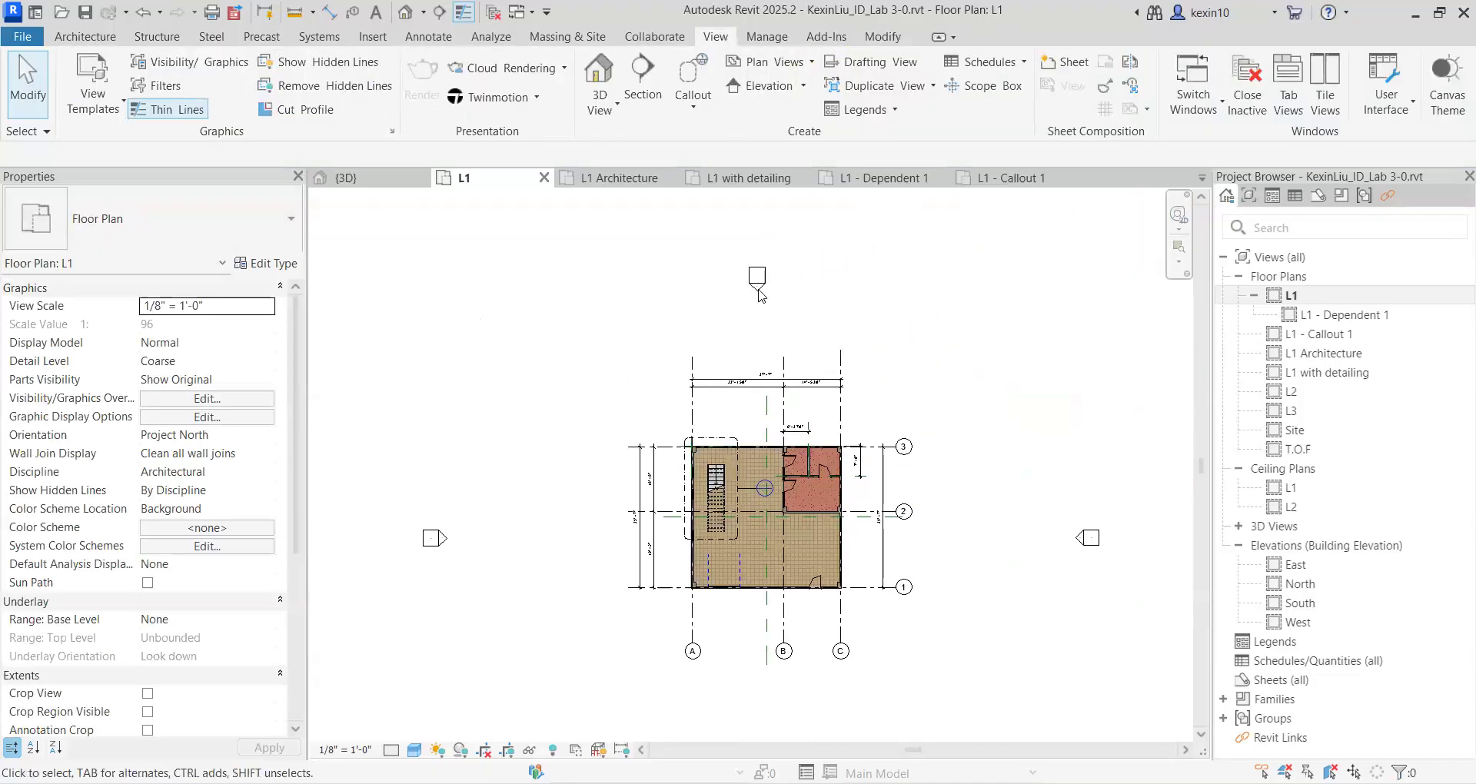
Step: Examine the north elevation marker, selecting its square body and its view arrow in turn
click(757, 286)
scroll(756, 303, up, 5)
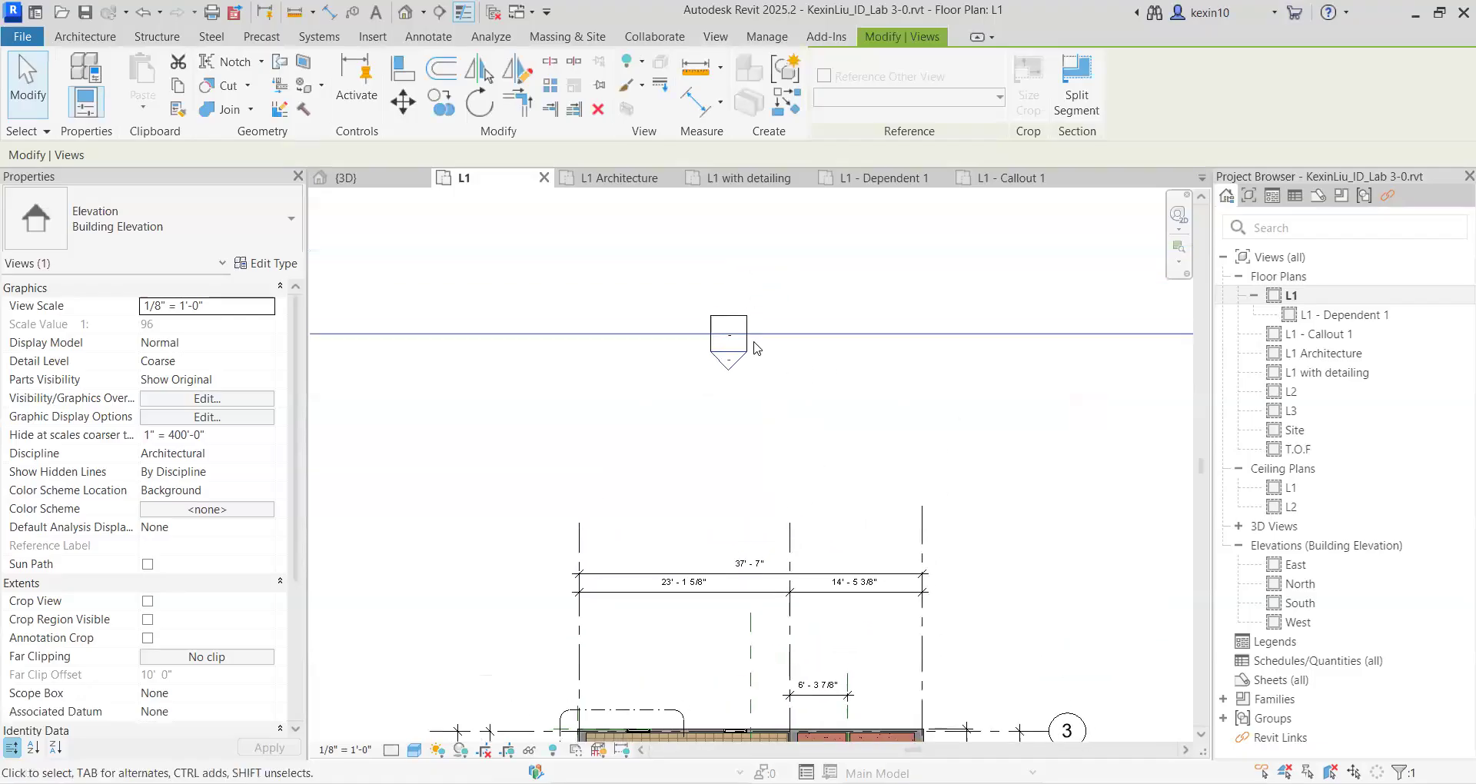
click(746, 311)
click(794, 399)
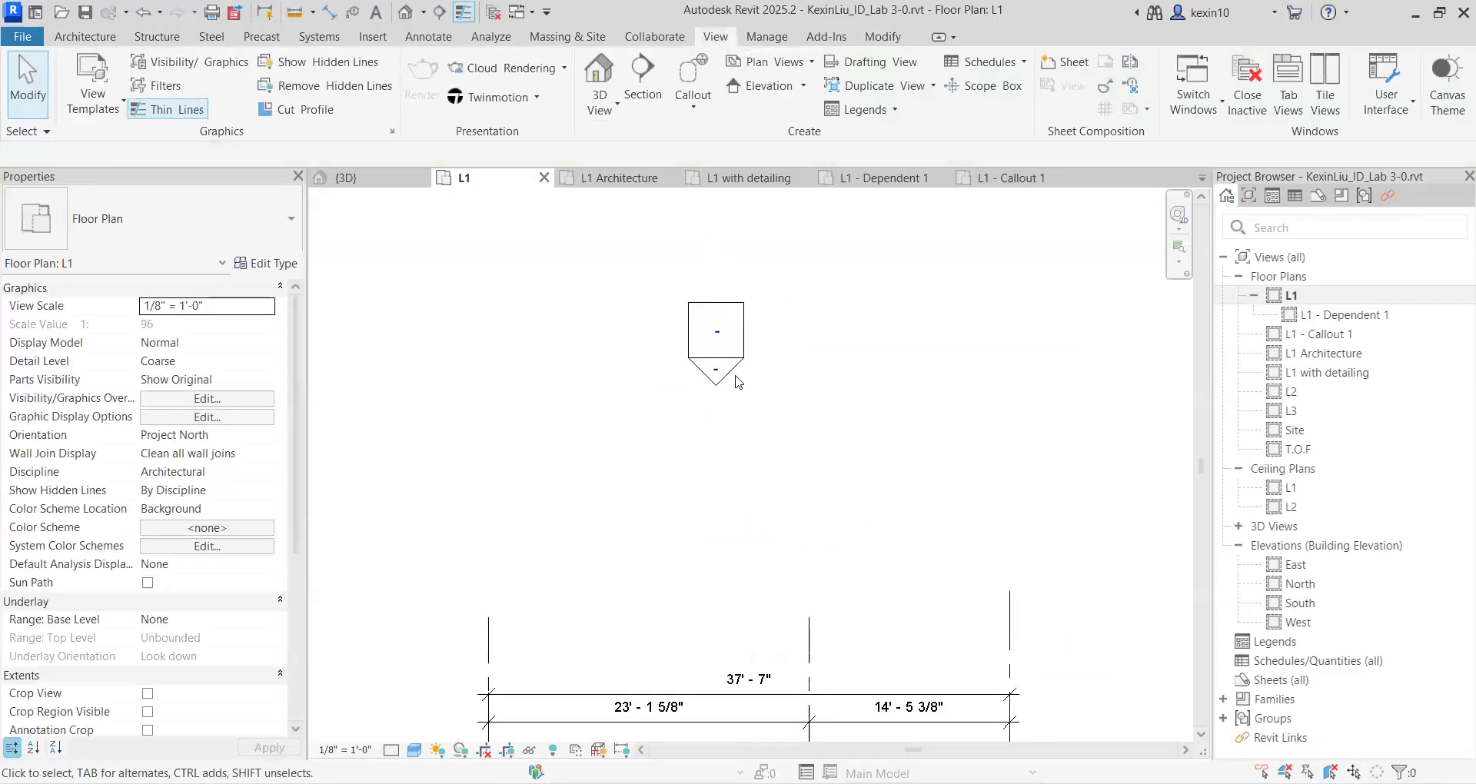
click(741, 309)
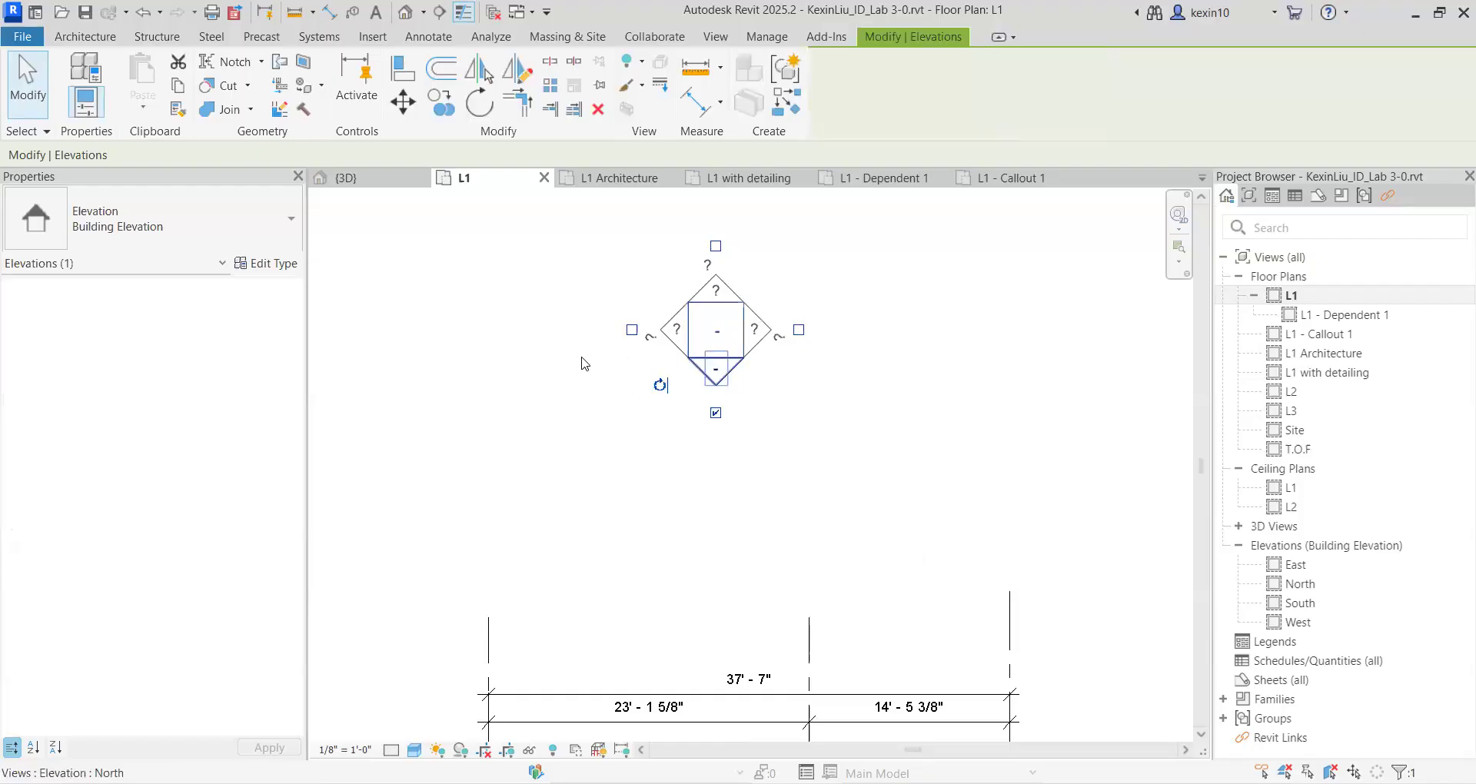
click(708, 378)
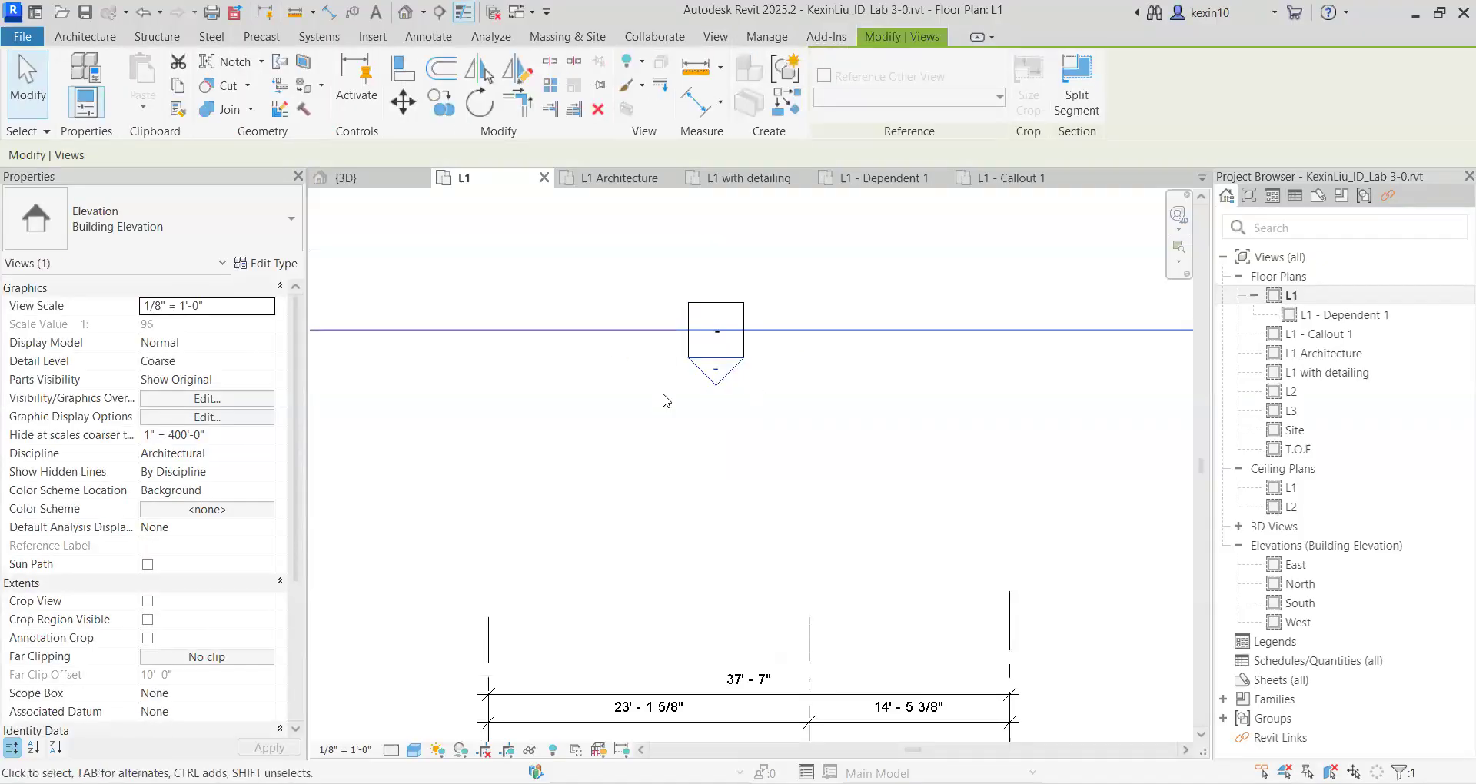
click(780, 376)
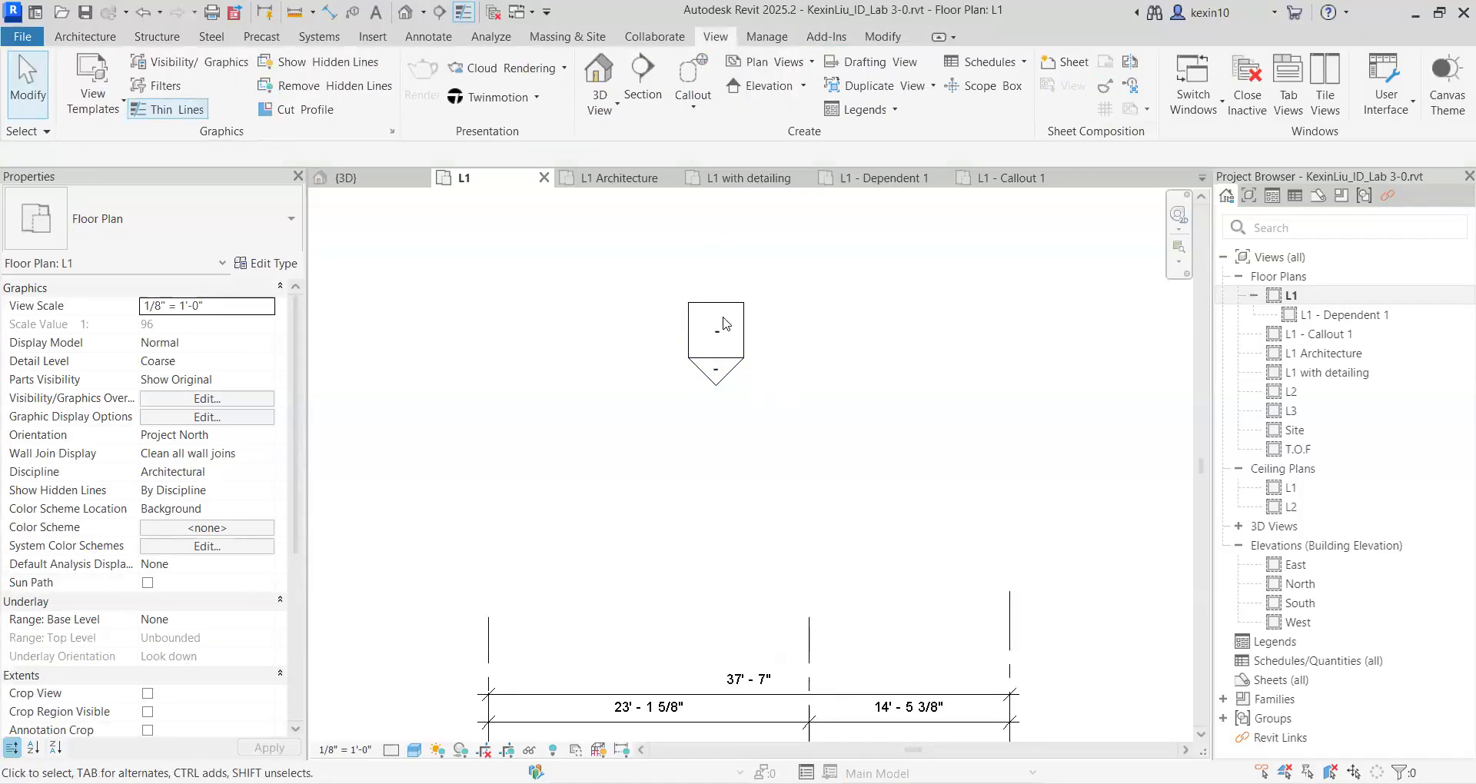
click(715, 373)
scroll(716, 375, down, 3)
scroll(717, 374, down, 4)
click(745, 306)
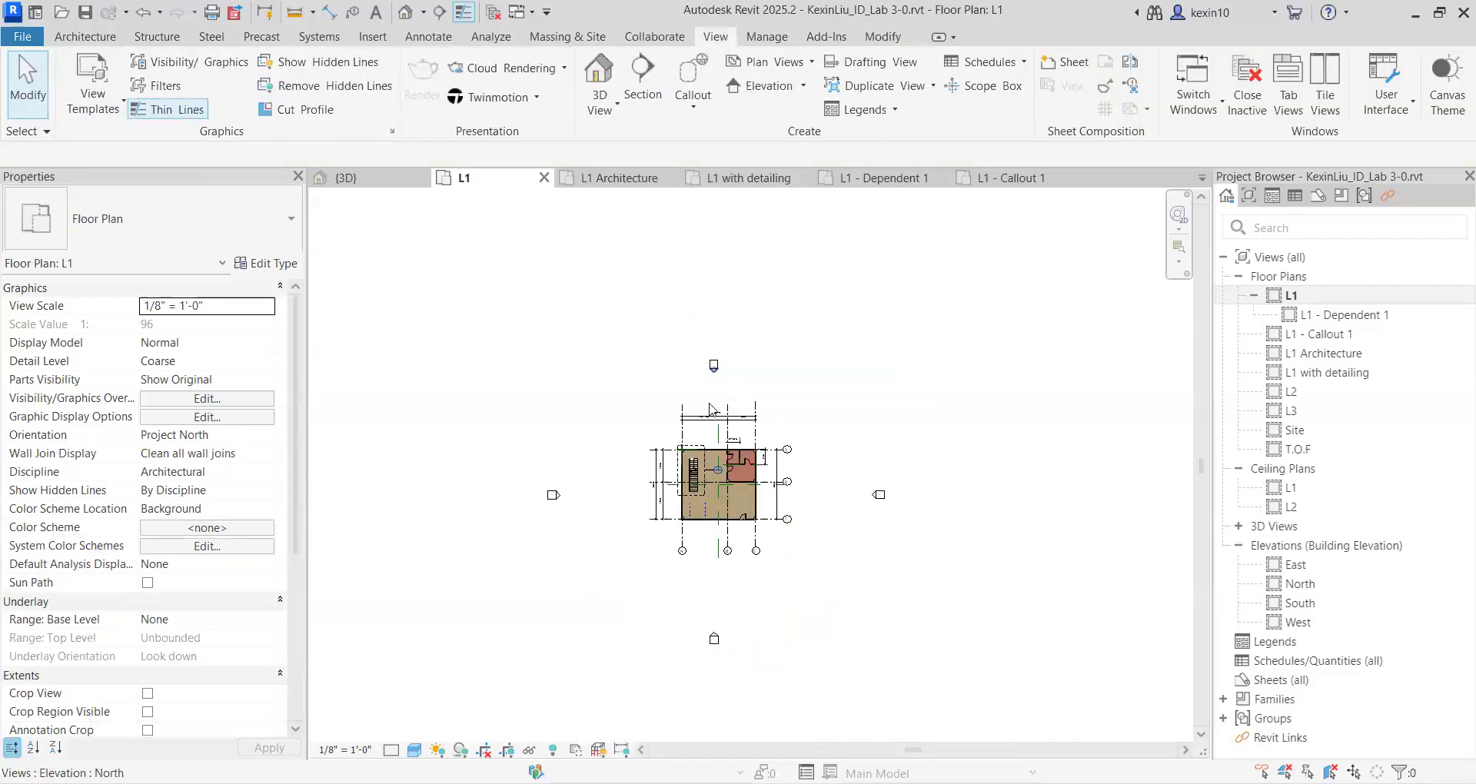
Step: Add an extra elevation view to the north elevation marker by turning on its east-side arrow
scroll(708, 392, up, 5)
click(736, 277)
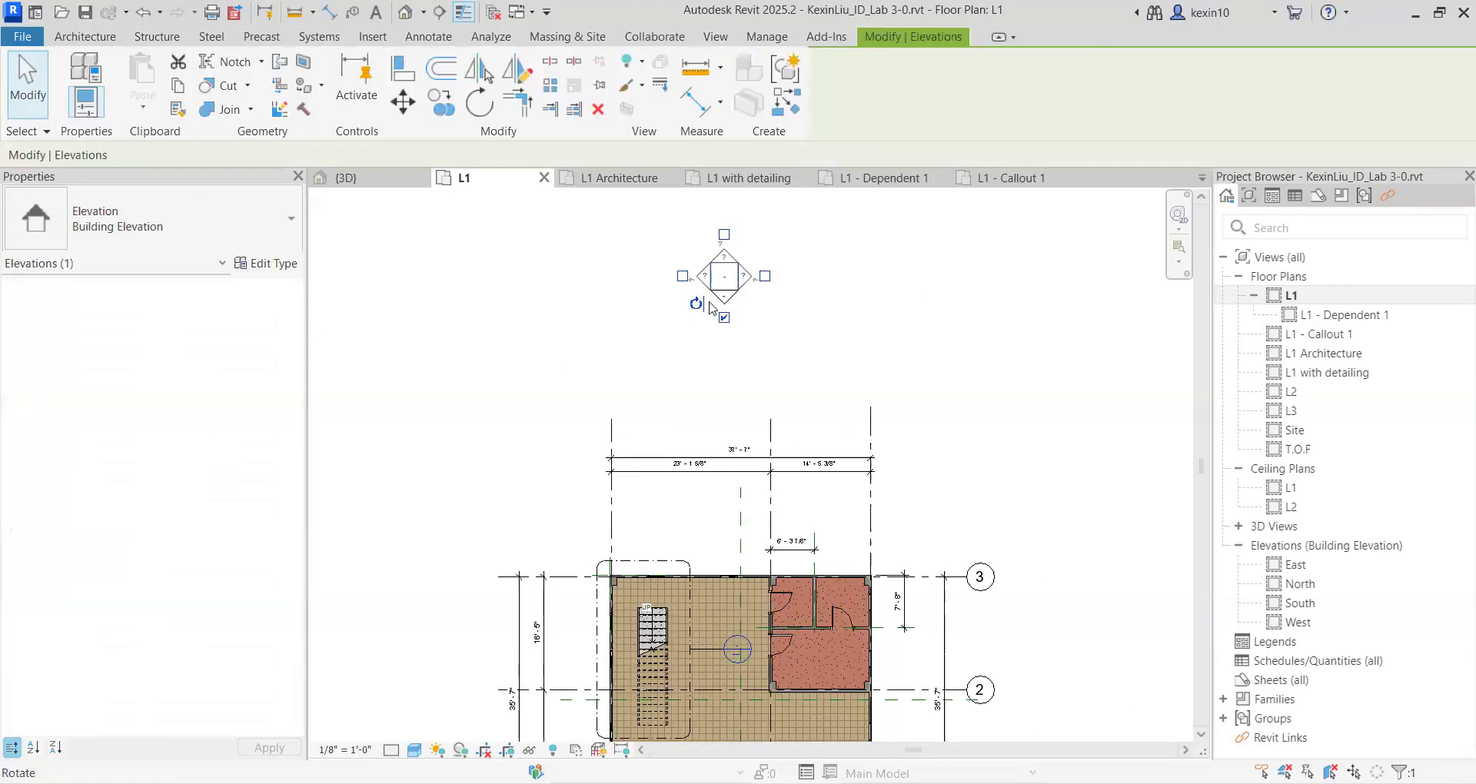
scroll(760, 402, up, 2)
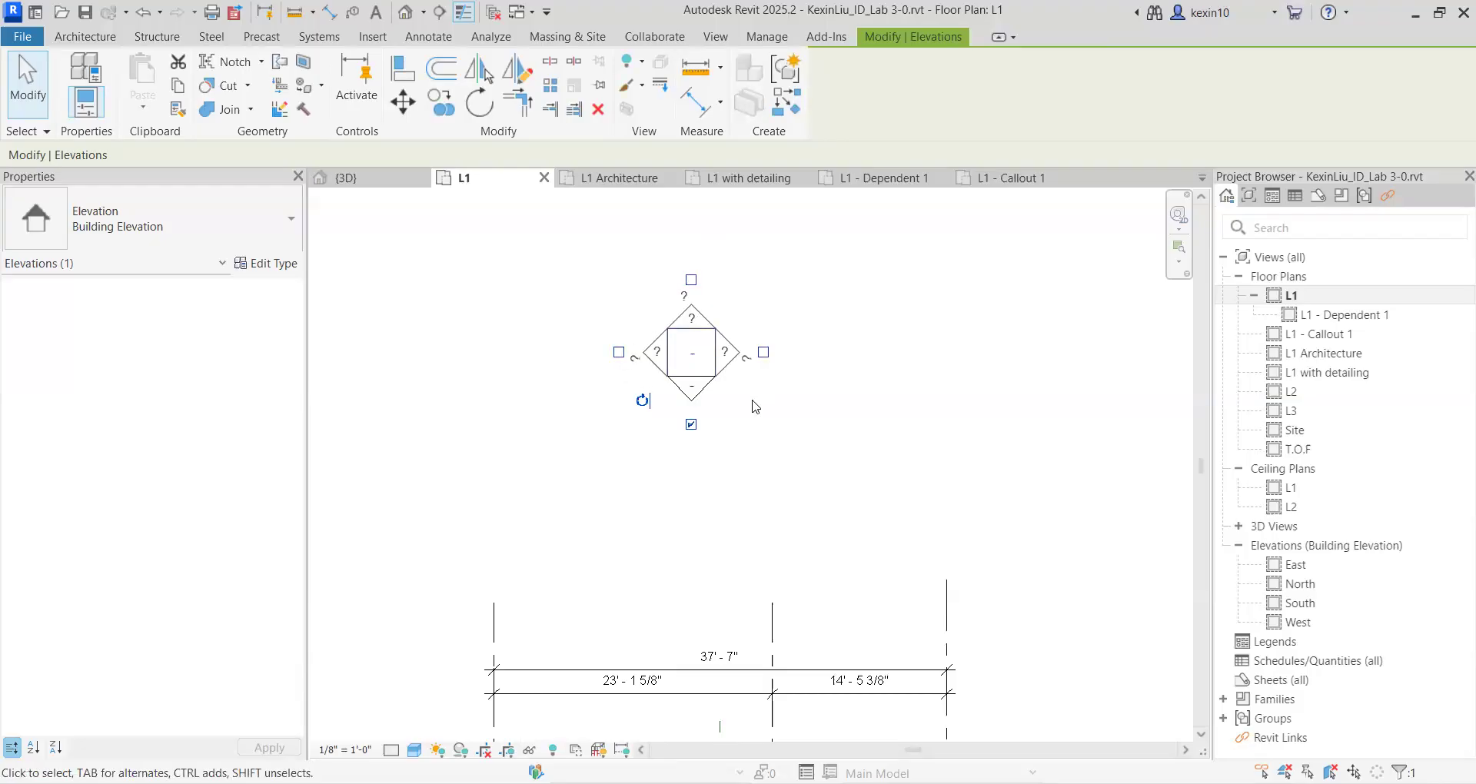
scroll(728, 419, down, 3)
scroll(719, 428, up, 3)
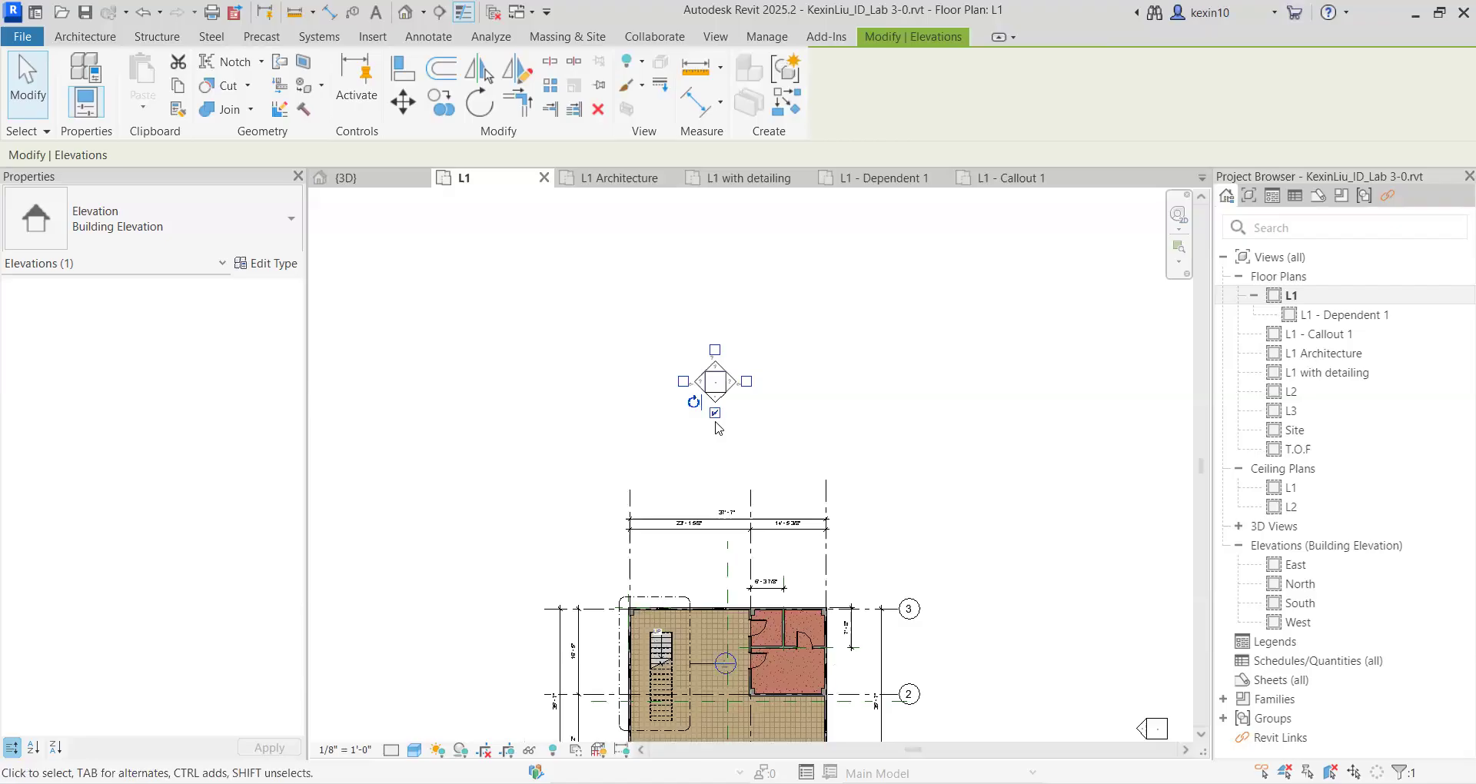
scroll(749, 390, up, 2)
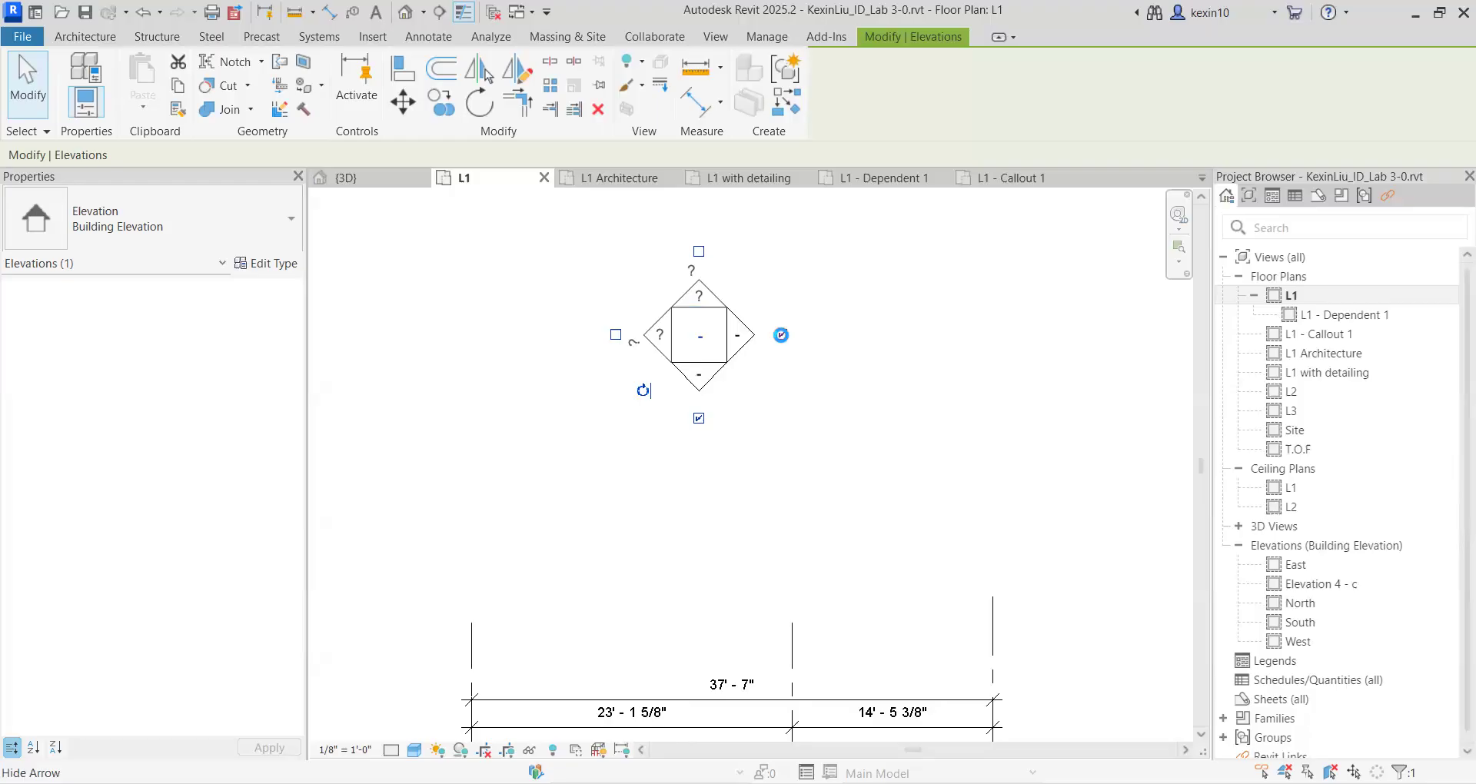
Step: Remove the extra east-side elevation view from the north marker, accept deleting the view, and clear the selection
key(Delete)
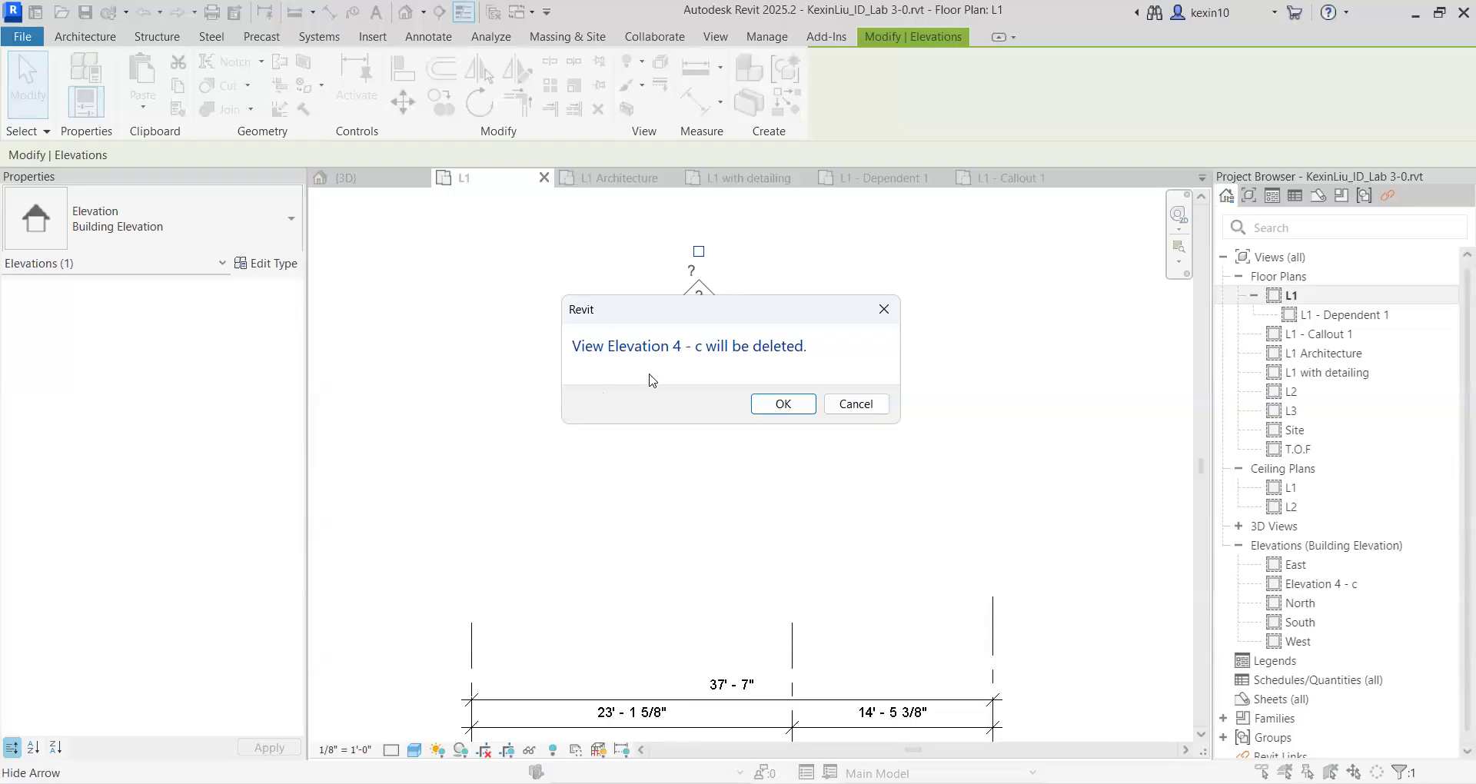
click(783, 403)
click(846, 425)
scroll(796, 392, down, 5)
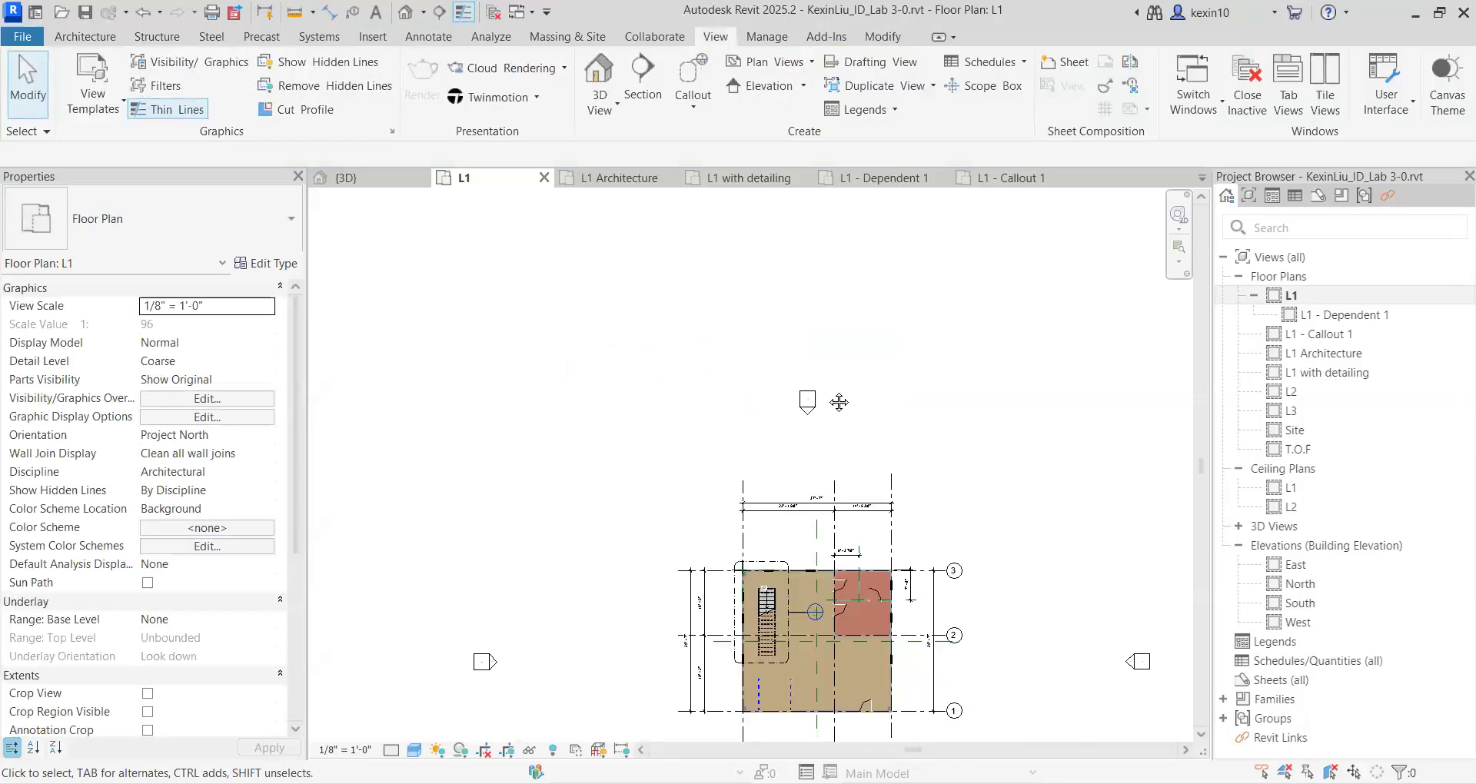
middle_drag(796, 391, 785, 400)
drag(816, 373, 745, 333)
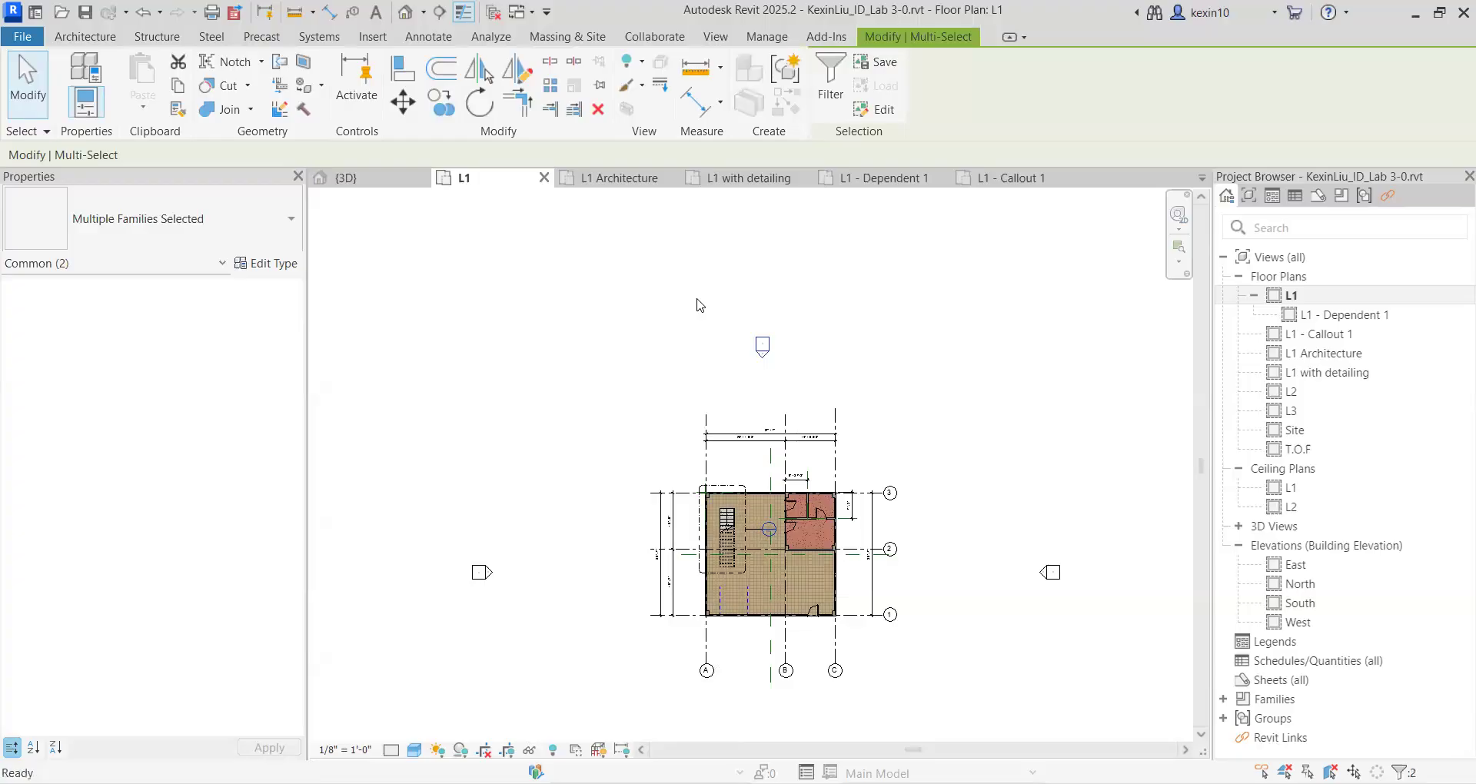
key(Delete)
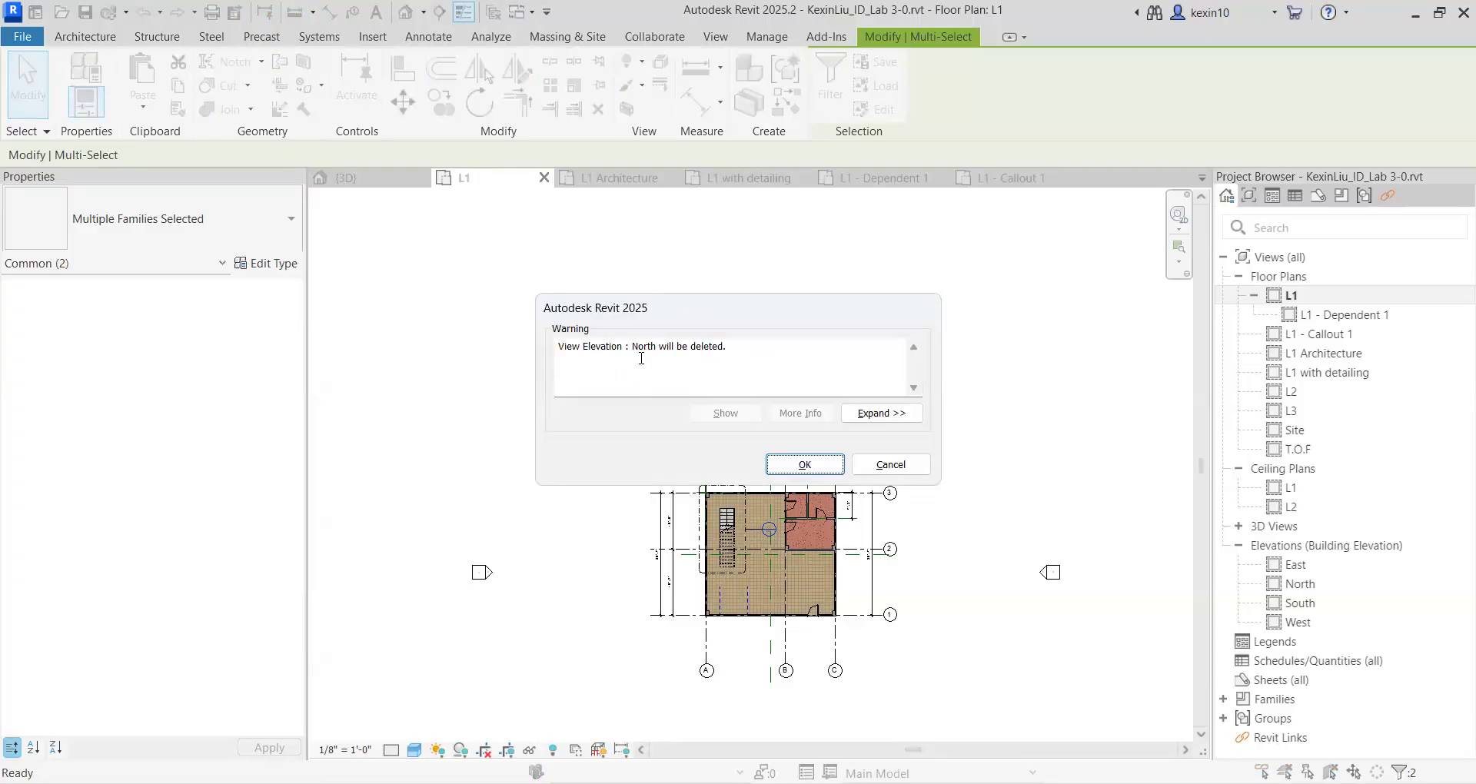
click(899, 462)
Step: Delete the whole north elevation marker together with its North elevation view
scroll(793, 358, up, 3)
click(875, 422)
drag(871, 416, 680, 283)
scroll(679, 283, down, 2)
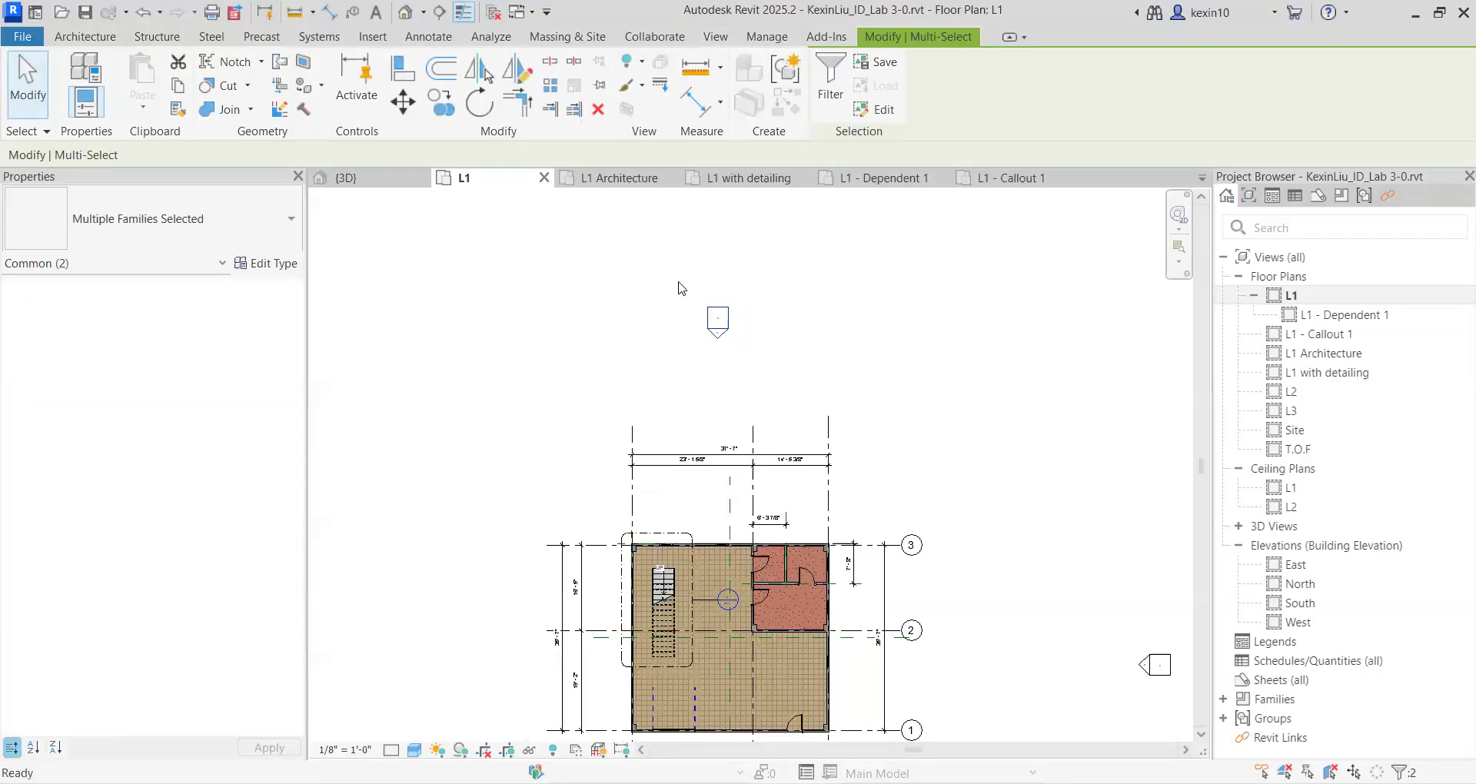
key(Delete)
click(798, 466)
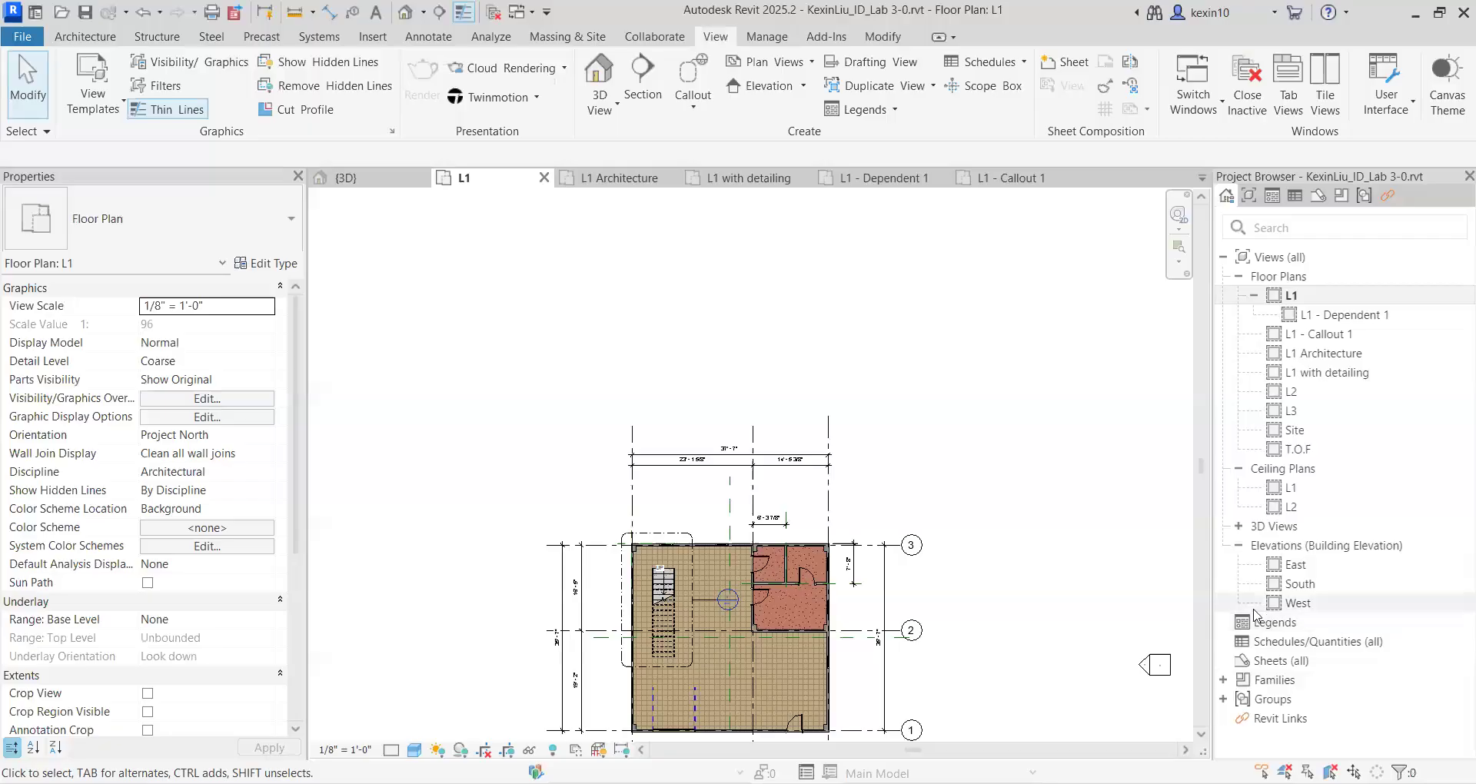
Step: Start creating a new elevation from the L1 plan and save the project at the save reminder
scroll(1042, 529, down, 3)
scroll(951, 443, down, 1)
middle_drag(938, 463, 899, 499)
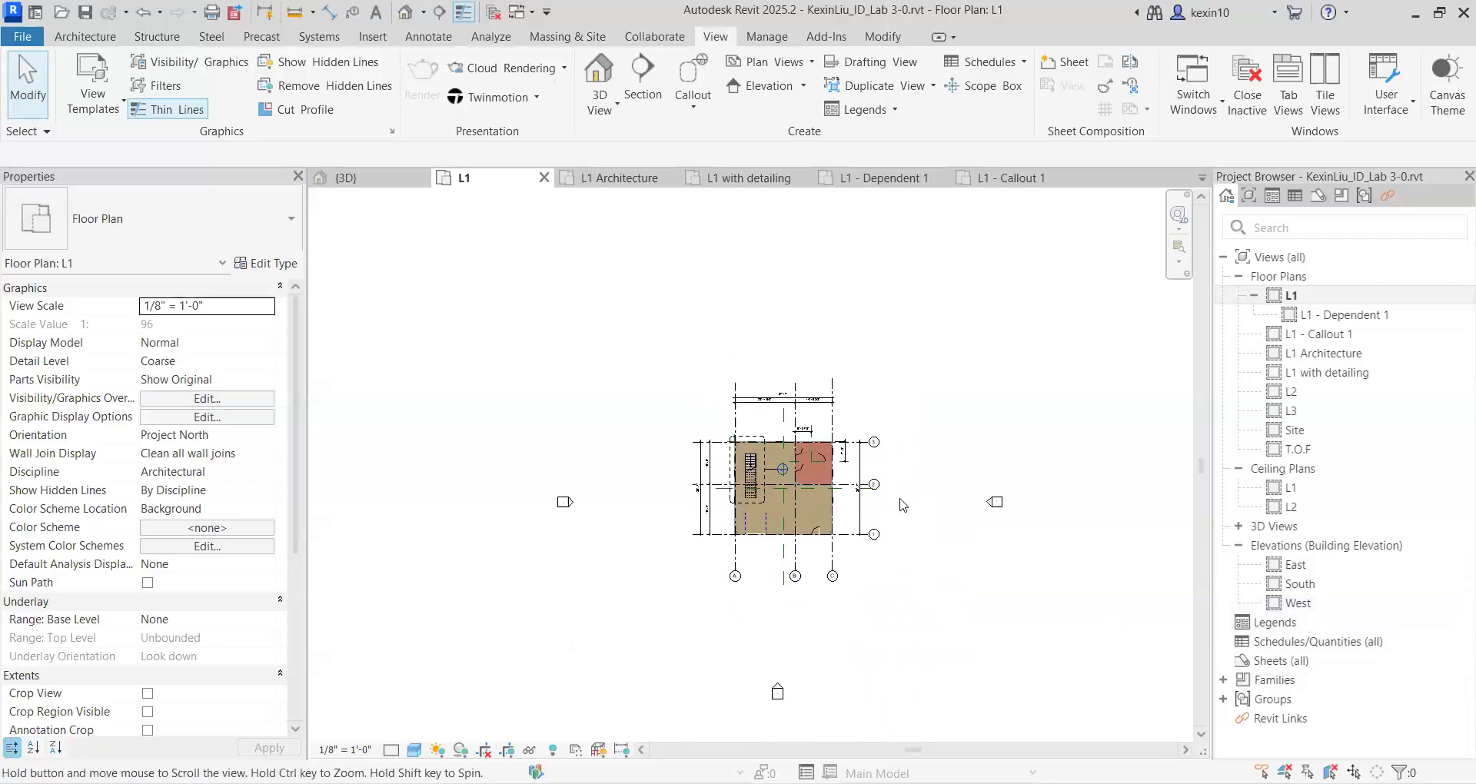
middle_drag(911, 448, 896, 459)
scroll(771, 356, up, 1)
scroll(773, 354, down, 3)
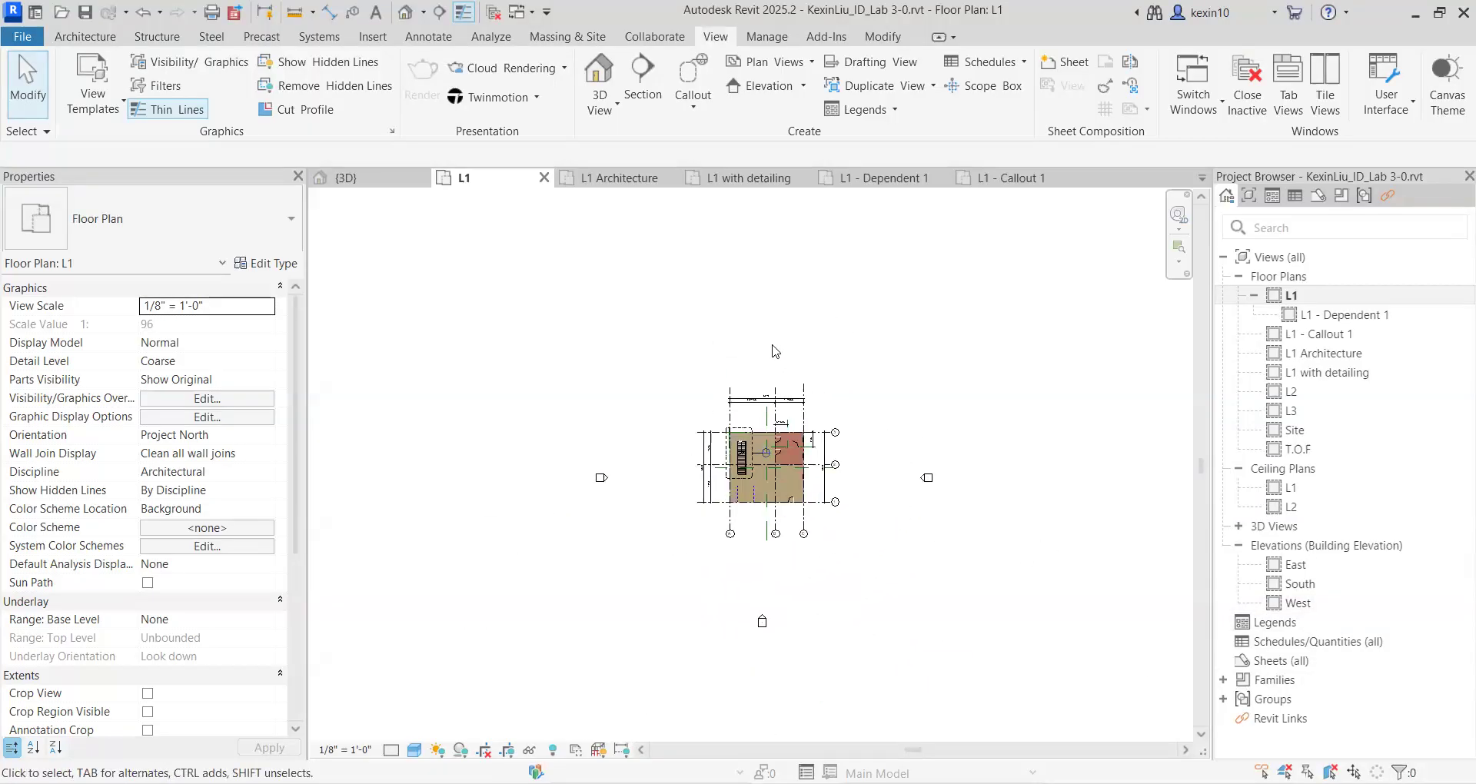
scroll(762, 363, up, 5)
scroll(754, 357, down, 3)
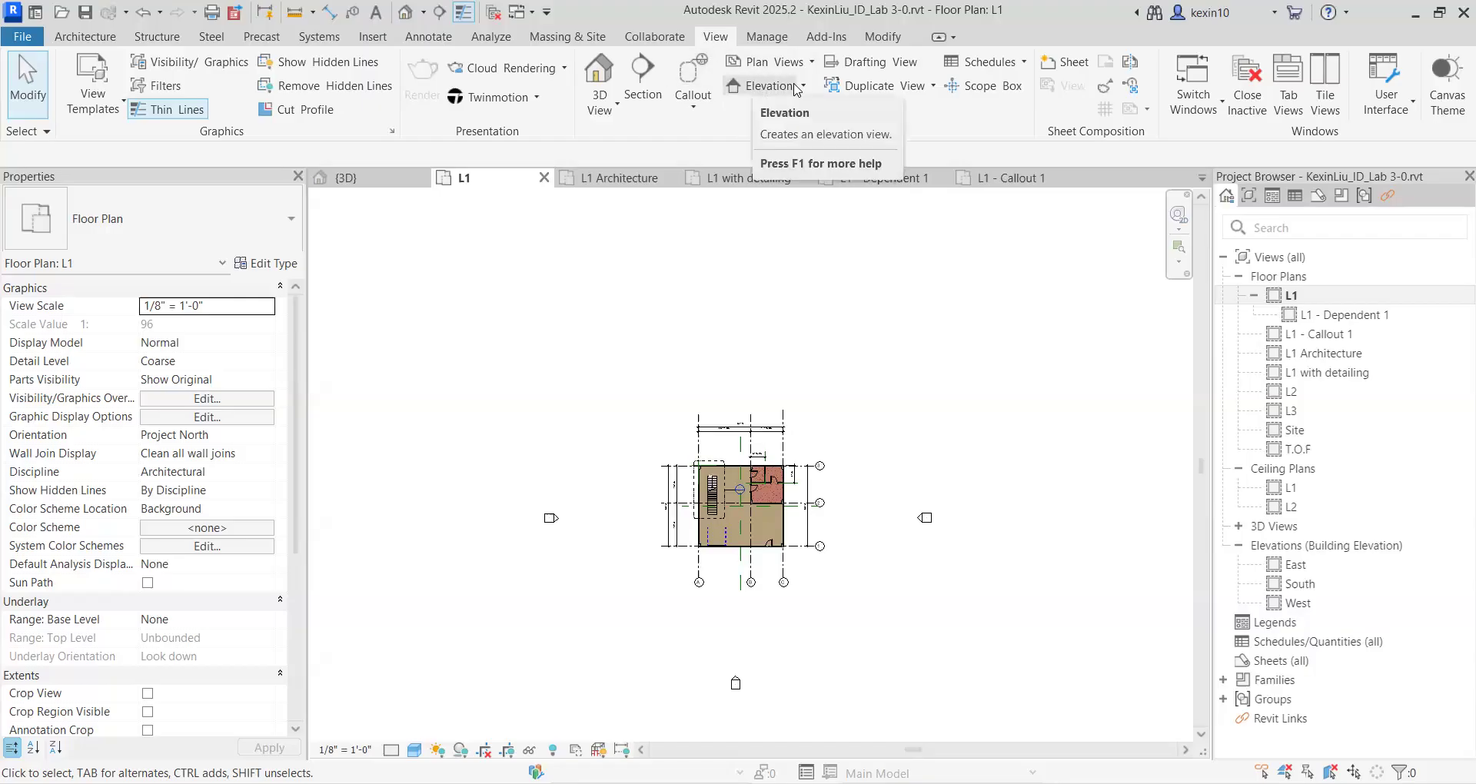
click(763, 99)
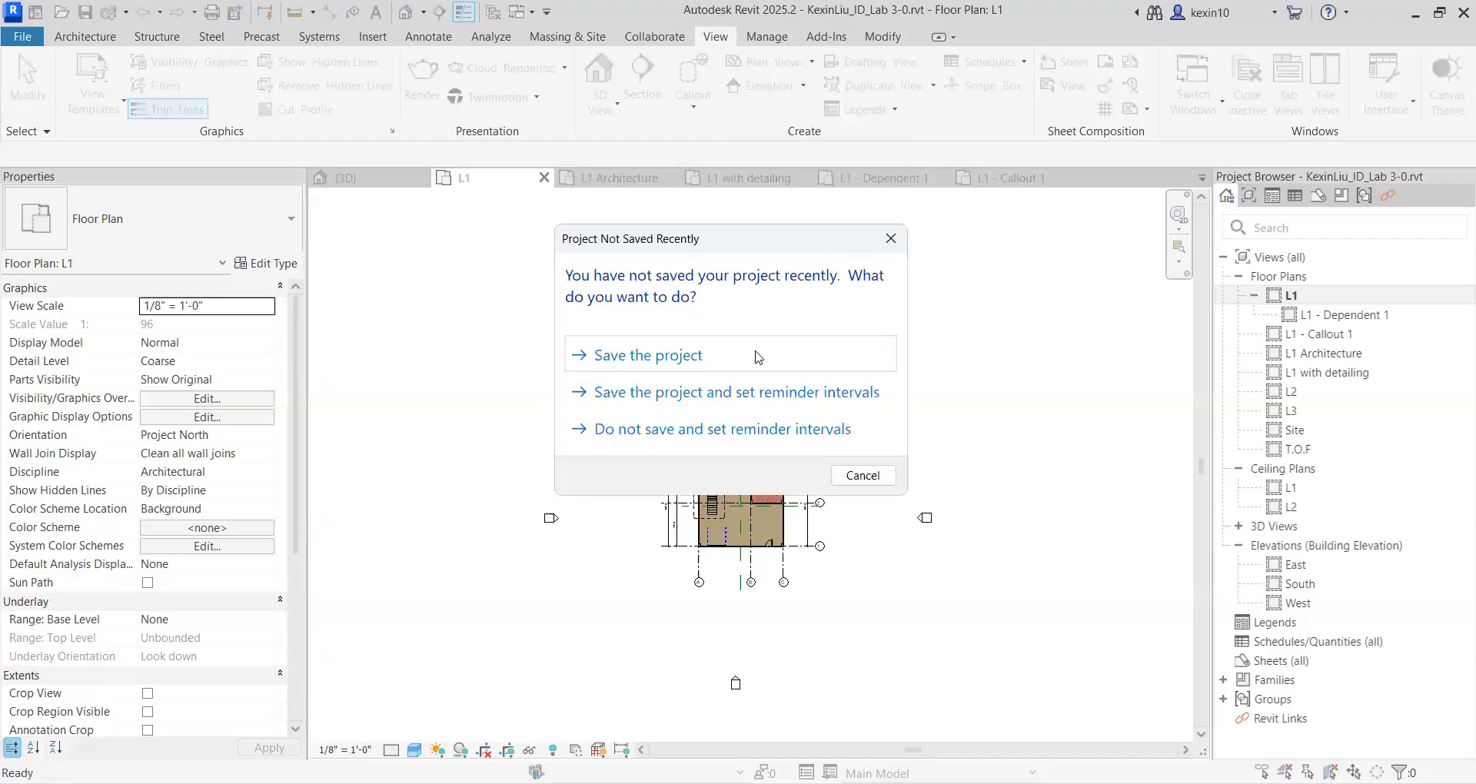
click(739, 350)
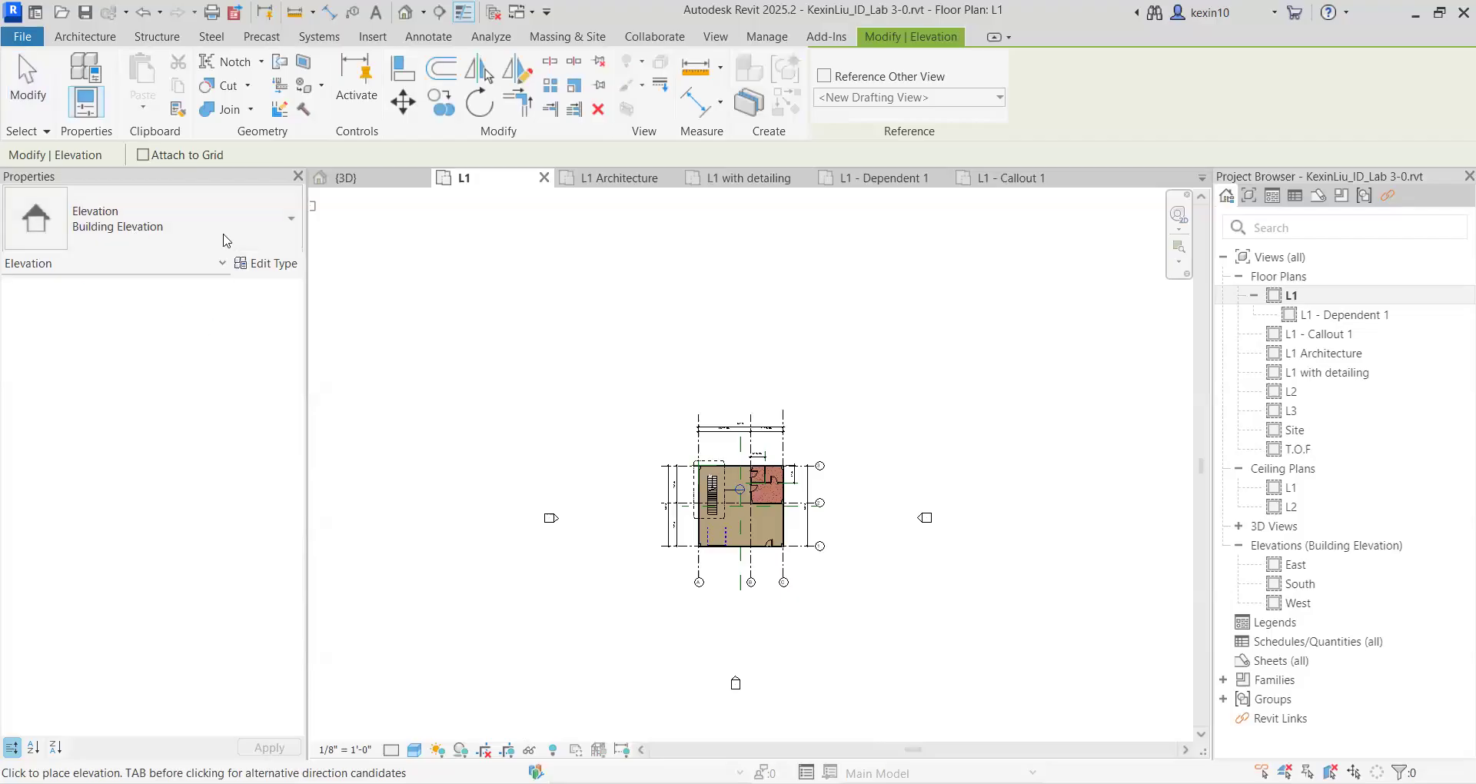
Step: Place a Building Elevation marker north of the building in the L1 plan and end the placement
click(225, 236)
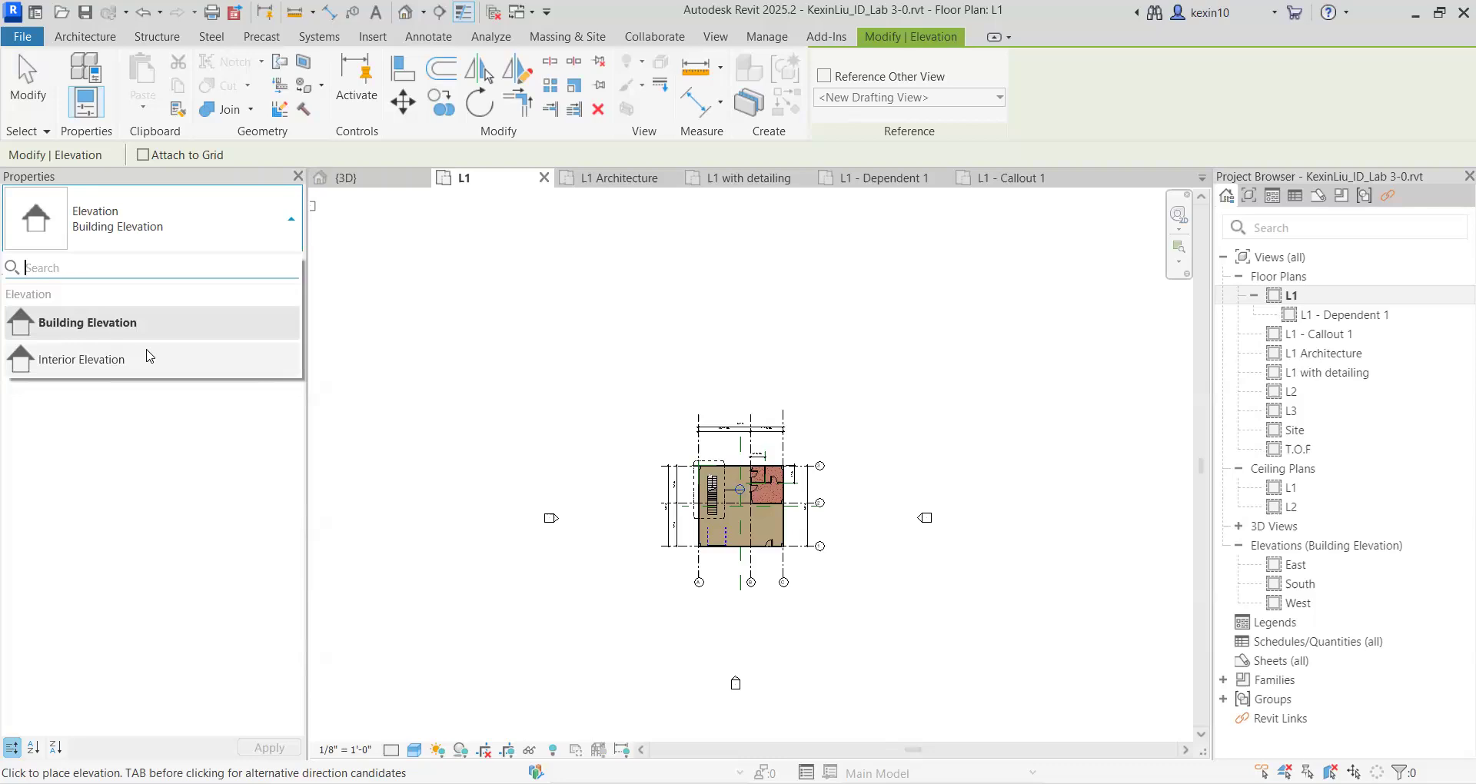
click(703, 367)
scroll(731, 358, up, 3)
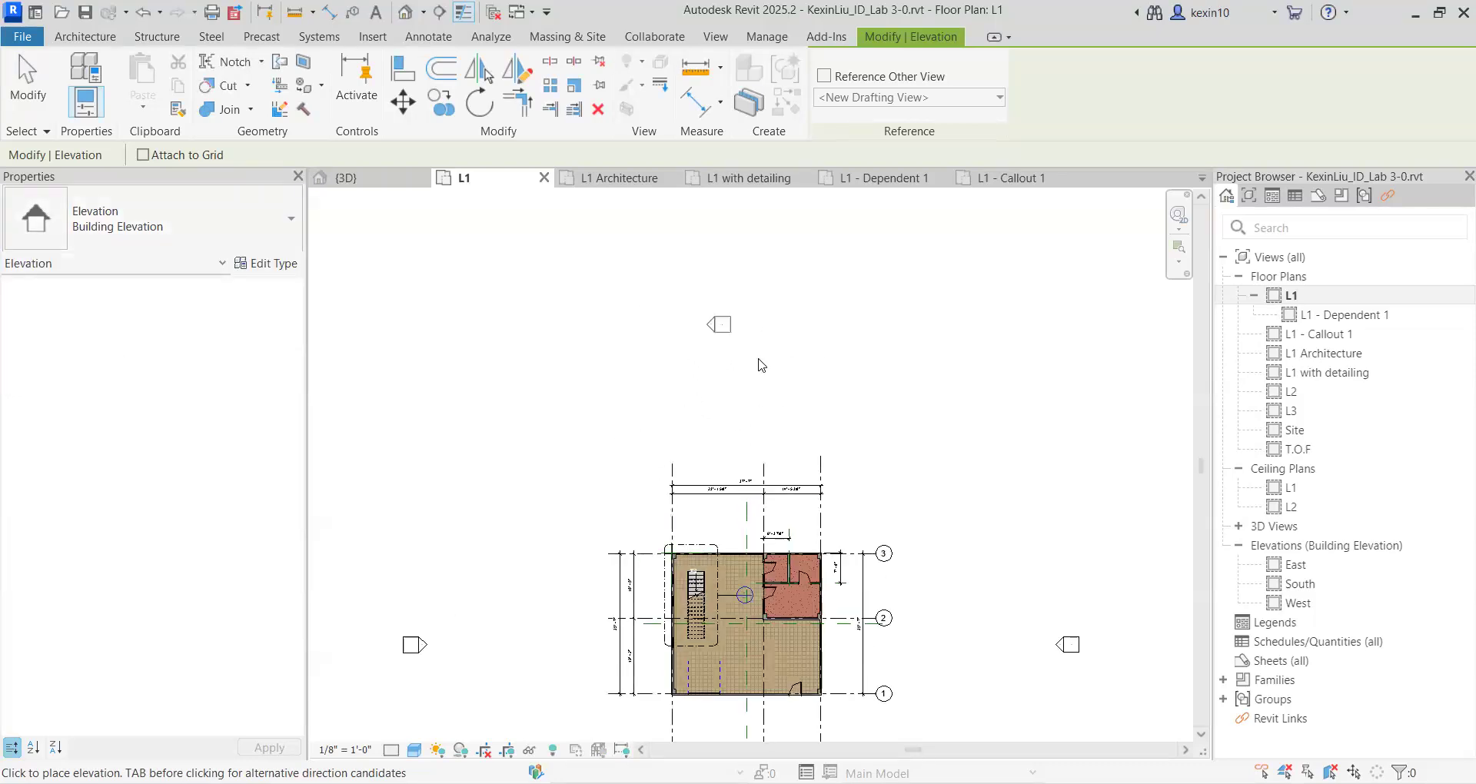
click(755, 379)
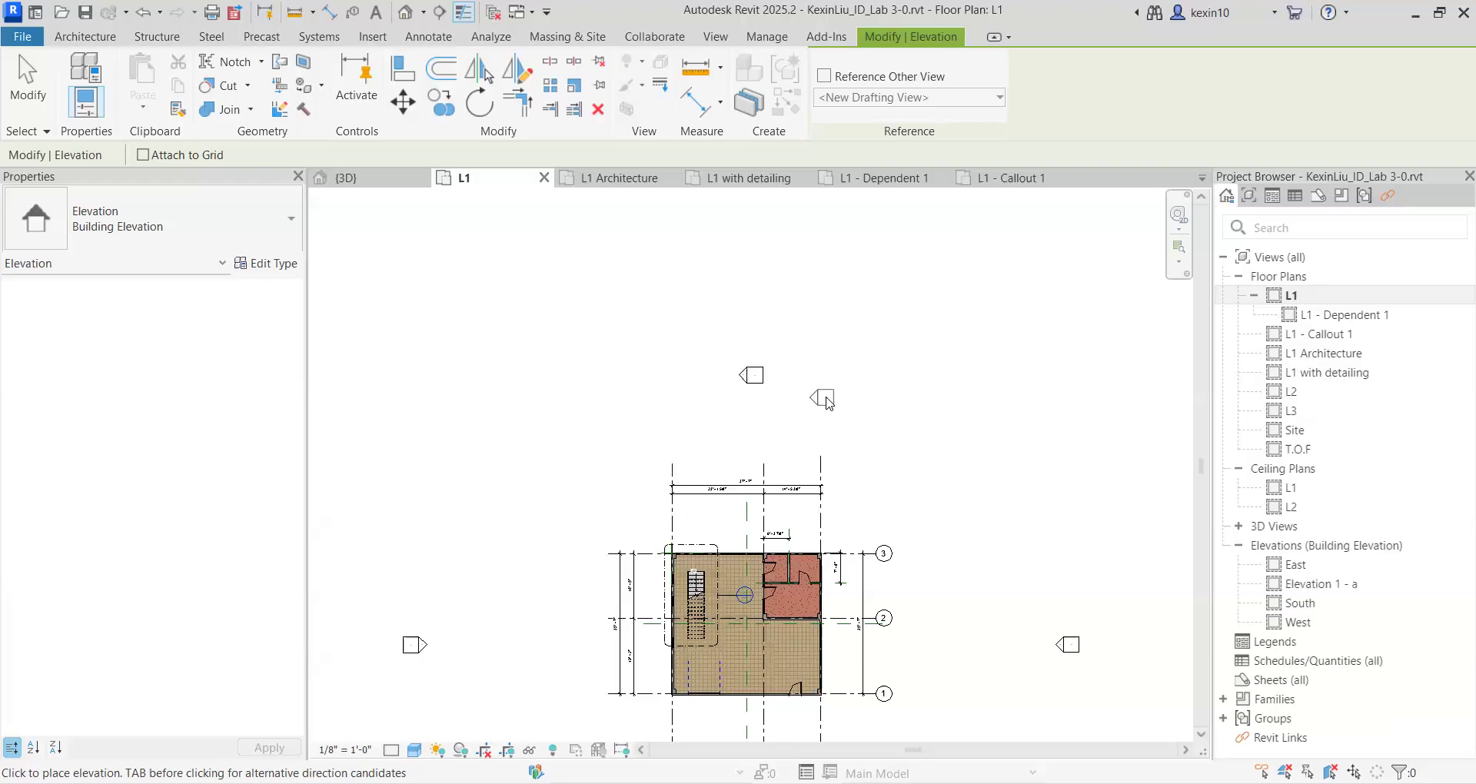
key(Escape)
key(Escape)
Step: Make the new north marker look south at the building by enabling its south-side view and removing its west-side view
scroll(700, 373, up, 3)
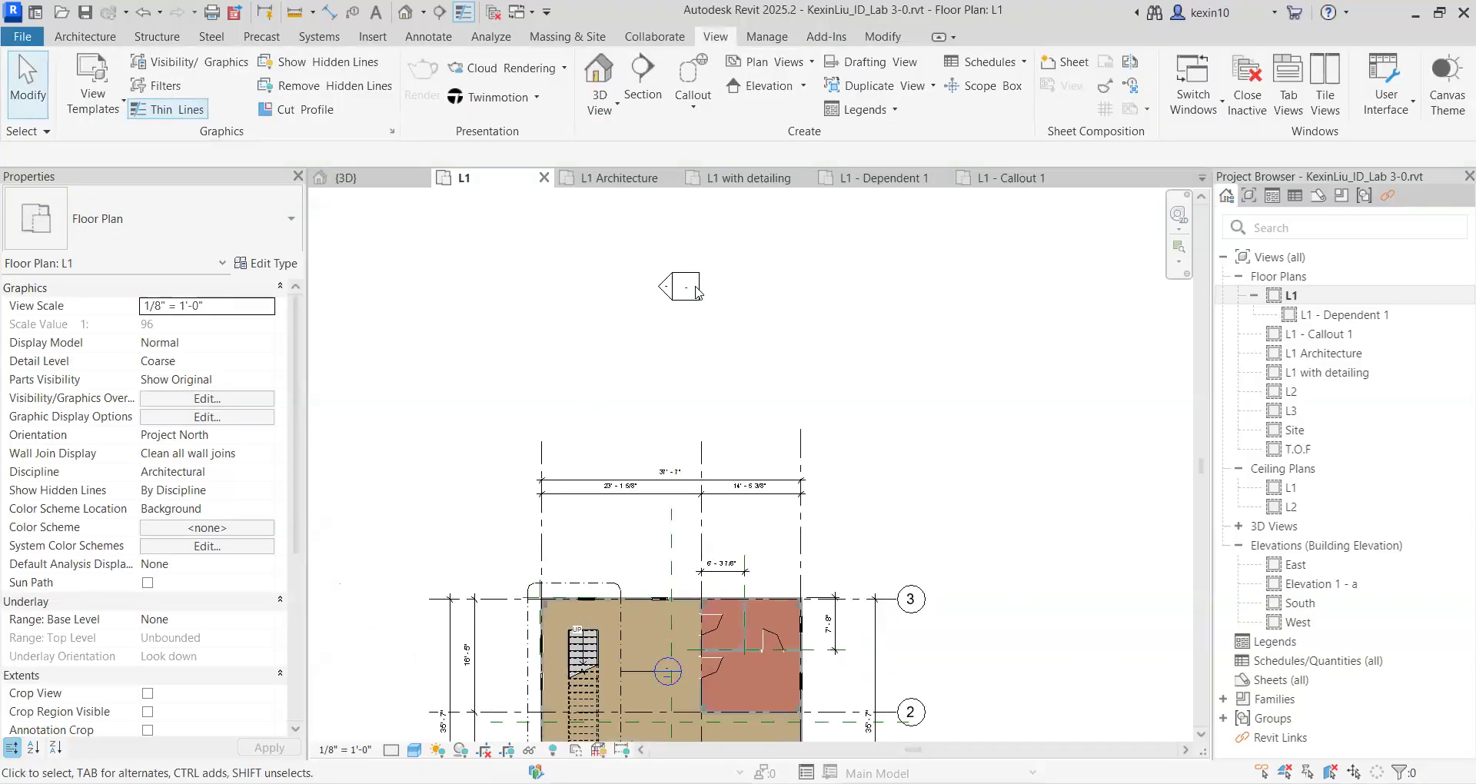
click(697, 292)
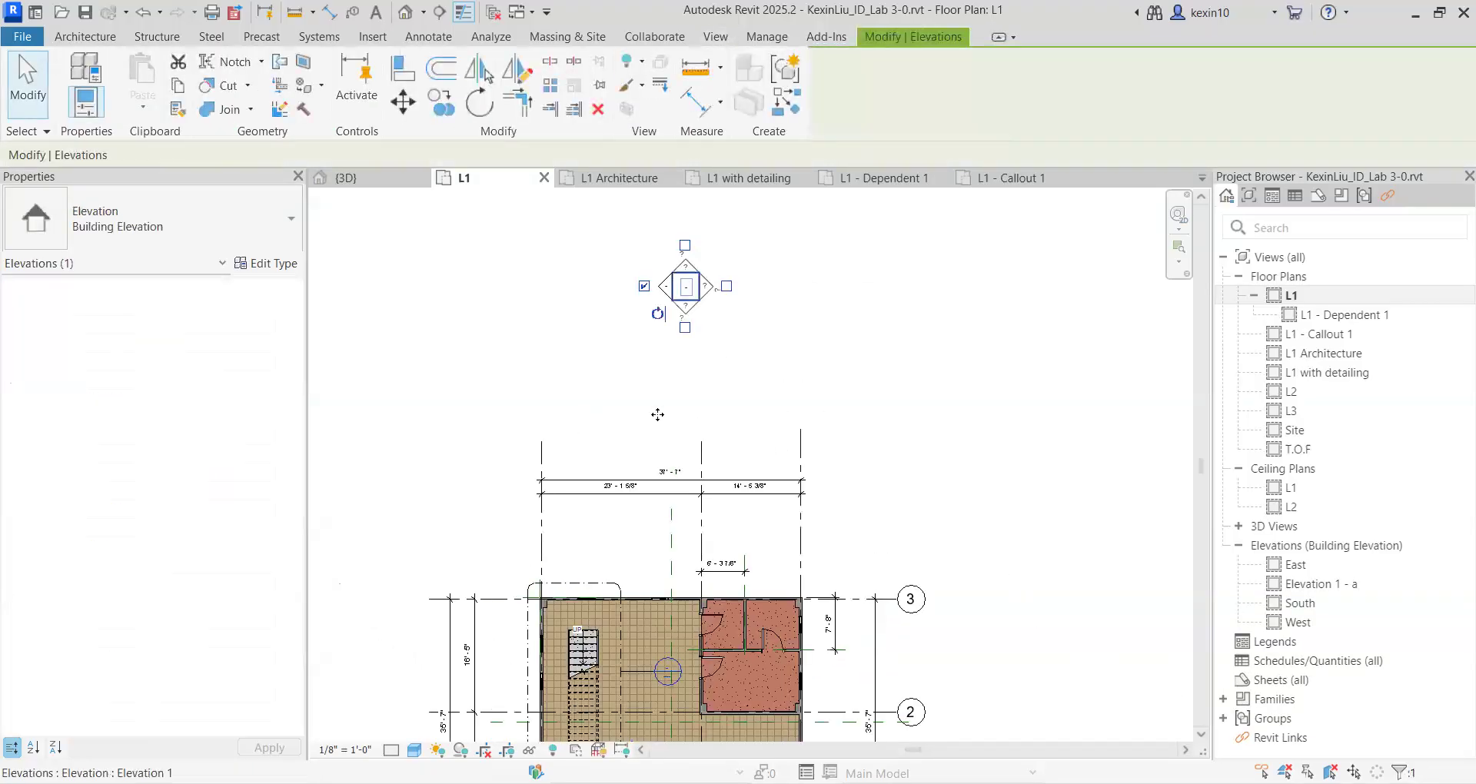
click(684, 328)
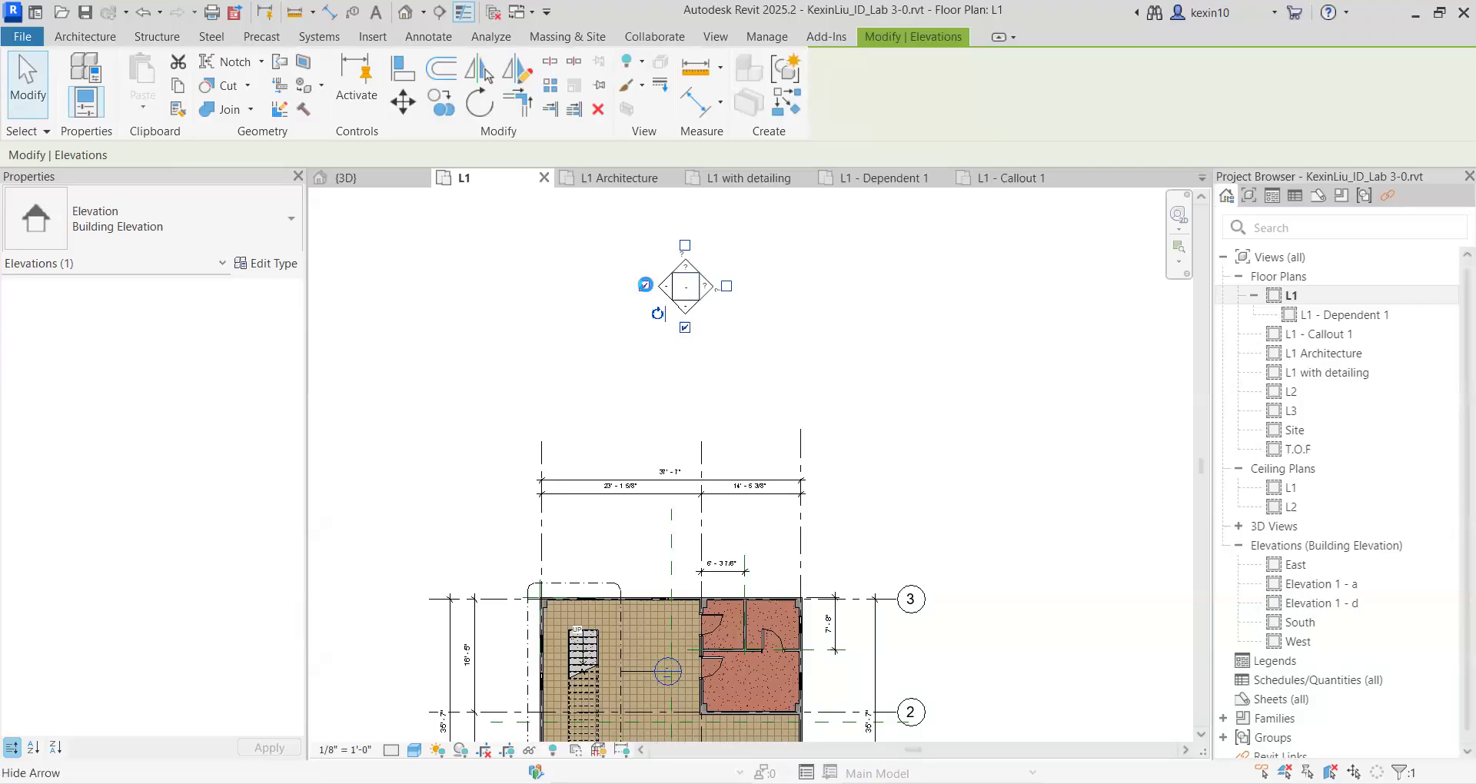
click(645, 285)
click(780, 402)
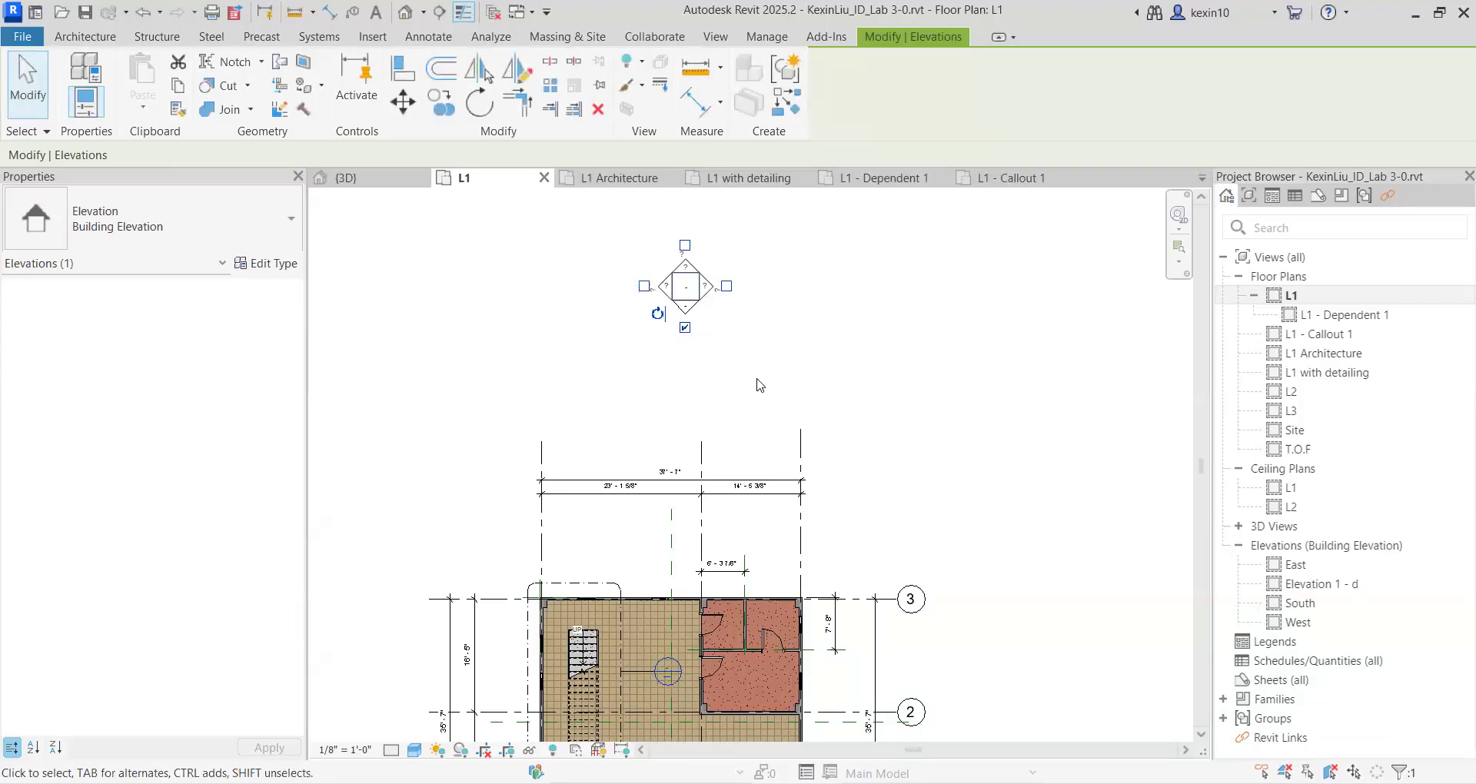
Step: Rename the new building elevation view Elevation 1 - d as North
click(1328, 585)
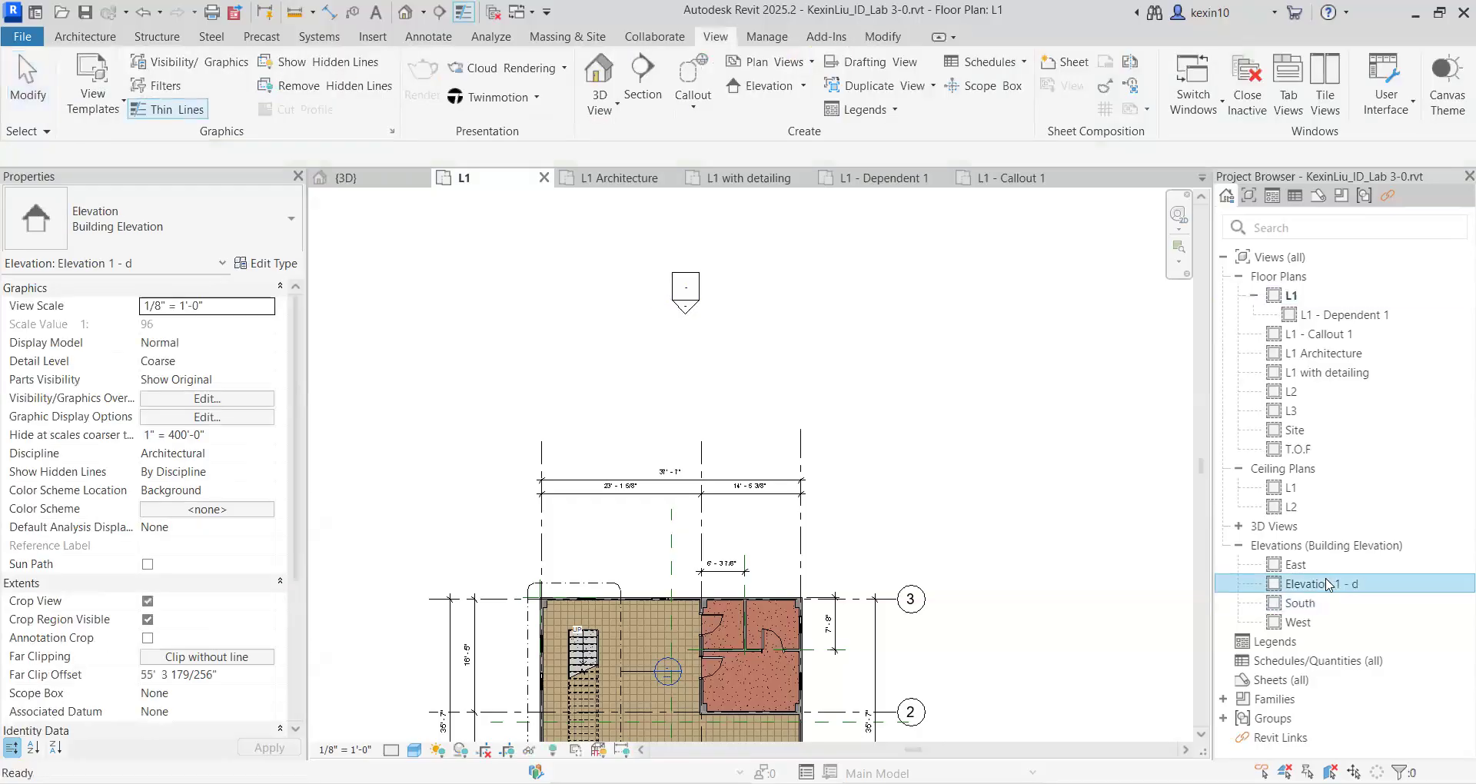
right_click(1329, 584)
click(1256, 413)
text(North)
key(Return)
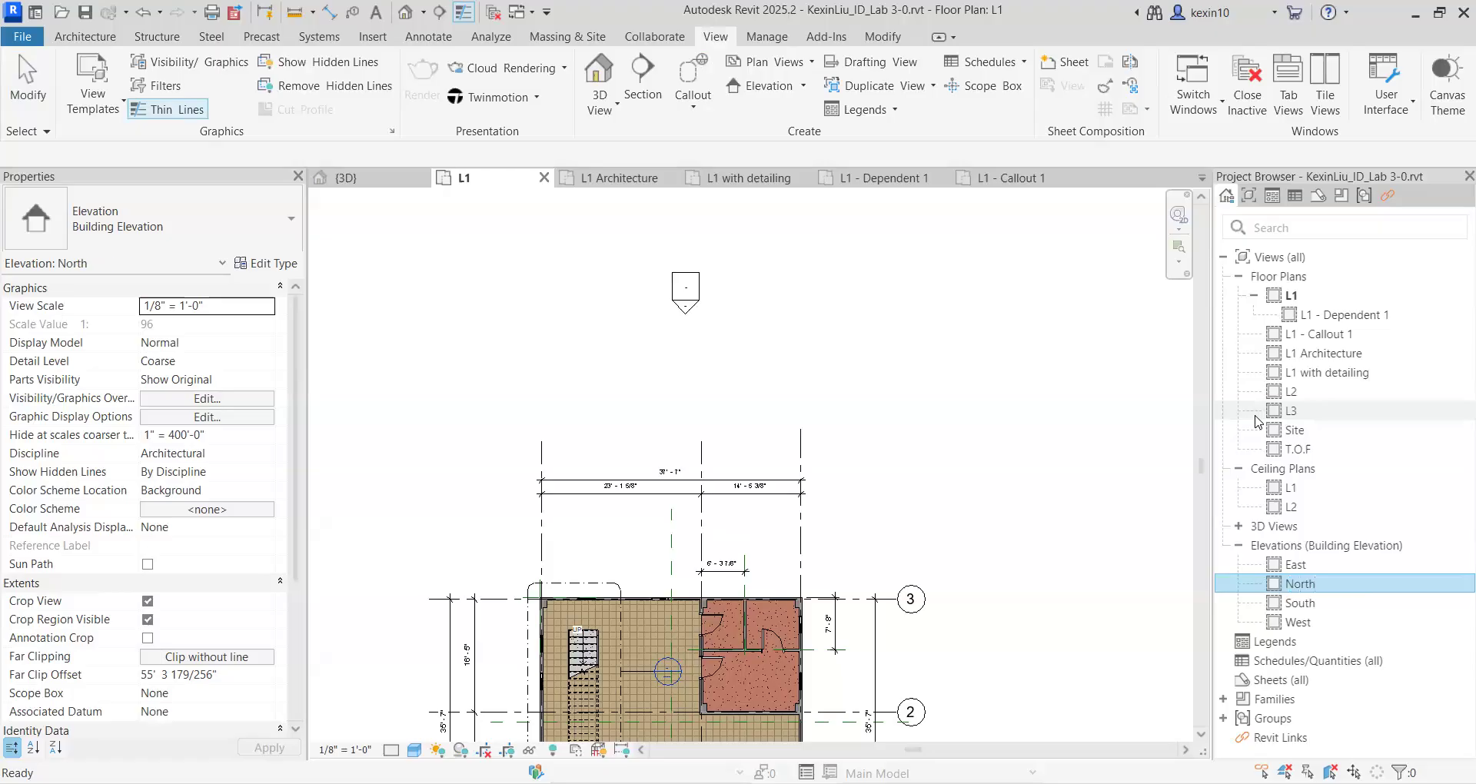
click(1066, 359)
Step: Check the recreated north marker among the four elevation markers, selecting its body and arrow together and clearing the selection
scroll(763, 354, down, 5)
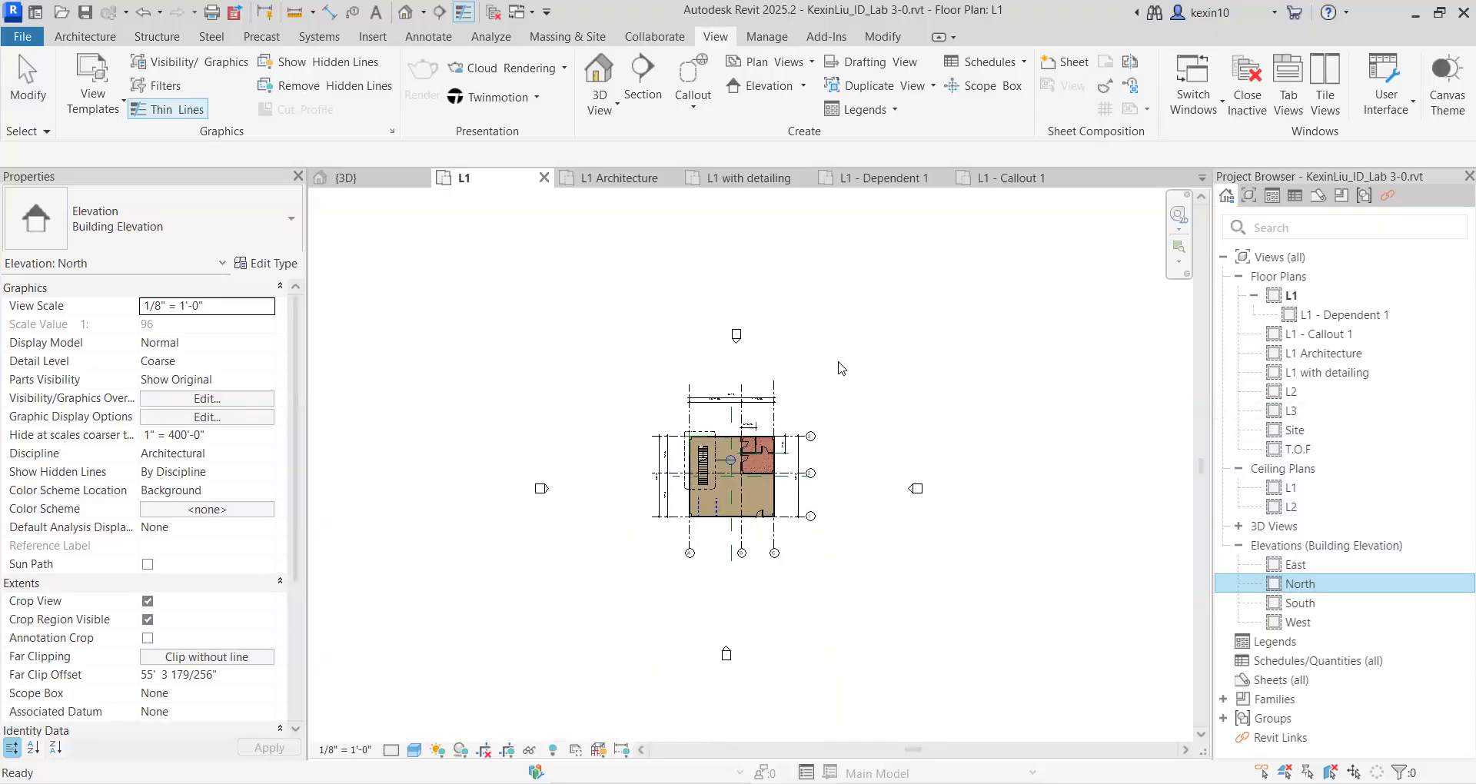
scroll(763, 353, up, 2)
drag(775, 353, 671, 297)
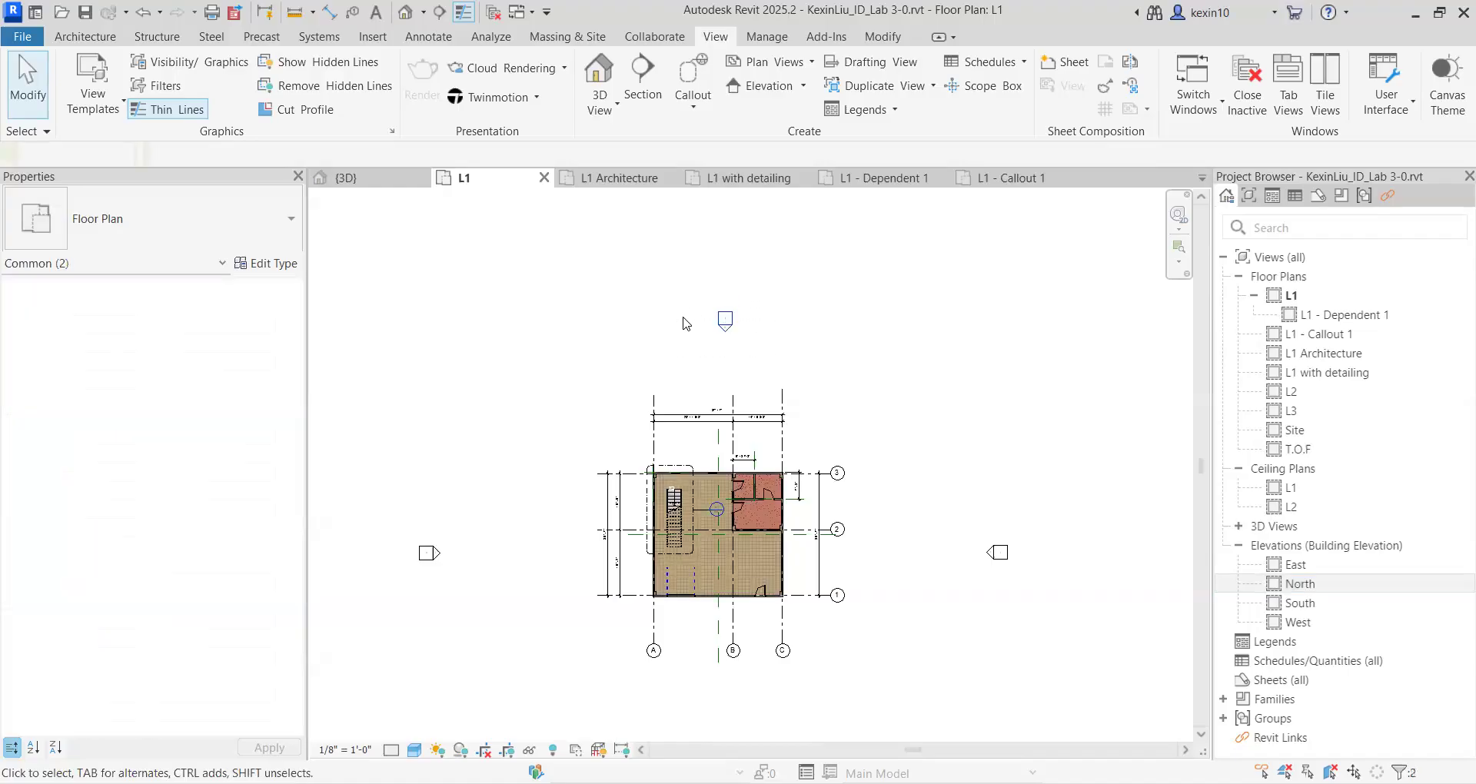
click(789, 351)
scroll(789, 351, down, 1)
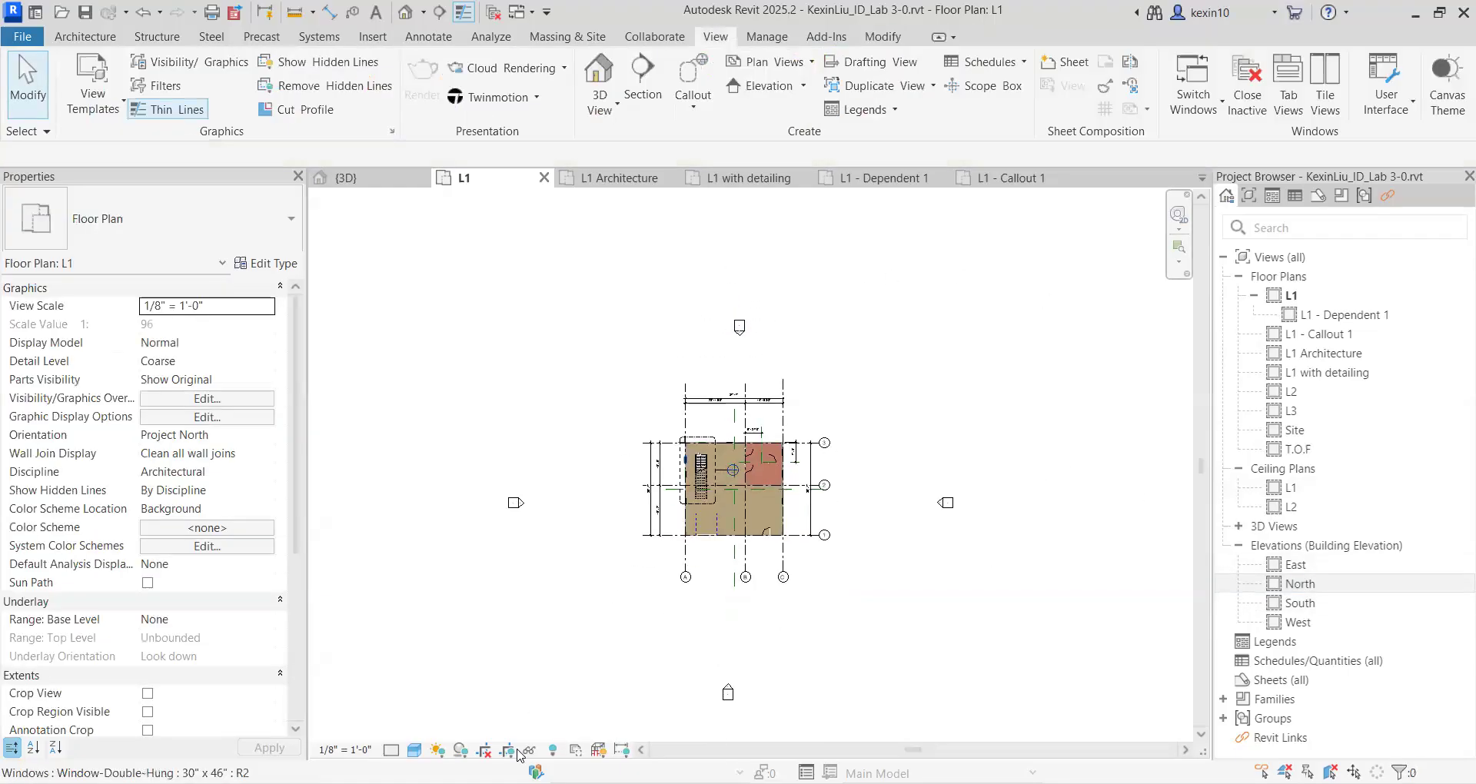
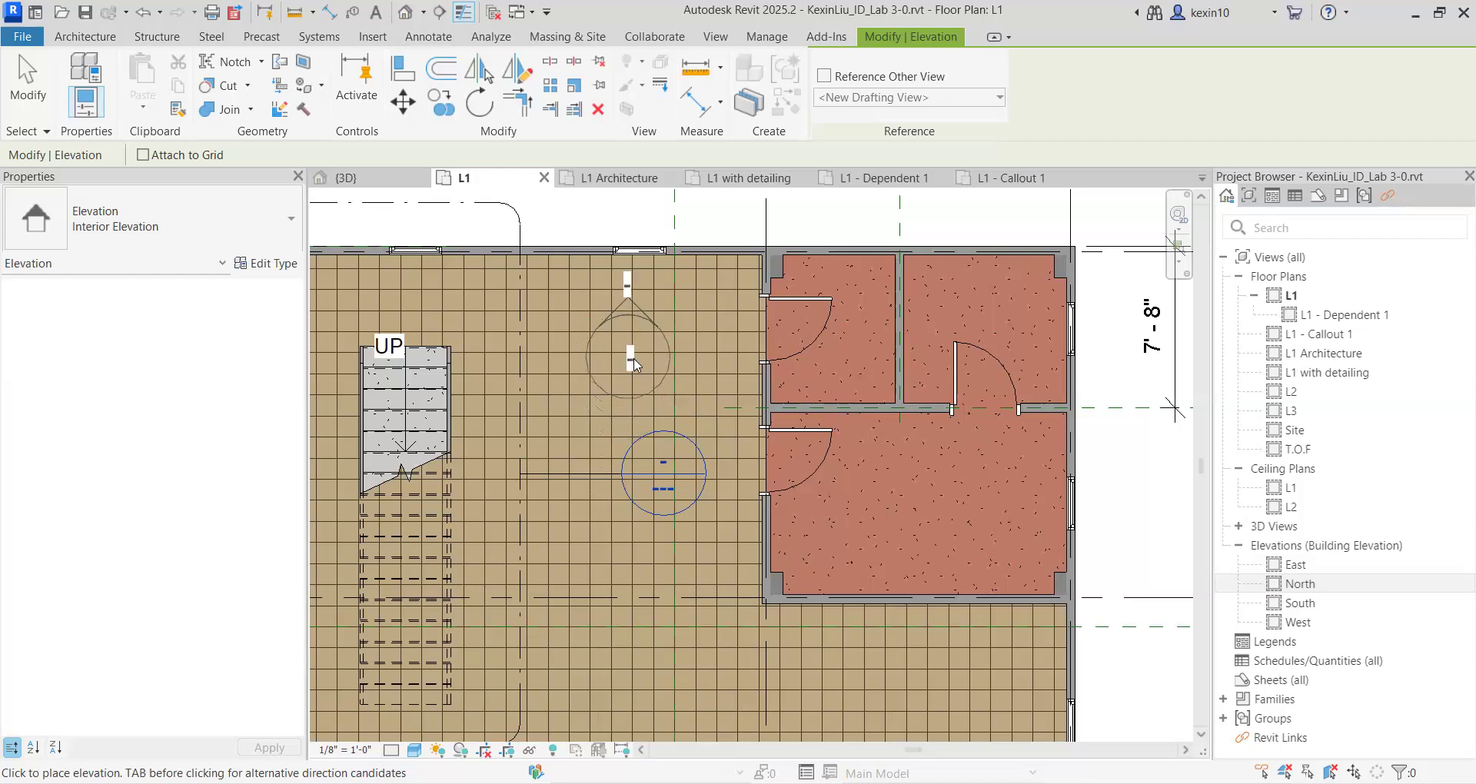
Step: Place an Interior Elevation marker in the large room facing the east partition wall with the doors, and check its view directions
click(656, 398)
scroll(655, 517, down, 3)
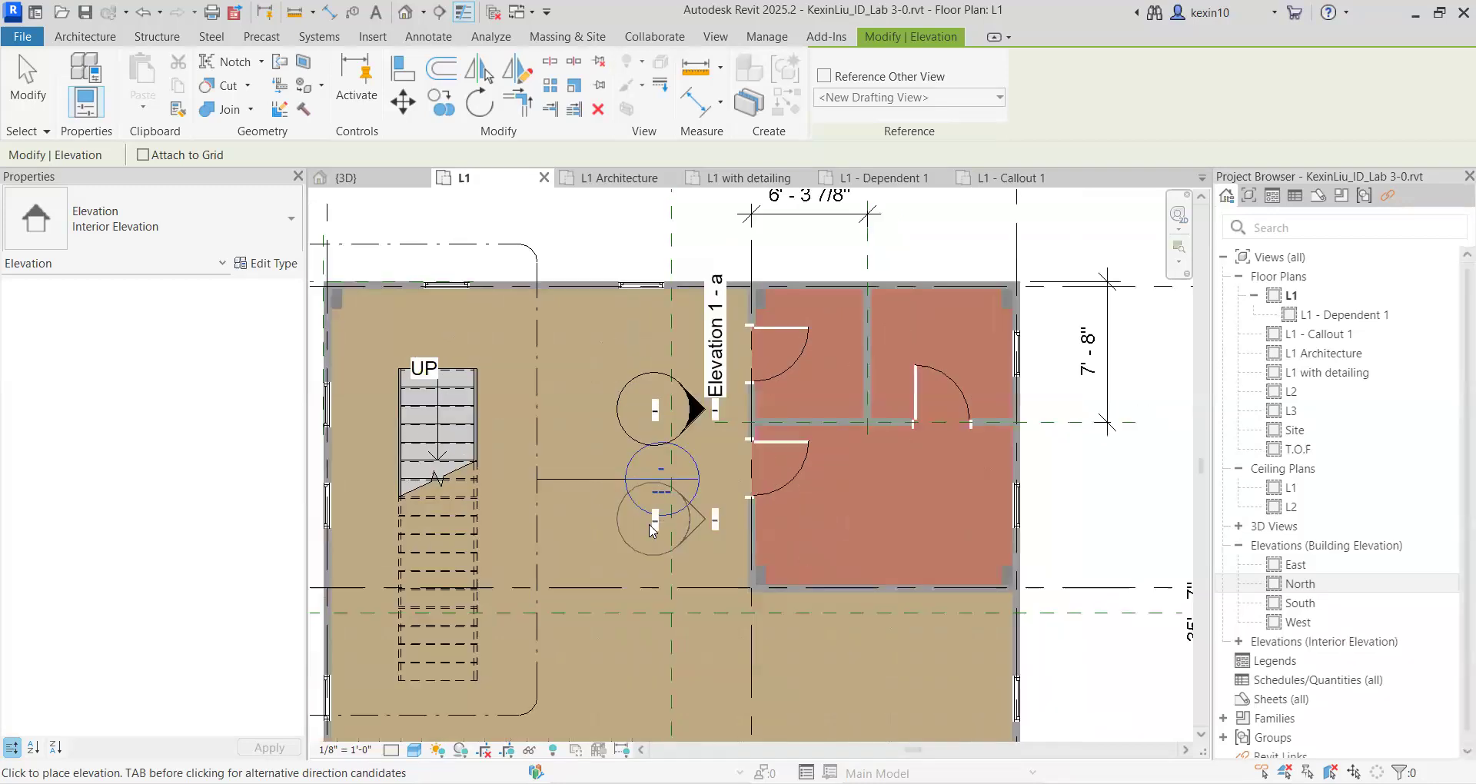
key(Escape)
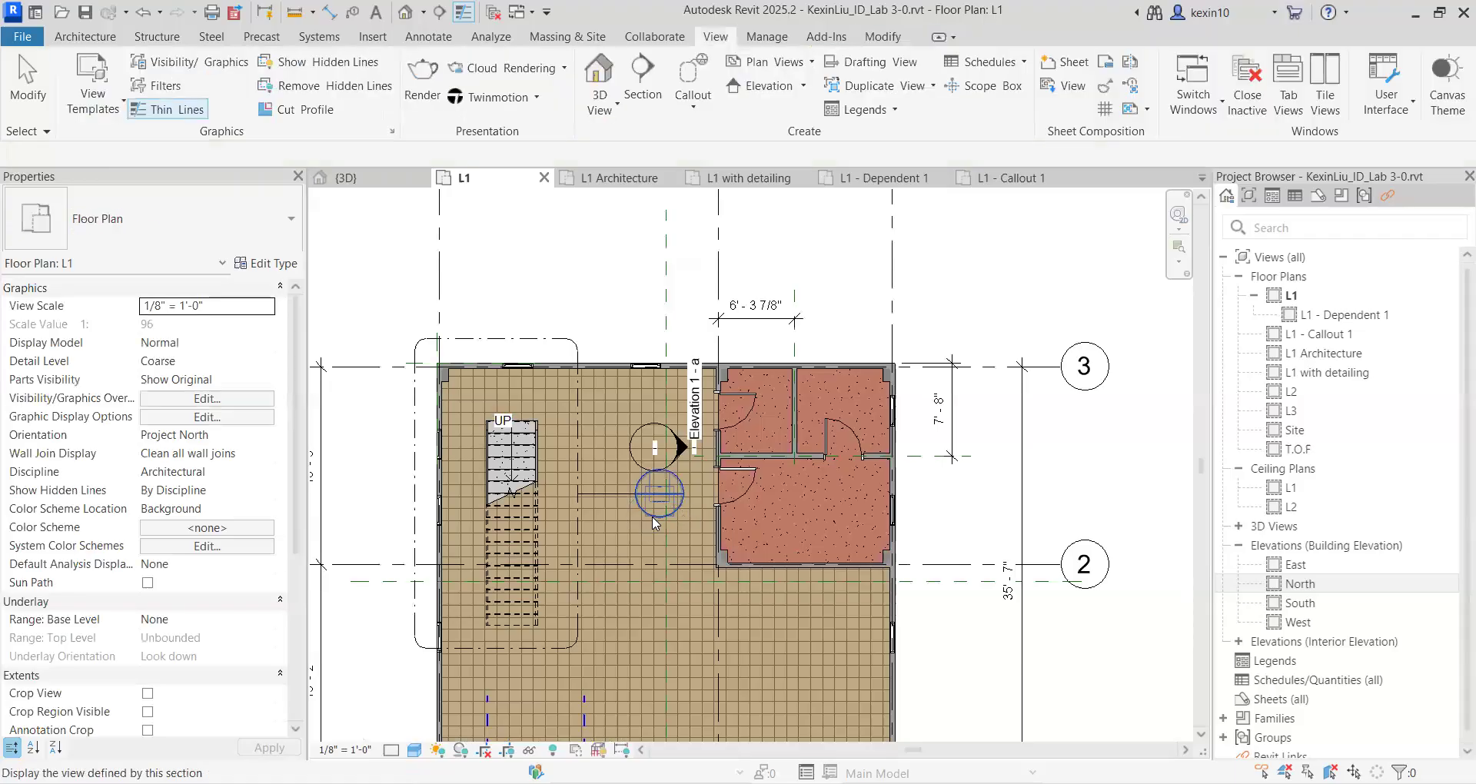
scroll(660, 439, up, 2)
click(665, 433)
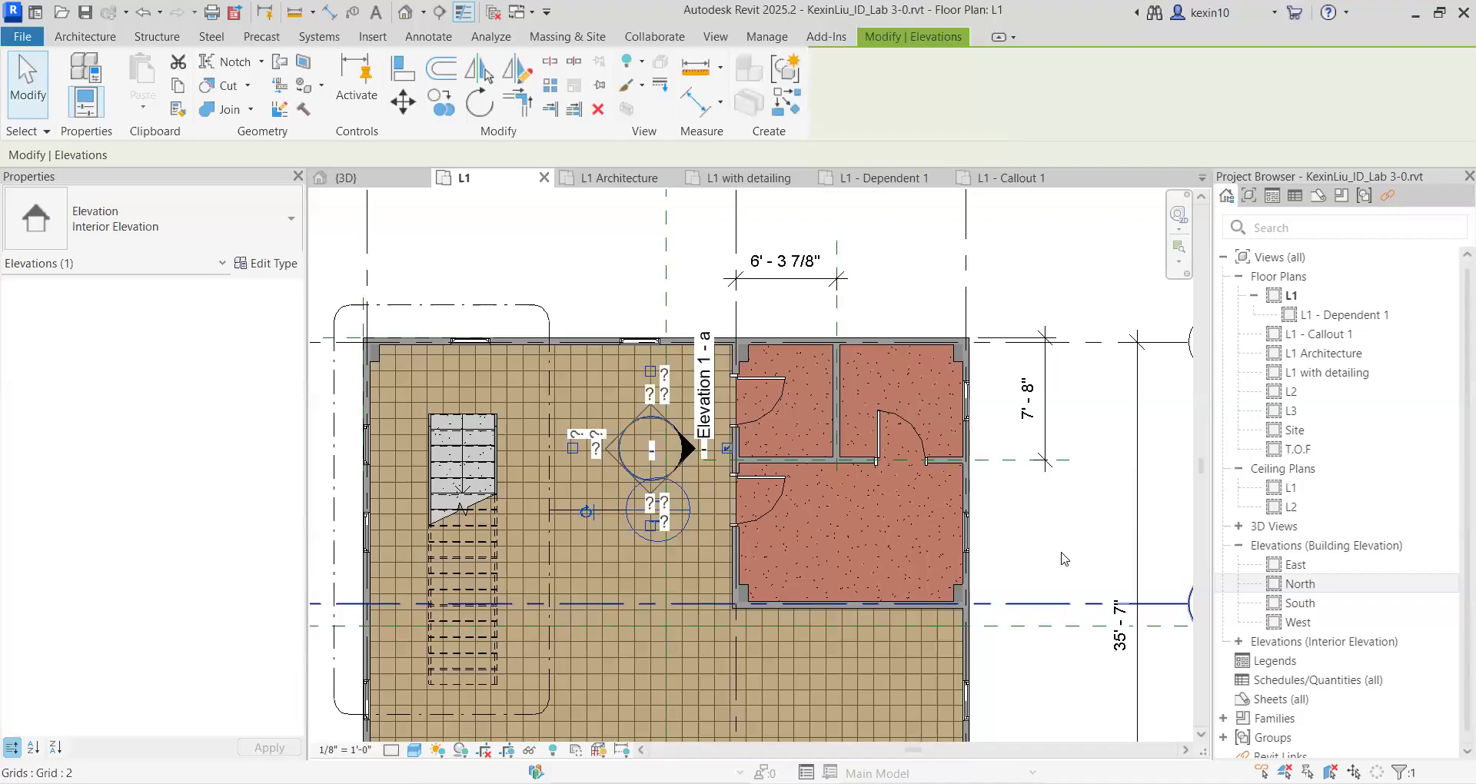
key(Escape)
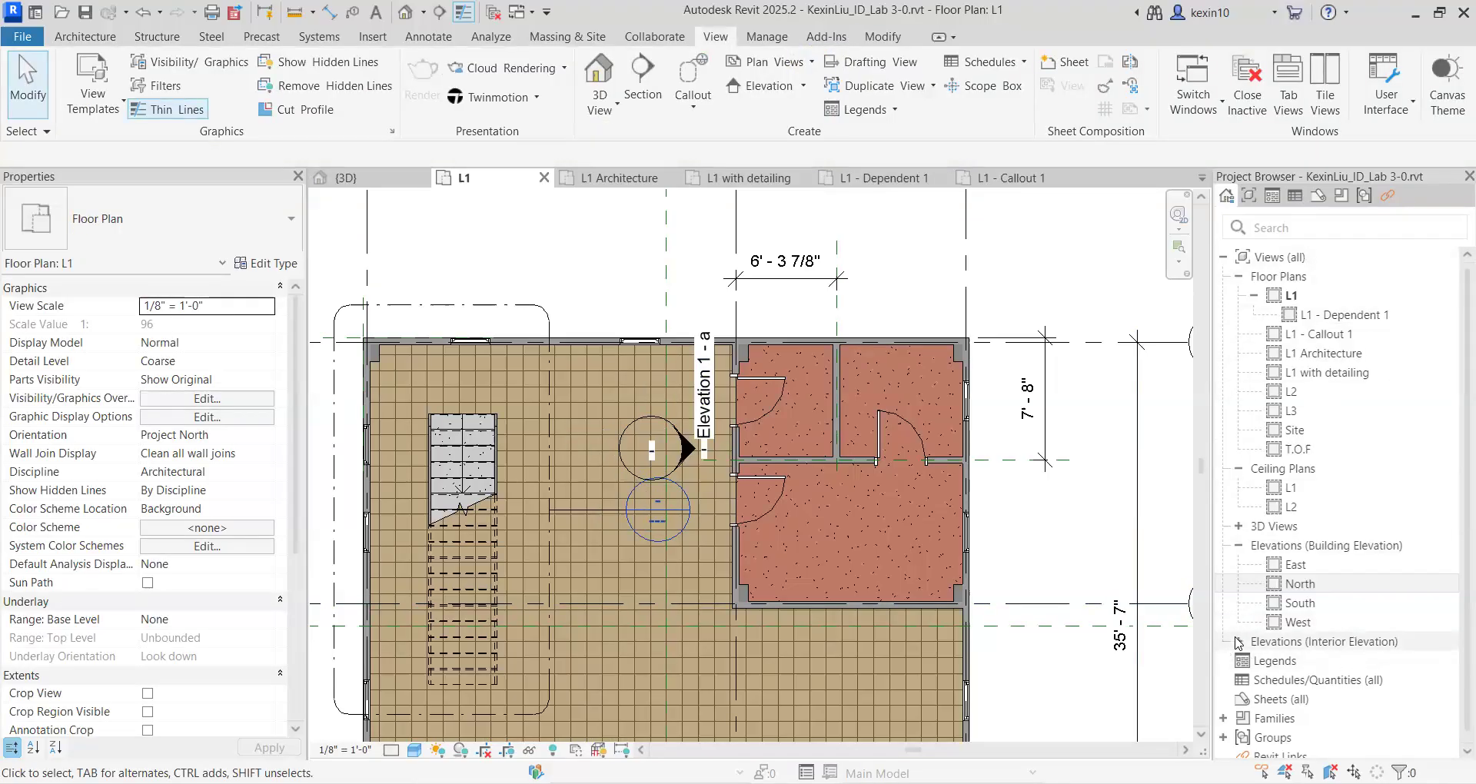
Step: Expand the interior elevations in the view list and open Elevation 1 - a to examine the partition wall
scroll(1238, 642, down, 1)
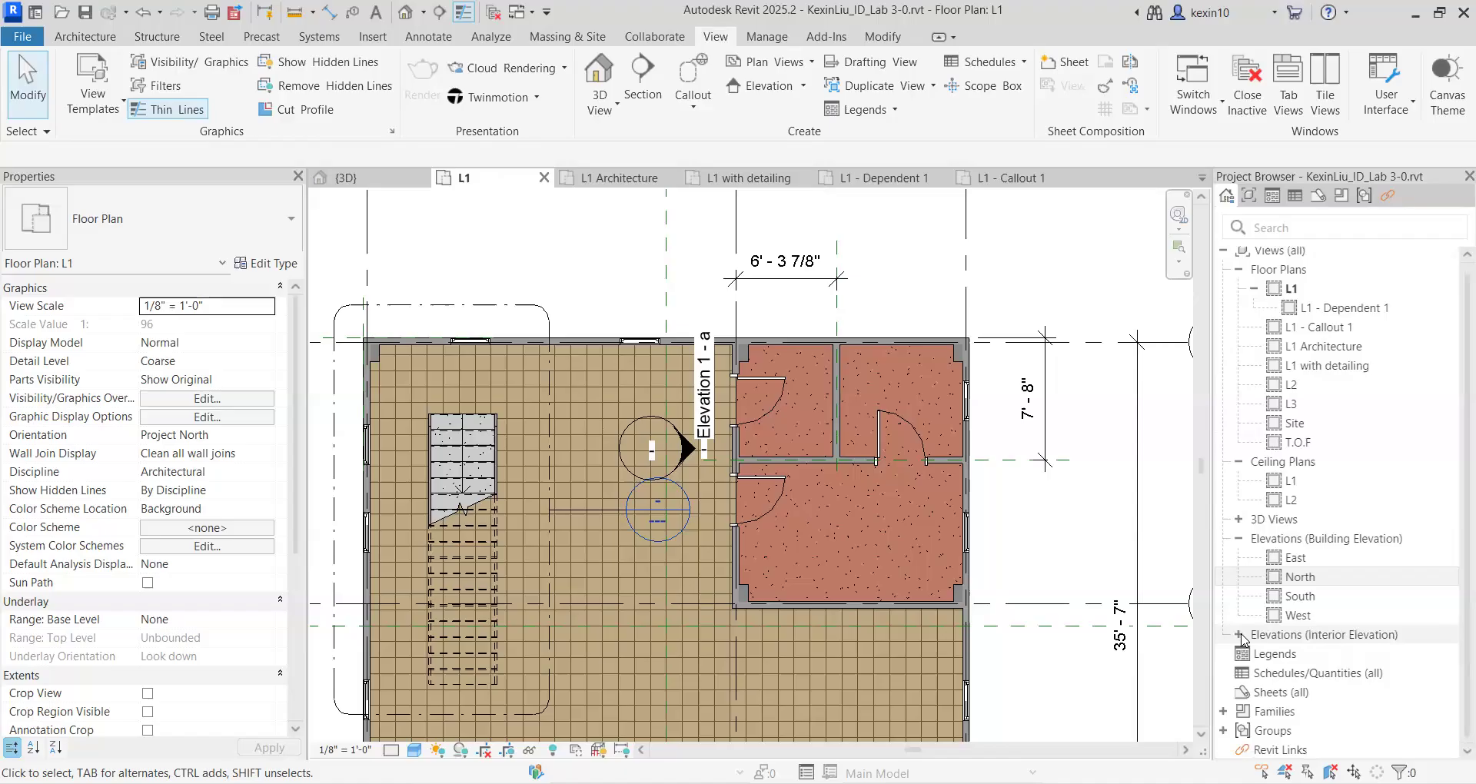
click(1240, 636)
click(1296, 641)
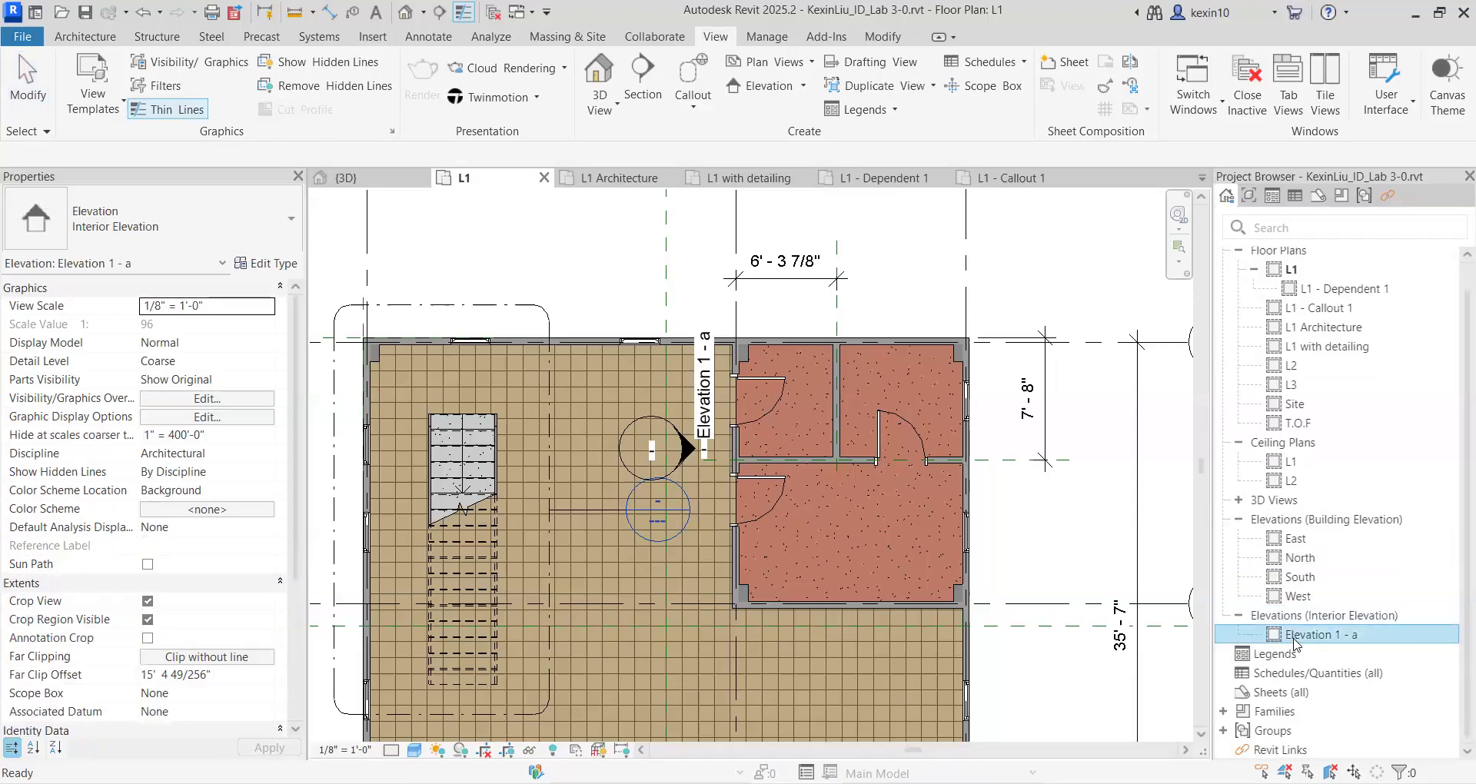
double_click(1298, 643)
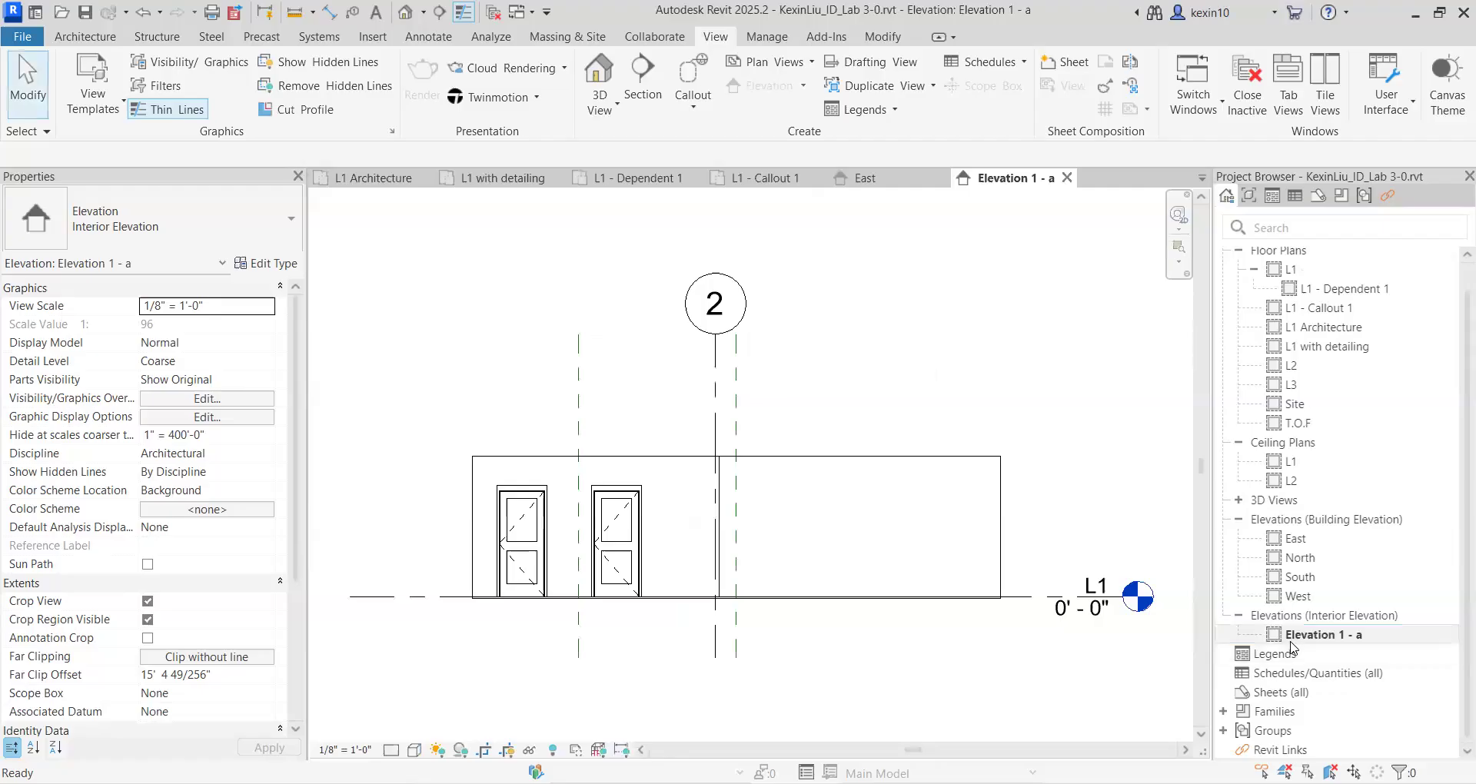
scroll(695, 347, down, 2)
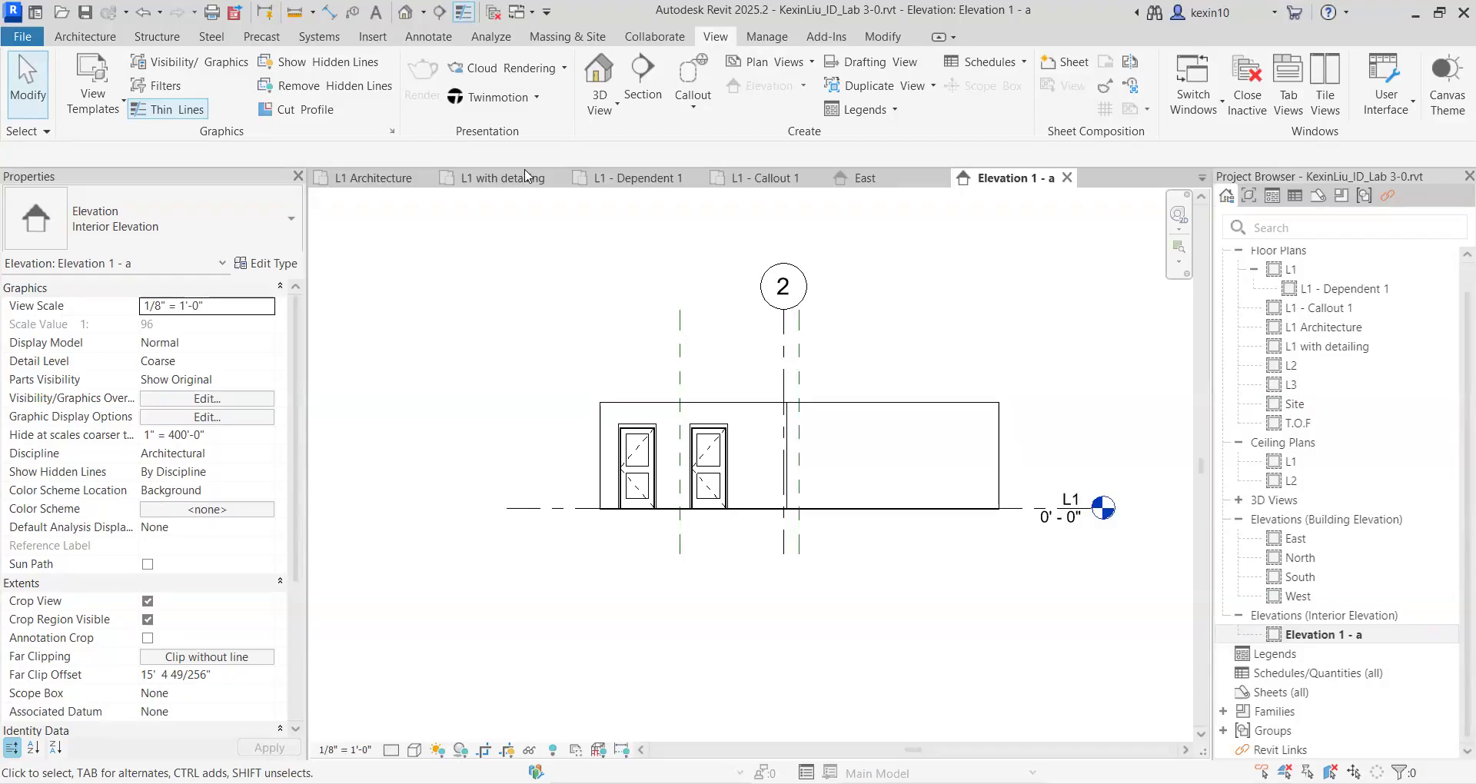
Step: Examine the interior elevation marker in the L1 Architecture plan and close up in the L1 plan
click(389, 177)
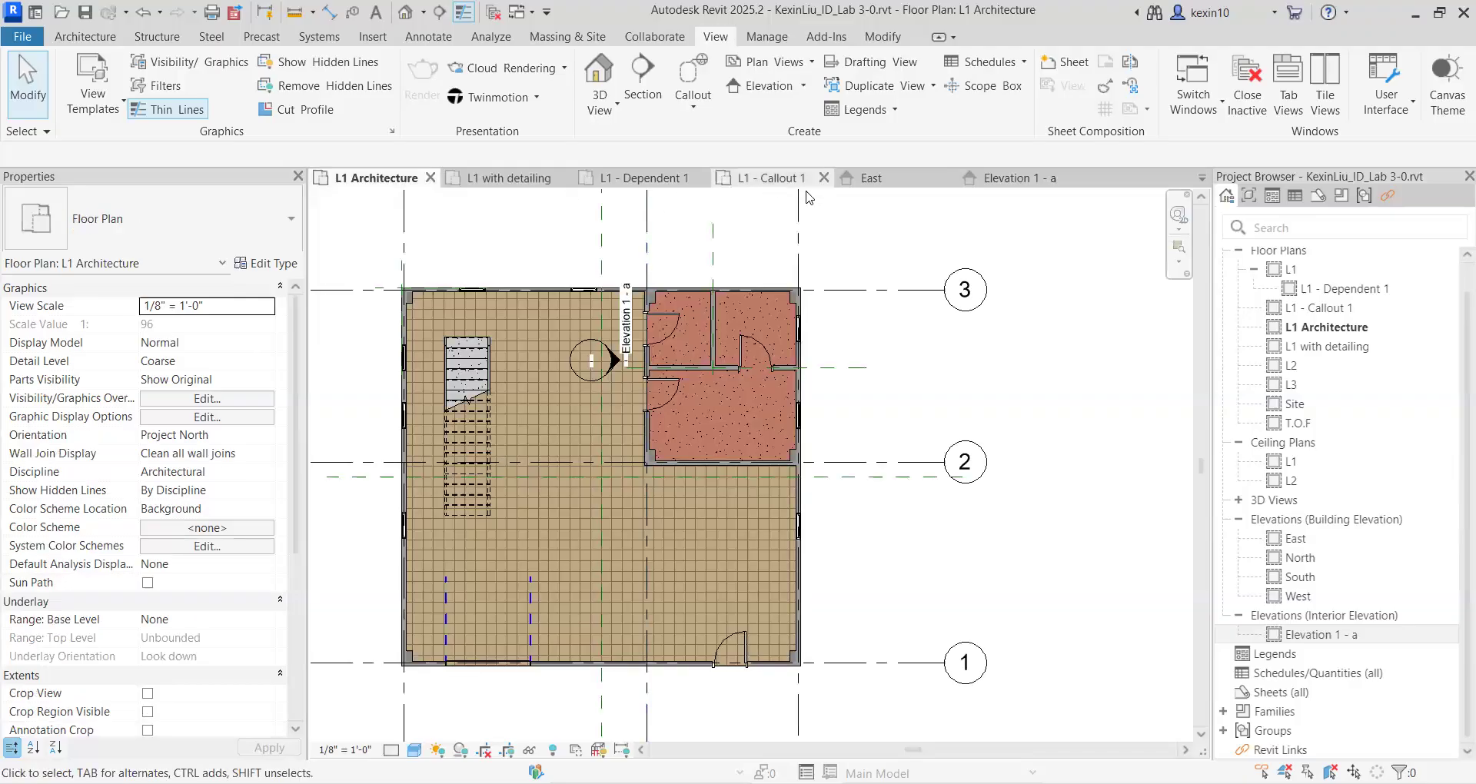
middle_drag(539, 439, 536, 488)
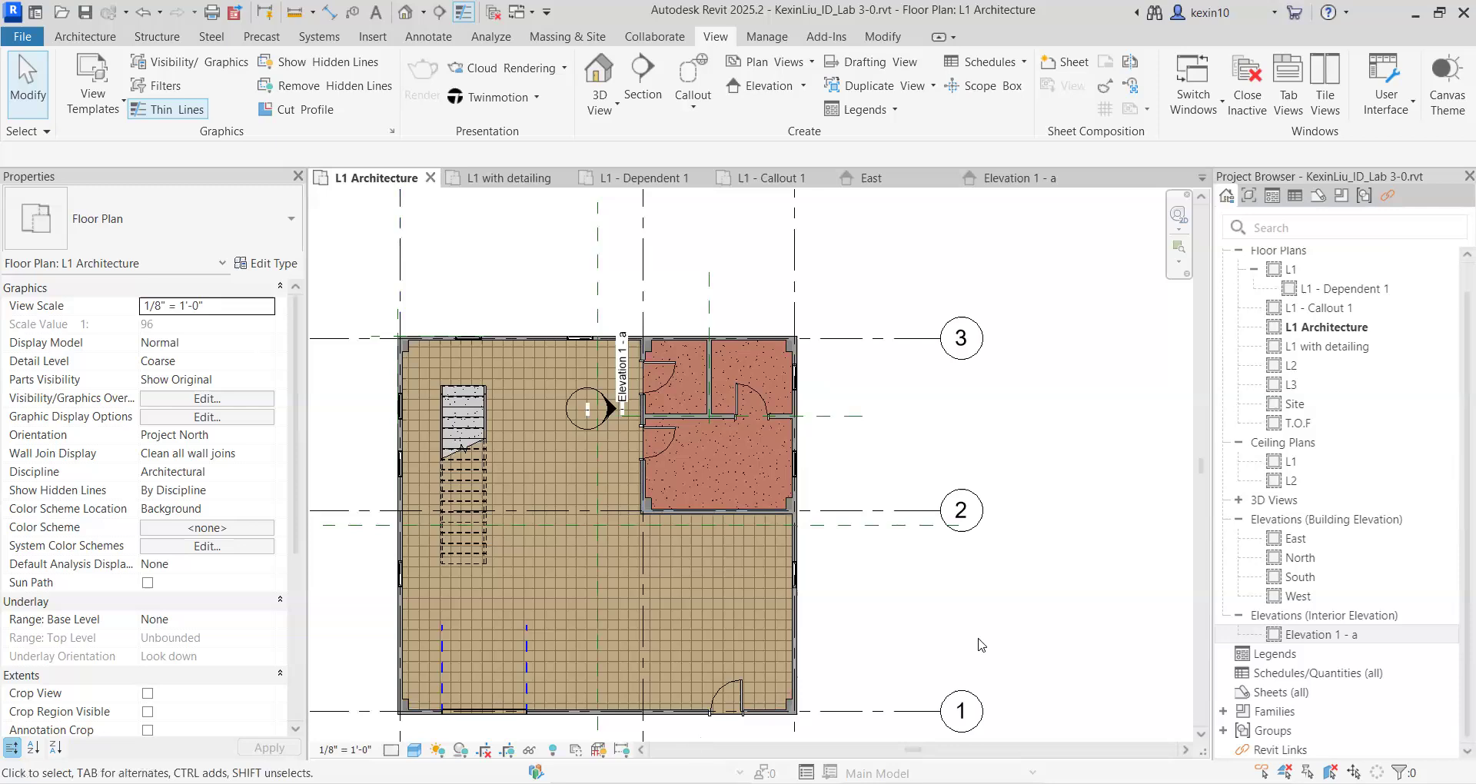
scroll(992, 181, up, 2)
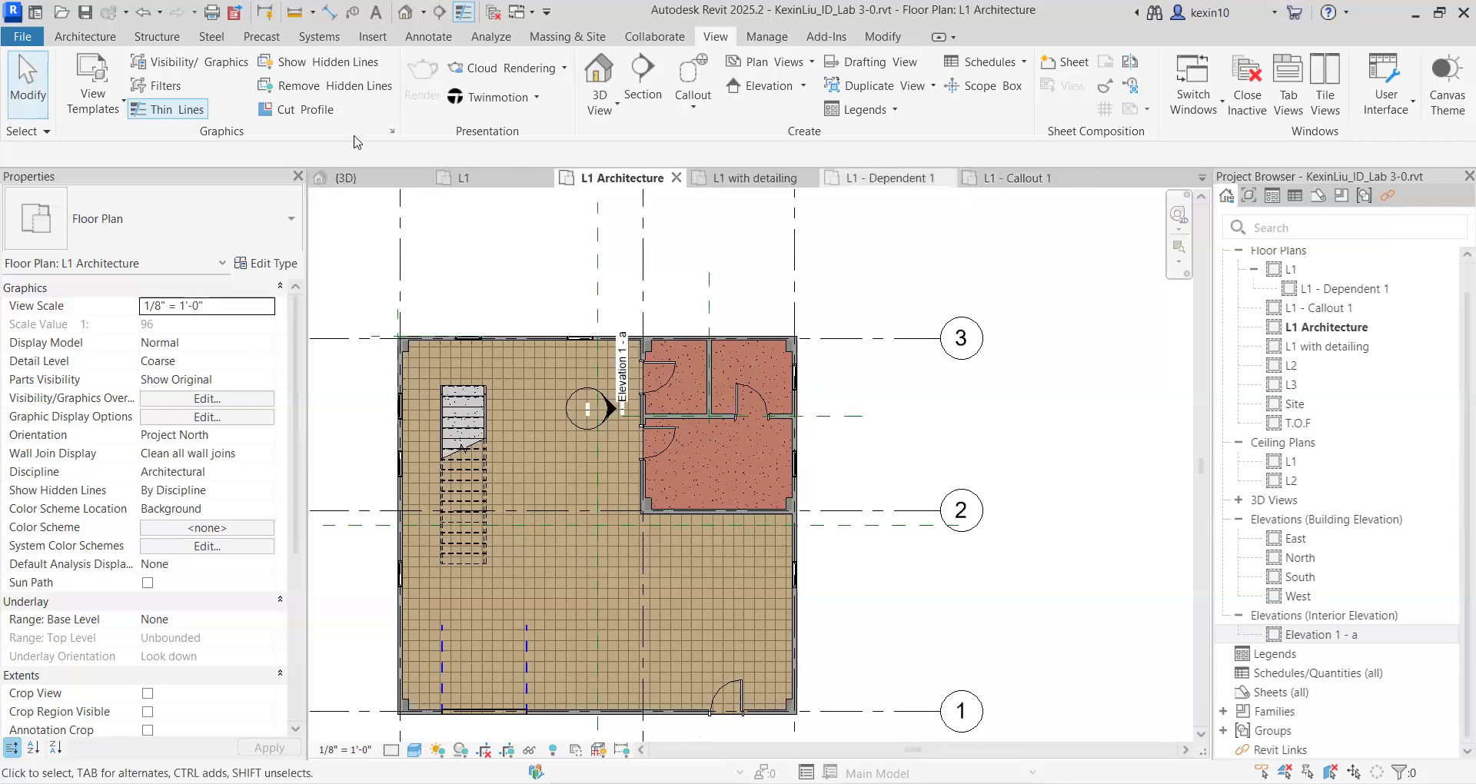
click(444, 173)
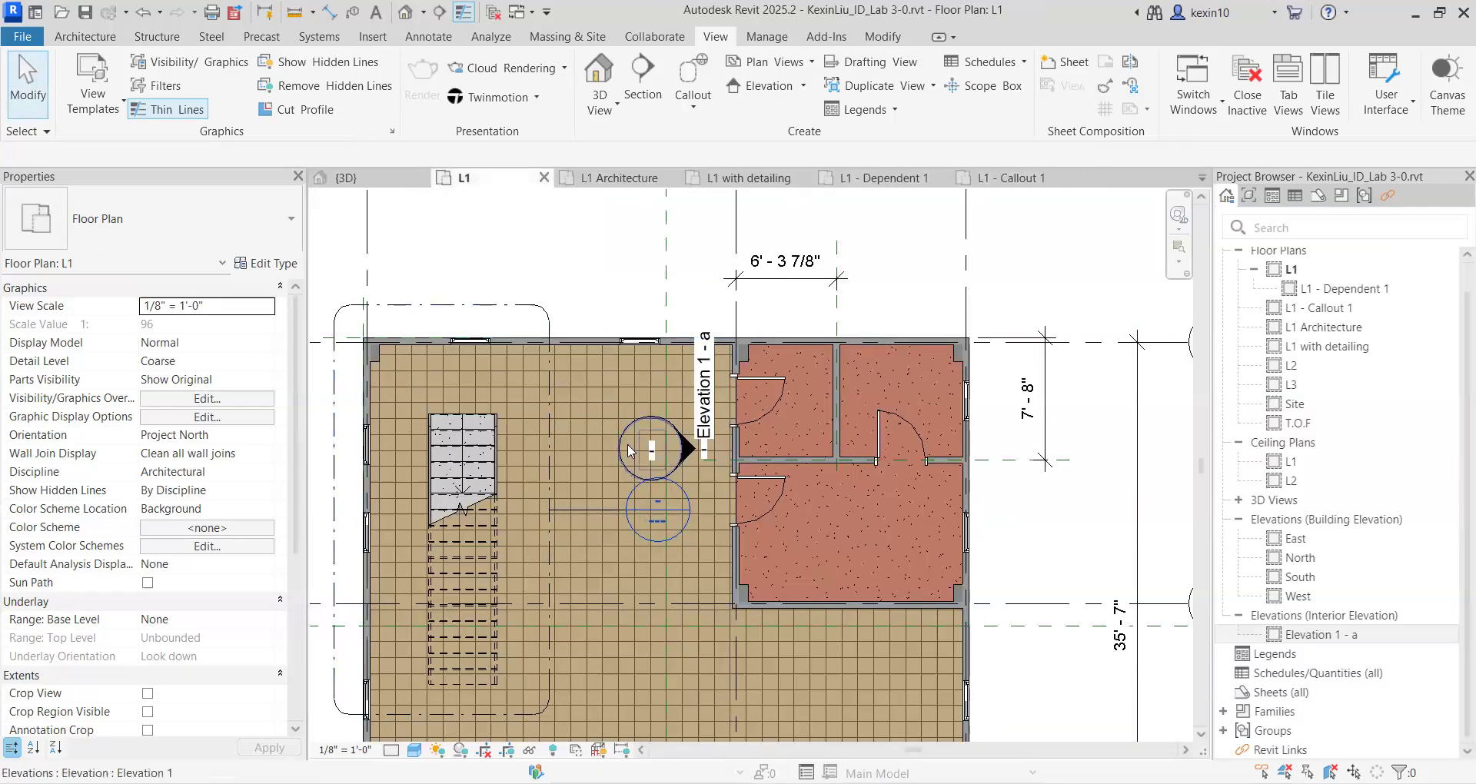
scroll(628, 444, up, 3)
scroll(725, 461, up, 3)
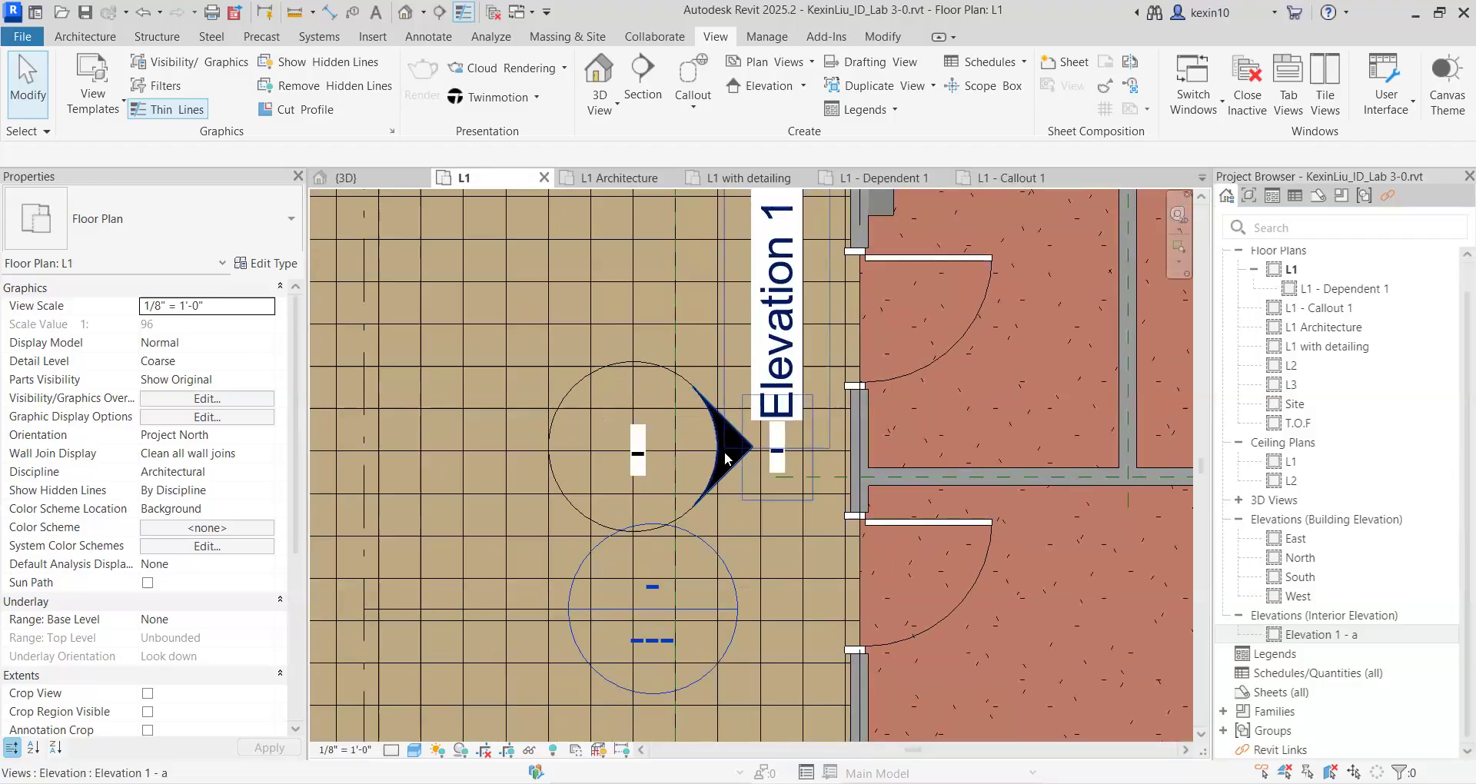
scroll(730, 450, down, 3)
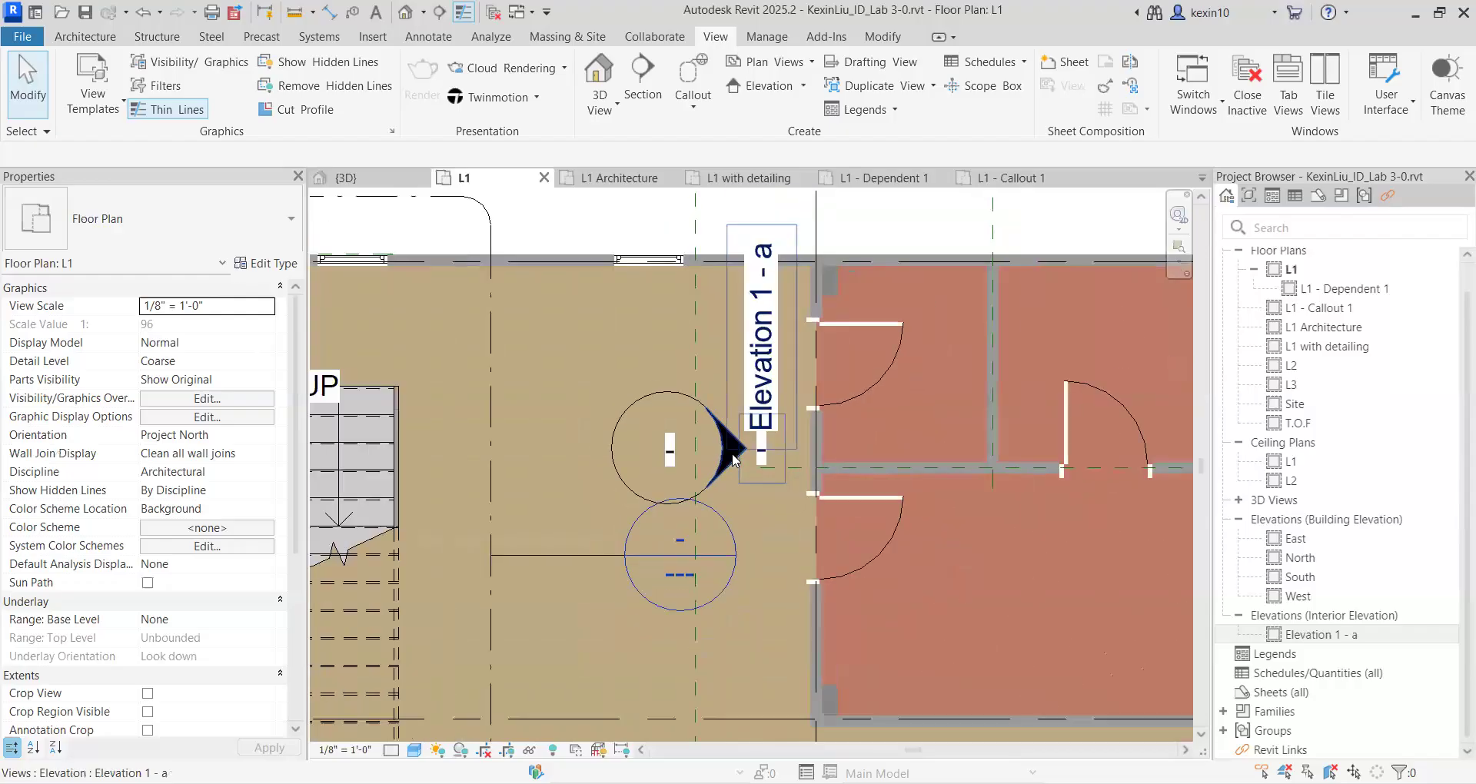
Step: Return to the interior view Elevation 1 - a and examine the wall and its two doors
double_click(1342, 635)
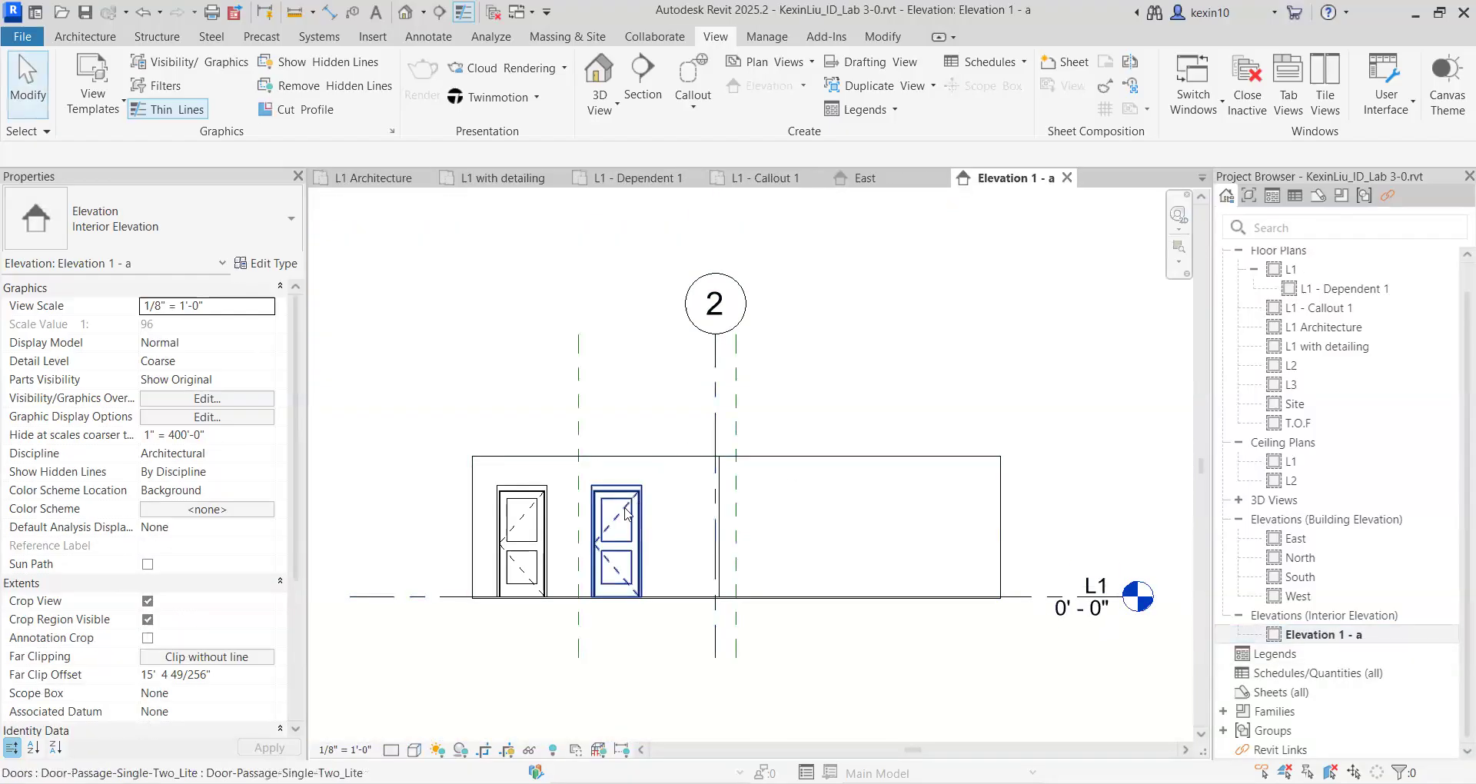
scroll(590, 553, down, 4)
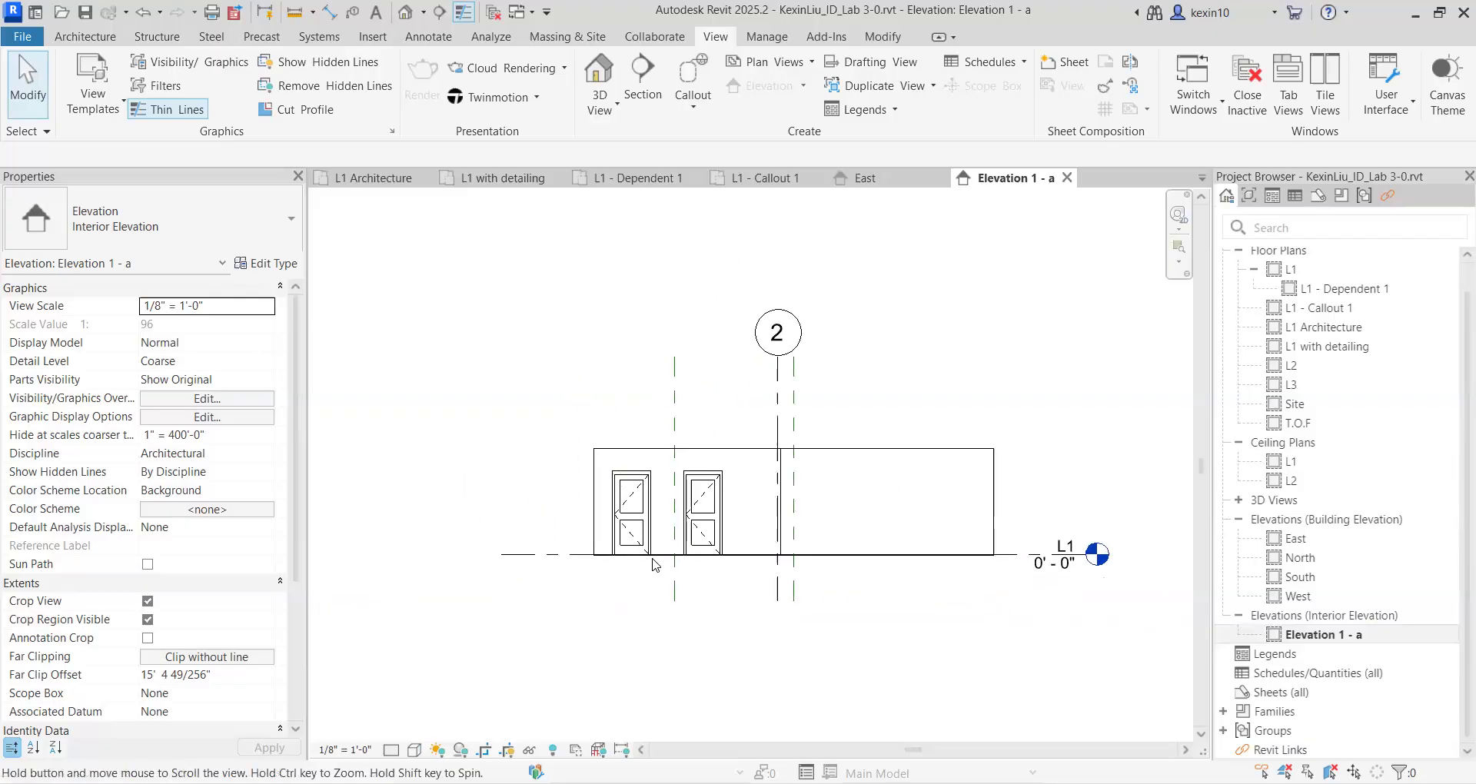
scroll(685, 442, down, 2)
middle_drag(737, 282, 712, 307)
scroll(709, 300, up, 1)
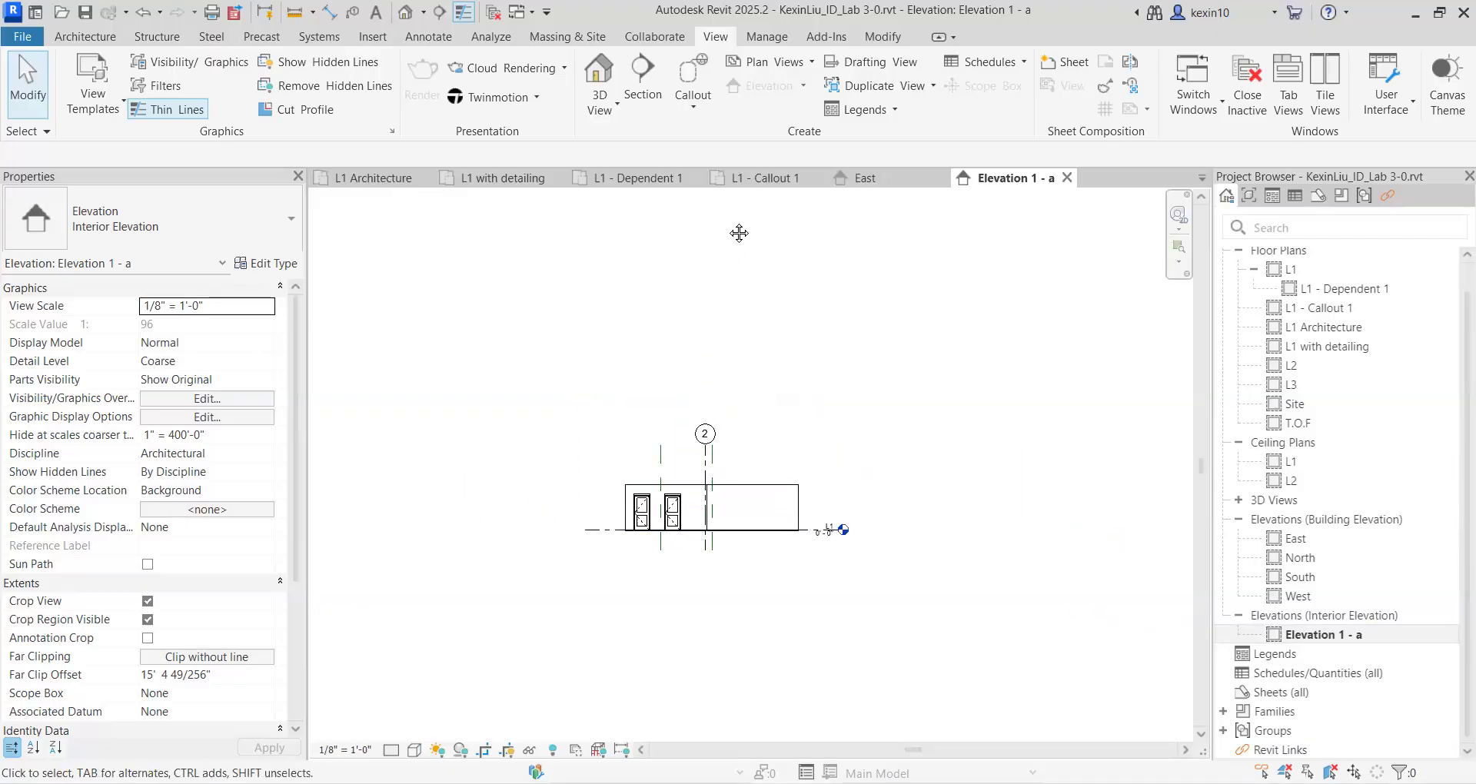
Step: Close the L1 Architecture and L1 with detailing views and return to the L1 plan
click(383, 179)
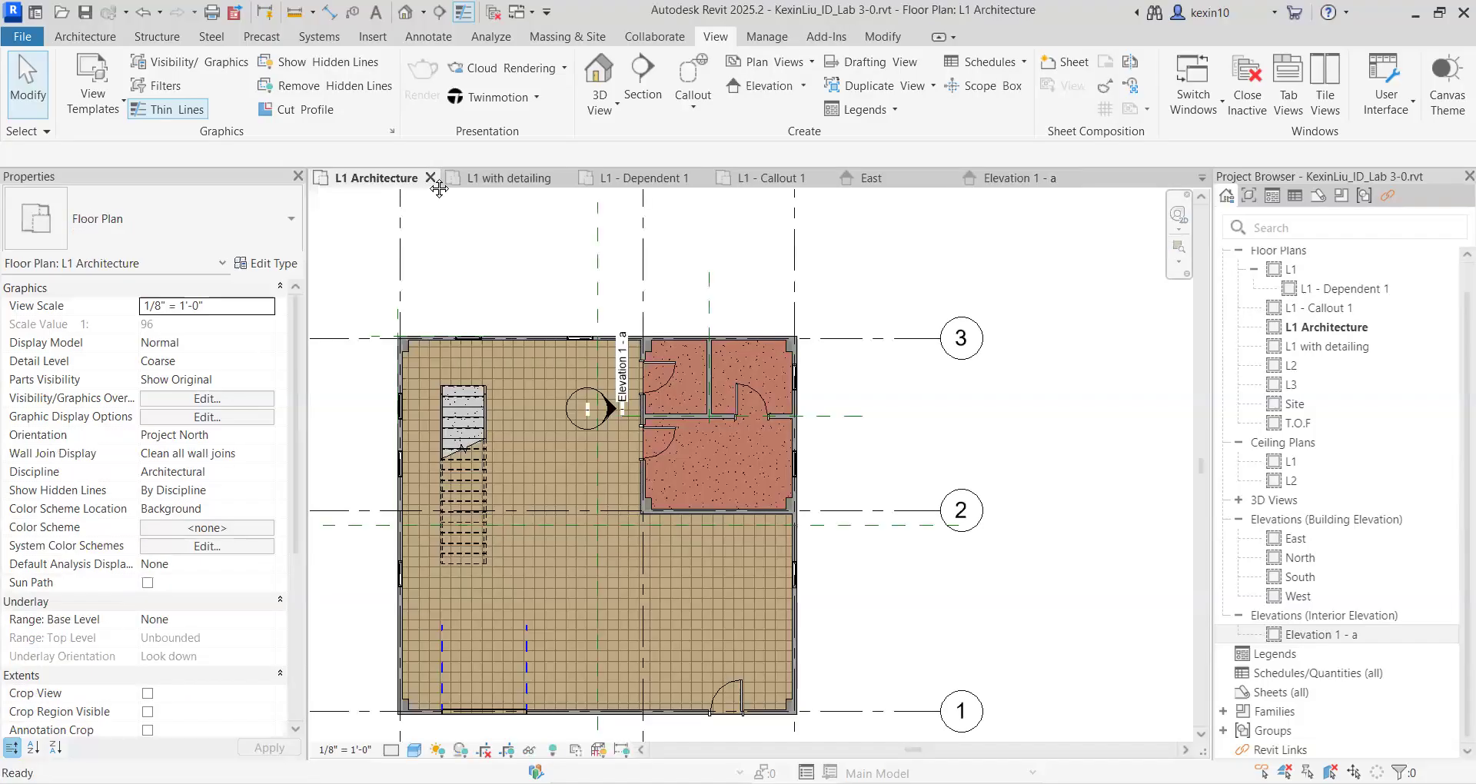
click(431, 178)
click(544, 178)
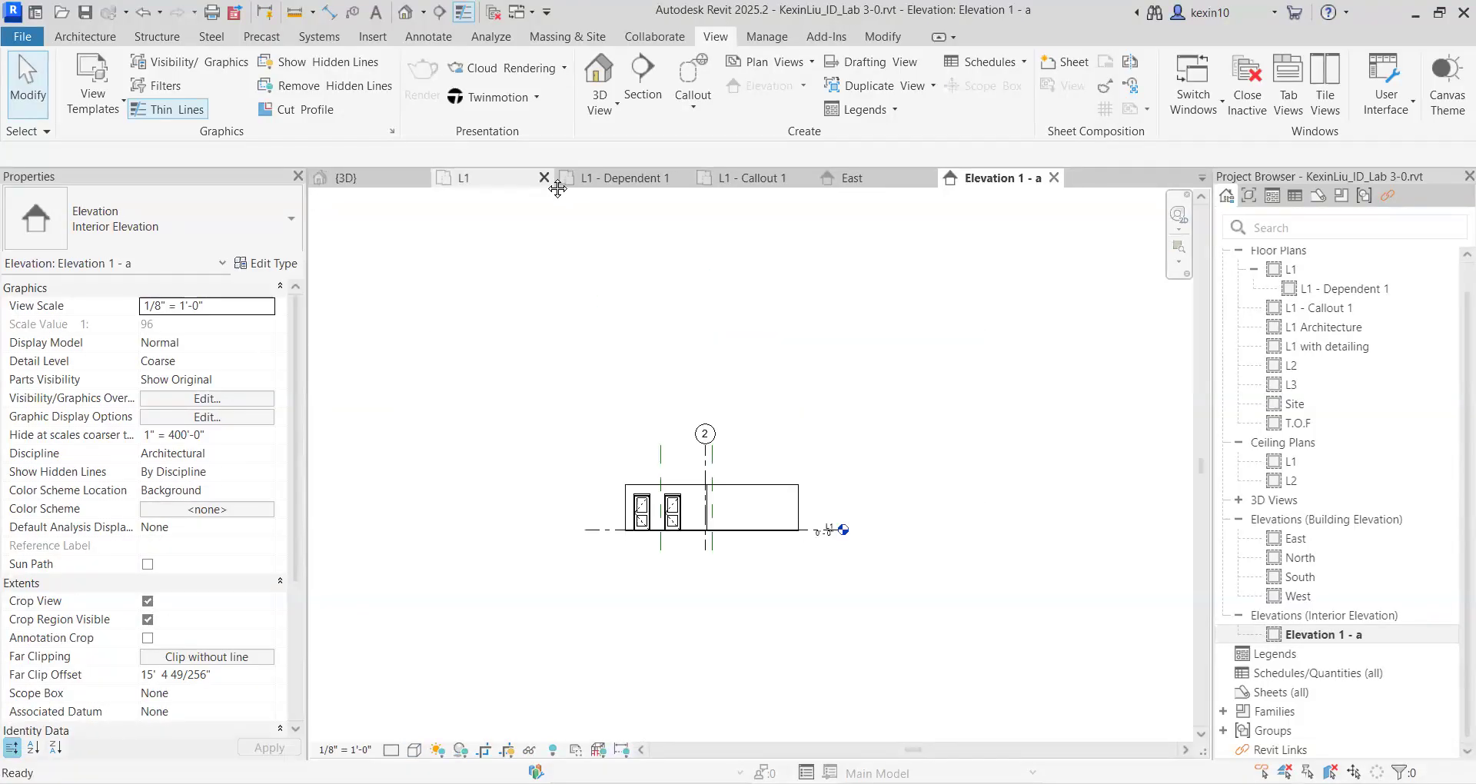
click(507, 178)
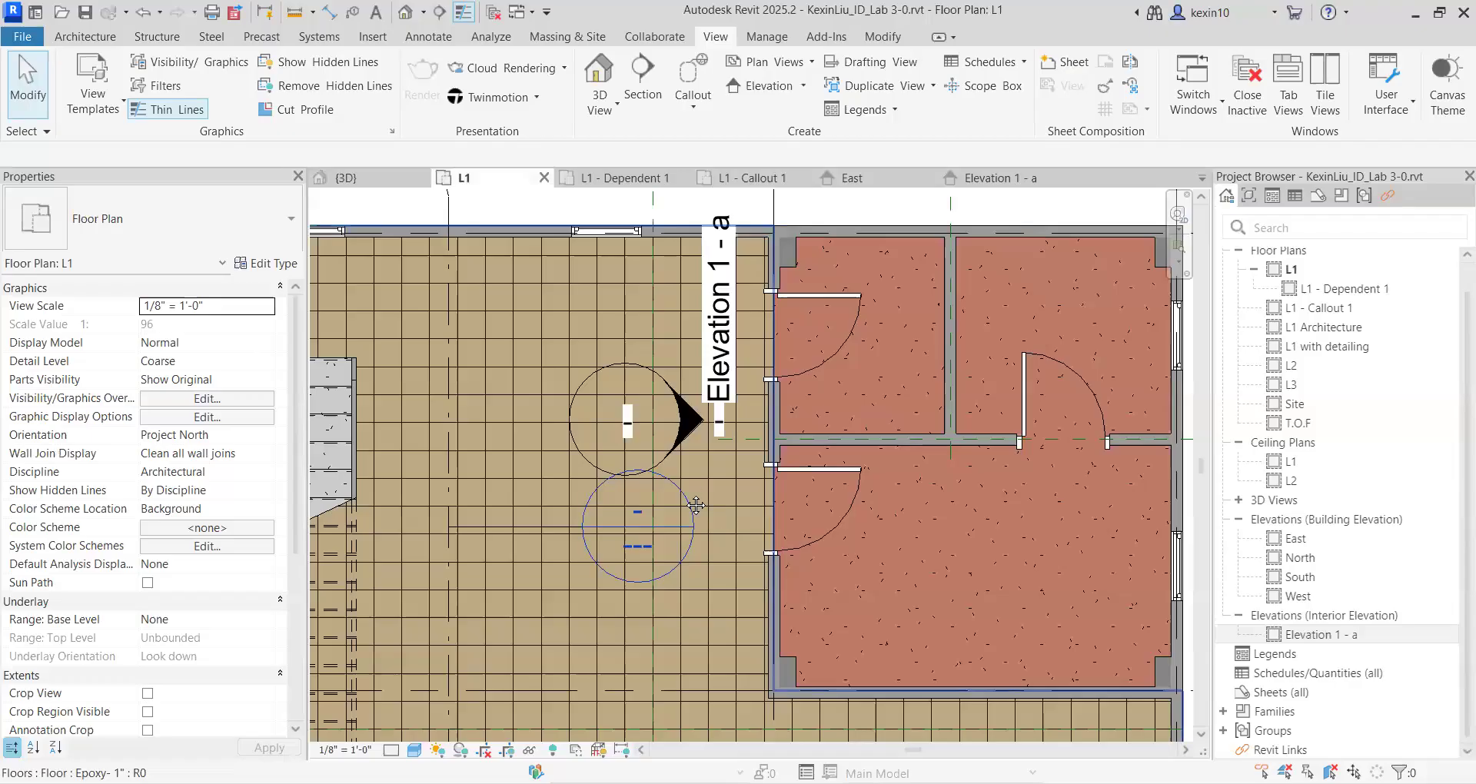
Step: Select the view arrow of Elevation 1 - a, shorten its extent line at the south end and extend it north past the exterior wall
scroll(688, 402, up, 3)
click(688, 402)
scroll(681, 367, down, 3)
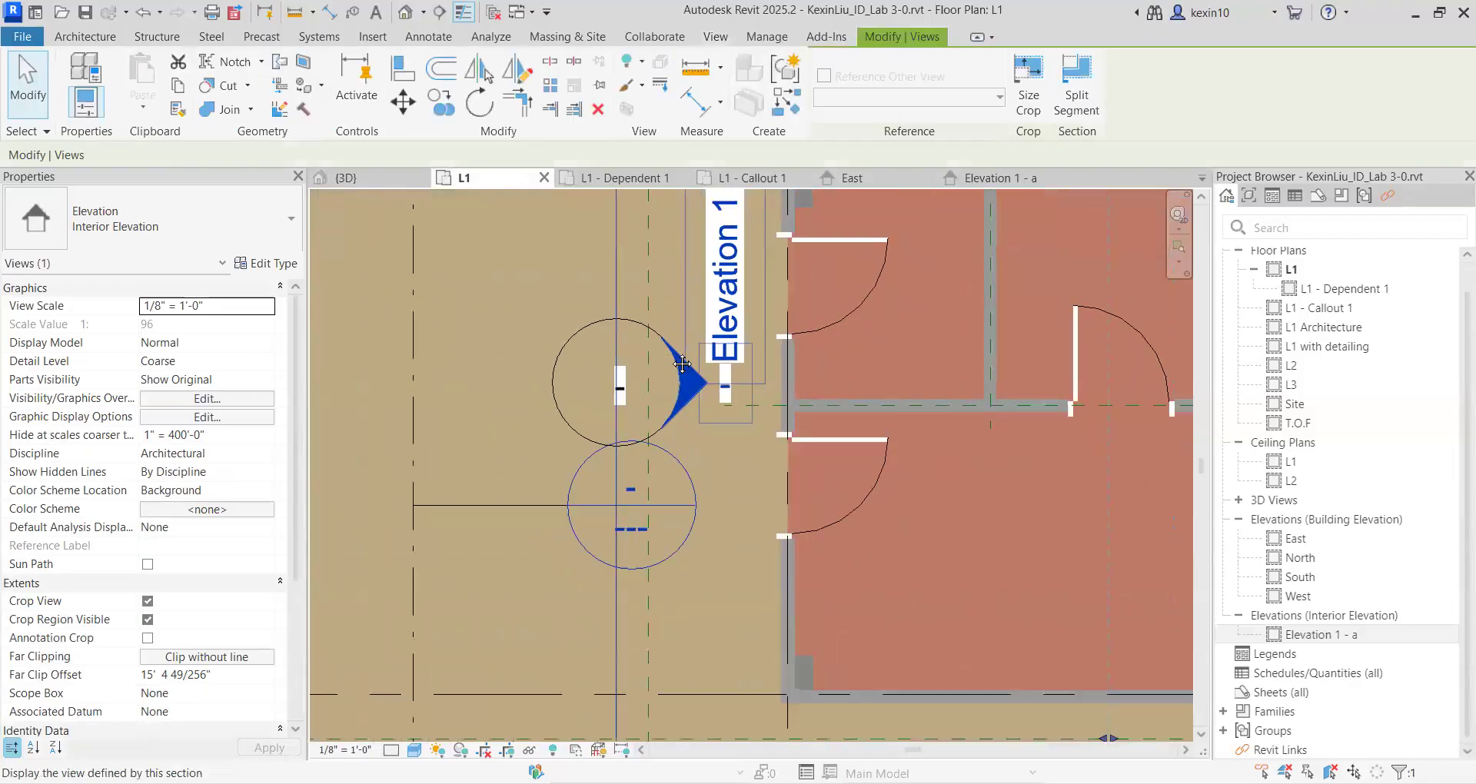
scroll(680, 365, down, 3)
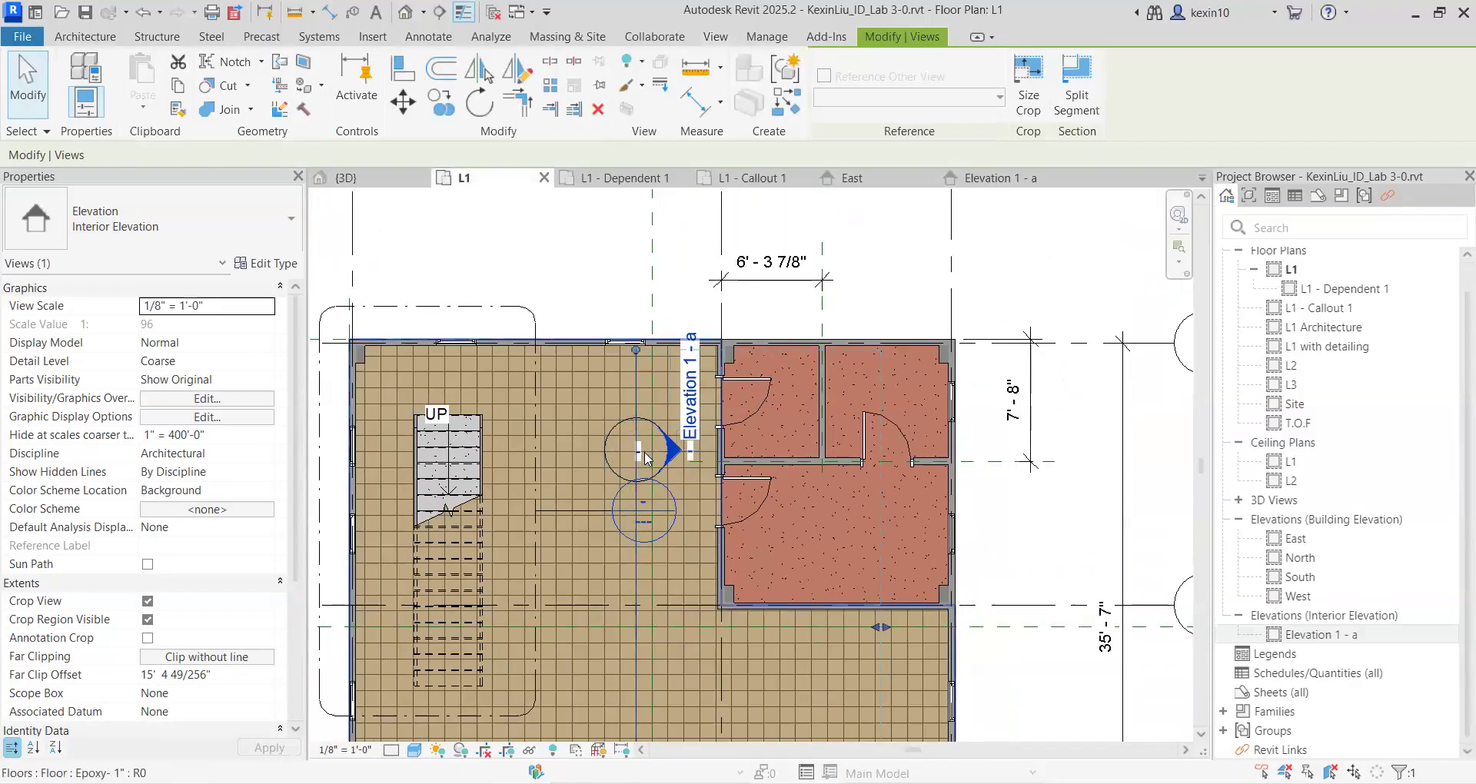
scroll(646, 458, down, 4)
scroll(637, 547, up, 5)
drag(636, 555, 638, 478)
middle_drag(660, 478, 590, 670)
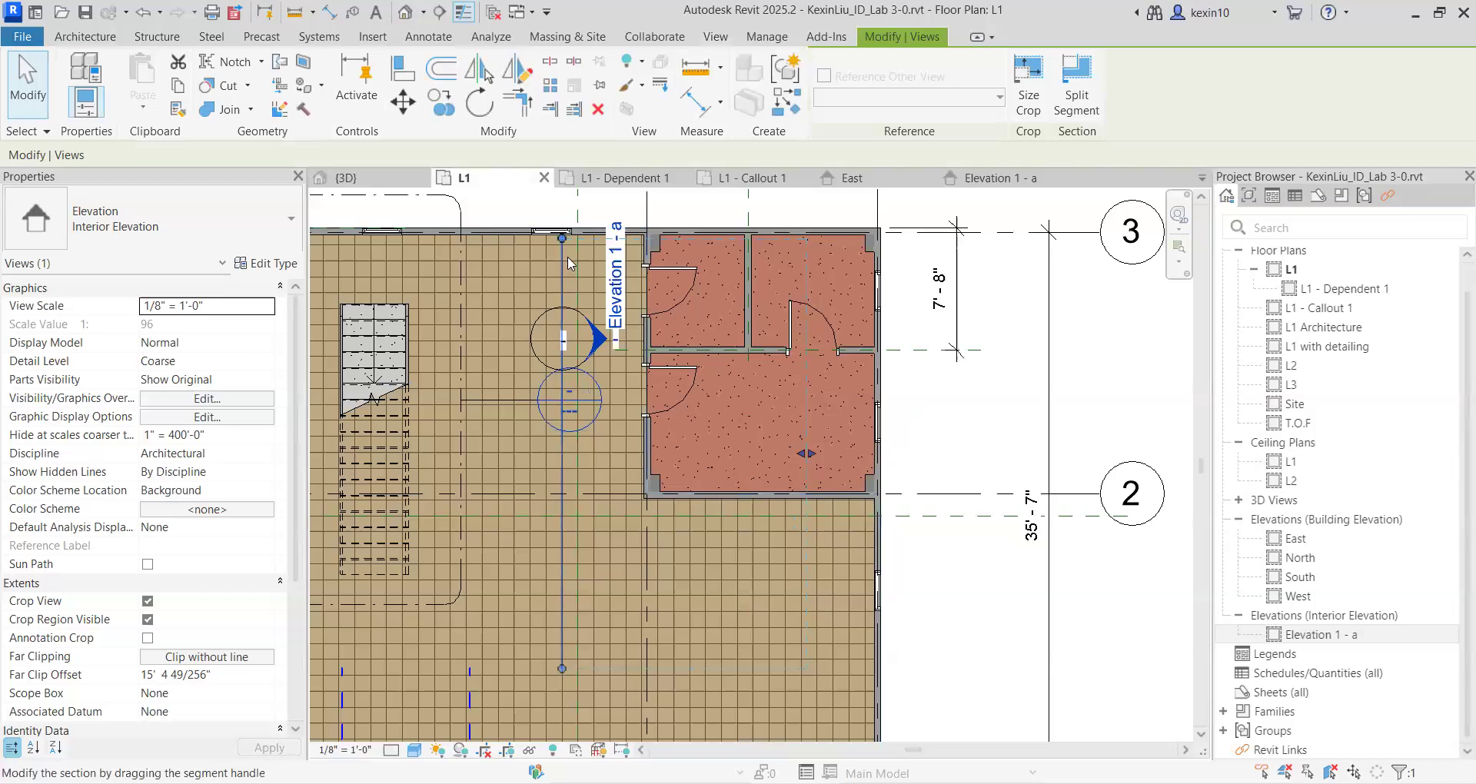
middle_drag(569, 264, 563, 297)
drag(557, 271, 556, 245)
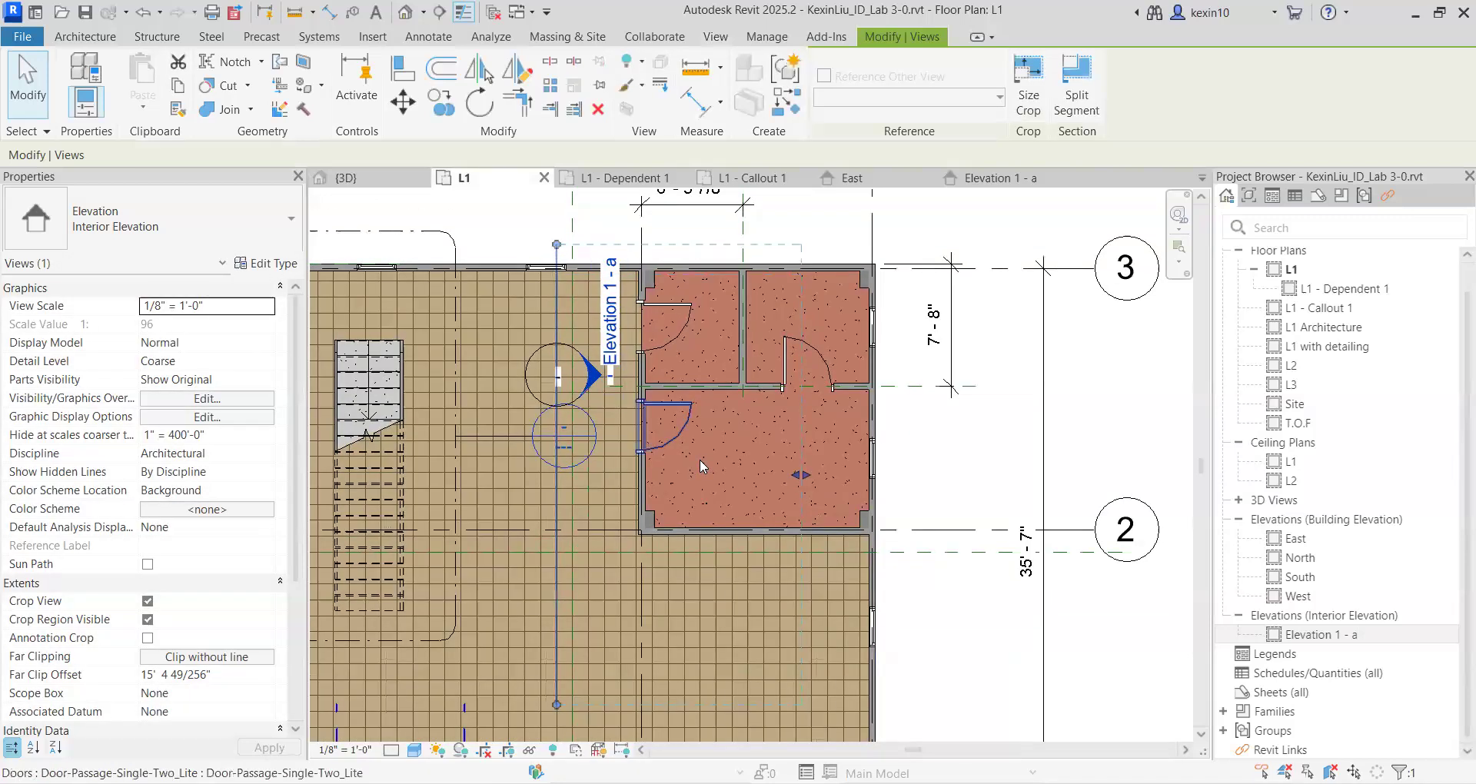
Step: Reduce the far clip depth of Elevation 1 - a to about 13', ending inside the room behind the partition wall
scroll(573, 365, down, 1)
mouse_move(738, 433)
middle_down()
mouse_move(769, 392)
mouse_move(792, 415)
middle_up()
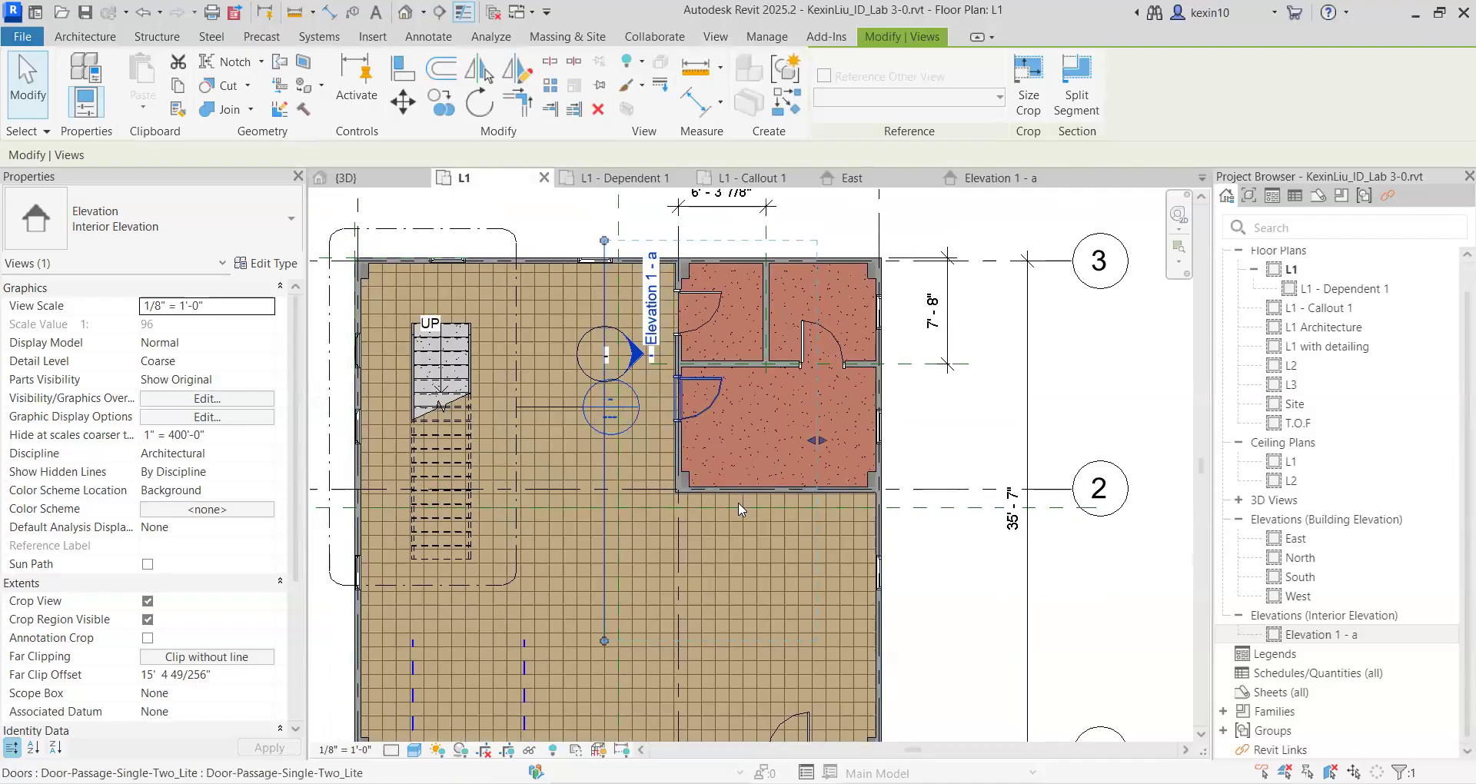
scroll(816, 445, up, 2)
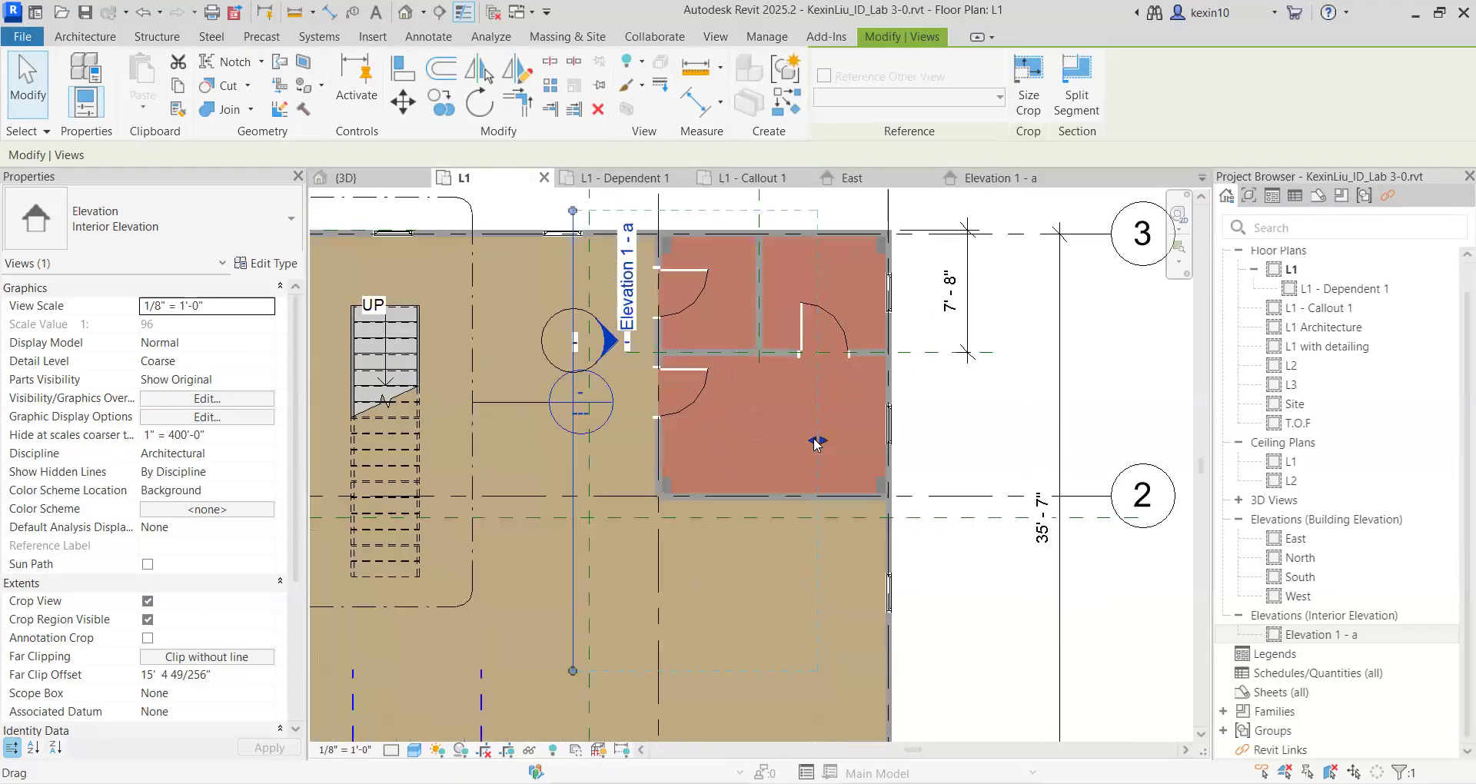
drag(819, 441, 706, 431)
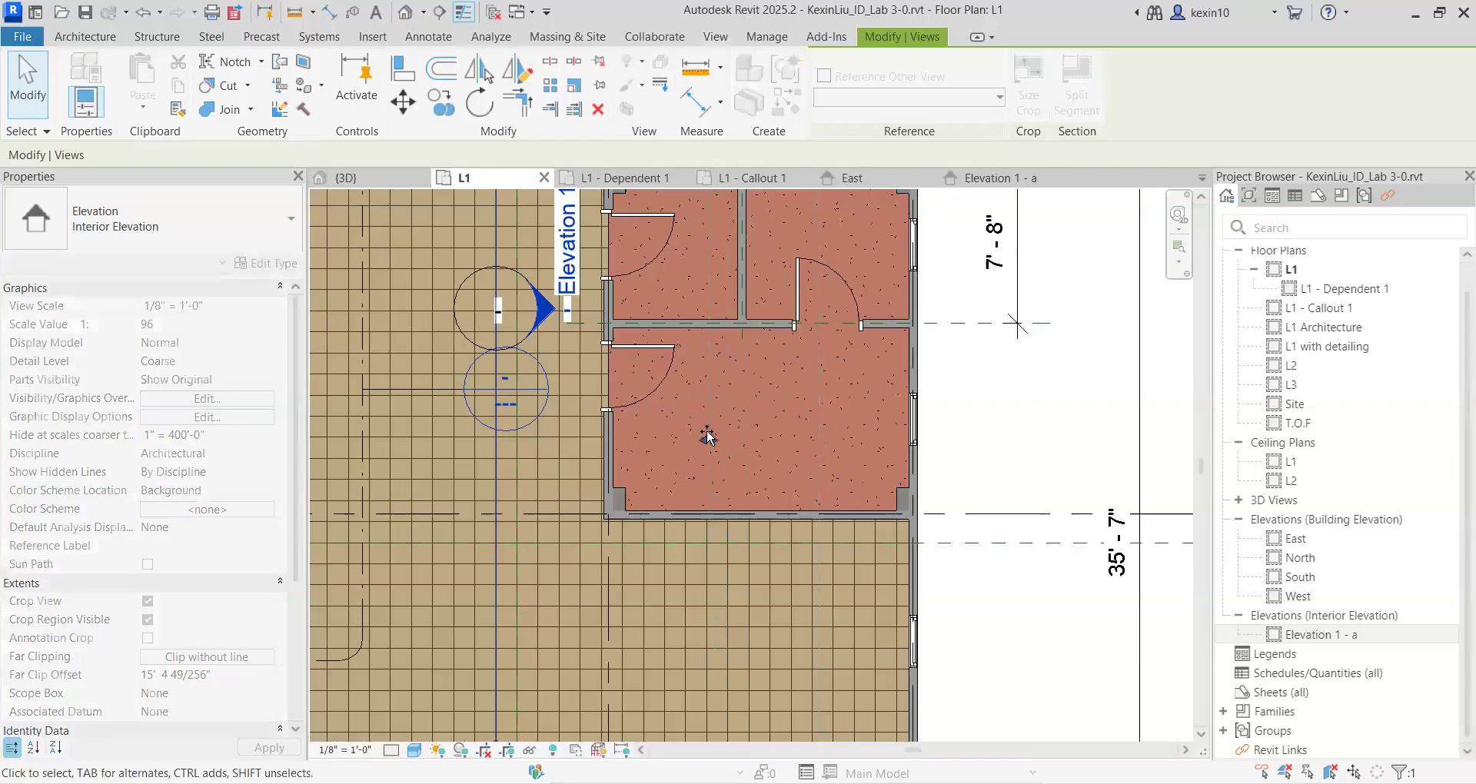
Step: Place the Elevation 1 - a view and the L1 plan side by side in separate windows, framing the doors and the marker
click(963, 178)
drag(974, 179, 1098, 268)
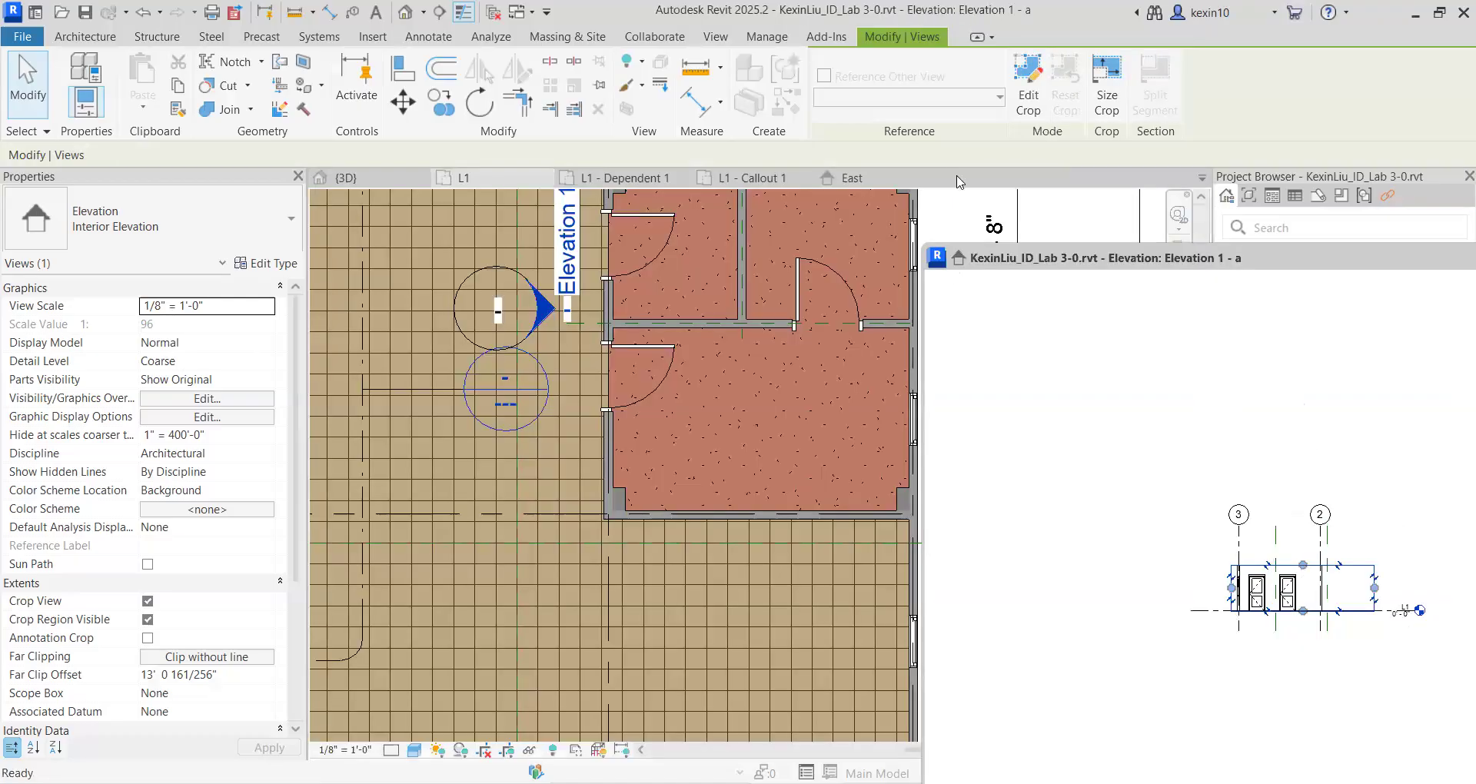
click(851, 317)
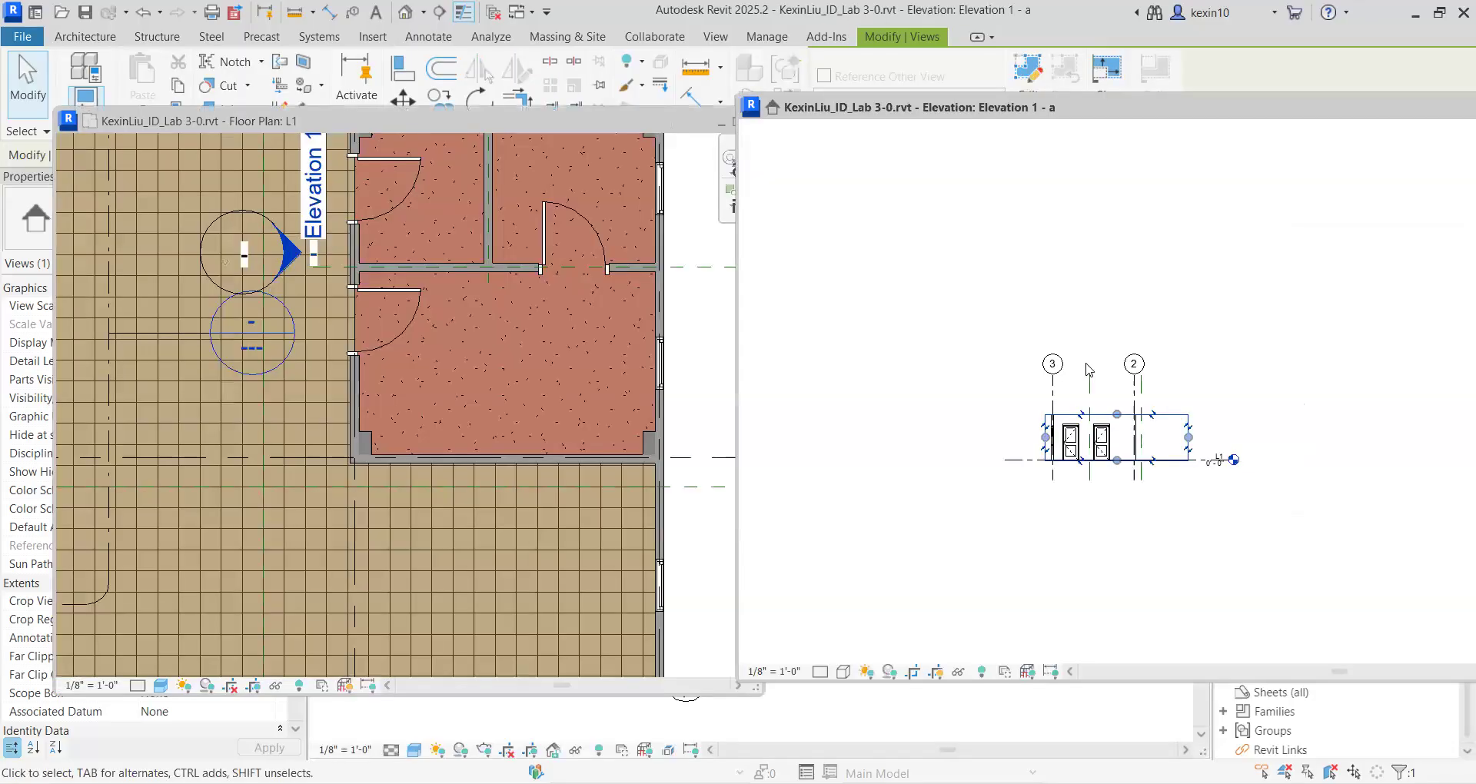
scroll(1086, 365, up, 3)
middle_drag(1095, 386, 995, 319)
scroll(424, 409, down, 1)
middle_drag(413, 387, 458, 410)
key(Escape)
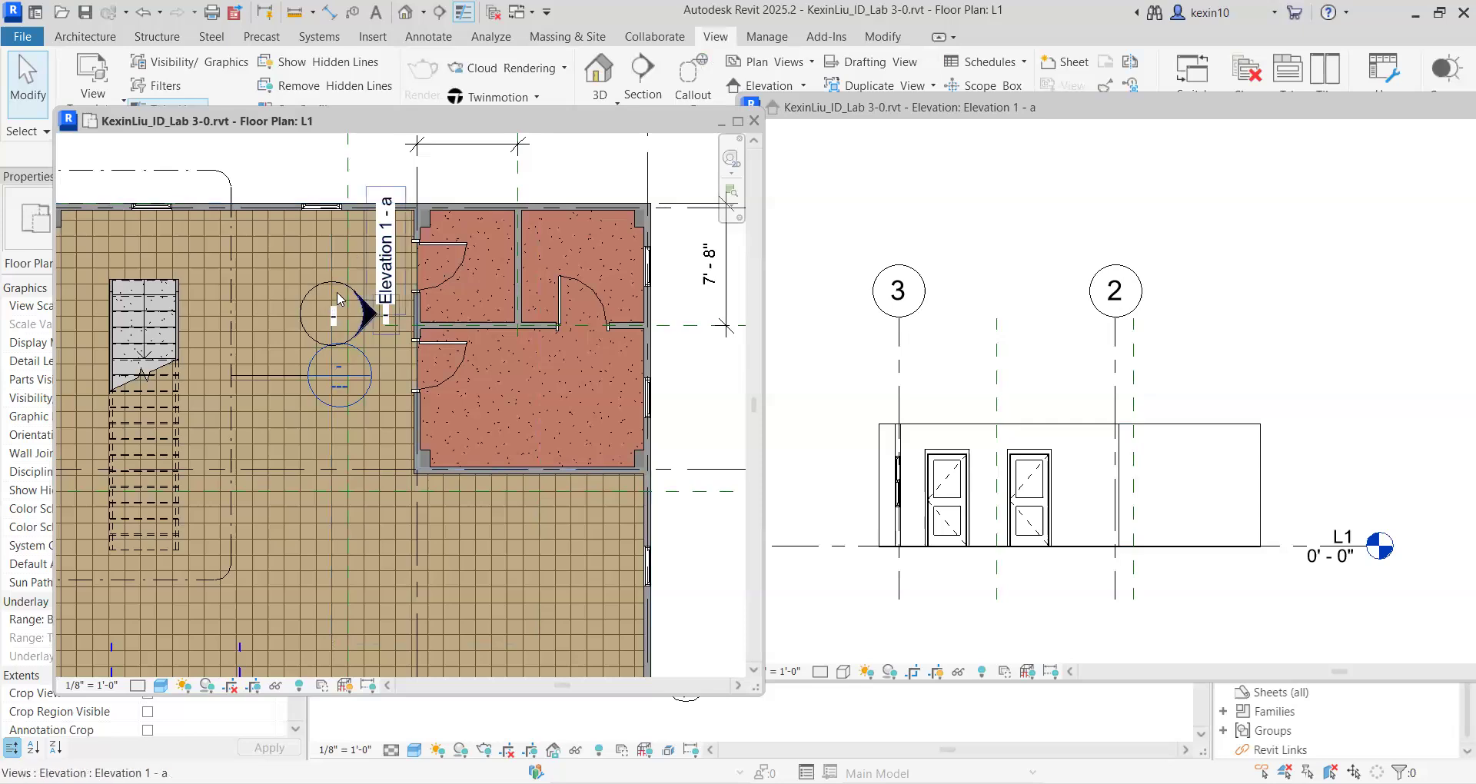
Step: Reselect the view arrow of Elevation 1 - a and shorten the south end of its extent line towards grid line 2
click(366, 313)
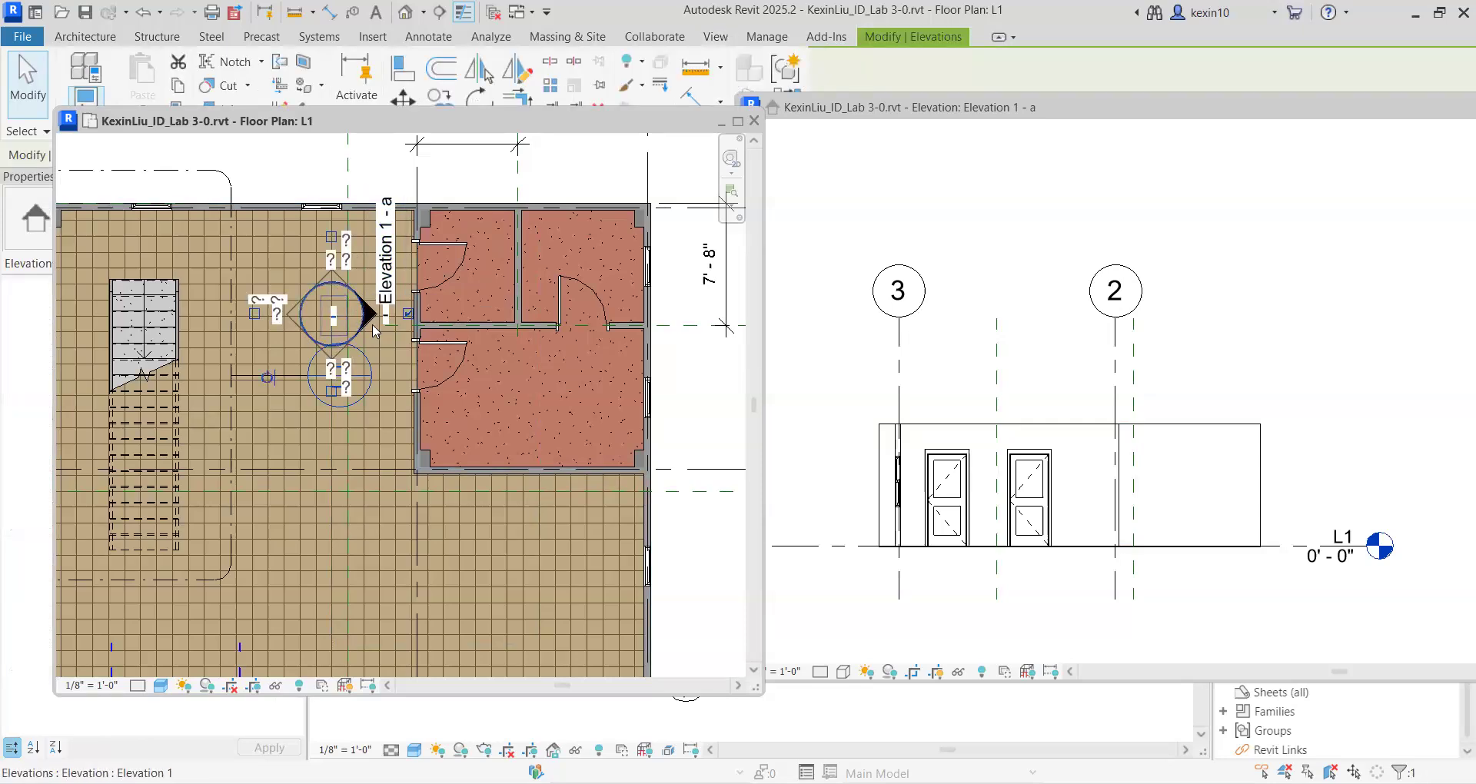
scroll(369, 314, down, 2)
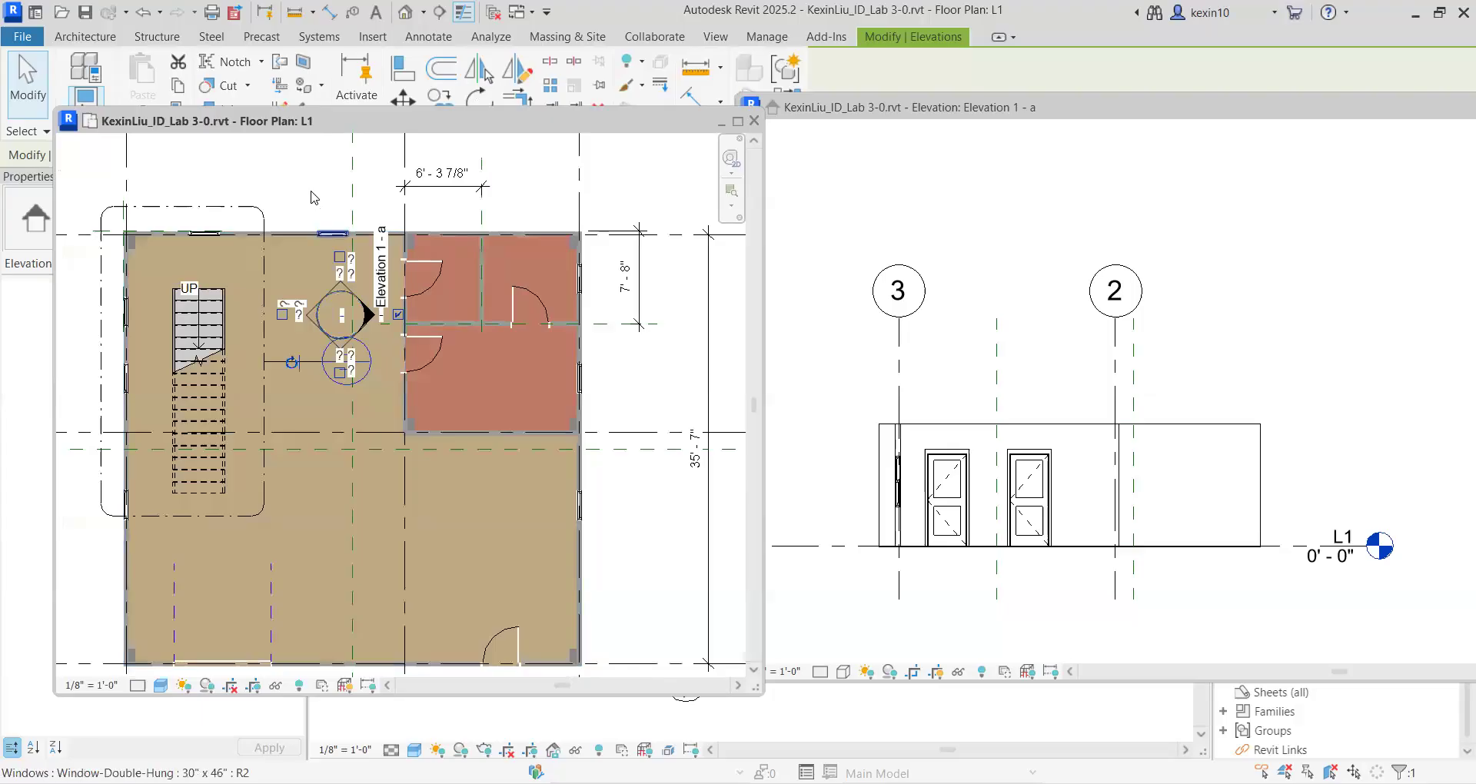
click(313, 197)
scroll(359, 315, up, 3)
click(365, 311)
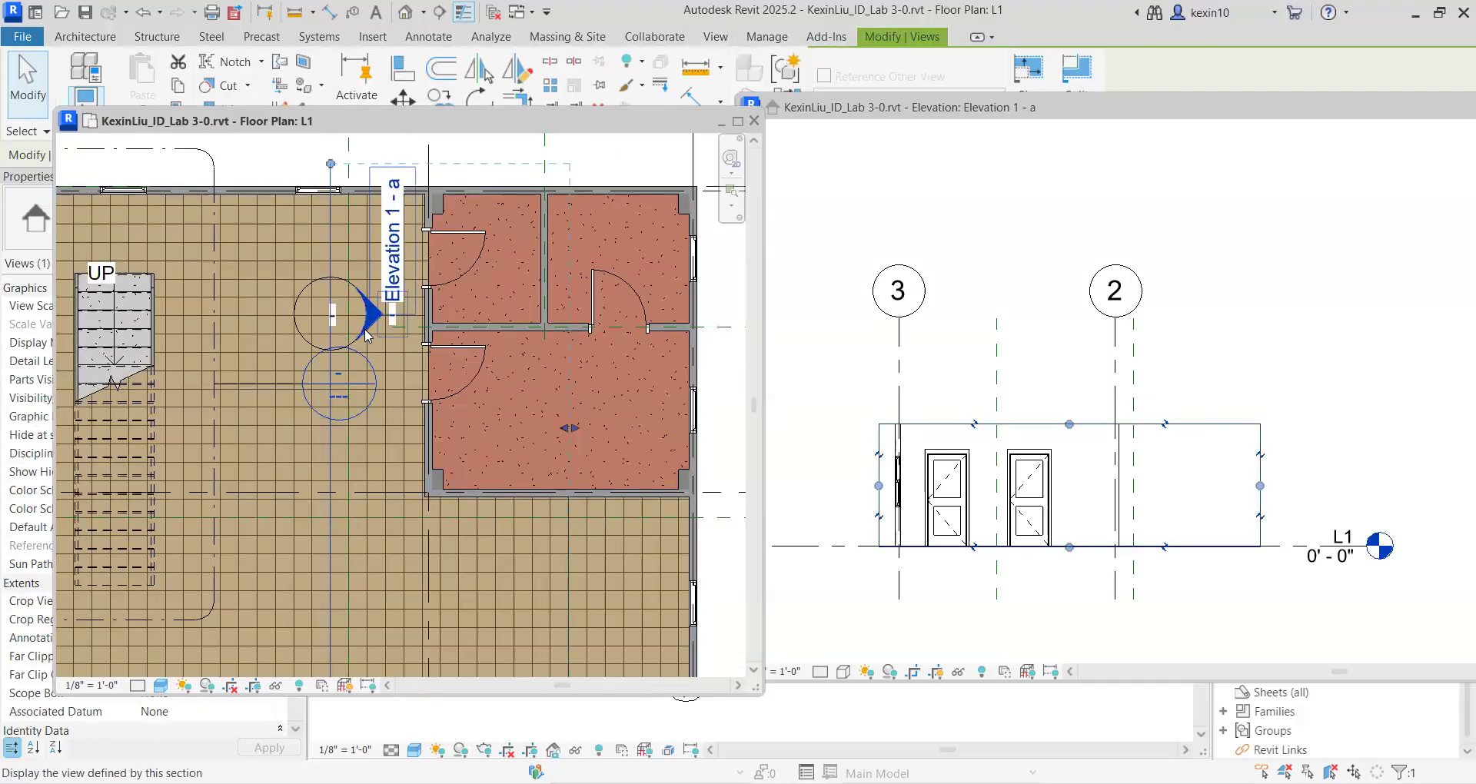
scroll(366, 335, down, 2)
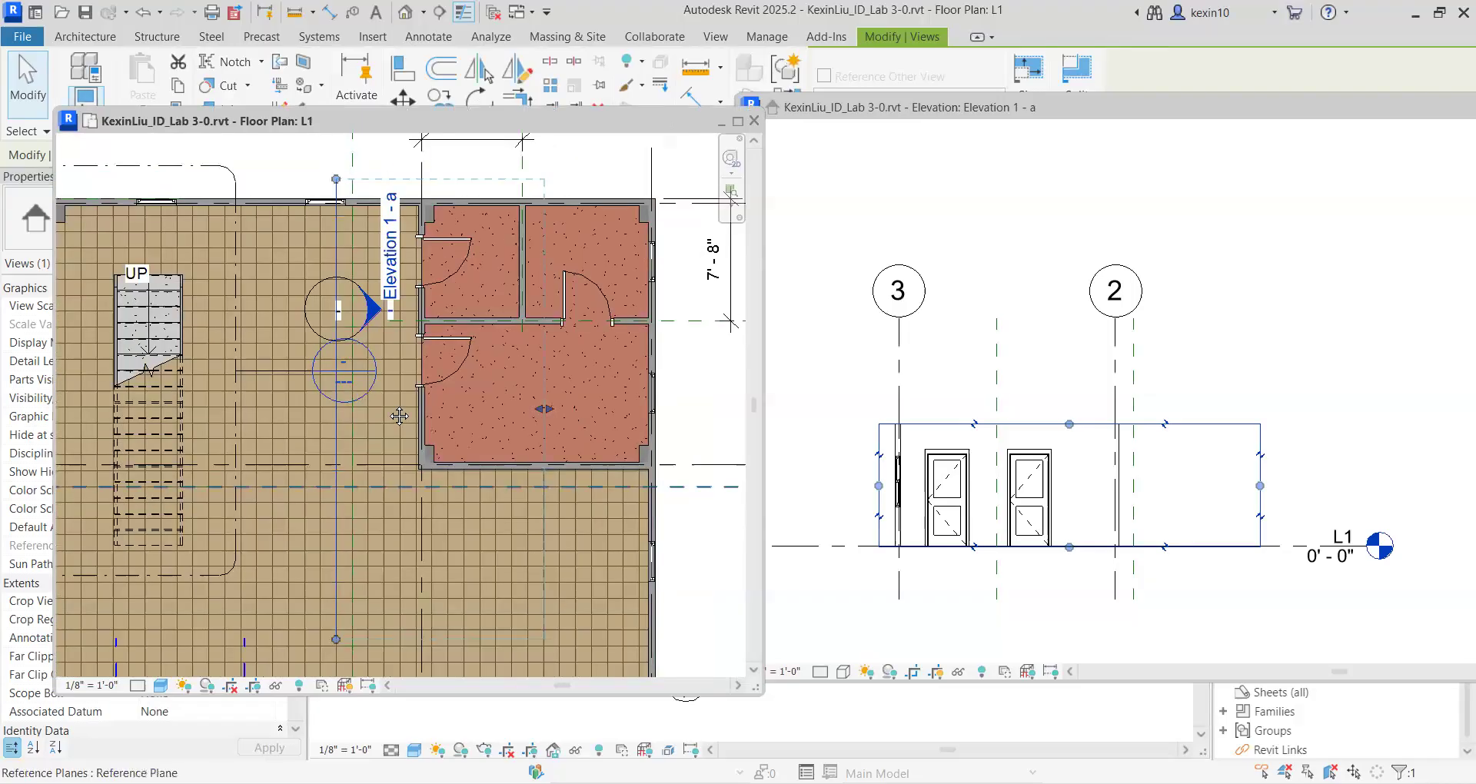
mouse_move(336, 639)
mouse_down()
mouse_move(336, 438)
mouse_move(323, 537)
mouse_move(336, 610)
mouse_move(336, 568)
mouse_up()
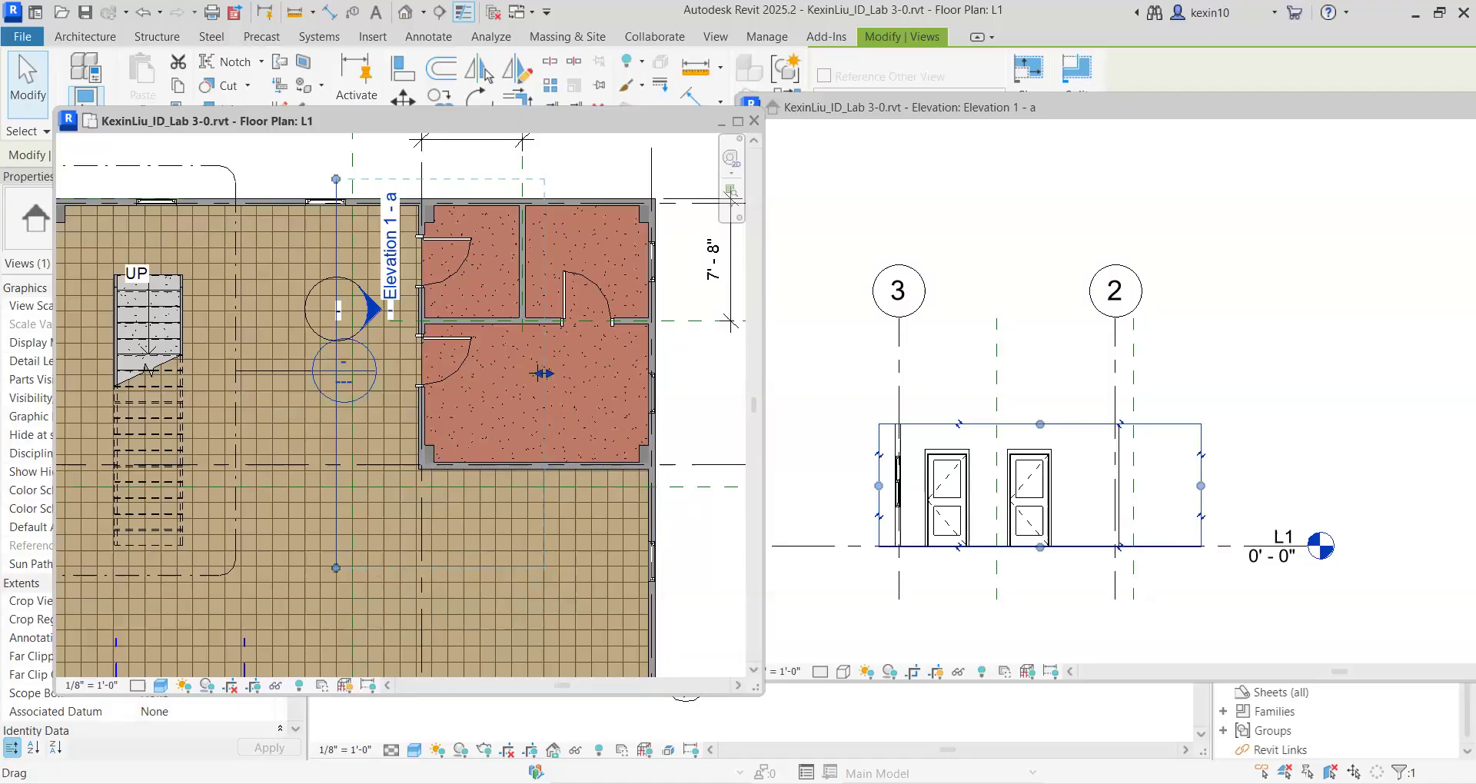
Step: Pull the far clip line of Elevation 1 - a in front of the partition wall to test its effect on the view
drag(543, 373, 398, 382)
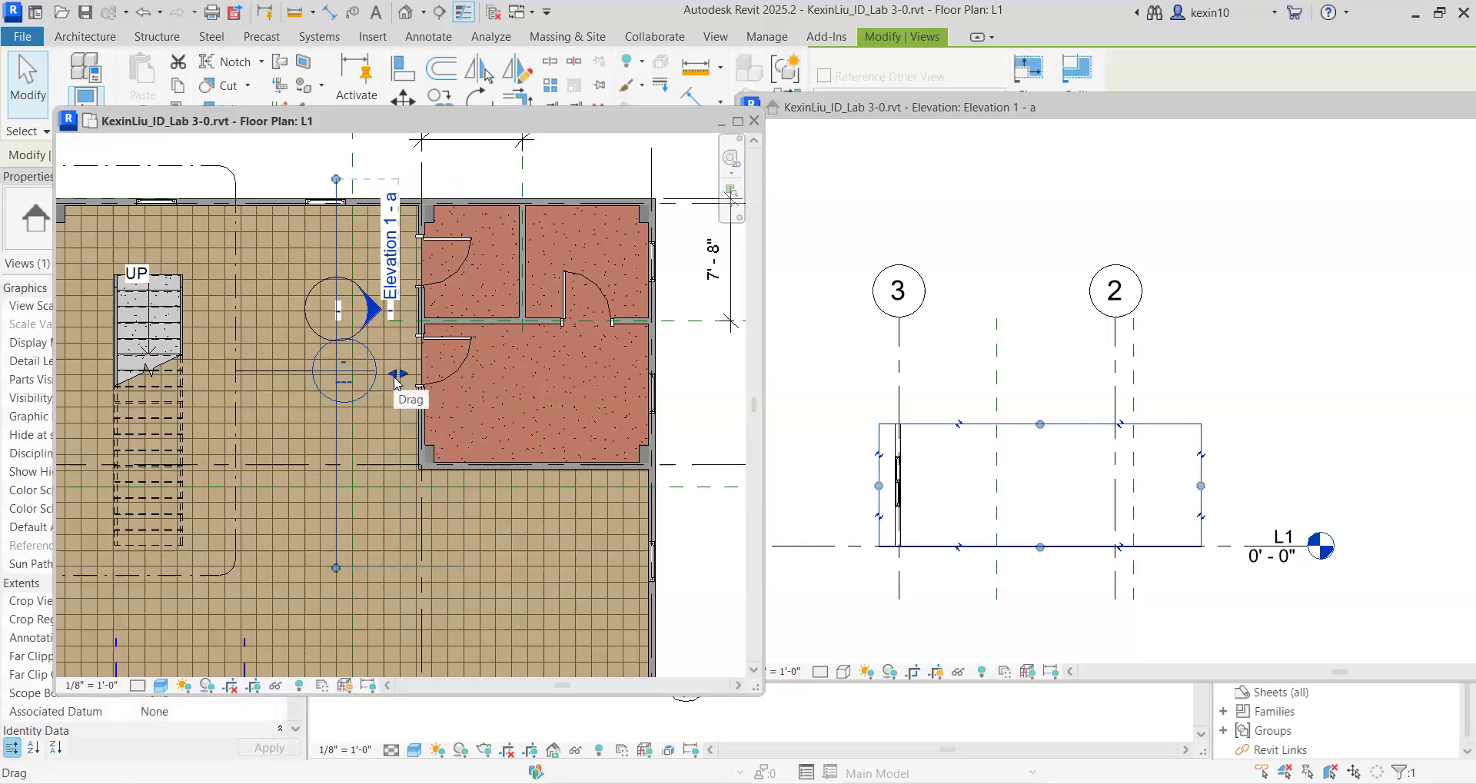
scroll(396, 384, up, 4)
middle_drag(392, 387, 365, 483)
scroll(432, 357, down, 1)
Step: Extend the far clip line of Elevation 1 - a beyond the east exterior wall to compare the view
drag(391, 423, 692, 433)
scroll(570, 451, down, 2)
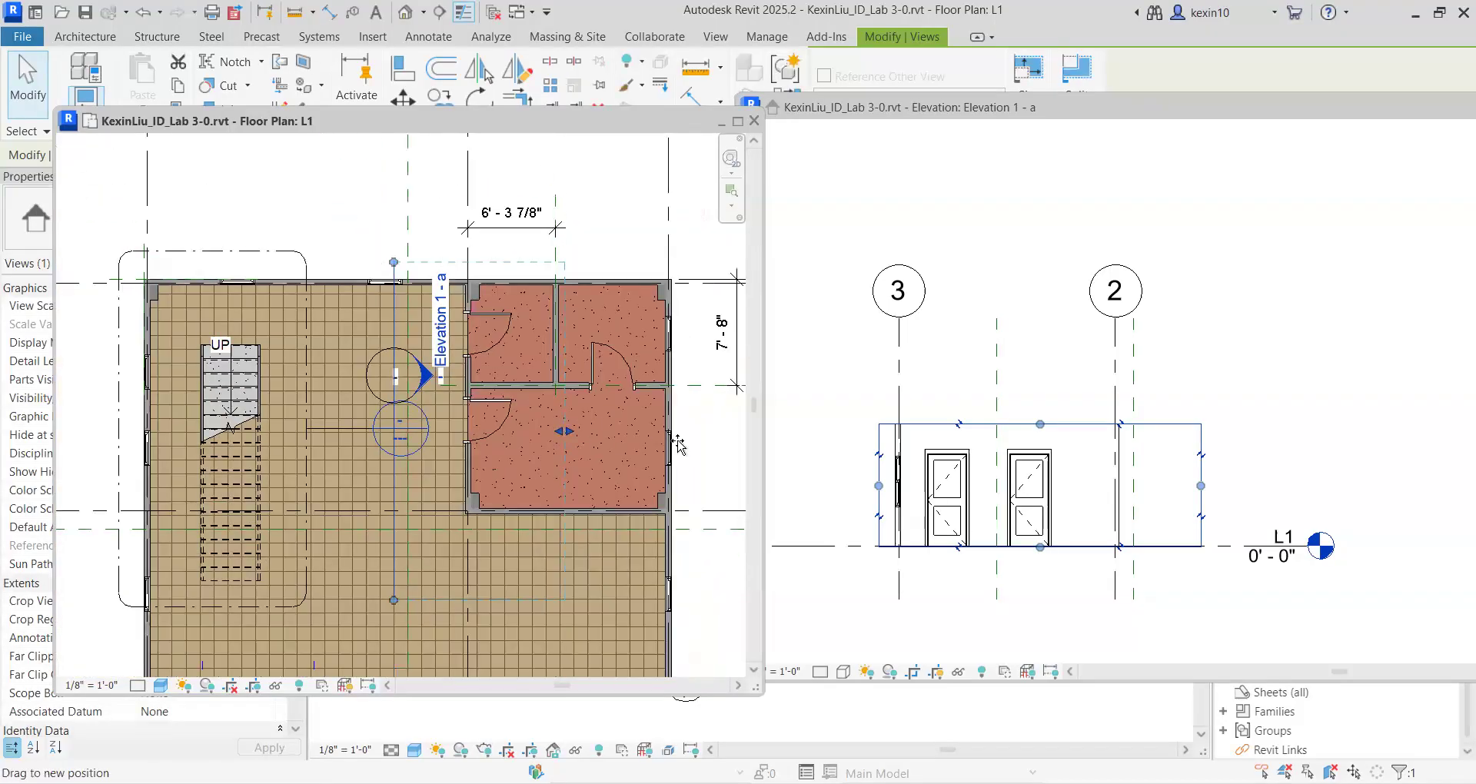
middle_drag(560, 490, 492, 501)
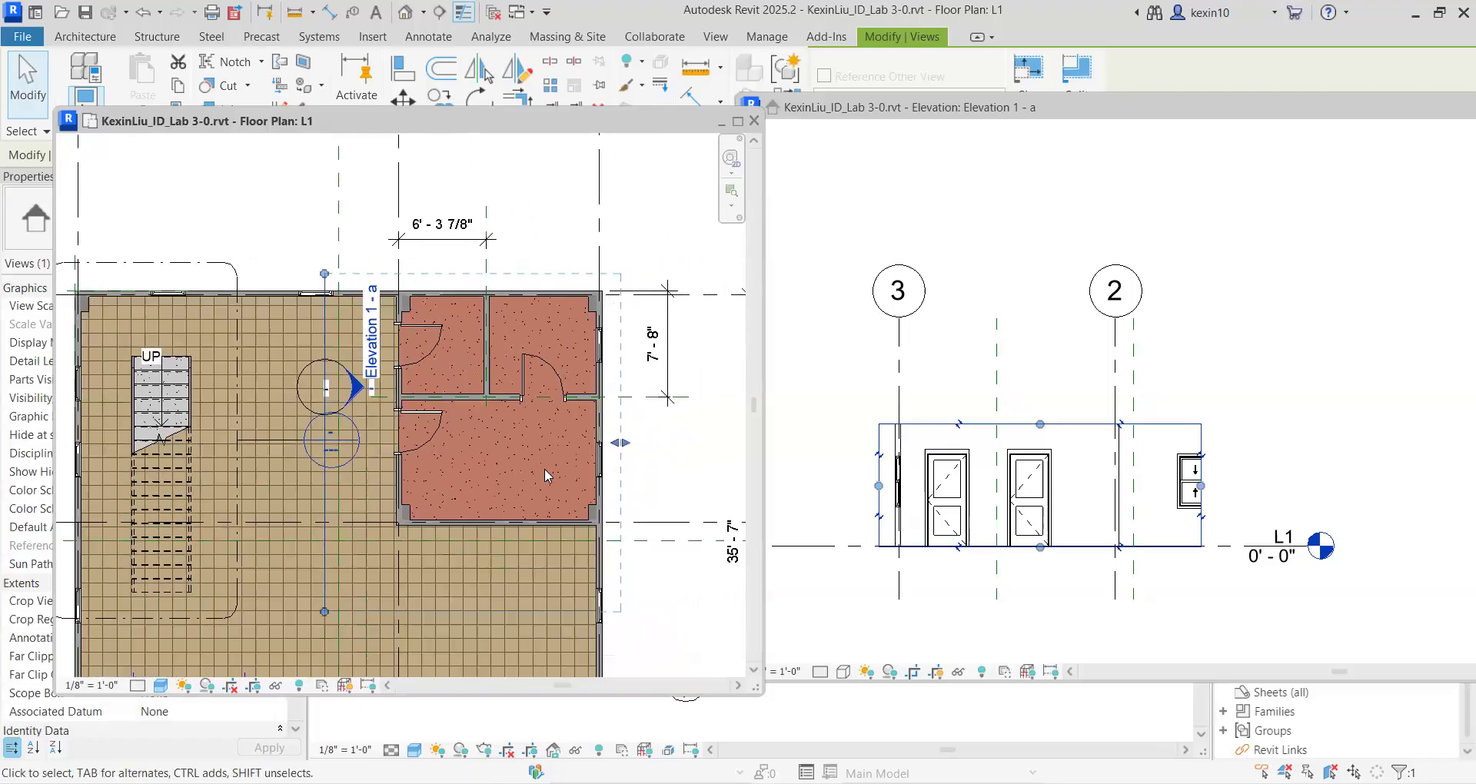
Step: Bring the far clip line of Elevation 1 - a back to just behind the partition wall with the two doors
drag(625, 444, 380, 444)
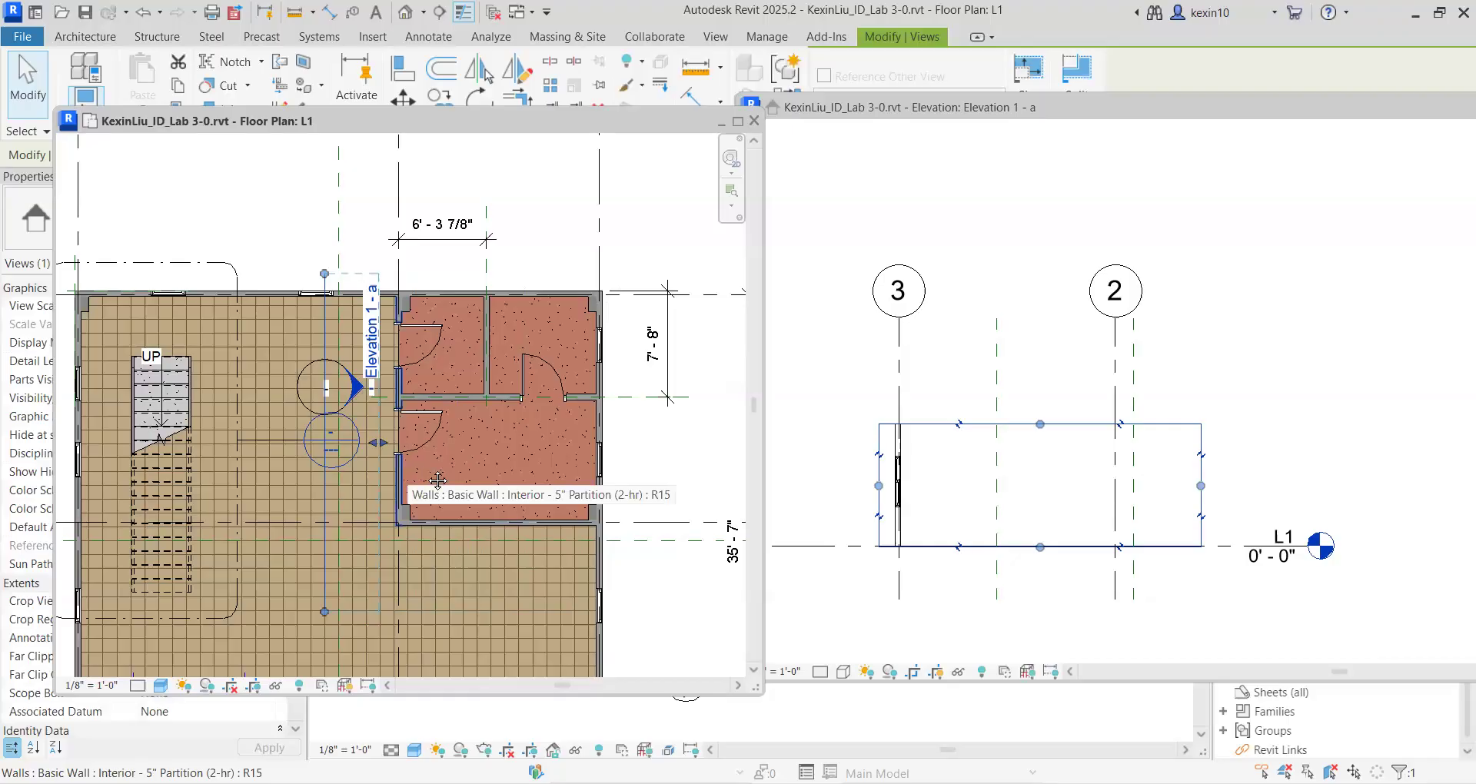
middle_drag(378, 468, 442, 482)
scroll(442, 482, up, 3)
mouse_move(547, 457)
mouse_down()
mouse_move(600, 460)
mouse_move(443, 476)
mouse_move(484, 446)
mouse_up()
scroll(520, 457, down, 4)
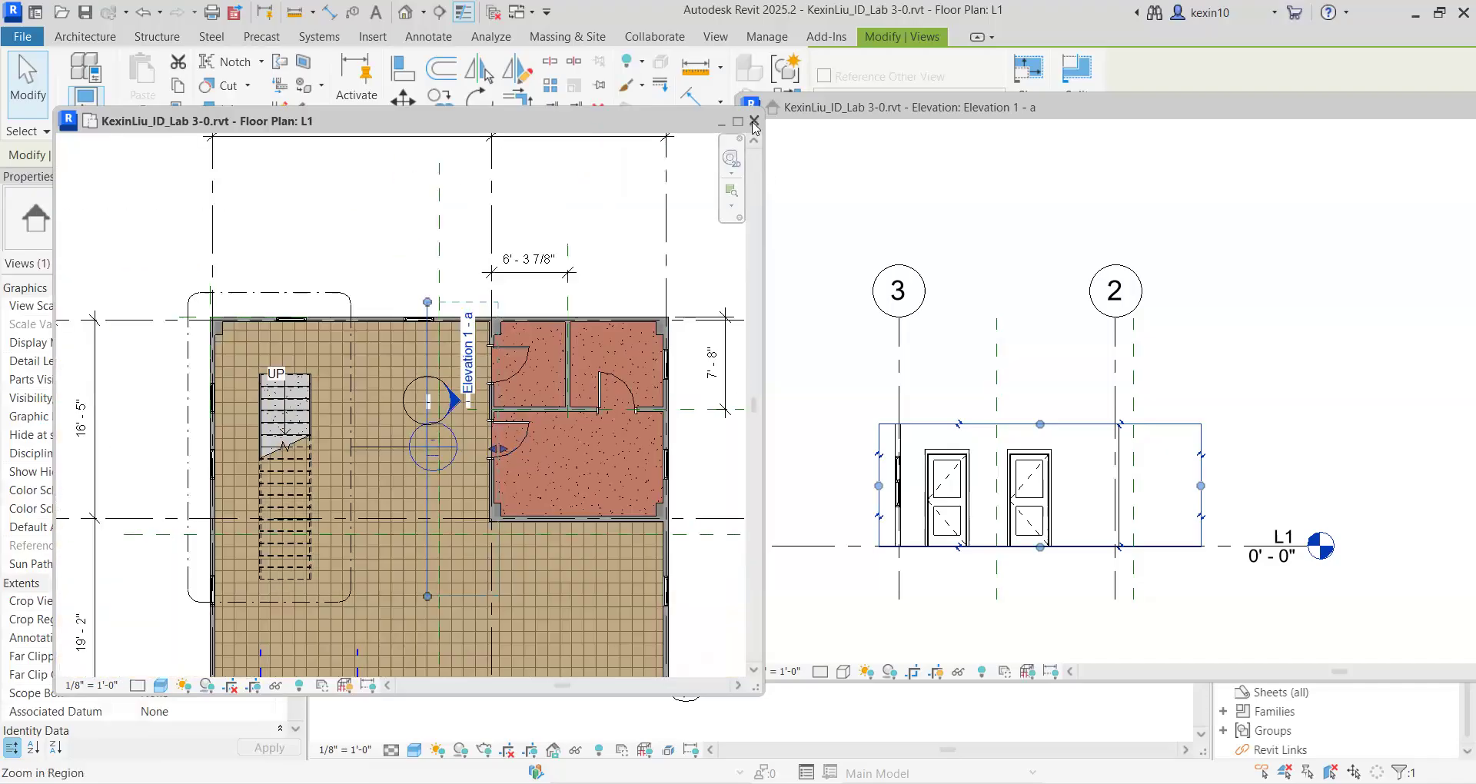
Step: Close the floating L1 plan window and dock the Elevation 1 - a view back in the main window
click(754, 121)
key(t)
key(w)
mouse_move(499, 180)
mouse_down()
mouse_move(372, 198)
mouse_move(518, 201)
mouse_up()
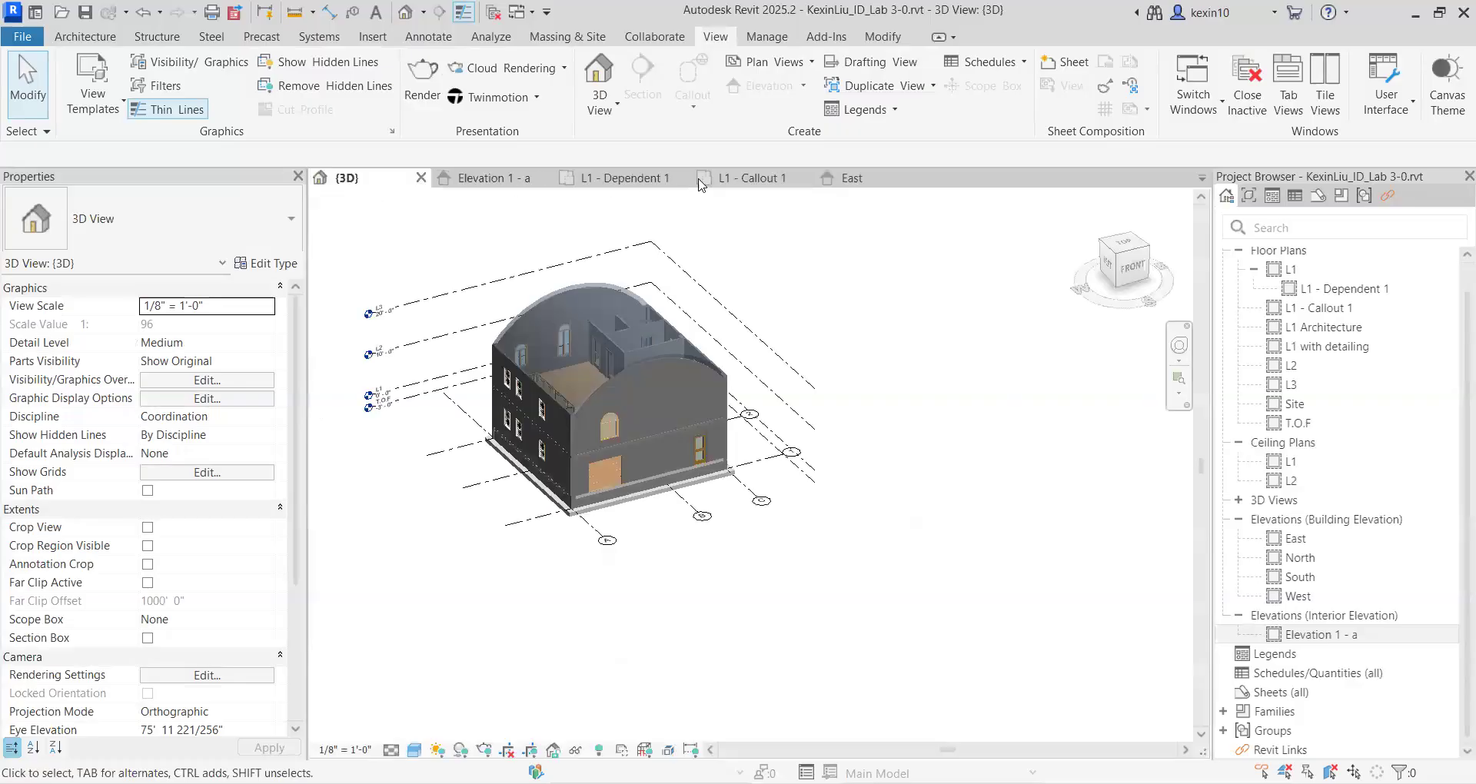
Step: Close the L1 - Callout 1 and L1 - Dependent 1 views and reopen the L1 floor plan
click(805, 178)
click(682, 178)
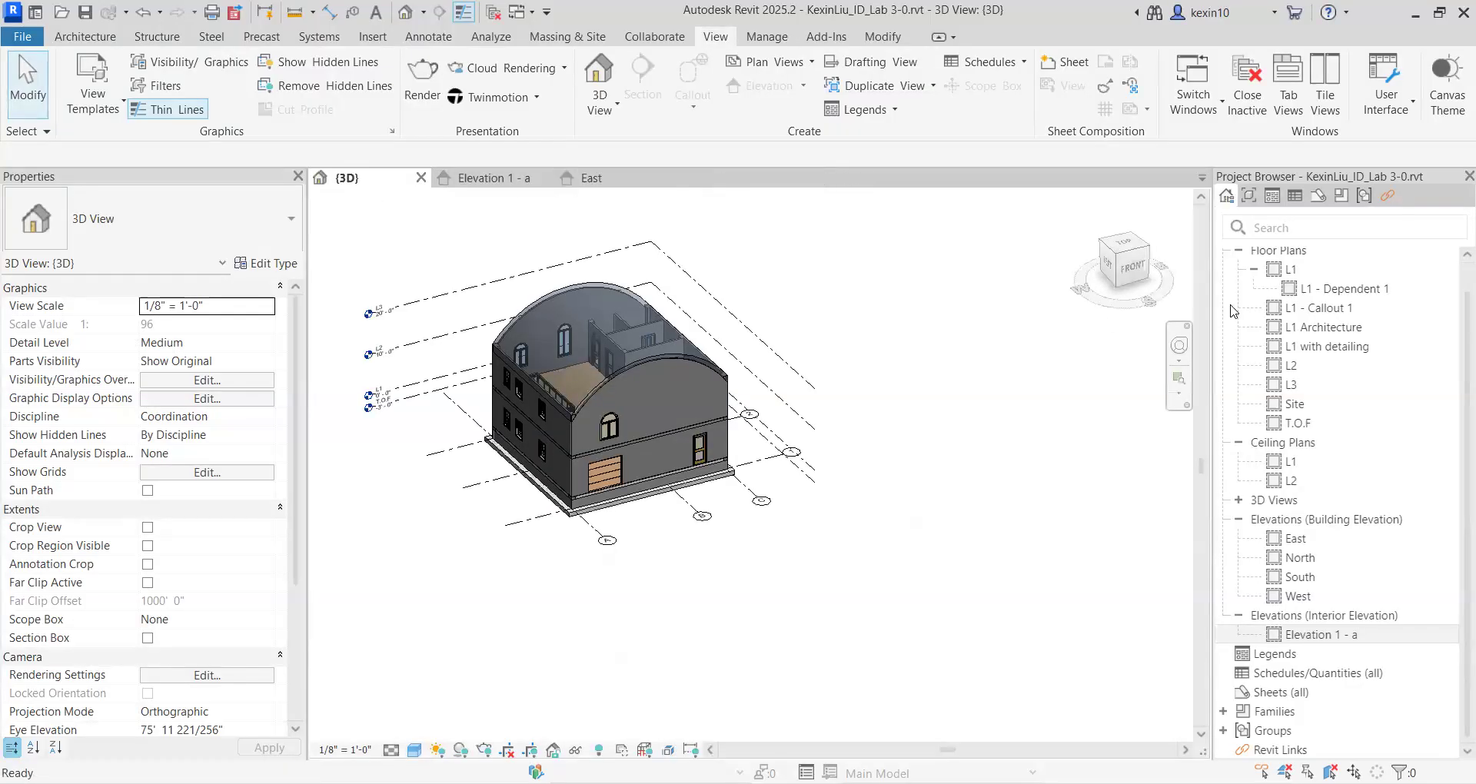
double_click(1291, 269)
scroll(671, 465, up, 4)
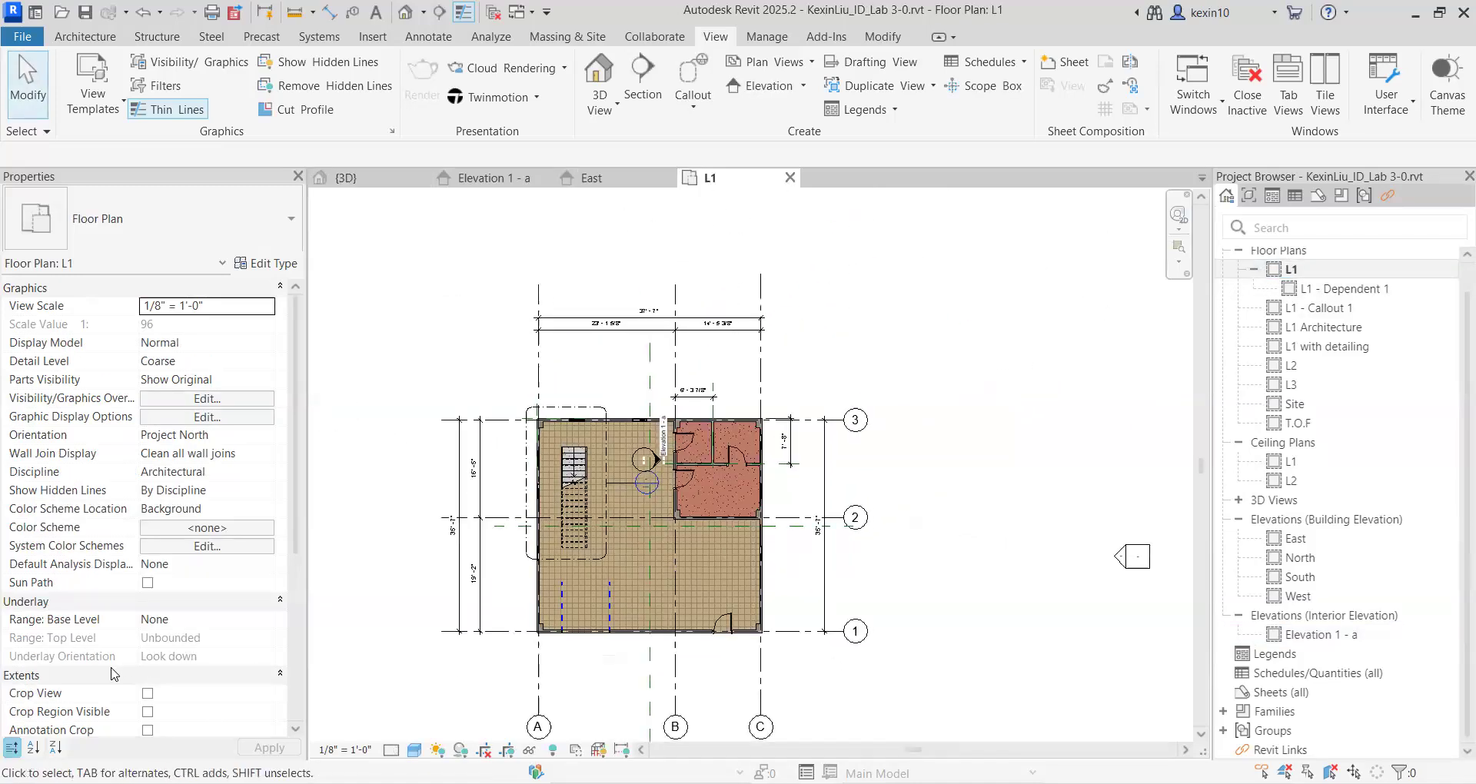
Step: Check the Interior Elevation slide in PowerPoint, return to Revit and open the L2 floor plan at the furnished living area
key(alt+Tab)
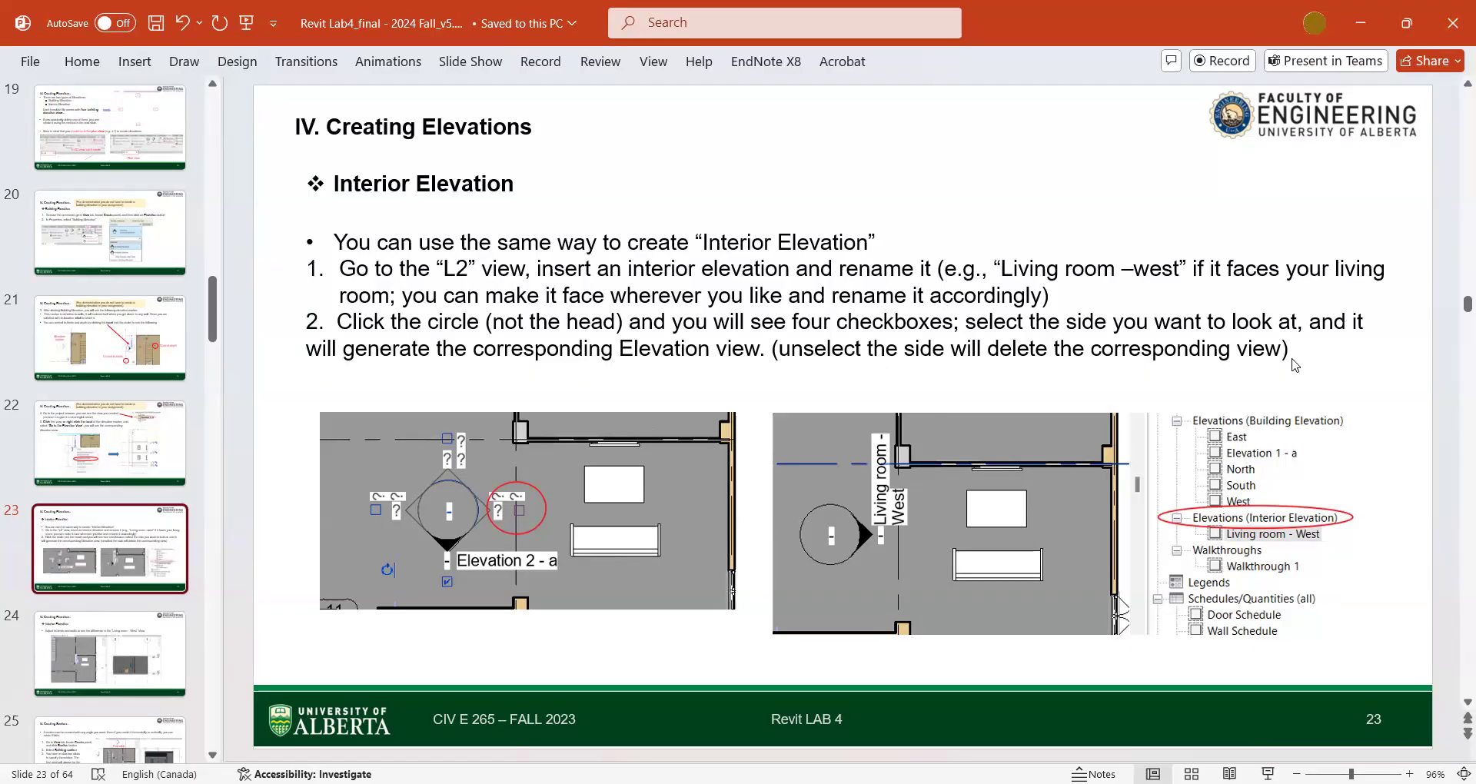
key(alt+Tab)
double_click(1292, 366)
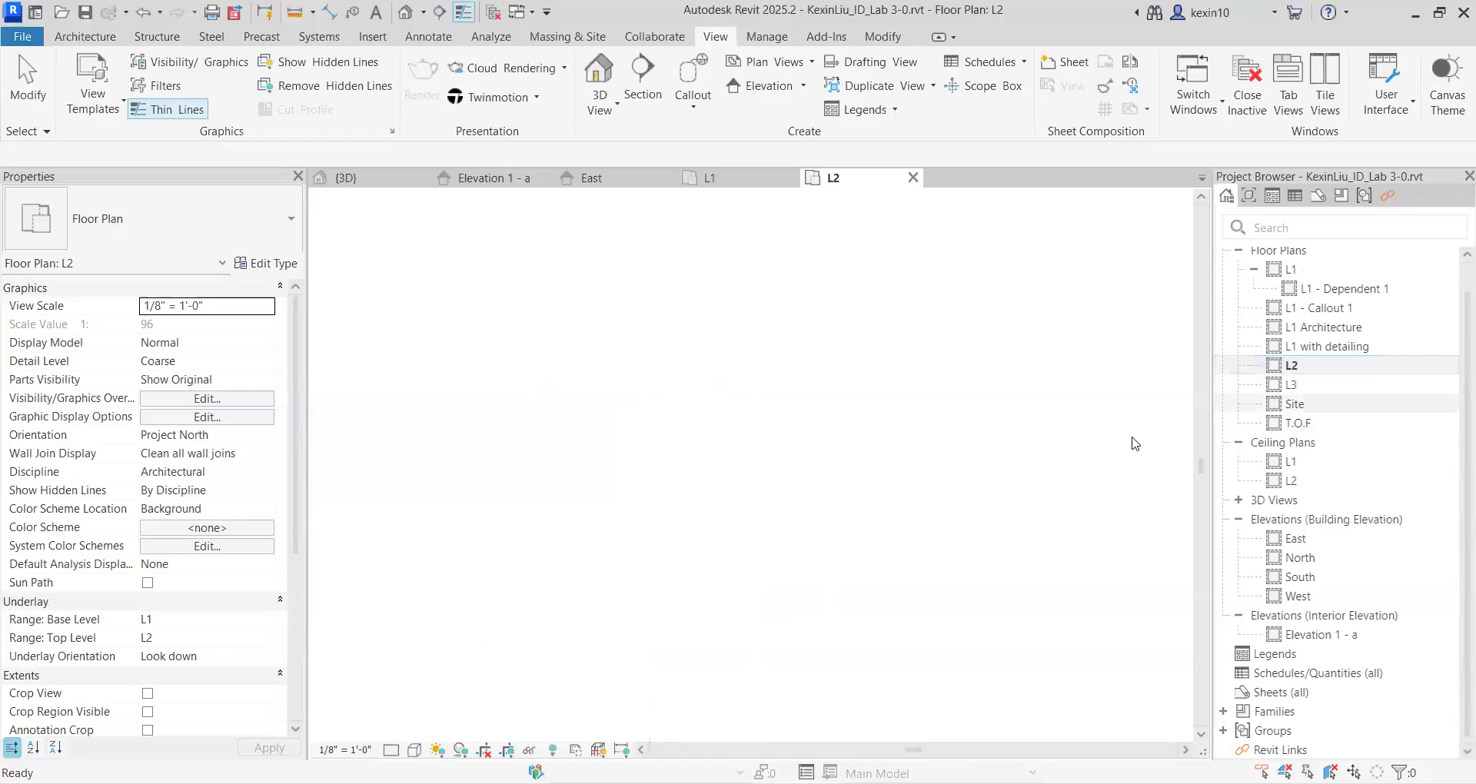
scroll(692, 567, up, 4)
middle_drag(805, 591, 867, 450)
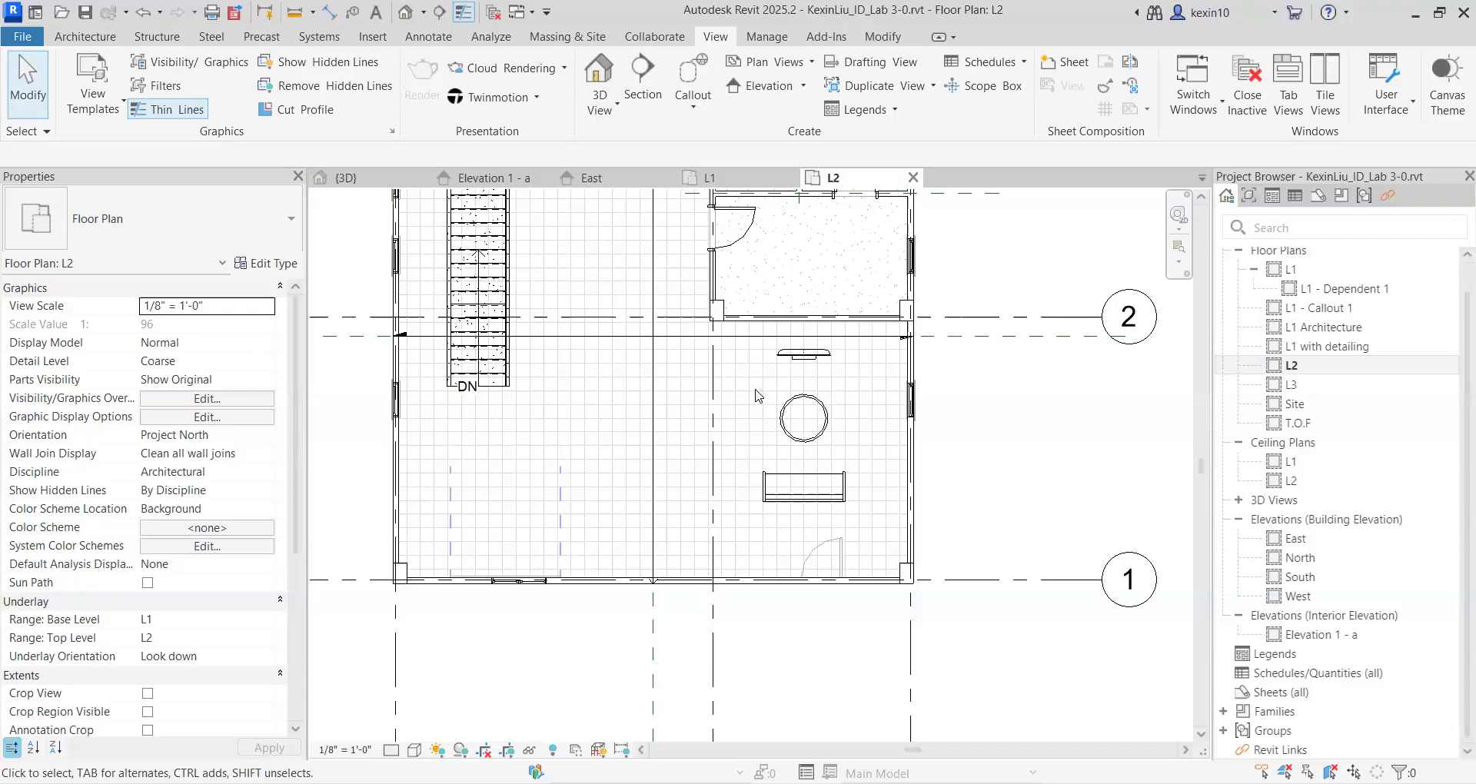
middle_drag(626, 219, 601, 241)
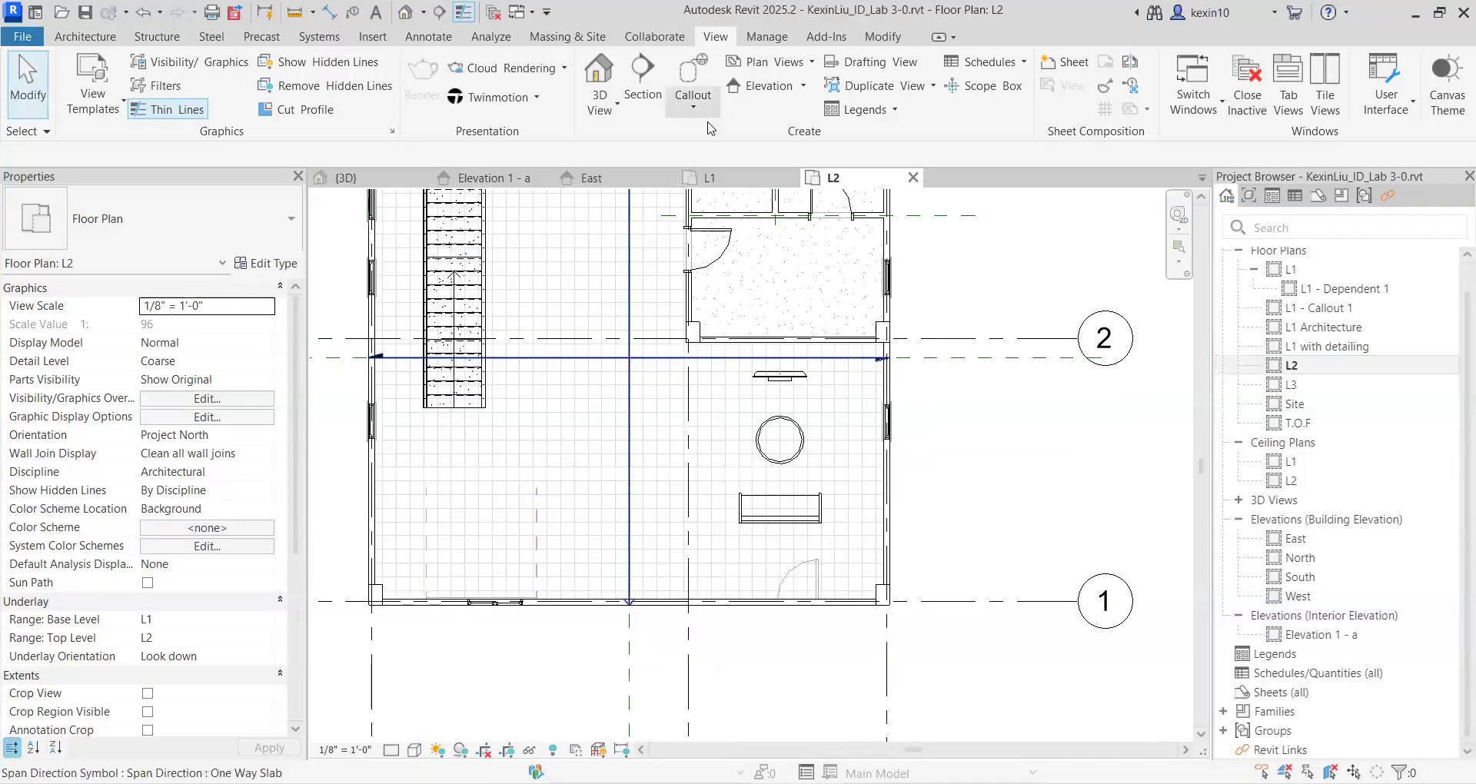
Step: Place an Interior Elevation marker in the L2 living area, west of the round table and facing south
click(779, 94)
click(171, 213)
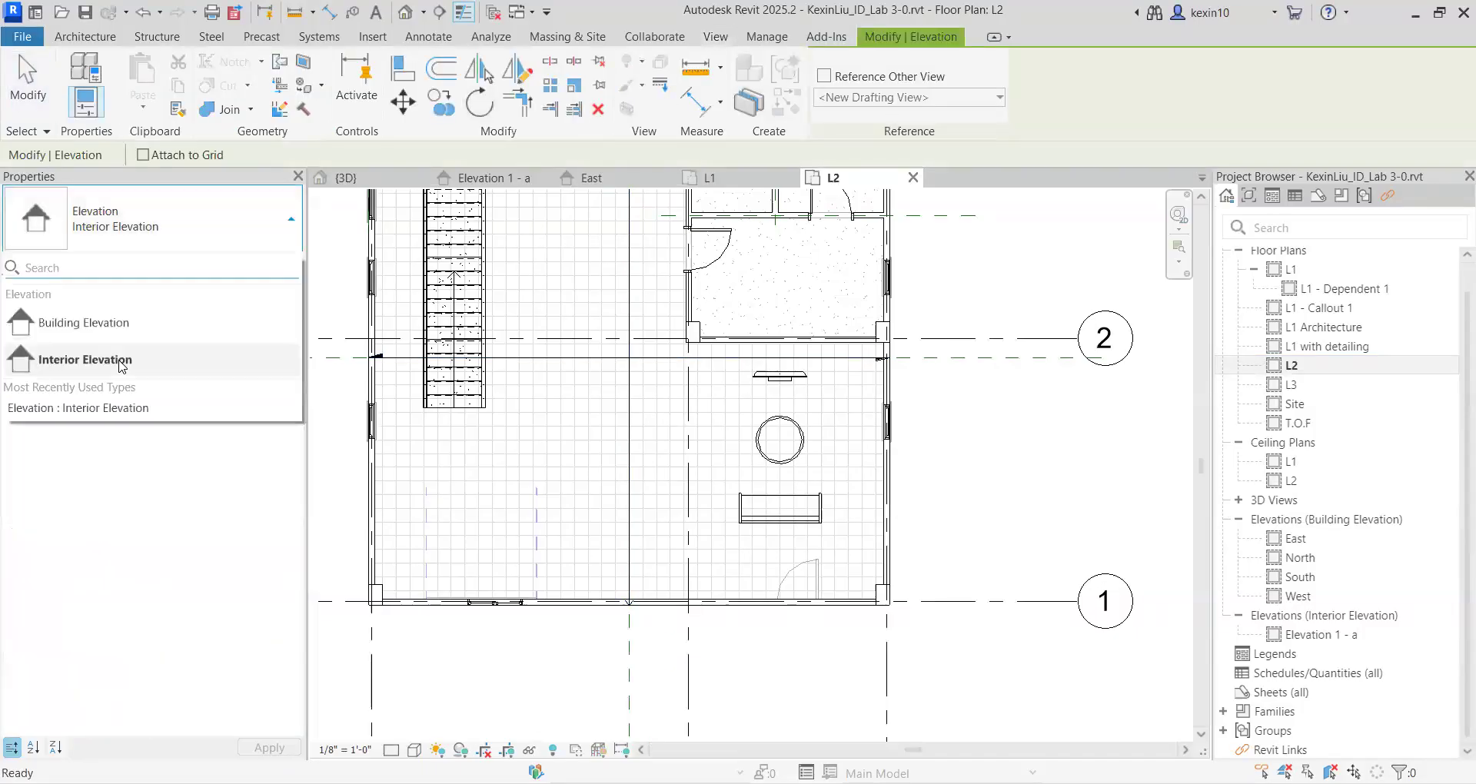
scroll(692, 444, up, 2)
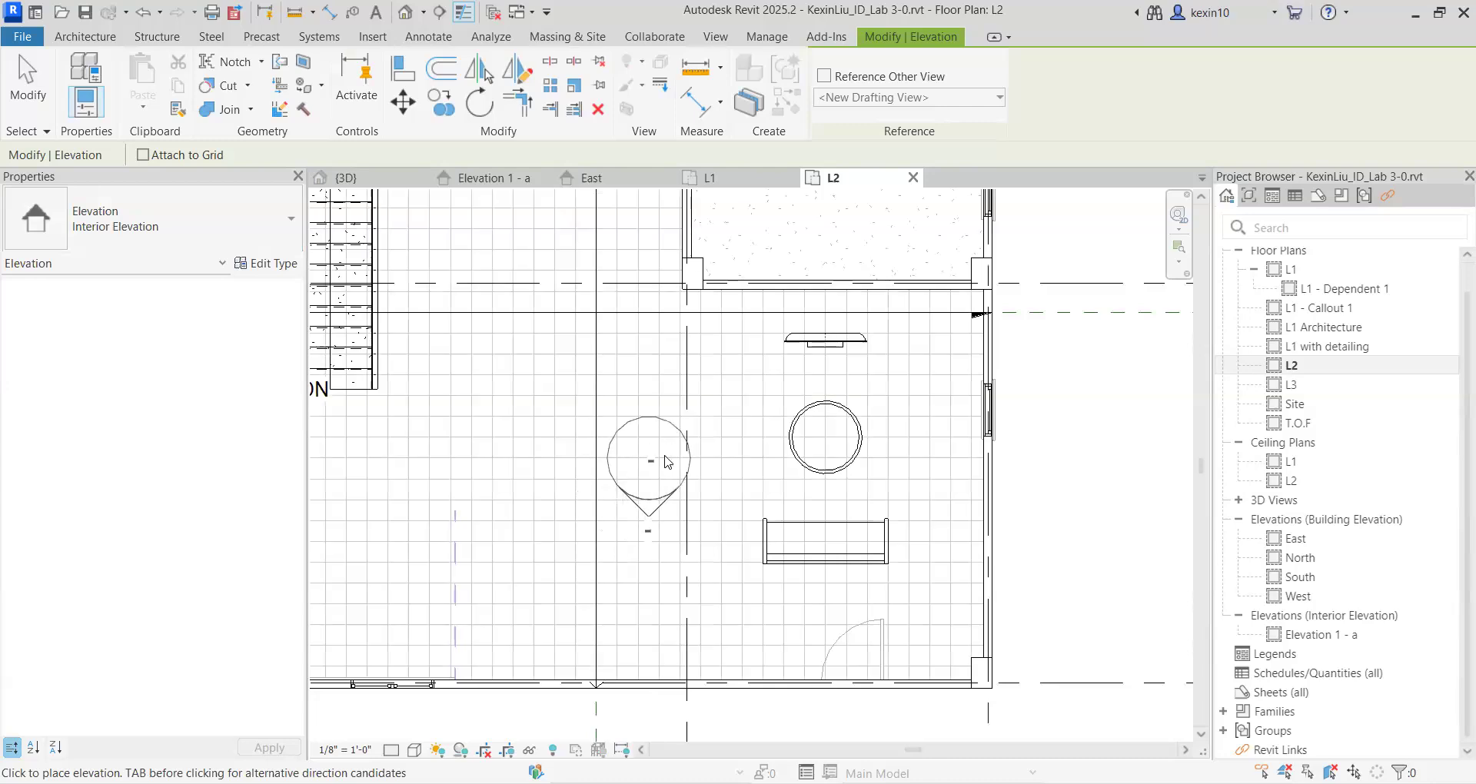
scroll(624, 450, up, 2)
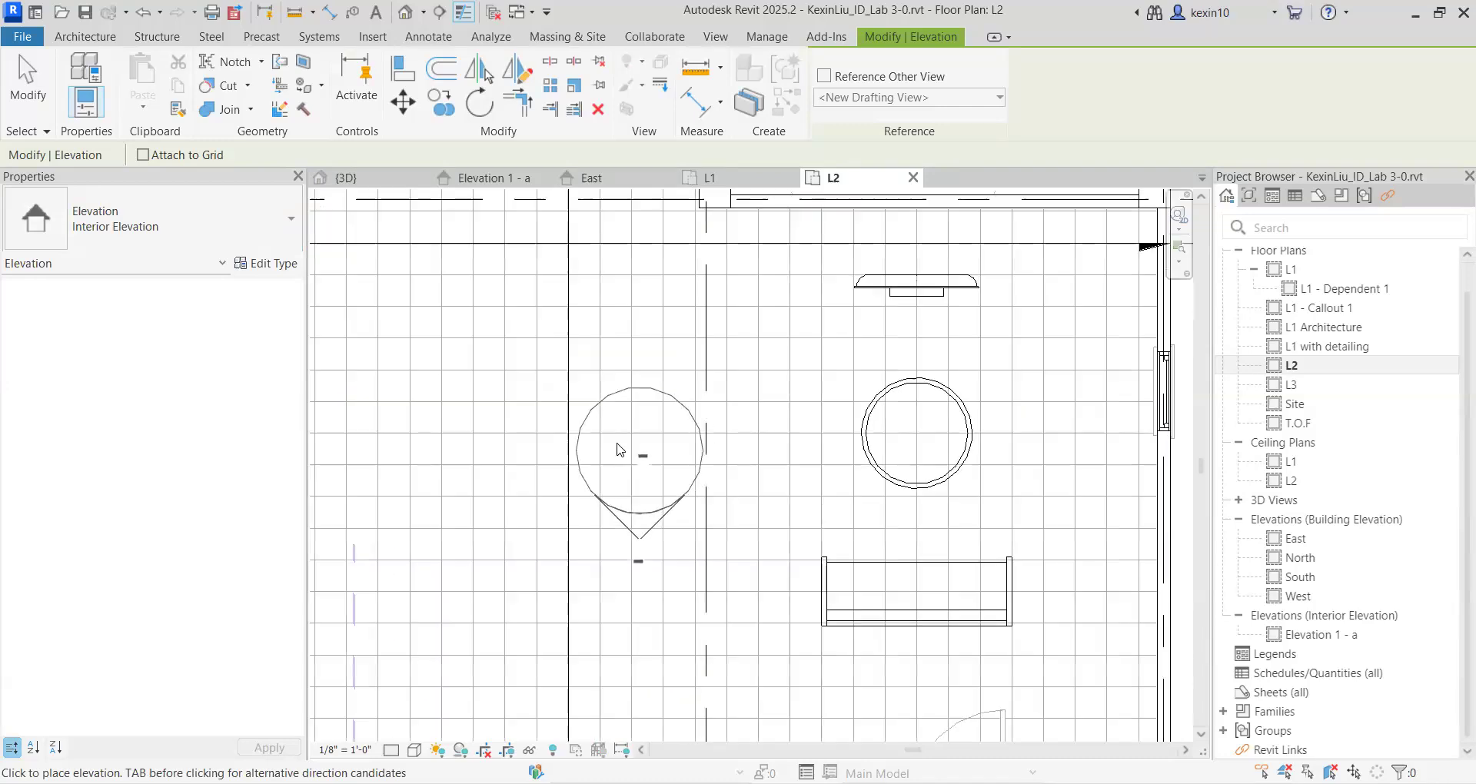
scroll(623, 451, down, 3)
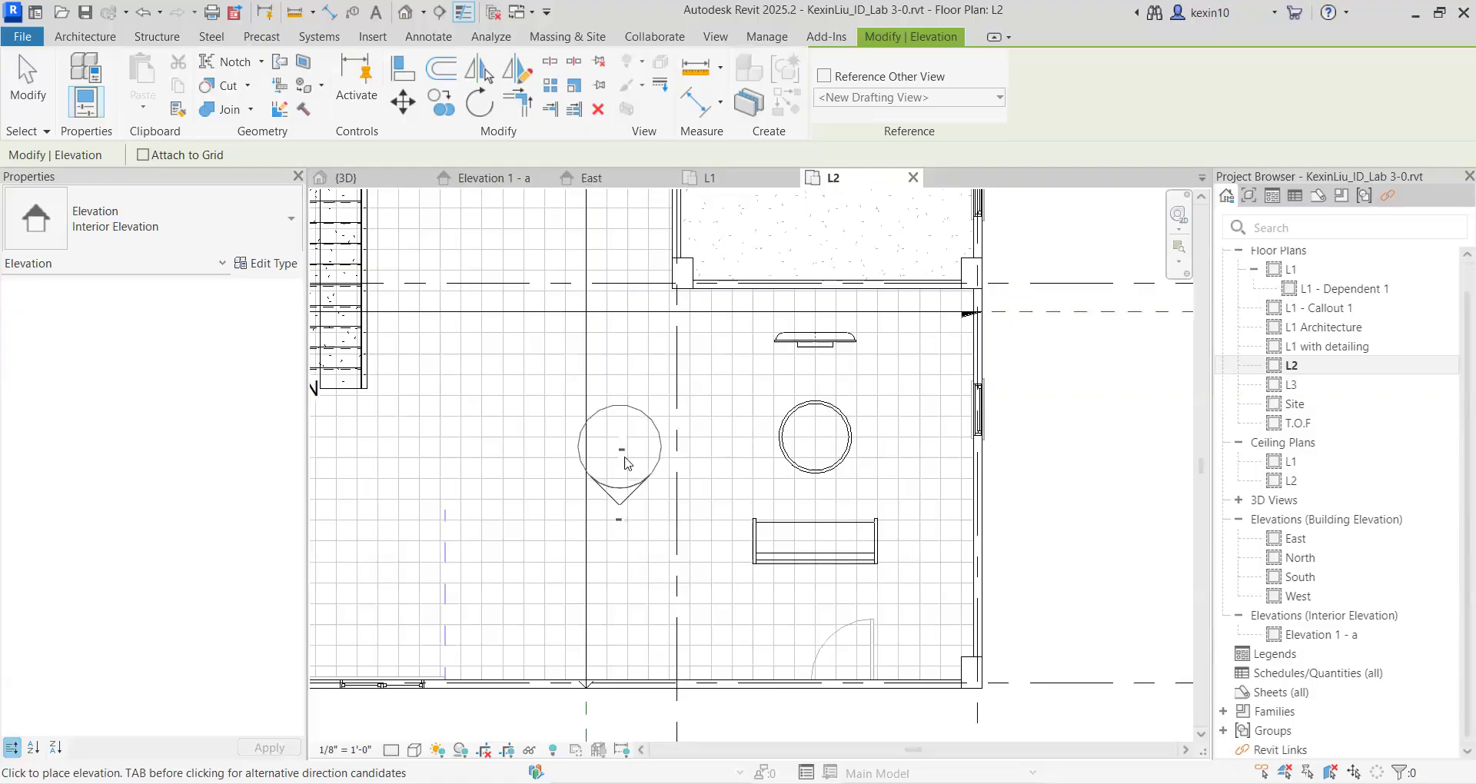
click(619, 449)
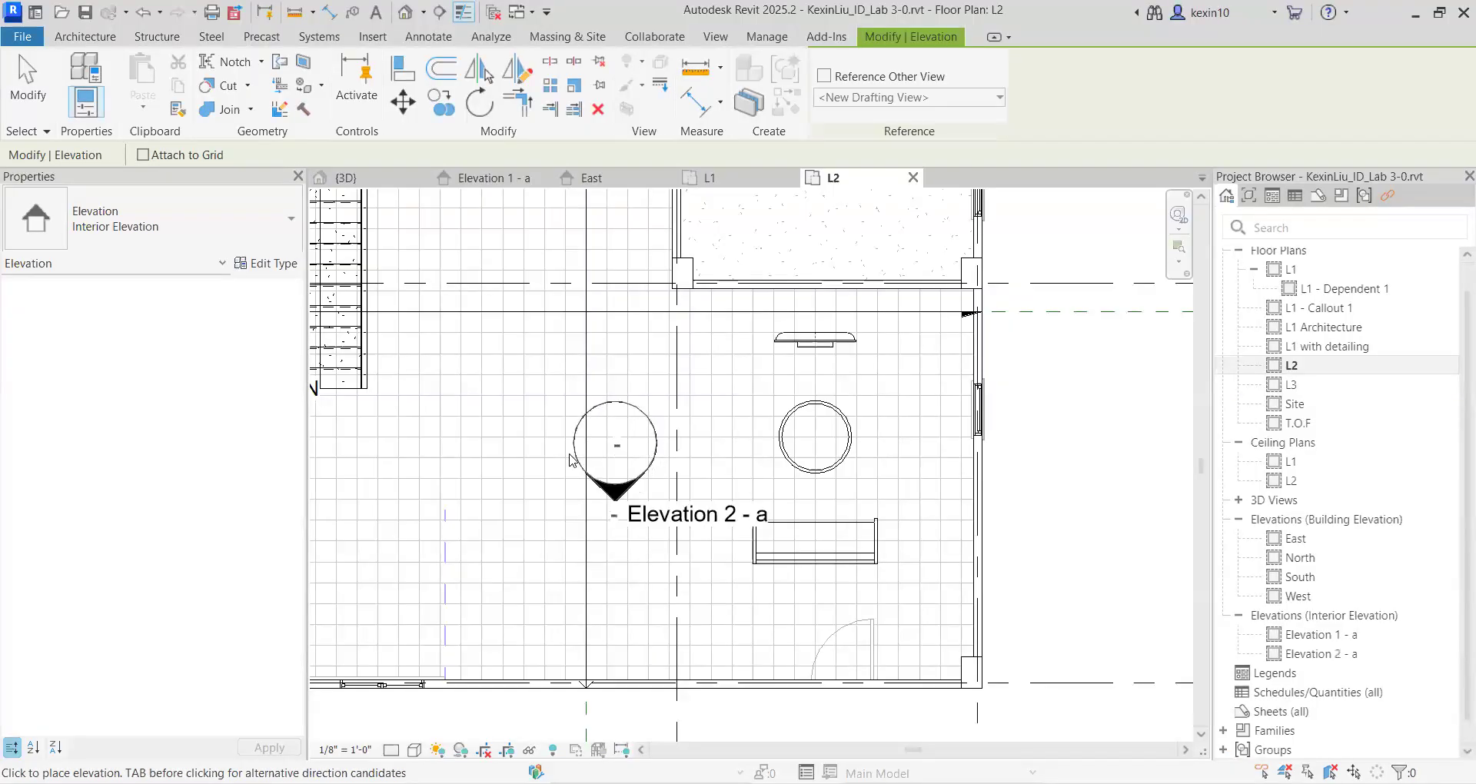
Step: Select the new elevation marker's circle, add an east-facing view toward the round table, and remove the south-facing view, accepting its deletion
key(Escape)
scroll(600, 453, up, 1)
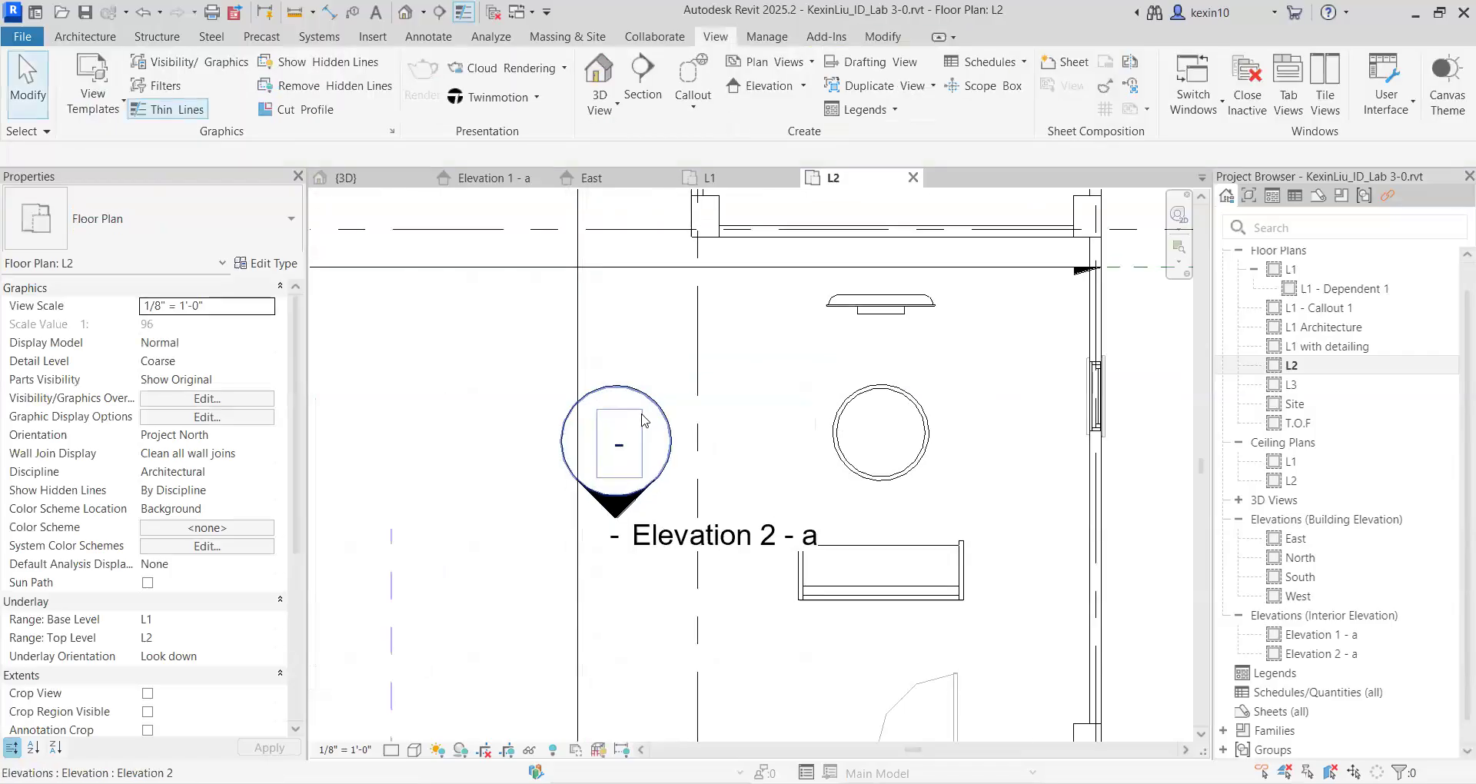
click(569, 392)
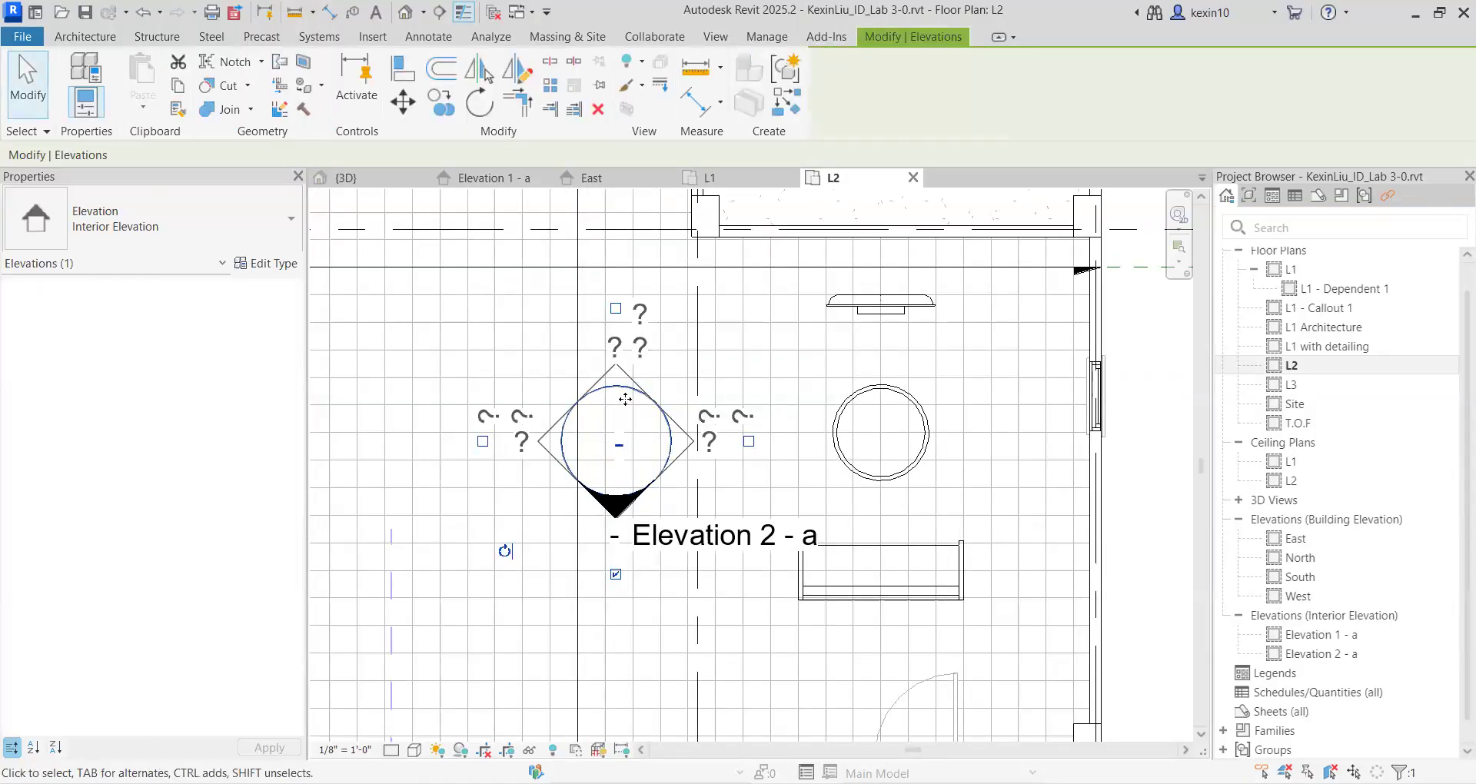
scroll(625, 399, down, 1)
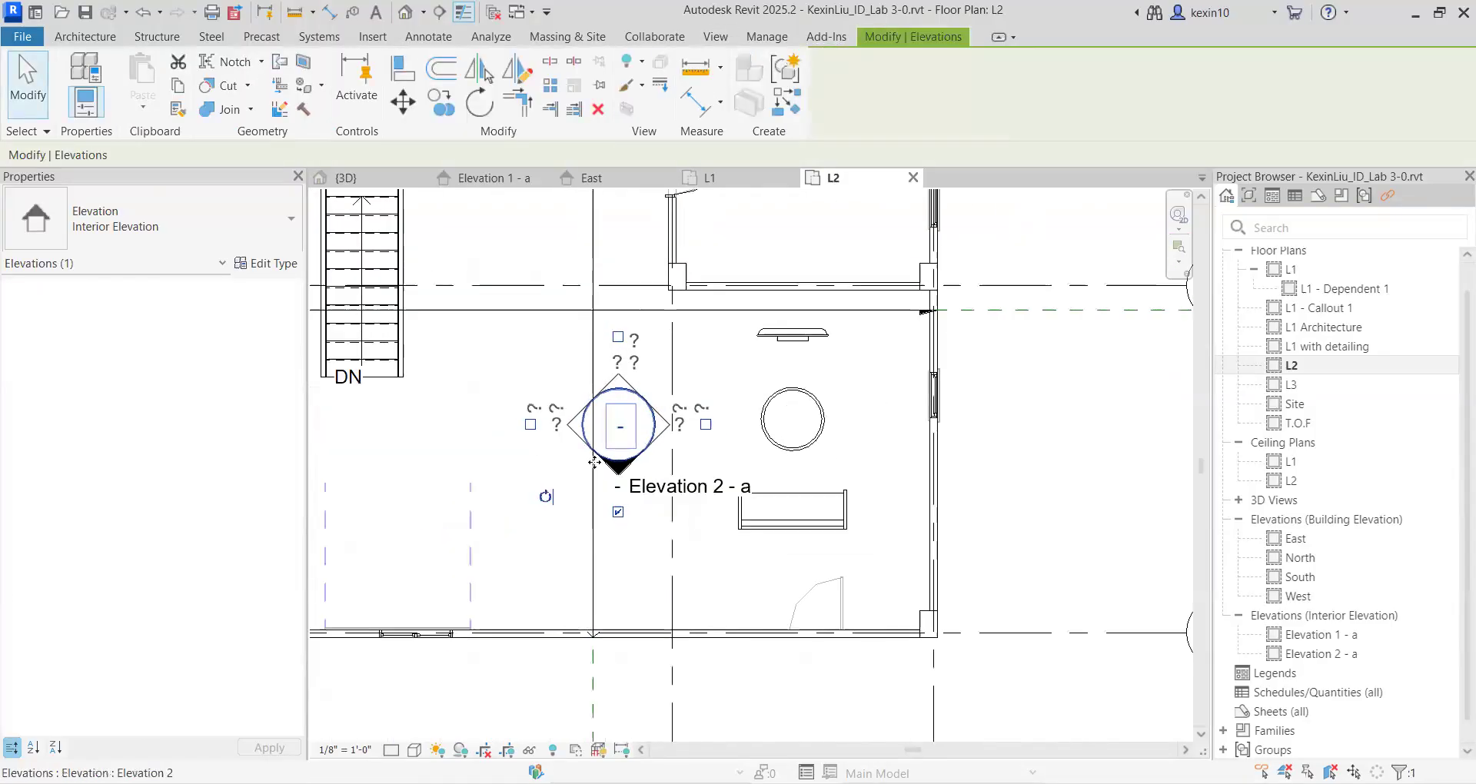
click(706, 425)
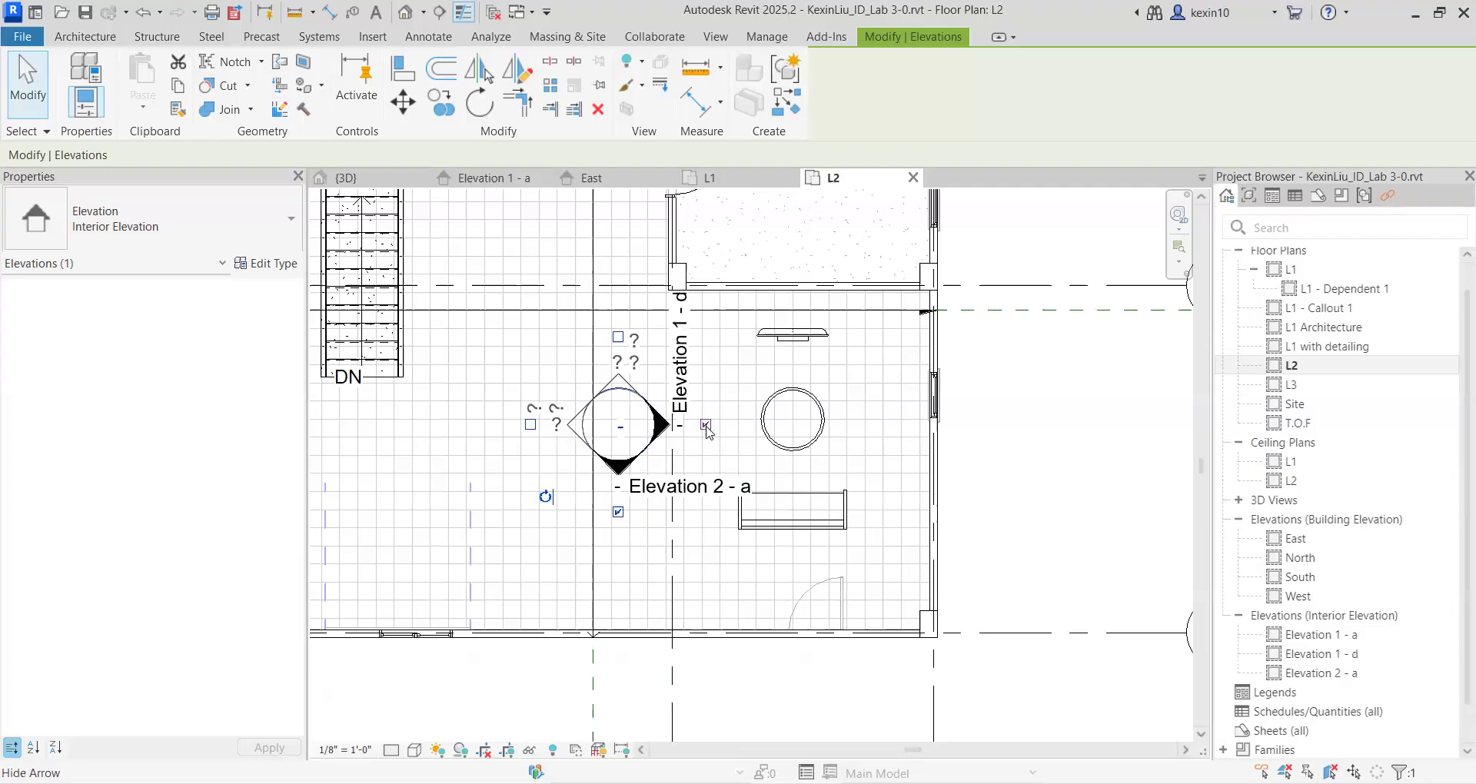
click(618, 512)
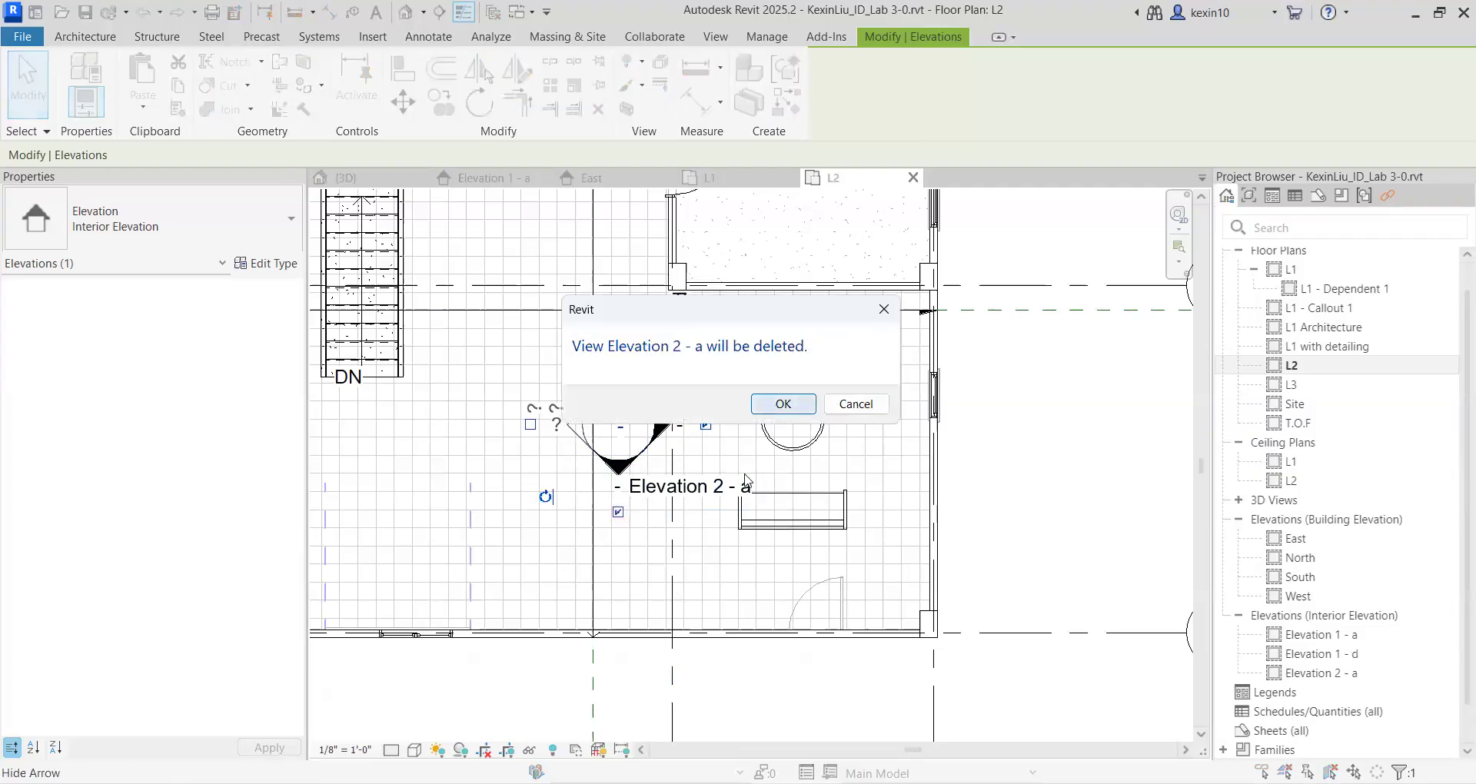
key(Return)
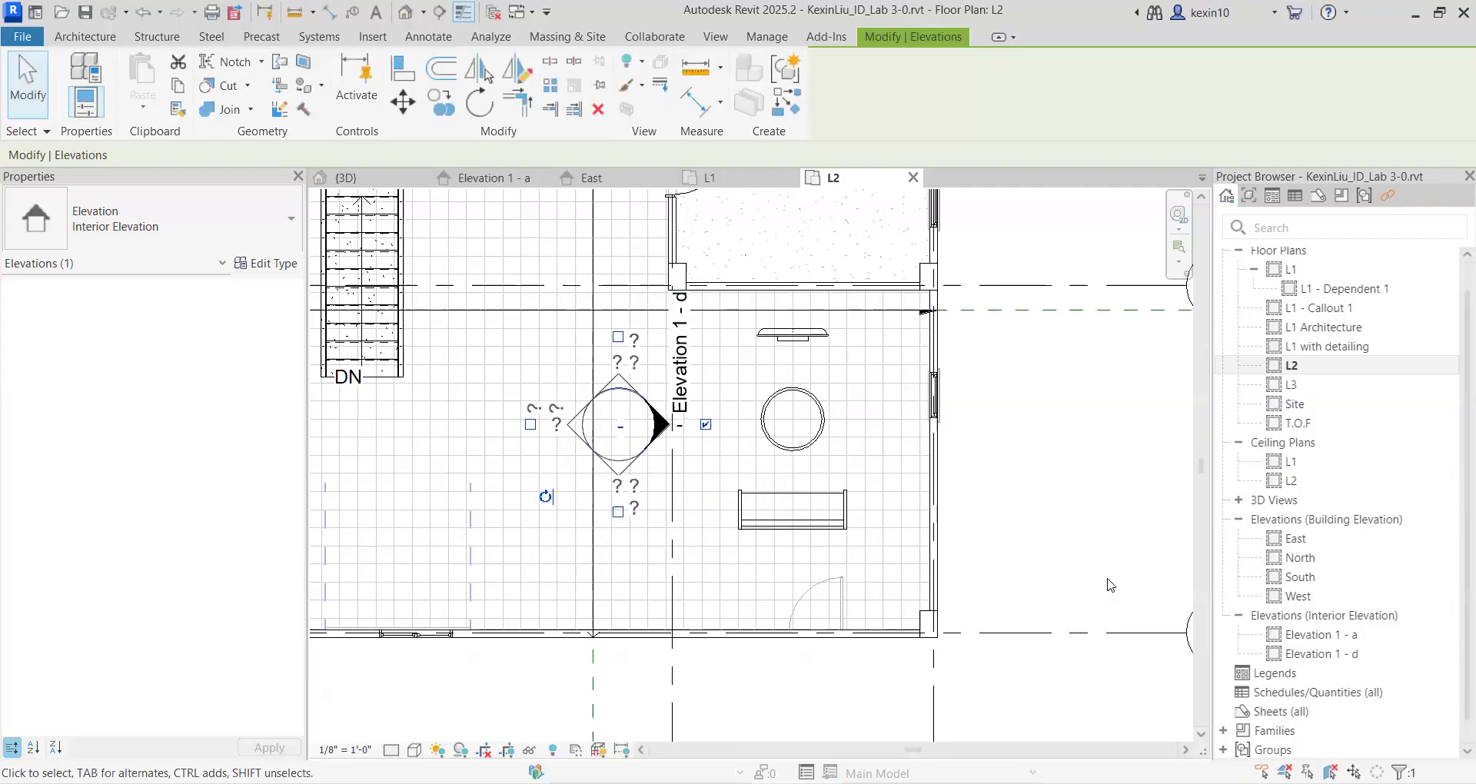
Step: Check the Elevation 1 - d view, return to L2, and shrink its width to the living room and its far clip offset to about 16'
double_click(1317, 653)
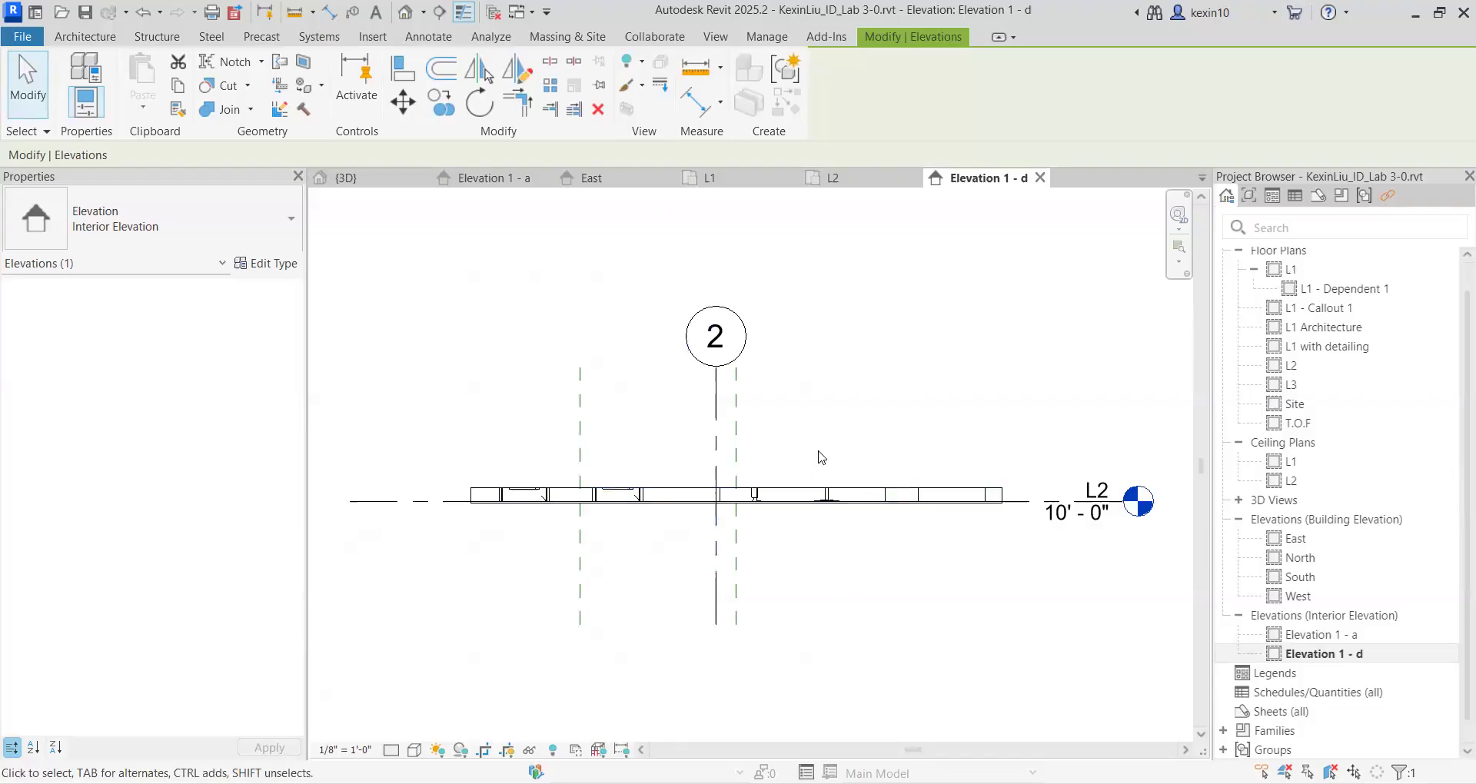
click(849, 180)
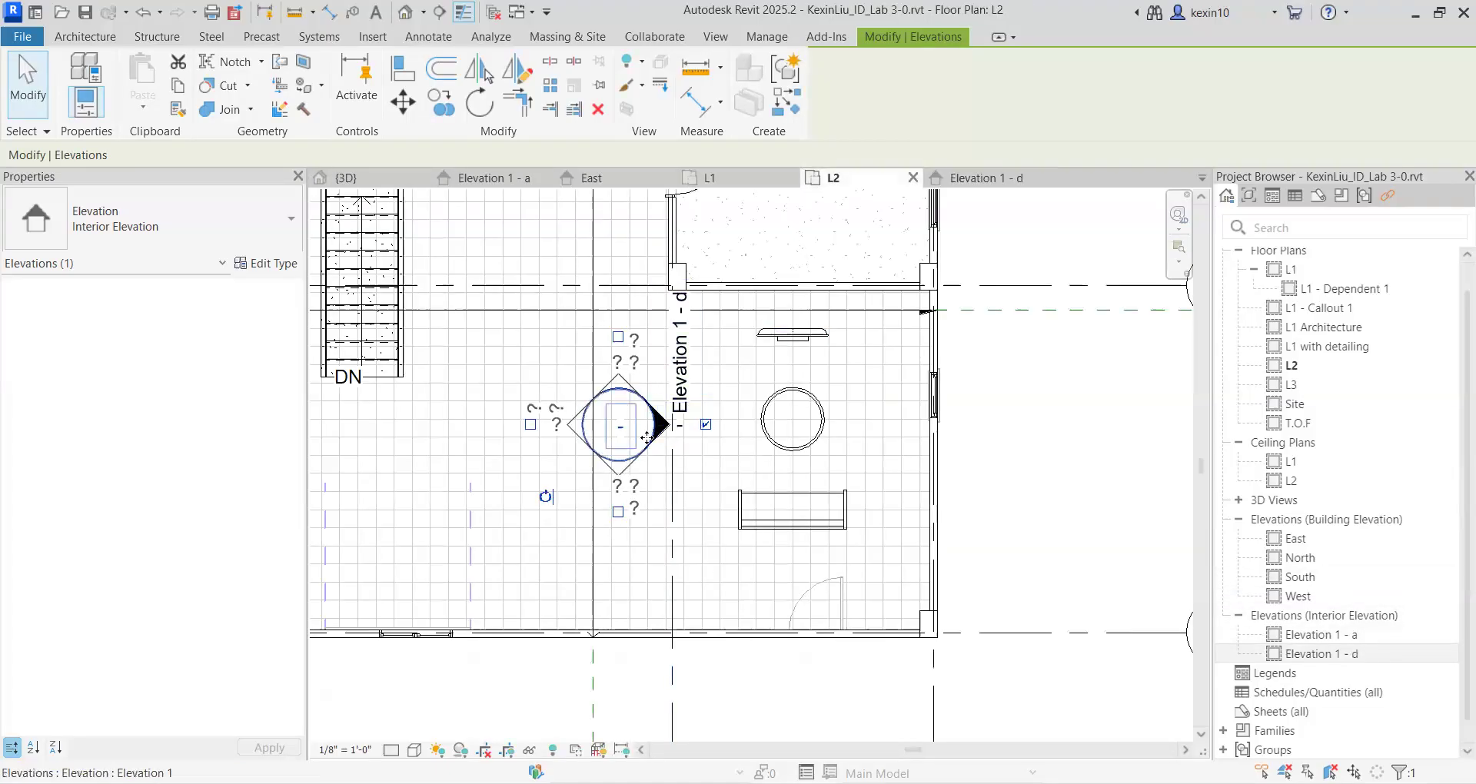
click(665, 422)
scroll(665, 423, up, 2)
scroll(644, 440, down, 3)
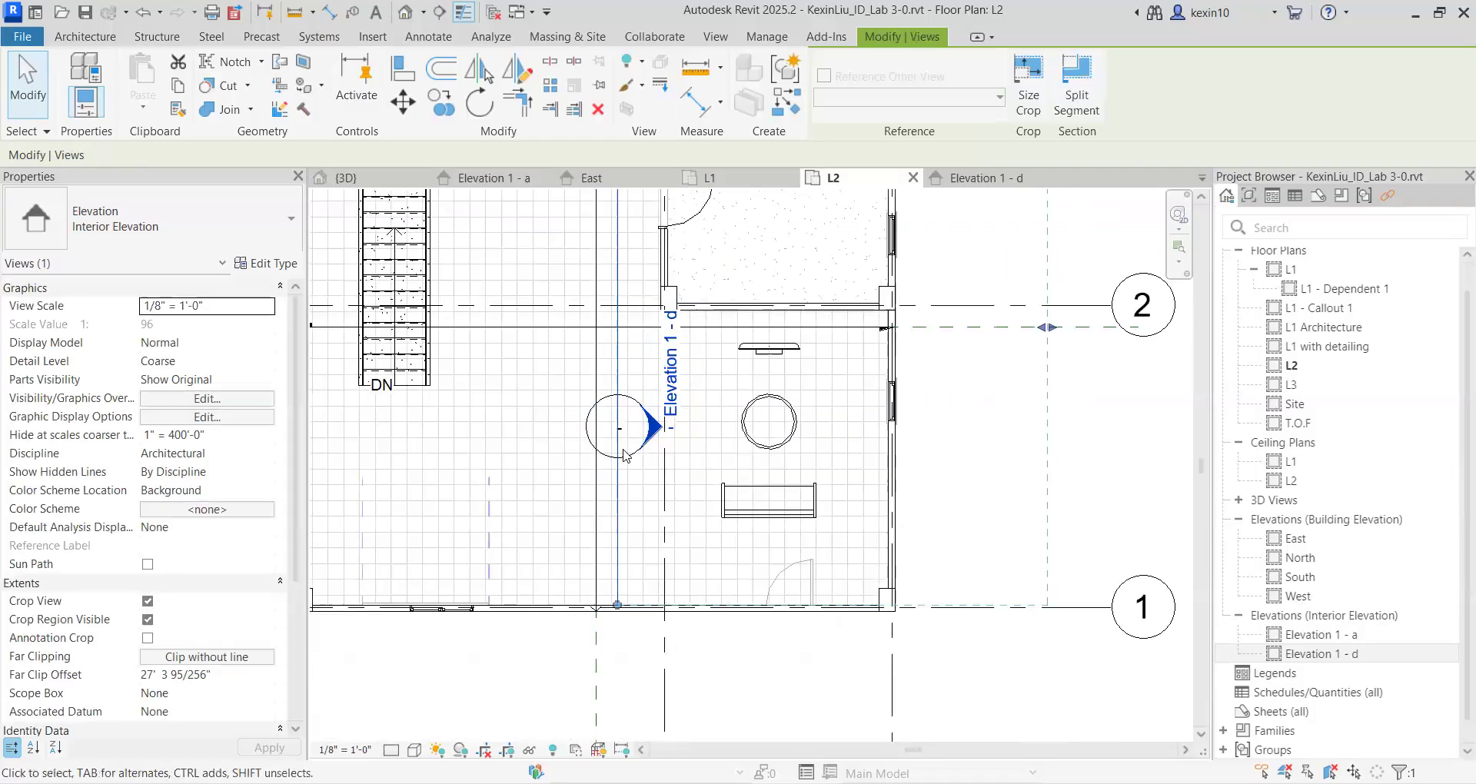
scroll(628, 449, down, 2)
middle_drag(630, 475, 611, 507)
scroll(615, 477, up, 2)
scroll(601, 235, down, 2)
middle_drag(607, 245, 595, 312)
drag(584, 259, 584, 411)
drag(585, 569, 584, 557)
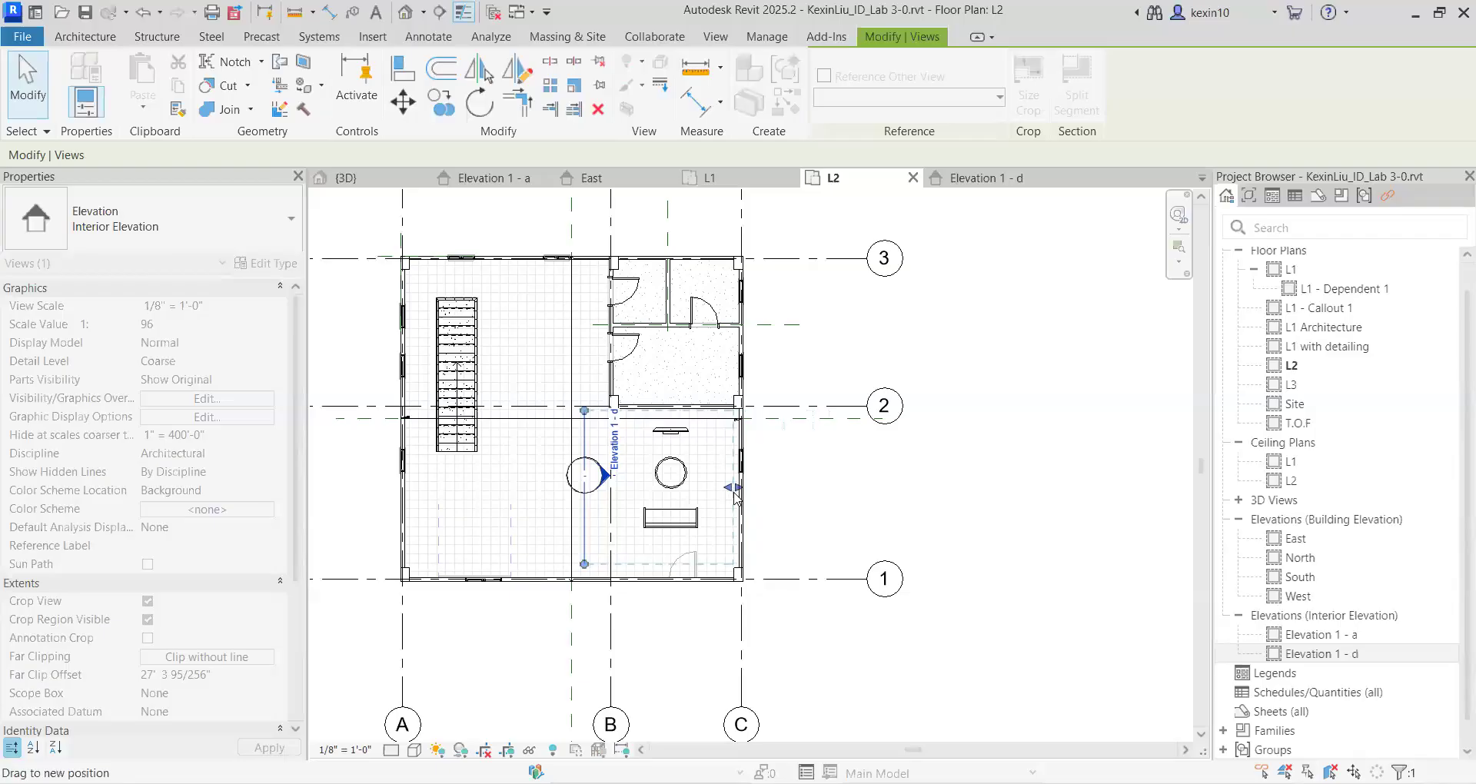
drag(734, 496, 727, 496)
scroll(719, 498, up, 2)
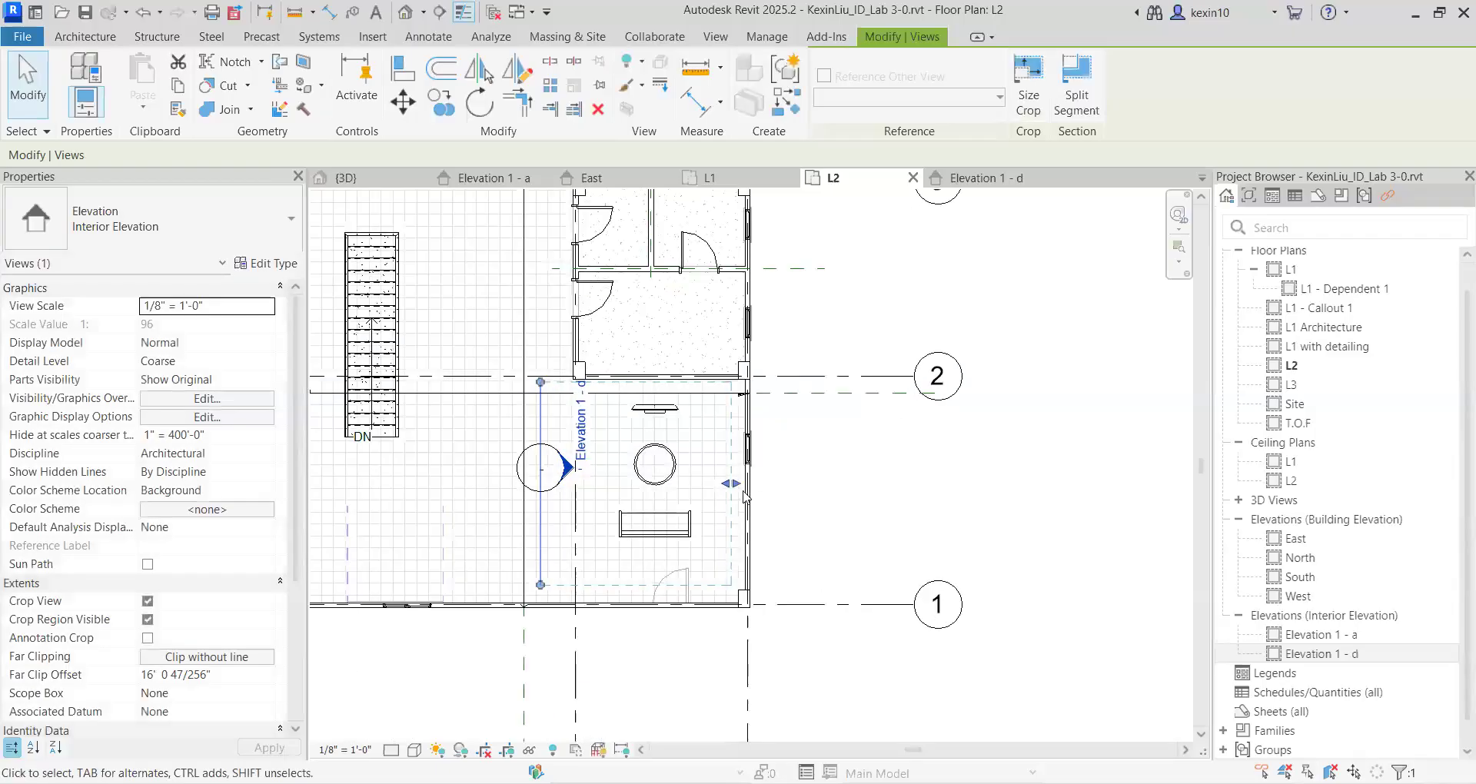
Step: Open Elevation 1 - d and raise the upper edge of its crop region well above the furniture
double_click(1275, 655)
scroll(846, 462, up, 2)
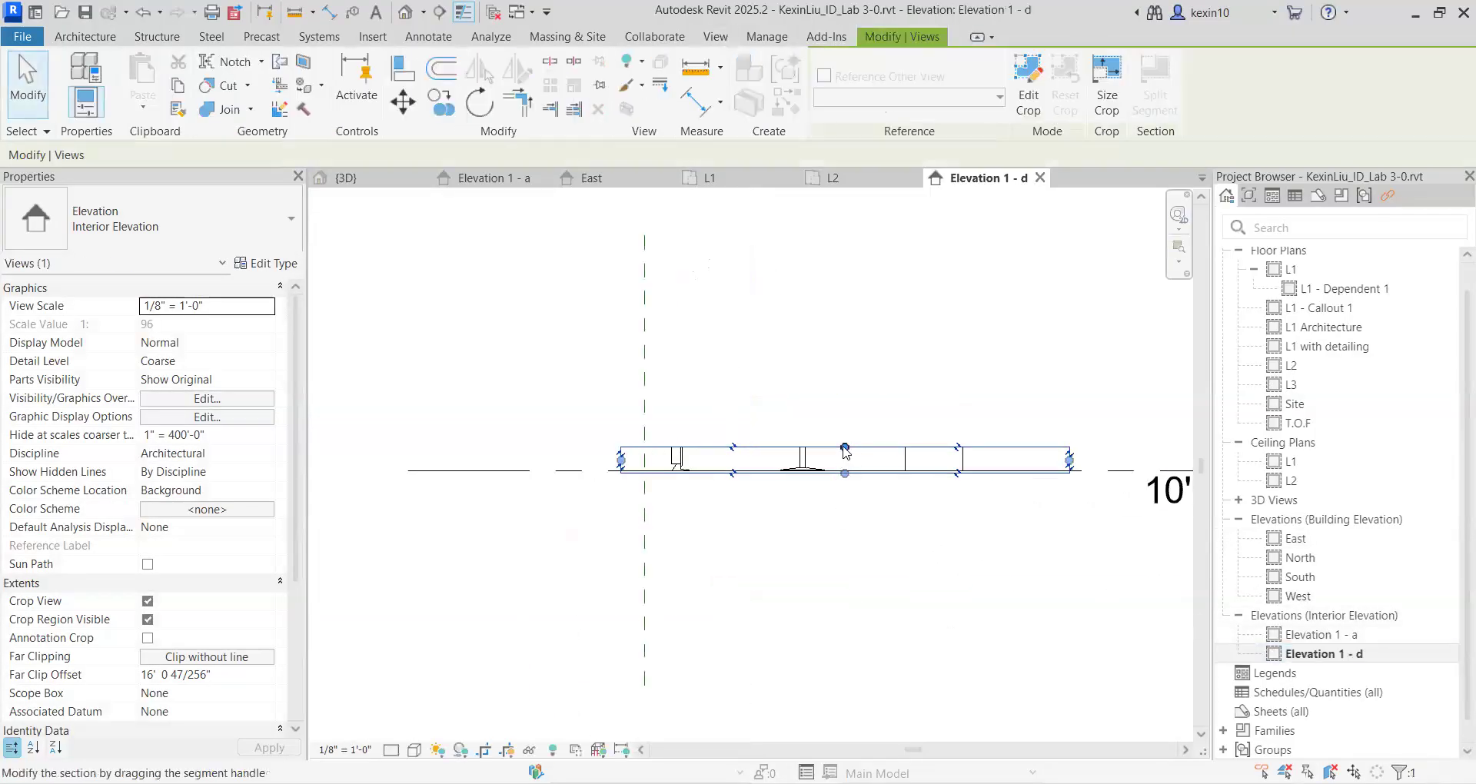
drag(846, 451, 850, 291)
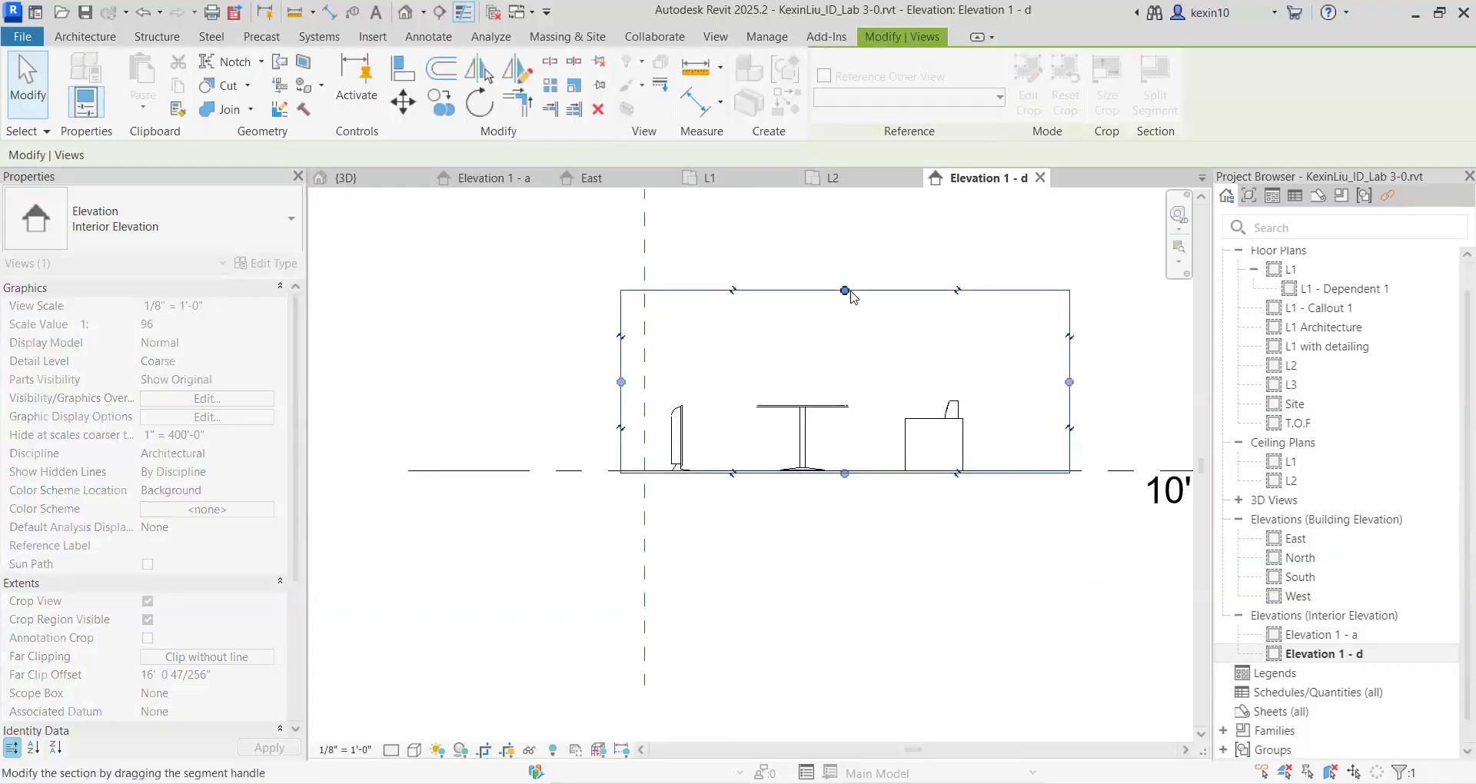
click(827, 576)
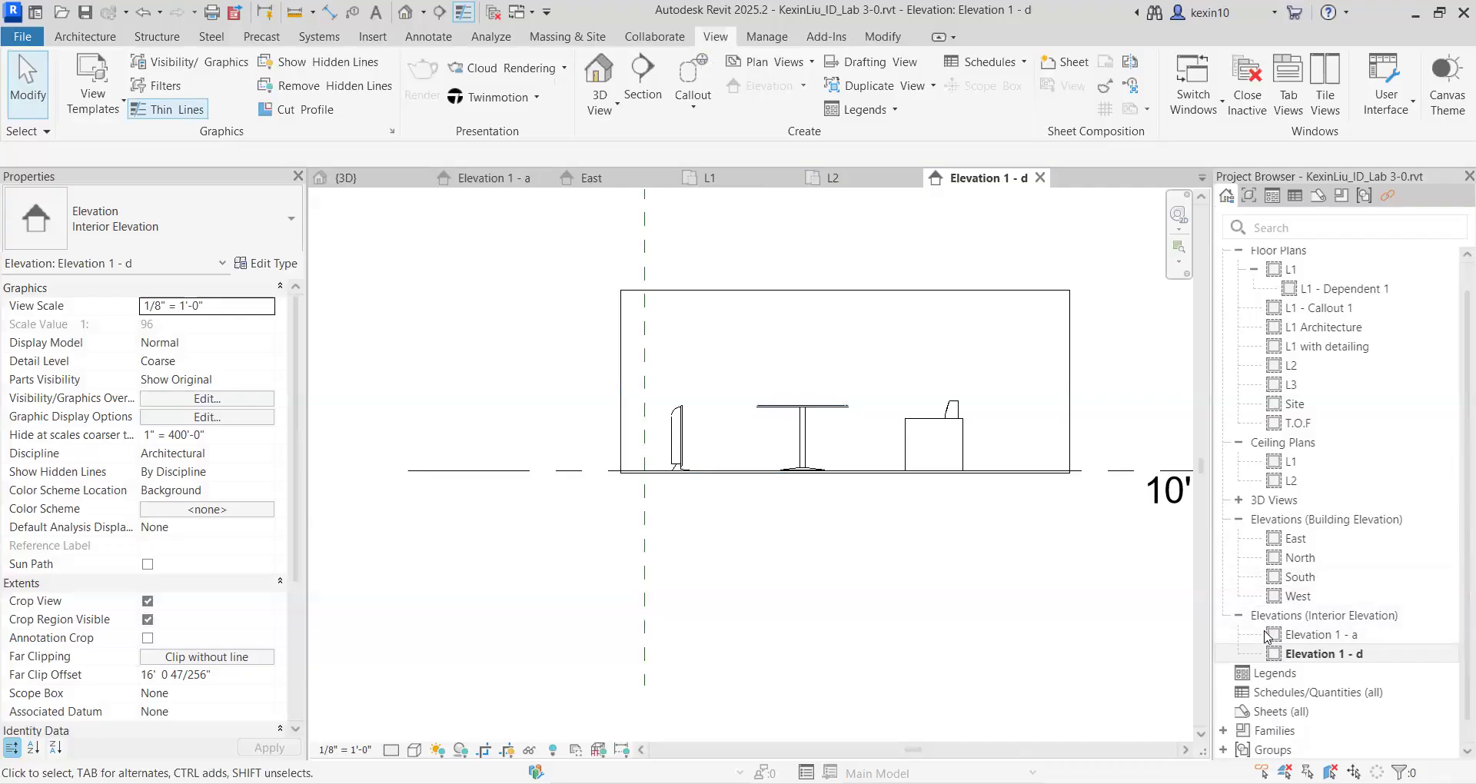
Step: Return to the L2 floor plan and review the properties and extents of the Elevation 1 - d view
click(852, 186)
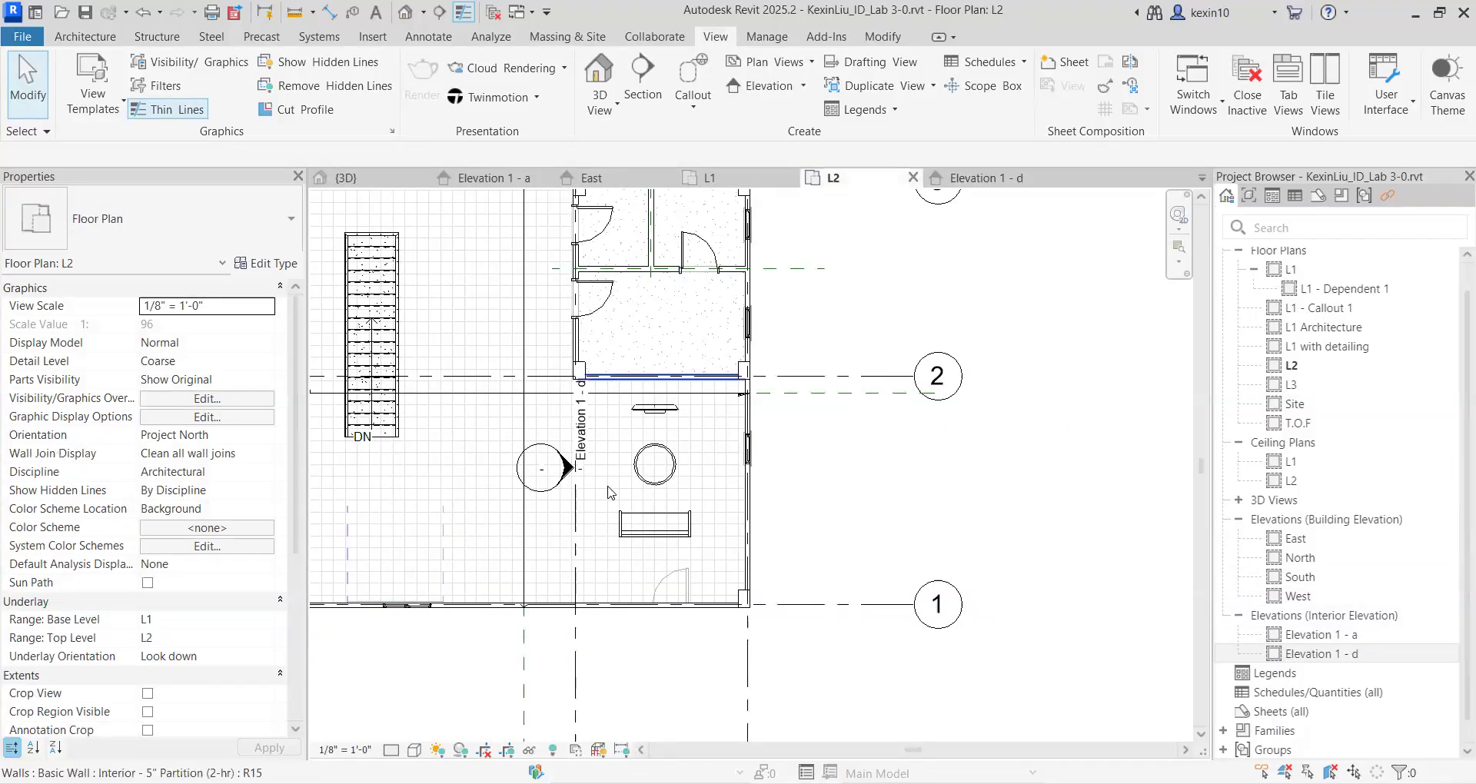
click(566, 468)
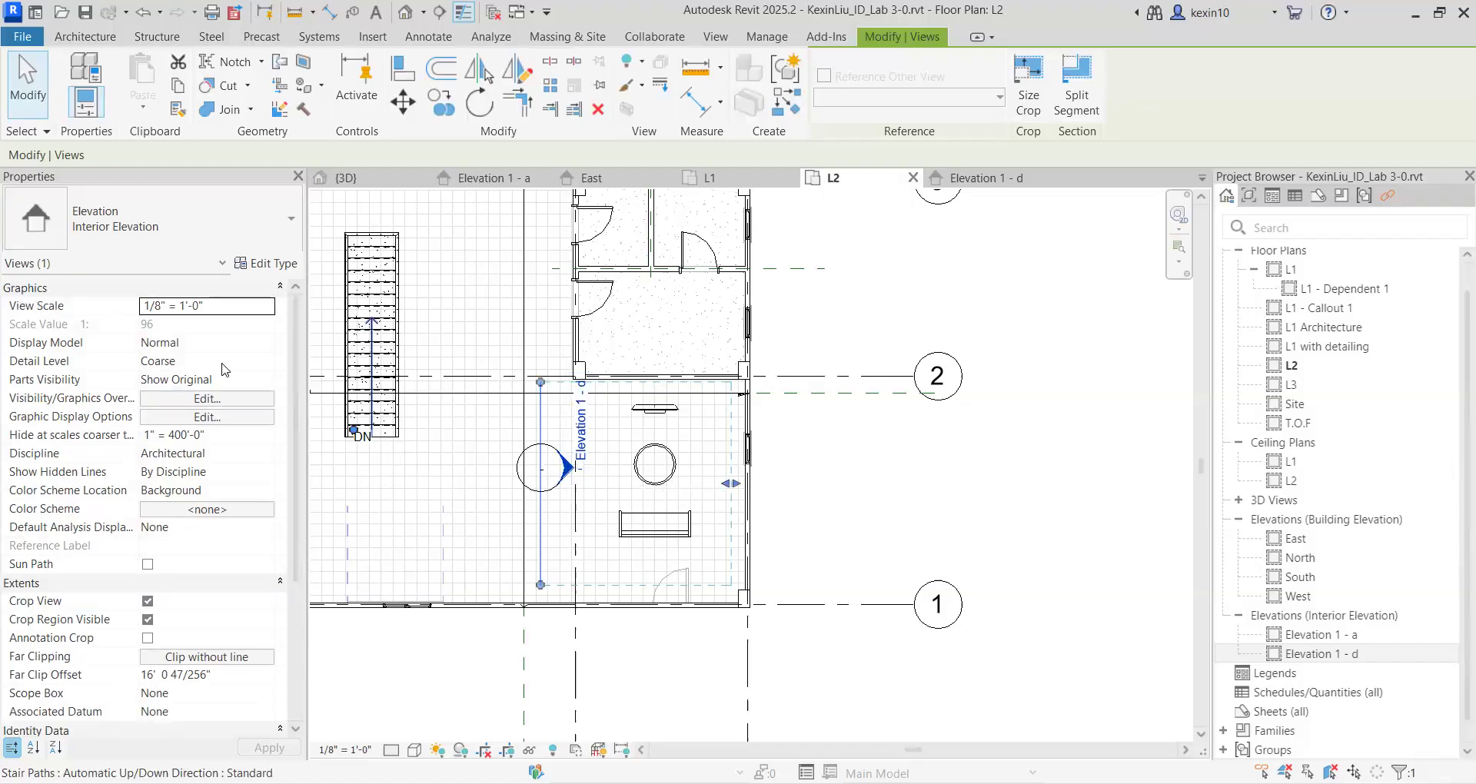
scroll(225, 370, down, 6)
scroll(205, 394, up, 6)
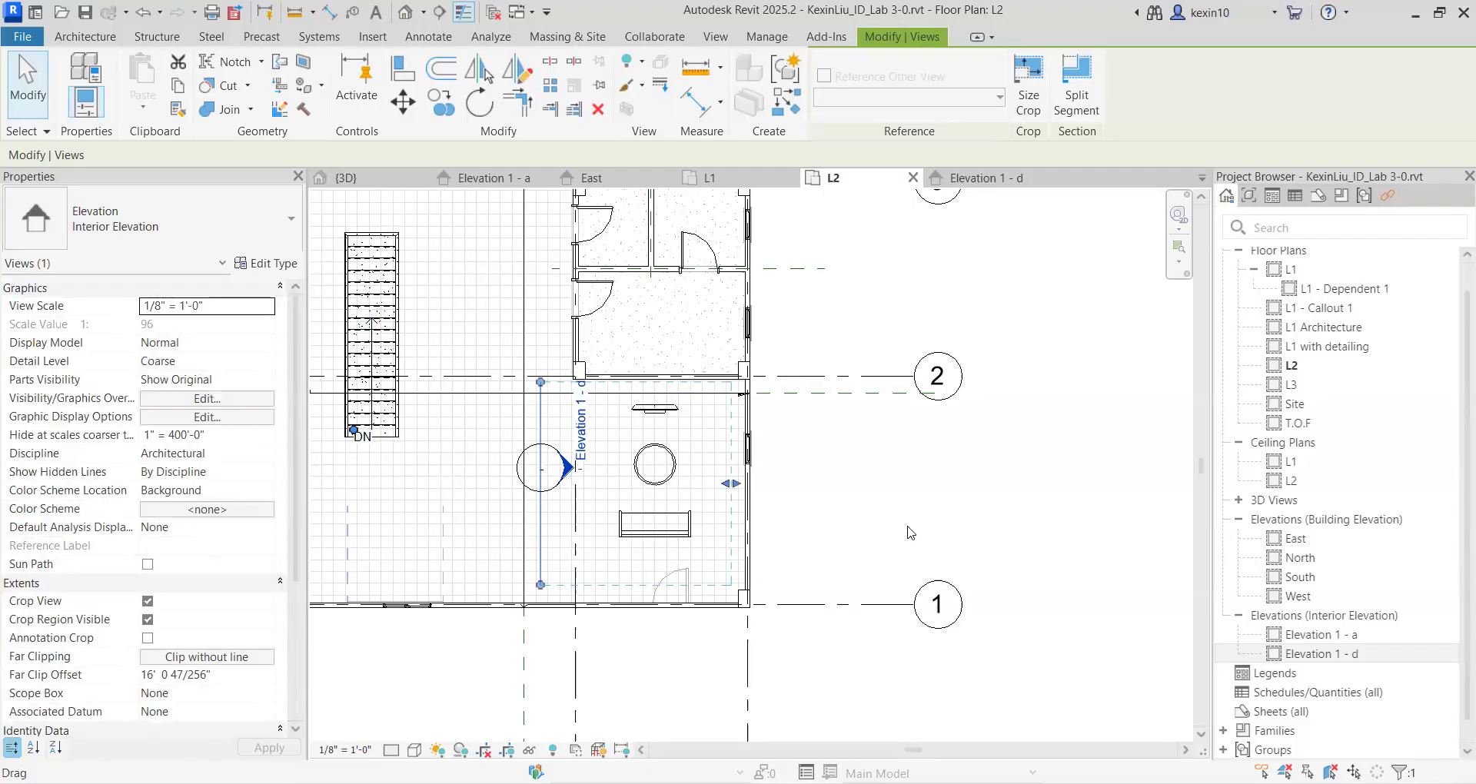
click(966, 232)
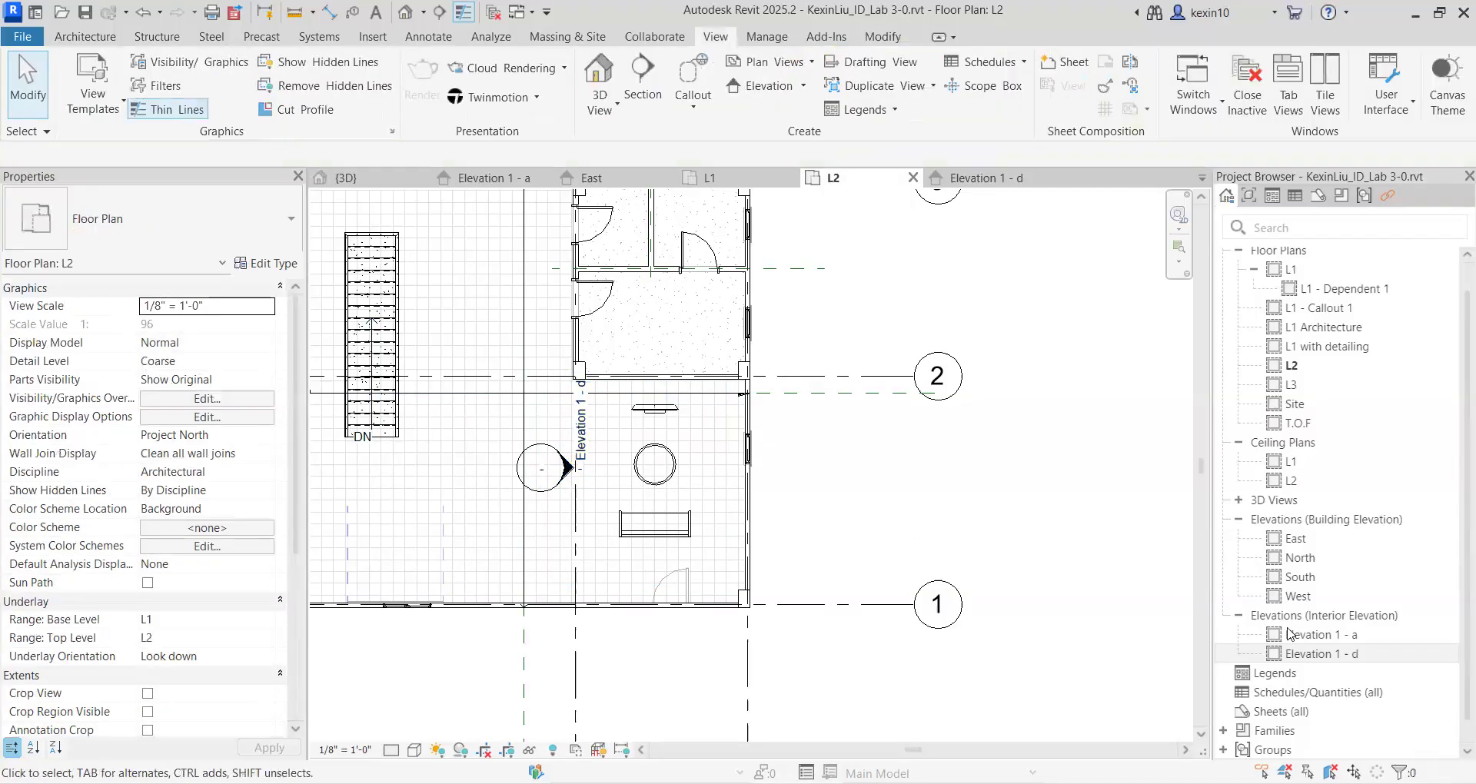
Step: Set the visual style of the Elevation 1 - d view to Consistent Colors
click(987, 179)
click(416, 756)
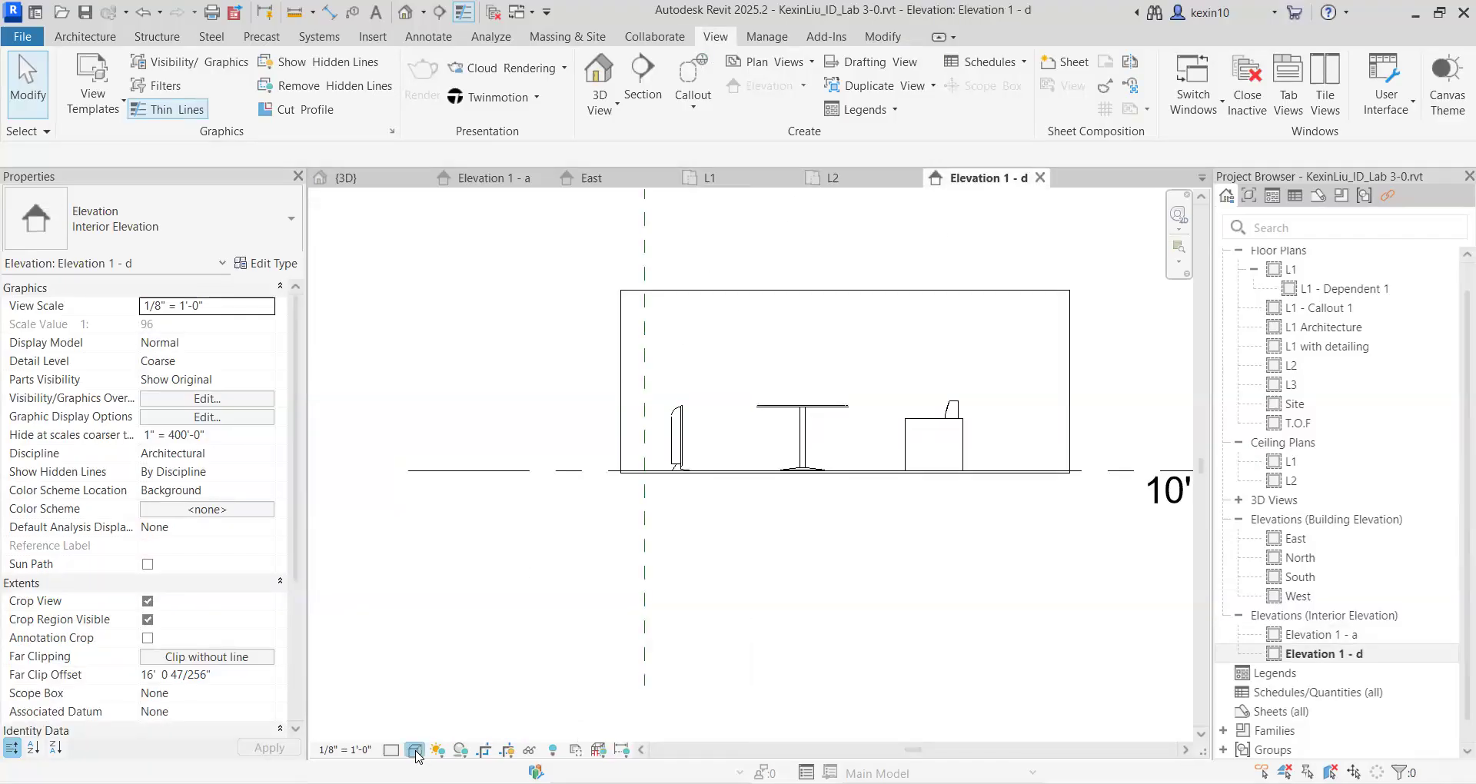
click(459, 690)
scroll(872, 552, up, 2)
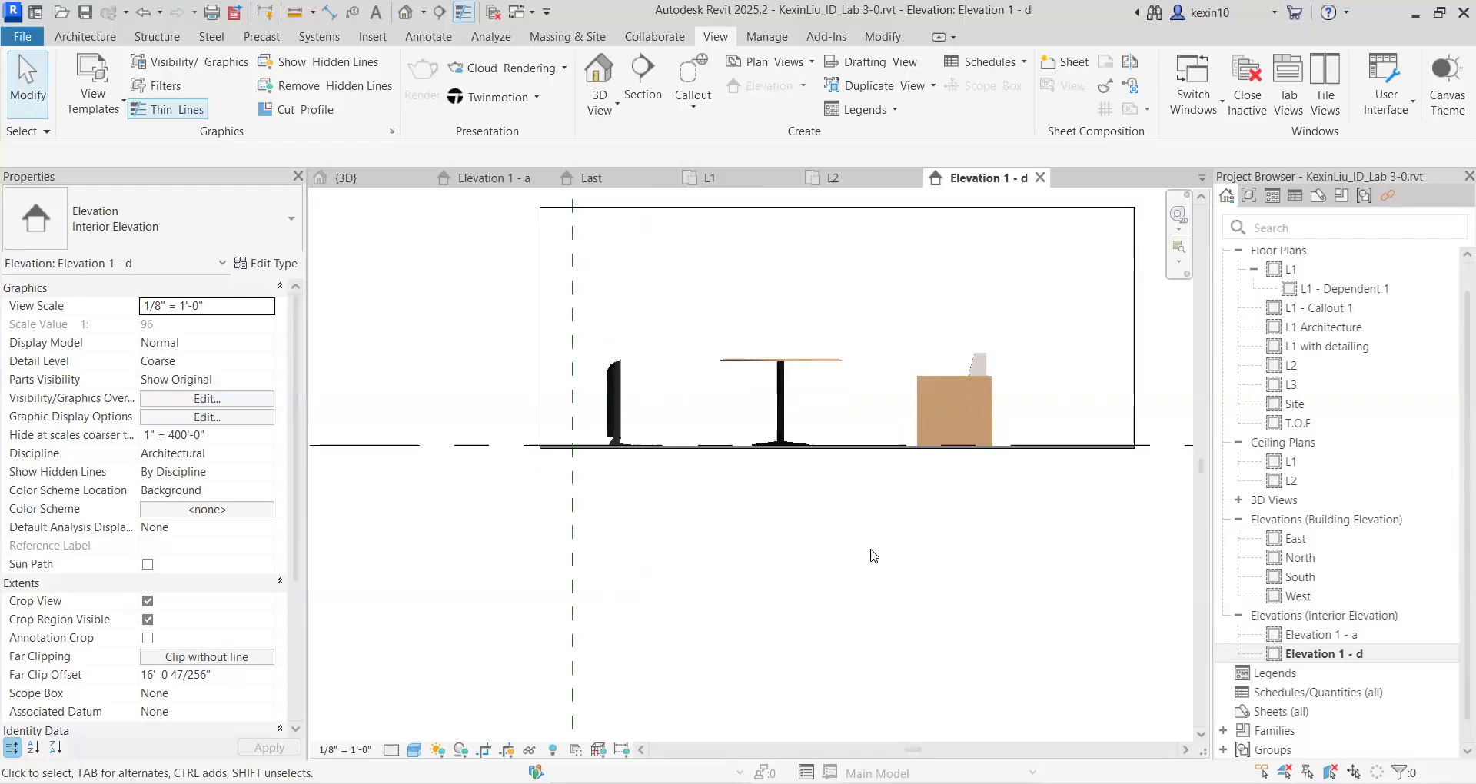
Step: Rename the Elevation 1 - d view as Living room - west
scroll(873, 521, down, 2)
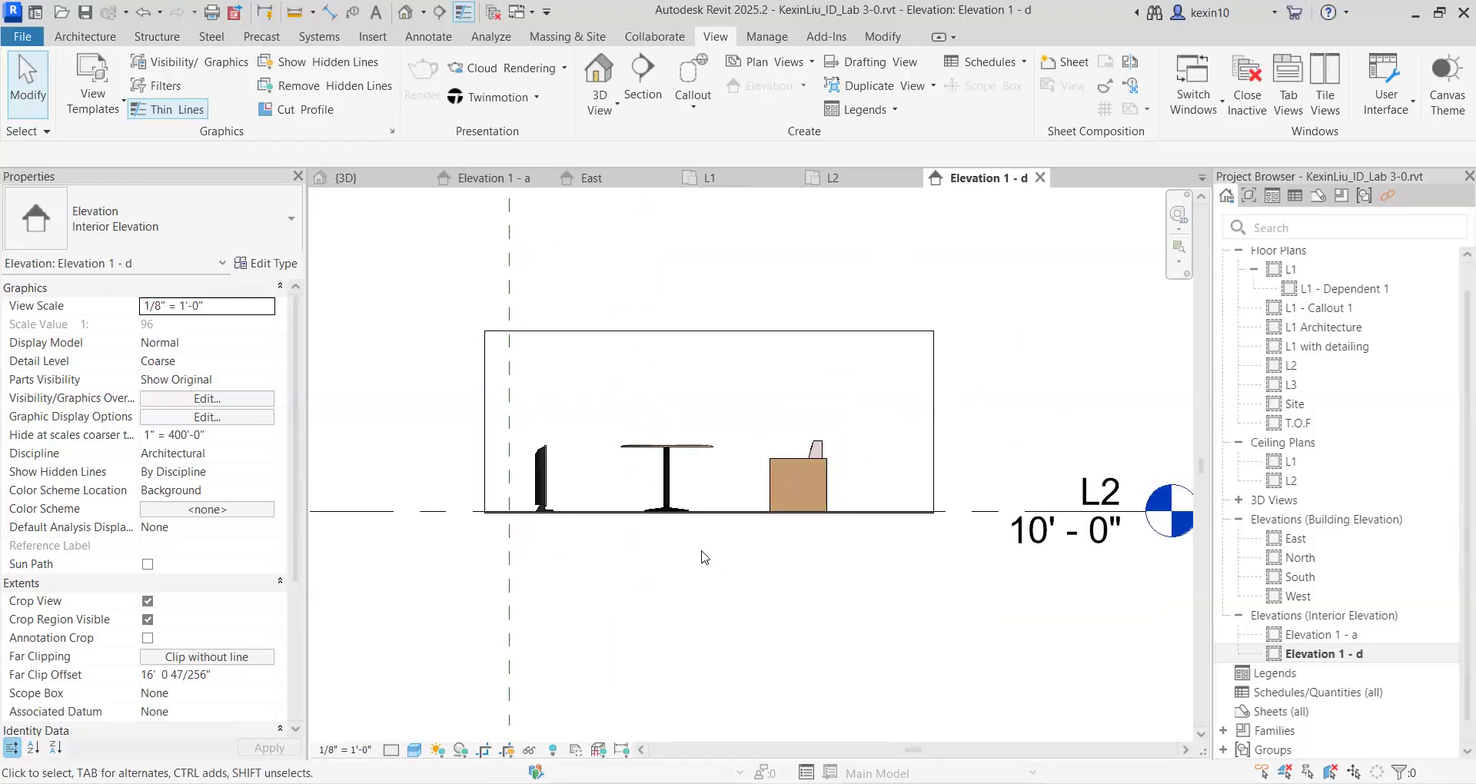
scroll(685, 544, down, 1)
middle_drag(724, 549, 774, 552)
scroll(783, 543, up, 1)
scroll(908, 643, up, 1)
middle_drag(890, 572, 953, 571)
click(1337, 654)
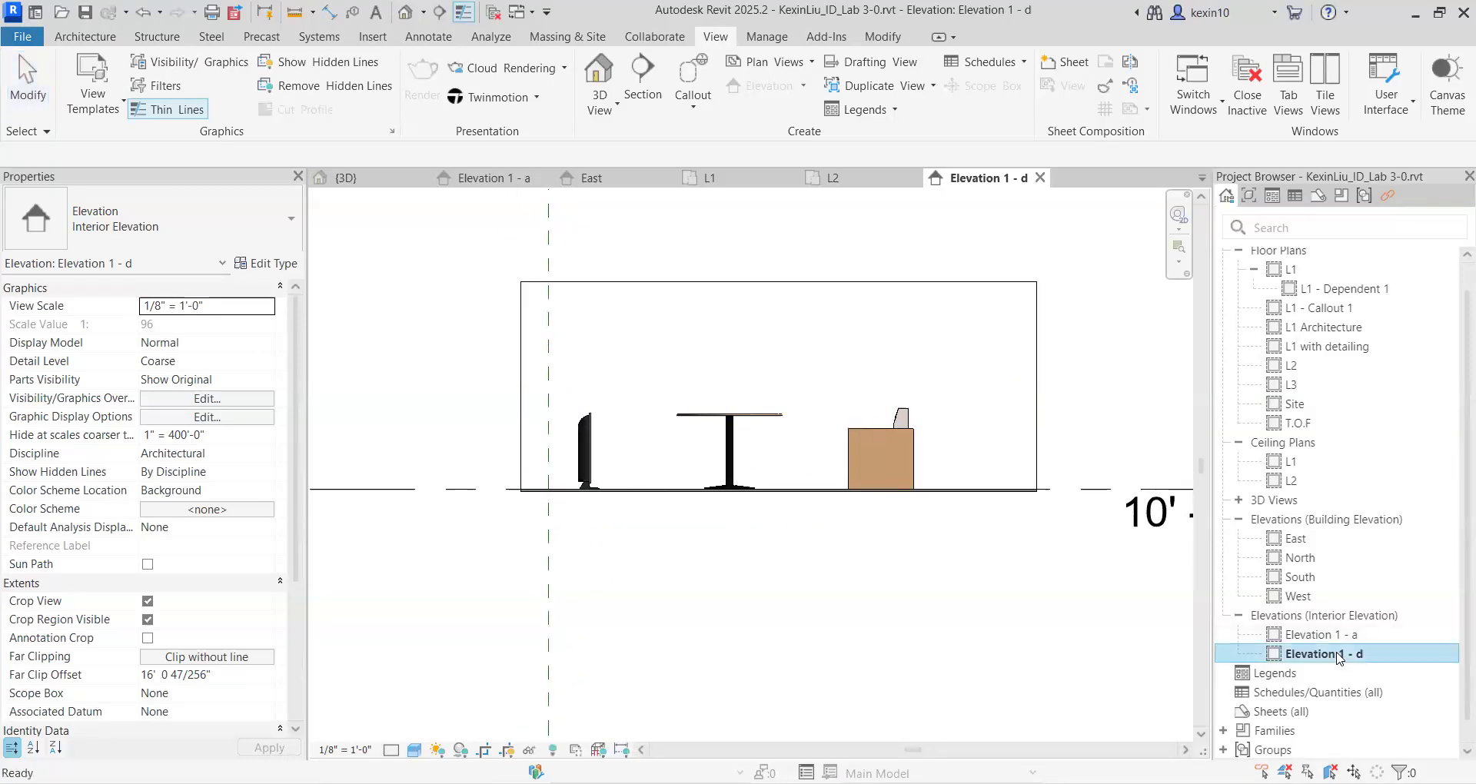
right_click(1337, 656)
click(1244, 488)
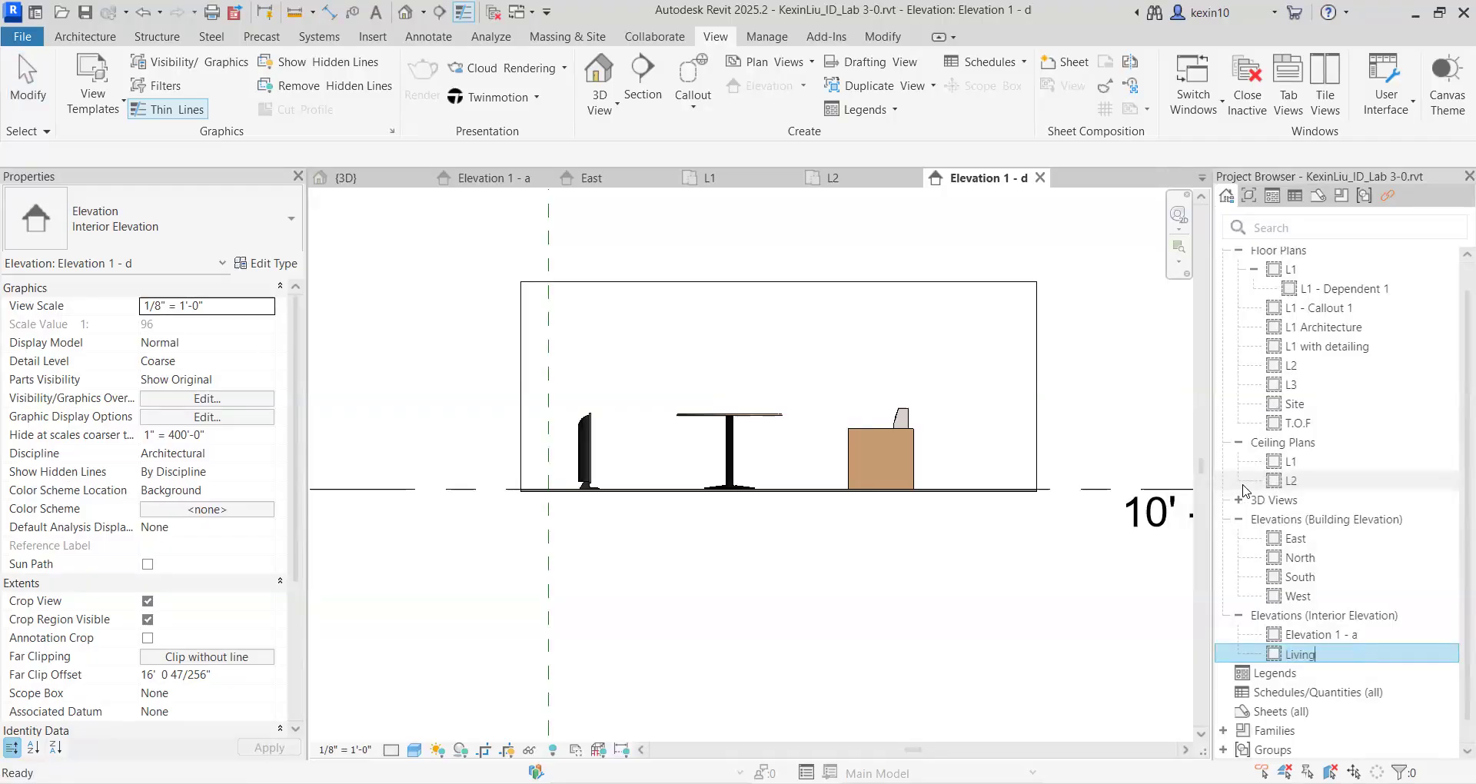
text(Living room - west)
key(Return)
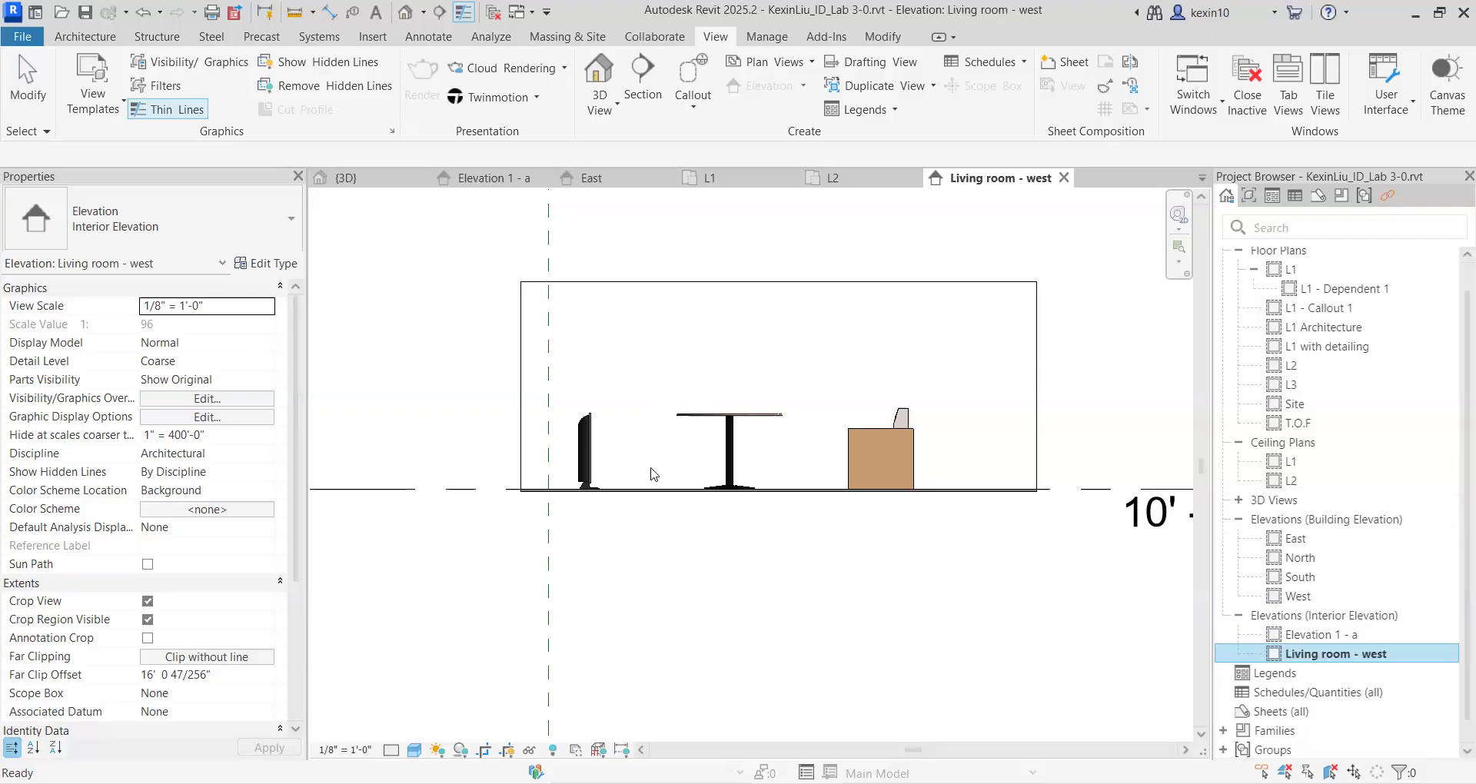
click(670, 539)
Step: In L2, extend the Living room - west far clip past the east exterior wall, about 19' deep, and reopen the elevation
middle_drag(706, 446, 639, 487)
scroll(583, 584, up, 1)
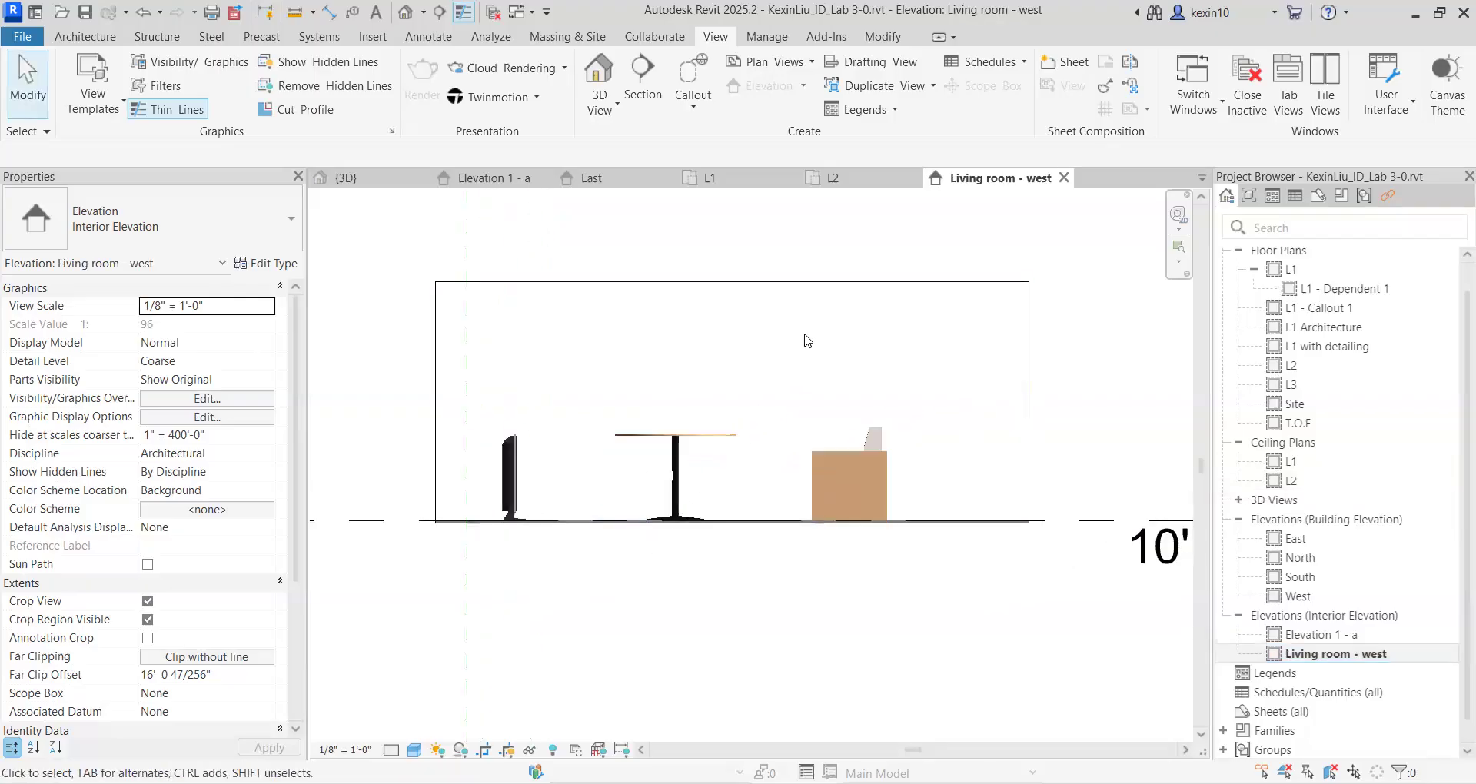
click(837, 180)
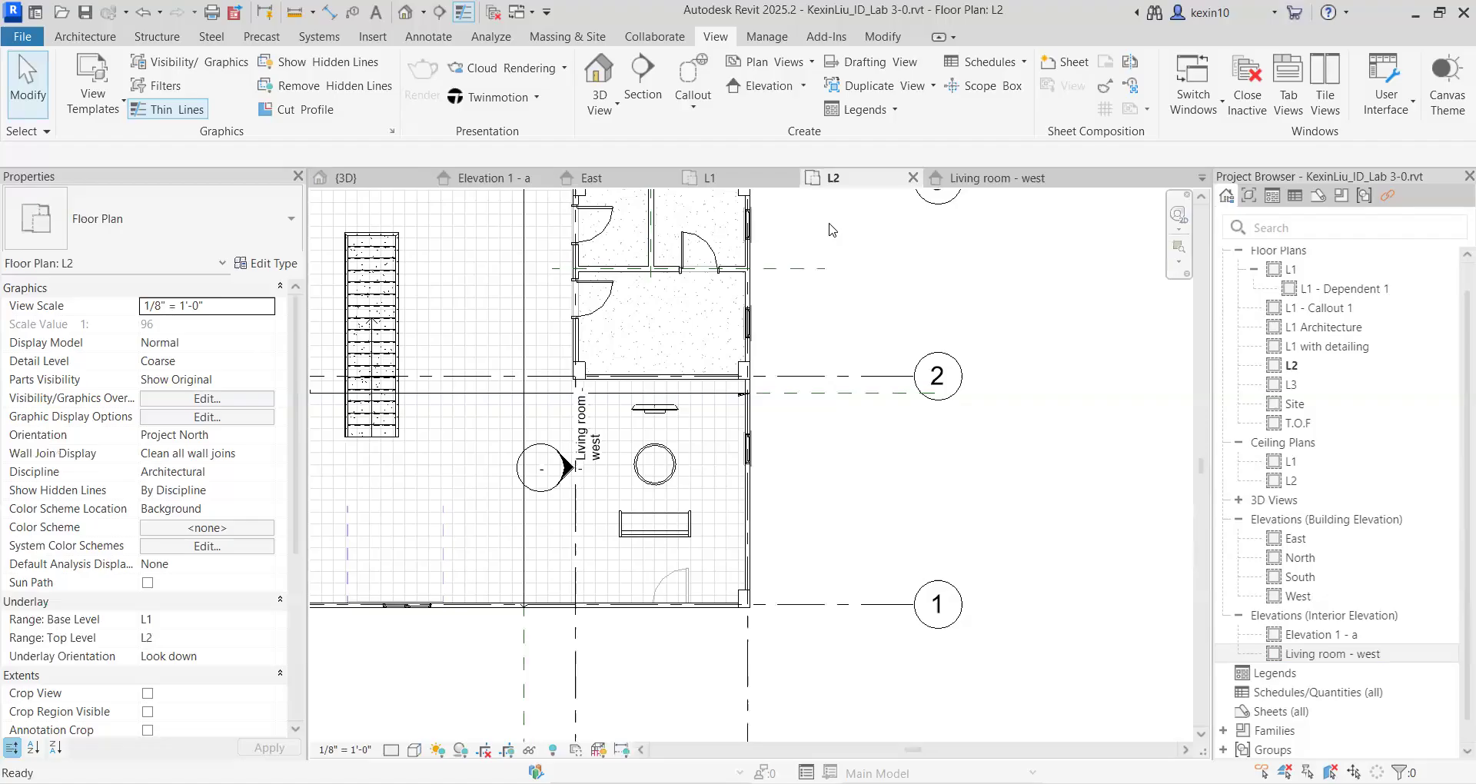
click(566, 467)
drag(735, 483, 767, 483)
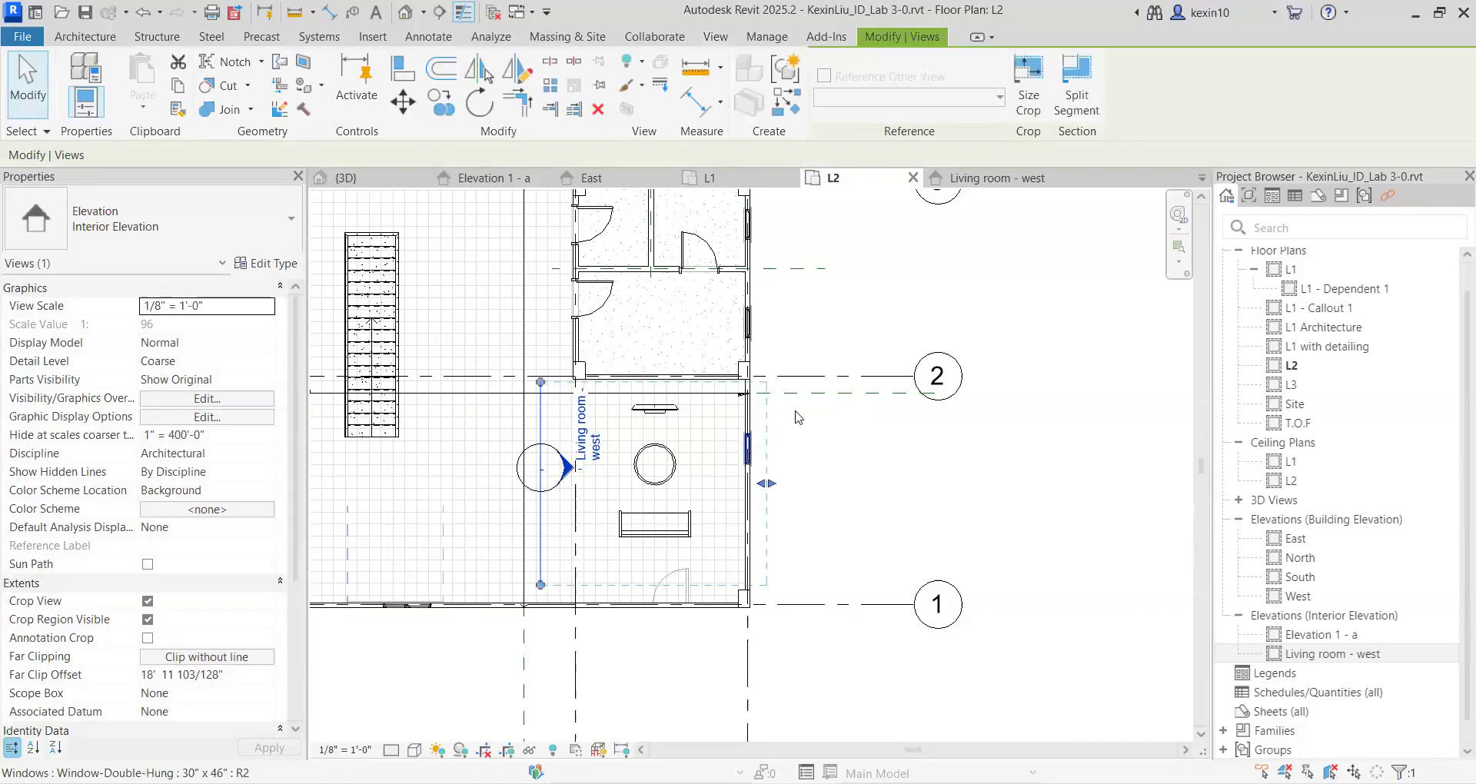
click(992, 177)
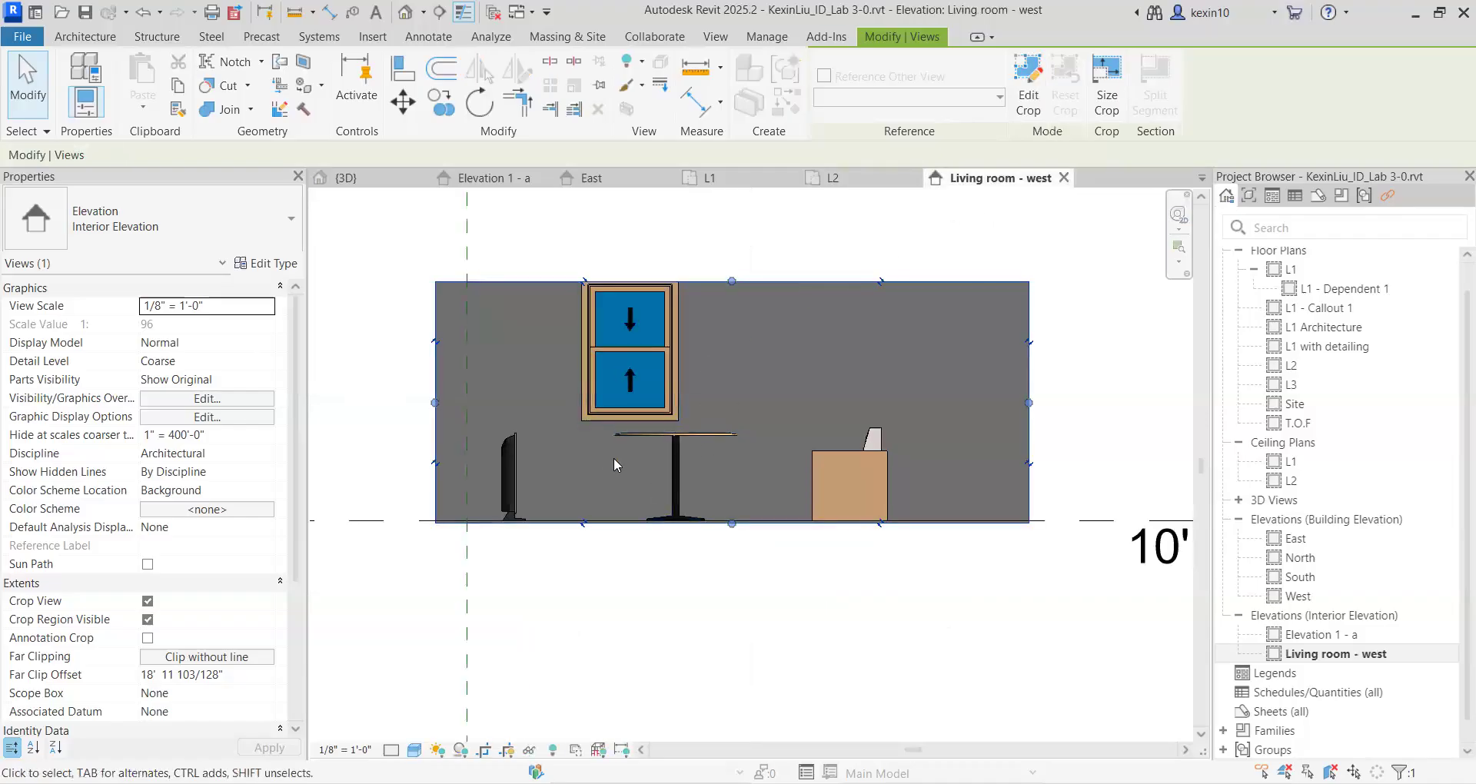
scroll(638, 534, down, 1)
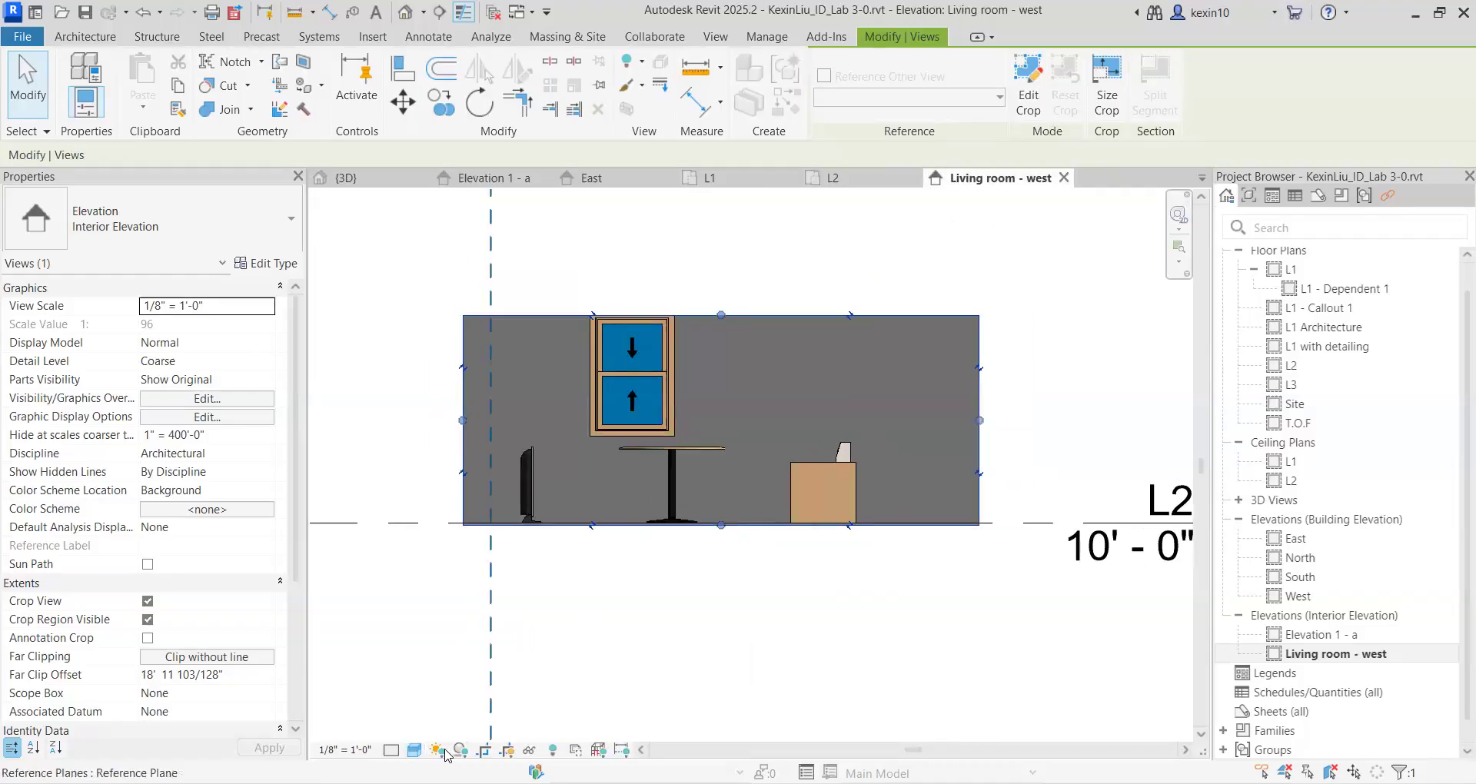
Step: Set the visual style of the Living room - west elevation to Hidden Line
click(414, 751)
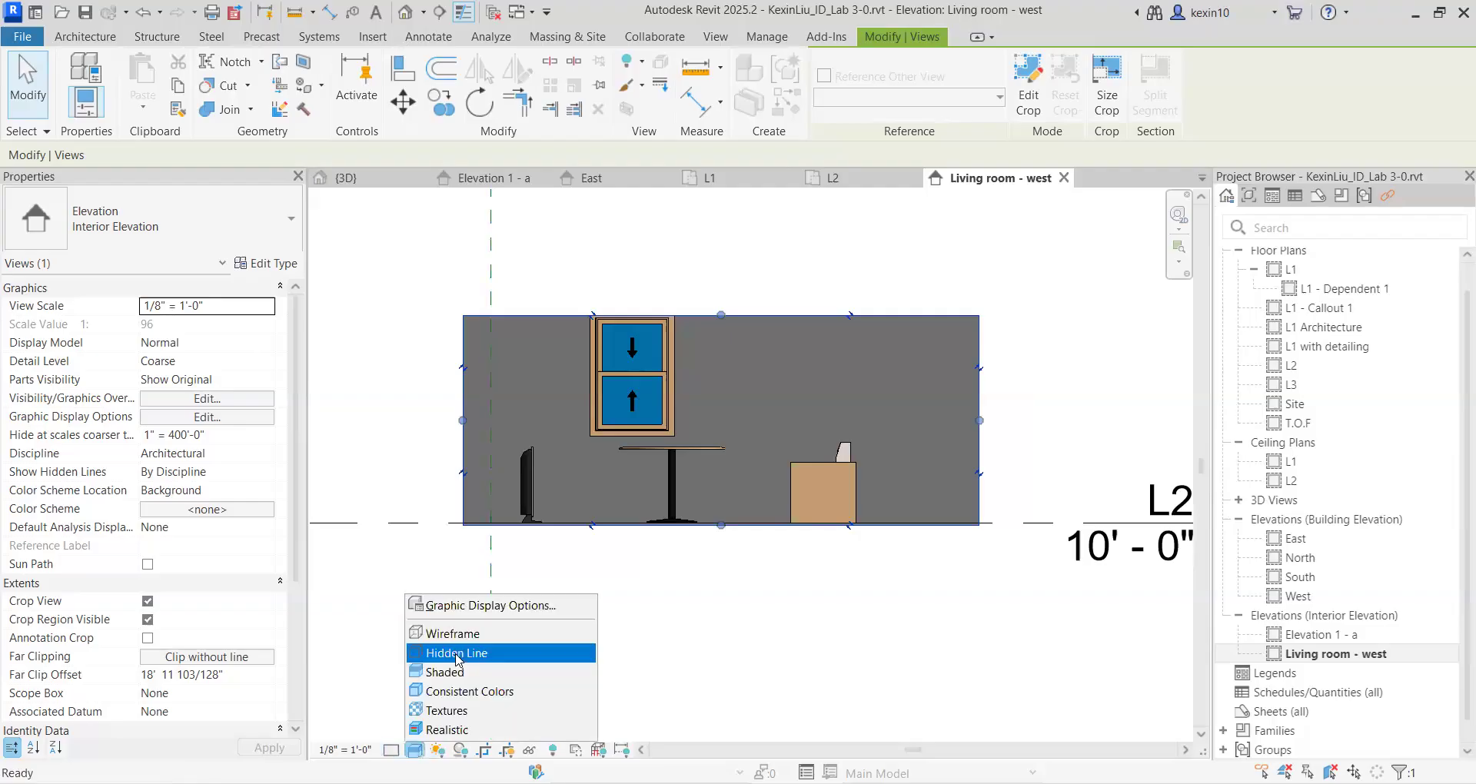
click(462, 653)
click(760, 622)
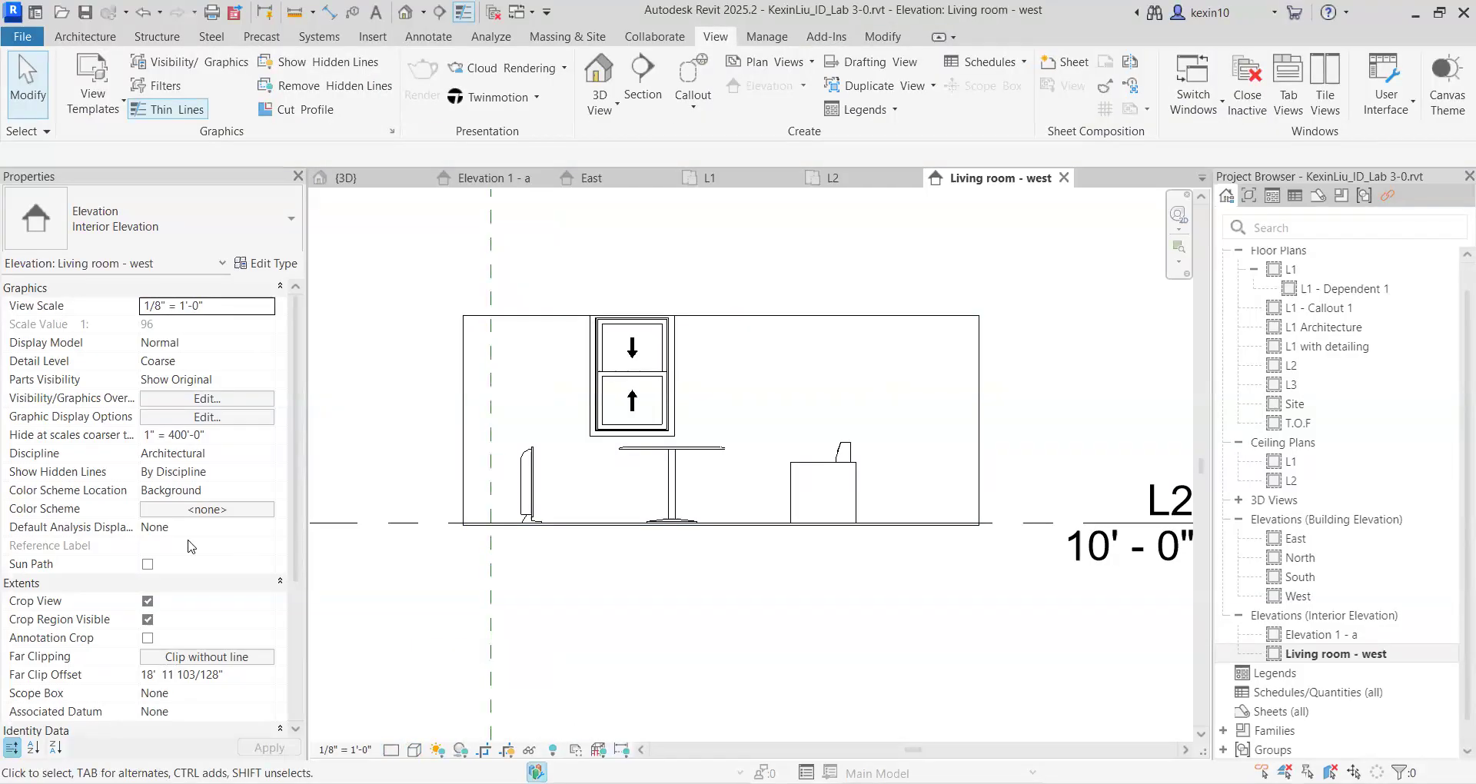
Step: Switch to PowerPoint and read slide 24 on adjusting the interior elevation and slide 25 on creating sections
key(alt+Tab)
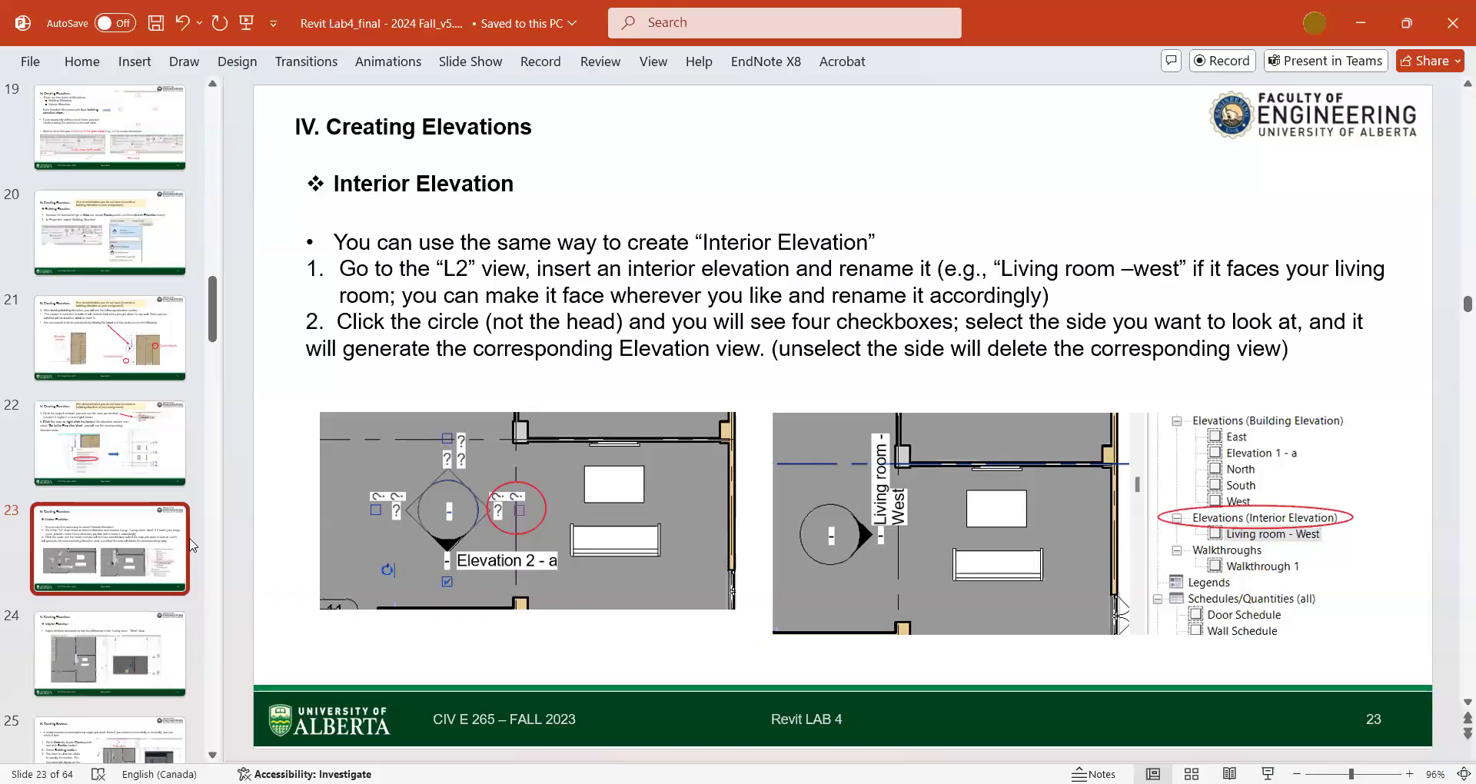
click(131, 627)
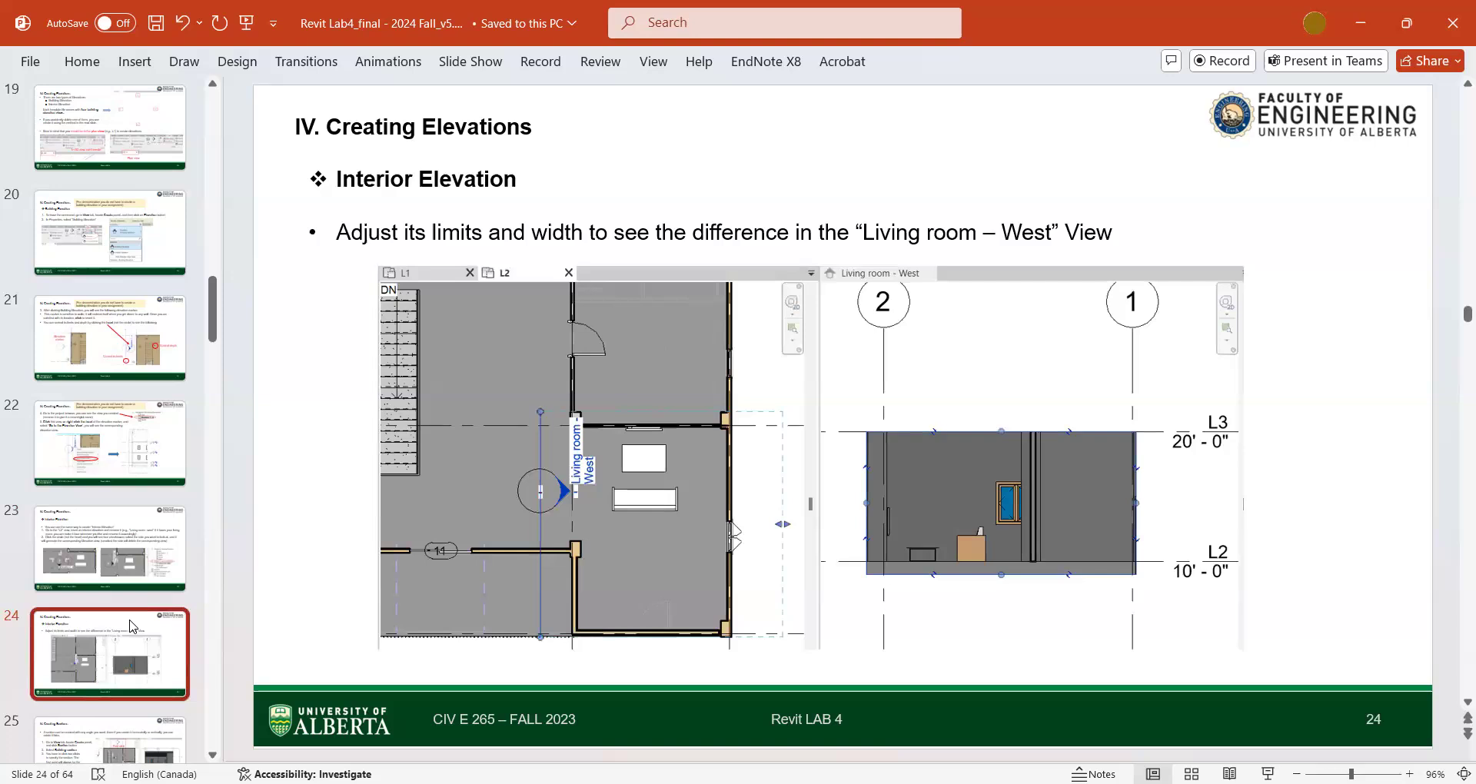
scroll(131, 627, down, 2)
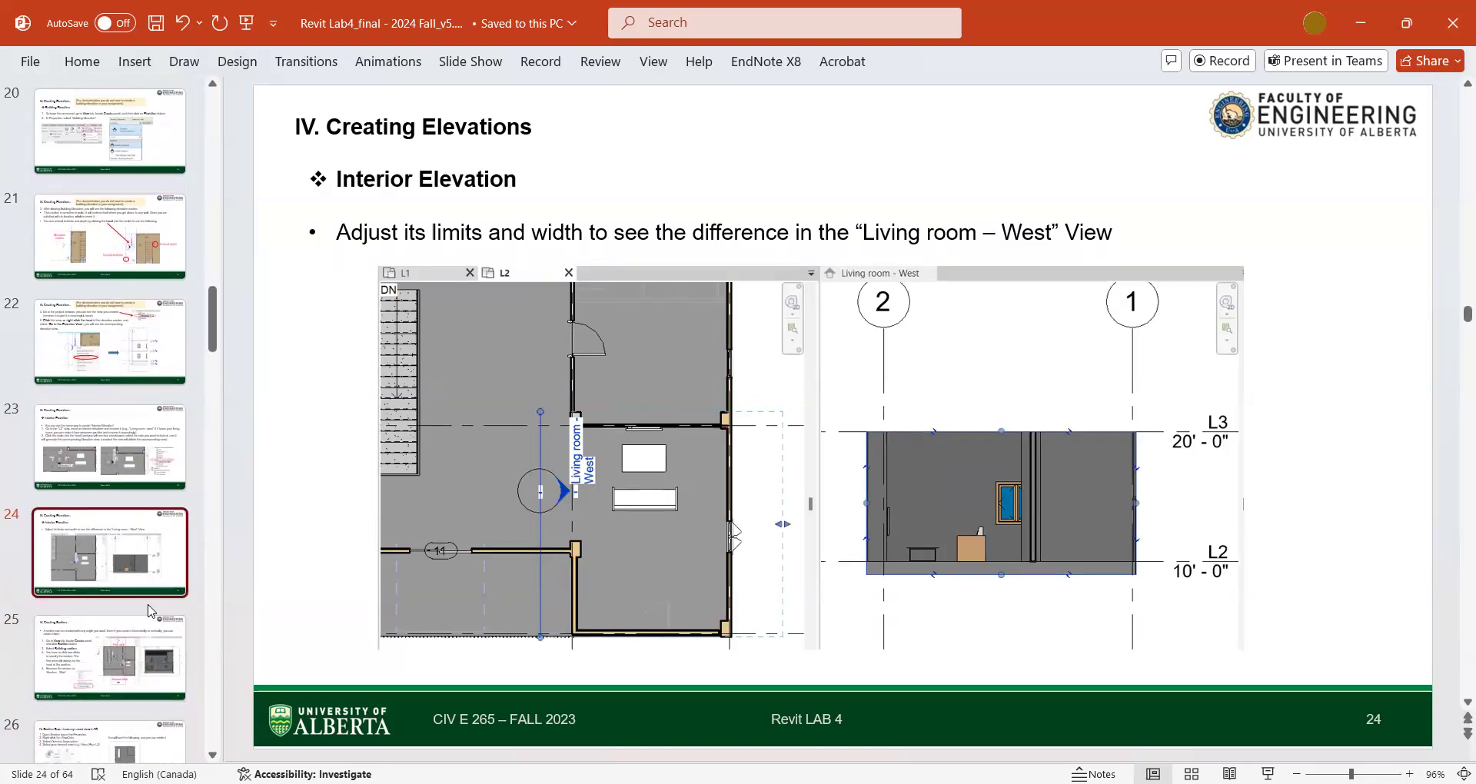
click(149, 666)
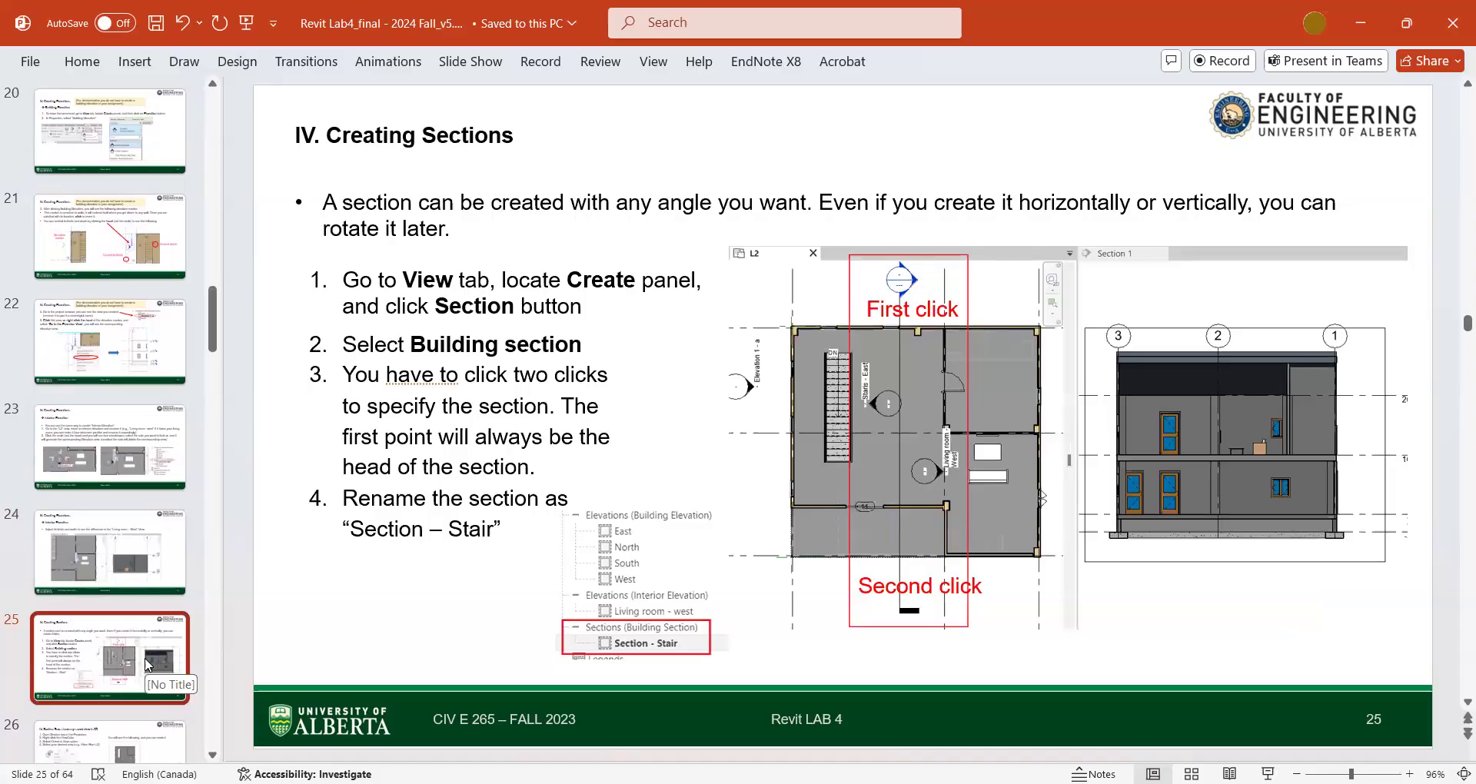
Step: Leave the sections slide, return to Revit and display the L1 floor plan
click(802, 215)
click(753, 151)
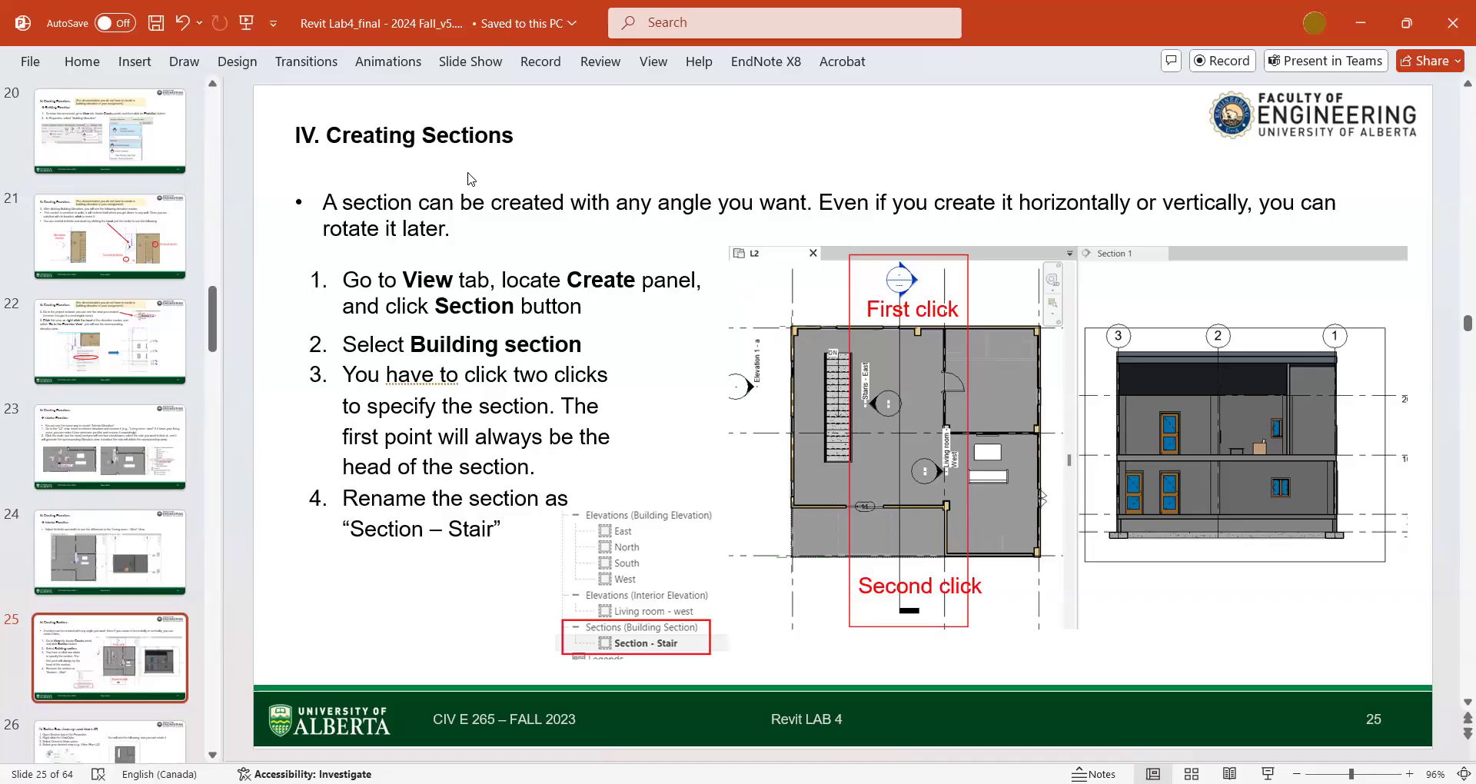
click(1359, 21)
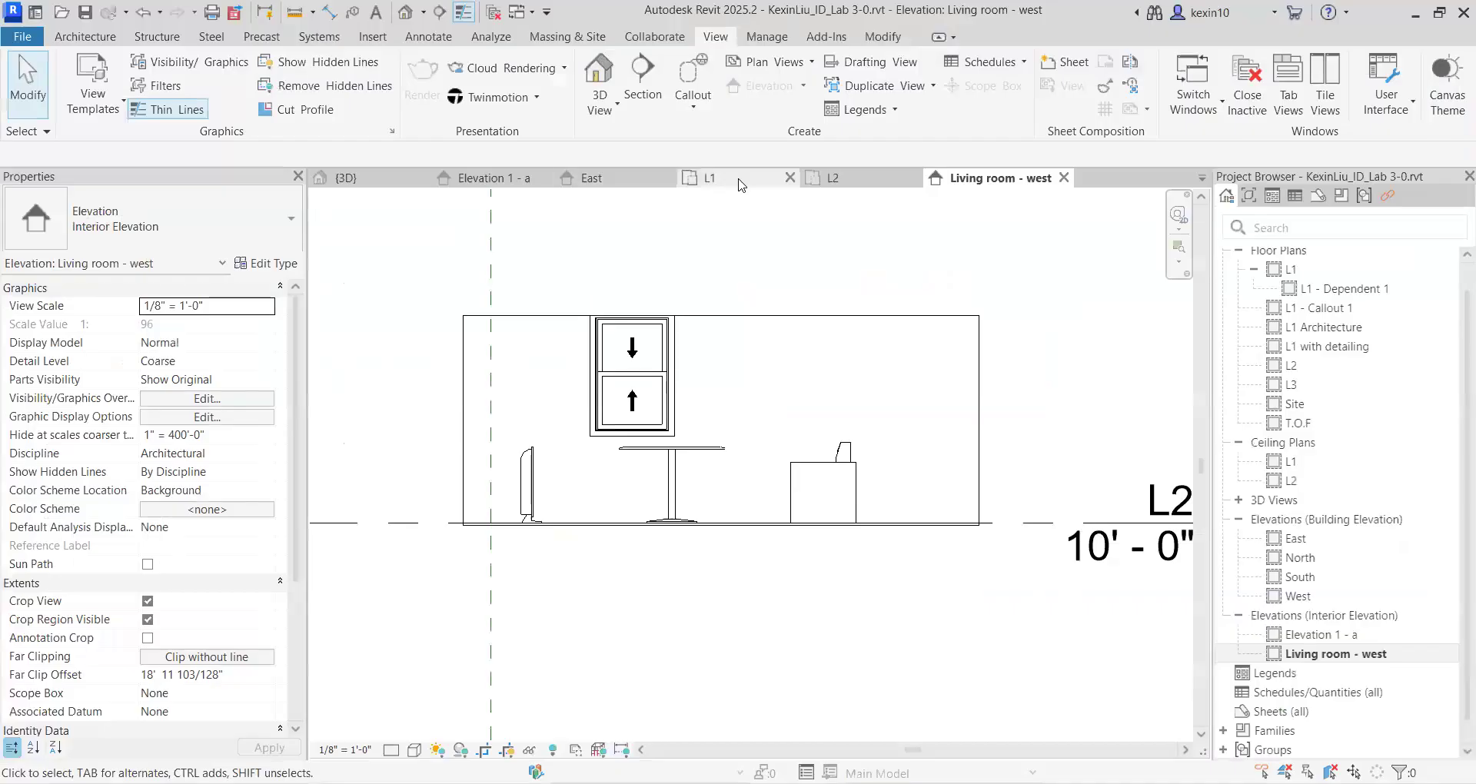
click(740, 183)
scroll(804, 346, up, 5)
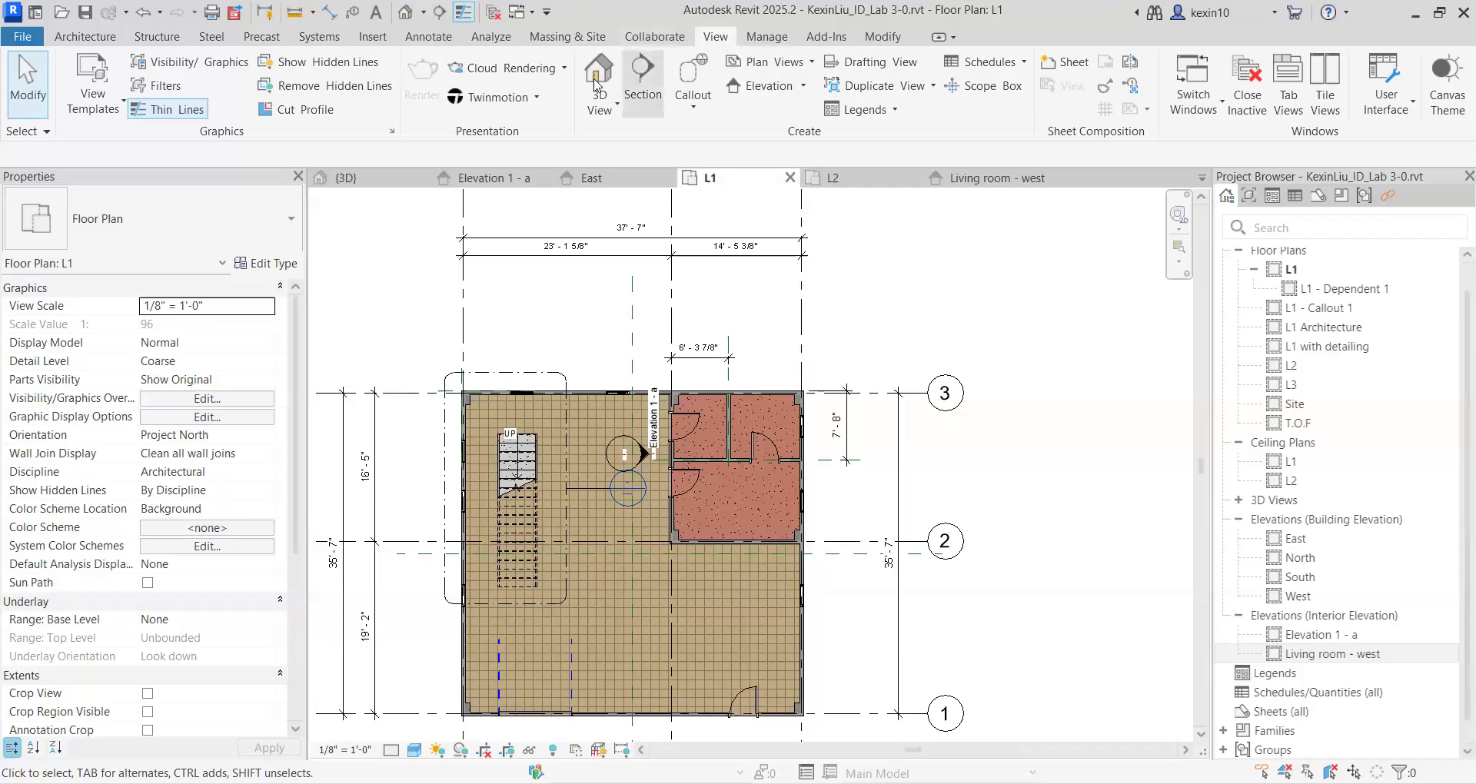
Step: Draw a vertical Building Section through L1 just east of the stair, from north of grid 3 to south of grid 1
click(644, 89)
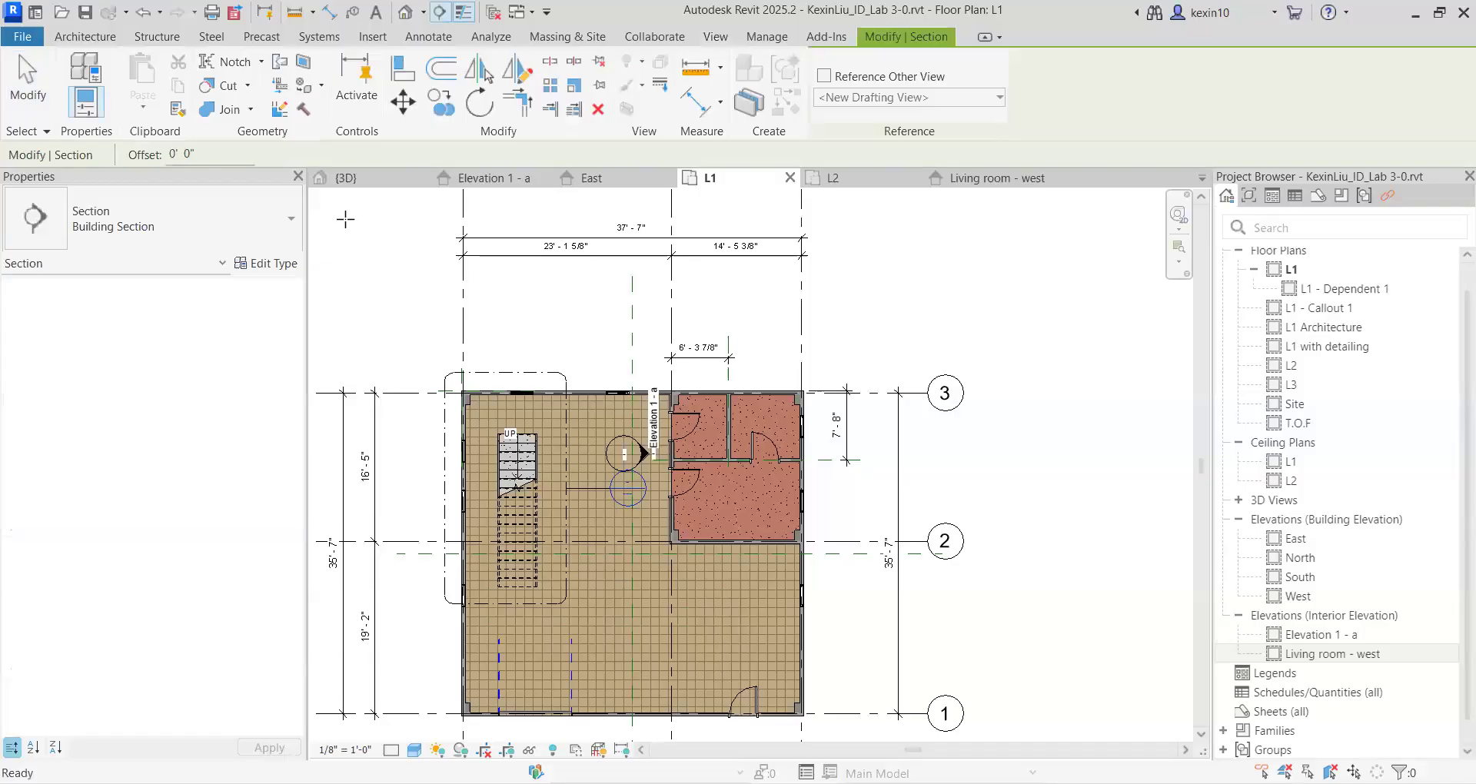
click(146, 223)
click(338, 230)
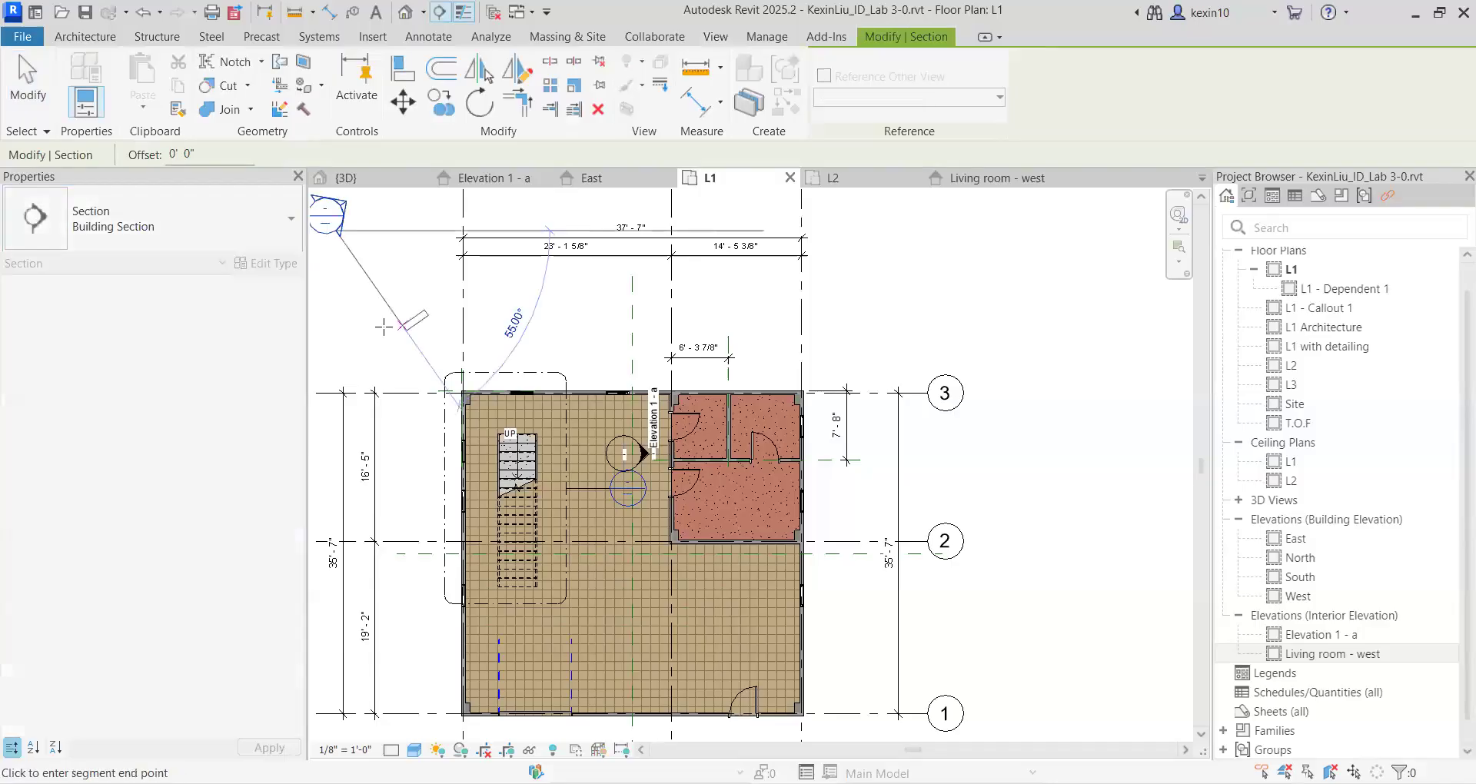
key(Escape)
mouse_move(647, 368)
middle_down()
mouse_move(722, 266)
mouse_move(542, 287)
mouse_move(530, 304)
mouse_move(549, 283)
middle_up()
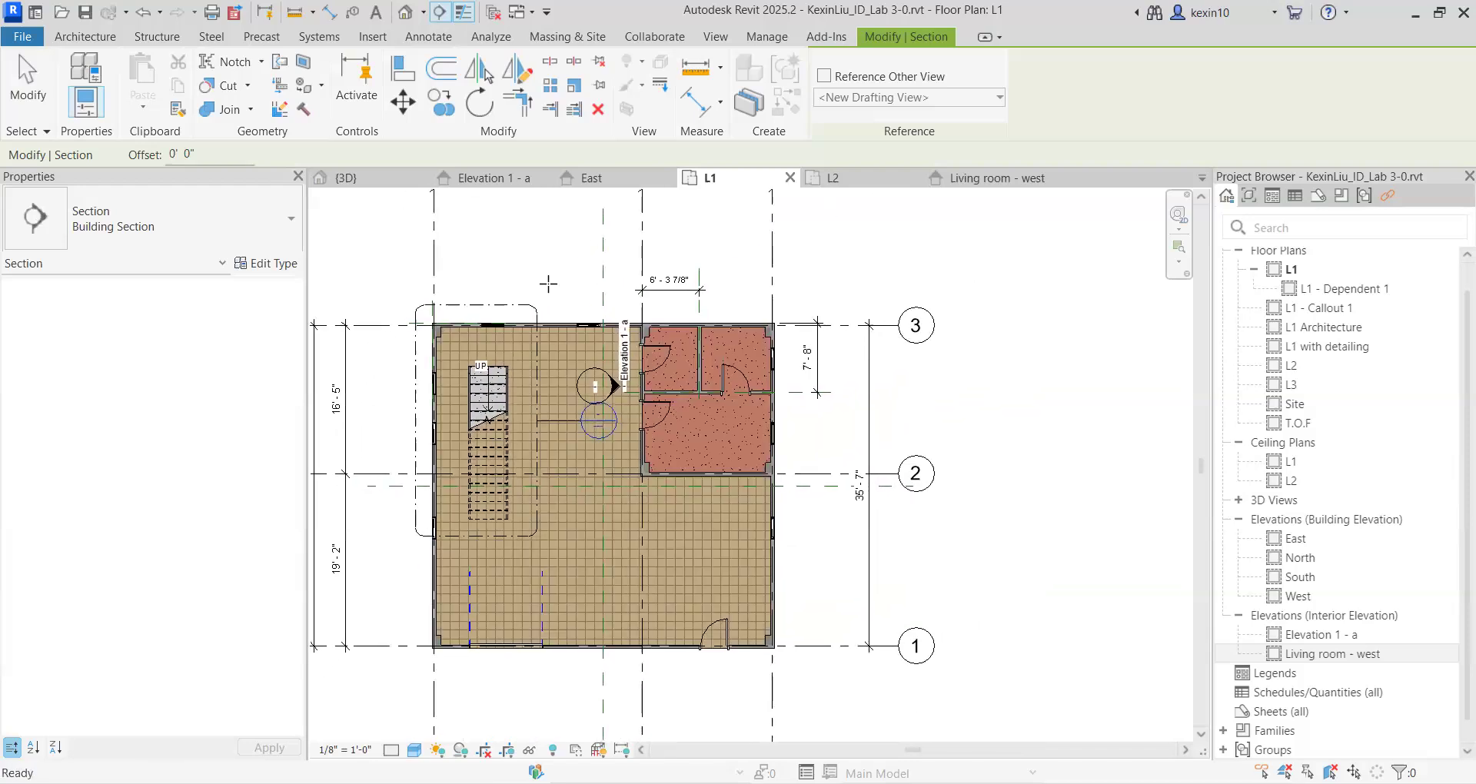
scroll(548, 284, up, 2)
click(557, 261)
middle_drag(589, 731, 609, 543)
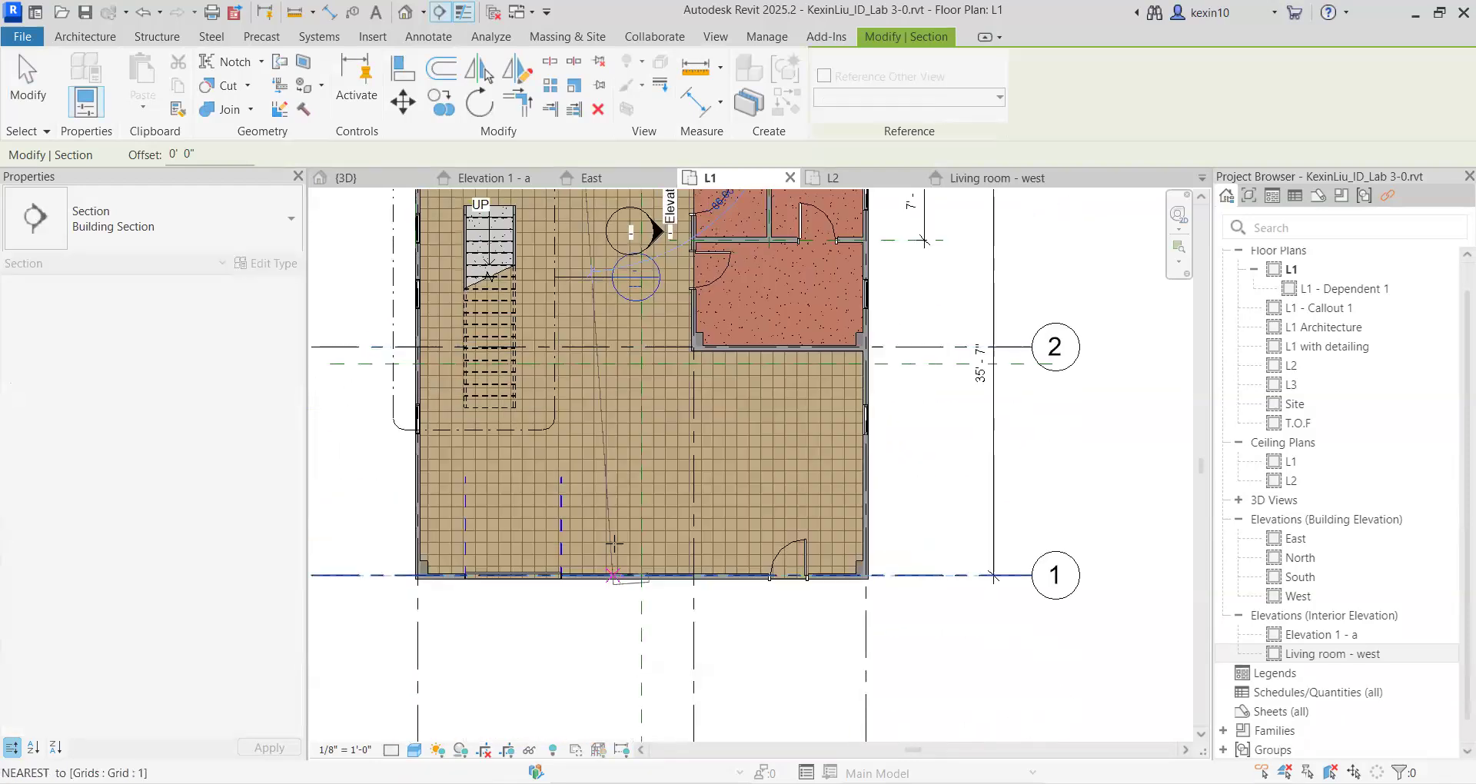
click(576, 643)
key(Escape)
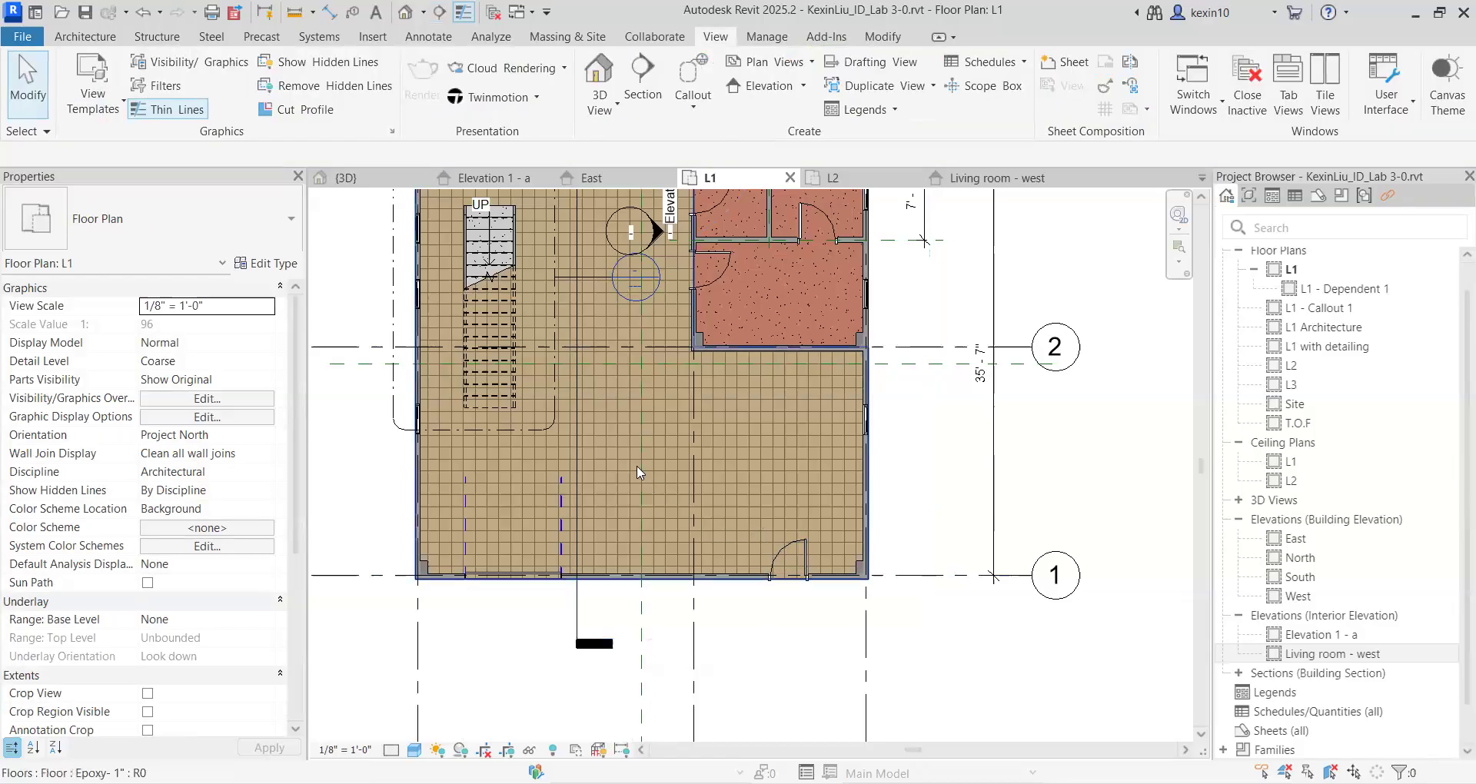
Step: Flip the new building section's viewing direction so it looks west toward the stair
scroll(637, 472, down, 3)
click(586, 453)
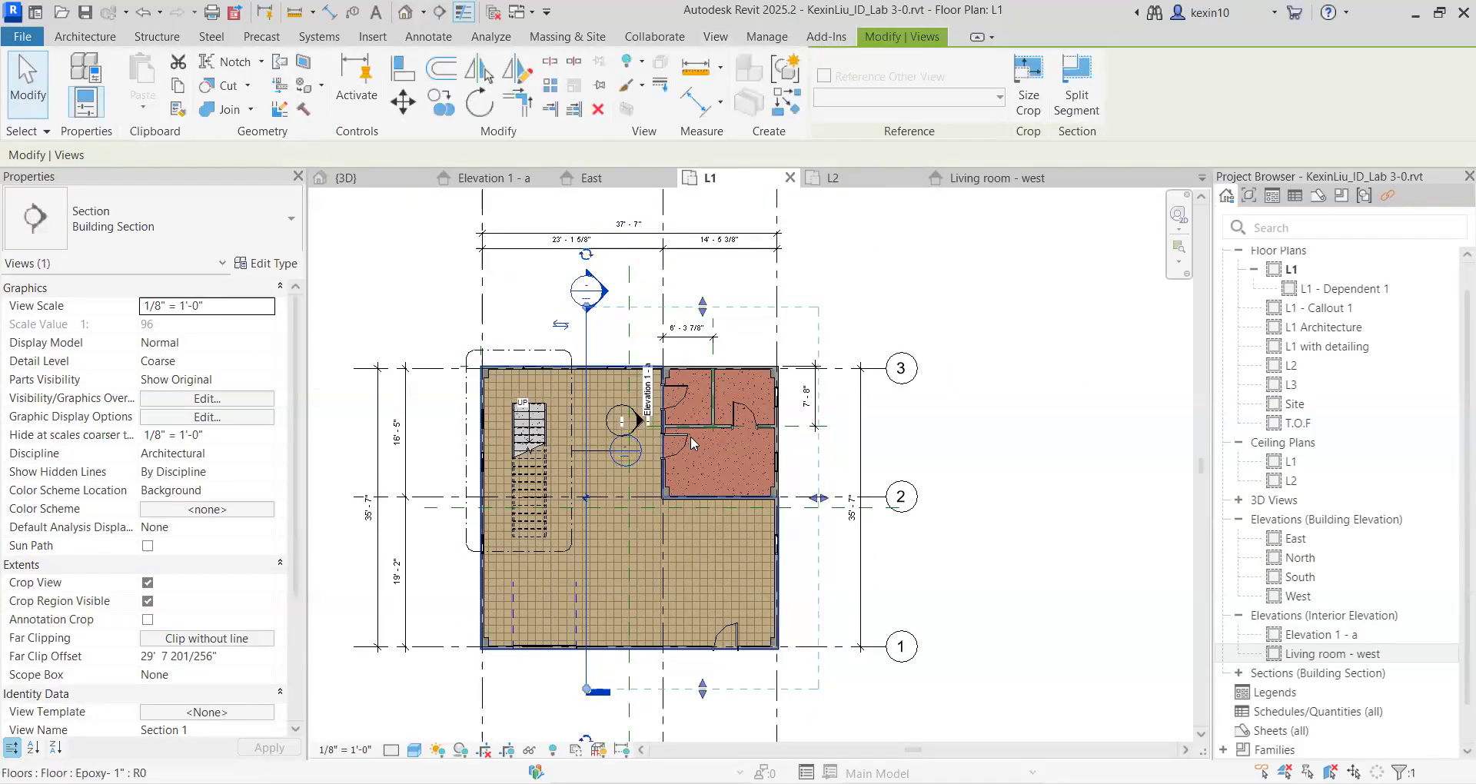
scroll(593, 349, up, 3)
click(500, 313)
scroll(584, 320, down, 1)
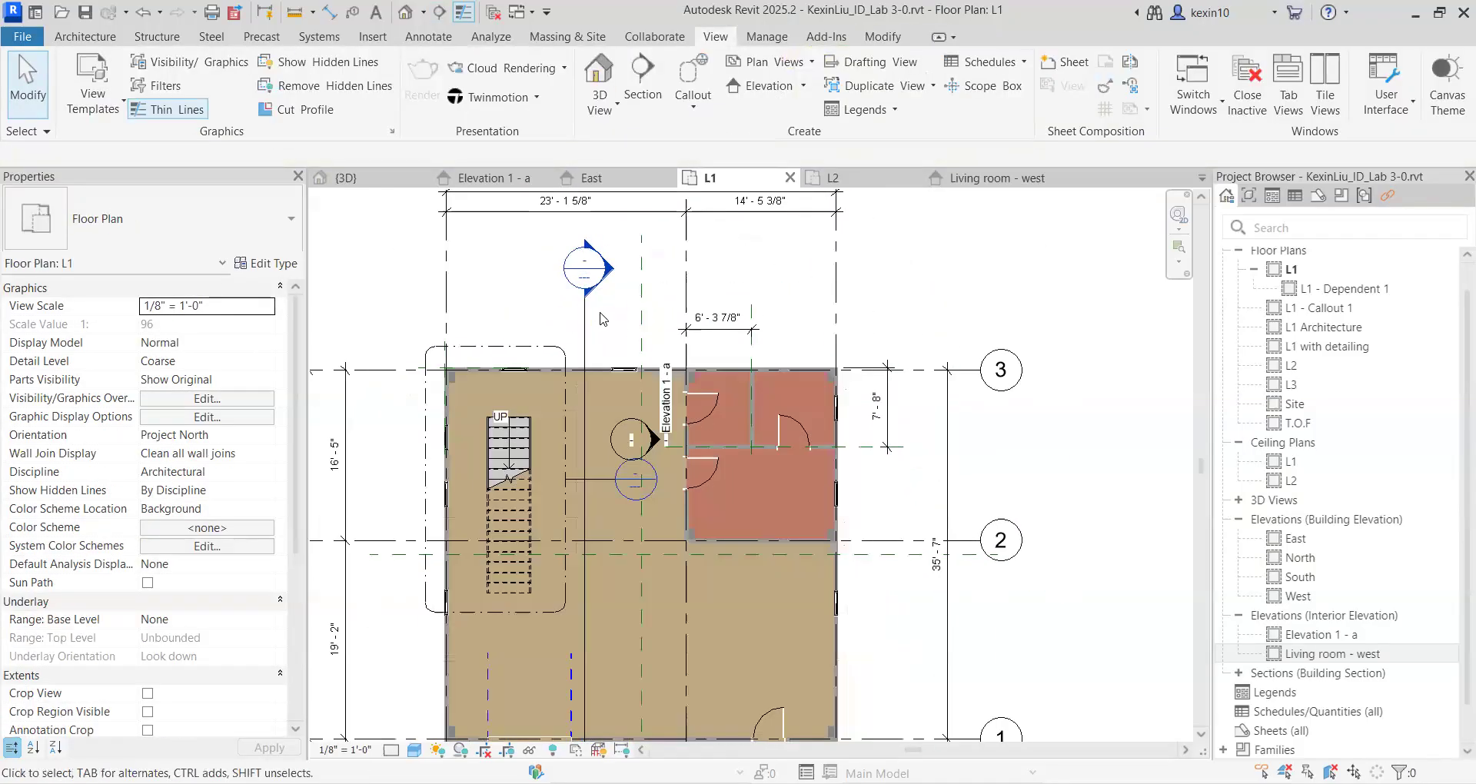
scroll(604, 319, up, 2)
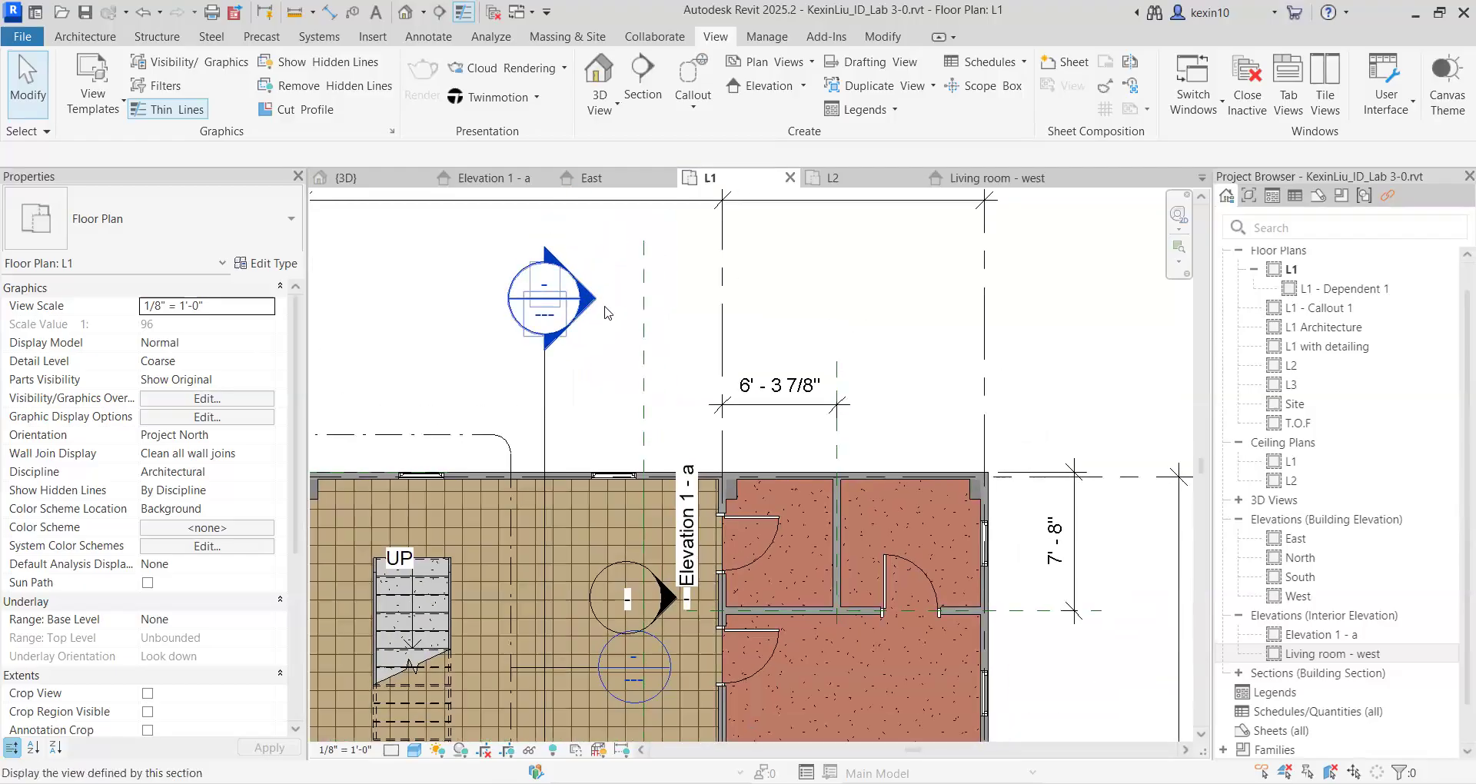
scroll(596, 311, down, 2)
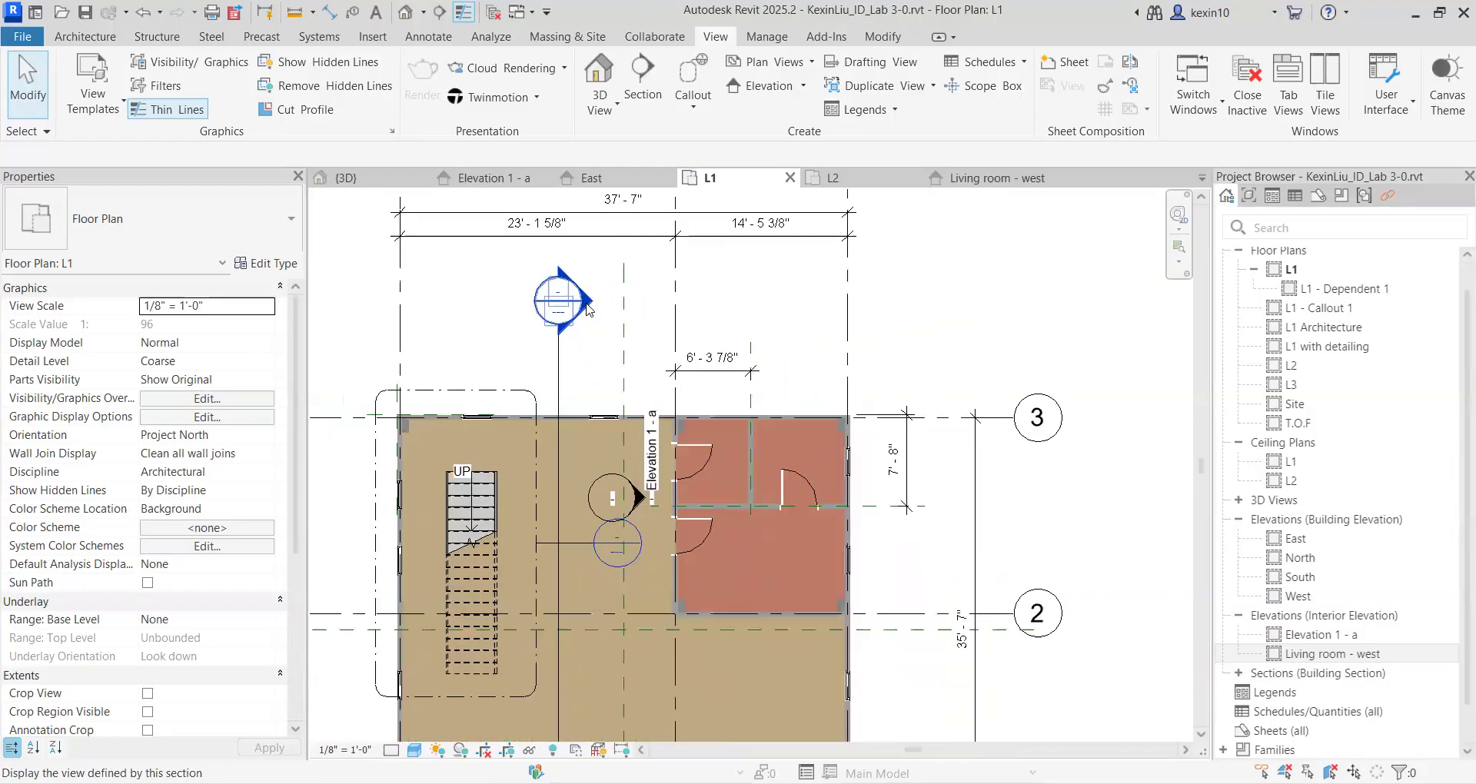
scroll(592, 306, down, 3)
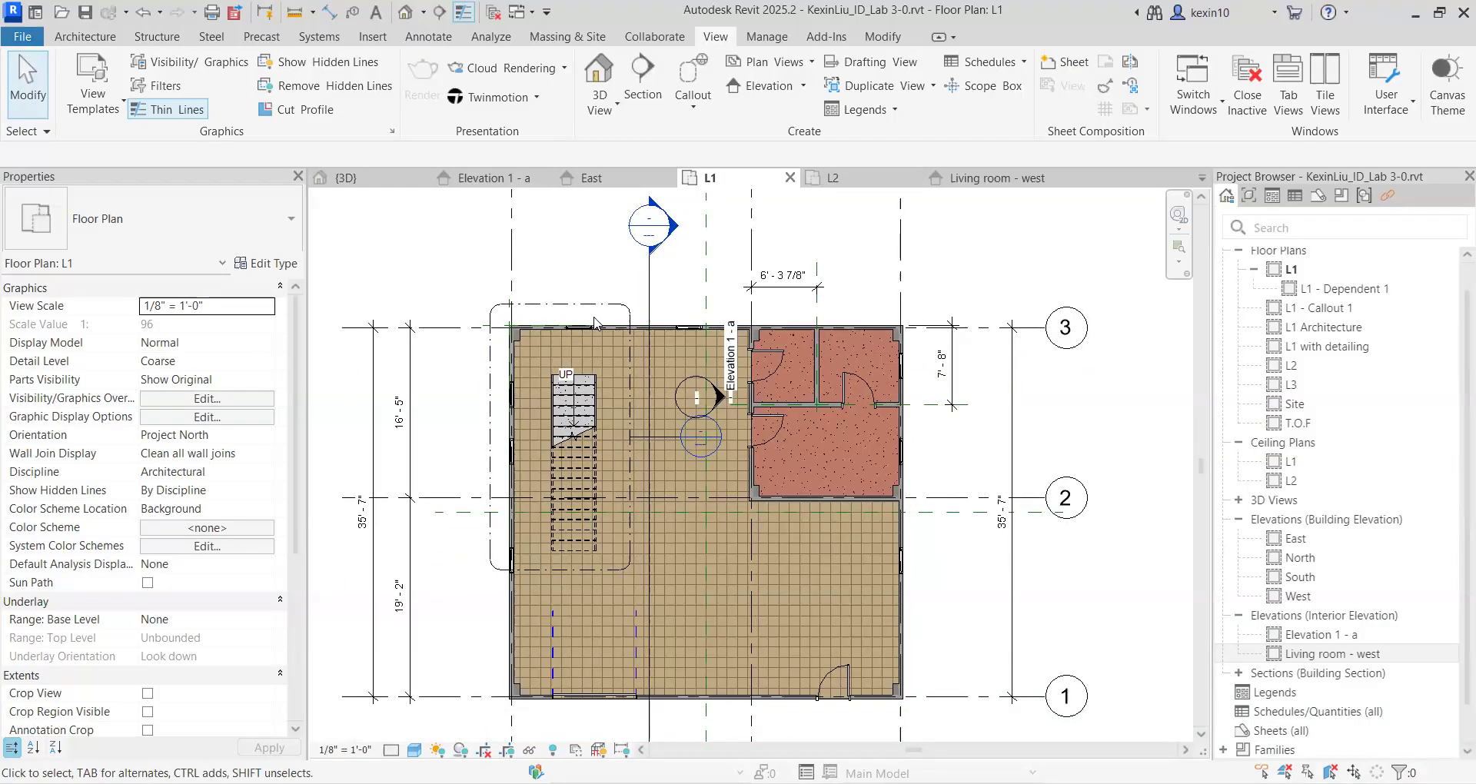
click(650, 285)
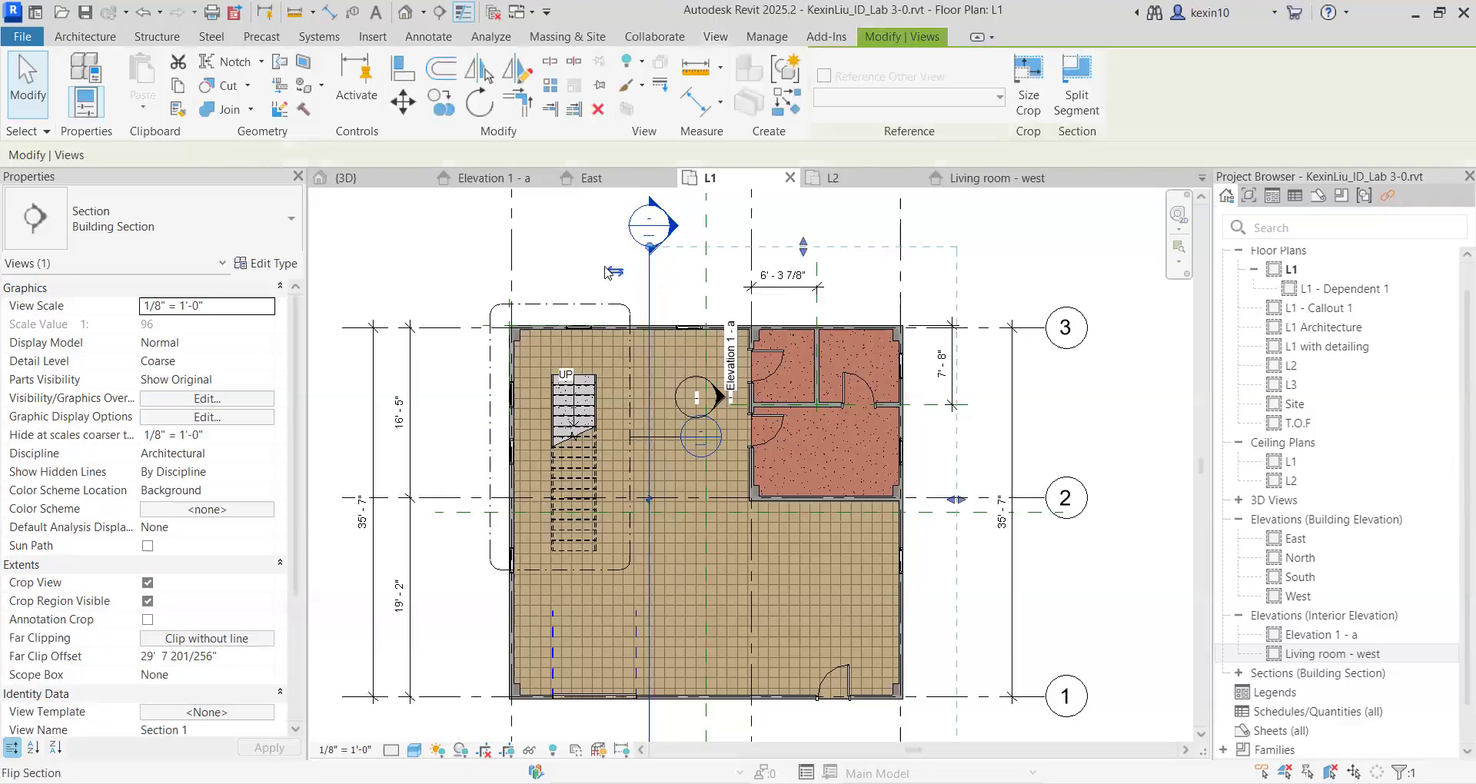
click(614, 273)
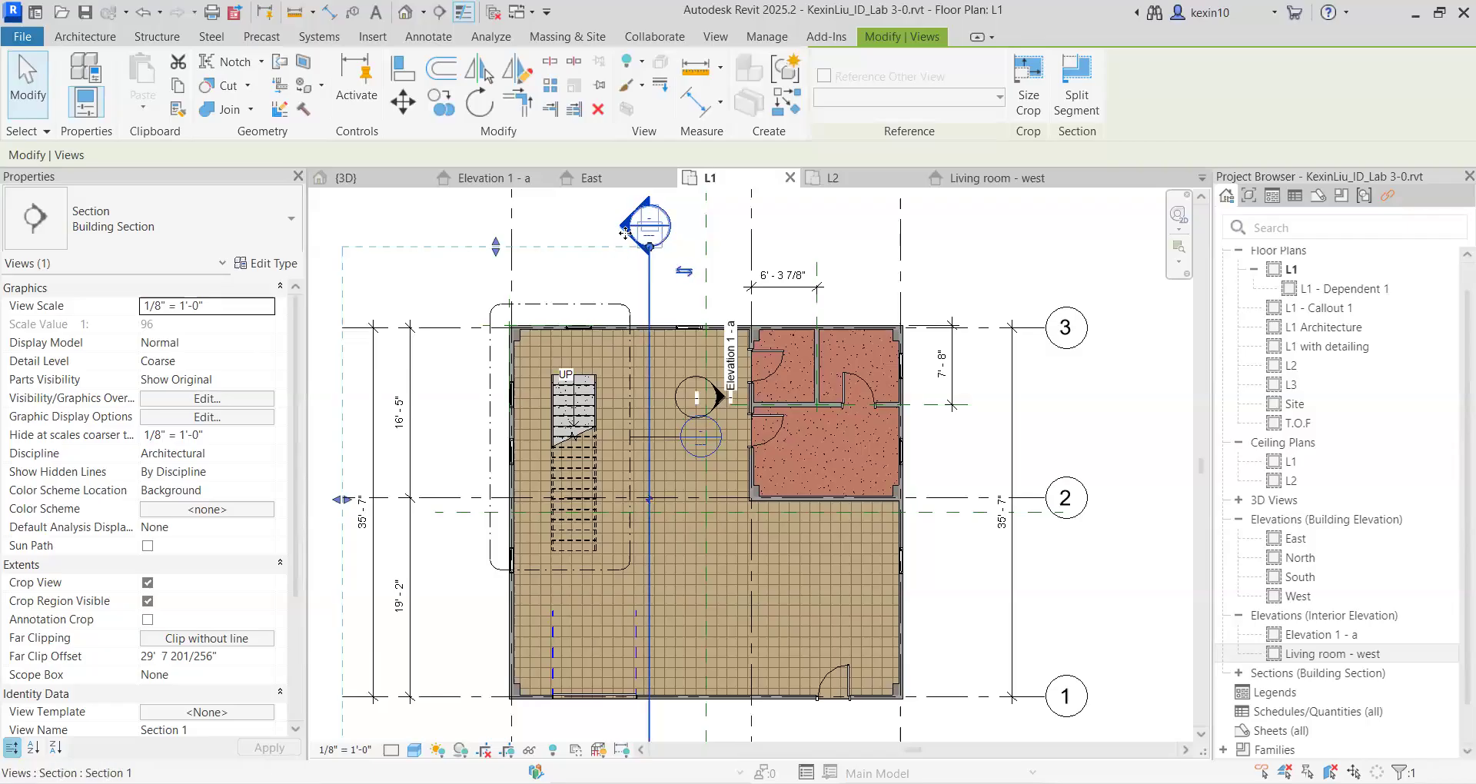
Step: Pull the section's far clip in to about 20' 7" deep, just beyond the west wall, and extend its extent slightly southward
scroll(614, 243, down, 2)
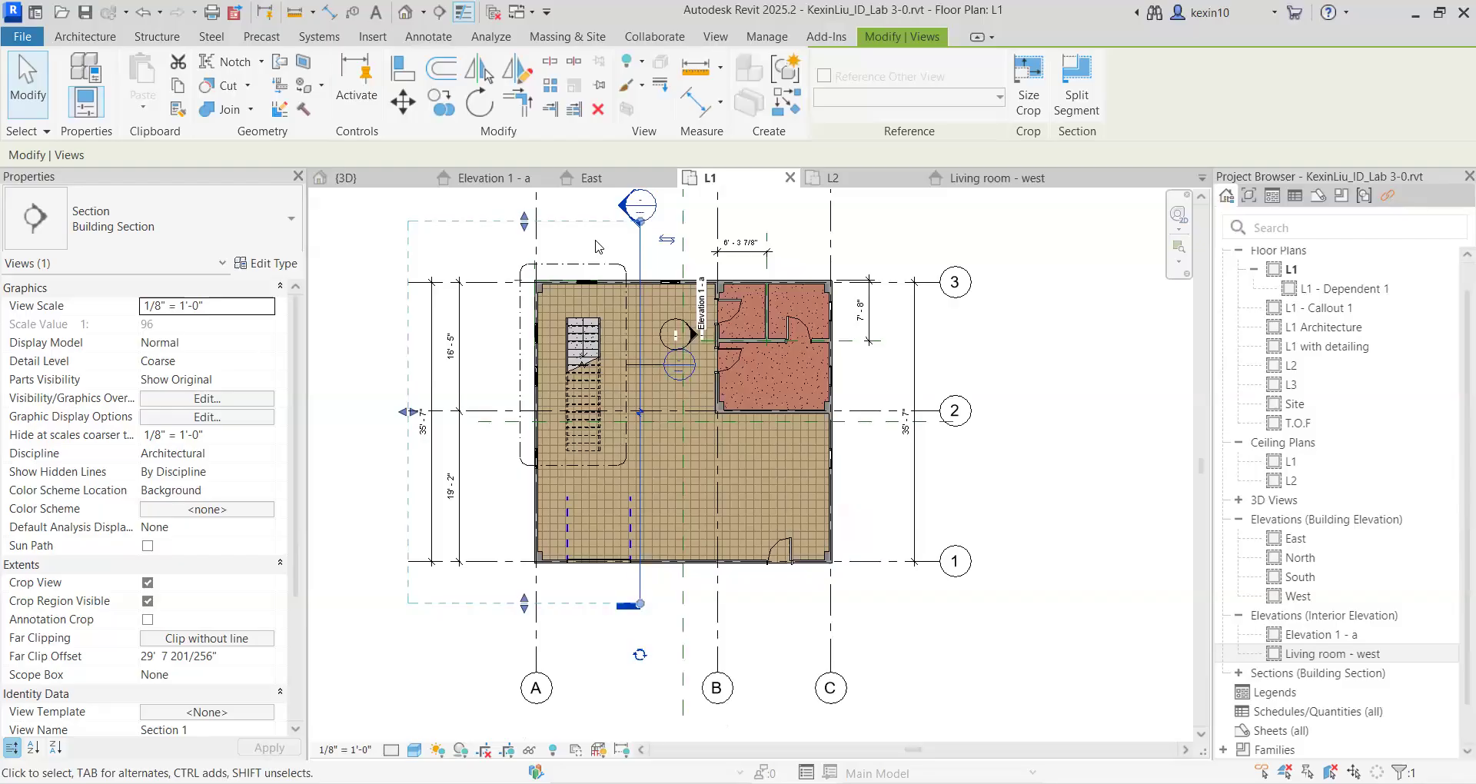
scroll(469, 353, up, 2)
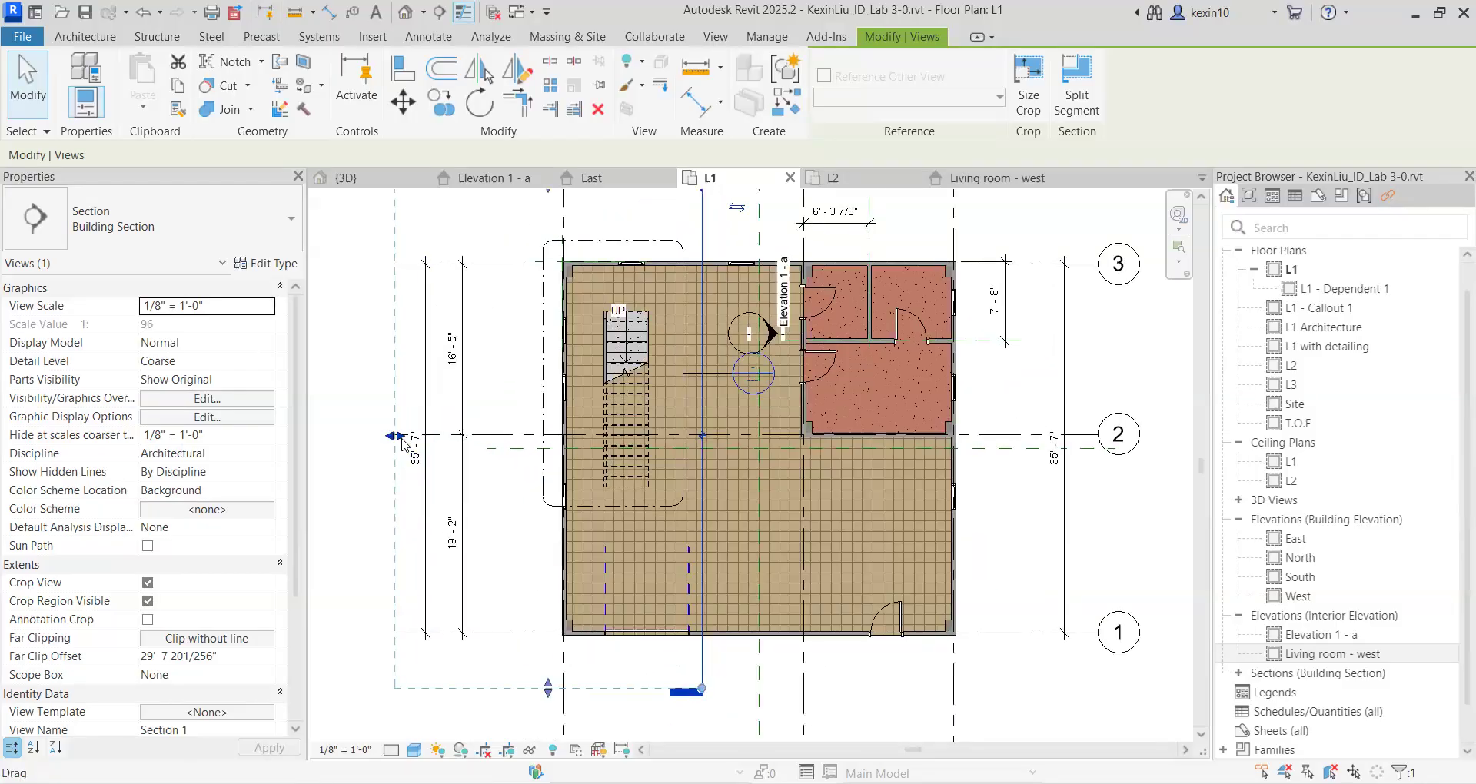
drag(489, 437, 489, 436)
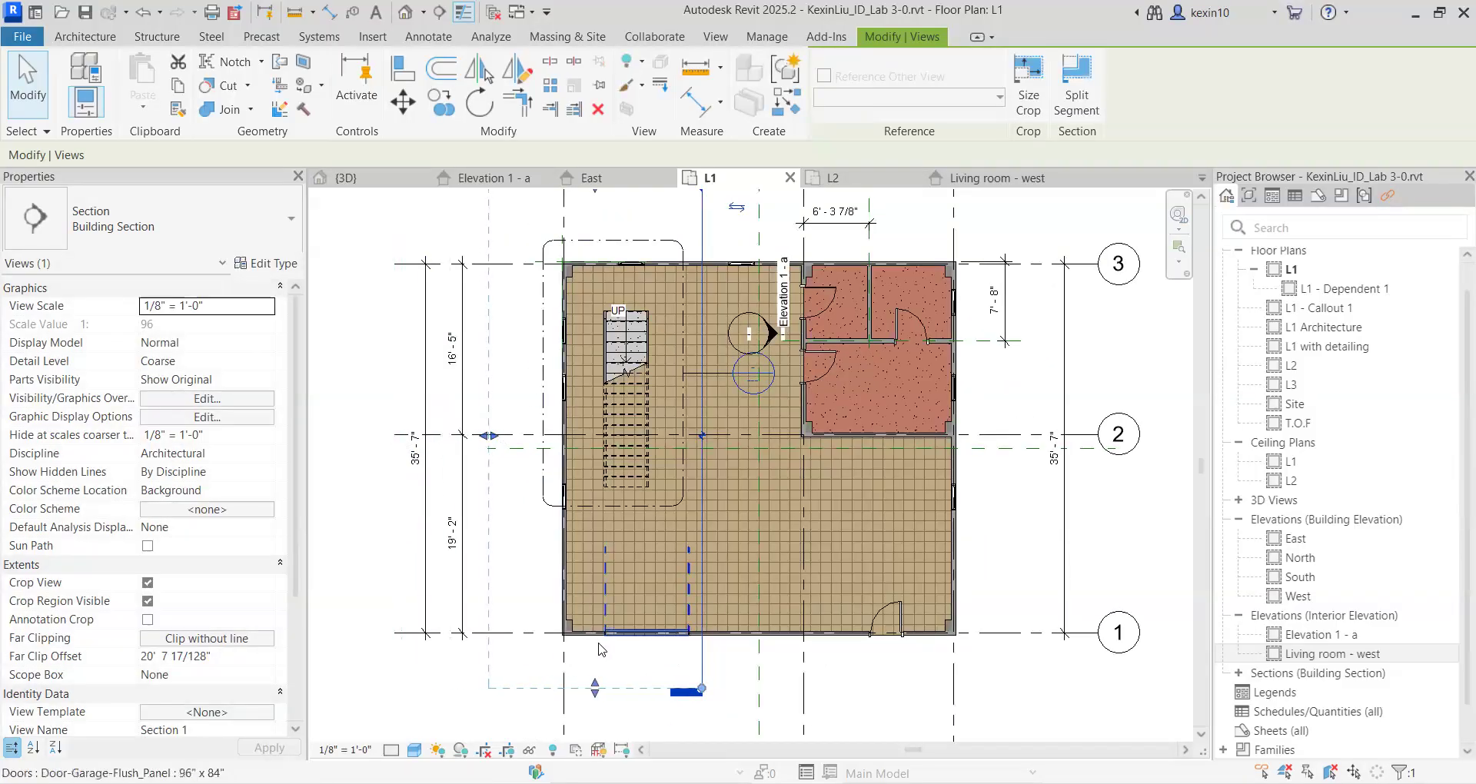
mouse_move(596, 686)
mouse_down()
mouse_move(599, 541)
mouse_move(596, 709)
mouse_up()
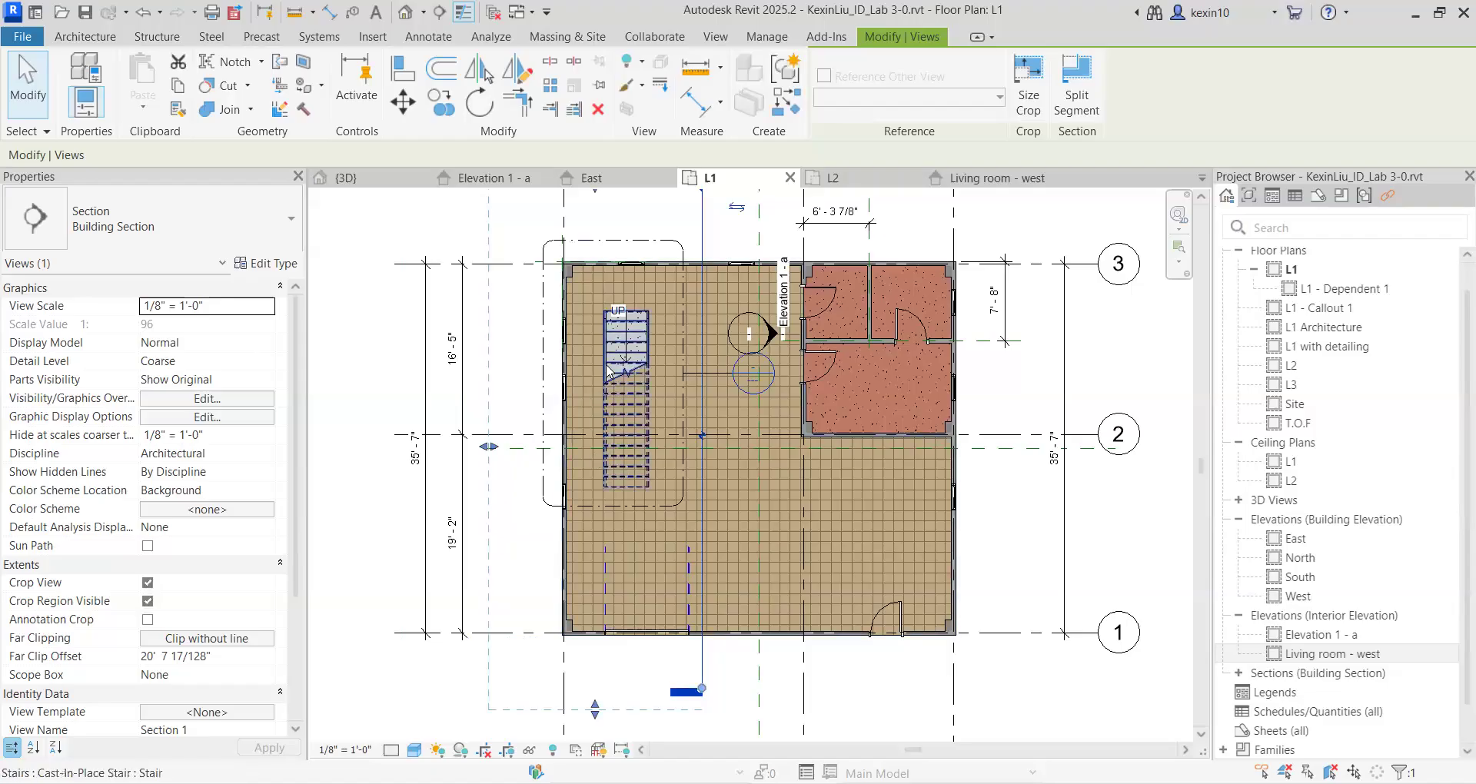
Step: Open the Section 1 view and examine the stair, railing and windows on L1 and L2
click(1239, 674)
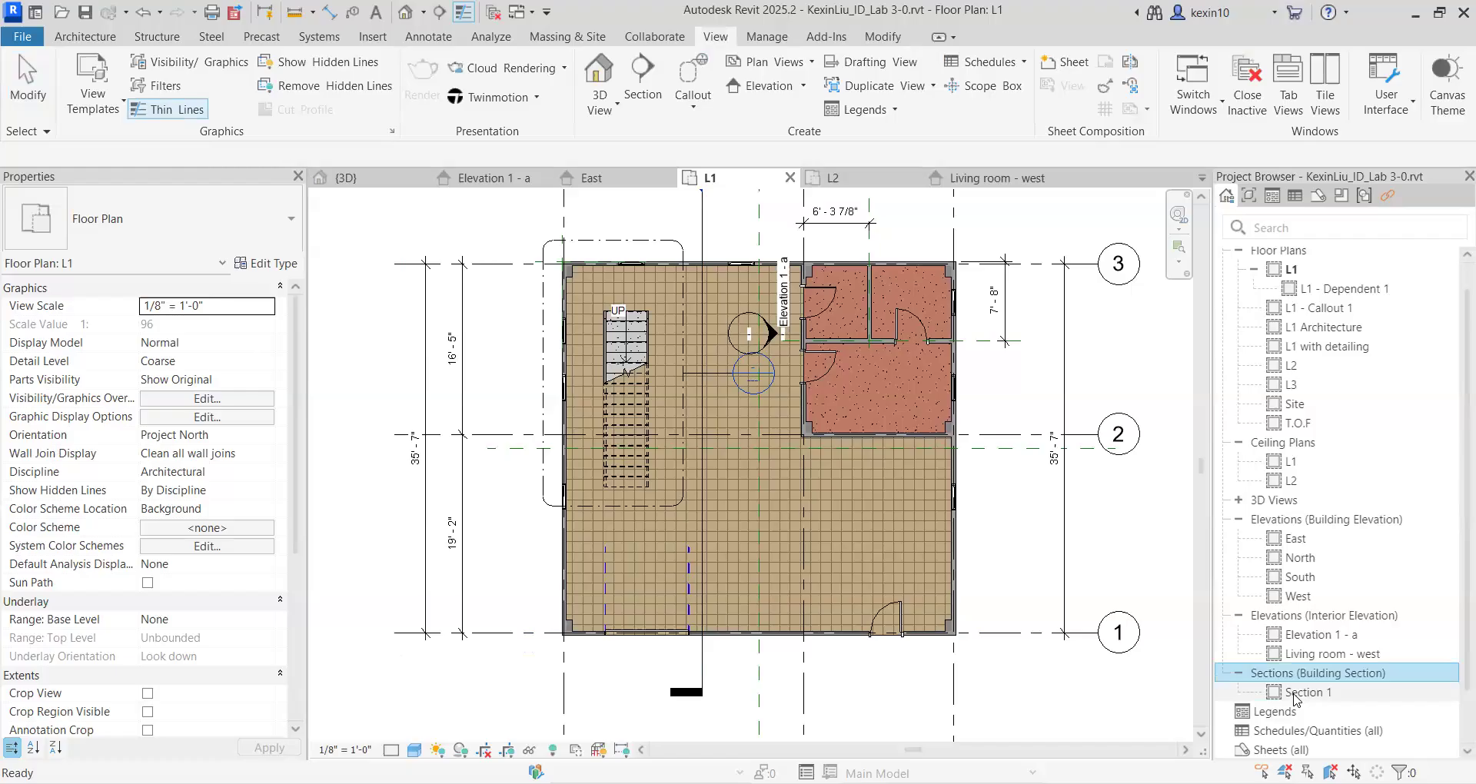
double_click(1299, 692)
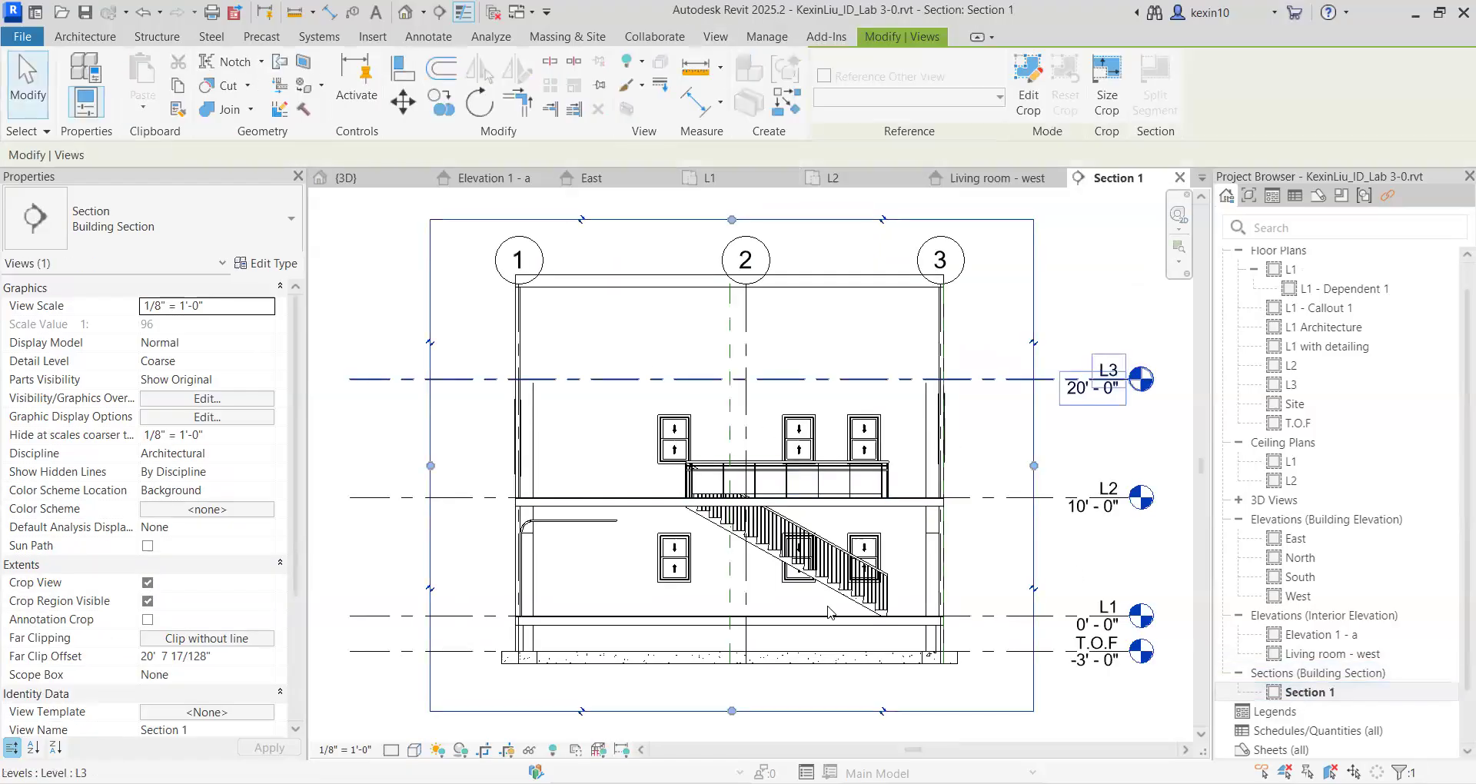
scroll(814, 492, up, 2)
scroll(788, 450, down, 2)
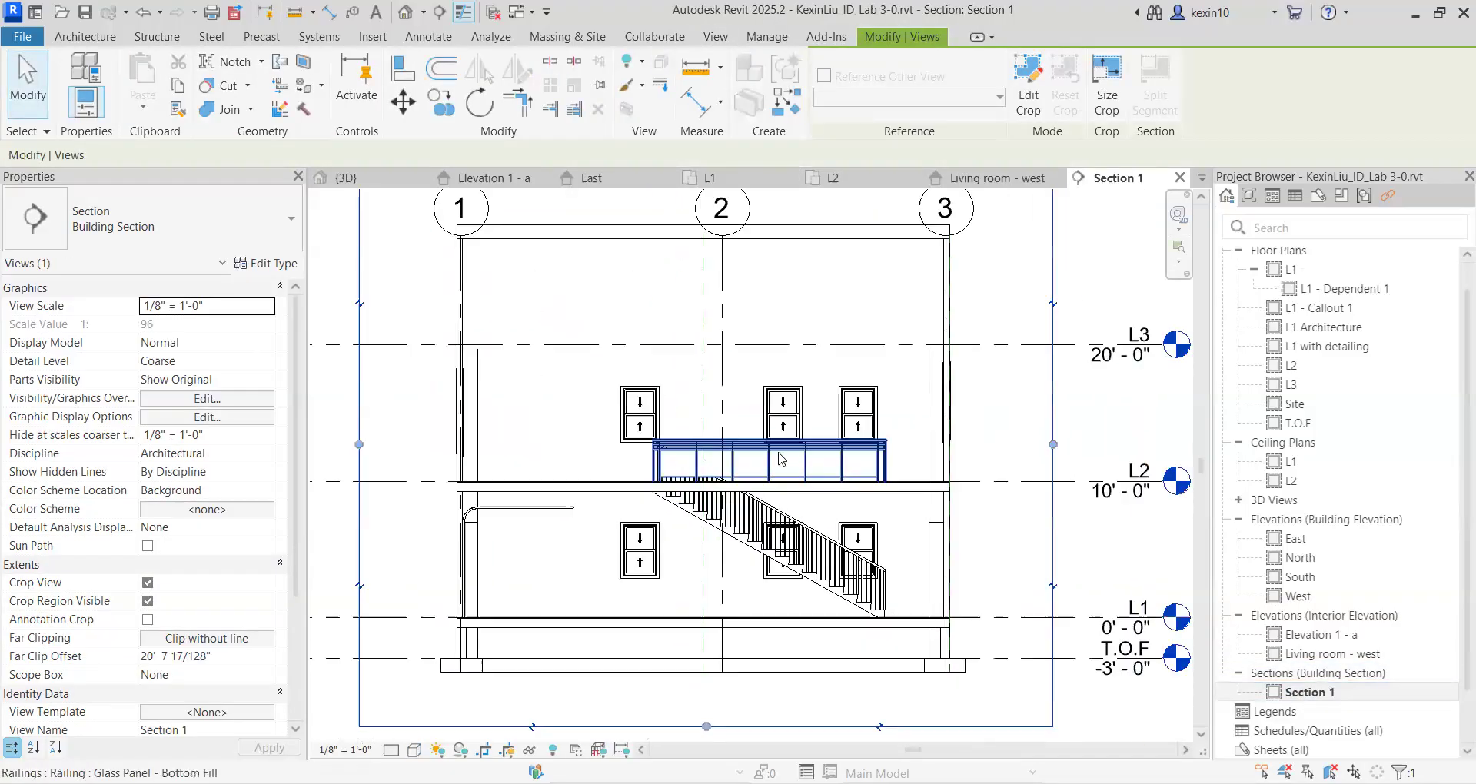
scroll(788, 388, down, 1)
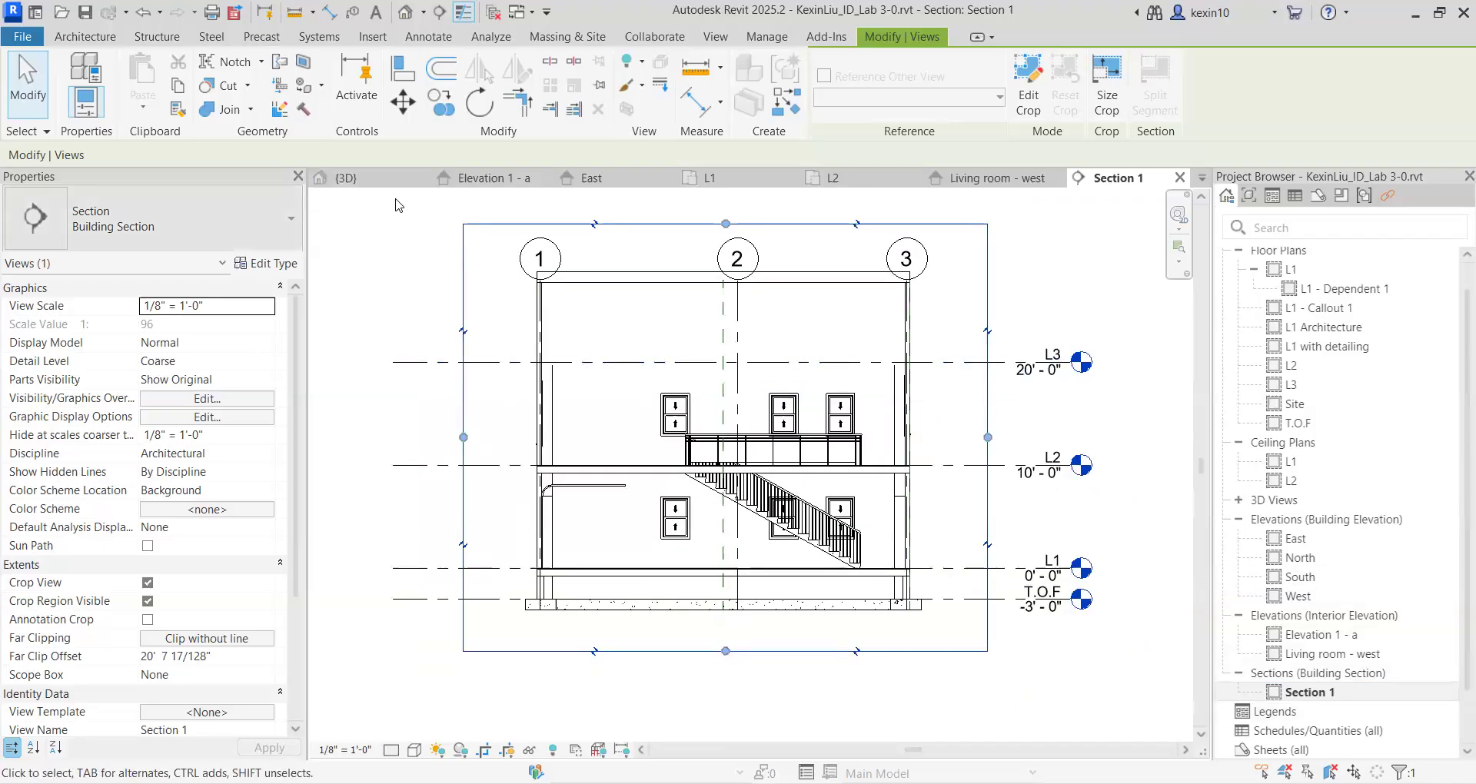
Step: In L1, tighten the section's extents around the stair, with the far clip about 11' 4" deep and both side edges close to the stair
click(708, 178)
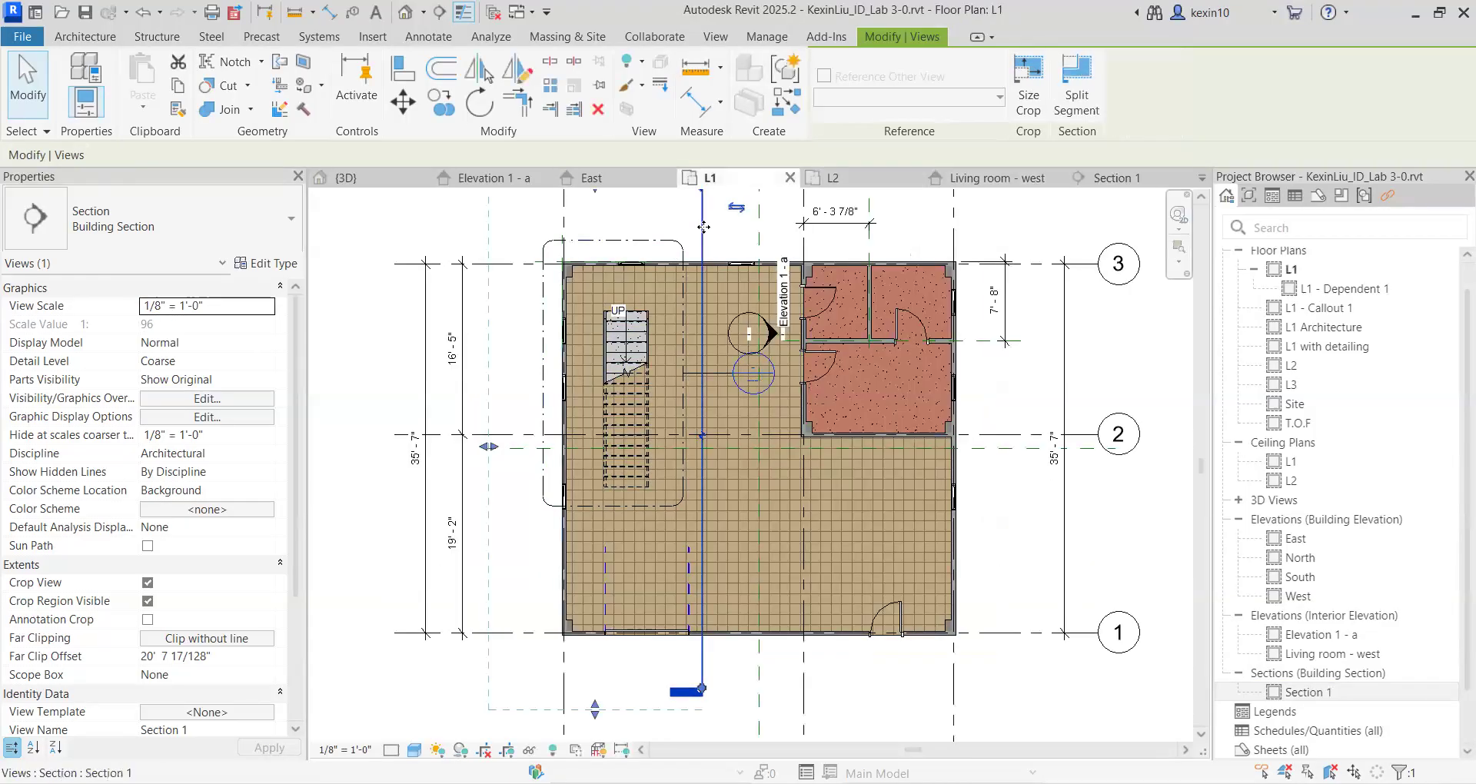
drag(489, 446, 591, 440)
drag(643, 707, 644, 522)
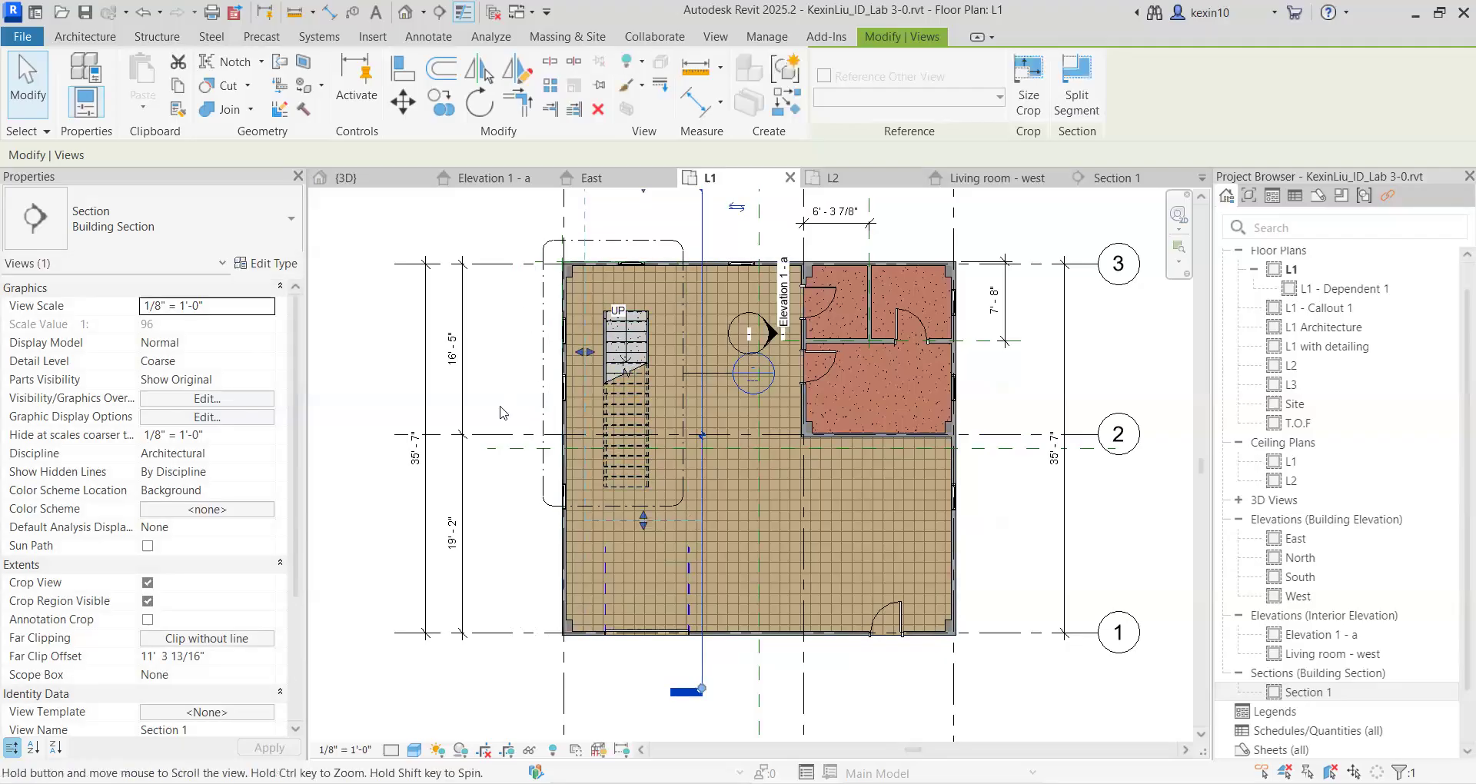
middle_drag(631, 400, 606, 489)
middle_drag(621, 272, 619, 288)
drag(619, 288, 618, 394)
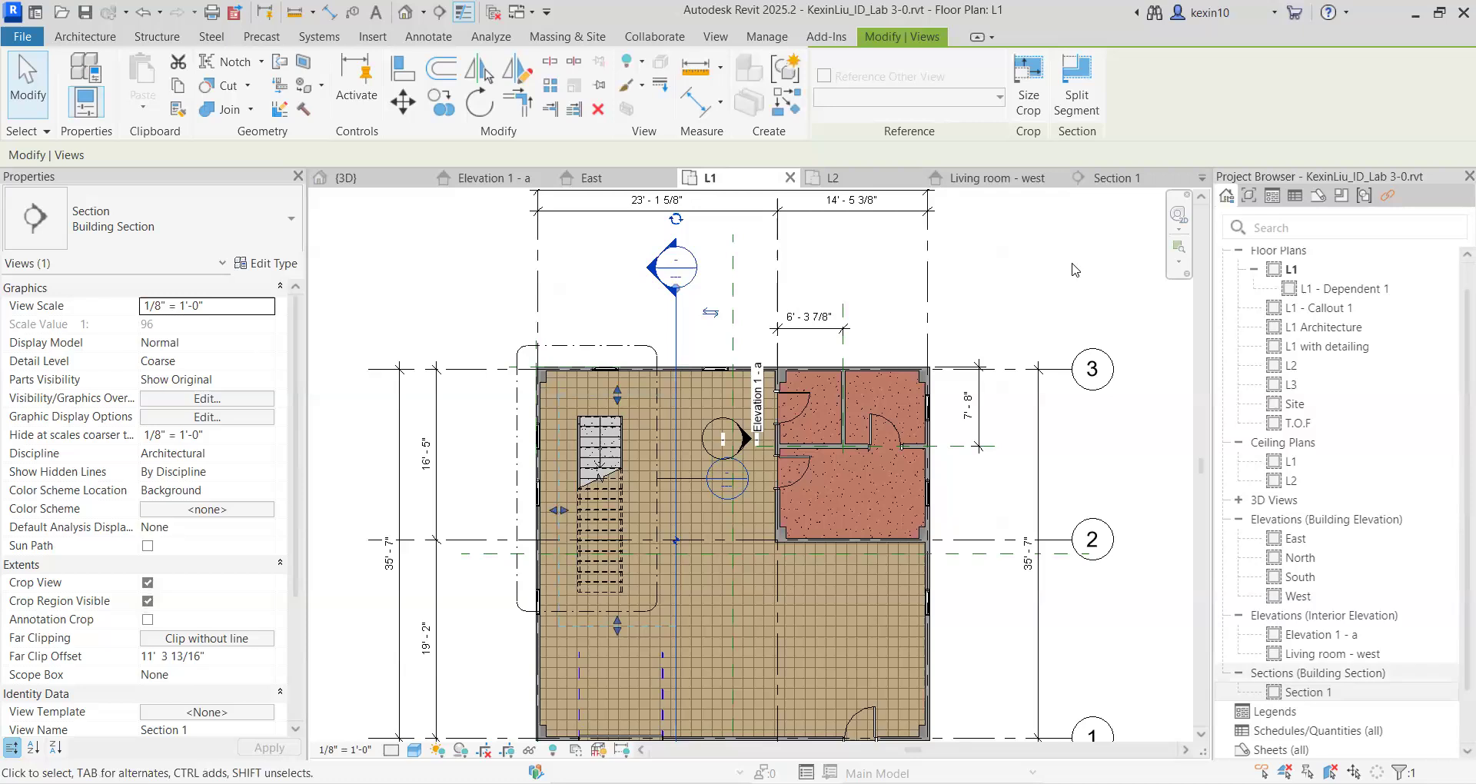
Step: Reopen the Section 1 view and give it a shaded, coloured visual style
double_click(1307, 692)
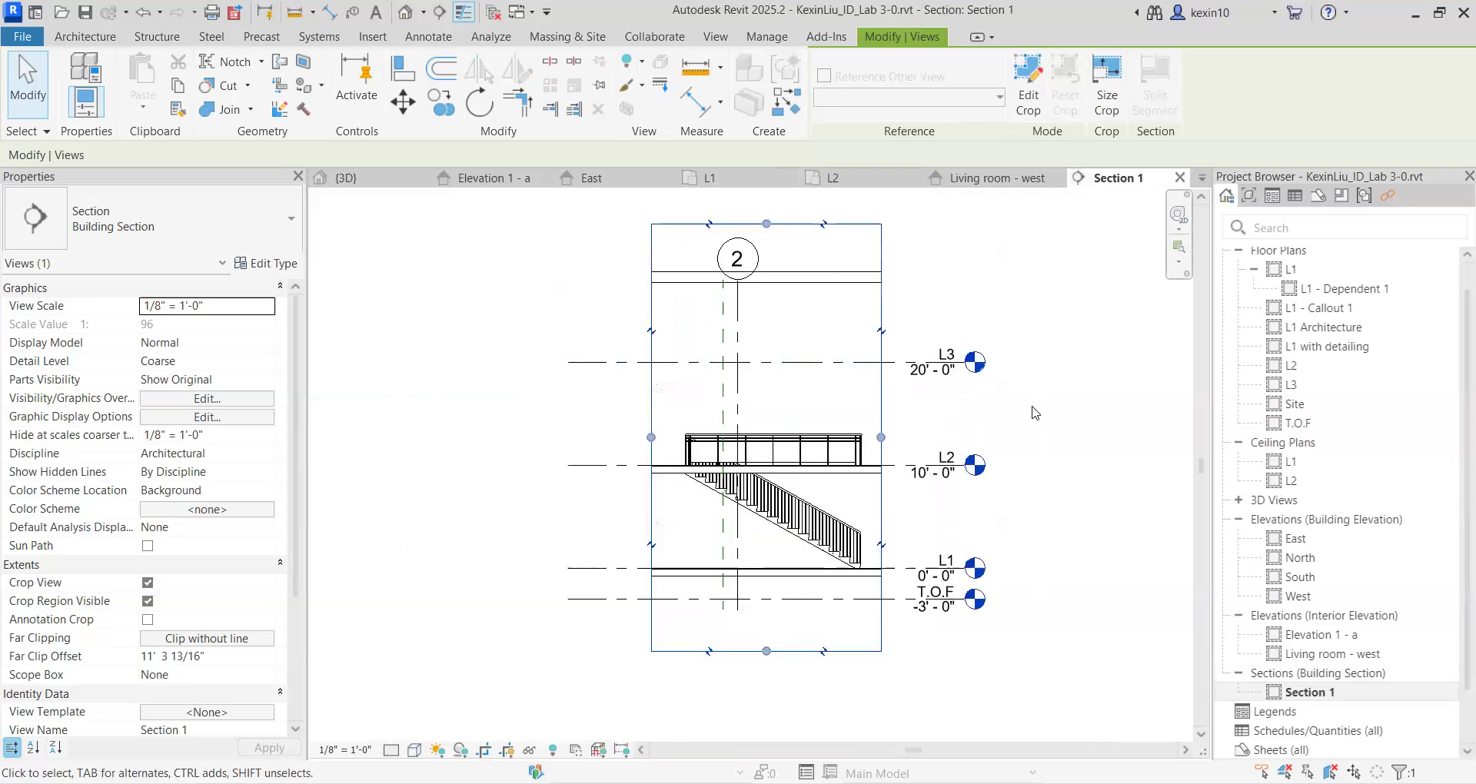
click(988, 400)
scroll(840, 525, up, 3)
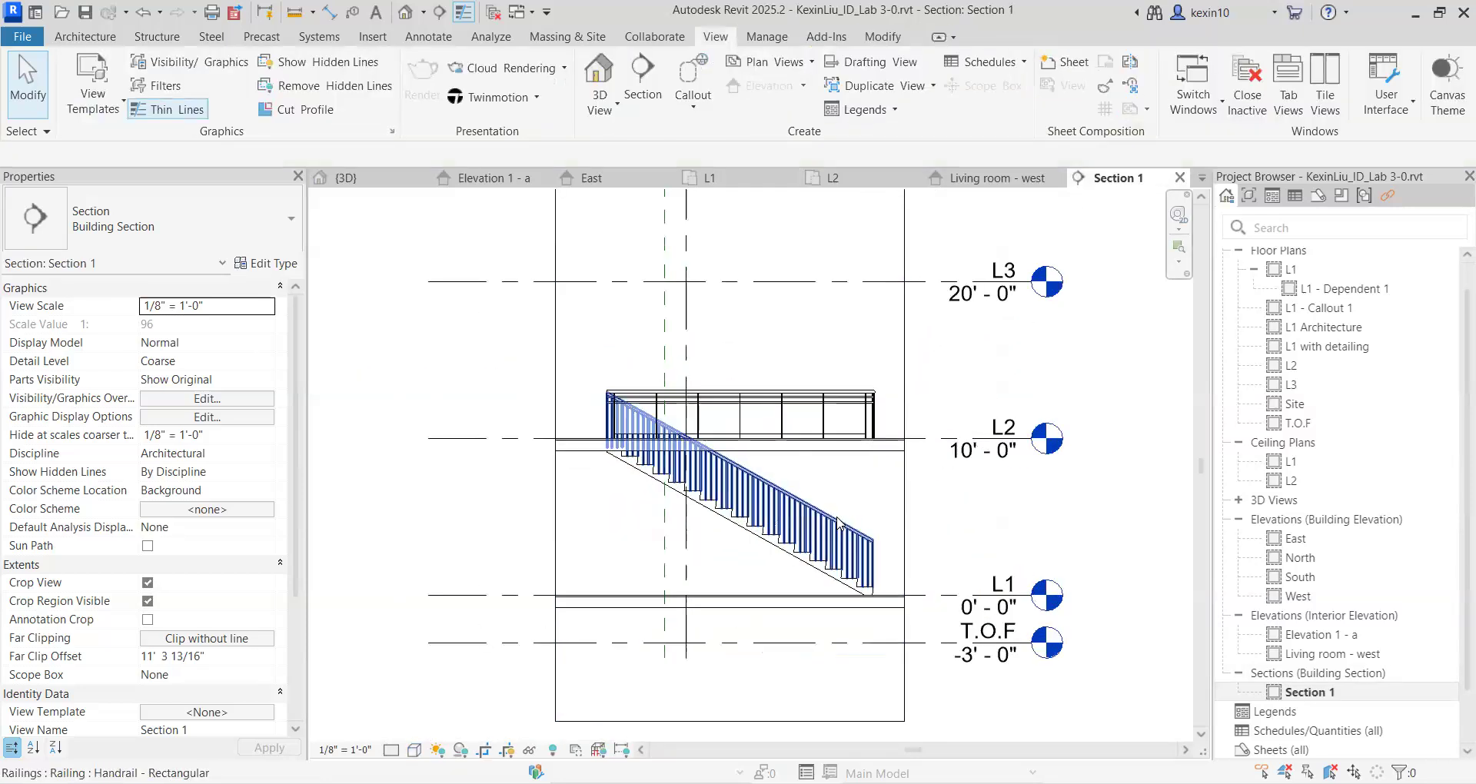
click(414, 749)
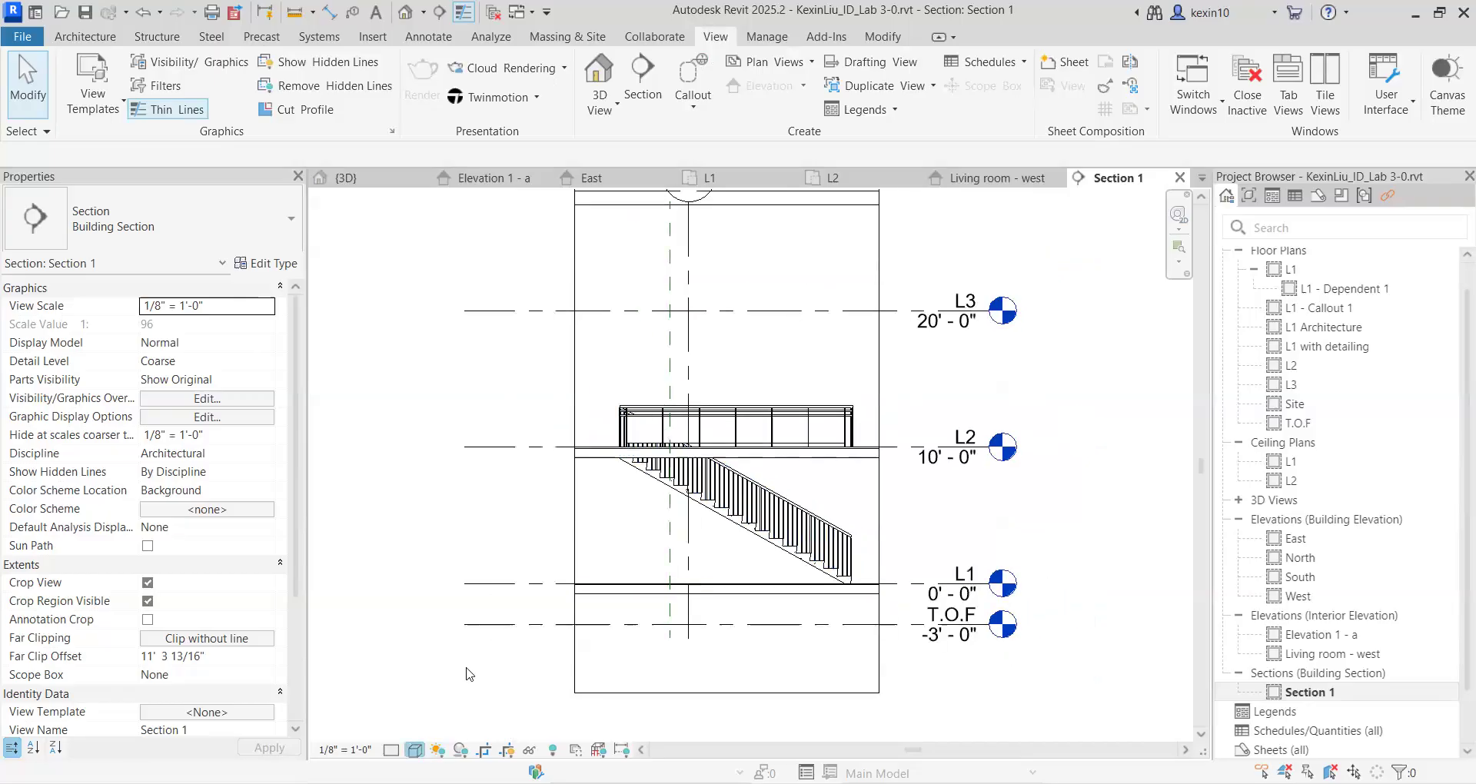
click(466, 669)
Step: Examine the shaded stair, handrail and glass panel railing between L1 and L2 in the section view
scroll(422, 499, down, 2)
middle_drag(466, 467, 585, 443)
scroll(689, 399, up, 1)
middle_drag(782, 267, 803, 322)
click(766, 269)
drag(685, 373, 879, 413)
click(879, 412)
scroll(692, 499, up, 5)
scroll(443, 521, down, 1)
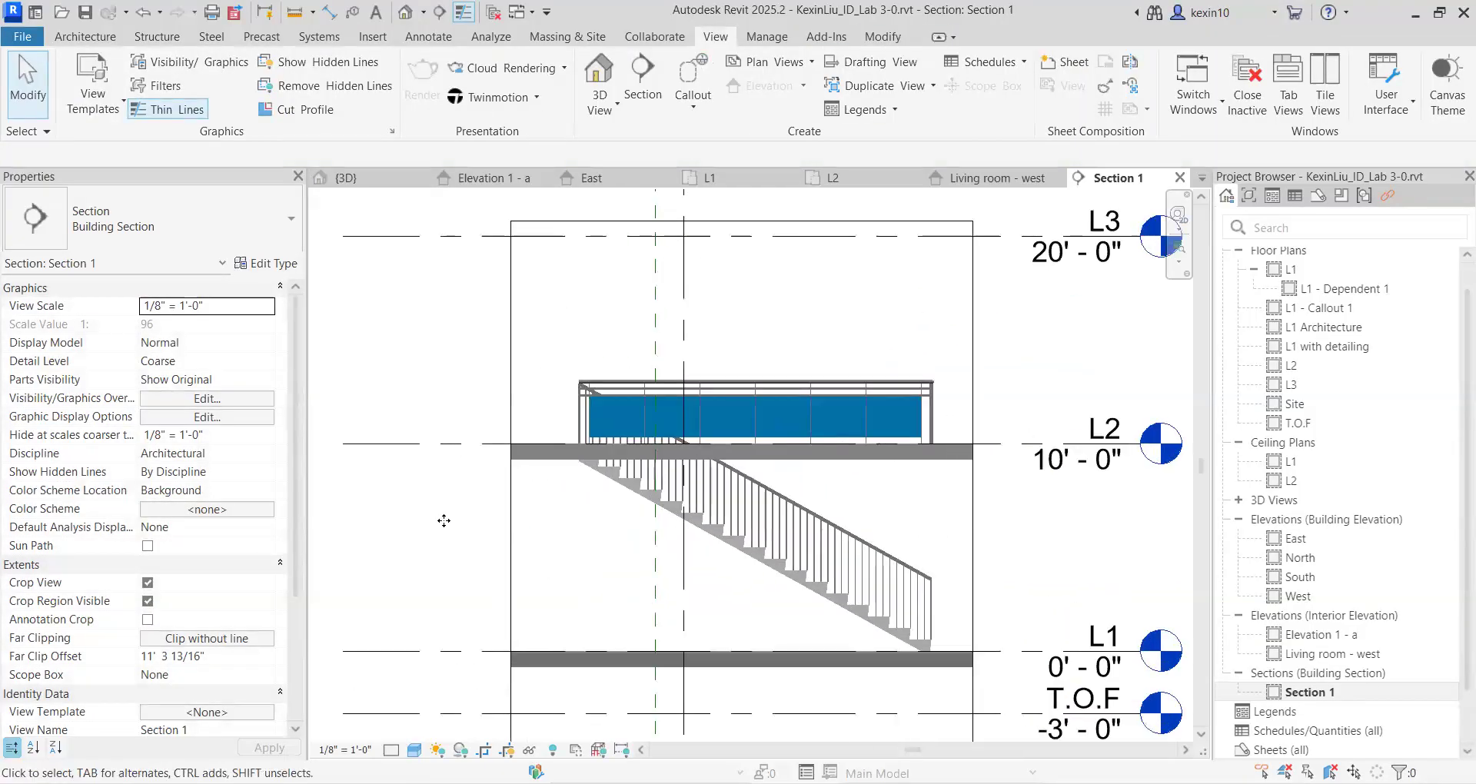
scroll(584, 511, up, 4)
scroll(538, 500, down, 5)
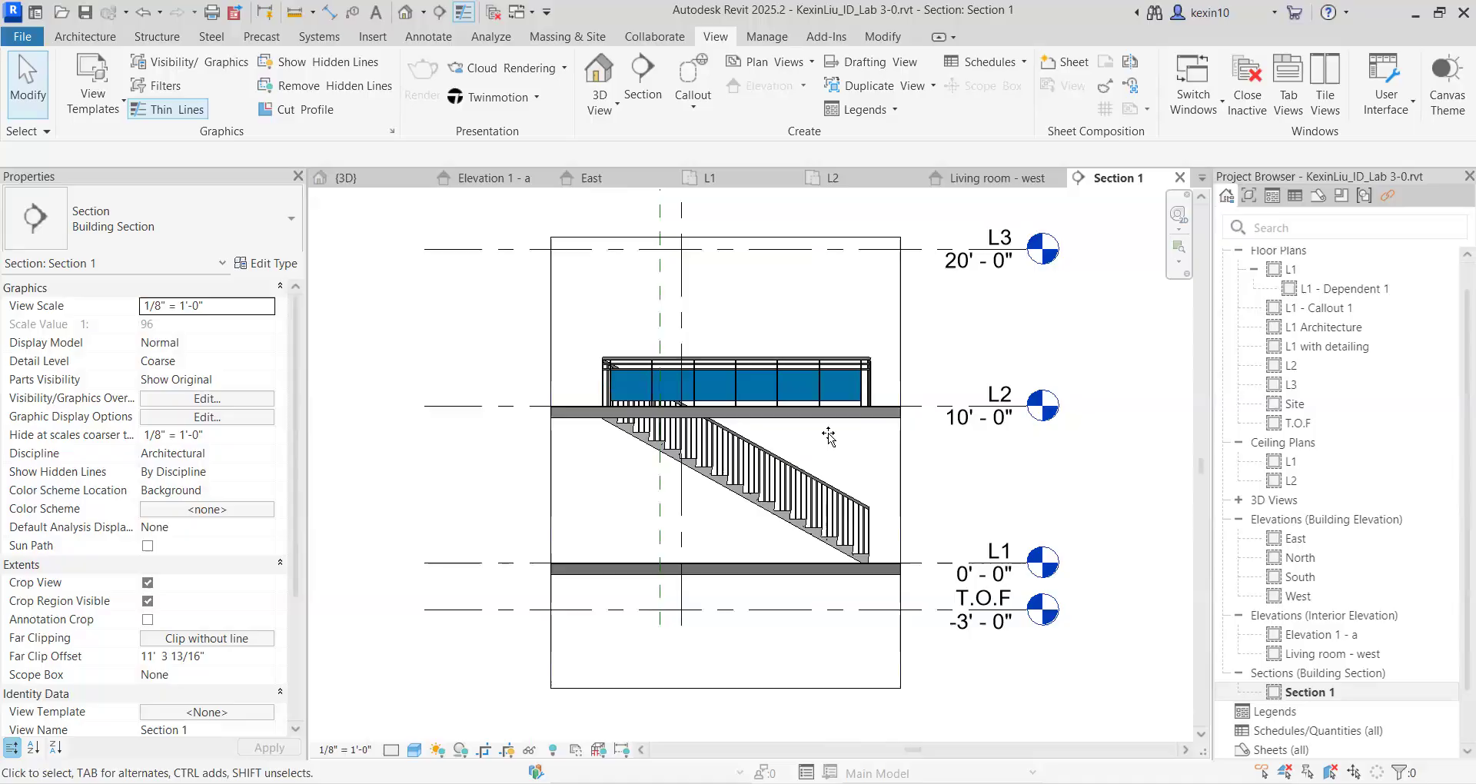
Step: Rename the Section 1 view as Section - Stair
key(alt+Tab)
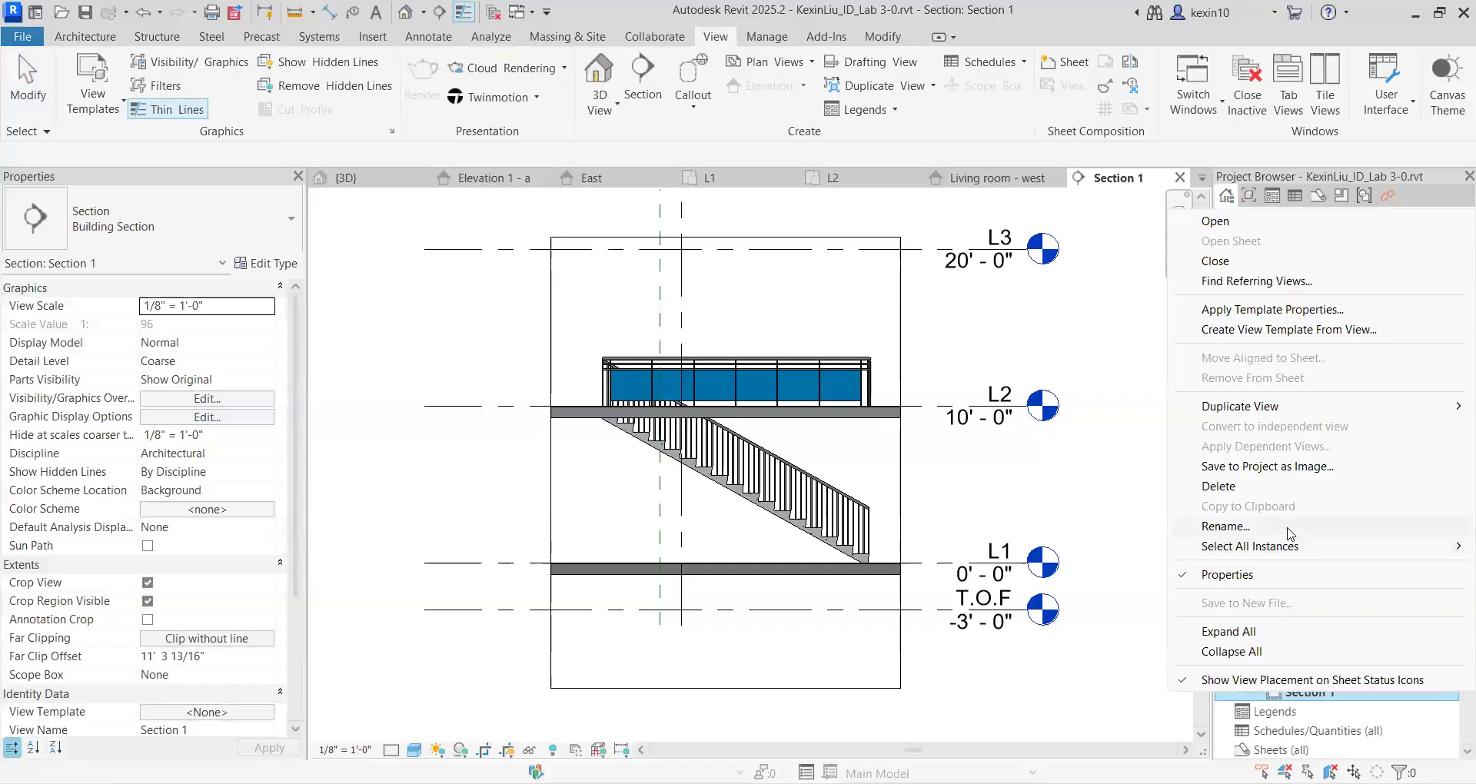
click(1225, 525)
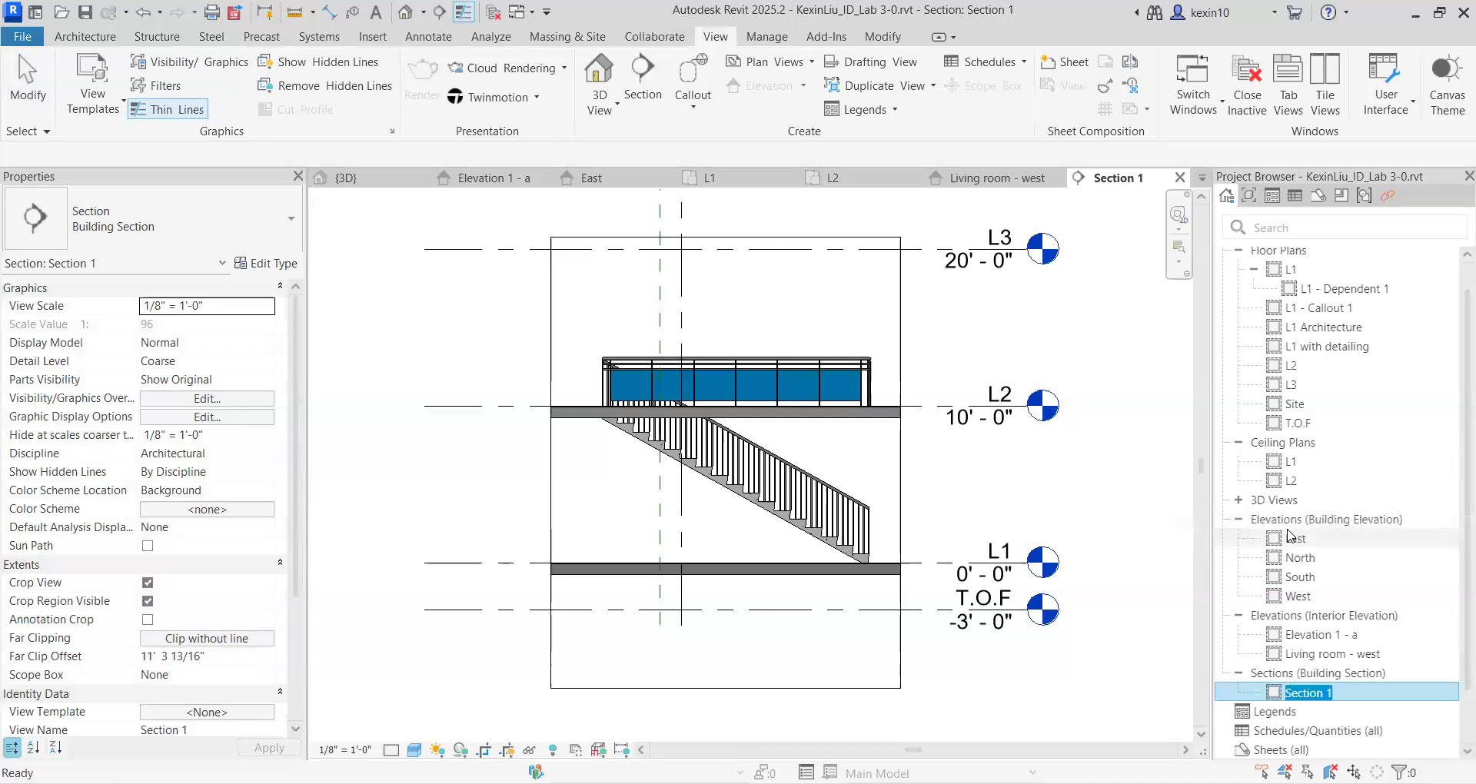
key(End)
key(BackSpace)
text(- )
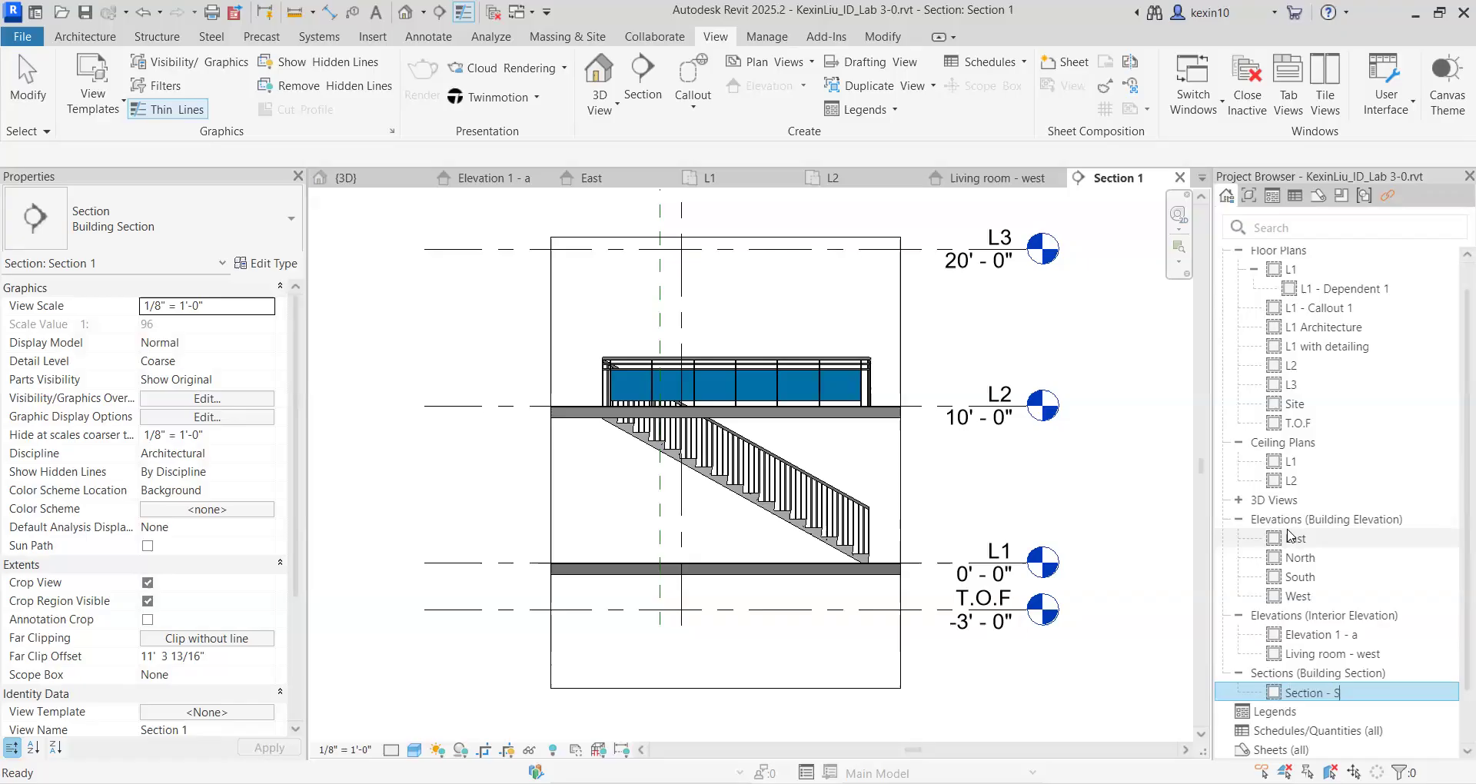
text(Stair)
key(Return)
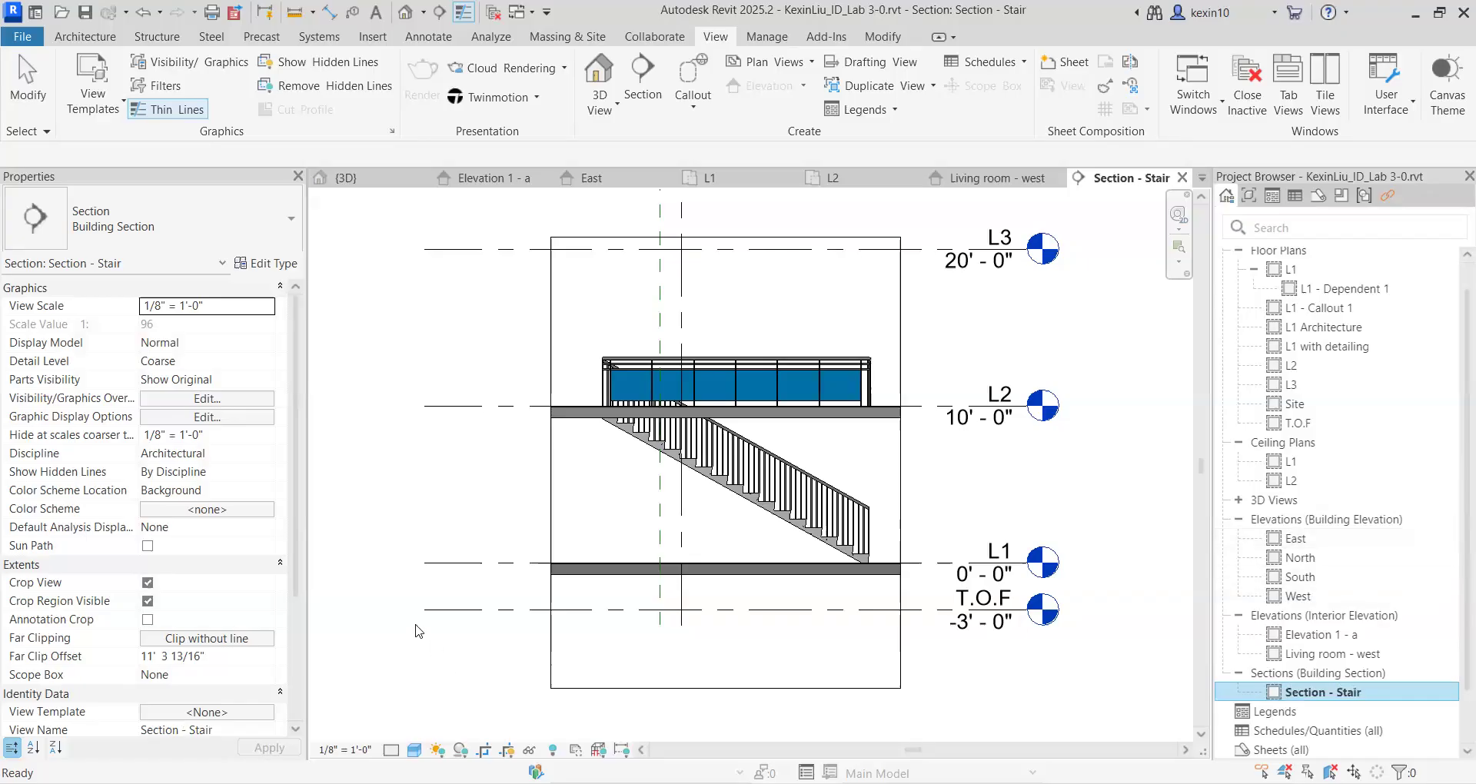
Step: Consult the Section Box slide (26) in PowerPoint, then switch back to Revit and turn on the Section Box for the {3D} view
key(alt+Tab)
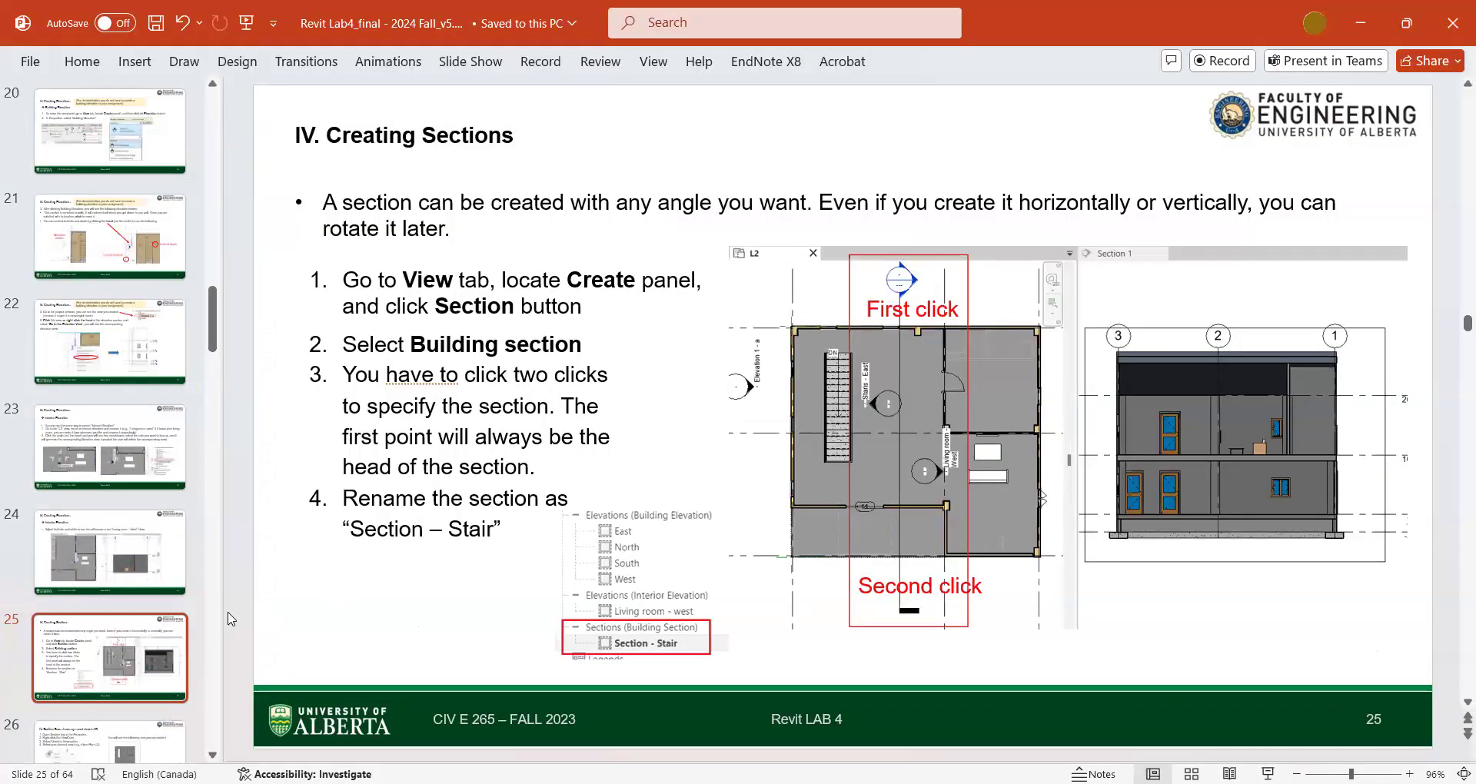
click(122, 732)
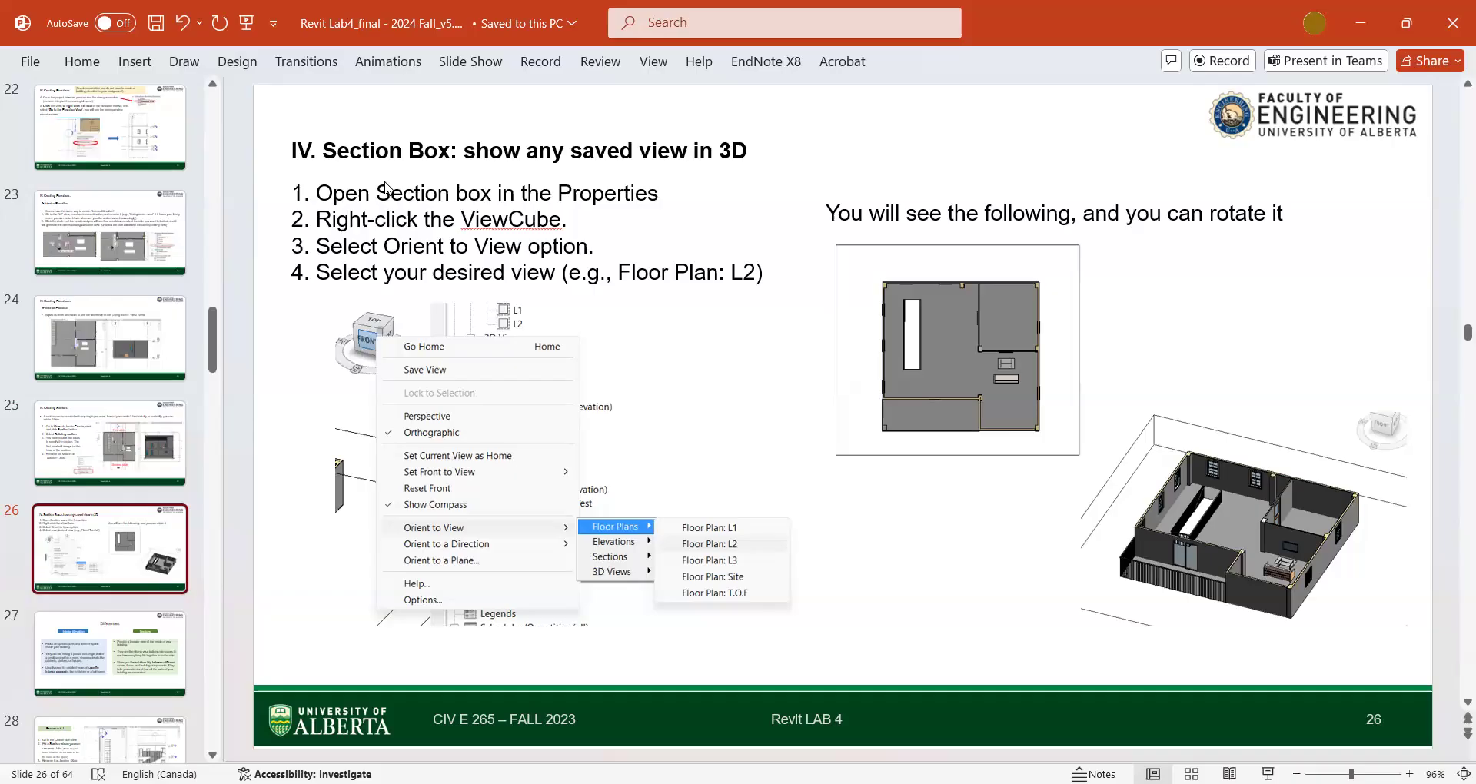
key(alt+Tab)
middle_drag(518, 395, 649, 471)
scroll(267, 532, down, 1)
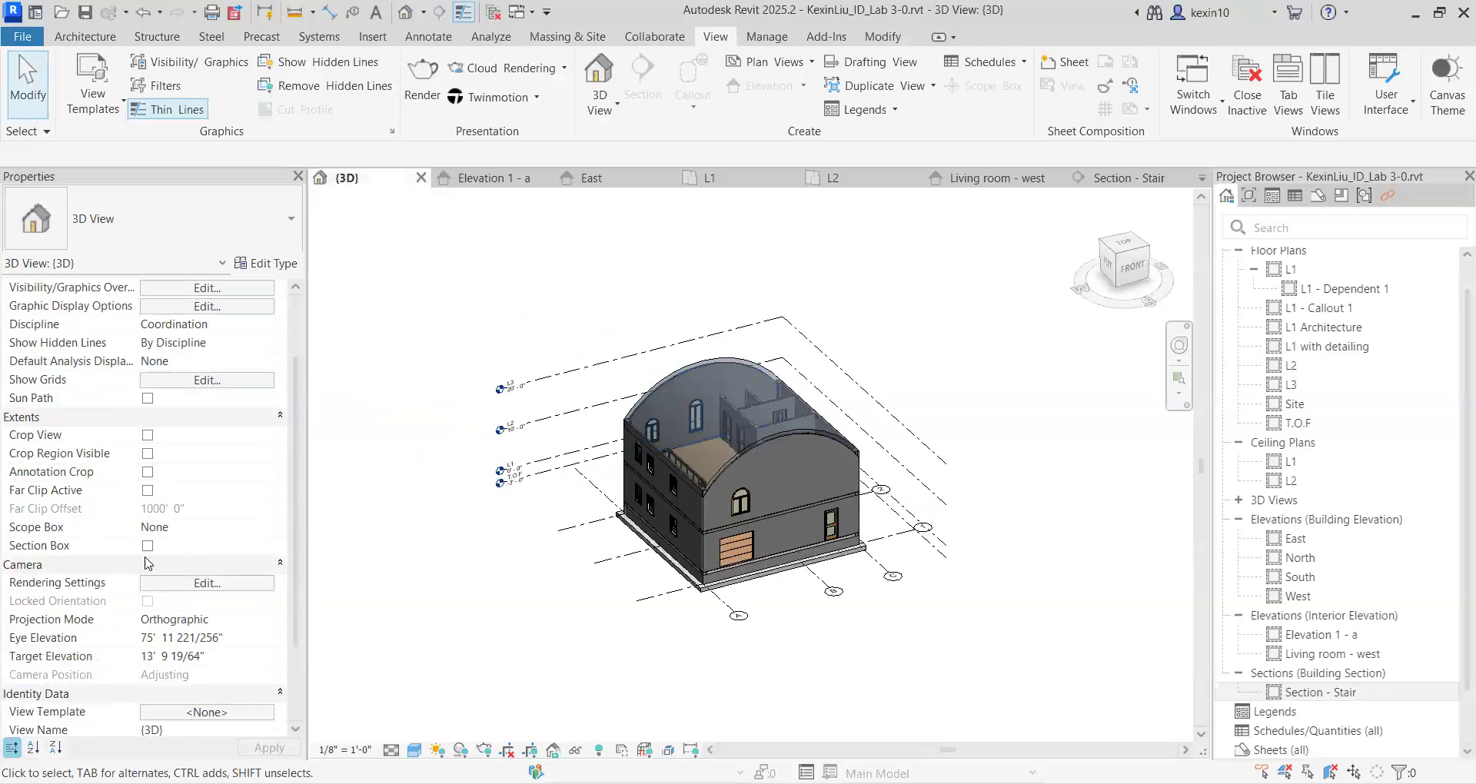
click(152, 547)
click(148, 548)
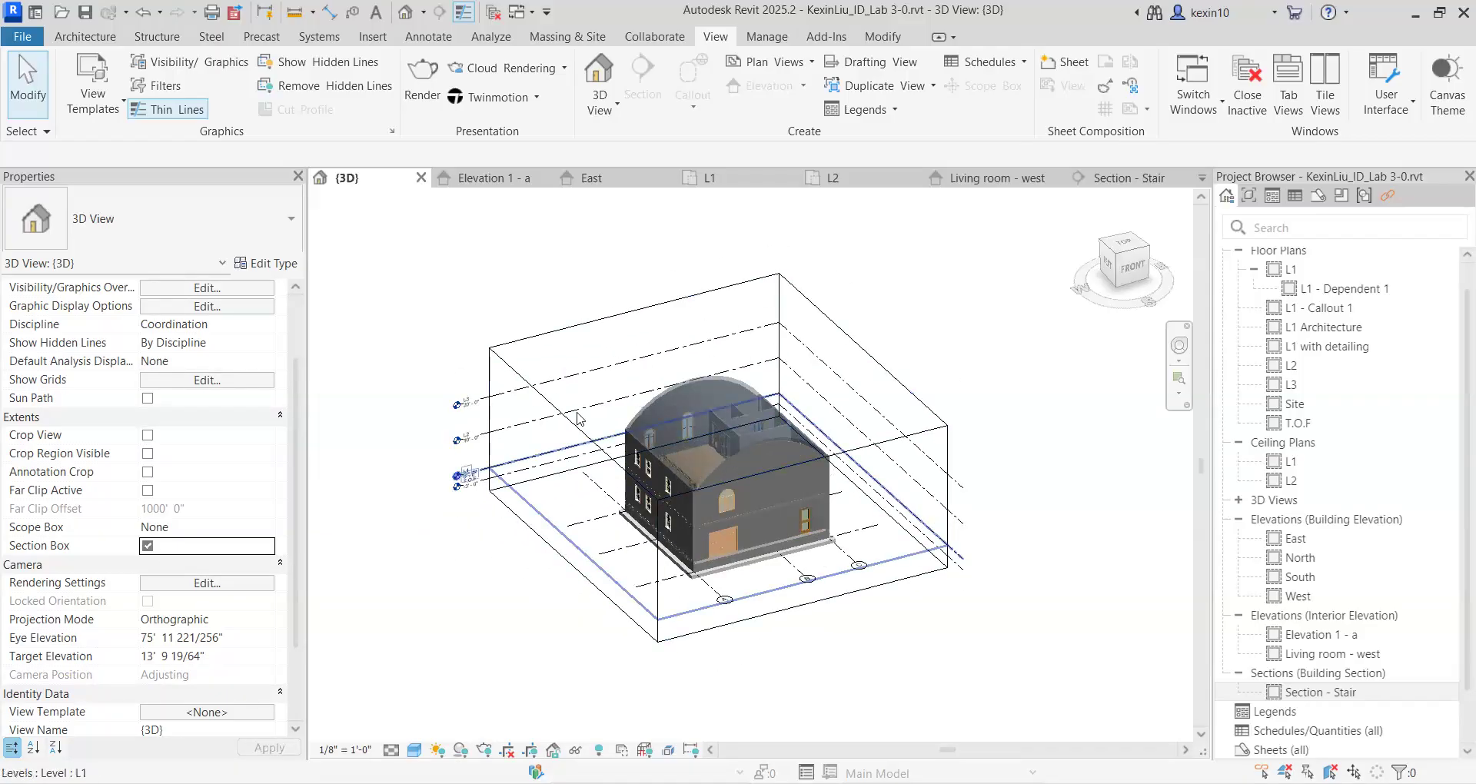
click(570, 421)
click(385, 372)
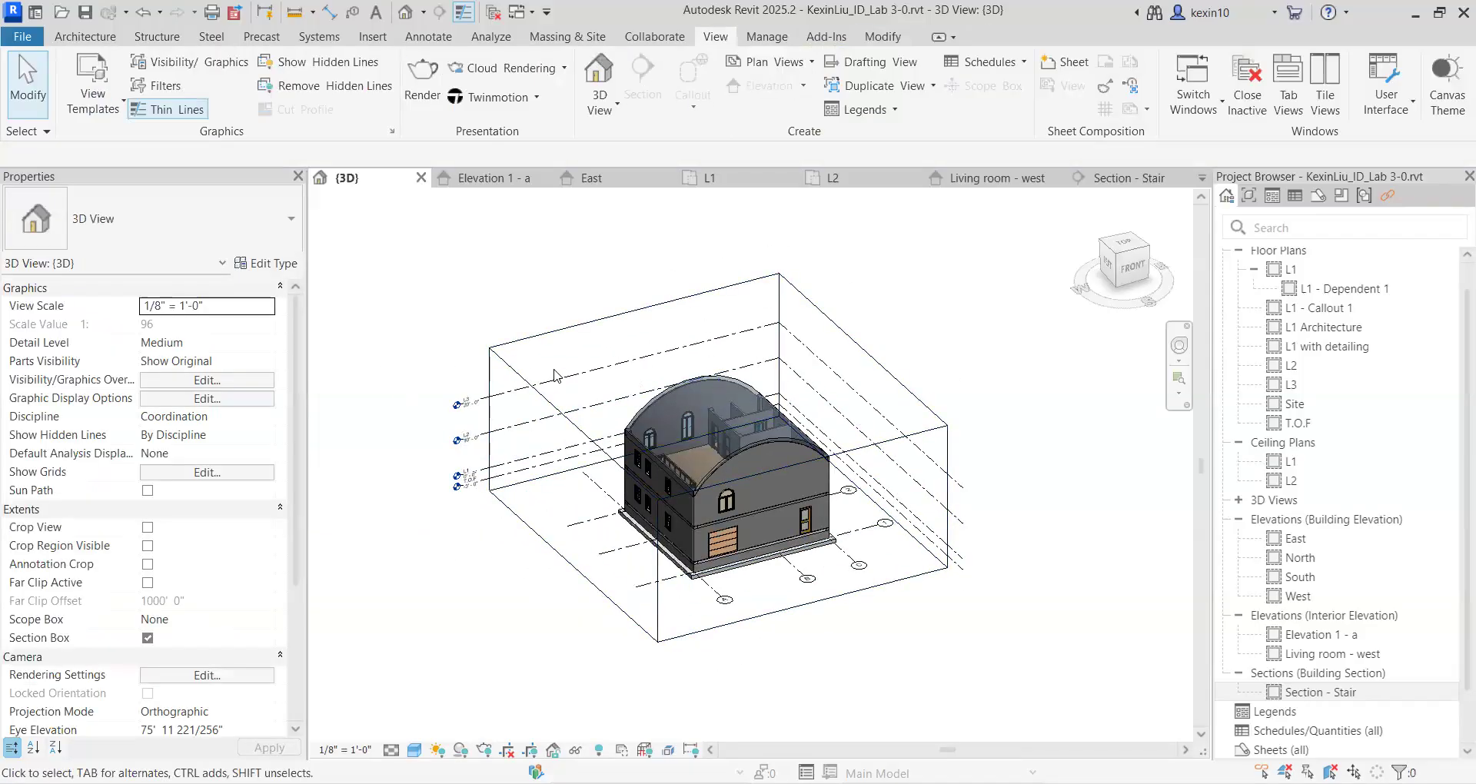
scroll(538, 404, up, 2)
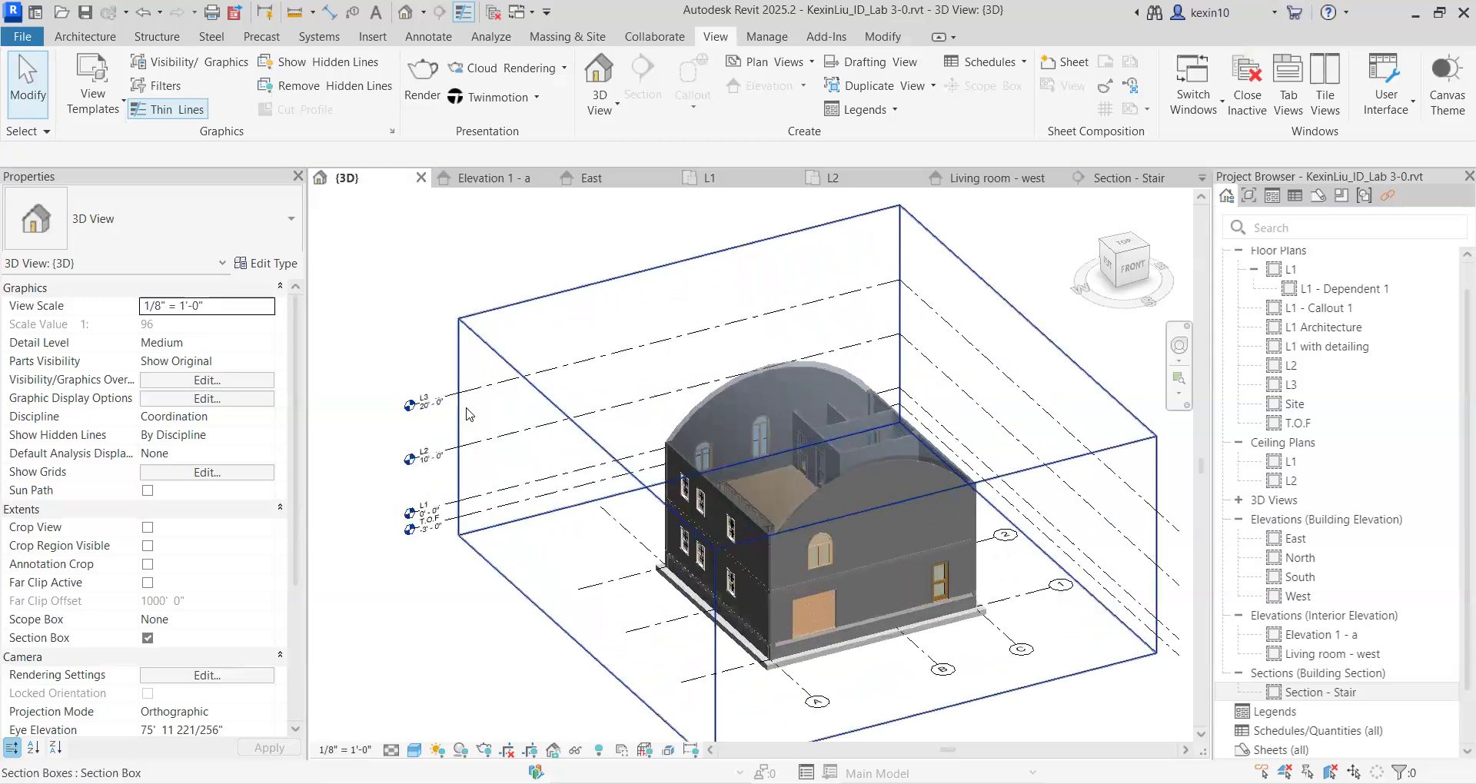
click(554, 406)
right_click(553, 406)
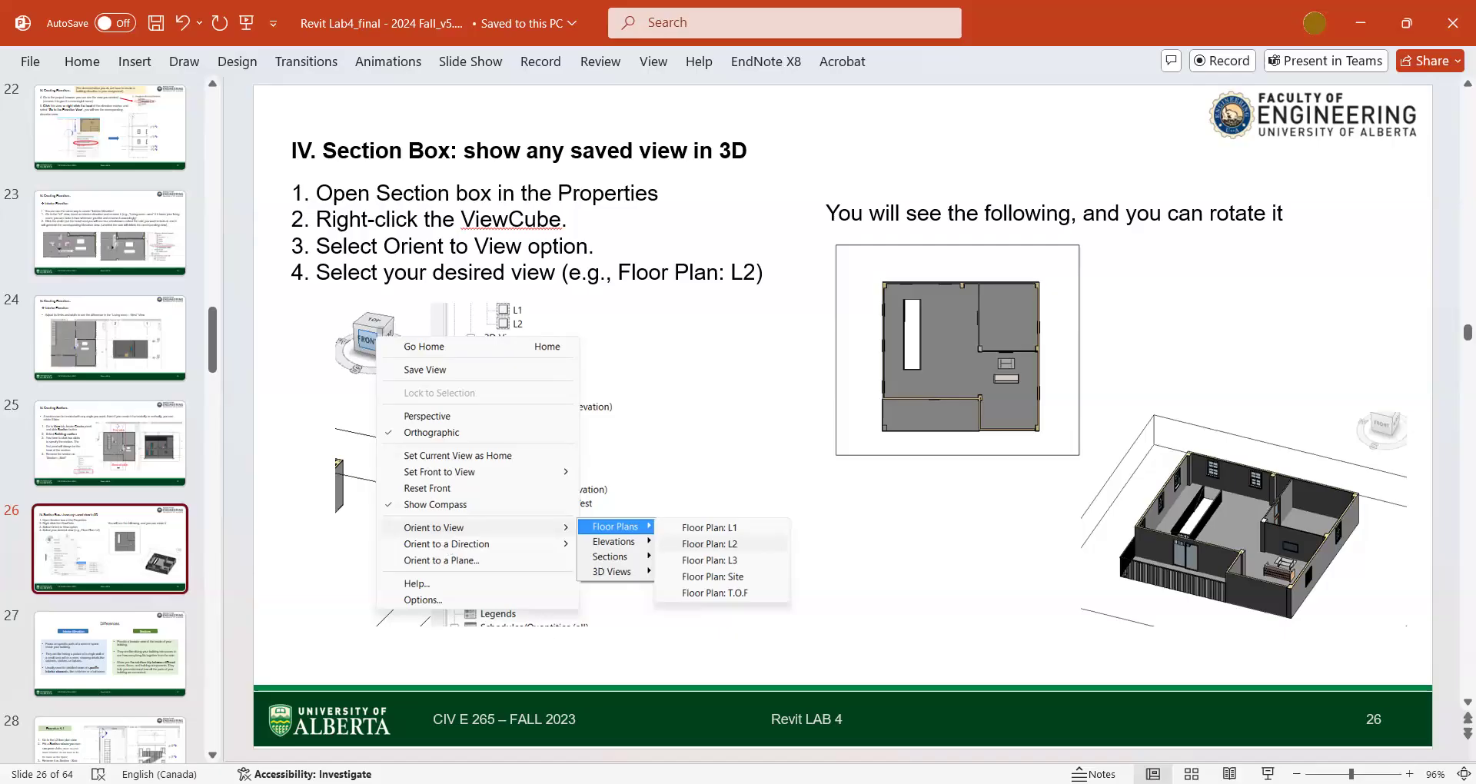
Step: Orient the sectioned 3D view to Floor Plan: L1 and turn it to a corner isometric showing the first-floor interior
key(alt+Tab)
right_click(1121, 263)
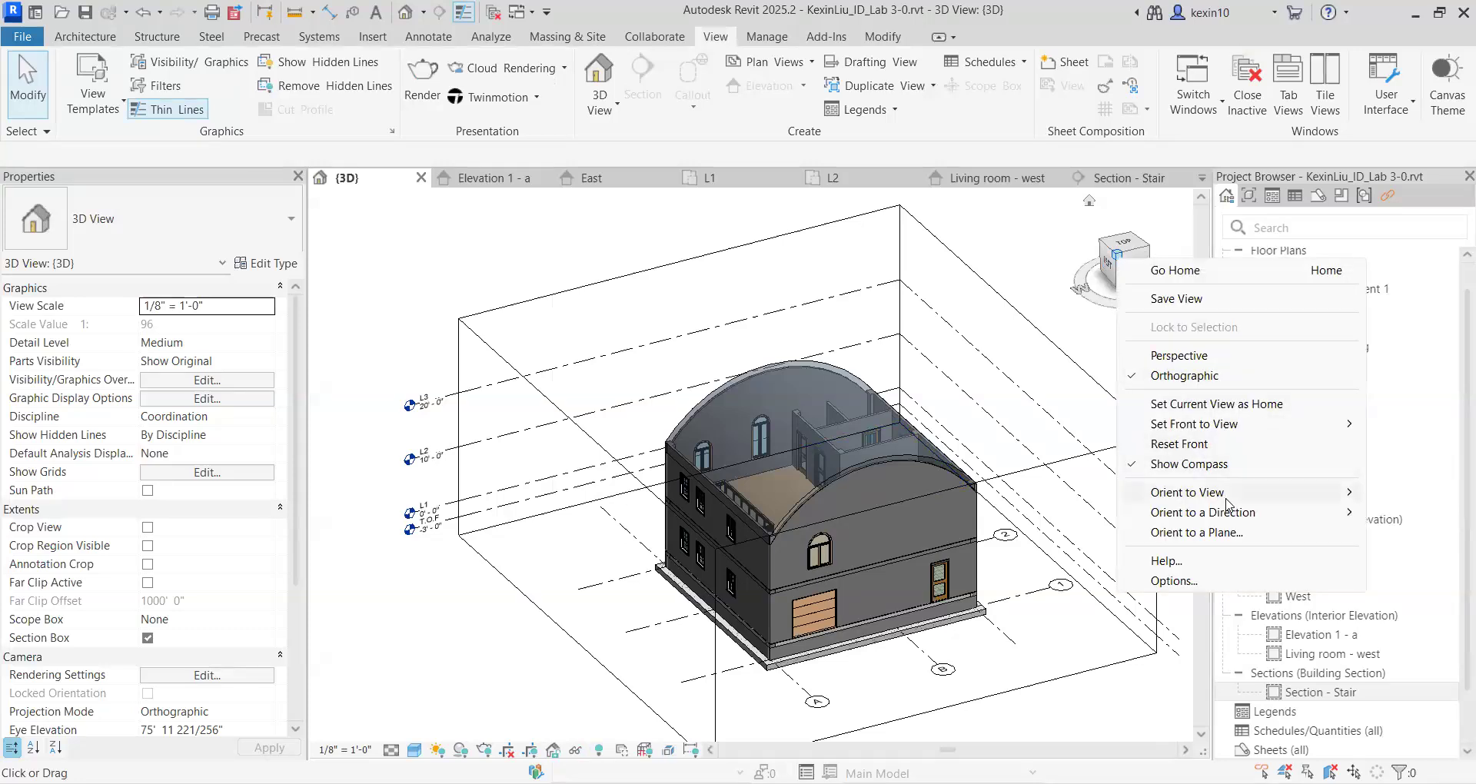
mouse_move(1227, 499)
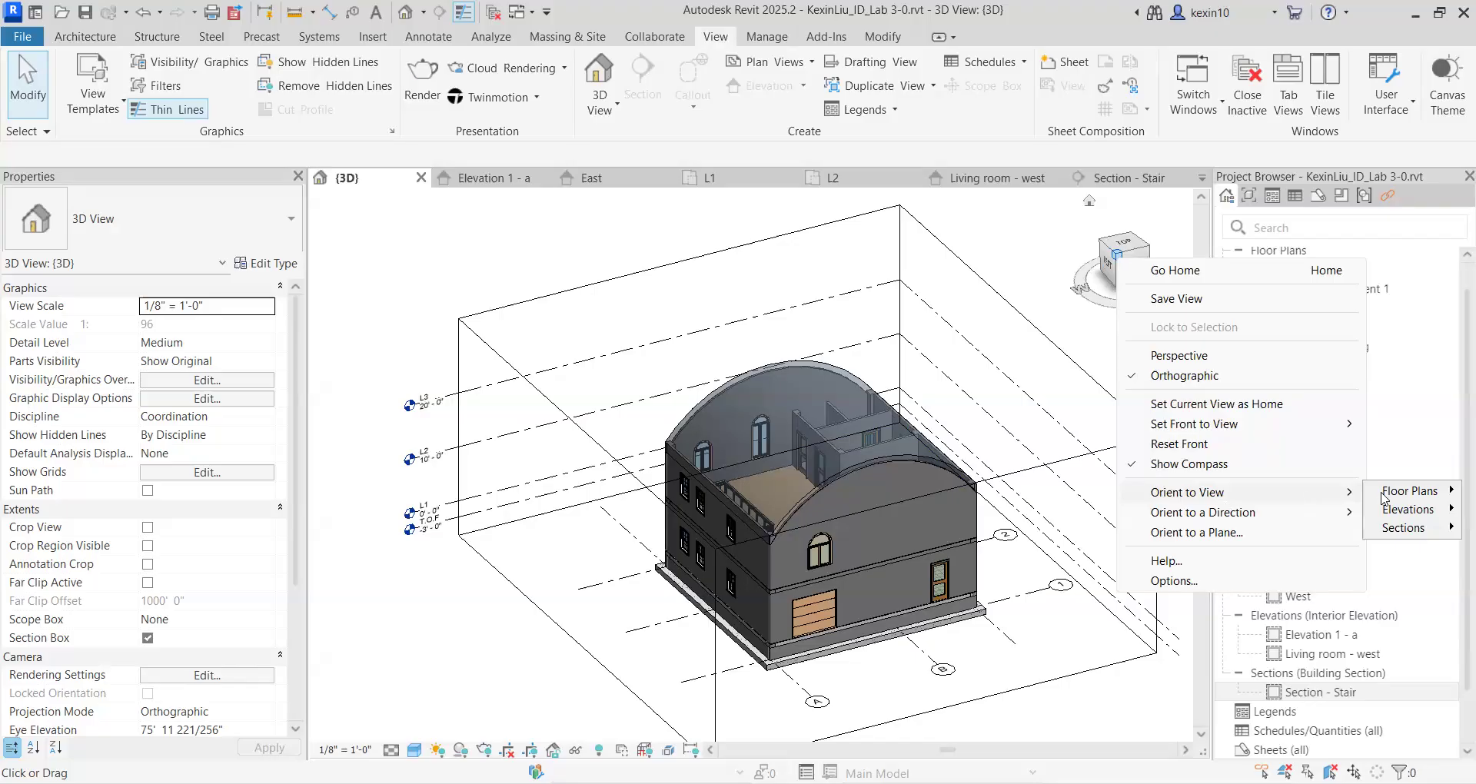
mouse_move(1384, 498)
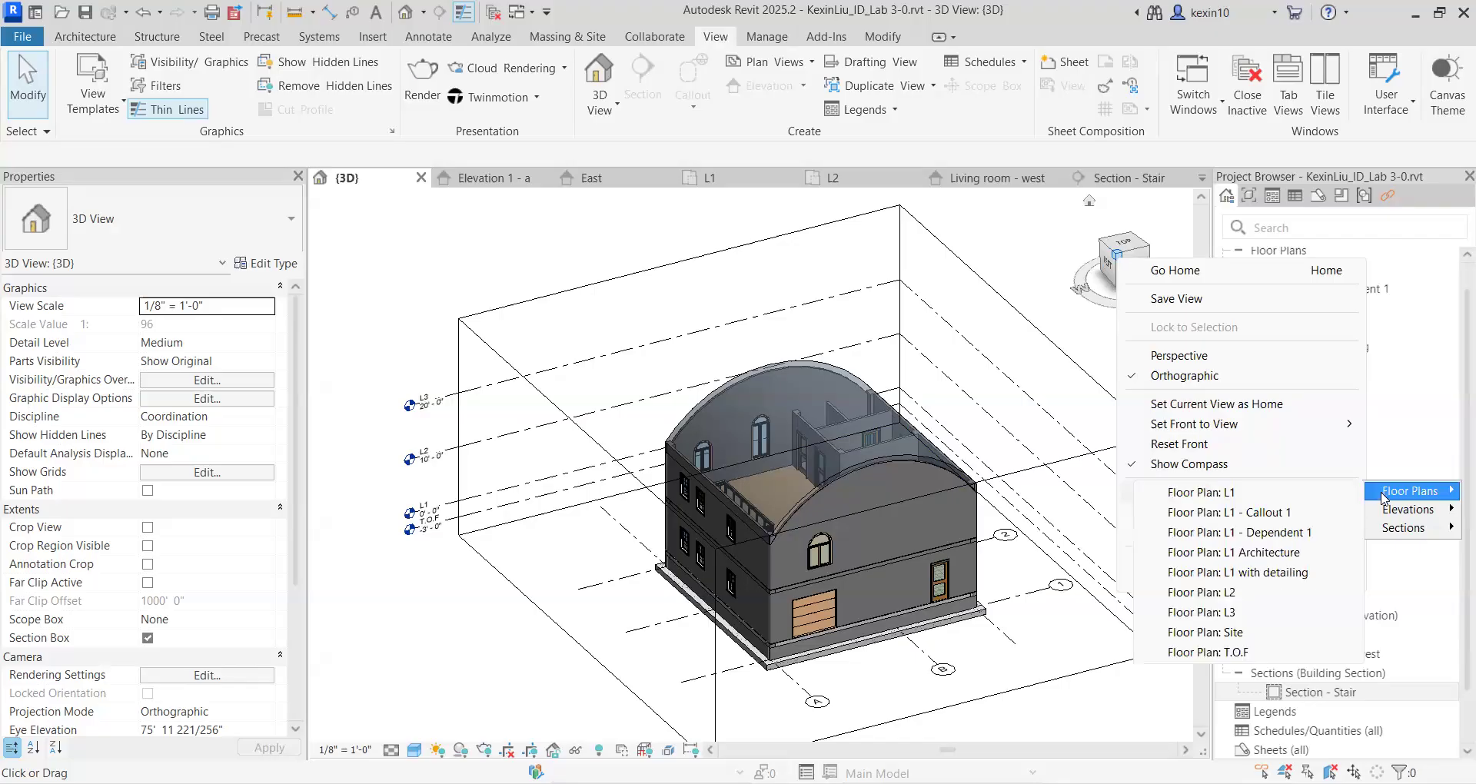
click(1315, 494)
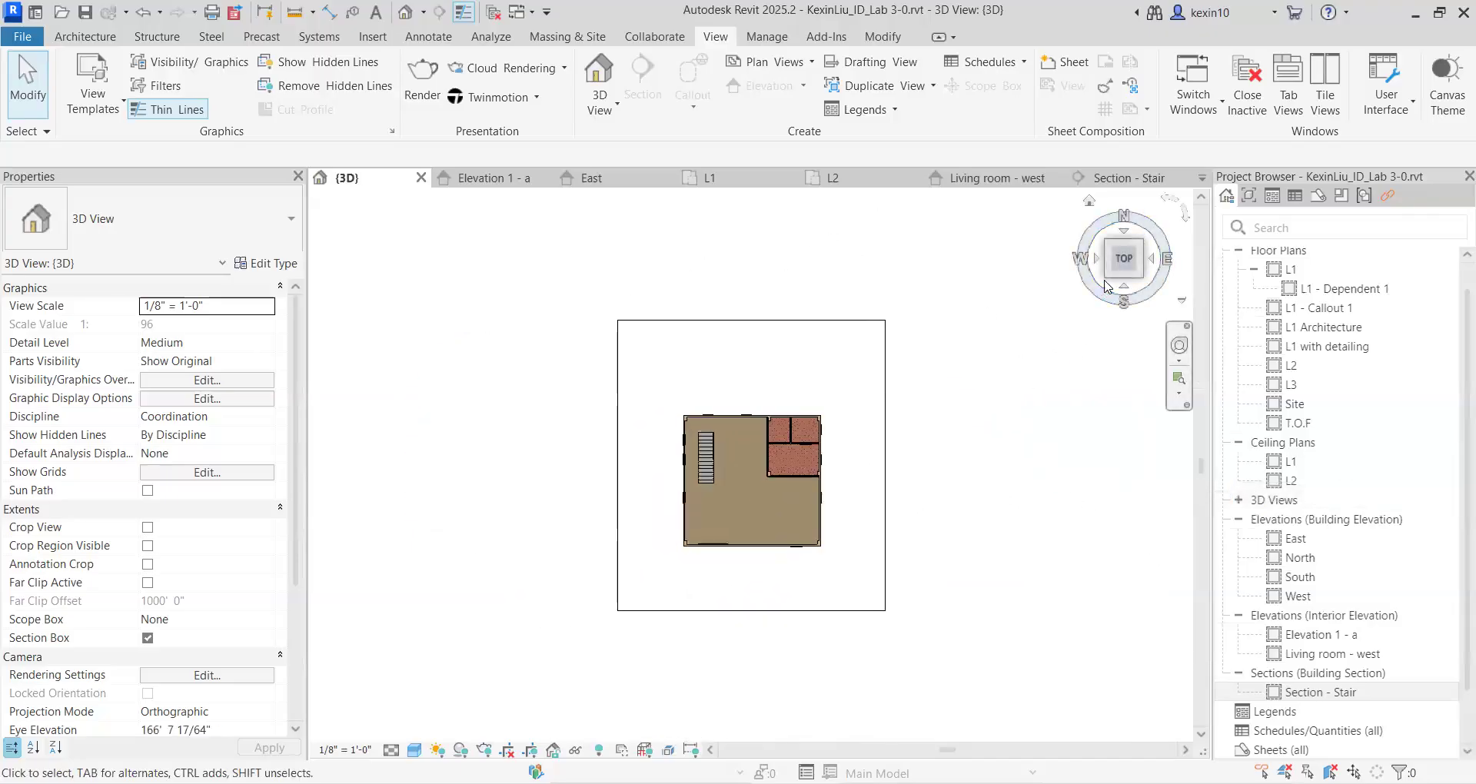
click(1107, 284)
scroll(889, 466, up, 3)
middle_drag(886, 466, 691, 524)
scroll(861, 529, up, 1)
scroll(862, 529, down, 2)
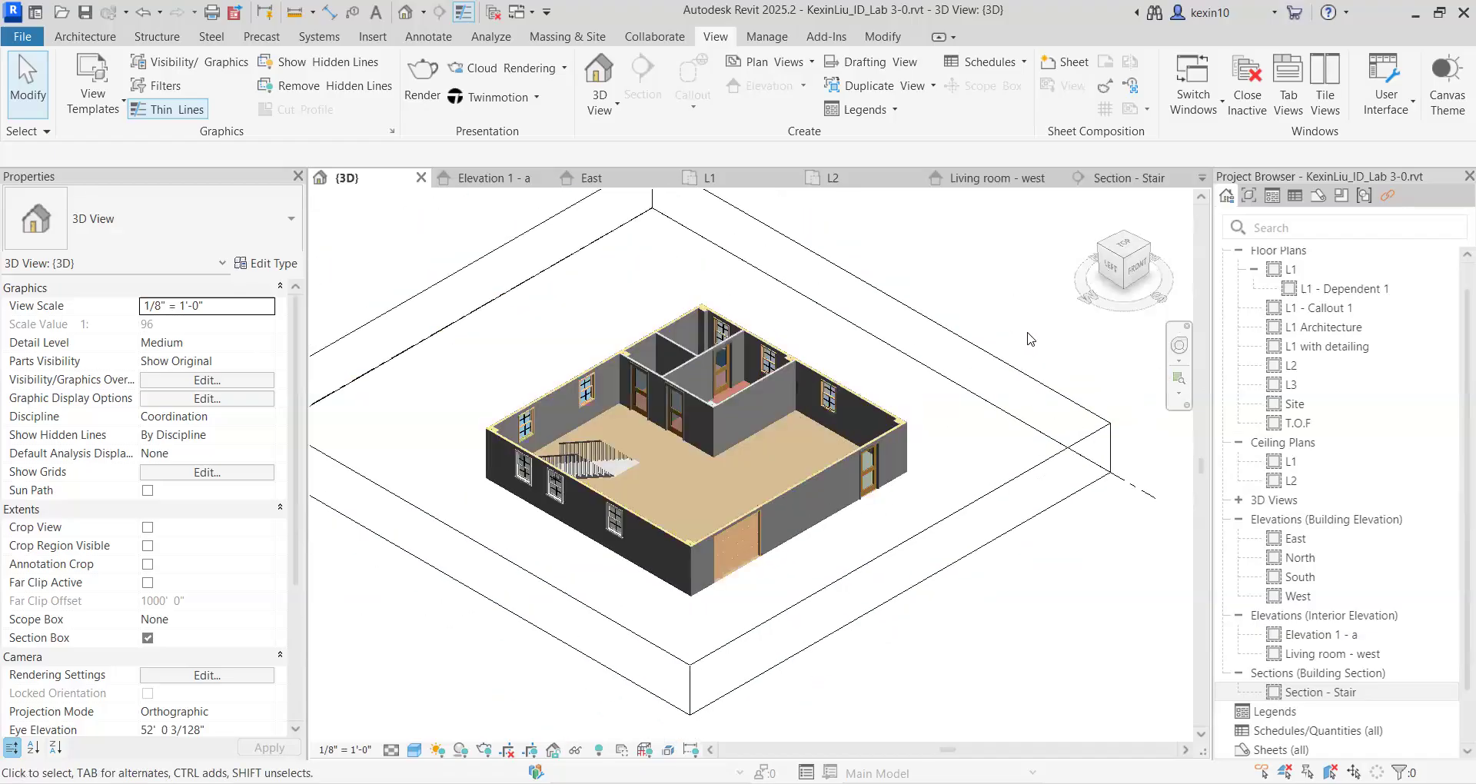
Step: Orient the sectioned 3D view to Floor Plan: L2 and orbit it from a corner isometric to inspect the upper-floor interior
right_click(1116, 255)
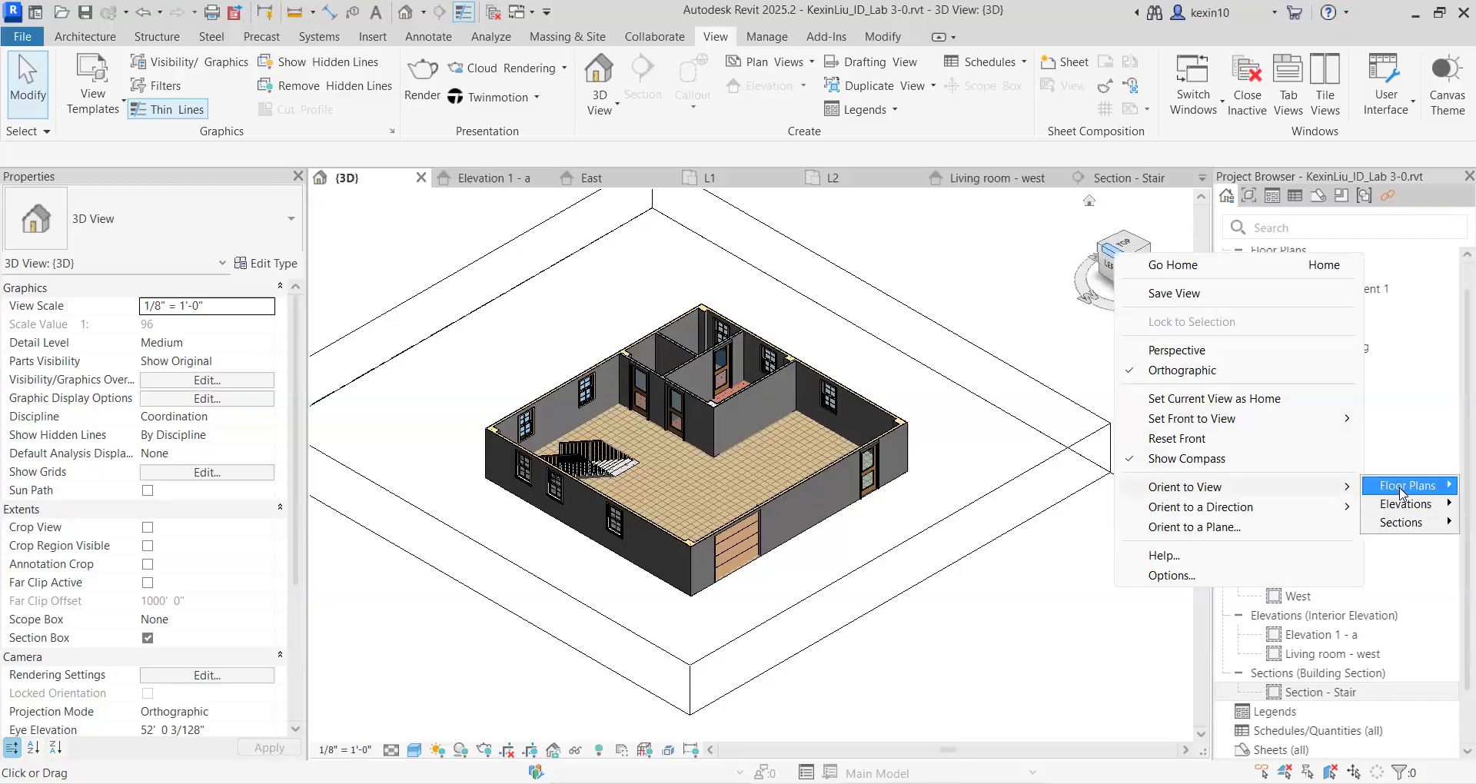
mouse_move(1401, 493)
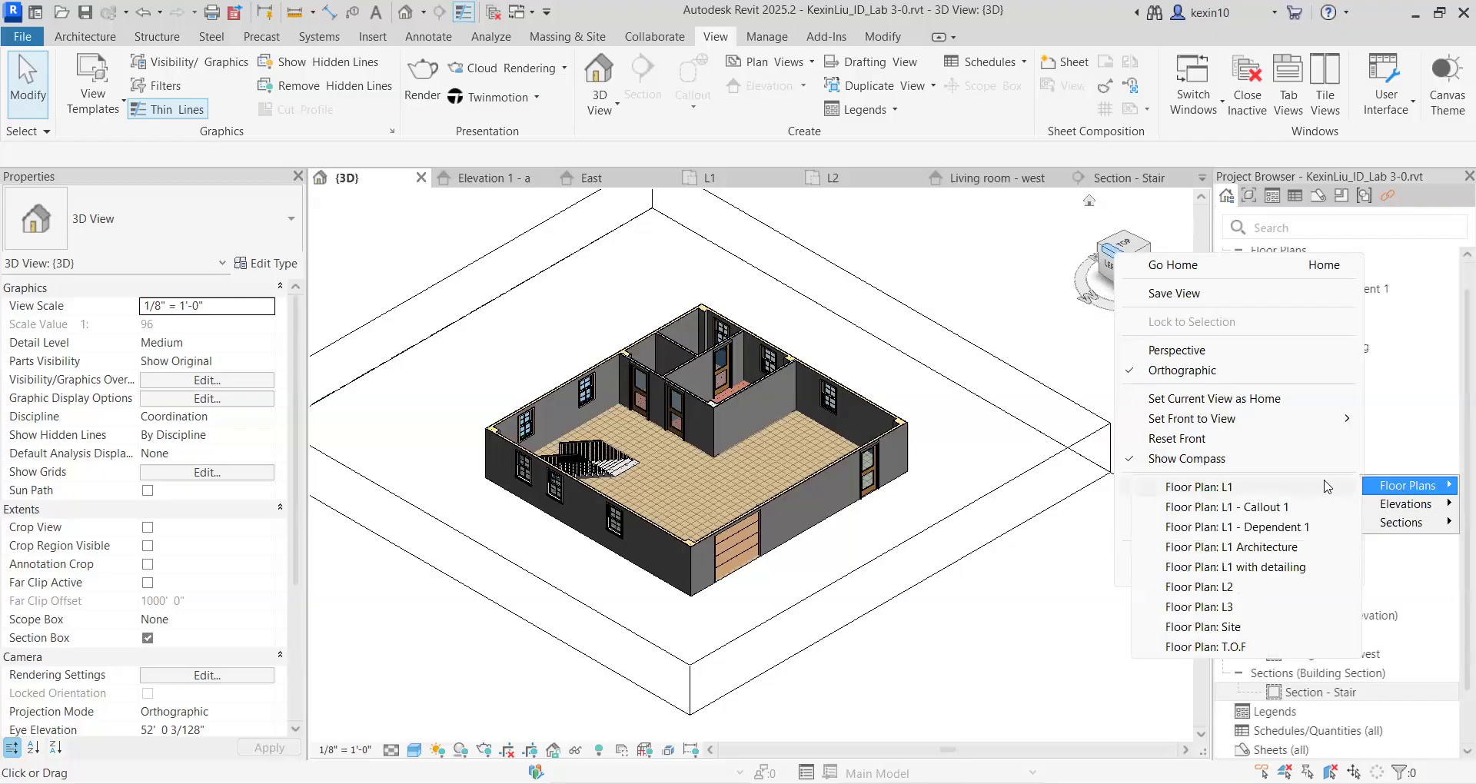
click(1209, 588)
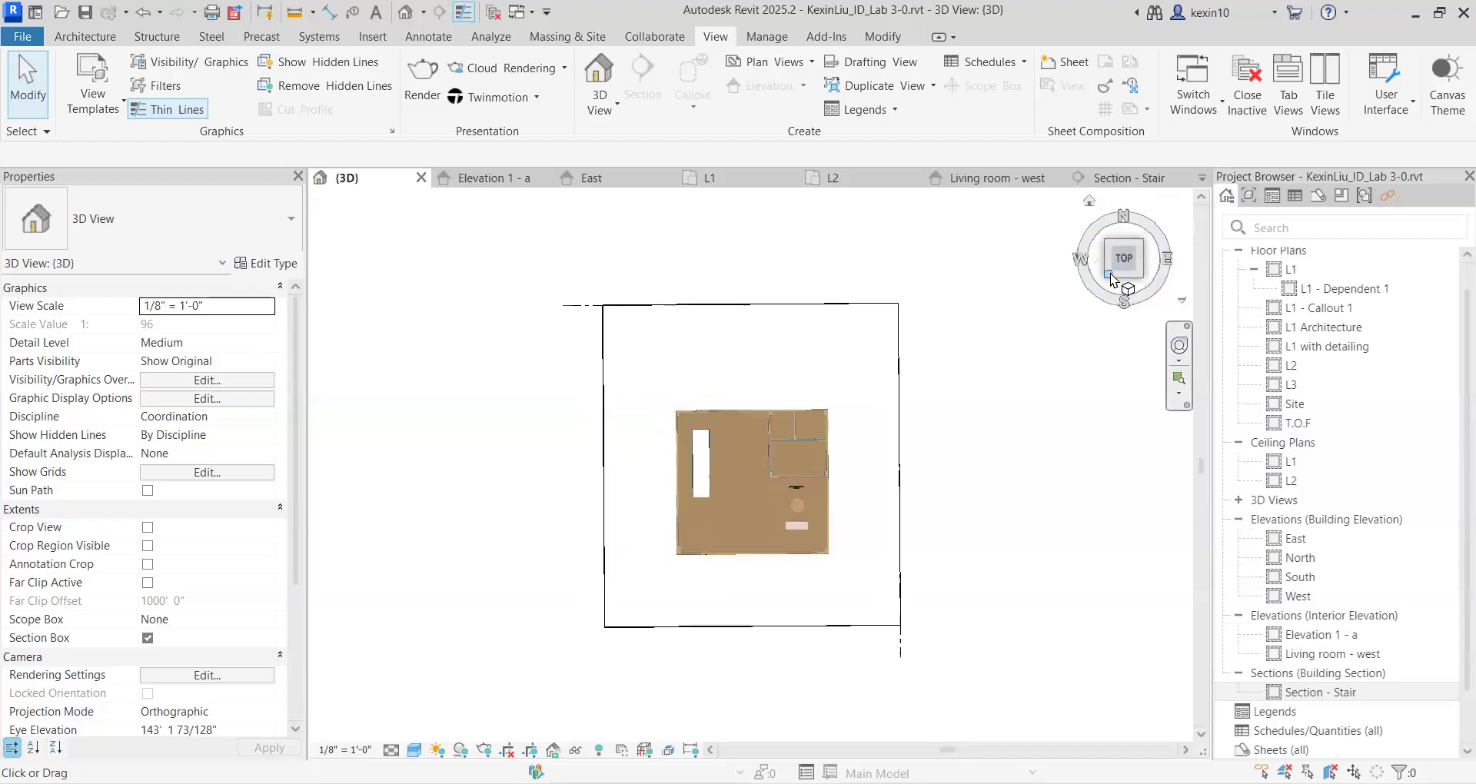
click(1111, 278)
scroll(718, 533, up, 5)
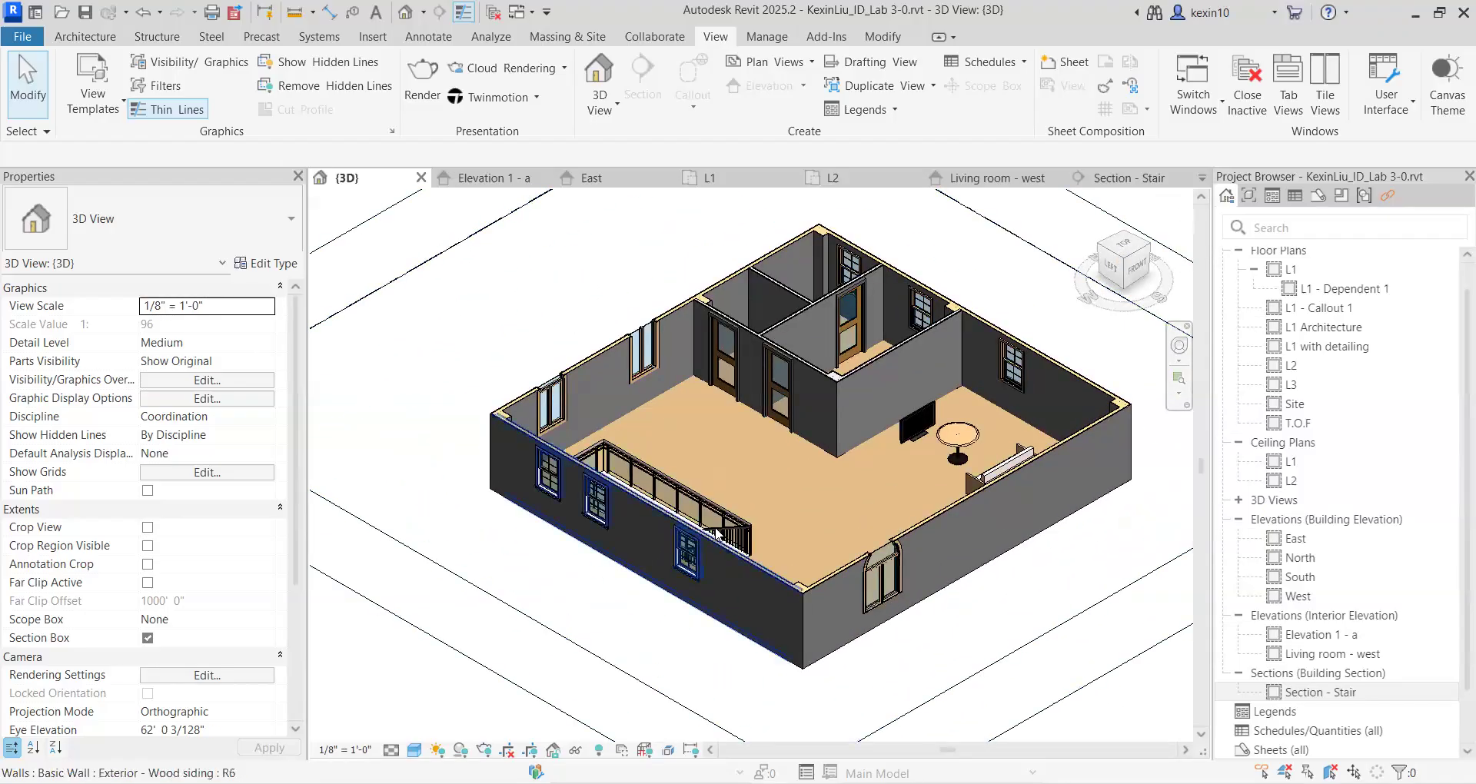
shift+middle_drag(719, 533, 786, 556)
scroll(786, 556, up, 3)
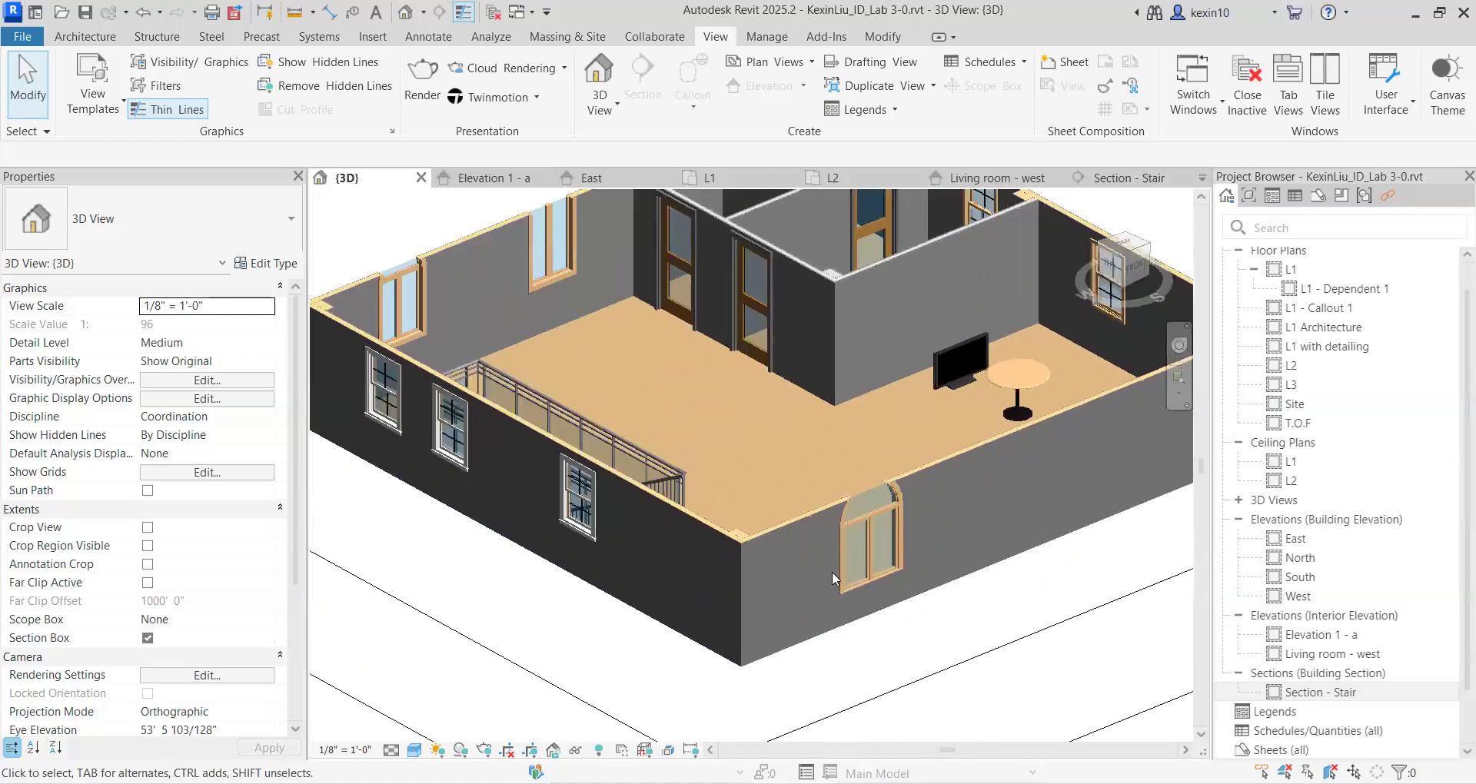
shift+middle_drag(923, 596, 979, 593)
scroll(979, 593, down, 2)
shift+middle_drag(897, 634, 607, 538)
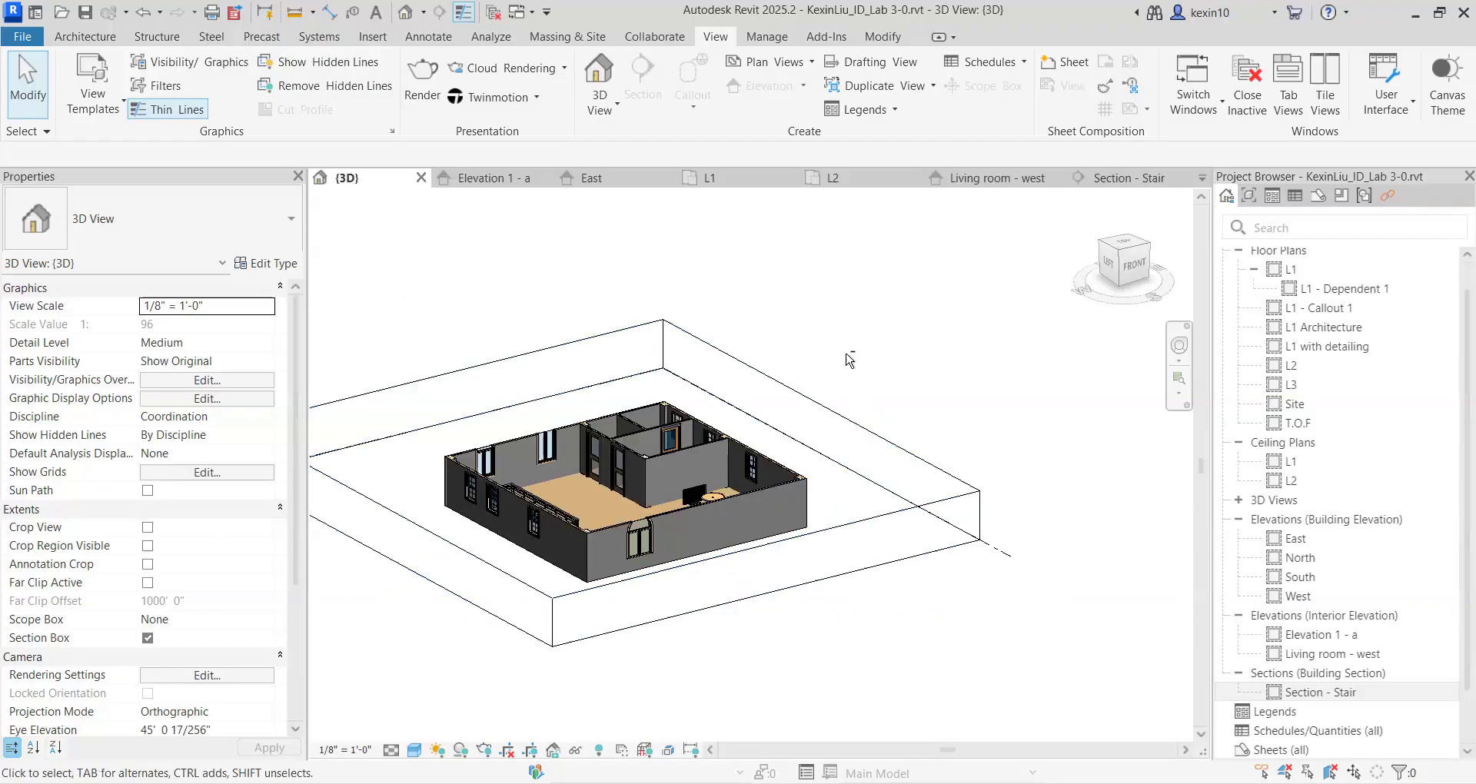
scroll(838, 376, down, 2)
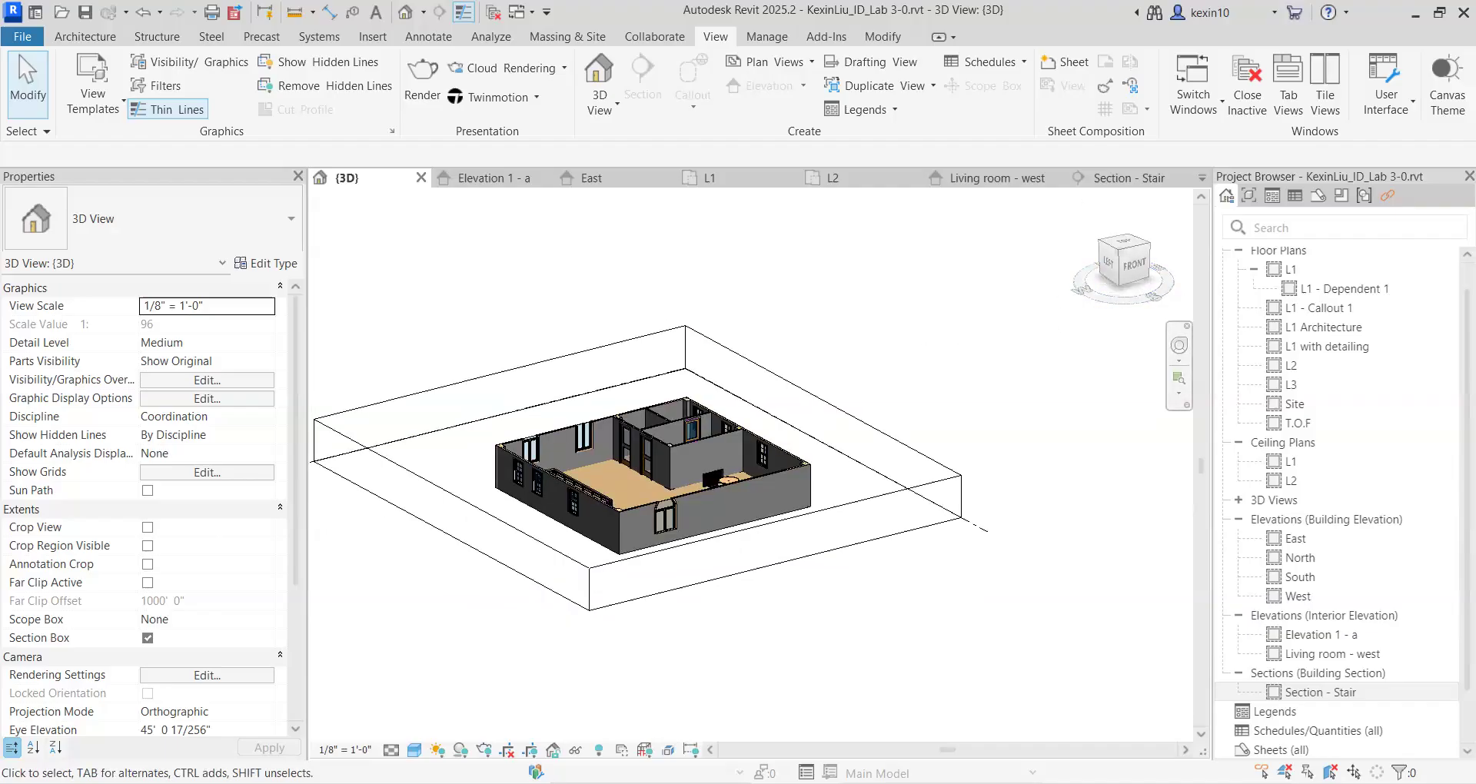
Step: Switch to PowerPoint and read slide 27 on the differences between interior elevations and sections
key(alt+Tab)
click(151, 672)
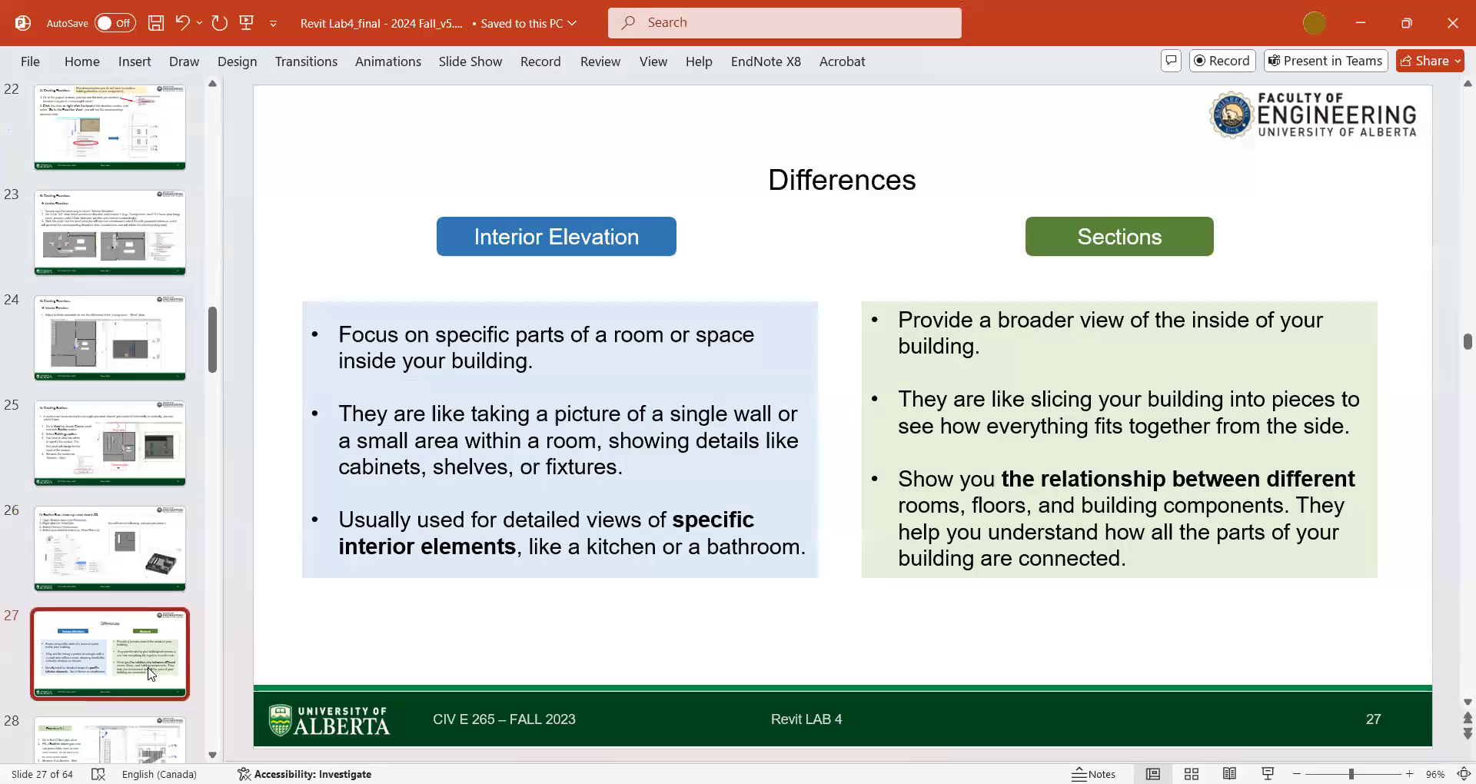
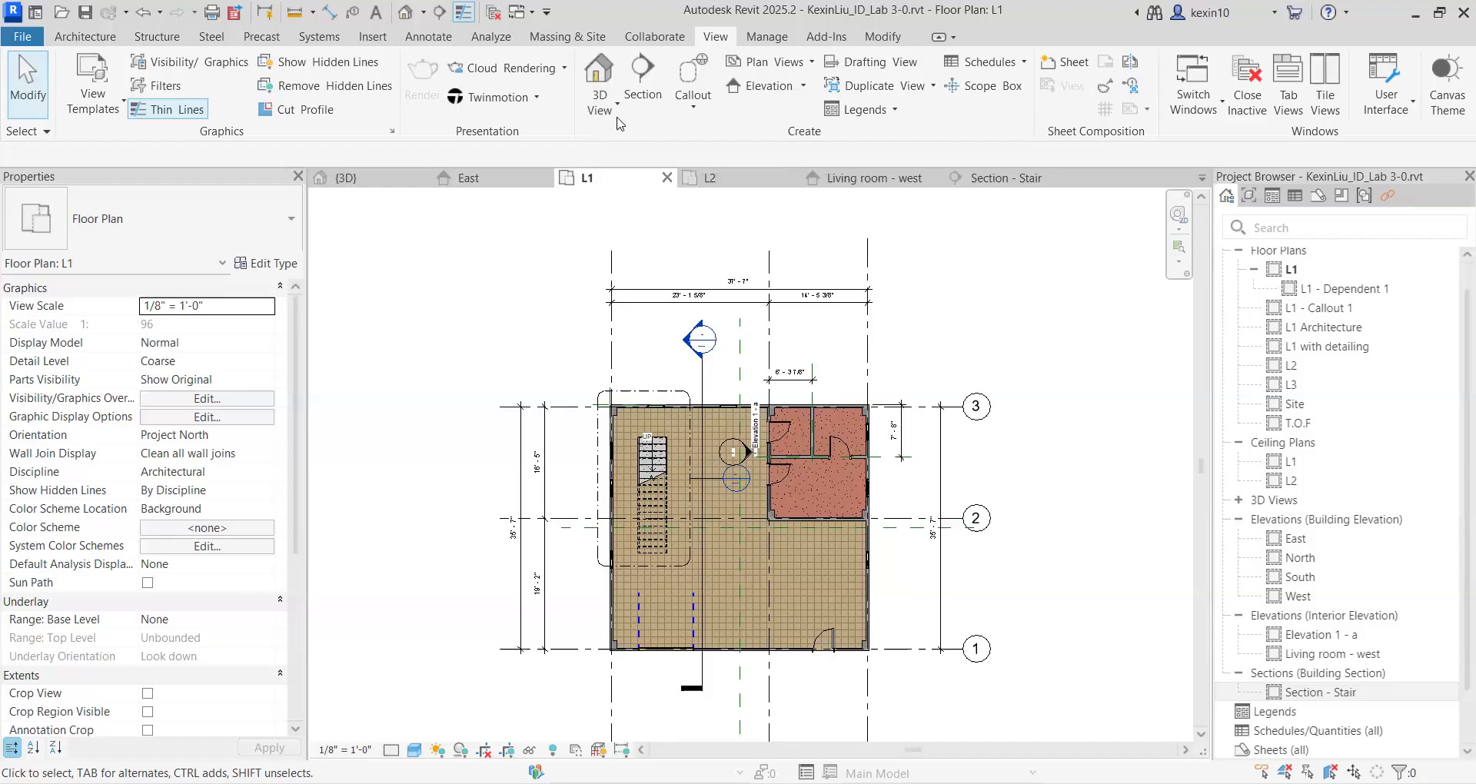
Step: Start a Walkthrough in the L1 plan and place its first key frame outside the building, southwest of grid intersection A-1
click(616, 113)
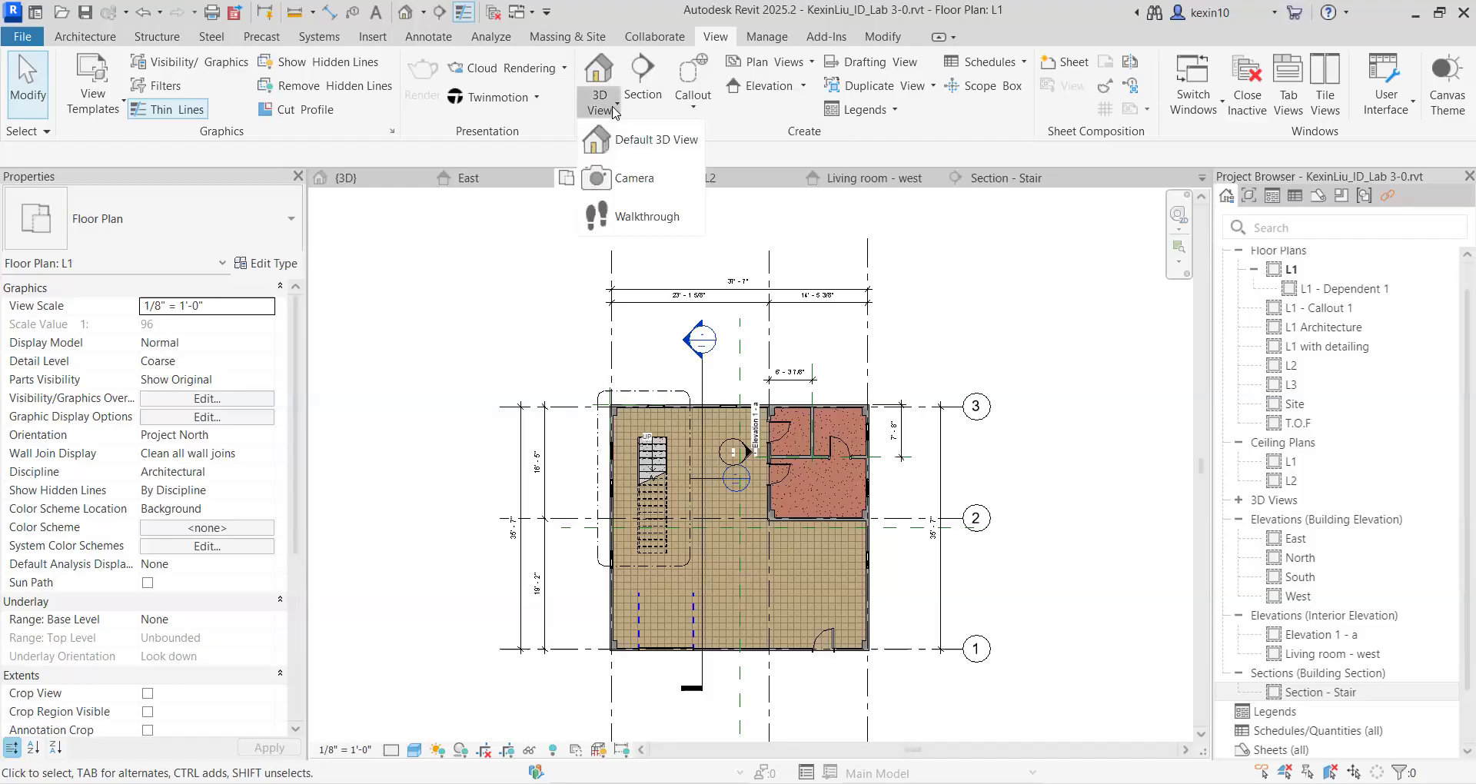
click(649, 216)
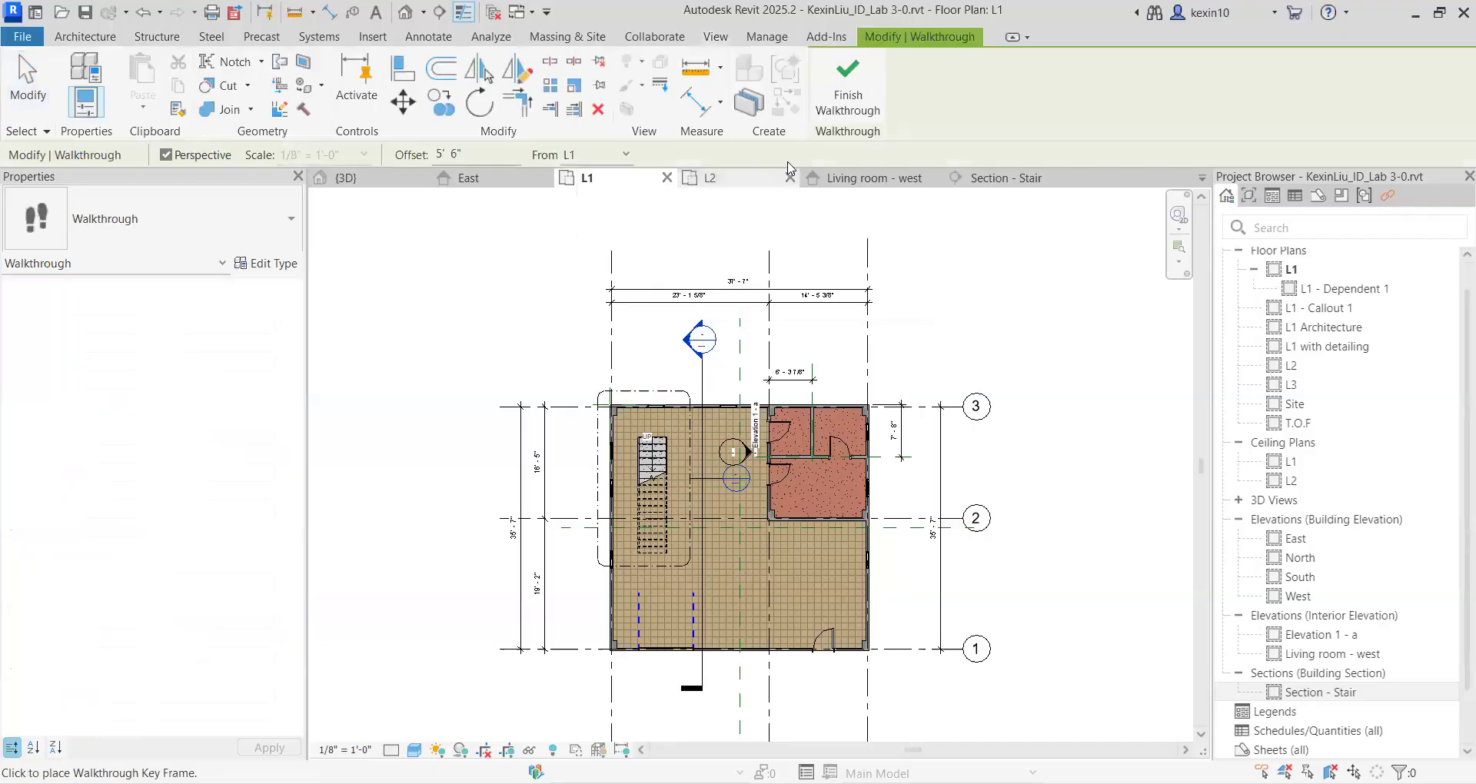
scroll(507, 314, down, 3)
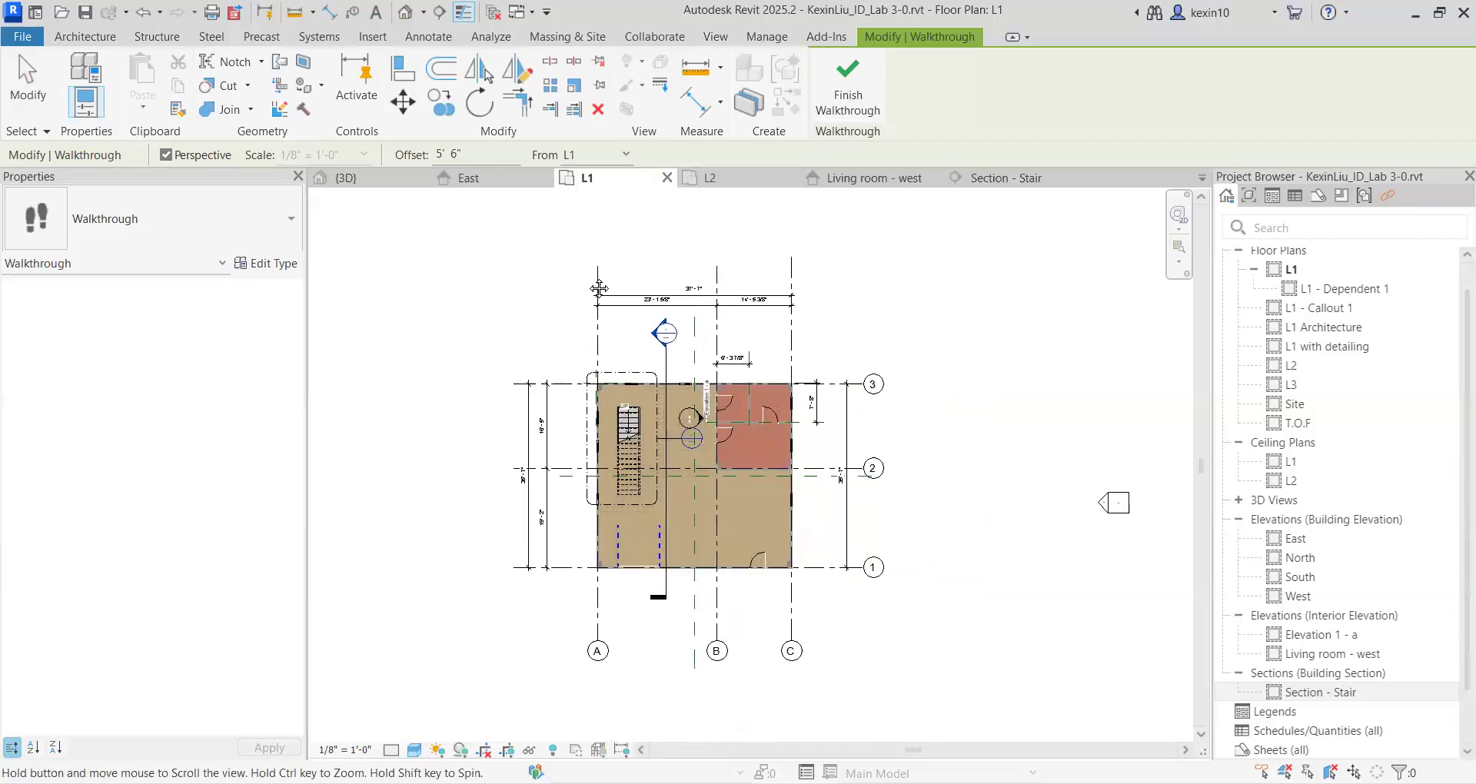
middle_drag(484, 299, 524, 293)
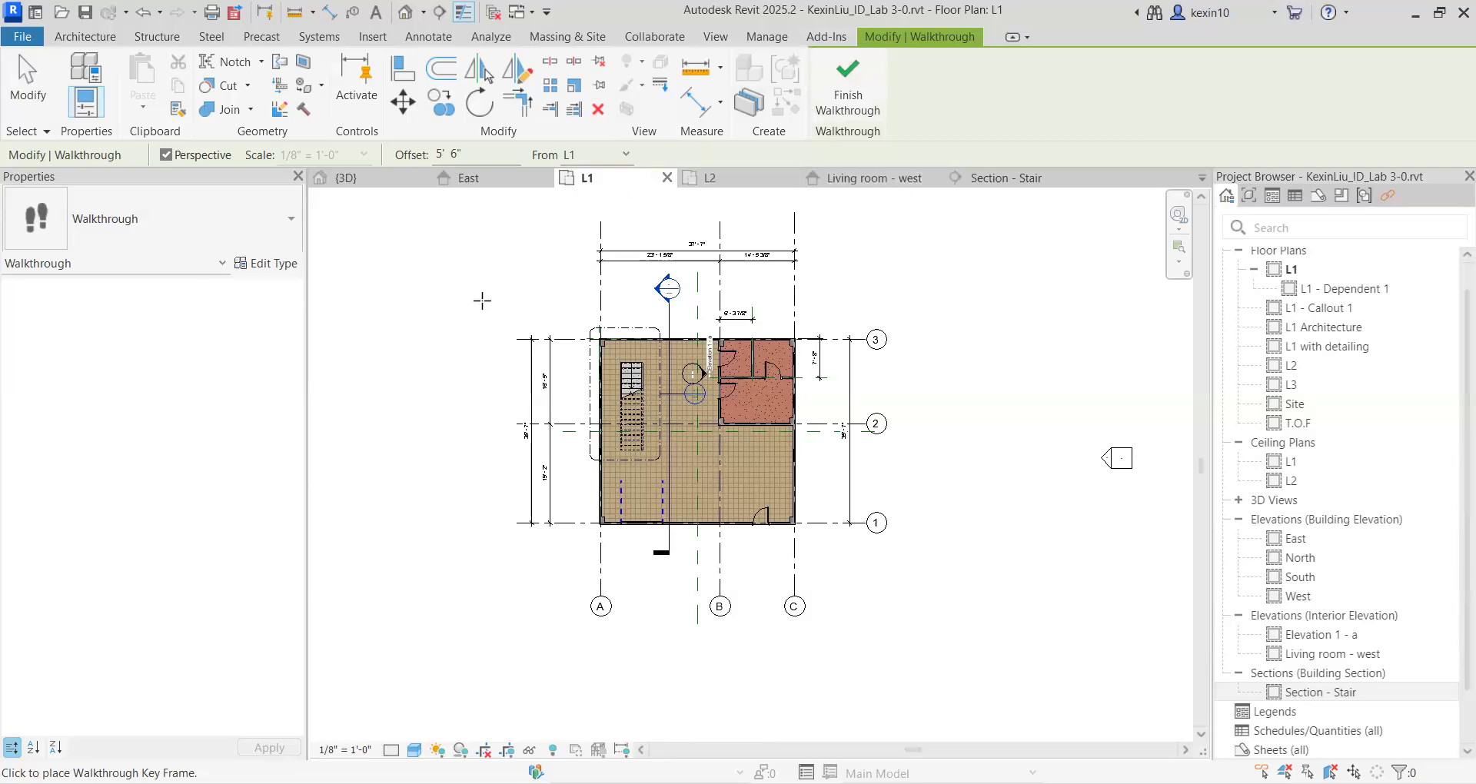
scroll(477, 361, up, 2)
middle_drag(463, 464, 428, 316)
scroll(422, 320, down, 1)
mouse_move(432, 370)
middle_down()
mouse_move(458, 461)
mouse_move(493, 493)
middle_up()
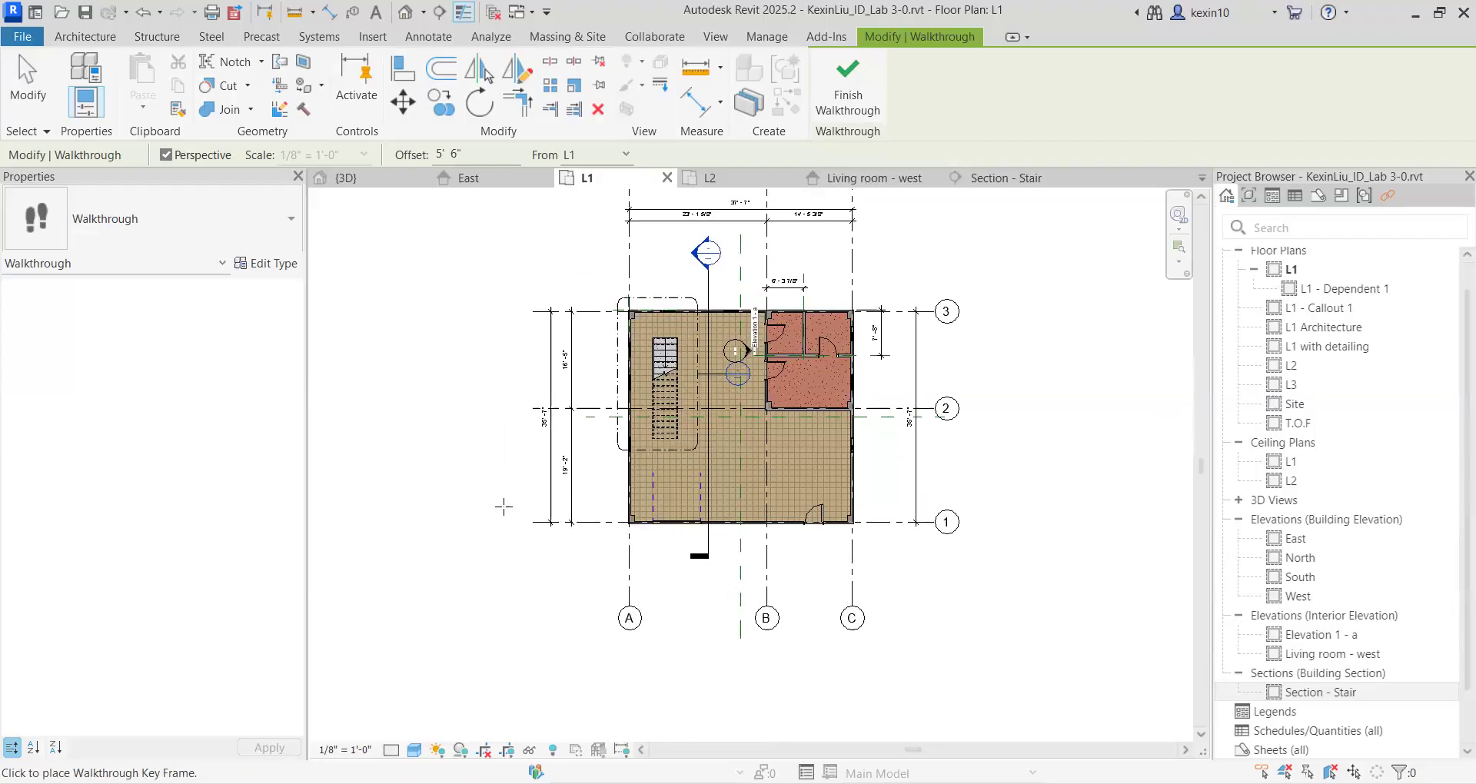
scroll(503, 507, up, 2)
middle_drag(485, 505, 466, 399)
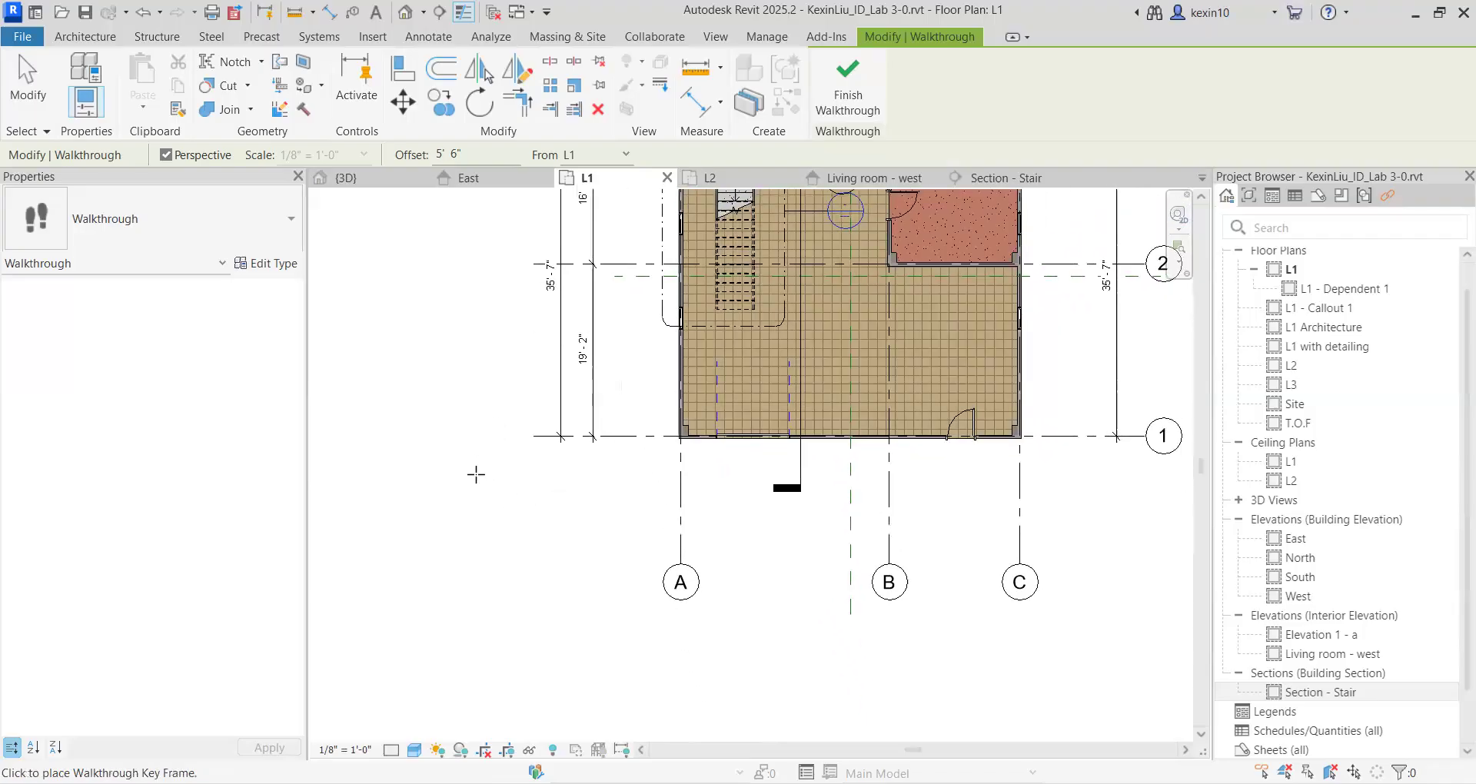
scroll(493, 489, up, 1)
click(515, 485)
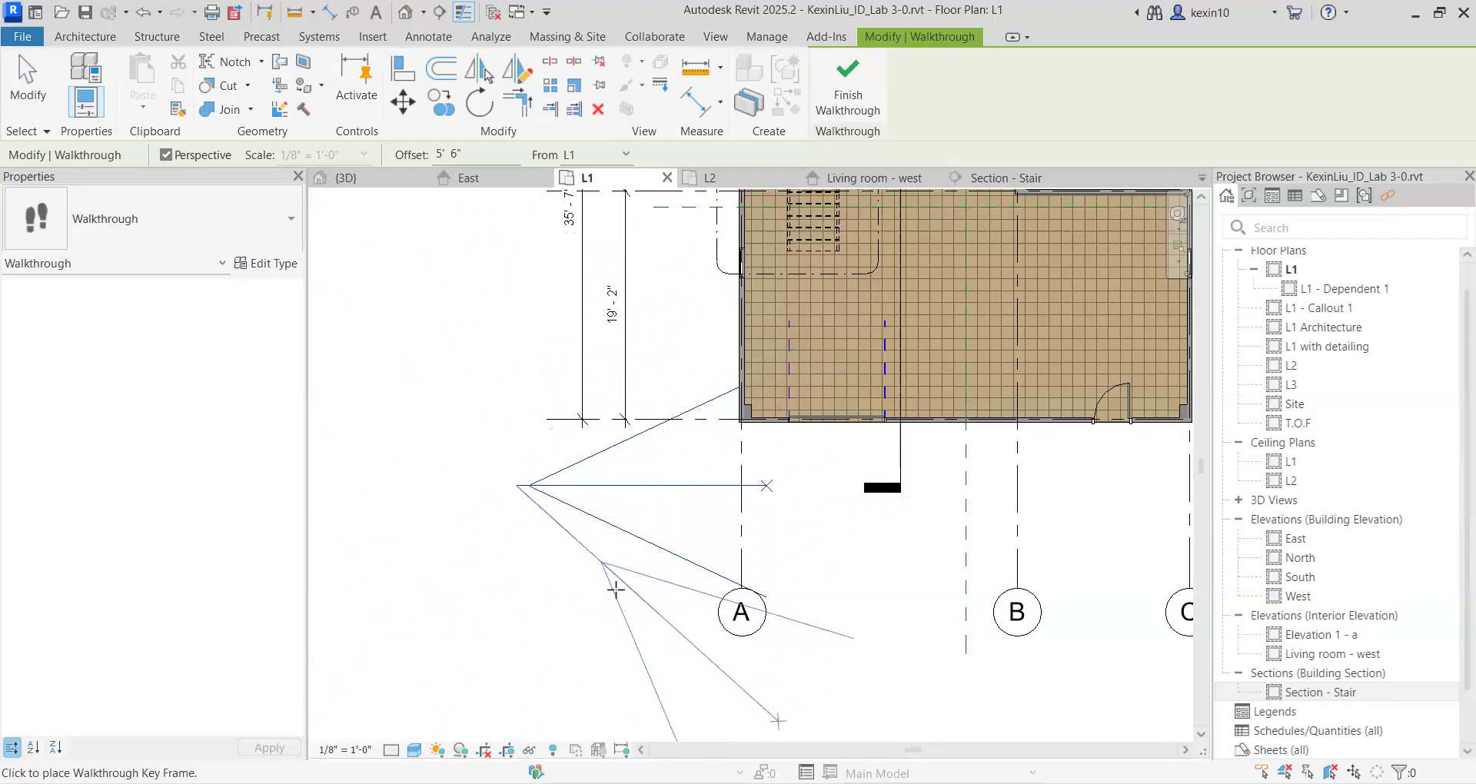
Step: Add walkthrough key frames curving along the outside of the grid 1 wall, past grids A and B, to the entrance door
middle_drag(859, 582, 668, 485)
scroll(666, 486, down, 1)
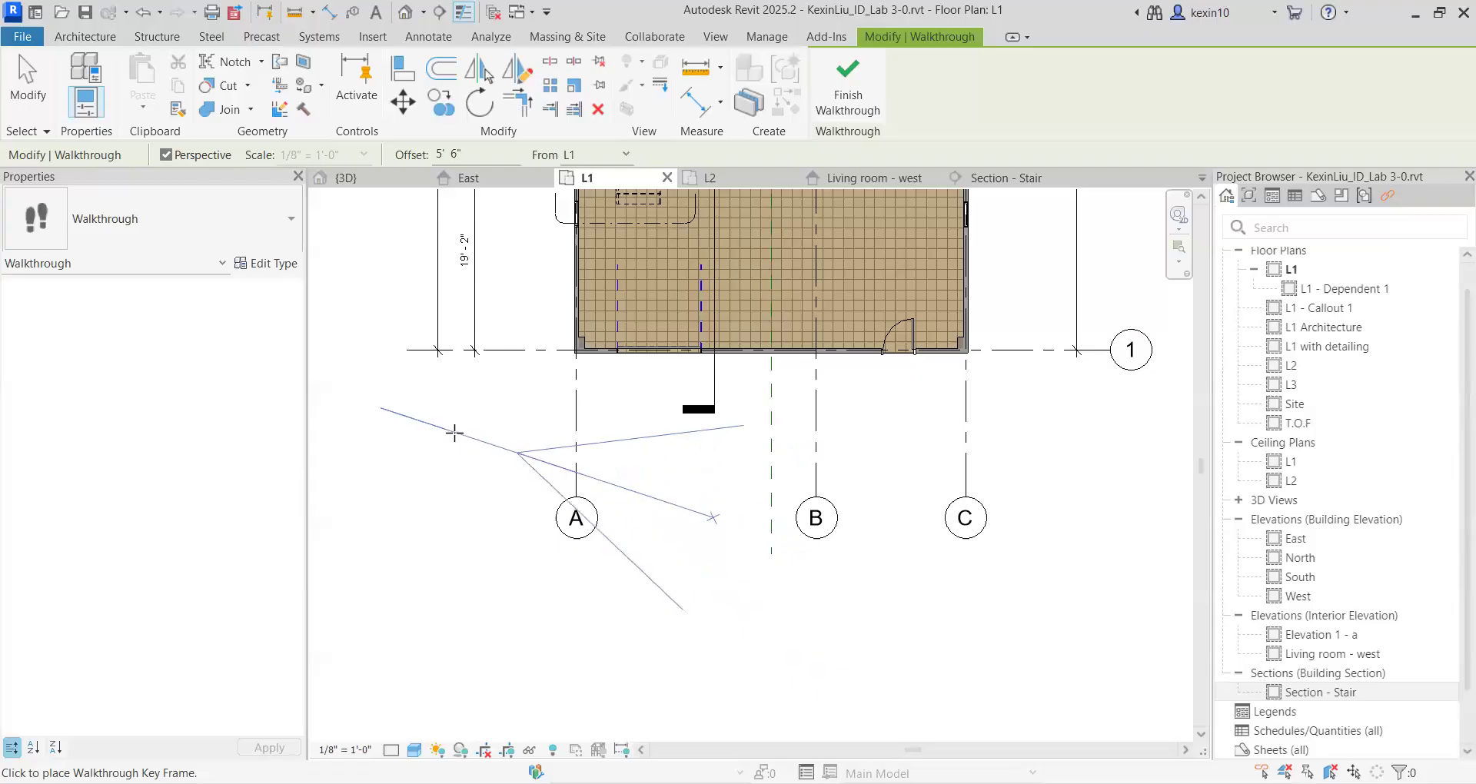
click(611, 492)
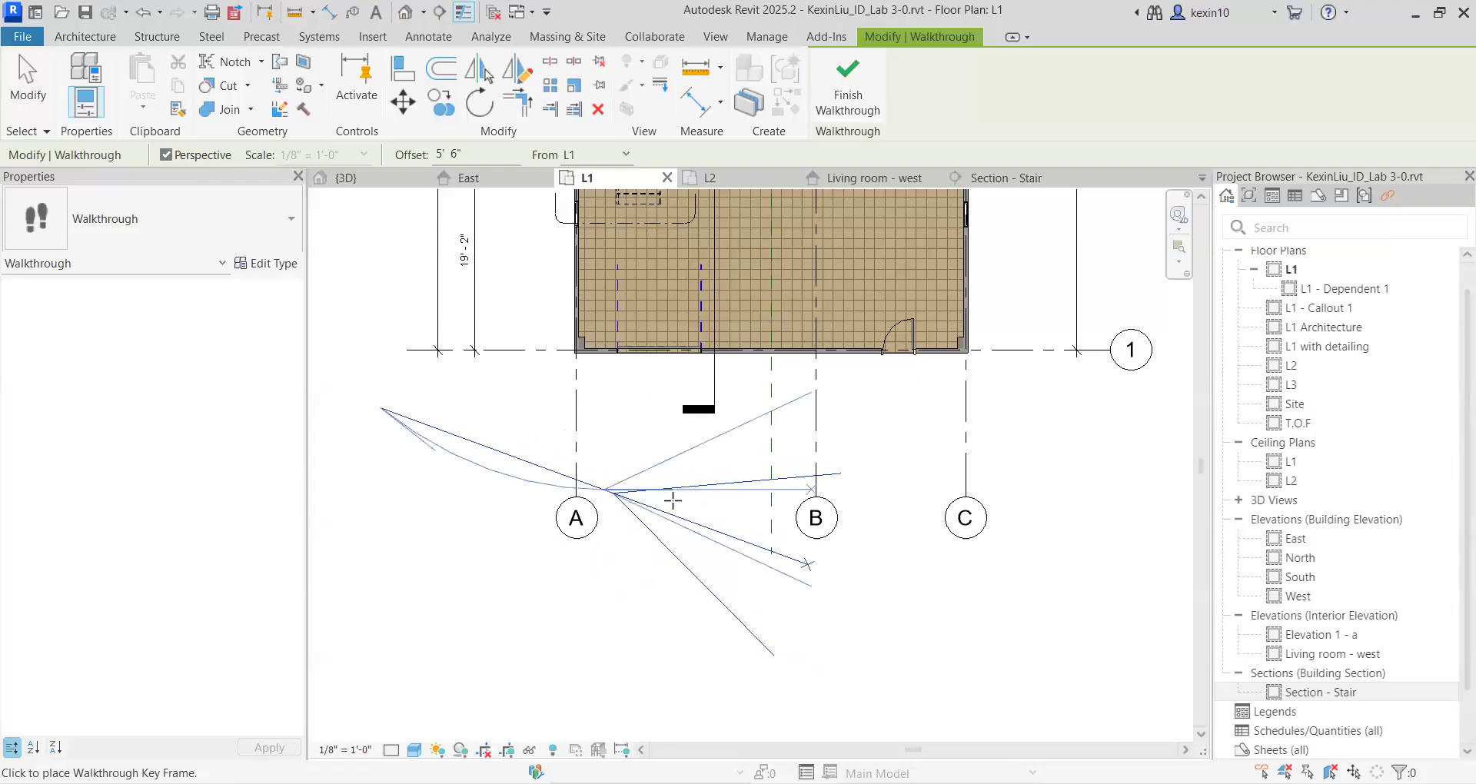
click(843, 452)
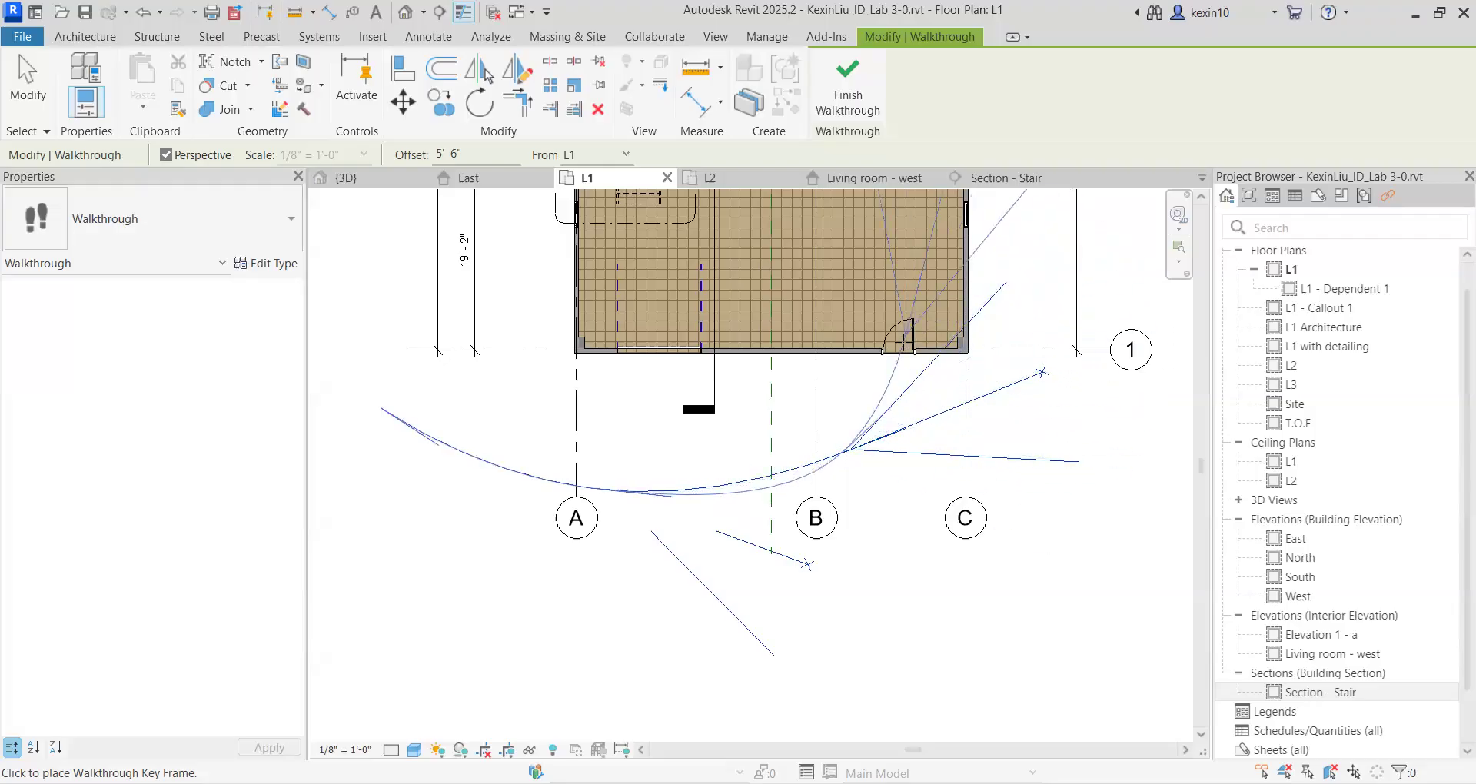
click(904, 339)
Step: Continue the walkthrough path indoors with two key frames from the entrance door toward the middle of L1, and end the path there
middle_drag(869, 258, 842, 497)
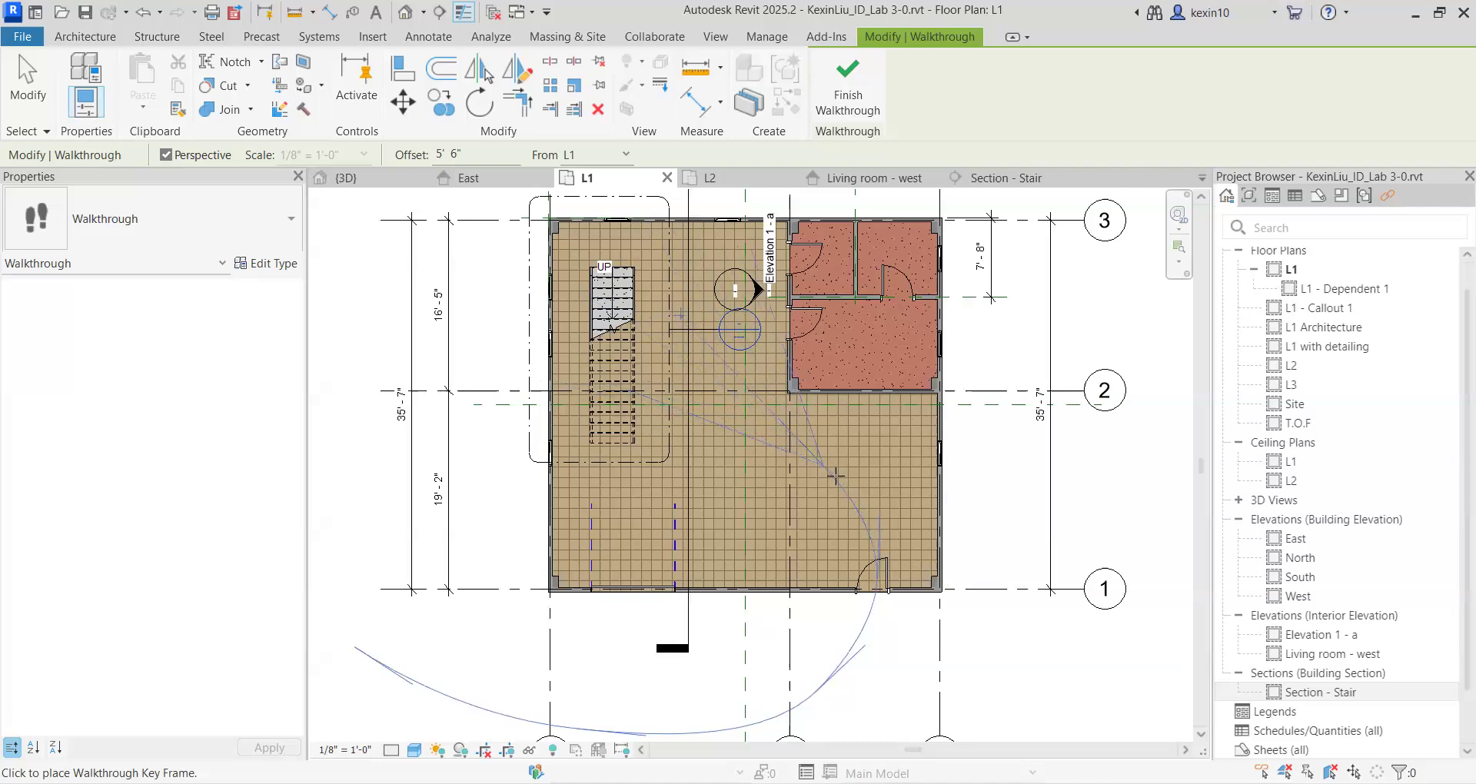
click(818, 476)
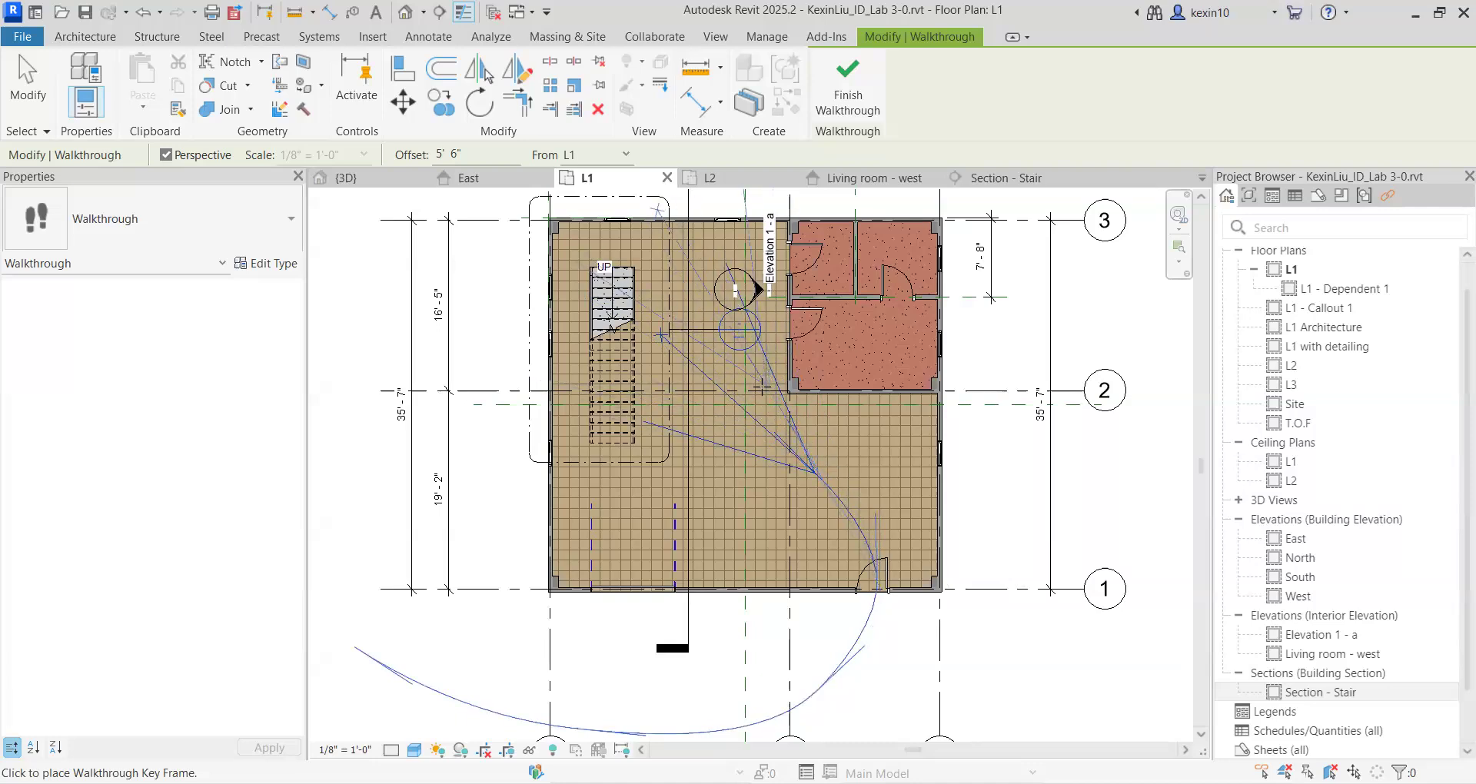
click(752, 382)
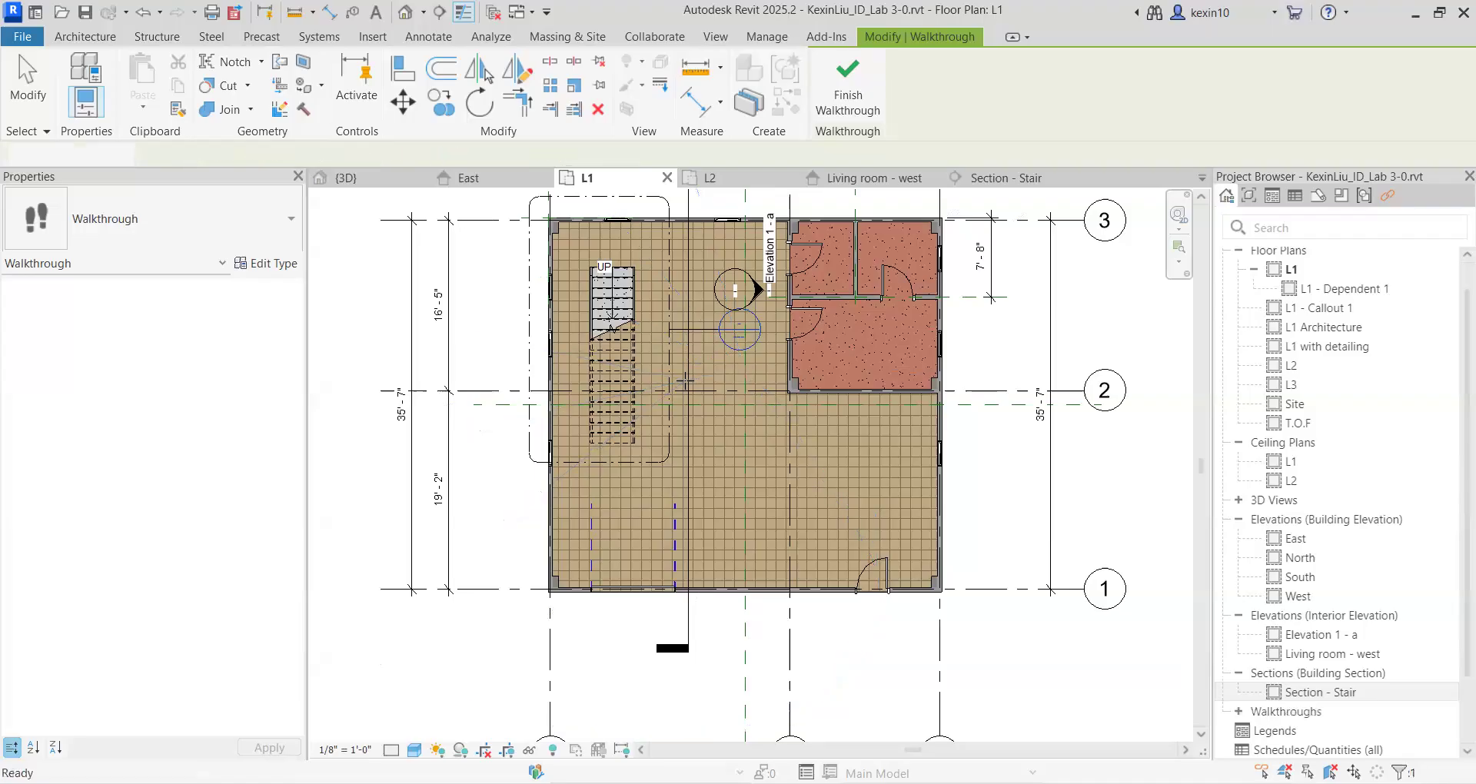
key(Escape)
scroll(788, 426, down, 3)
scroll(789, 427, down, 1)
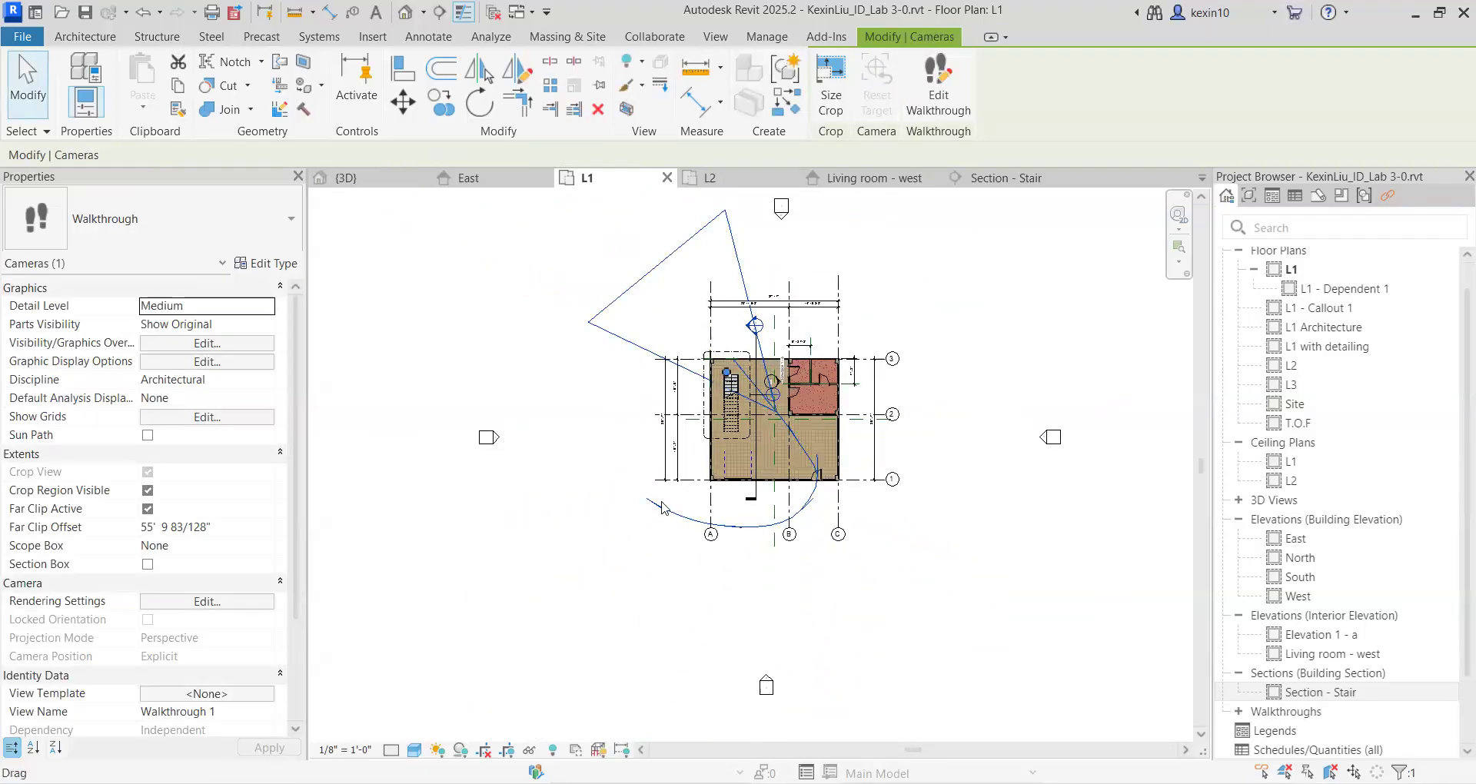
Step: Check the finished walkthrough path in L1, then switch to PowerPoint and read slides 31 and 32 on creating, viewing and modifying walkthroughs
scroll(668, 510, up, 2)
middle_drag(632, 460, 452, 467)
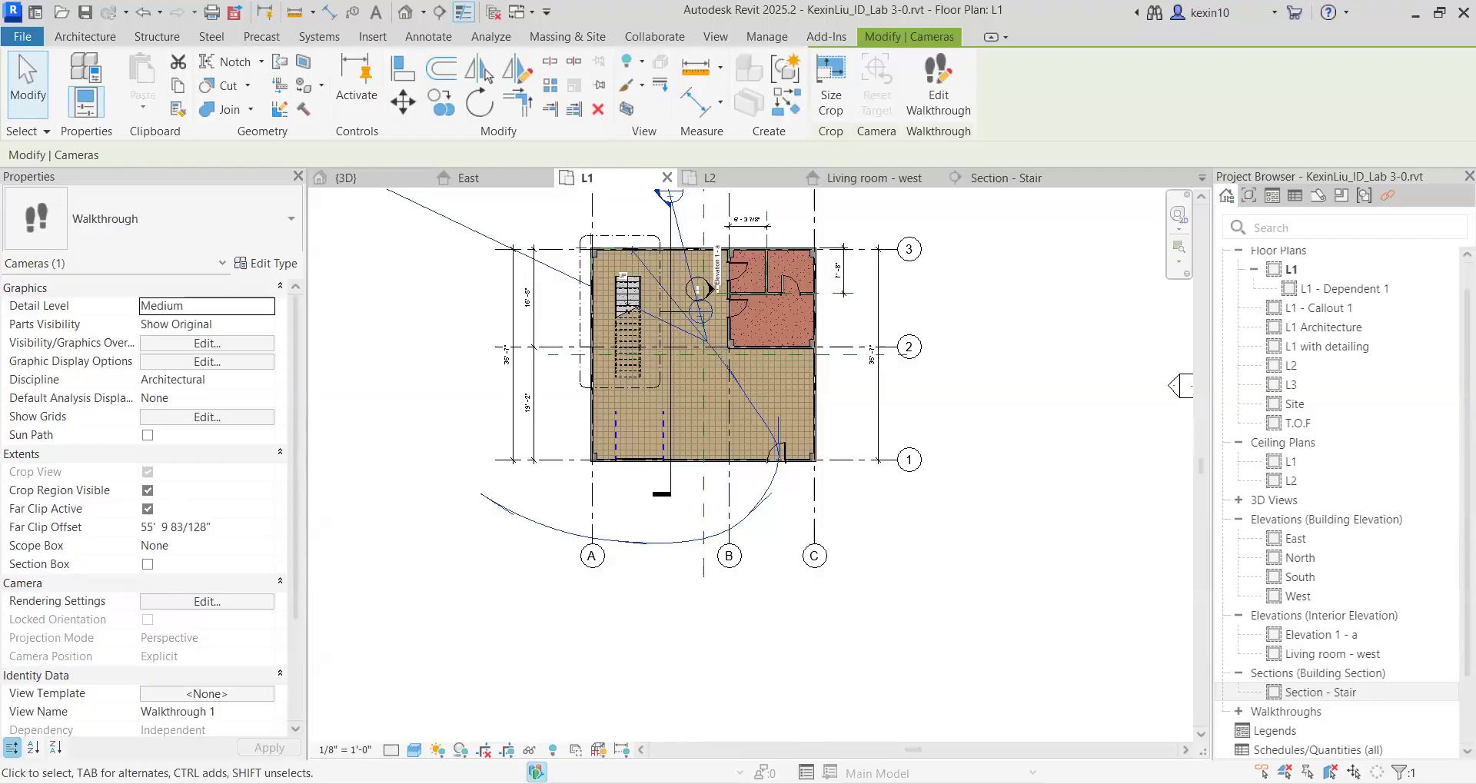
key(alt+Tab)
click(129, 441)
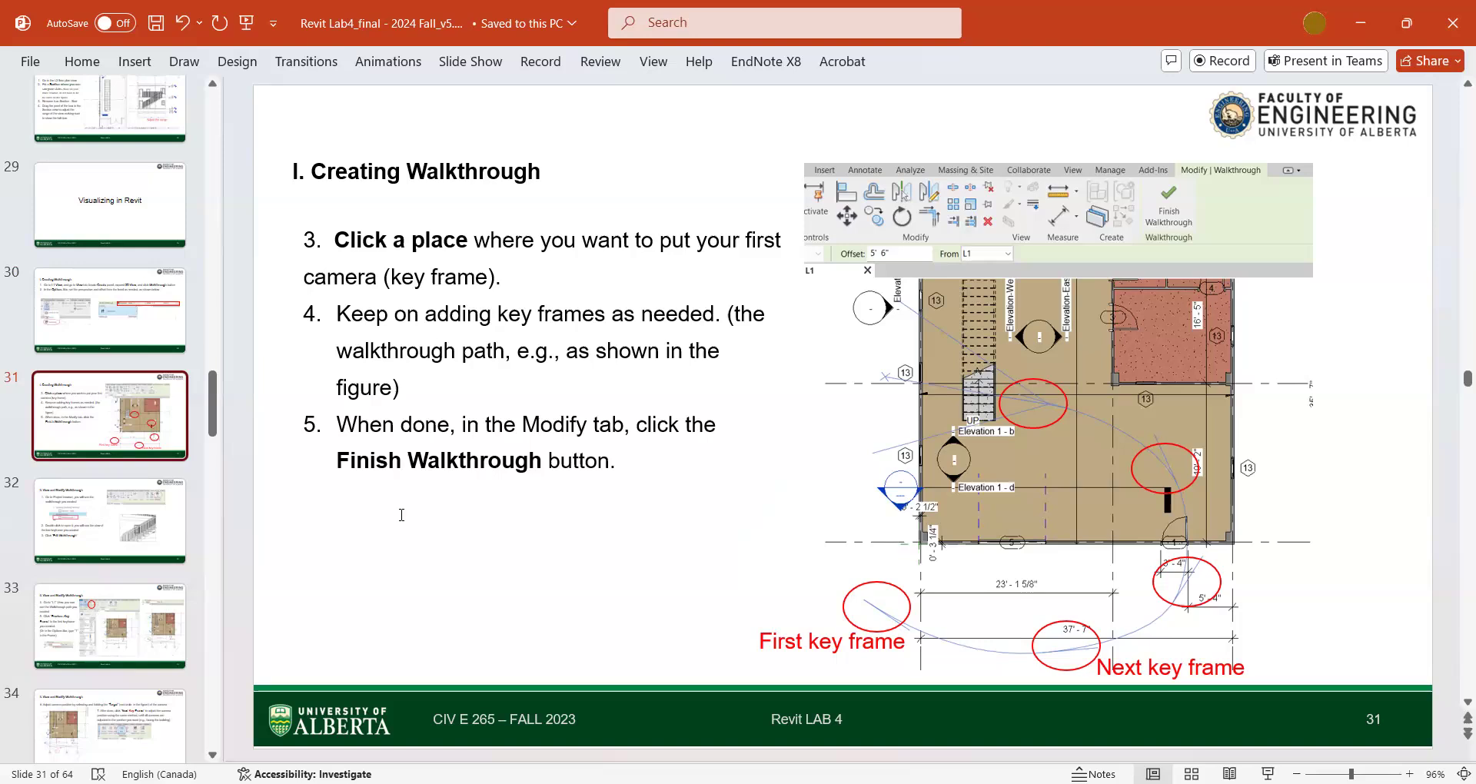
click(130, 544)
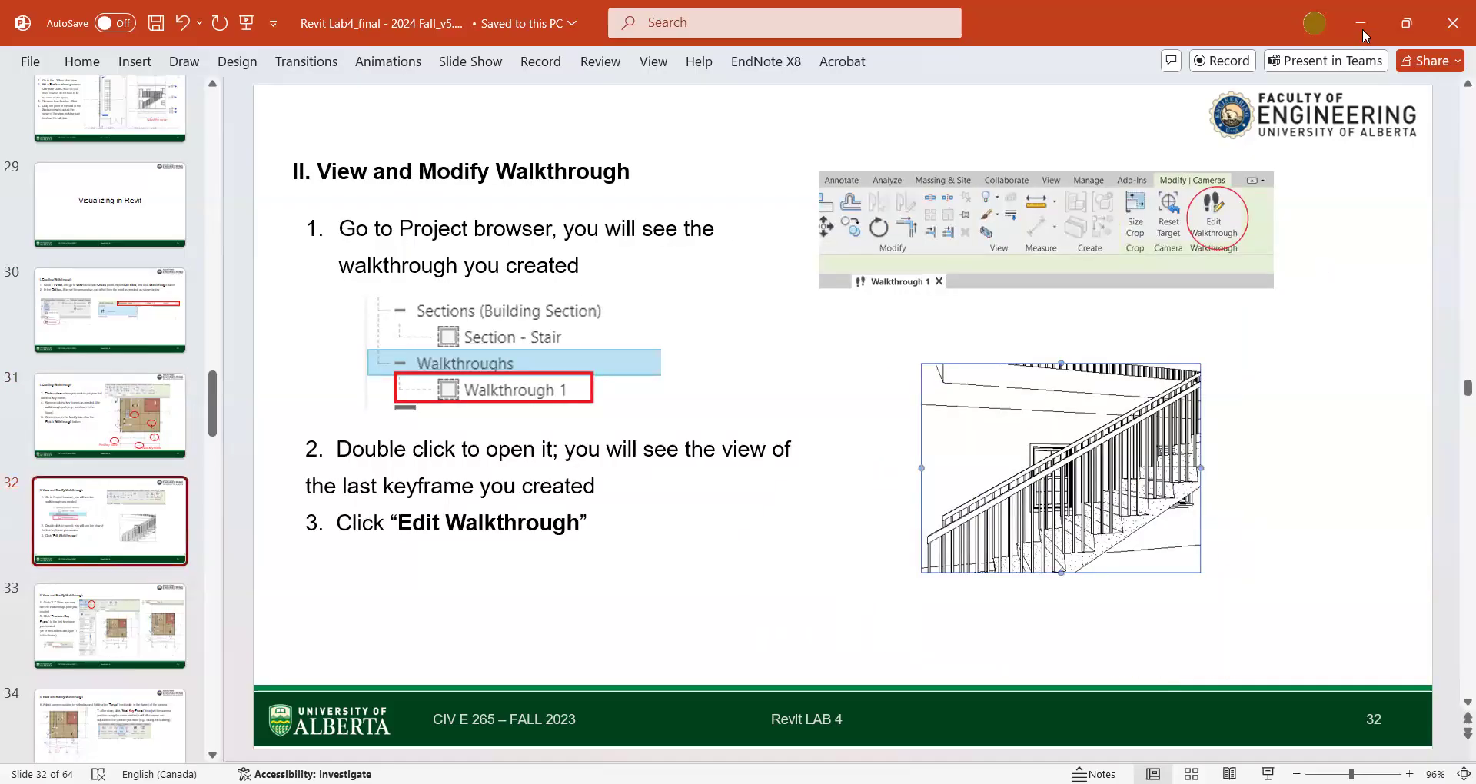
Step: Switch back to Revit, expand the Walkthroughs category of the project, and open the Walkthrough 1 view
key(alt+Tab)
middle_drag(959, 358, 973, 419)
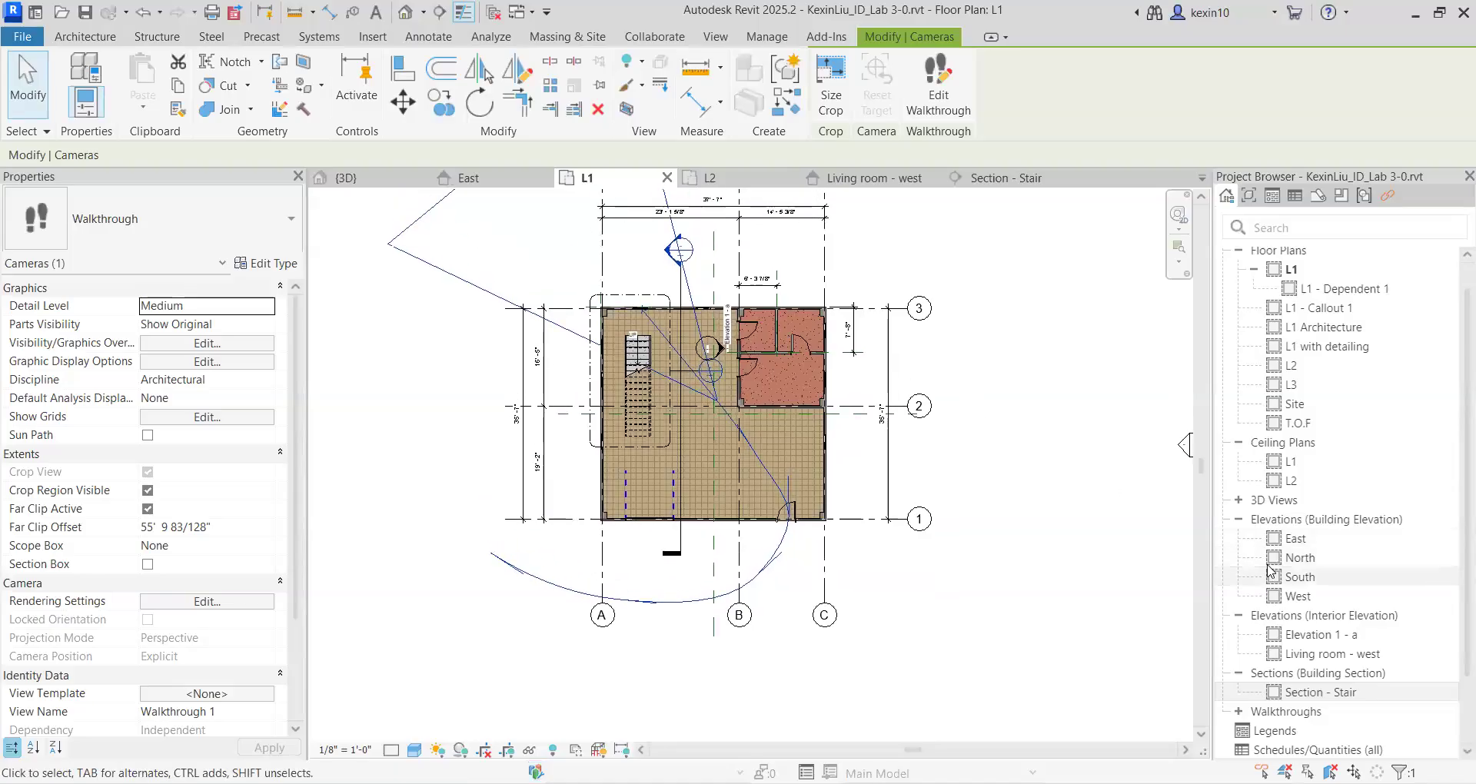
scroll(1323, 600, down, 2)
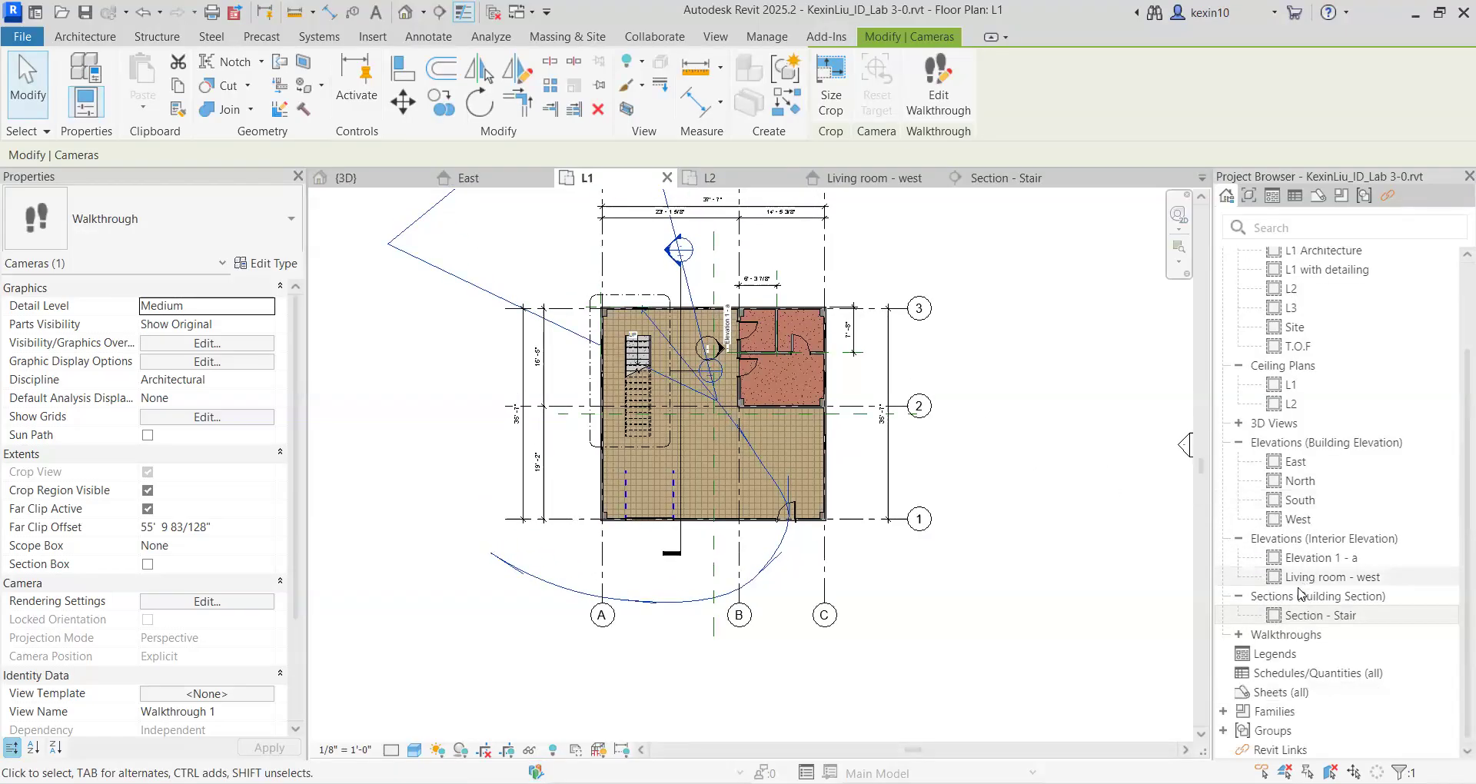
click(1239, 637)
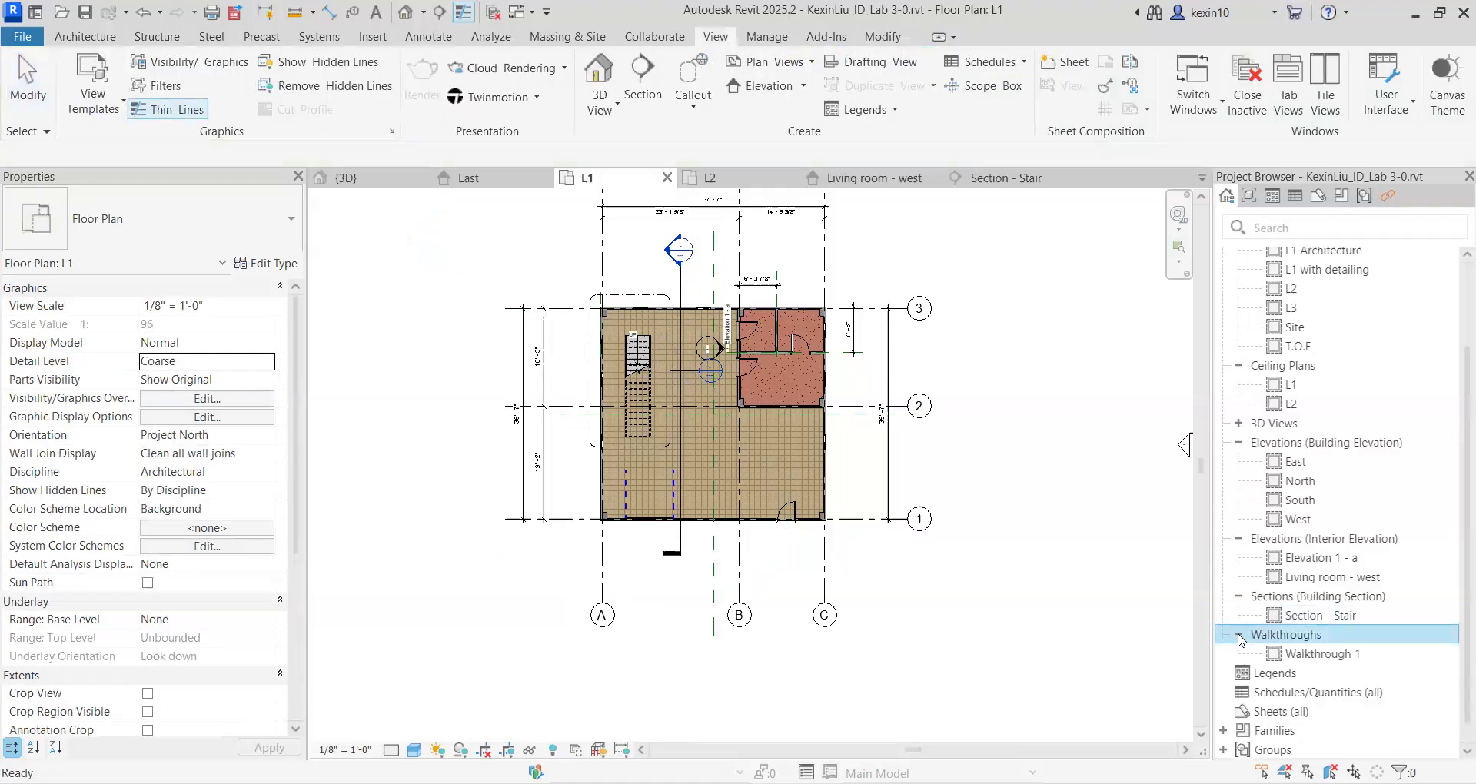
double_click(1318, 654)
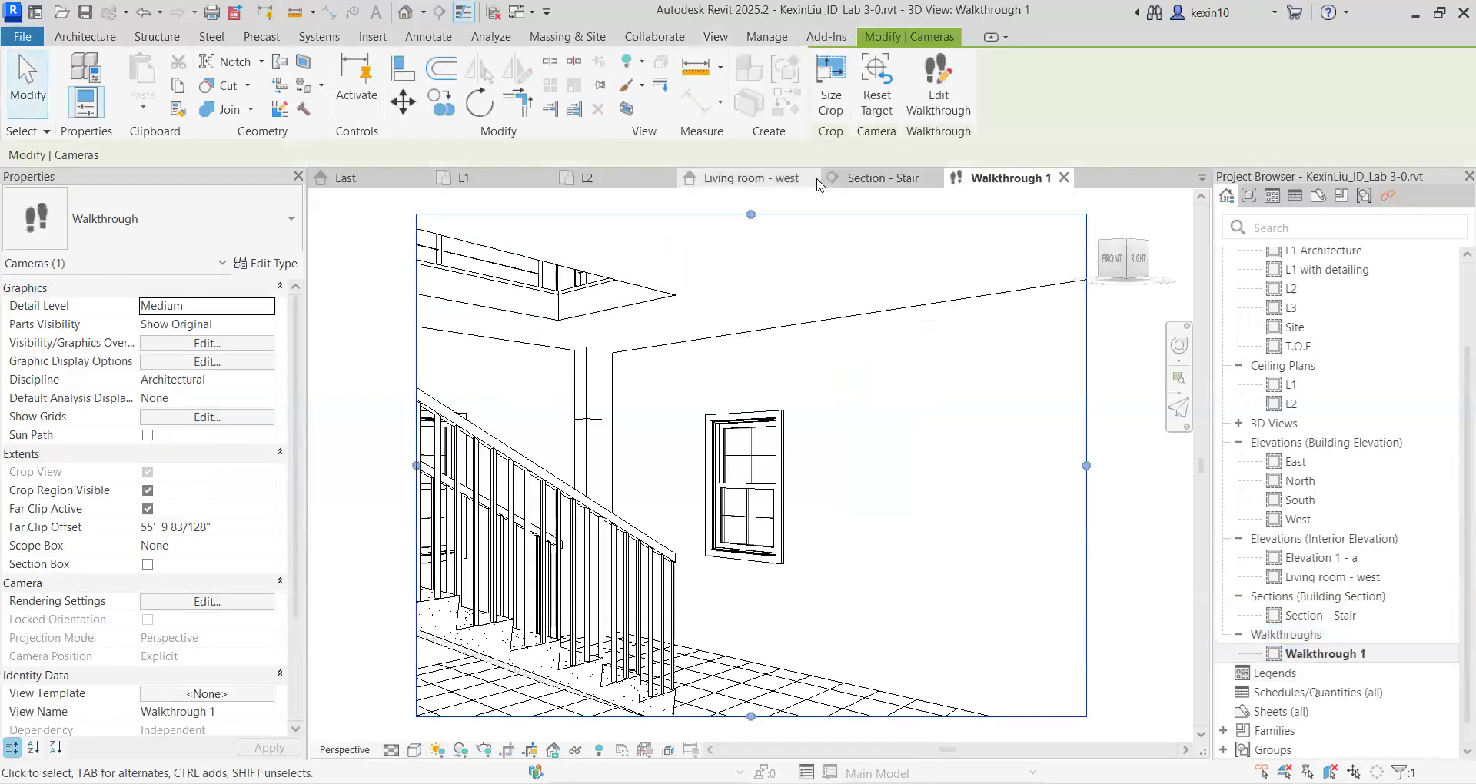
Step: Close the Living room - west and Section - Stair views, keeping Walkthrough 1 open
click(810, 178)
click(909, 179)
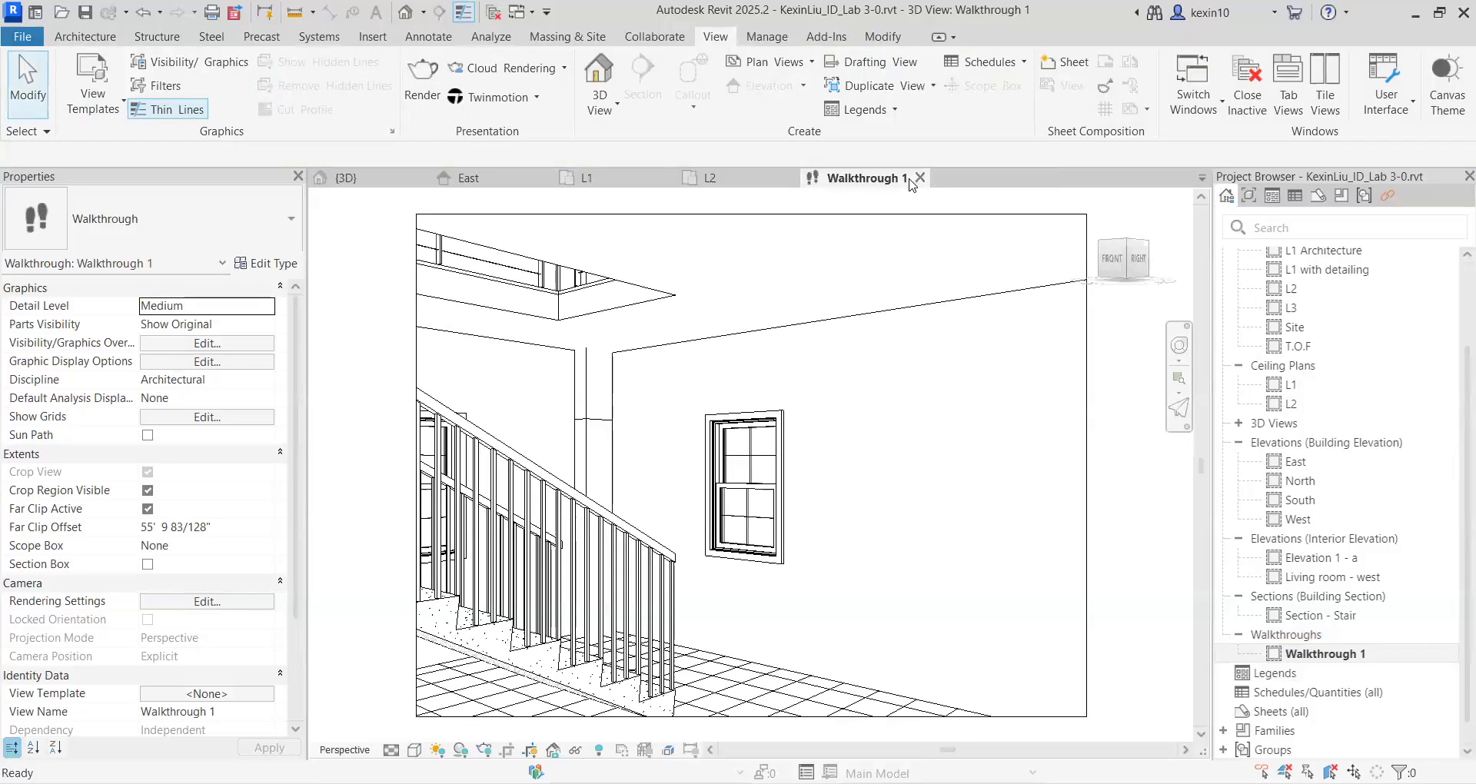
scroll(847, 547, down, 2)
middle_drag(973, 592, 835, 570)
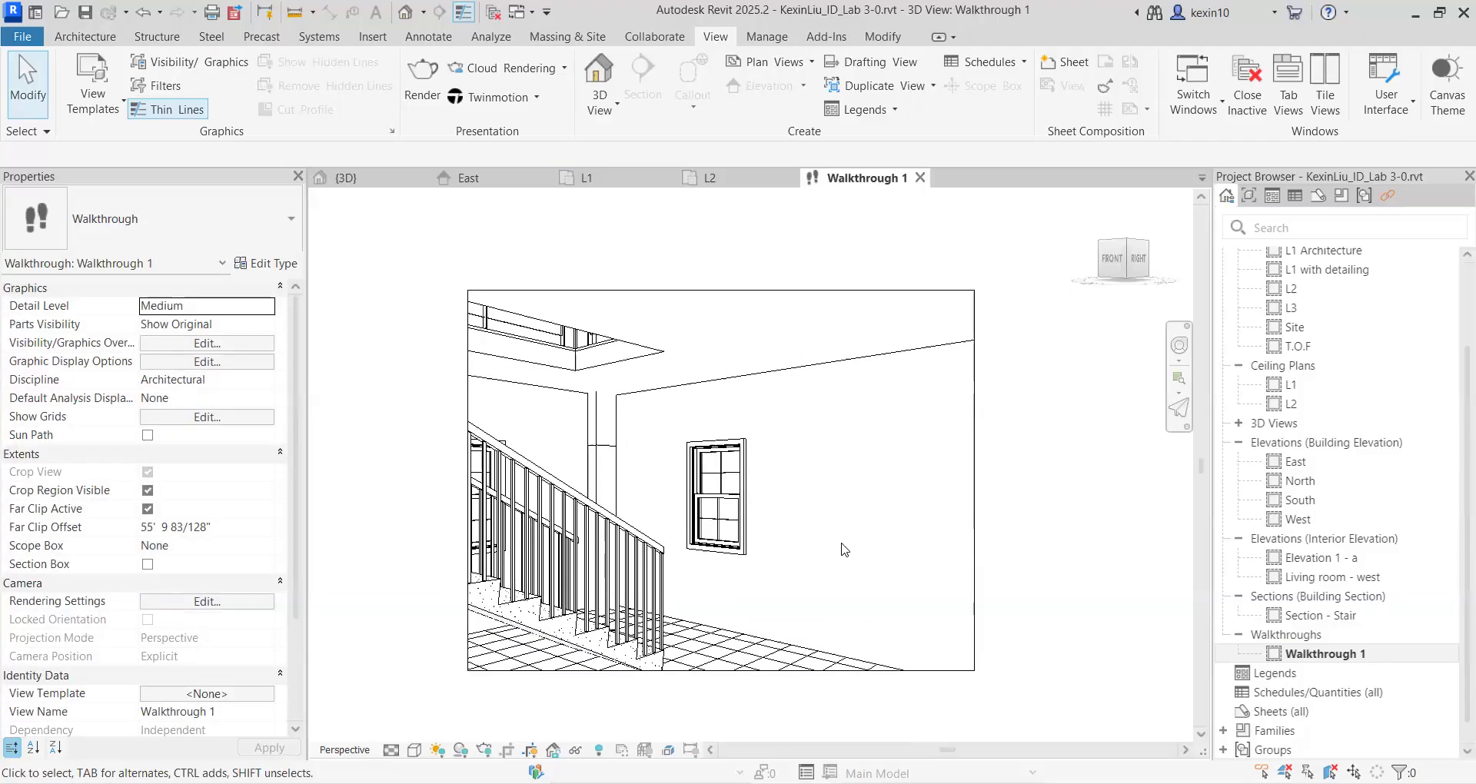
Step: Return to the L1 floor plan and bring the whole building plan into view
click(397, 181)
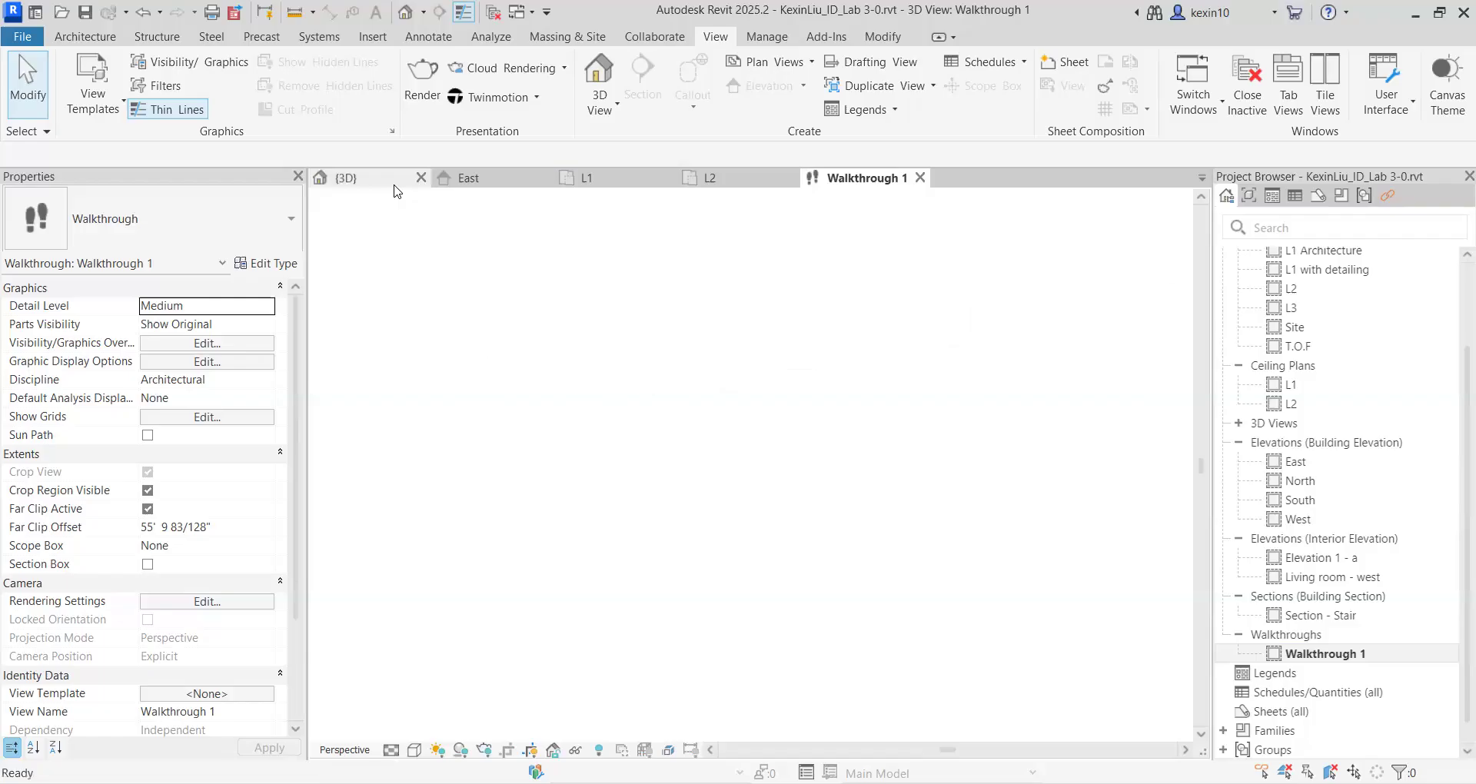
click(583, 179)
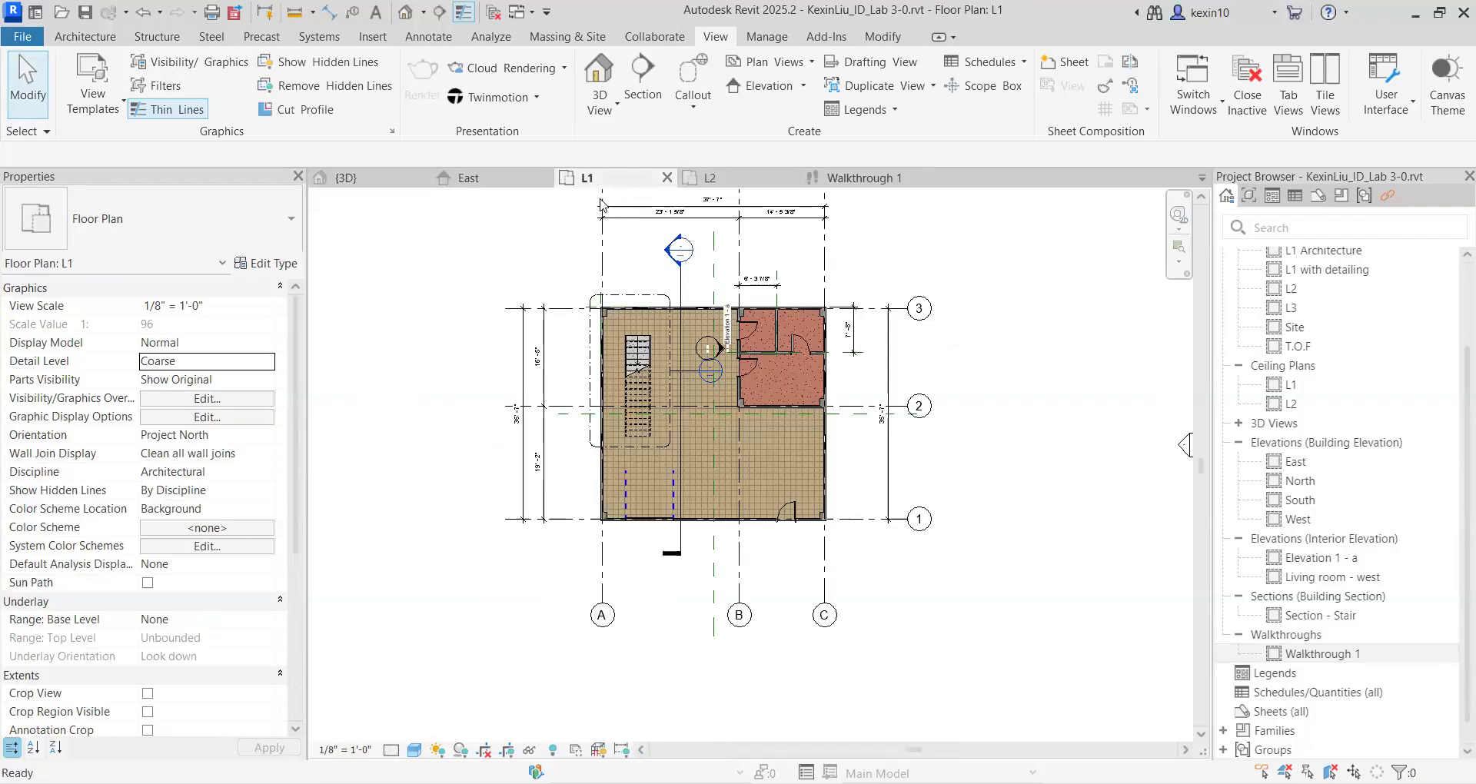
scroll(739, 371, up, 4)
scroll(729, 381, down, 3)
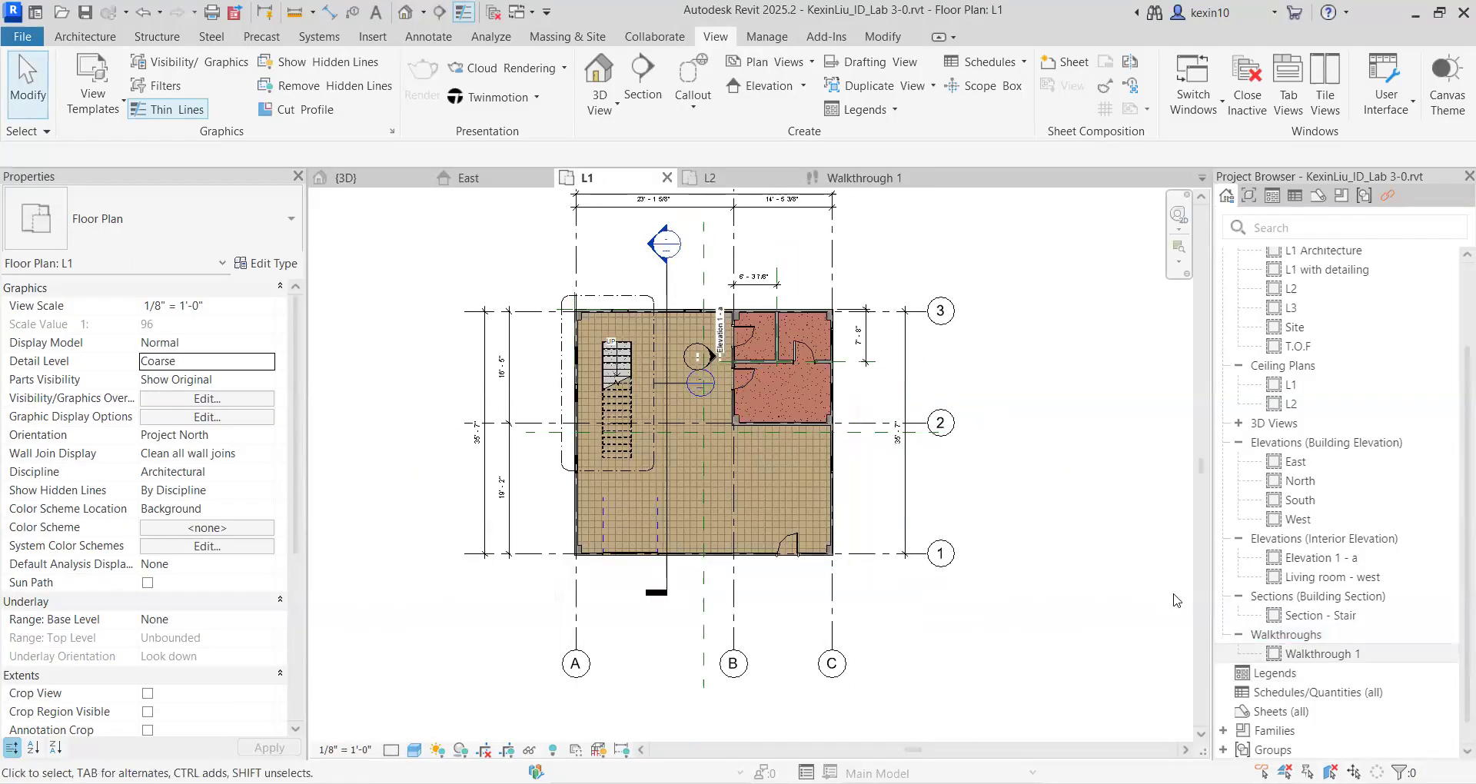
Step: Open the Walkthrough 1 view, select its crop boundary and start editing the walkthrough
click(867, 181)
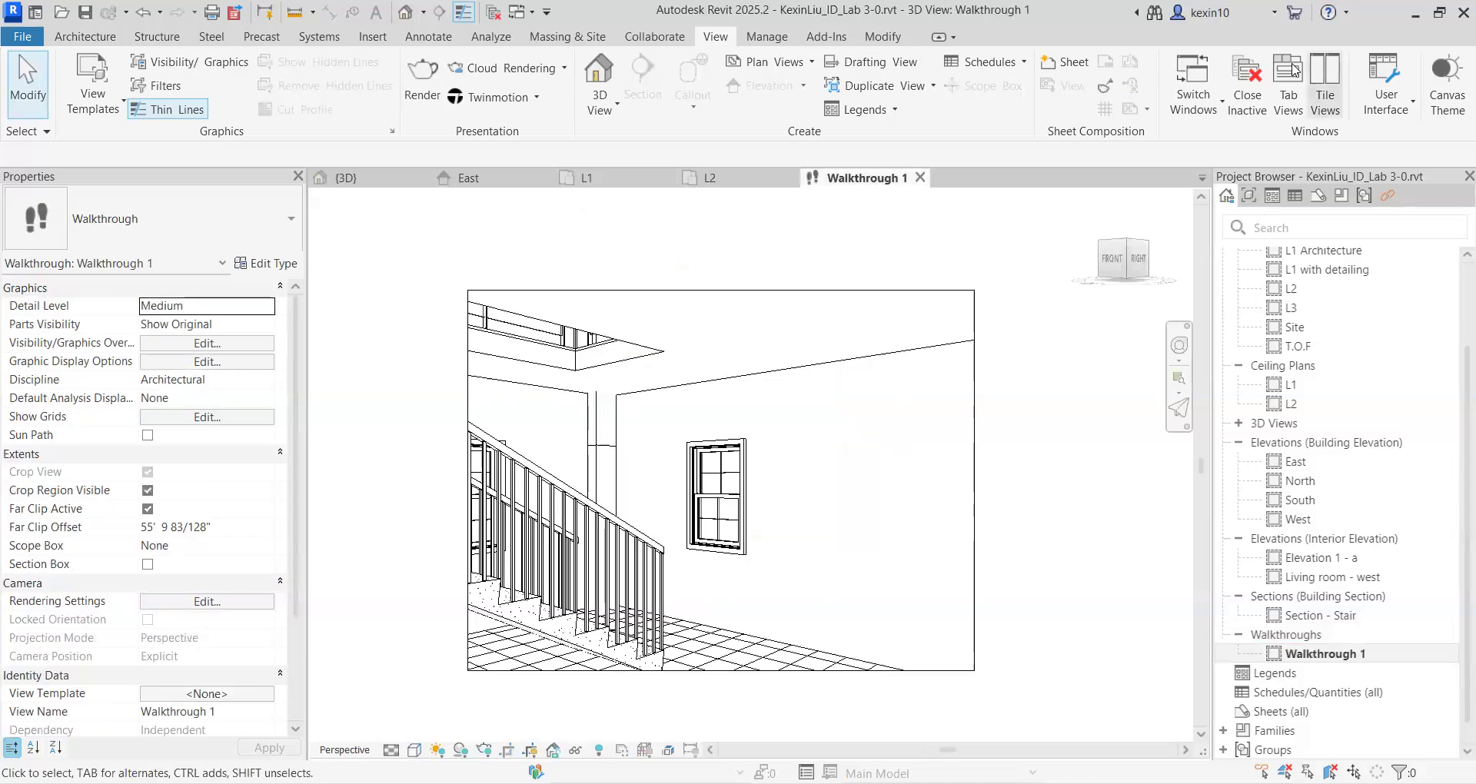
click(721, 291)
click(824, 257)
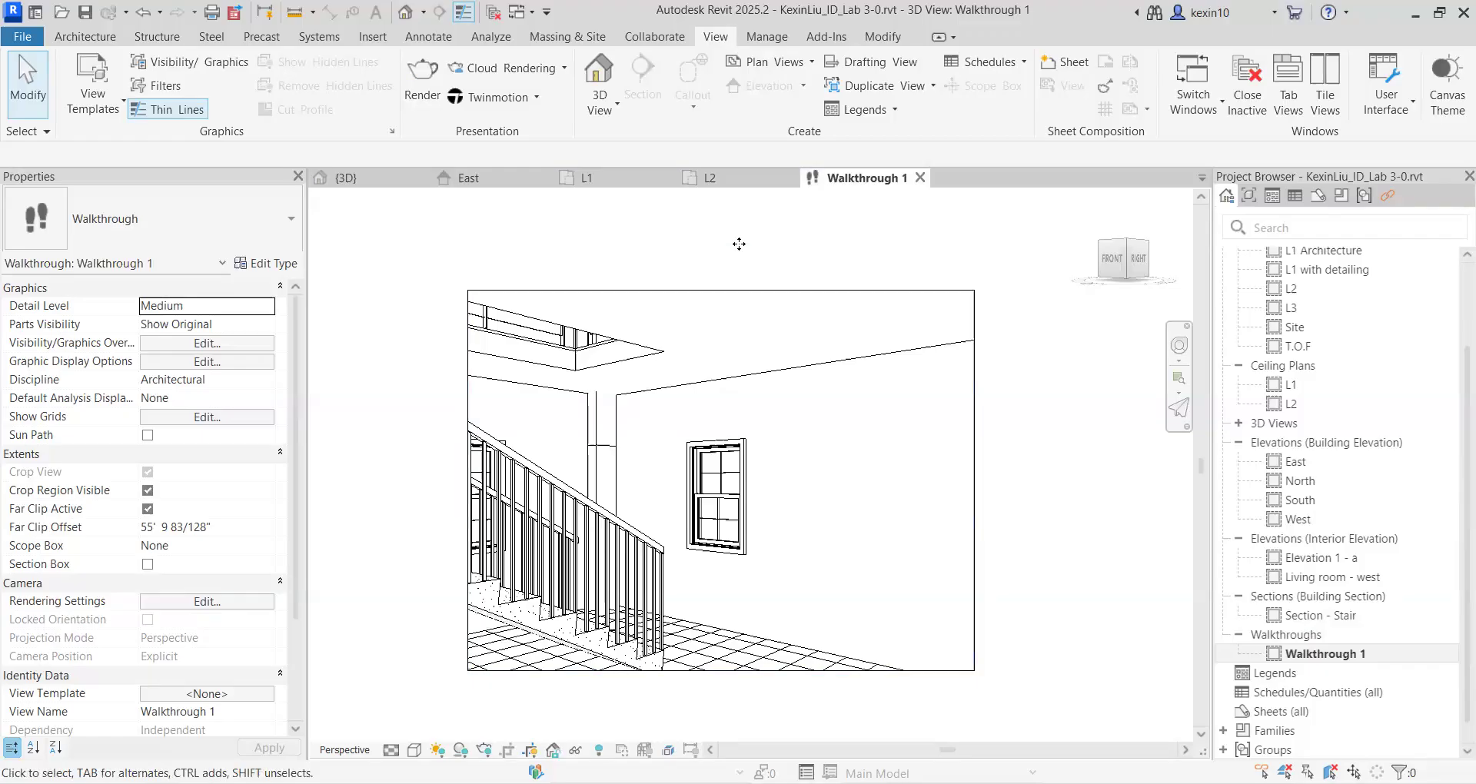
scroll(737, 265, down, 2)
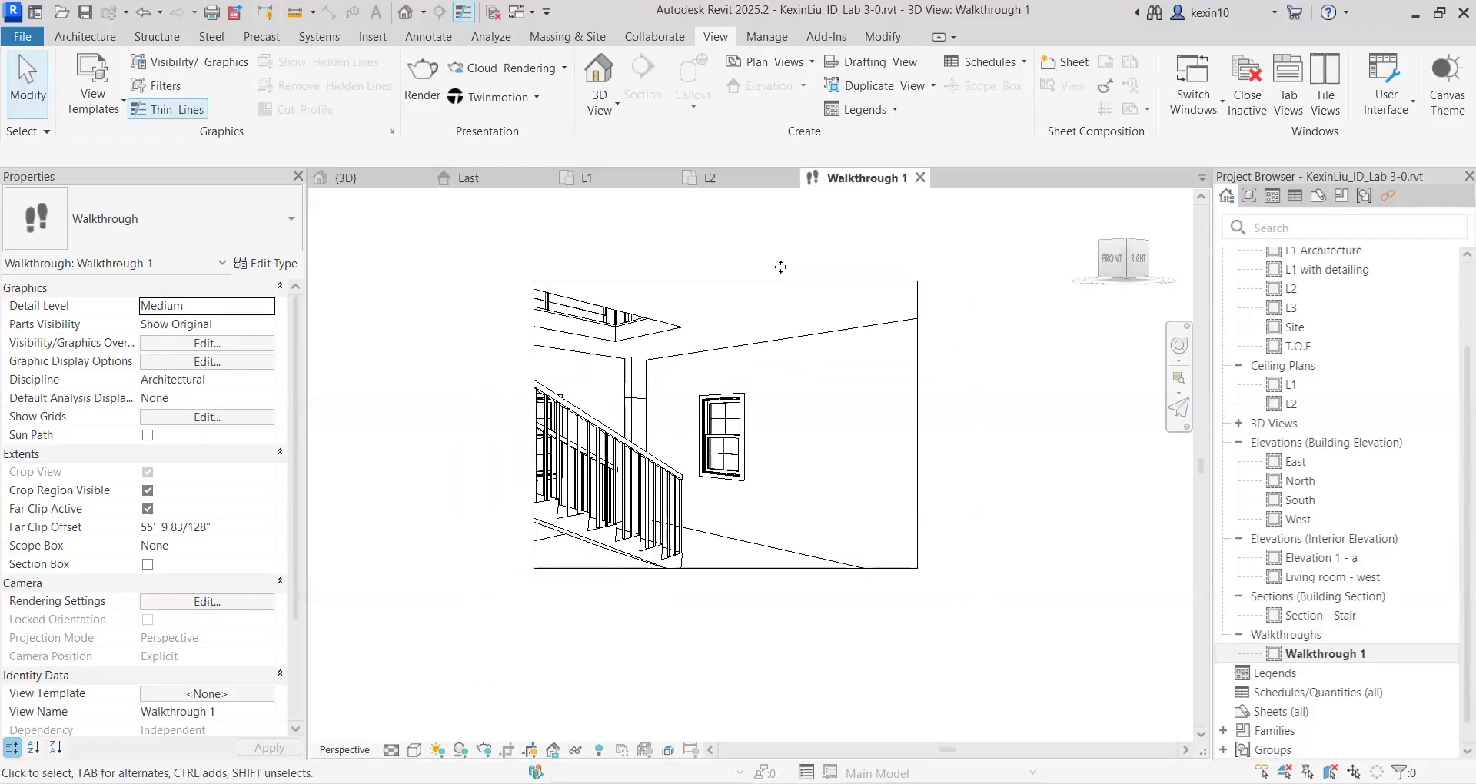
click(733, 281)
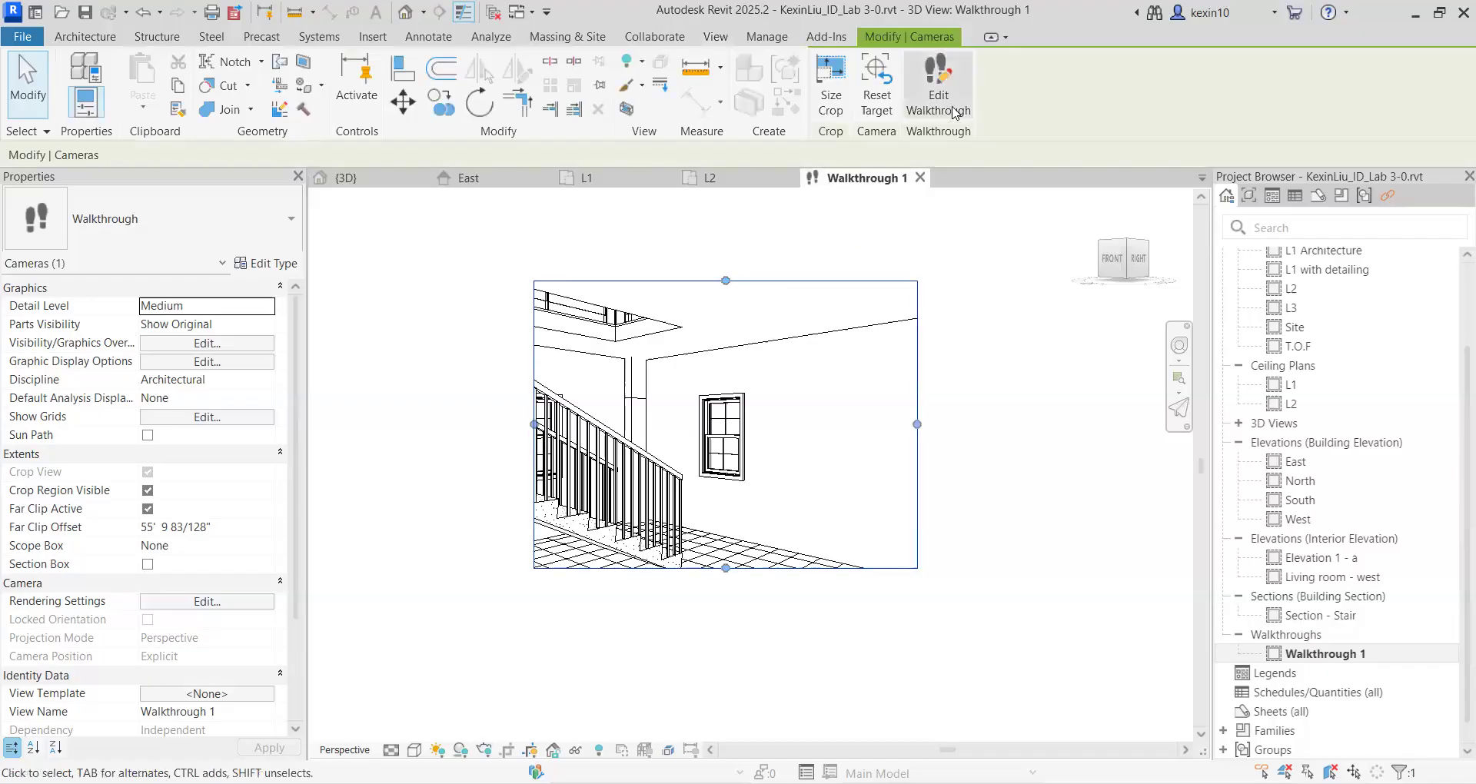
click(938, 84)
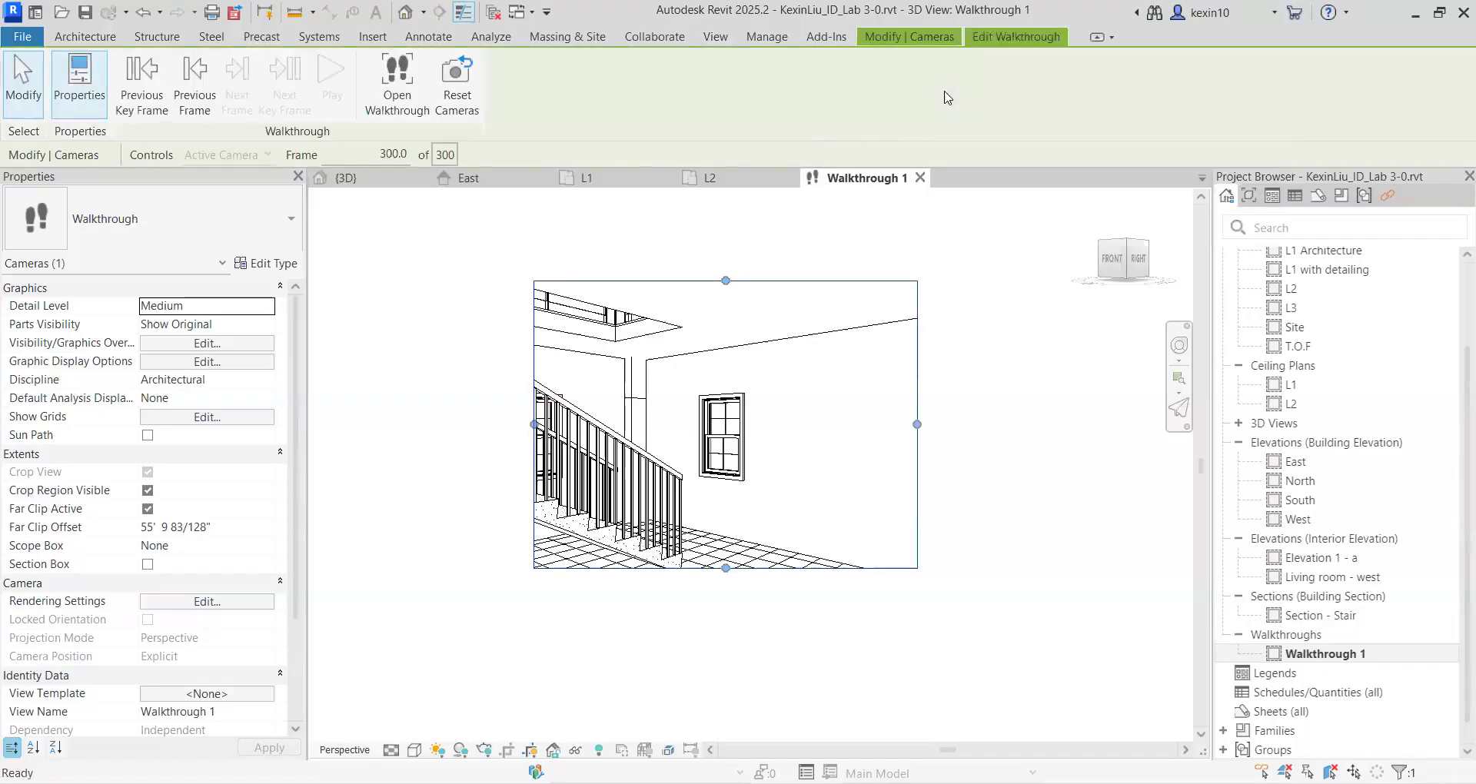
Step: Show the walkthrough path in the L1 floor plan and compare its active camera with the Walkthrough 1 view
click(635, 191)
middle_drag(427, 525, 523, 512)
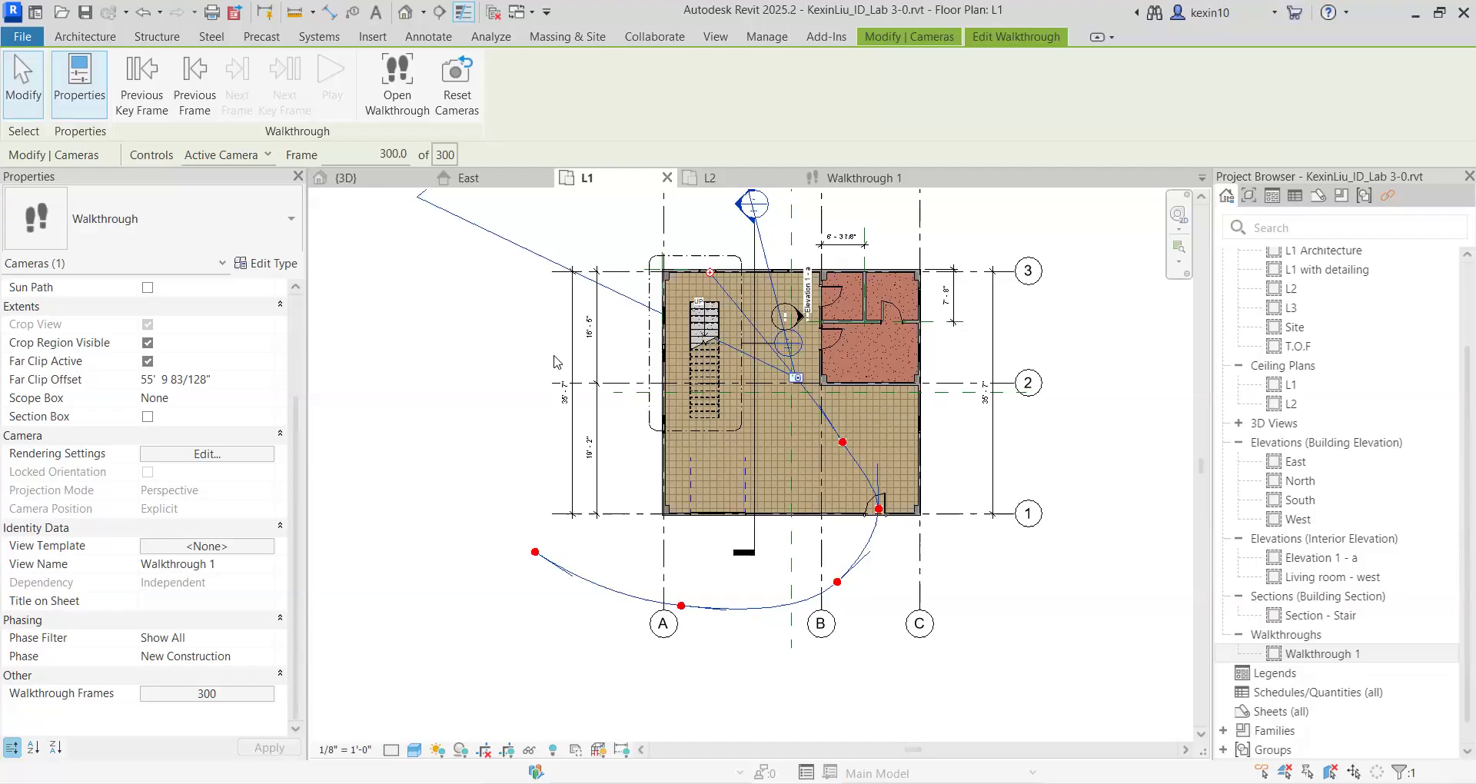
scroll(800, 396, up, 5)
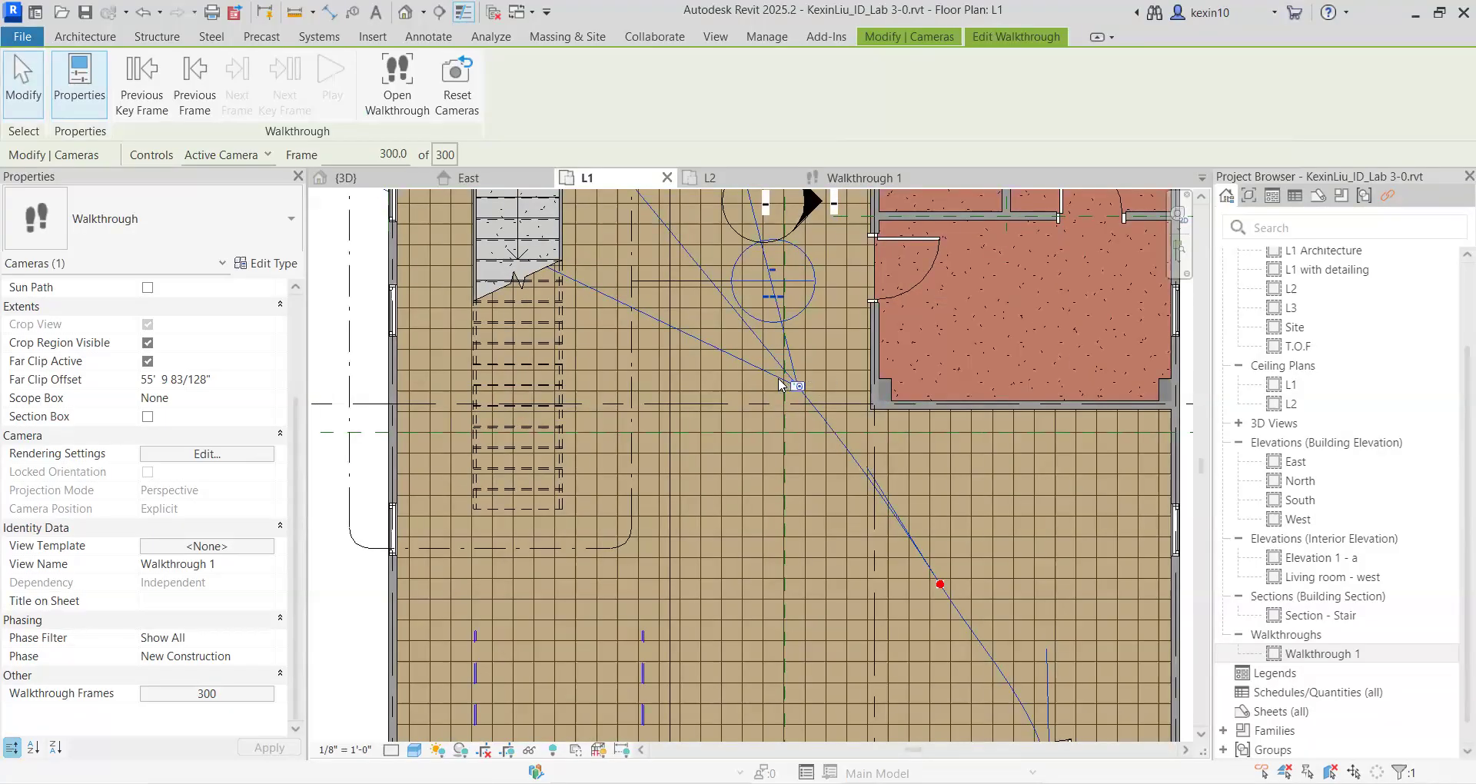
click(855, 178)
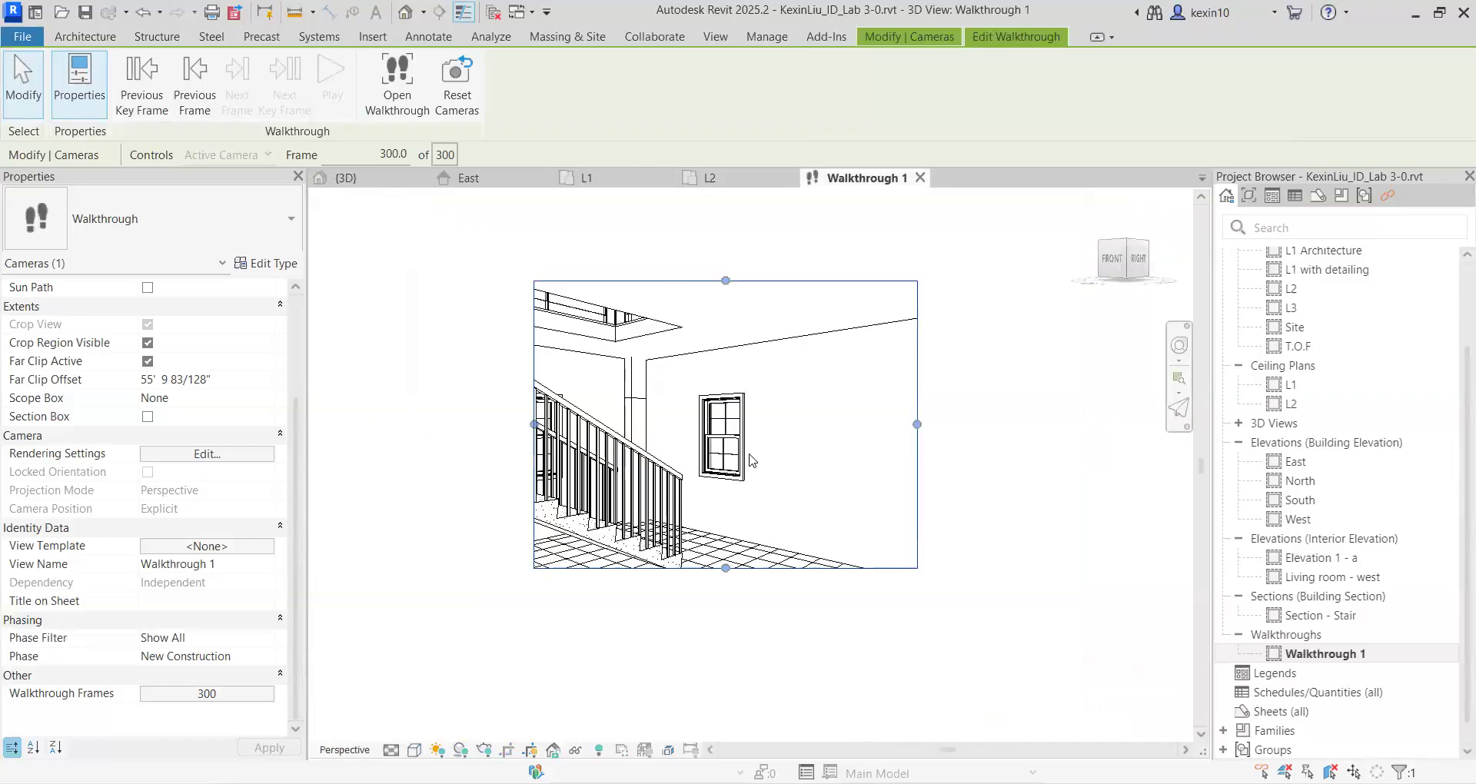
click(615, 179)
scroll(755, 382, down, 4)
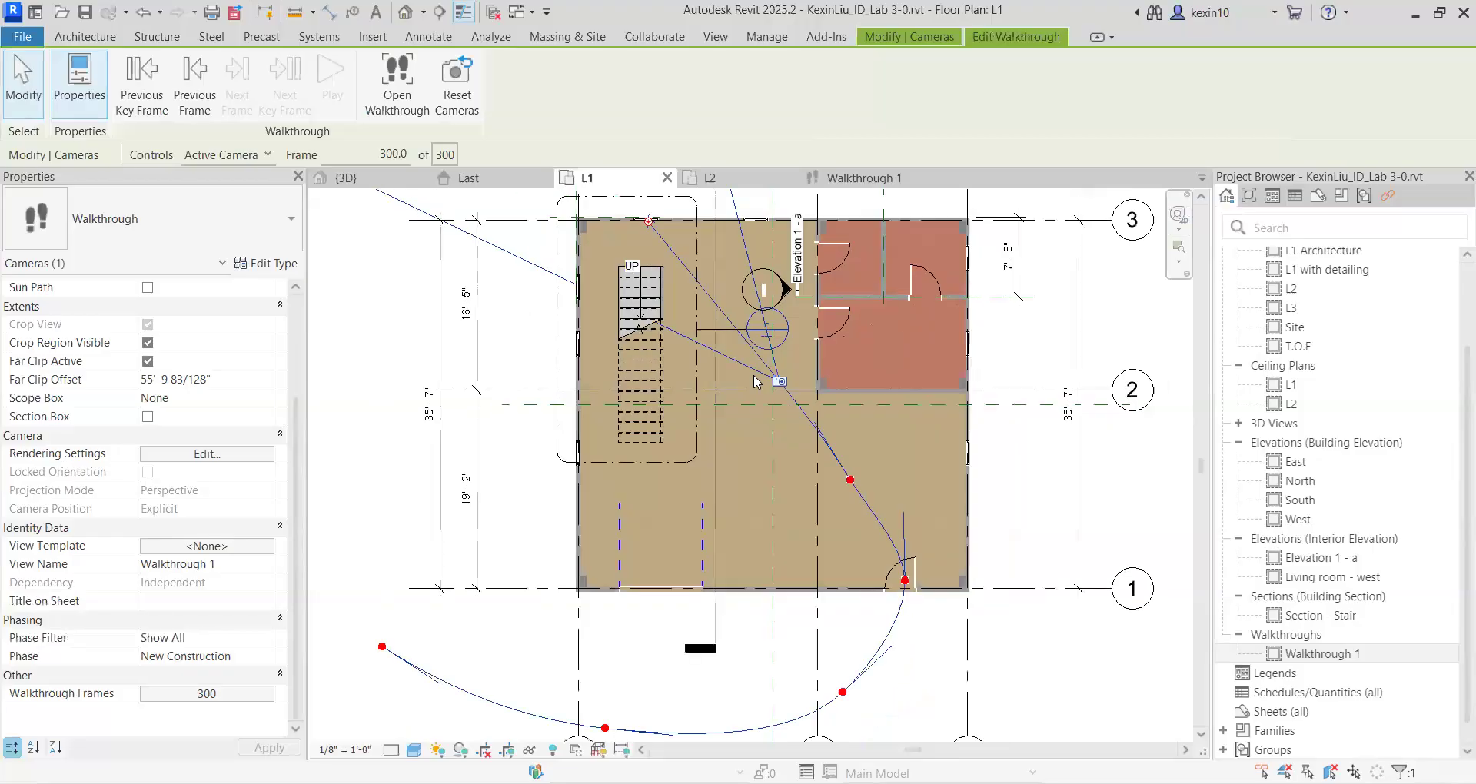
middle_drag(787, 399, 765, 411)
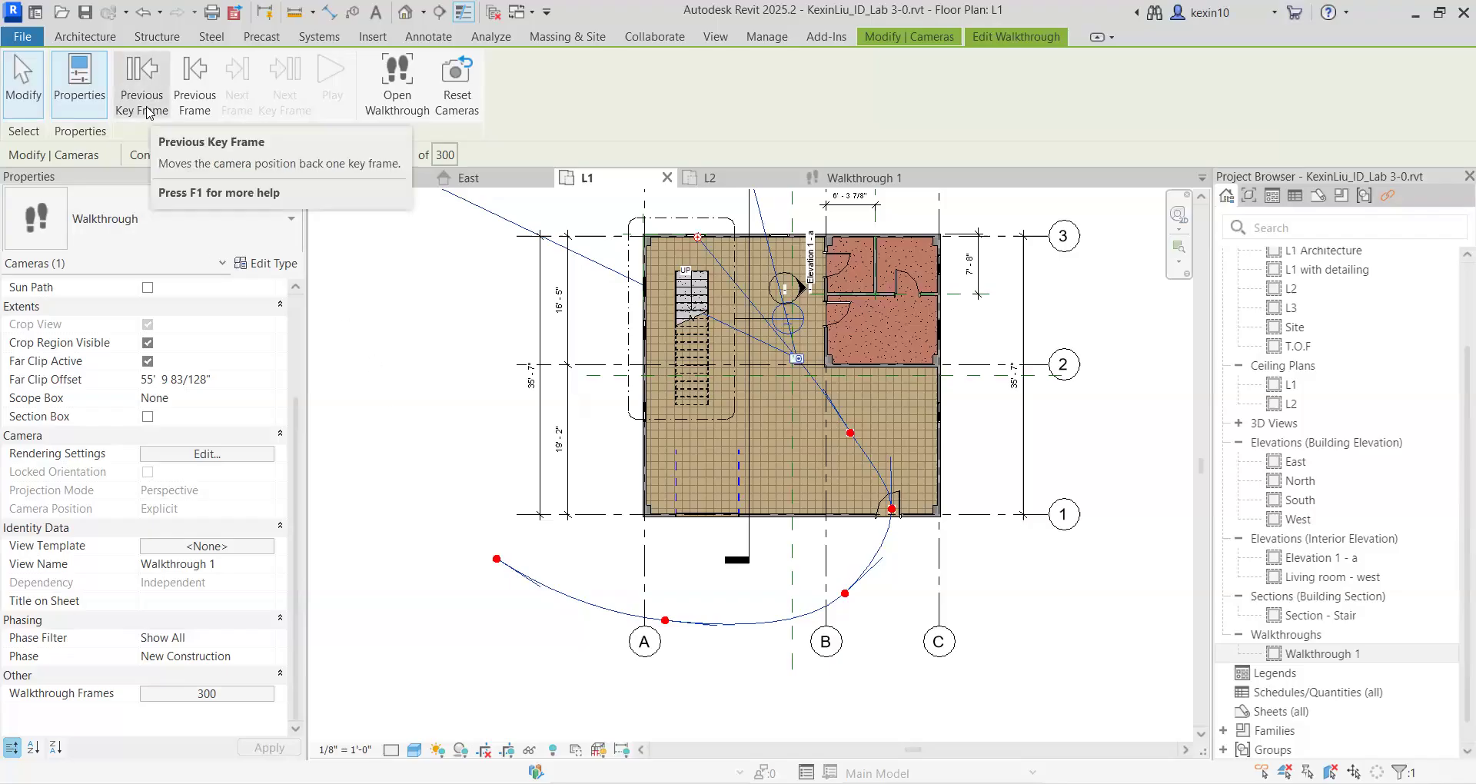
Step: Step the walkthrough camera back through the key frames to the first one, frame 1
click(143, 84)
scroll(854, 388, up, 1)
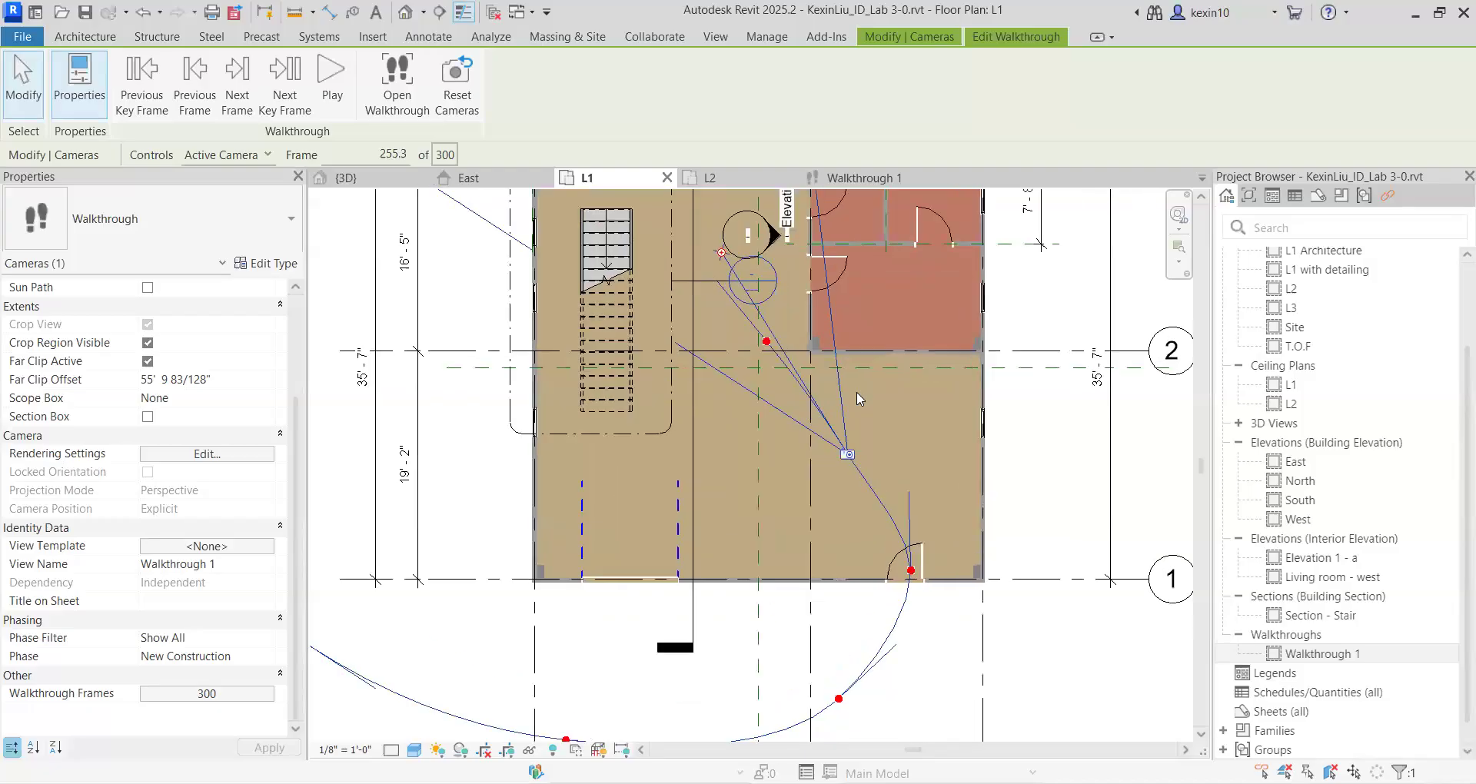
click(137, 102)
click(136, 103)
click(135, 102)
click(135, 103)
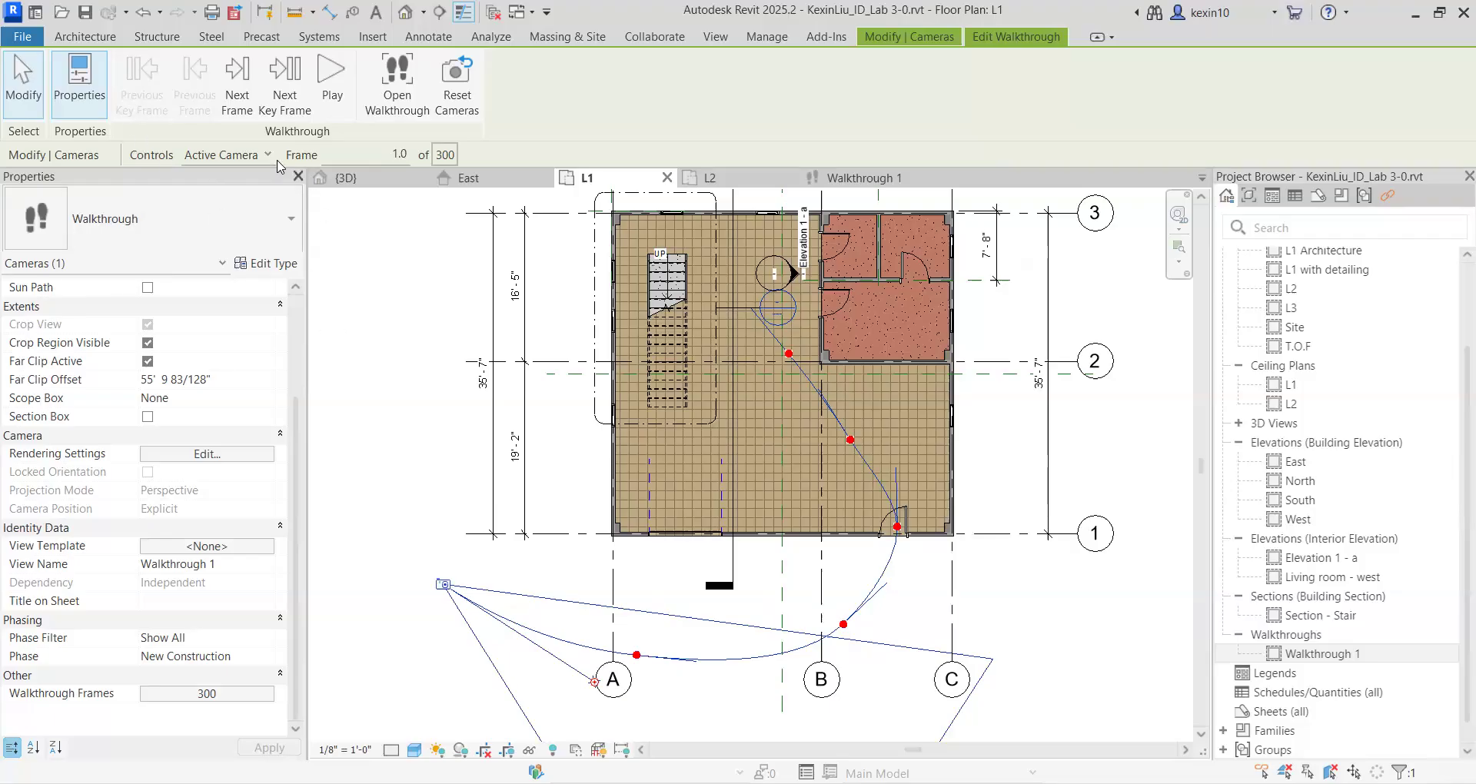
Step: Aim the first key frame's camera at the building by moving its target point beside the grid A wall, just above grid 1
middle_drag(587, 379, 623, 294)
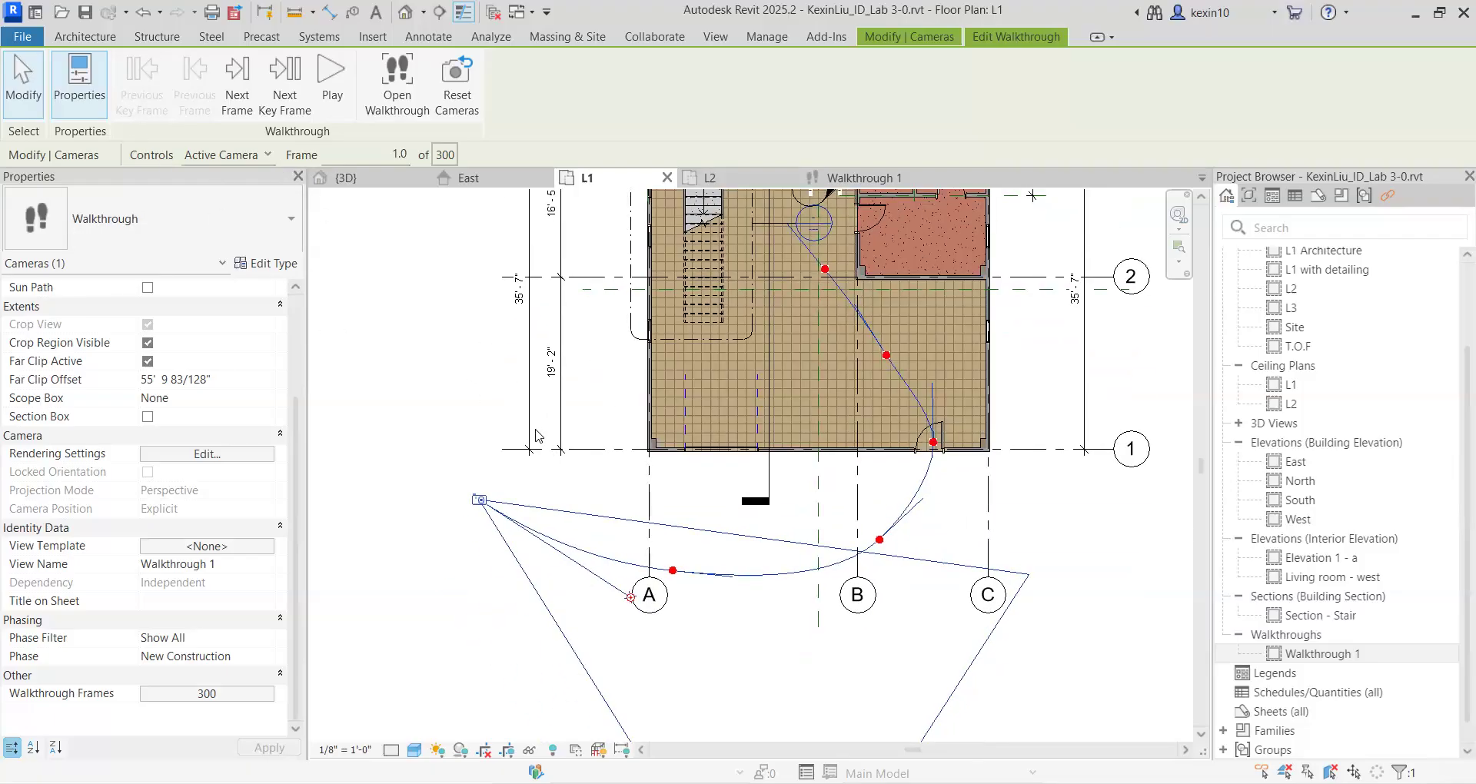
scroll(552, 466, up, 4)
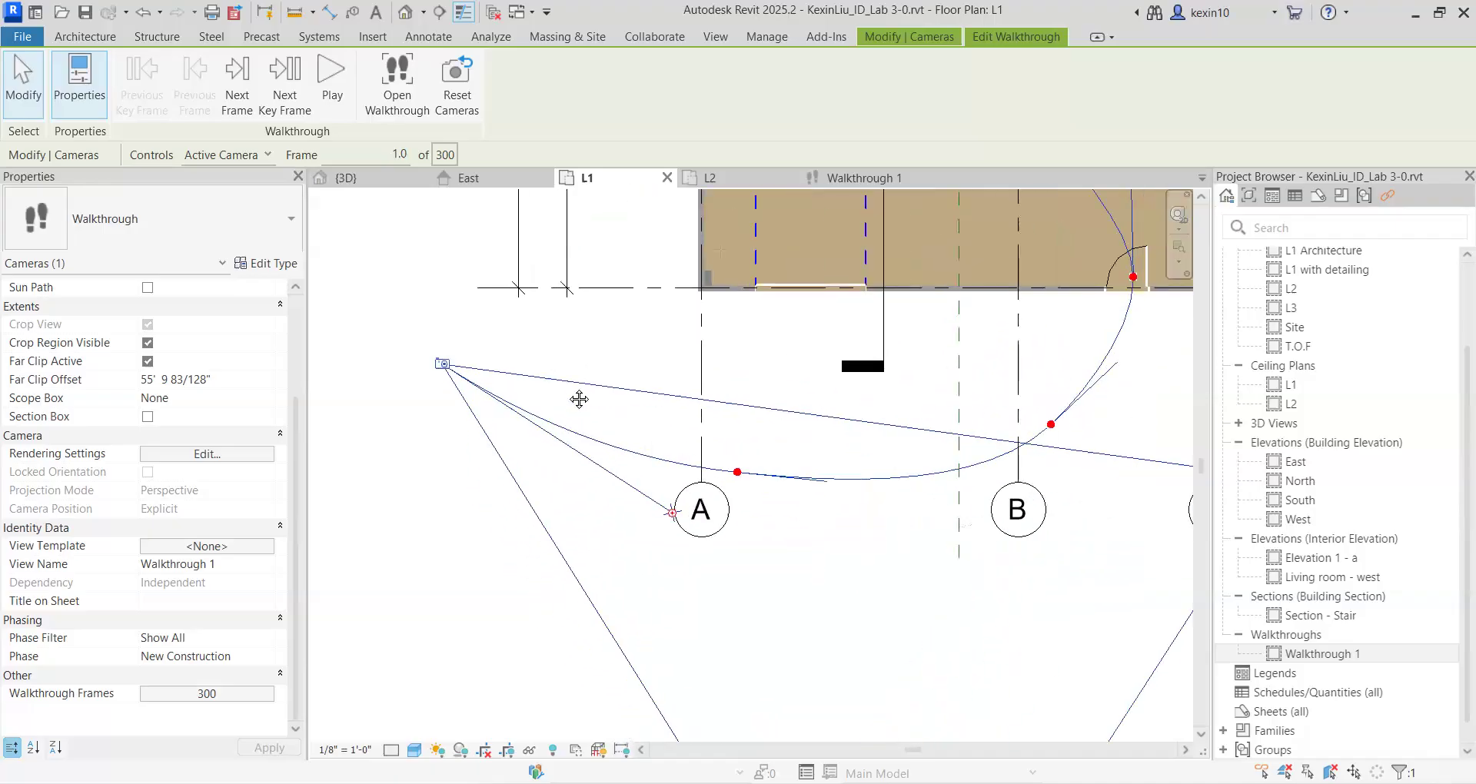
scroll(684, 519, down, 2)
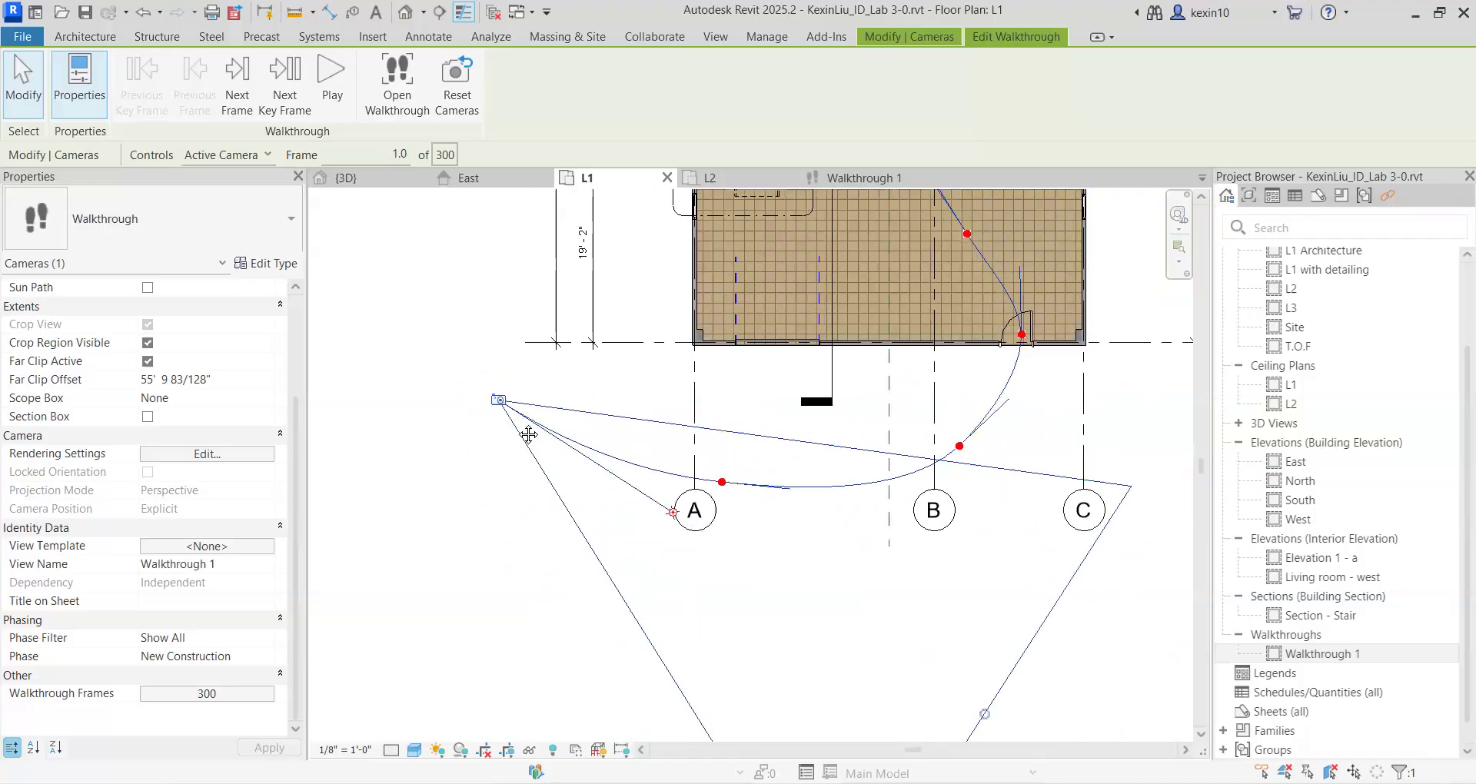
scroll(697, 542, up, 3)
scroll(654, 511, up, 1)
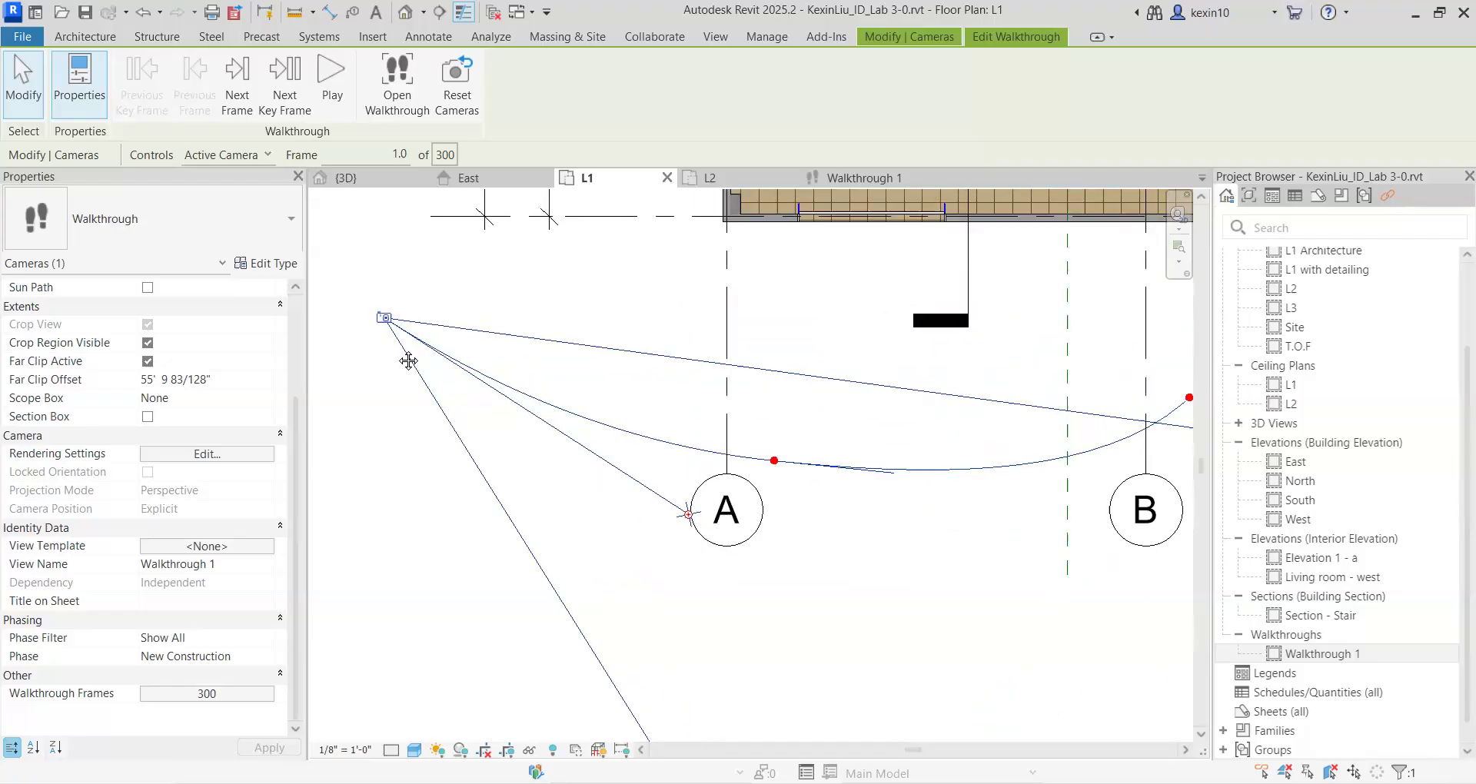
scroll(684, 531, down, 2)
scroll(688, 534, down, 2)
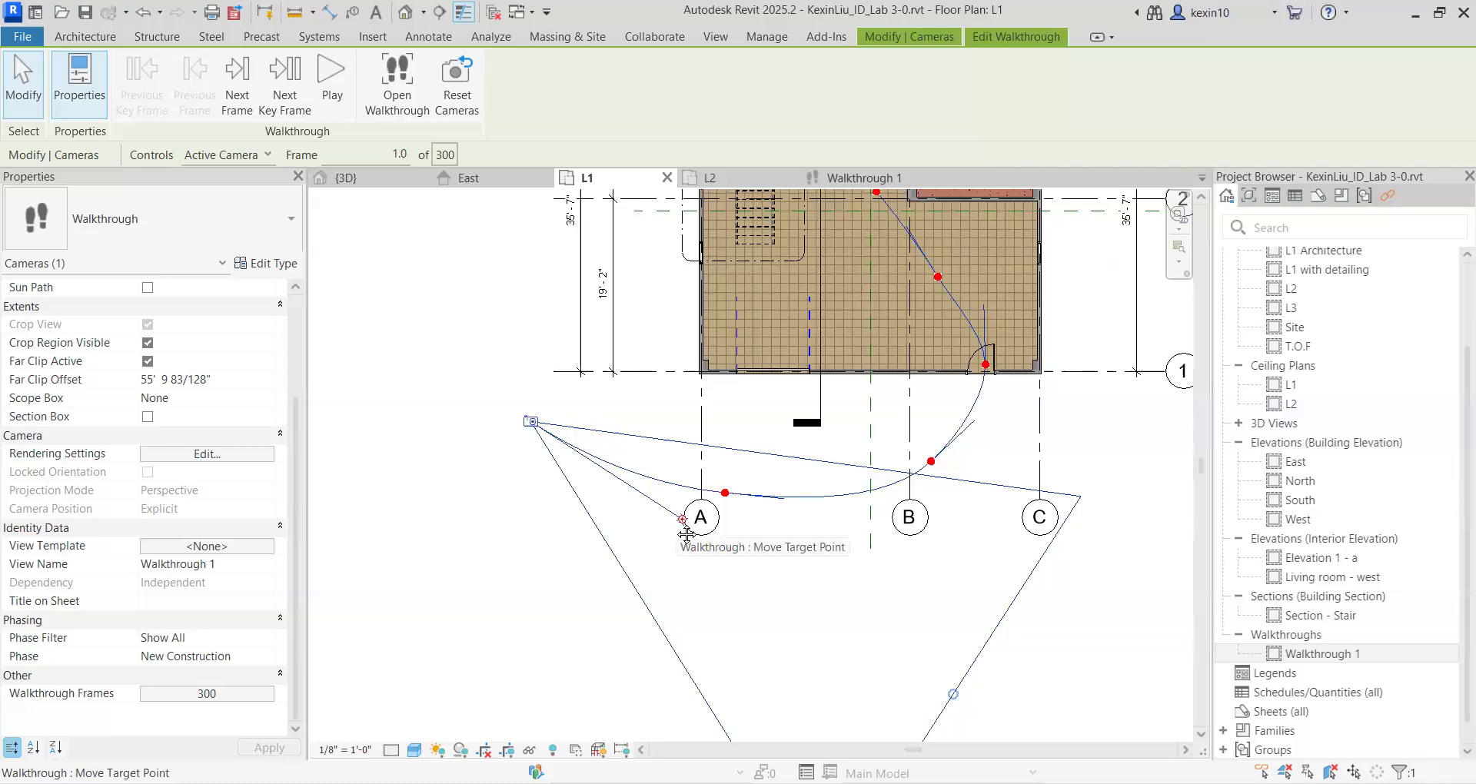
drag(685, 530, 666, 365)
Step: Advance to the second key frame and move its camera target inside the building, behind the front-wall opening near grid A
scroll(670, 417, down, 1)
middle_drag(669, 416, 555, 527)
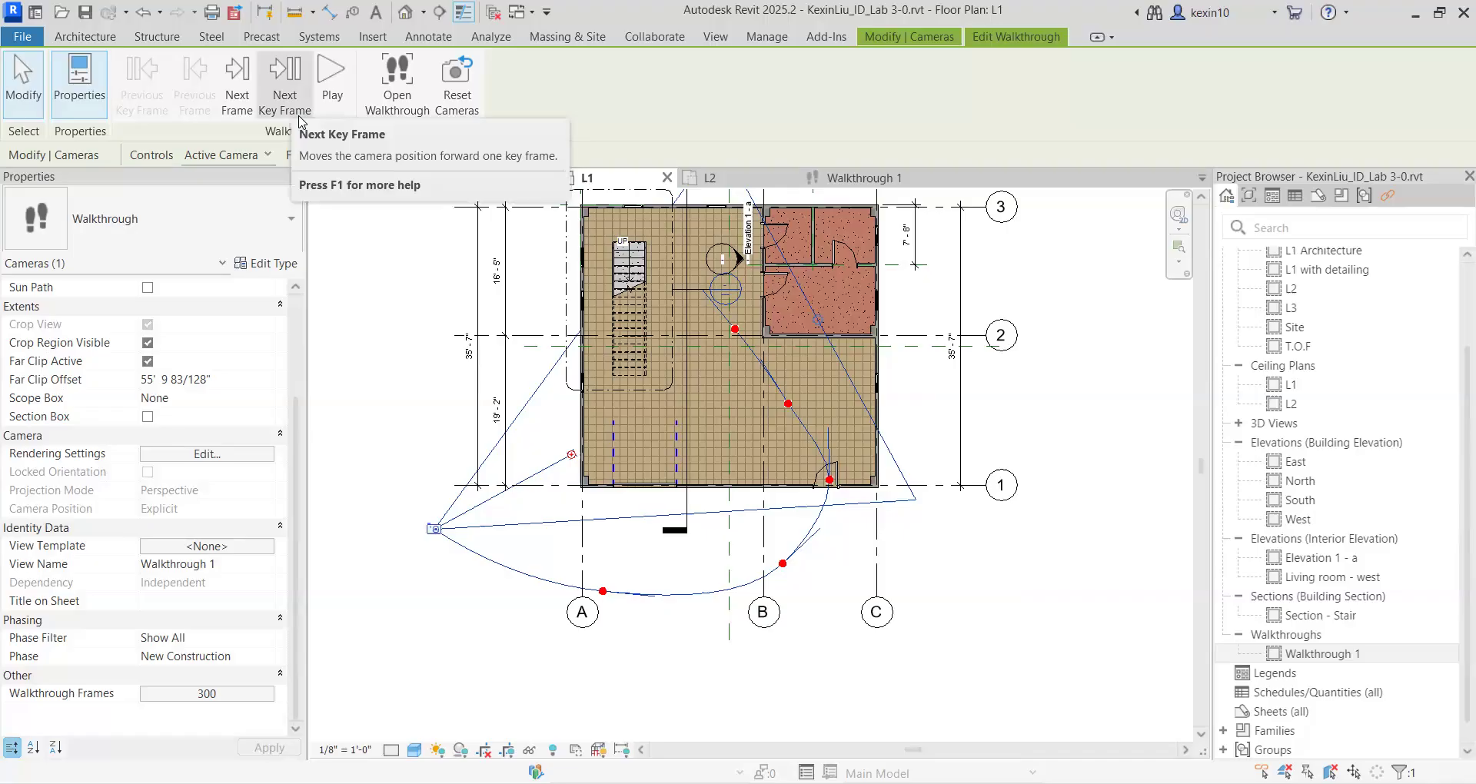
click(286, 85)
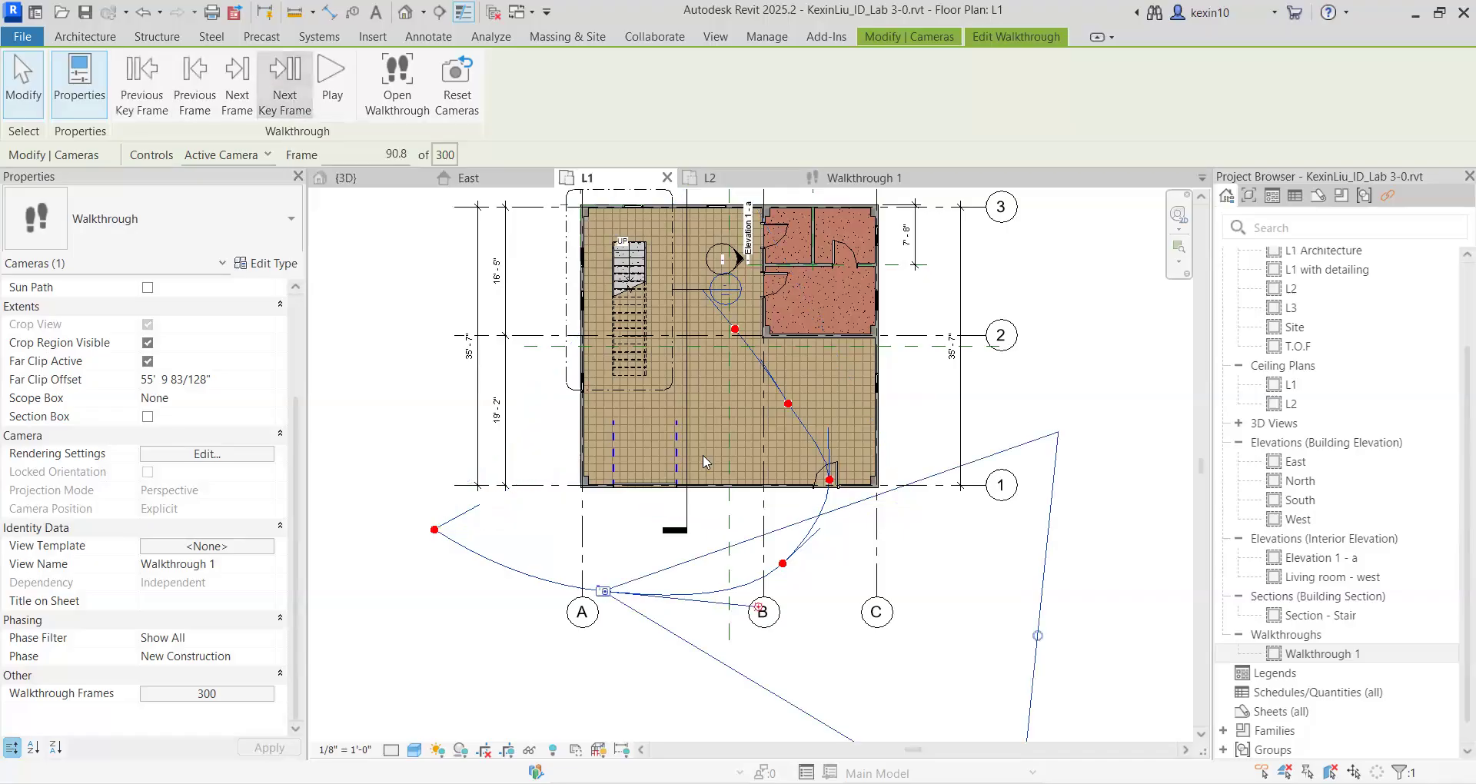
middle_drag(676, 579, 752, 547)
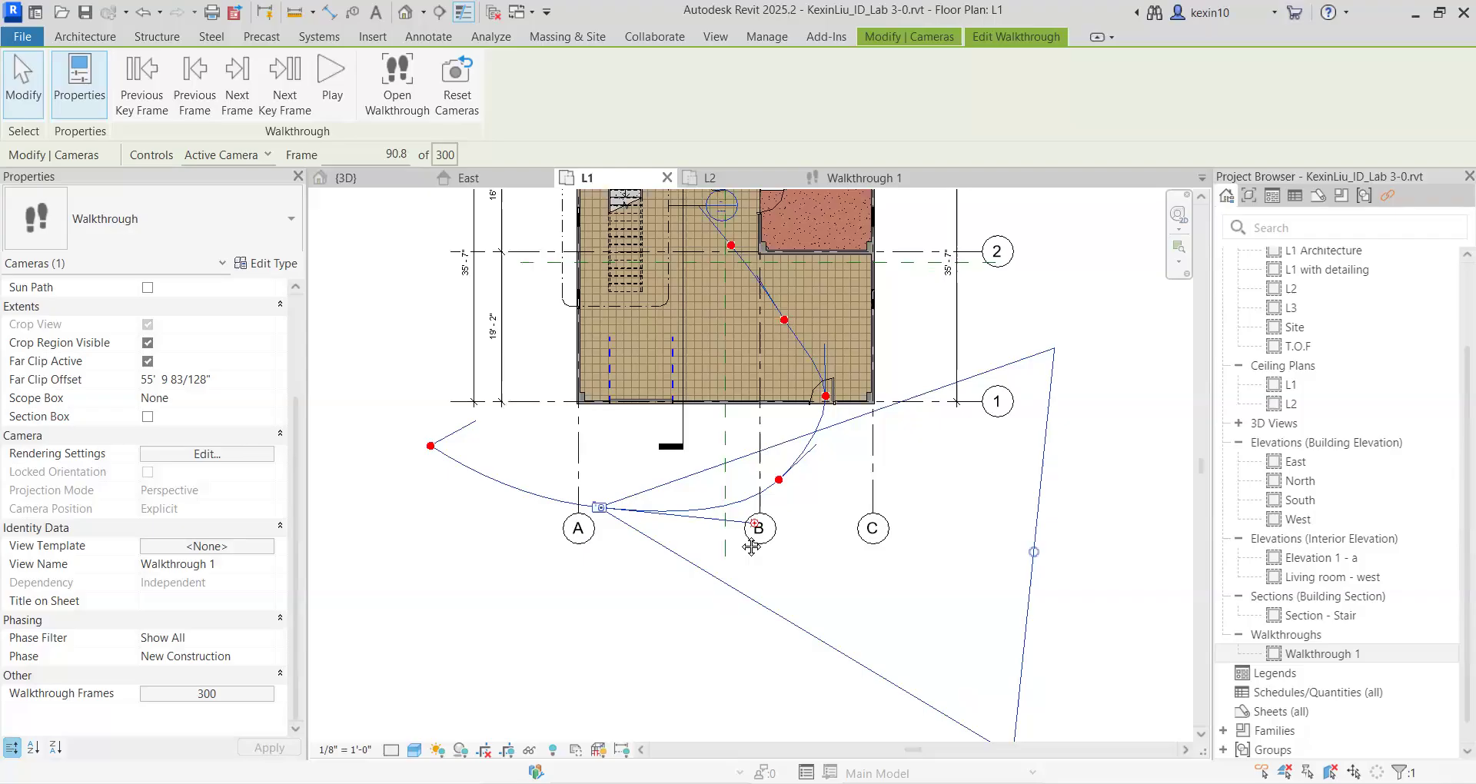
scroll(752, 547, up, 2)
drag(769, 529, 591, 352)
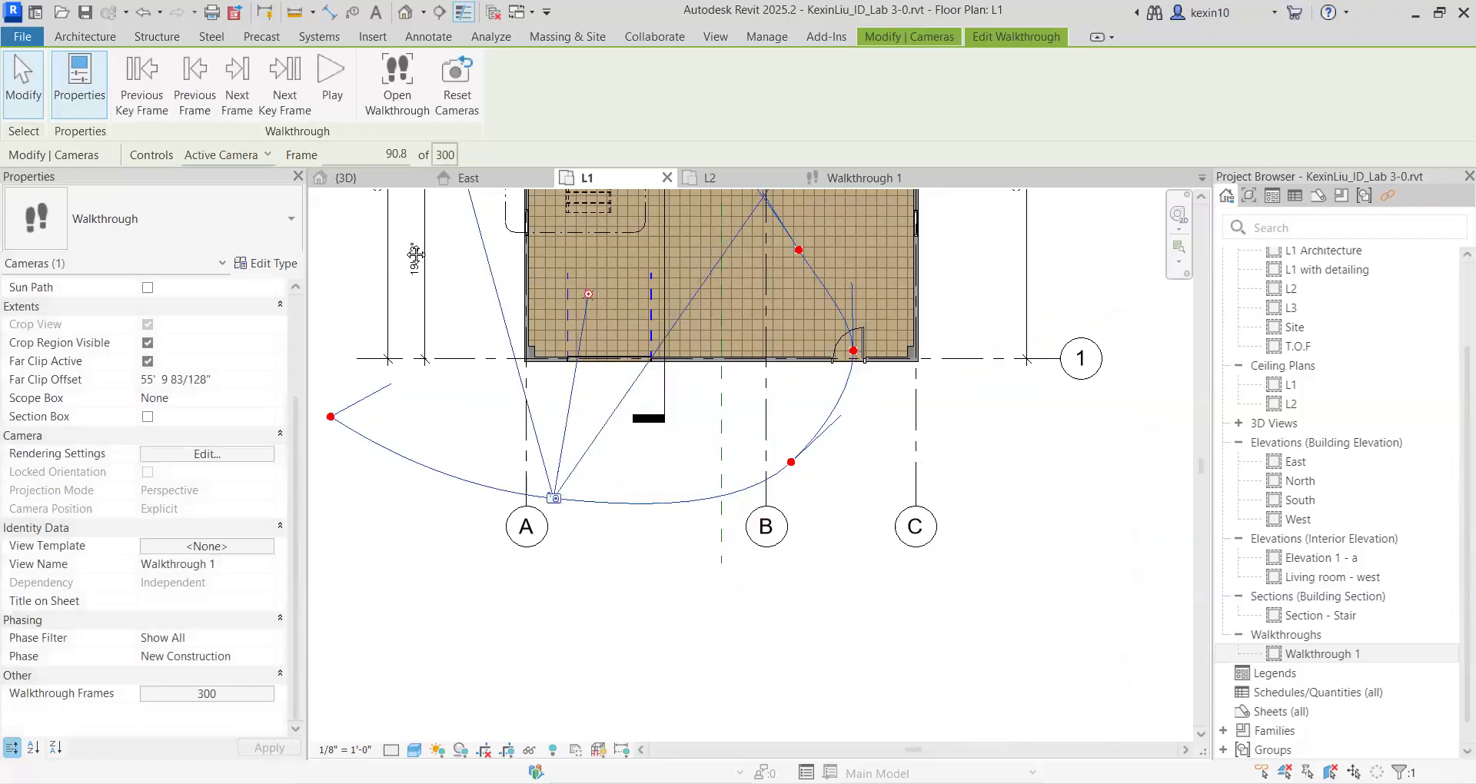
Step: Advance to the third key frame and move its camera target inside the building, just beyond the entrance door
click(286, 89)
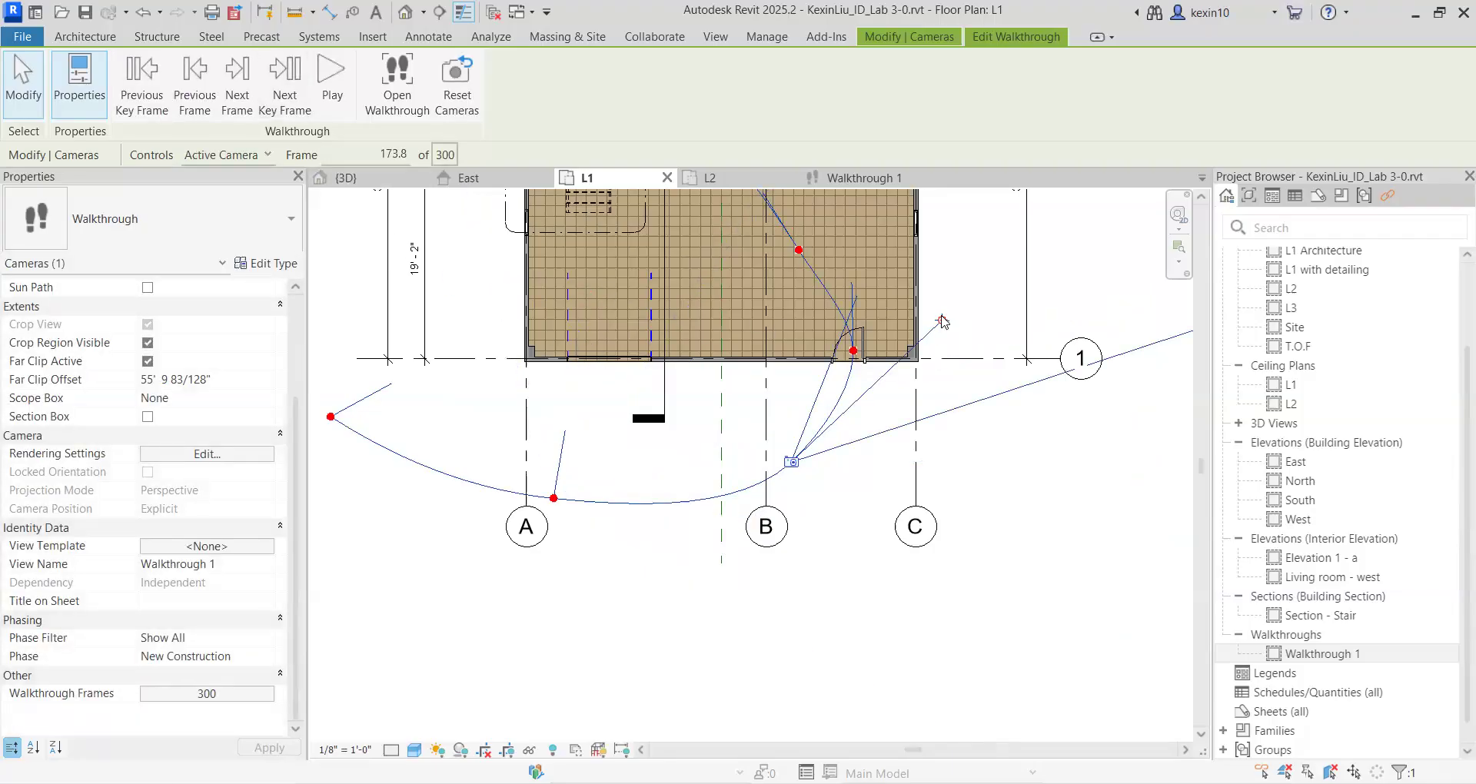
drag(943, 321, 861, 303)
middle_drag(837, 362, 746, 482)
Step: Advance to the key frame at the entrance door and turn its camera target toward the intersection of grids B and 2
scroll(807, 416, up, 1)
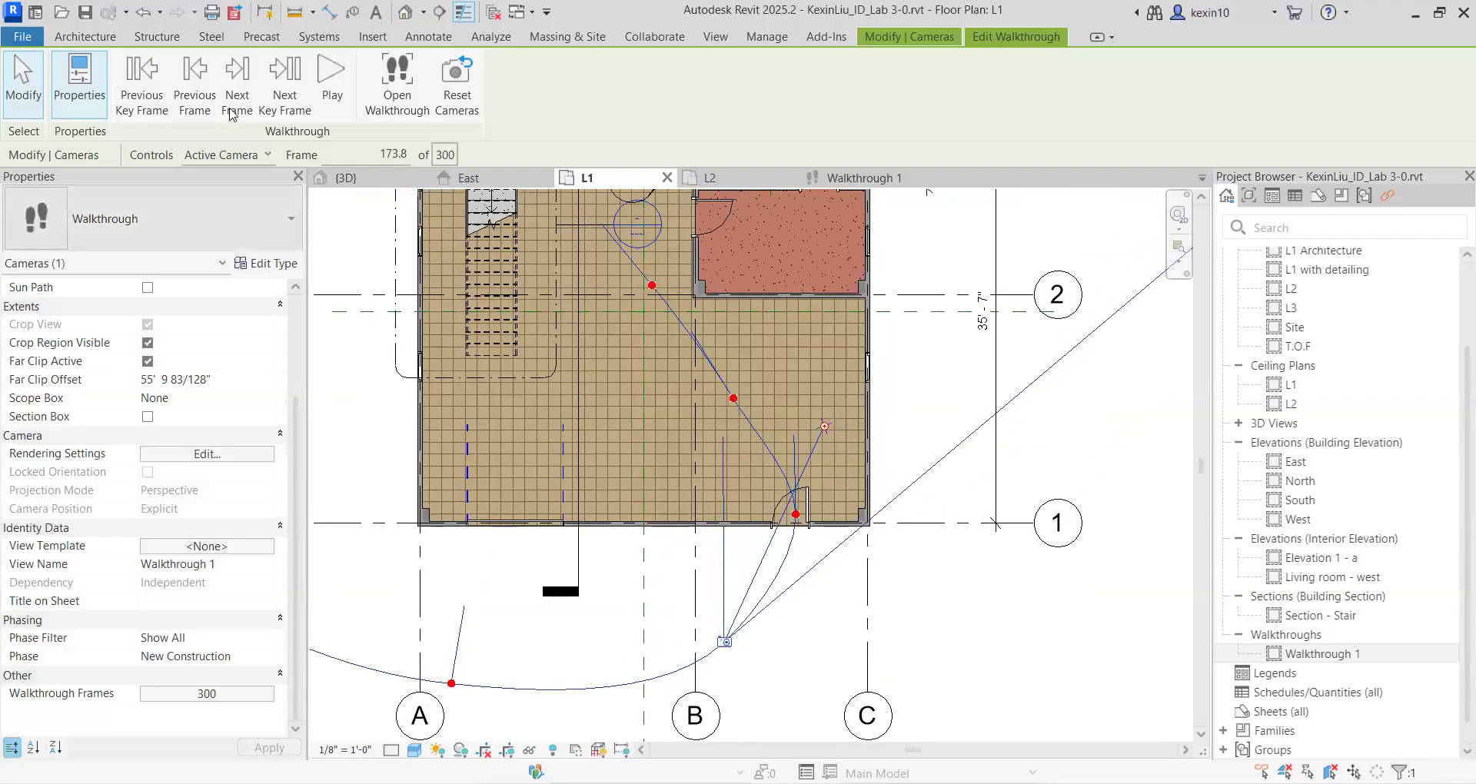
click(284, 85)
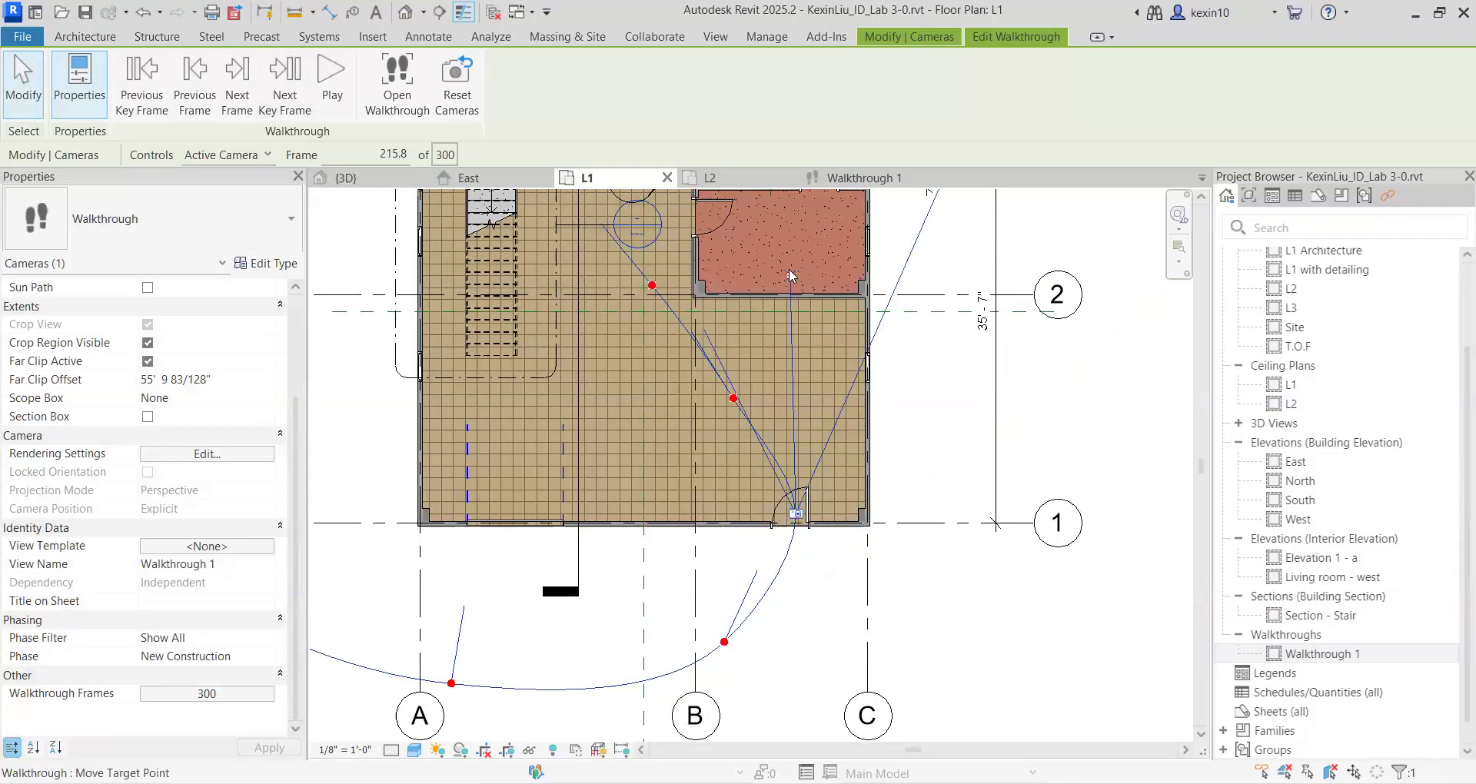
drag(791, 275, 679, 307)
Step: Advance to the key frame inside the main room and move its camera target toward the stair
click(279, 107)
middle_drag(608, 217, 662, 344)
drag(649, 320, 619, 344)
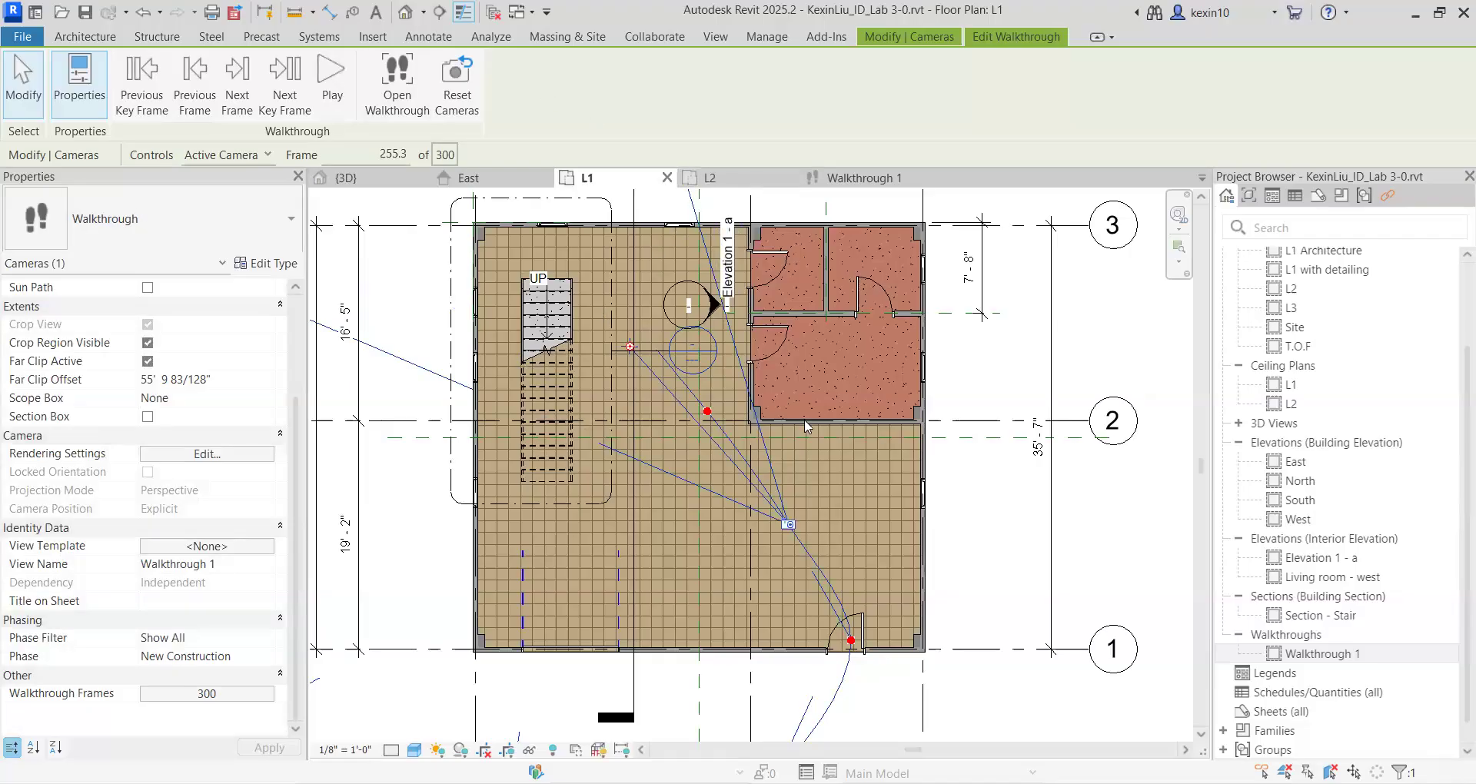
scroll(801, 422, down, 1)
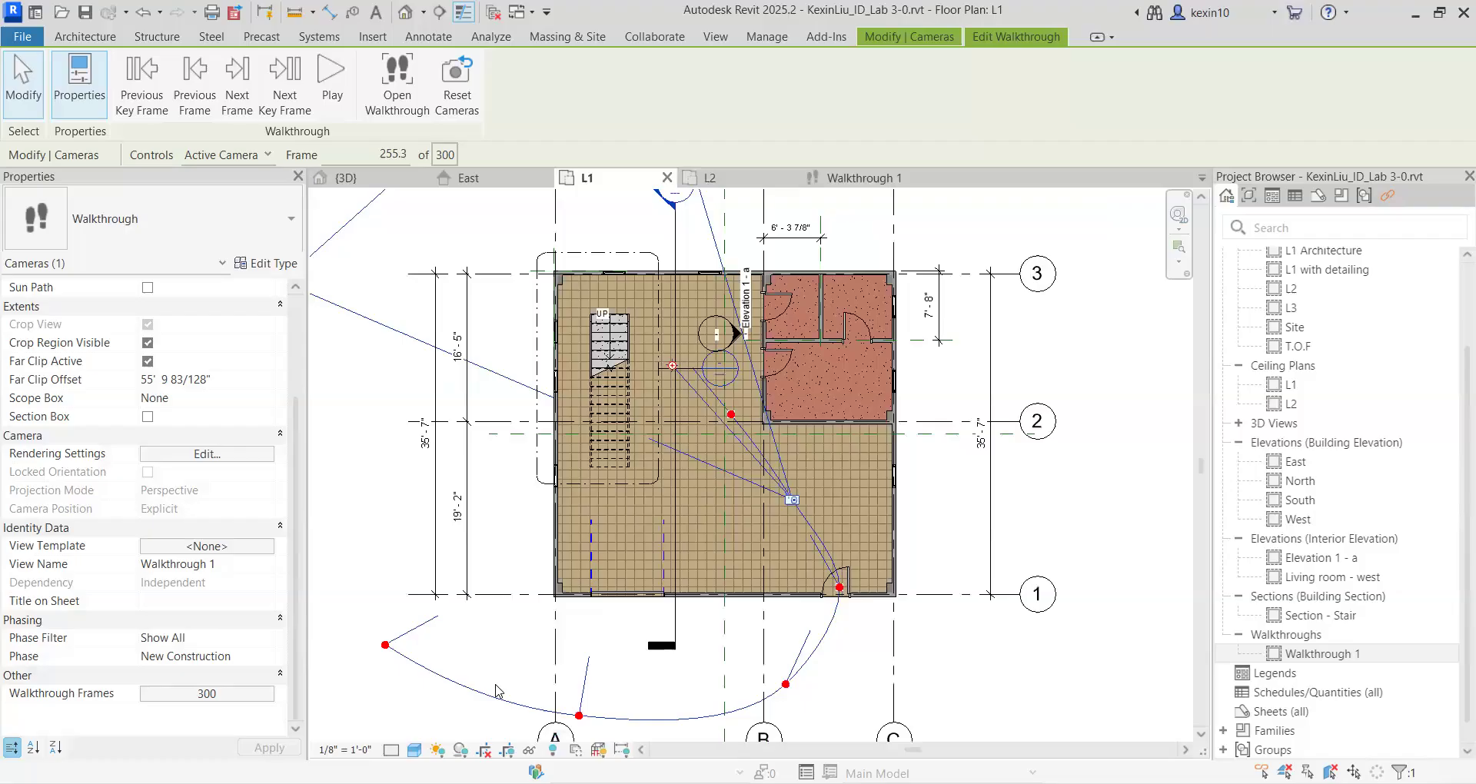
Step: Switch to the PowerPoint lab slides and review slides 34 and 35 on adjusting key frame cameras and playing the walkthrough
key(alt+Tab)
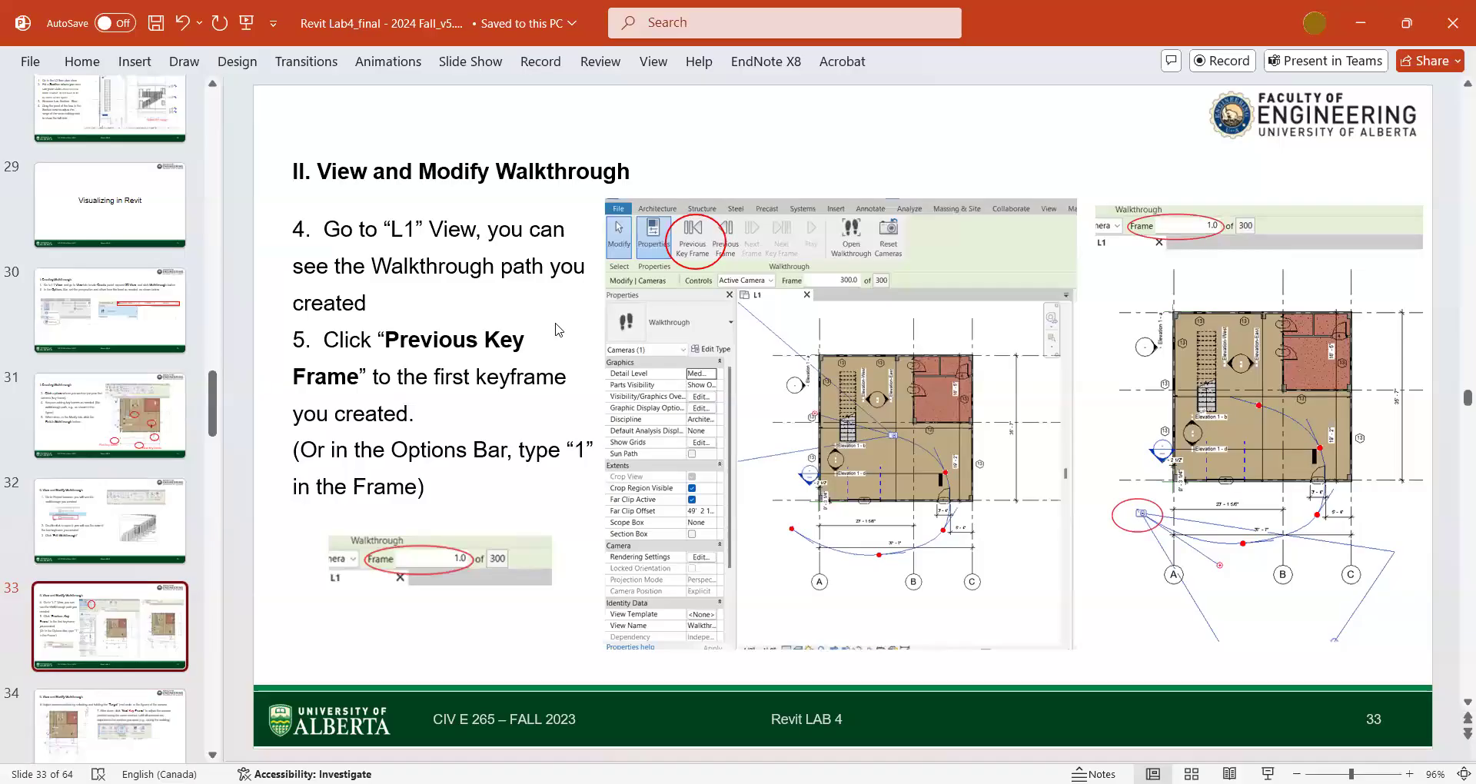
scroll(192, 640, down, 1)
click(164, 659)
scroll(151, 657, down, 2)
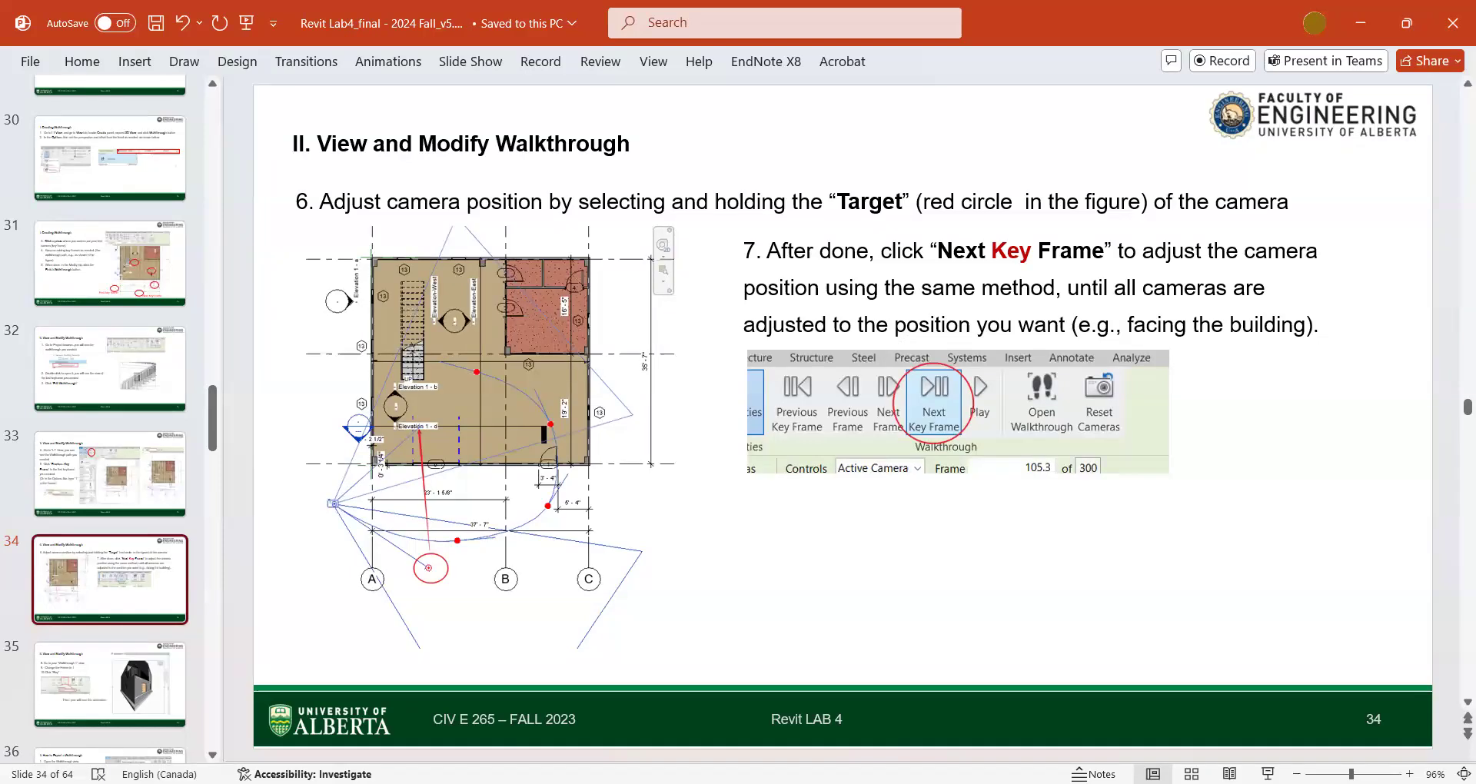
click(972, 305)
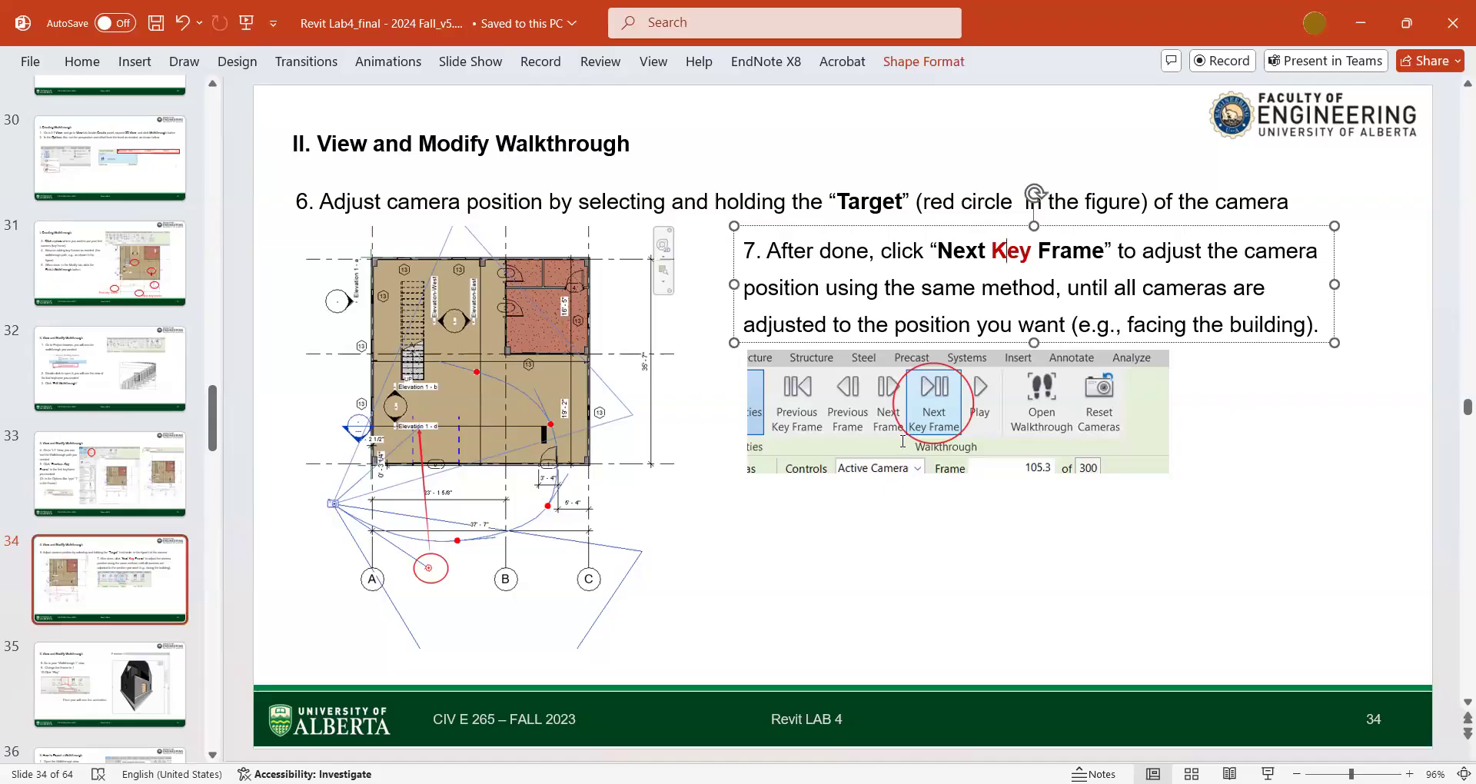
click(855, 548)
scroll(126, 681, down, 1)
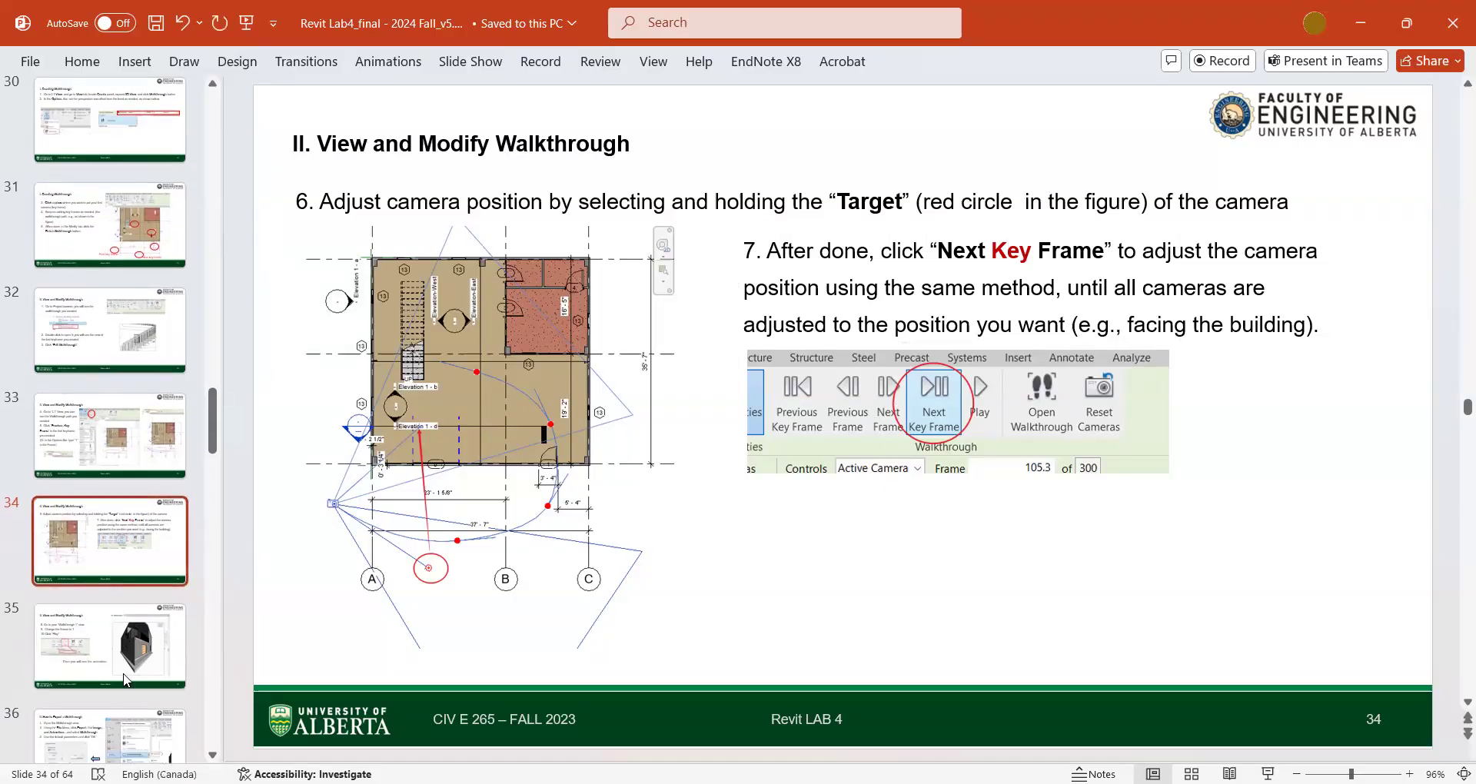
click(201, 659)
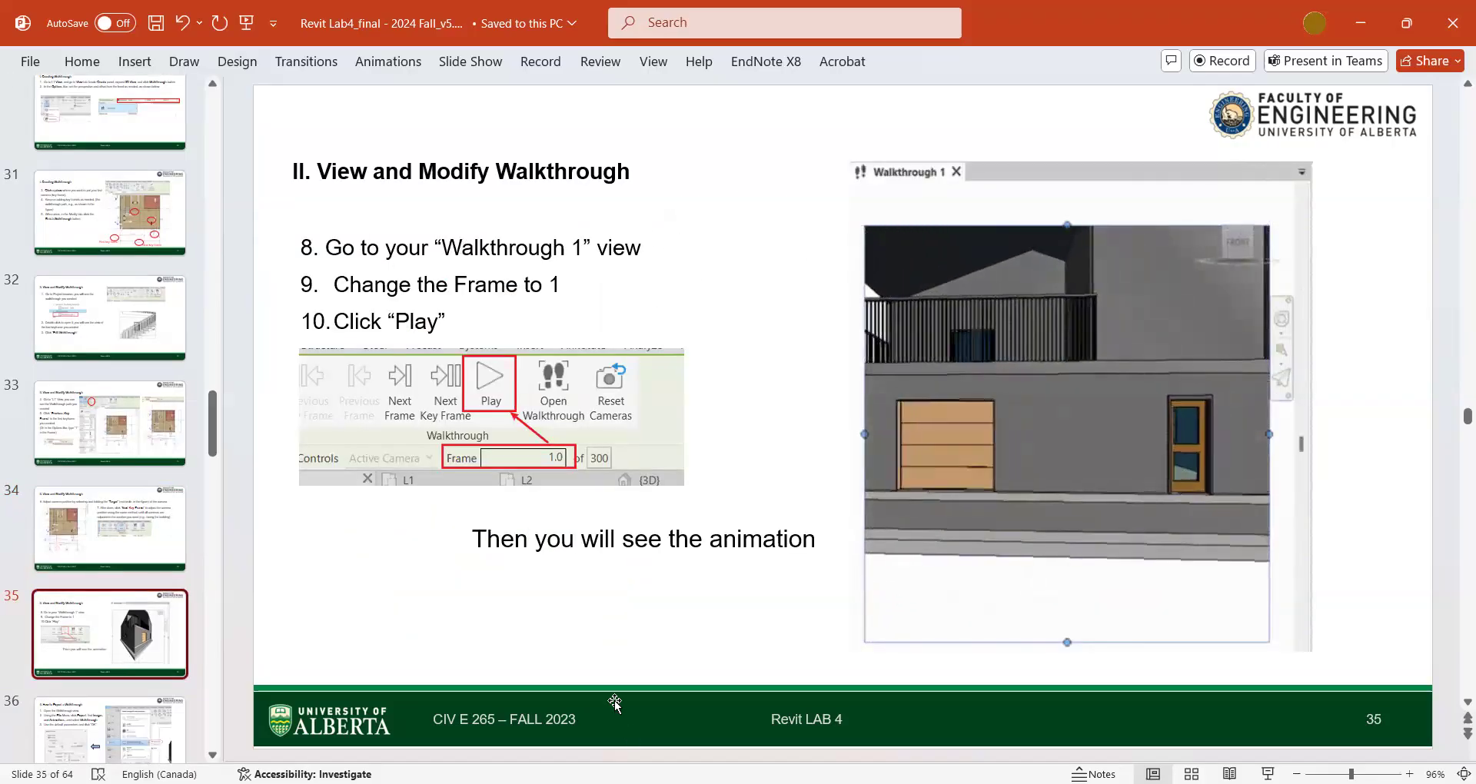
Step: Switch back to Revit, open the Walkthrough 1 view and give it a shaded visual style
key(alt+Tab)
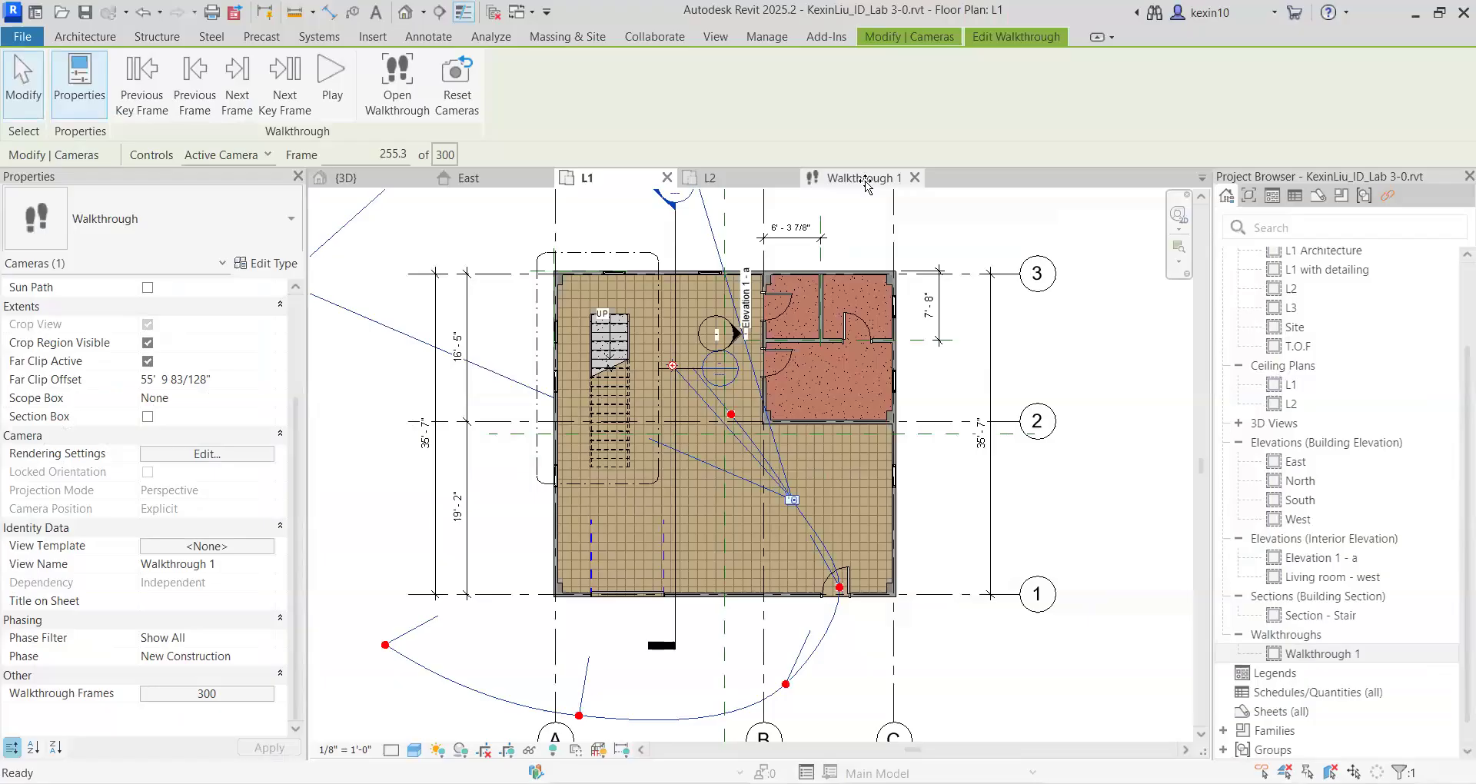
click(862, 177)
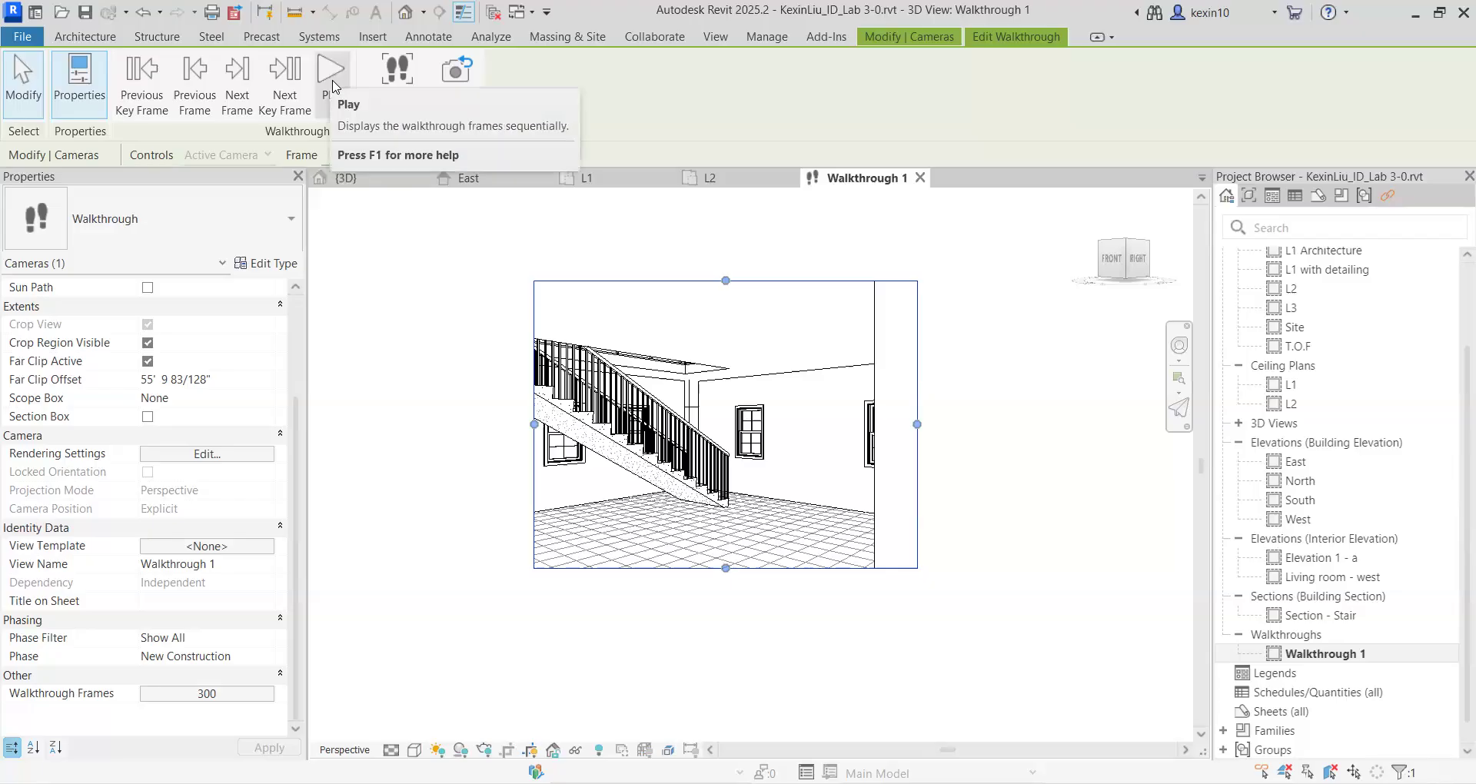
click(415, 749)
click(442, 674)
Step: Set the walkthrough to frame 1 and play it from the beginning
click(331, 80)
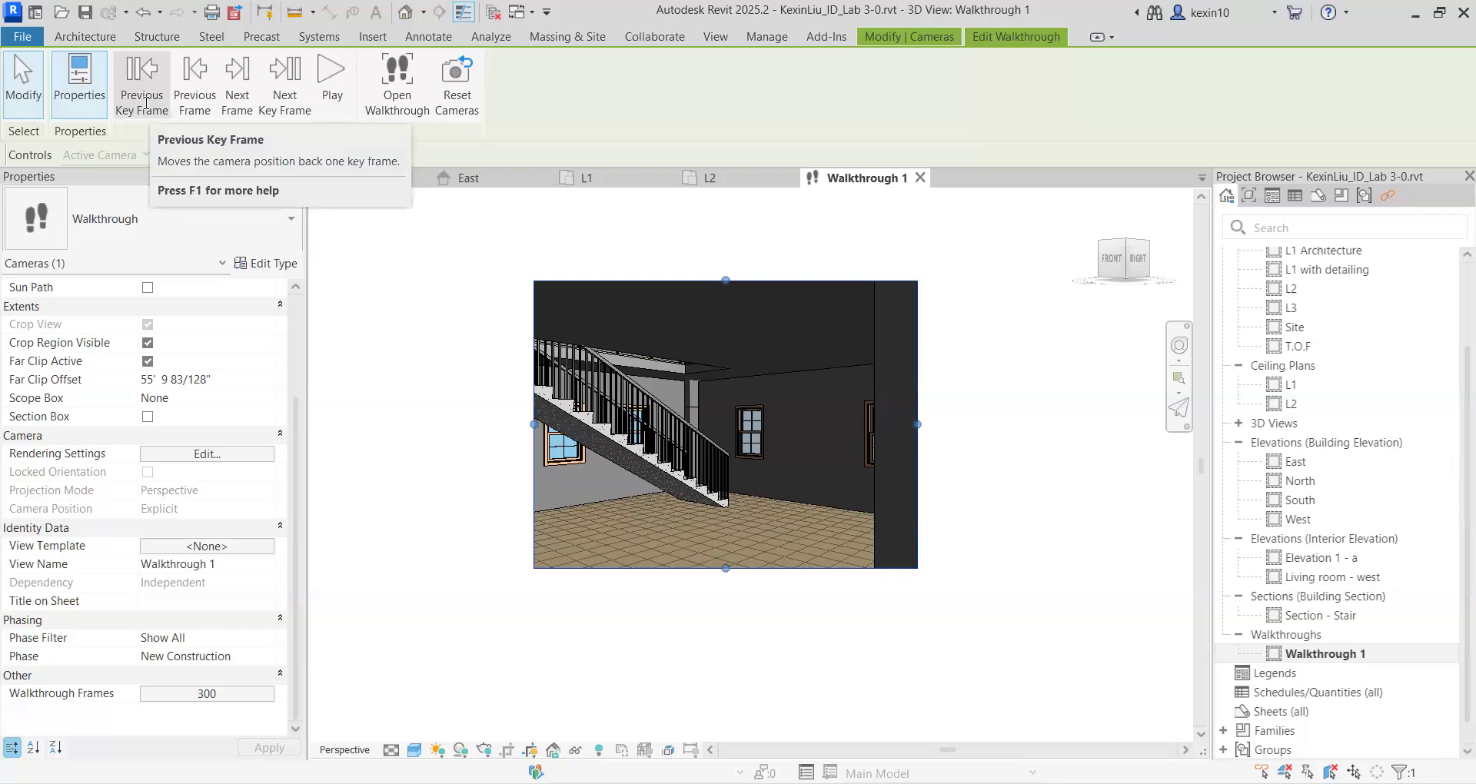
click(300, 151)
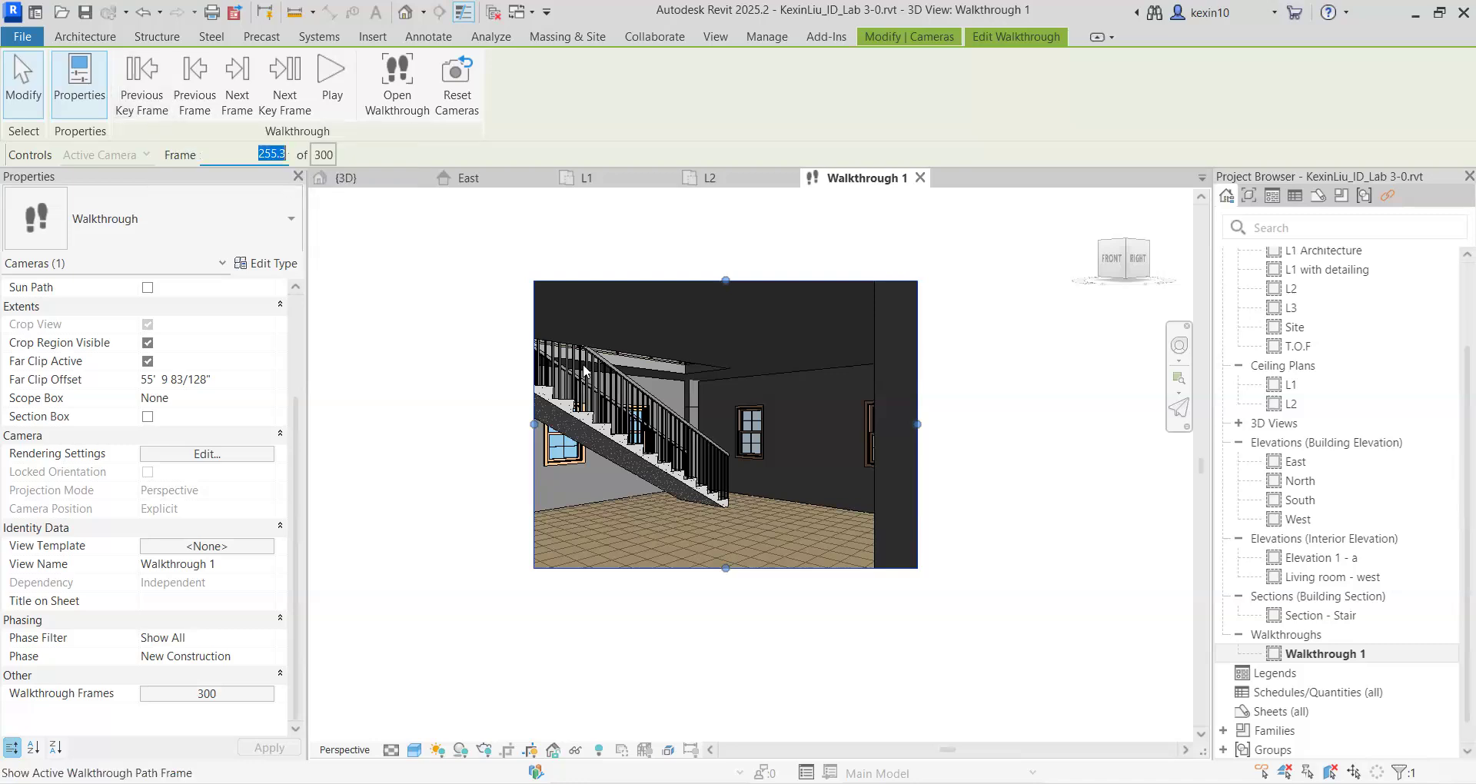
text(1)
key(Return)
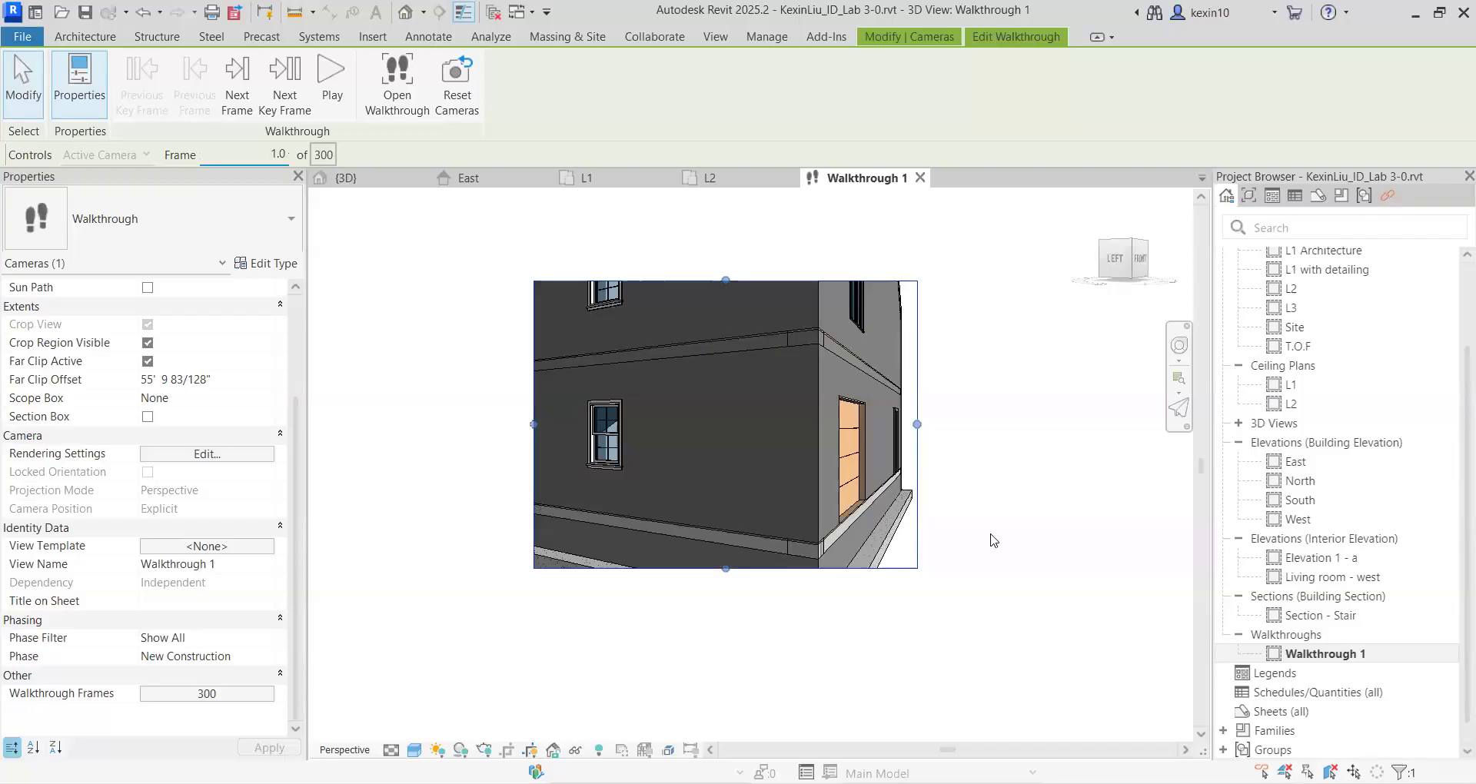
click(323, 91)
Step: In the L1 plan, advance to the second key frame and adjust its camera target inside the building near grid A
click(650, 178)
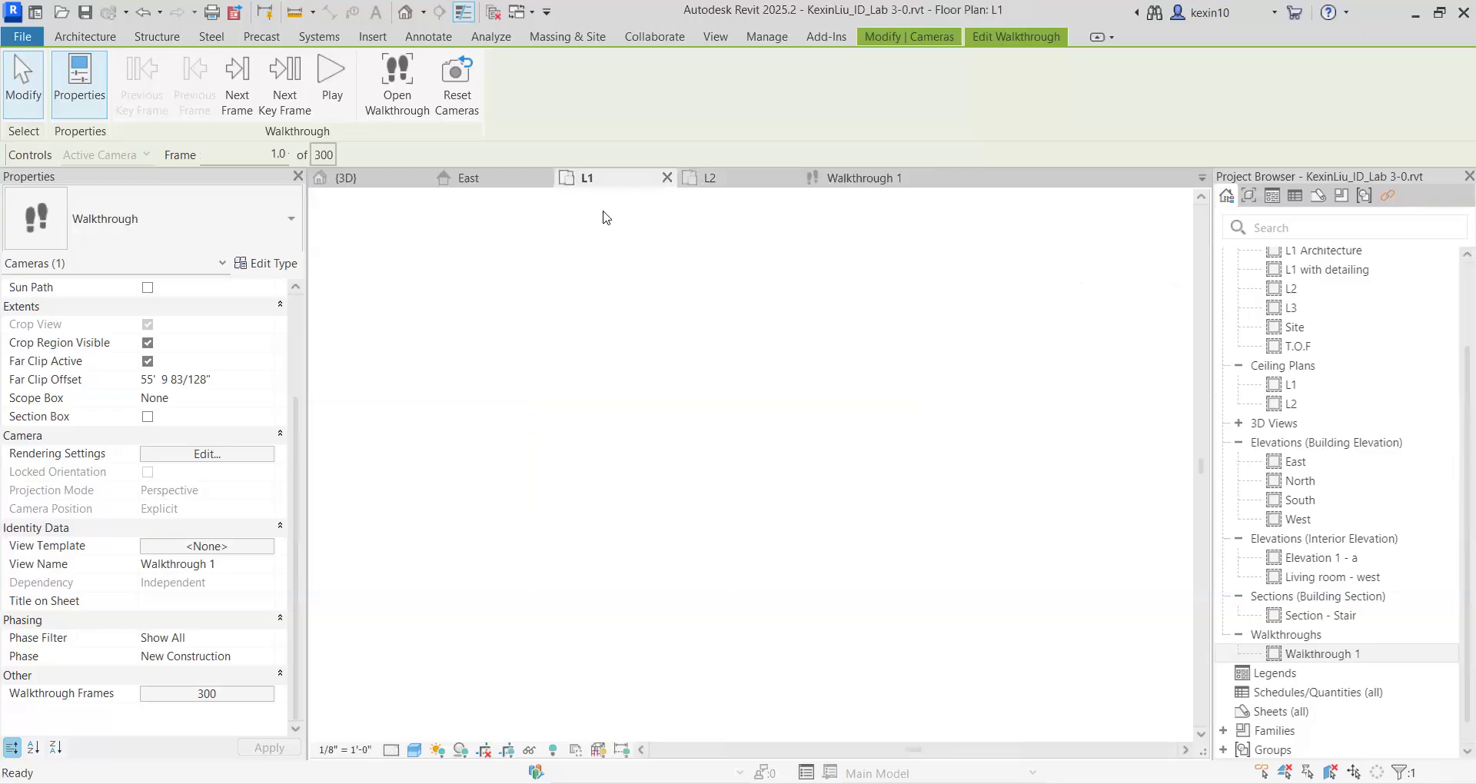
scroll(564, 571, down, 2)
middle_drag(575, 645, 657, 482)
scroll(655, 480, up, 3)
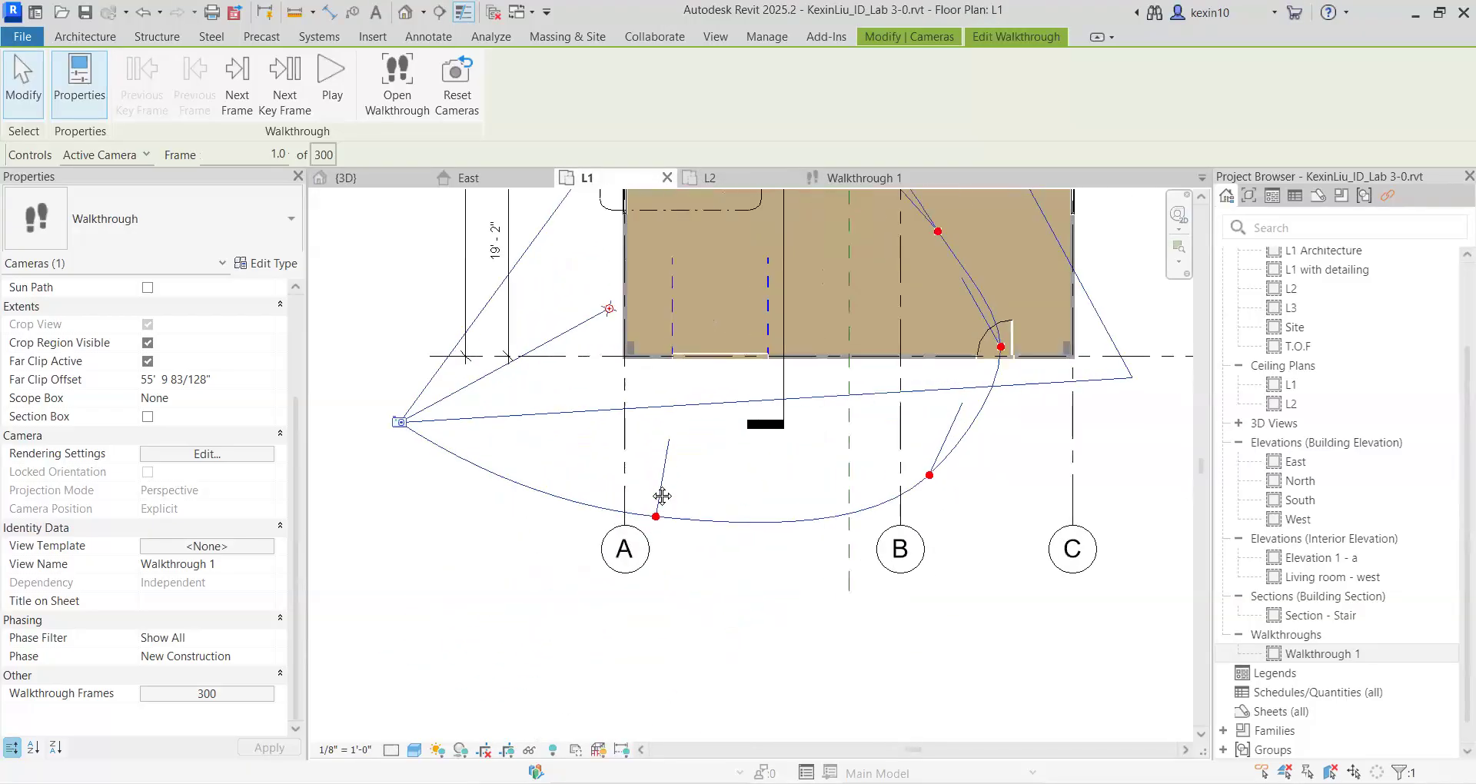
click(289, 108)
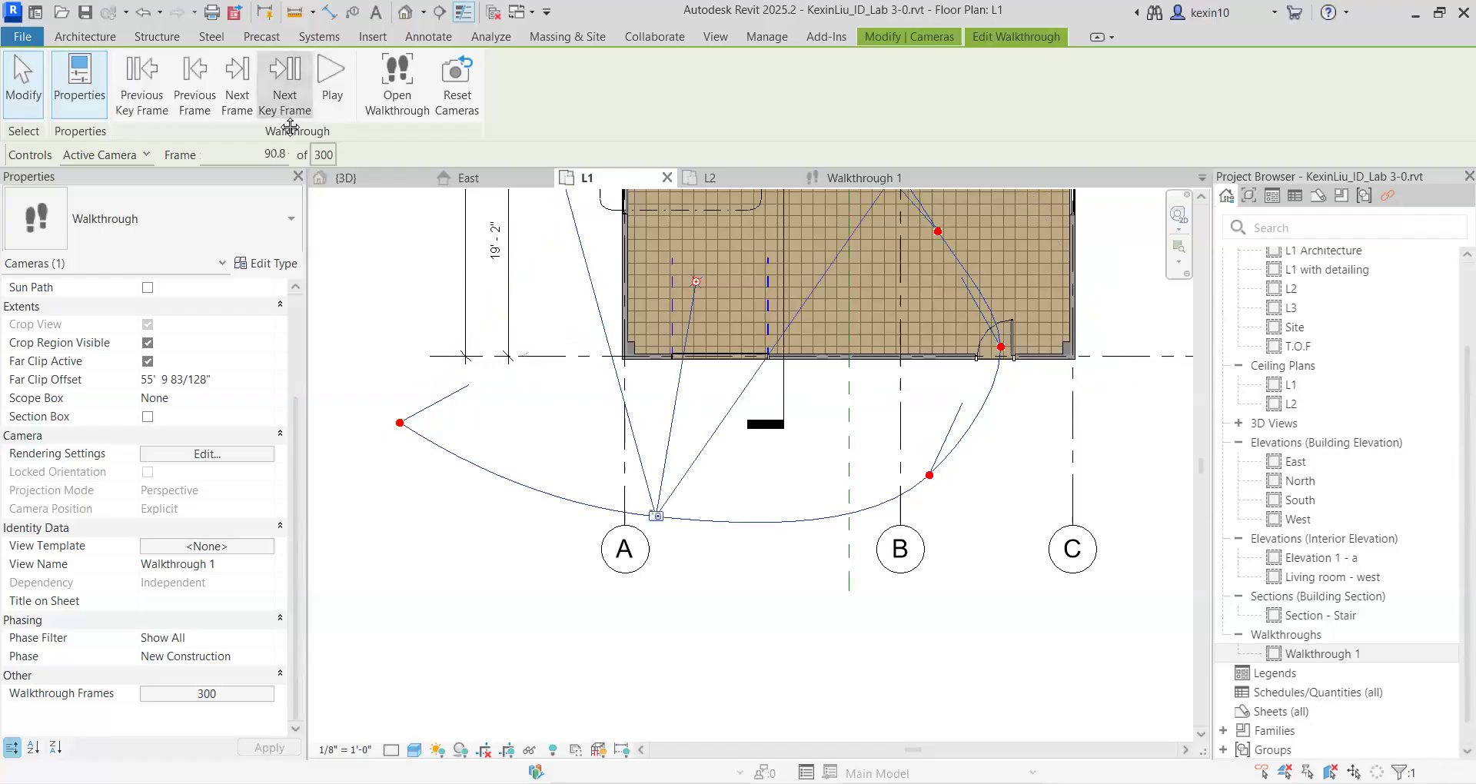
drag(702, 297, 710, 381)
Step: Shorten the second key frame camera's far clip offset to about 35' so it ends near grid 2
scroll(709, 381, down, 2)
middle_drag(710, 380, 578, 629)
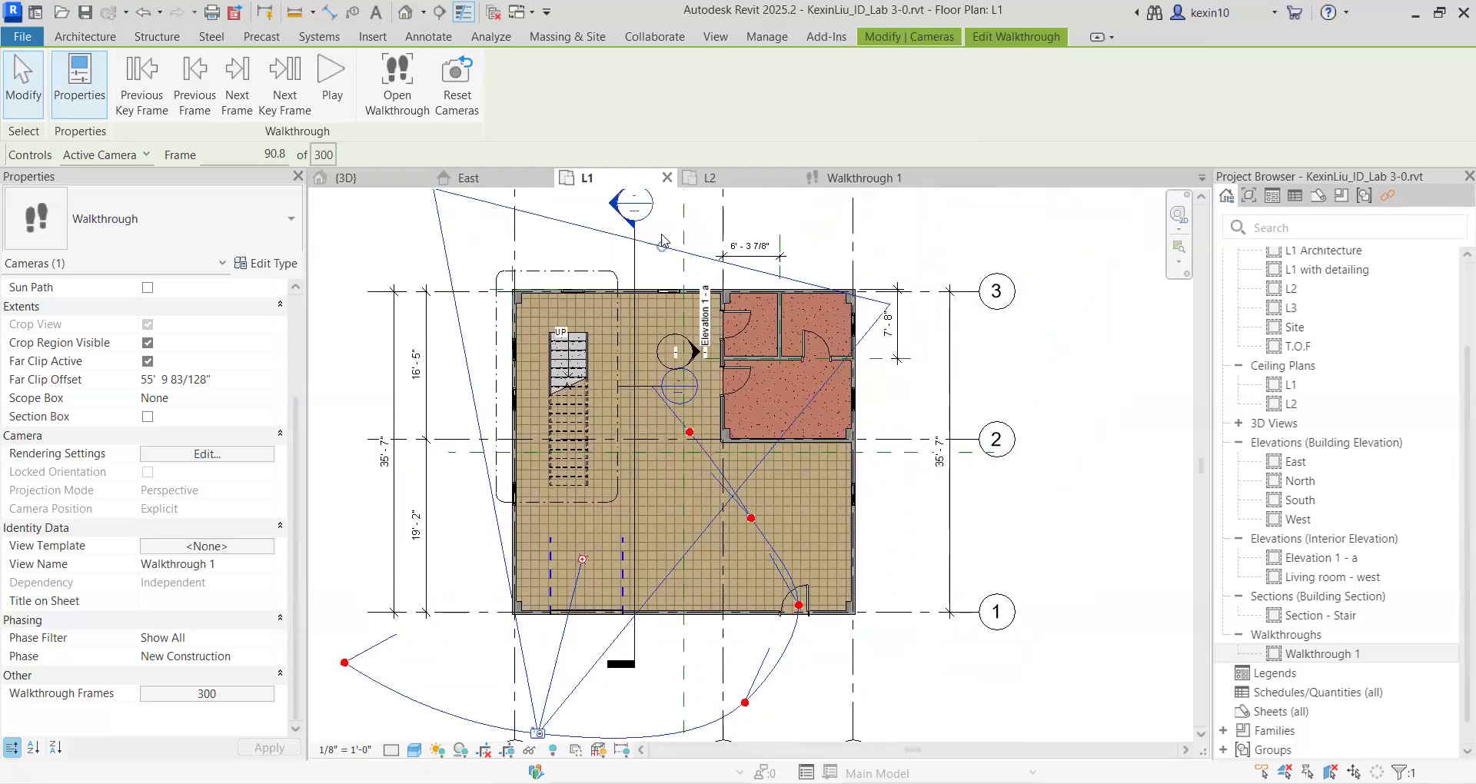
drag(663, 246, 617, 429)
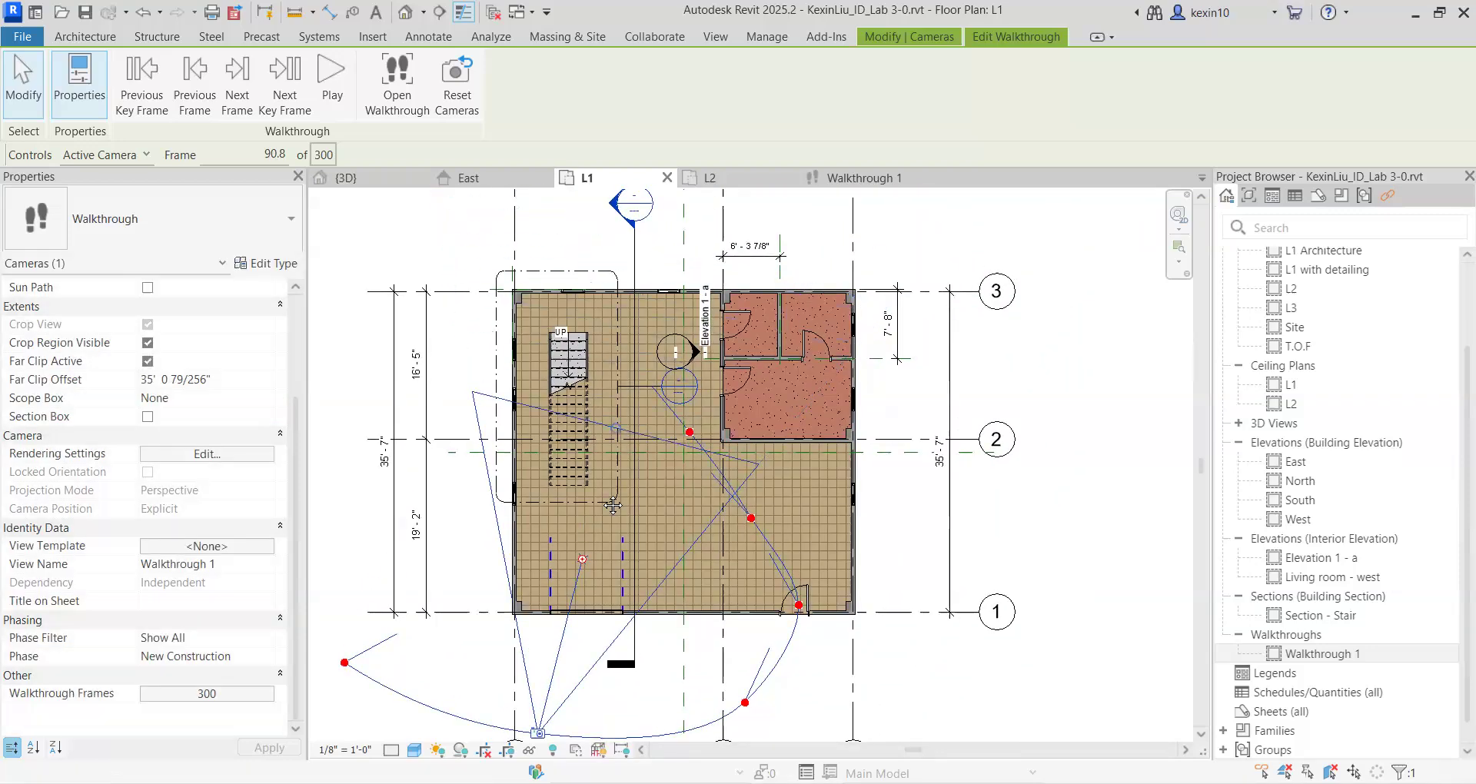
middle_drag(608, 513, 679, 326)
scroll(619, 509, up, 3)
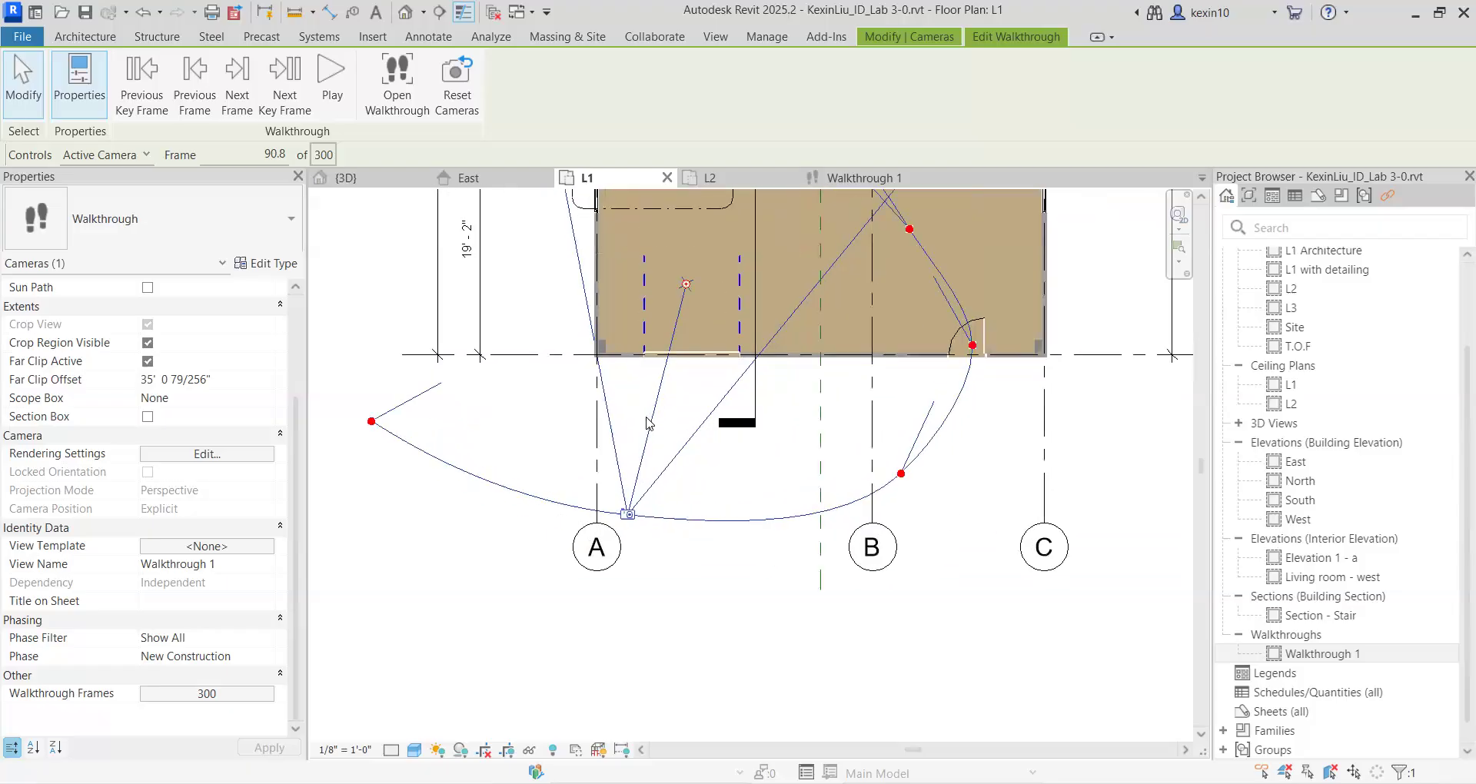
click(627, 534)
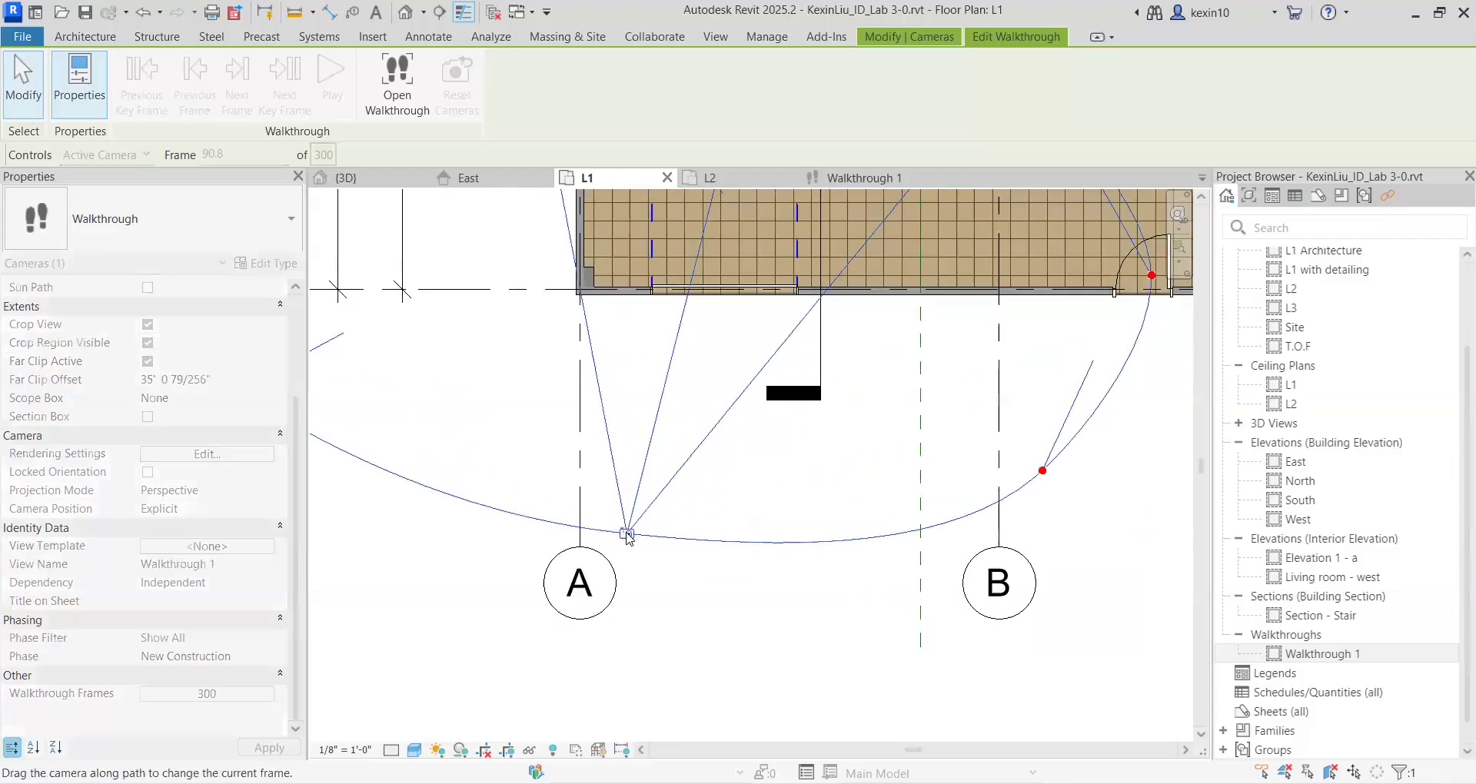
scroll(627, 534, down, 3)
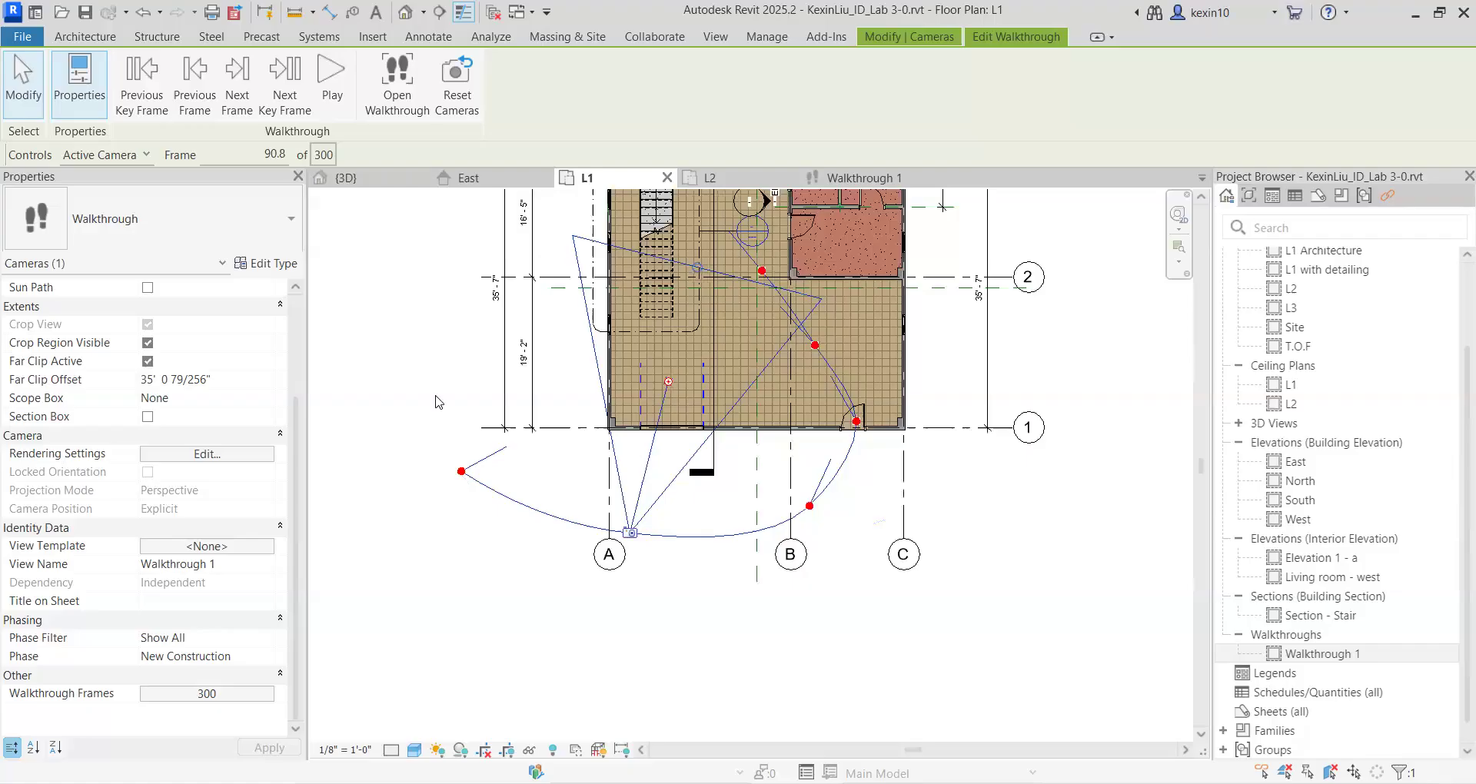
Step: Advance to the key frame outside the entrance door, nudge its camera target slightly, and move on to the door key frame
click(283, 88)
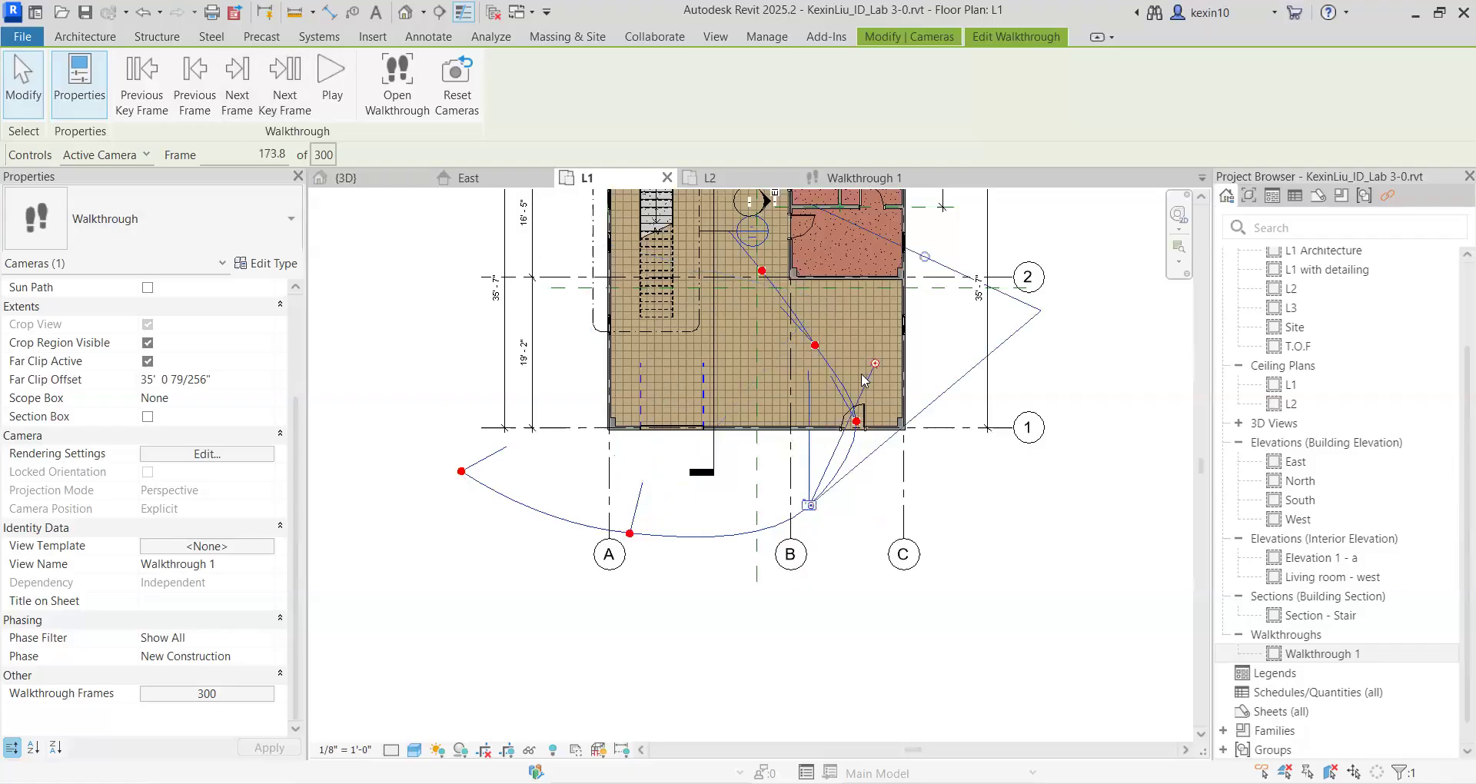
drag(870, 362, 868, 361)
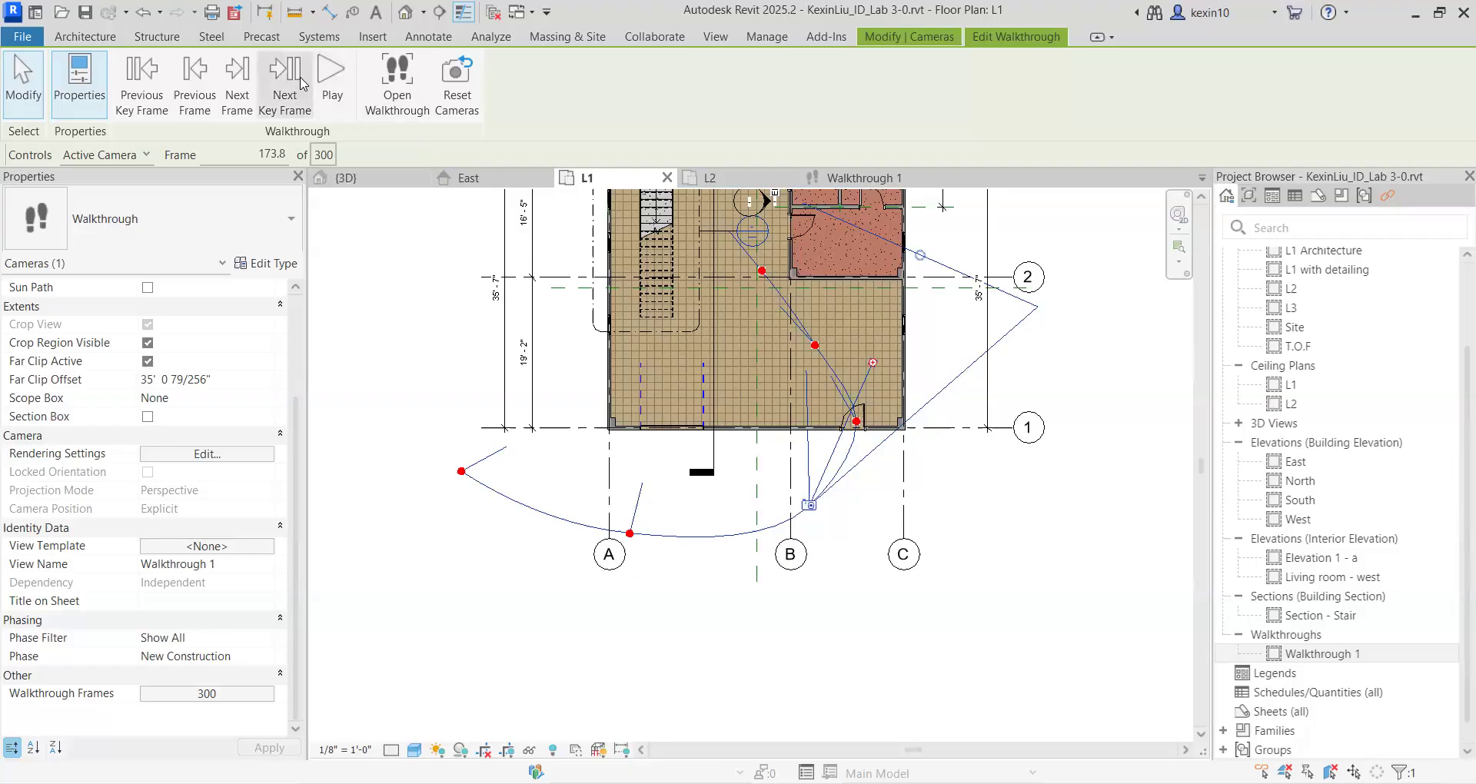
click(285, 86)
middle_drag(722, 340, 567, 383)
scroll(566, 384, up, 3)
middle_drag(590, 338, 621, 455)
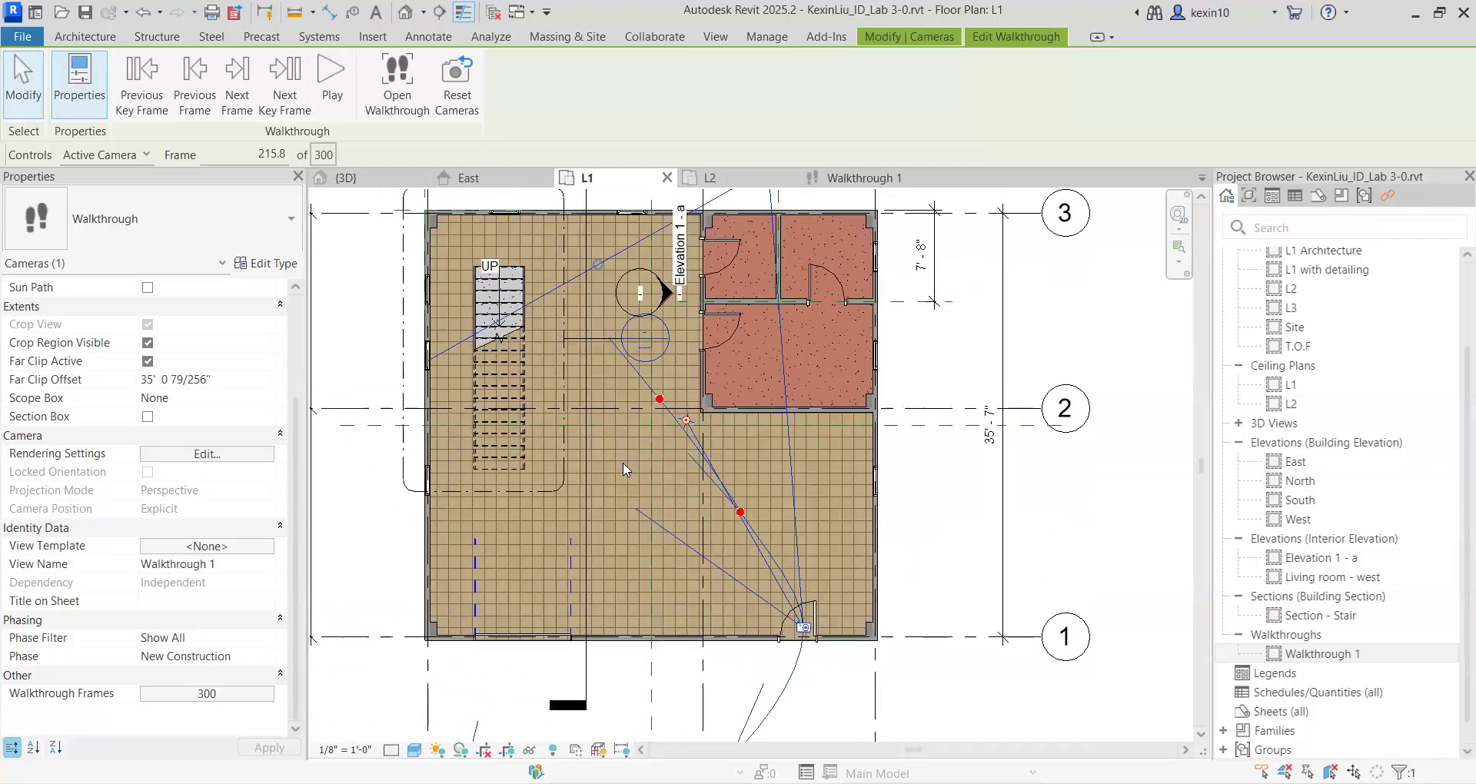
scroll(620, 452, down, 2)
scroll(622, 453, down, 3)
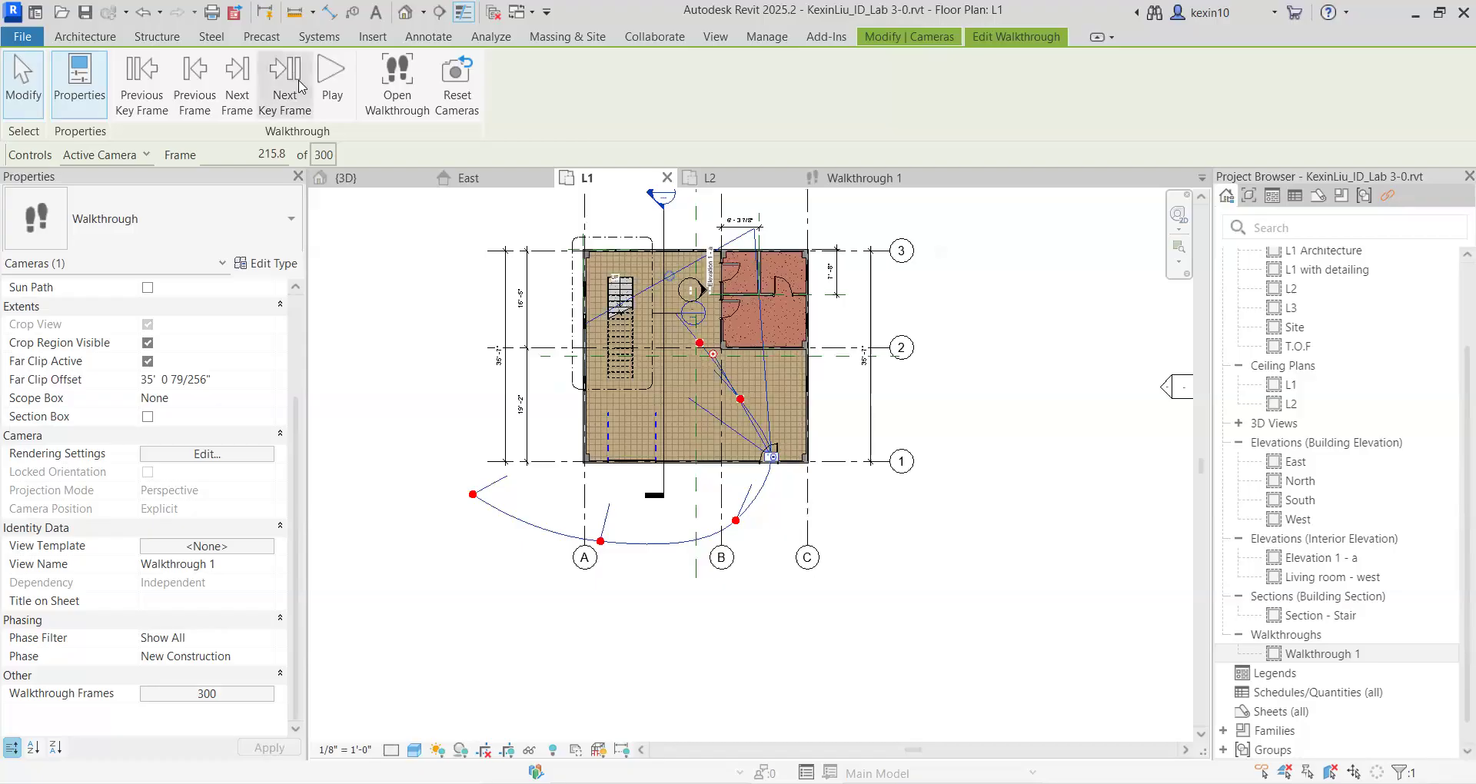
Step: Return to the first key frame and quit editing the walkthrough
click(139, 100)
click(139, 107)
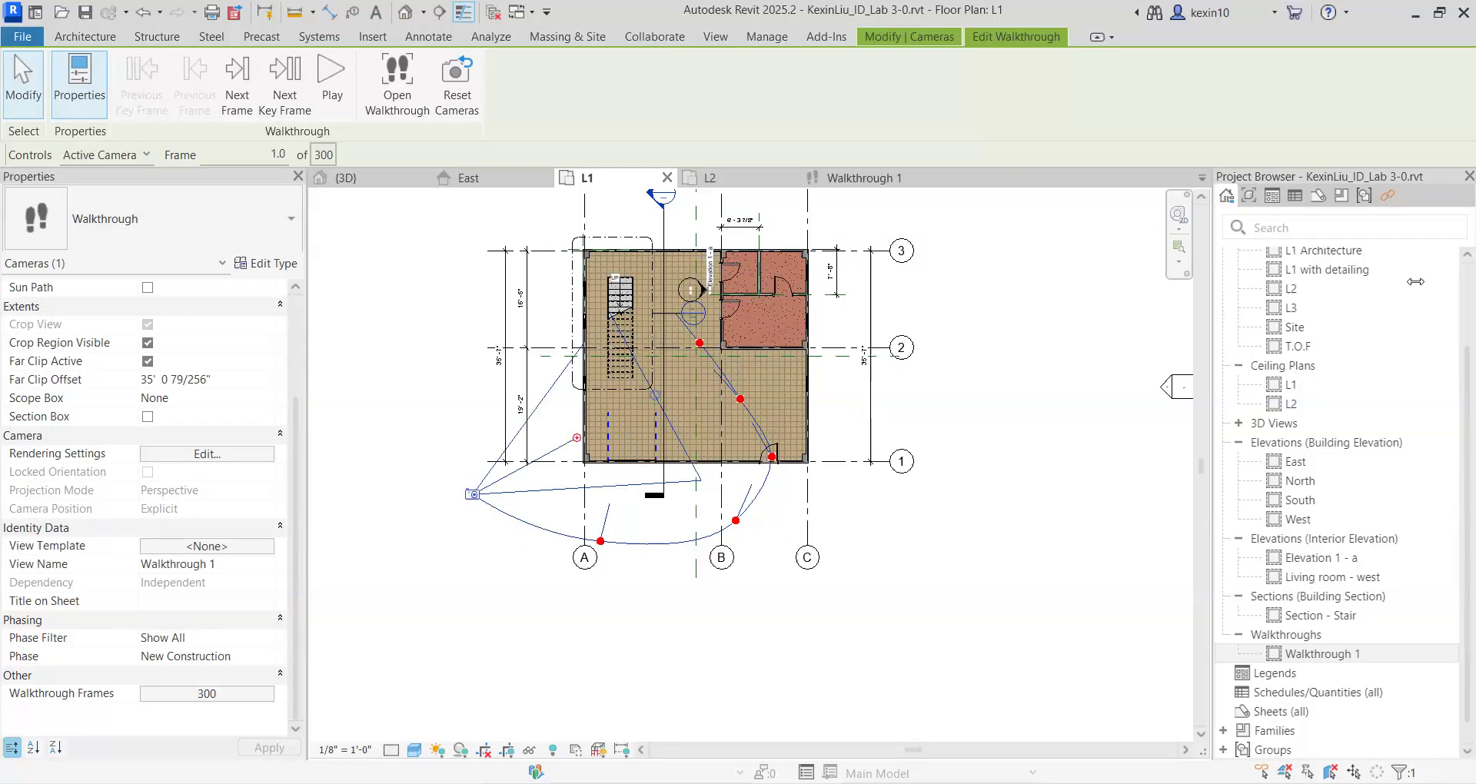
click(643, 412)
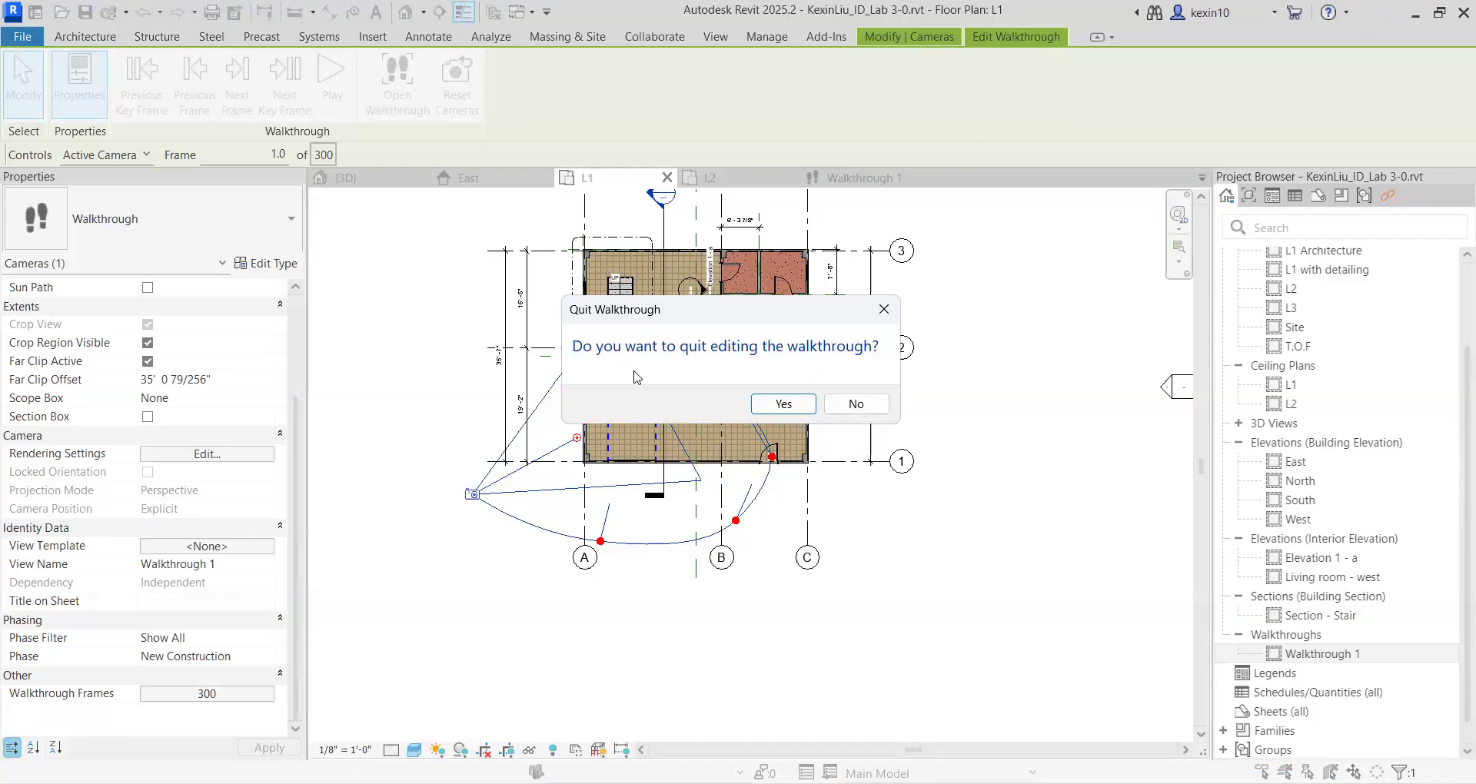
click(784, 404)
middle_drag(419, 455, 484, 459)
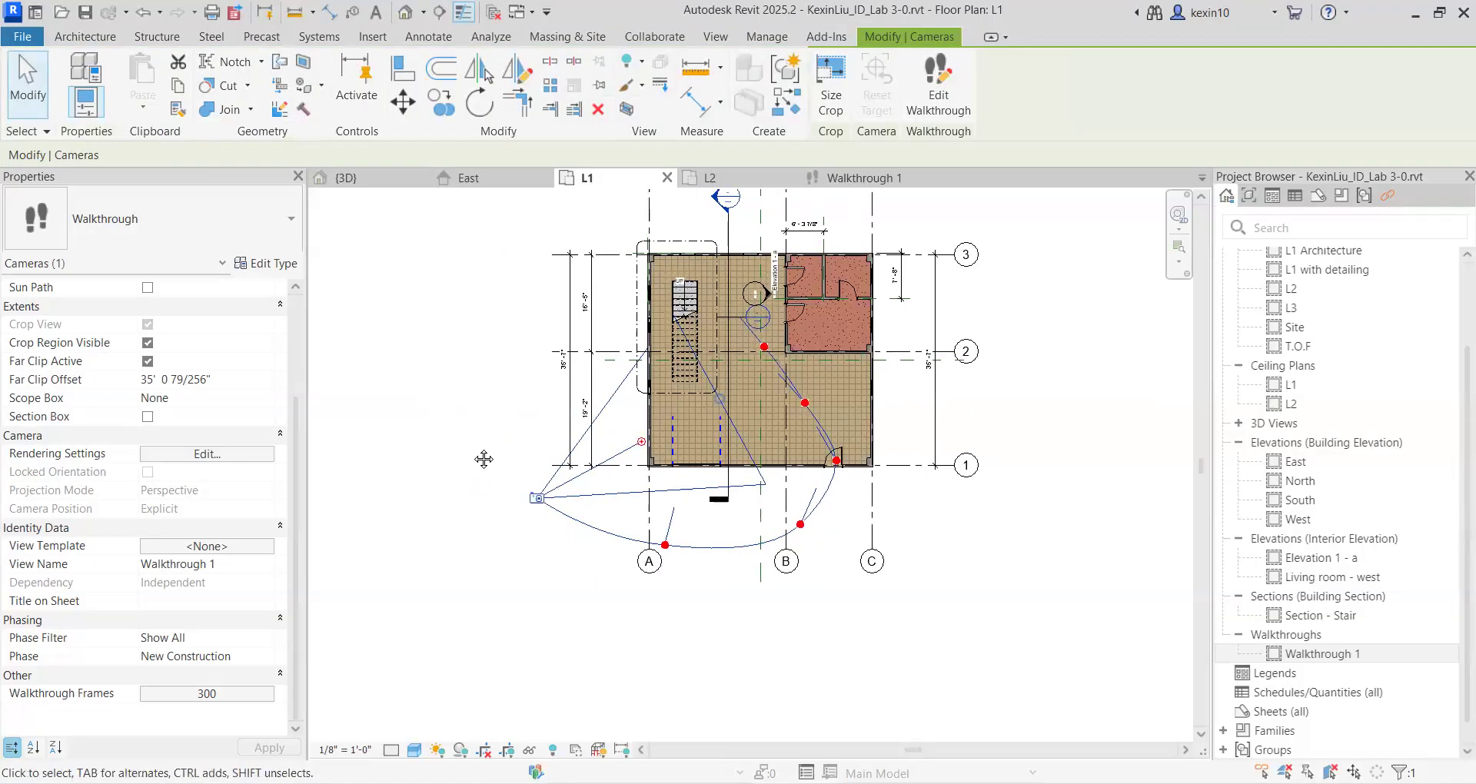
scroll(471, 422, up, 1)
click(471, 422)
Step: Open the Walkthrough 1 view, start editing the walkthrough and check its first camera in the L1 plan
double_click(1318, 654)
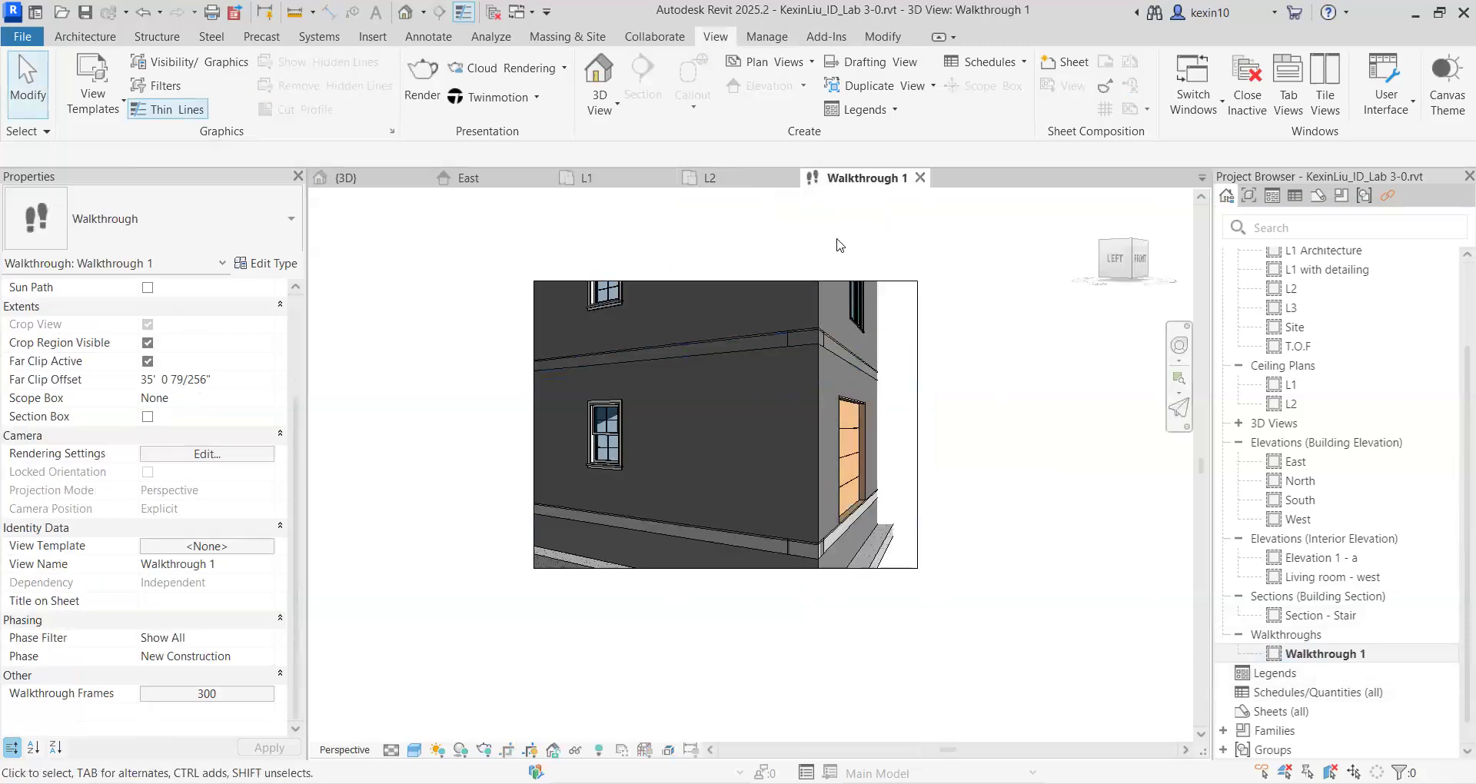
click(868, 281)
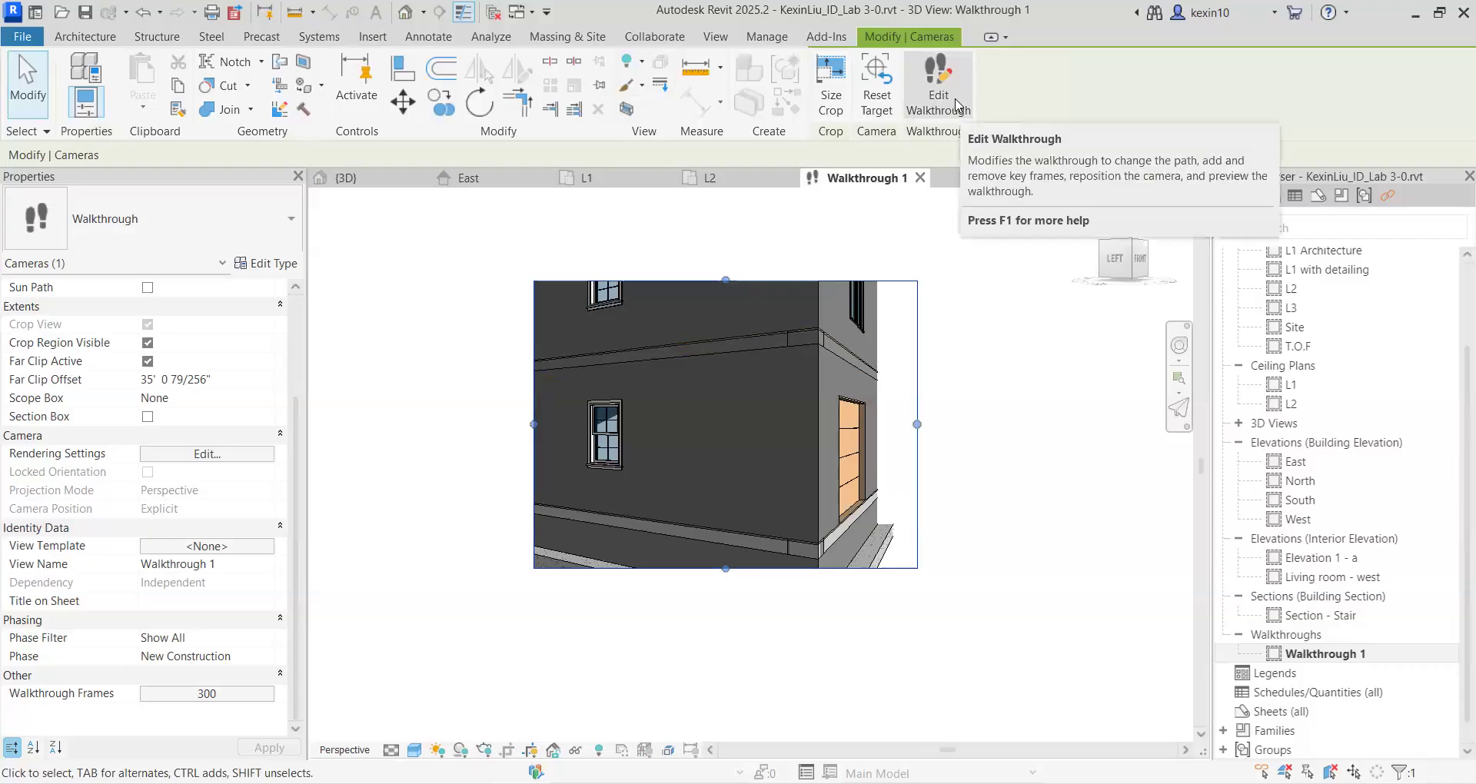
click(958, 108)
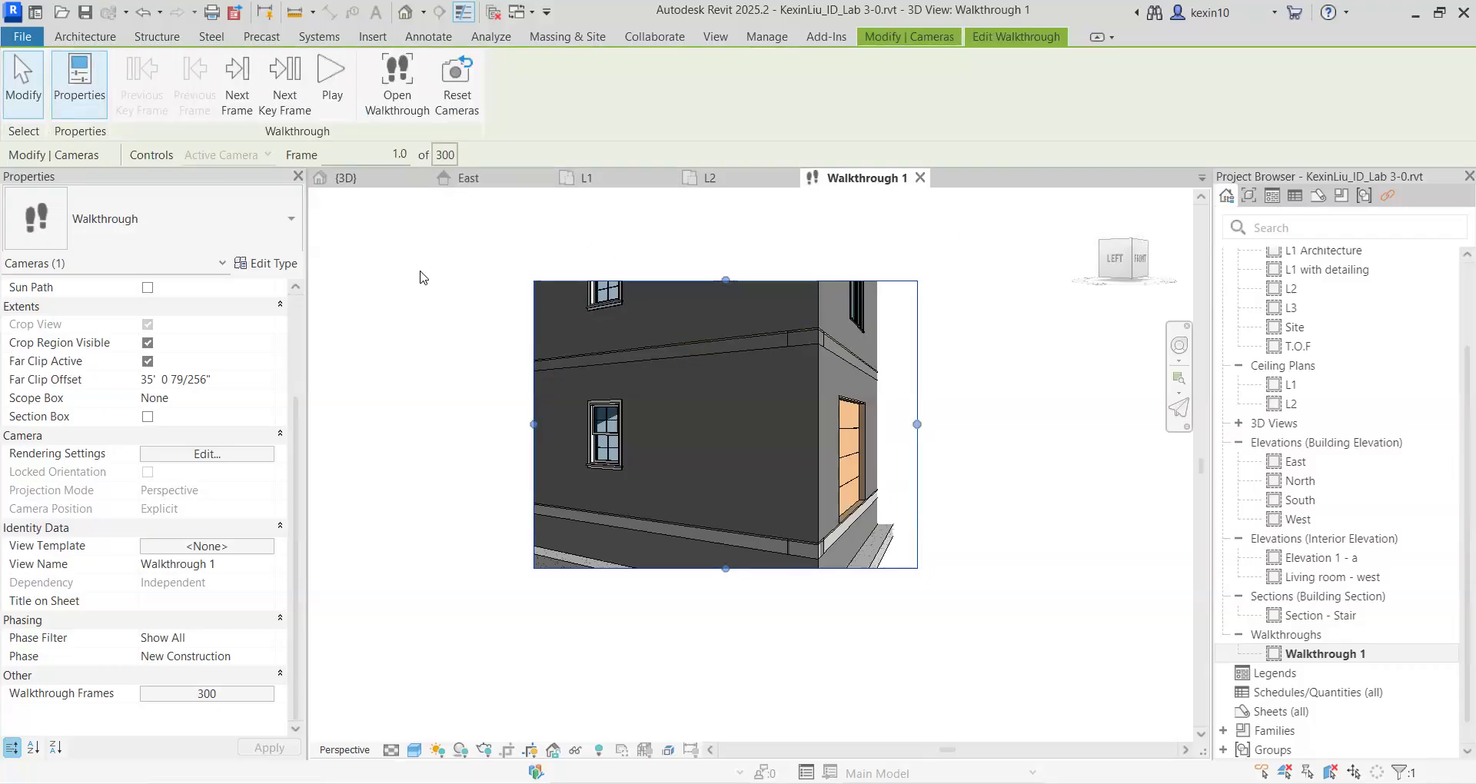
click(632, 182)
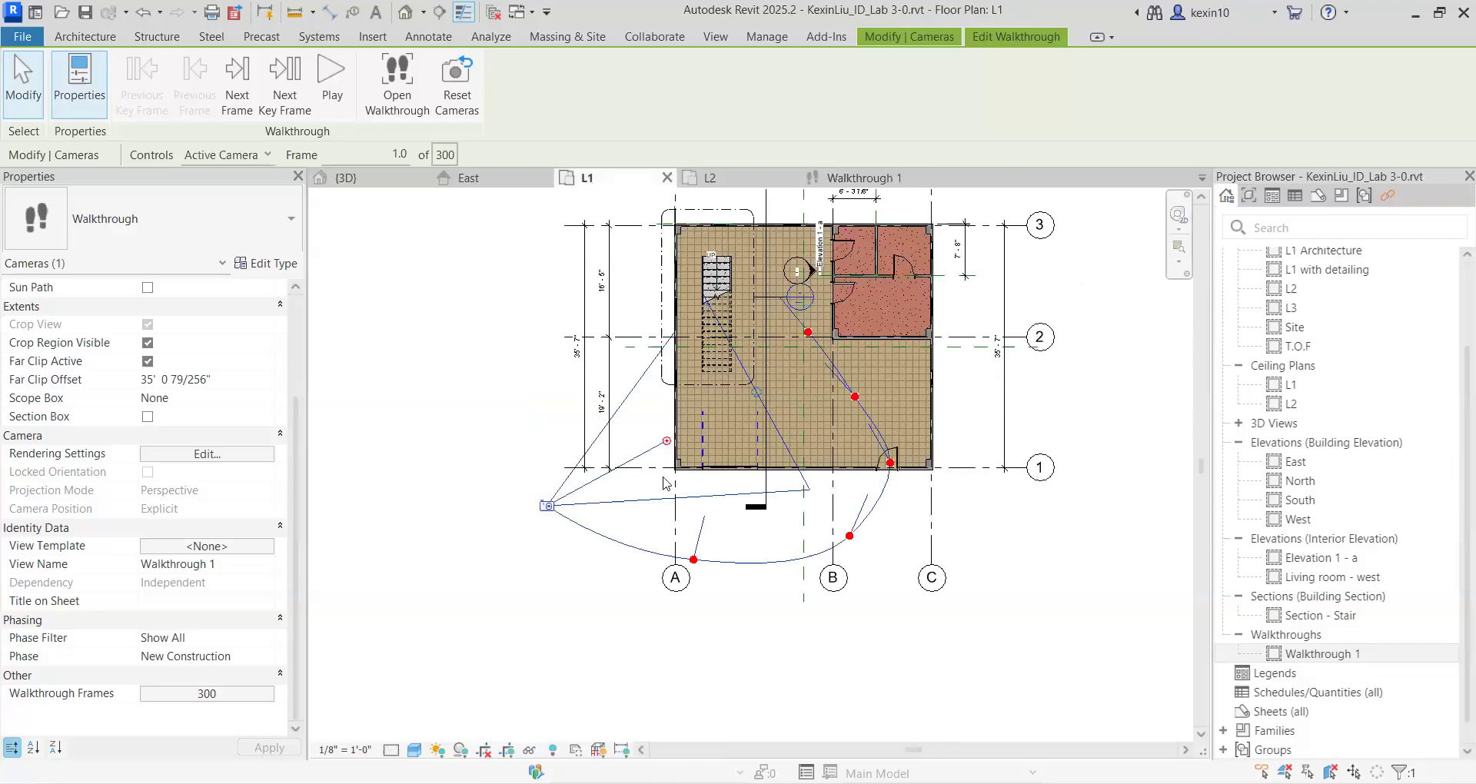
right_click(549, 519)
click(473, 479)
Step: Switch to the PowerPoint lab slides and review slide 36 on exporting a walkthrough
key(alt+Tab)
scroll(237, 576, down, 4)
click(145, 346)
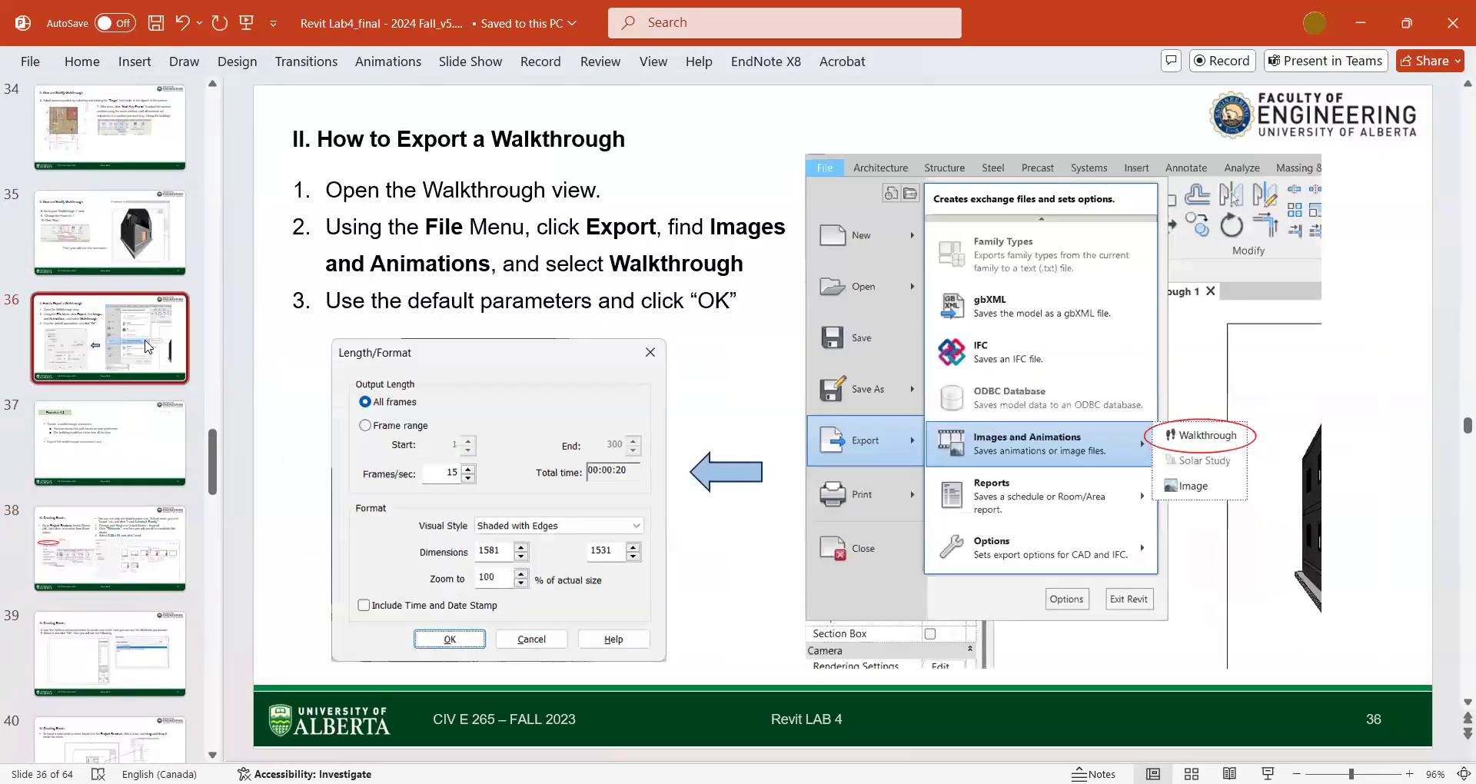
Step: Switch back to Revit, quit the current walkthrough editing, then edit Walkthrough 1 from its own view and play it from frame 1
click(1360, 22)
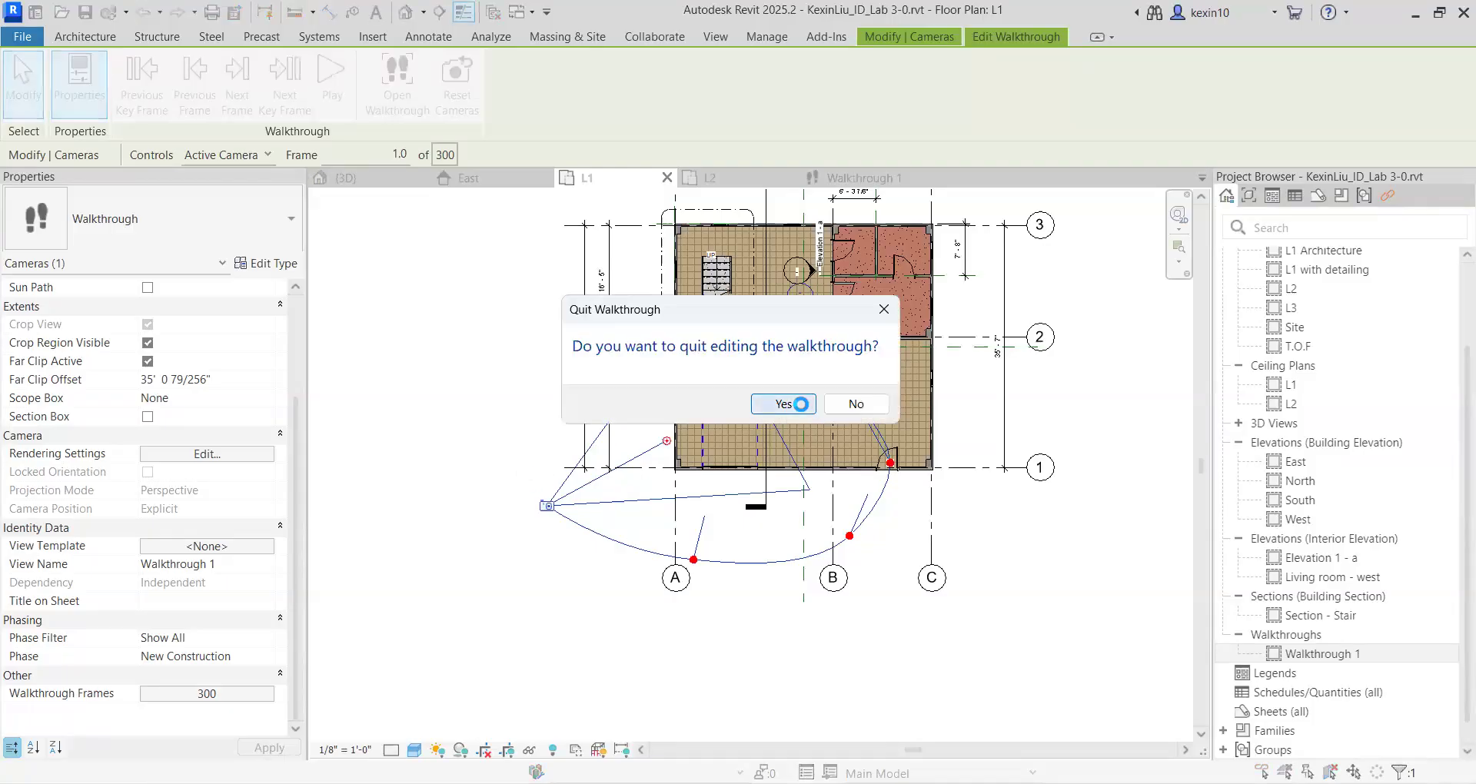
click(781, 402)
click(862, 184)
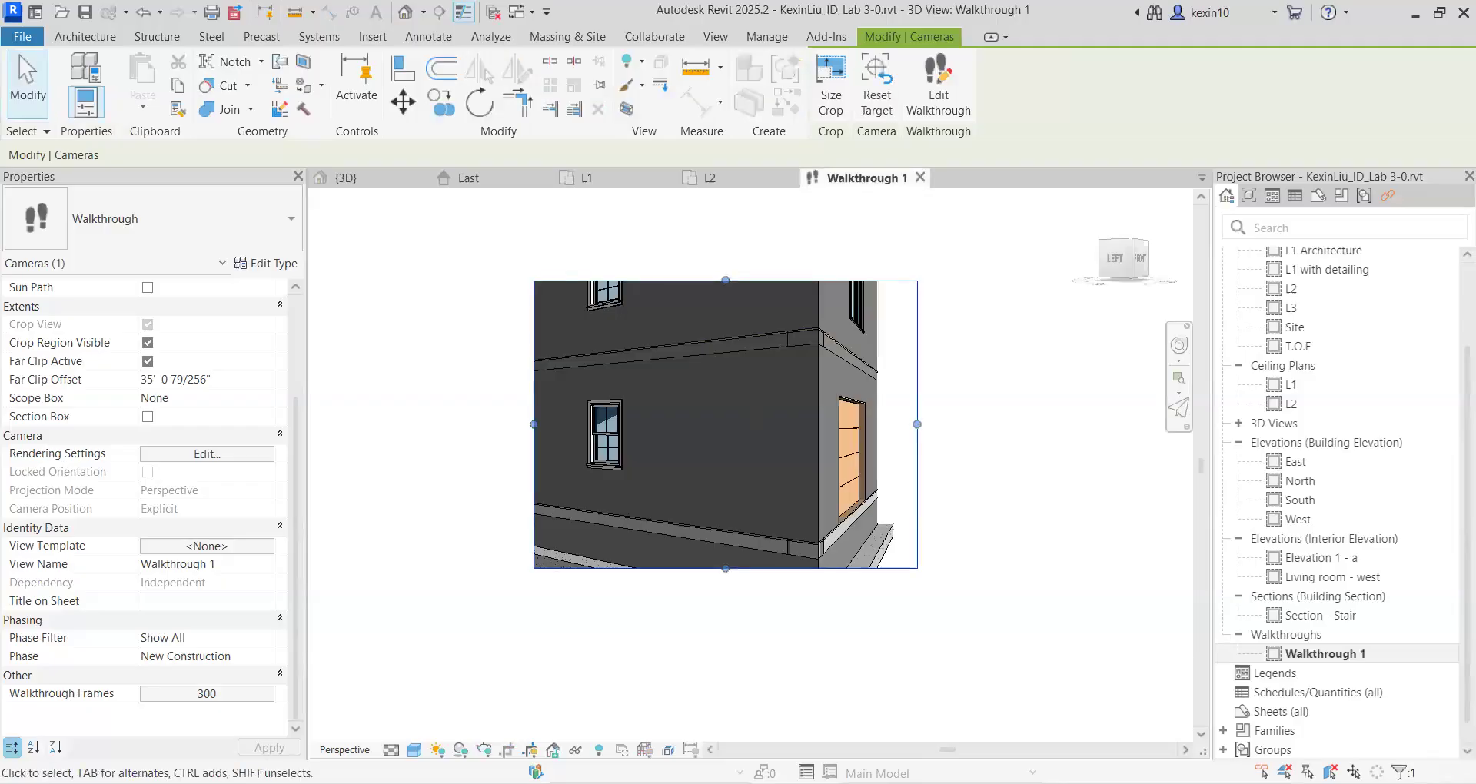
click(728, 251)
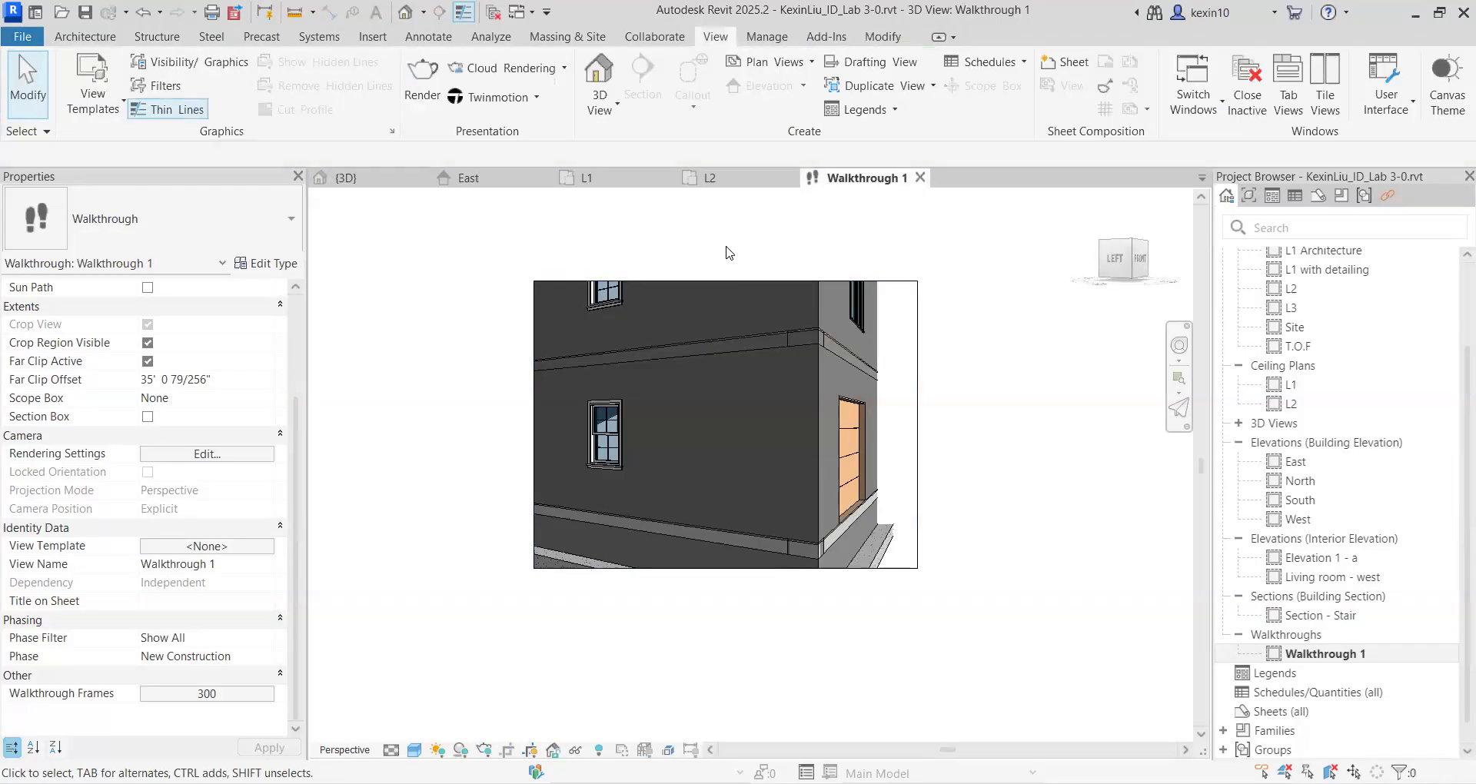
click(708, 281)
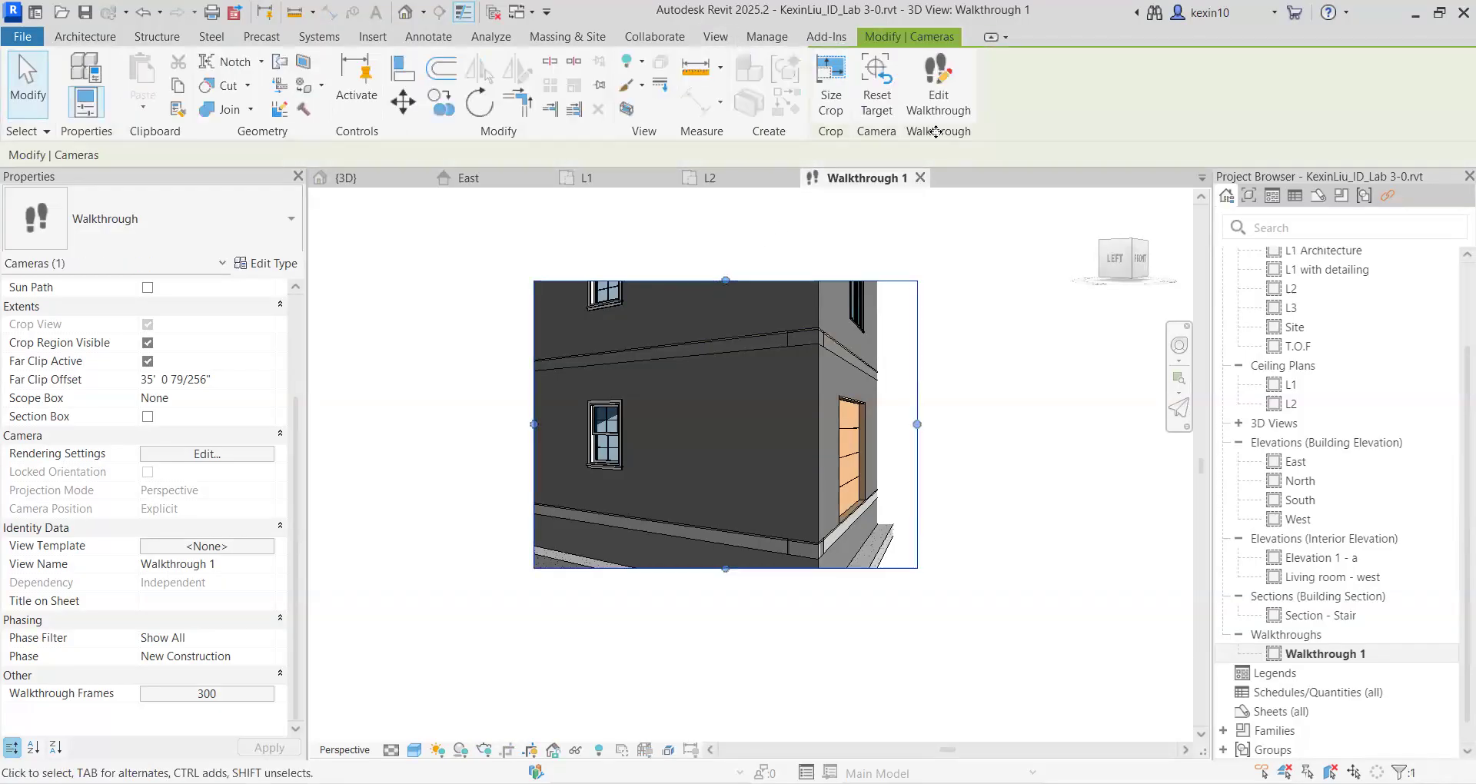
click(947, 110)
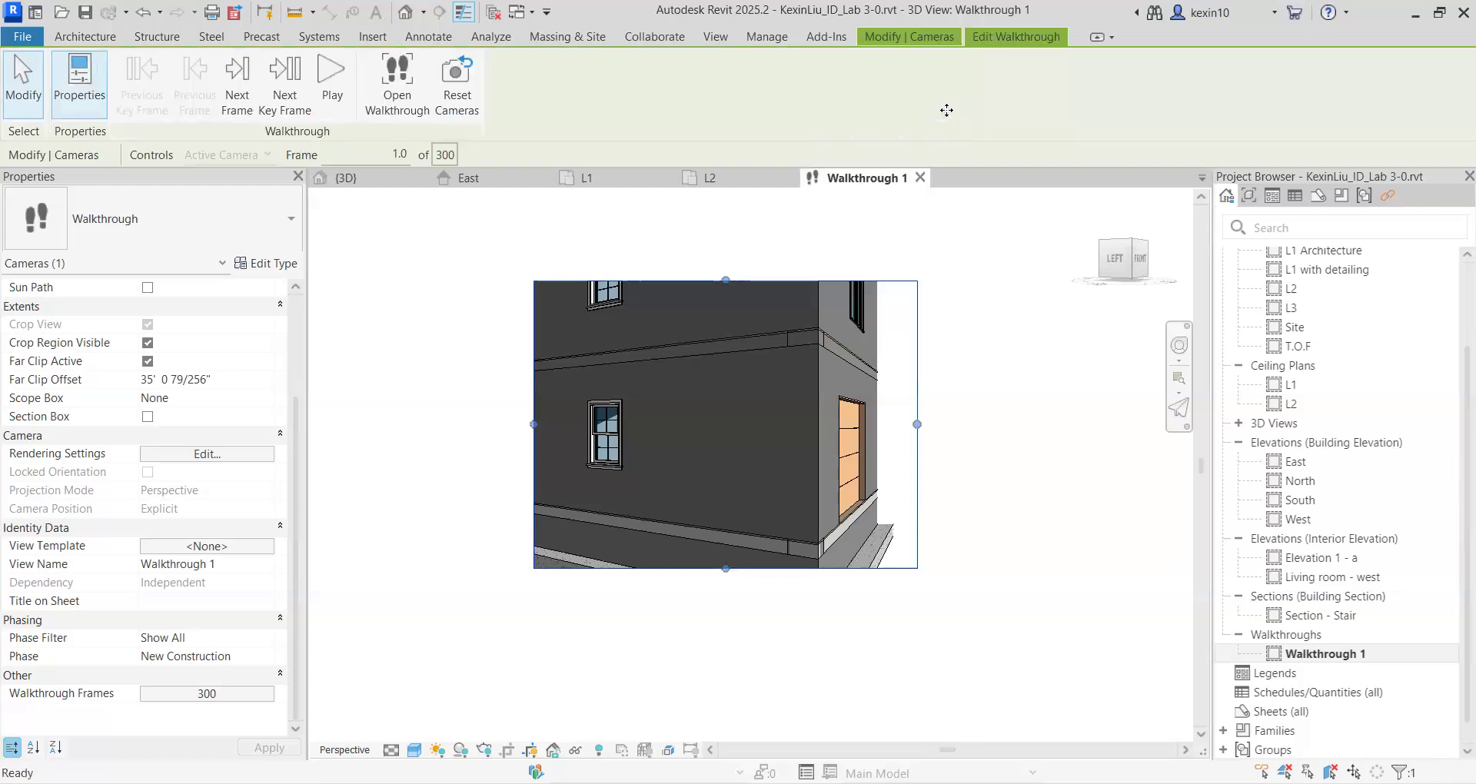
click(323, 81)
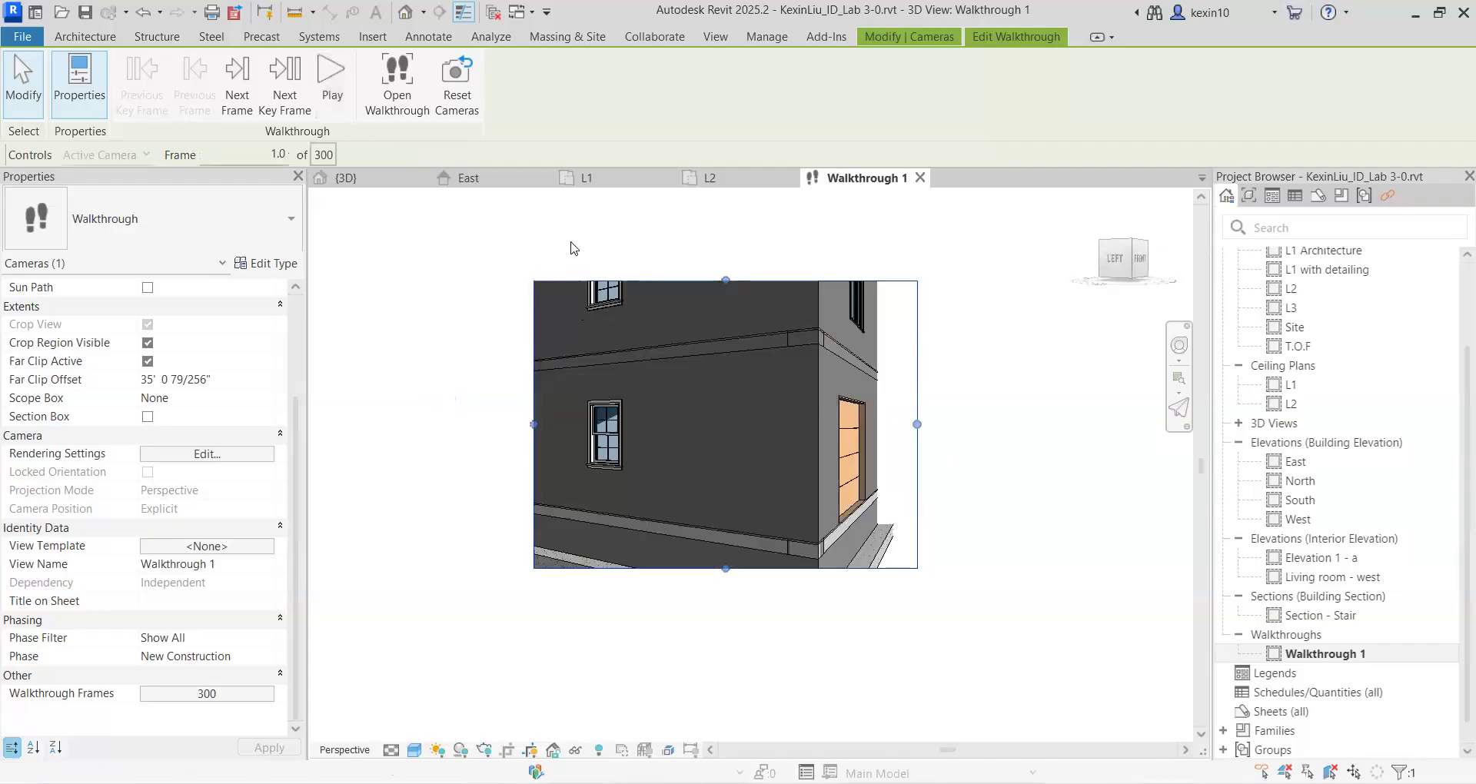
Step: In the L1 plan, advance to the second key frame and extend the camera's far clip offset to about 52' 5" beyond grid 3
click(569, 178)
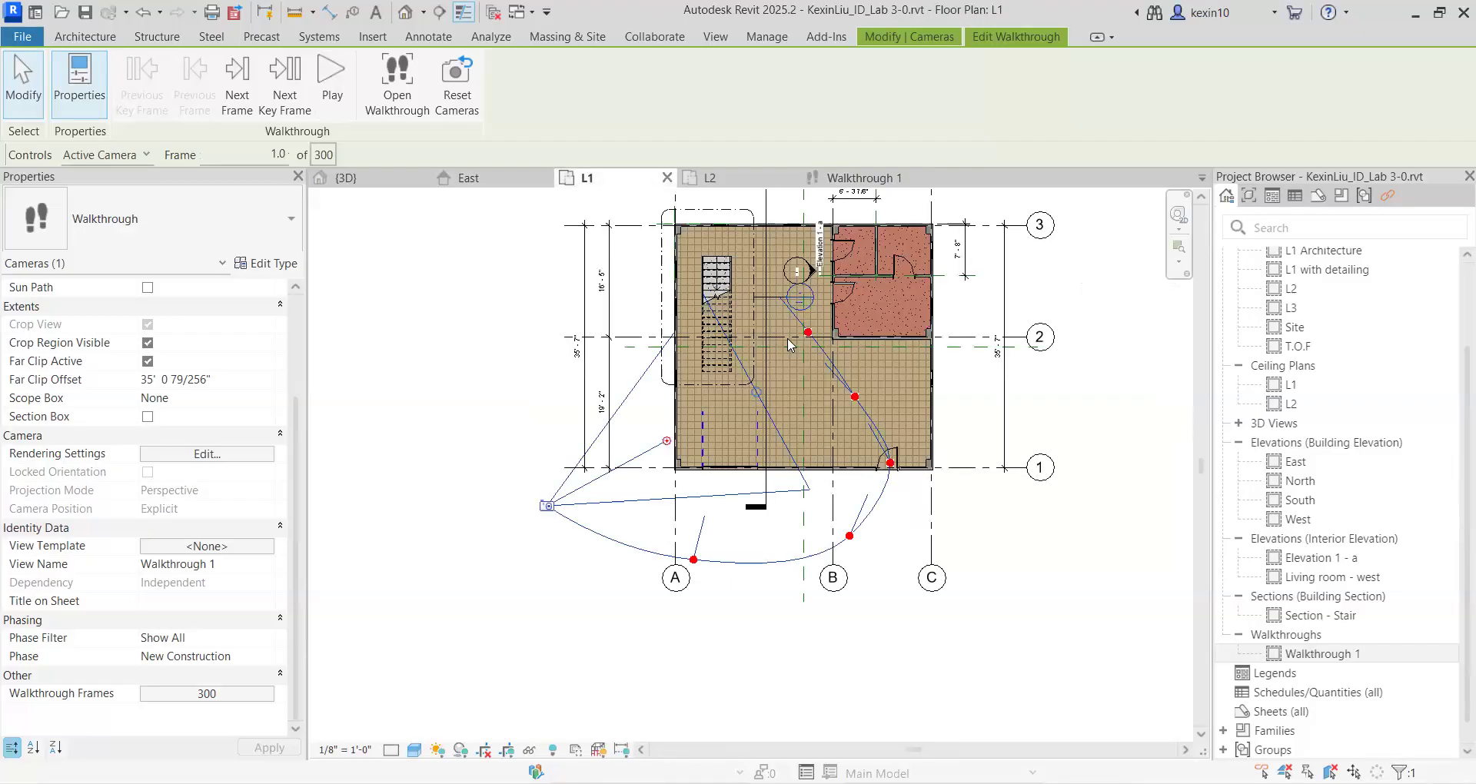
click(286, 96)
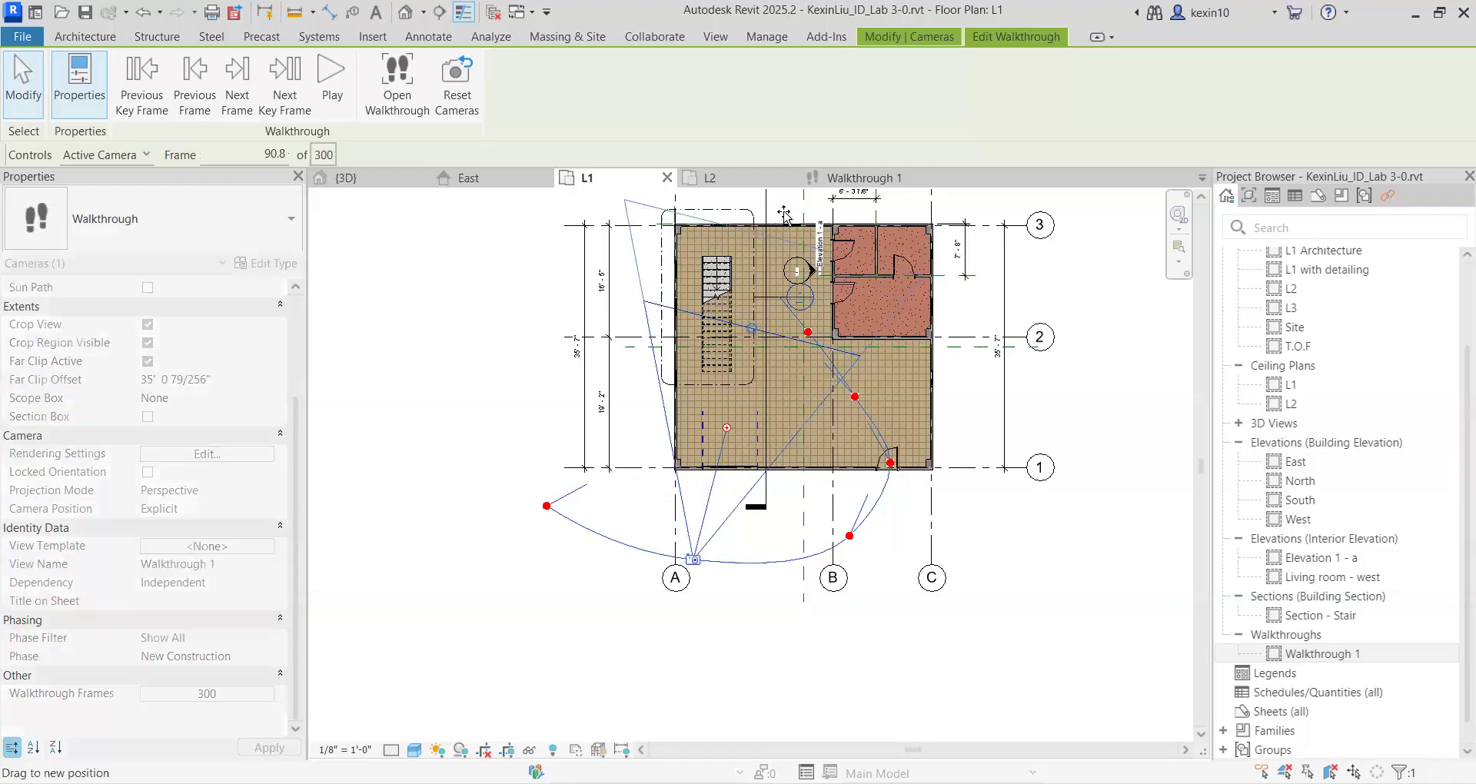
Step: Enlarge the Walkthrough 1 view's crop region on its sides, top and bottom to take in more of the building
click(831, 182)
mouse_move(726, 280)
mouse_down()
mouse_move(803, 312)
mouse_move(722, 421)
mouse_move(719, 289)
mouse_up()
drag(845, 453, 920, 511)
drag(592, 452, 466, 452)
drag(738, 615, 738, 709)
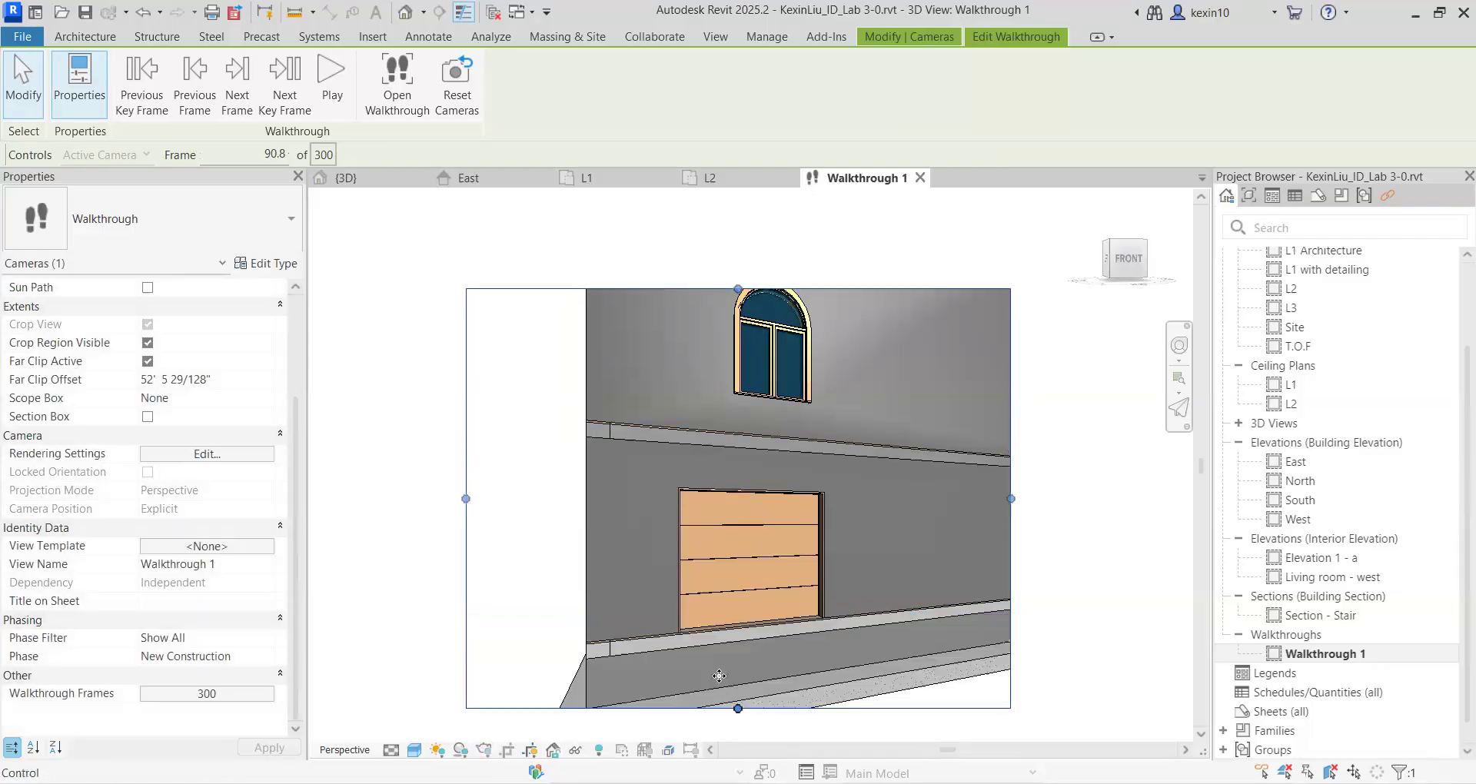
drag(738, 289, 738, 241)
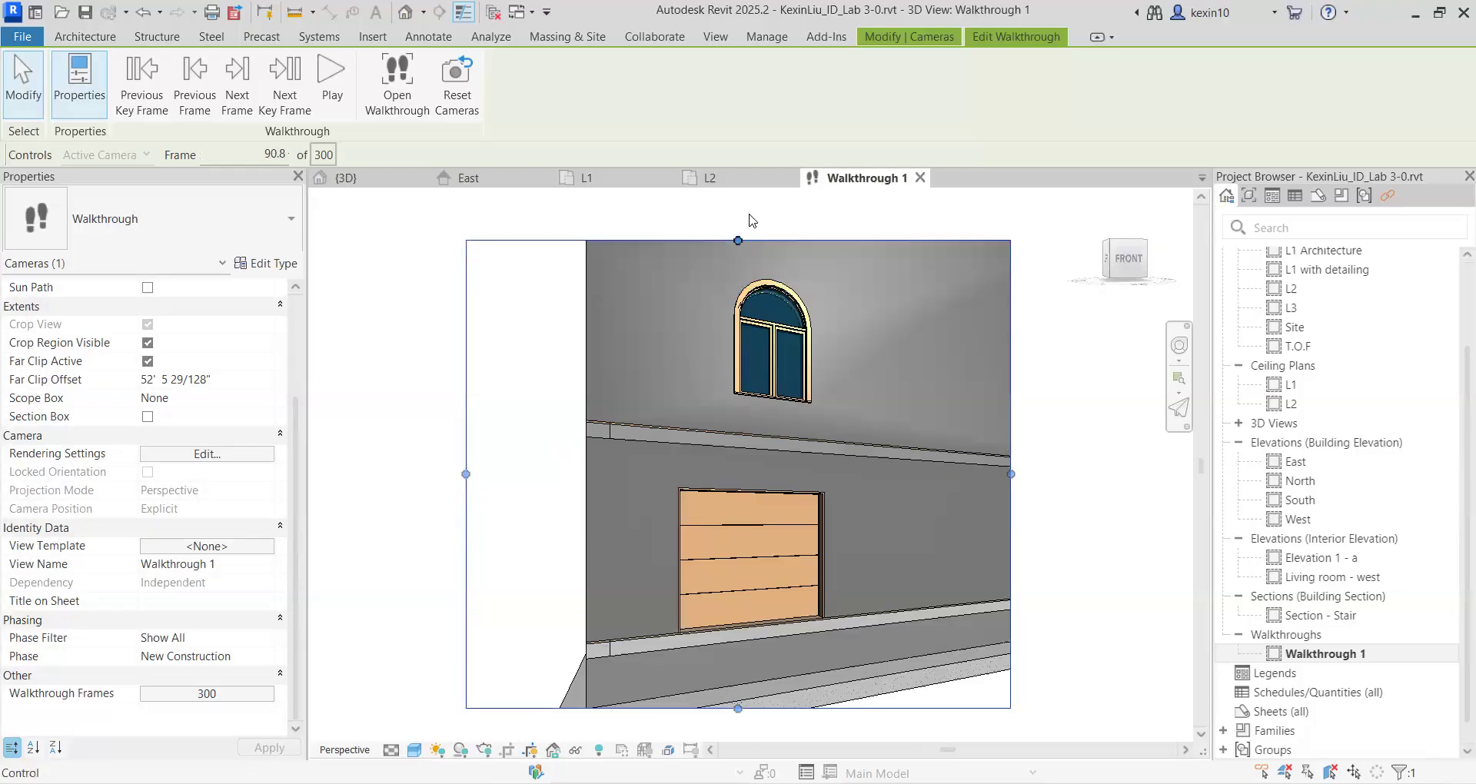
Step: Return to the first key frame and play the walkthrough with the enlarged crop region
click(151, 100)
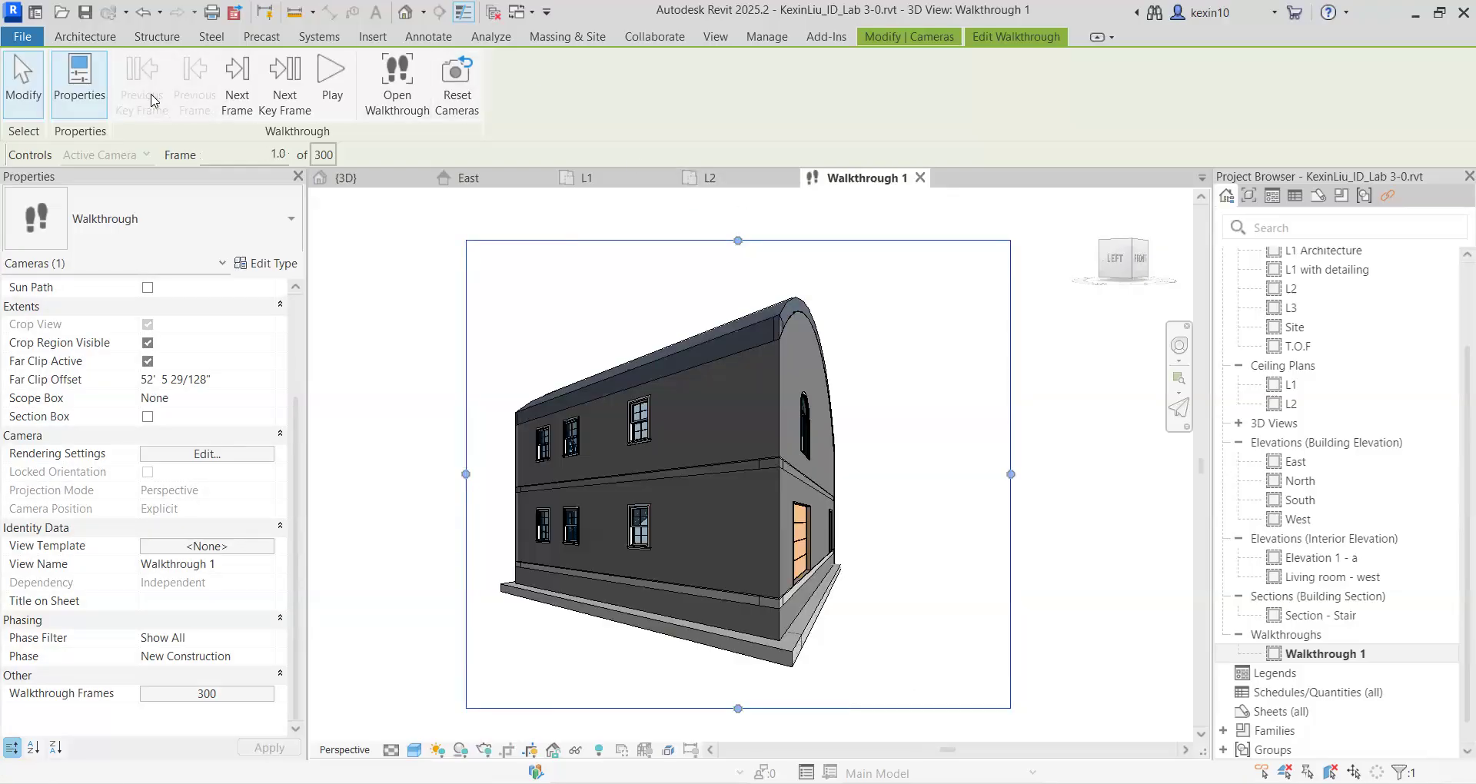
click(333, 80)
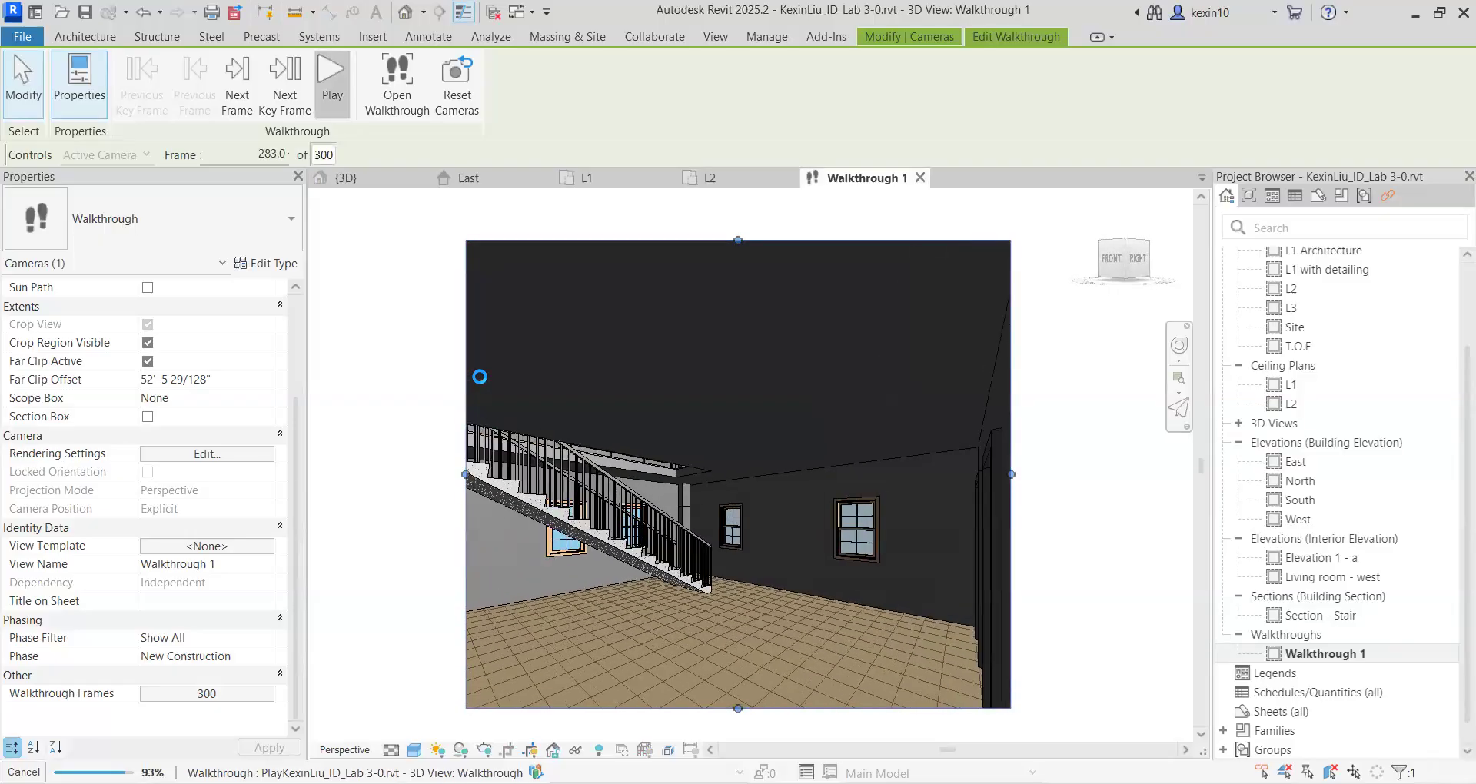
Step: Quit editing the walkthrough and clear the camera selection in the Walkthrough 1 view
scroll(655, 353, down, 2)
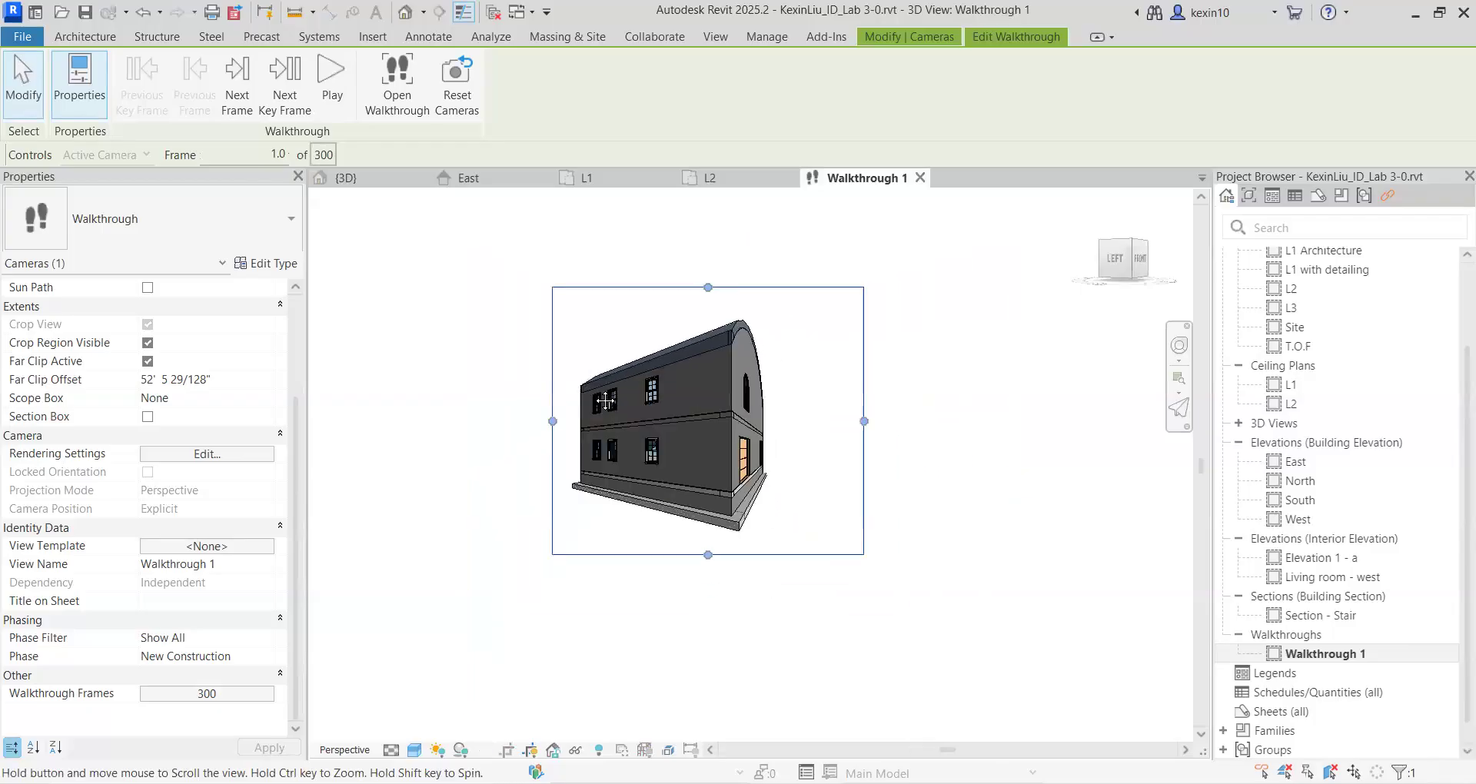
middle_drag(605, 401, 666, 406)
click(719, 389)
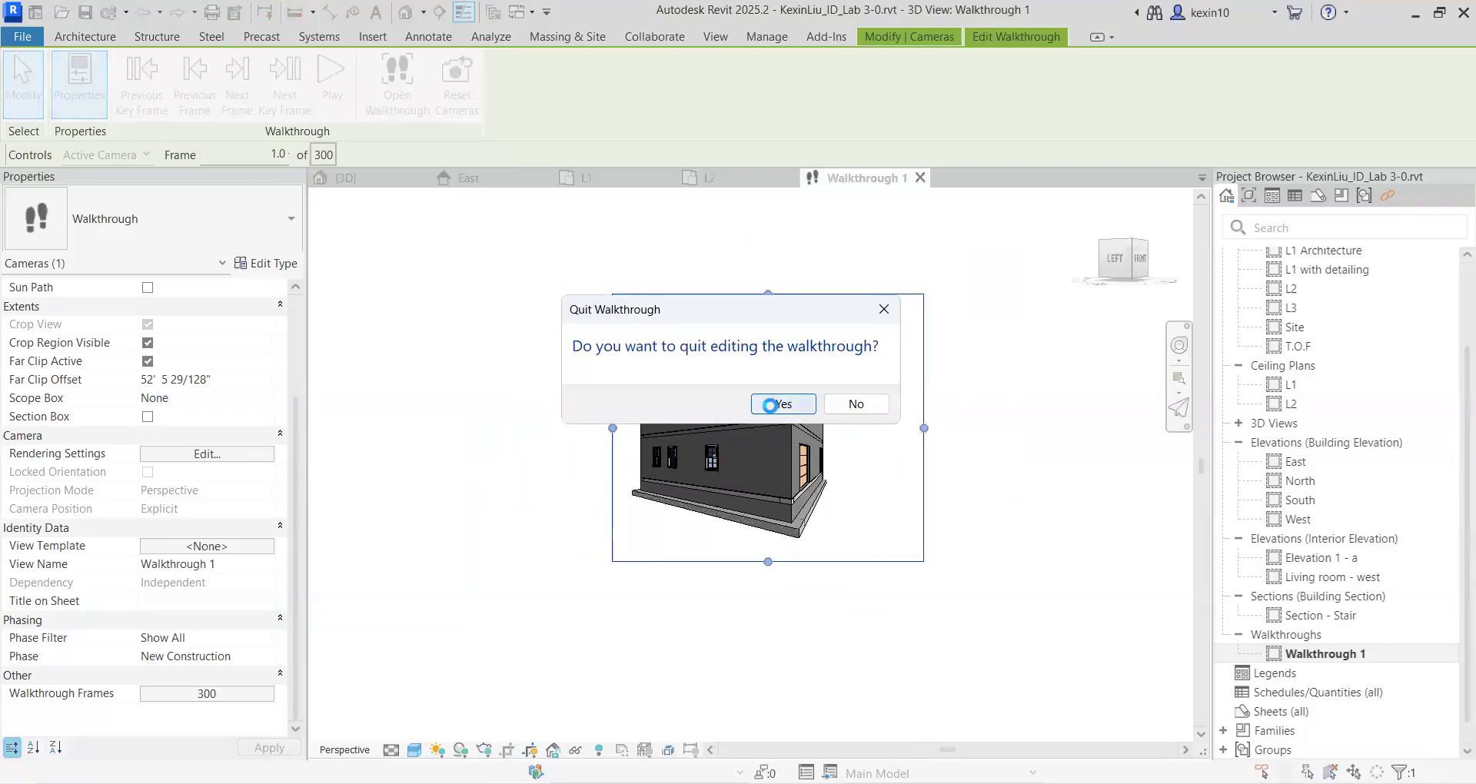
click(788, 403)
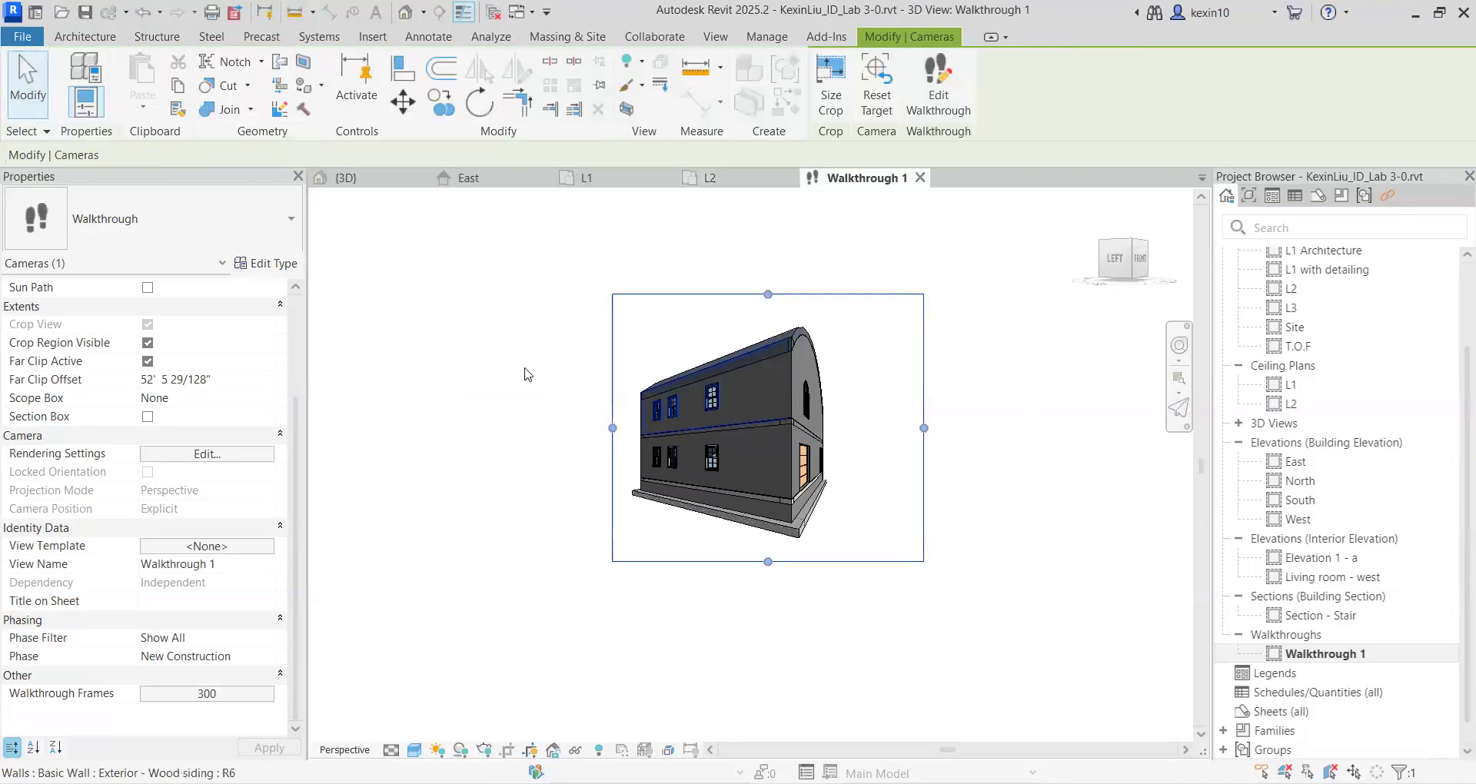
click(528, 374)
scroll(528, 374, up, 2)
scroll(527, 377, up, 1)
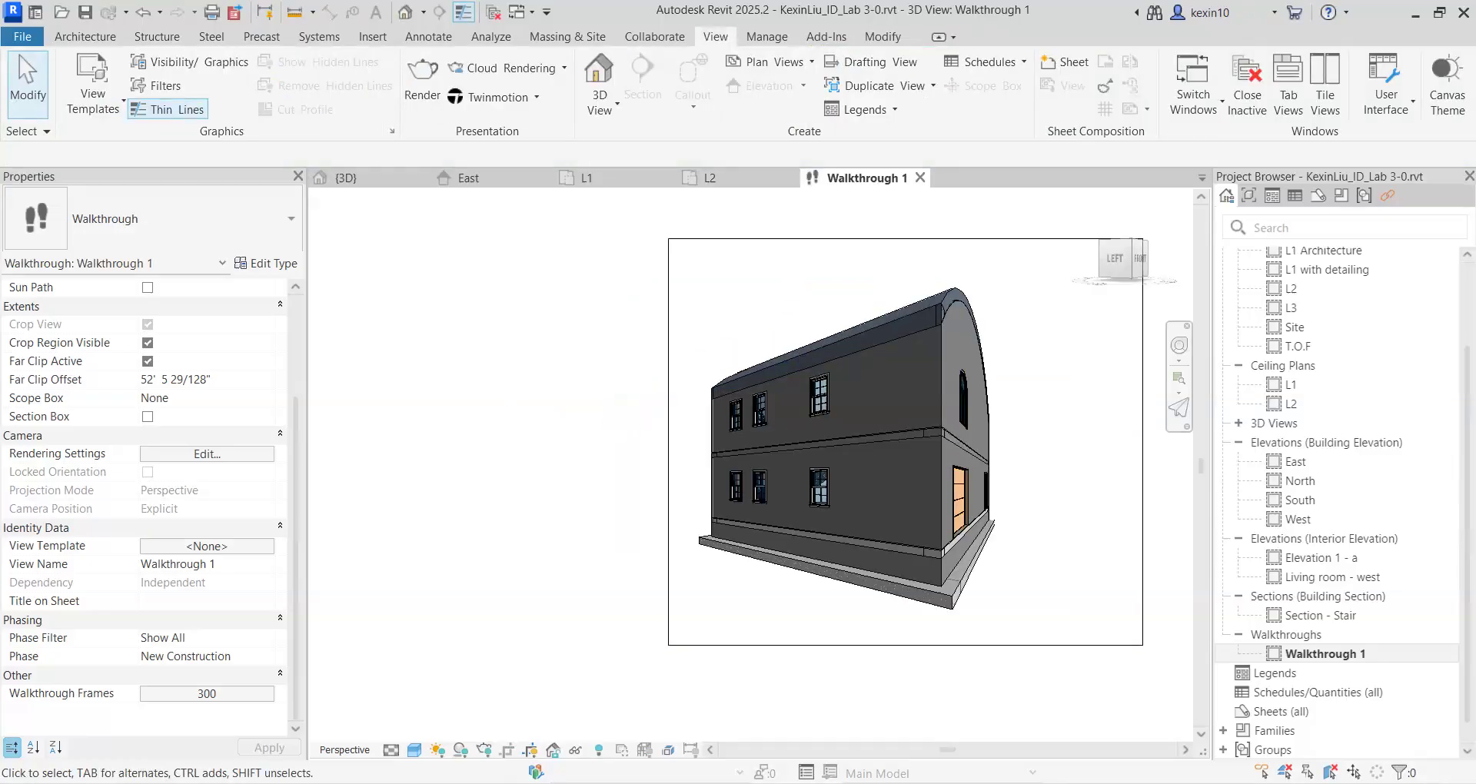
scroll(607, 491, down, 1)
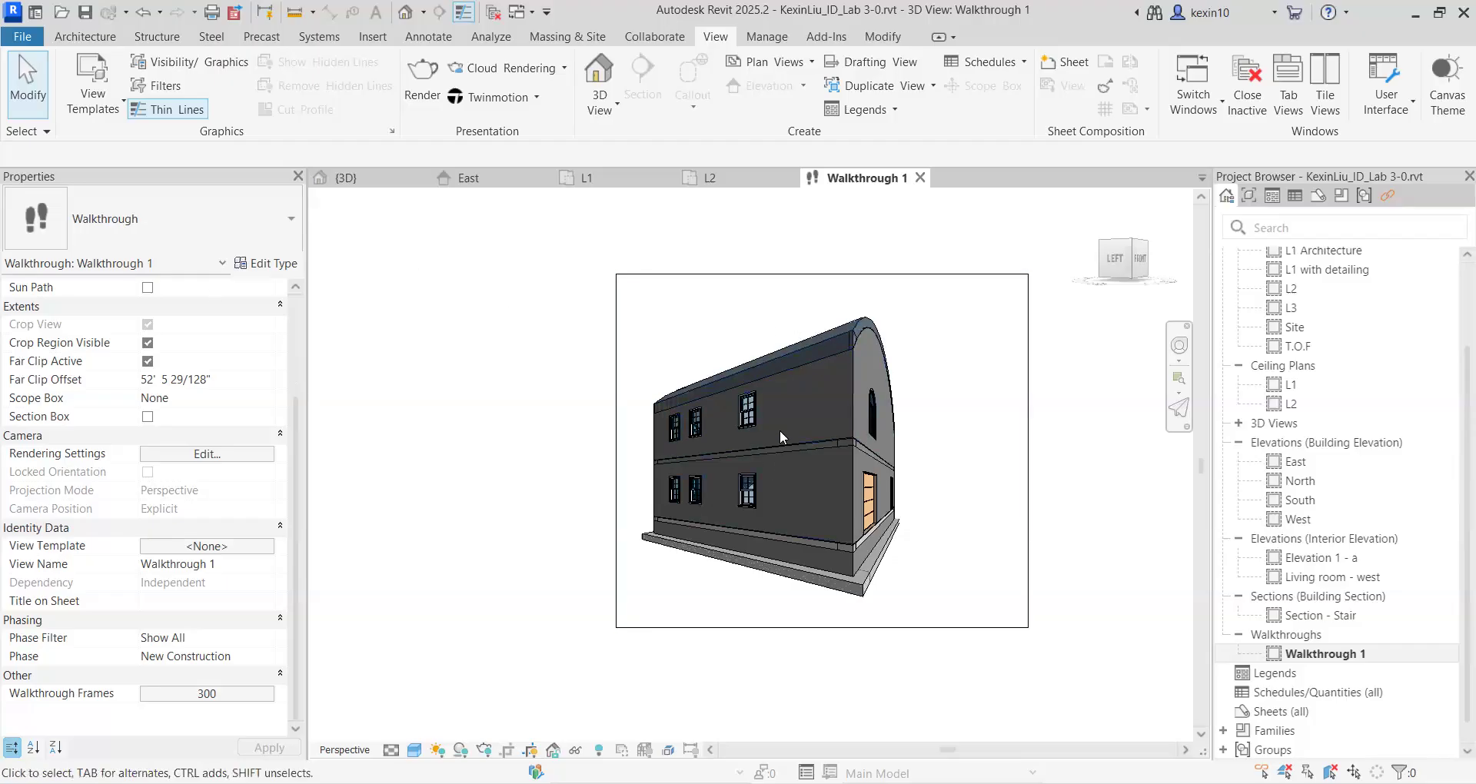
middle_drag(780, 430, 709, 418)
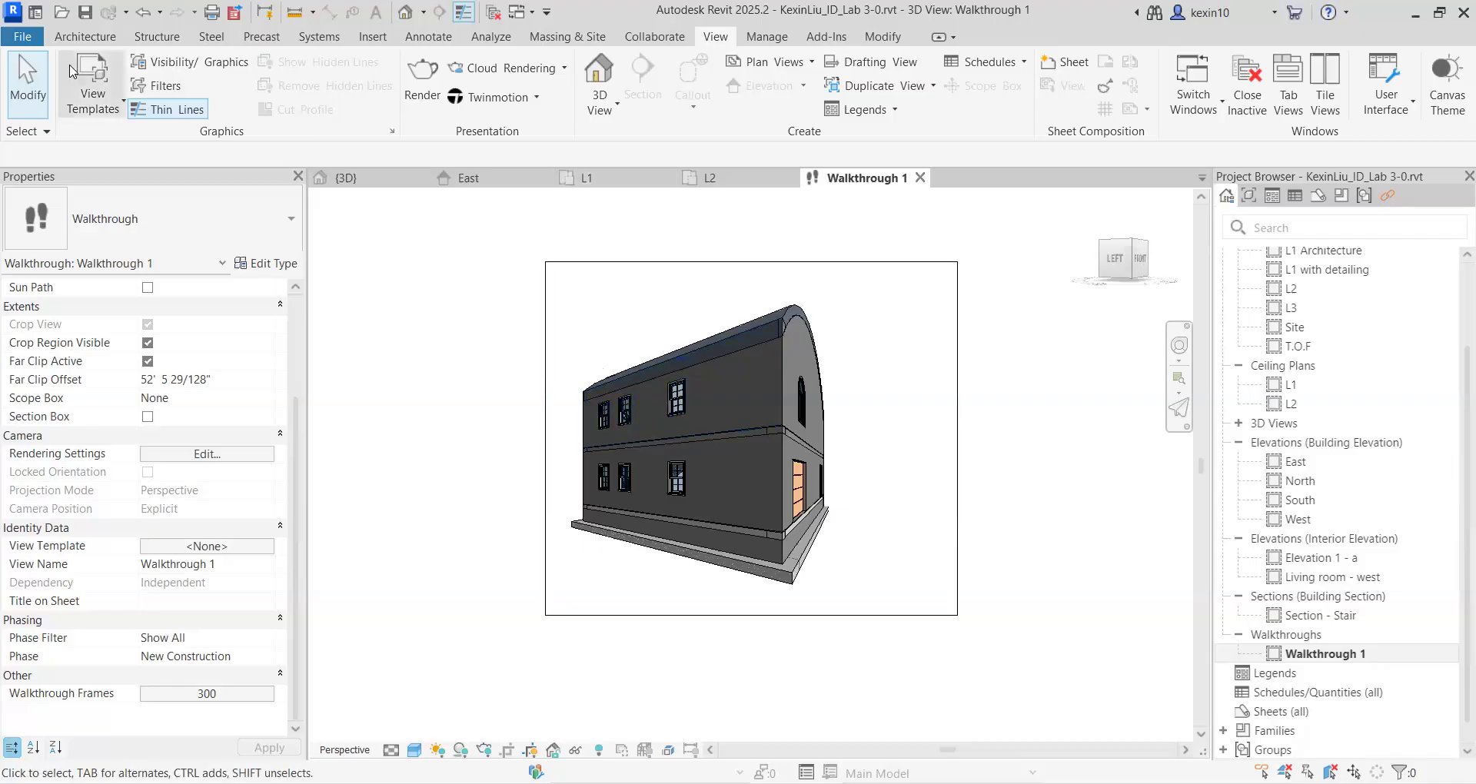
Step: Examine the length and format settings for exporting the walkthrough animation, and close them without exporting
click(22, 36)
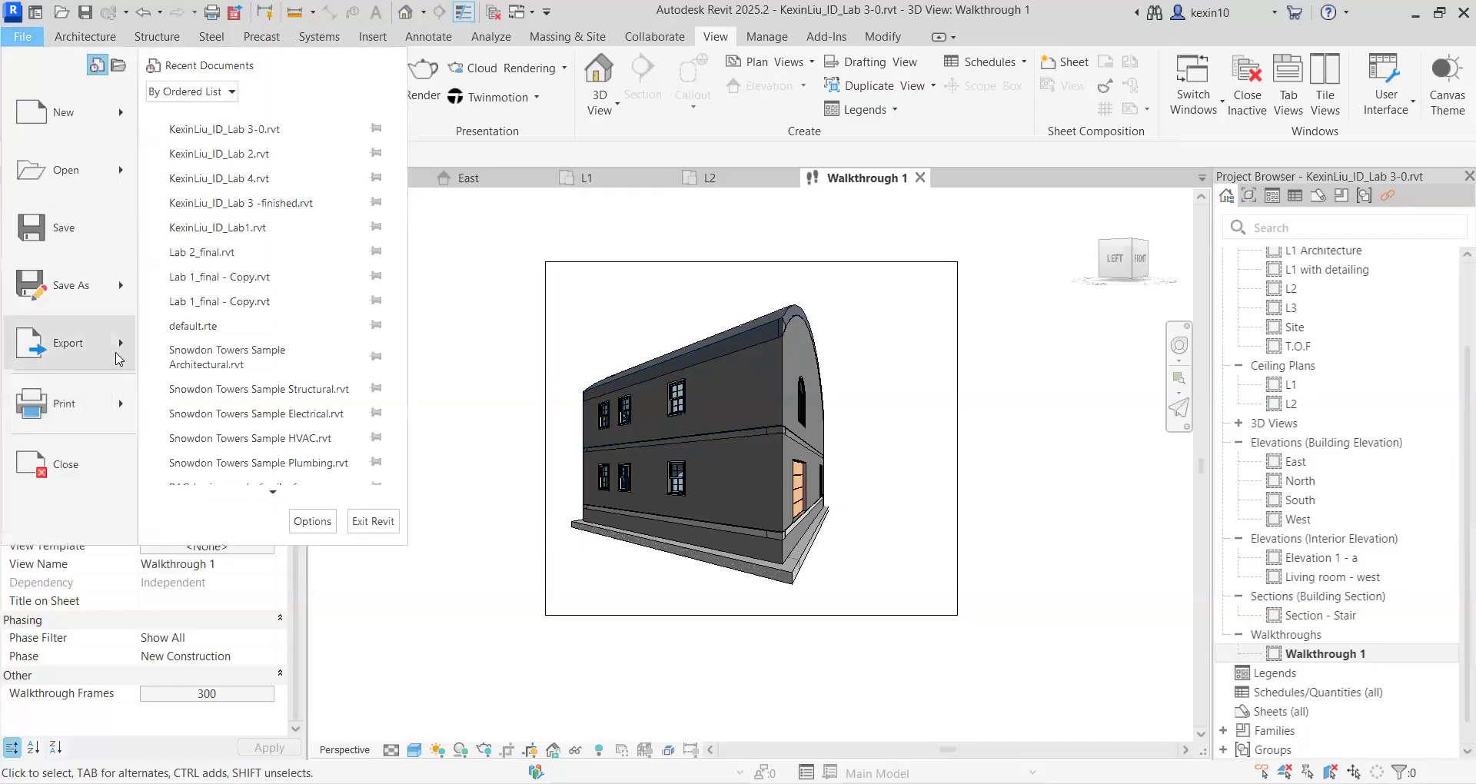
mouse_move(119, 359)
mouse_move(268, 484)
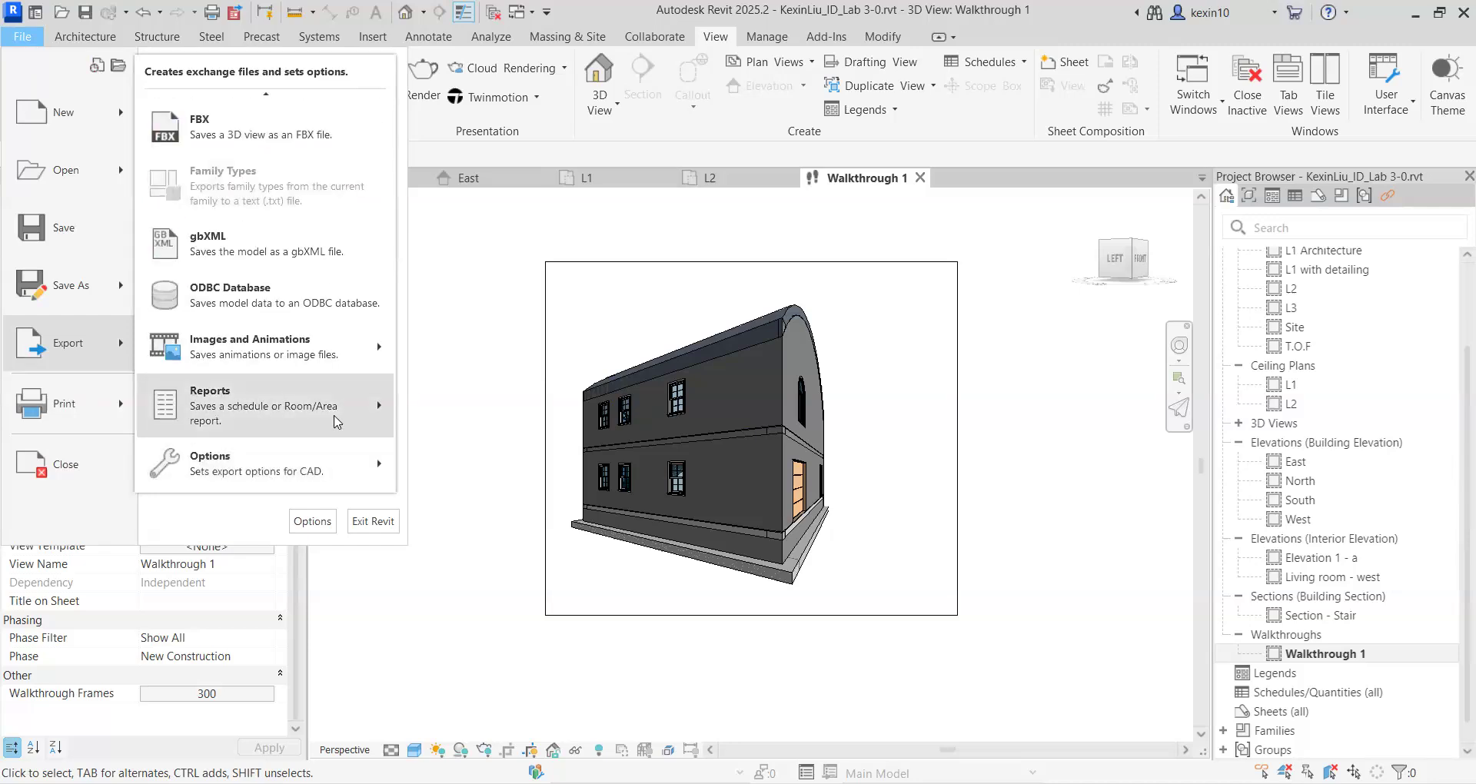
mouse_move(300, 353)
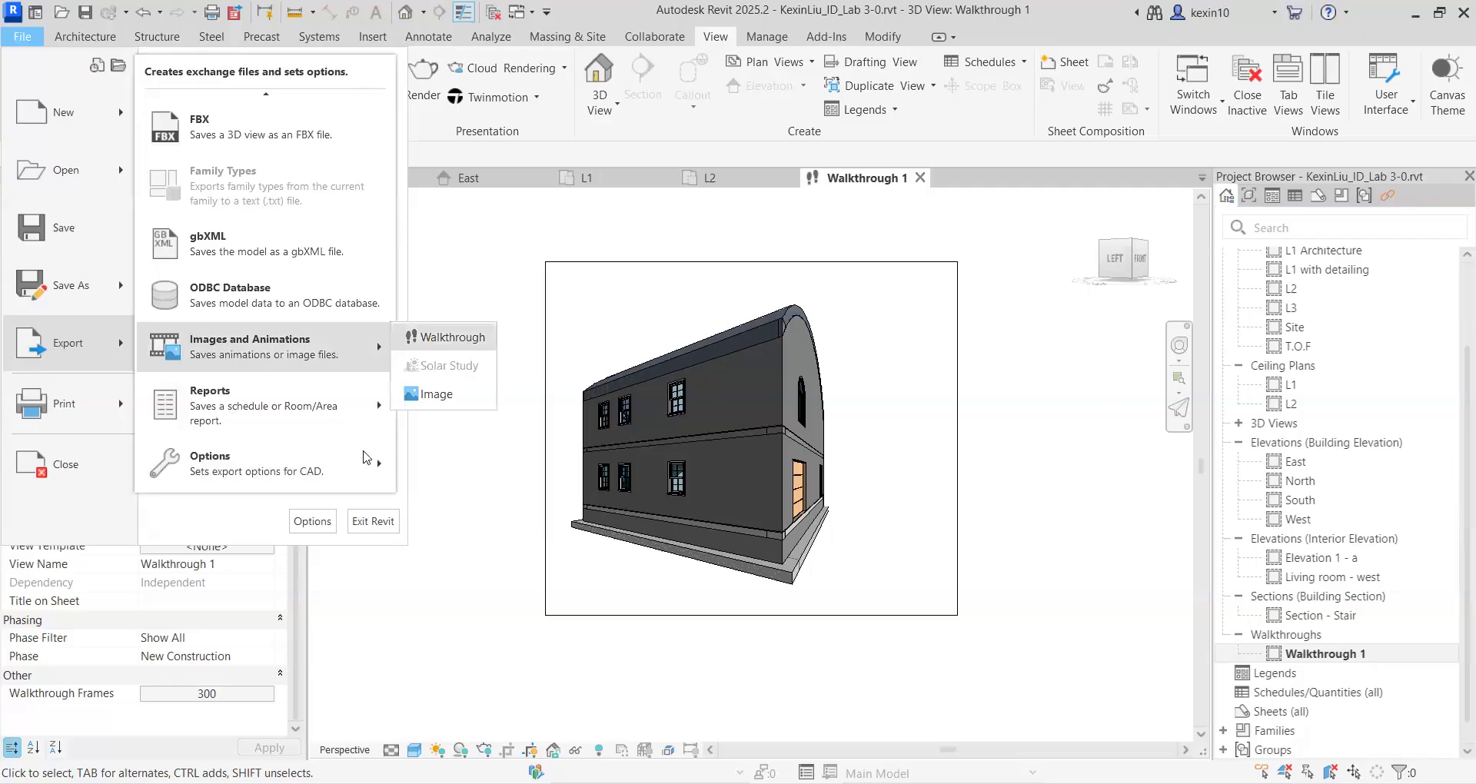
click(467, 345)
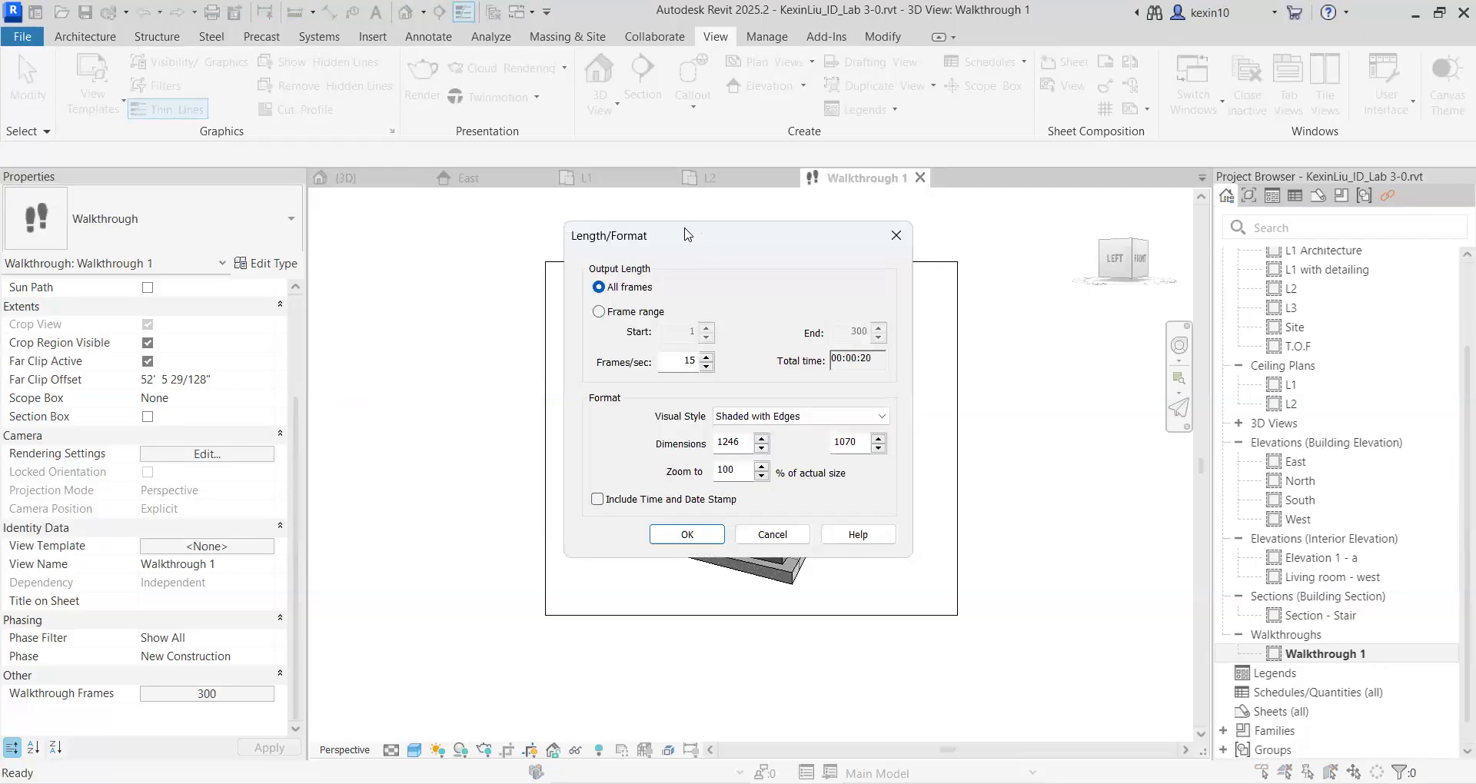
drag(592, 245, 504, 244)
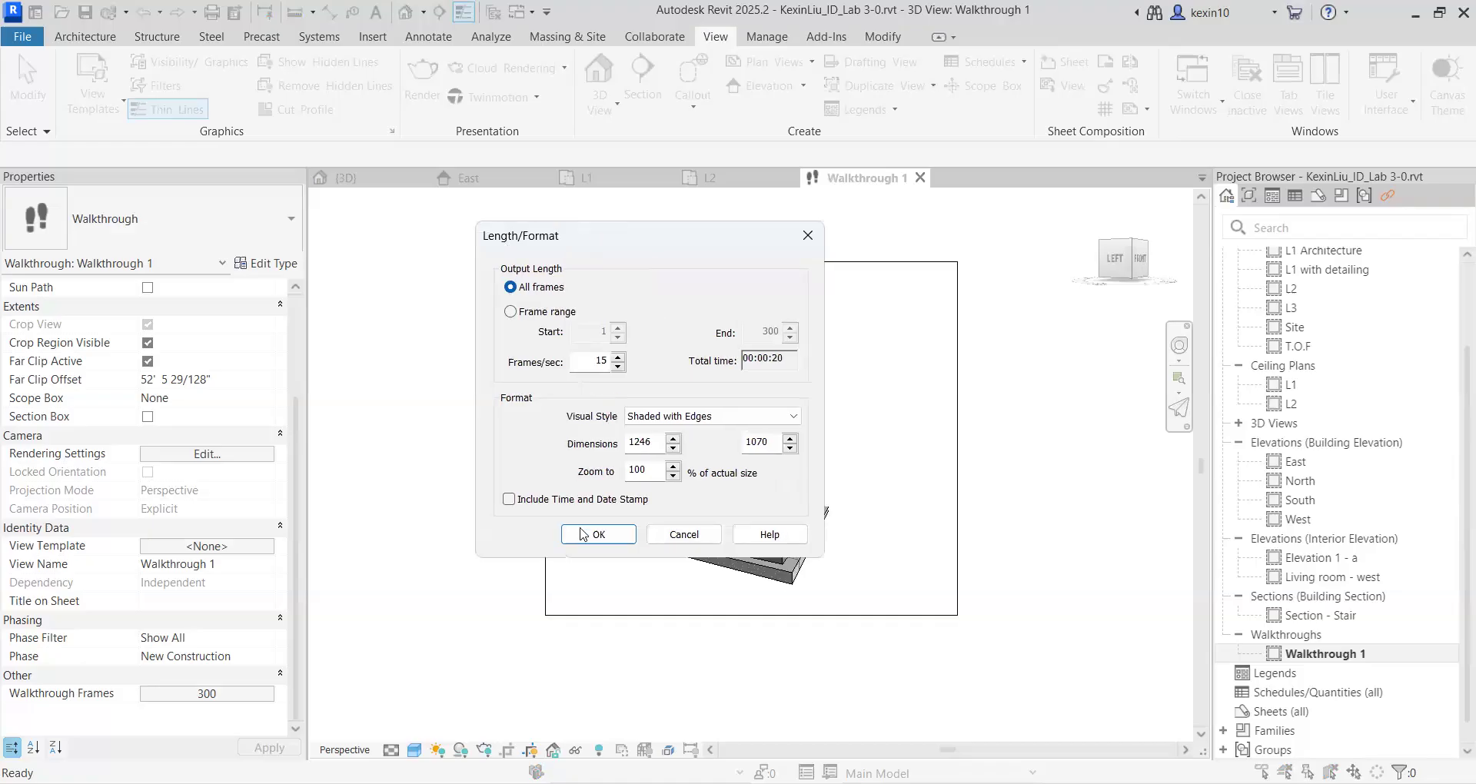
click(604, 538)
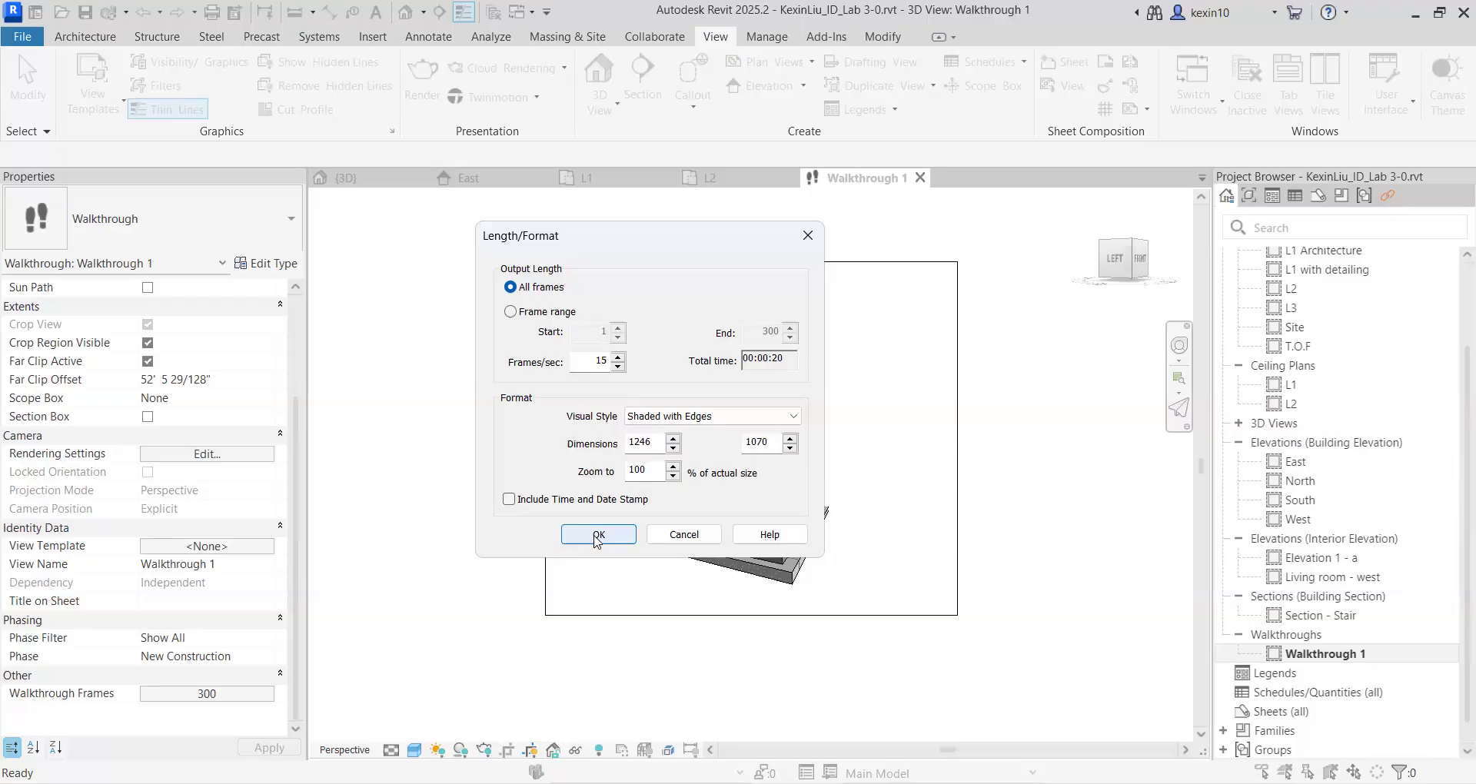
click(807, 231)
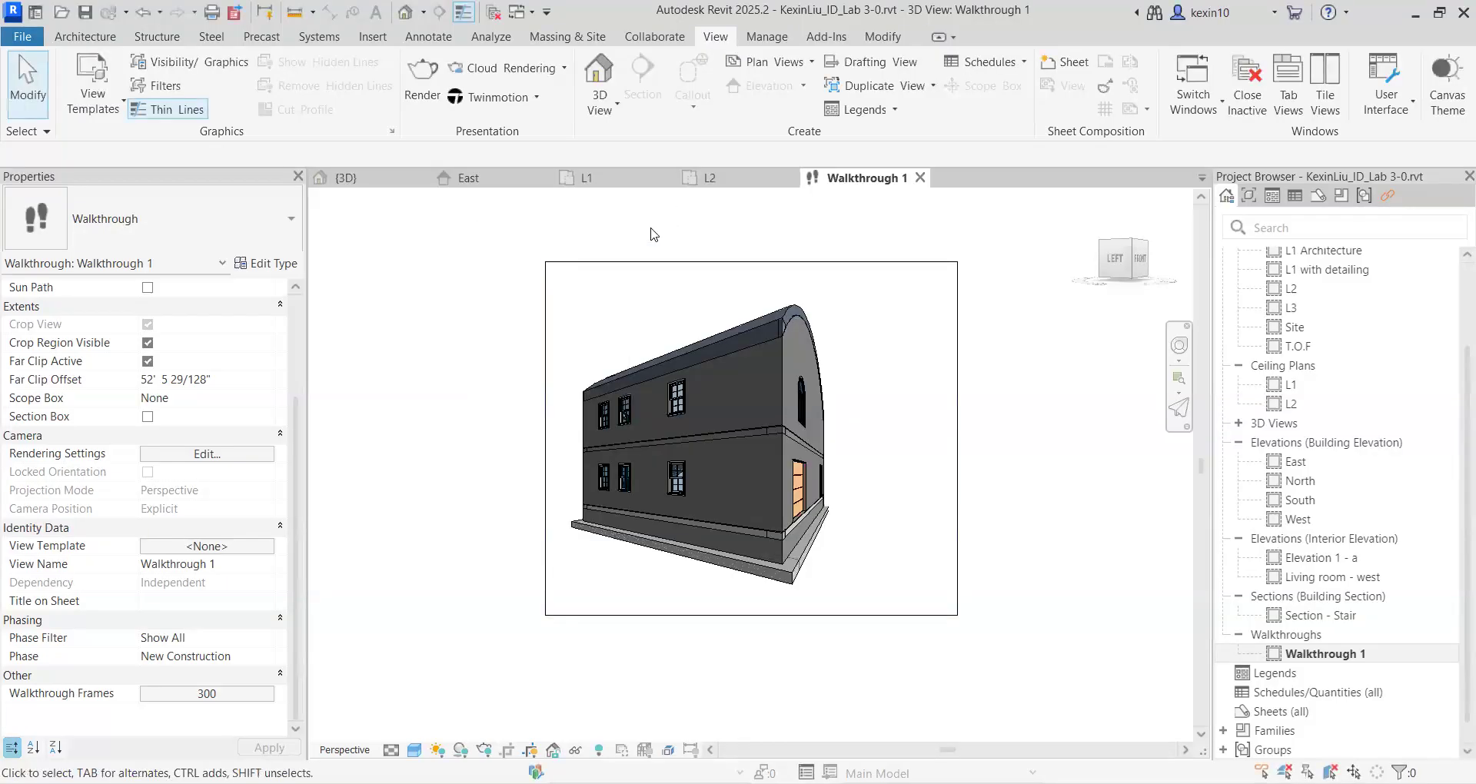
Step: Switch to PowerPoint, read the Exercise 4.2 and Creating Sheets slides, and return to Revit
key(alt+Tab)
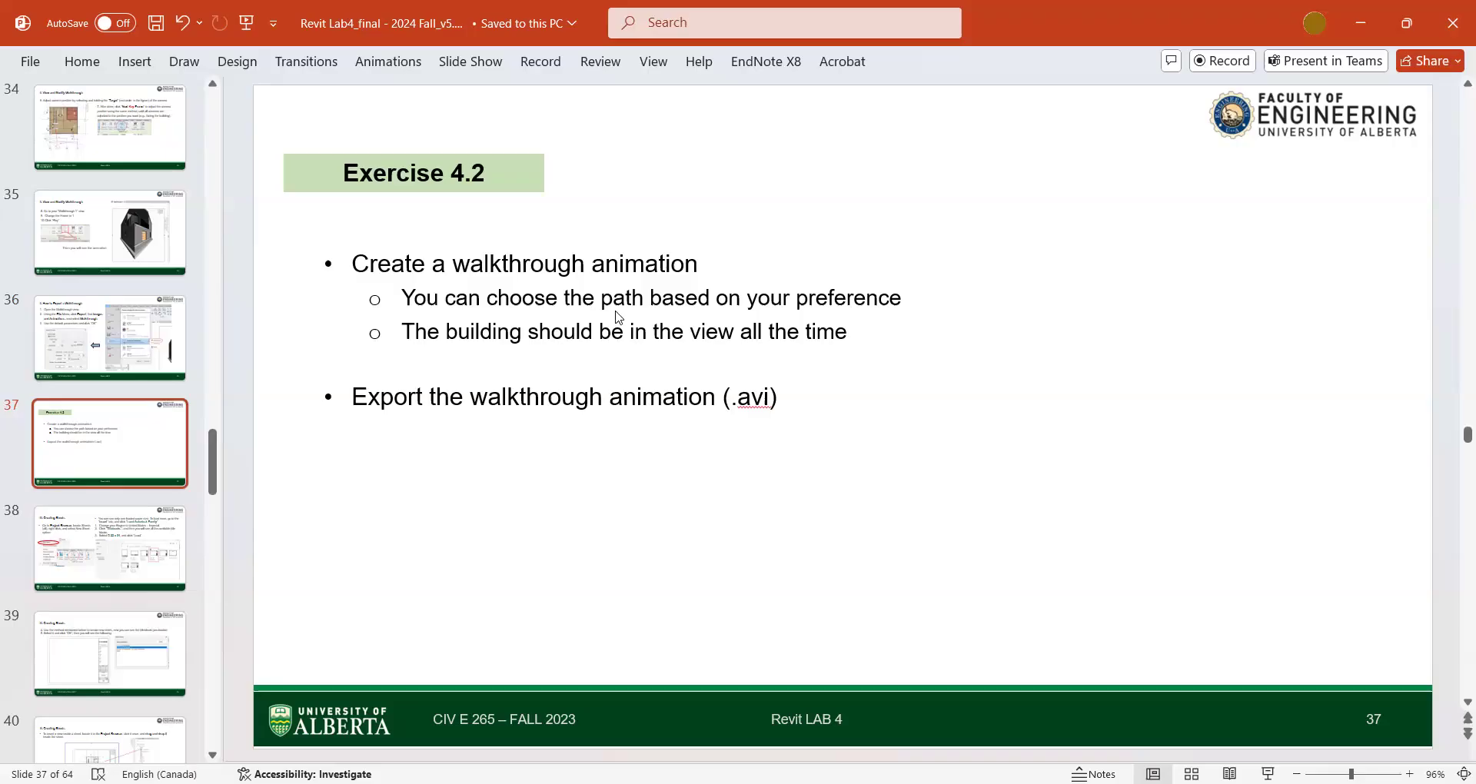
click(569, 339)
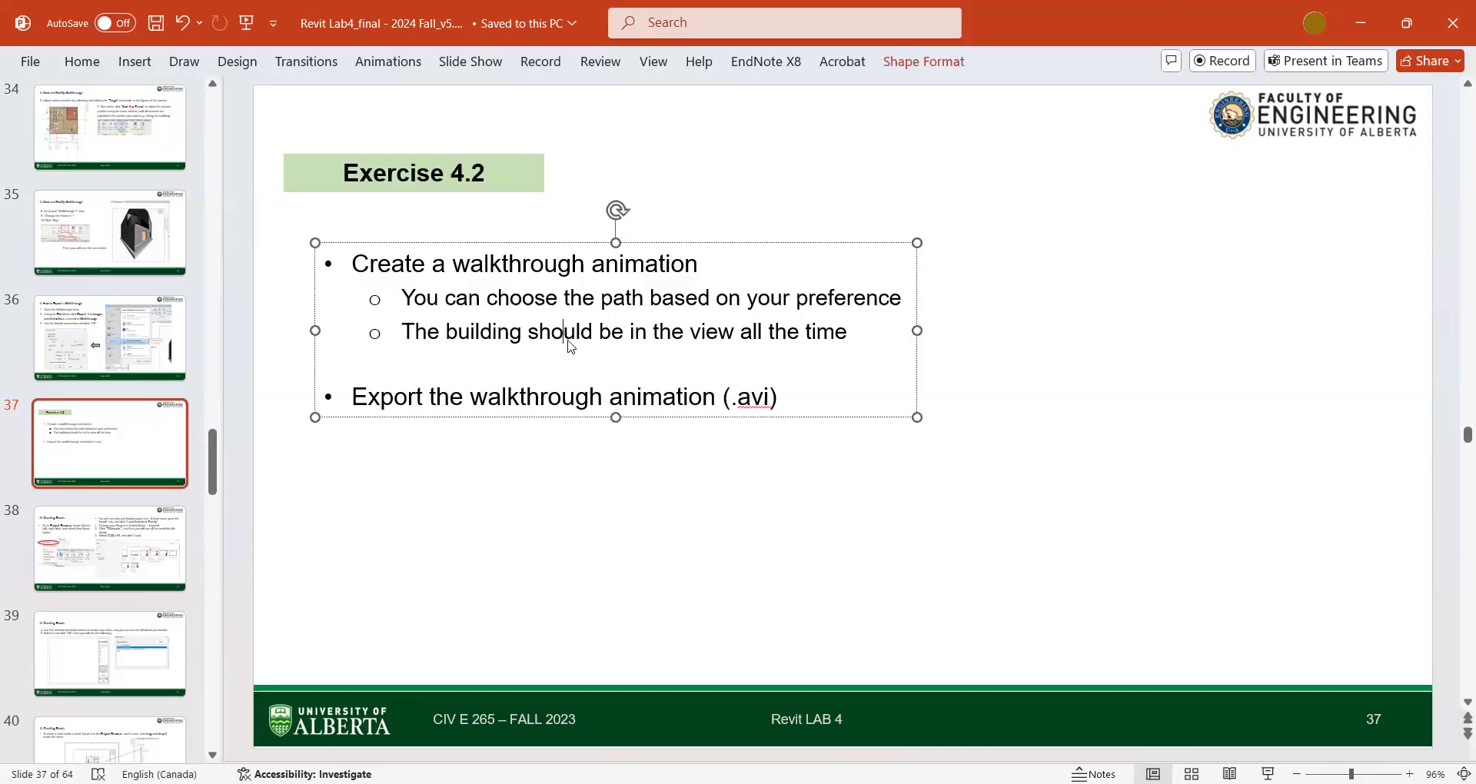
click(513, 476)
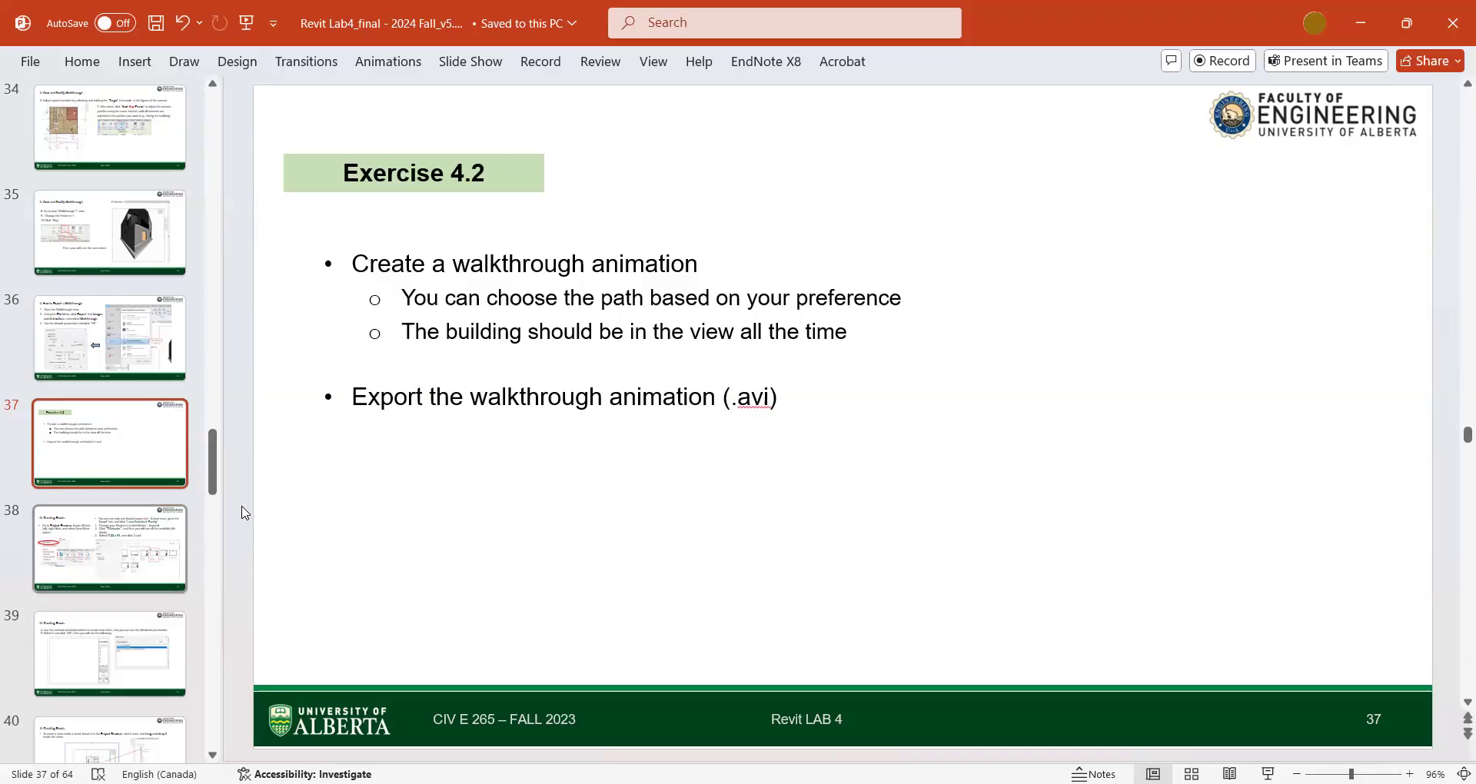
scroll(244, 512, down, 1)
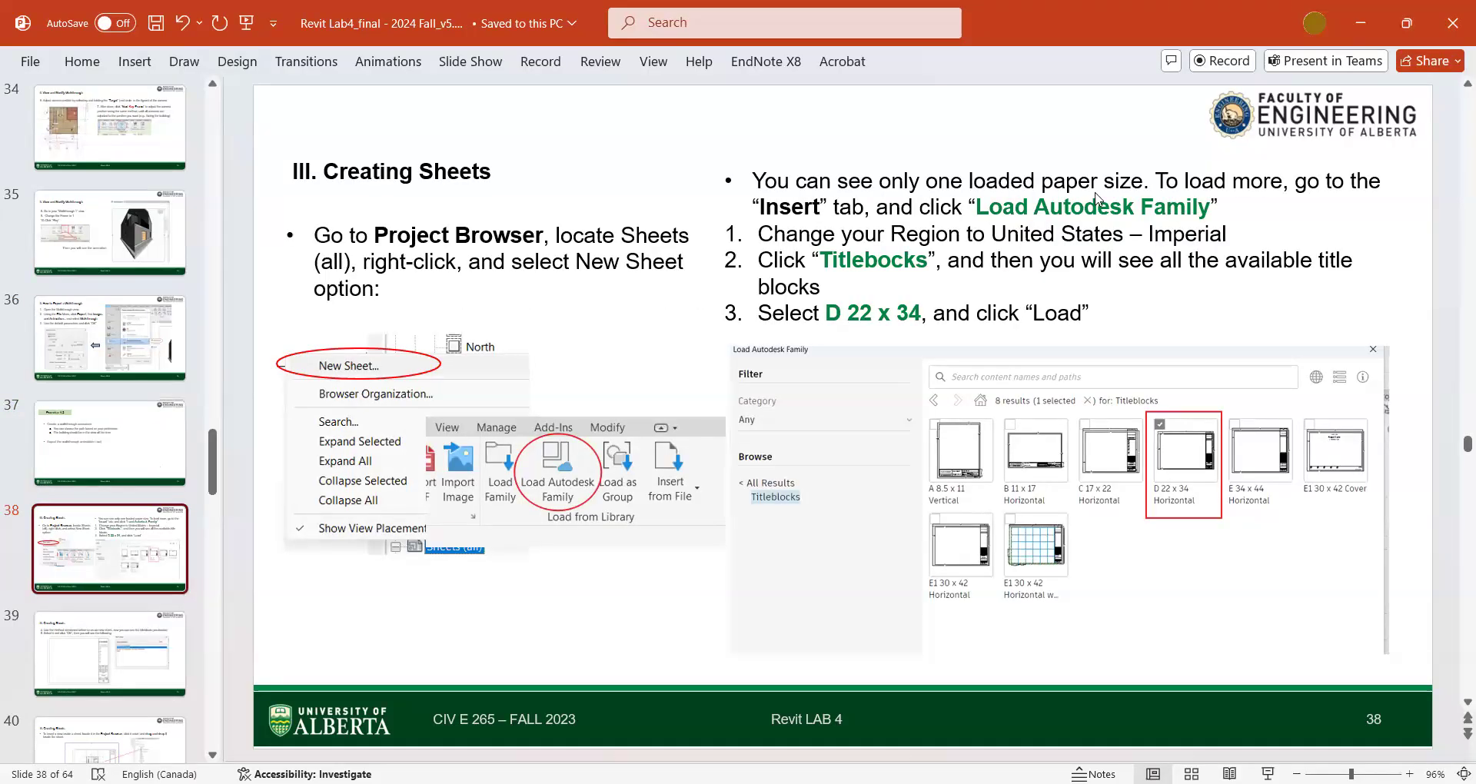
click(1360, 22)
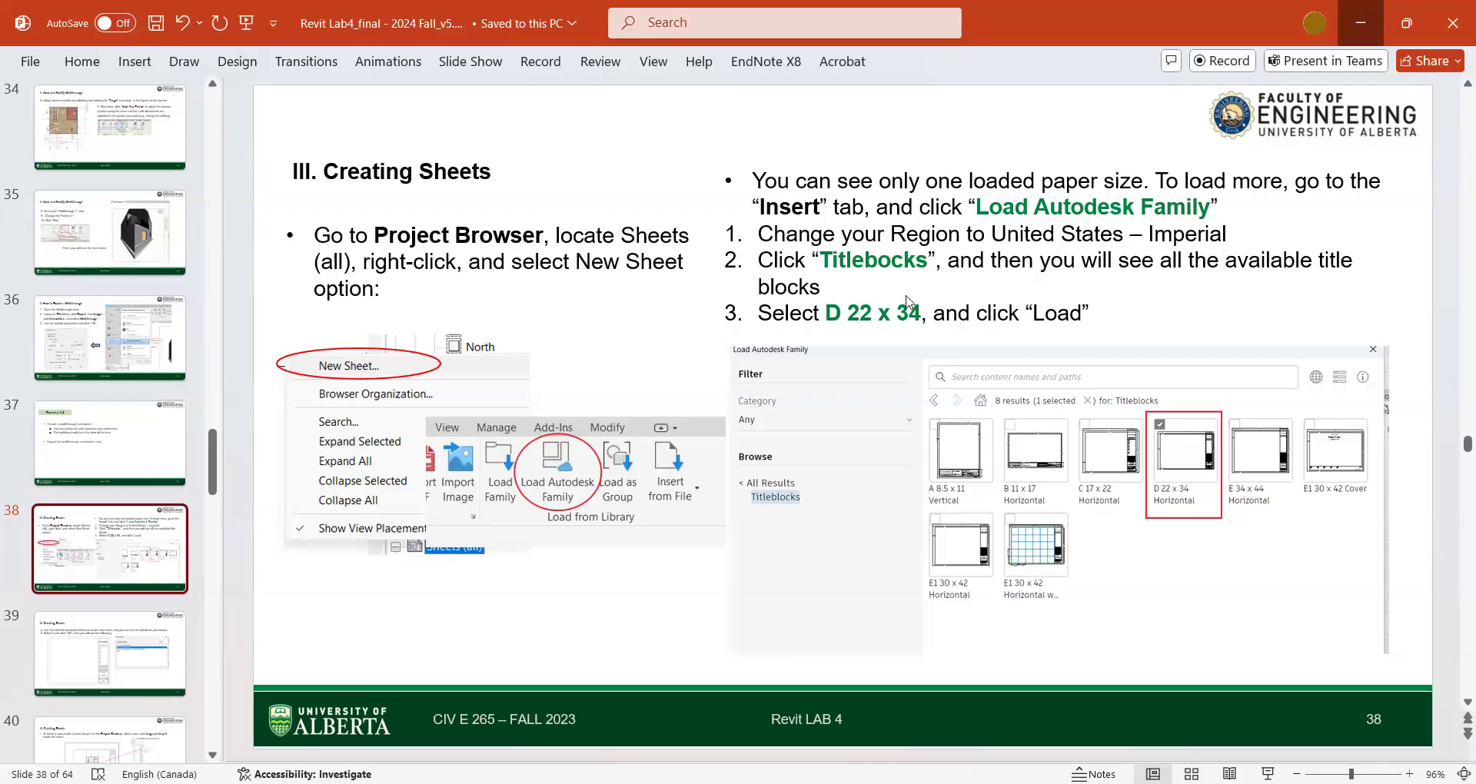
Step: Close the Walkthrough 1 view and return to the L1 floor plan
click(920, 178)
scroll(869, 434, down, 3)
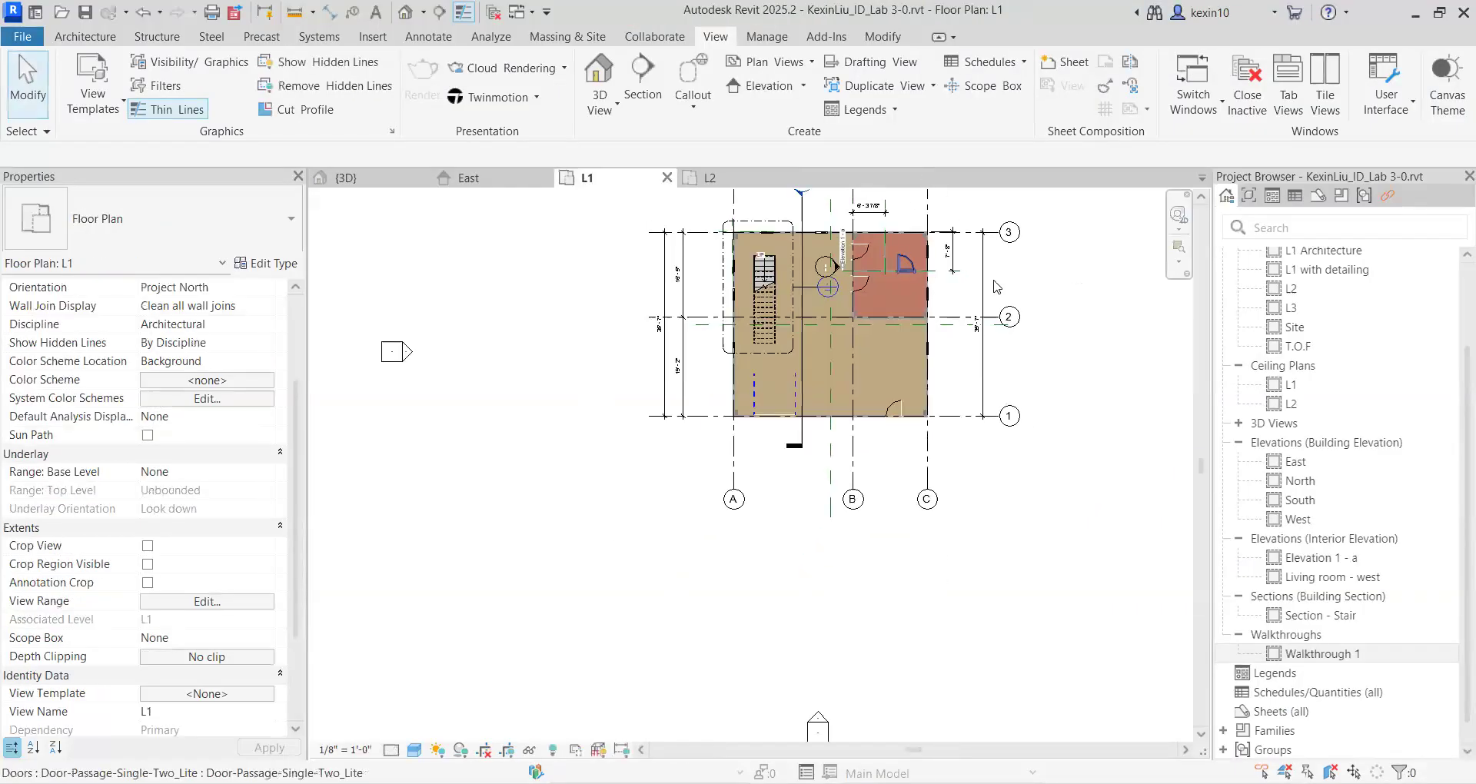
middle_drag(866, 431, 799, 472)
mouse_move(946, 435)
middle_down()
mouse_move(946, 376)
mouse_move(889, 423)
mouse_move(903, 435)
middle_up()
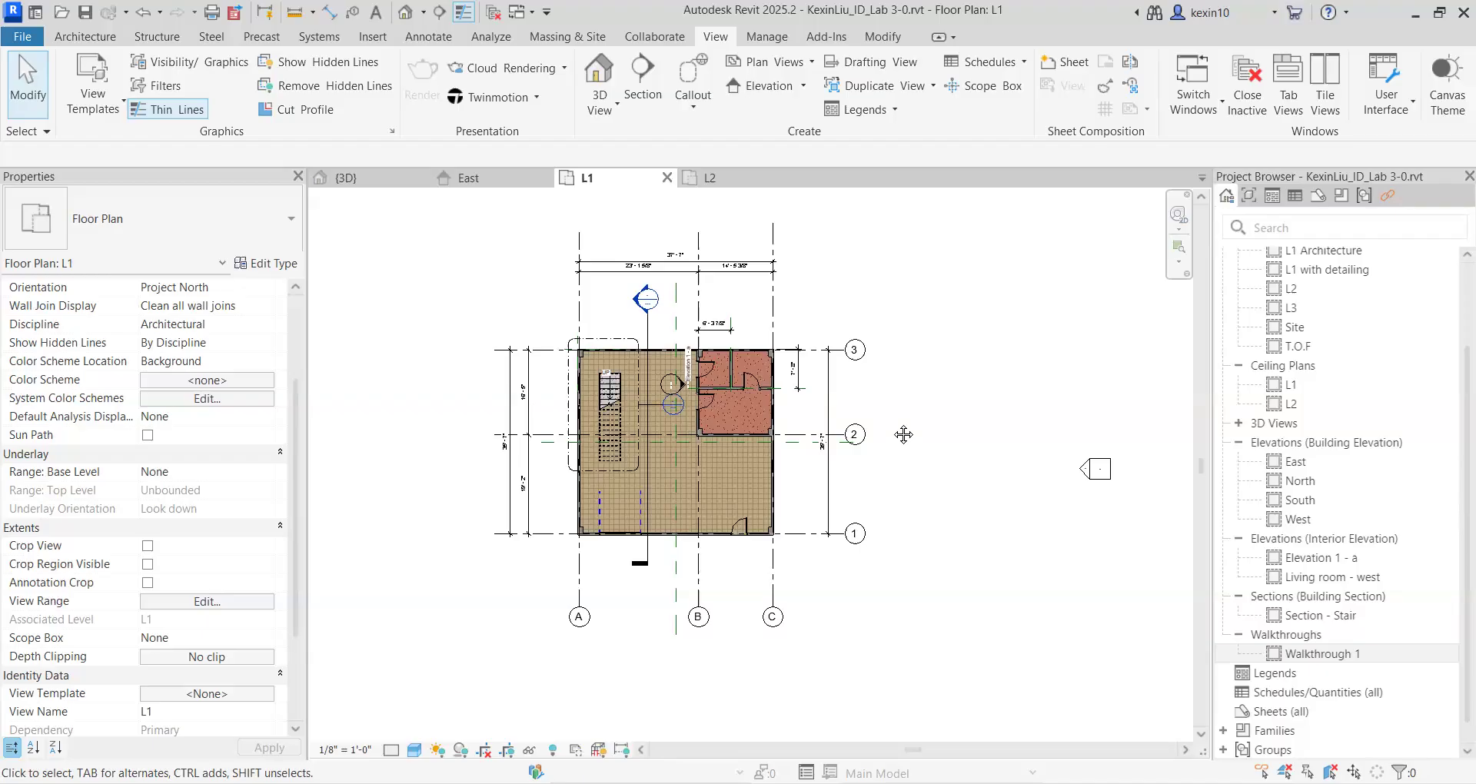
Step: Start a new sheet to examine the available titleblocks and the family file browser, and cancel without creating it
scroll(1315, 584, down, 1)
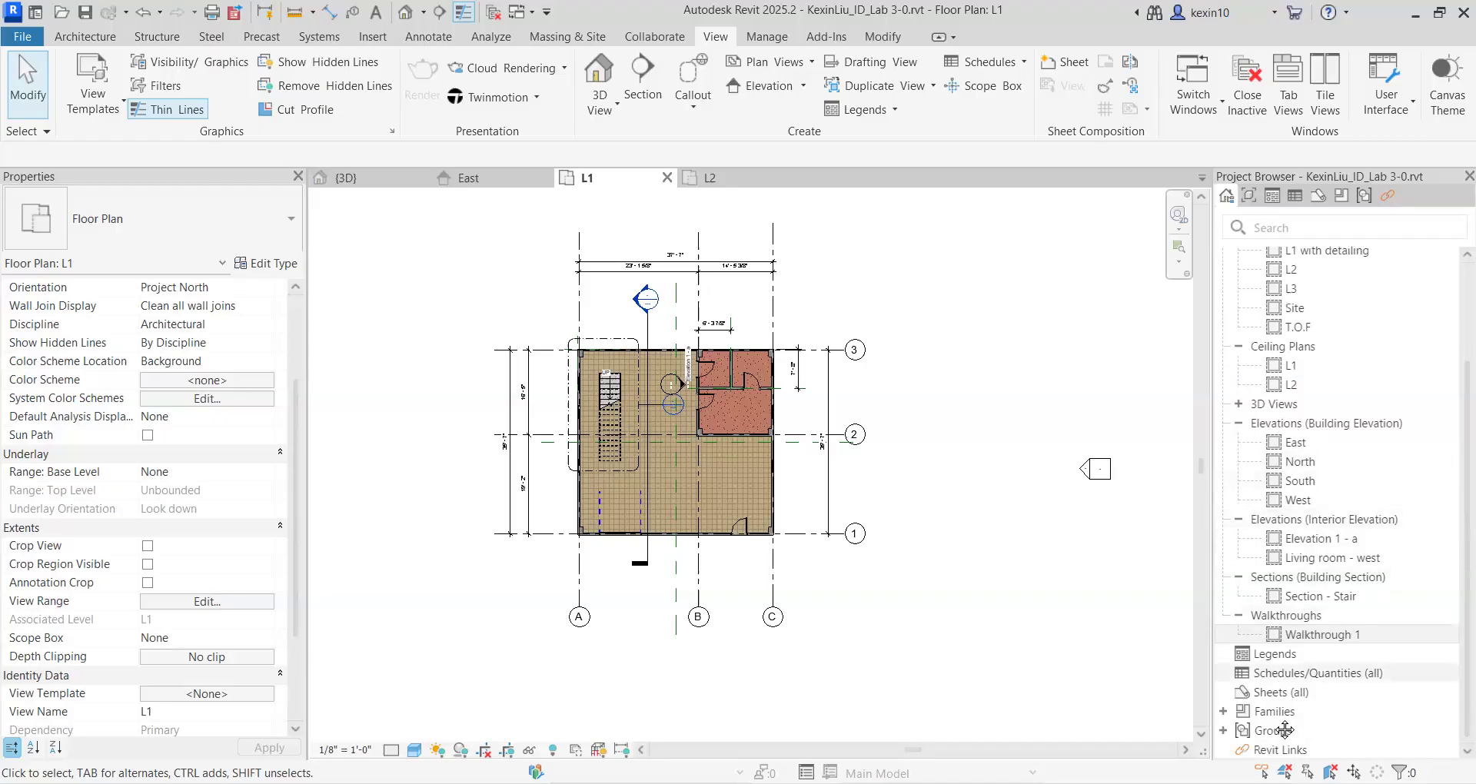
click(1280, 693)
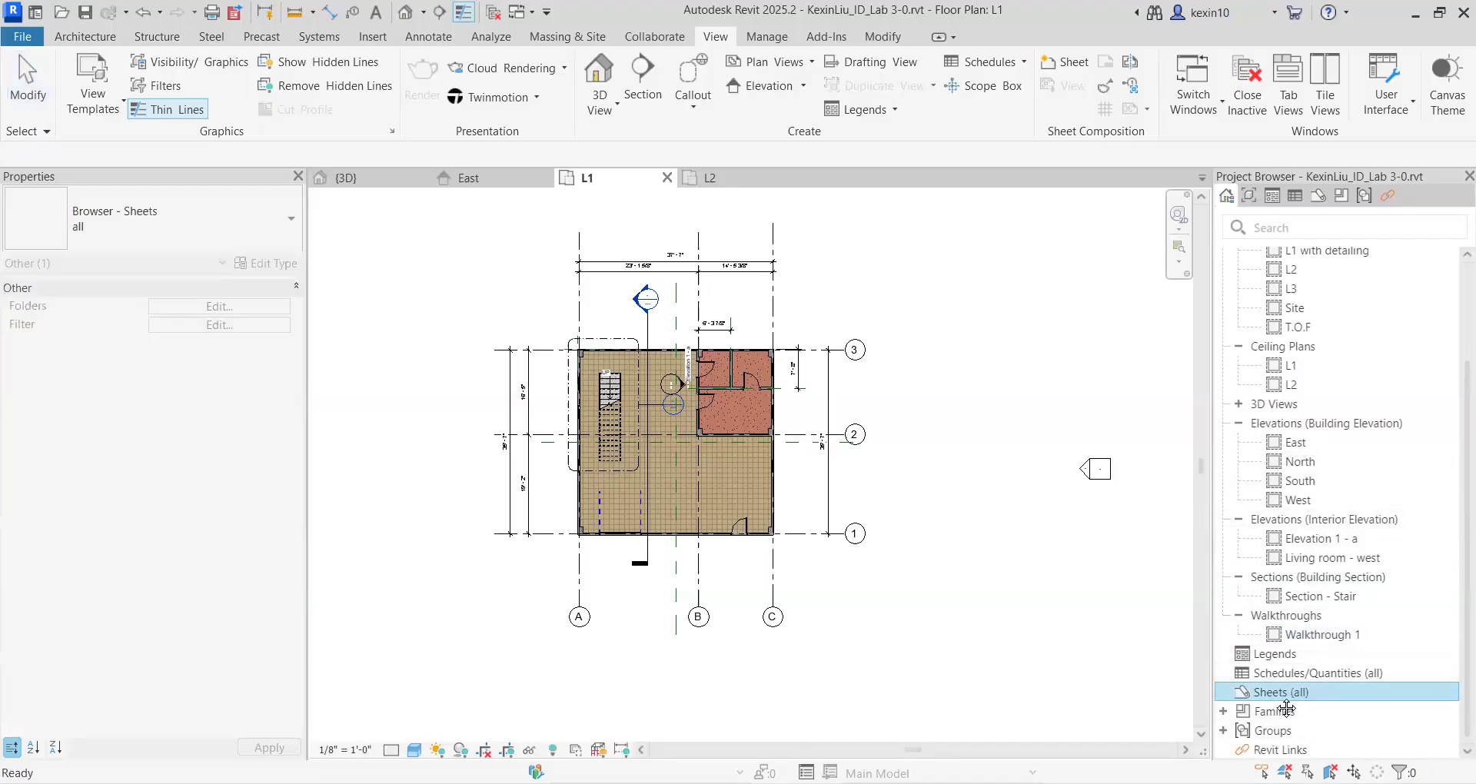
right_click(1289, 706)
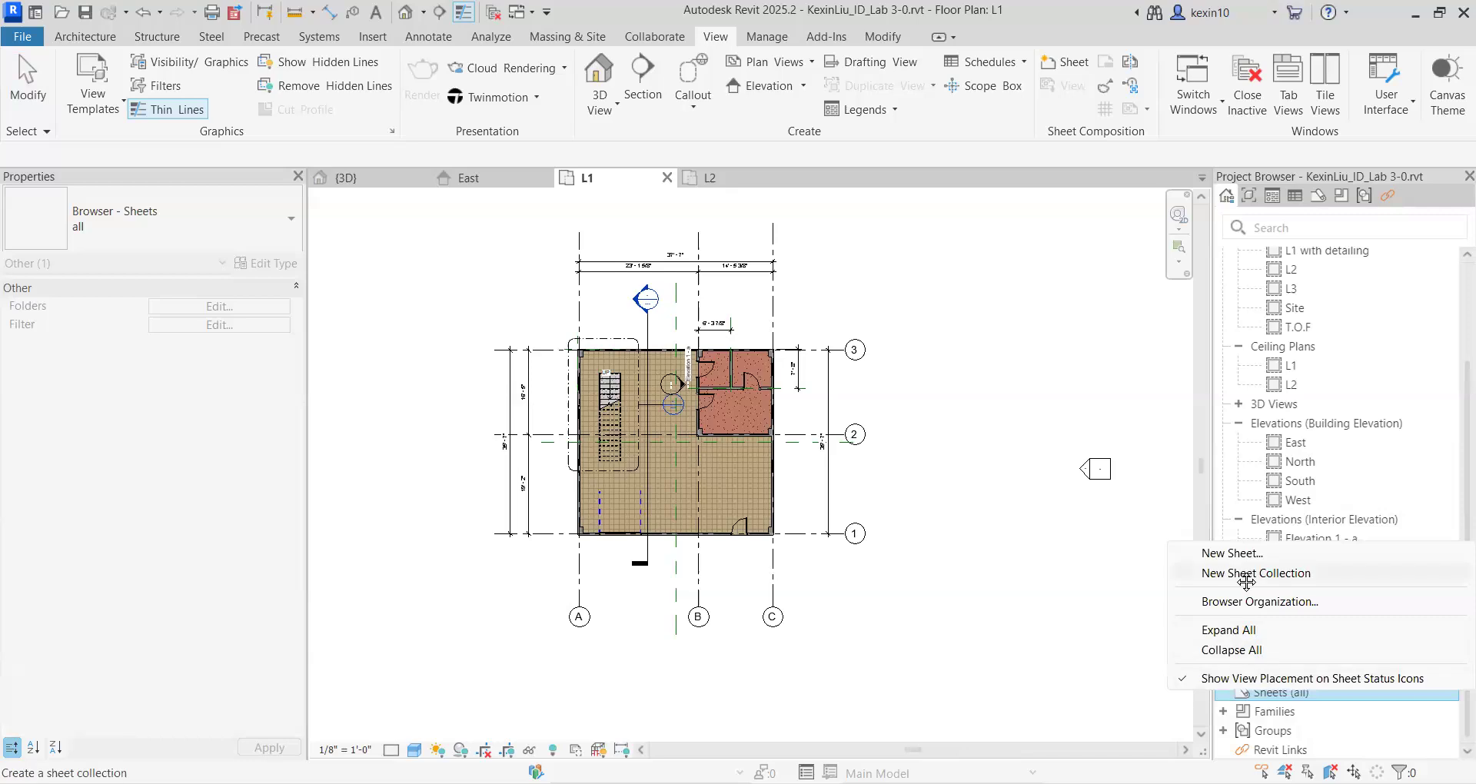
click(1246, 558)
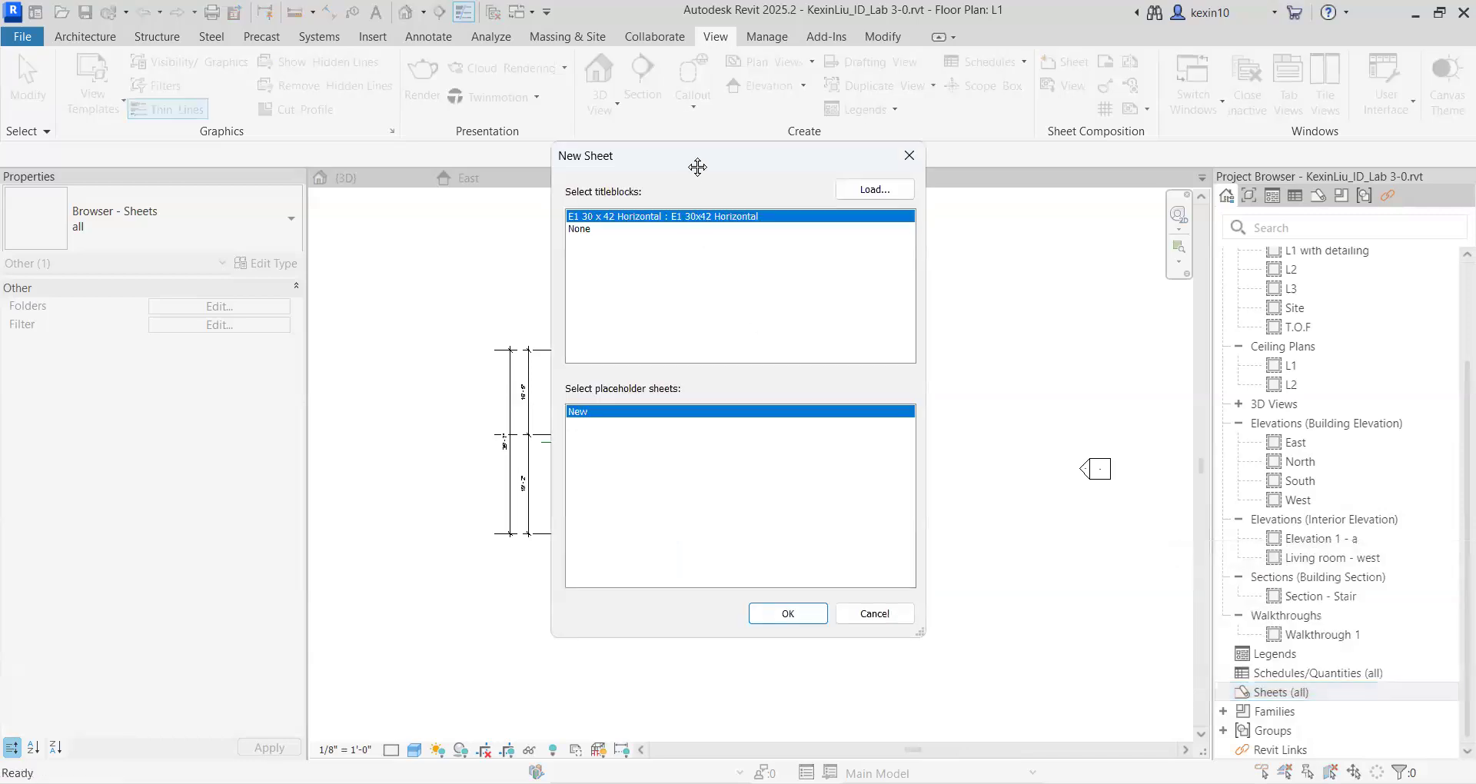
drag(698, 167, 709, 168)
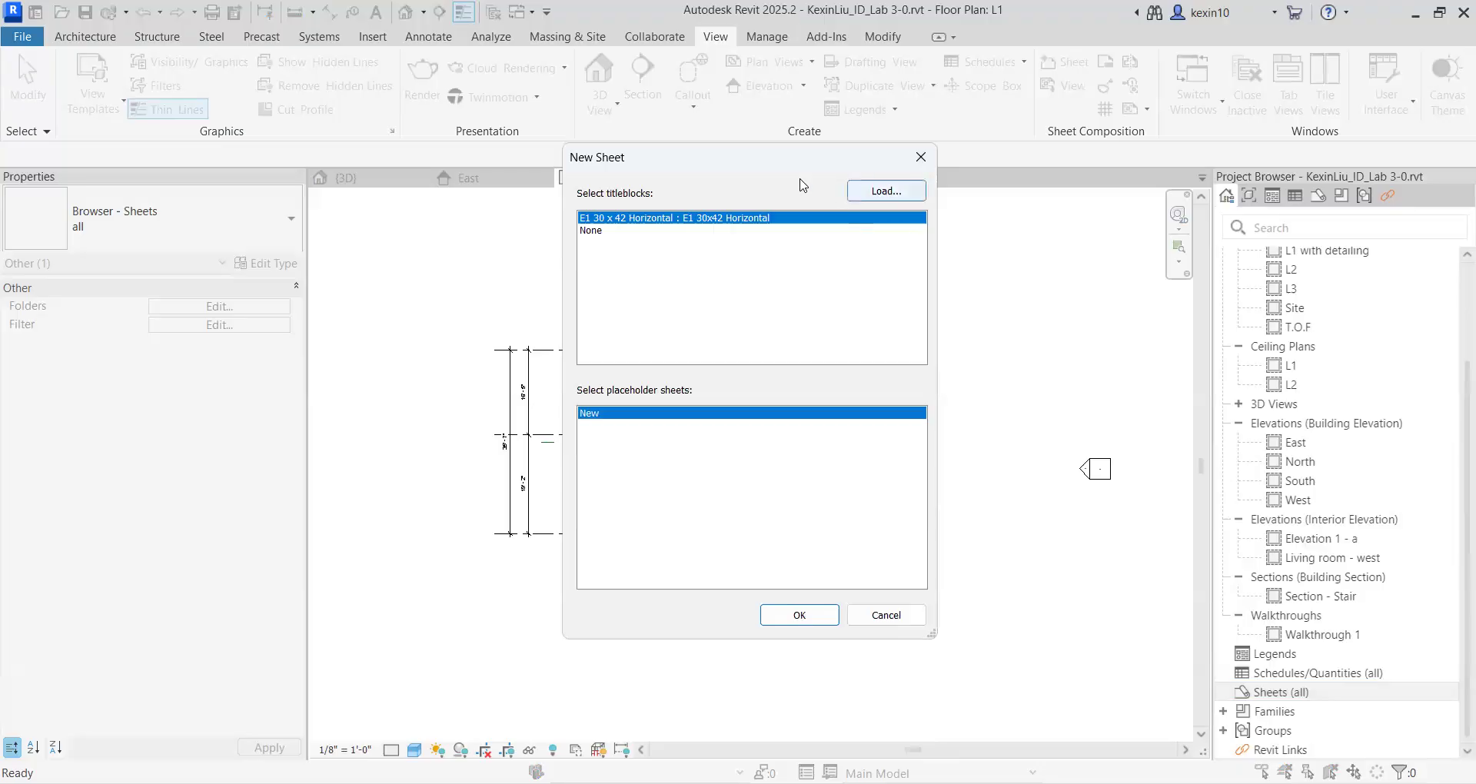
click(886, 198)
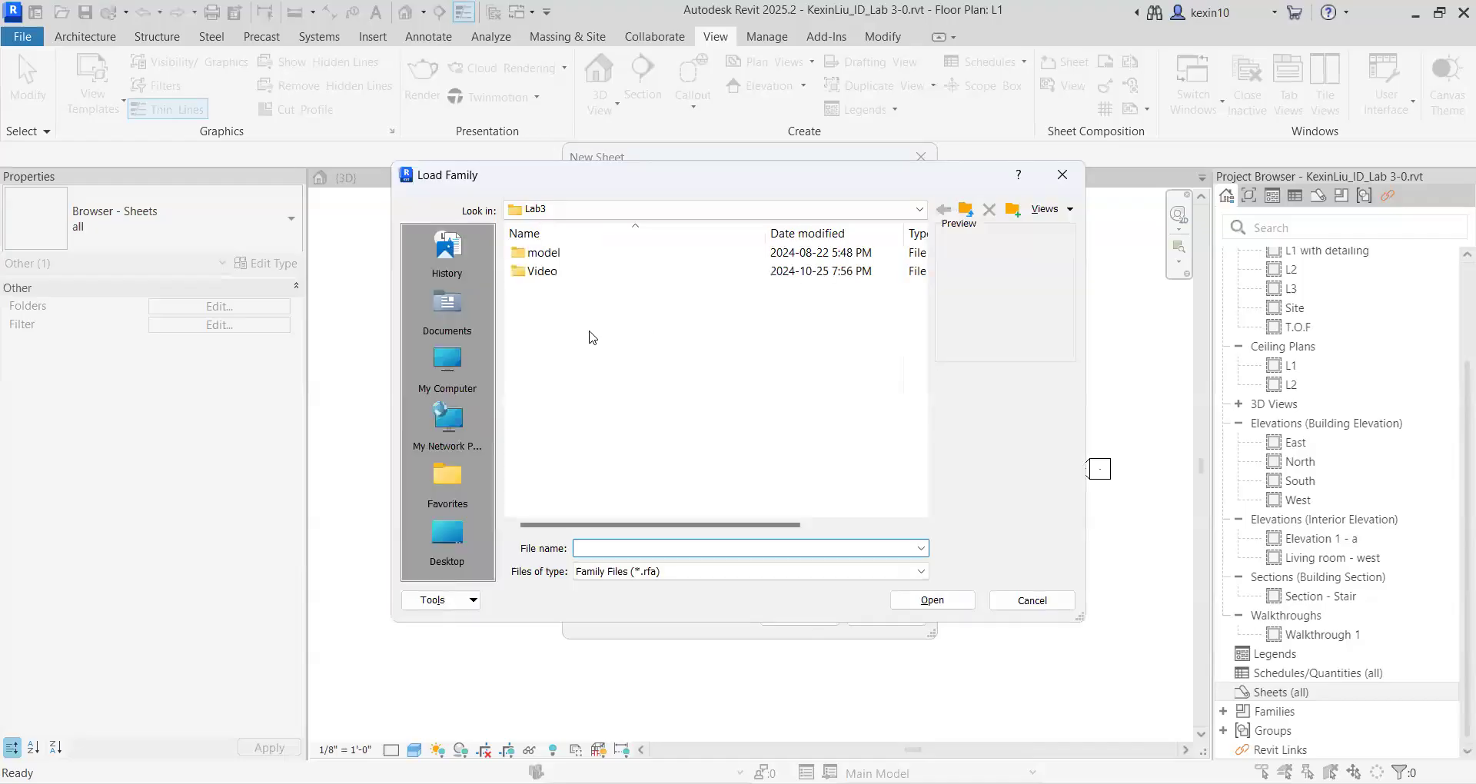
click(1062, 175)
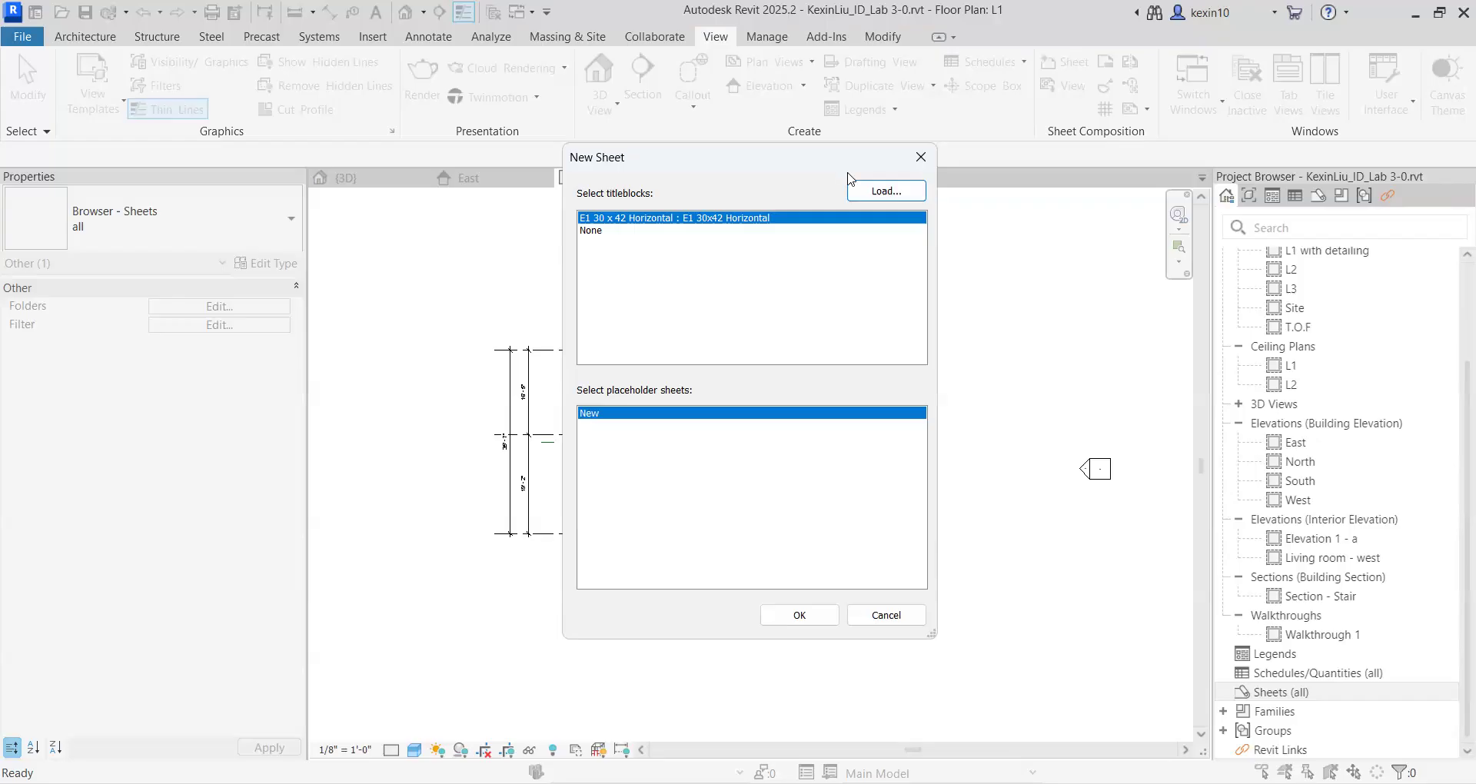
click(921, 157)
click(898, 315)
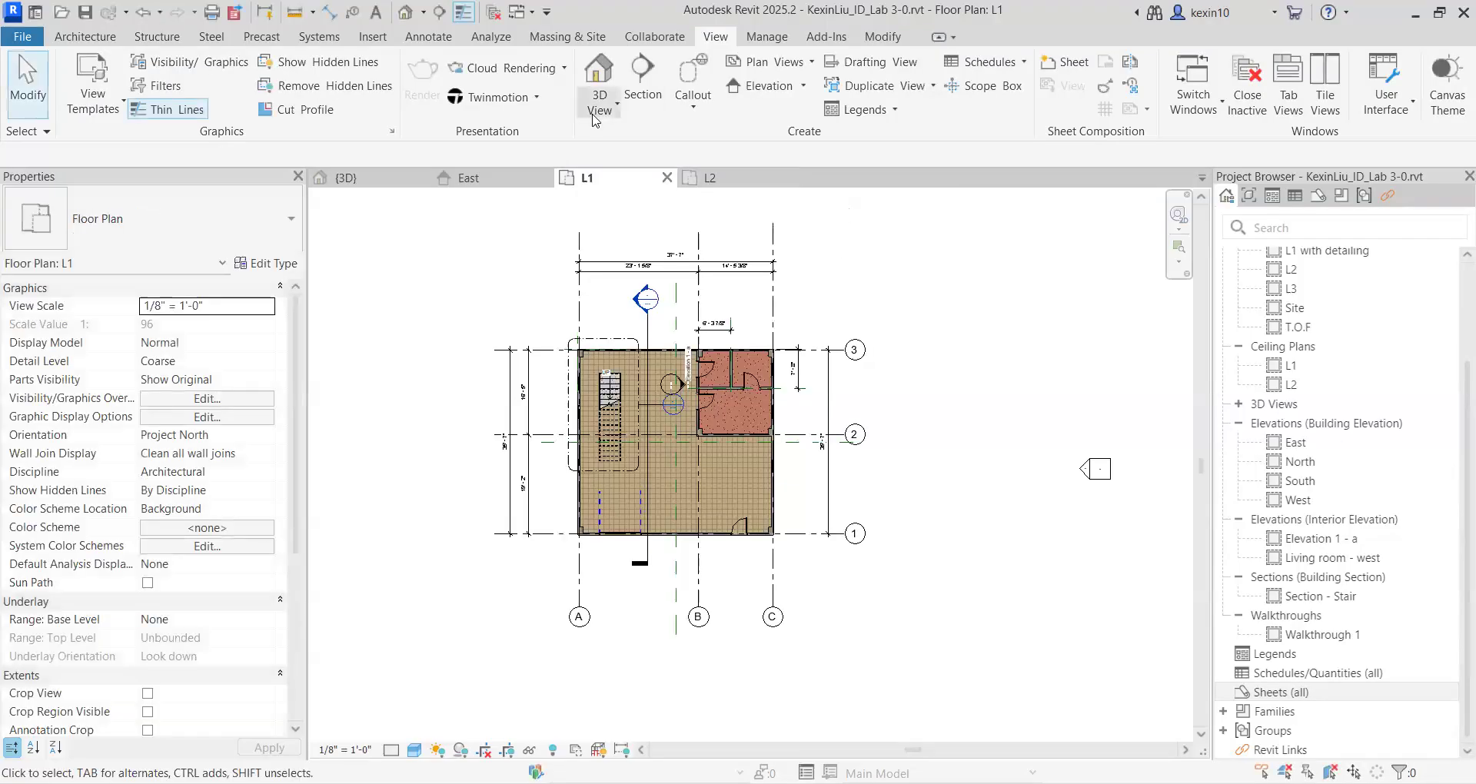
Step: Start loading an Autodesk family and set the content library's region to United States - Imperial
click(370, 38)
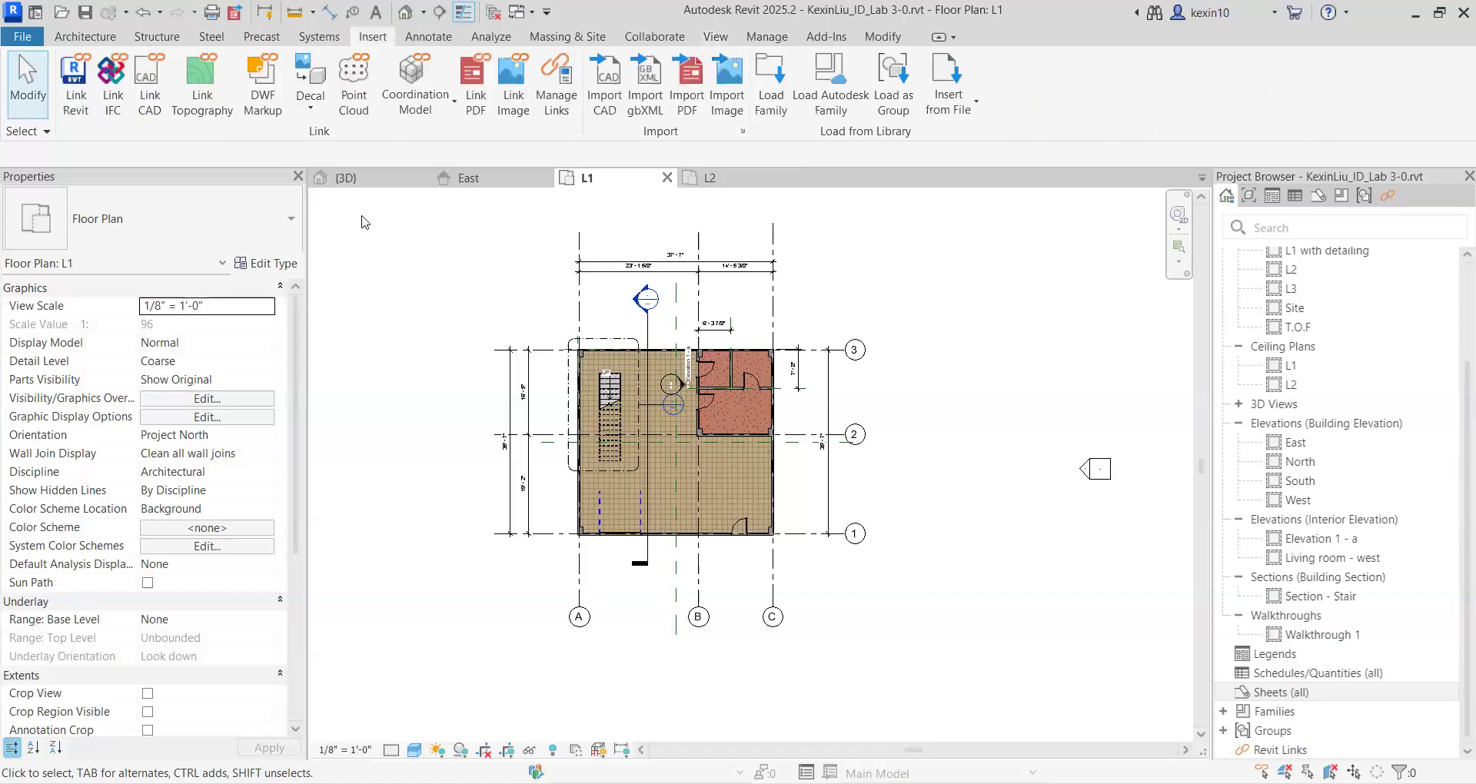
click(820, 107)
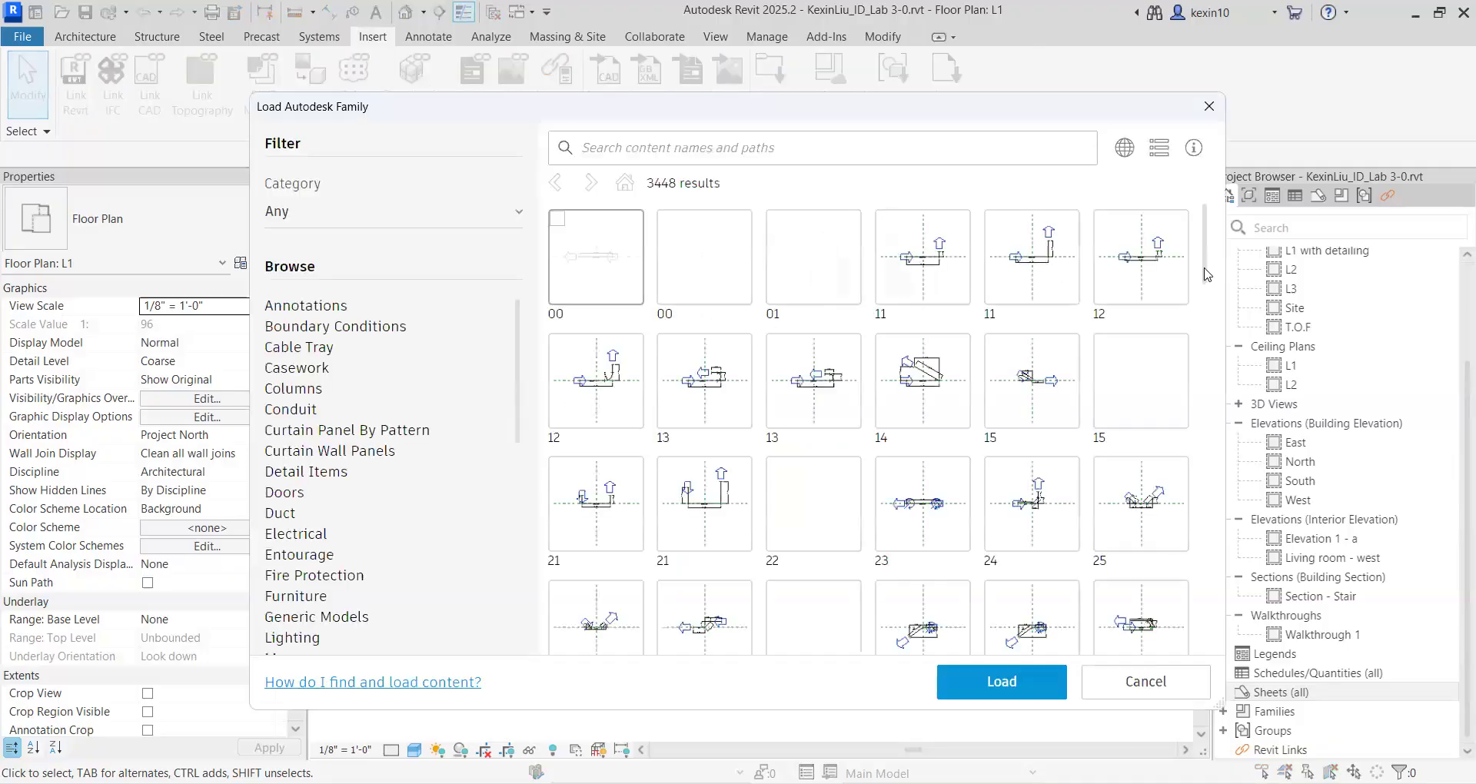
click(1124, 148)
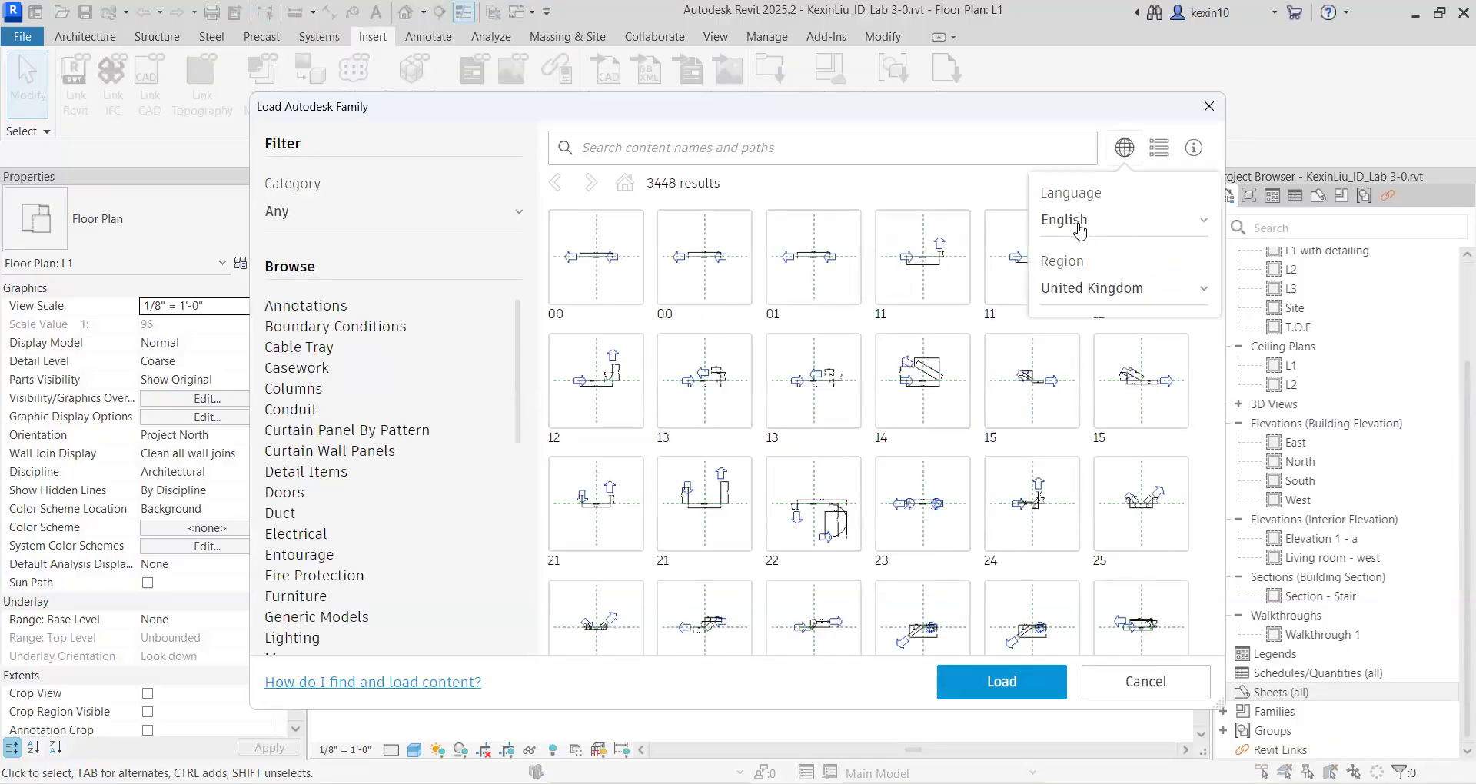
click(1120, 286)
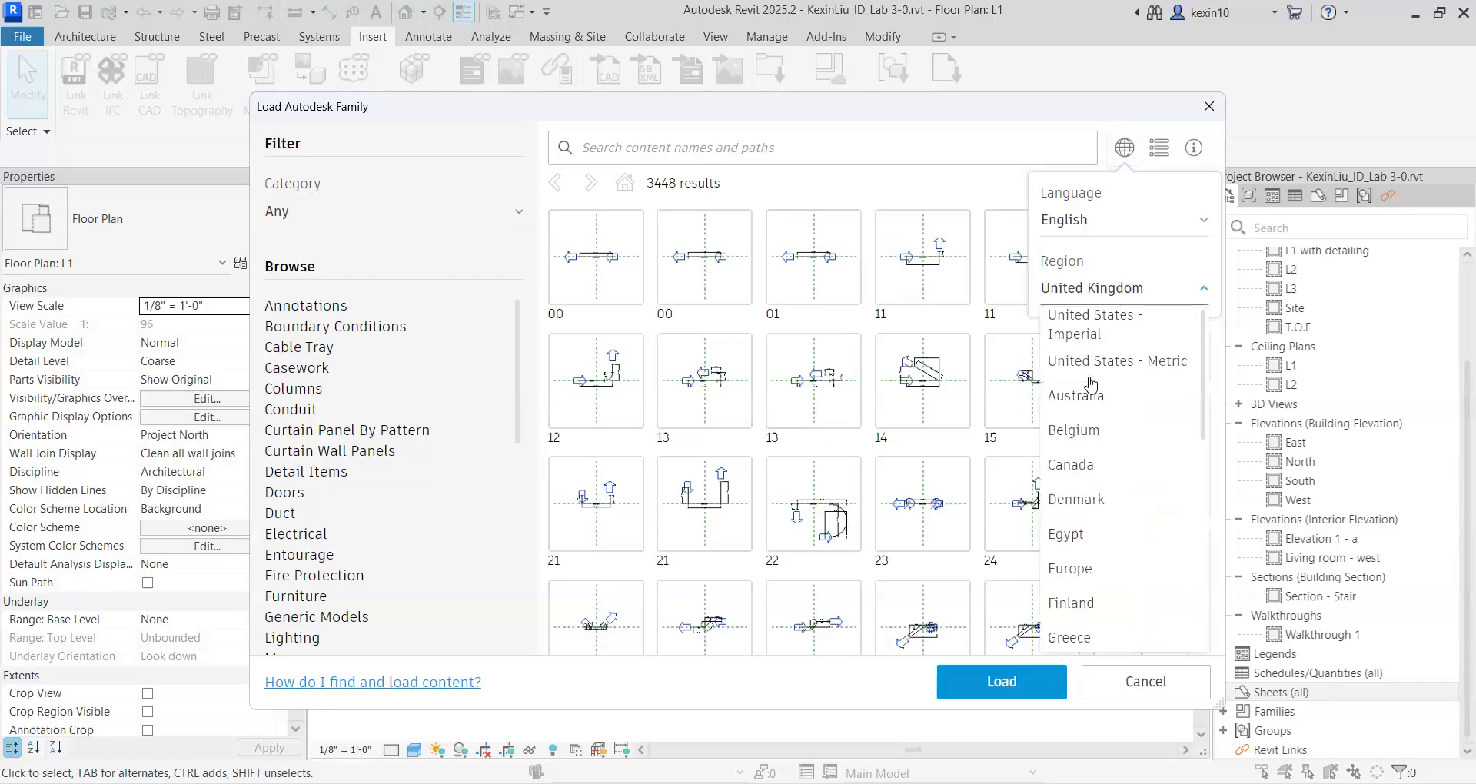
click(1098, 324)
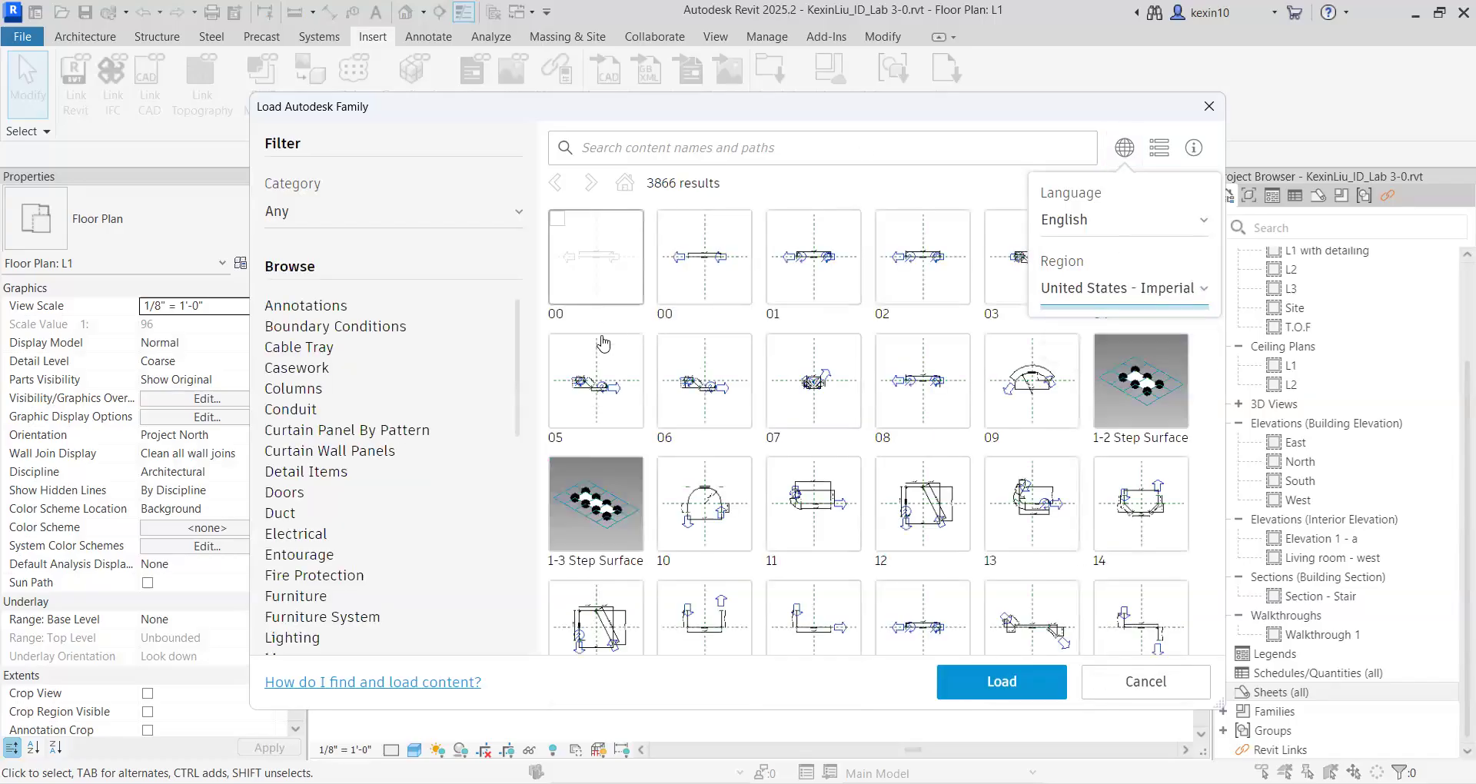
Step: Load the D 22 x 34 Horizontal titleblock from the Titleblocks category into the project
scroll(517, 400, down, 5)
drag(518, 482, 535, 606)
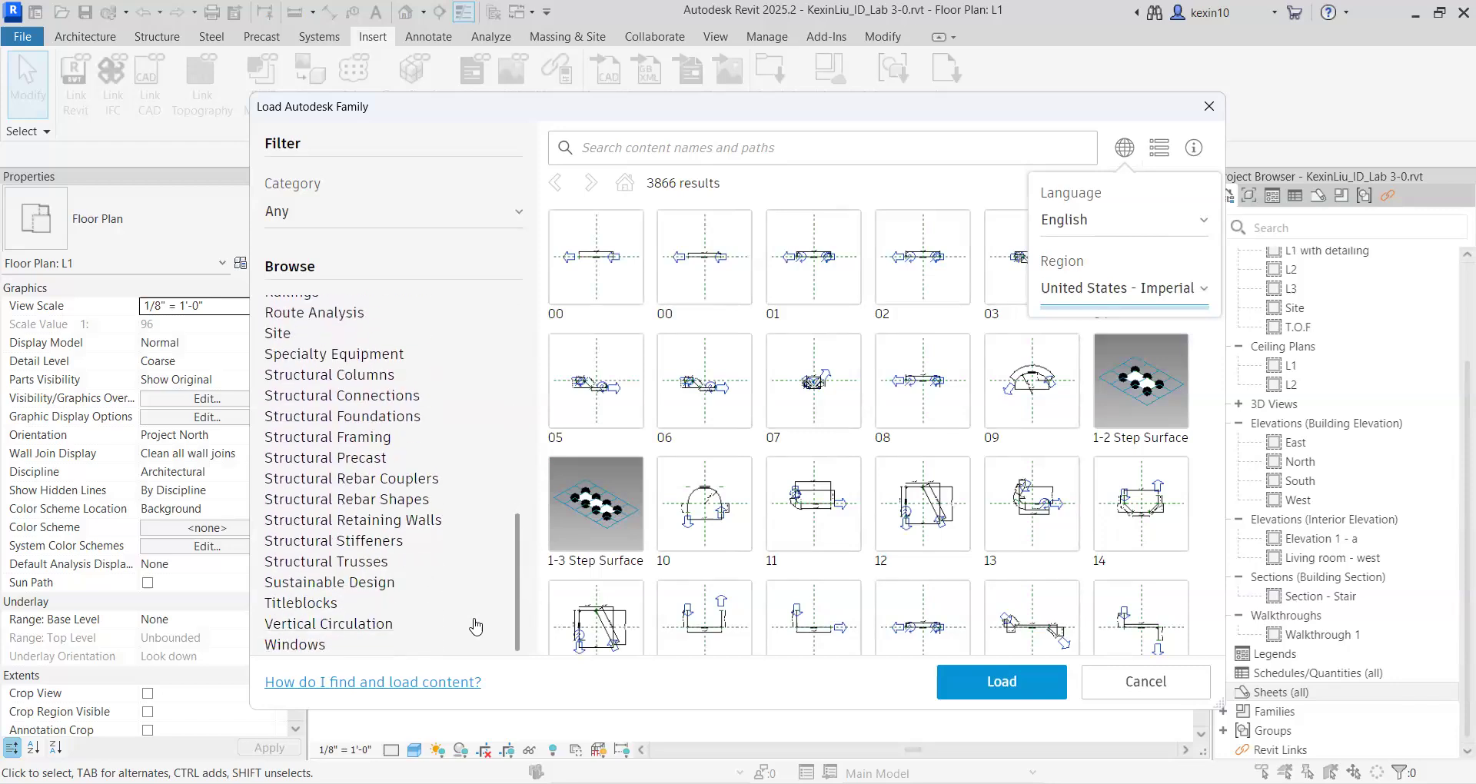
click(300, 605)
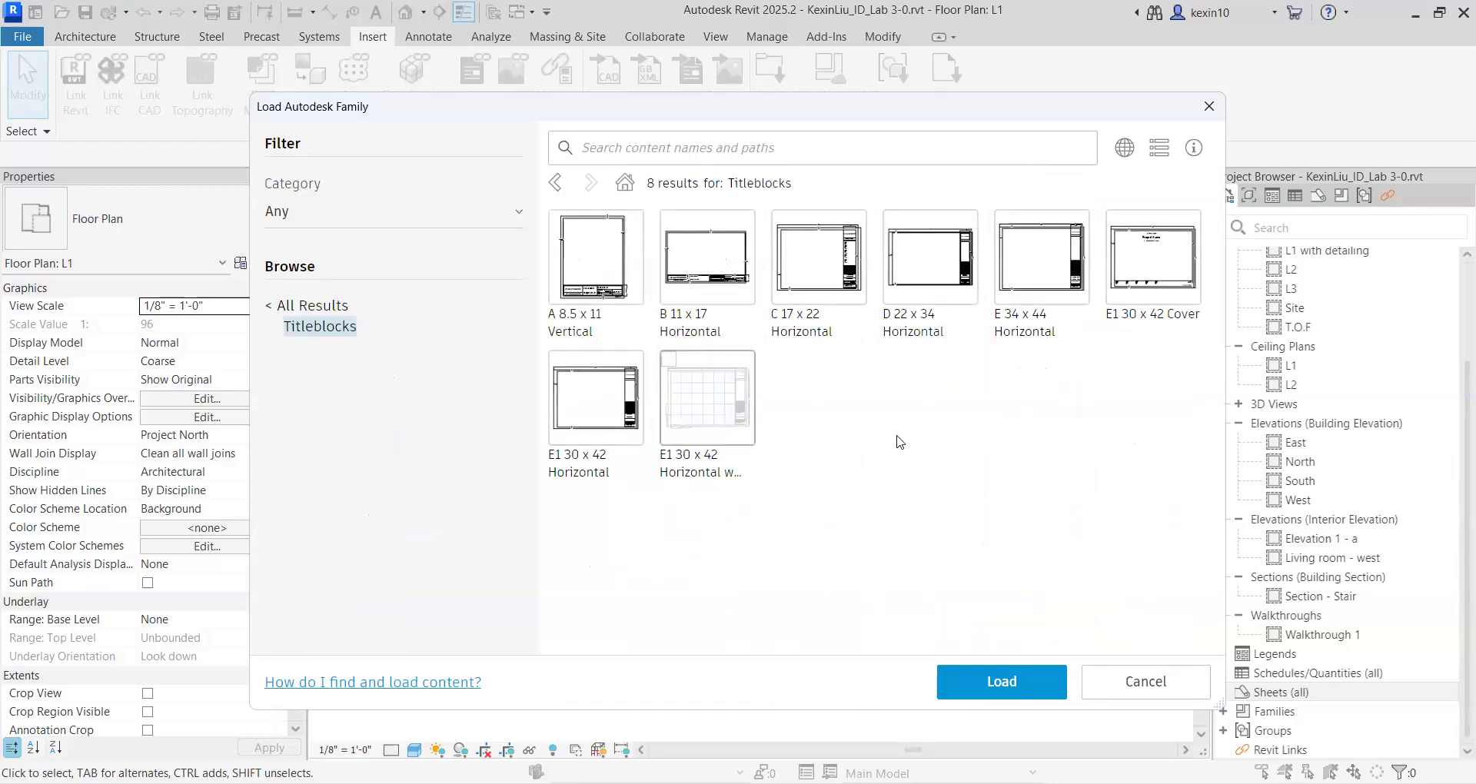
click(928, 265)
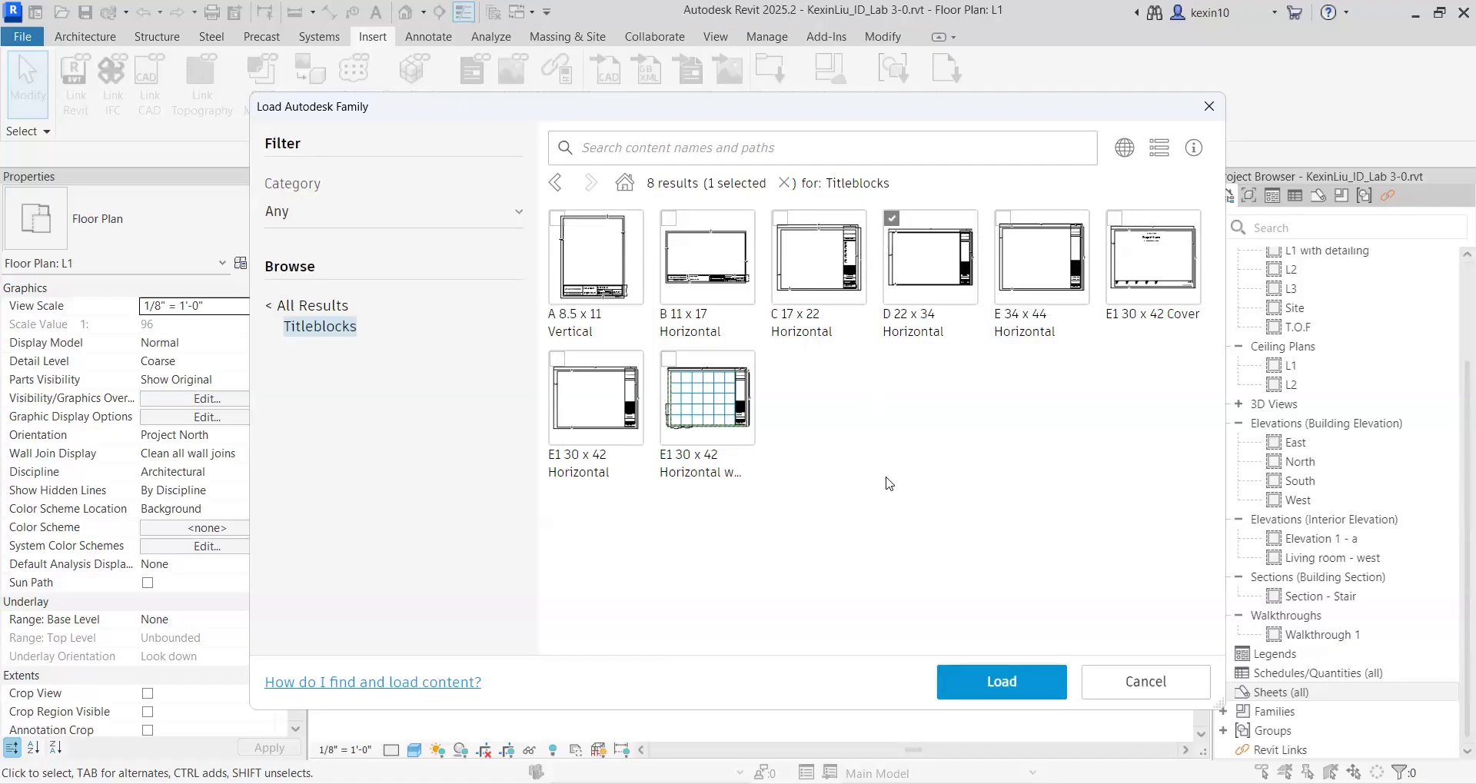
click(987, 682)
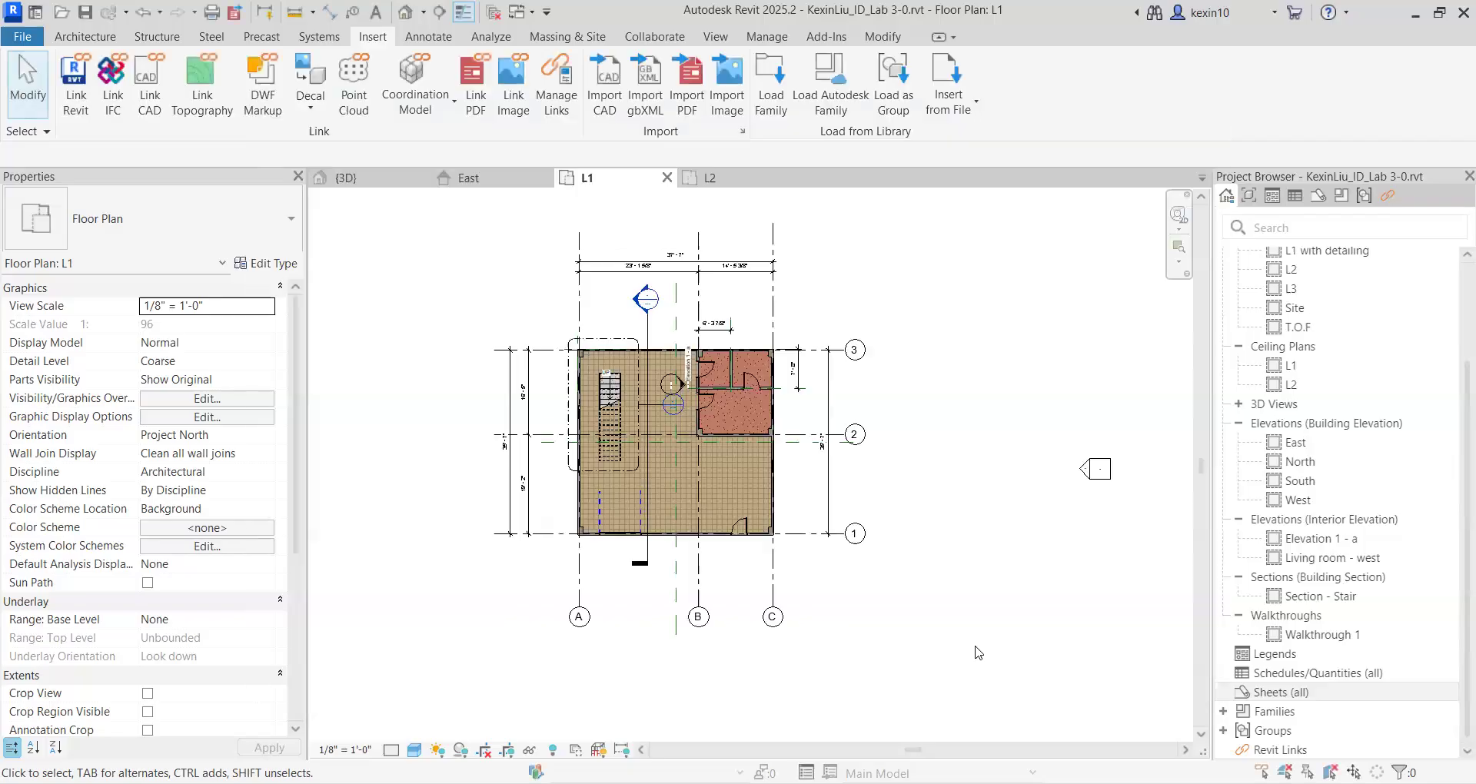
Step: Create a new sheet using the D 22 x 34 Horizontal titleblock
click(1273, 692)
right_click(1272, 692)
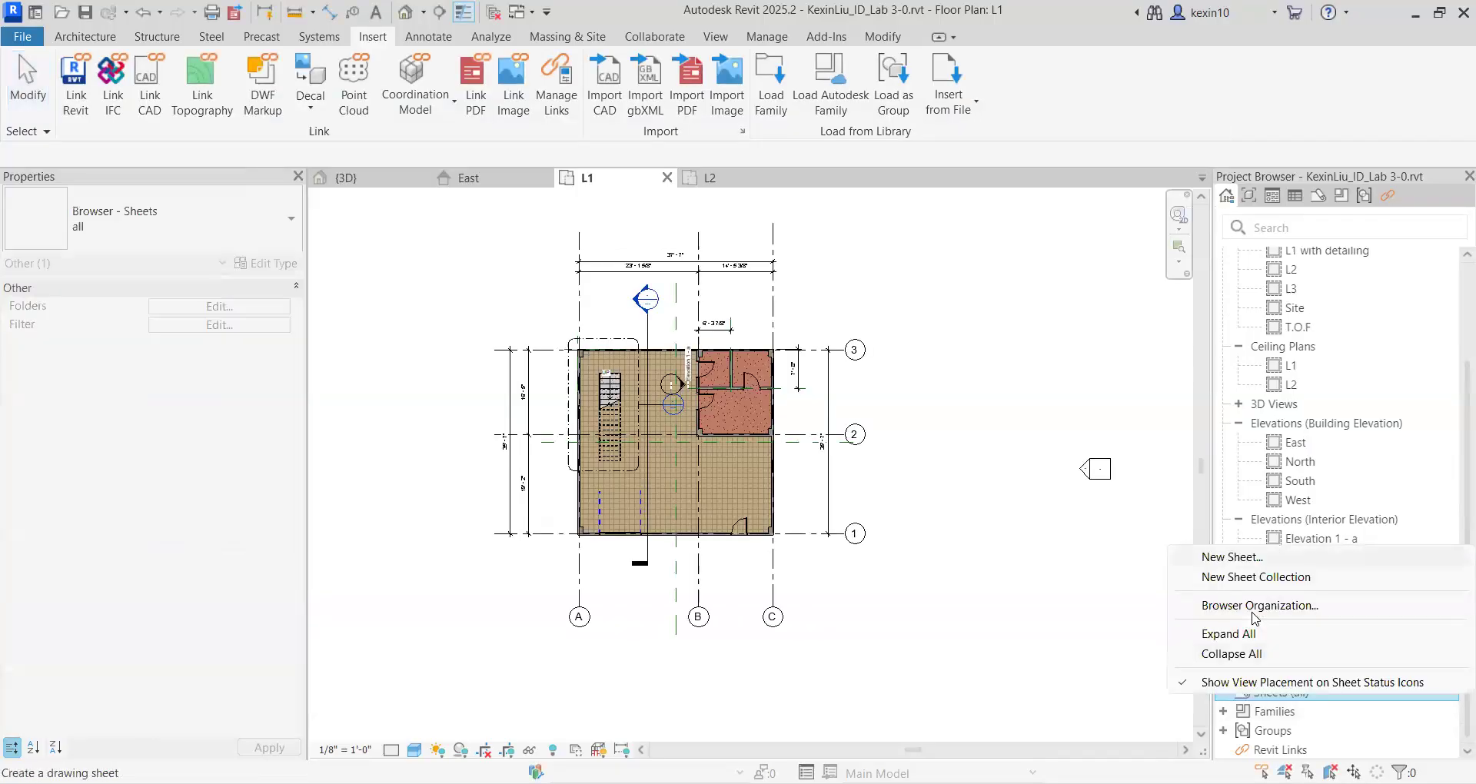
click(1243, 567)
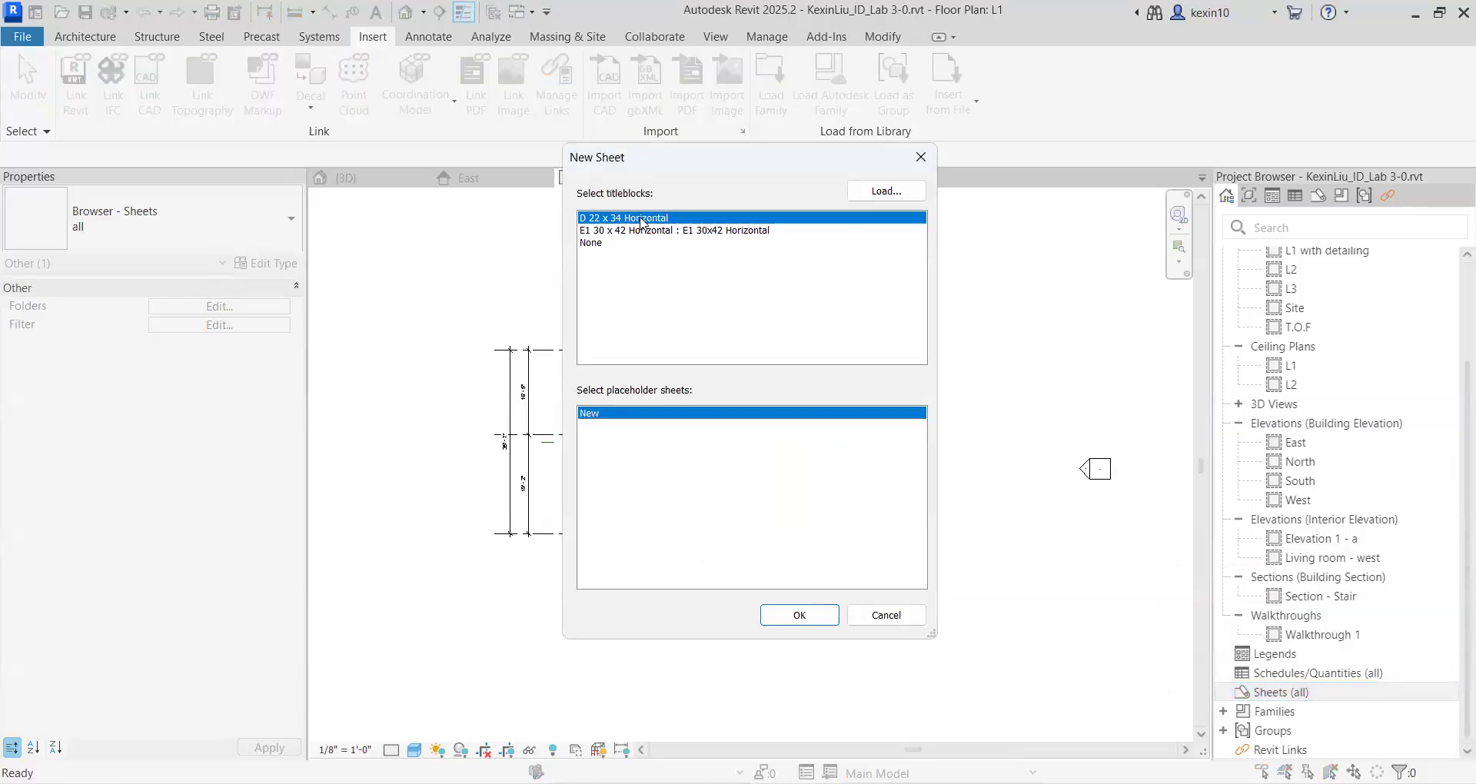
click(801, 615)
scroll(631, 492, down, 3)
scroll(676, 463, up, 3)
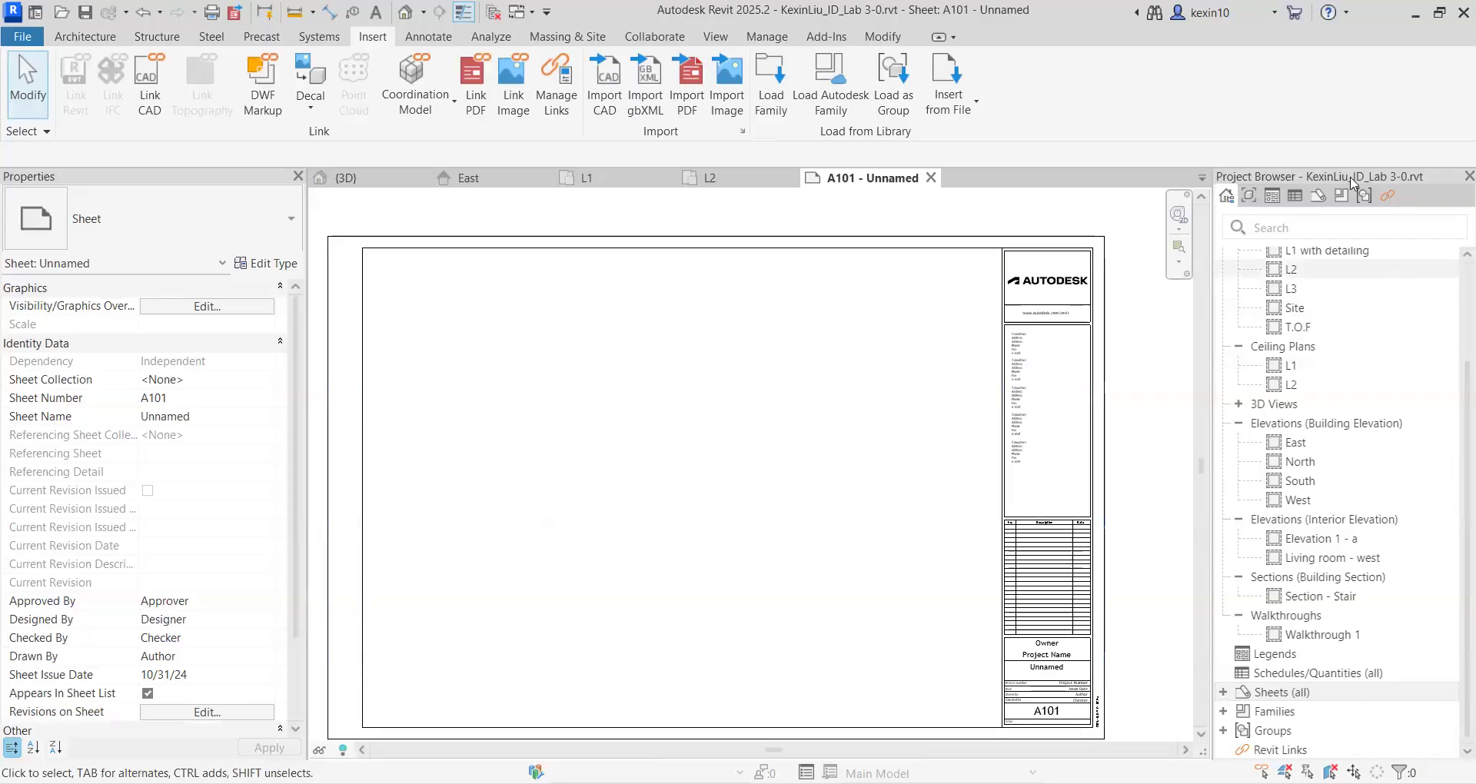
scroll(1392, 278, up, 3)
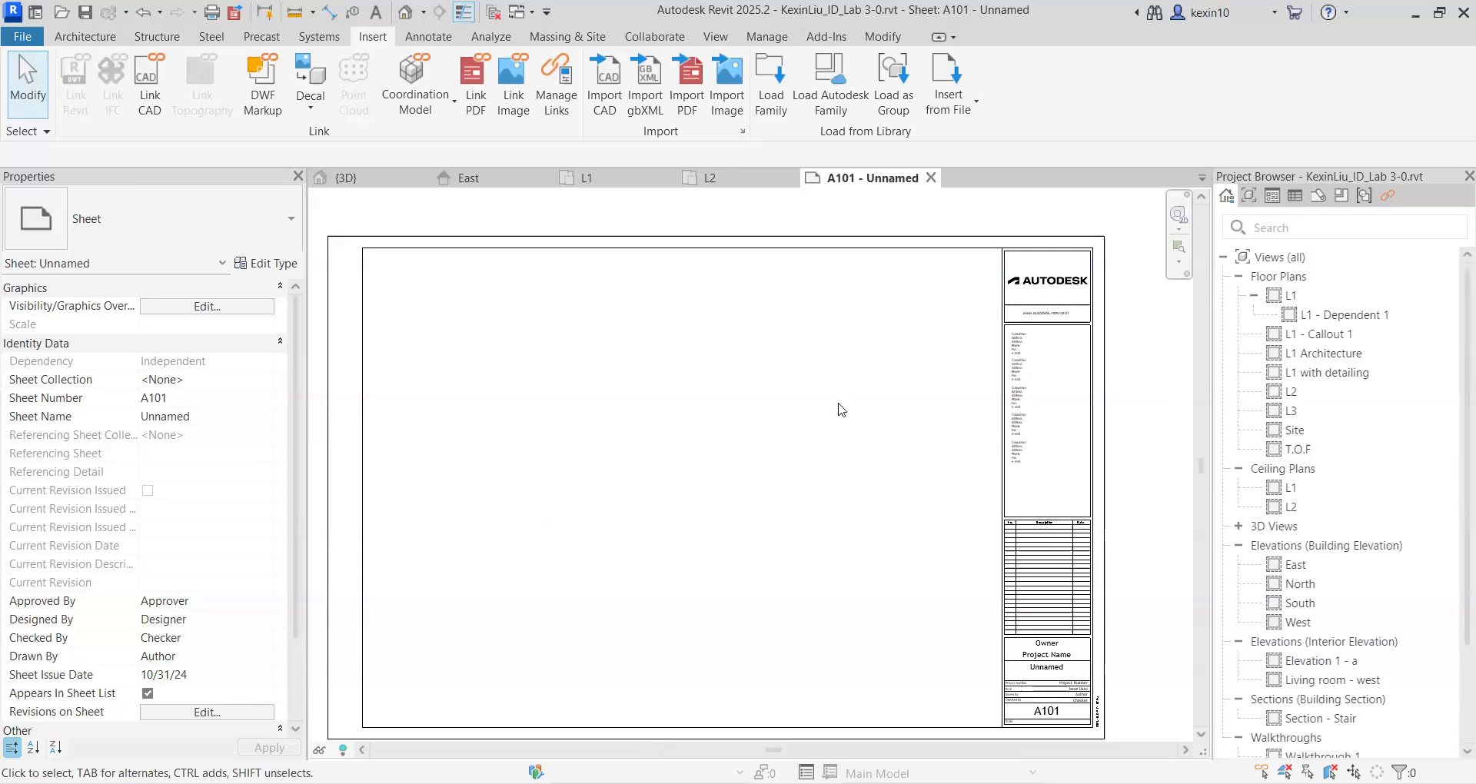
scroll(777, 454, down, 2)
middle_drag(955, 409, 950, 409)
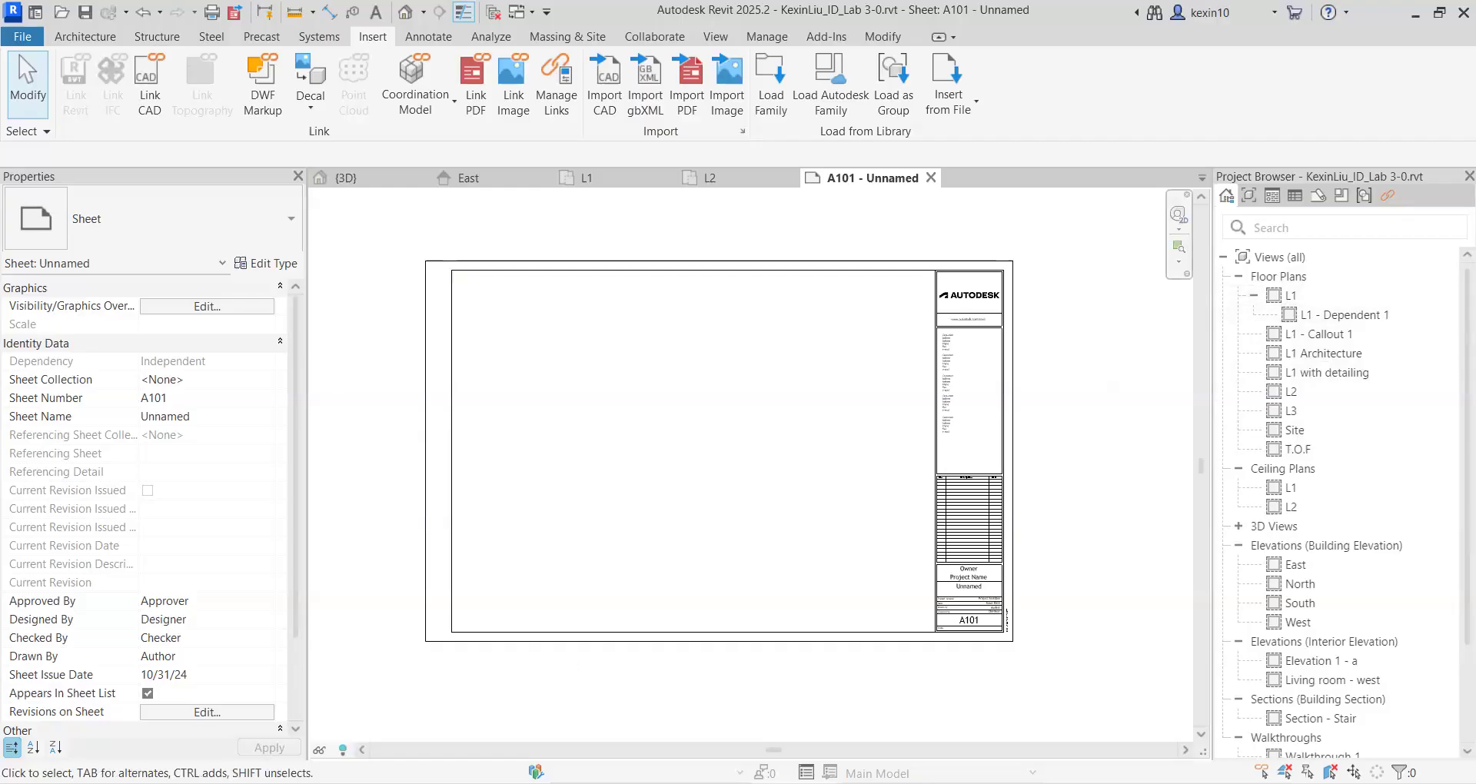
Step: Switch to PowerPoint, read the Creating Sheets slides on choosing a titleblock and inserting a view, and return to Revit
key(alt+Tab)
click(150, 650)
scroll(54, 657, down, 3)
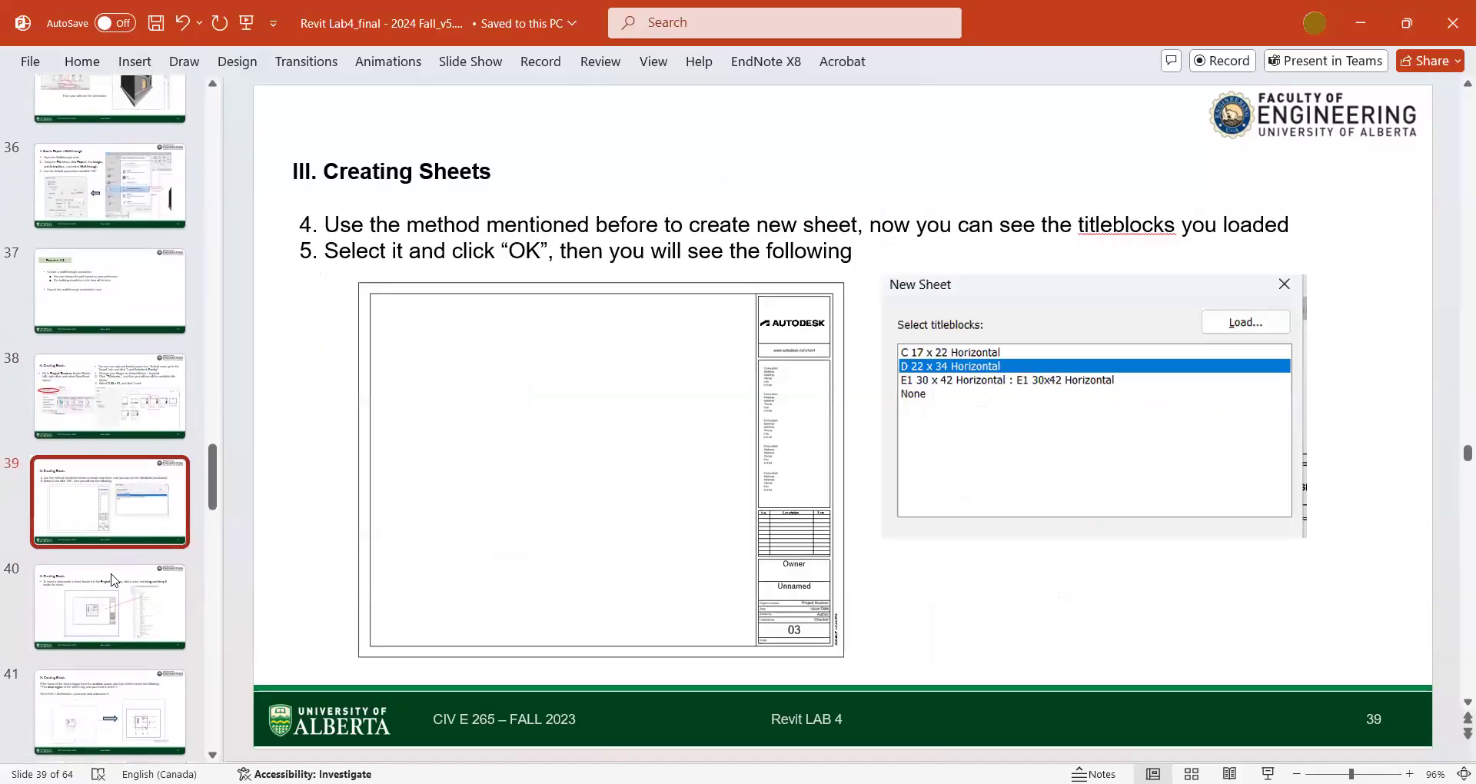
click(109, 460)
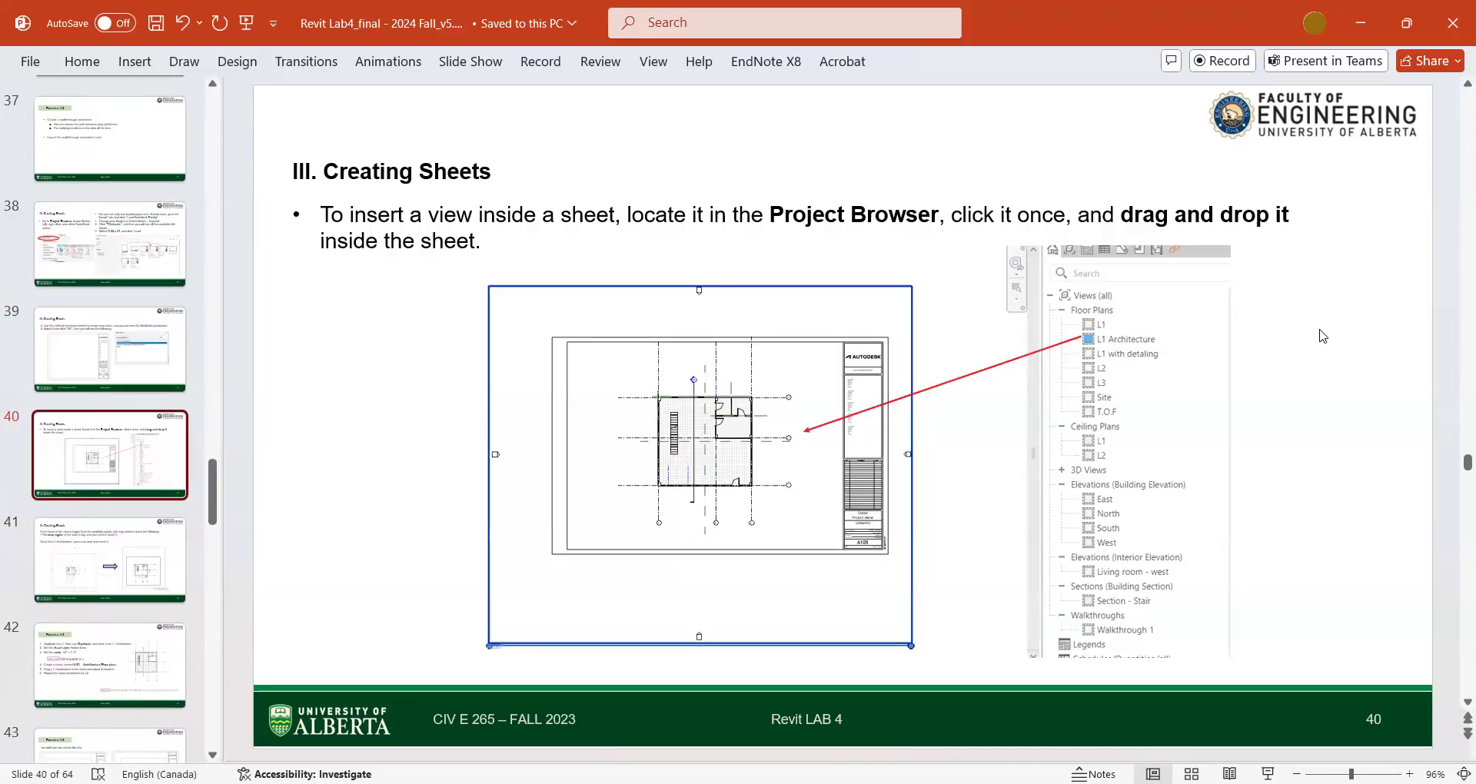
key(alt+Tab)
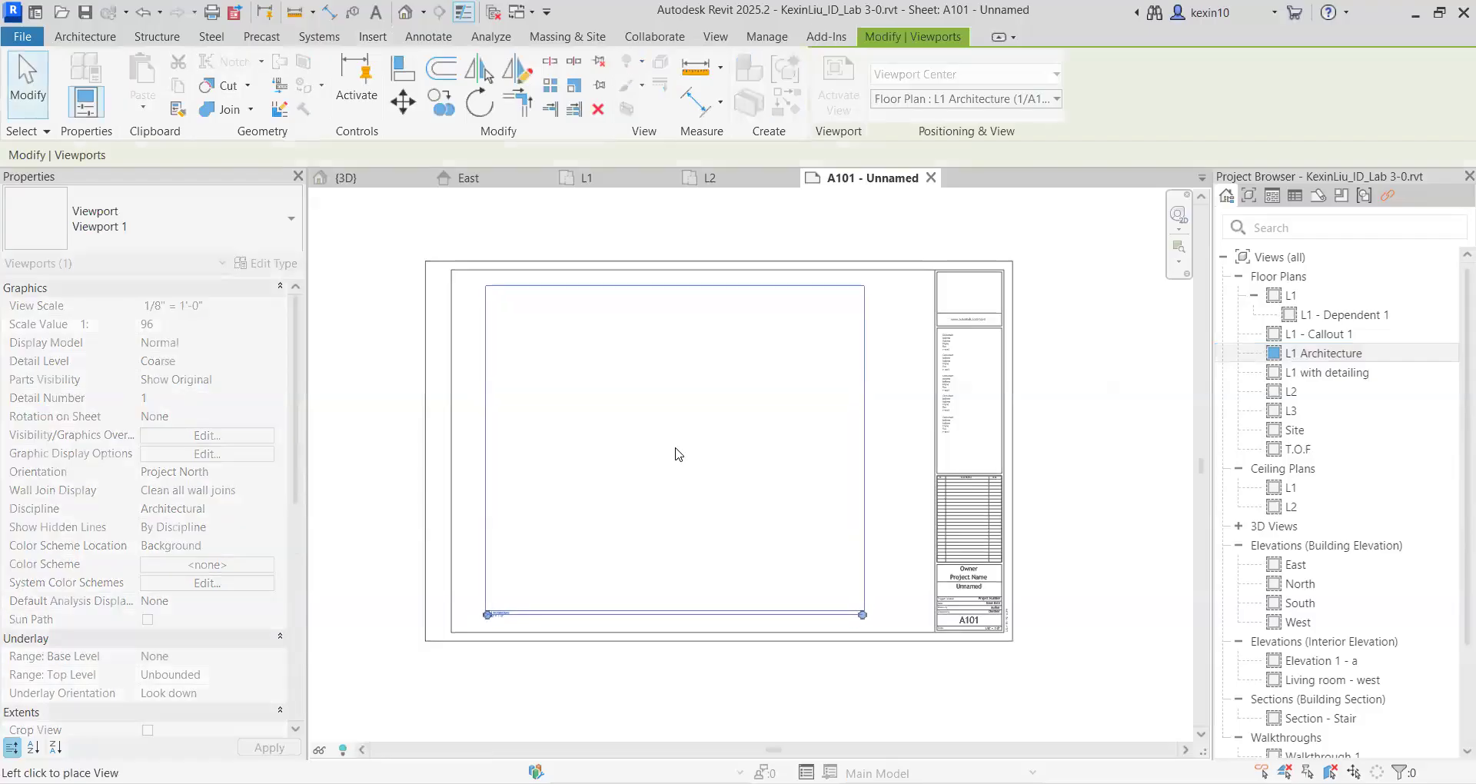
Step: Place the L1 Architecture floor plan on sheet A101 within the titleblock's drawing area
key(Escape)
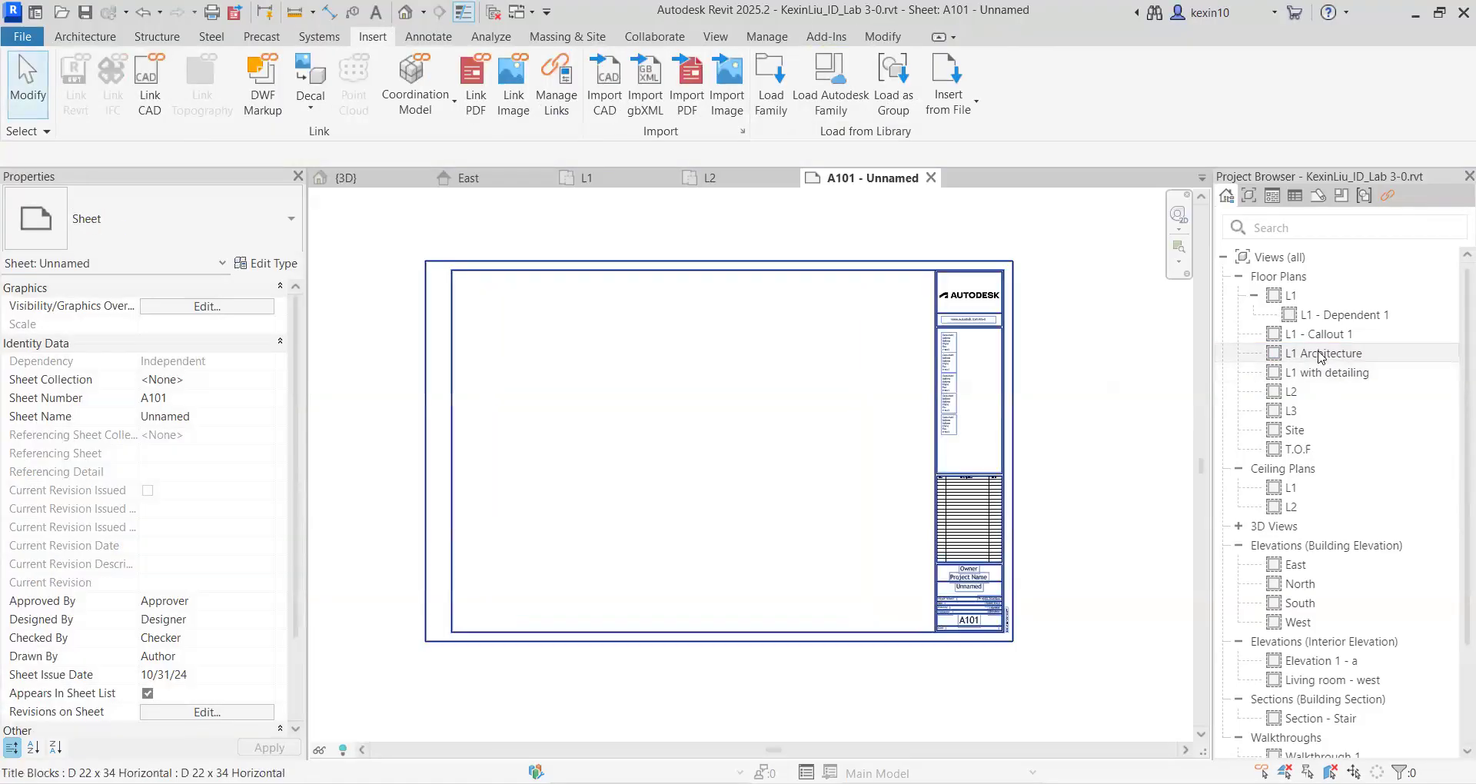
click(1321, 354)
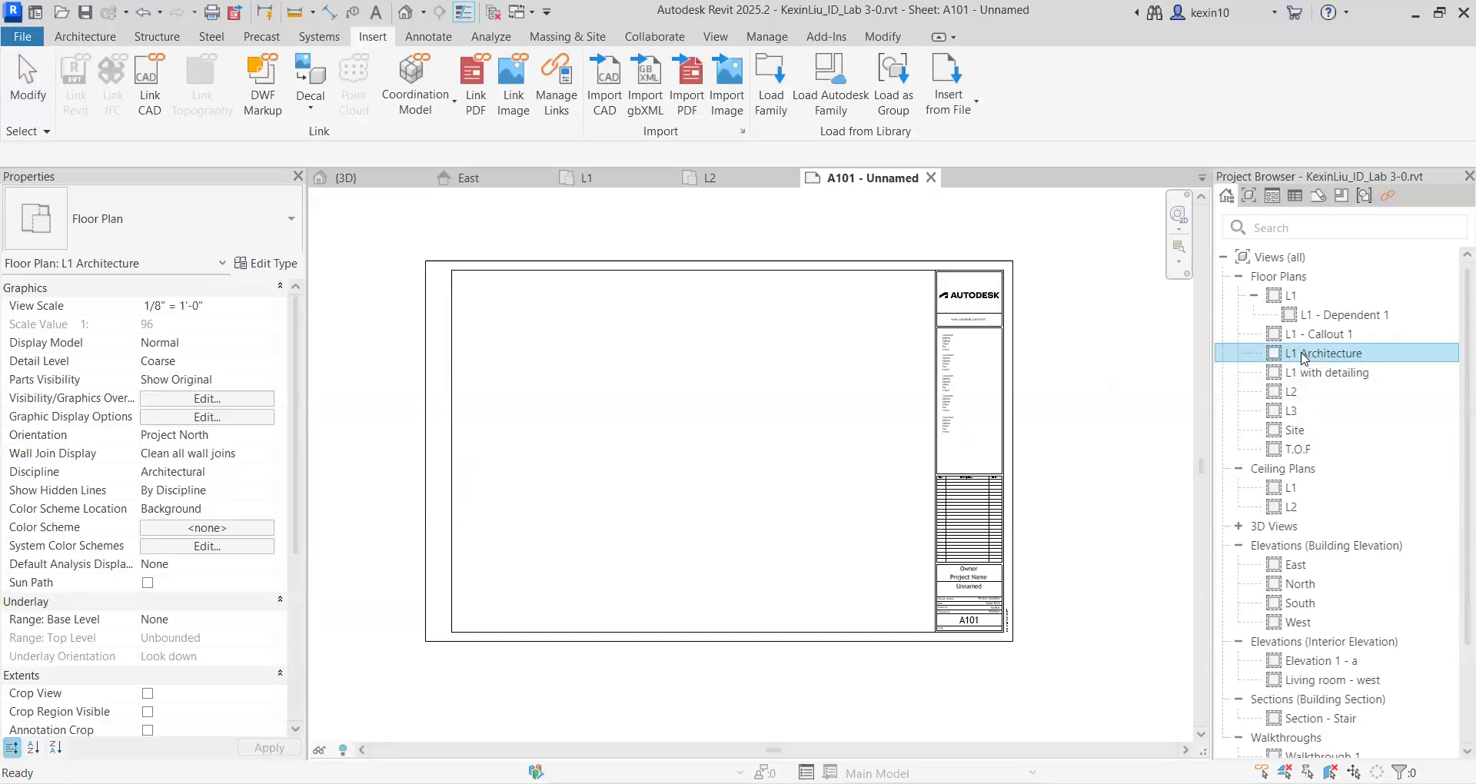
drag(1305, 358, 692, 438)
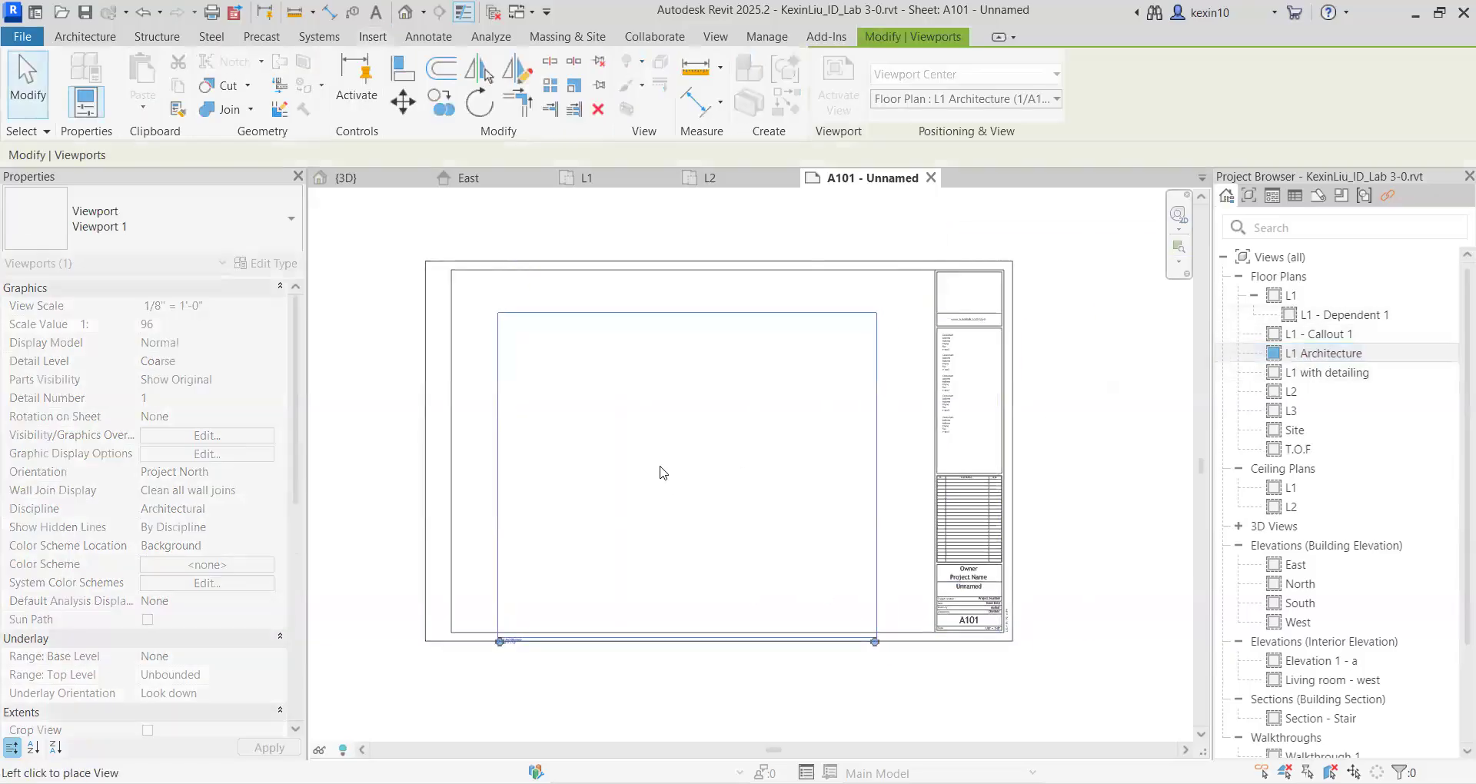
click(688, 448)
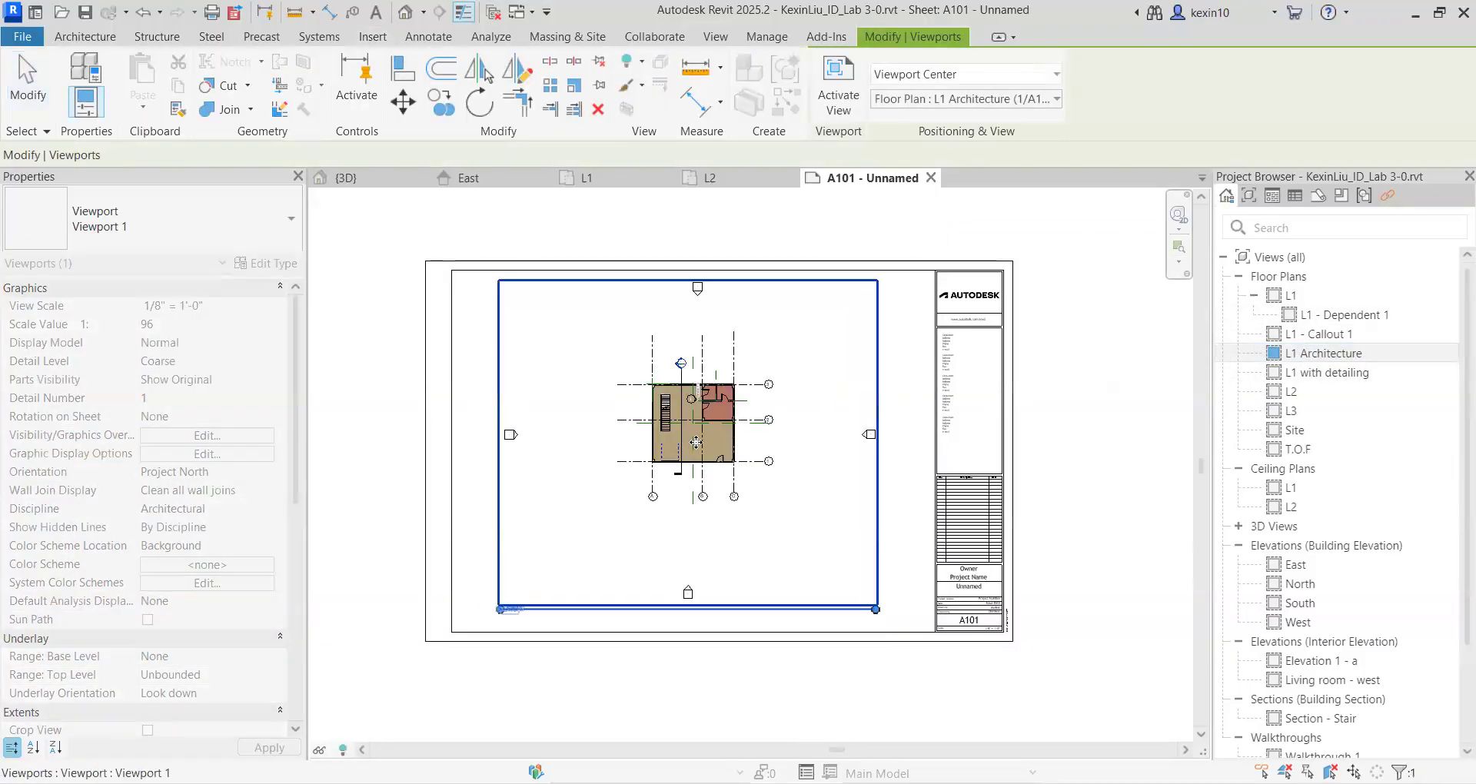
click(1083, 475)
click(669, 585)
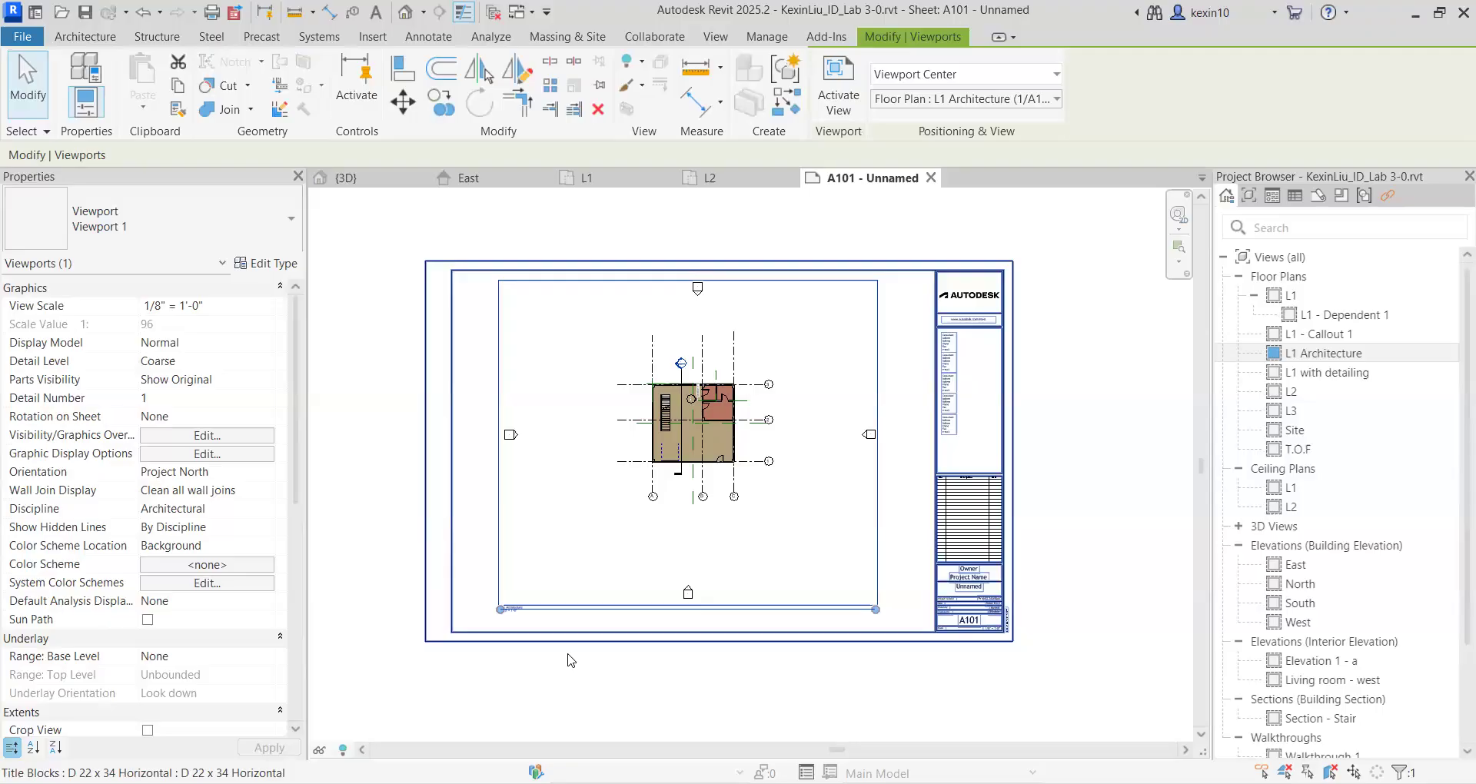
Step: Switch to PowerPoint, read the slide on resizing an oversized crop region, and return to Revit
key(alt+Tab)
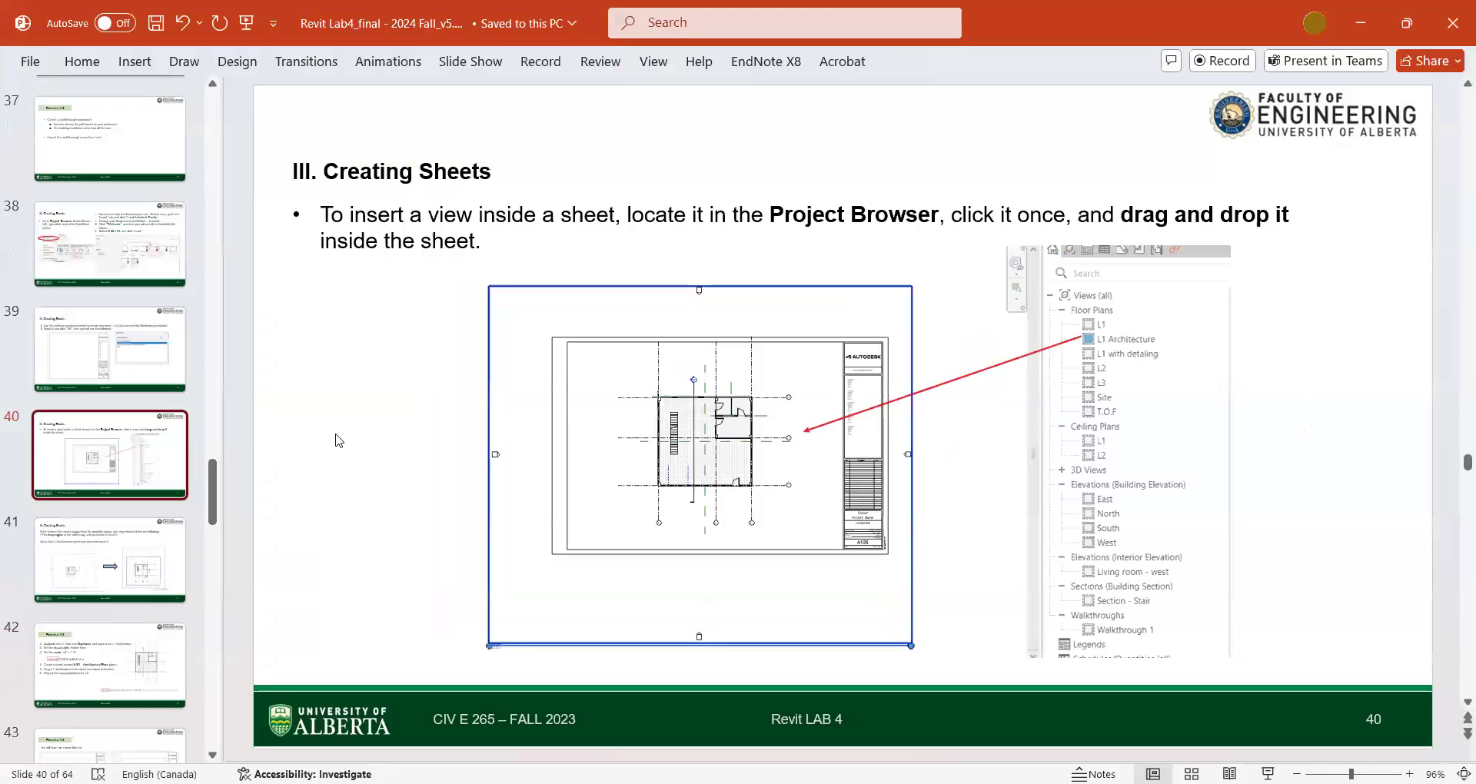
click(144, 582)
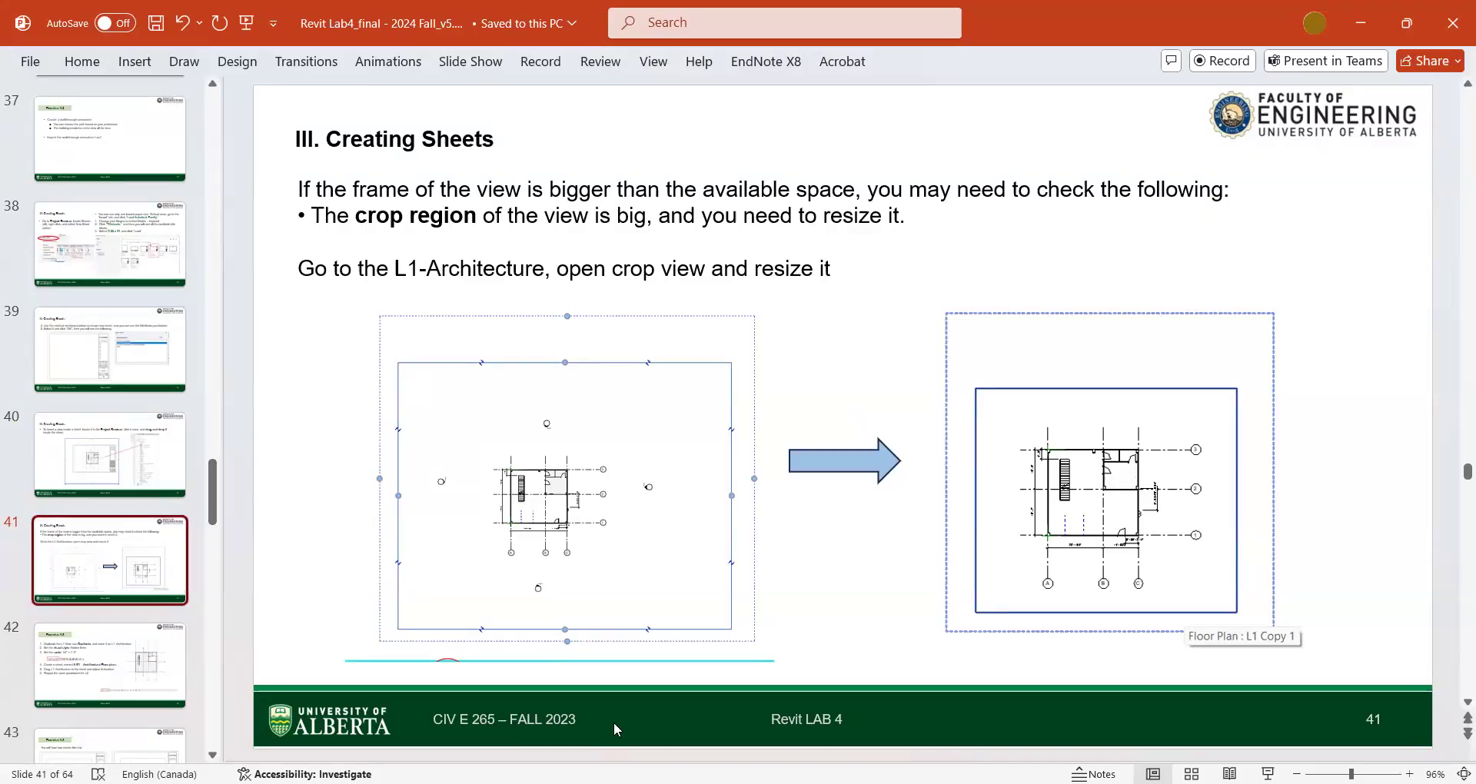
key(alt+Tab)
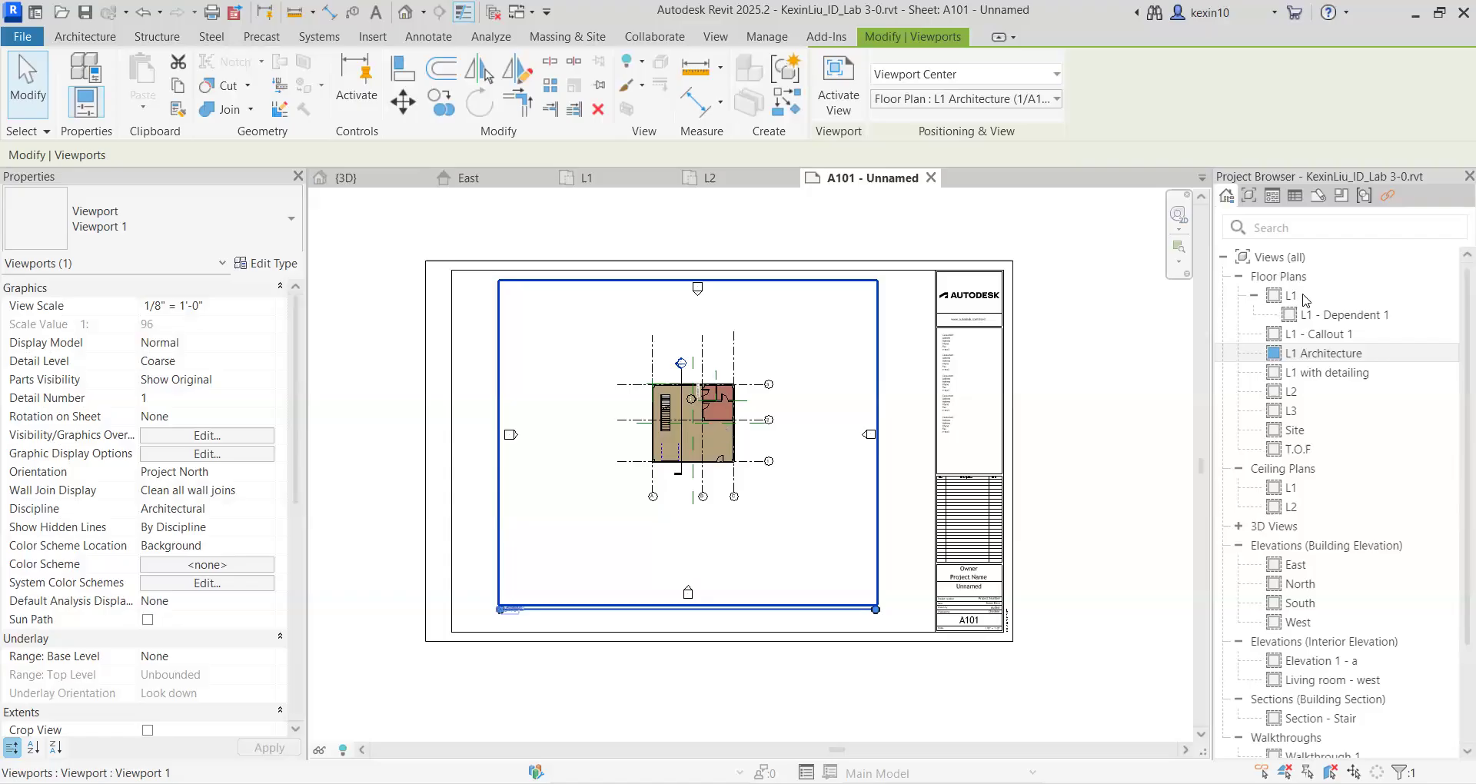
Step: Open the L1 Architecture floor plan and turn on Crop View and Crop Region Visible
double_click(1337, 350)
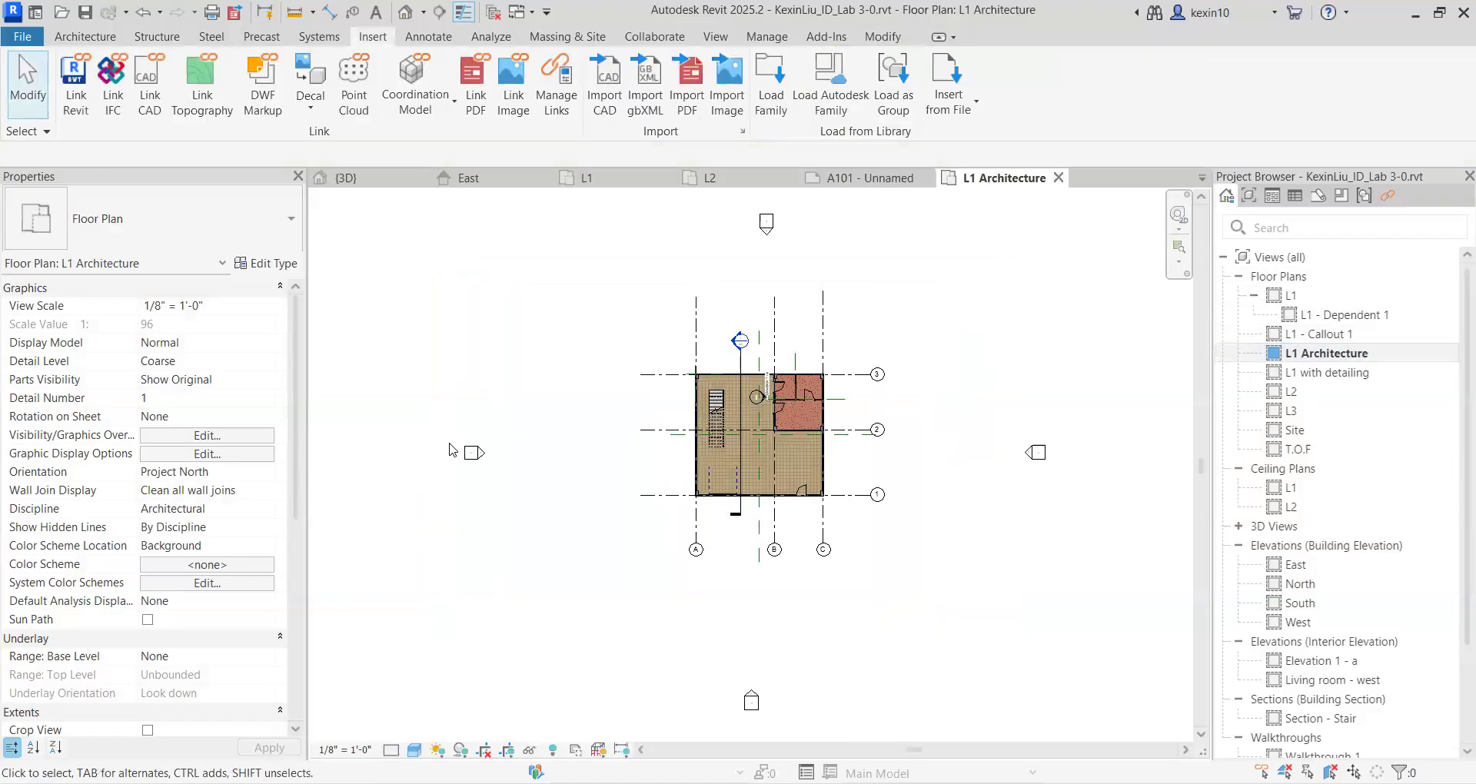
scroll(452, 450, down, 2)
scroll(126, 408, down, 6)
click(147, 381)
click(148, 399)
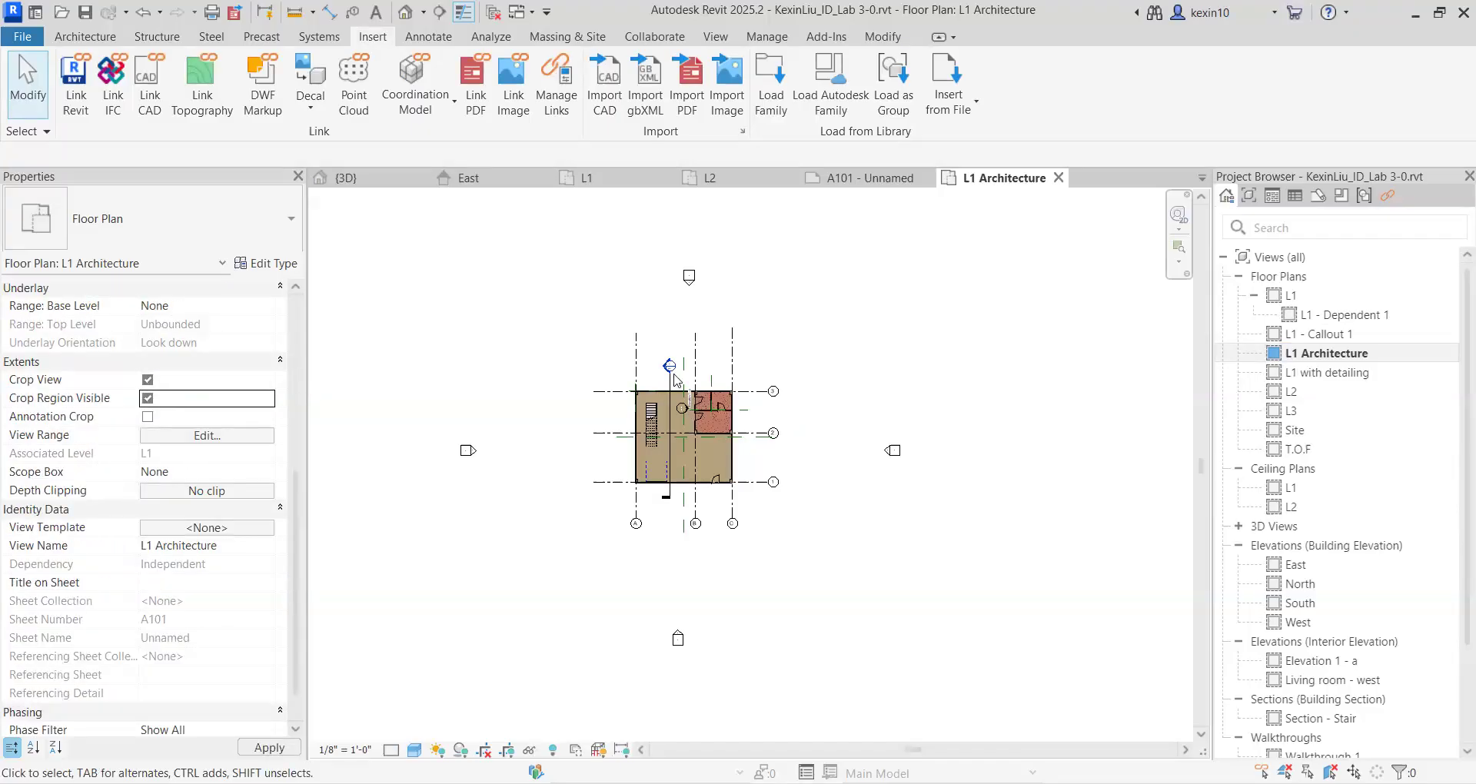
Step: Shrink the crop region of L1 Architecture on all four sides so it closely frames the building and its grid bubbles
scroll(674, 380, up, 2)
click(373, 469)
drag(373, 473, 536, 474)
drag(761, 728, 722, 585)
drag(985, 397, 847, 411)
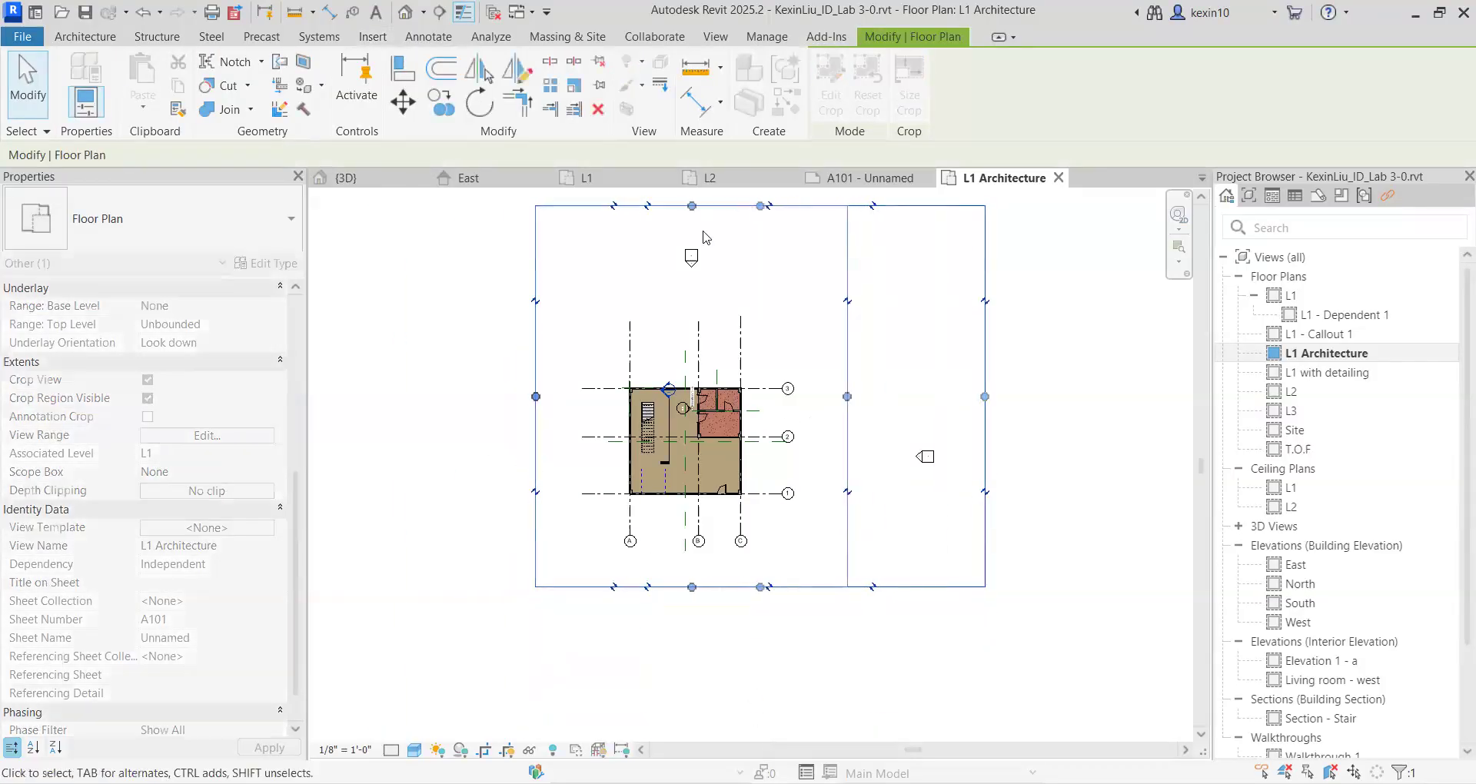
drag(692, 206, 692, 310)
drag(535, 451, 555, 451)
drag(702, 587, 701, 568)
drag(846, 442, 826, 441)
click(893, 446)
Step: Return to sheet A101 and move the L1 Architecture view title up to just below the cropped plan
click(873, 179)
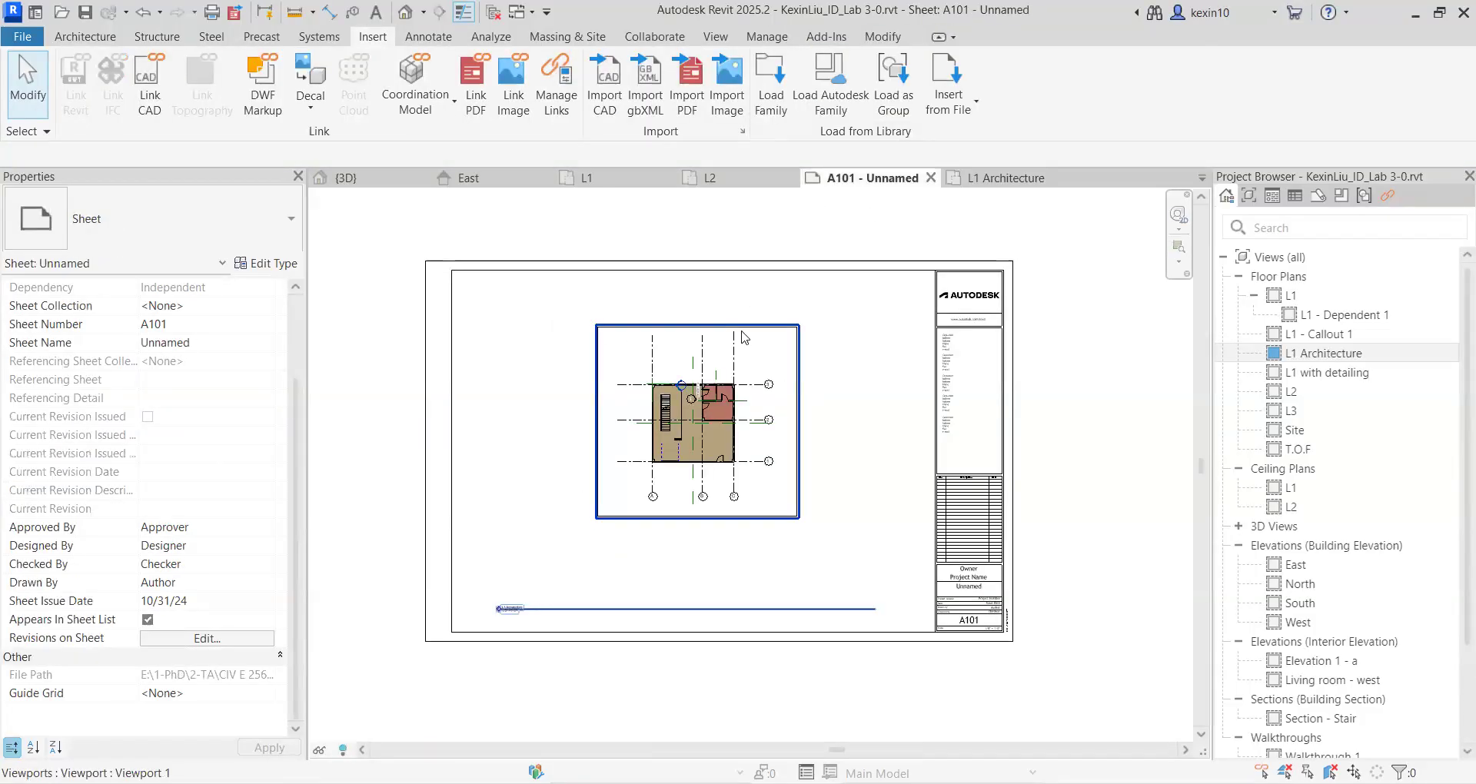
click(741, 332)
scroll(700, 500, up, 3)
scroll(396, 543, down, 1)
middle_drag(395, 544, 481, 531)
click(580, 603)
click(600, 642)
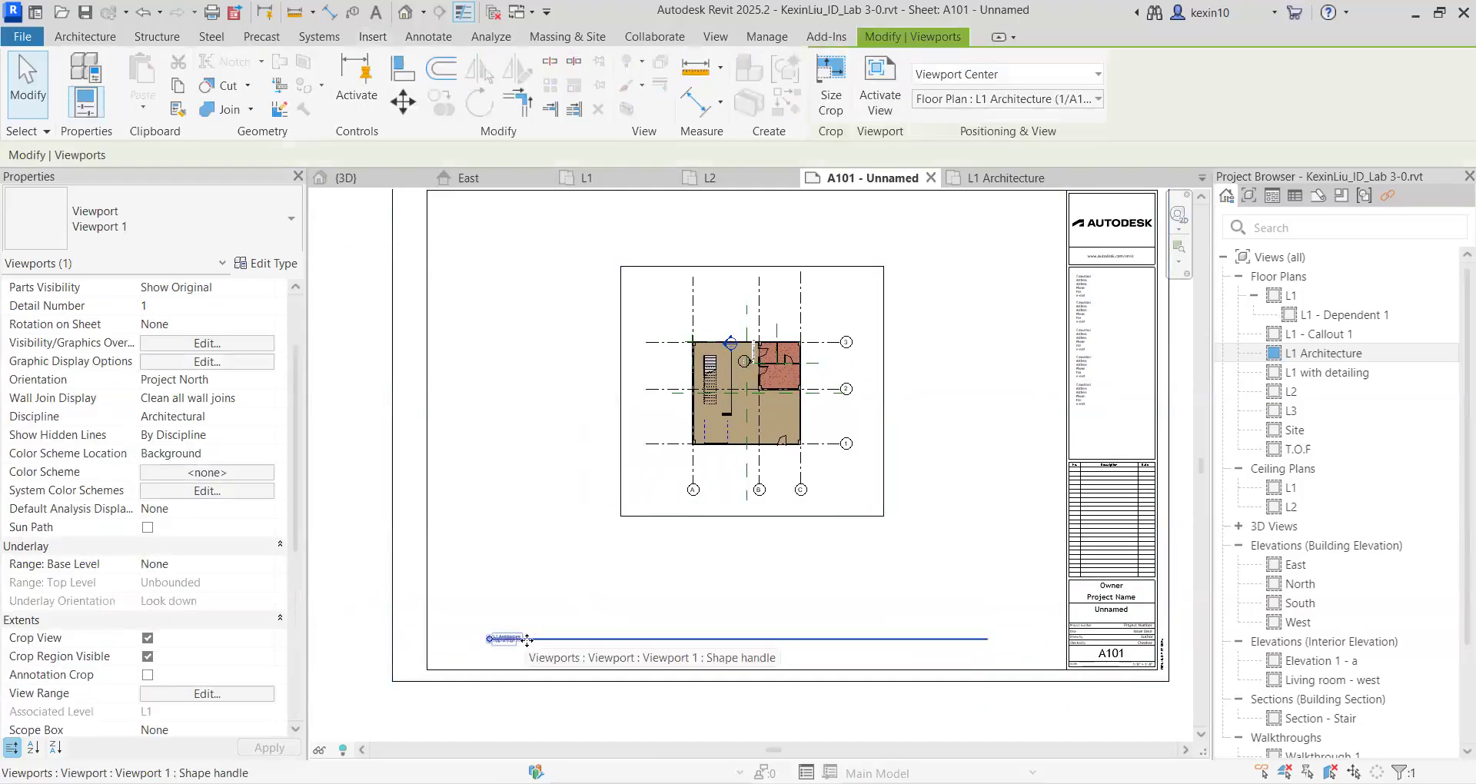
scroll(556, 609, up, 4)
scroll(500, 617, down, 5)
key(Escape)
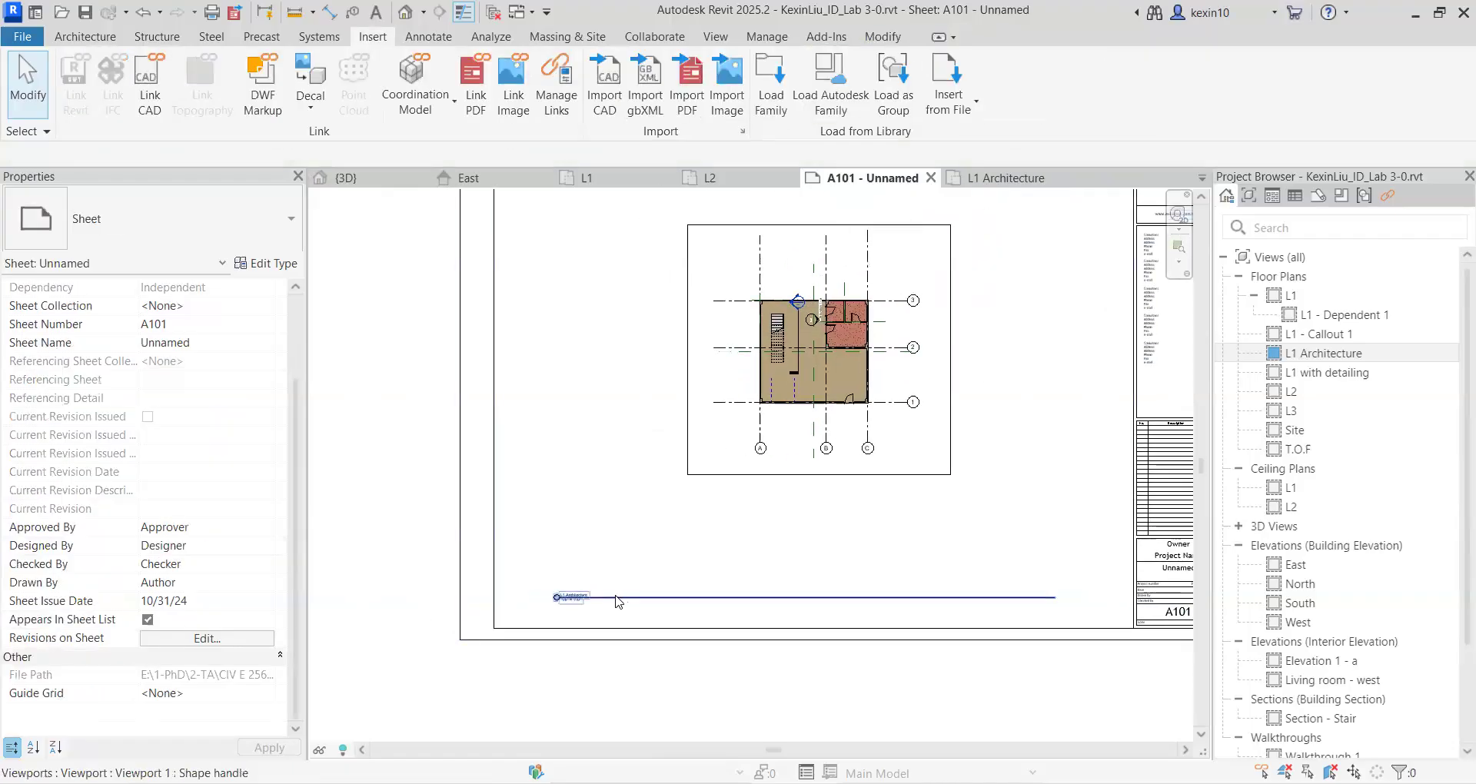
click(621, 607)
scroll(607, 604, up, 2)
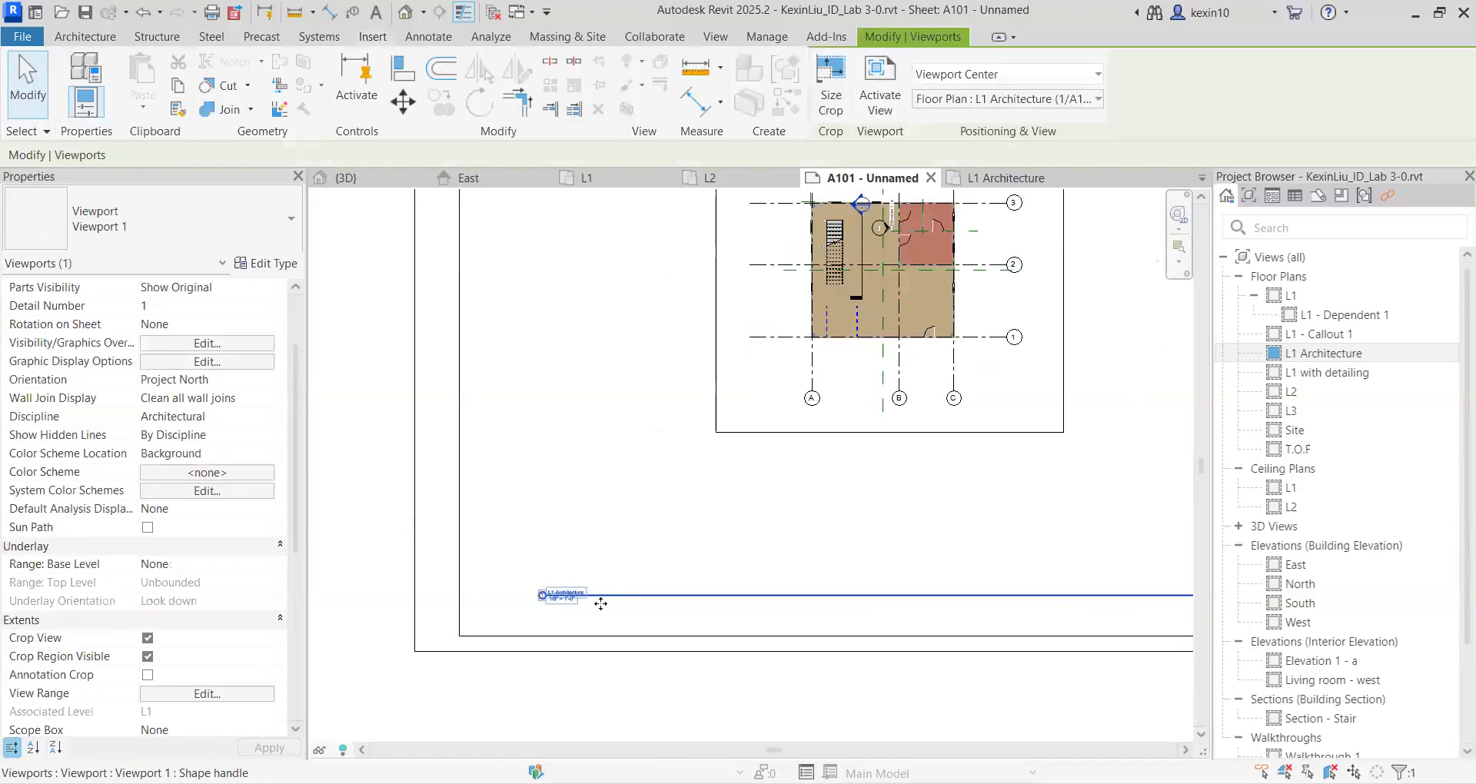
drag(639, 581, 653, 463)
click(377, 610)
scroll(378, 608, down, 5)
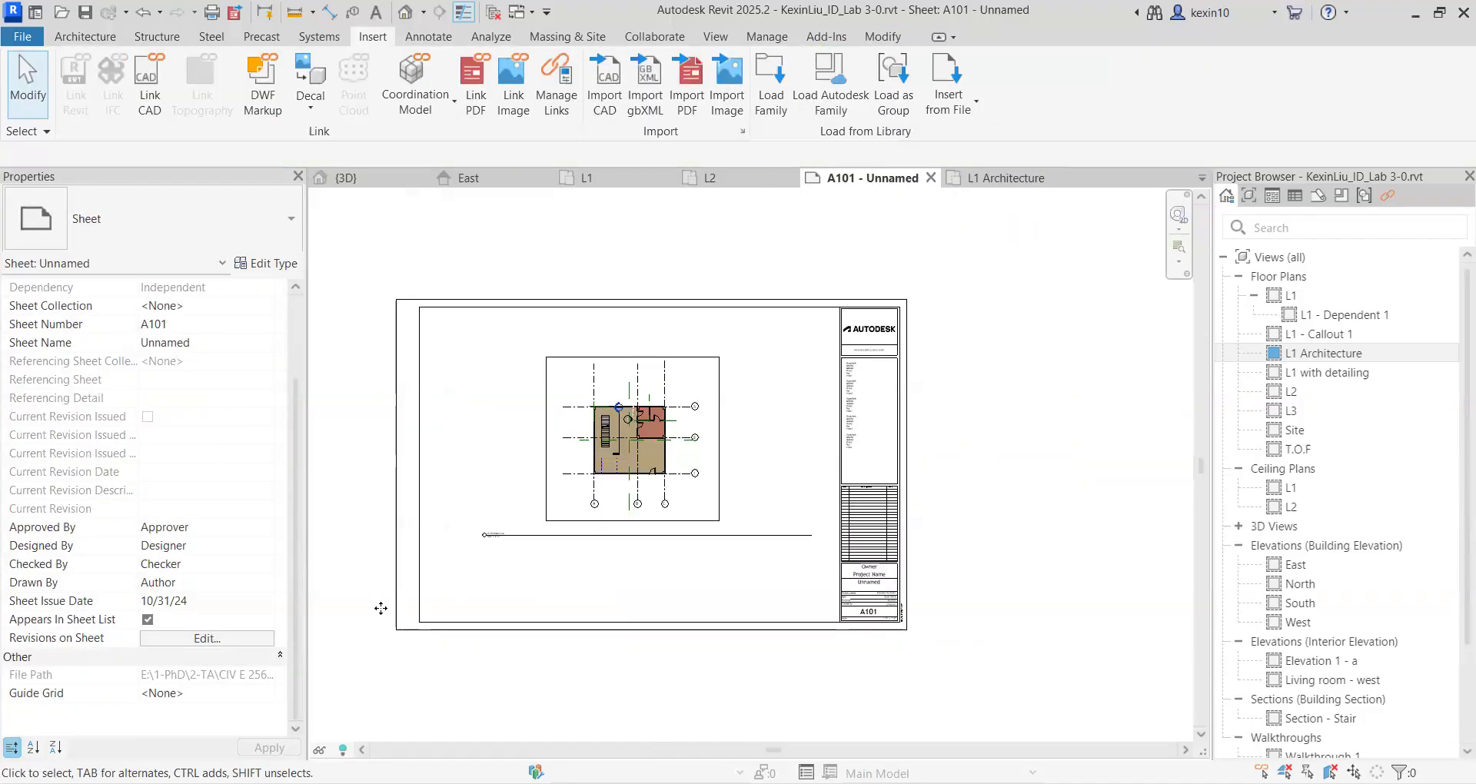
Step: Return to the L1 Architecture floor plan and turn off Crop View and Crop Region Visible
click(999, 177)
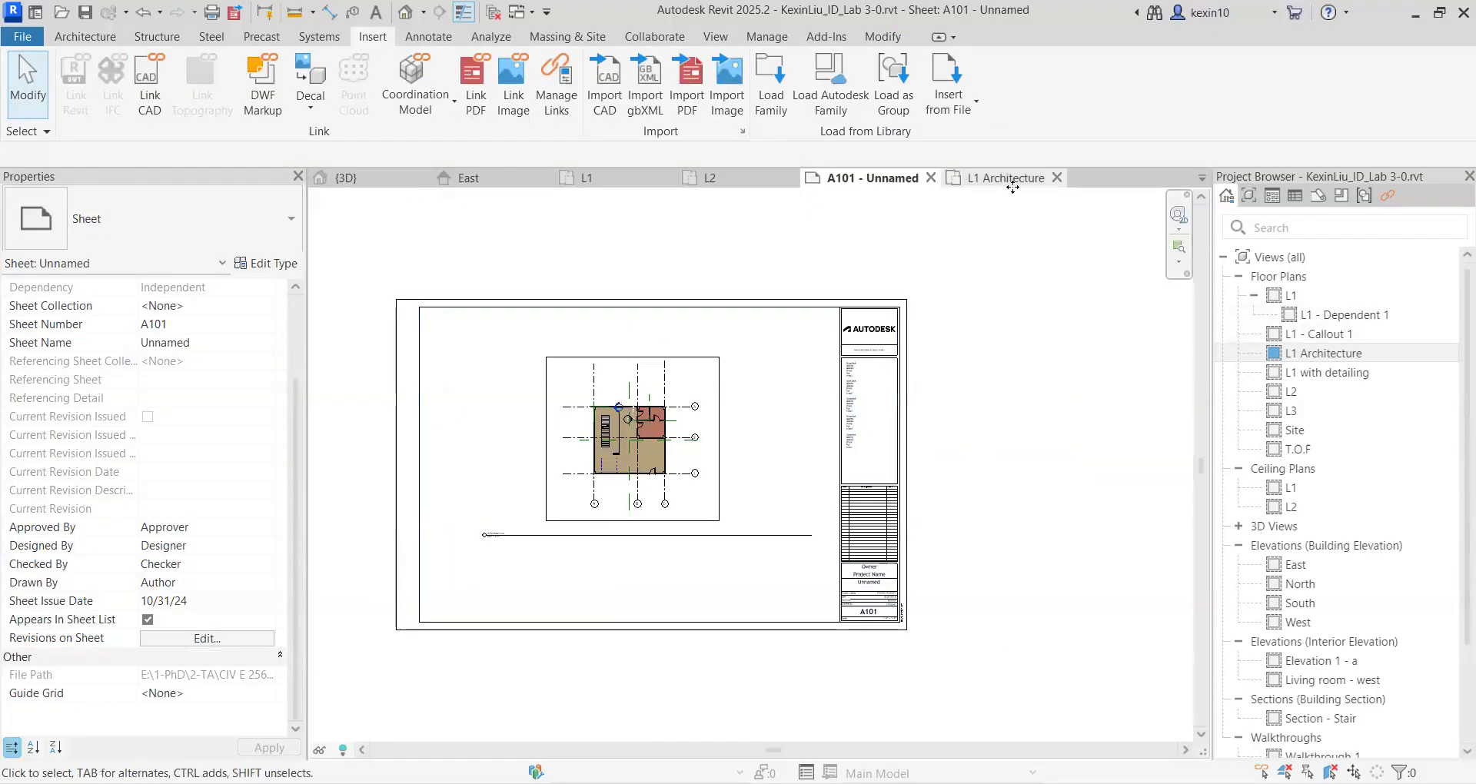
click(148, 639)
click(148, 656)
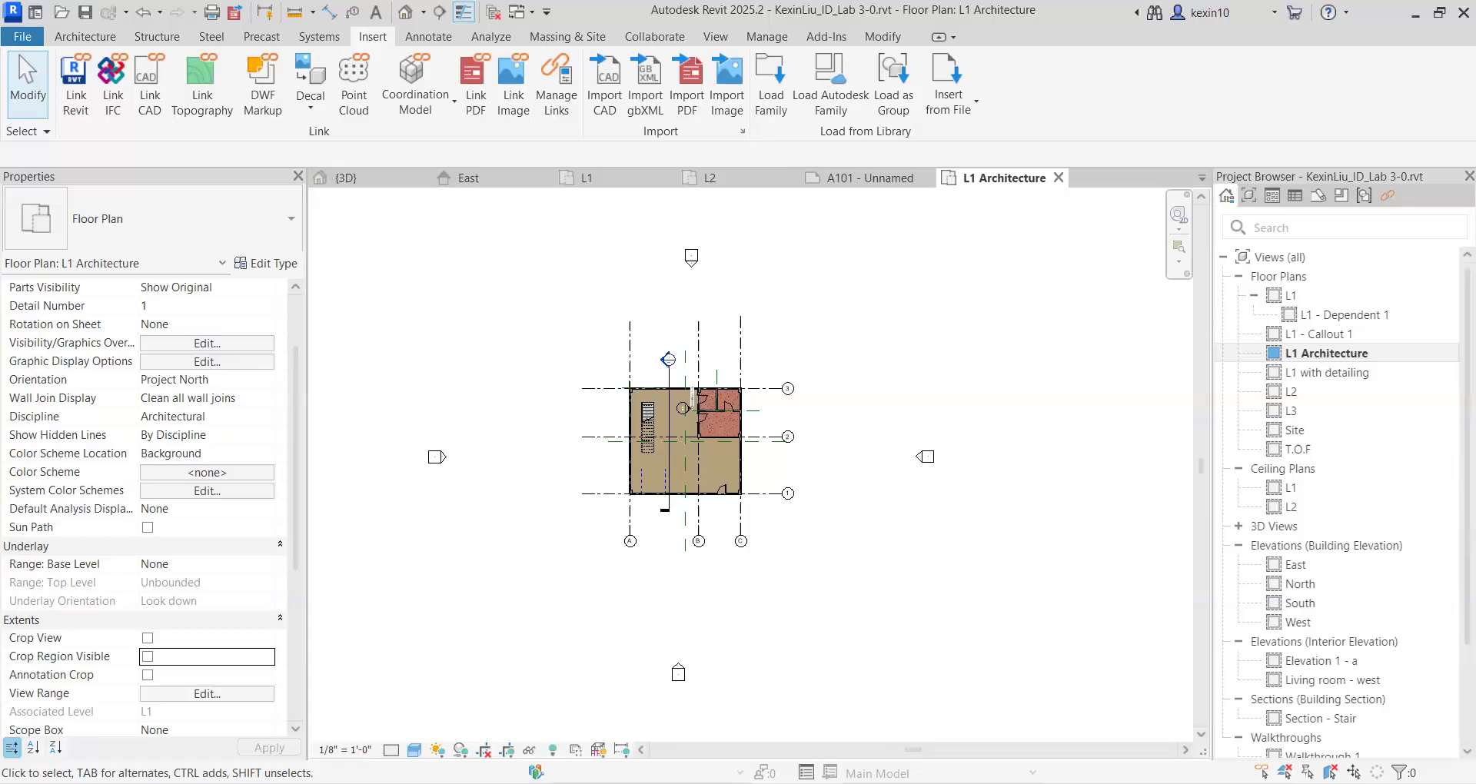
Step: Switch to the PowerPoint lab slides and show the Exercise 4.3 slide
key(alt+Tab)
click(112, 663)
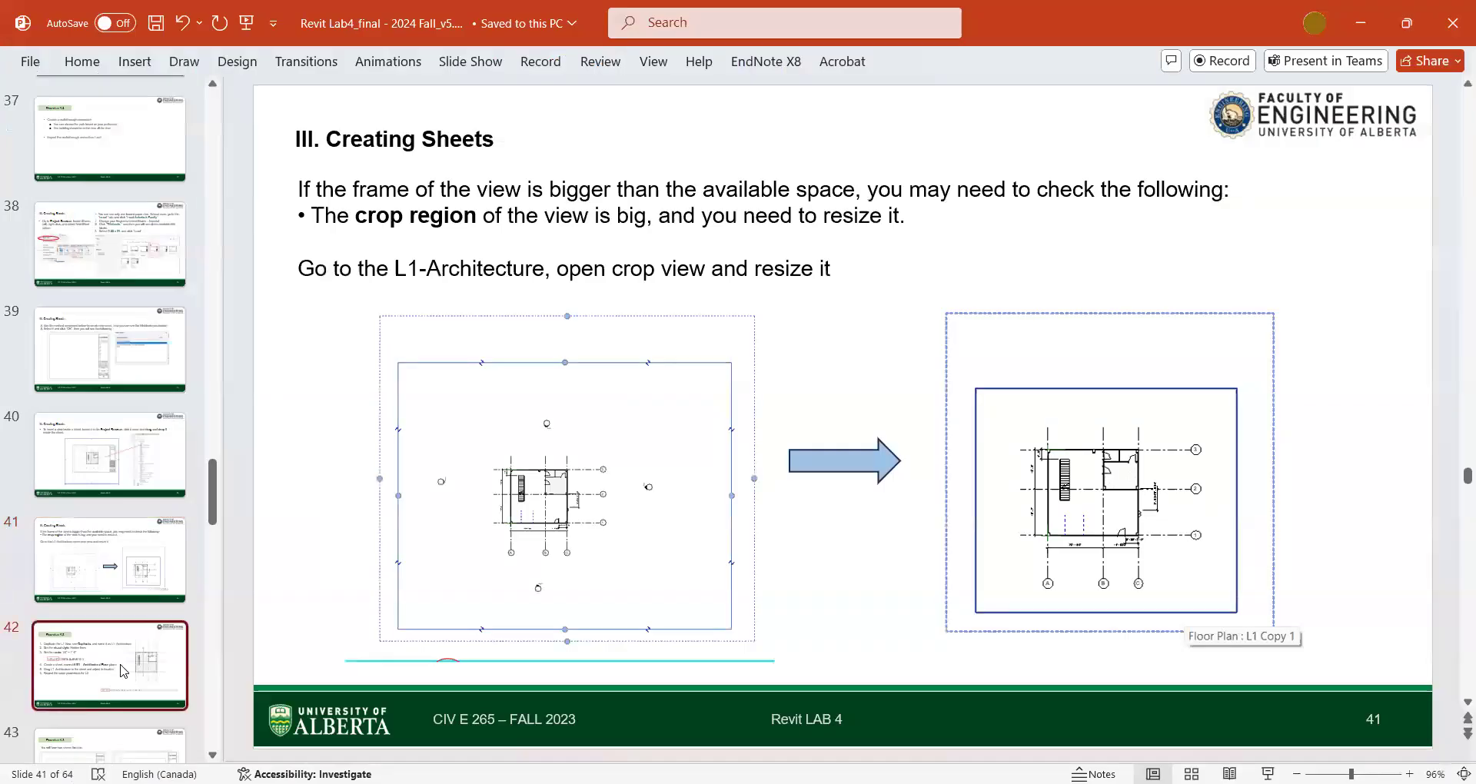
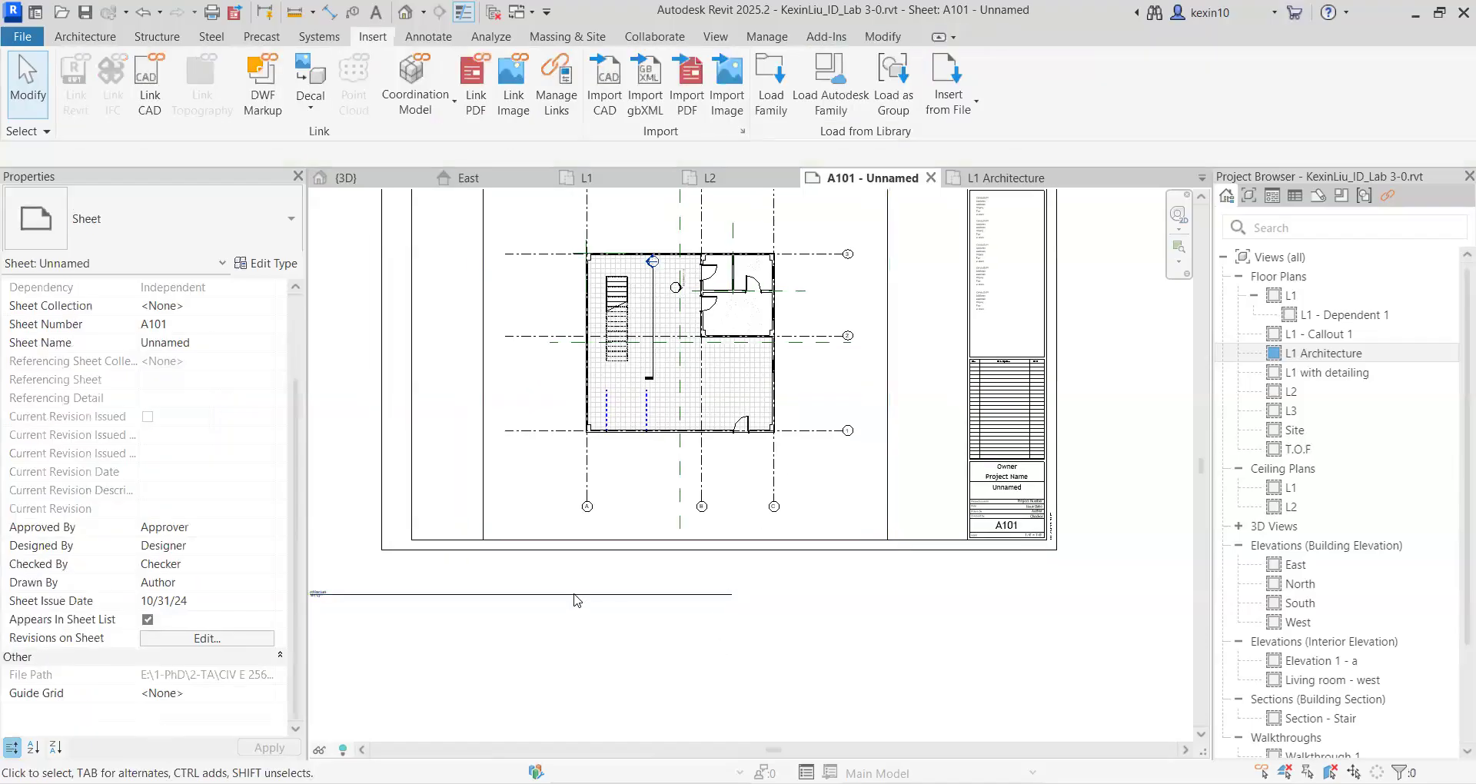
Step: On sheet A101, move the L1 Architecture view title up inside the sheet border, just below the floor plan
middle_drag(356, 625, 510, 609)
drag(482, 581, 696, 513)
click(742, 606)
middle_drag(715, 641, 577, 691)
scroll(925, 485, down, 3)
middle_drag(925, 509, 919, 529)
scroll(920, 528, up, 1)
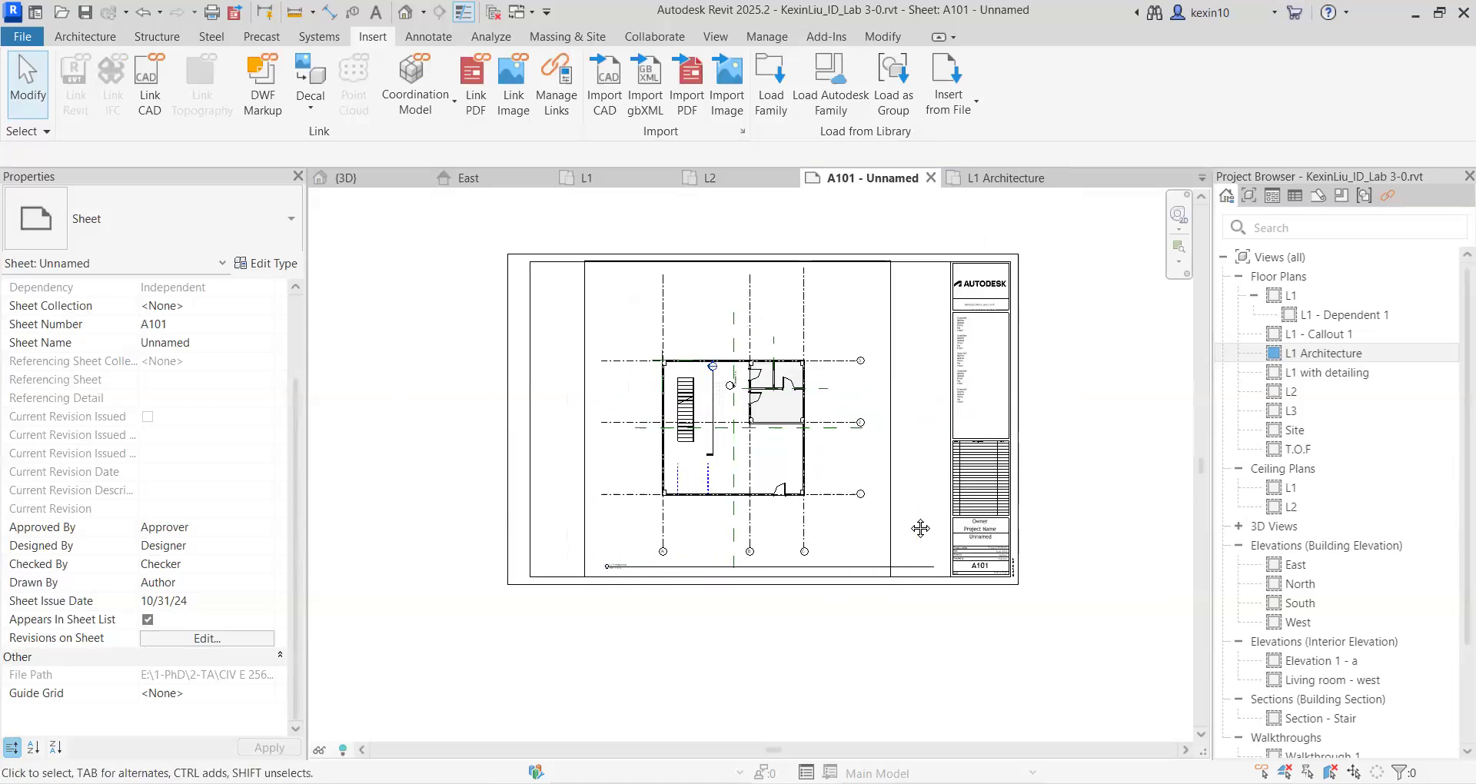
Step: Open the L1 Architecture floor plan and turn off its Crop View and Crop Region Visible options
double_click(1308, 353)
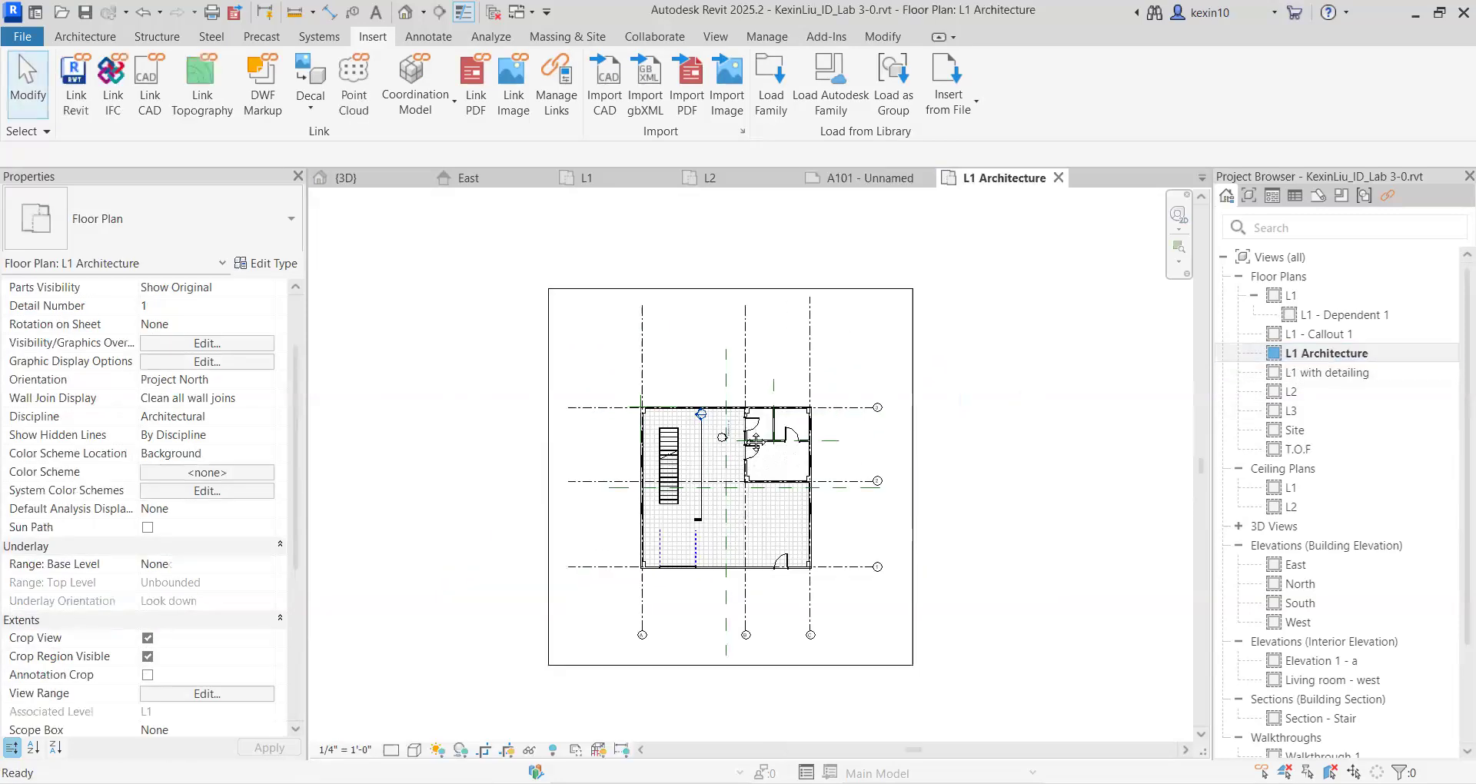
scroll(159, 612, down, 2)
click(148, 528)
click(148, 546)
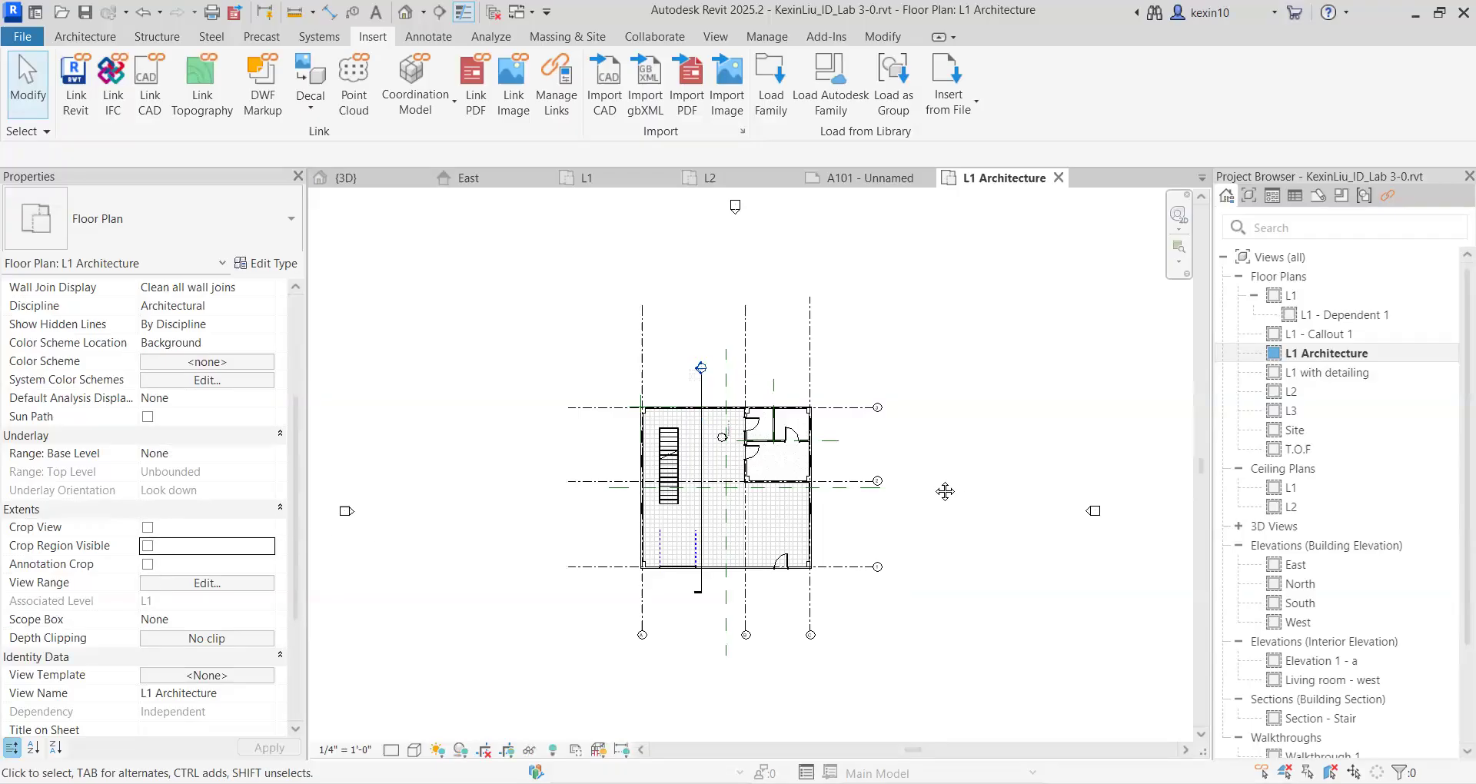
Step: Return to sheet A101 and examine how the uncropped plan, its elevation markers and the view title sit on the titleblock
click(861, 177)
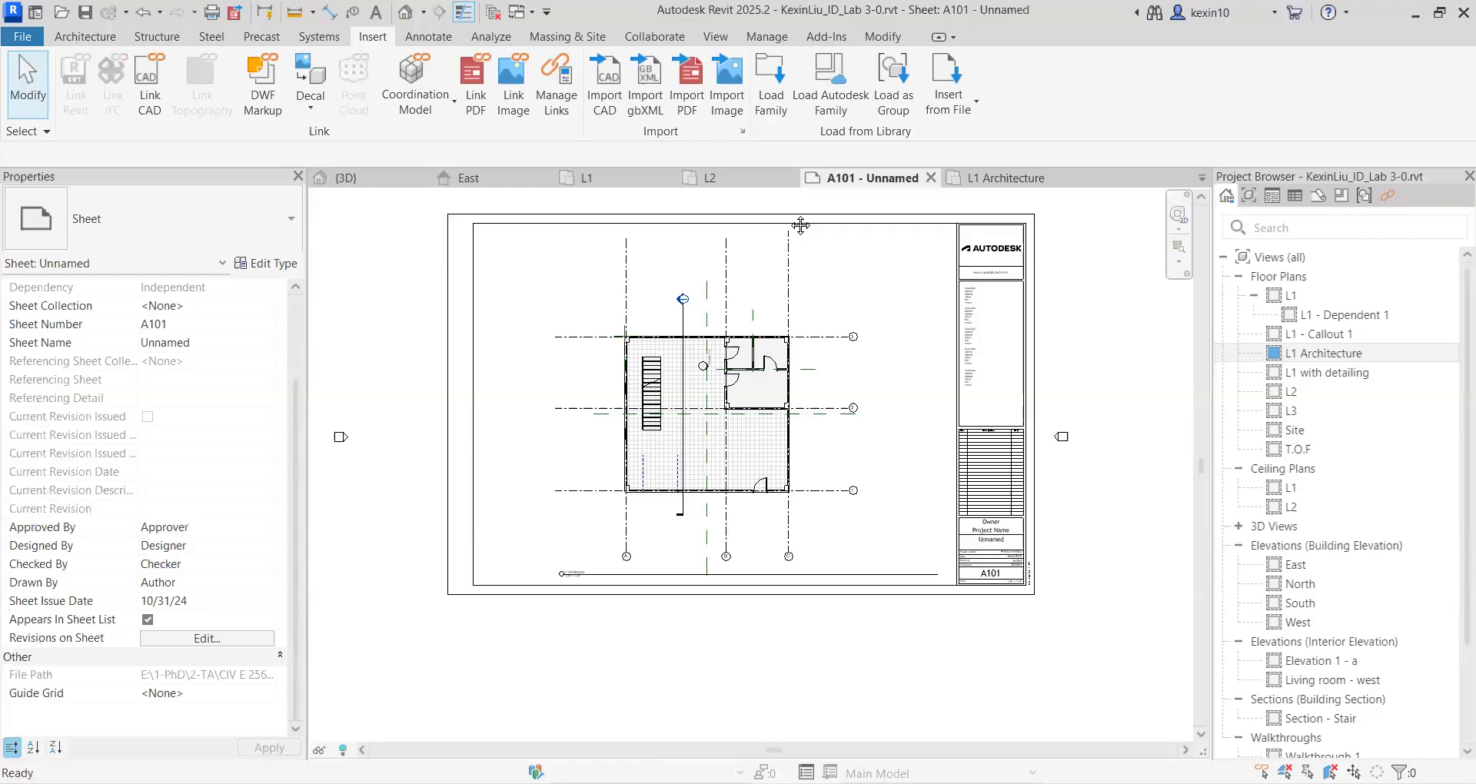
scroll(521, 626, down, 3)
scroll(515, 539, up, 3)
scroll(202, 464, up, 2)
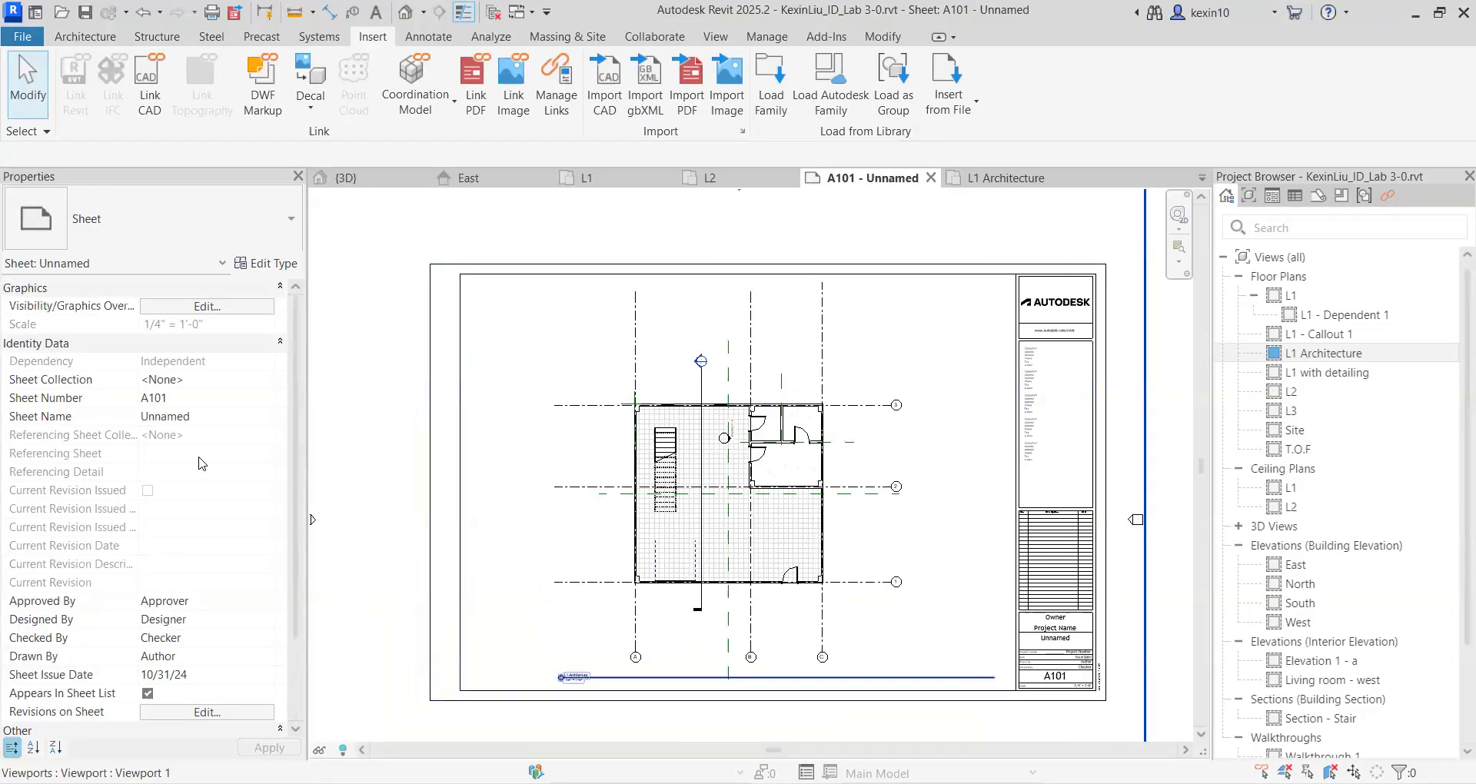
scroll(841, 369, down, 2)
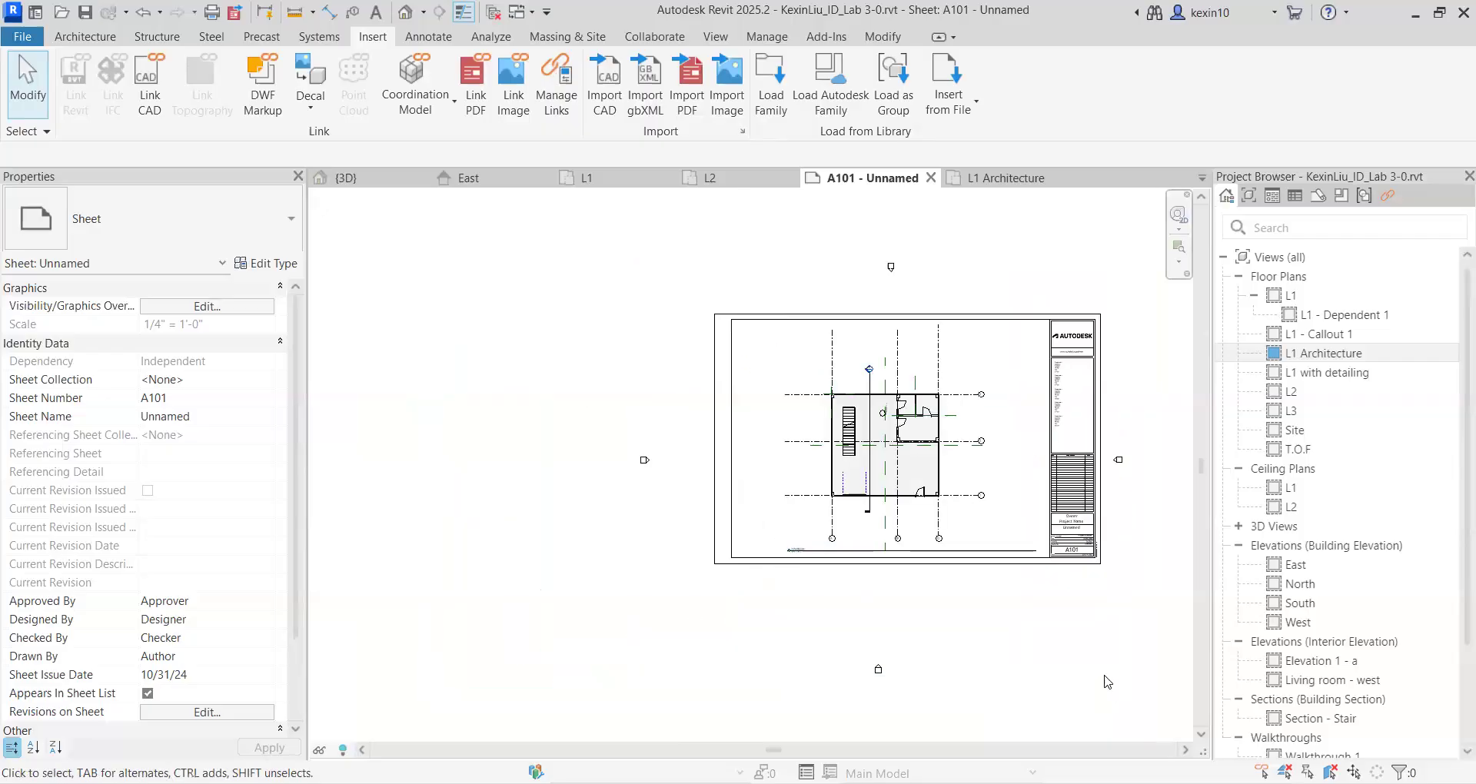
scroll(1085, 552, up, 4)
middle_drag(1000, 410, 1082, 490)
middle_drag(410, 515, 494, 536)
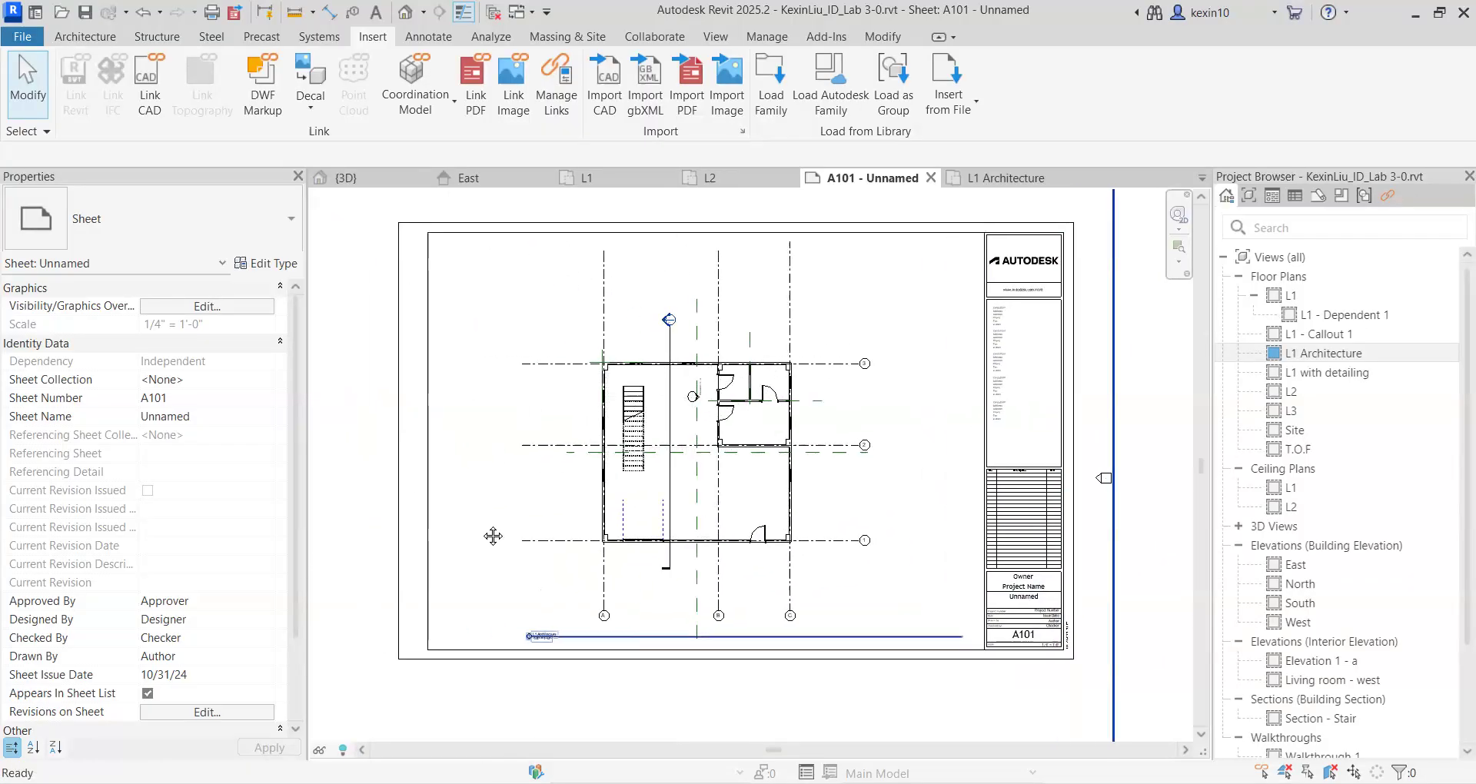
scroll(493, 534, up, 1)
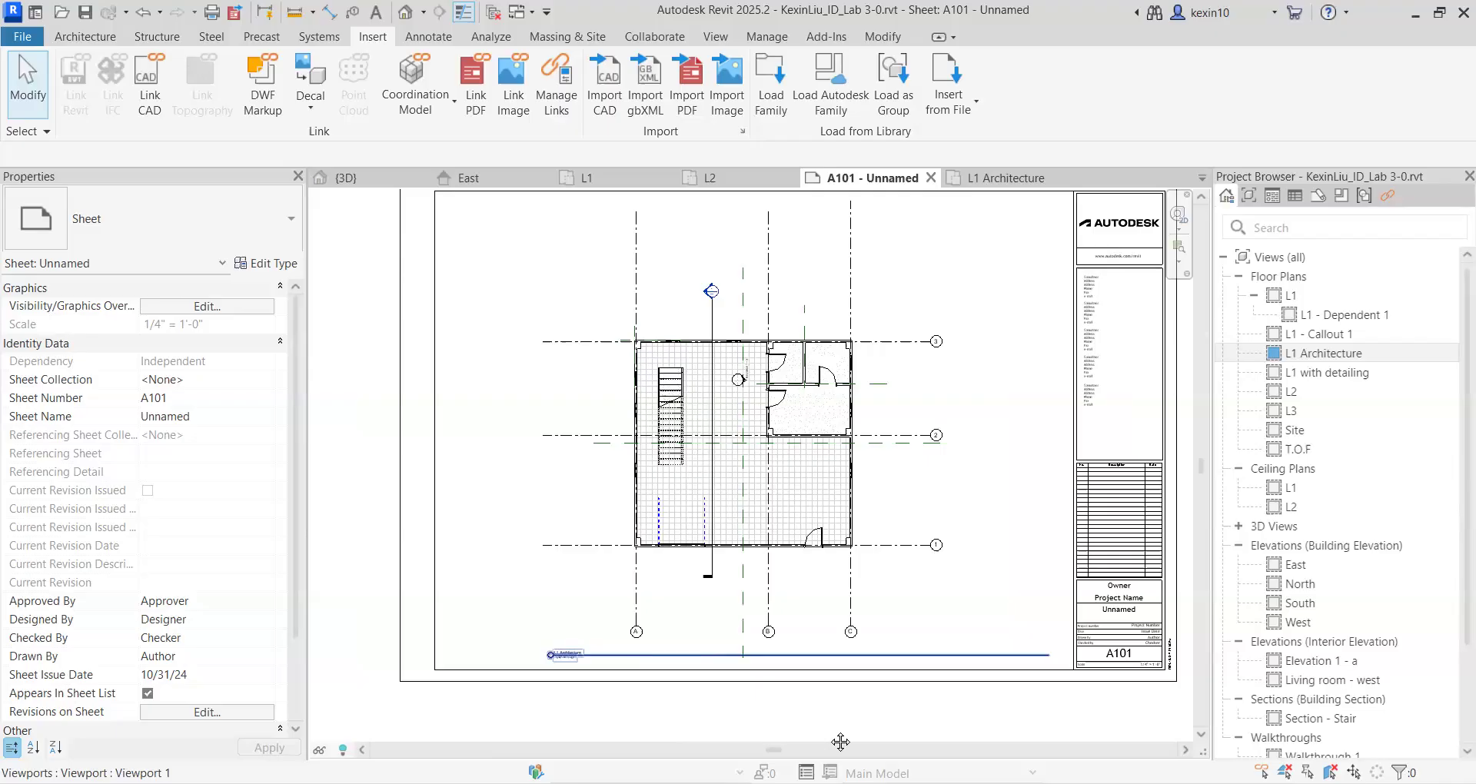
scroll(692, 696, down, 3)
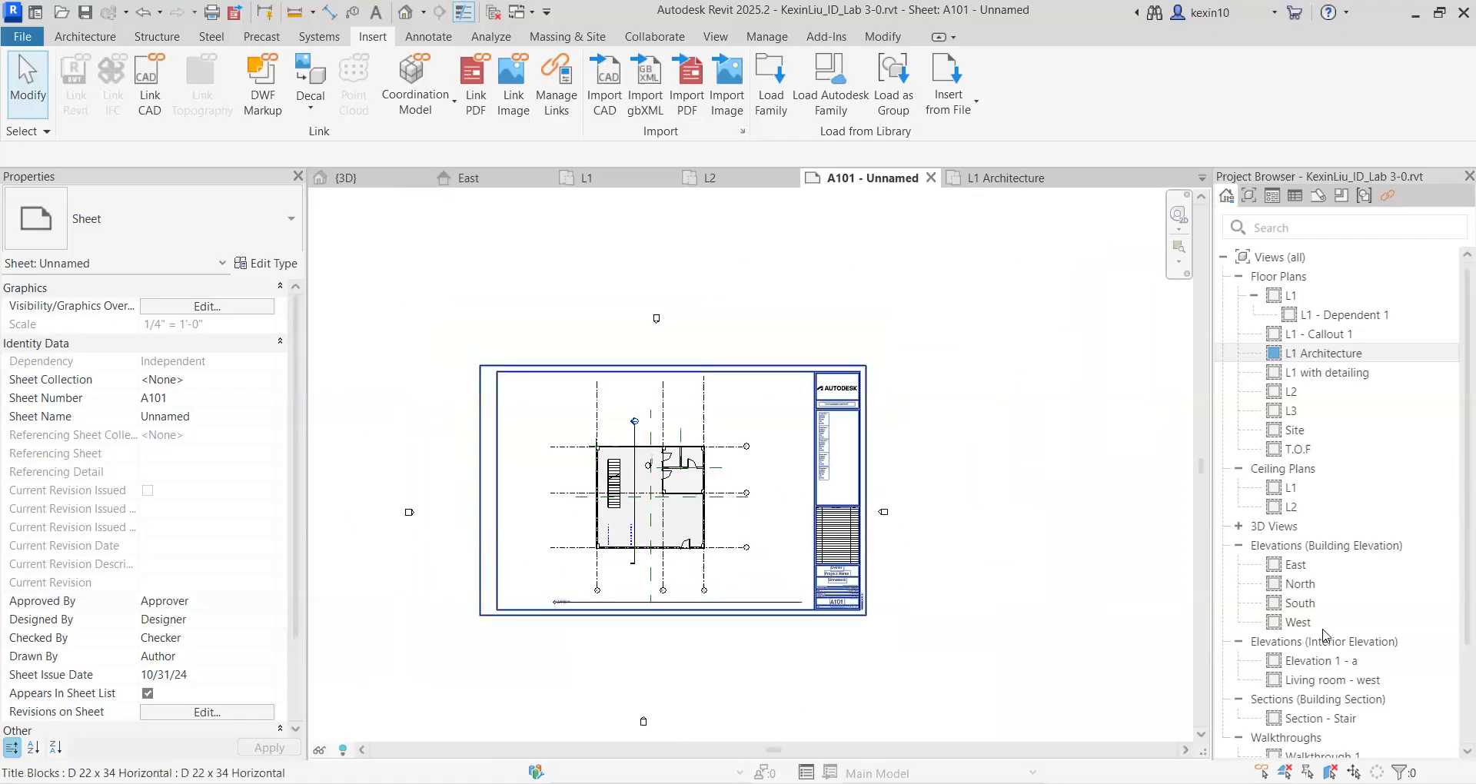
Step: Copy "Architectural Floor plans" from the Exercise 4.3 slide in PowerPoint and use it in Revit as the name of sheet A101
scroll(1291, 662, down, 2)
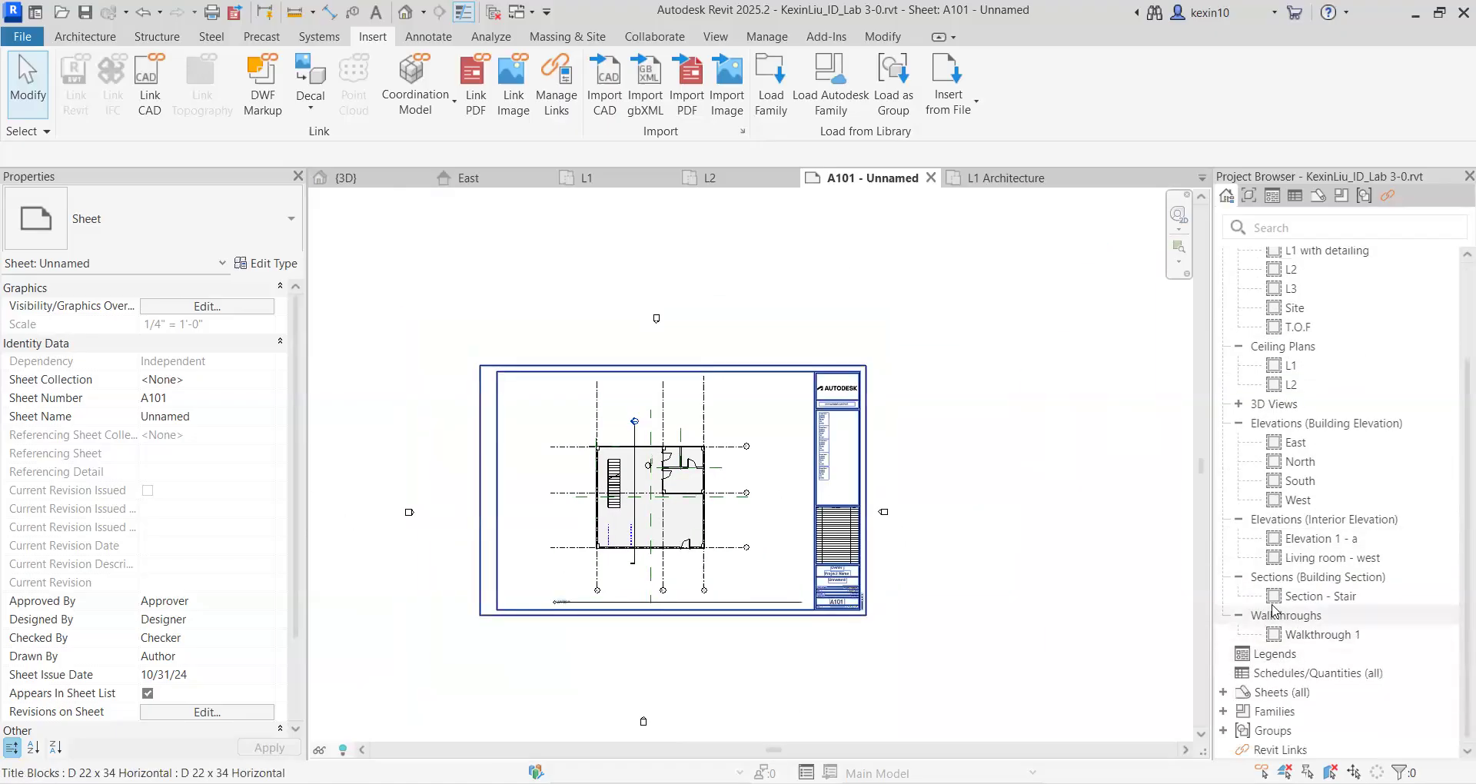
click(1223, 692)
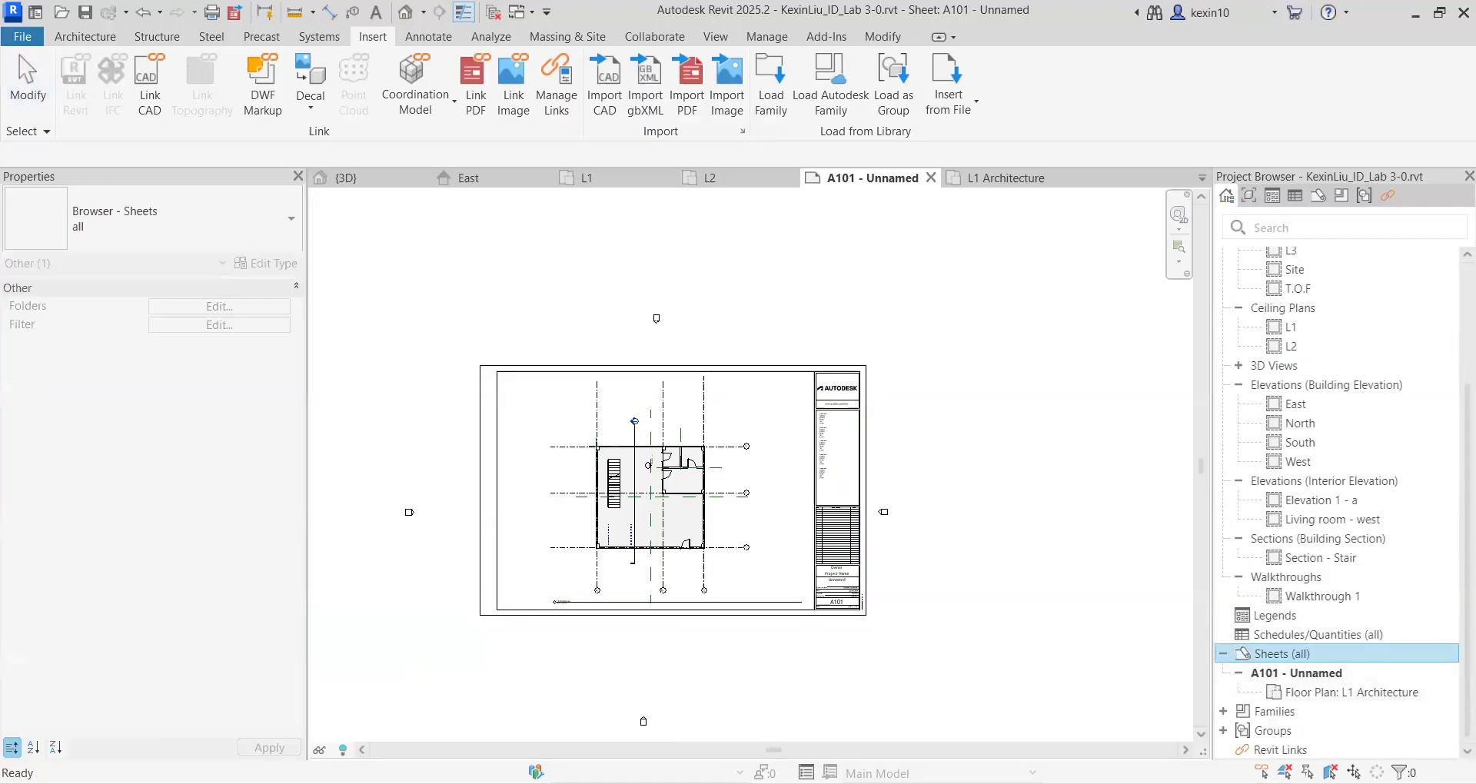
key(alt+Tab)
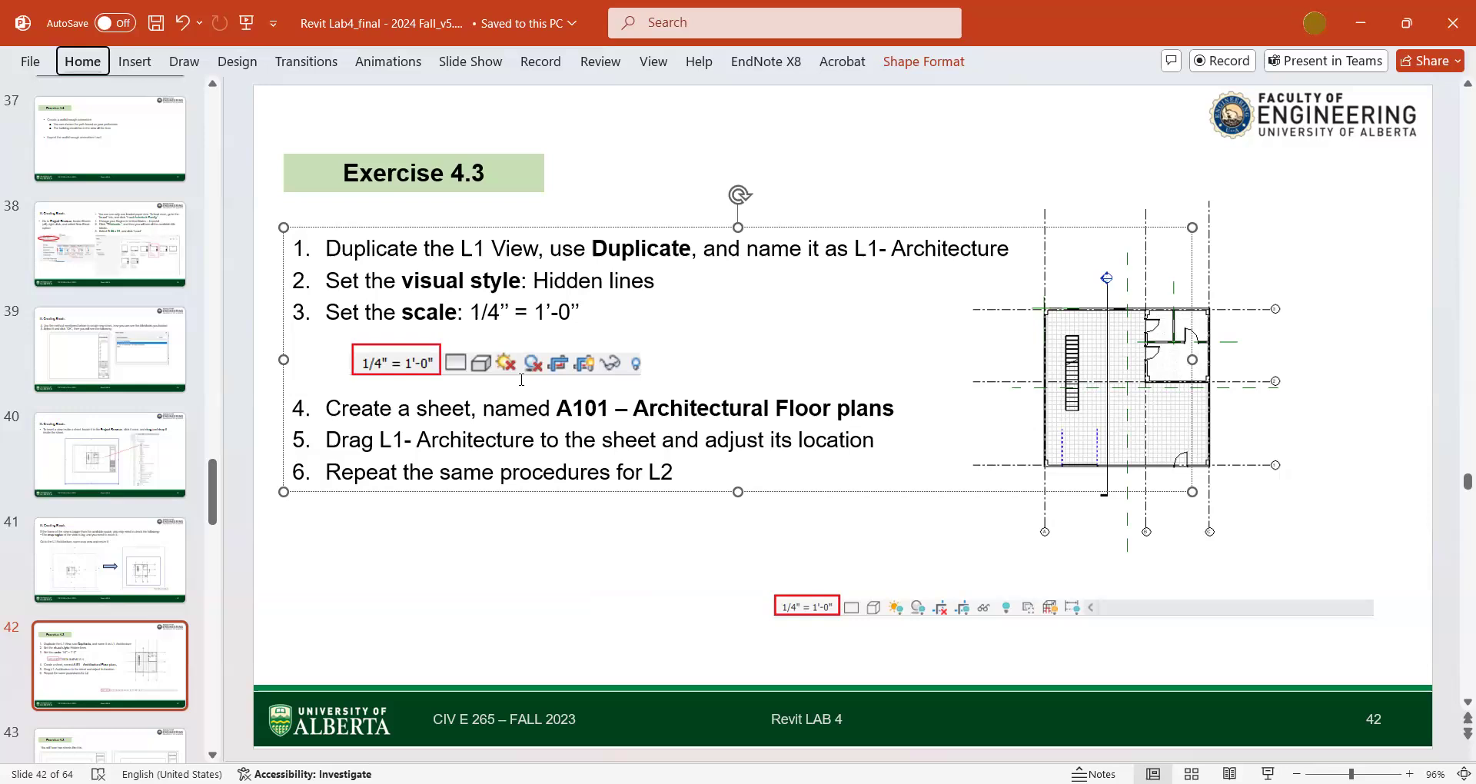
drag(635, 408, 893, 409)
key(ctrl+c)
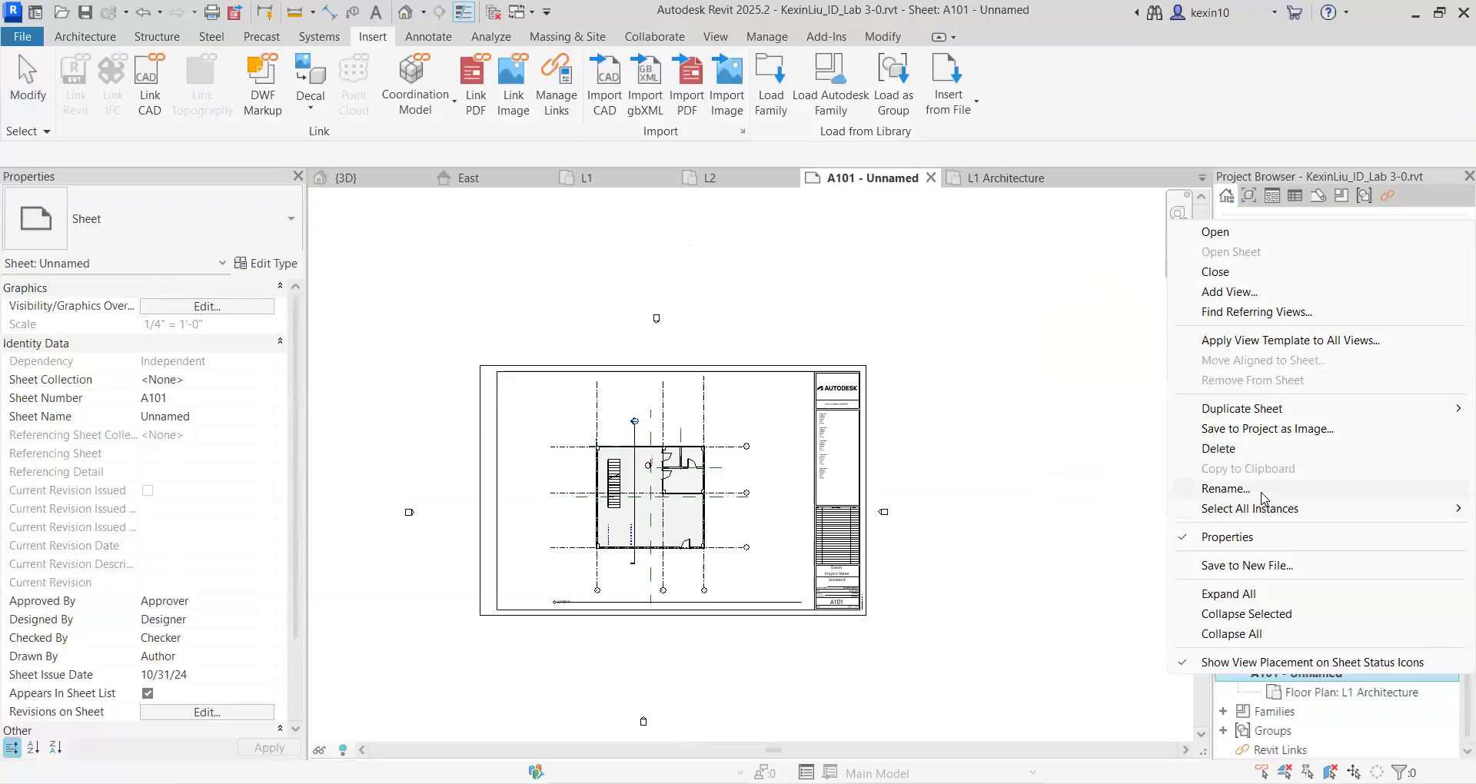
click(1263, 496)
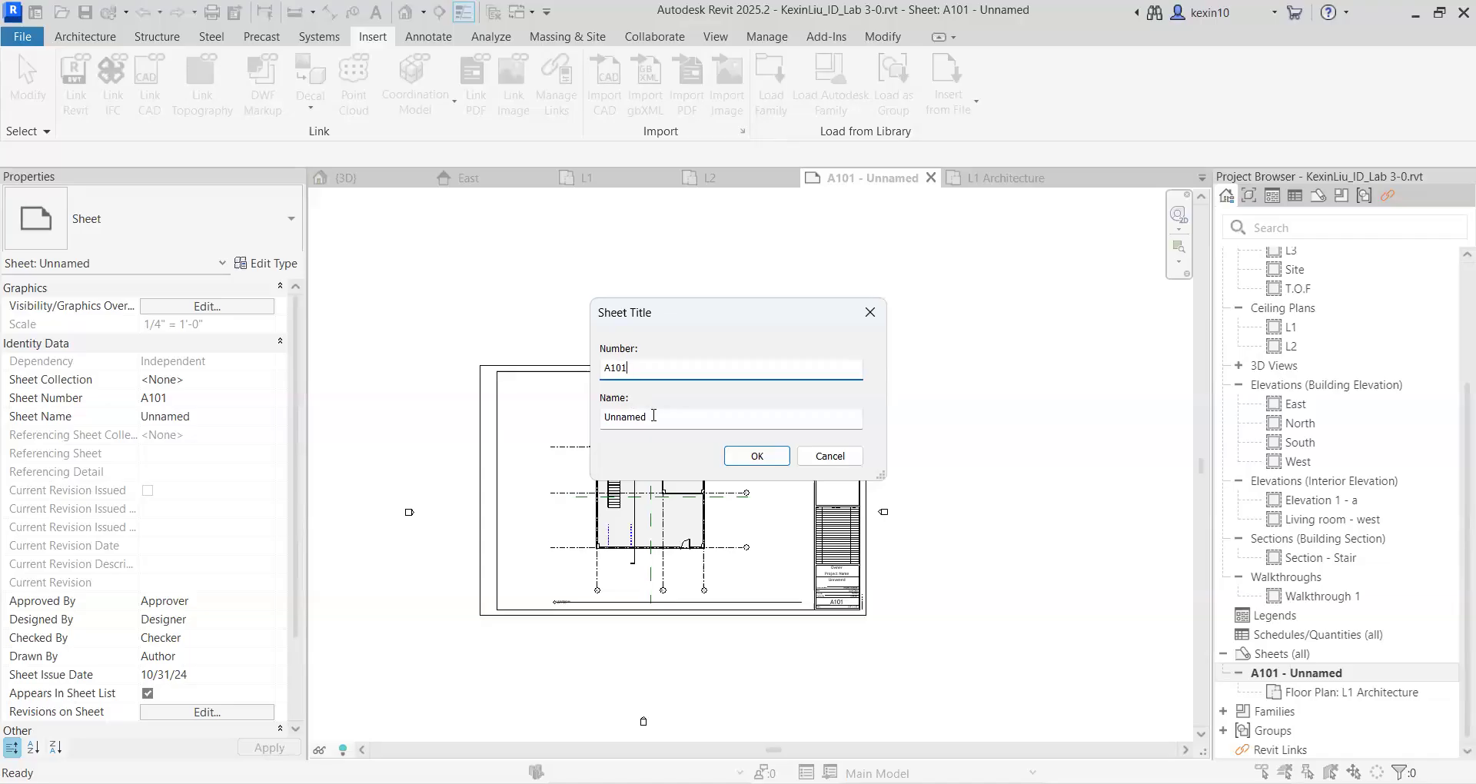
key(Tab)
key(ctrl+v)
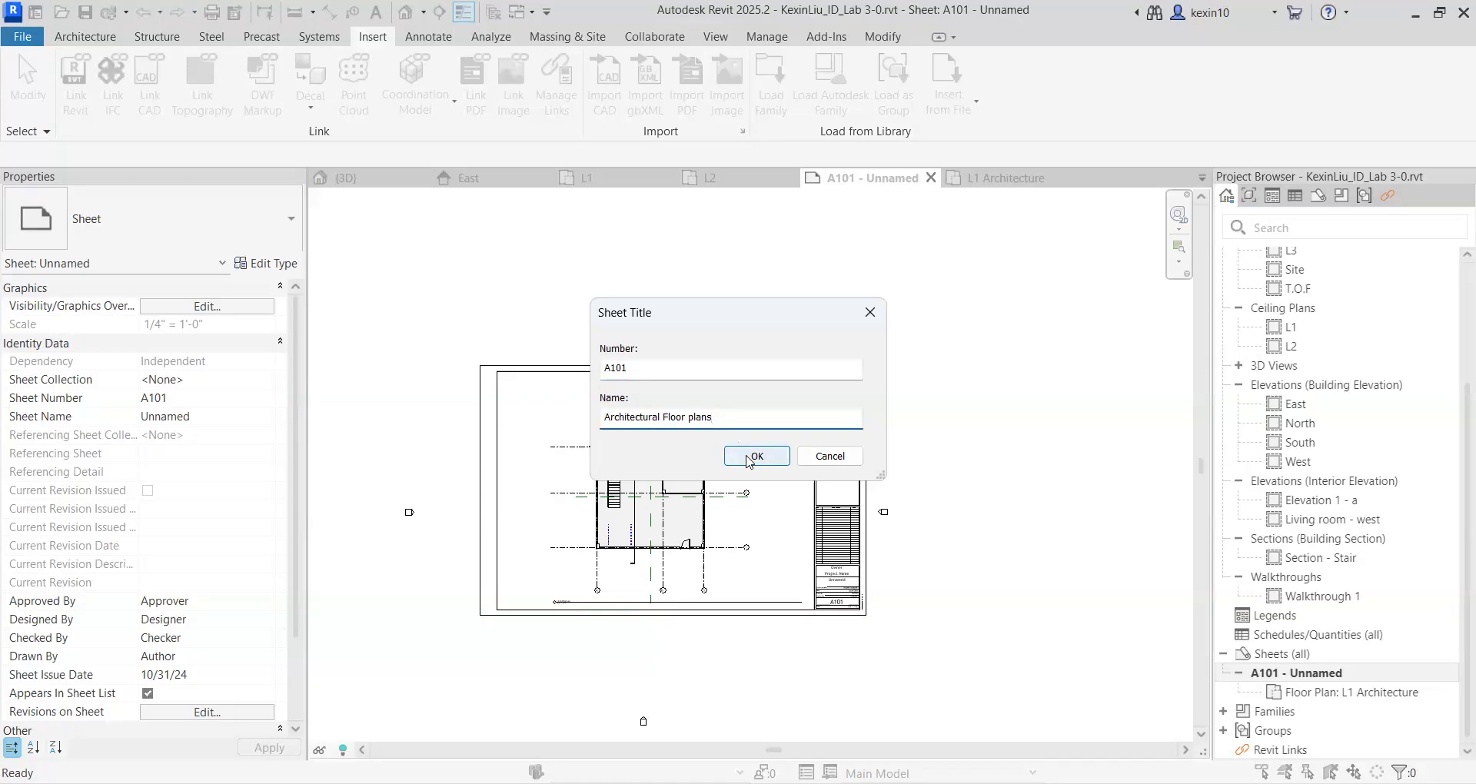
click(750, 457)
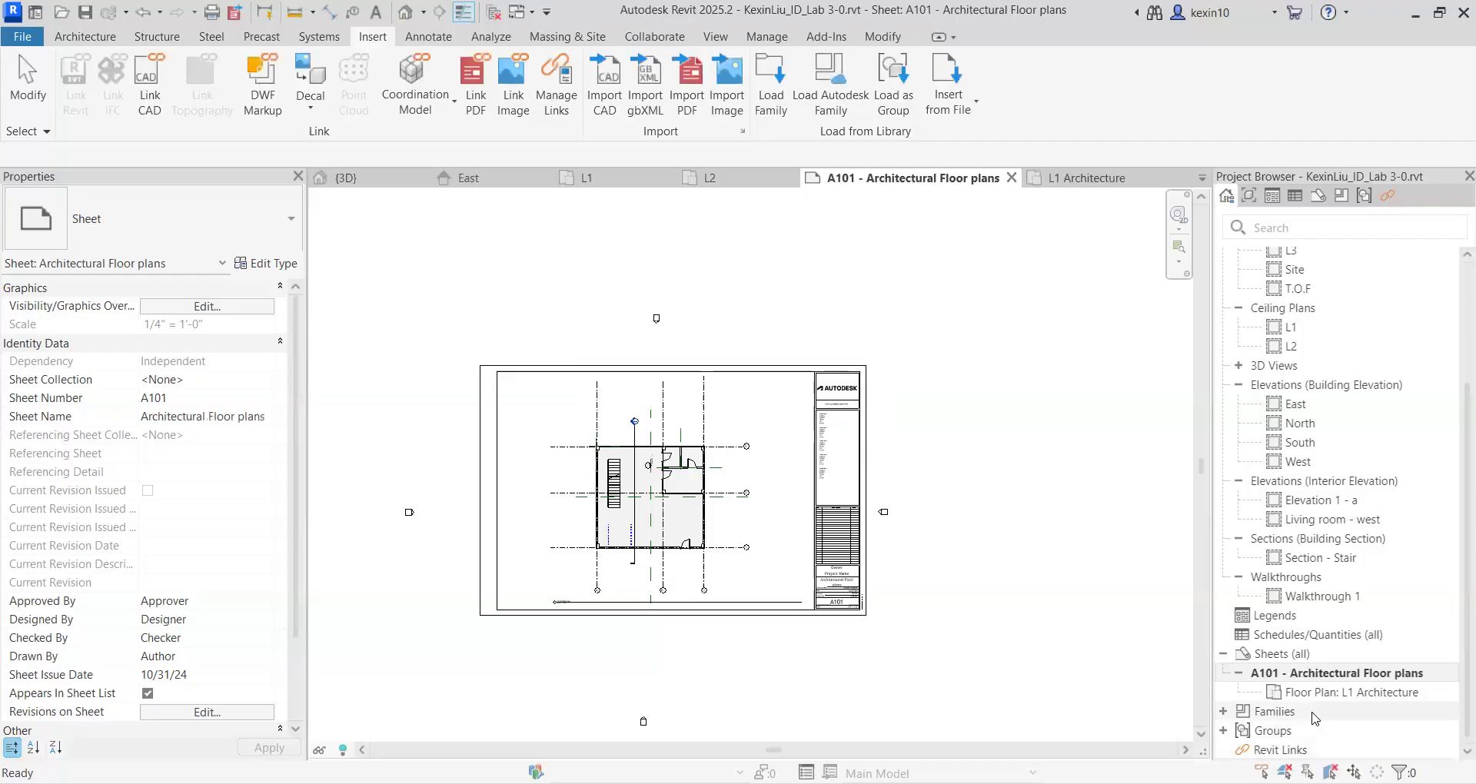
click(1240, 674)
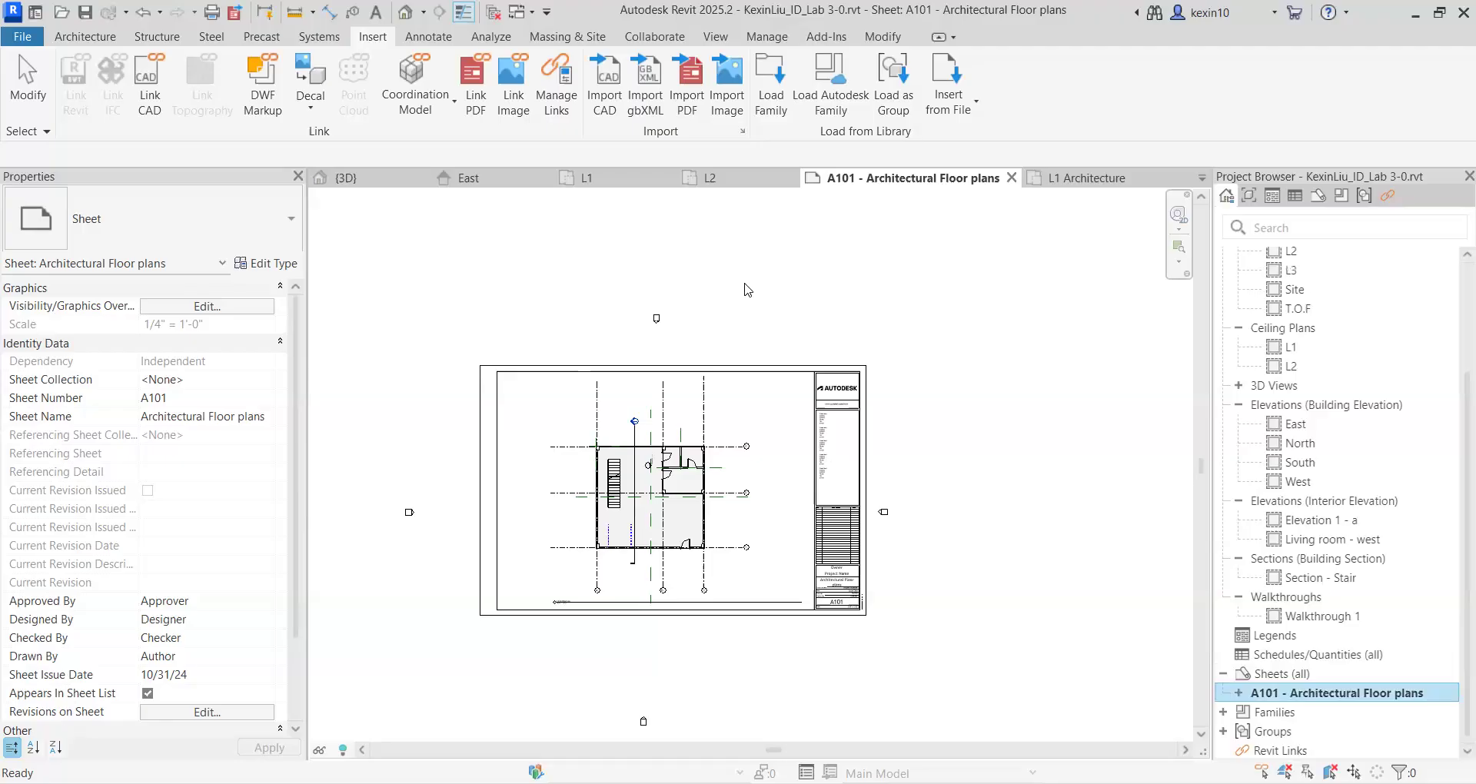
Step: Check the exercise slide in PowerPoint, return to Revit, and duplicate the L2 floor plan under the name L2 Architecture
key(alt+Tab)
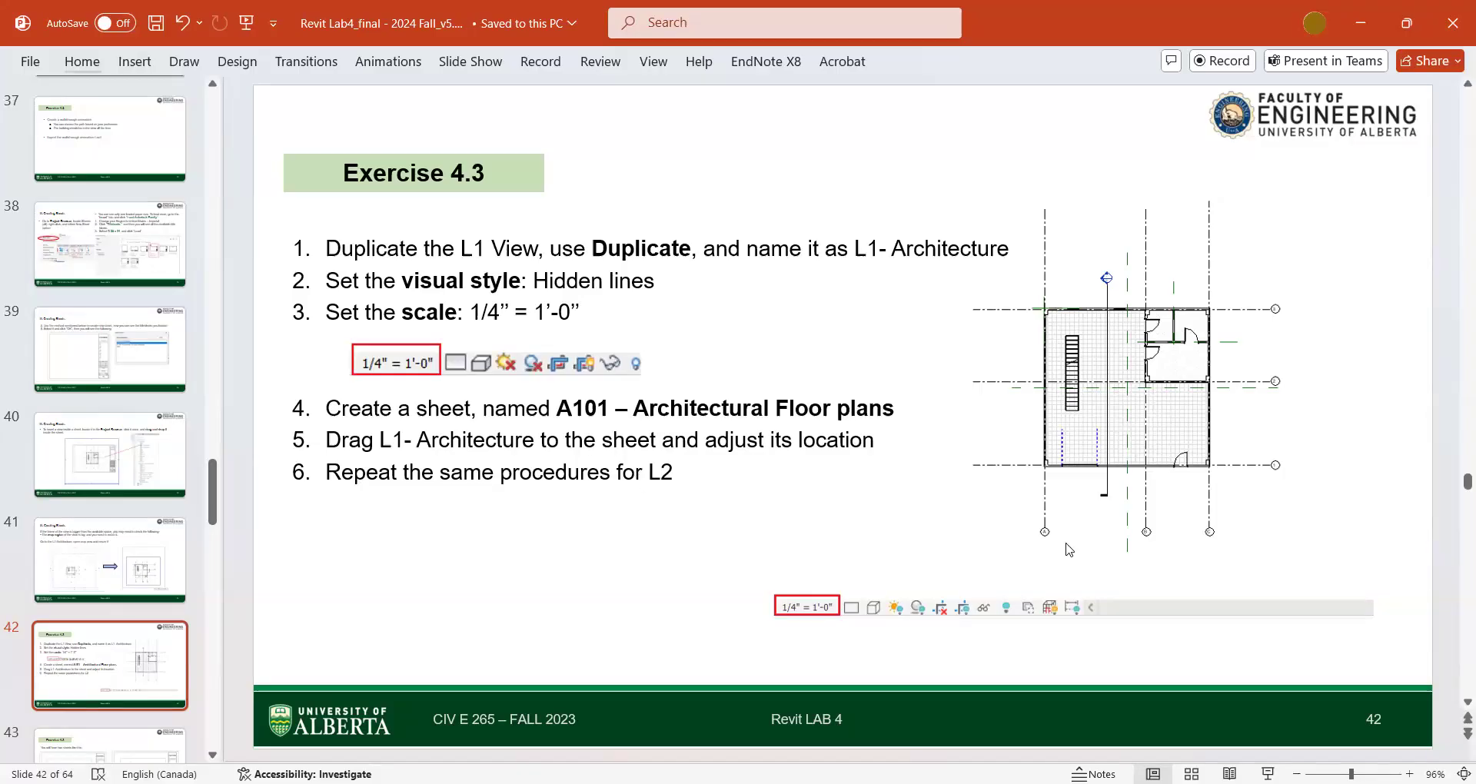
key(alt+Tab)
click(1298, 393)
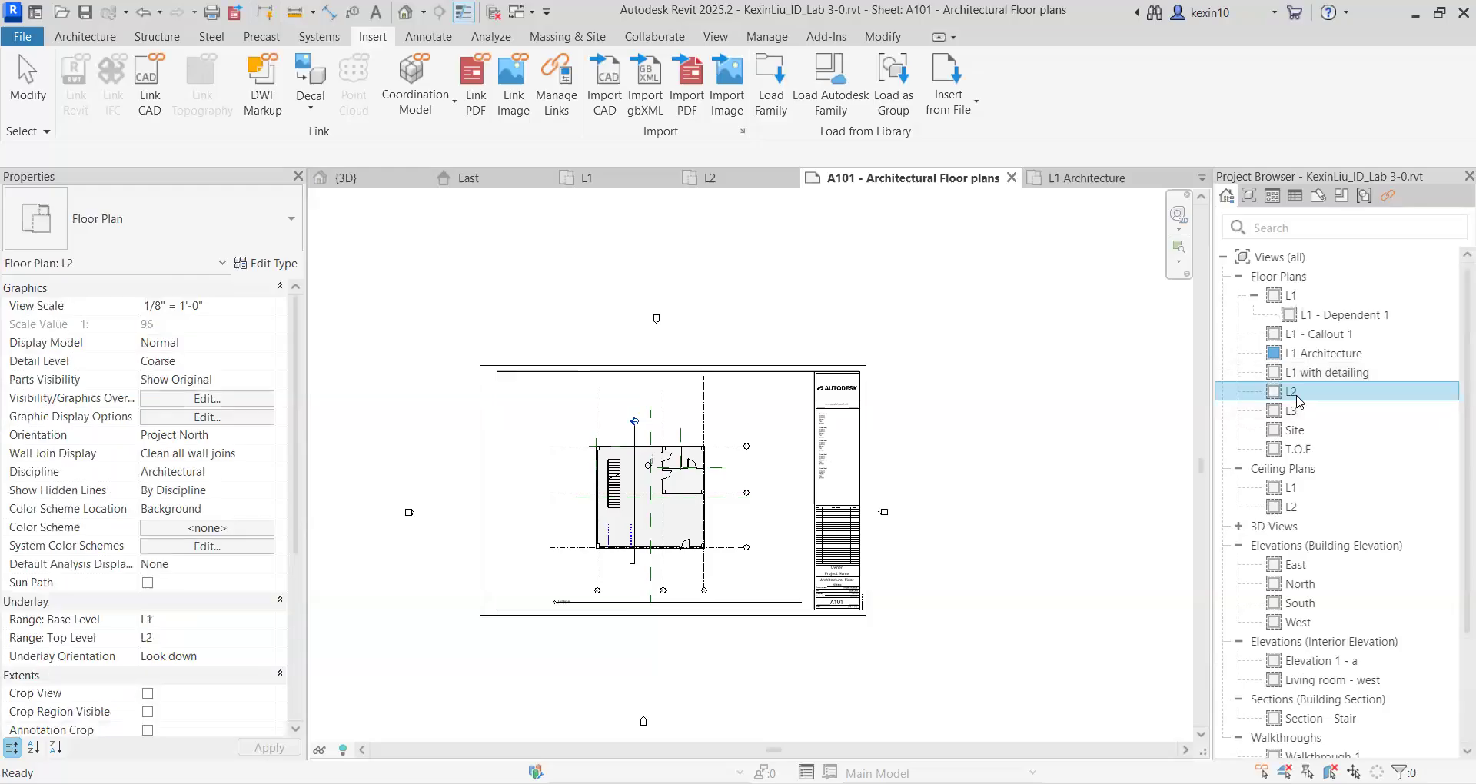
right_click(1298, 400)
mouse_move(1269, 499)
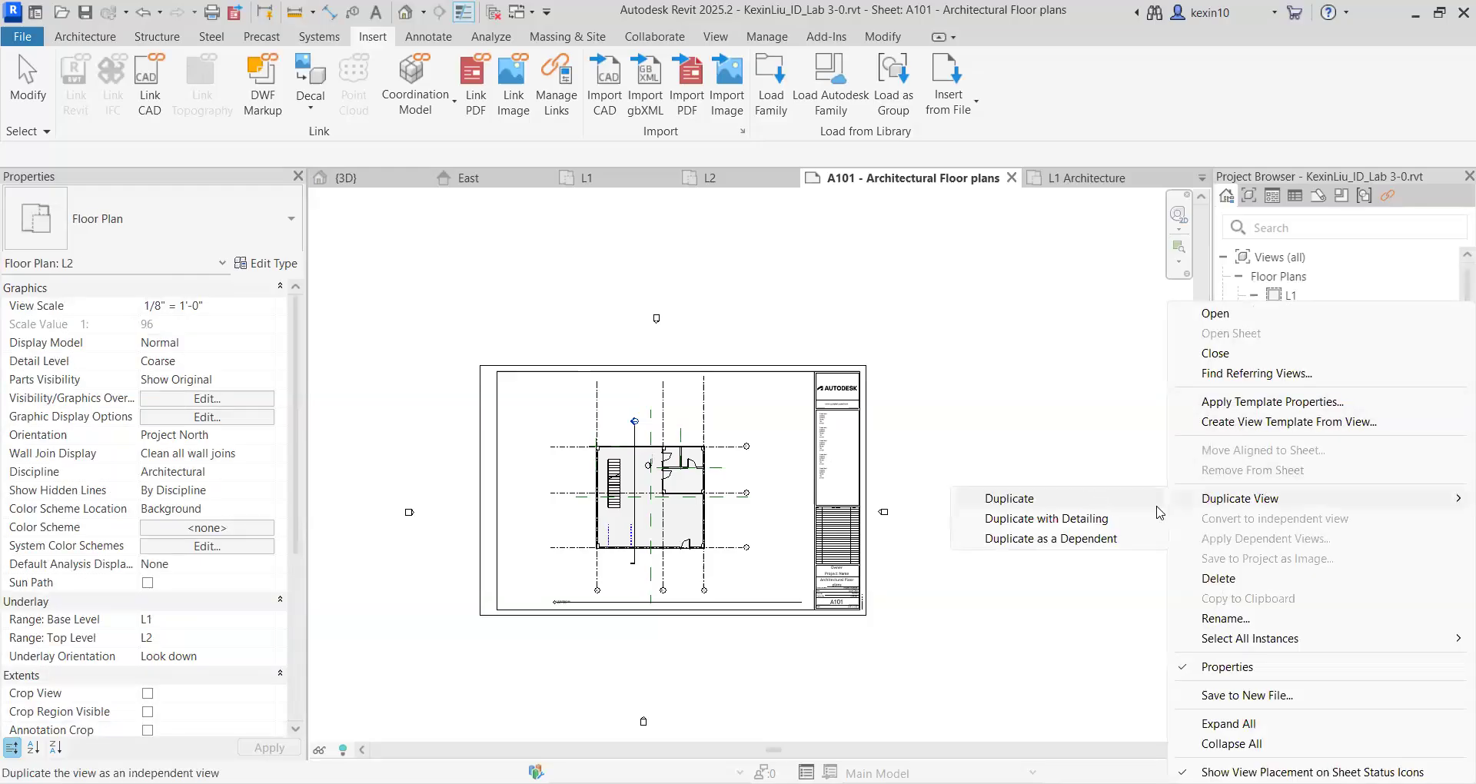
click(1076, 499)
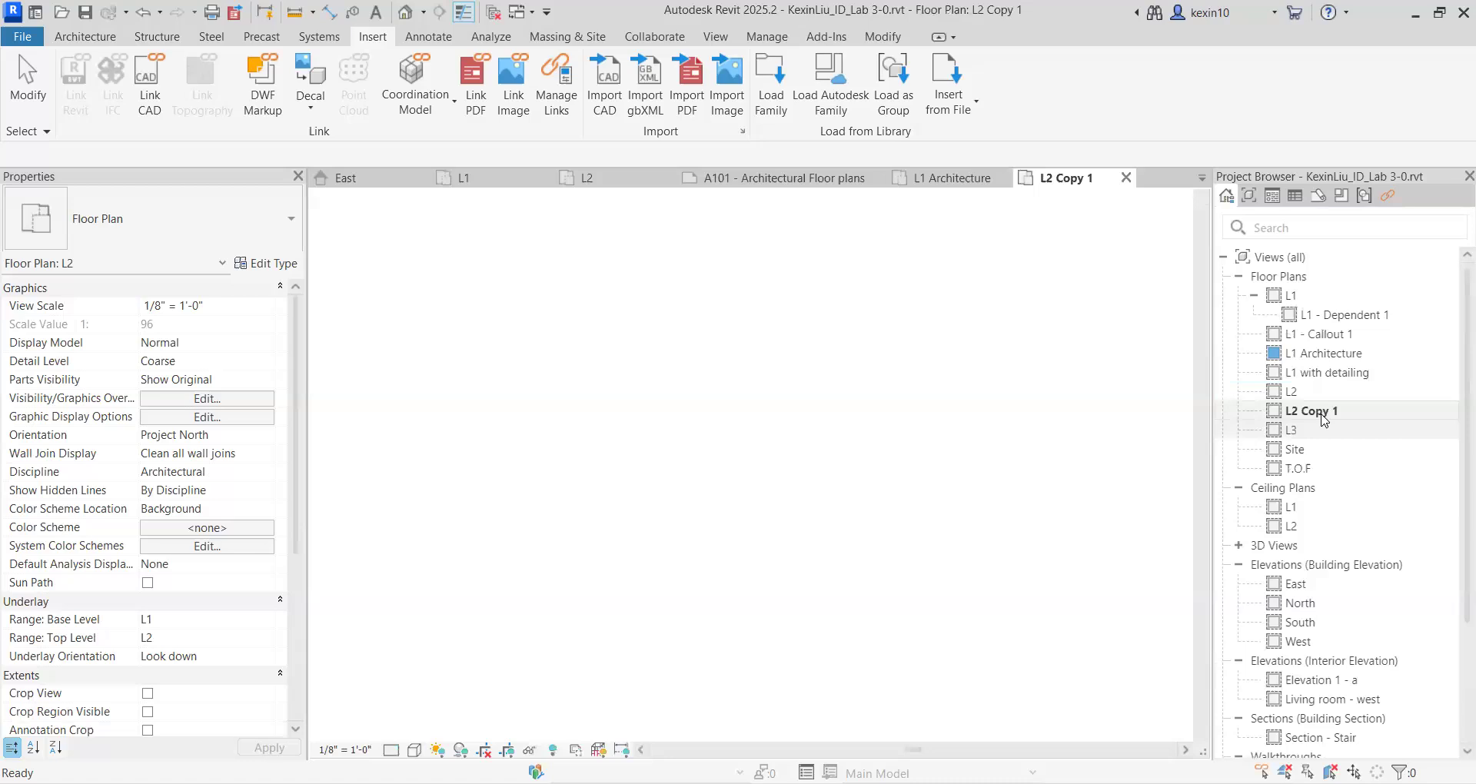
click(1322, 413)
key(F2)
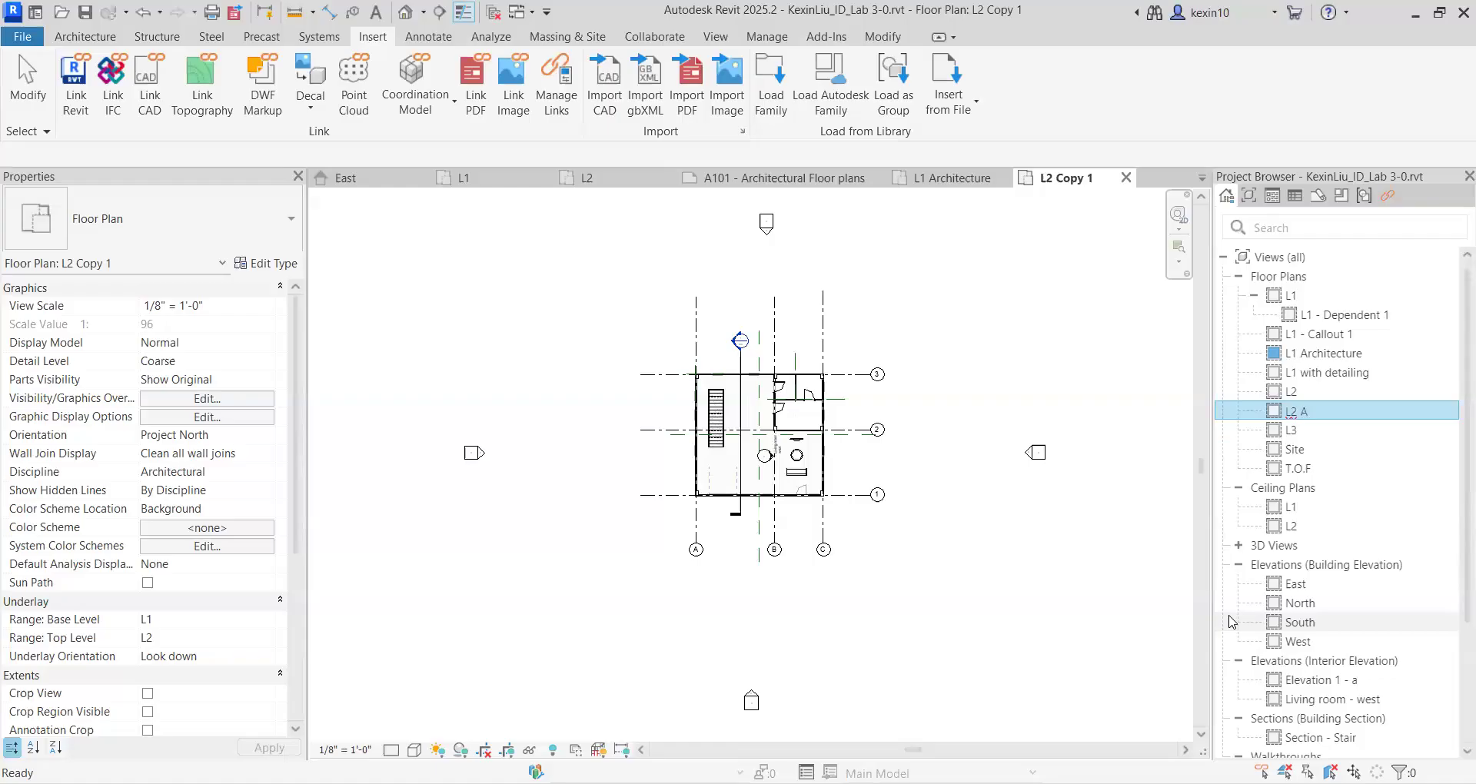
text(L2 Architecture)
key(Return)
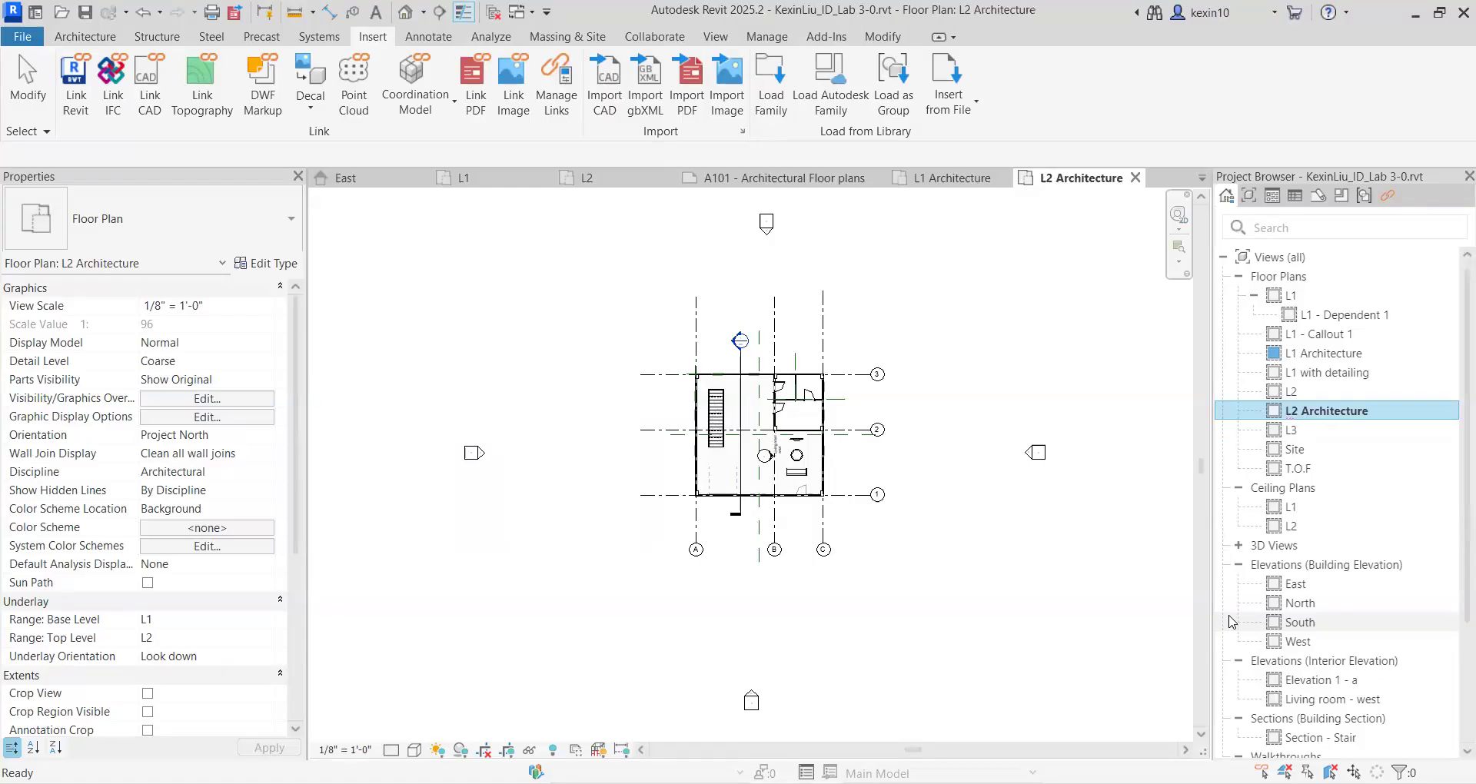
Step: Set the view scale of the L2 Architecture floor plan to 1/4" = 1'-0"
scroll(595, 439, up, 2)
middle_drag(594, 438, 419, 441)
scroll(419, 441, down, 1)
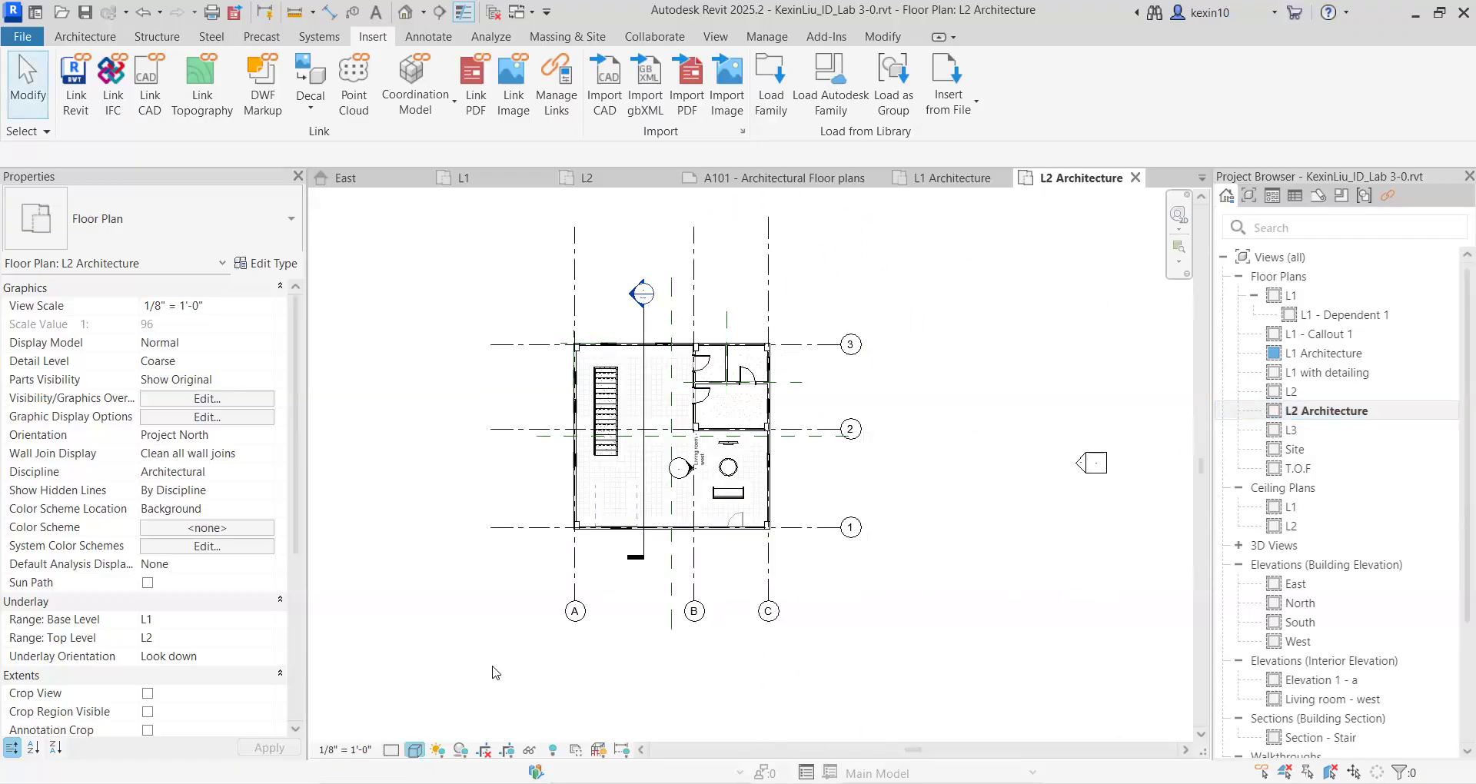
click(356, 735)
click(357, 745)
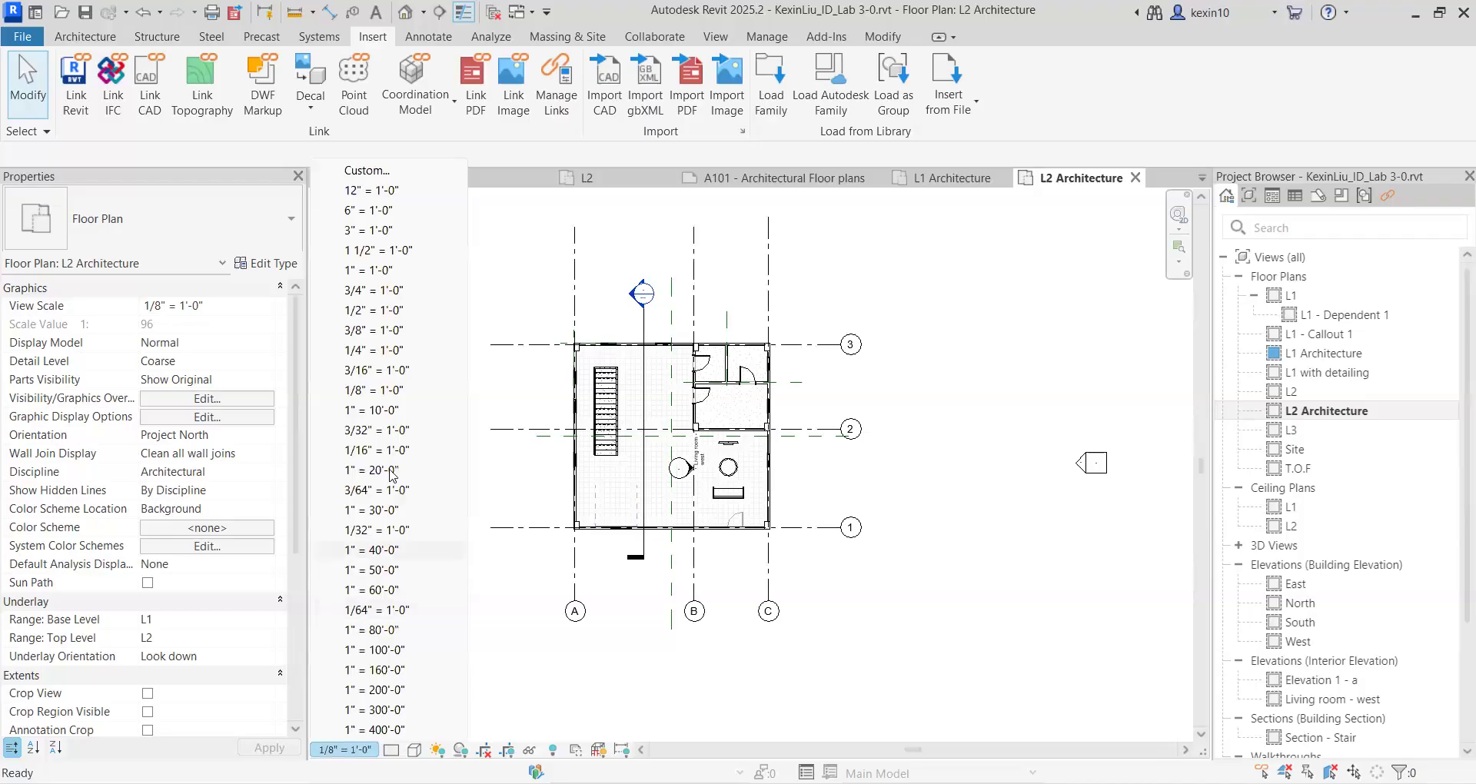
click(365, 351)
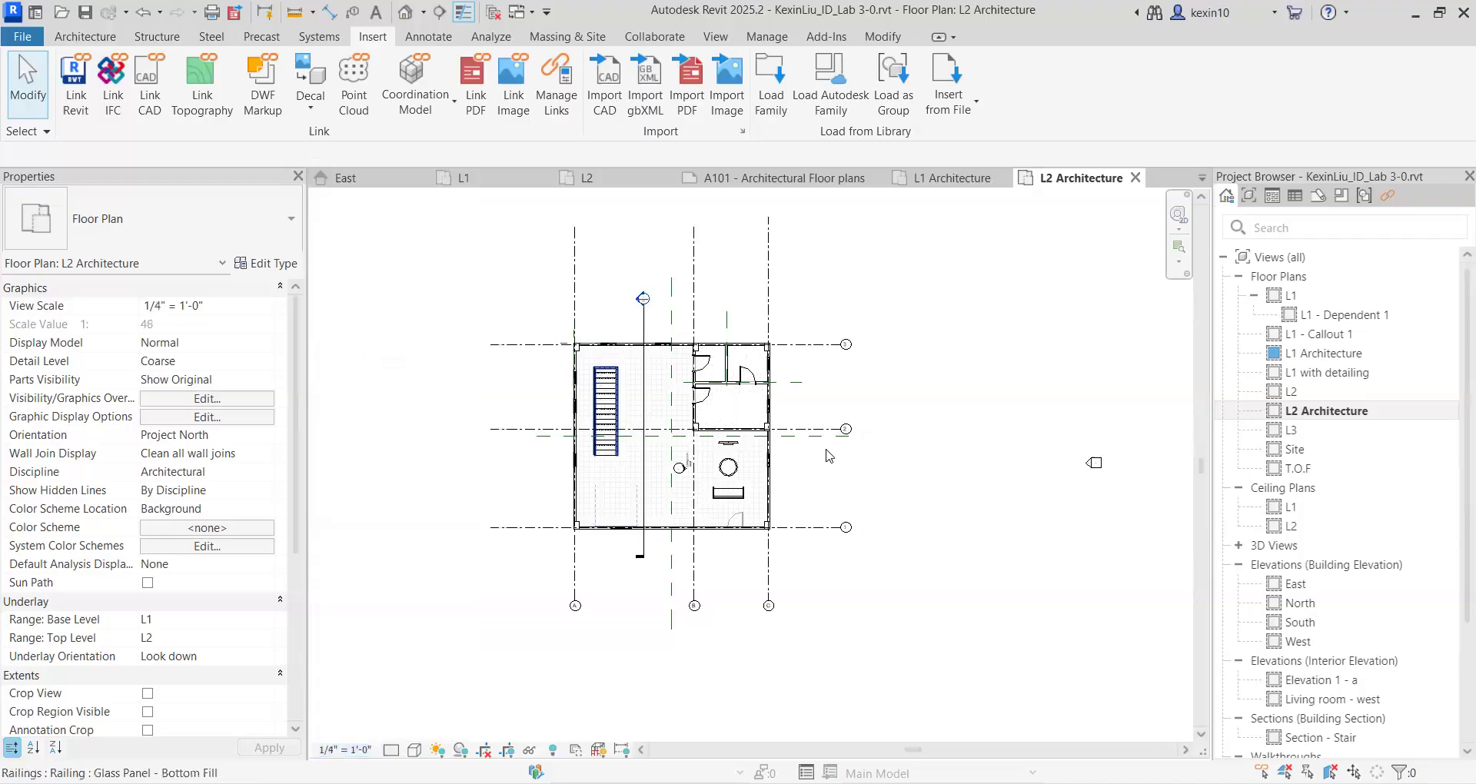
Step: Create a new sheet with the D 22 x 34 Horizontal titleblock
scroll(1258, 662, down, 3)
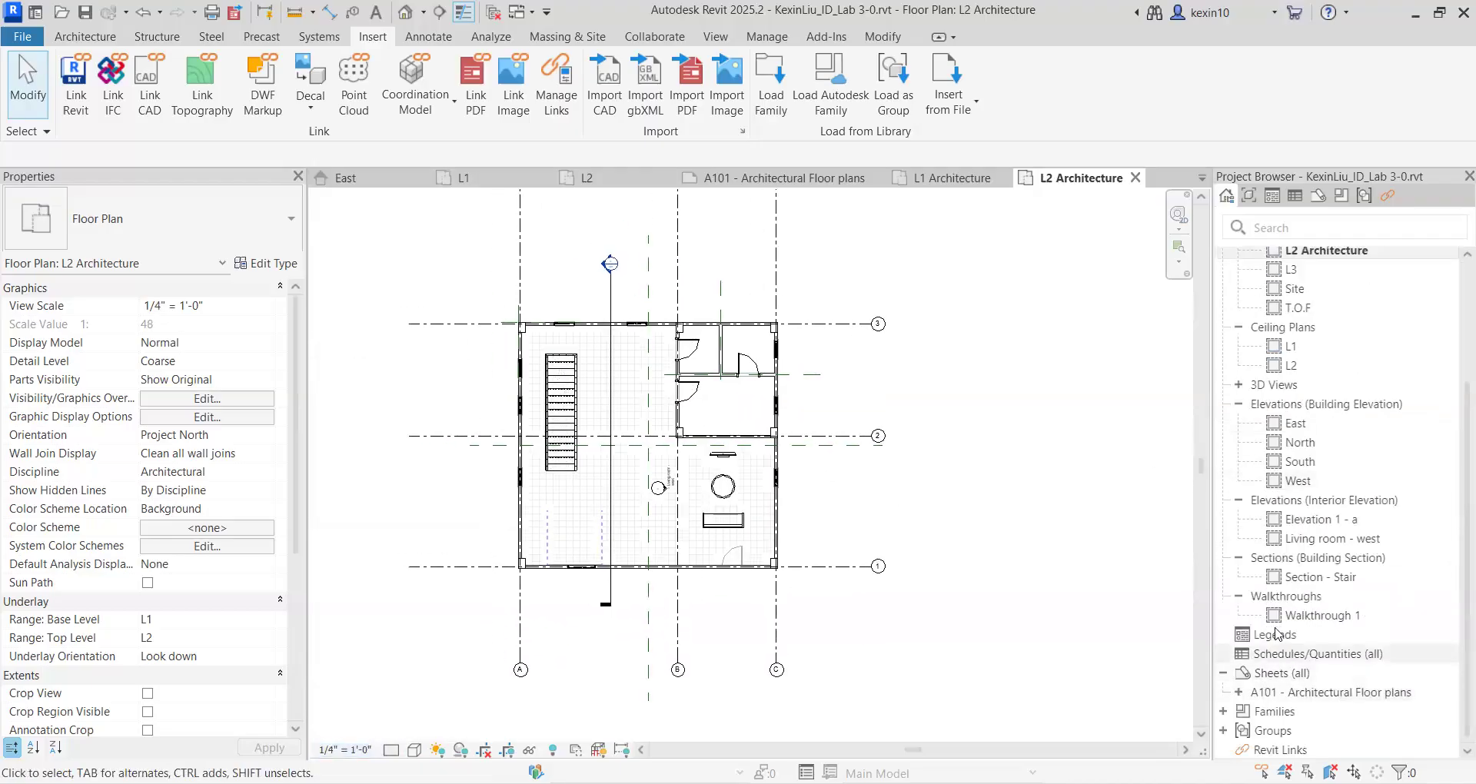
click(1277, 675)
right_click(1253, 597)
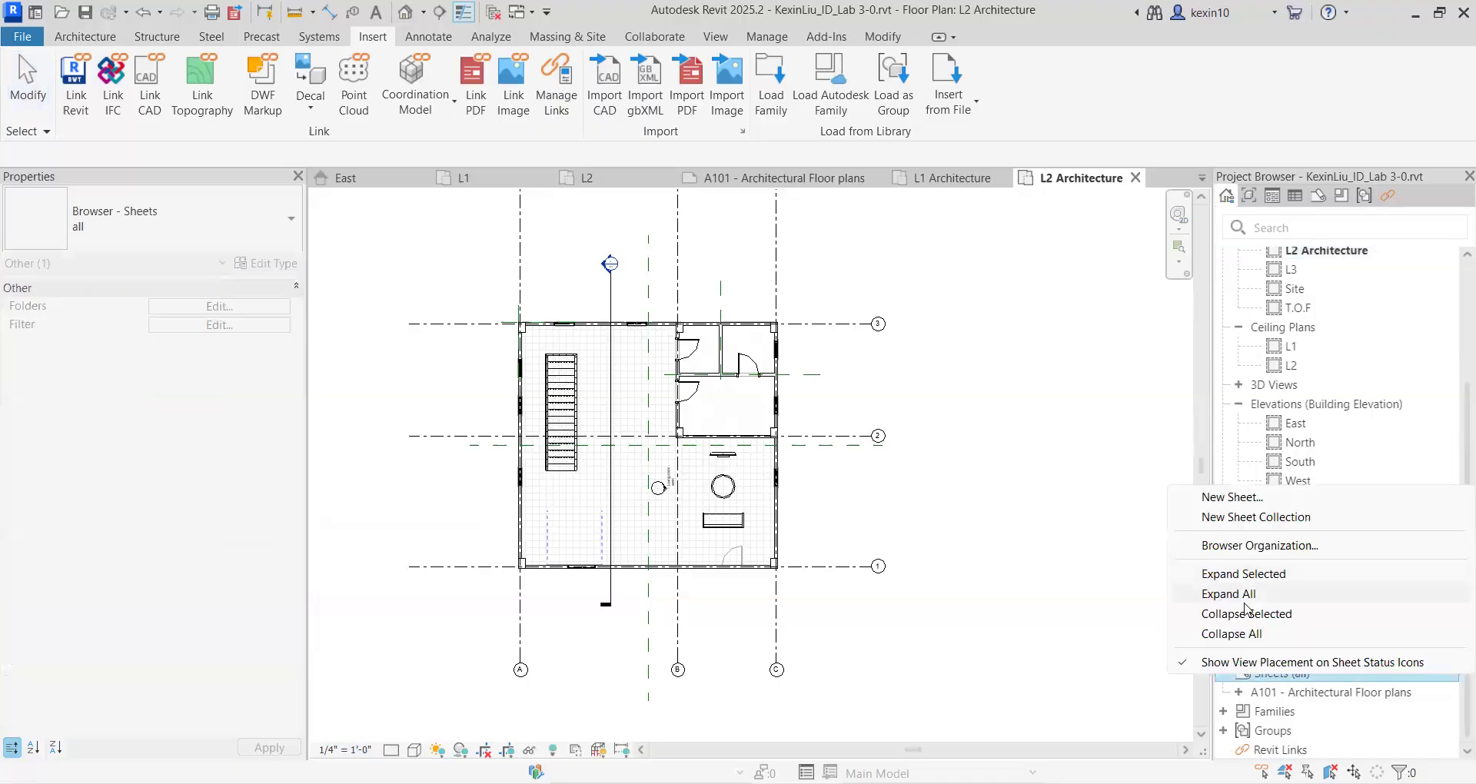
click(1258, 493)
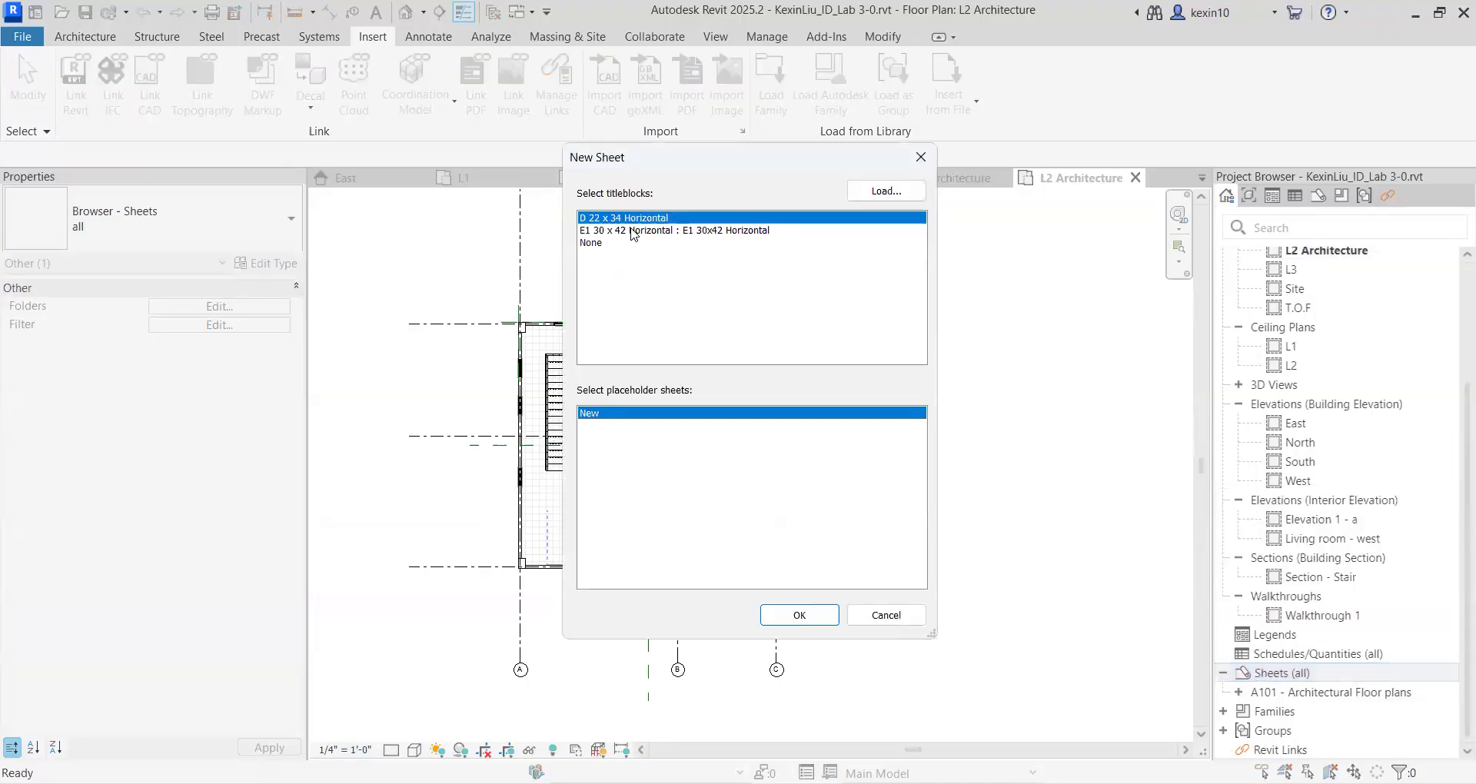
click(795, 613)
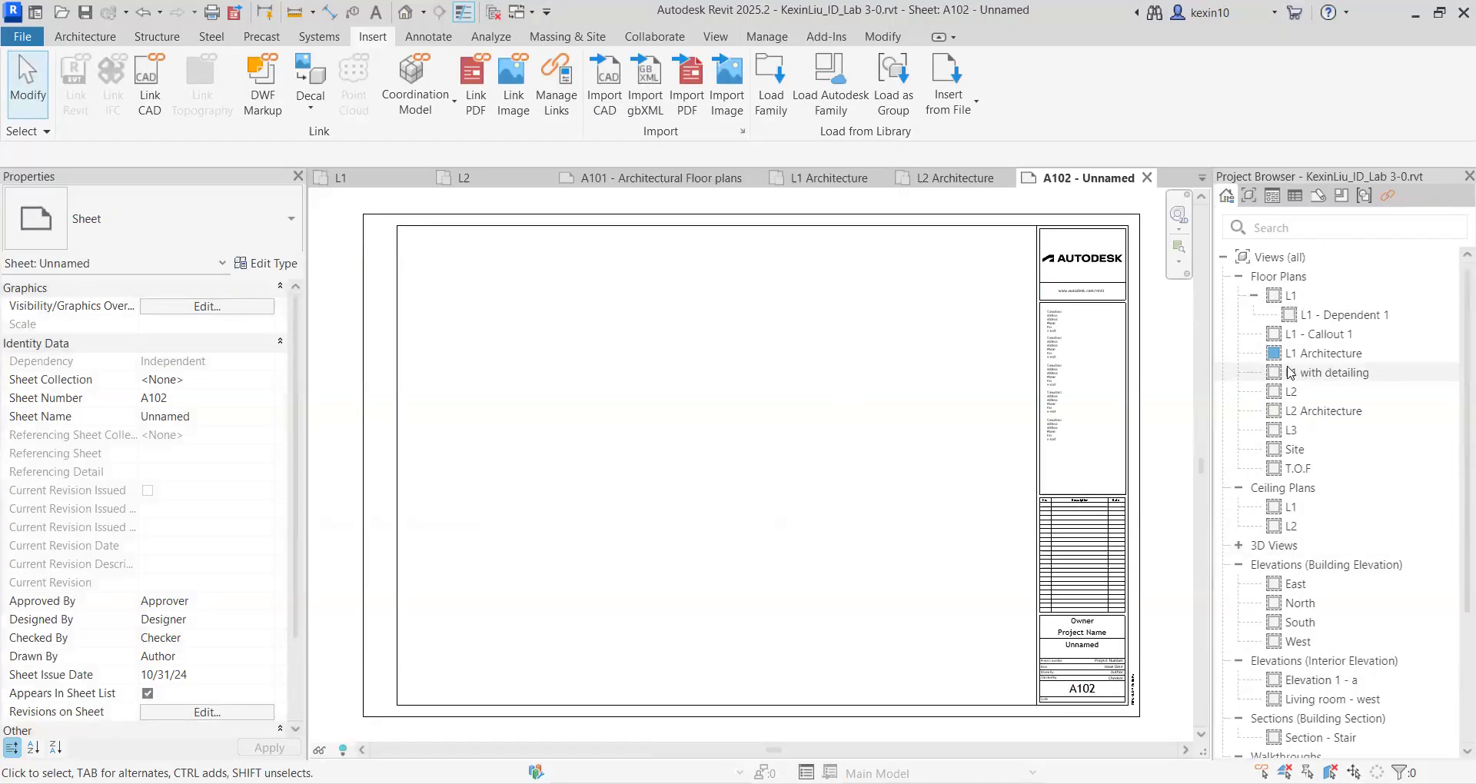
Step: Place the L2 Architecture floor plan on the new sheet, with the building centred in the drawing area
click(1305, 412)
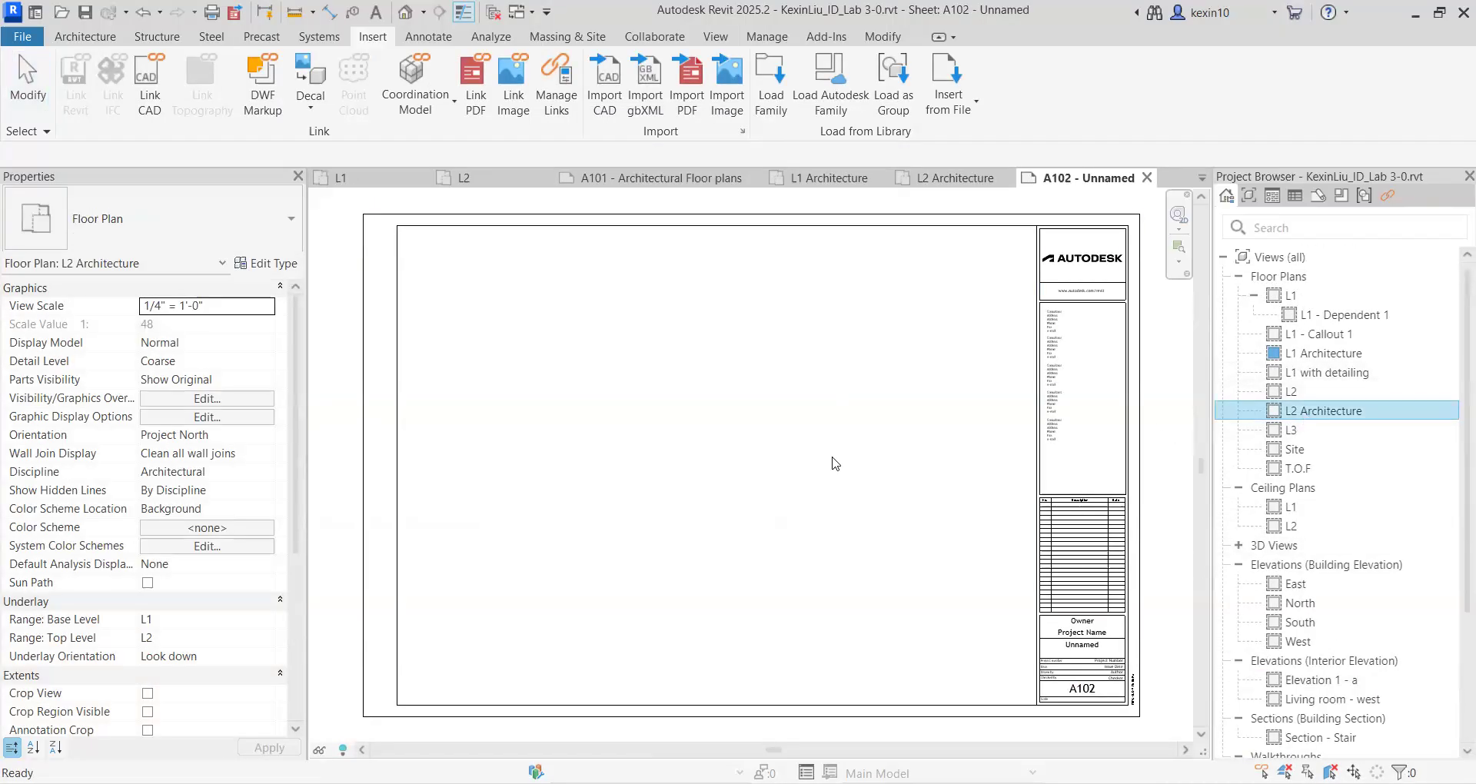
drag(688, 477, 675, 488)
scroll(640, 484, down, 2)
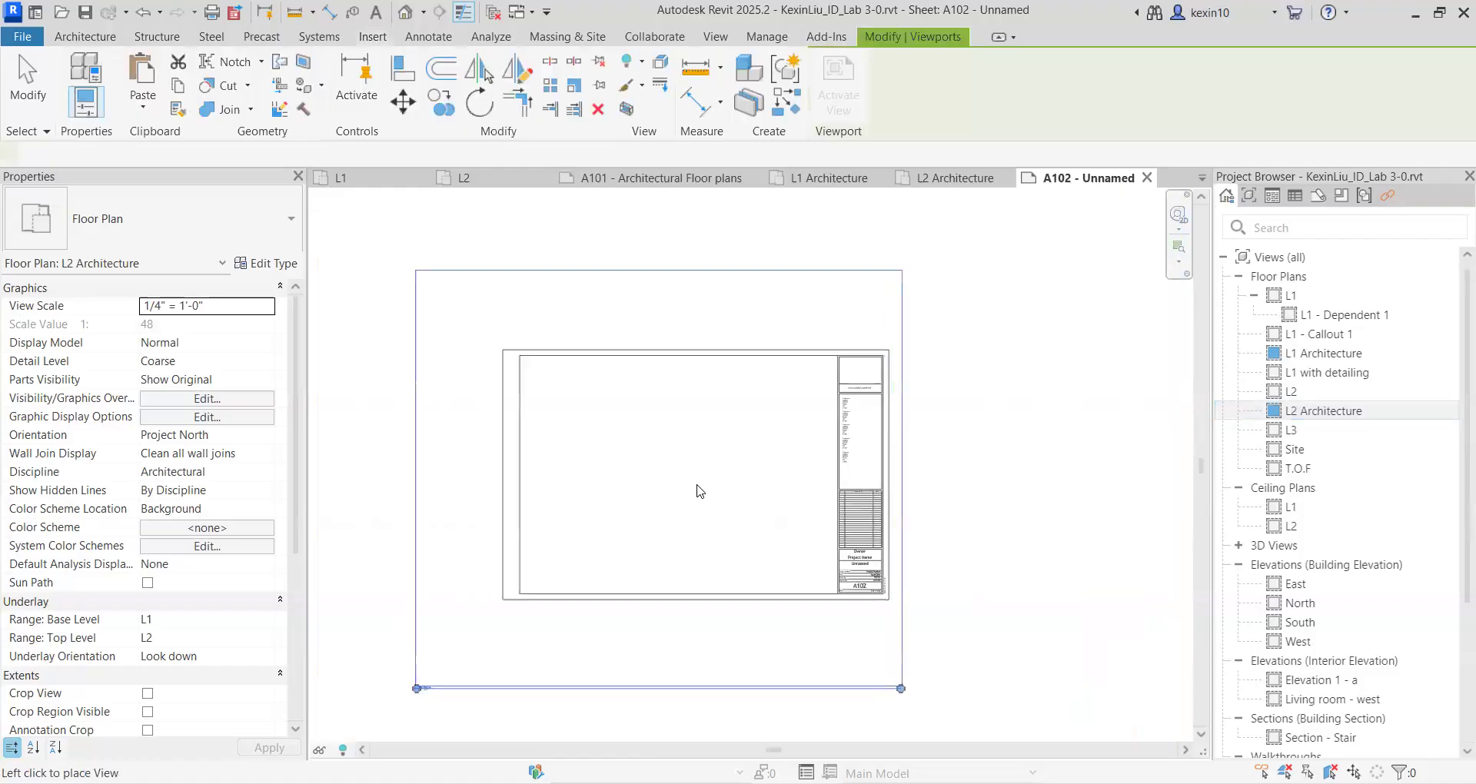
click(697, 483)
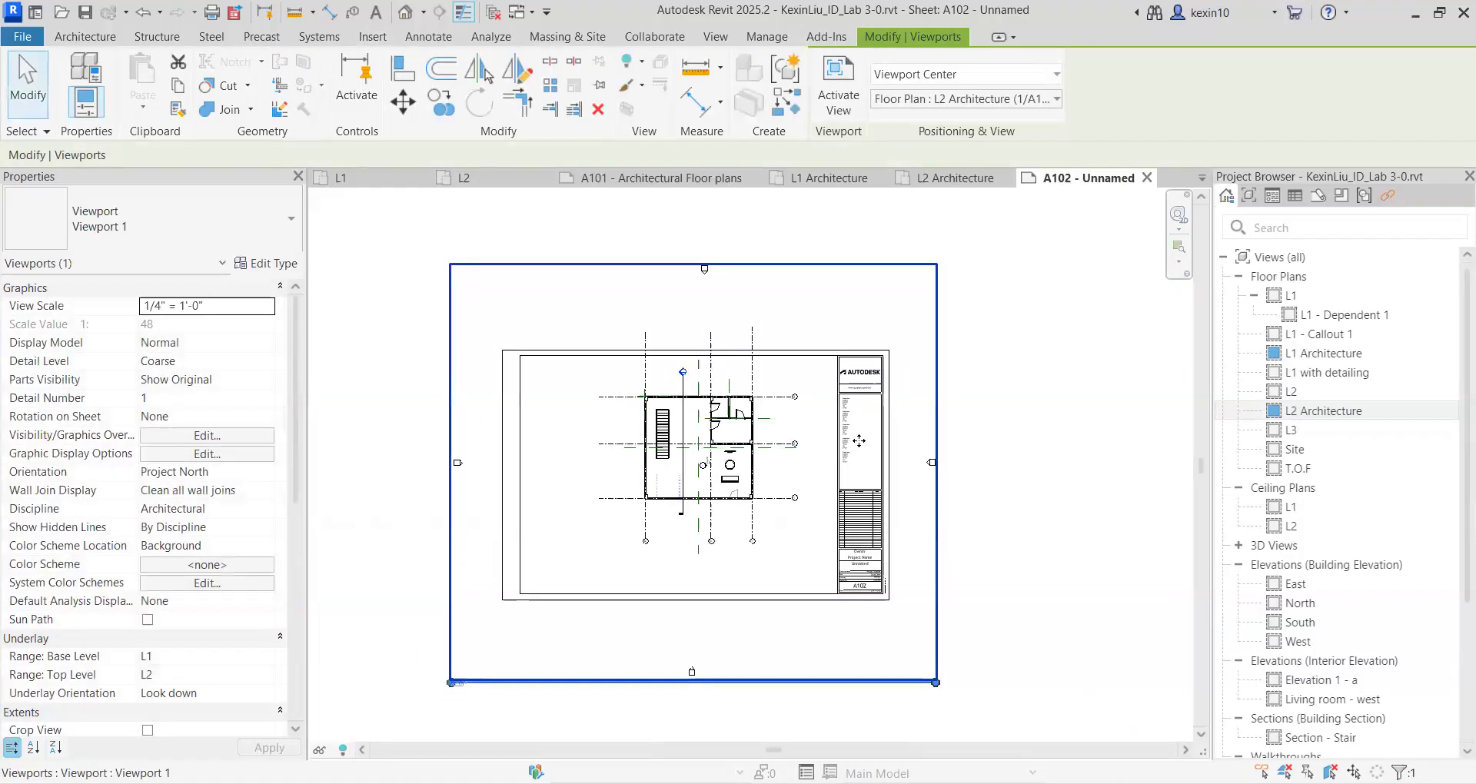
Step: Open the L2 Architecture floor plan and turn on its crop view and crop region visibility
double_click(1329, 411)
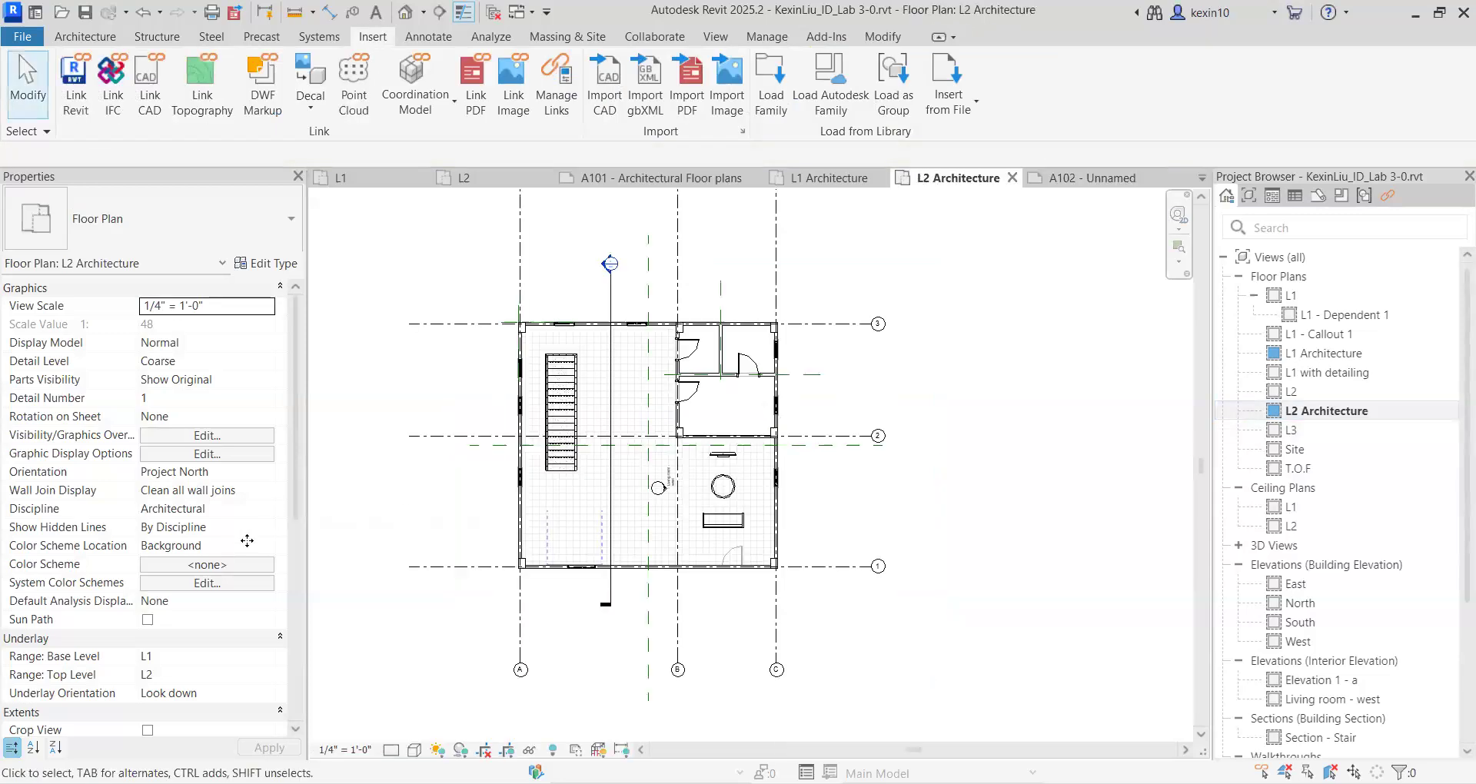
click(148, 527)
click(148, 546)
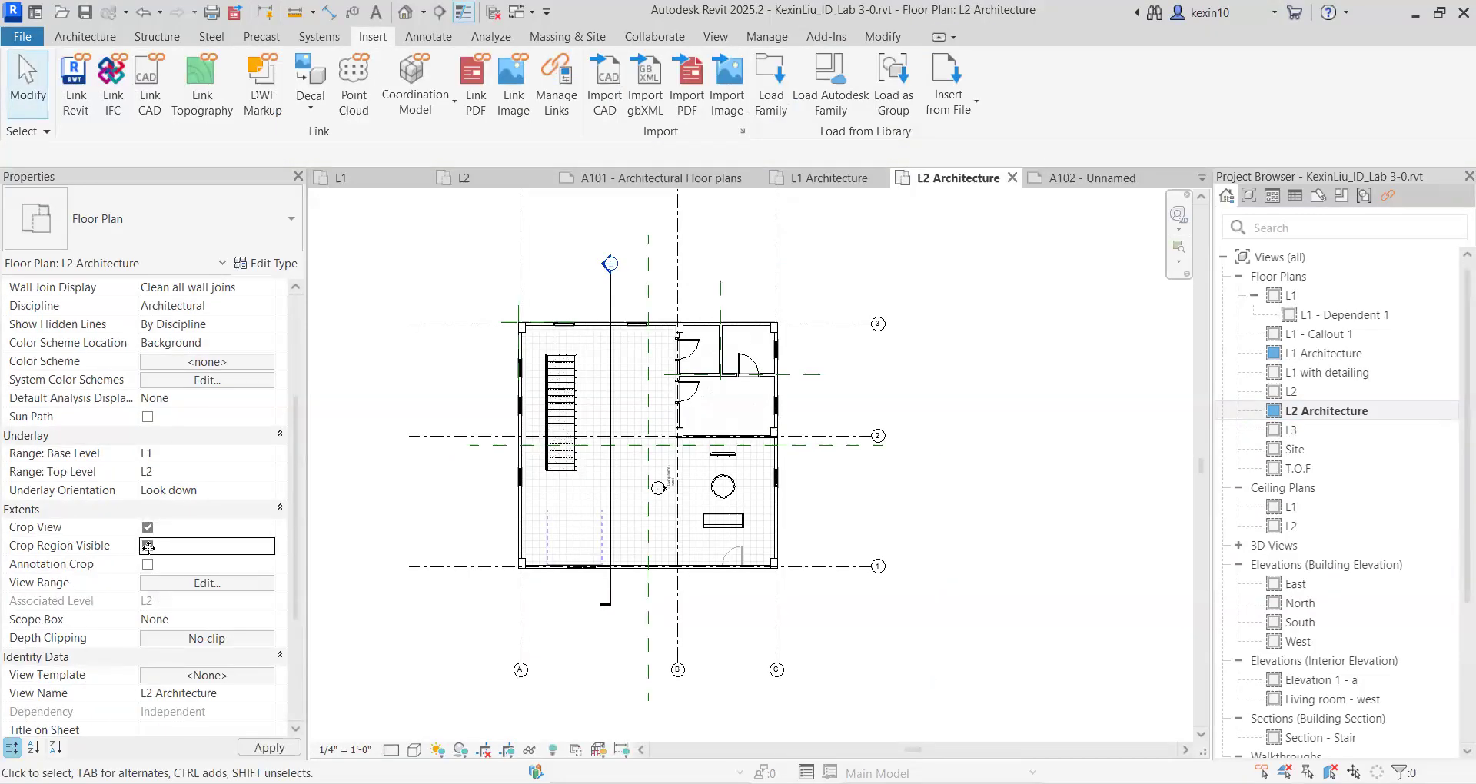
scroll(669, 517, down, 5)
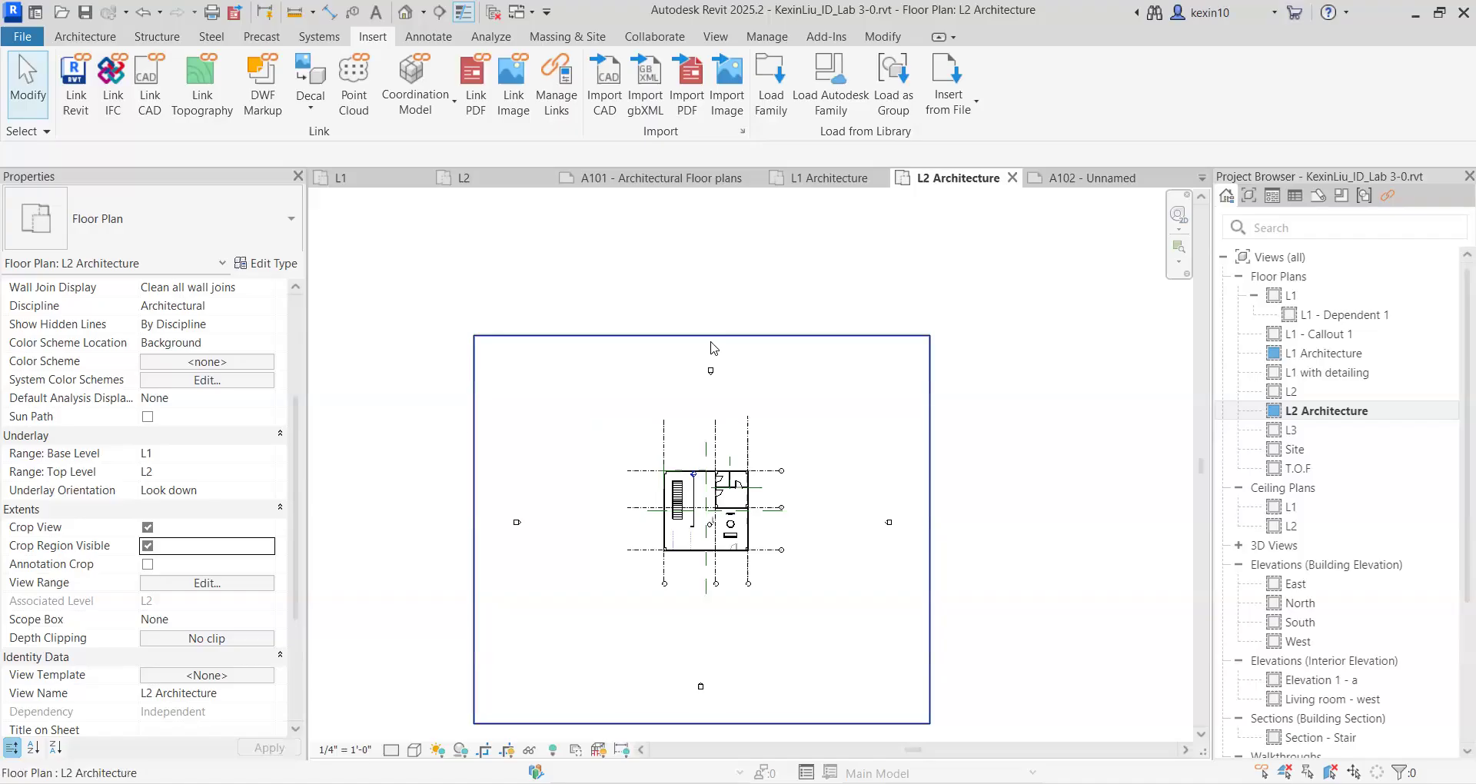
Step: Pull in all four sides of the L2 Architecture crop region to fit closely around the building and grid bubbles
click(702, 336)
drag(702, 336, 672, 404)
drag(474, 564, 626, 563)
drag(778, 724, 779, 598)
drag(929, 501, 796, 511)
click(776, 569)
scroll(795, 569, up, 2)
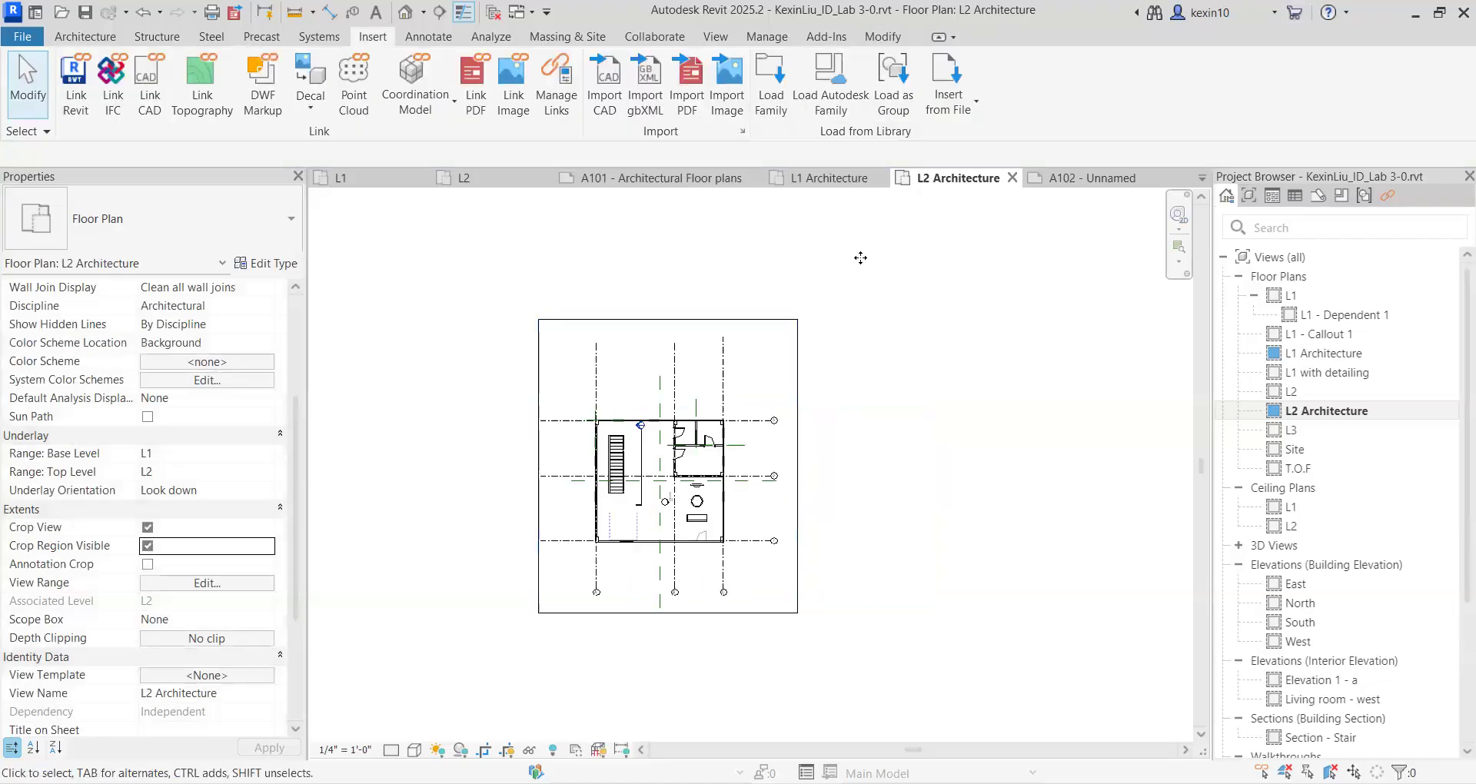
Step: Move the L2 Architecture viewport on sheet A102 so the plan sits centred in the titleblock's drawing area
click(1105, 183)
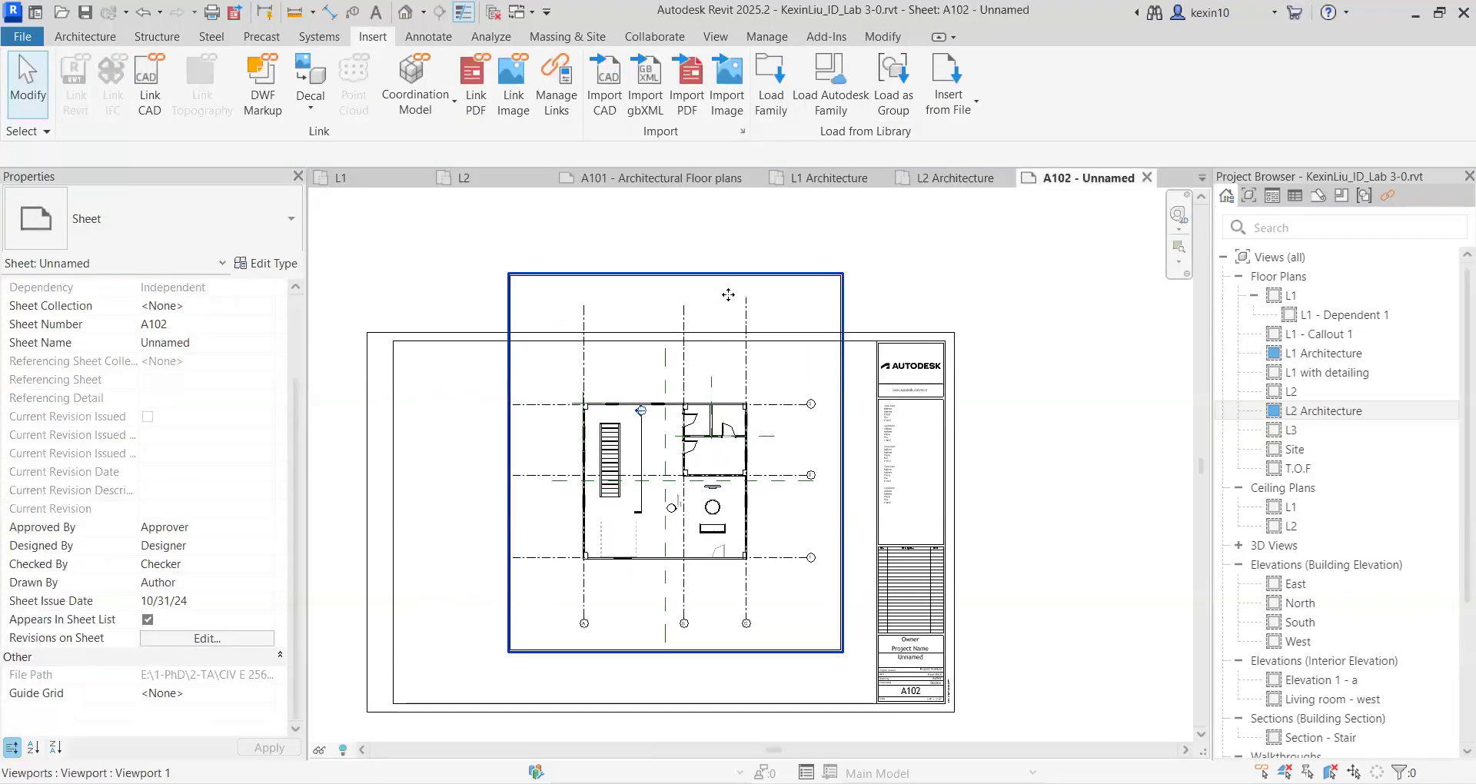
click(694, 287)
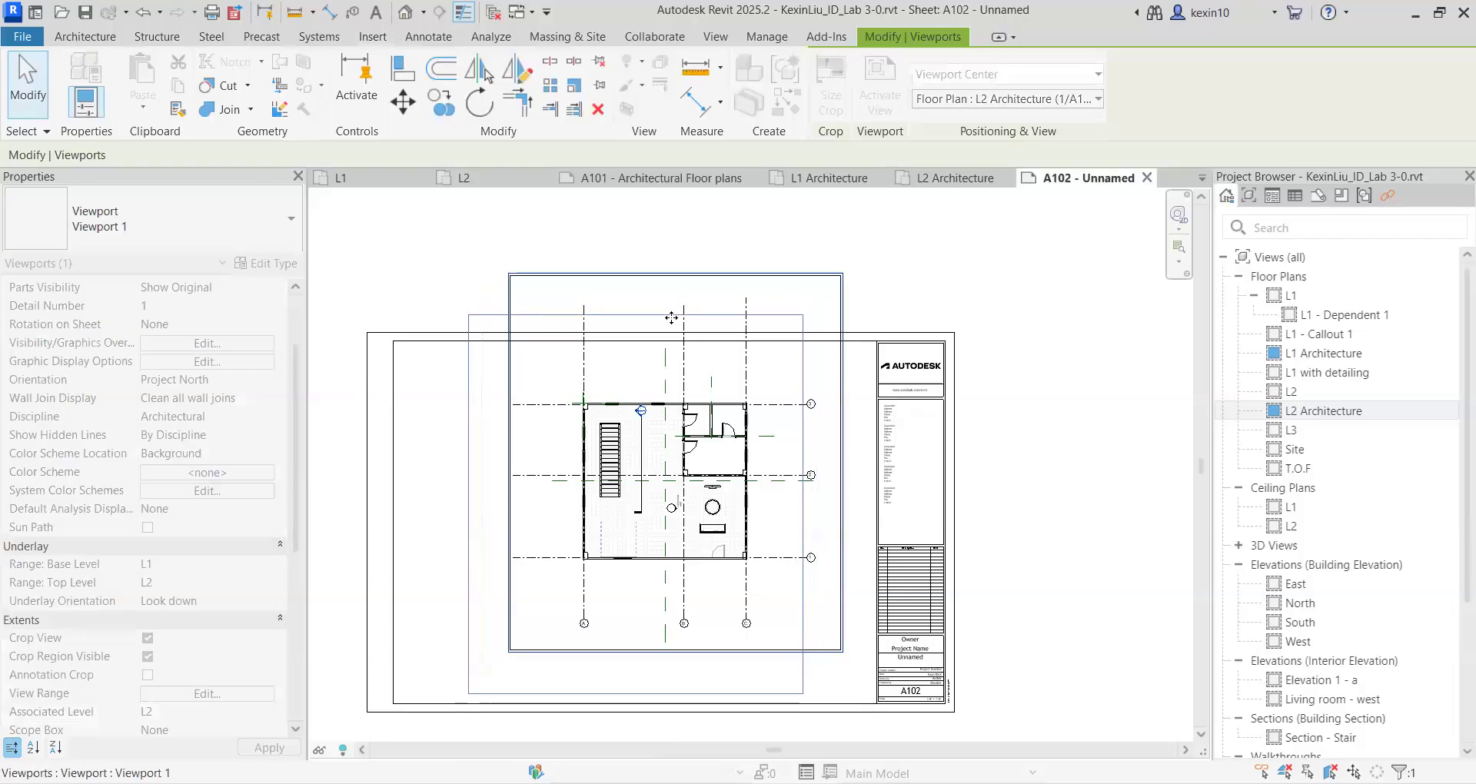
middle_drag(680, 523, 714, 413)
scroll(608, 661, down, 3)
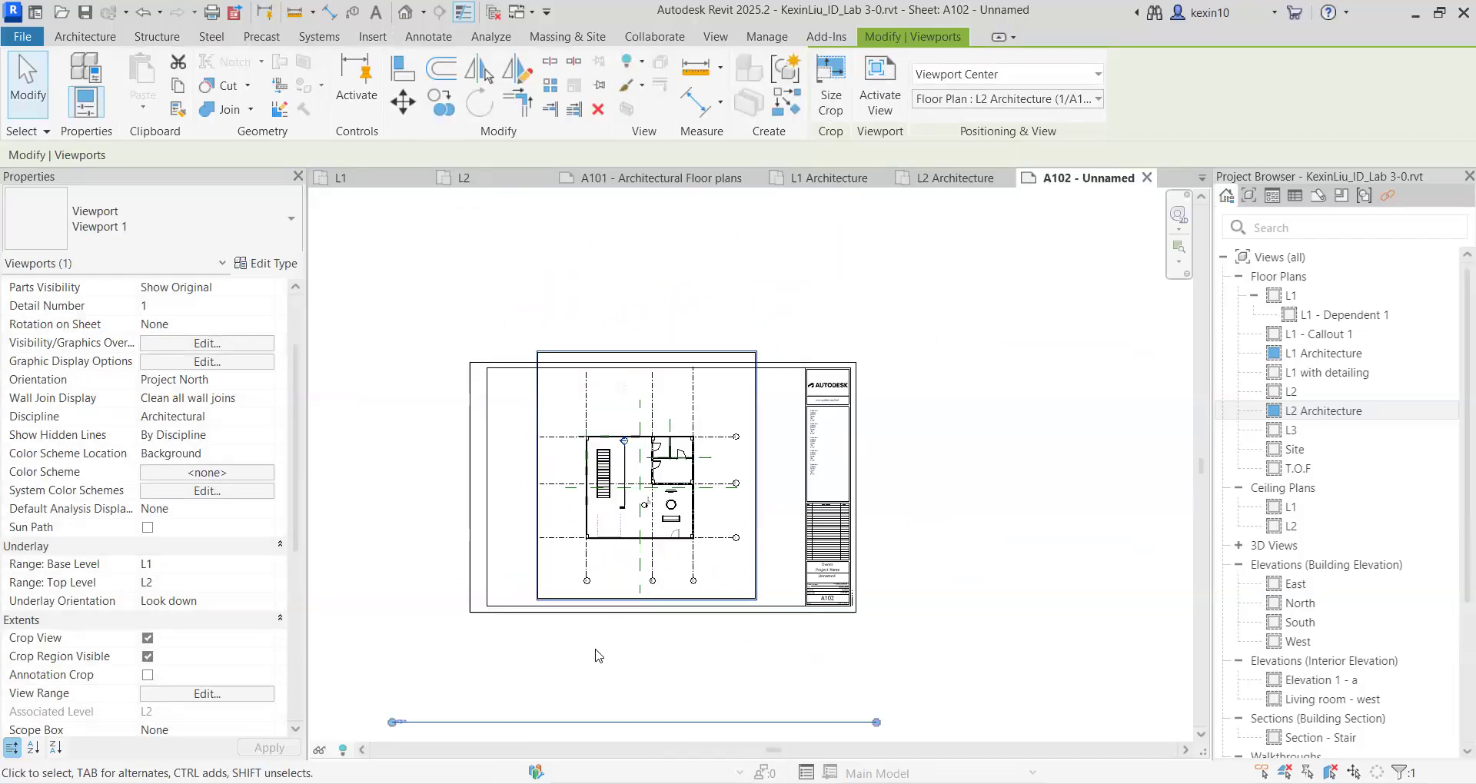
Step: Move the L2 Architecture view title up into the lower-left corner of the sheet's drawing area
click(591, 653)
click(592, 666)
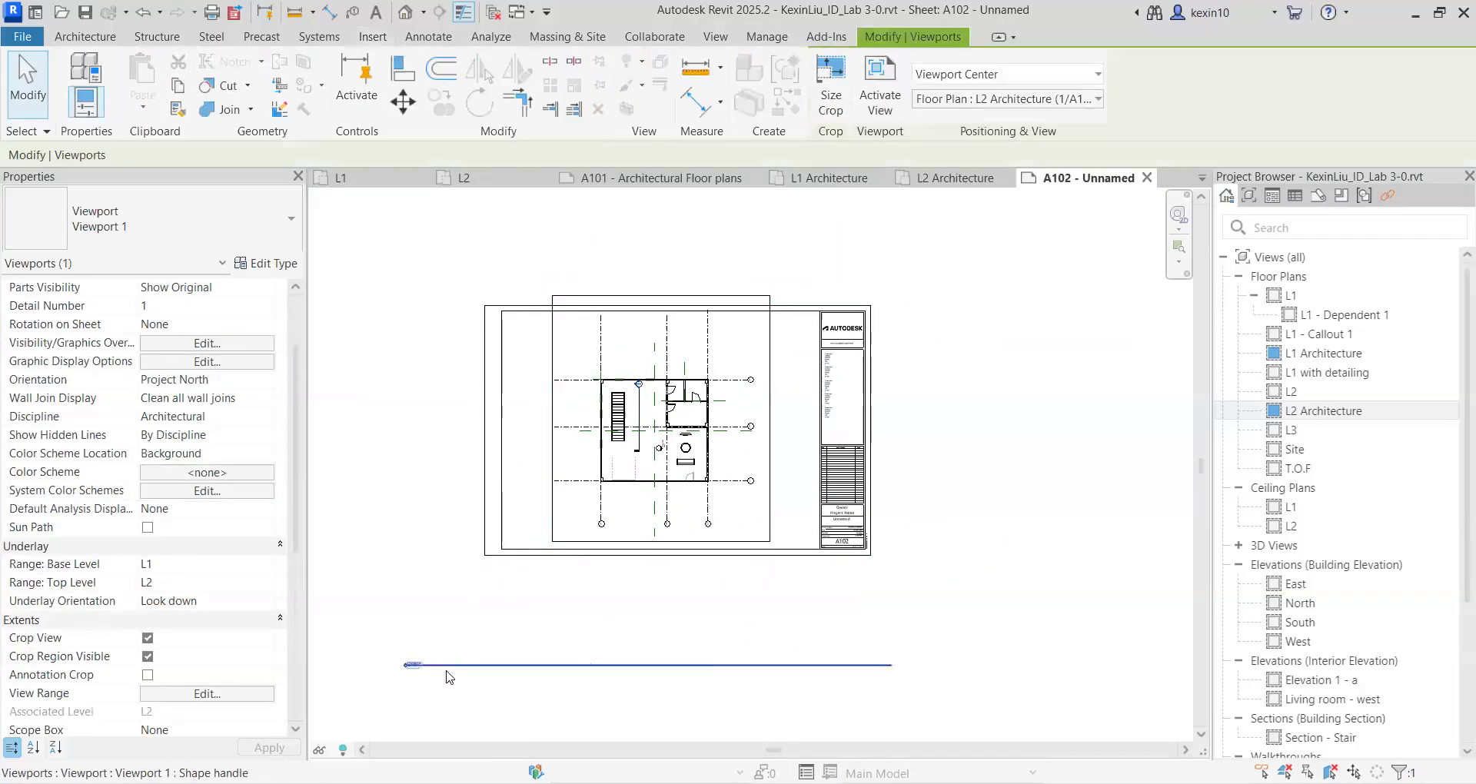
drag(498, 549, 579, 539)
scroll(845, 578, up, 3)
scroll(838, 585, up, 4)
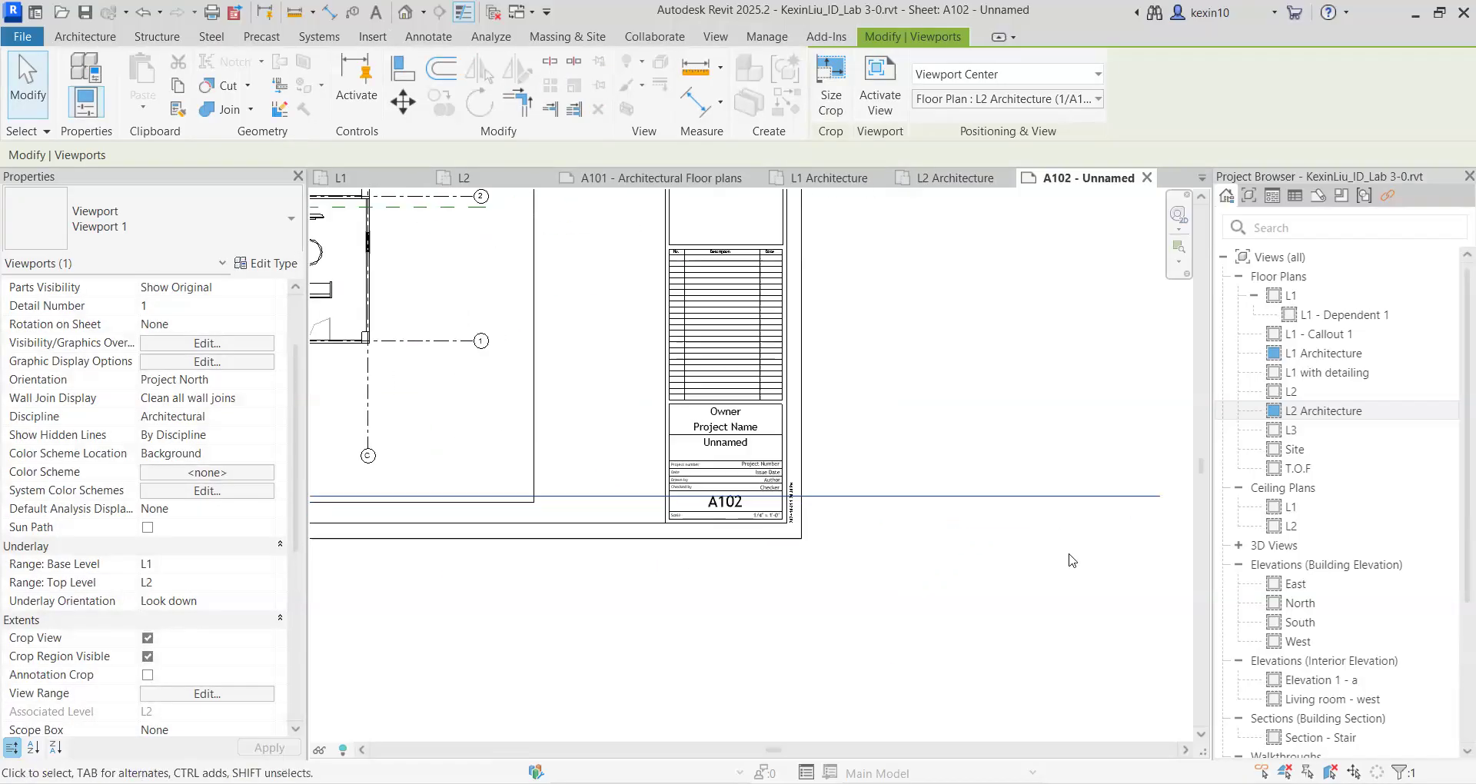
Step: Examine the L2 Architecture view title and how far its line extends across the titleblock and past the sheet edge
double_click(884, 550)
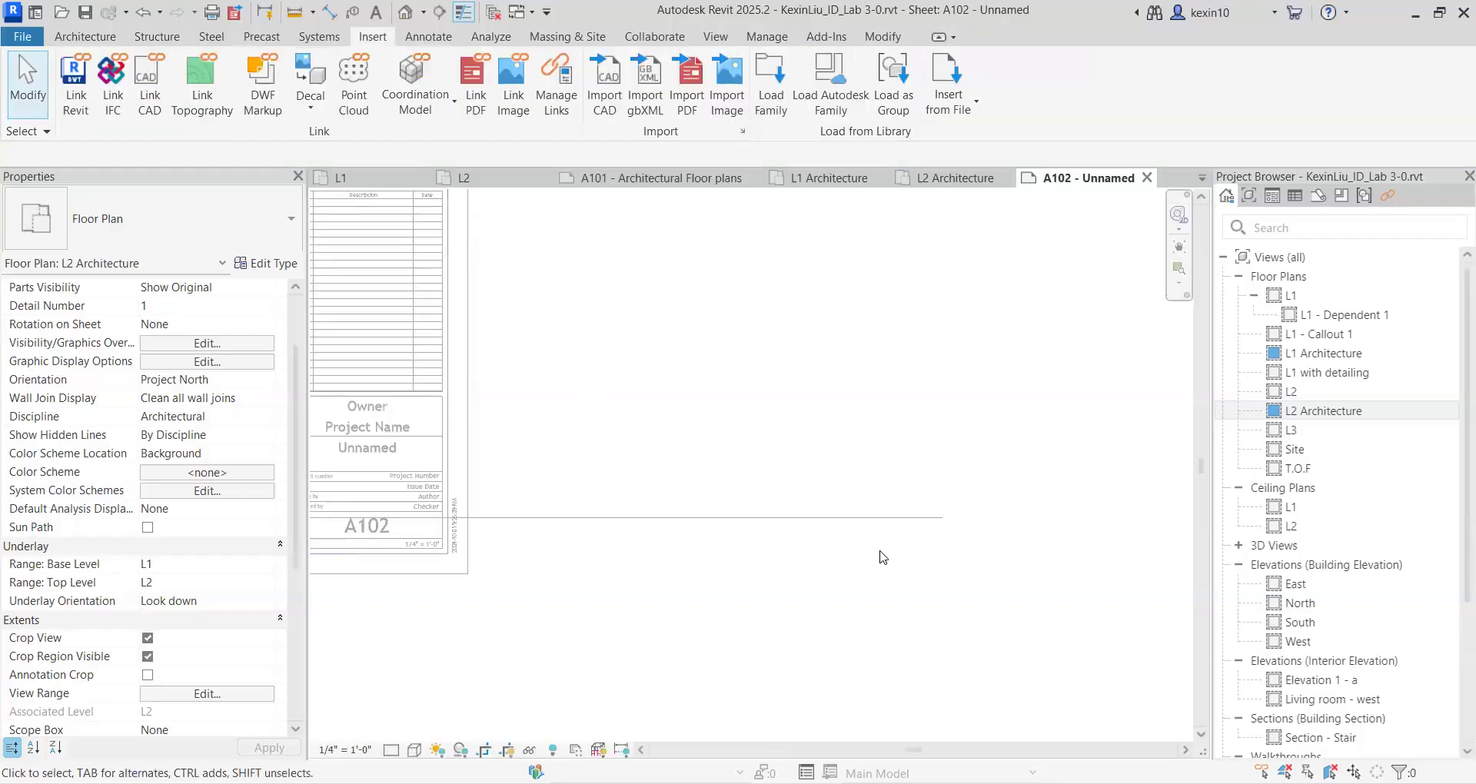
scroll(885, 496, down, 3)
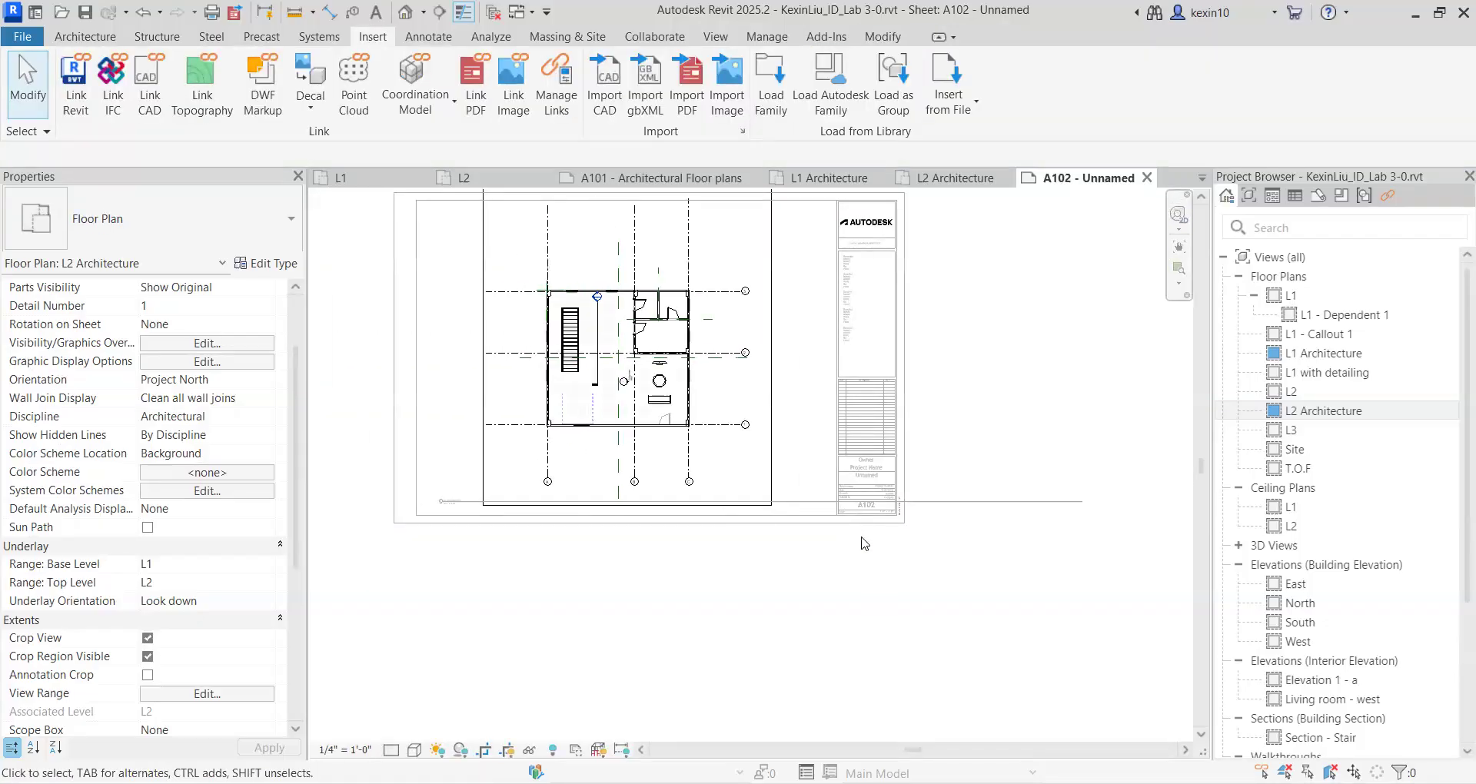
double_click(1004, 454)
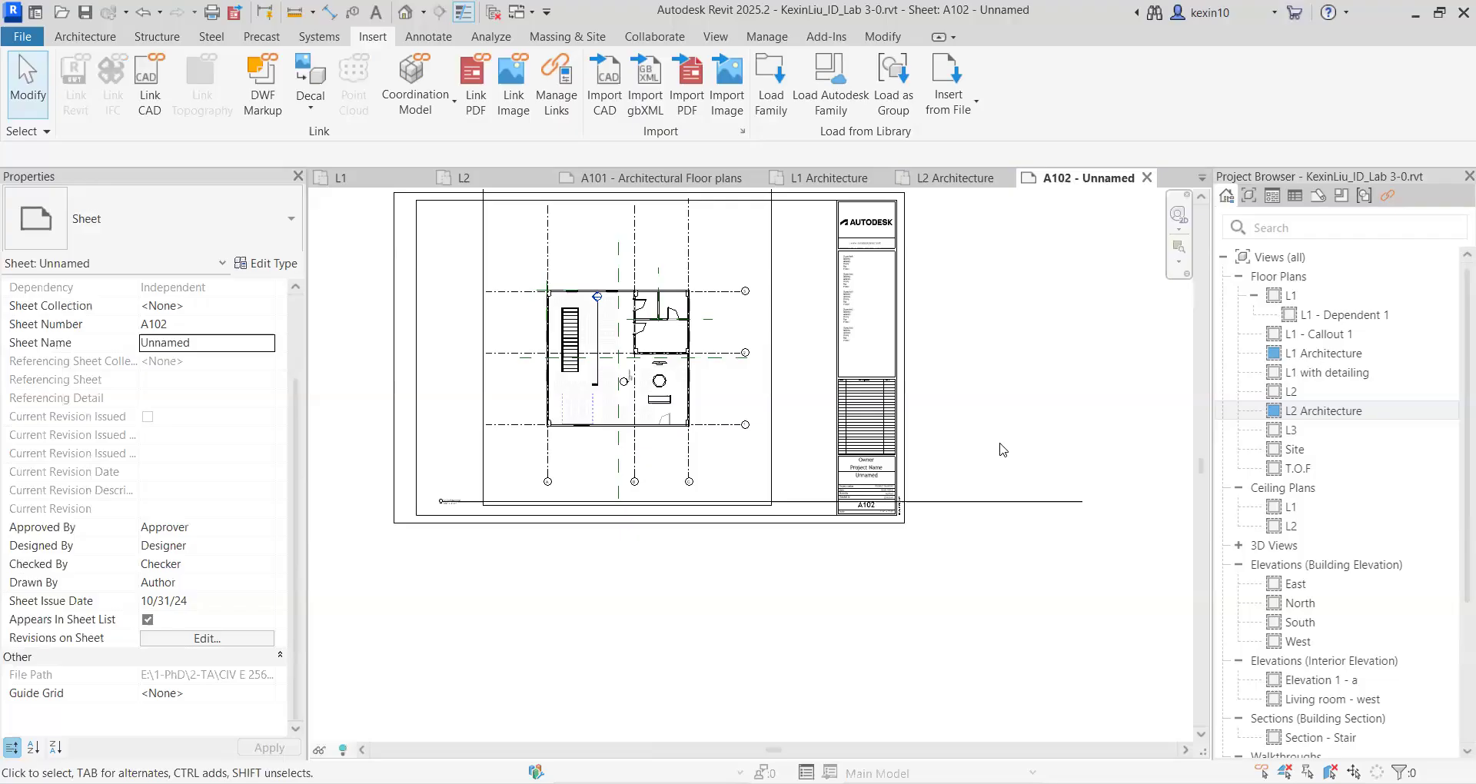
scroll(929, 559, up, 3)
click(993, 467)
middle_drag(999, 527, 677, 577)
scroll(694, 552, up, 2)
middle_drag(369, 563, 1061, 569)
middle_drag(400, 538, 831, 560)
middle_drag(623, 561, 696, 538)
scroll(468, 488, up, 2)
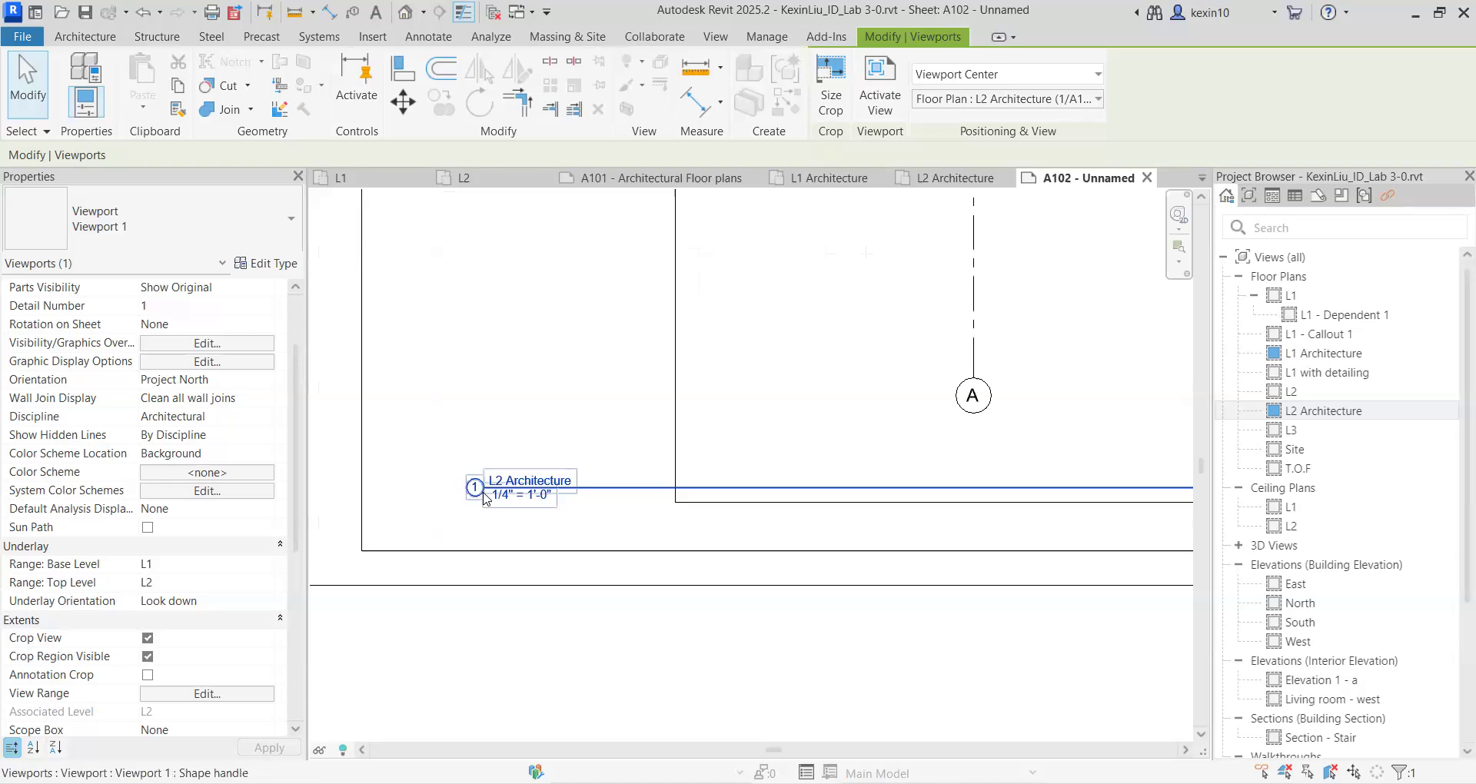
Step: Try to edit the L2 Architecture view title line so it no longer runs past the sheet edge
double_click(596, 490)
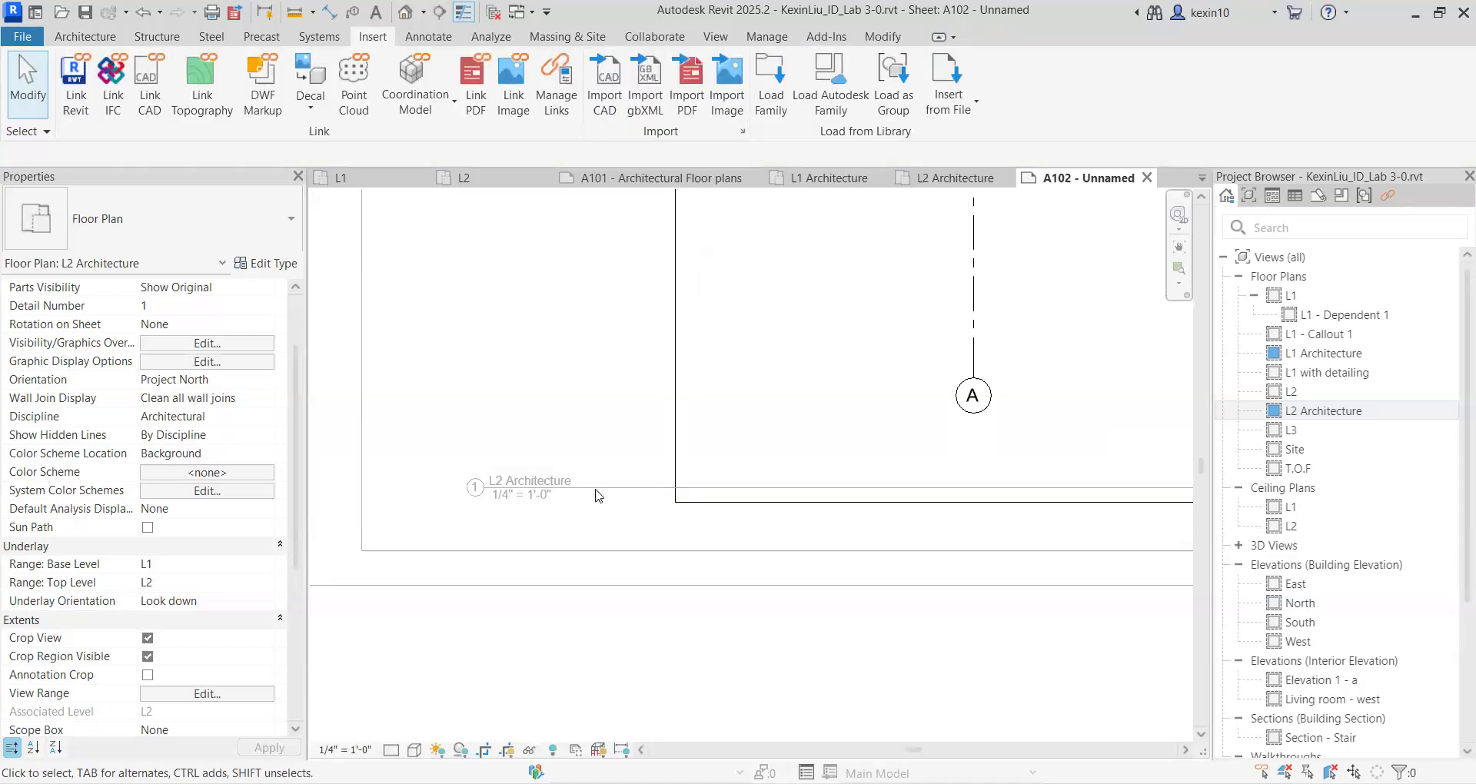
double_click(647, 650)
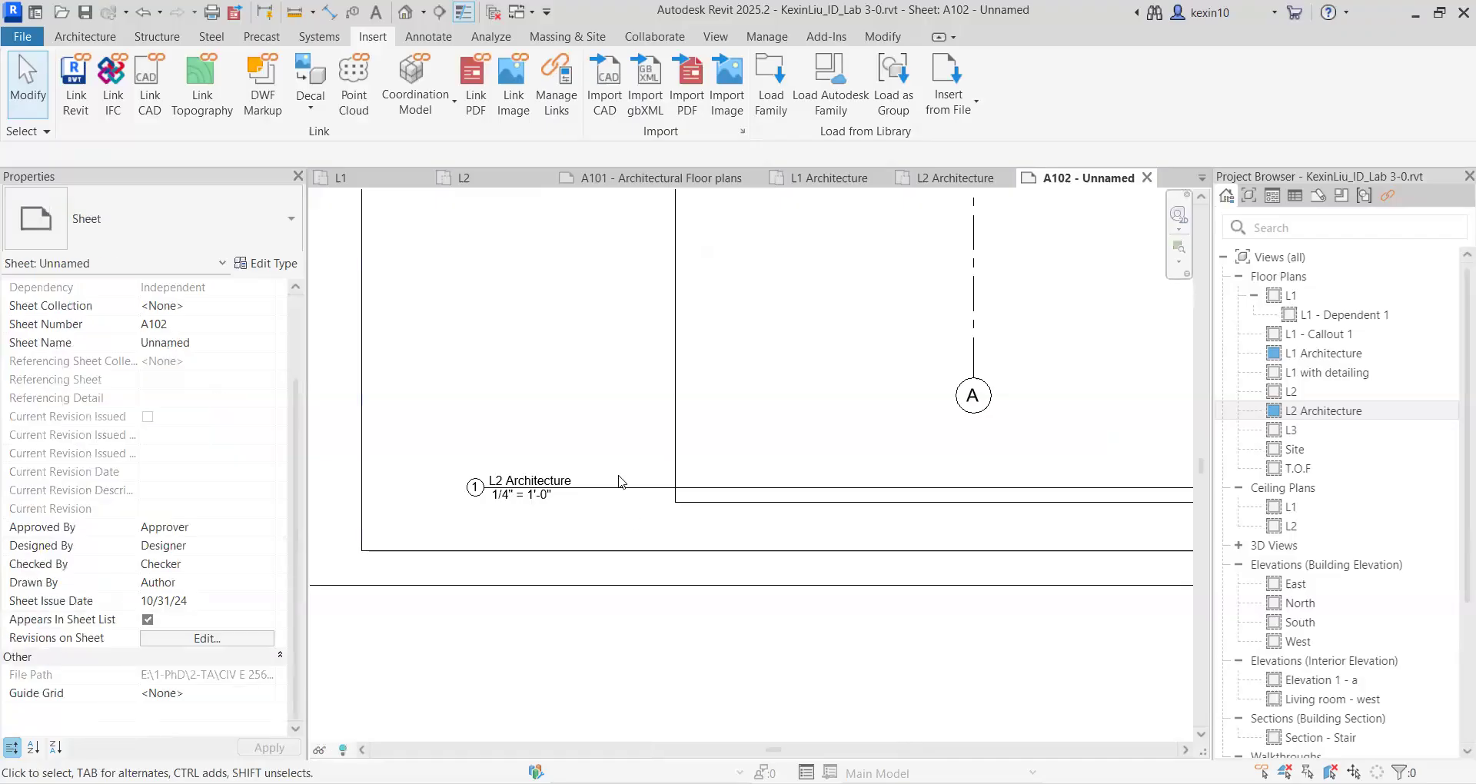
click(622, 489)
right_click(622, 490)
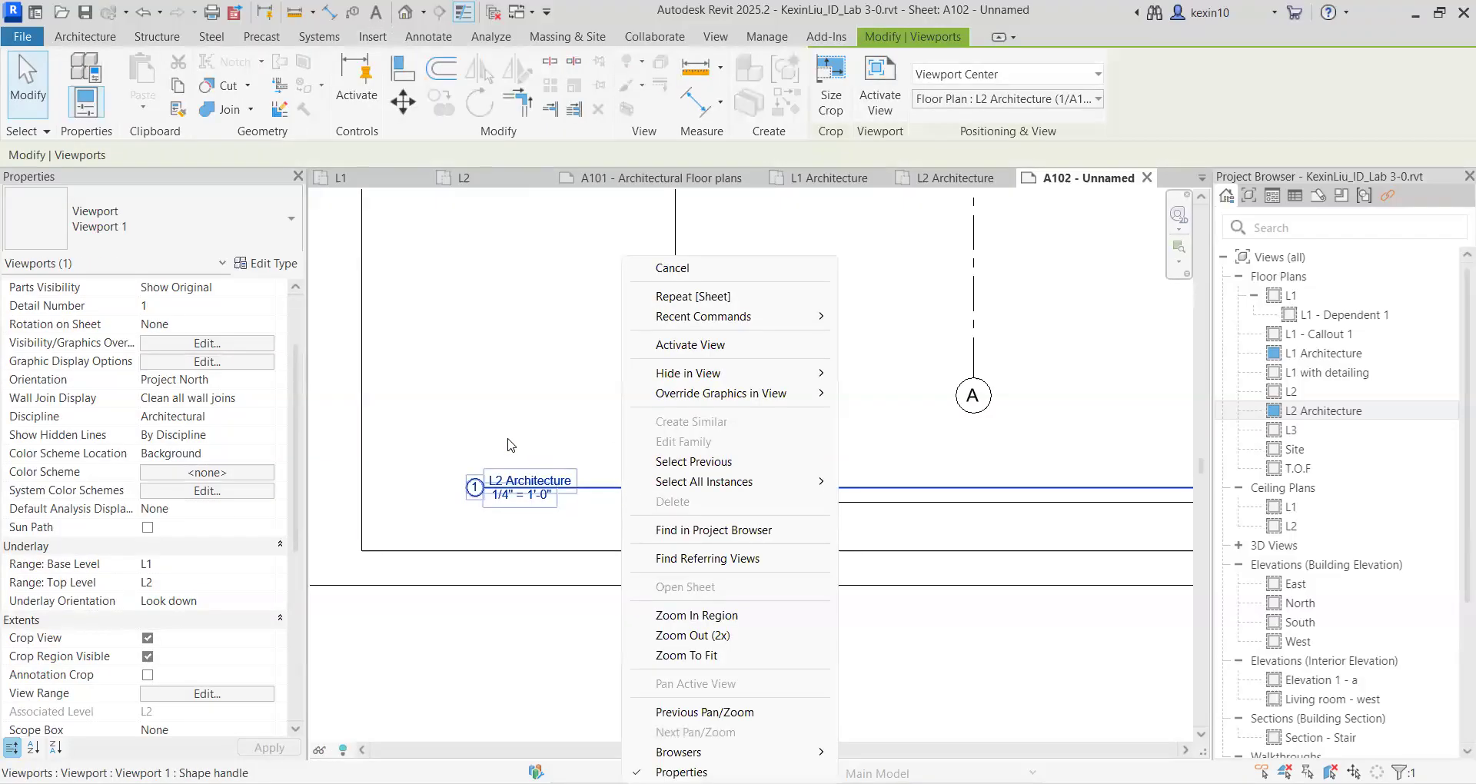
click(529, 422)
scroll(663, 496, down, 2)
mouse_move(1046, 616)
middle_down()
mouse_move(386, 586)
mouse_move(623, 596)
middle_up()
middle_drag(1028, 590, 863, 424)
scroll(861, 417, up, 2)
scroll(814, 442, down, 6)
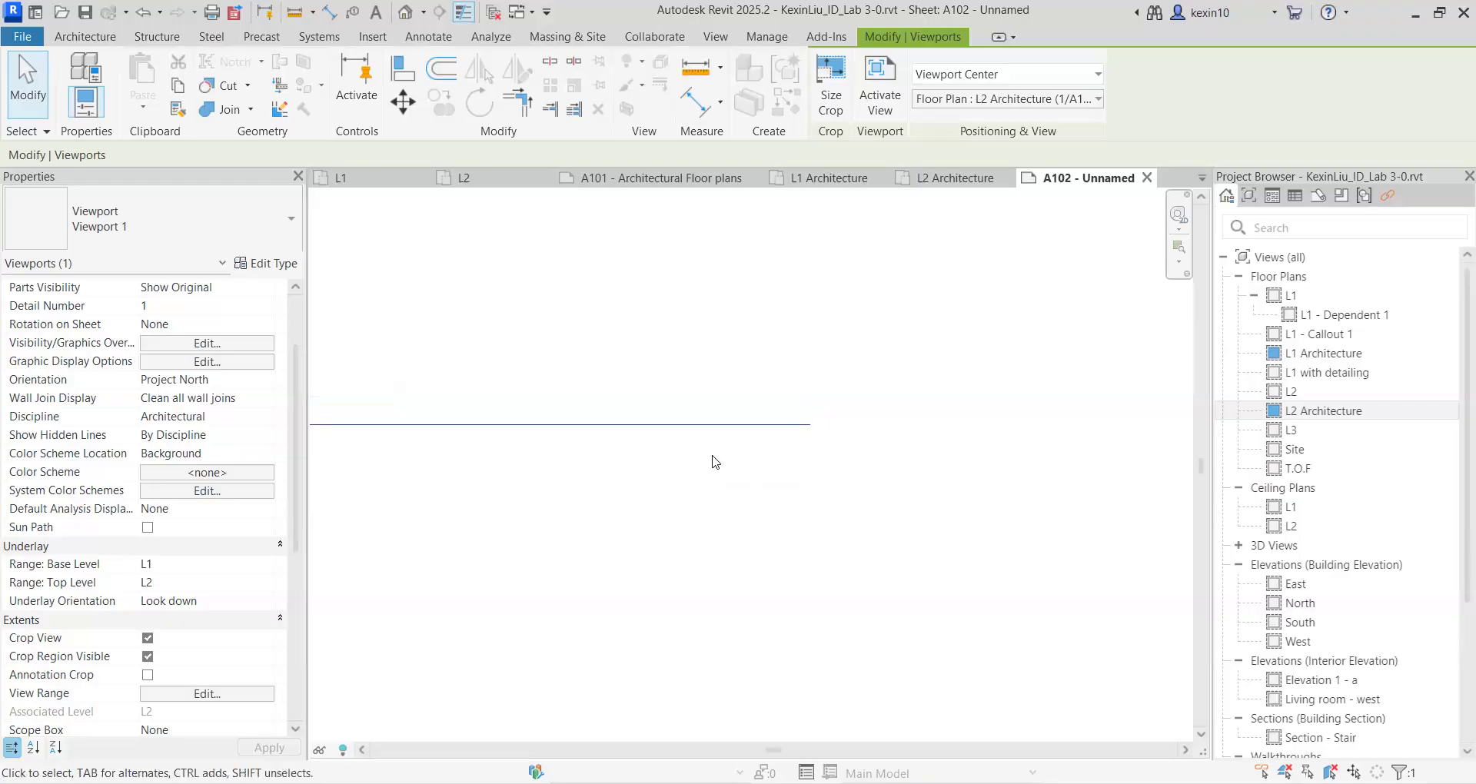
middle_drag(510, 532, 929, 574)
scroll(761, 561, down, 1)
click(677, 591)
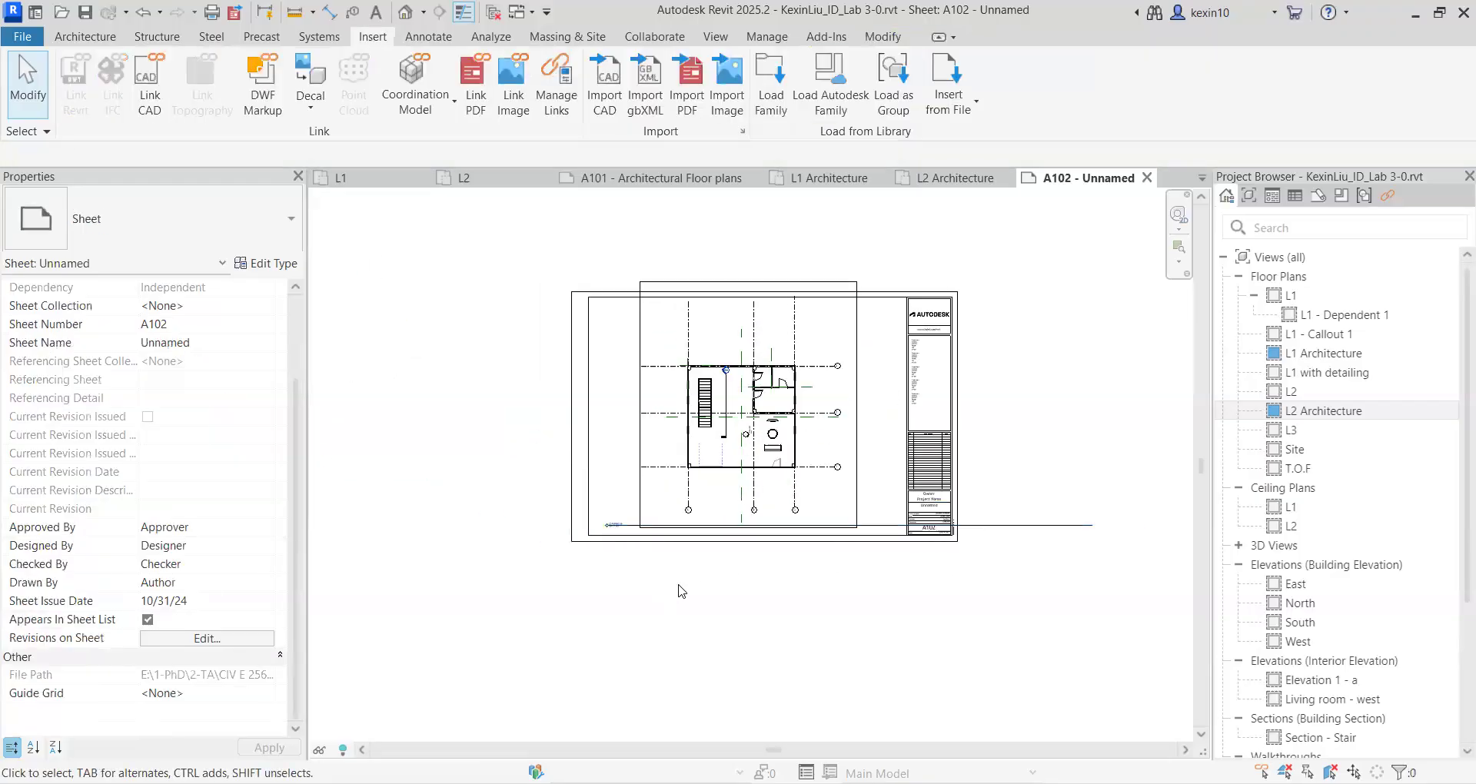
Step: Rename sheet A102 as Architectural Floor plans, checking the wording on the Exercise 4.3 slide in PowerPoint and returning to Revit
scroll(677, 591, up, 4)
scroll(754, 559, down, 3)
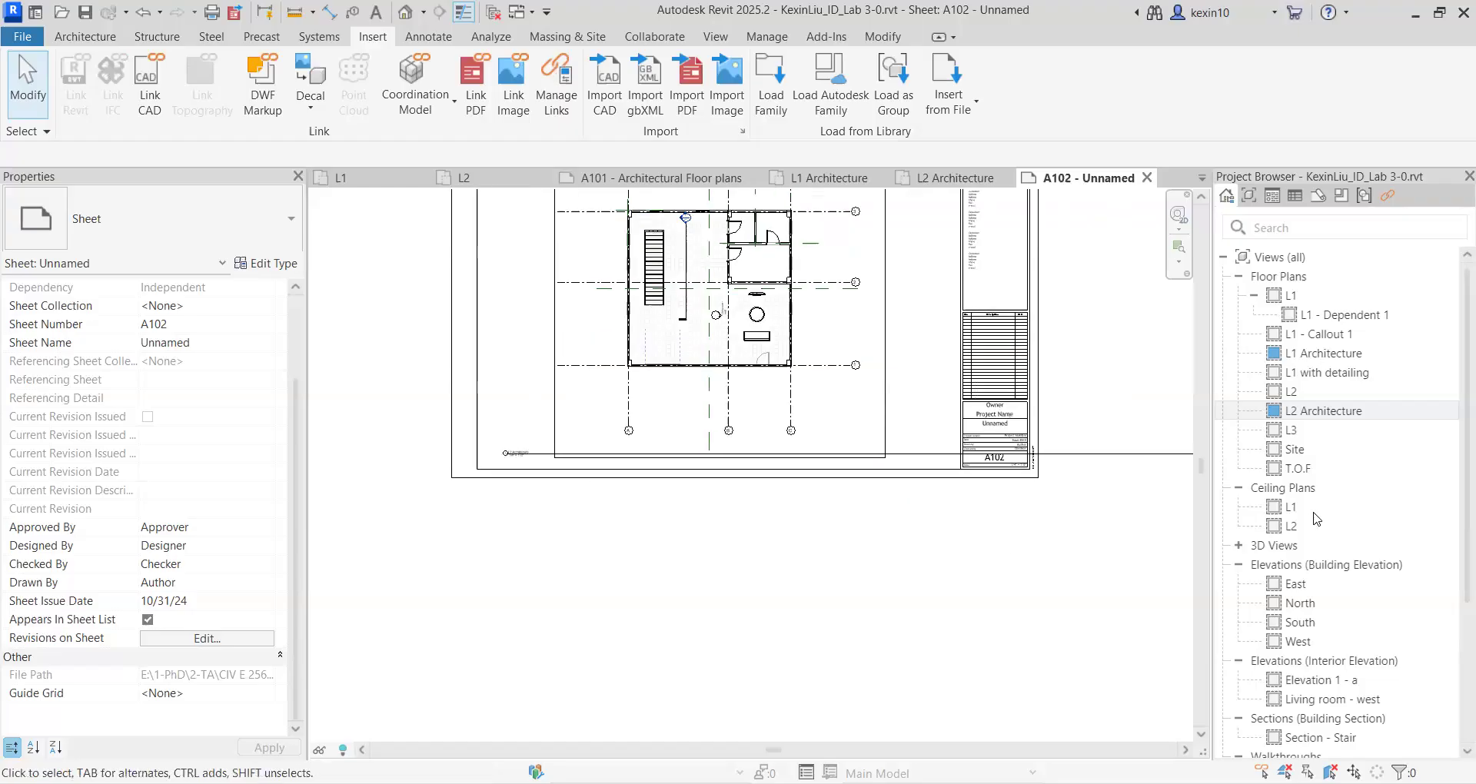
scroll(1282, 527, down, 3)
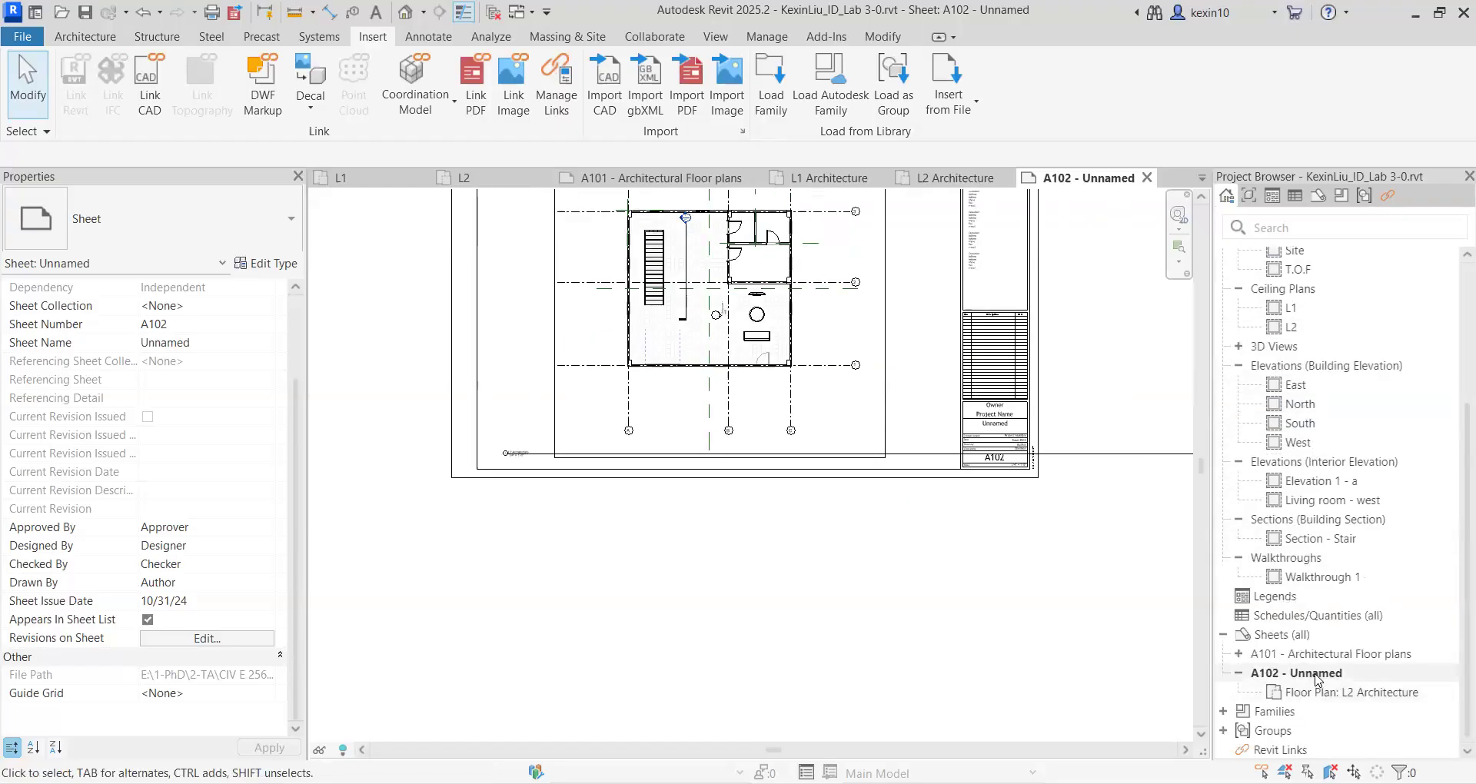
click(1315, 675)
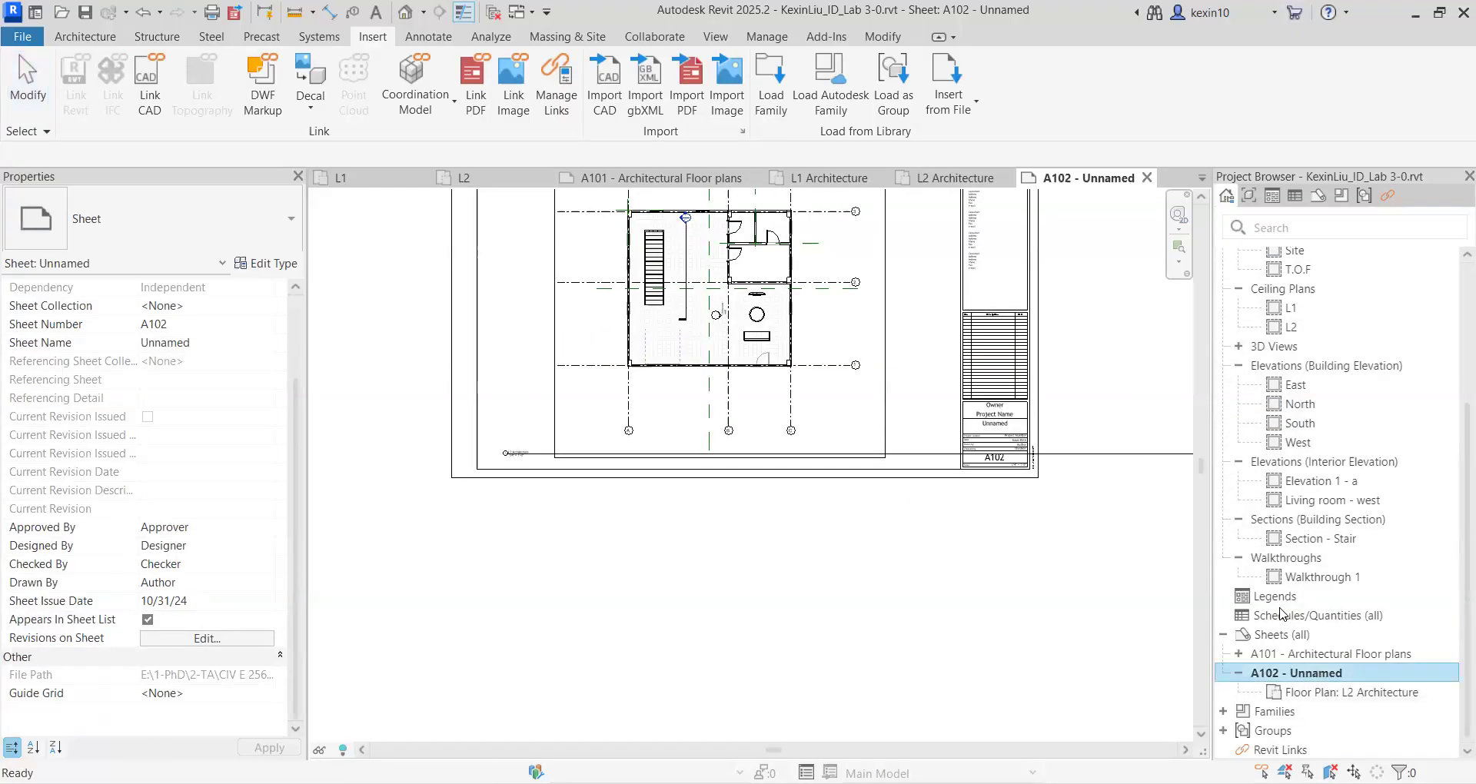
right_click(1299, 673)
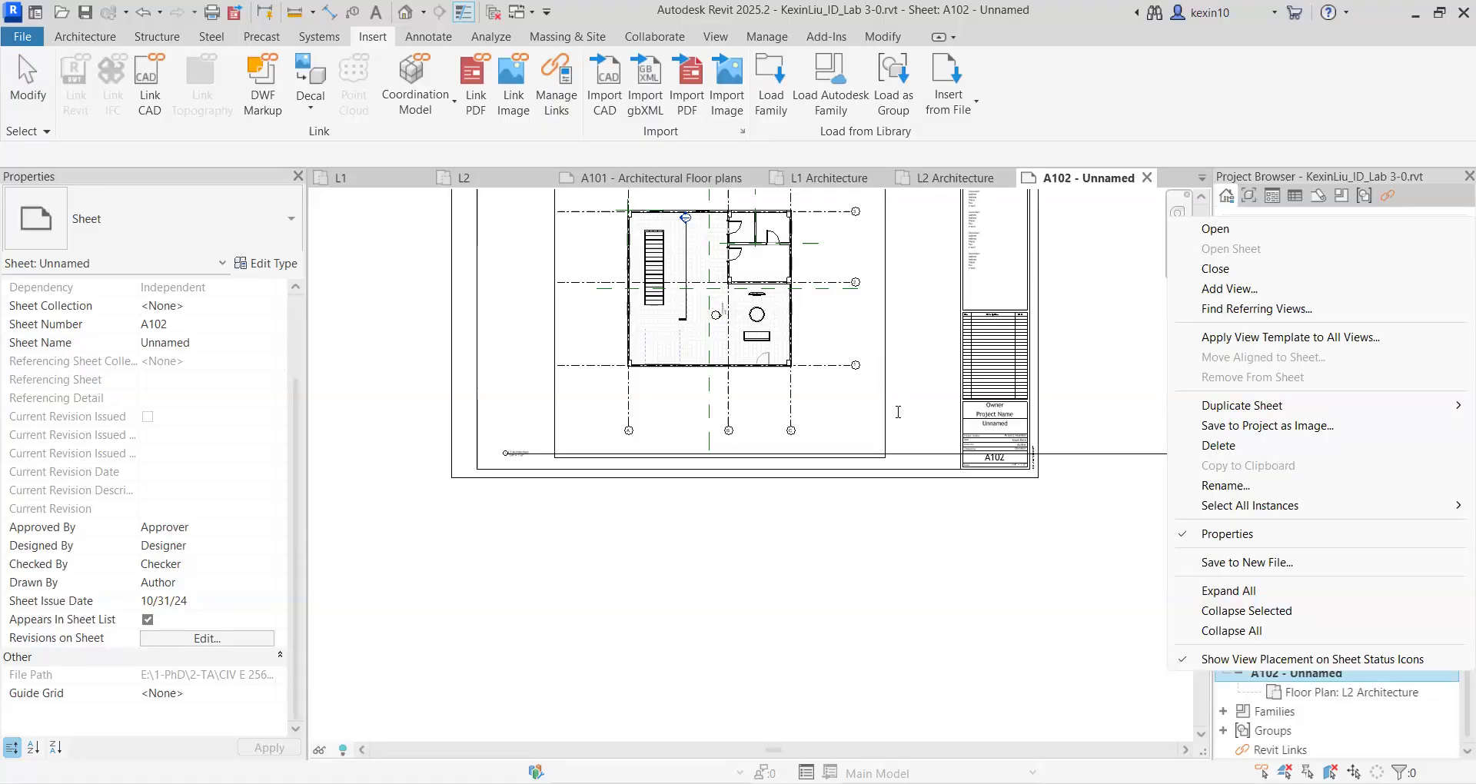
key(alt+Tab)
click(796, 408)
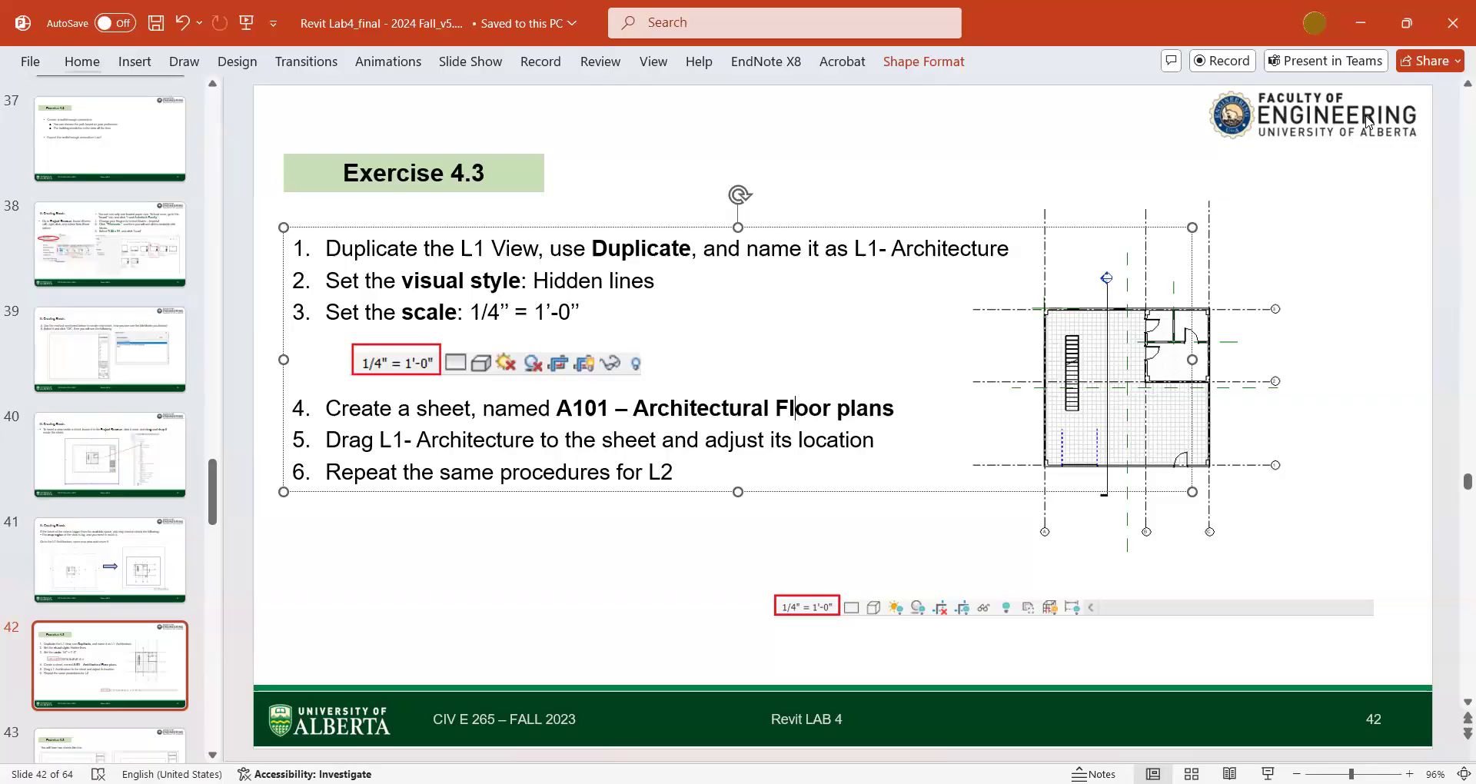
key(alt+Tab)
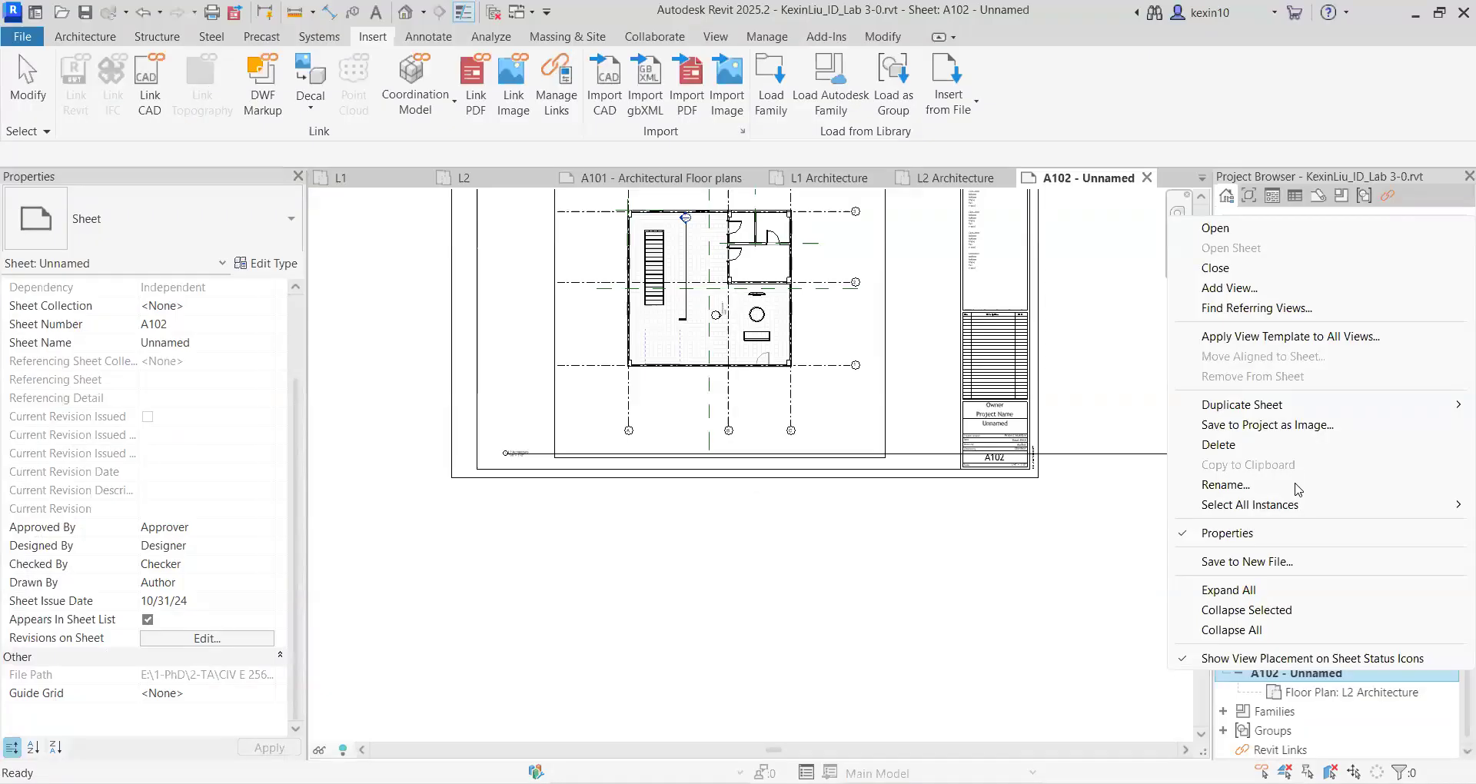
click(1230, 487)
key(Tab)
text(Architectural Floor plans)
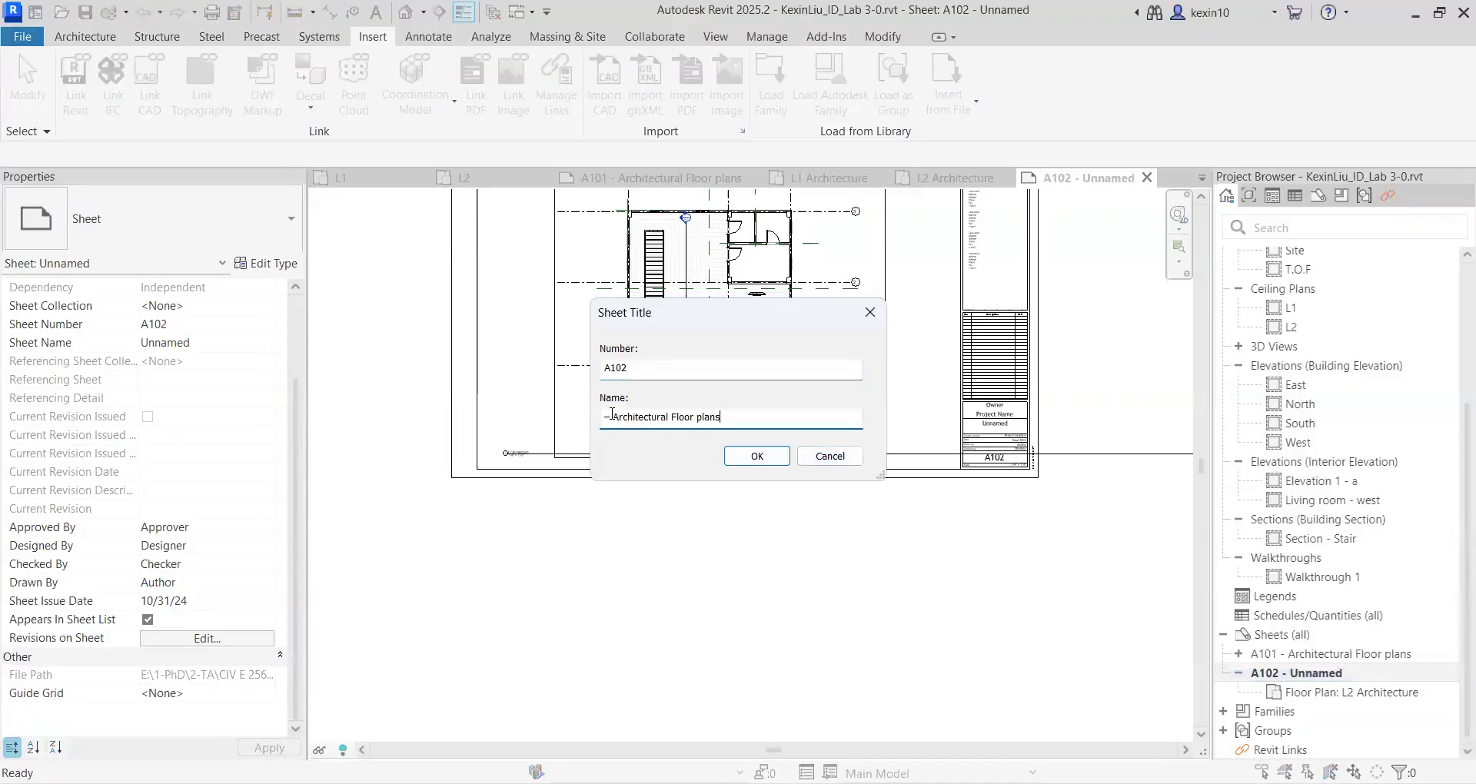
key(Delete)
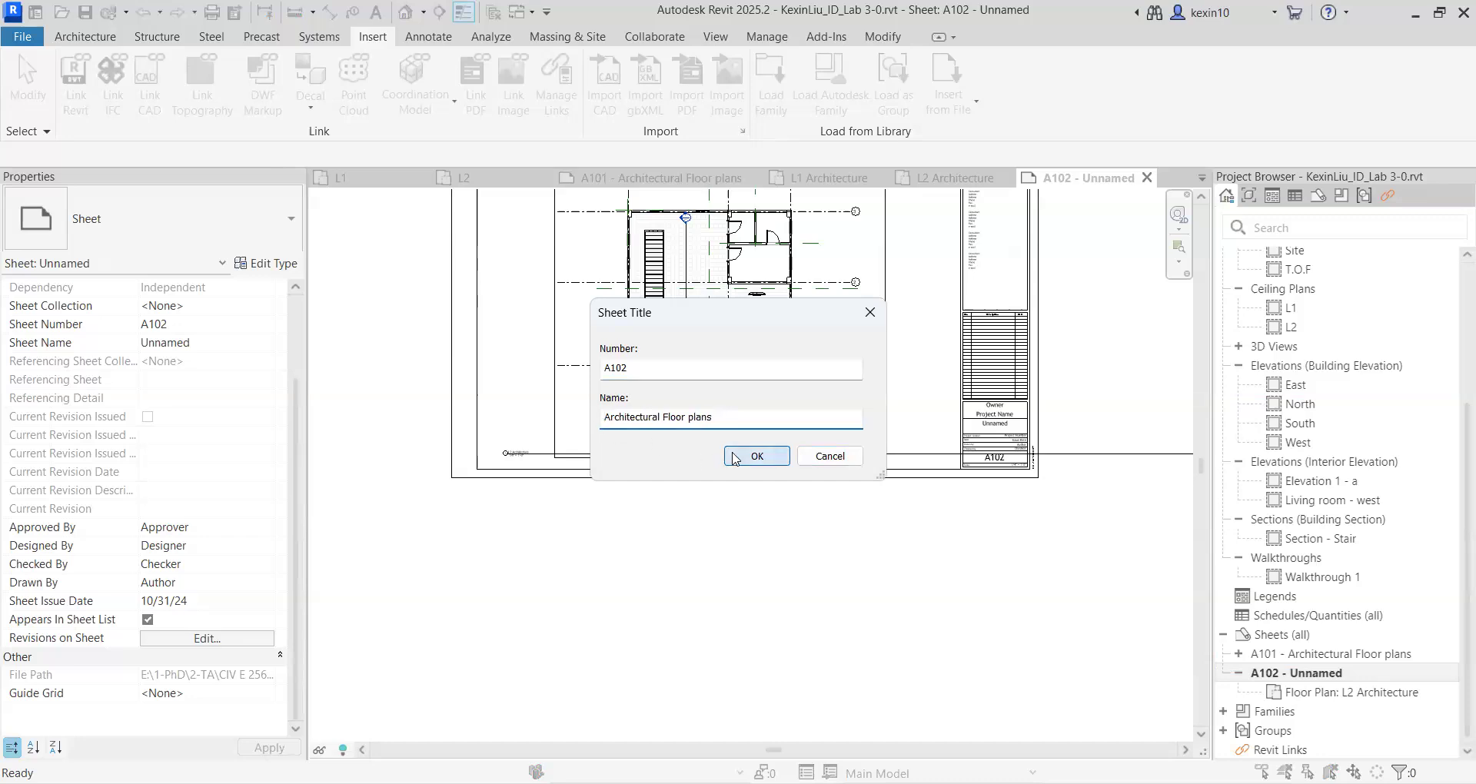
key(Return)
Step: Lower the upper edge and raise the lower edge of the L2 Architecture crop region so it fits inside the sheet border
scroll(910, 531, up, 2)
scroll(834, 508, down, 2)
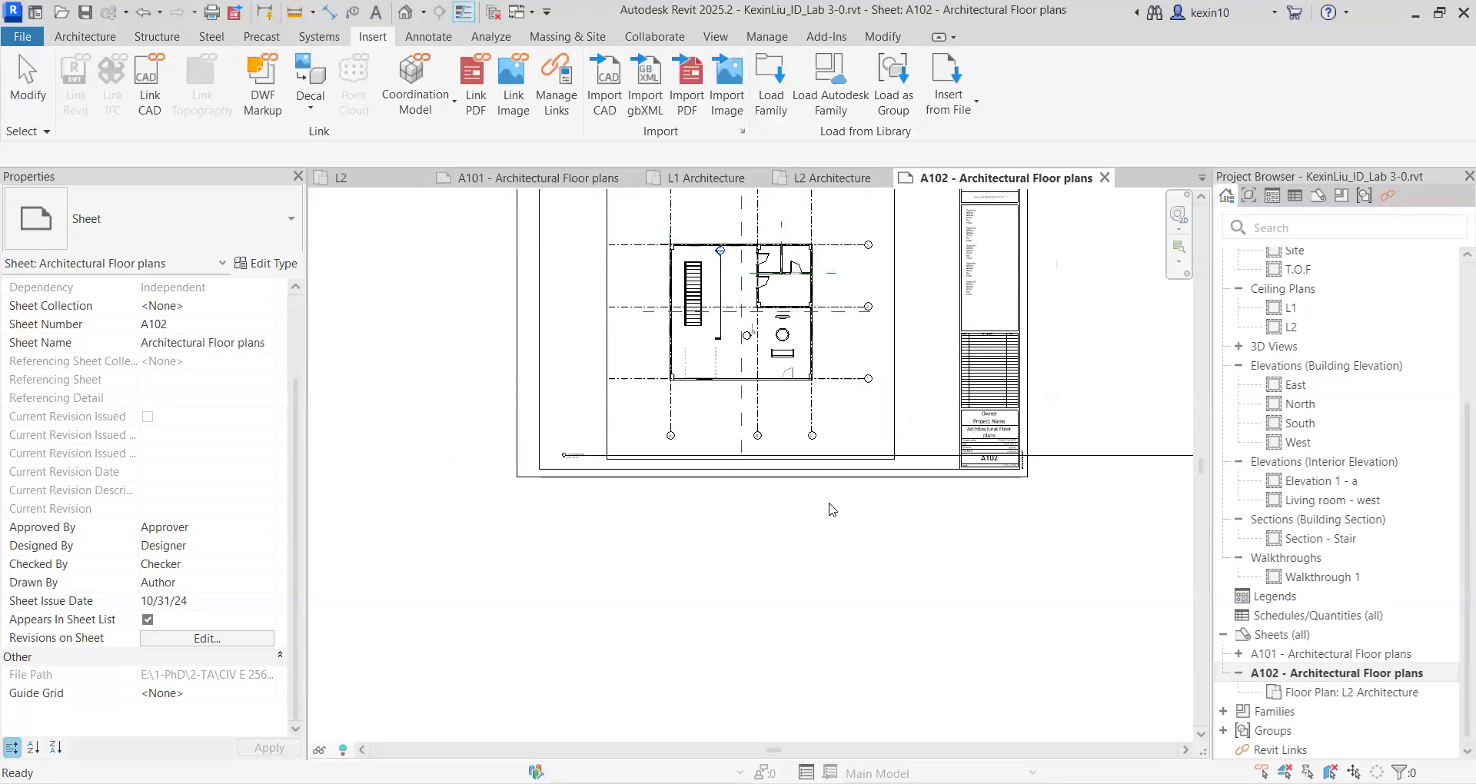
middle_drag(808, 562, 670, 735)
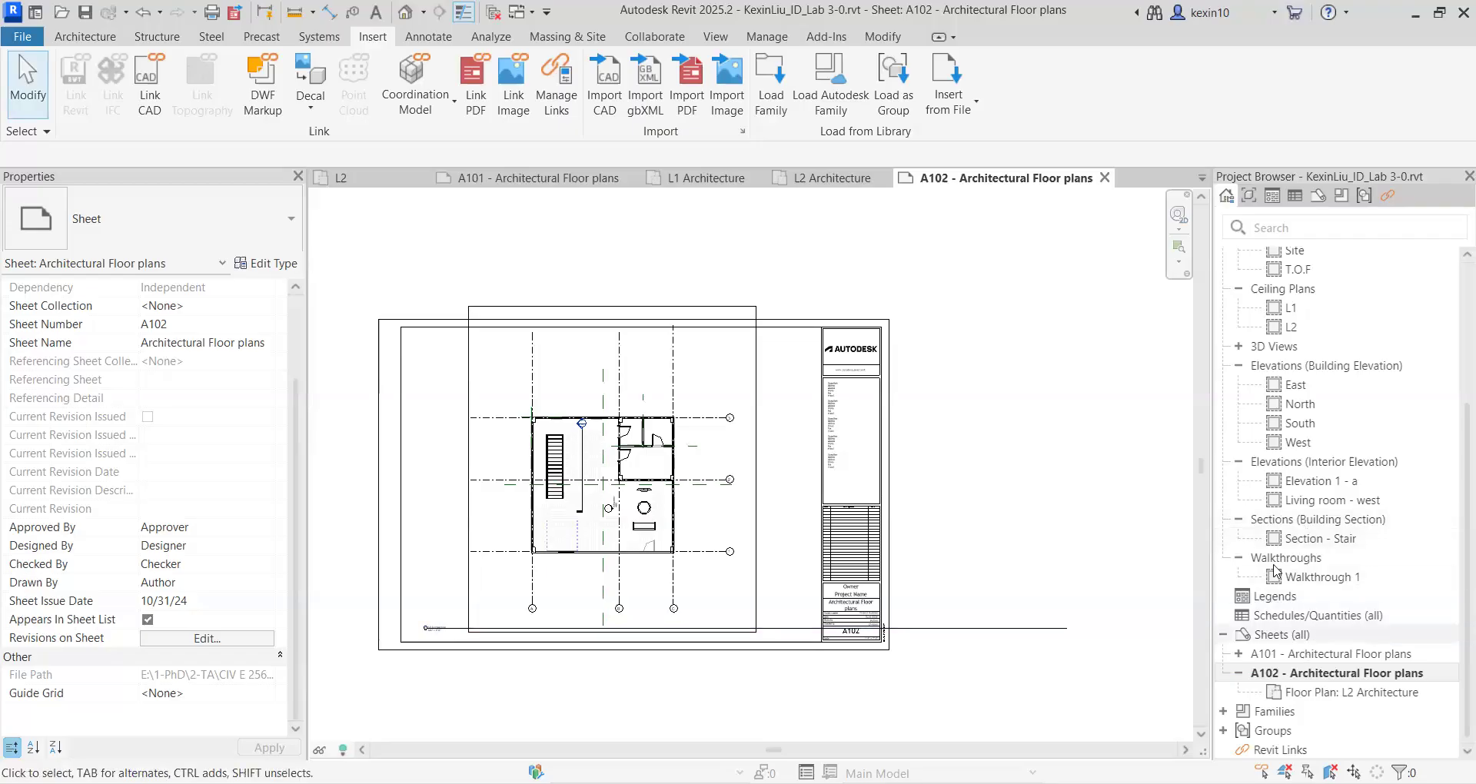
click(834, 177)
scroll(875, 580, up, 3)
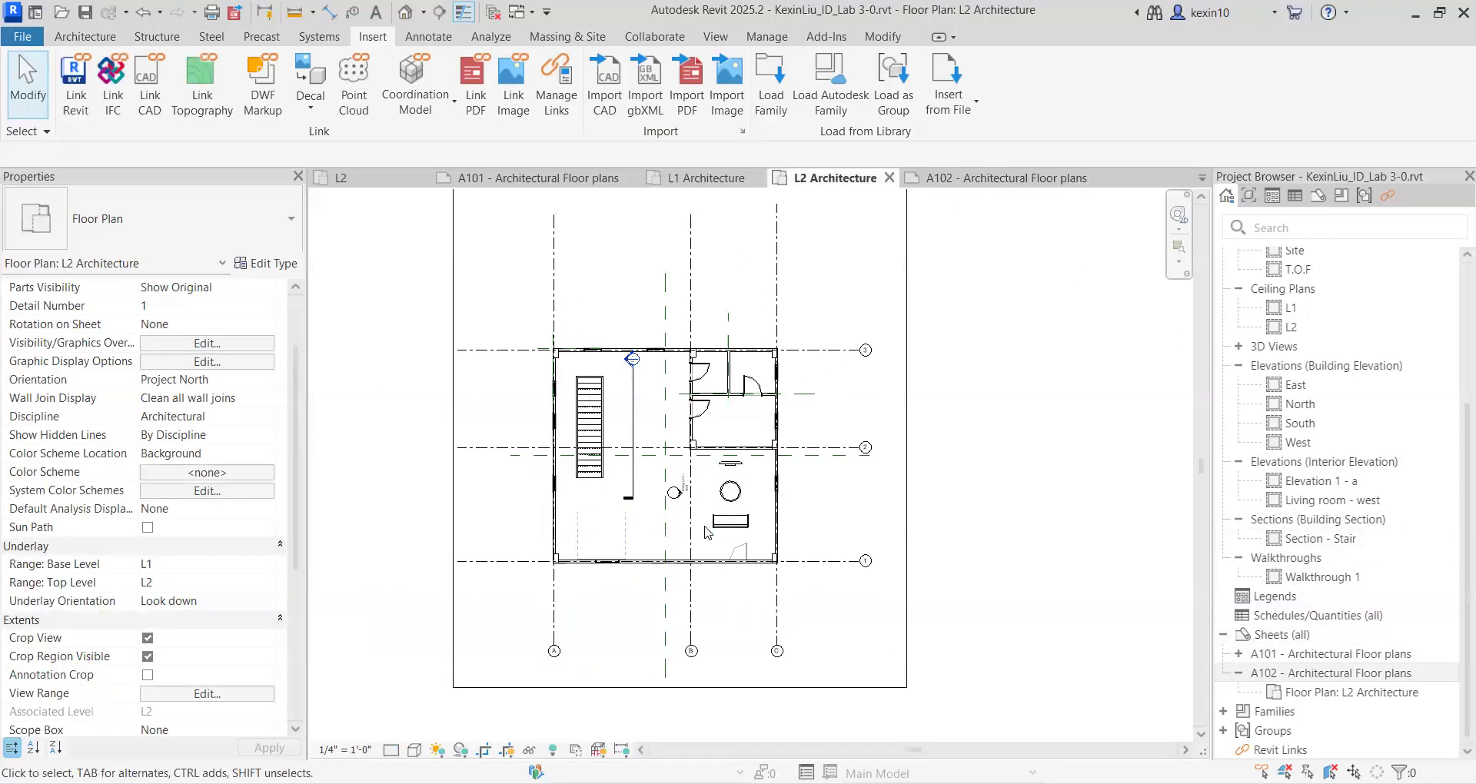
scroll(874, 581, down, 3)
click(773, 351)
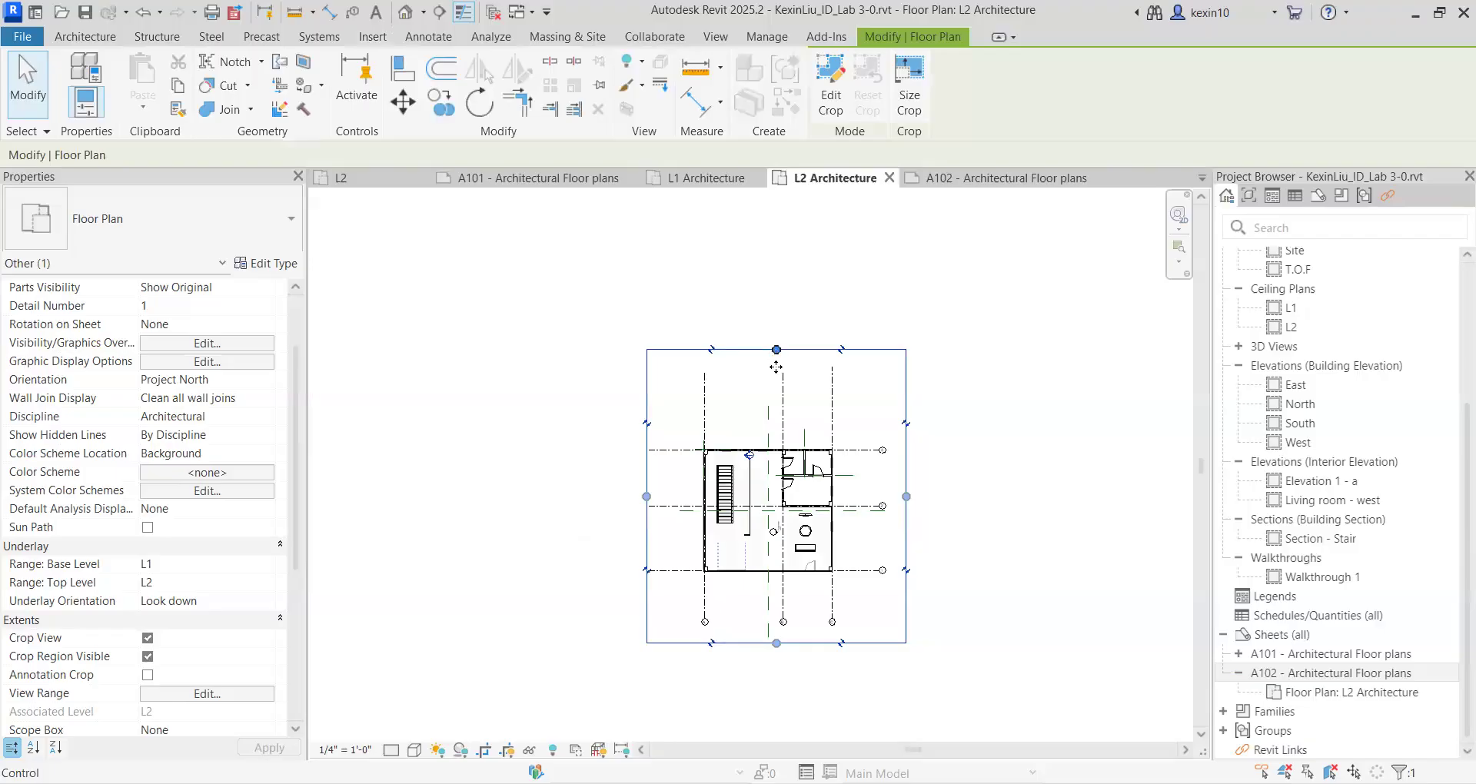
drag(776, 399, 777, 395)
drag(776, 643, 777, 629)
click(1010, 607)
Step: Review the cropped plan on sheet A102 and compare its layout and view title with sheet A101
double_click(1330, 673)
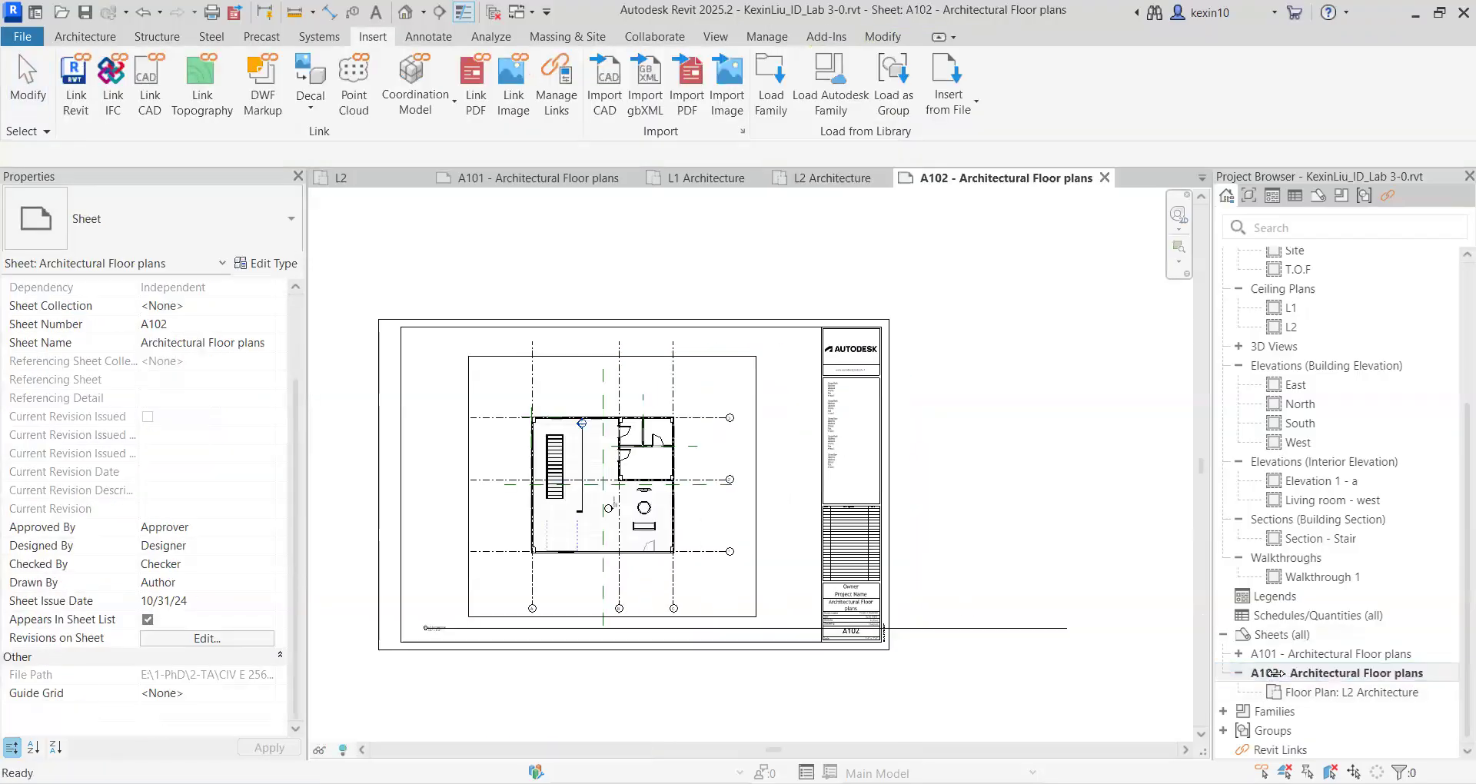
middle_drag(855, 452, 953, 429)
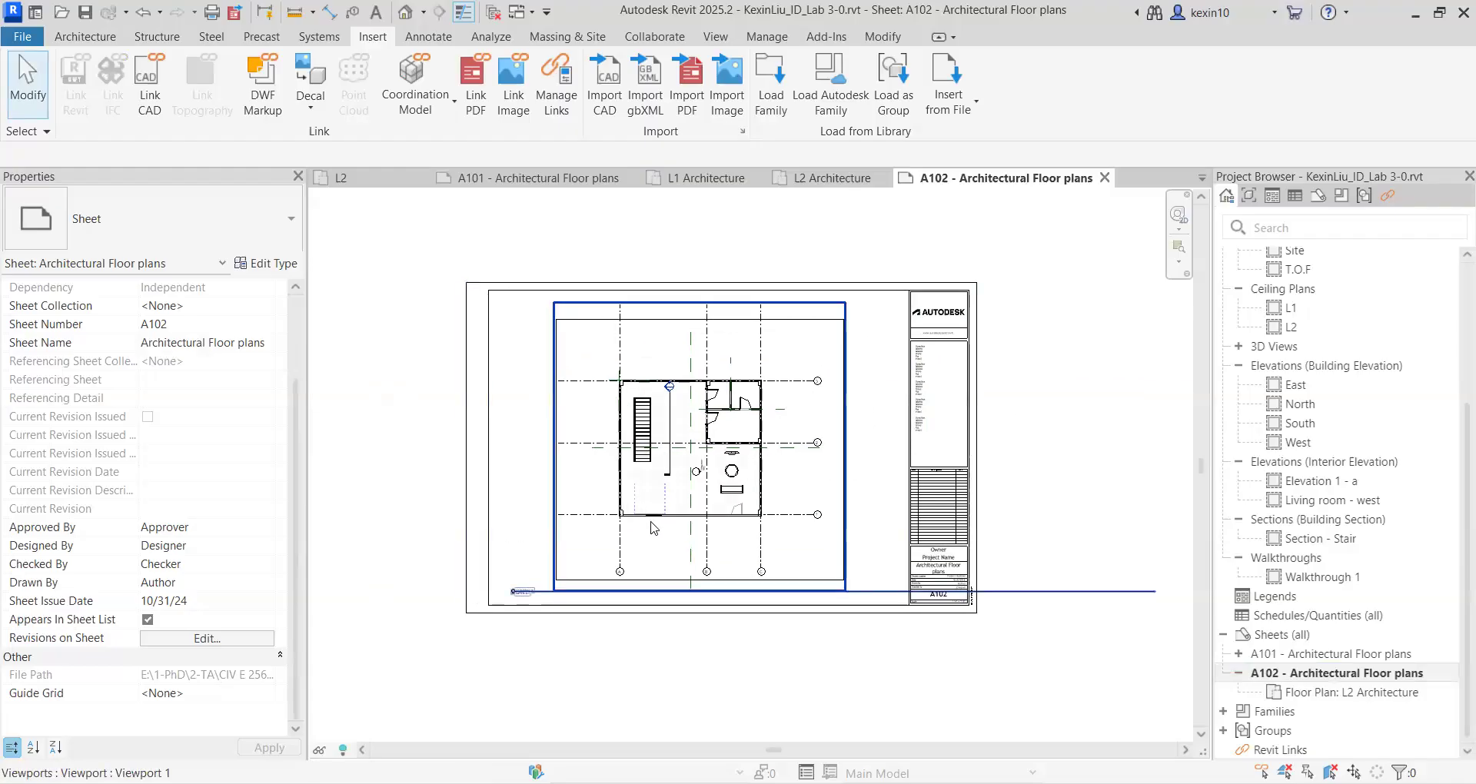
scroll(653, 528, up, 2)
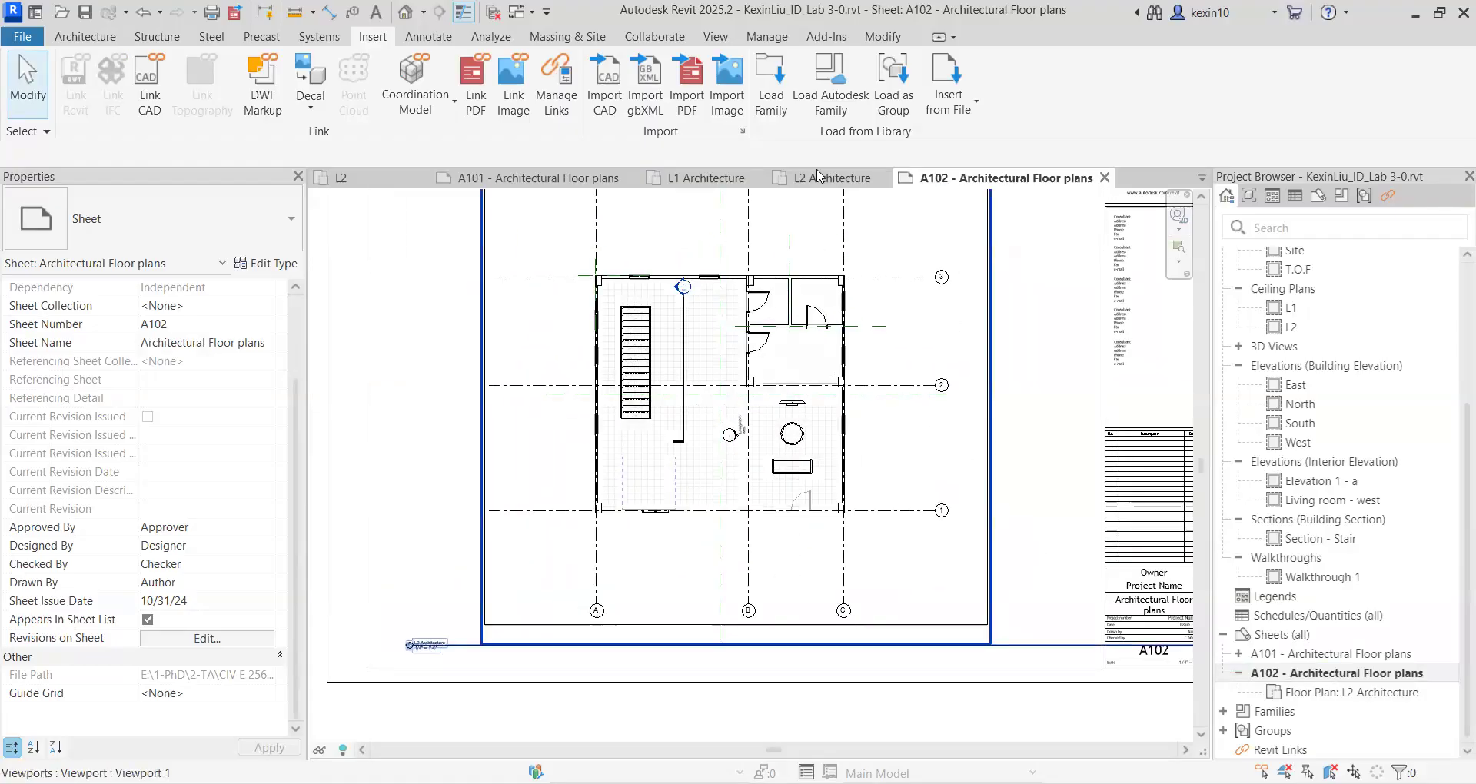
double_click(1331, 654)
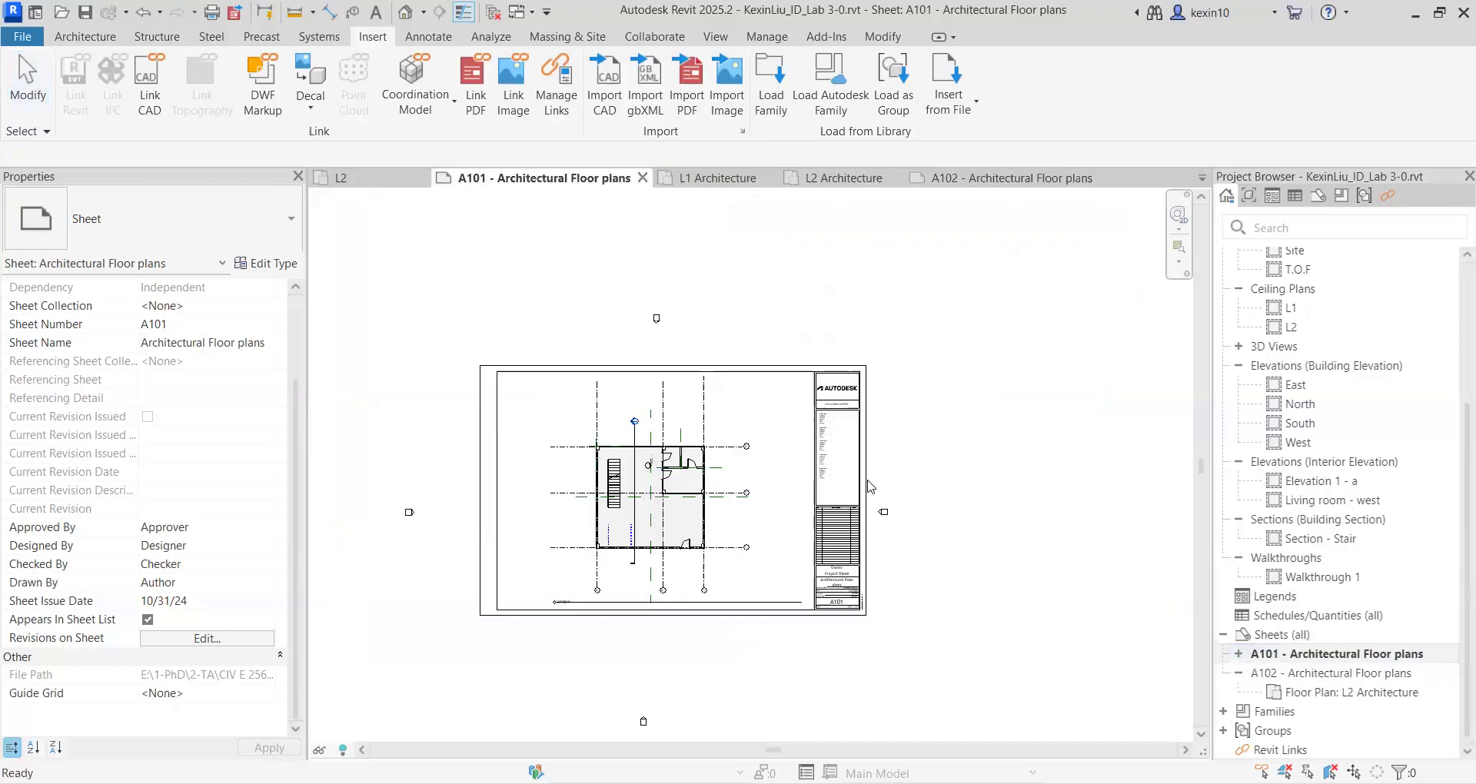
scroll(659, 364, up, 2)
middle_drag(659, 363, 645, 246)
scroll(645, 246, down, 1)
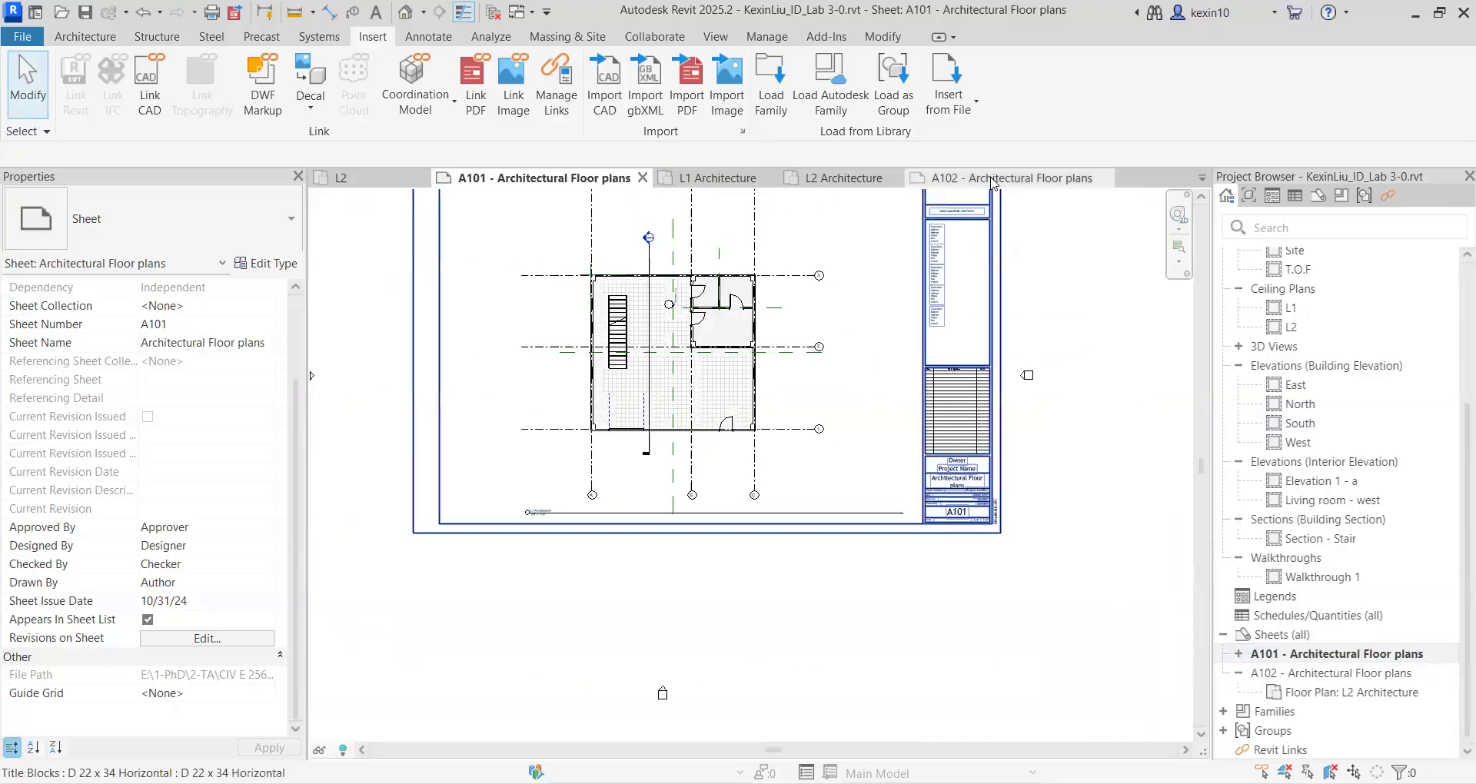
Step: Compare the plan placement on sheet A101 with the cropped plan on sheet A102
middle_drag(943, 311, 932, 342)
middle_drag(903, 264, 816, 456)
click(1027, 181)
scroll(859, 341, down, 1)
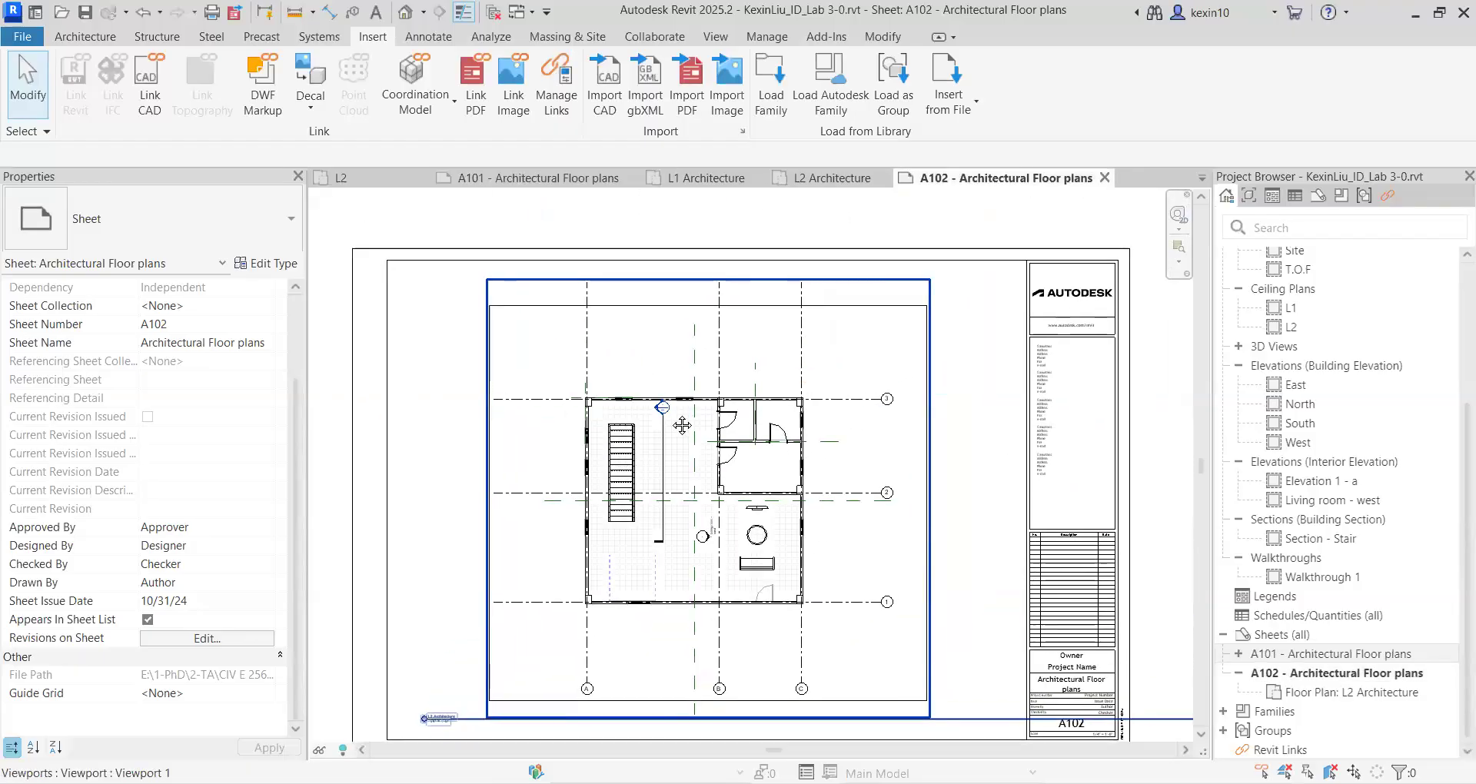
middle_drag(681, 425, 702, 338)
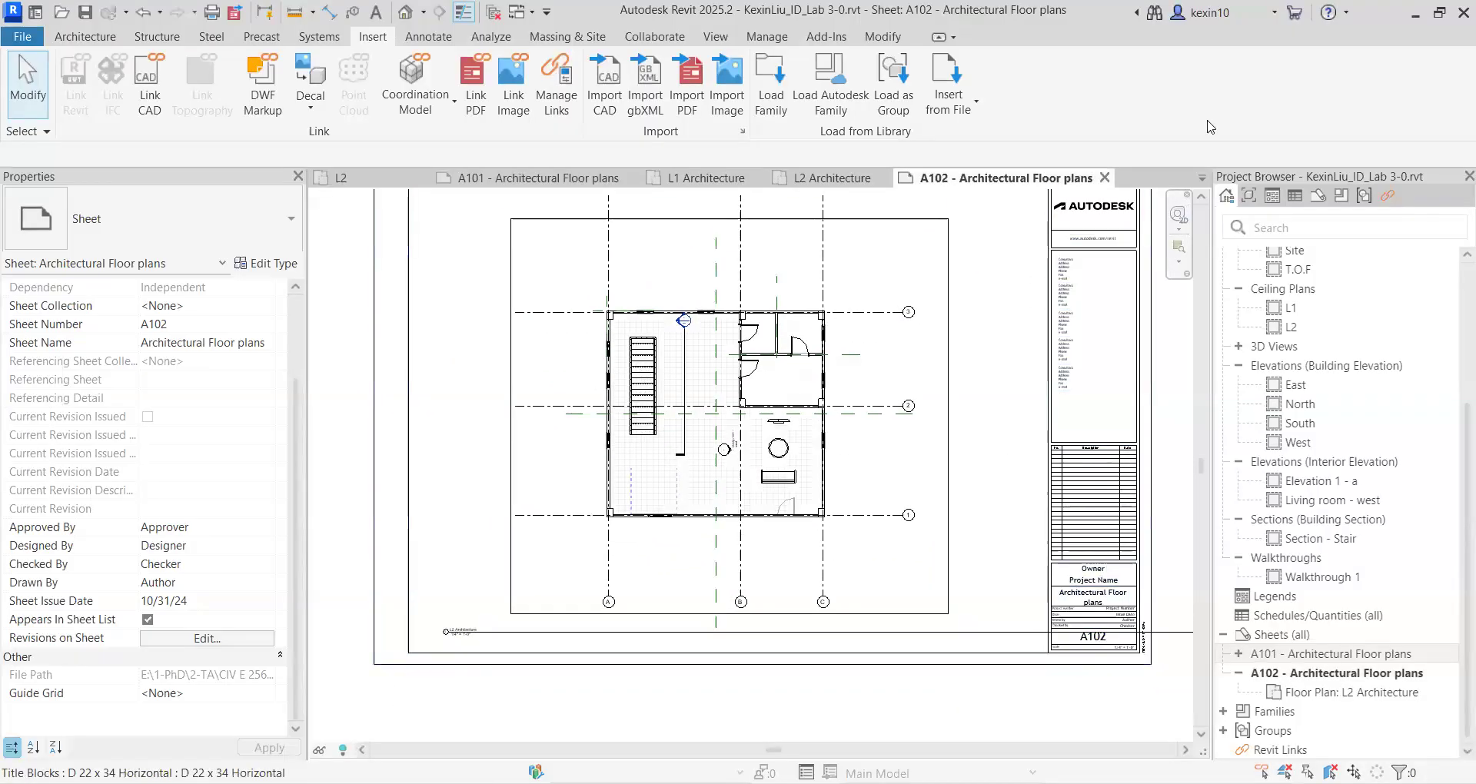
Step: Switch to PowerPoint and check the slide showing the two expected Exercise 4.3 sheets
key(alt+Tab)
click(291, 536)
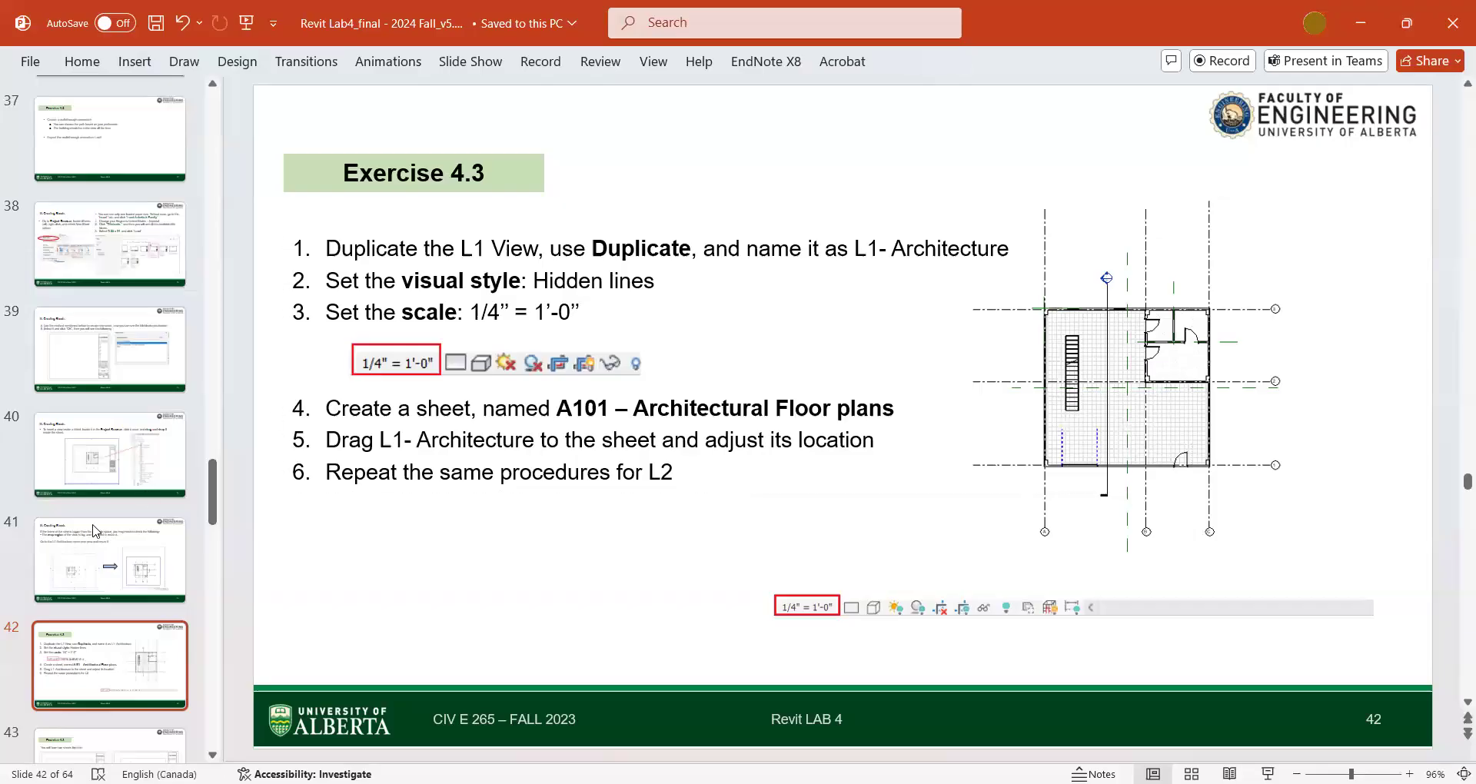
scroll(96, 531, down, 5)
click(129, 513)
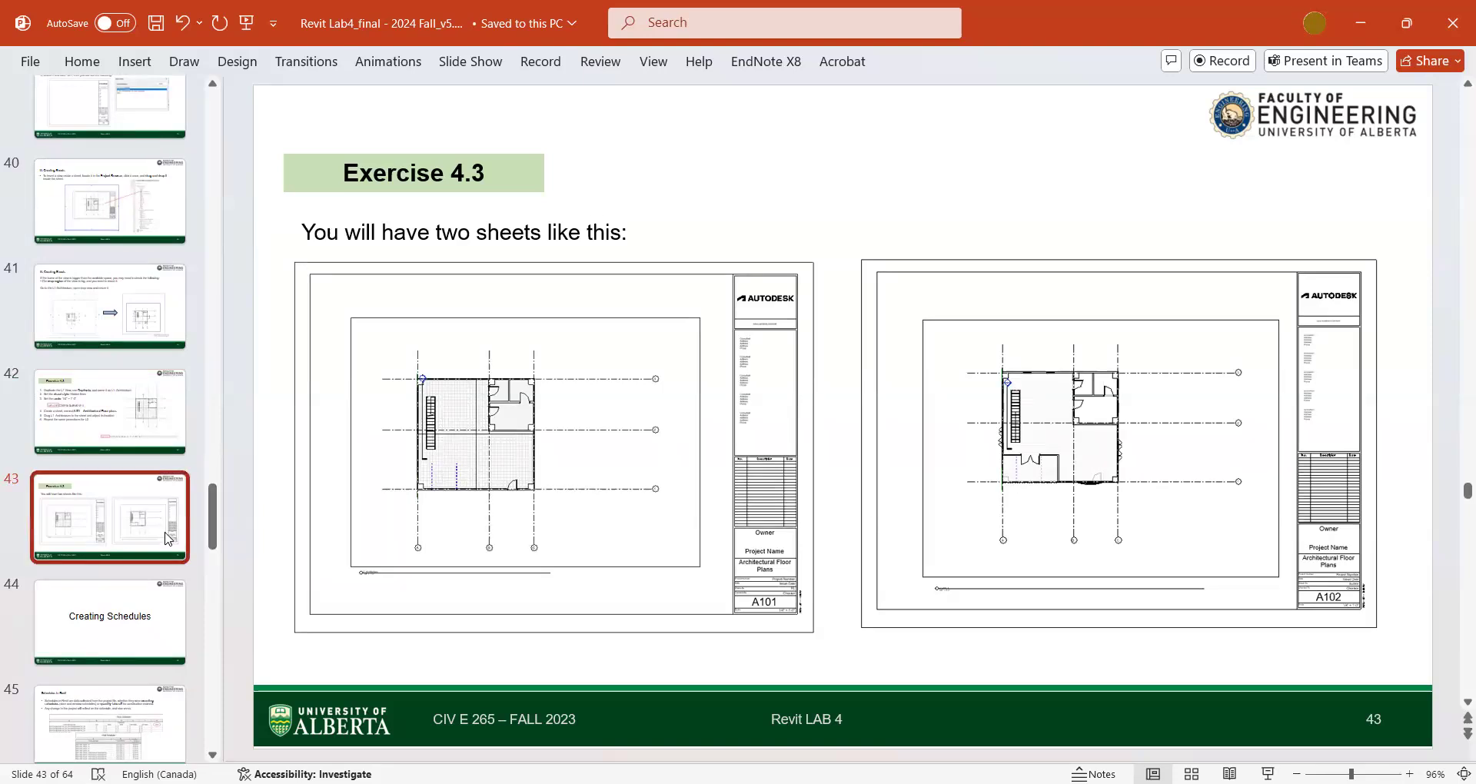
Step: Read the Creating Schedules slides through the New Schedule/Quantities instructions and return to Revit
scroll(173, 531, down, 3)
click(160, 396)
scroll(160, 396, down, 1)
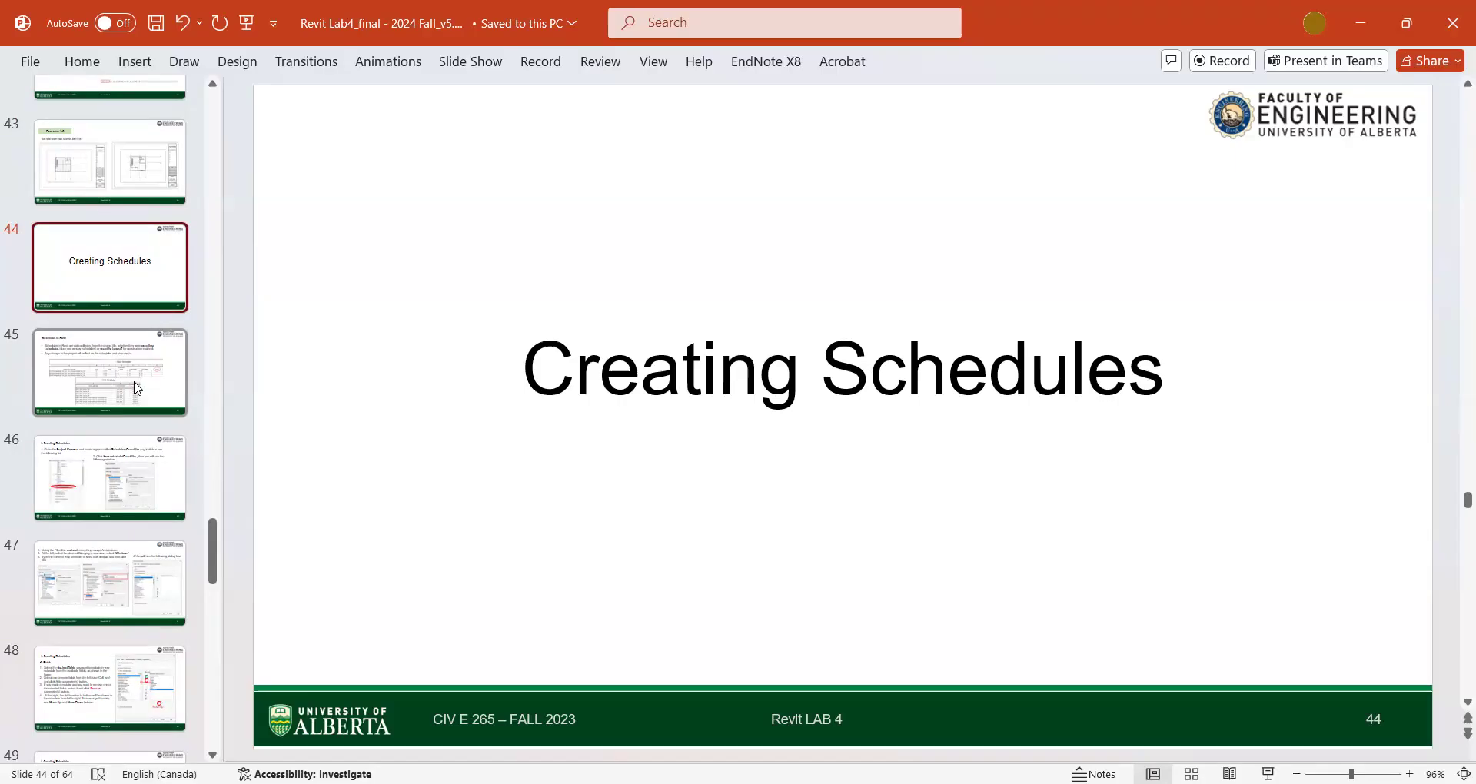
click(135, 388)
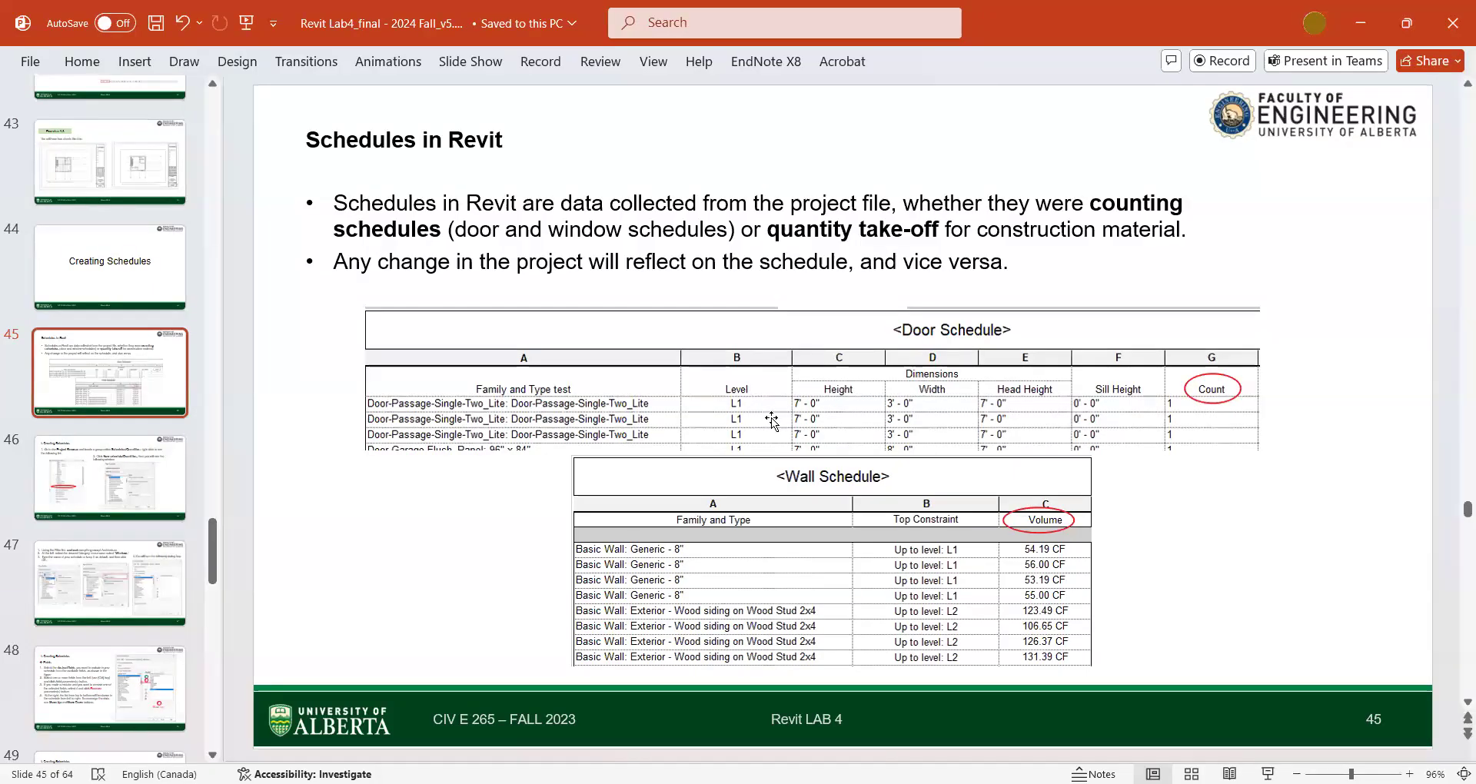
click(136, 483)
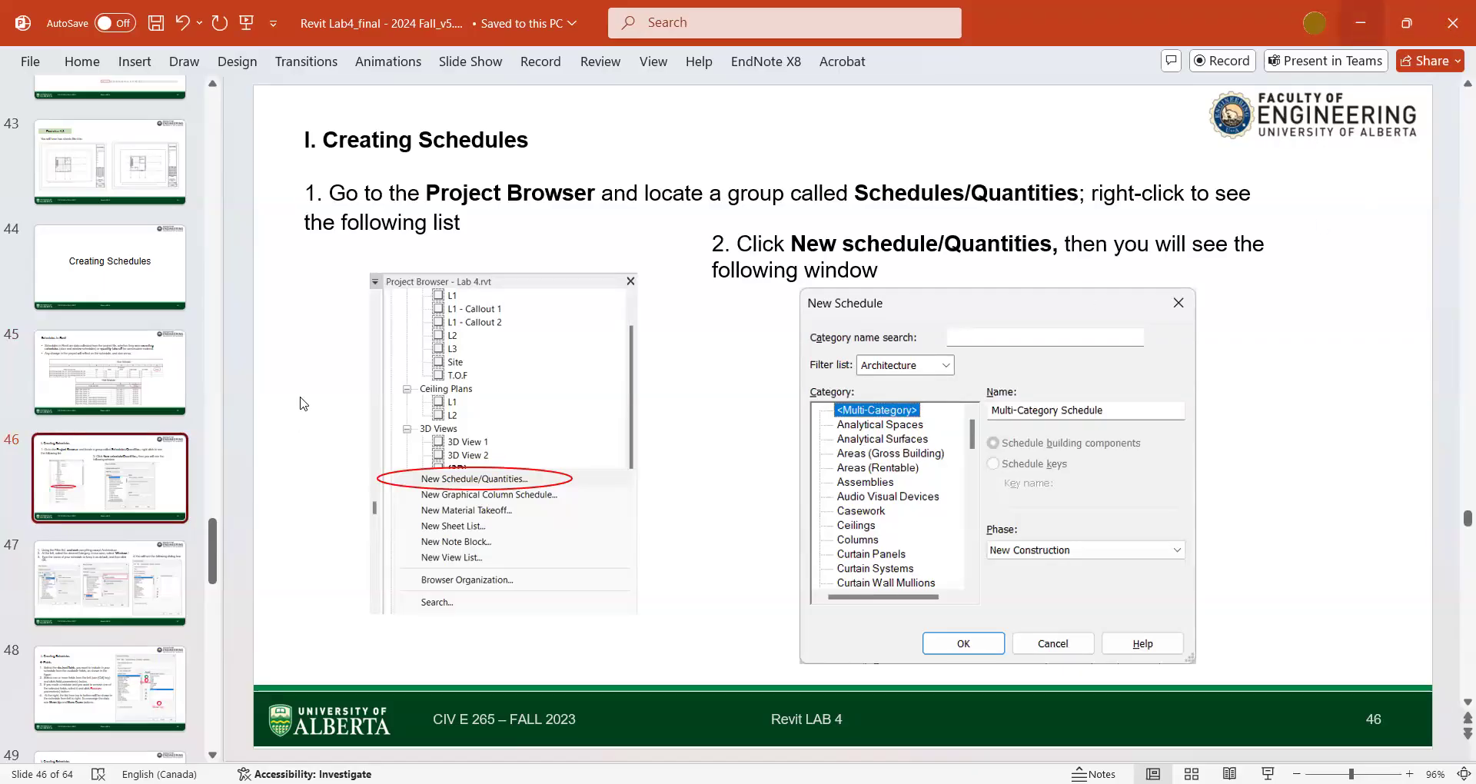
click(1358, 23)
Step: Close the open sheets, the L1 and L2 Architecture plans, and the East, L1 and 3D views, keeping only L2 open
click(1105, 180)
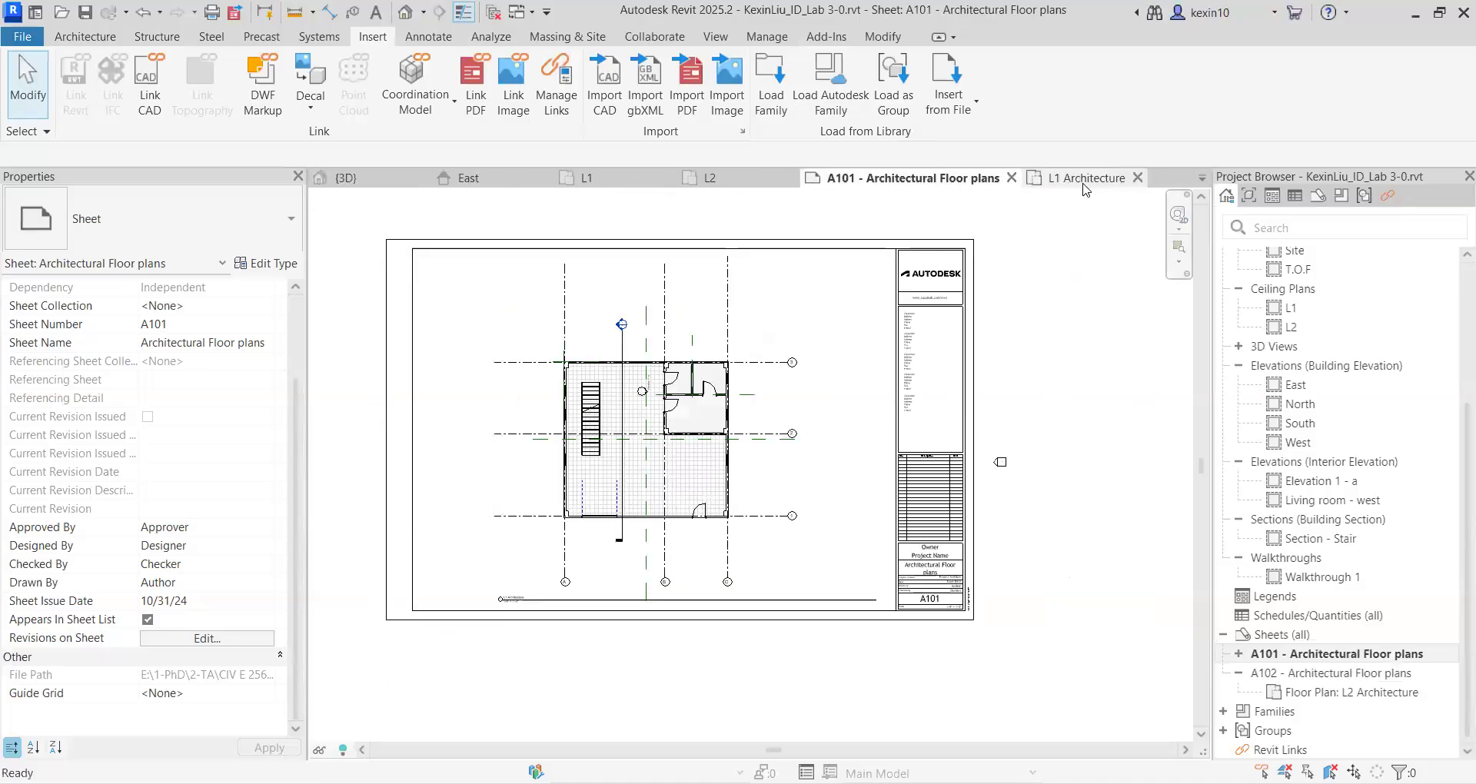
click(1016, 182)
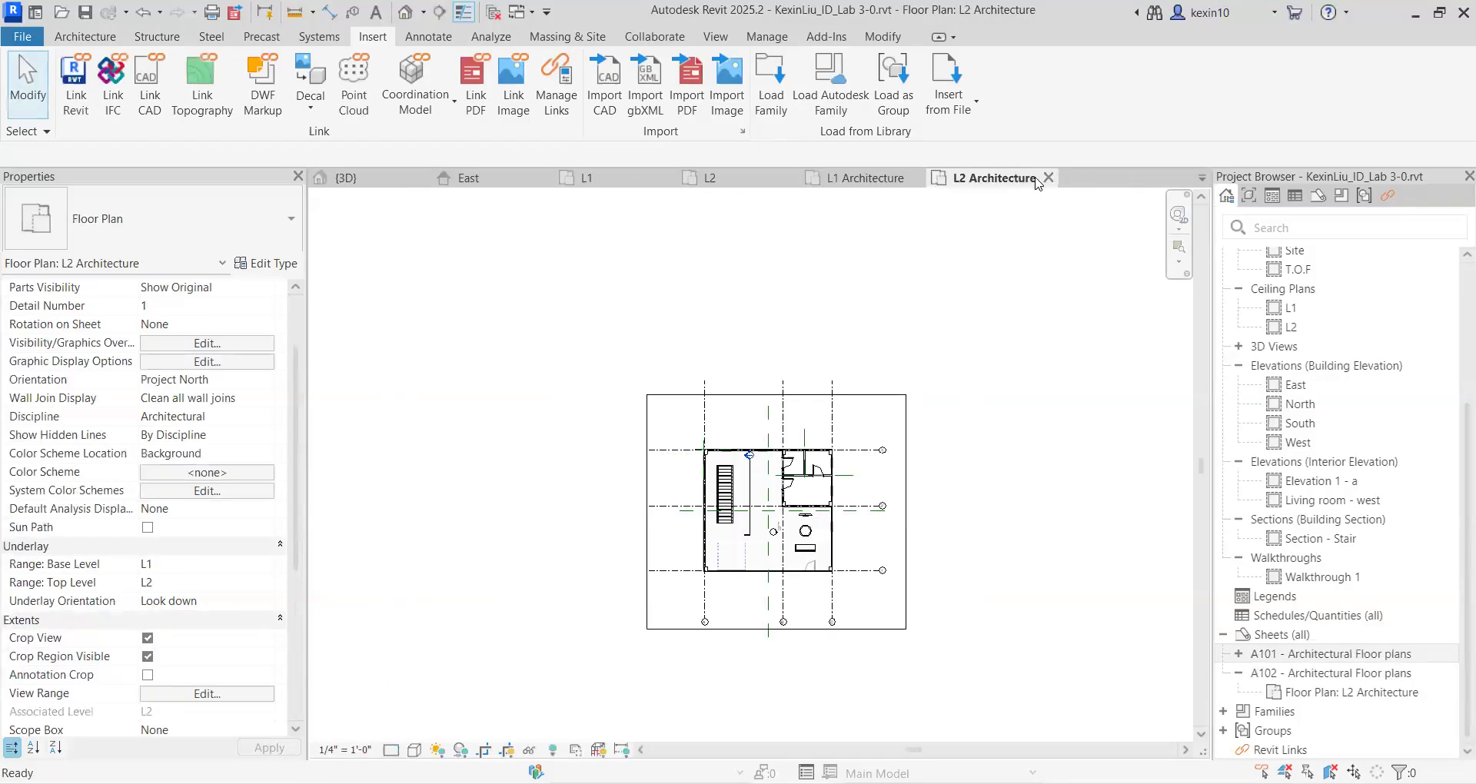
click(1048, 179)
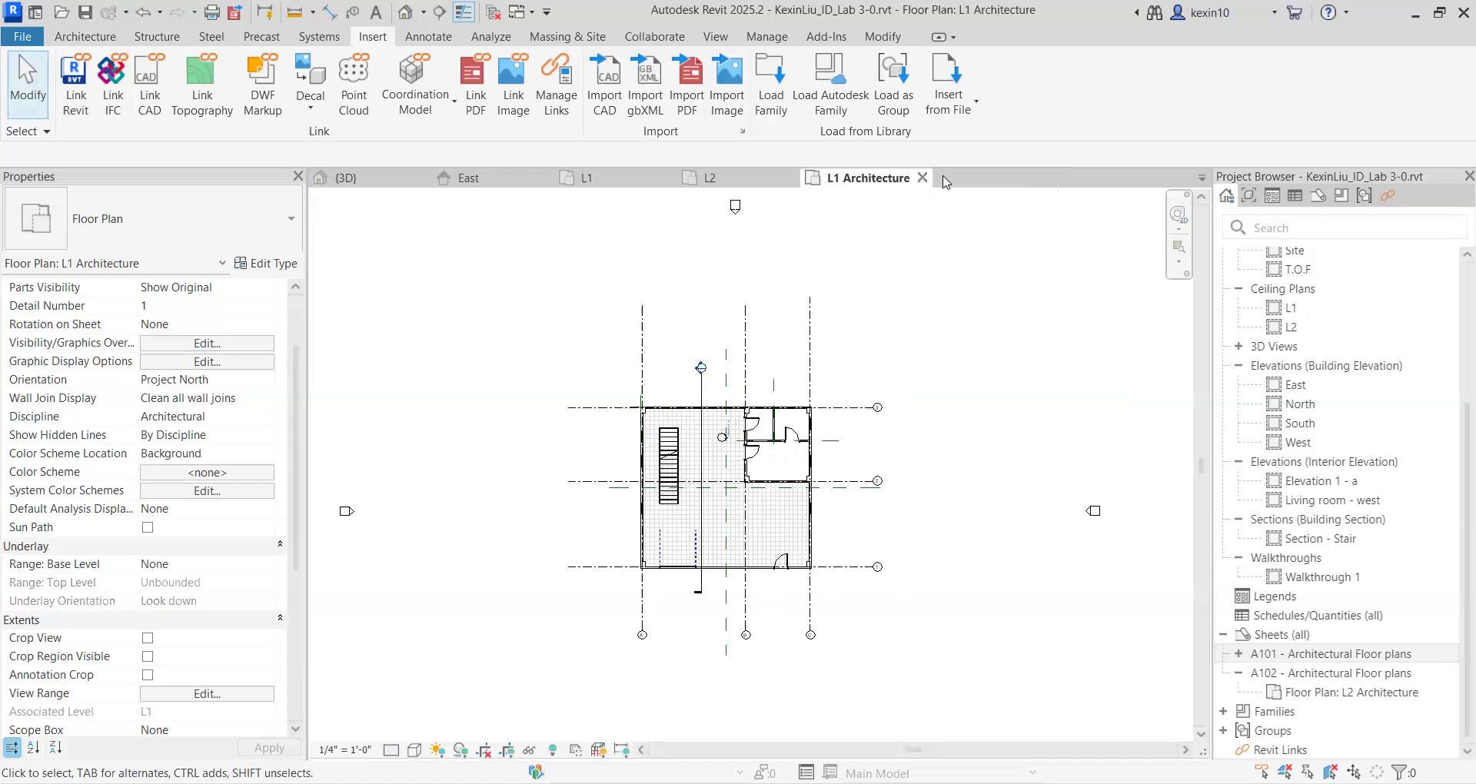
click(927, 179)
click(545, 178)
click(544, 178)
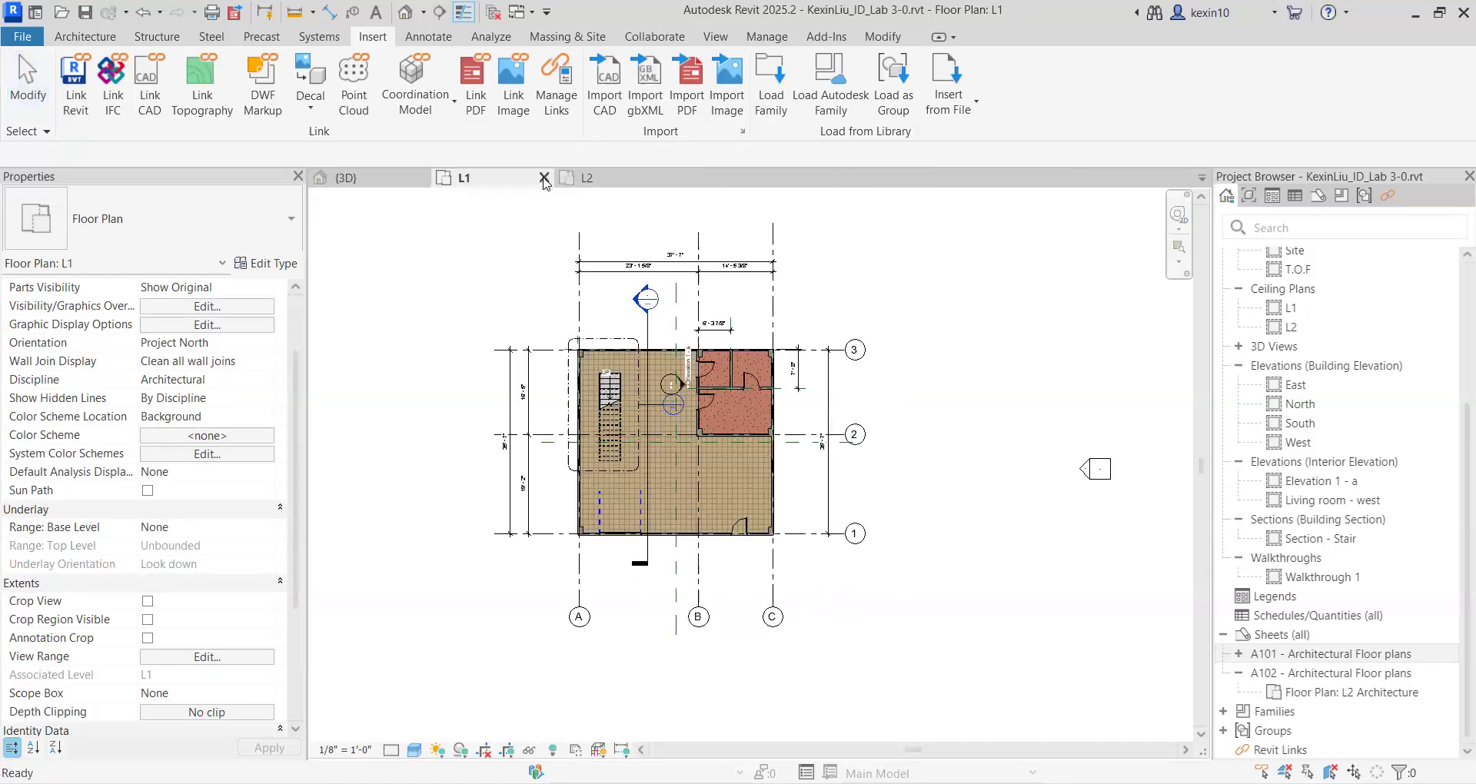
click(420, 178)
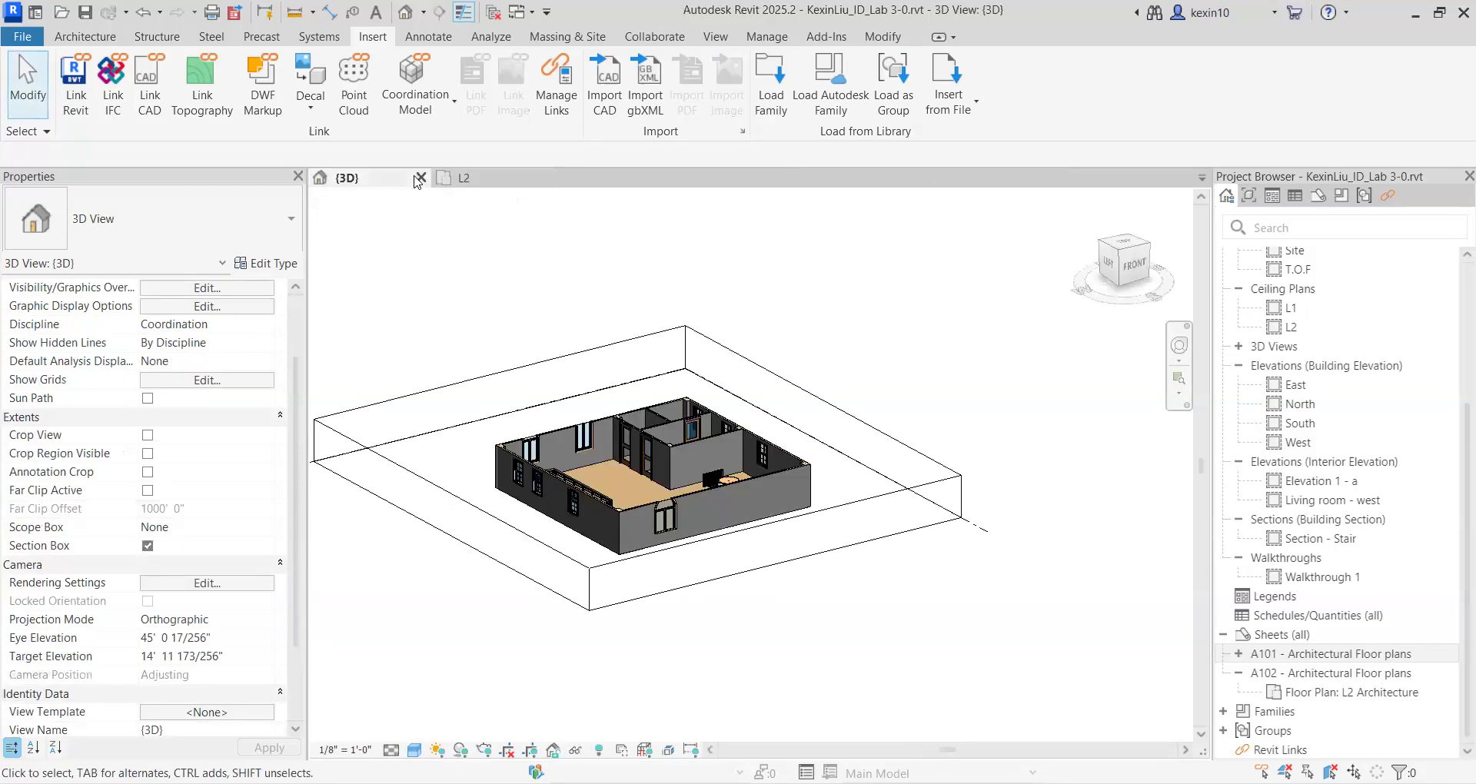
scroll(1306, 303, up, 3)
scroll(709, 323, down, 3)
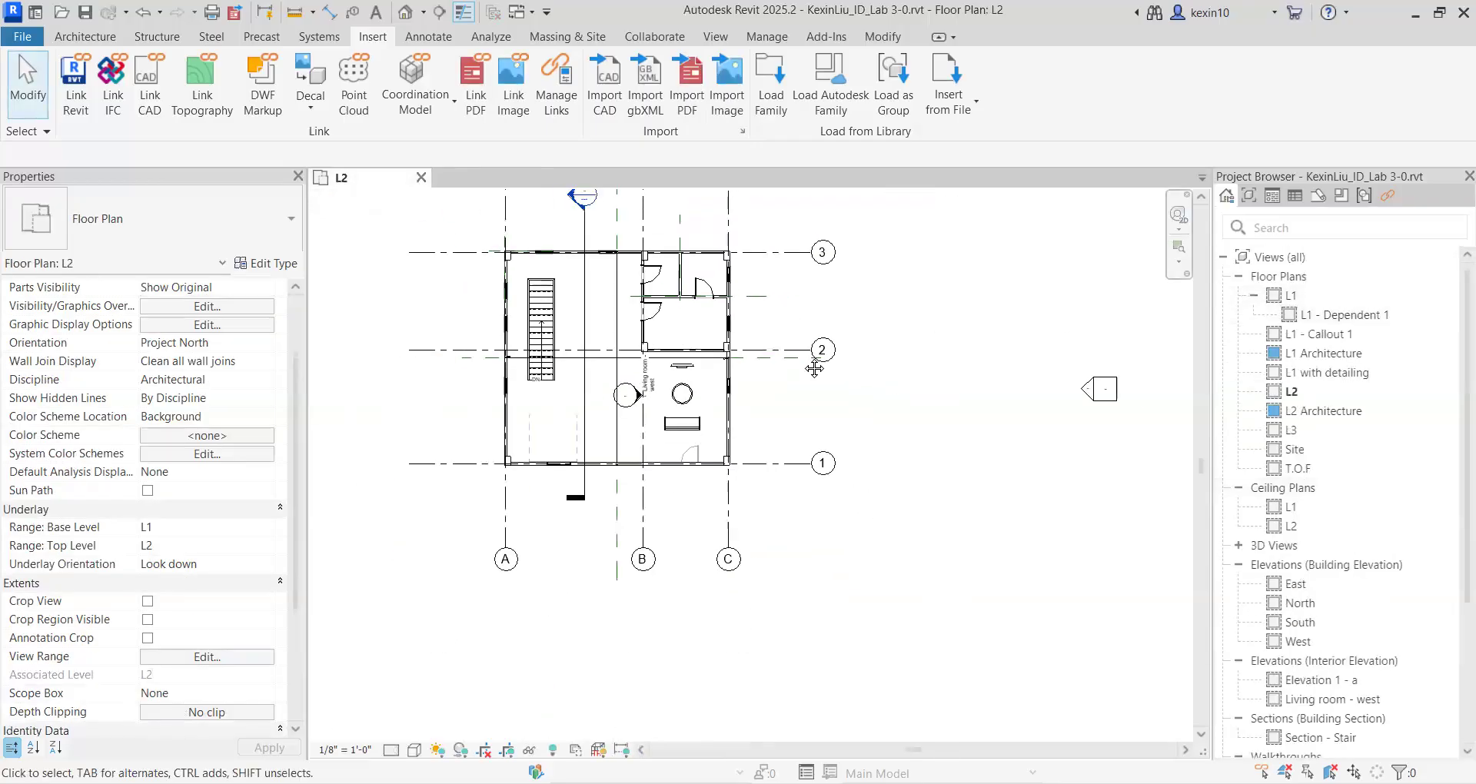
middle_drag(813, 369, 984, 389)
scroll(1347, 479, down, 4)
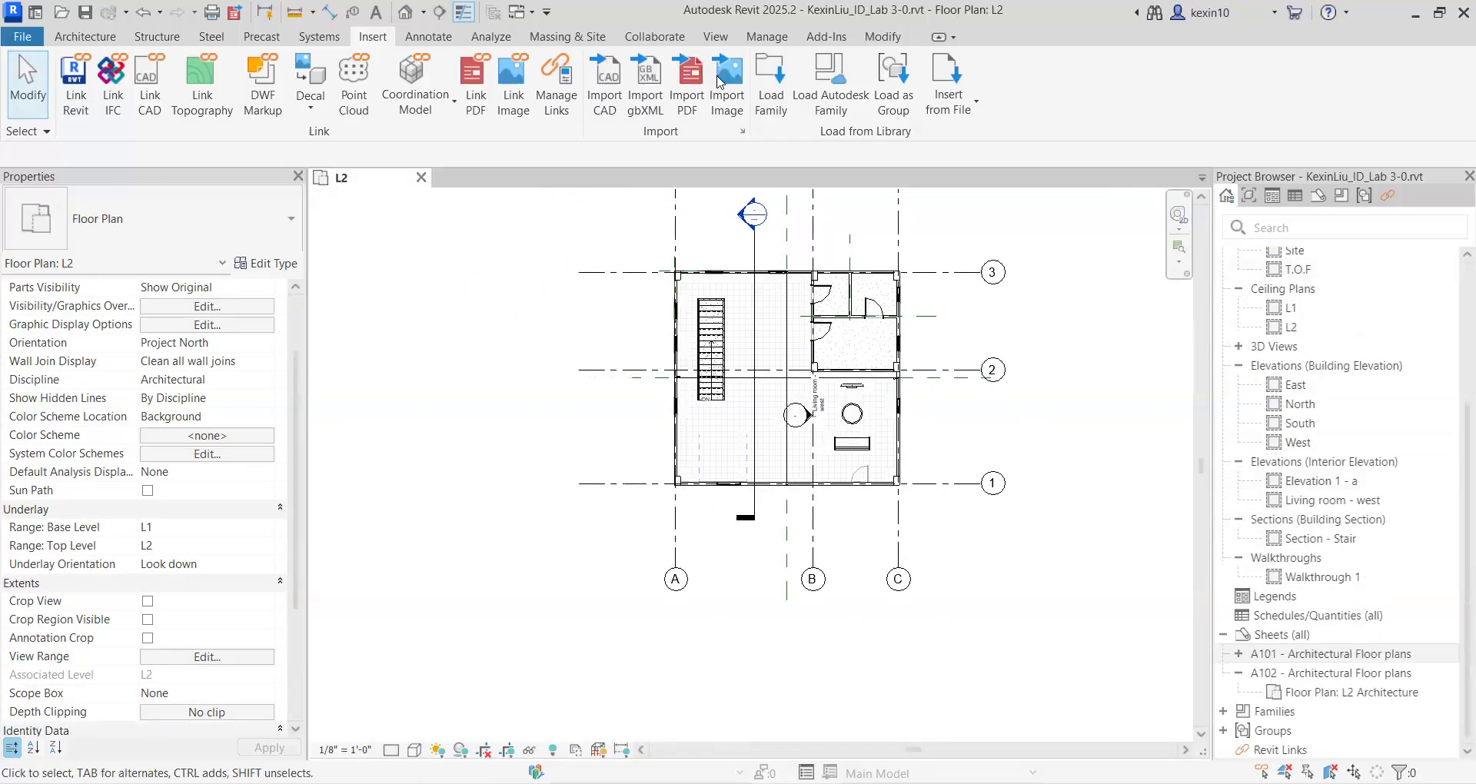
click(714, 36)
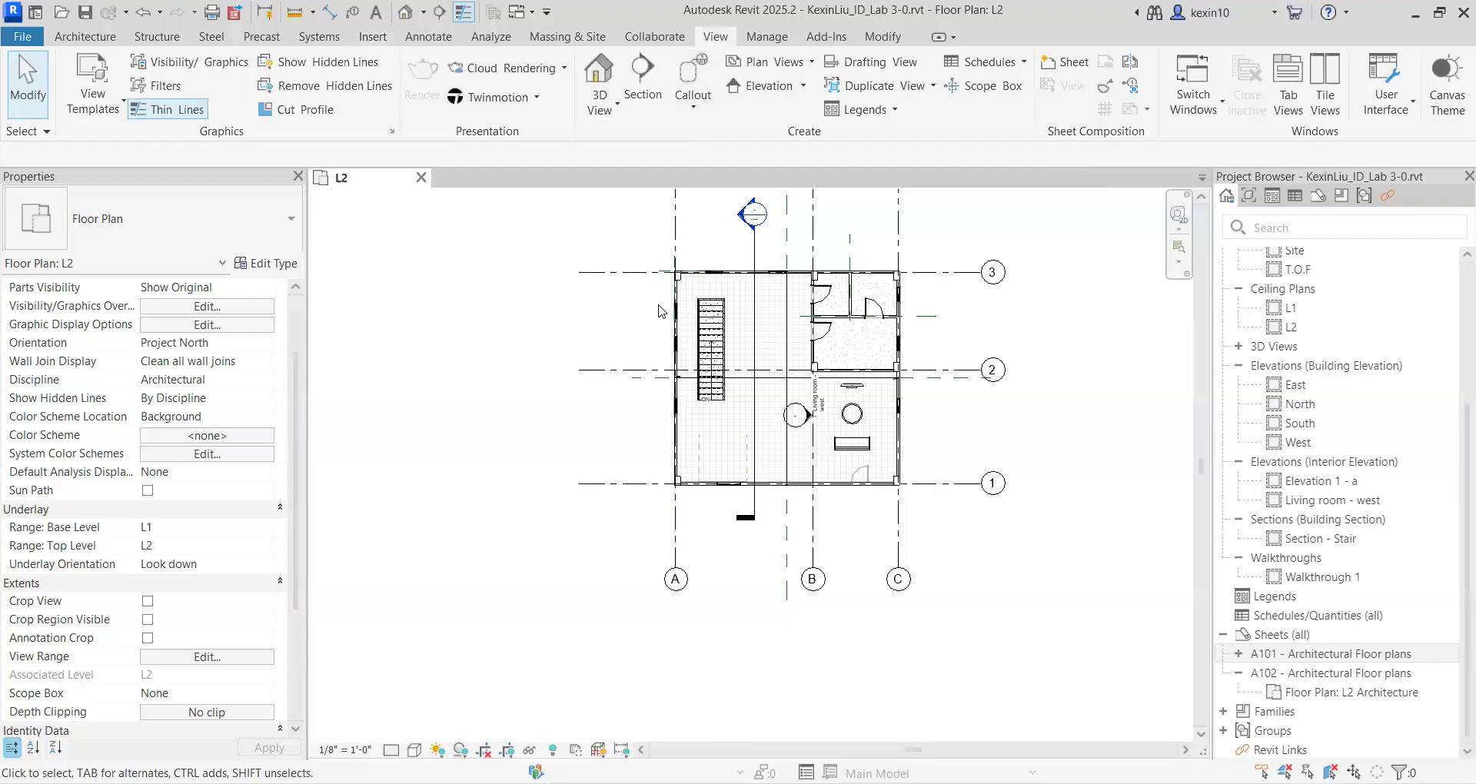
middle_drag(878, 310, 788, 393)
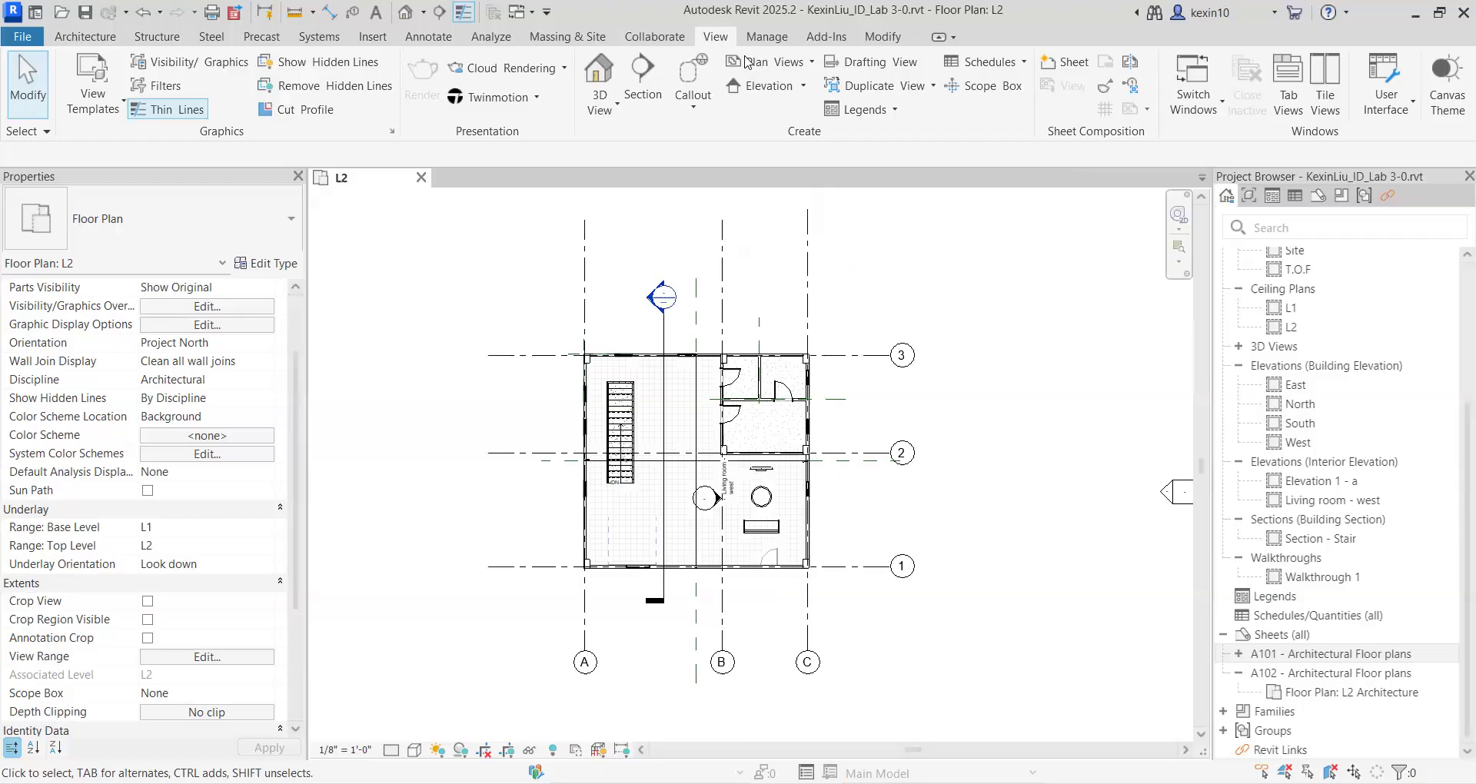
click(1018, 66)
click(971, 105)
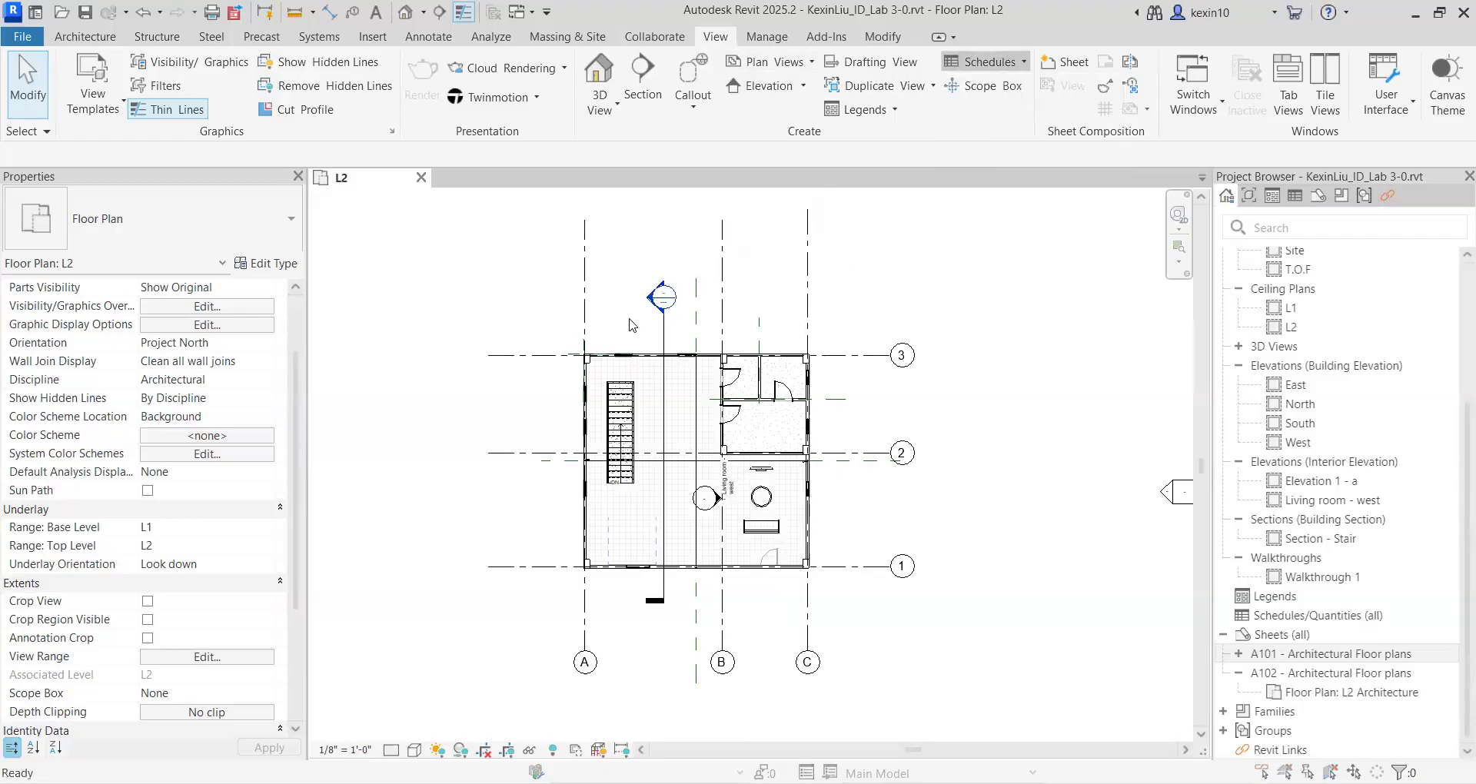
click(908, 233)
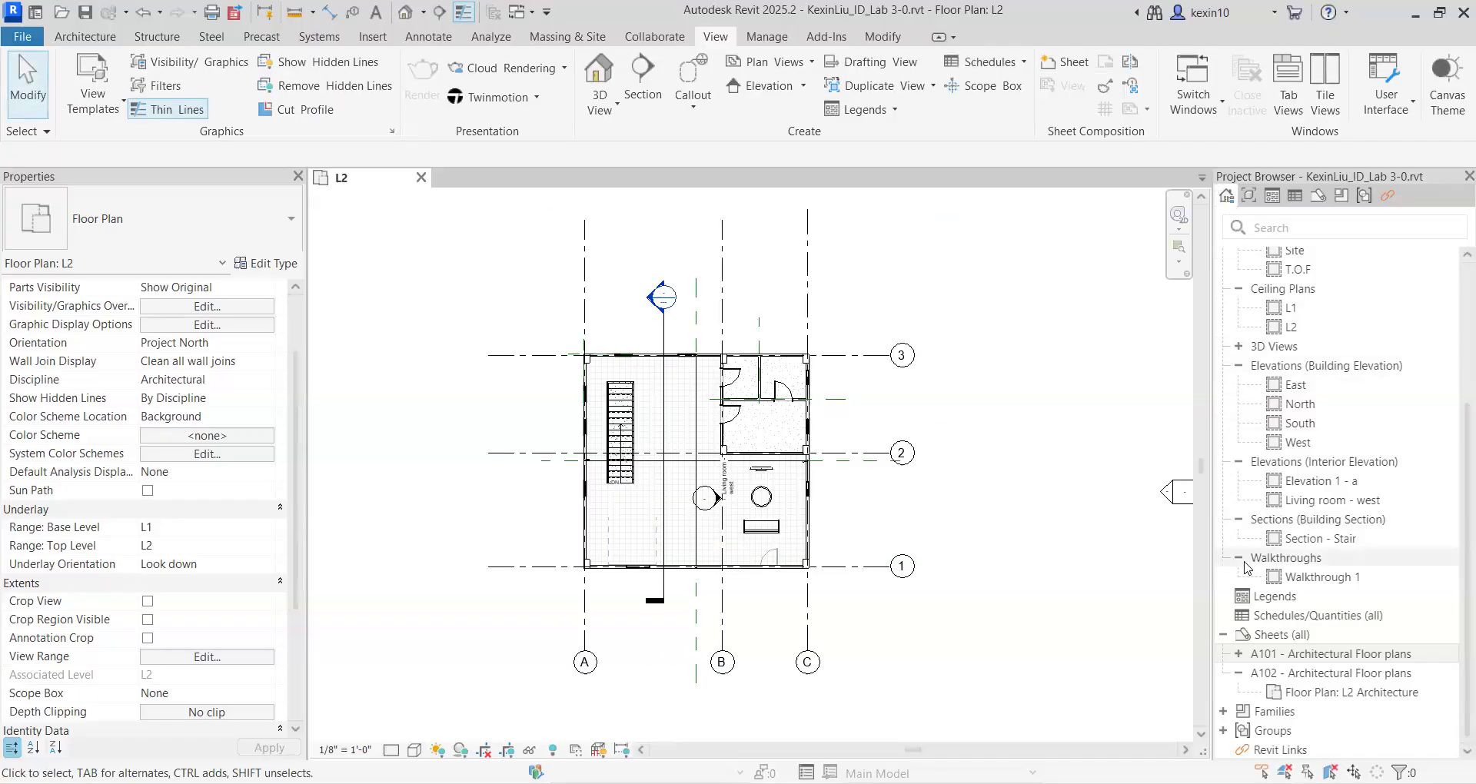
Step: Collapse the Building Elevation views in the Project Browser and start a new schedule from Schedules/Quantities
double_click(1308, 365)
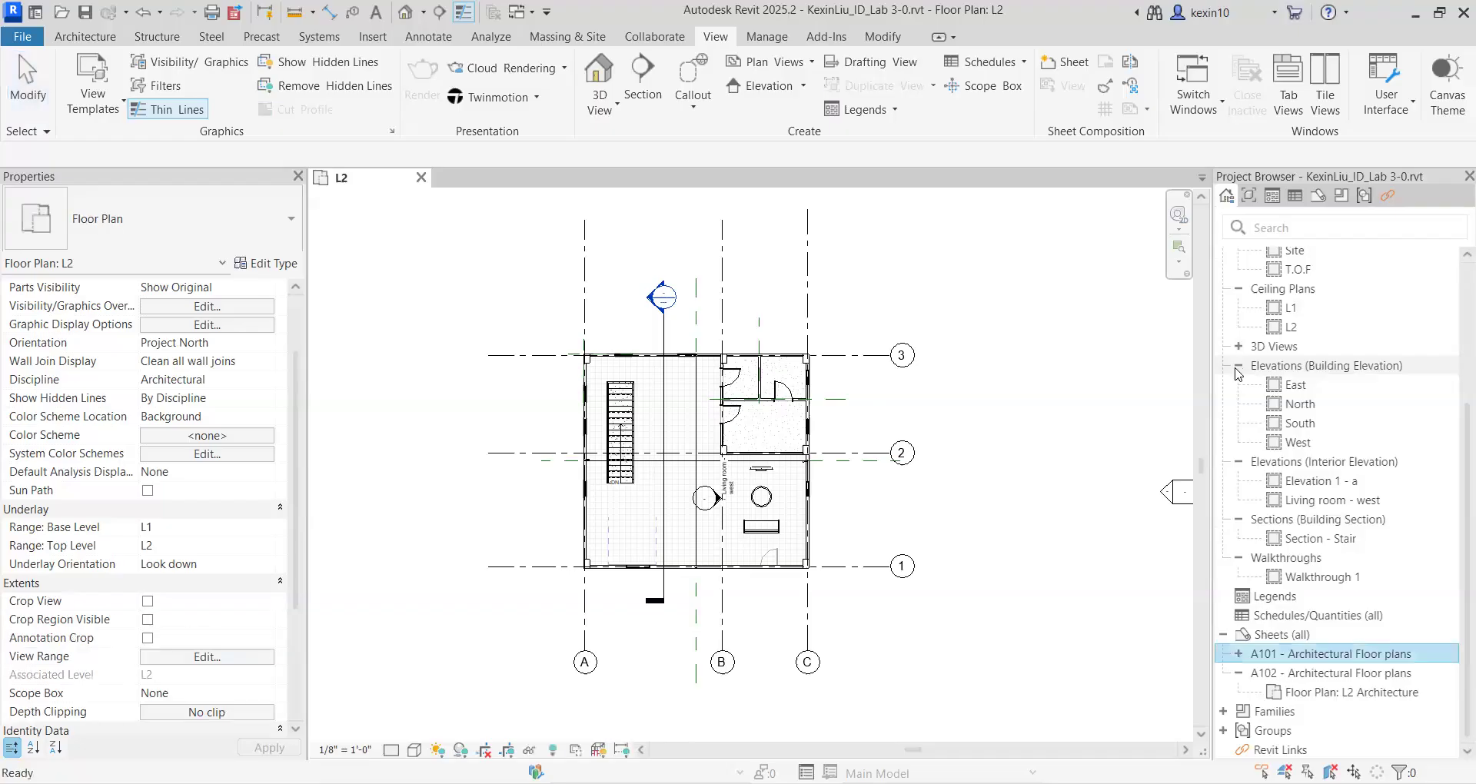
click(1259, 619)
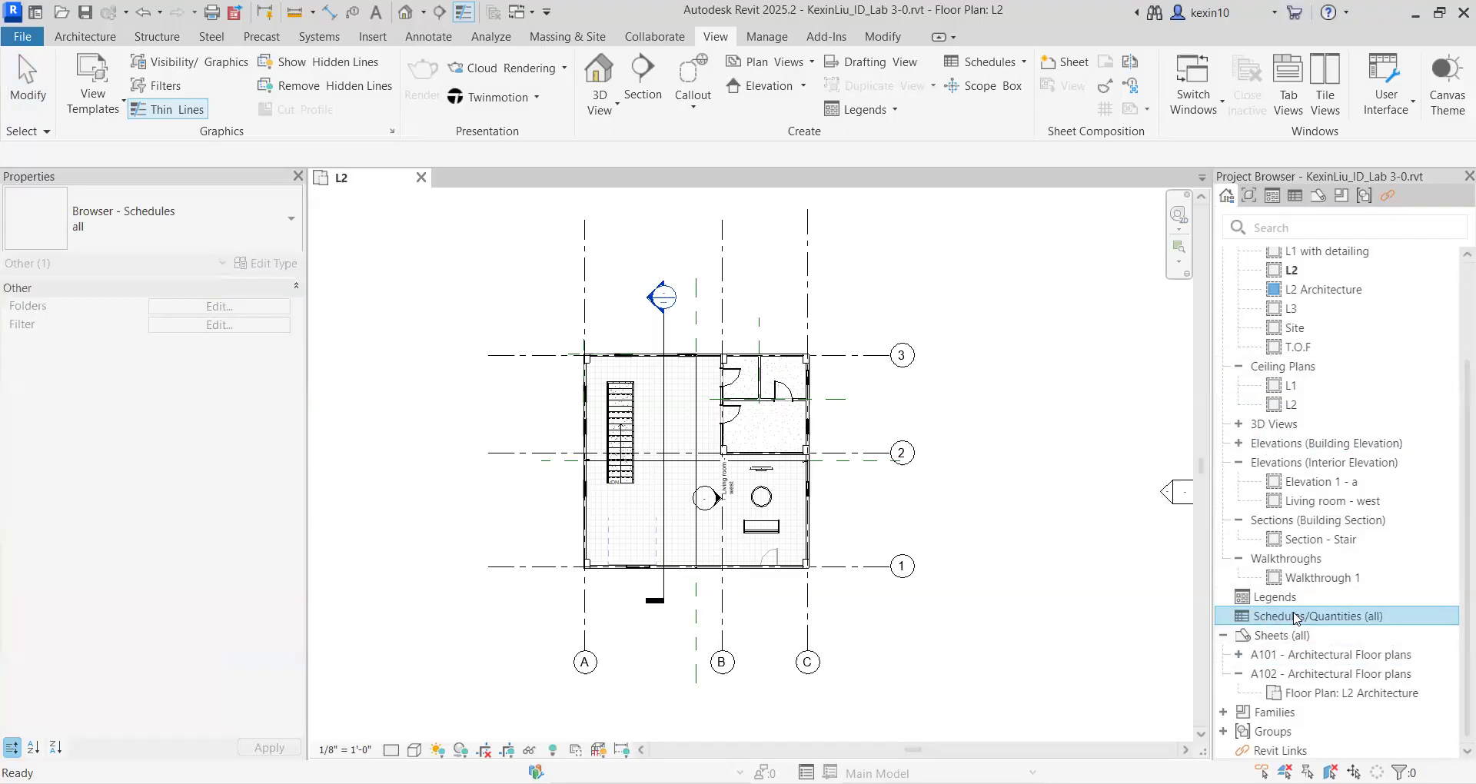
right_click(1297, 620)
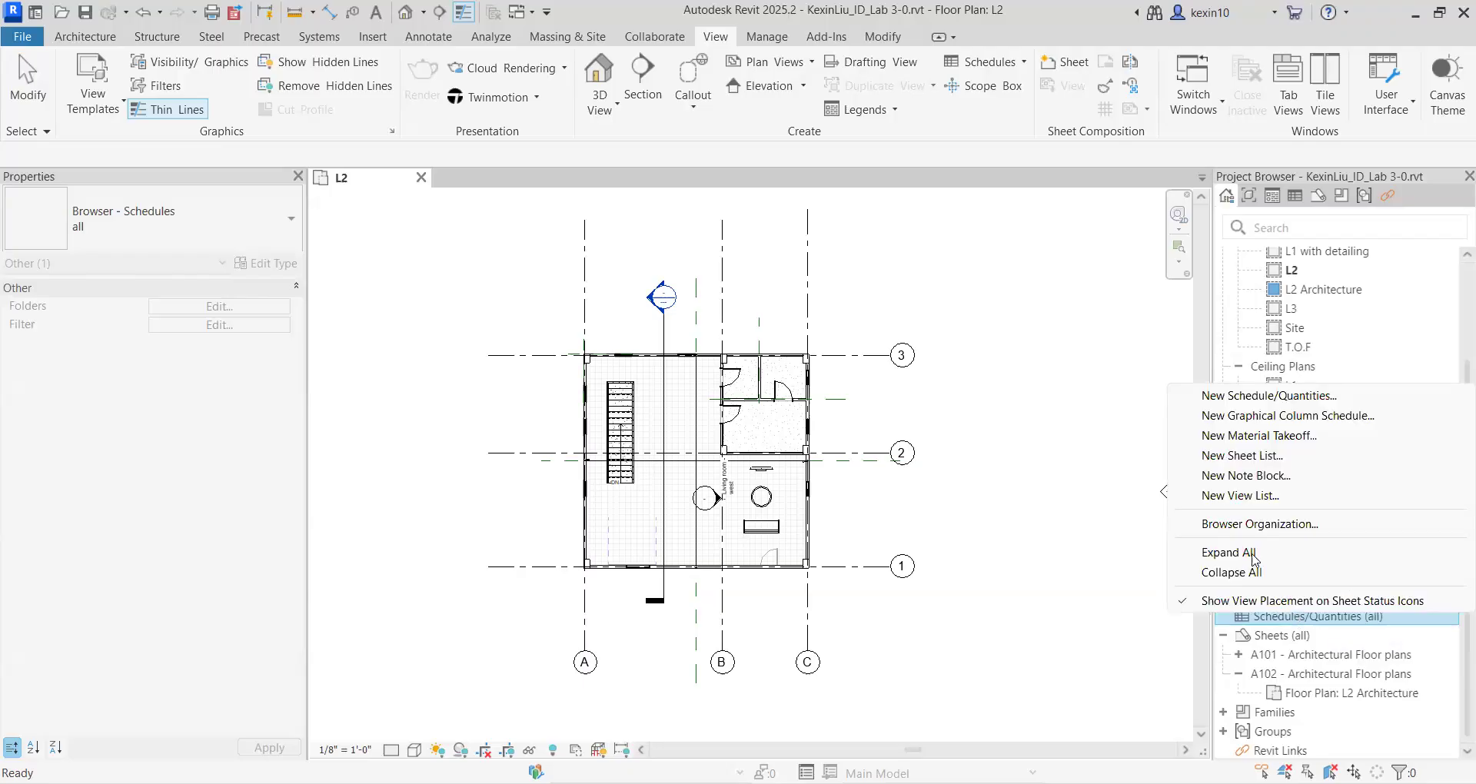
click(1226, 396)
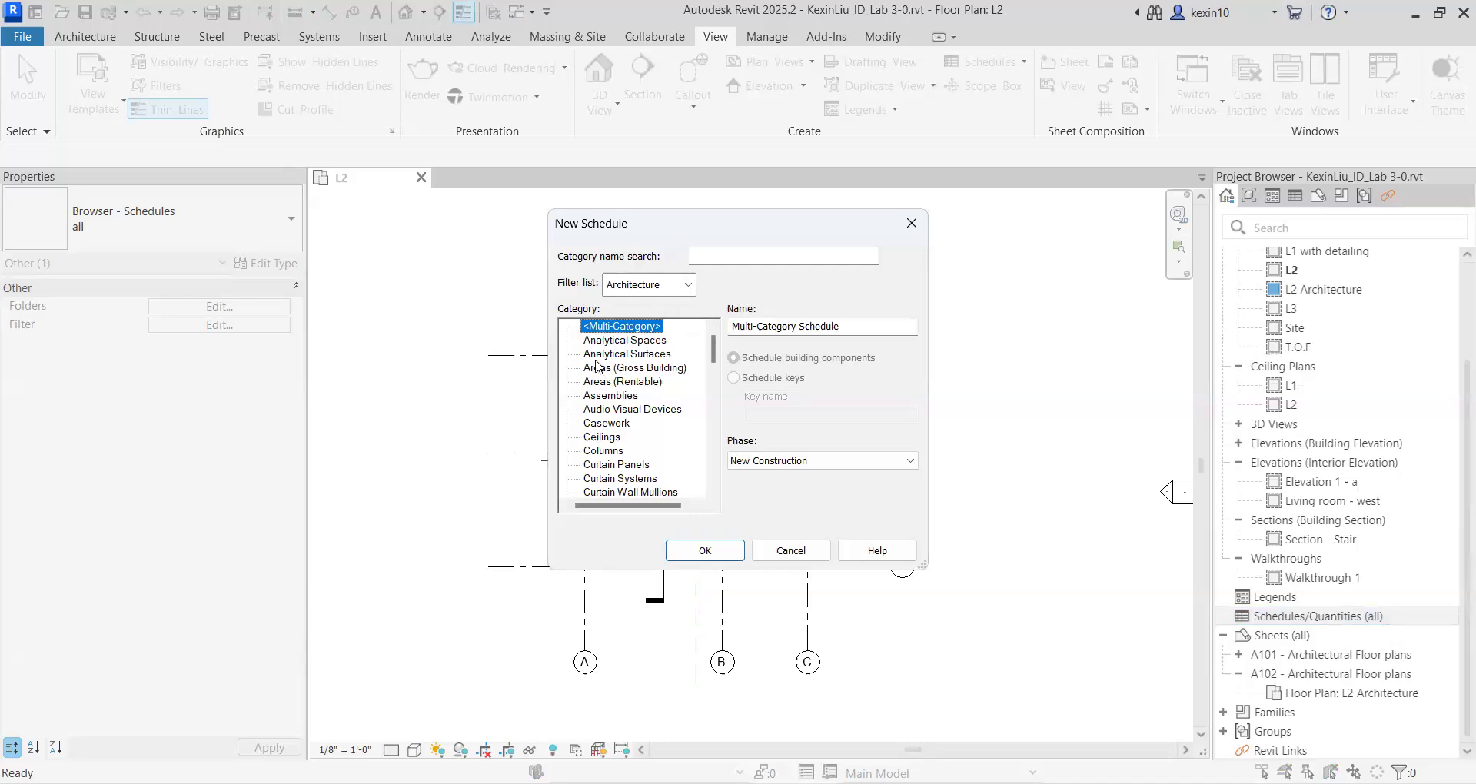
Step: Extend the schedule category filter to include Structure, Mechanical, Electrical, Piping and Infrastructure
click(658, 286)
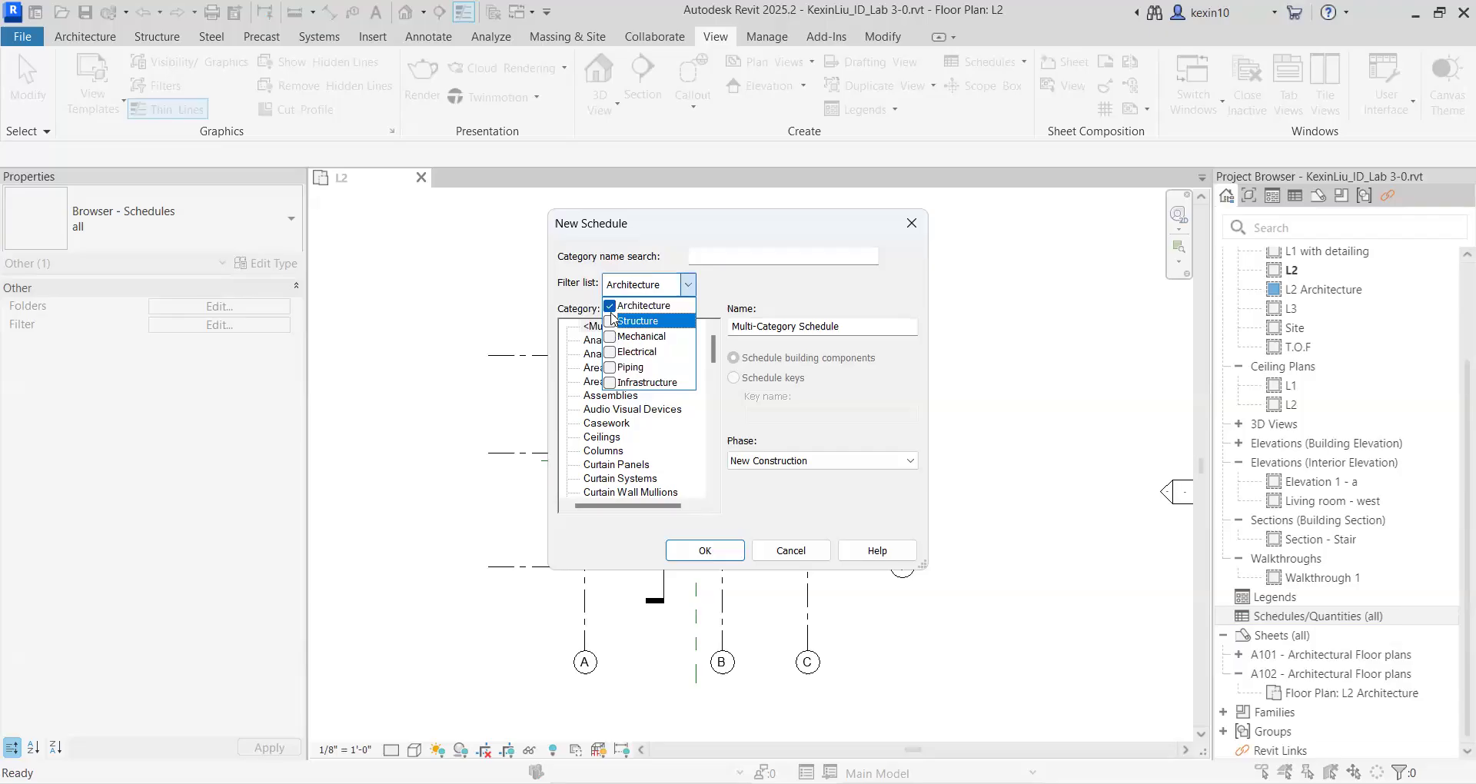
click(610, 321)
click(610, 336)
click(610, 352)
click(610, 367)
click(611, 382)
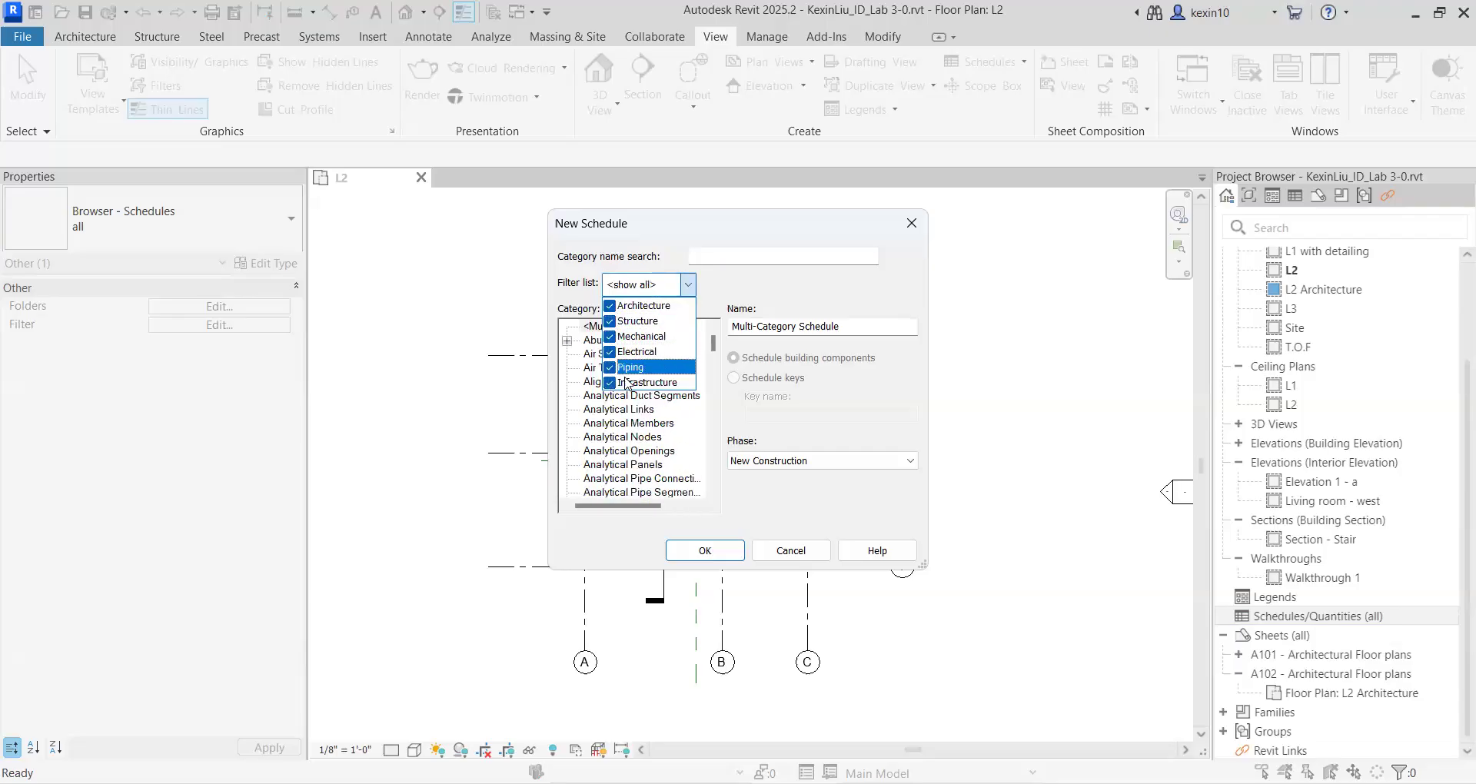
Step: Limit the schedule category filter to Architecture again by removing the other five disciplines
click(610, 320)
click(610, 336)
click(610, 352)
click(610, 367)
click(610, 382)
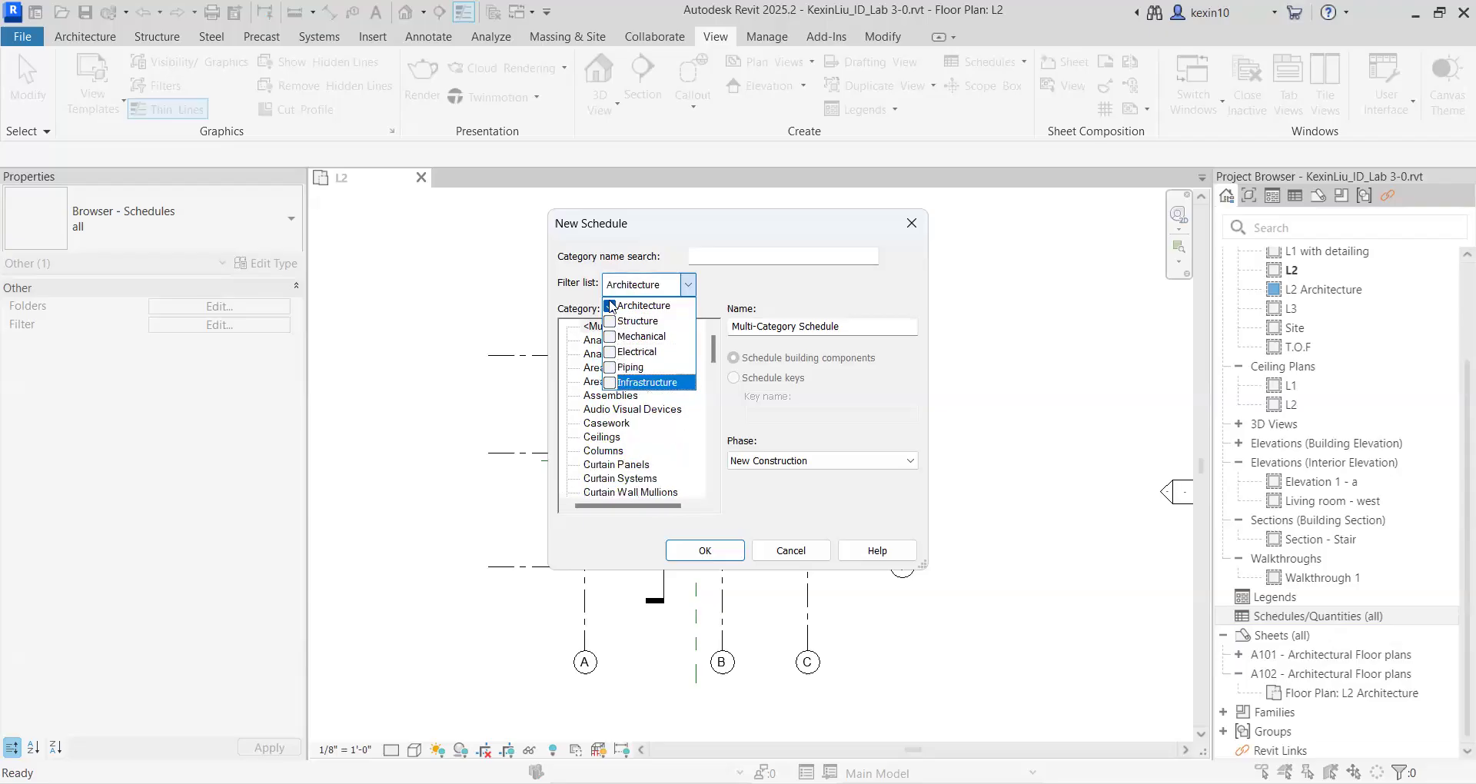
click(670, 392)
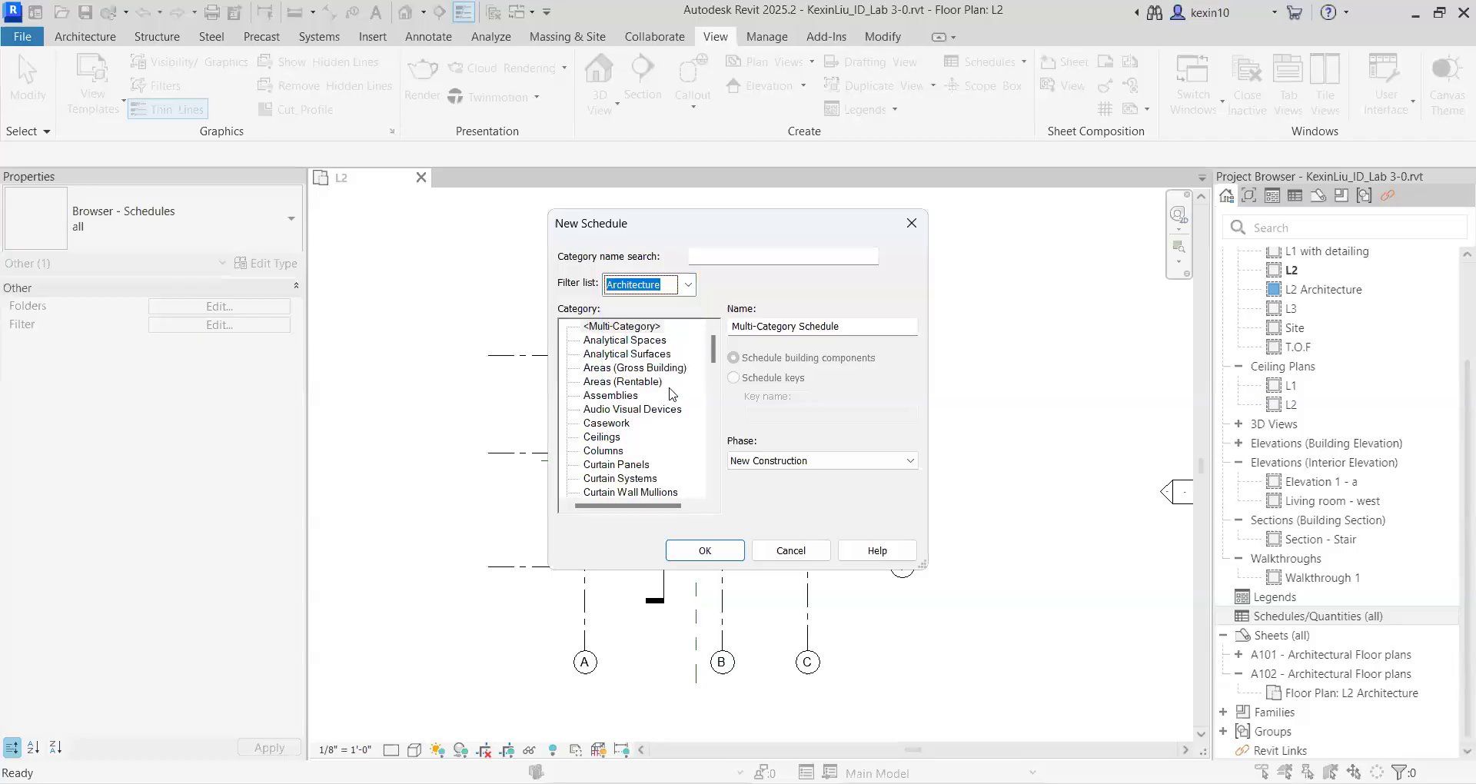
Step: Create a building component schedule for the Windows category, named Window Schedule, with the New Construction phase
click(645, 368)
click(633, 342)
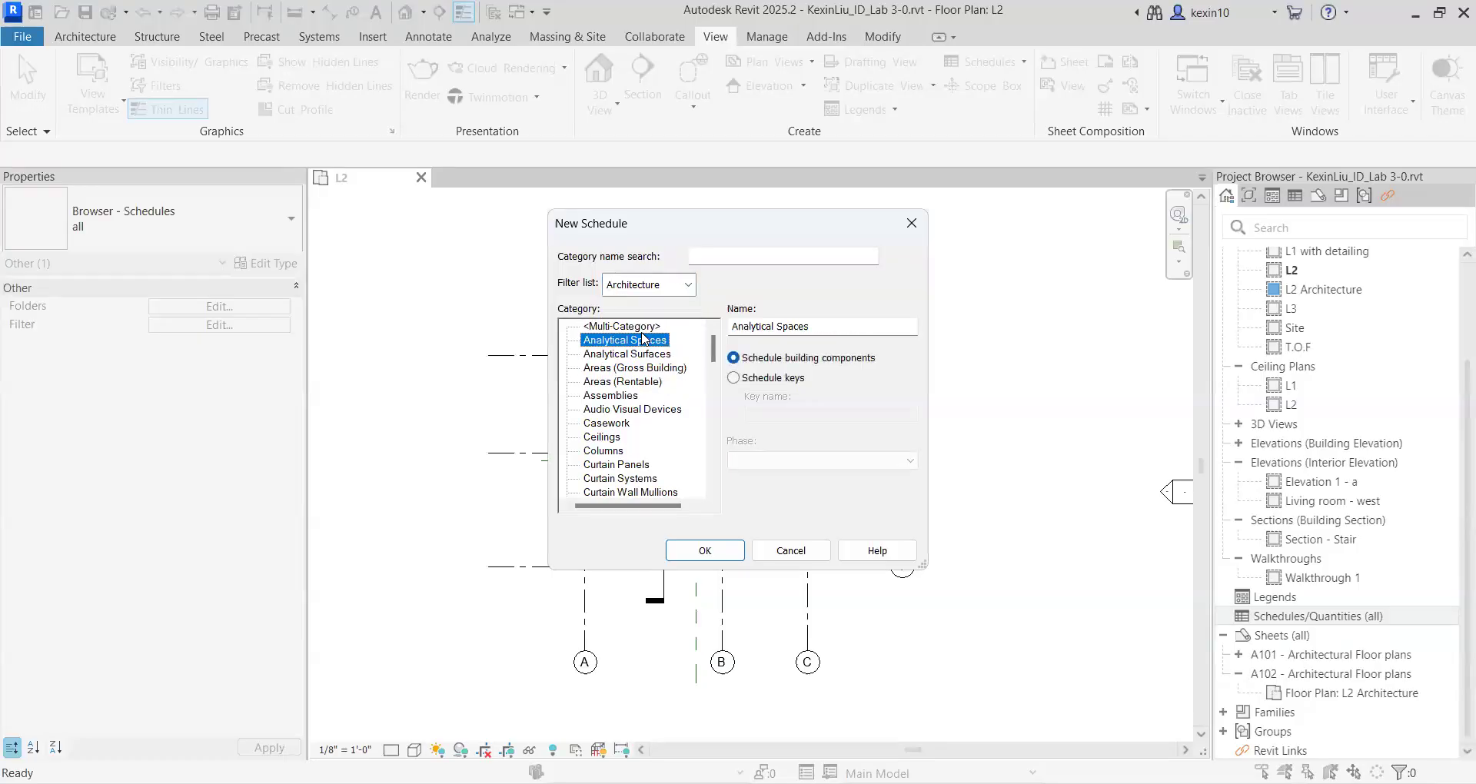
click(611, 396)
scroll(611, 397, down, 7)
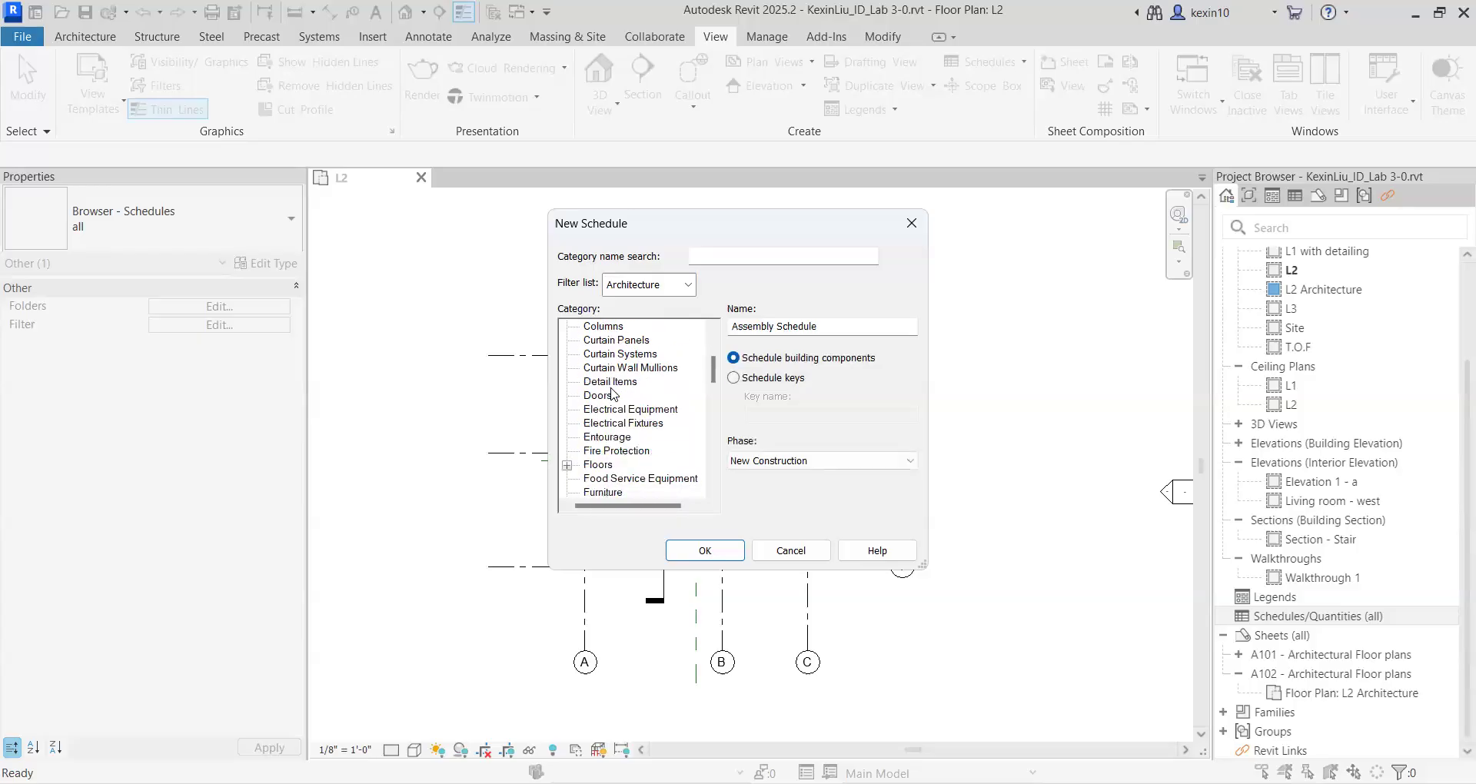
scroll(611, 400, down, 10)
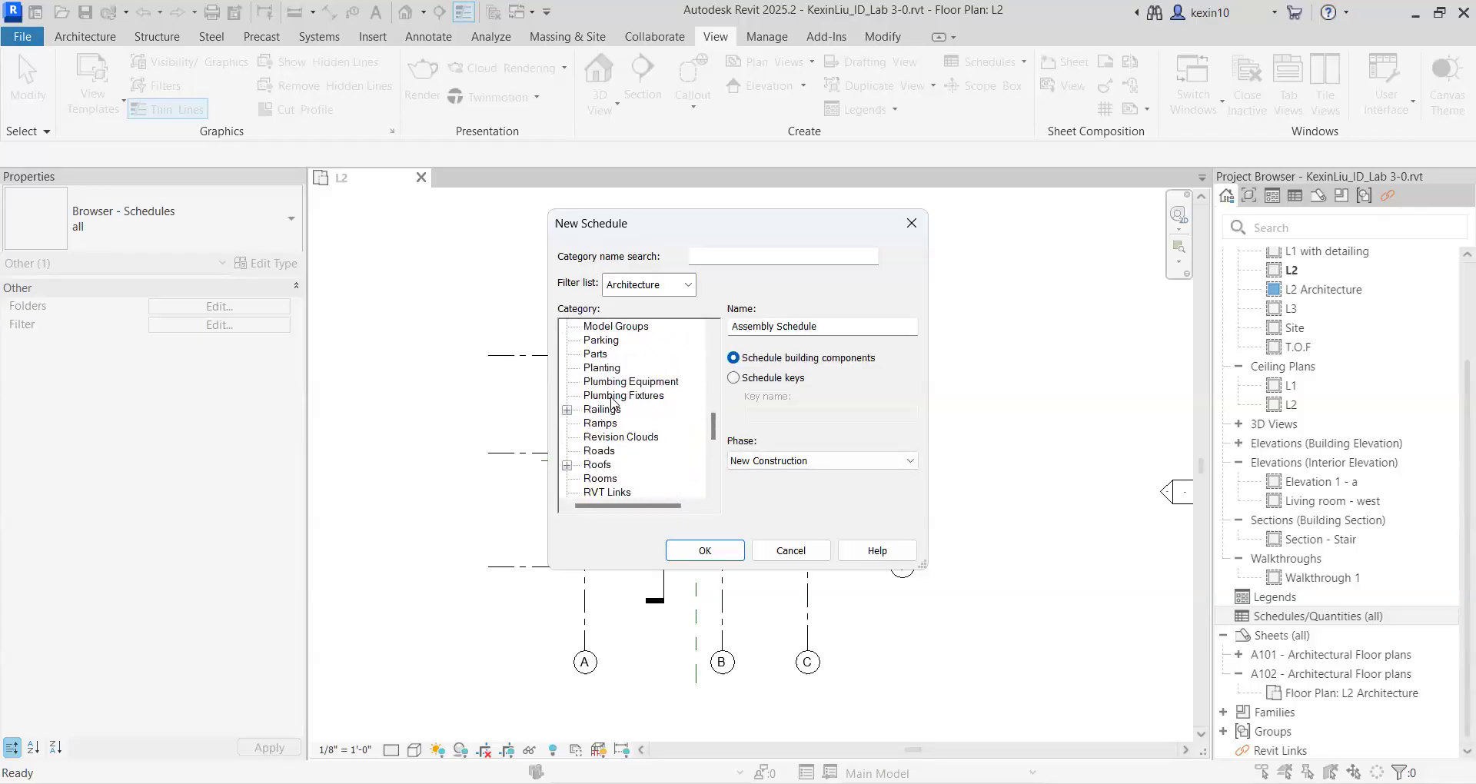
click(592, 480)
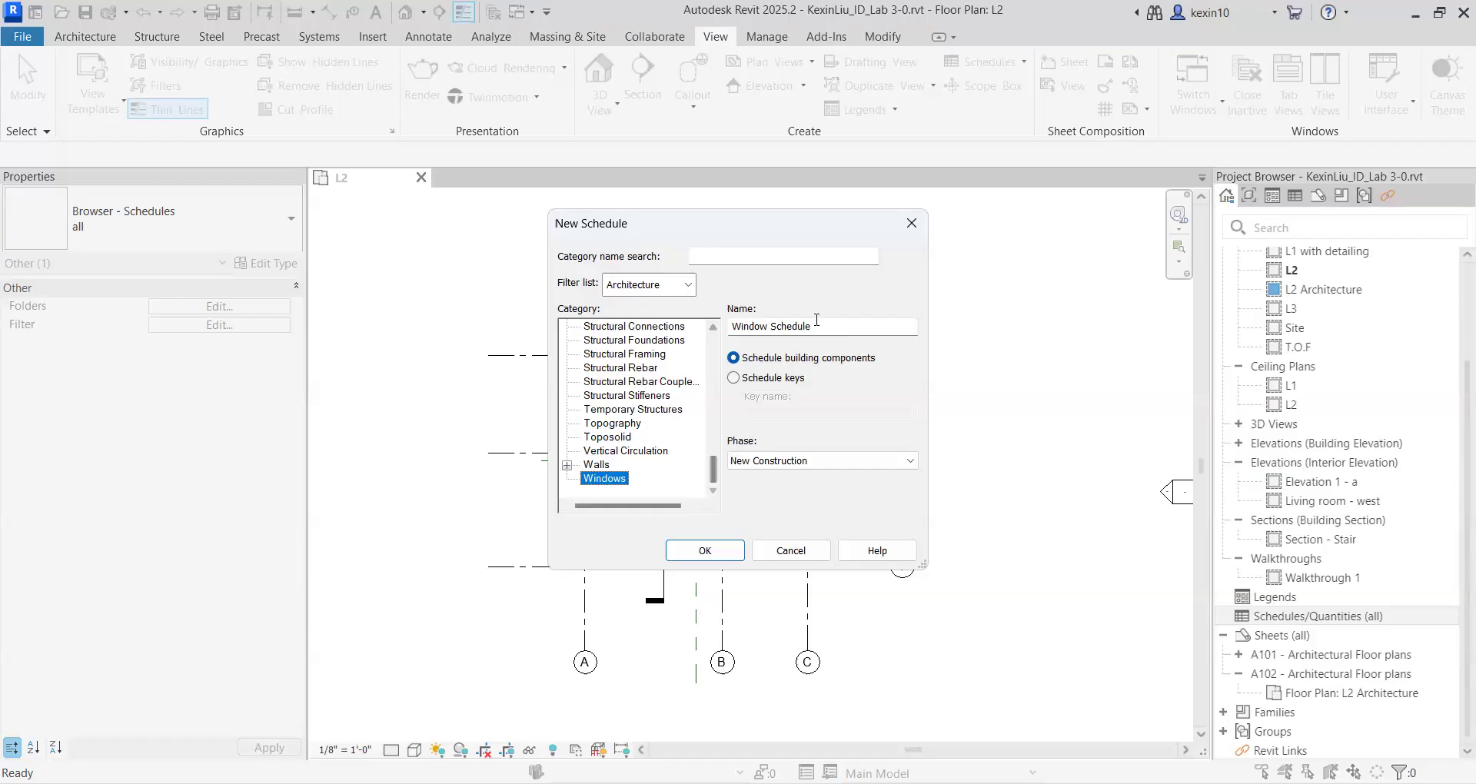
click(622, 453)
click(598, 465)
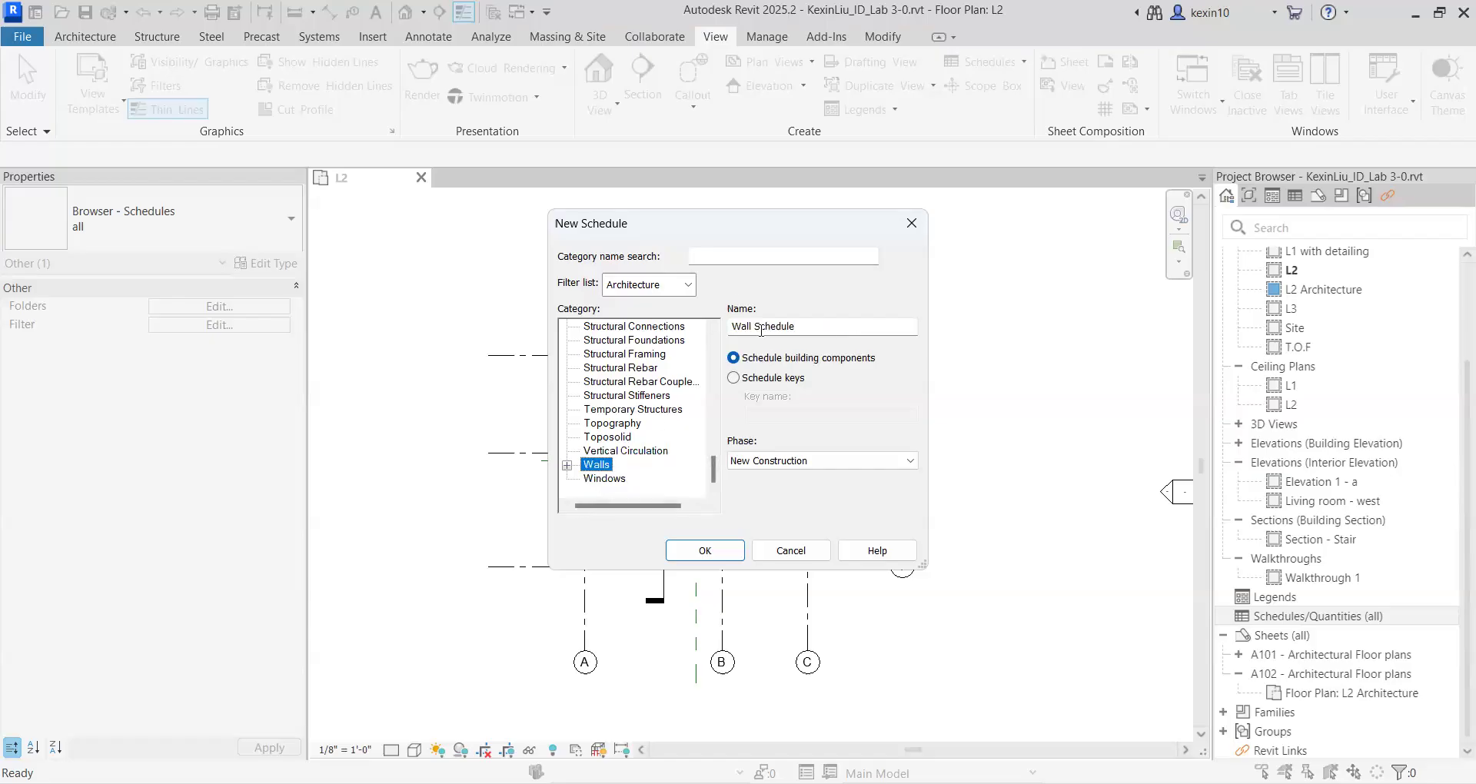
click(604, 478)
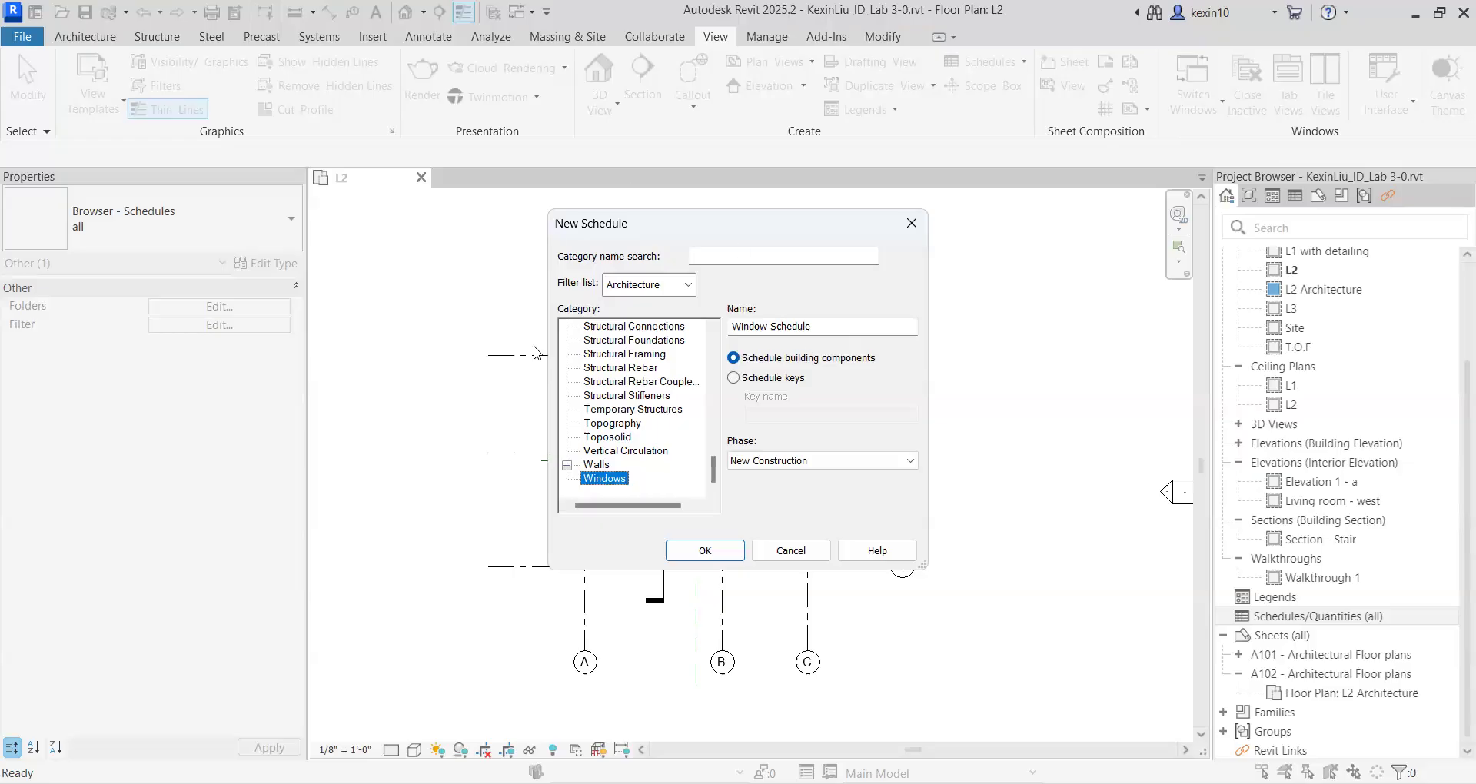
click(720, 553)
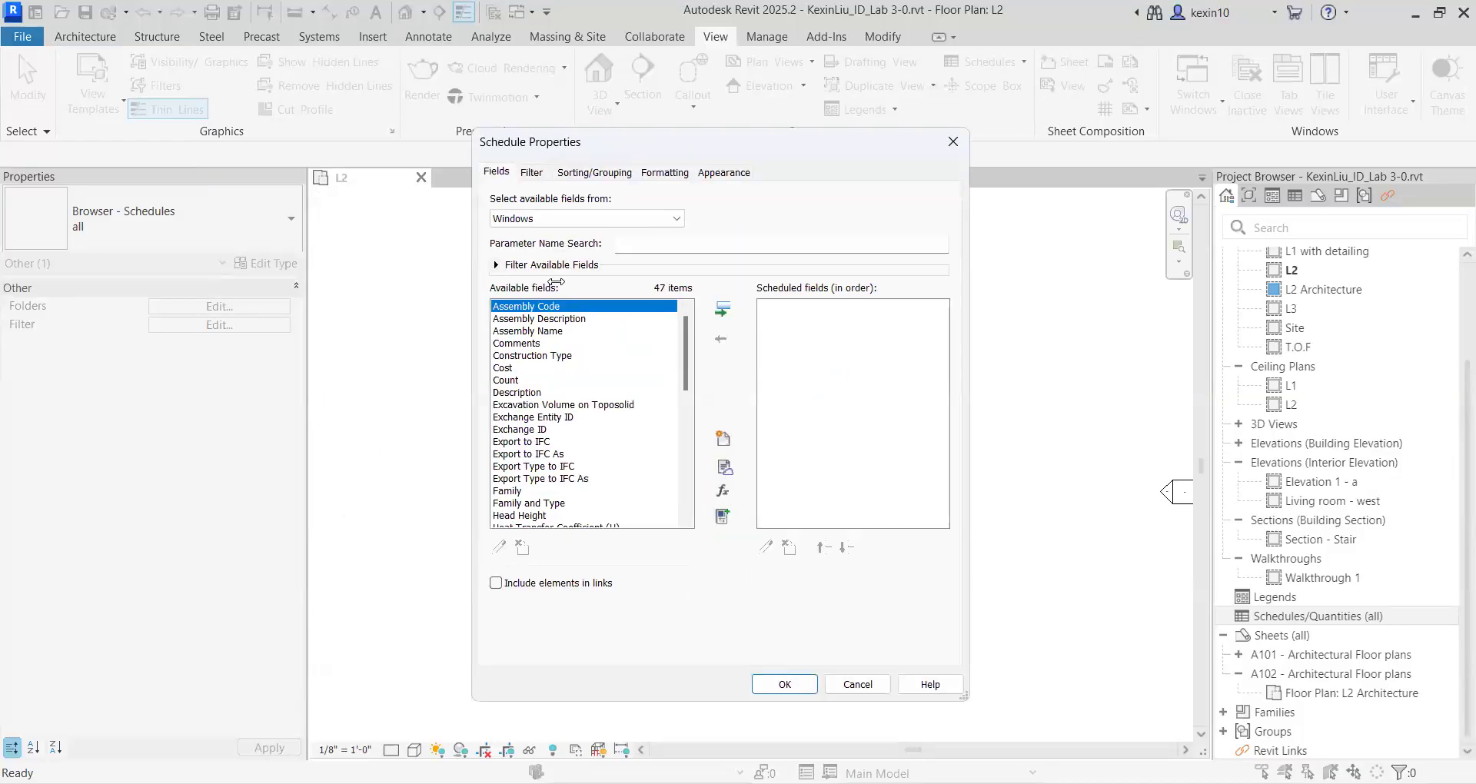
Step: Look through the available Windows fields, from Assembly Code down to Width, for the schedule
click(555, 332)
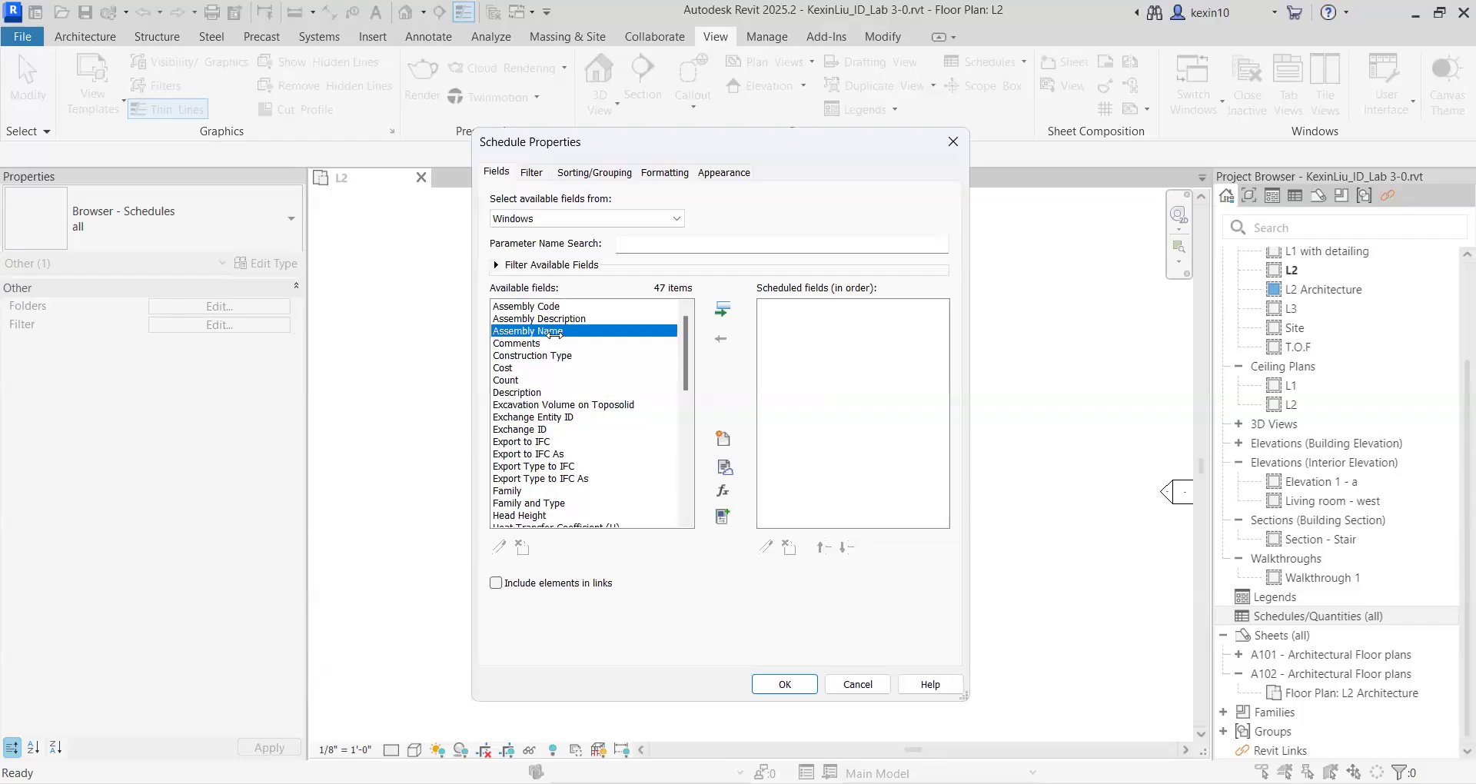
scroll(558, 326, down, 1)
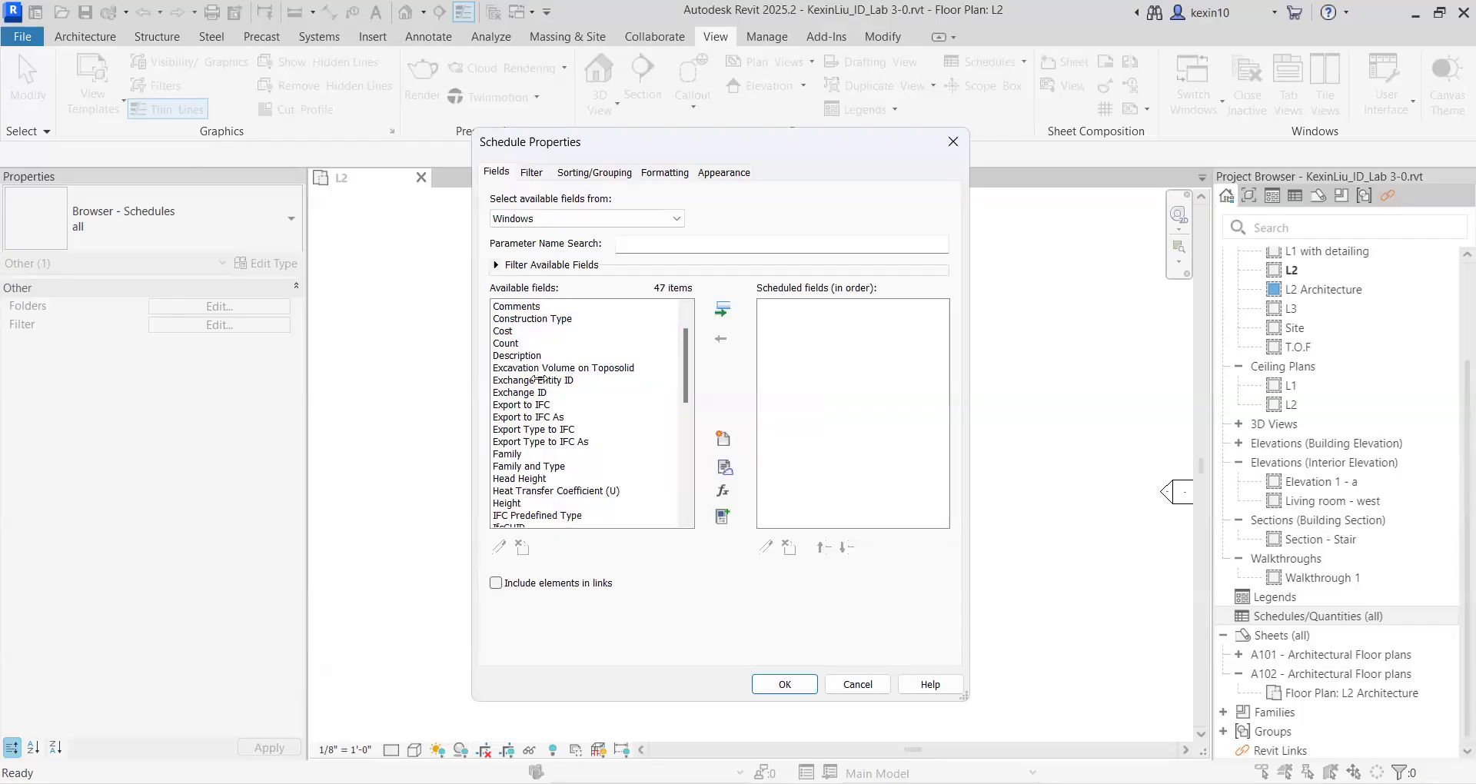
click(539, 442)
click(555, 417)
scroll(560, 411, down, 2)
click(560, 416)
scroll(558, 400, down, 4)
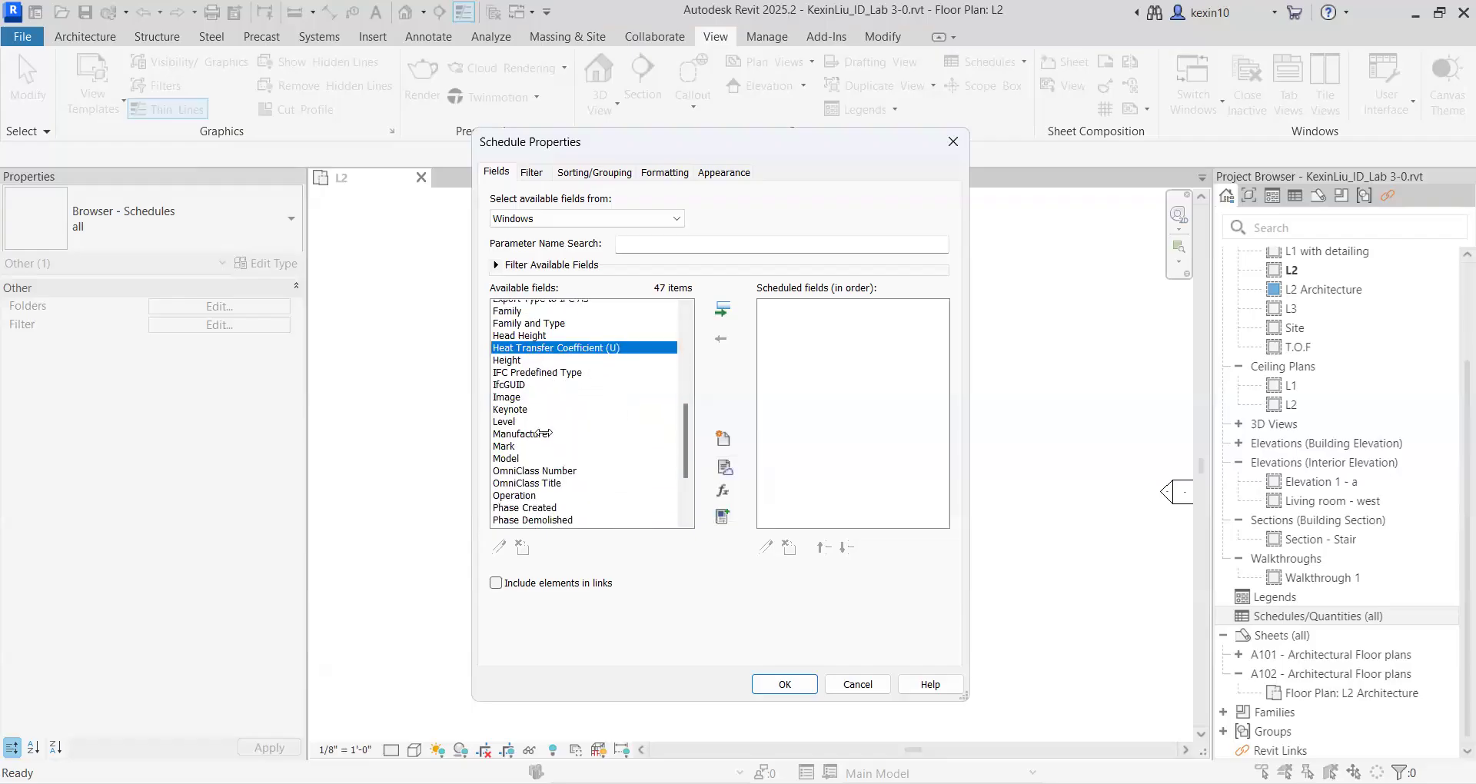
click(514, 344)
scroll(539, 375, down, 2)
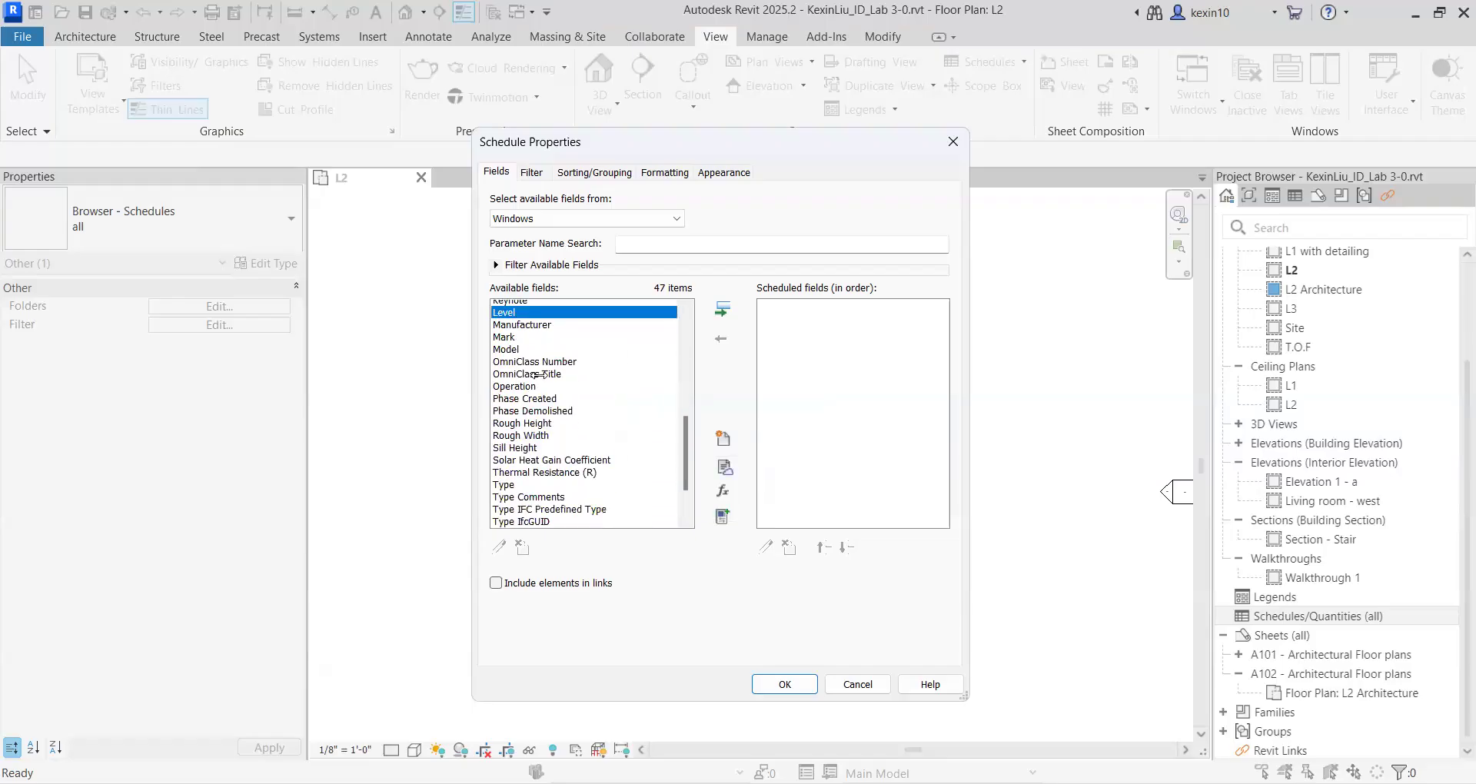
click(529, 403)
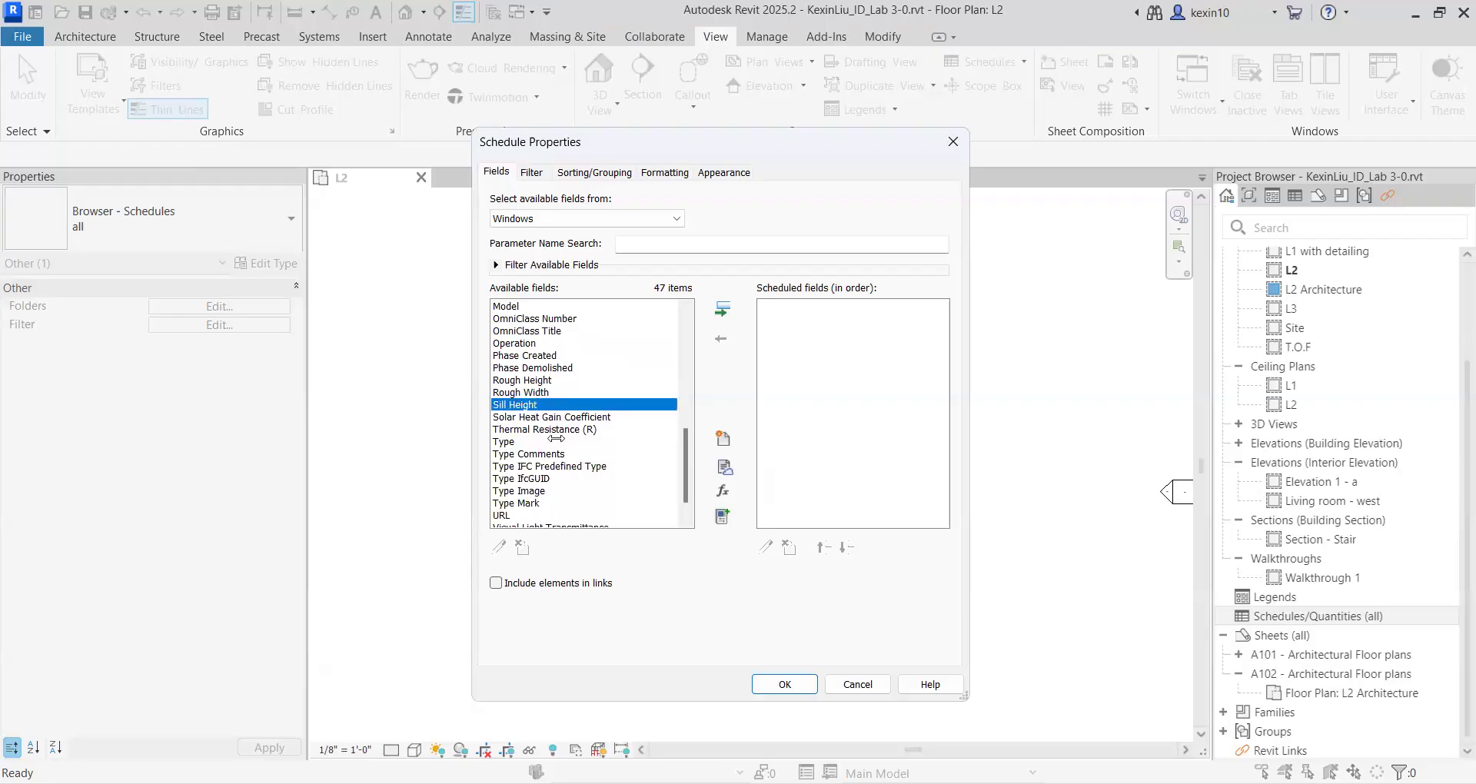
scroll(556, 438, down, 1)
click(504, 516)
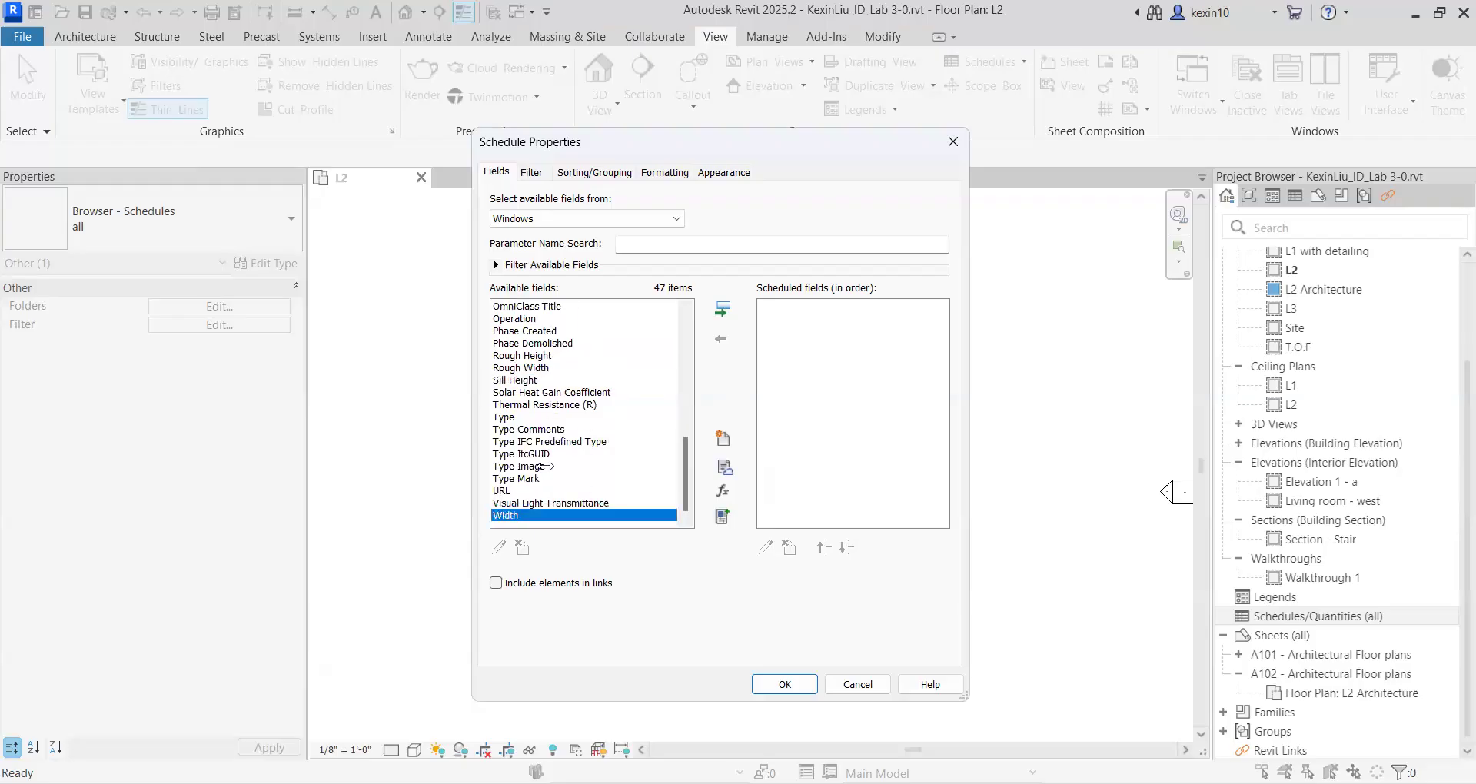
scroll(530, 469, up, 5)
scroll(530, 469, up, 5)
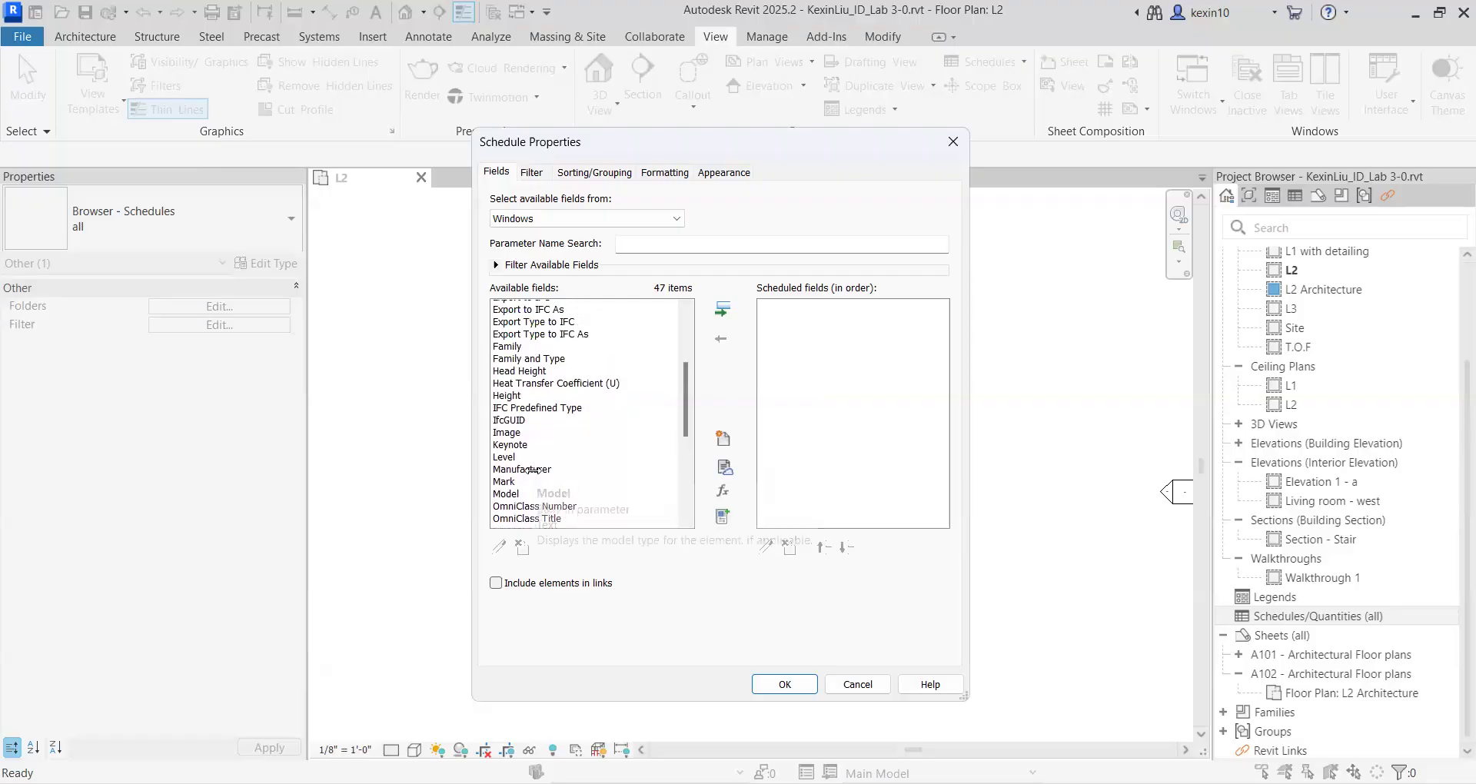
Step: Try adding the Cost and Construction Type fields to the schedule, removing each one again
click(531, 367)
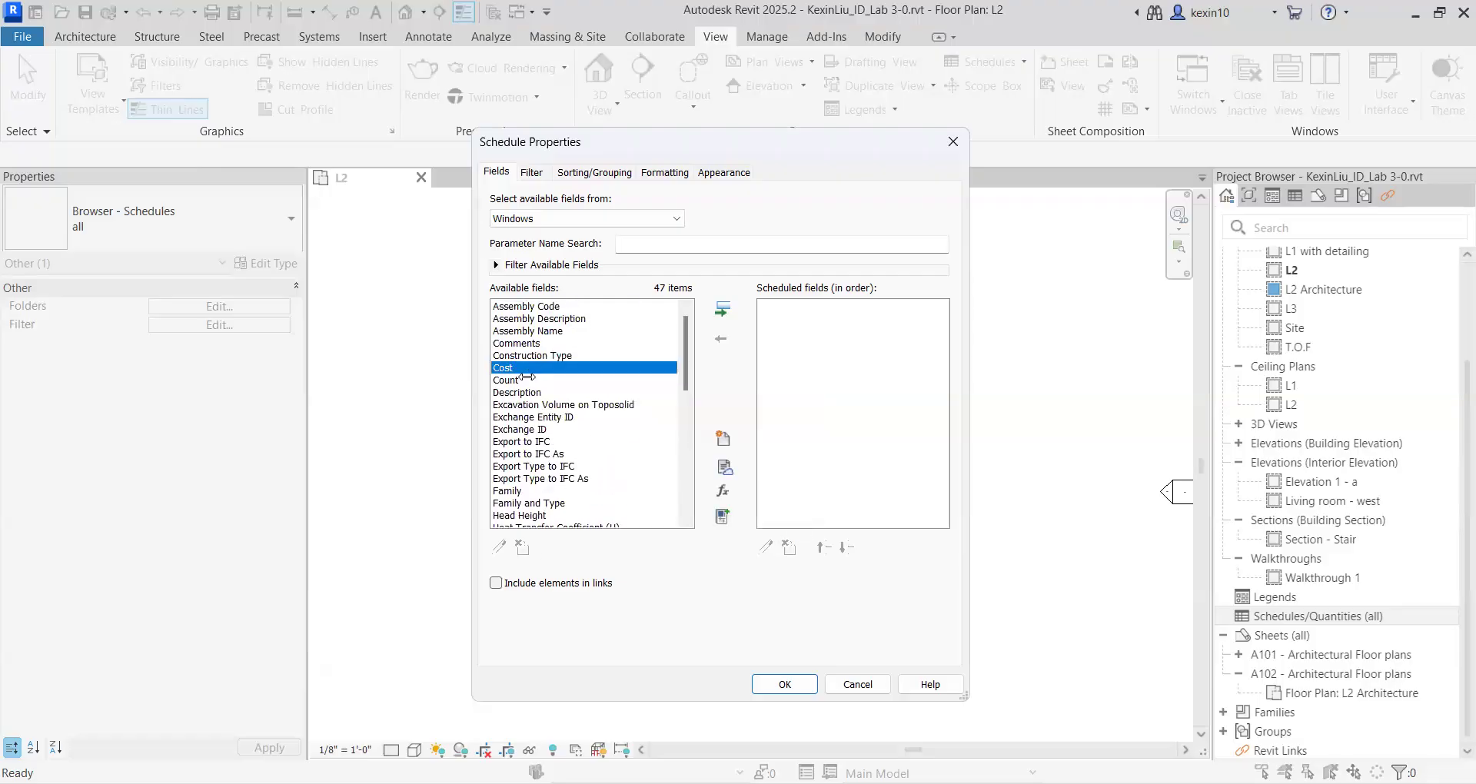
click(527, 378)
click(542, 367)
click(724, 309)
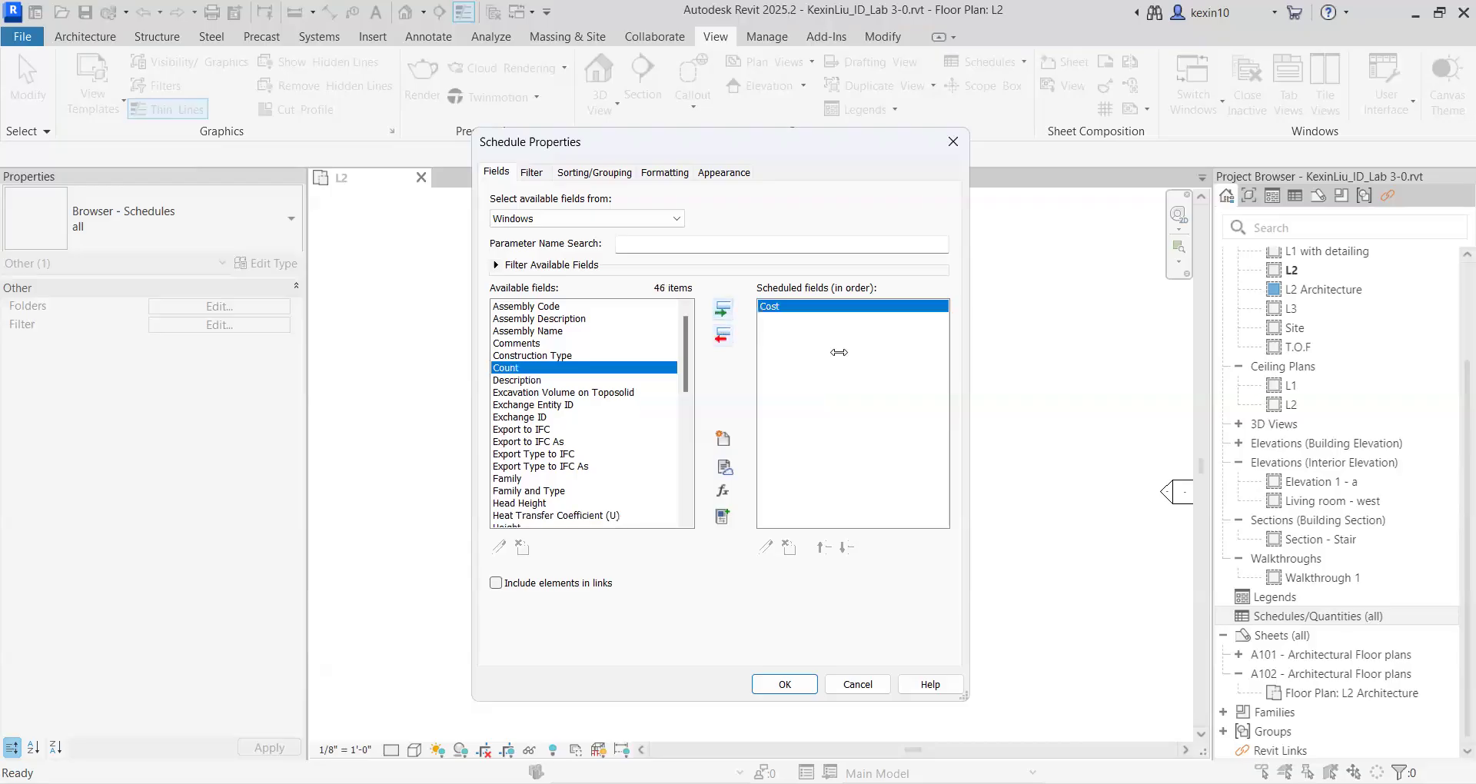
click(718, 336)
click(580, 354)
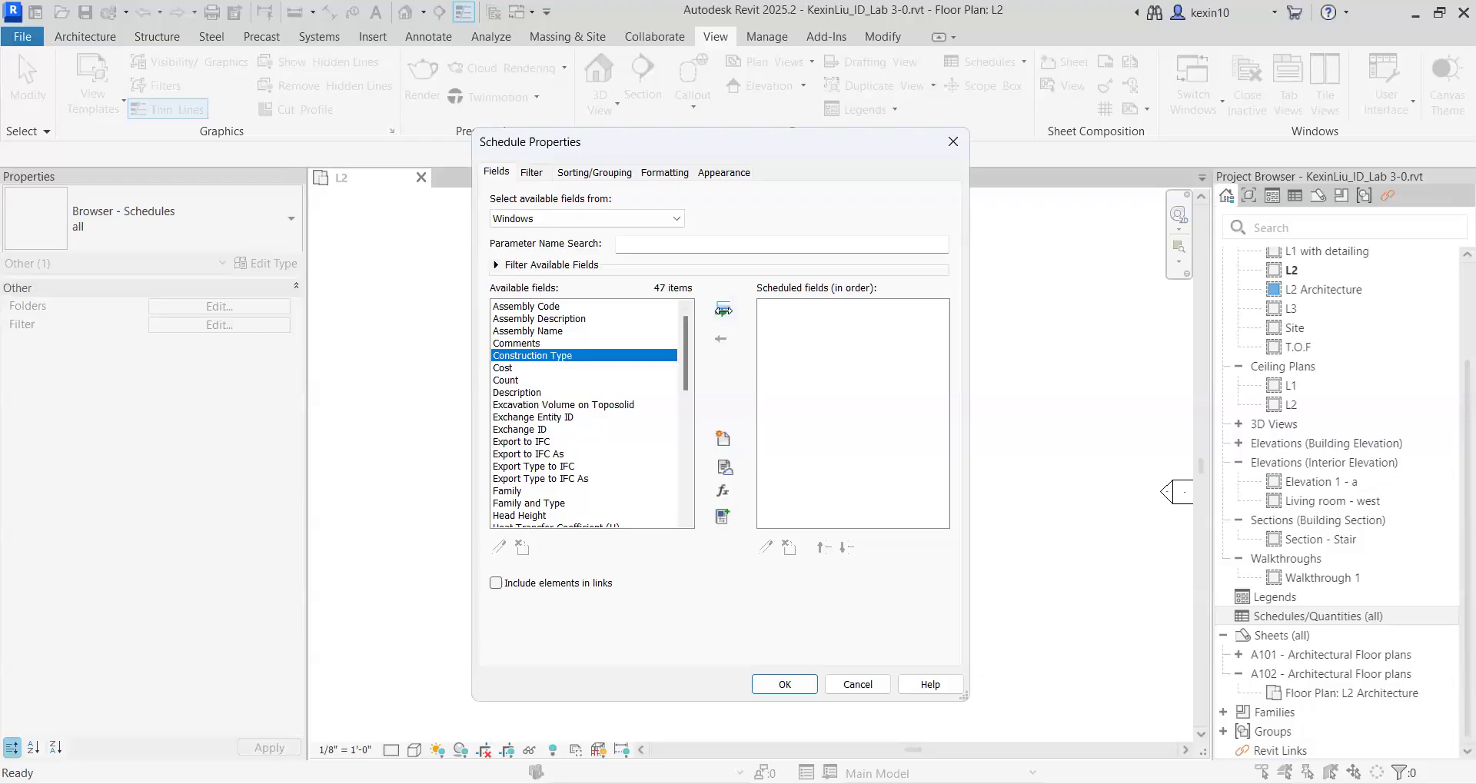
click(724, 308)
click(723, 336)
Step: Add the Cost, Count and Description fields to the scheduled fields
click(606, 367)
click(722, 308)
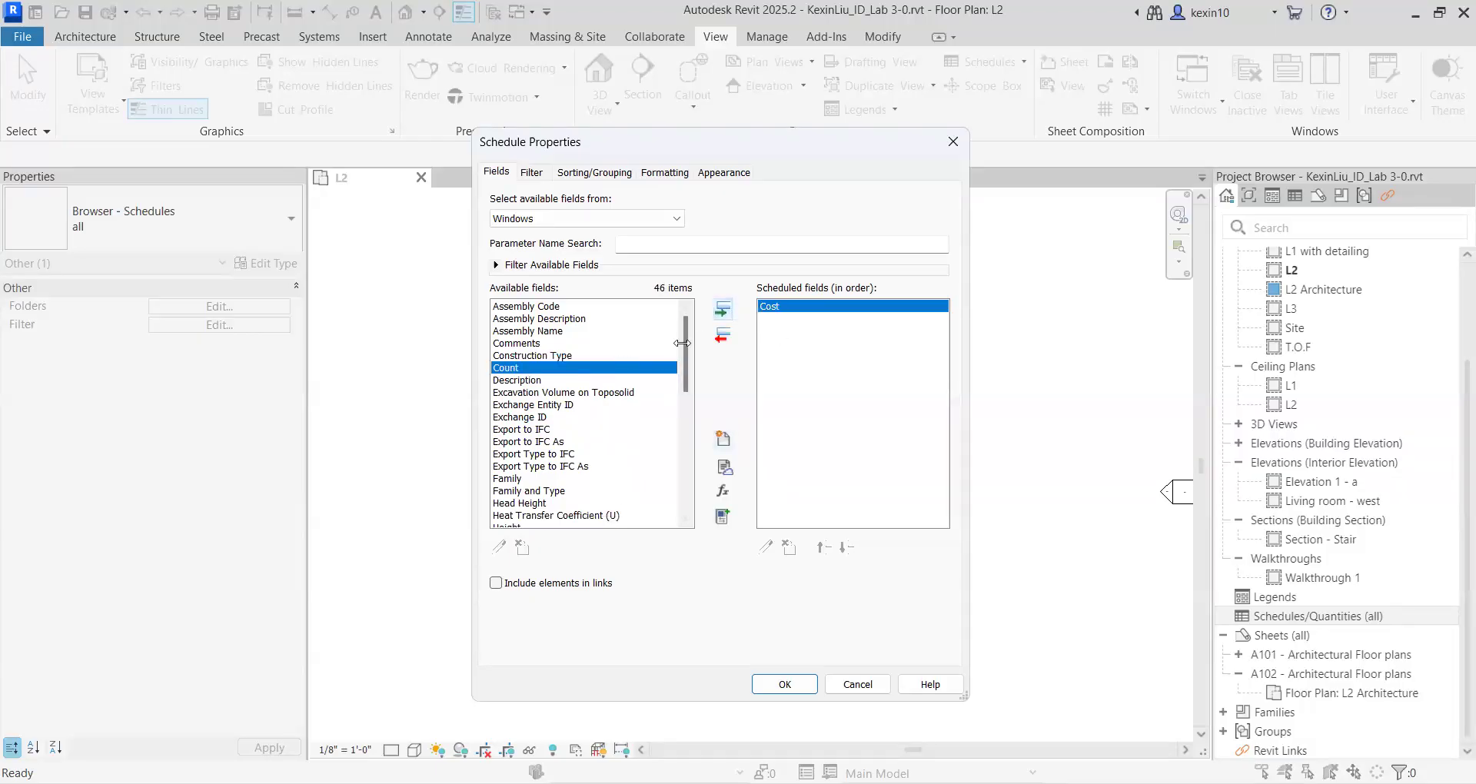
click(723, 309)
click(724, 308)
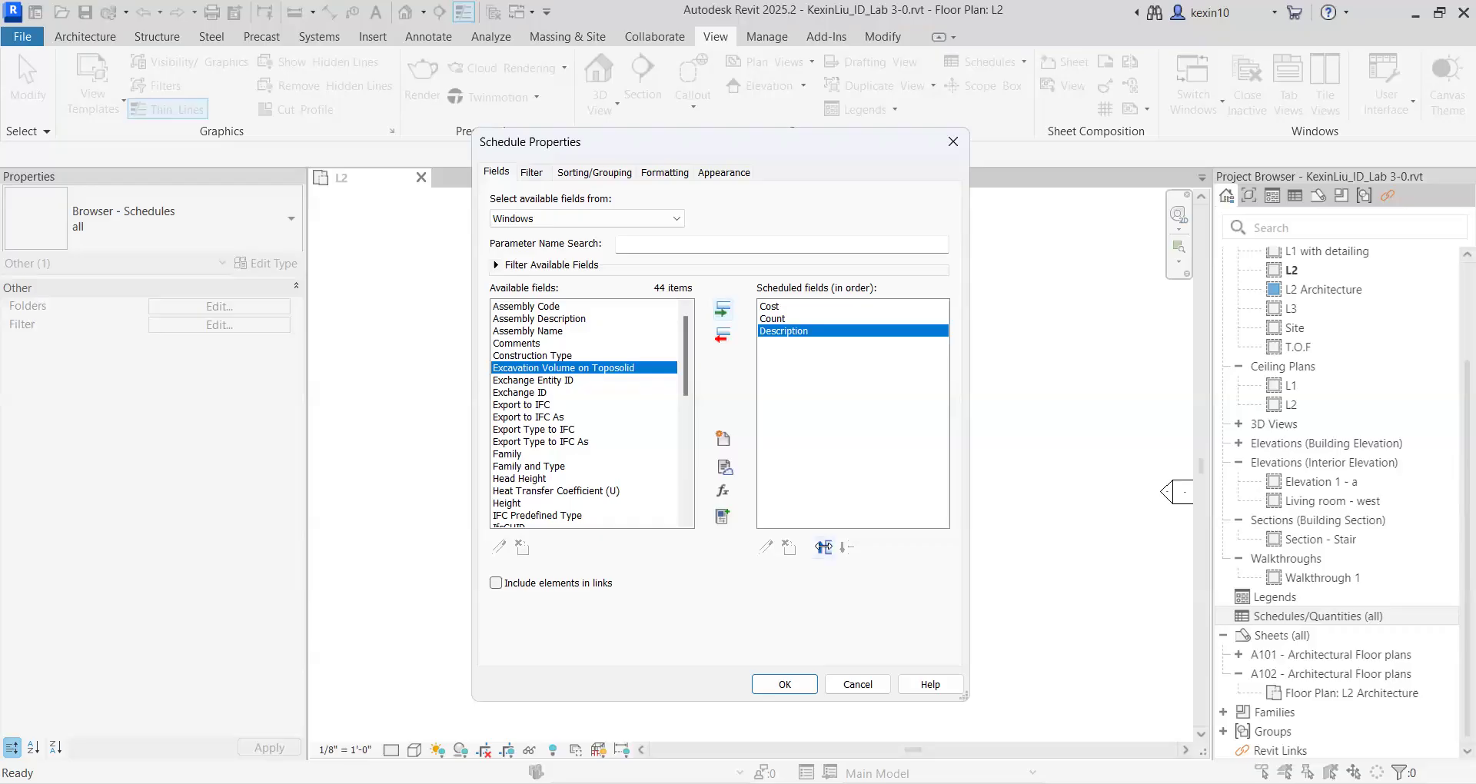
Step: Reorder the Description field up and down among the scheduled fields, leaving it first
click(823, 548)
click(849, 547)
click(824, 547)
click(824, 548)
click(849, 548)
click(849, 547)
click(827, 547)
click(849, 548)
click(828, 548)
click(848, 547)
click(827, 547)
click(846, 548)
click(823, 548)
click(823, 547)
Step: Add the Excavation Volume on Toposolid field, and clear all scheduled fields from the schedule
click(722, 311)
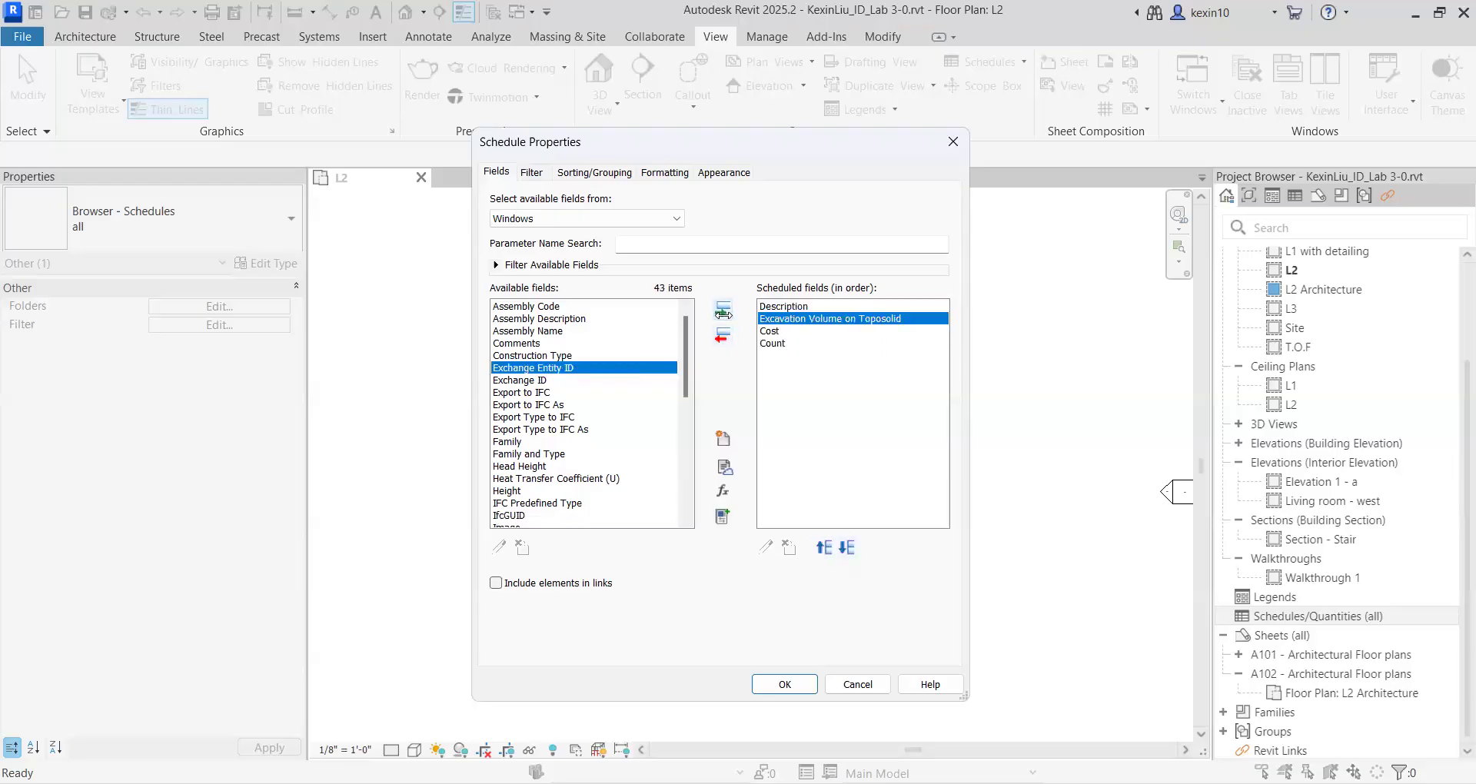
click(723, 335)
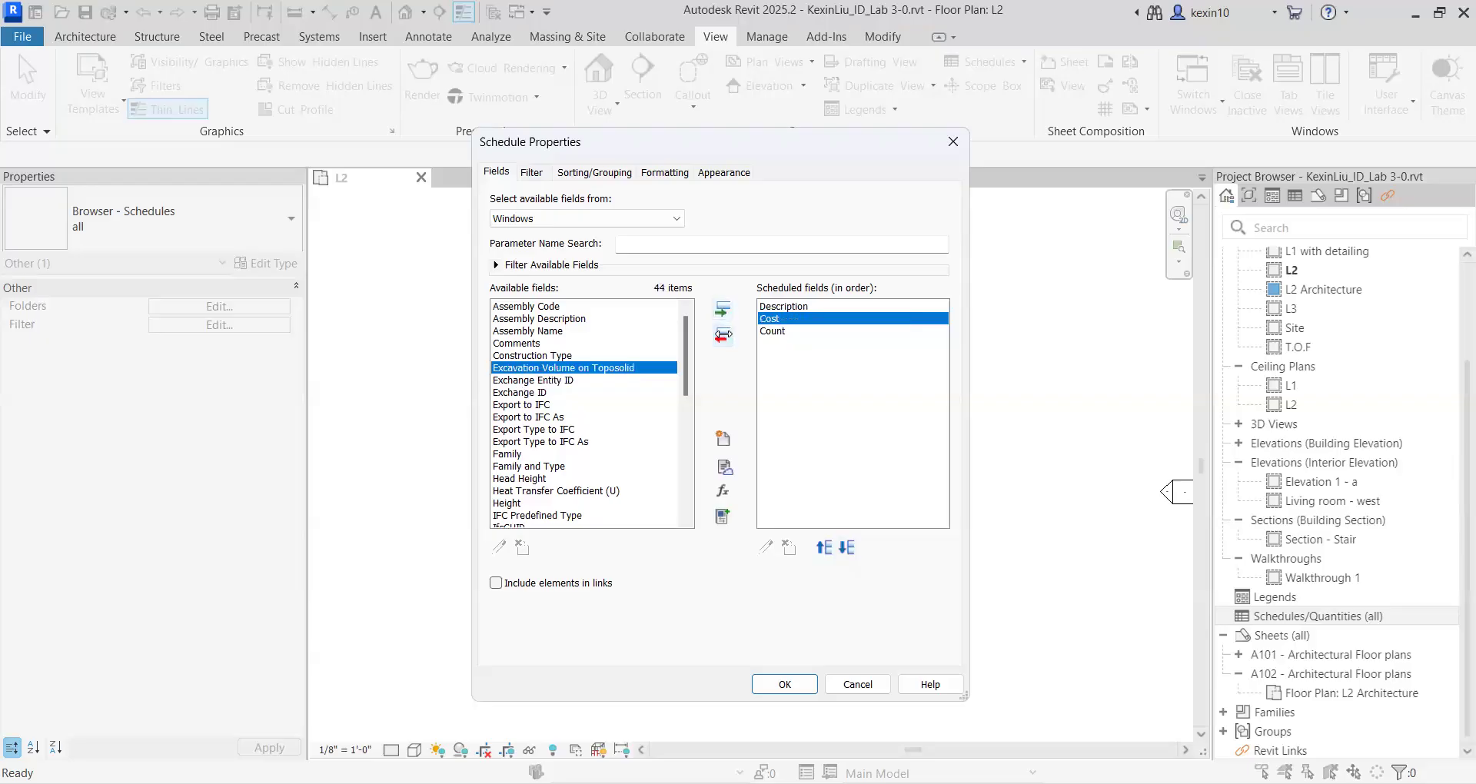
double_click(723, 335)
click(723, 335)
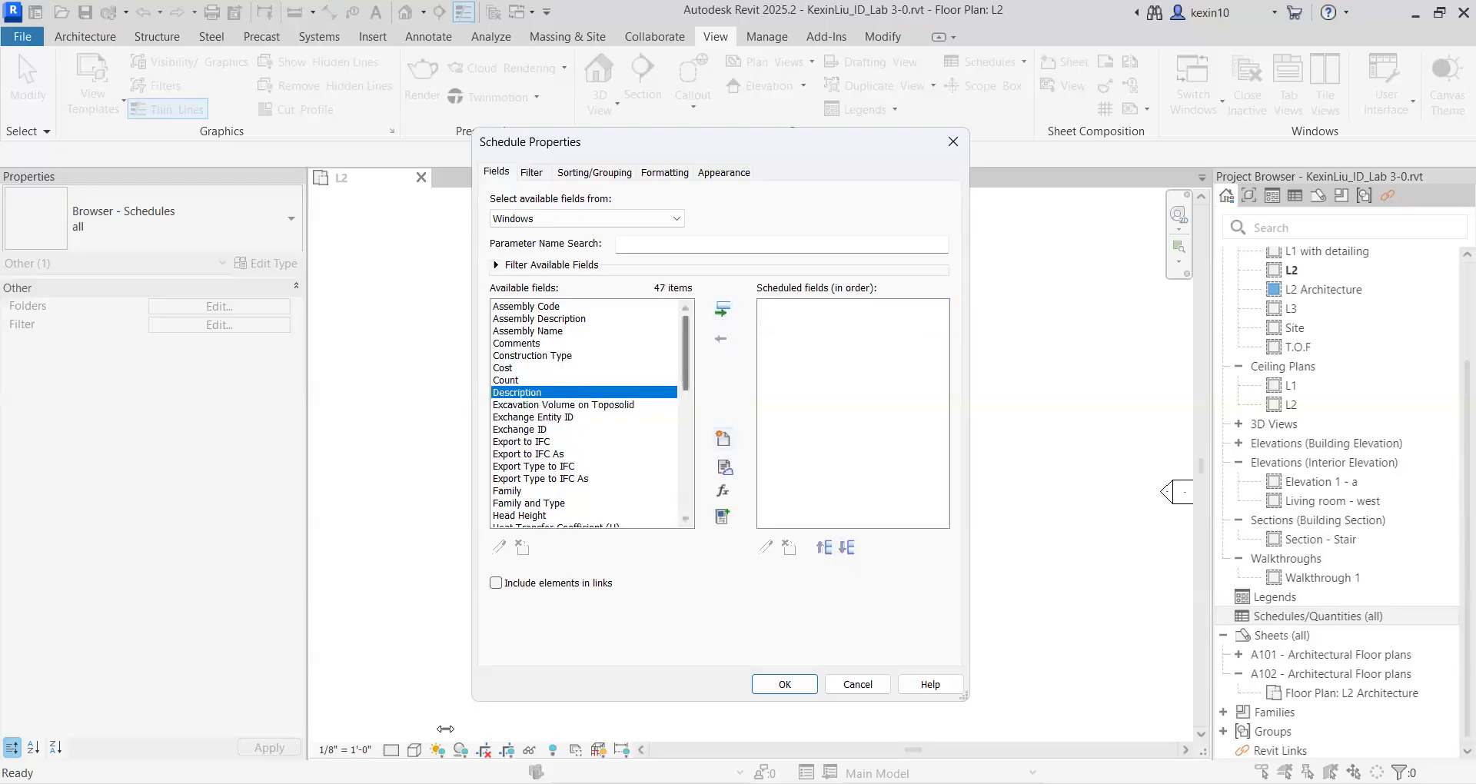
Step: Switch to the Revit Lab 4 slides in PowerPoint and review the schedule instructions on slides 47 to 49 and Exercise 4.4 on slide 57
key(alt+Tab)
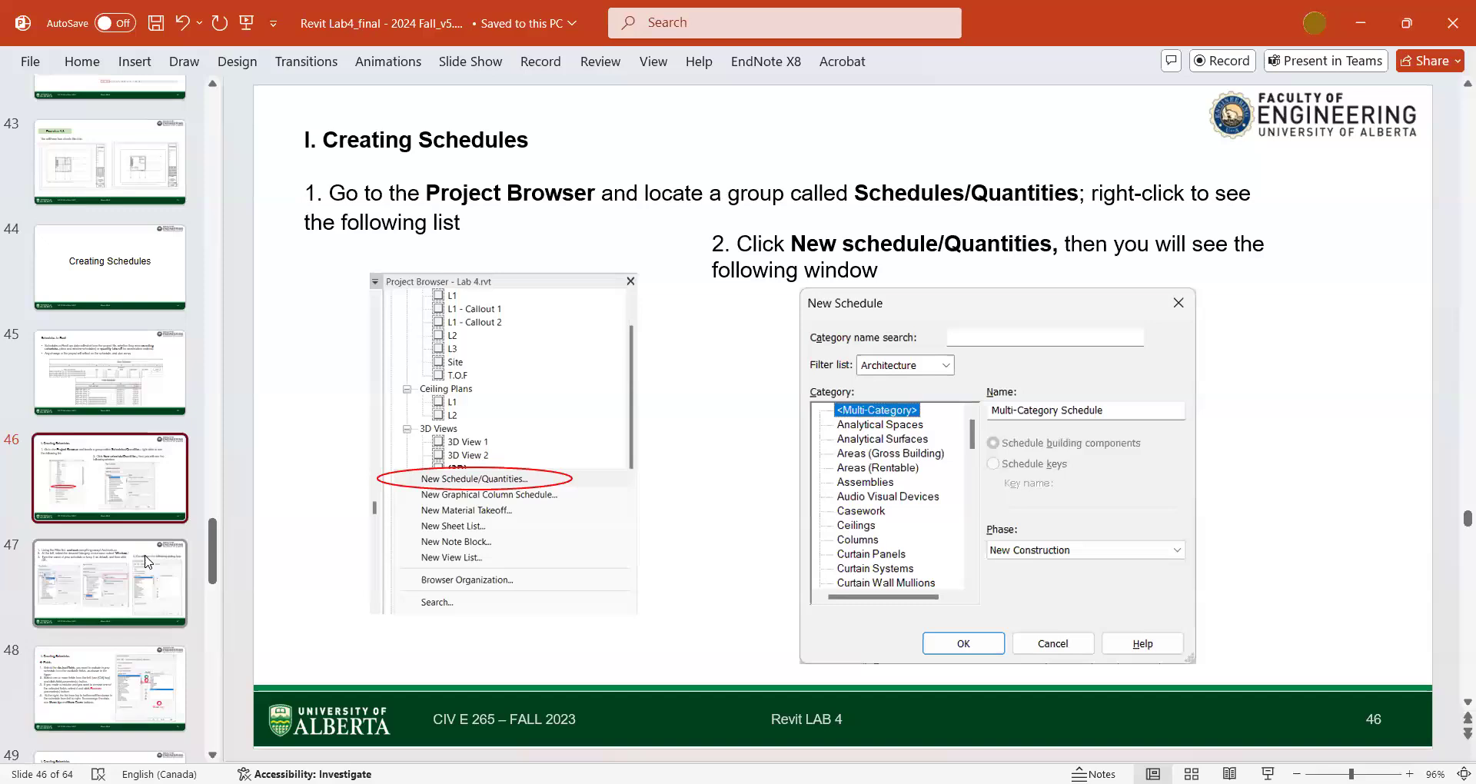
click(144, 555)
scroll(144, 538, down, 2)
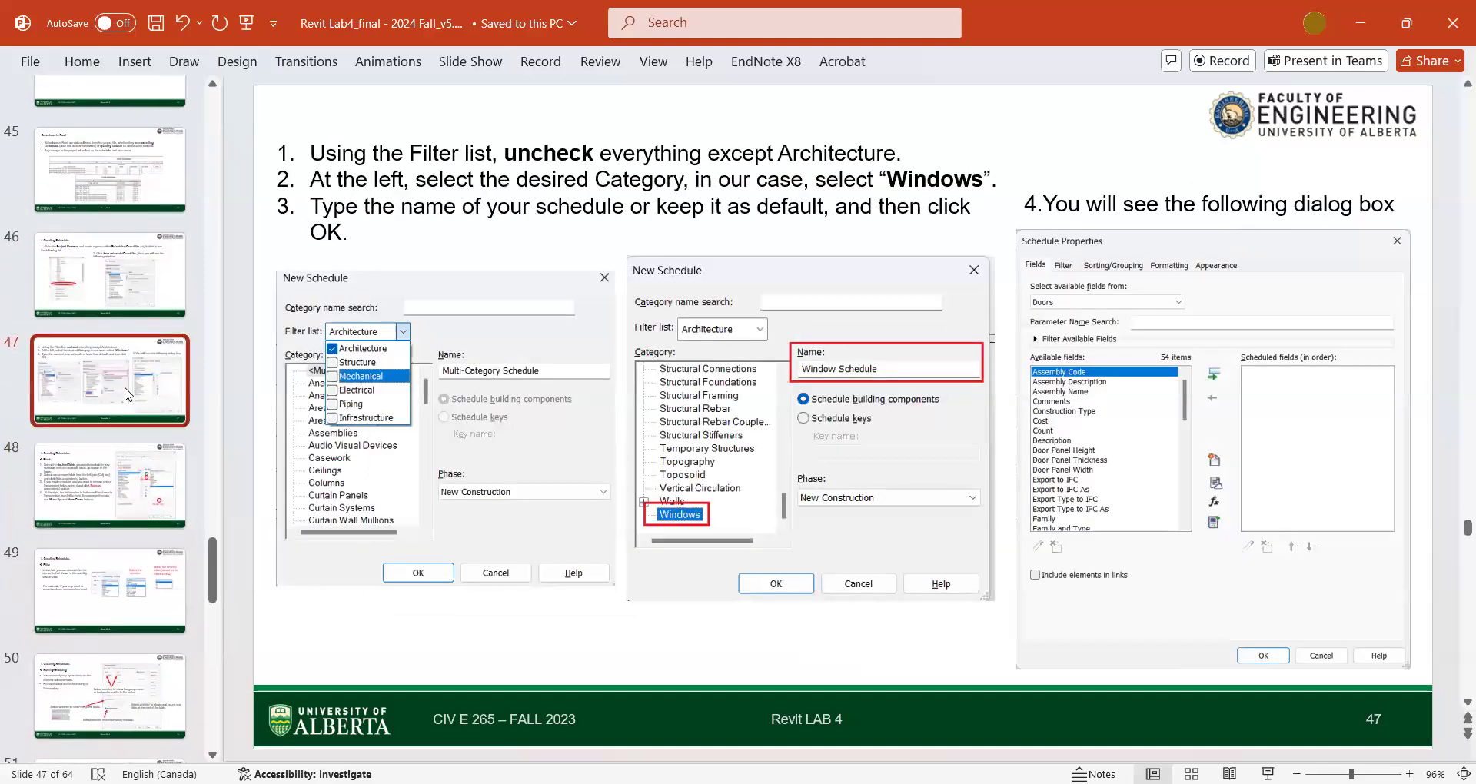
click(131, 467)
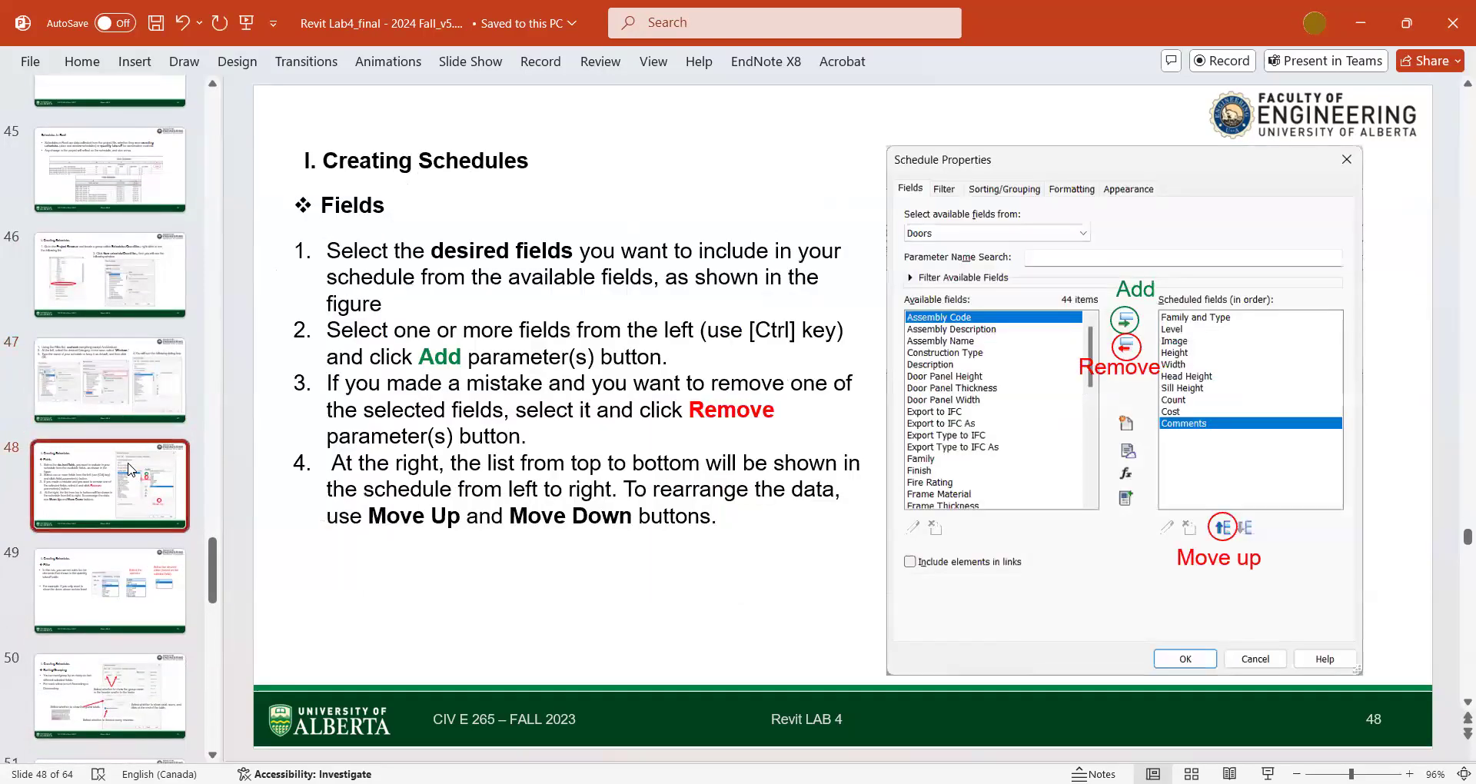
click(132, 498)
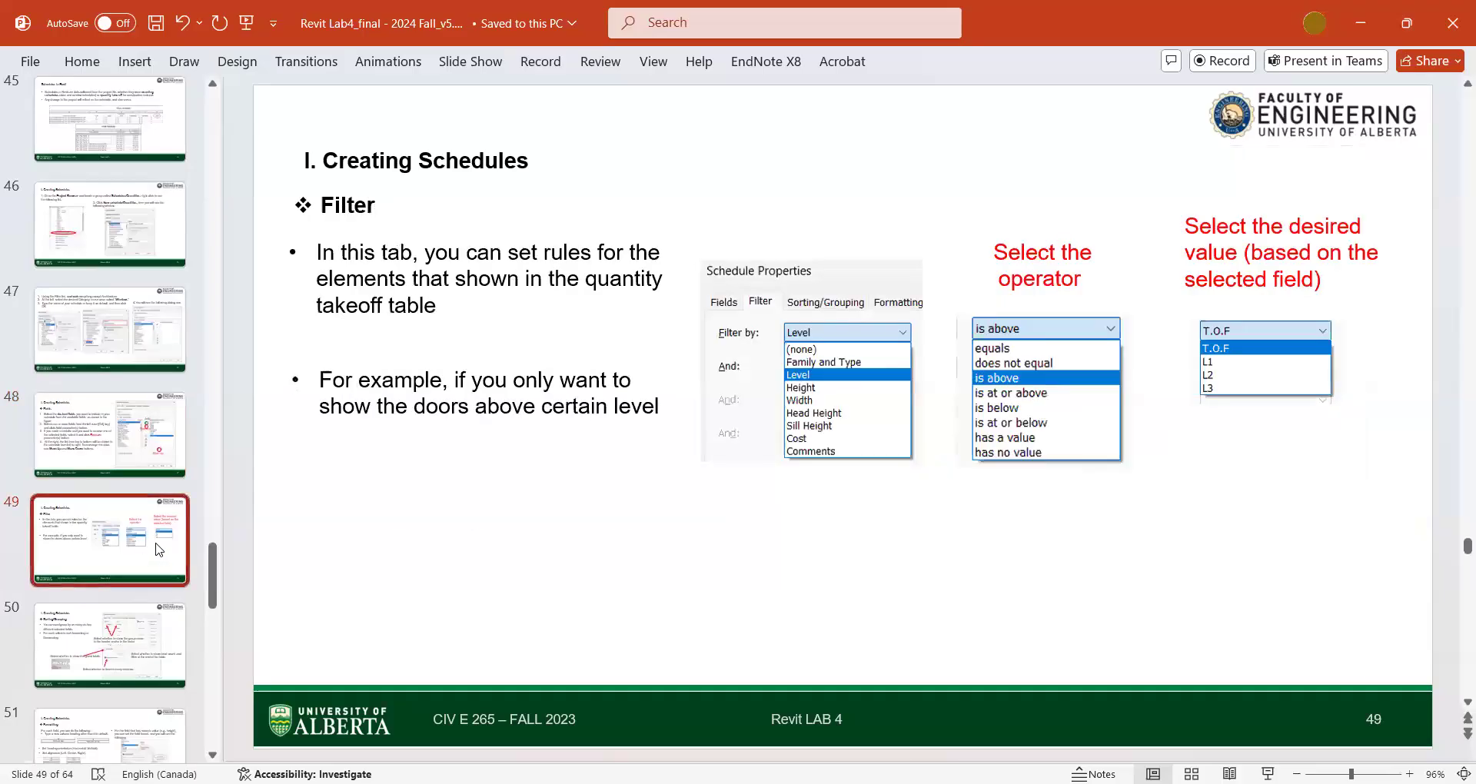
scroll(156, 548, down, 1)
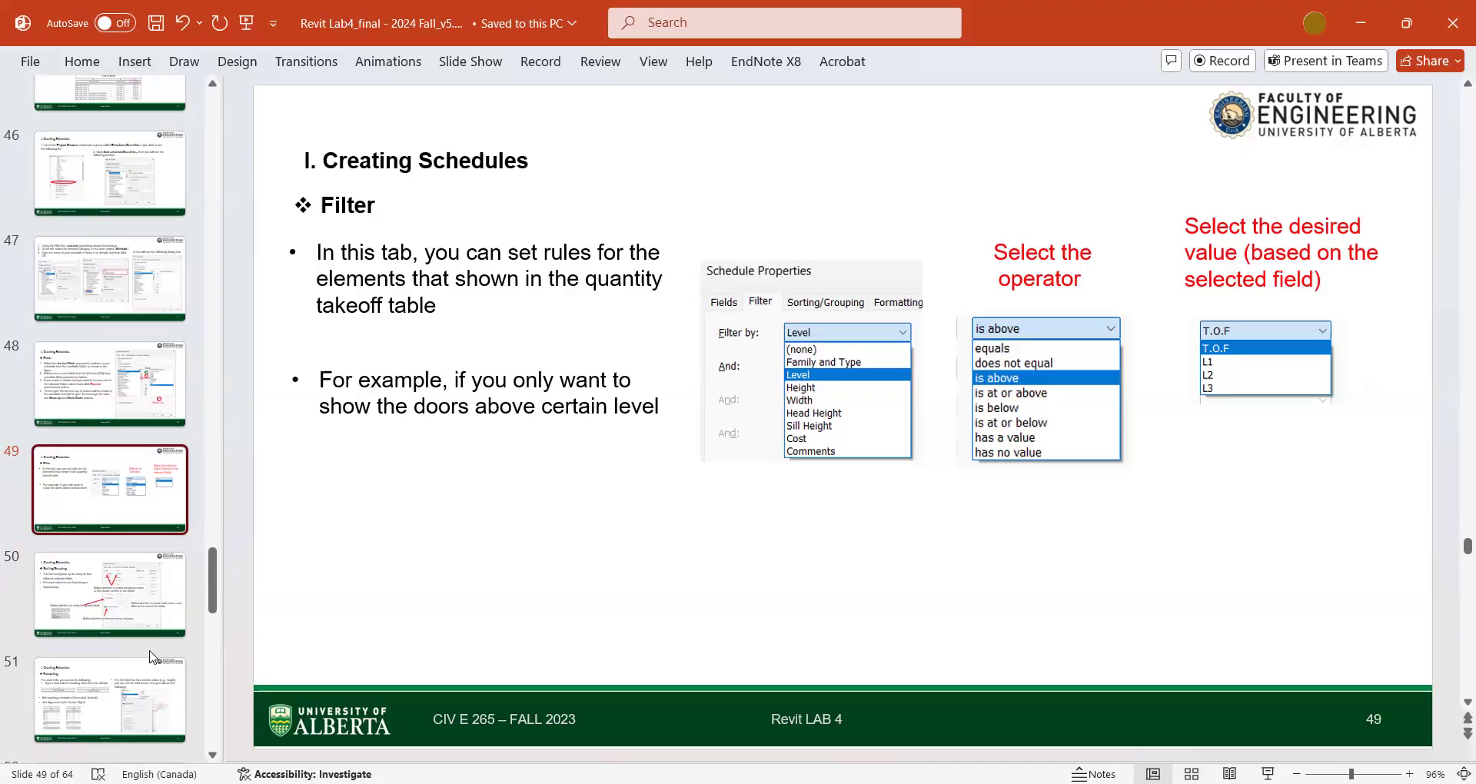
scroll(145, 657, down, 8)
scroll(80, 488, down, 3)
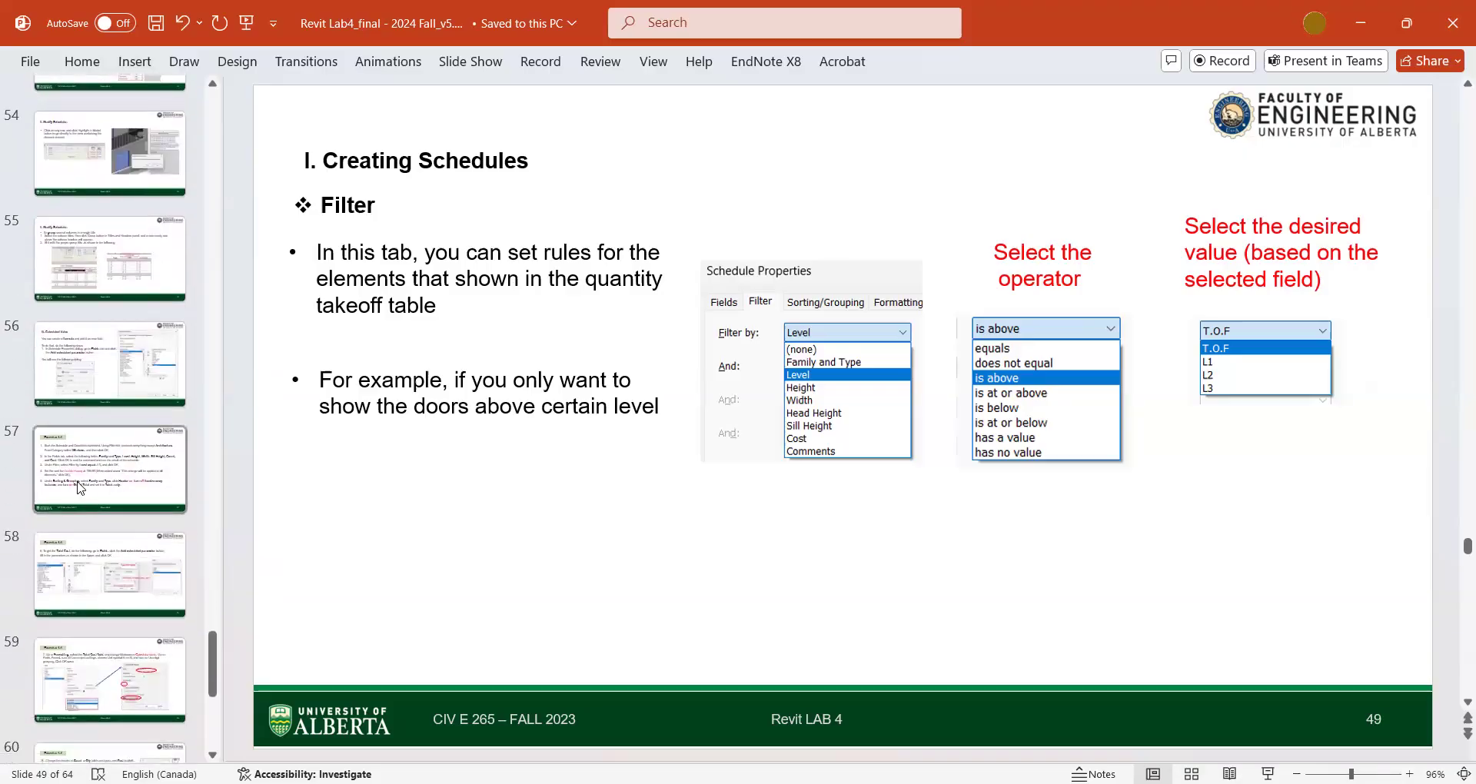
click(84, 500)
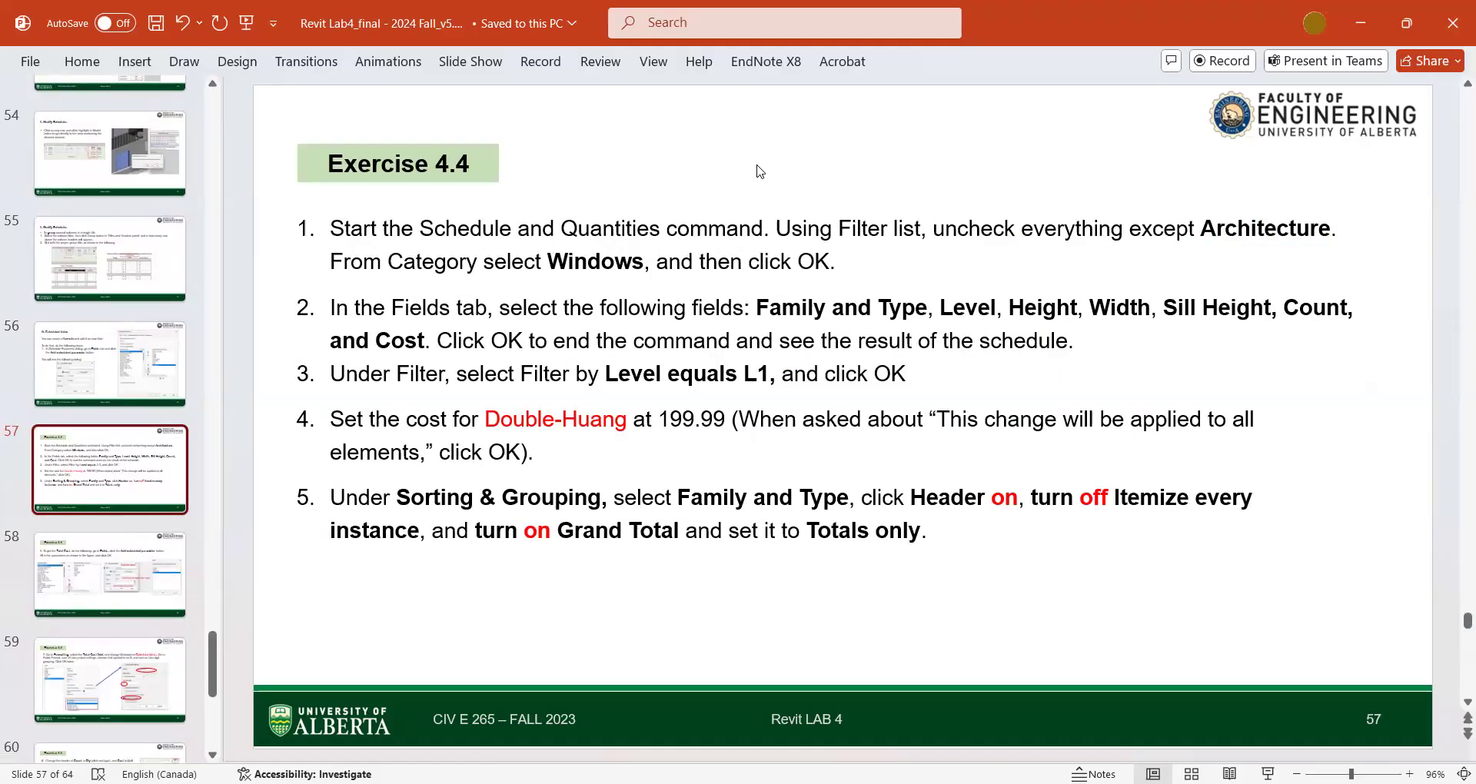
Step: Switch back to Revit and add the Family and Type field to the window schedule
key(alt)
key(alt+Tab)
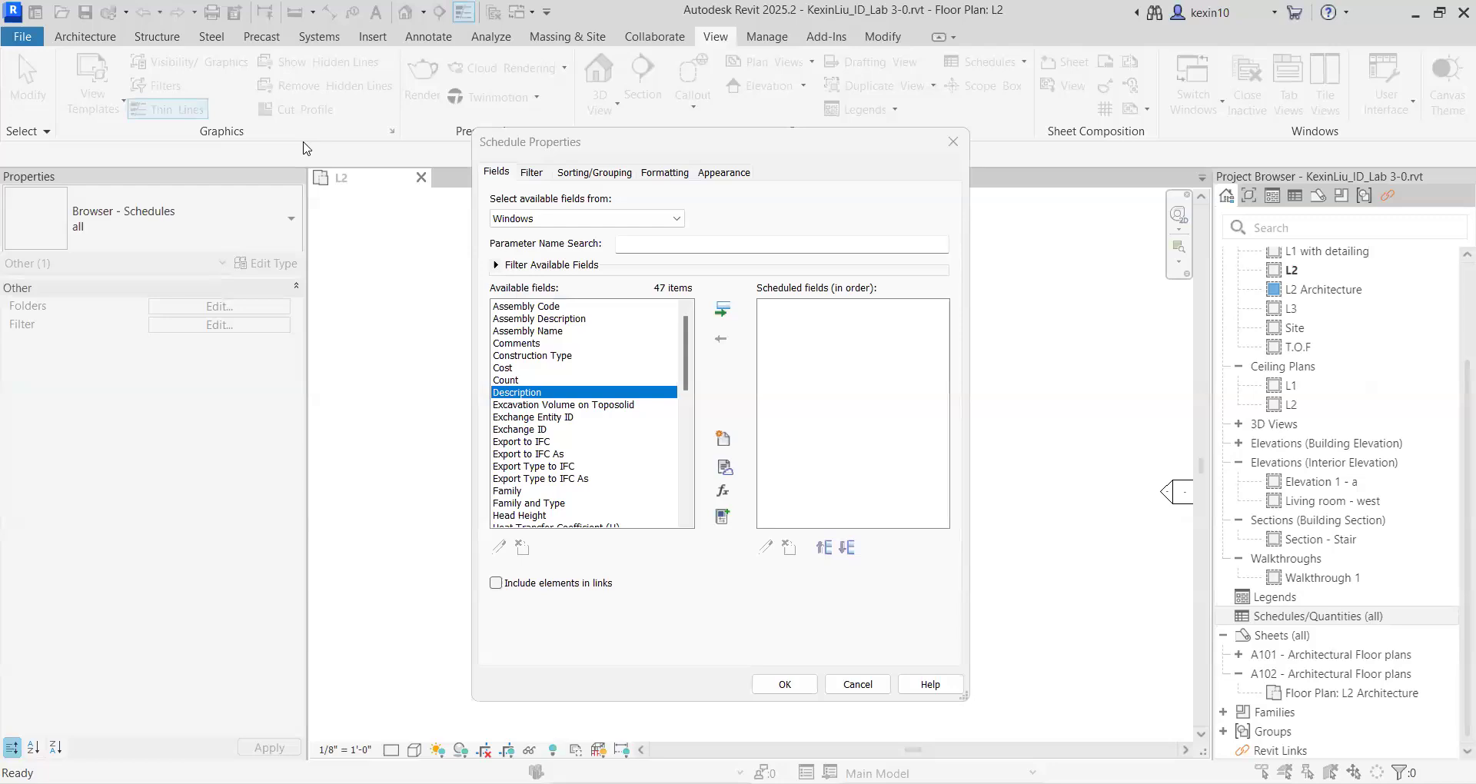
click(546, 380)
scroll(550, 414, down, 2)
scroll(550, 414, down, 1)
click(565, 404)
click(564, 394)
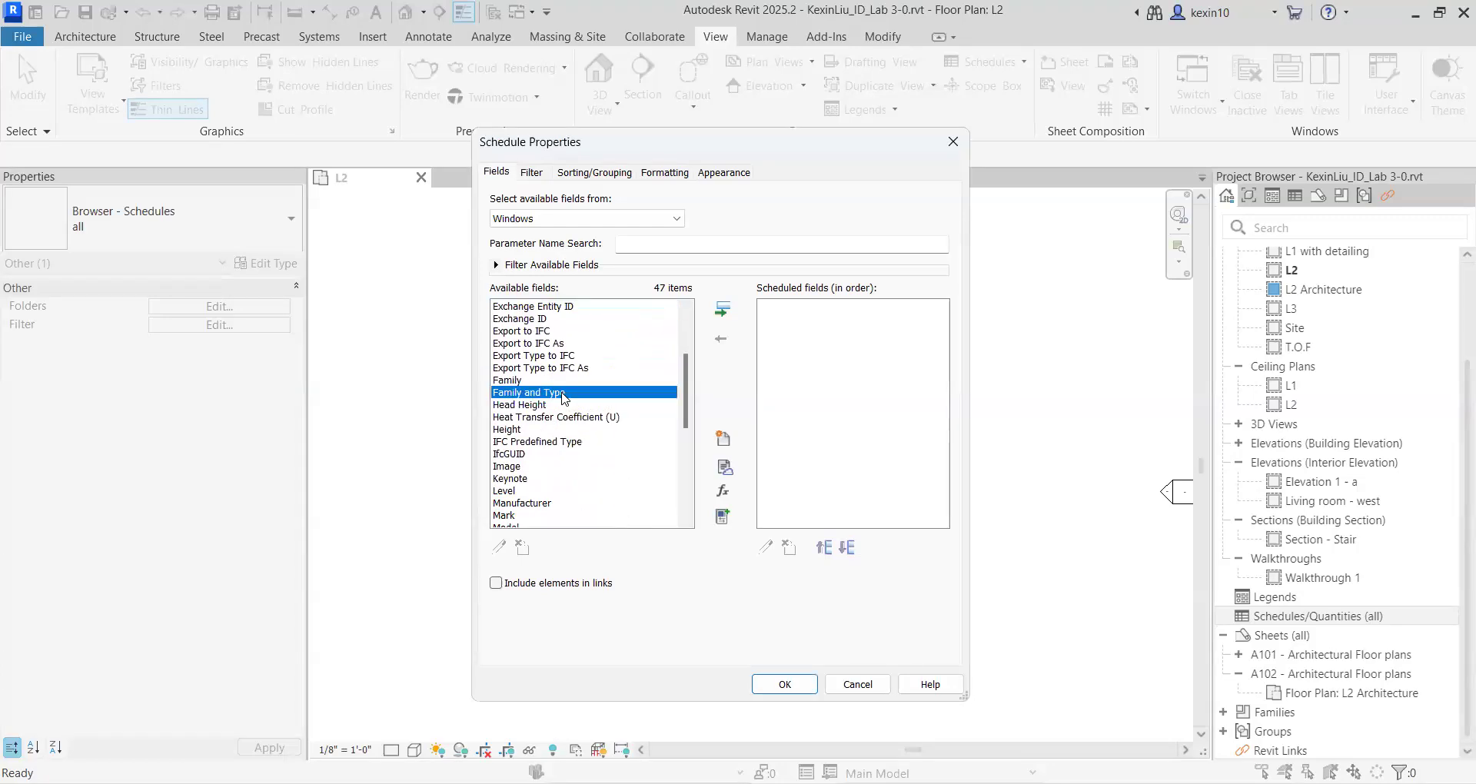
click(723, 309)
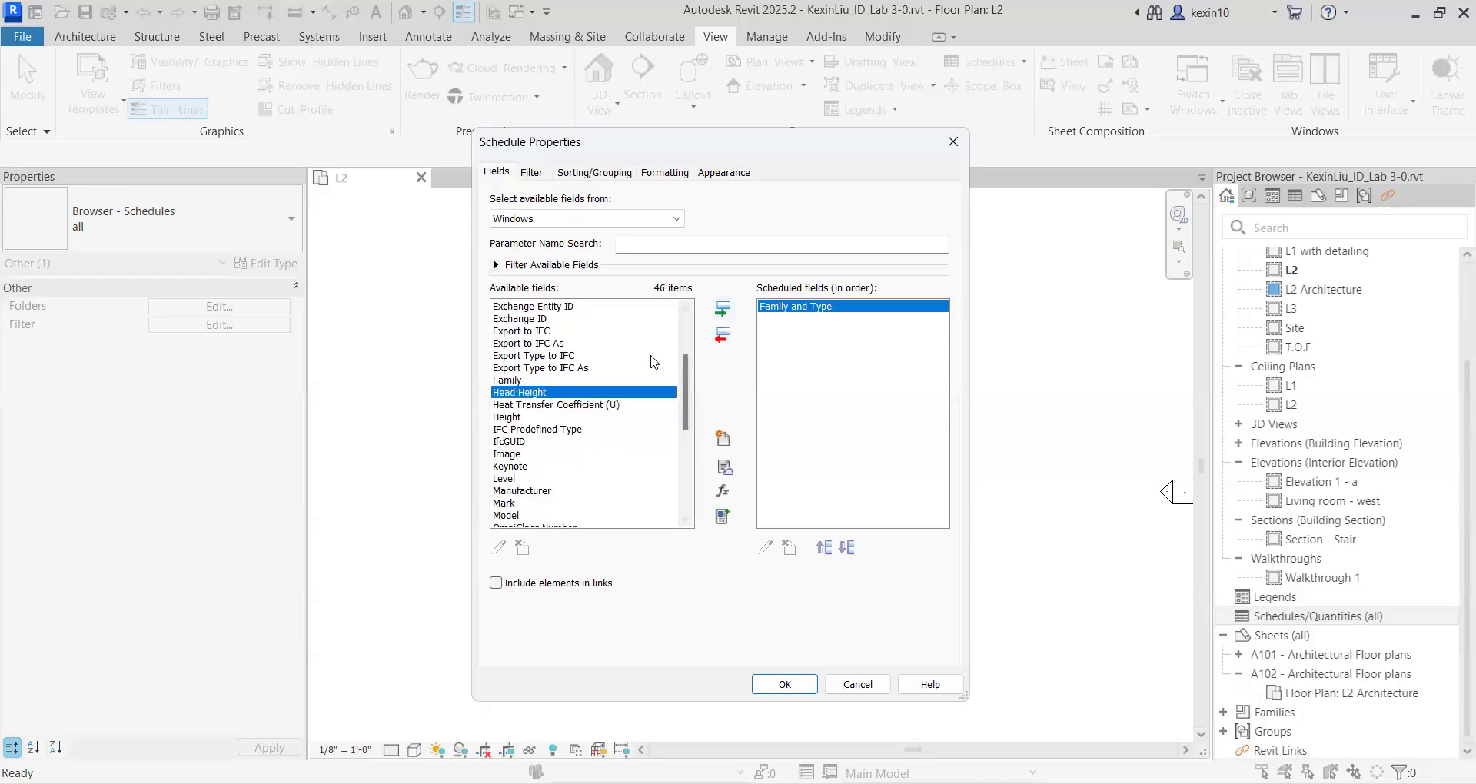
Step: Add the Level and Height fields to the scheduled fields after Family and Type
click(532, 443)
scroll(532, 459, down, 2)
click(507, 405)
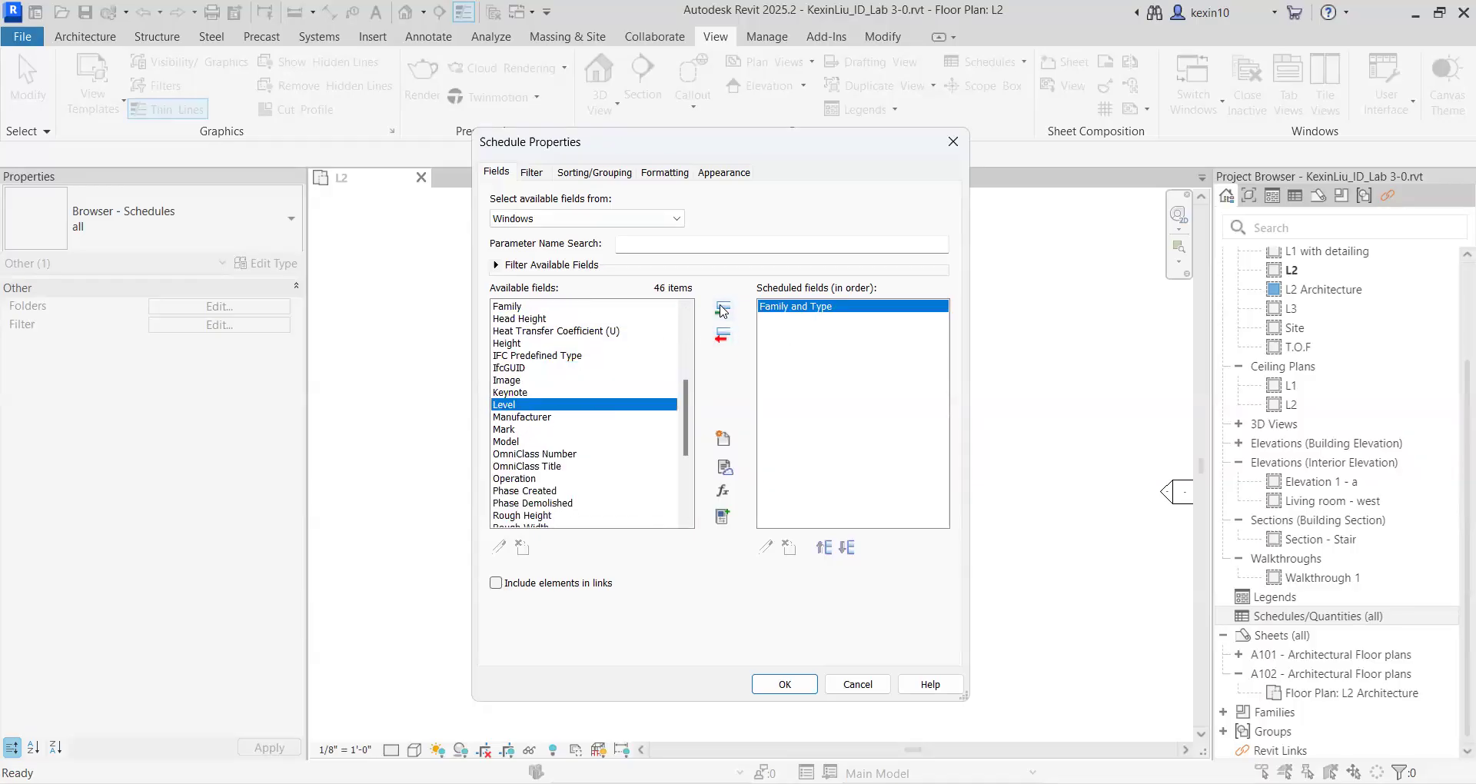
click(723, 309)
scroll(572, 421, down, 4)
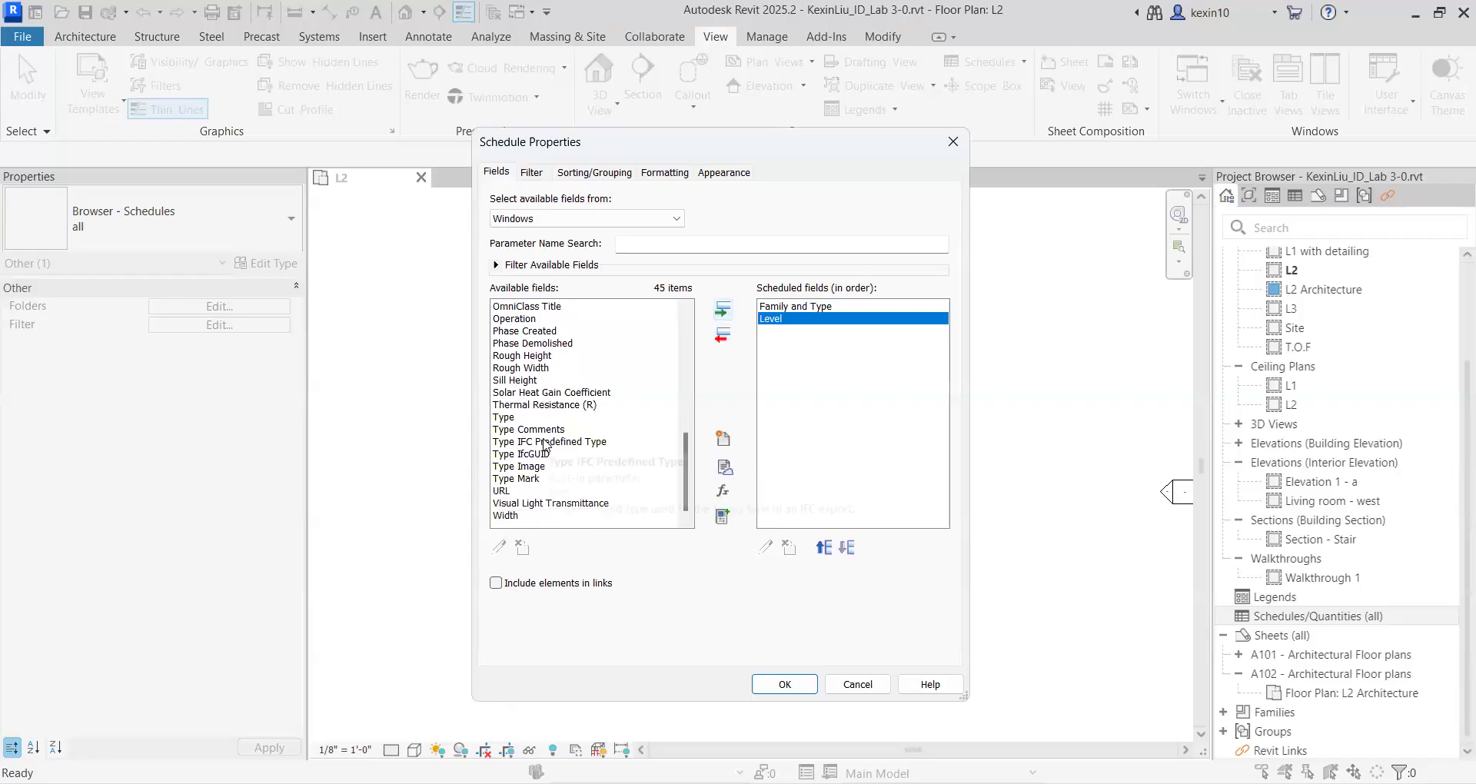
scroll(543, 444, up, 6)
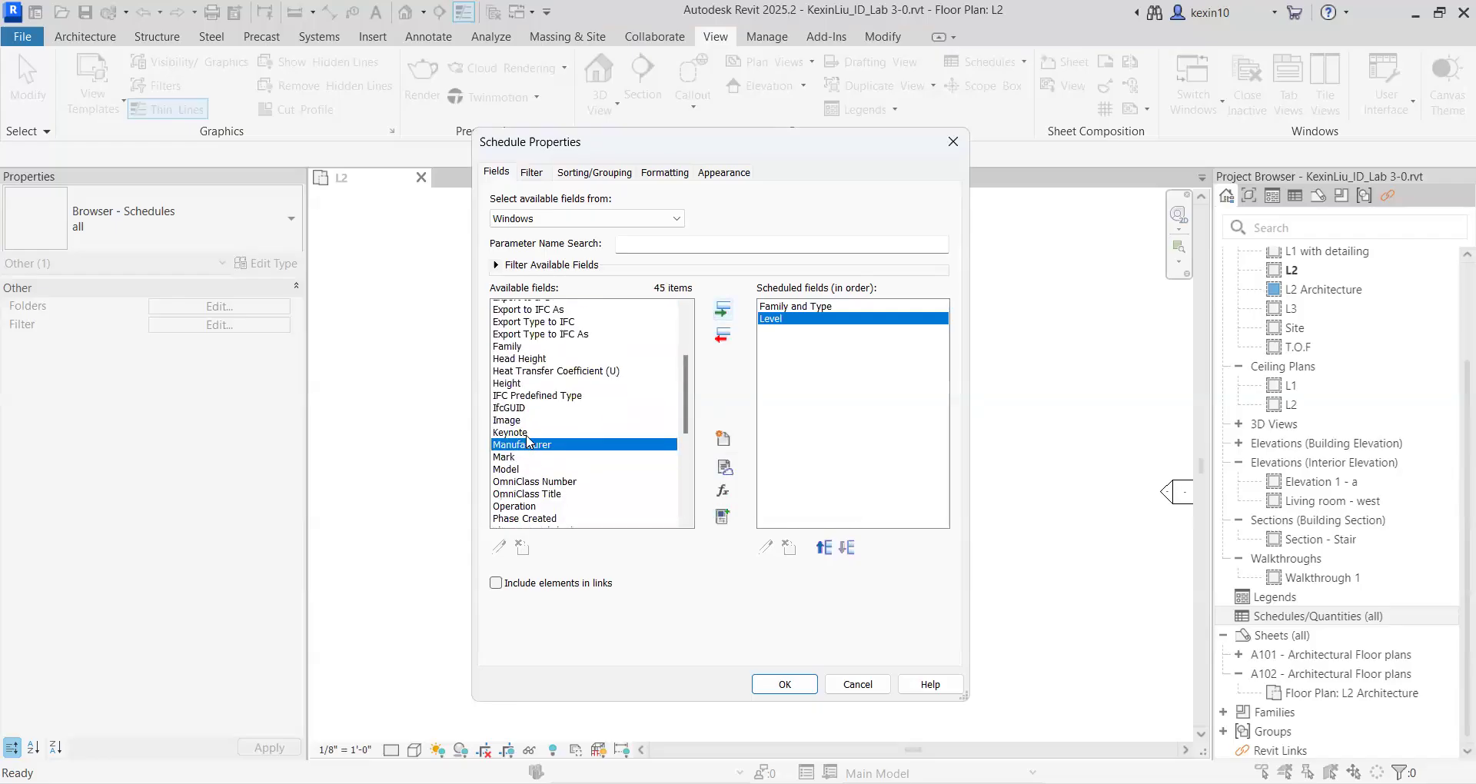
click(530, 418)
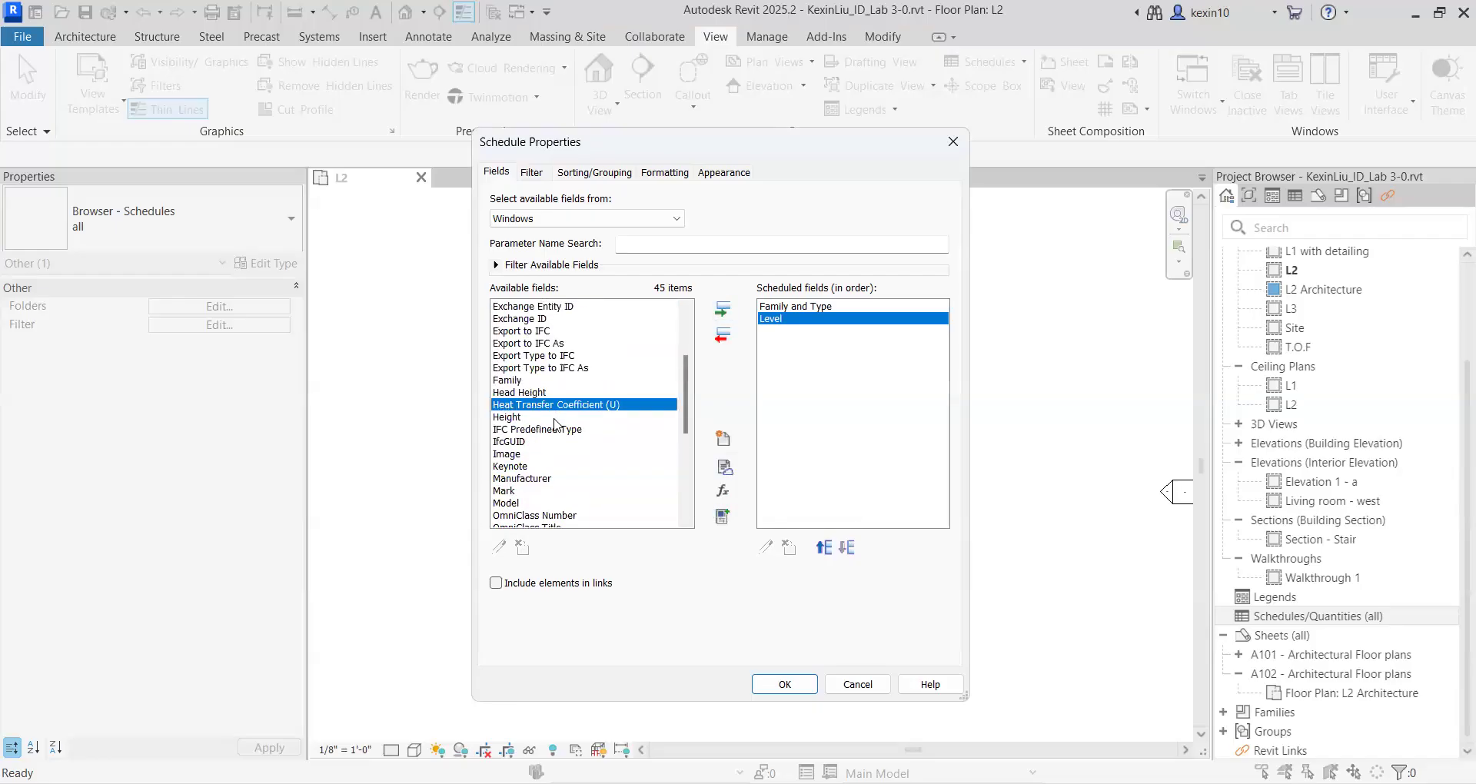
click(722, 313)
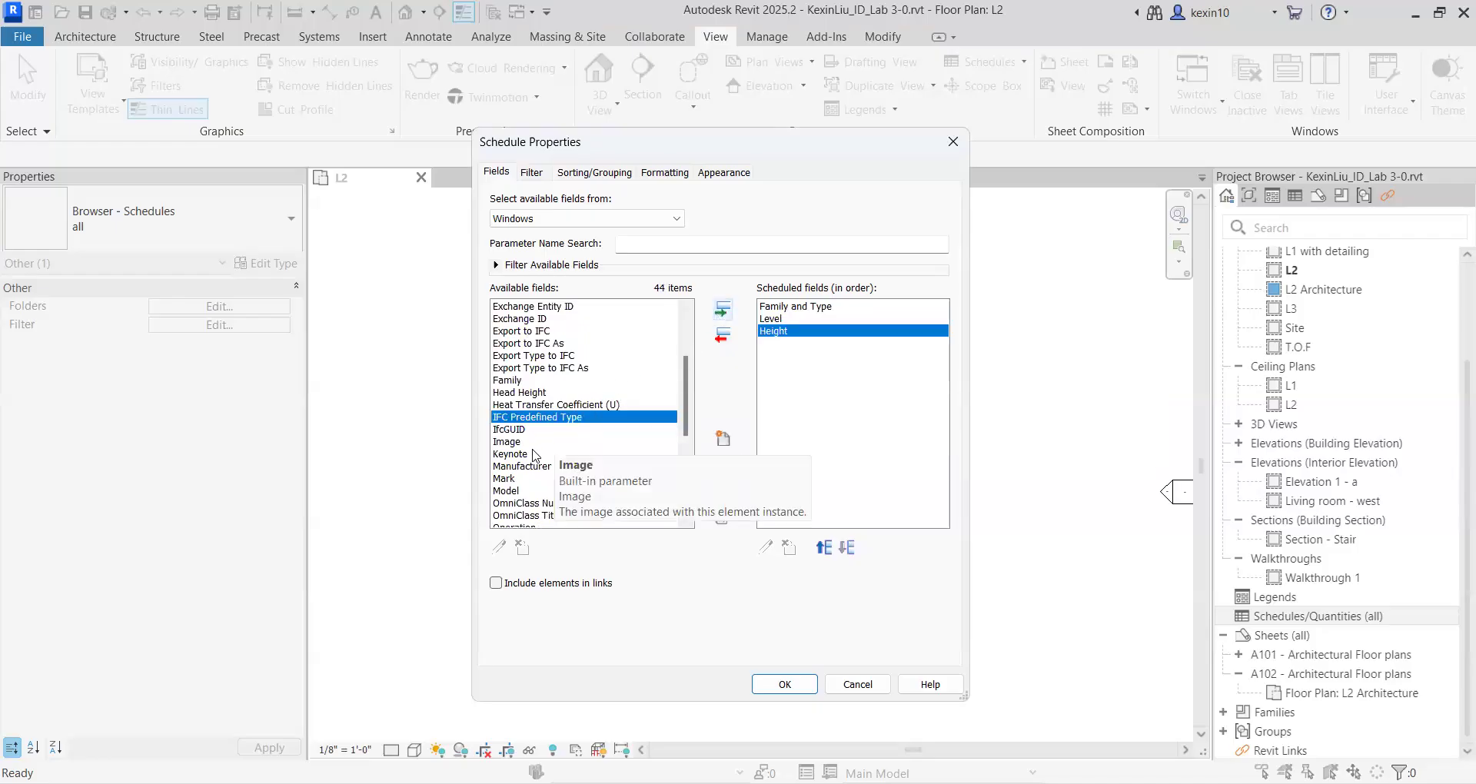
Step: Add the Width and Sill Height fields to the scheduled fields after Height
scroll(543, 444, up, 5)
scroll(530, 486, down, 9)
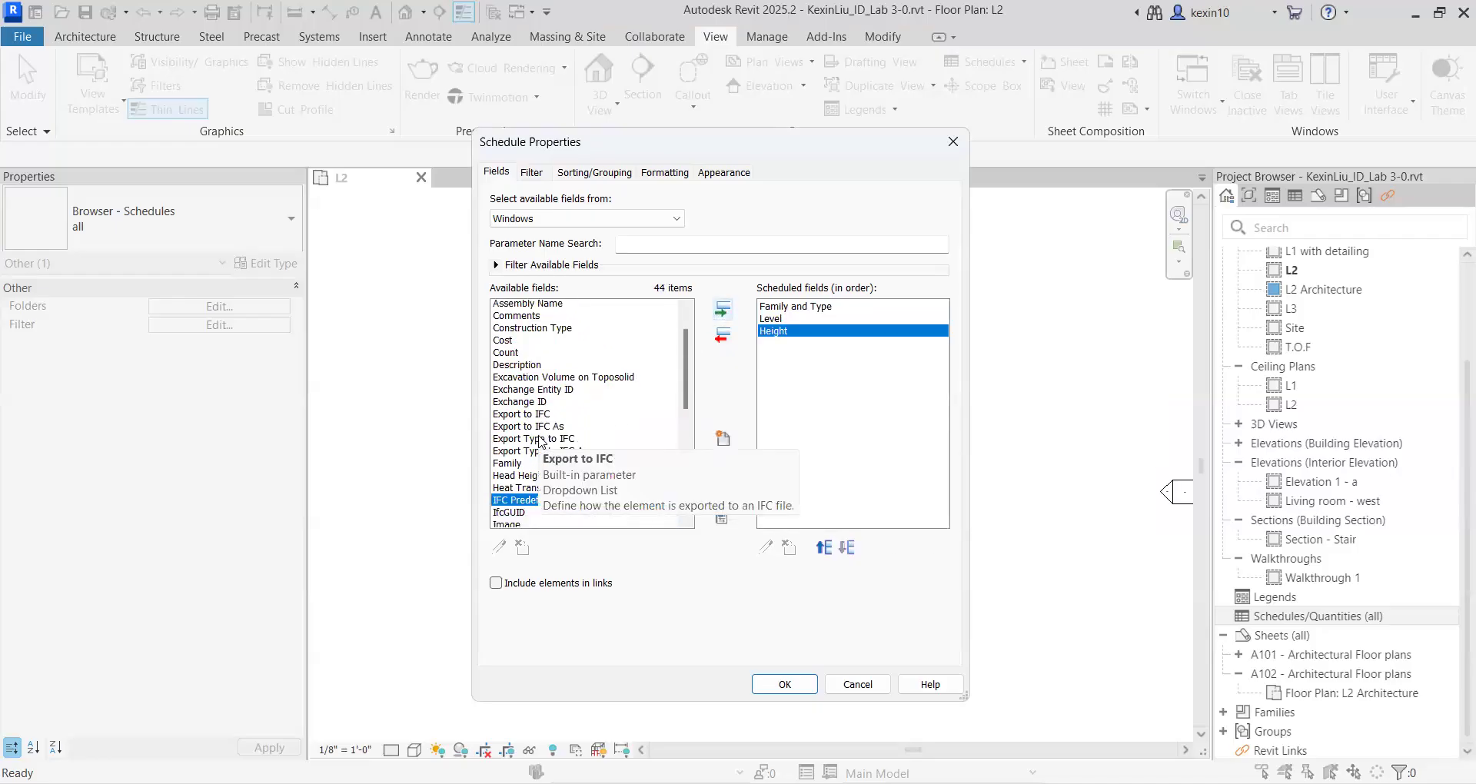
click(535, 516)
click(725, 313)
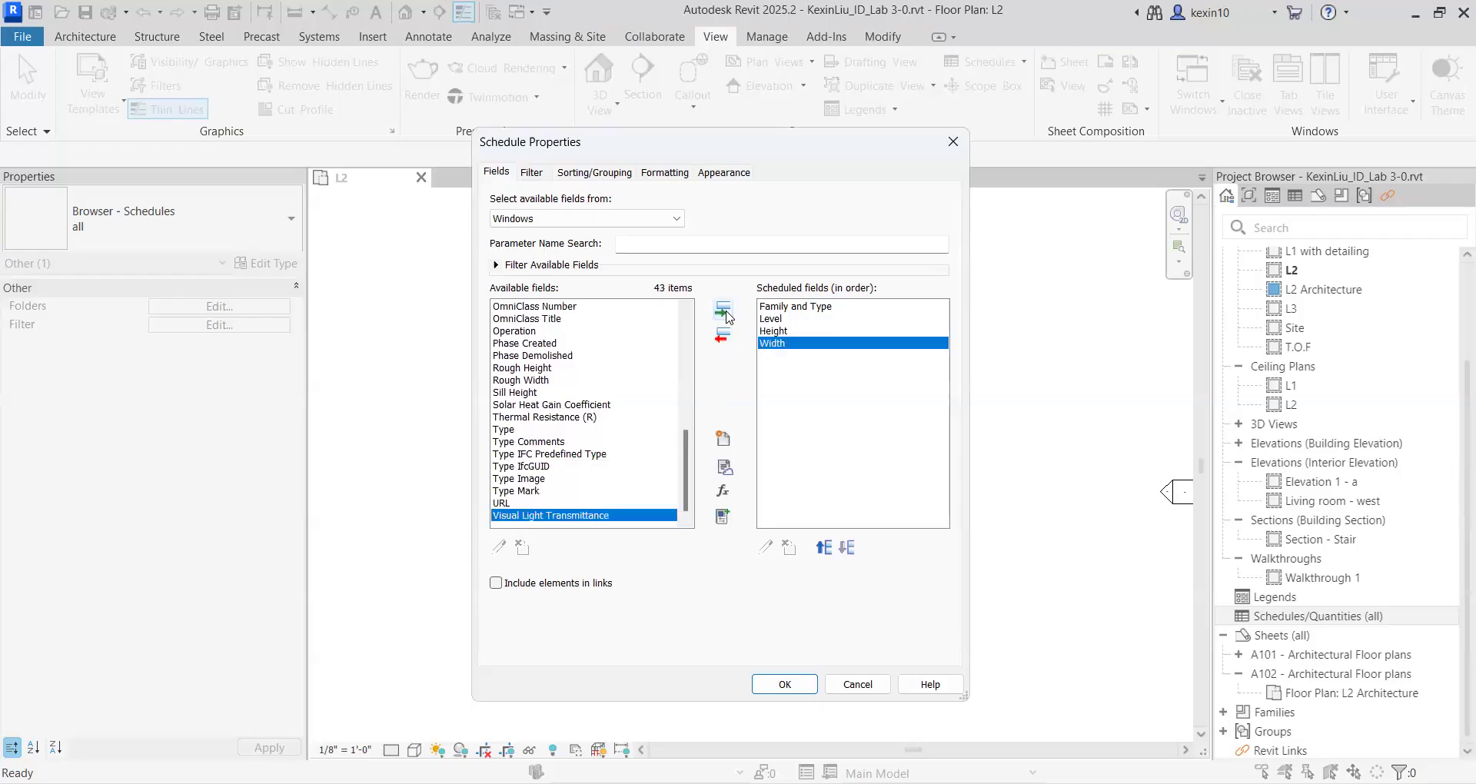
scroll(522, 403, up, 4)
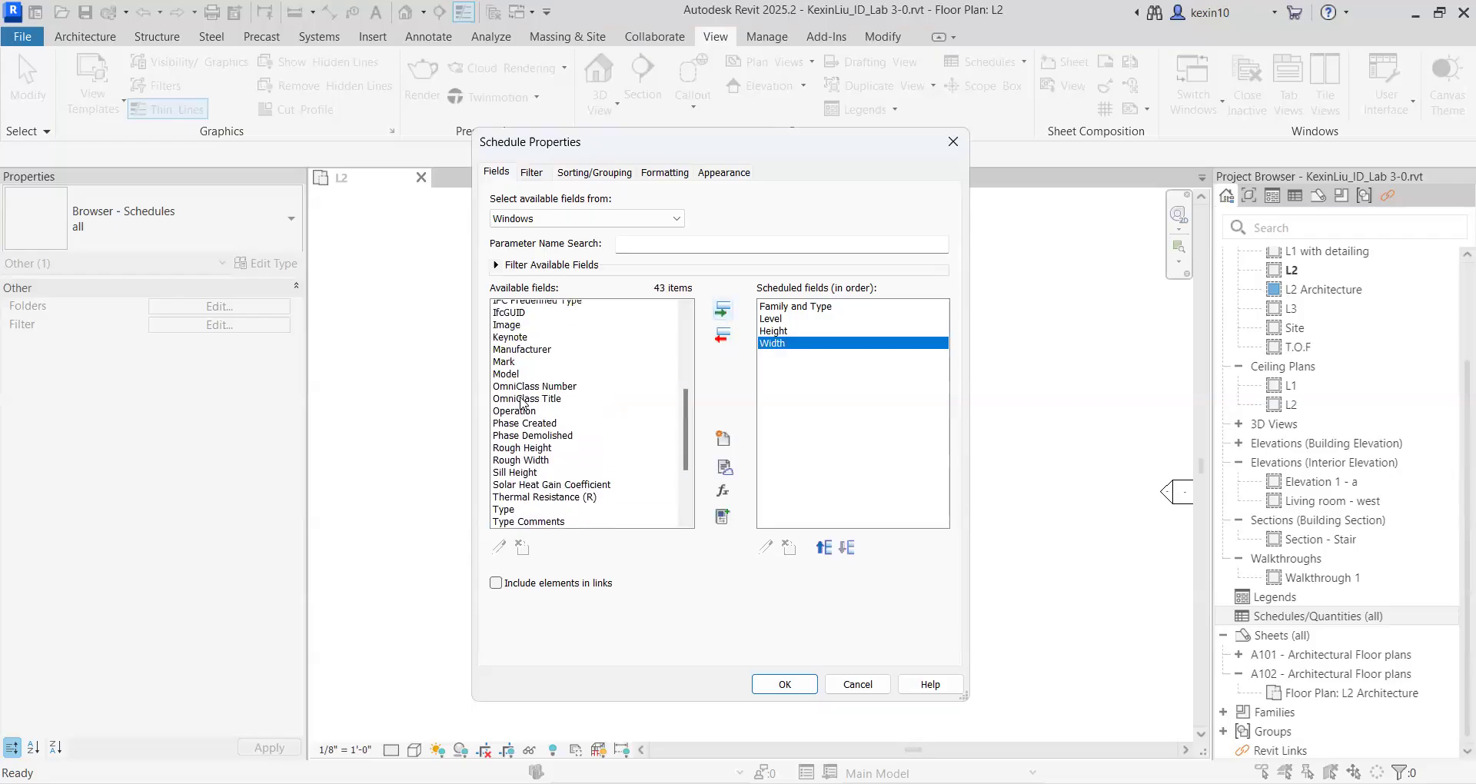
scroll(522, 401, up, 2)
scroll(527, 396, down, 6)
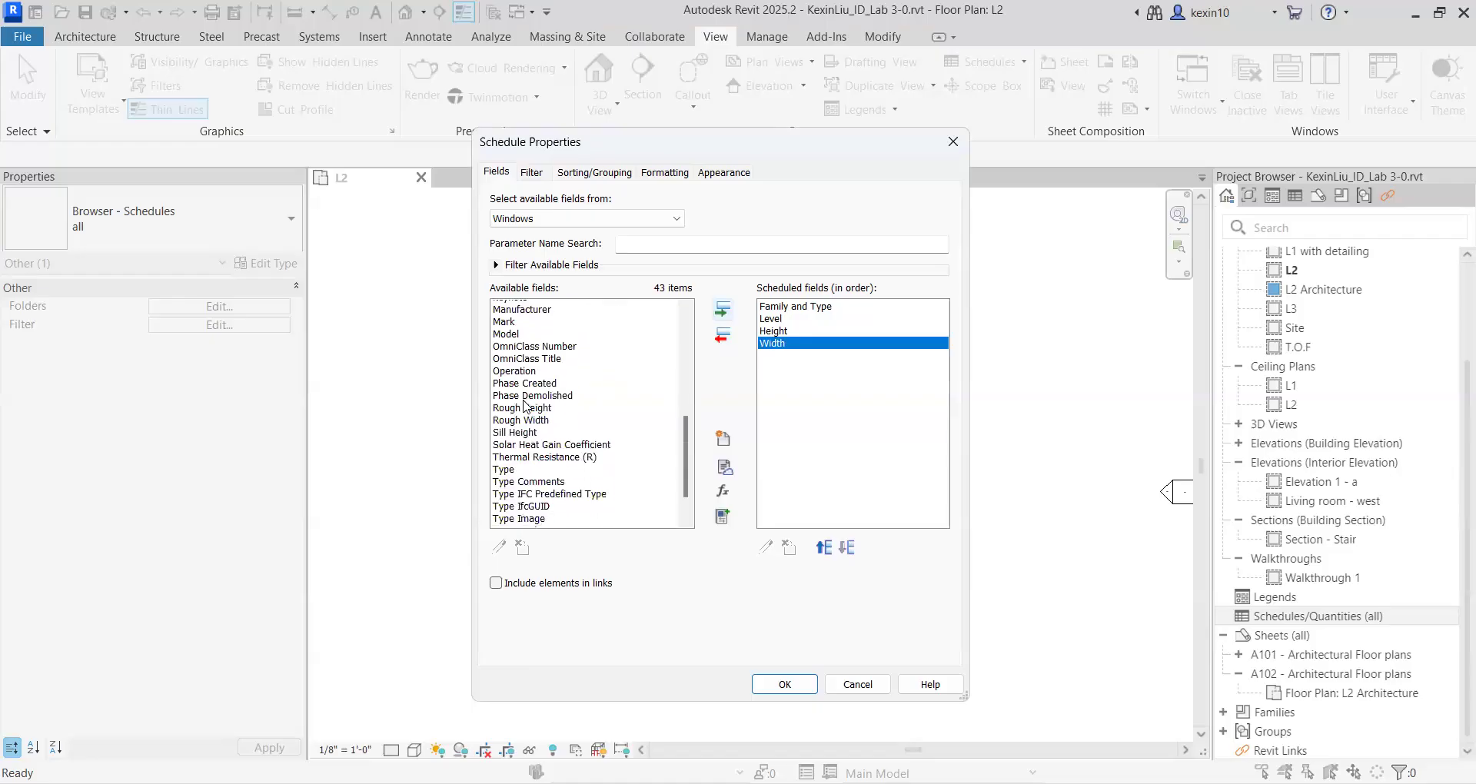
click(536, 390)
click(723, 316)
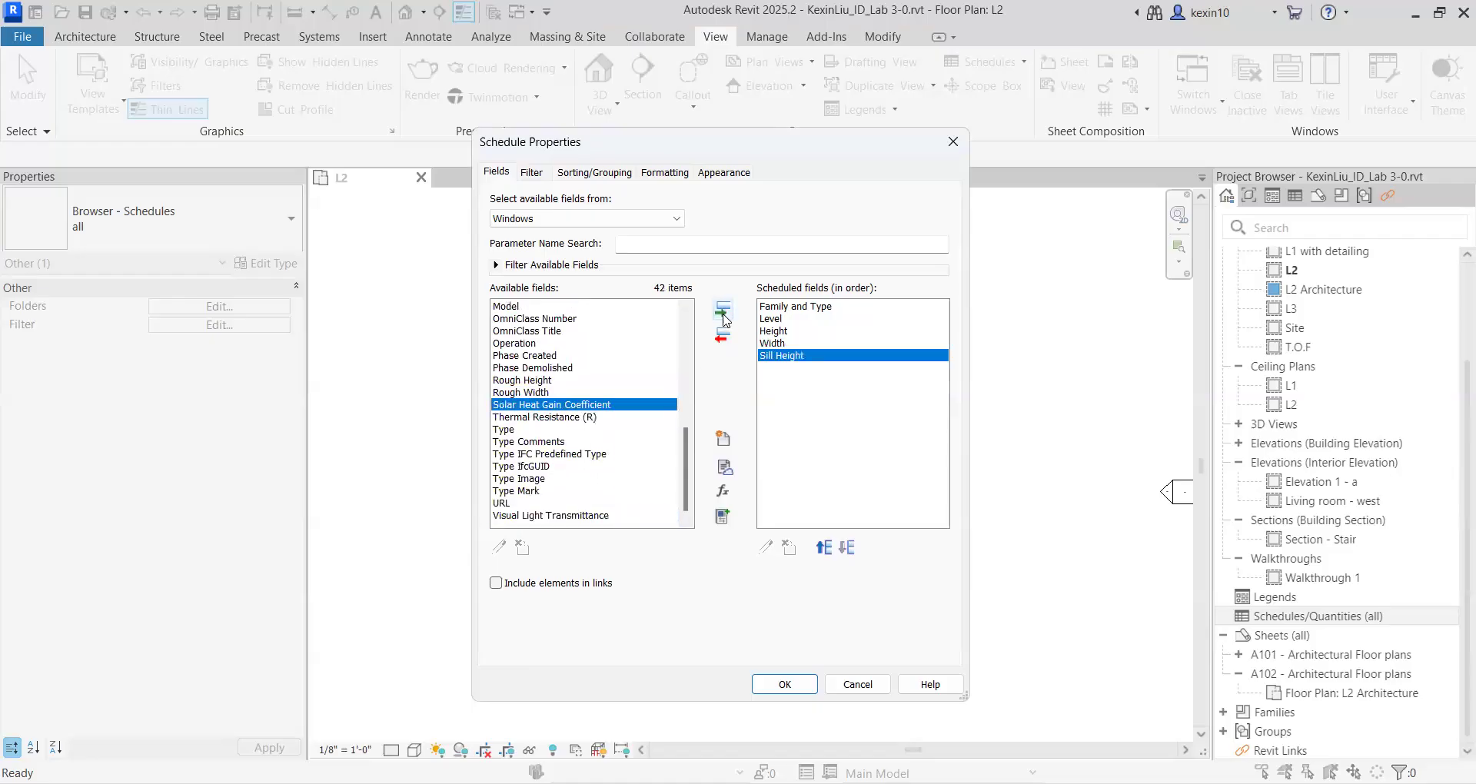
Step: Add the Count and Cost fields to the scheduled fields after Sill Height and create the window schedule
scroll(559, 436, up, 8)
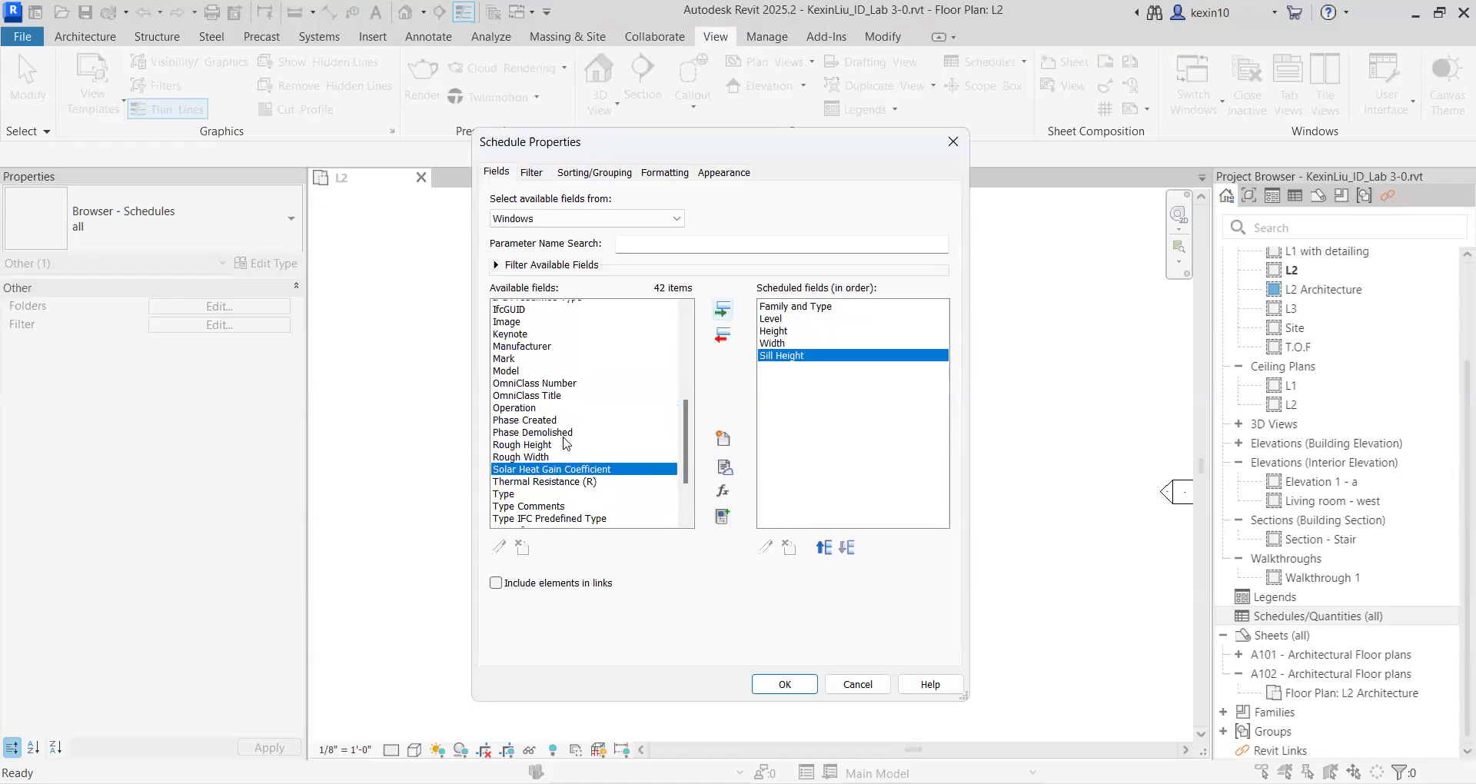
scroll(559, 435, up, 1)
click(538, 380)
click(722, 311)
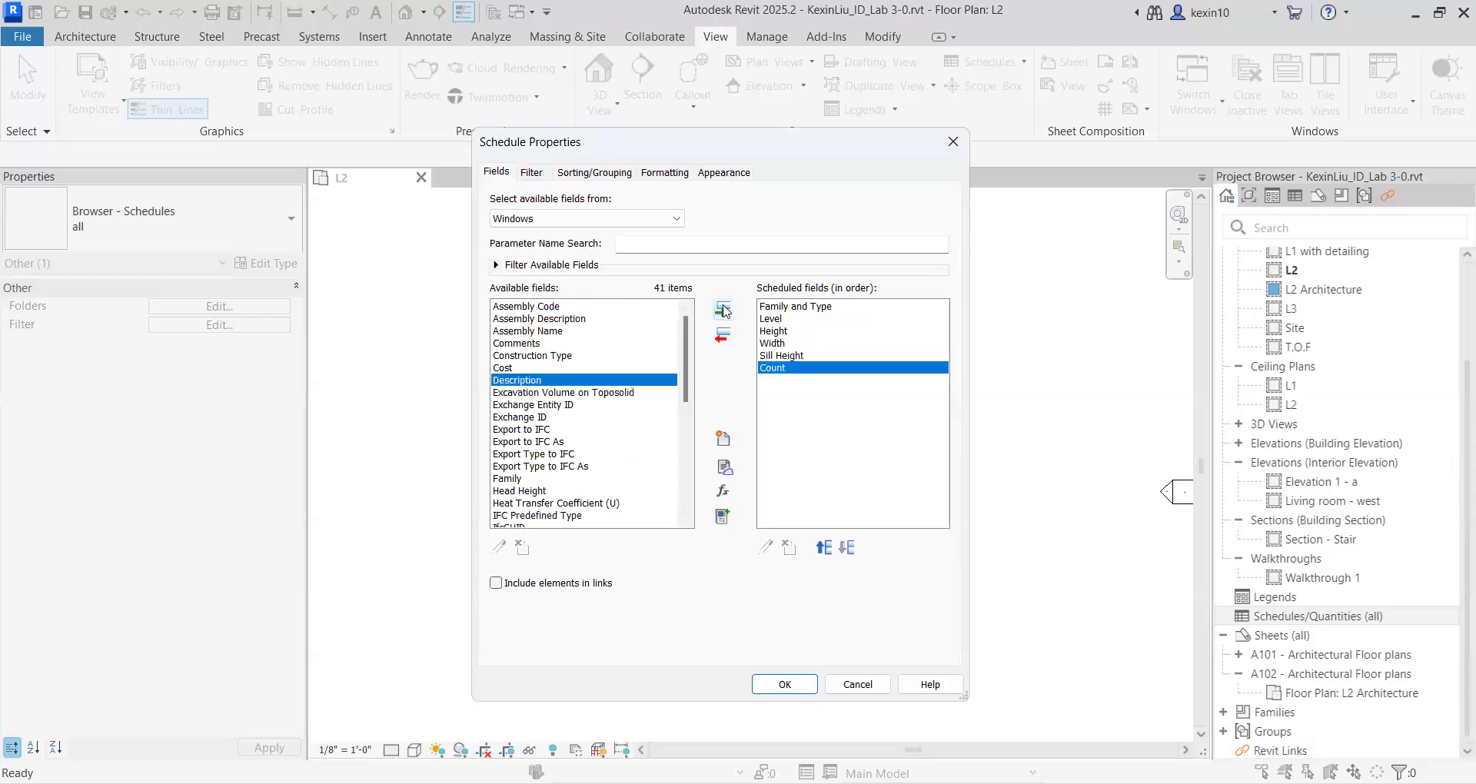
click(556, 368)
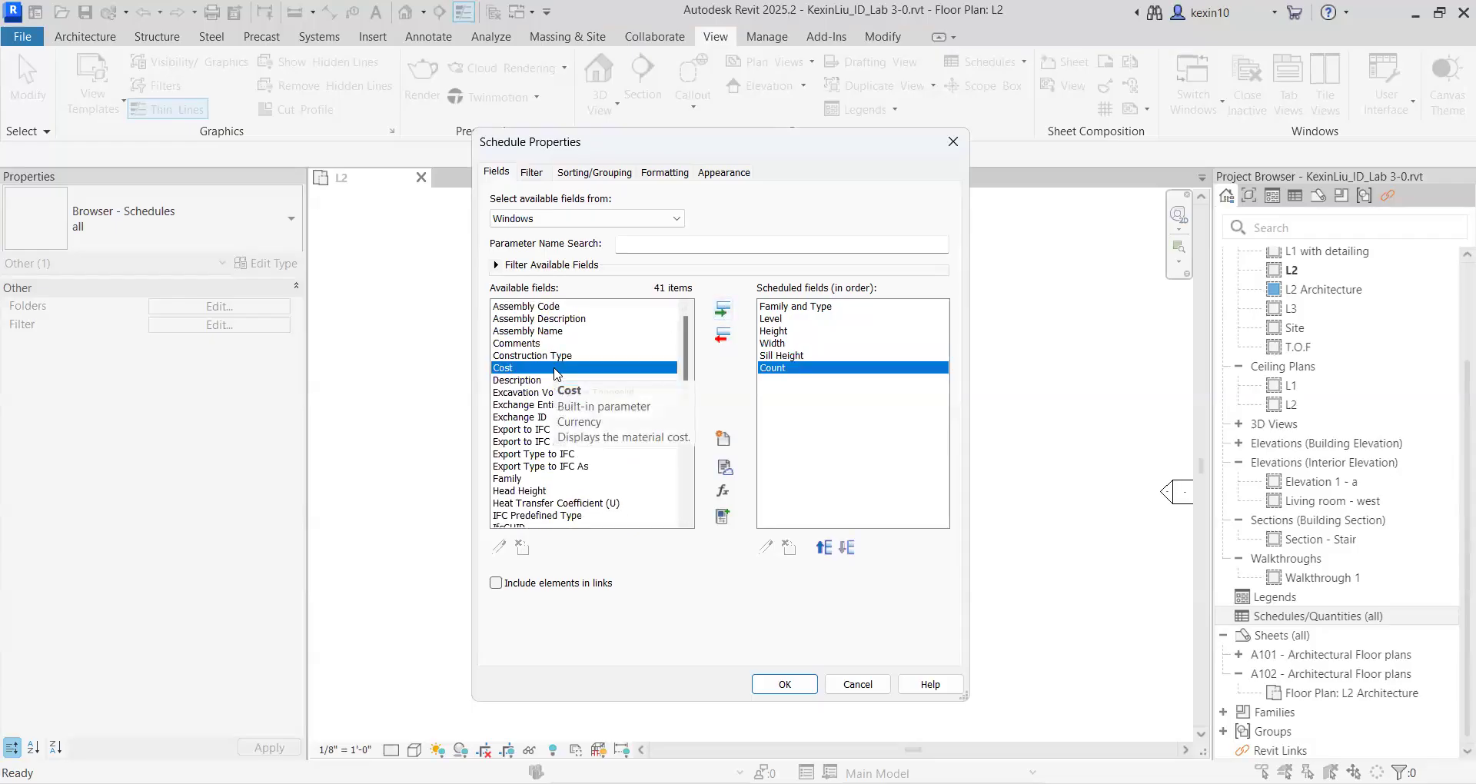
click(723, 311)
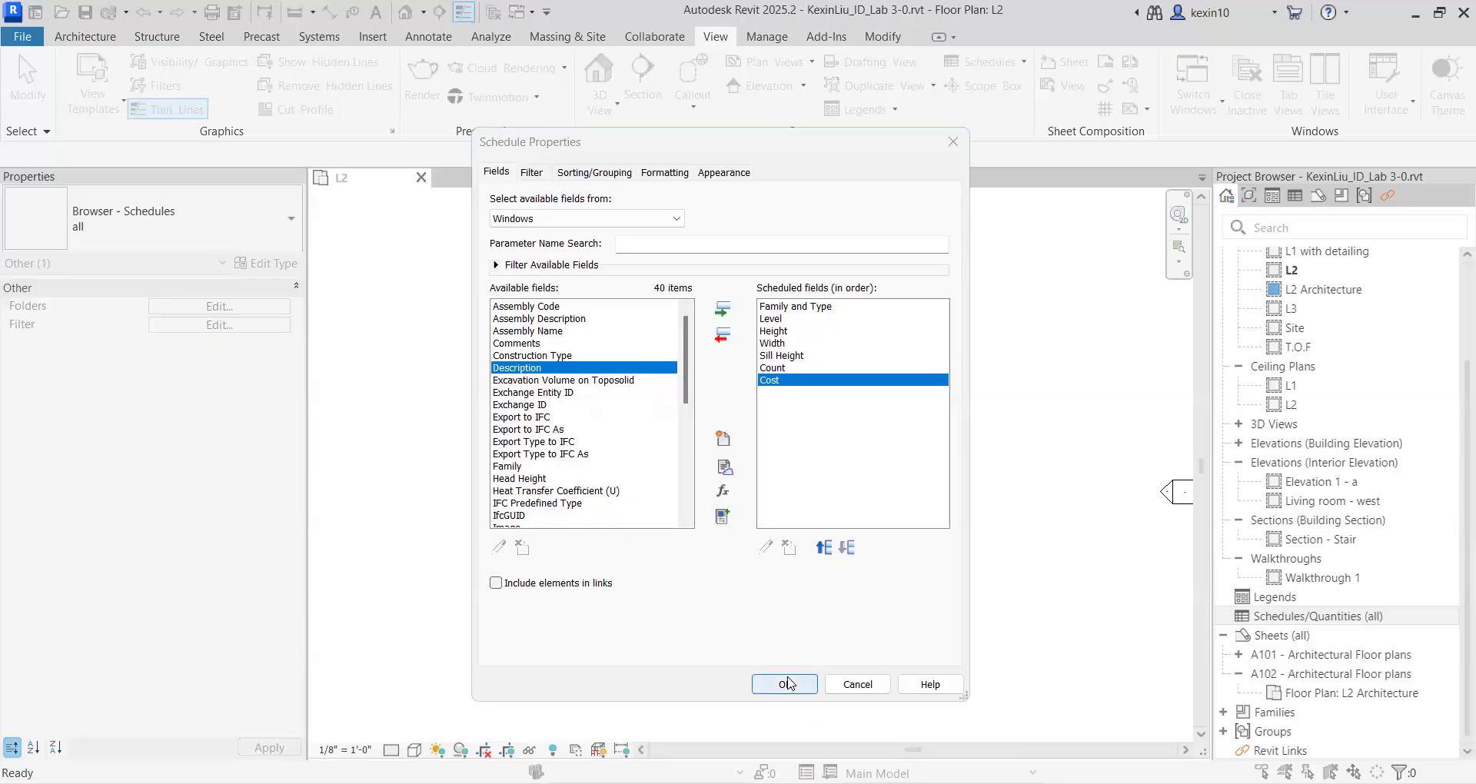
click(785, 683)
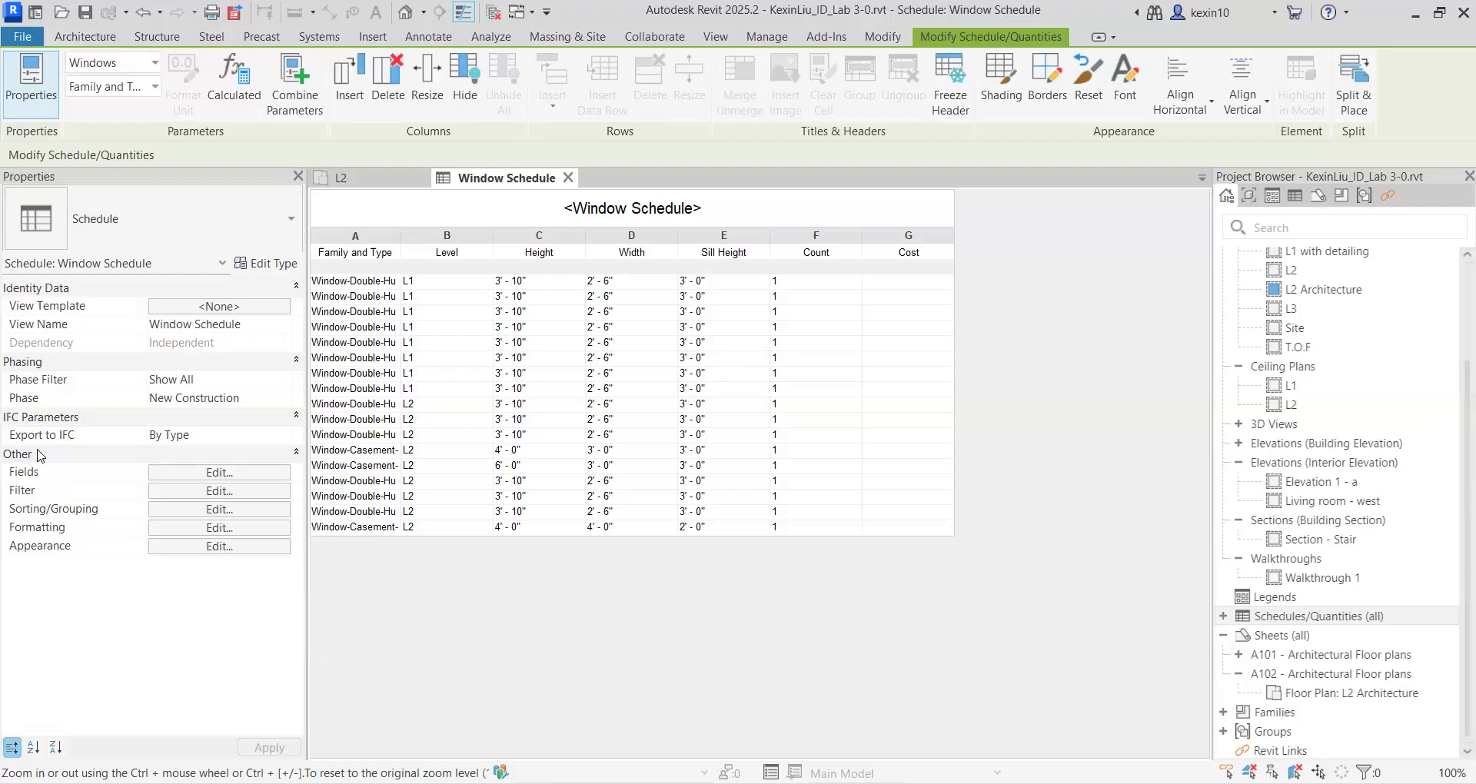
Step: Filter the window schedule by Level equals L1
click(223, 478)
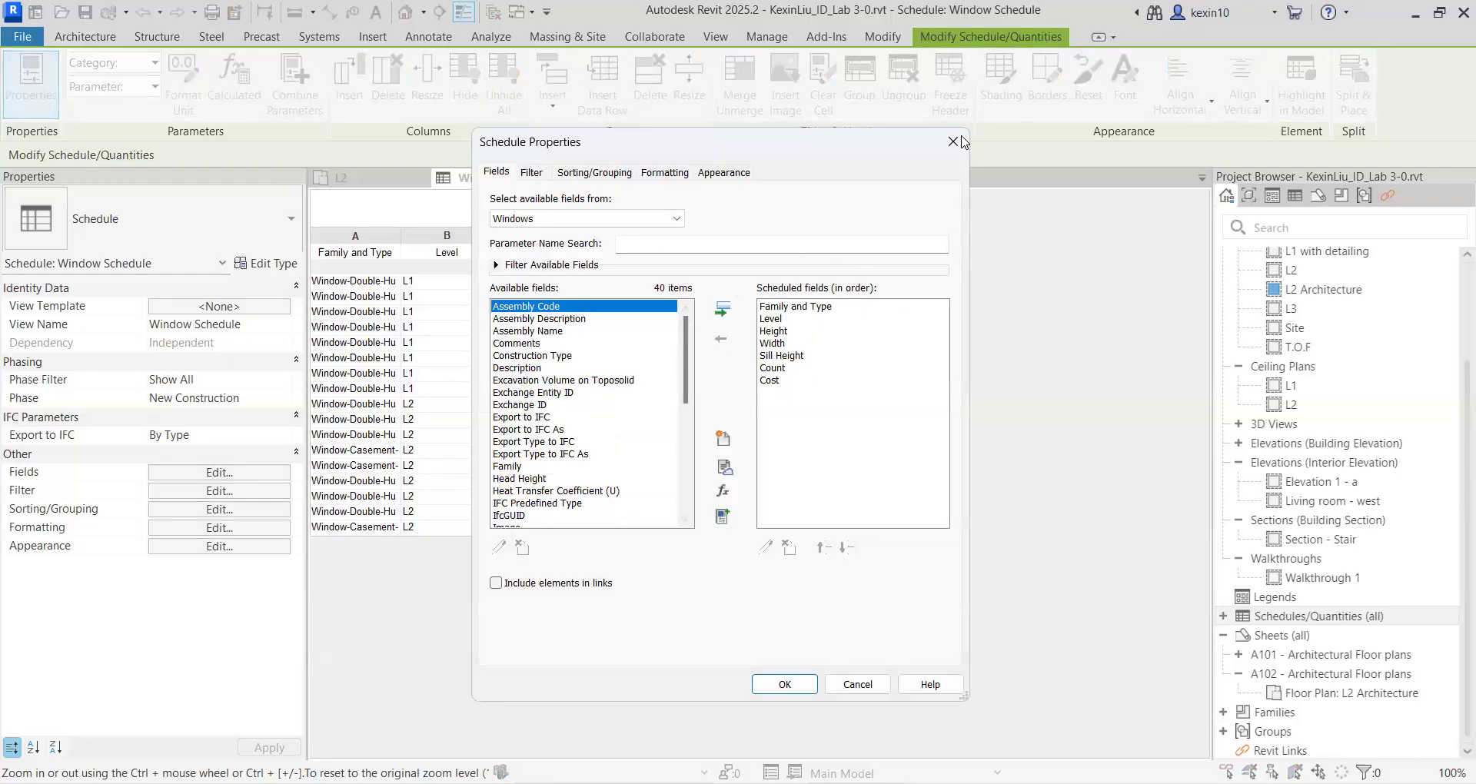
click(954, 141)
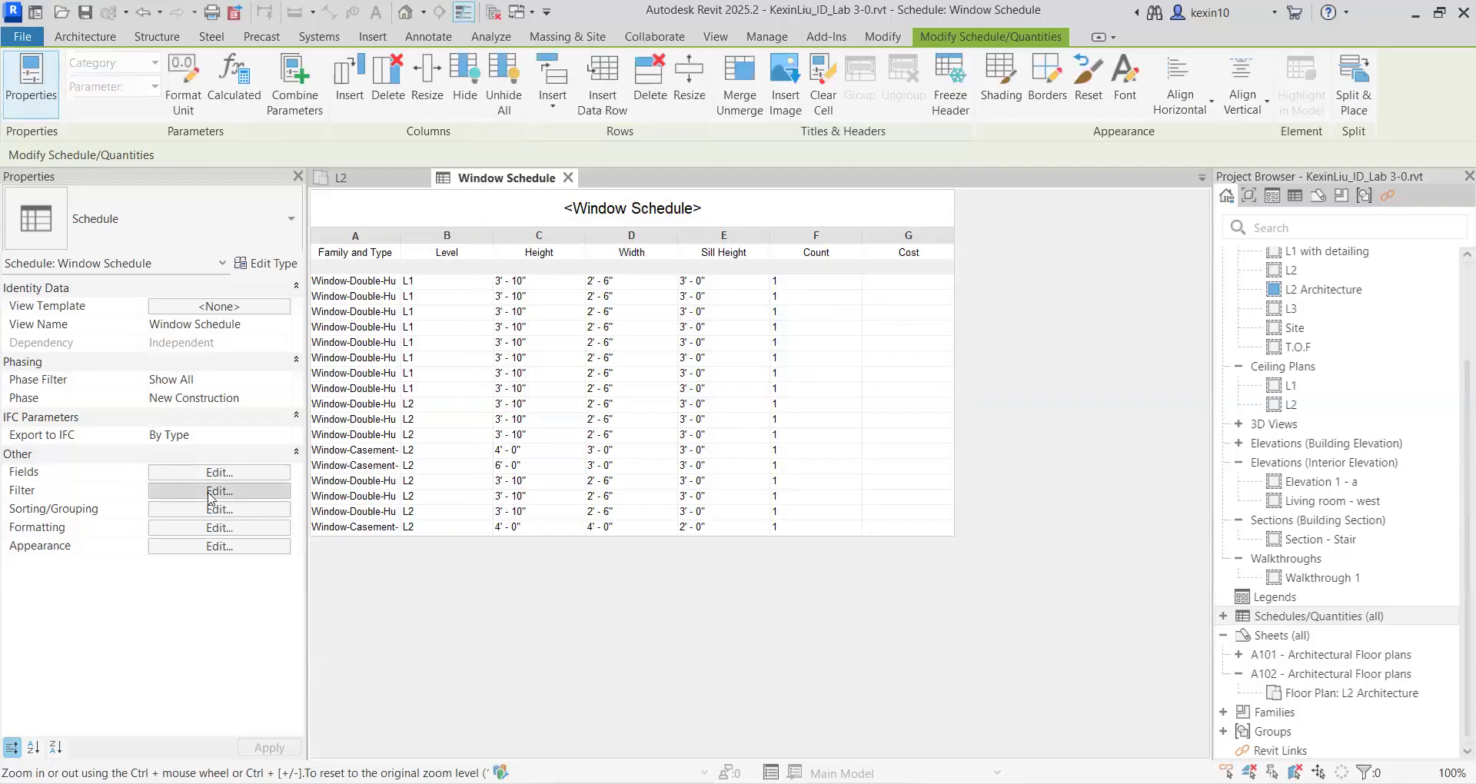
click(210, 492)
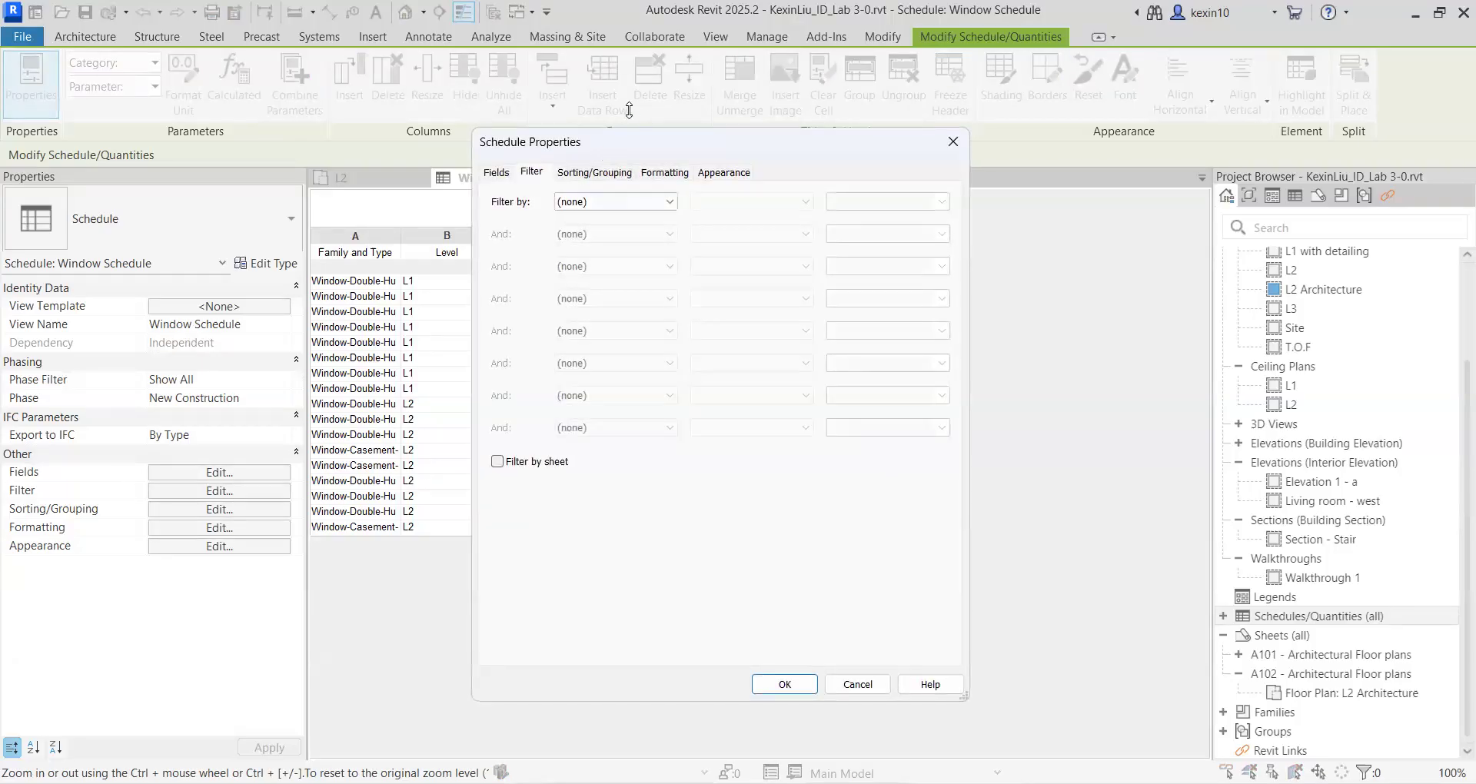
click(576, 170)
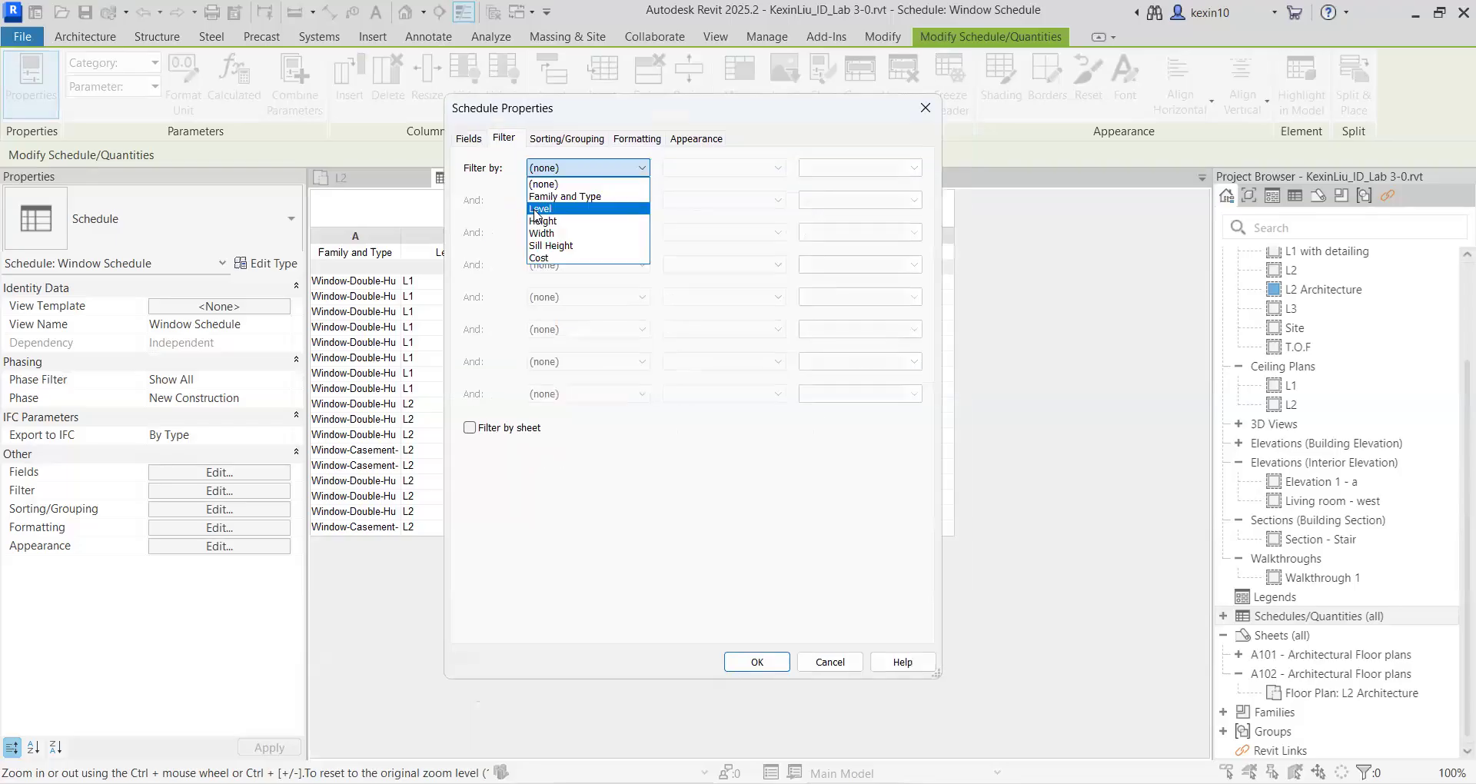
click(588, 209)
click(723, 168)
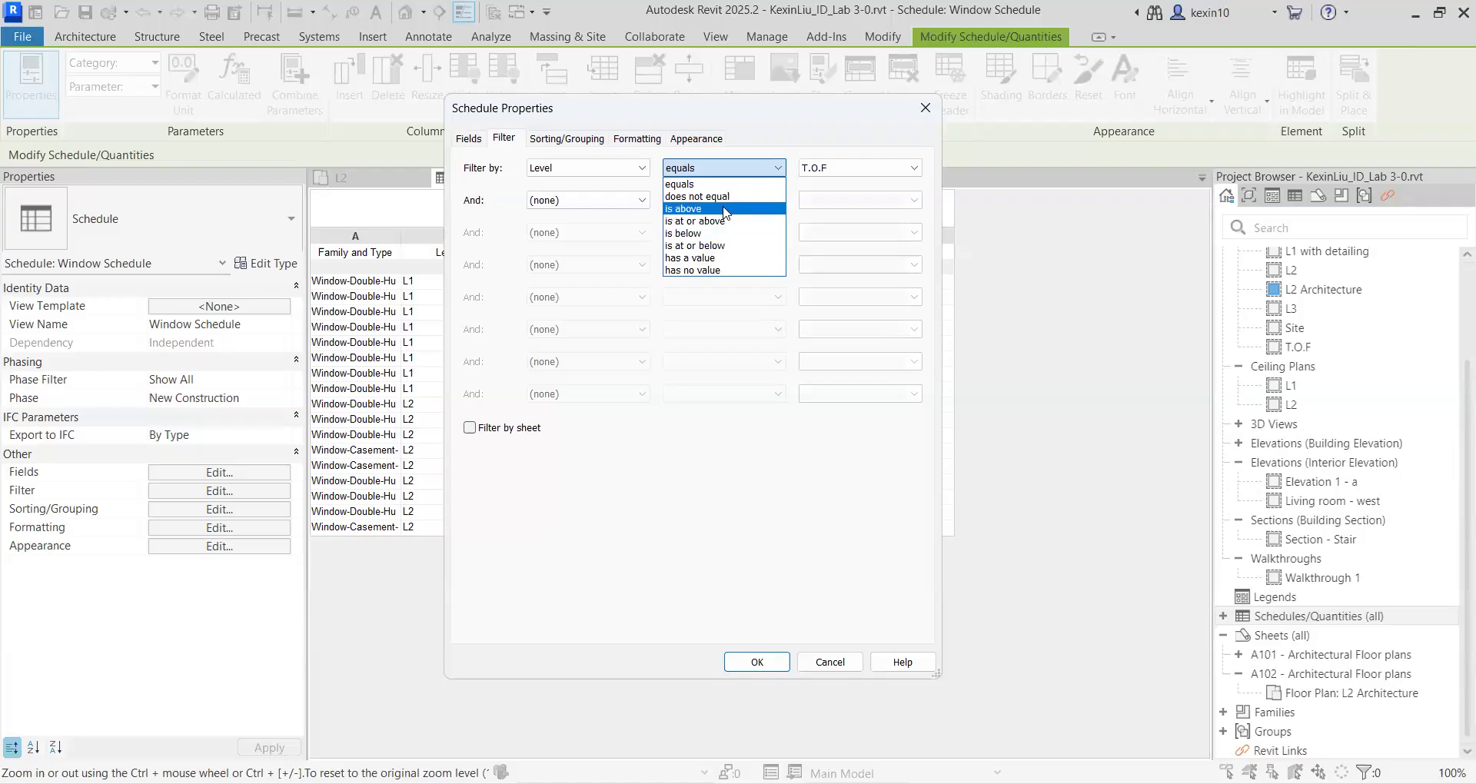
click(866, 176)
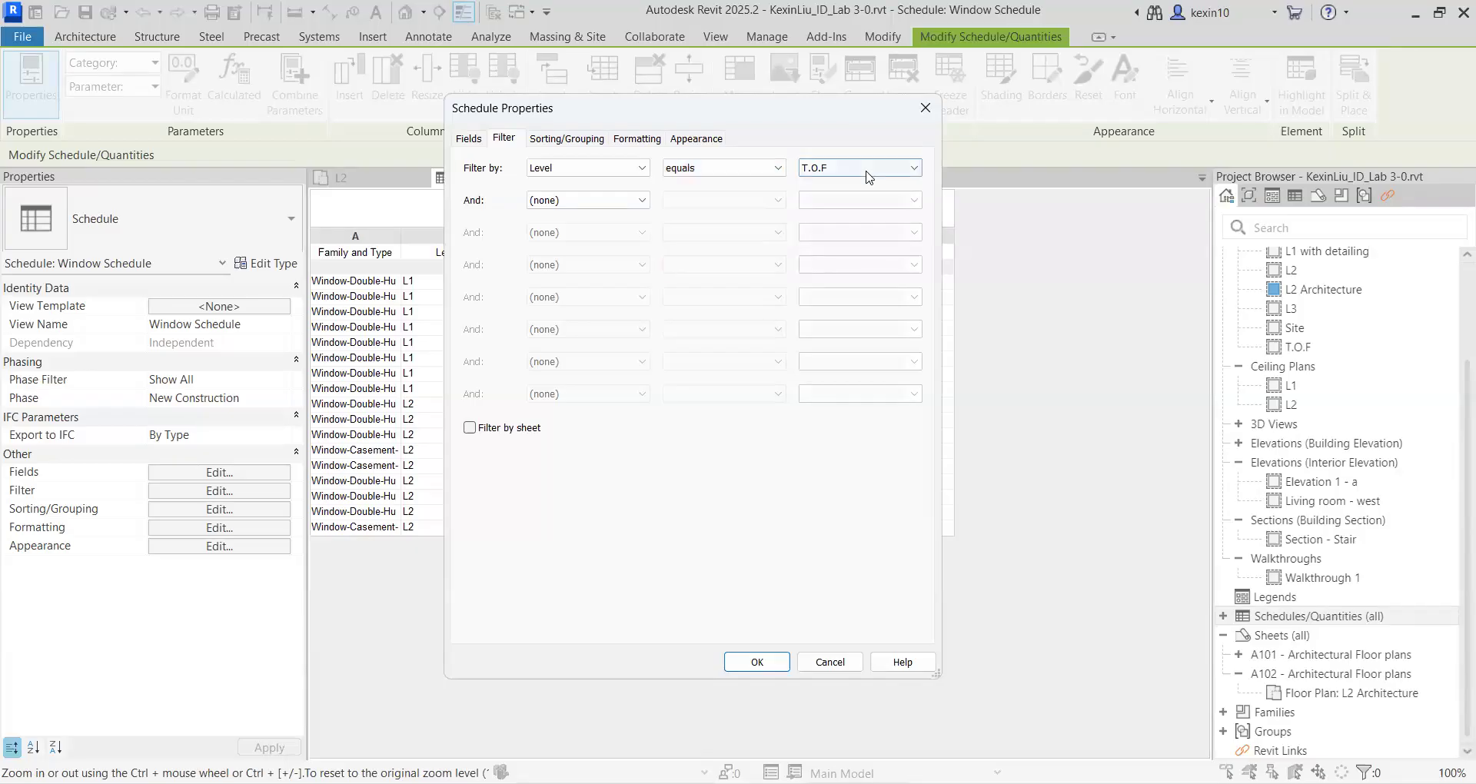
click(868, 176)
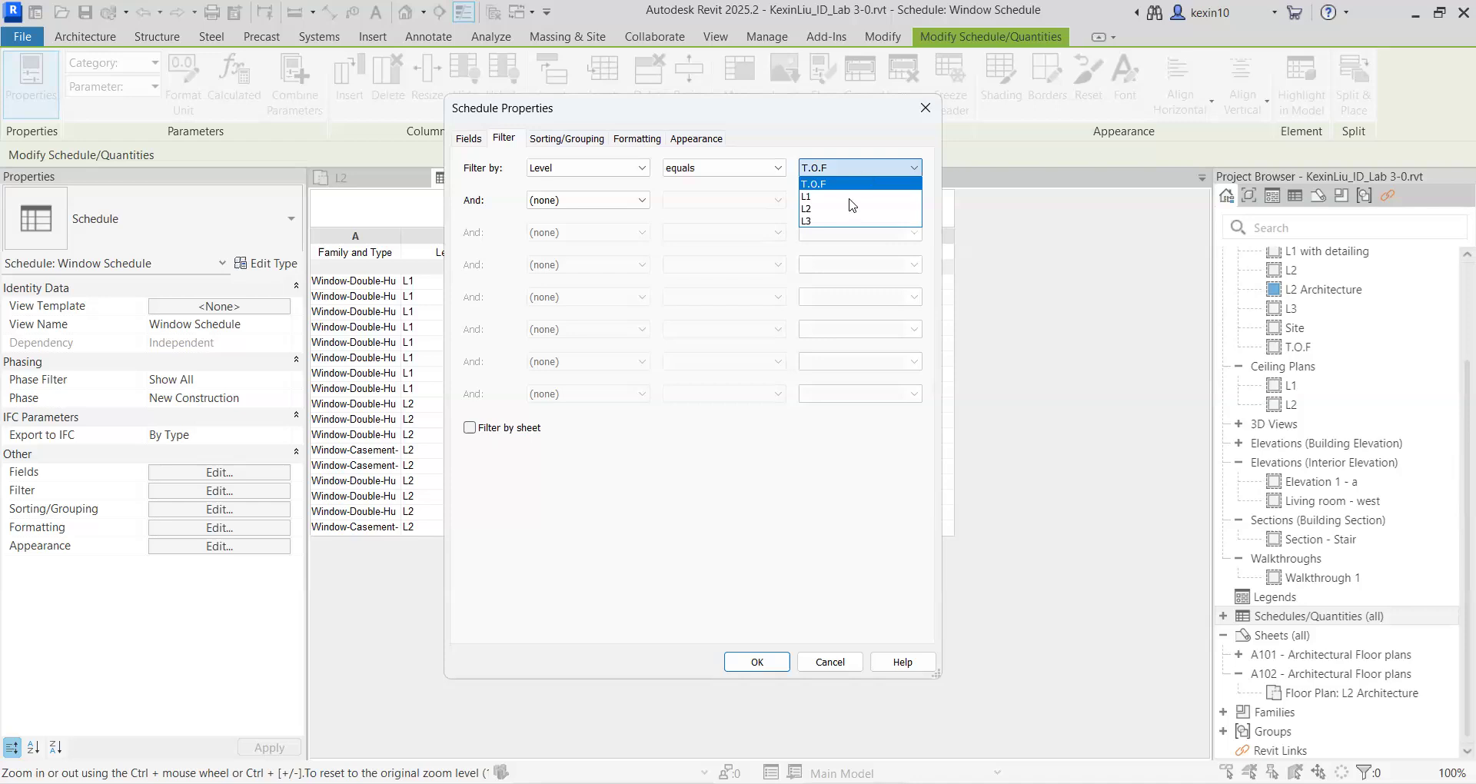
click(850, 201)
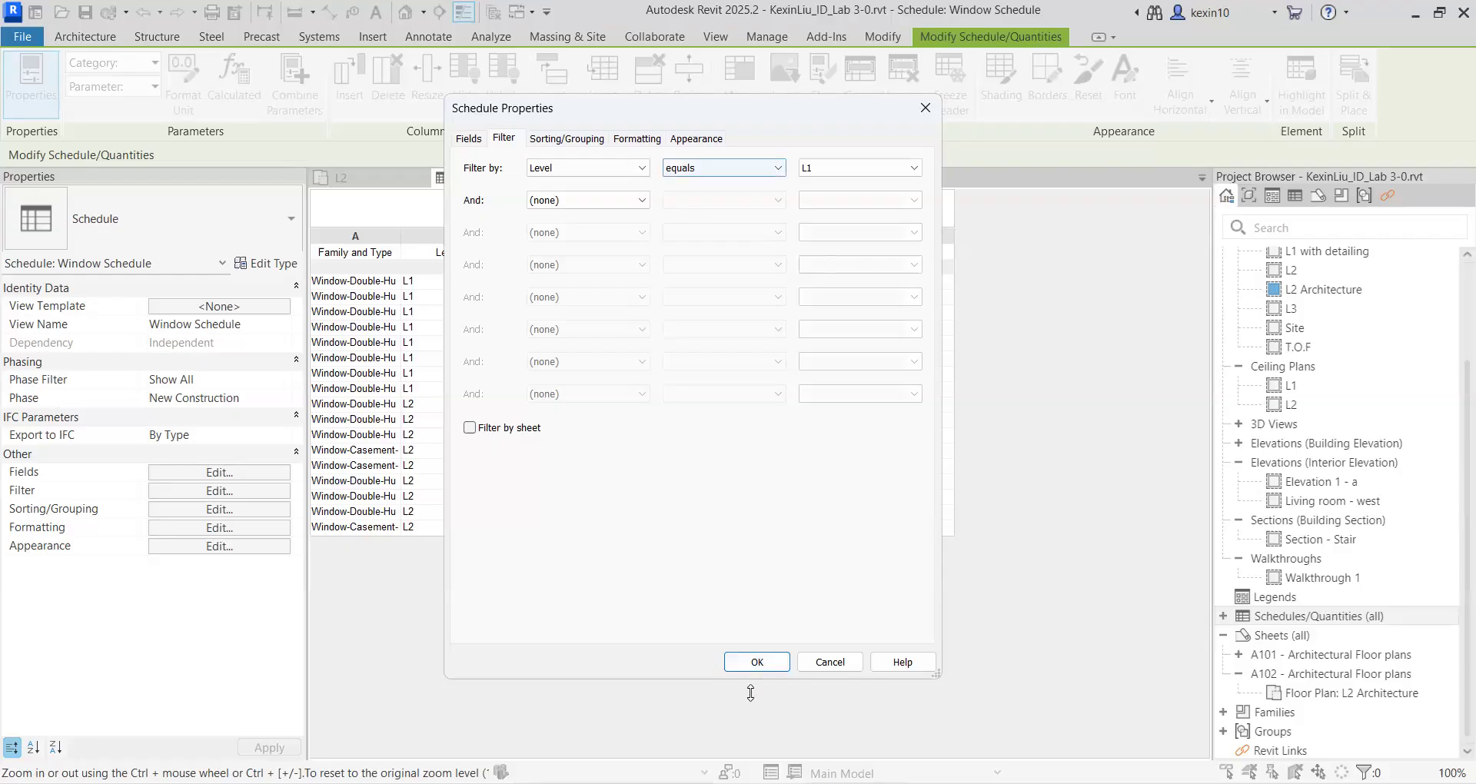
click(727, 666)
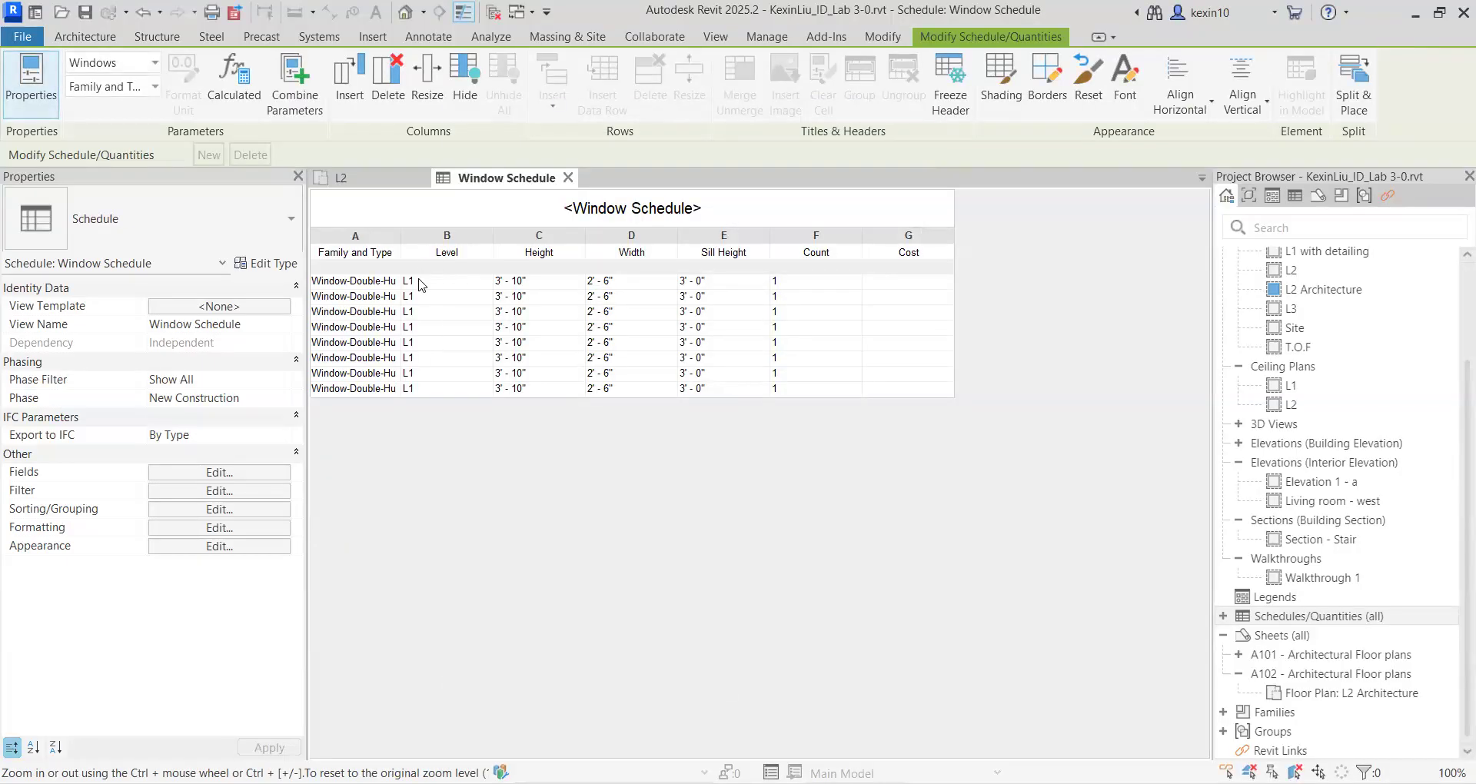
Step: Remove the Level filter from the window schedule and check the level values of the listed windows
click(231, 492)
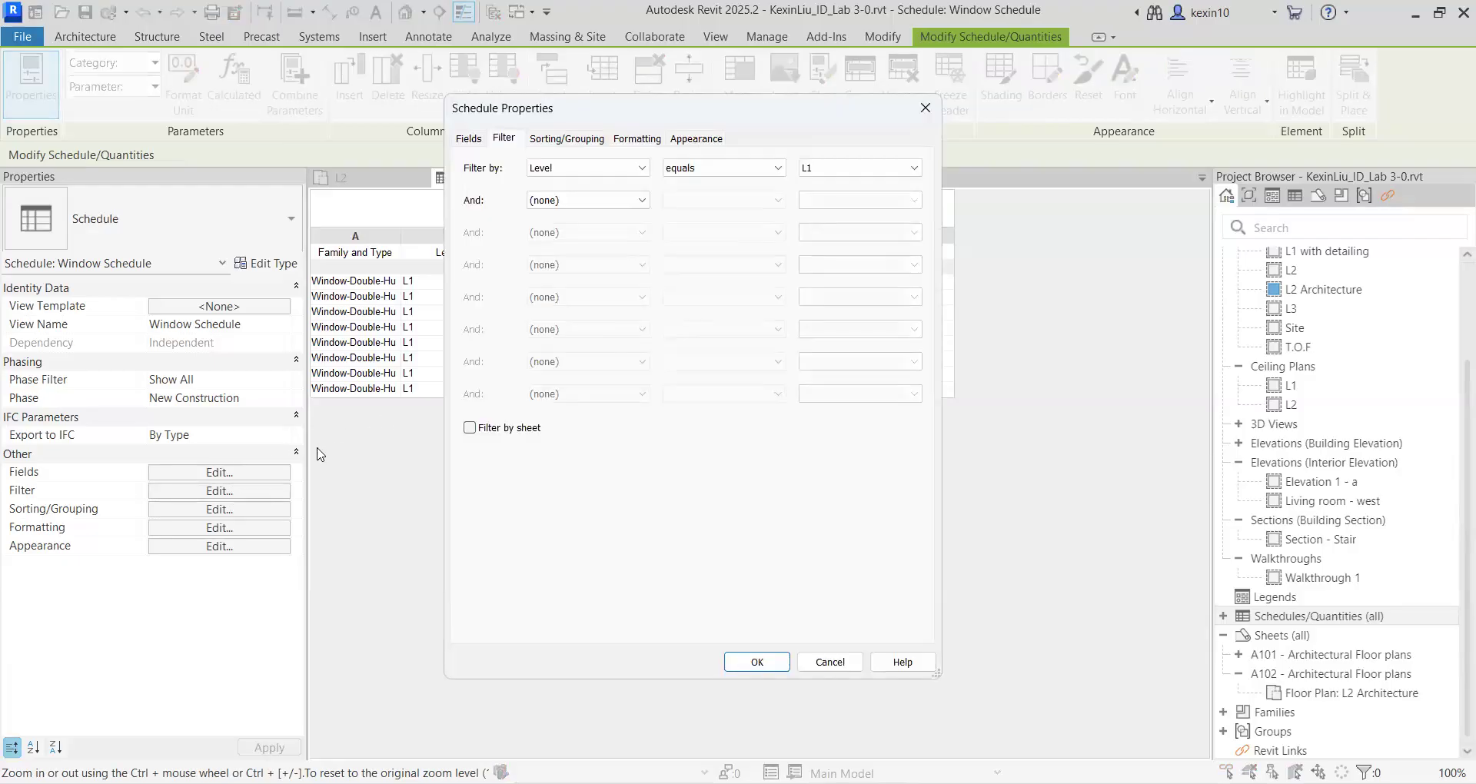
click(605, 167)
click(584, 181)
click(732, 662)
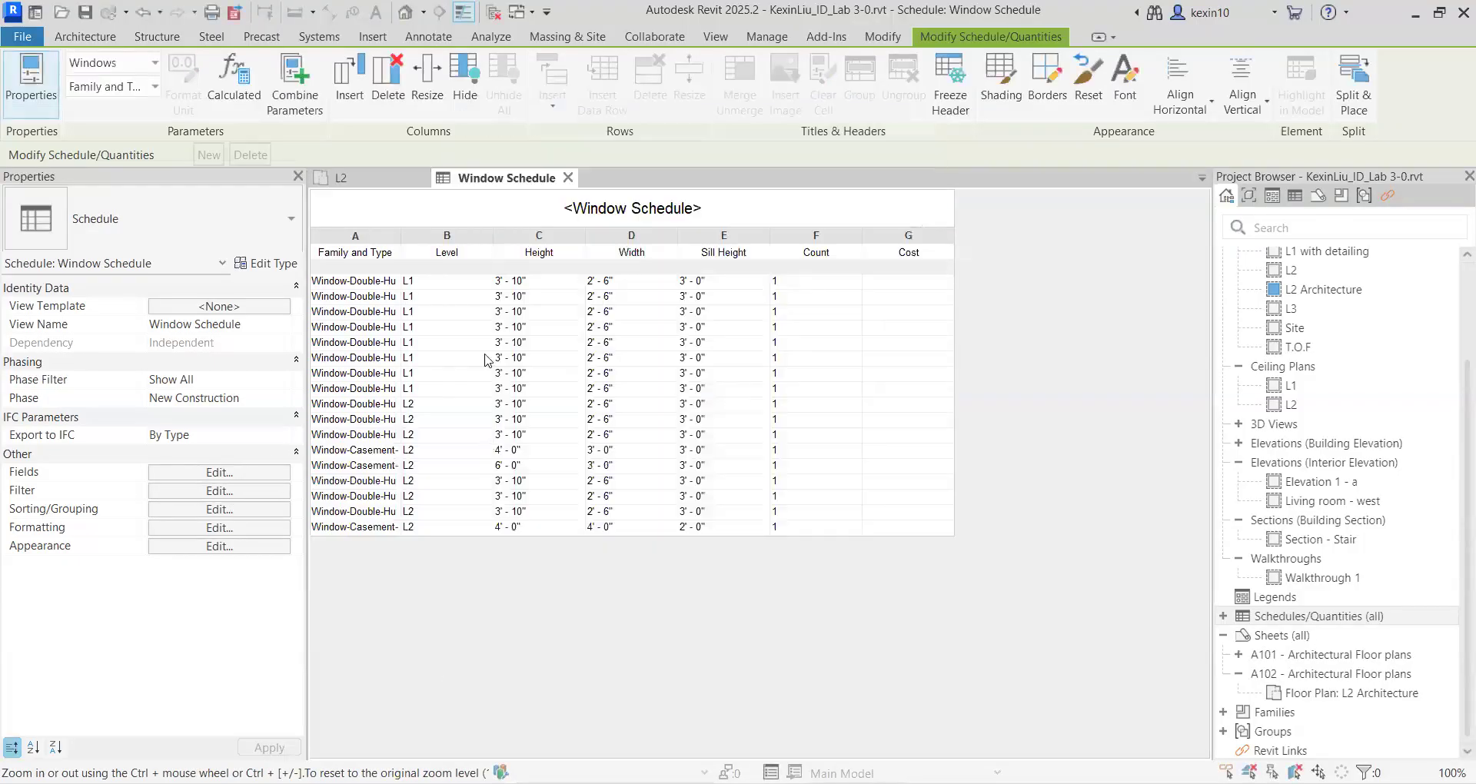
click(432, 436)
click(420, 500)
click(440, 467)
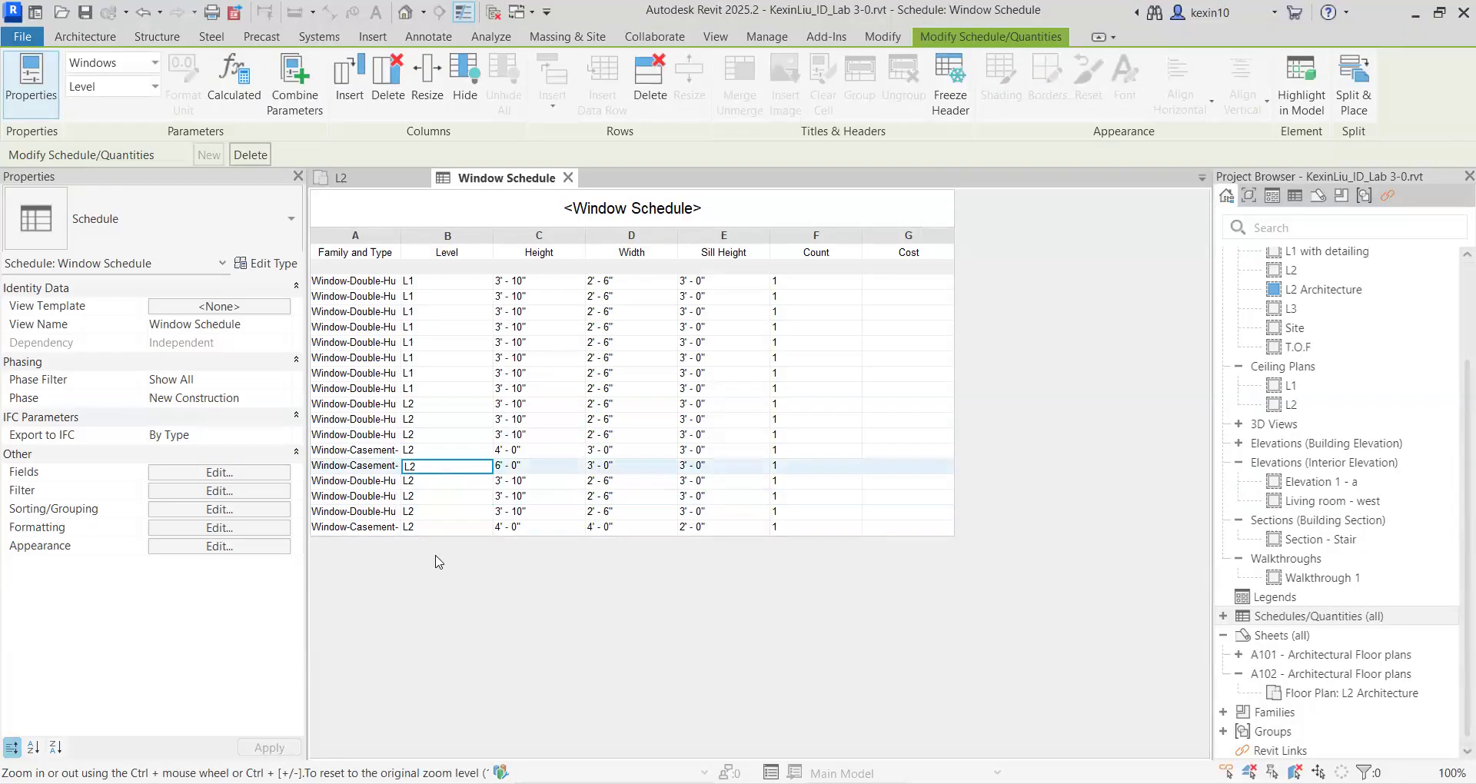
Step: Reapply the schedule filter so that only windows with Level equal to L1 are listed
click(243, 494)
click(641, 169)
click(587, 208)
click(875, 168)
click(837, 197)
click(758, 662)
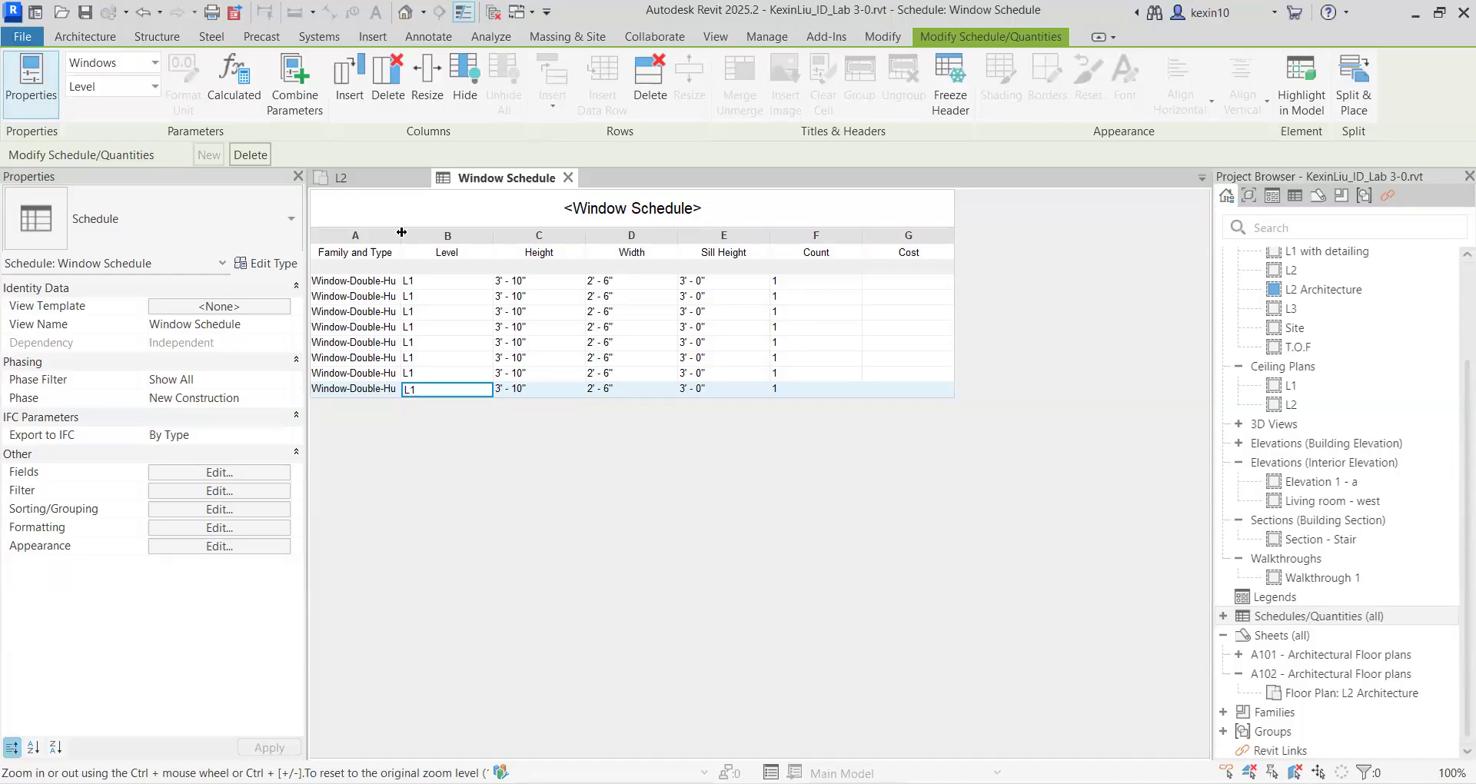
Step: Widen the Family and Type column and set the Window-Double-Hung: 30" x 46" cost to 199.99 for all elements of the type
drag(402, 235, 455, 249)
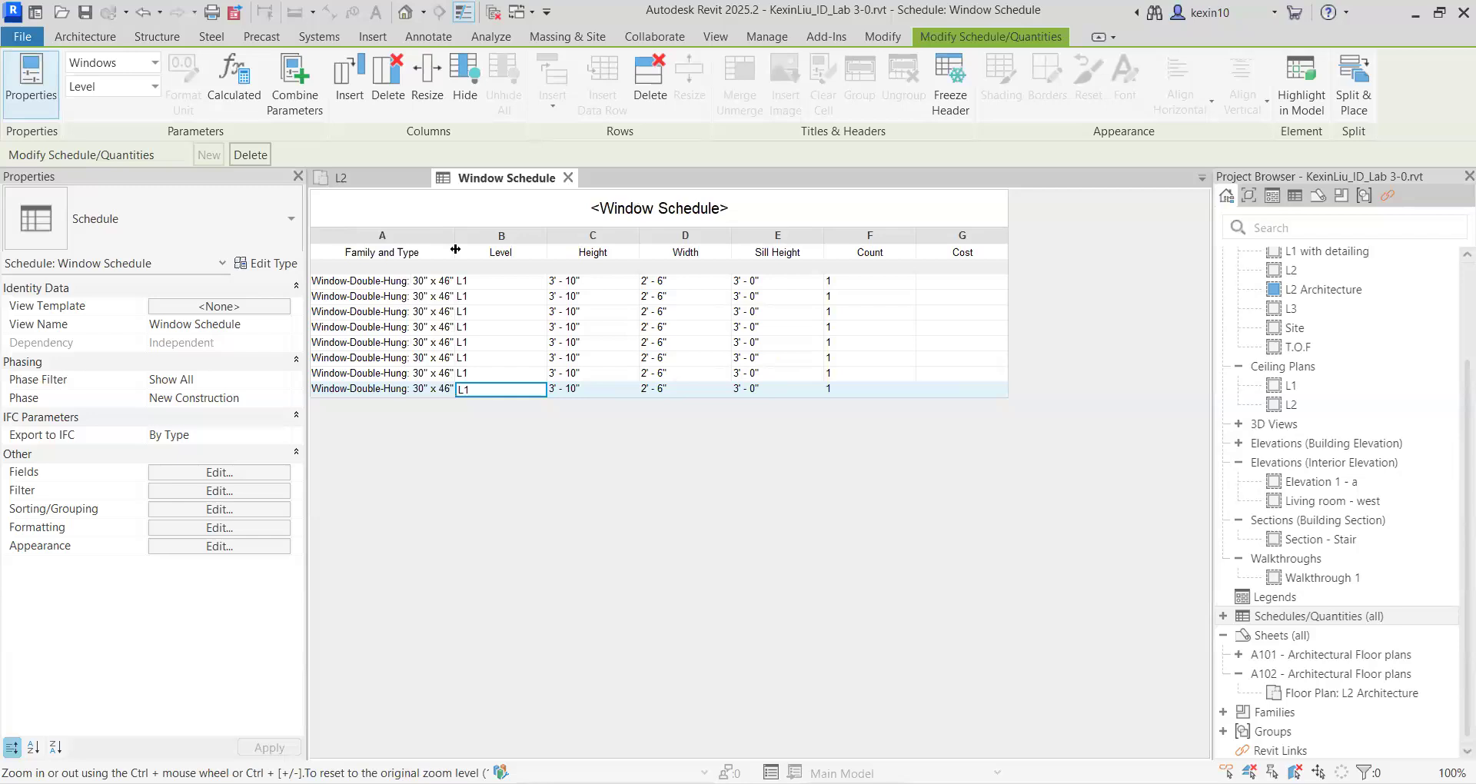
click(956, 282)
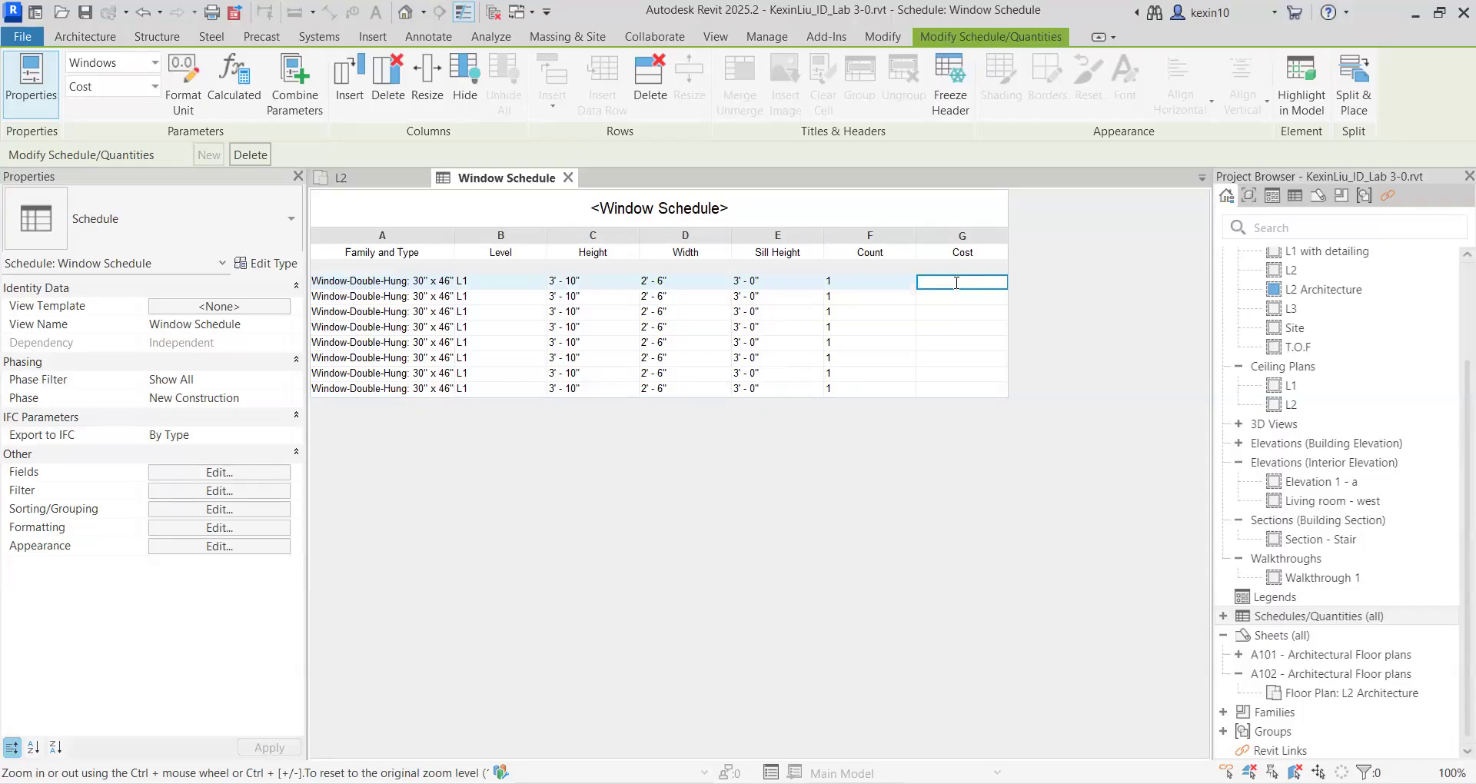
text(1999)
key(Return)
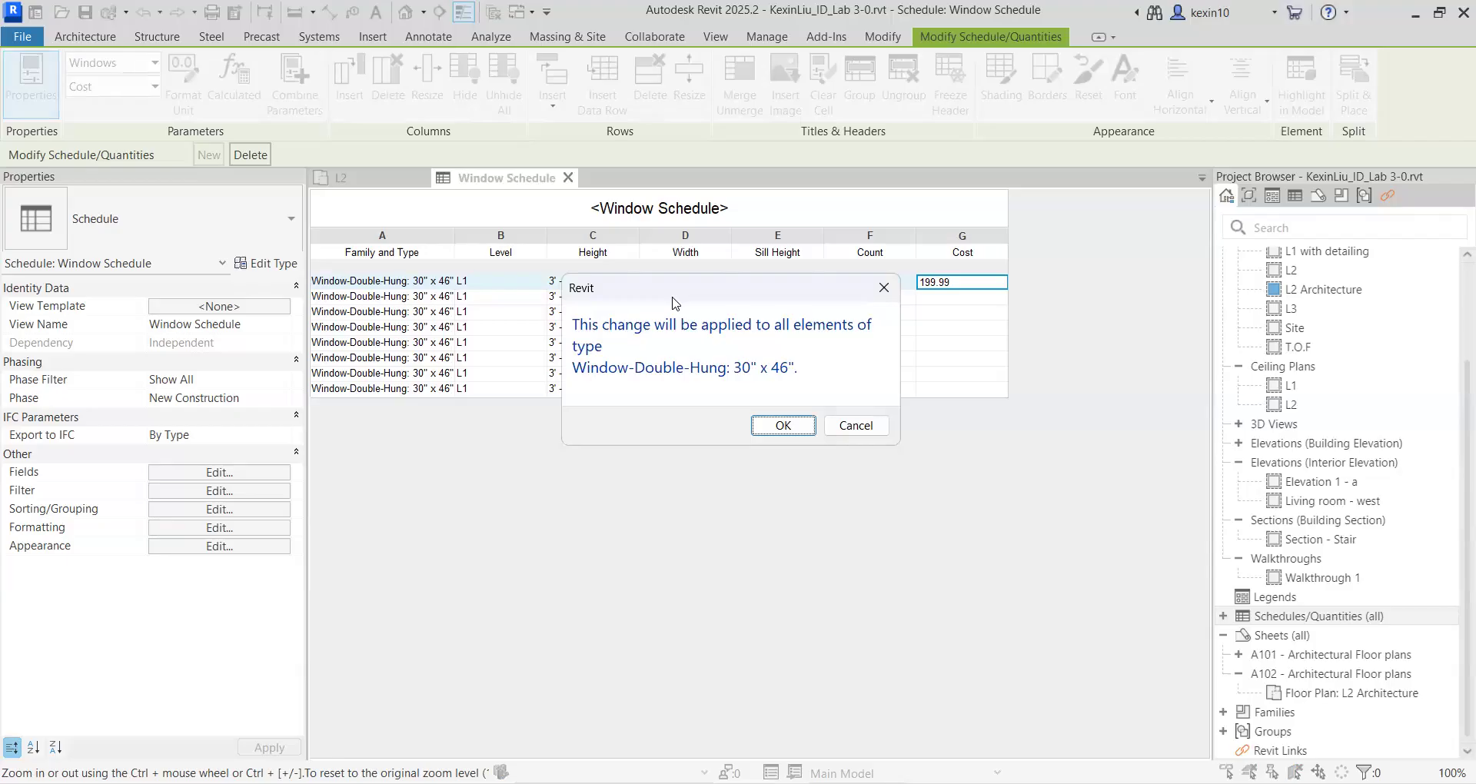
click(782, 429)
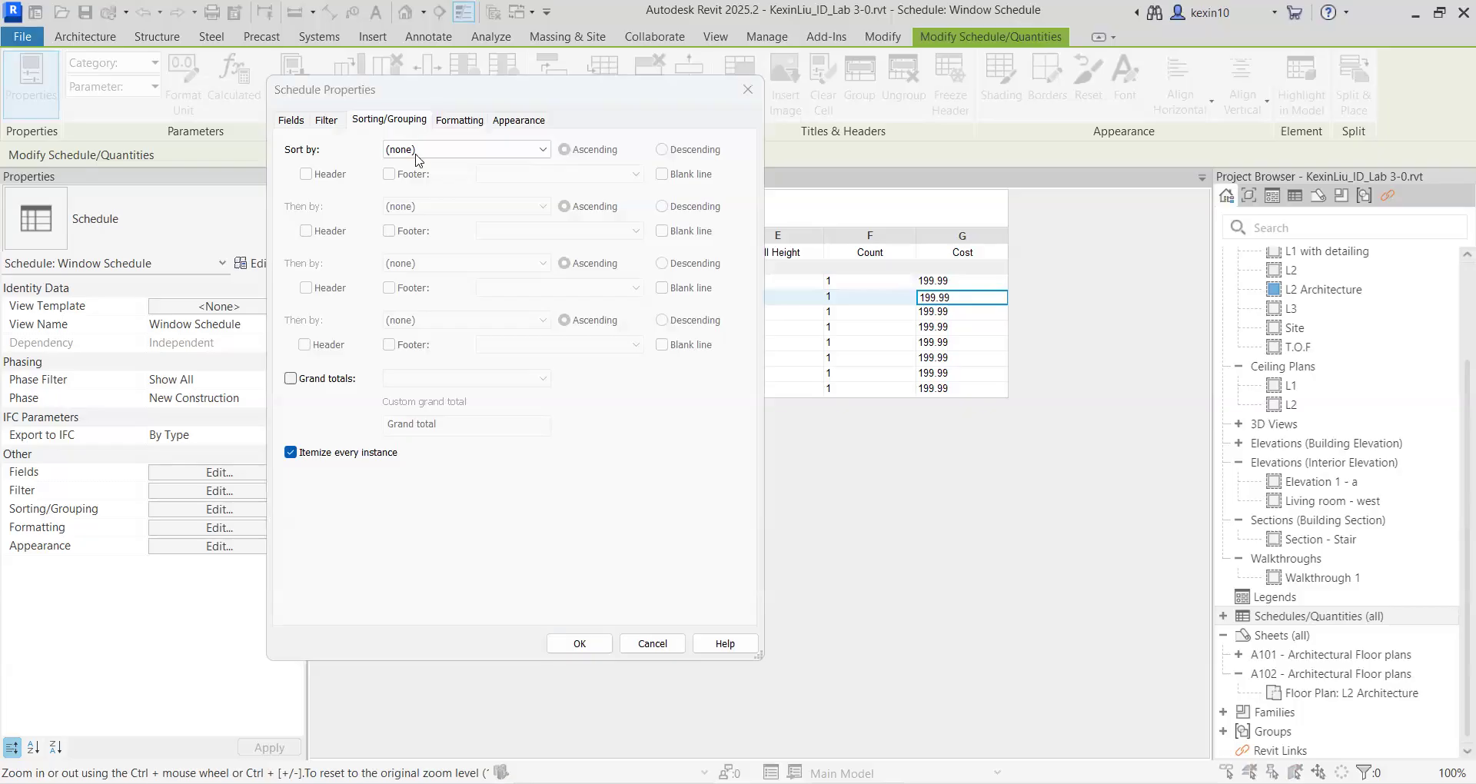
Step: Sort the schedule by Family and Type with a header, turn off Itemize every instance, and enable grand totals set to Totals only
click(438, 149)
click(439, 175)
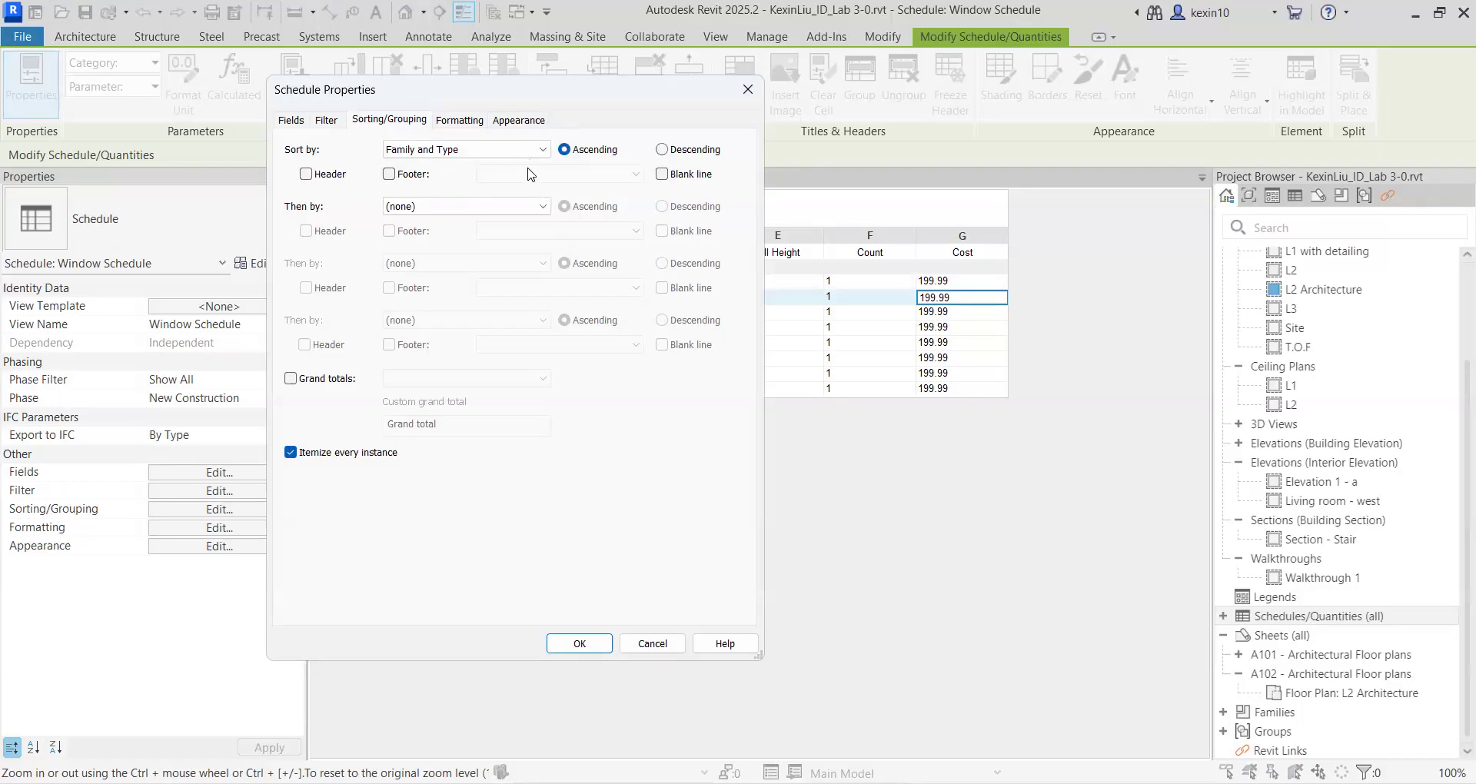
click(306, 174)
click(291, 453)
click(291, 378)
click(520, 378)
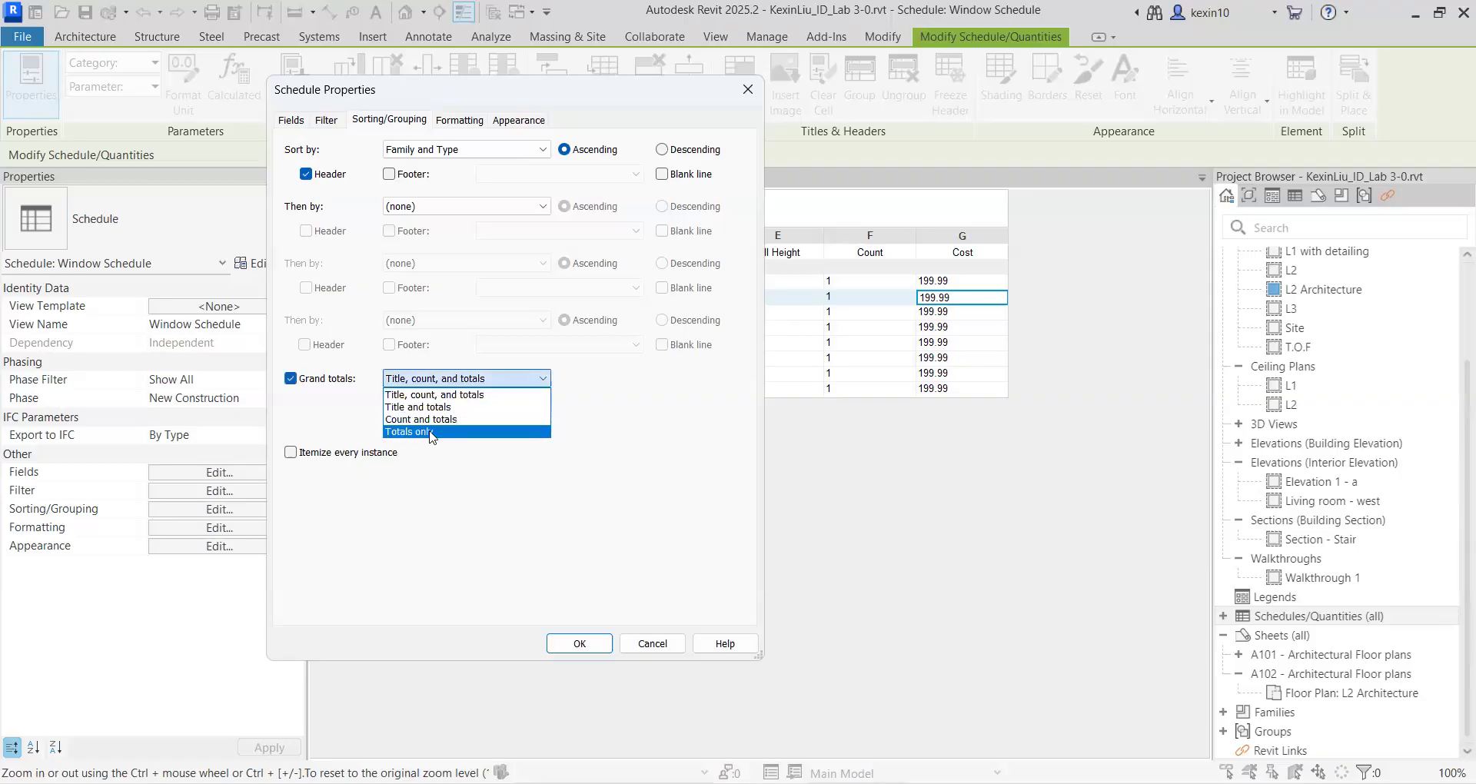
click(431, 433)
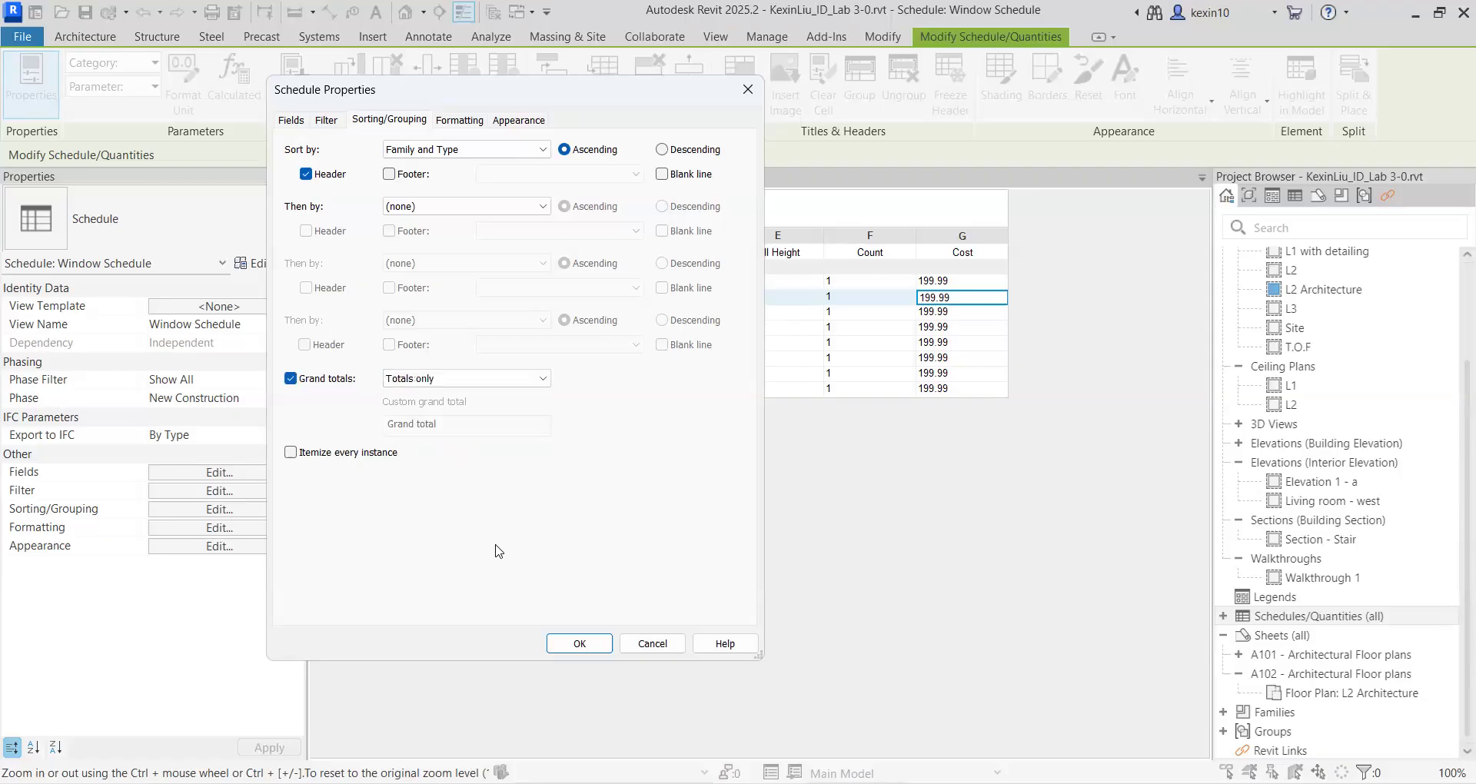
click(566, 644)
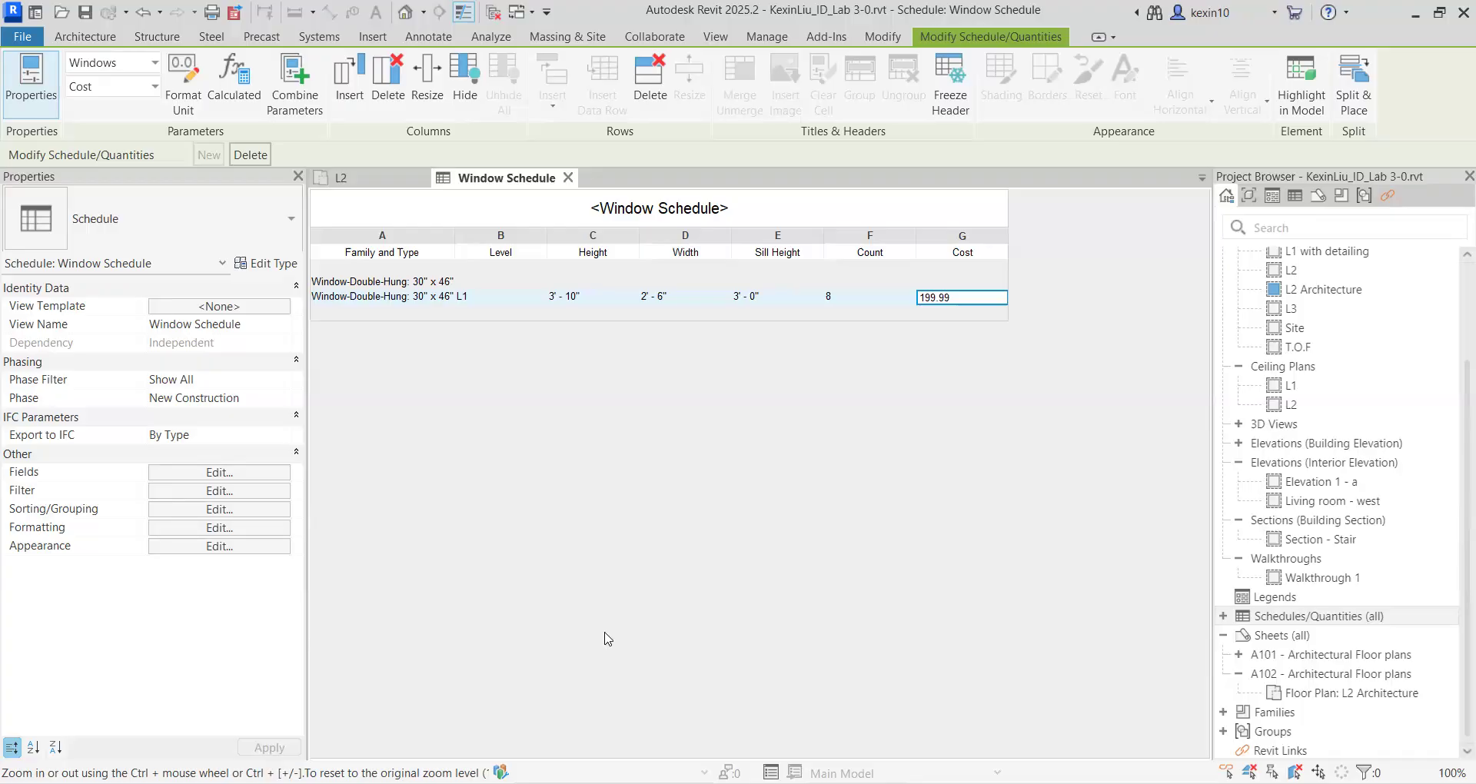
Step: Switch to the Revit Lab 4 slides in PowerPoint and read the Total Cost instructions of Exercise 4.4 on slide 58
key(alt+Tab)
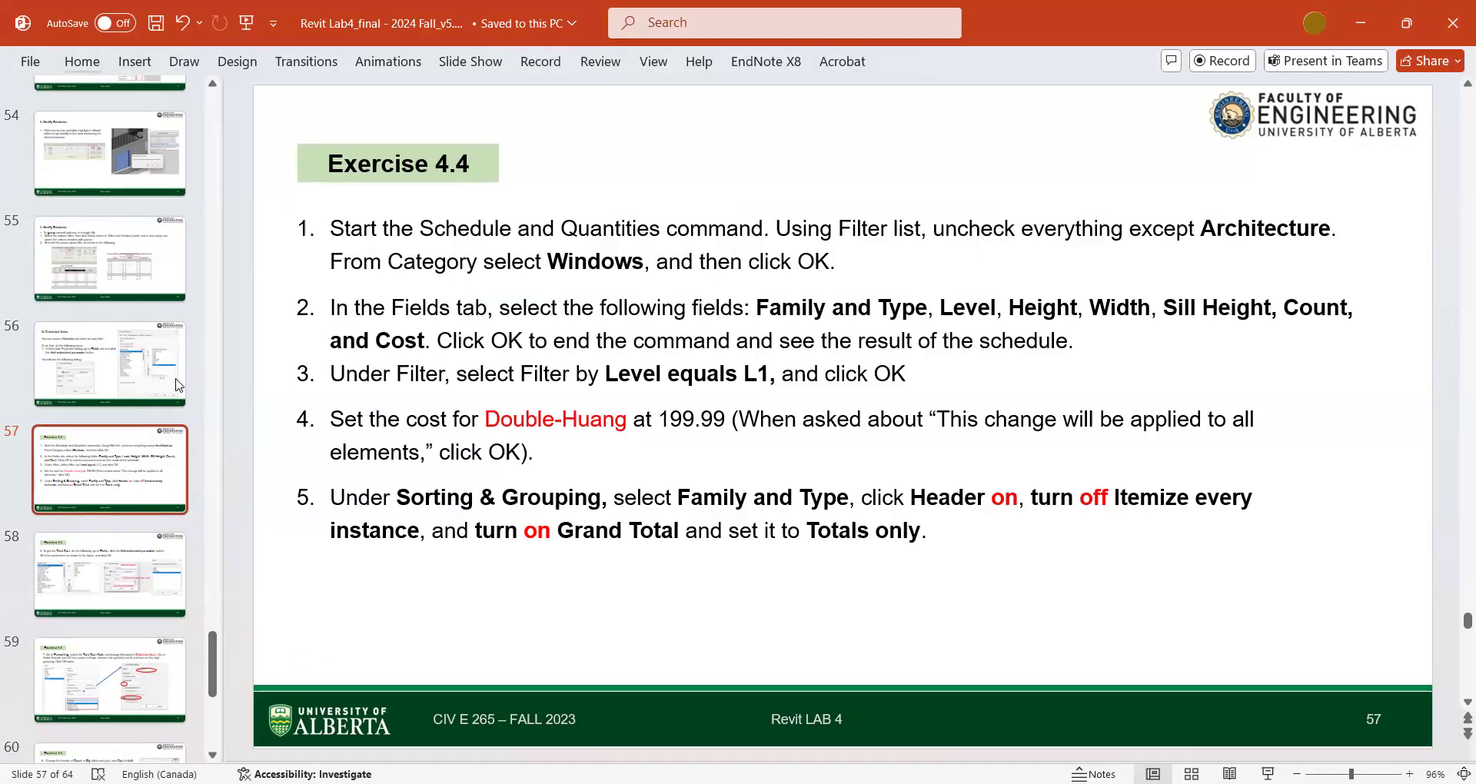
scroll(157, 431, down, 1)
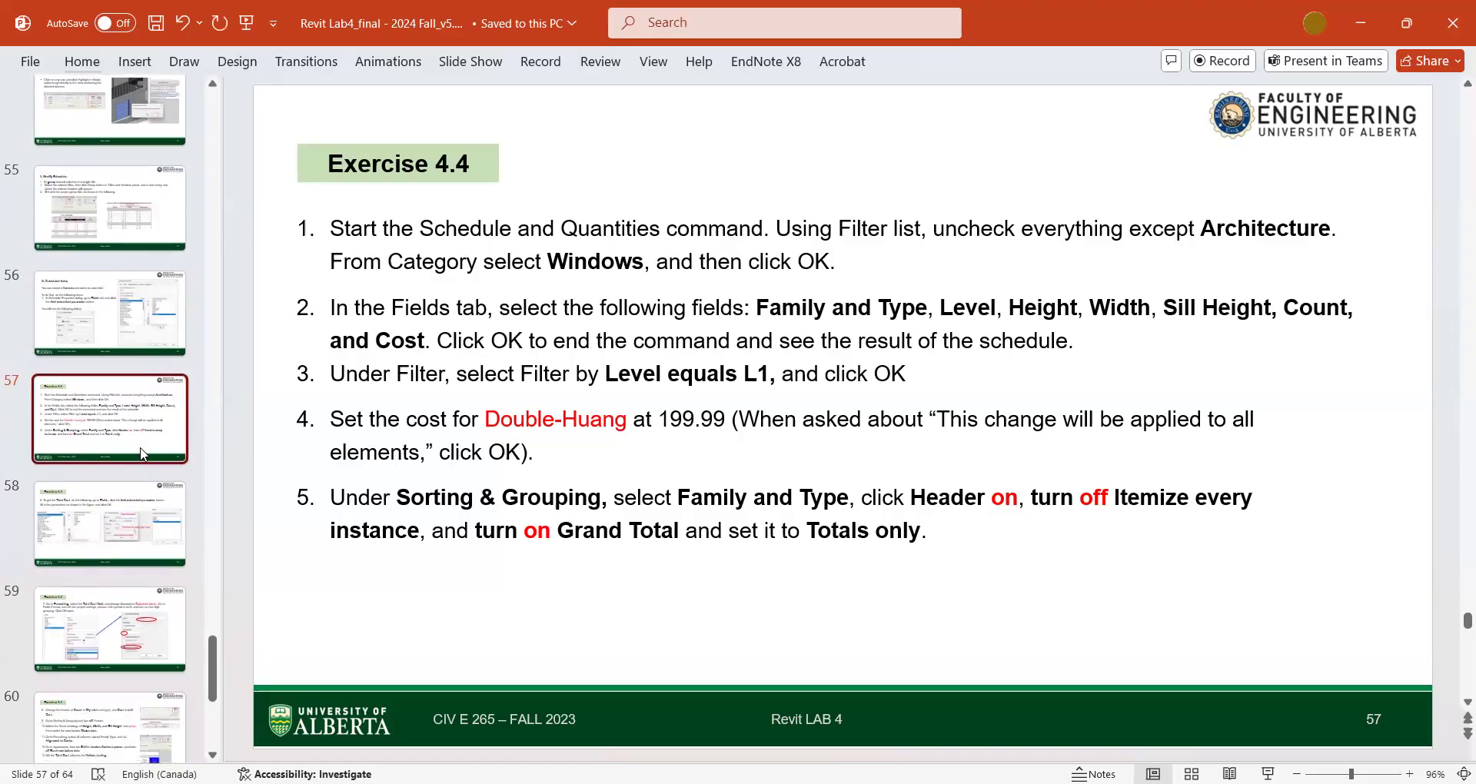
click(151, 486)
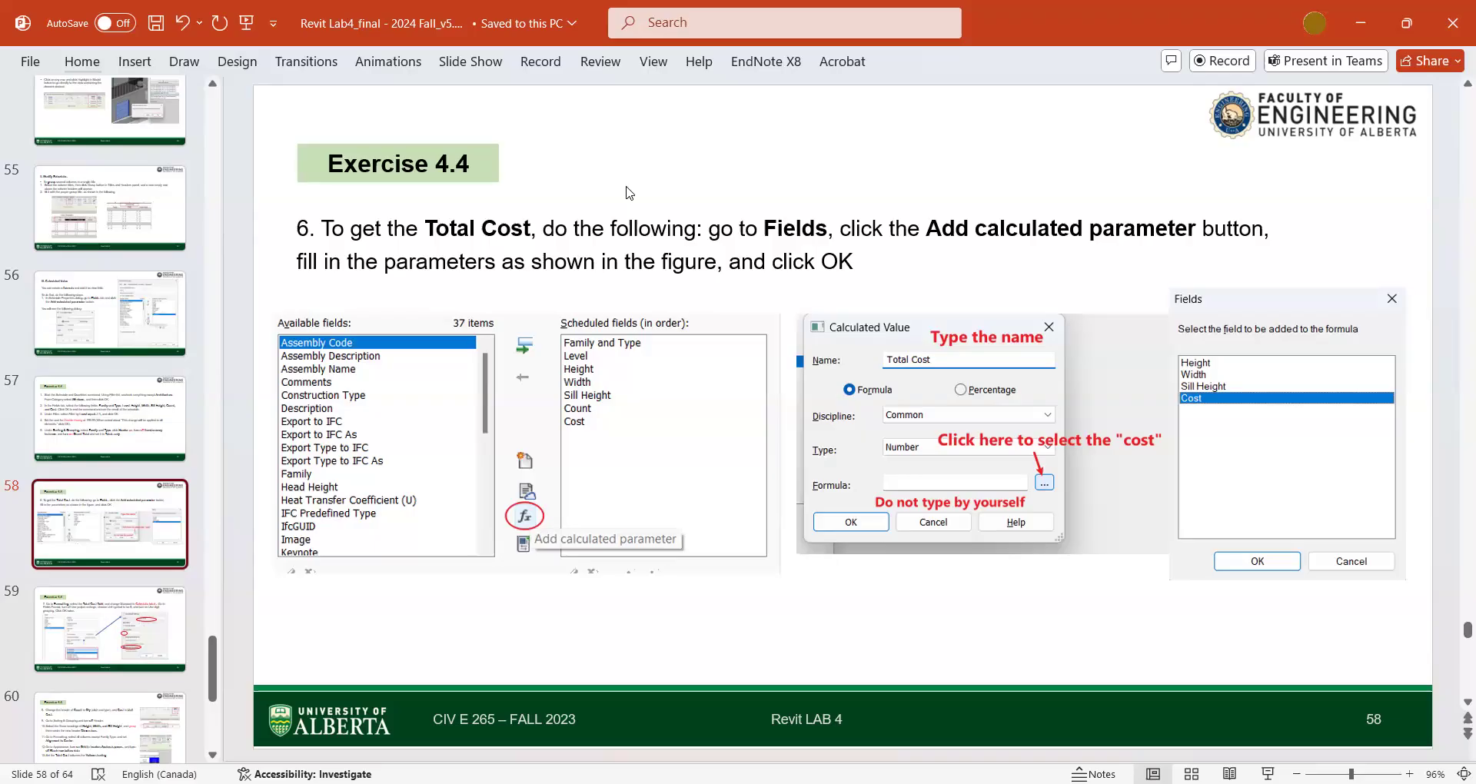
Step: Switch back to Revit and start a calculated parameter named Total Cost in the window schedule's fields
key(alt)
key(alt+Tab)
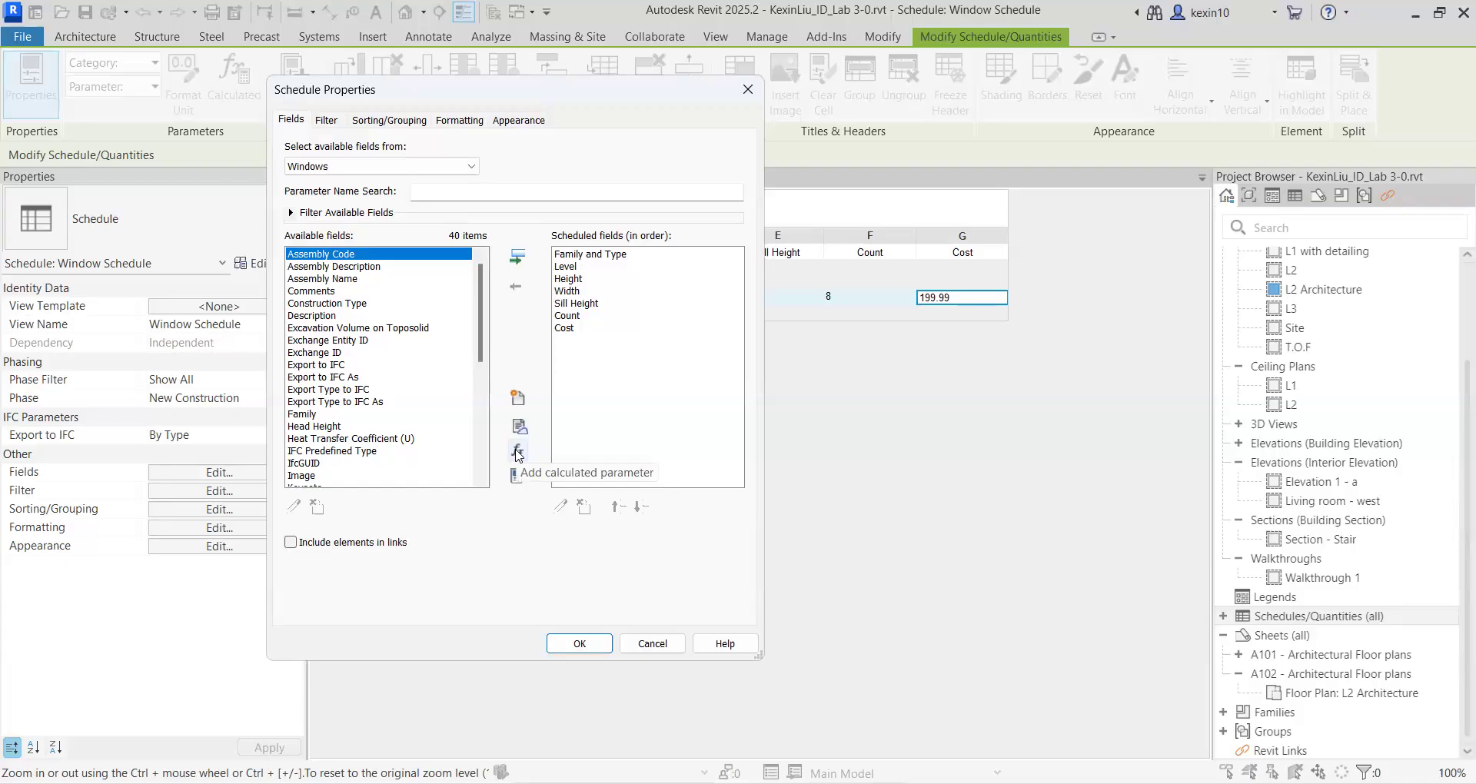
click(517, 452)
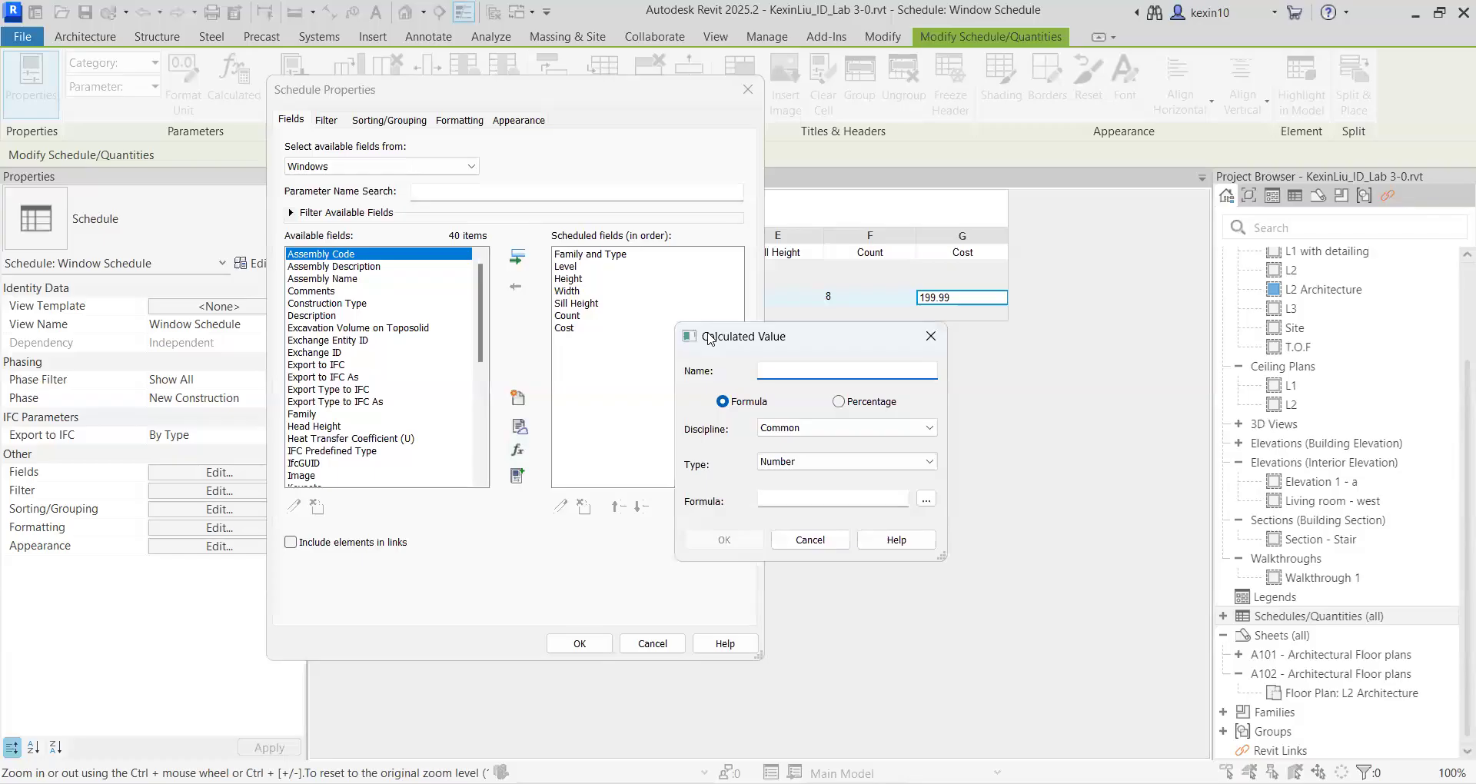
drag(709, 338, 420, 290)
text(Total )
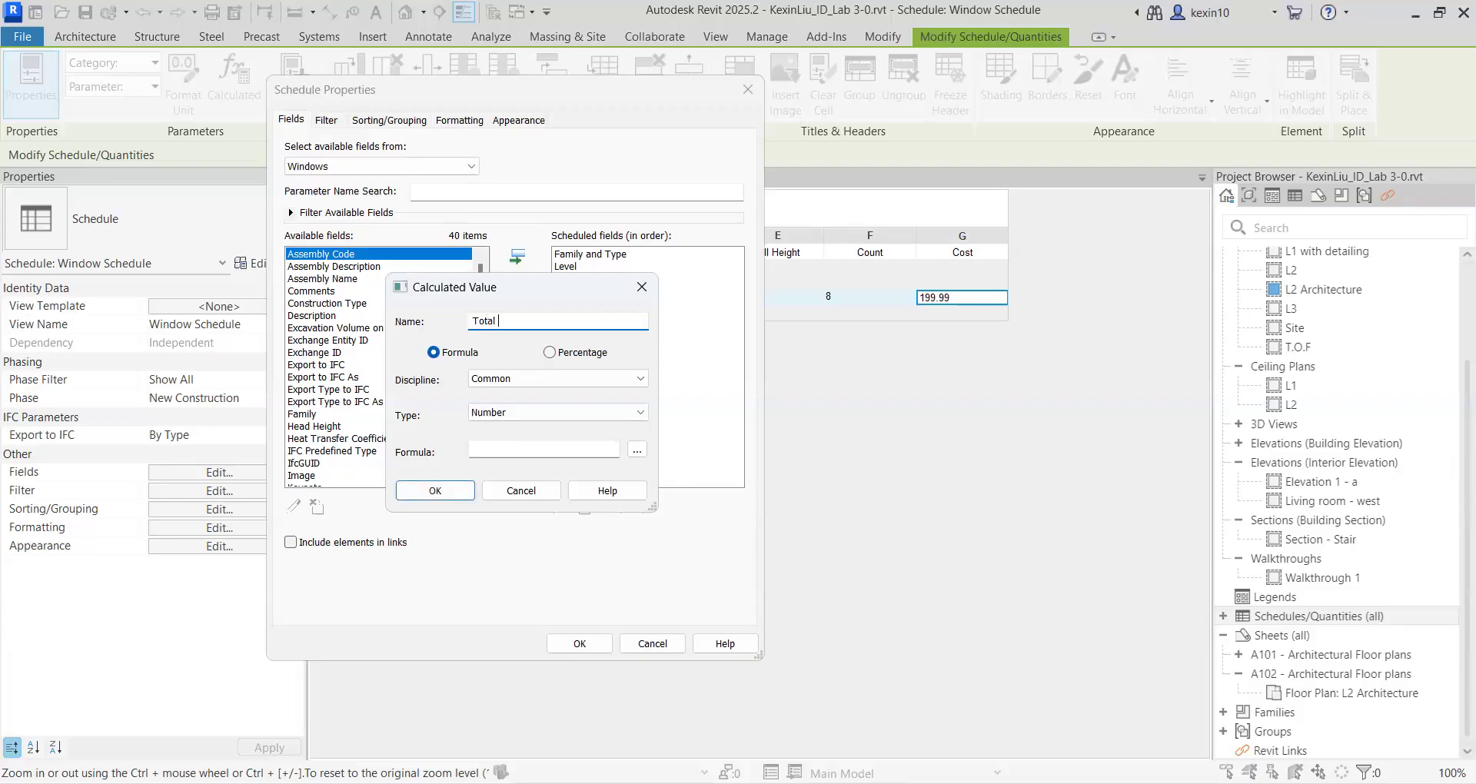
text(Cost)
Step: Insert the Cost field from the field list into the Total Cost formula
click(520, 451)
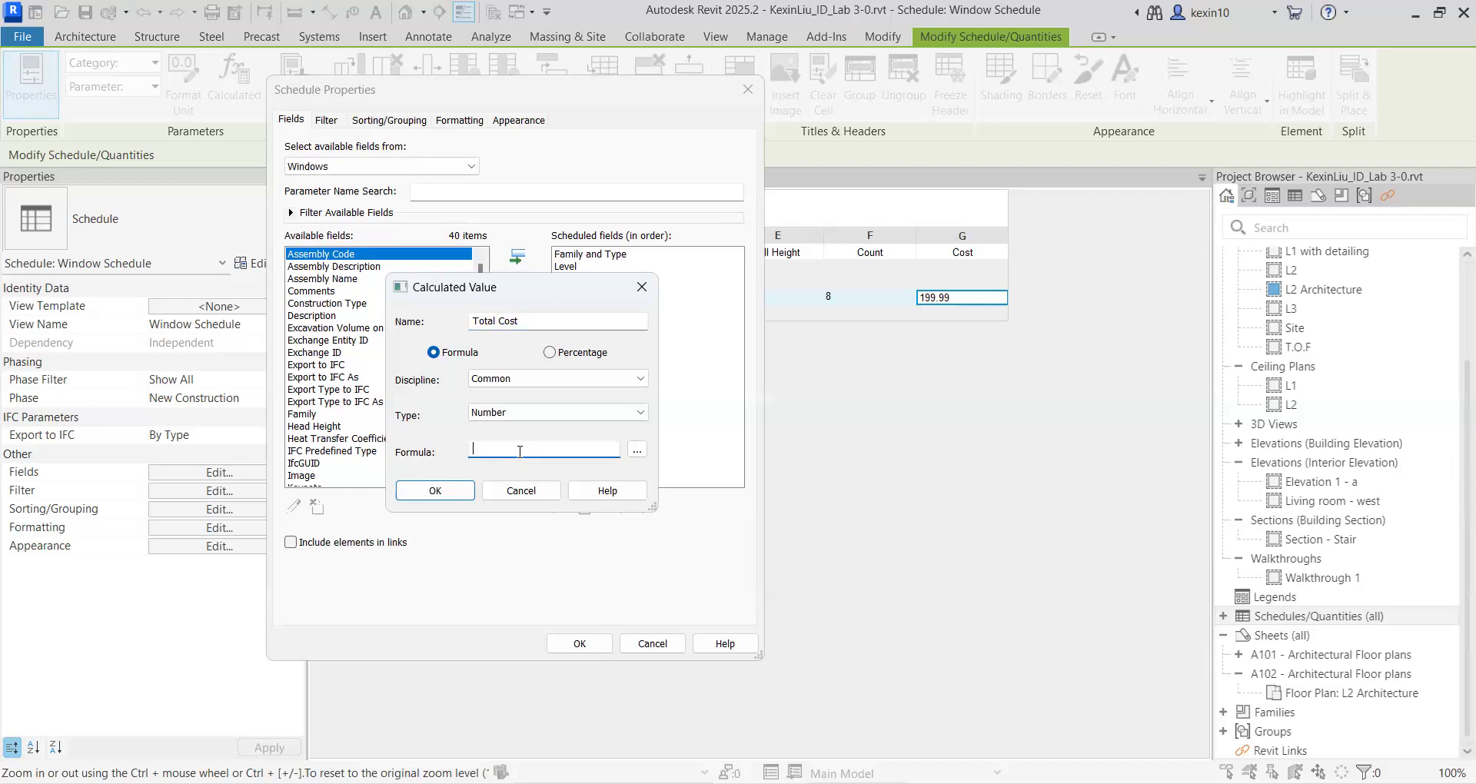
click(637, 451)
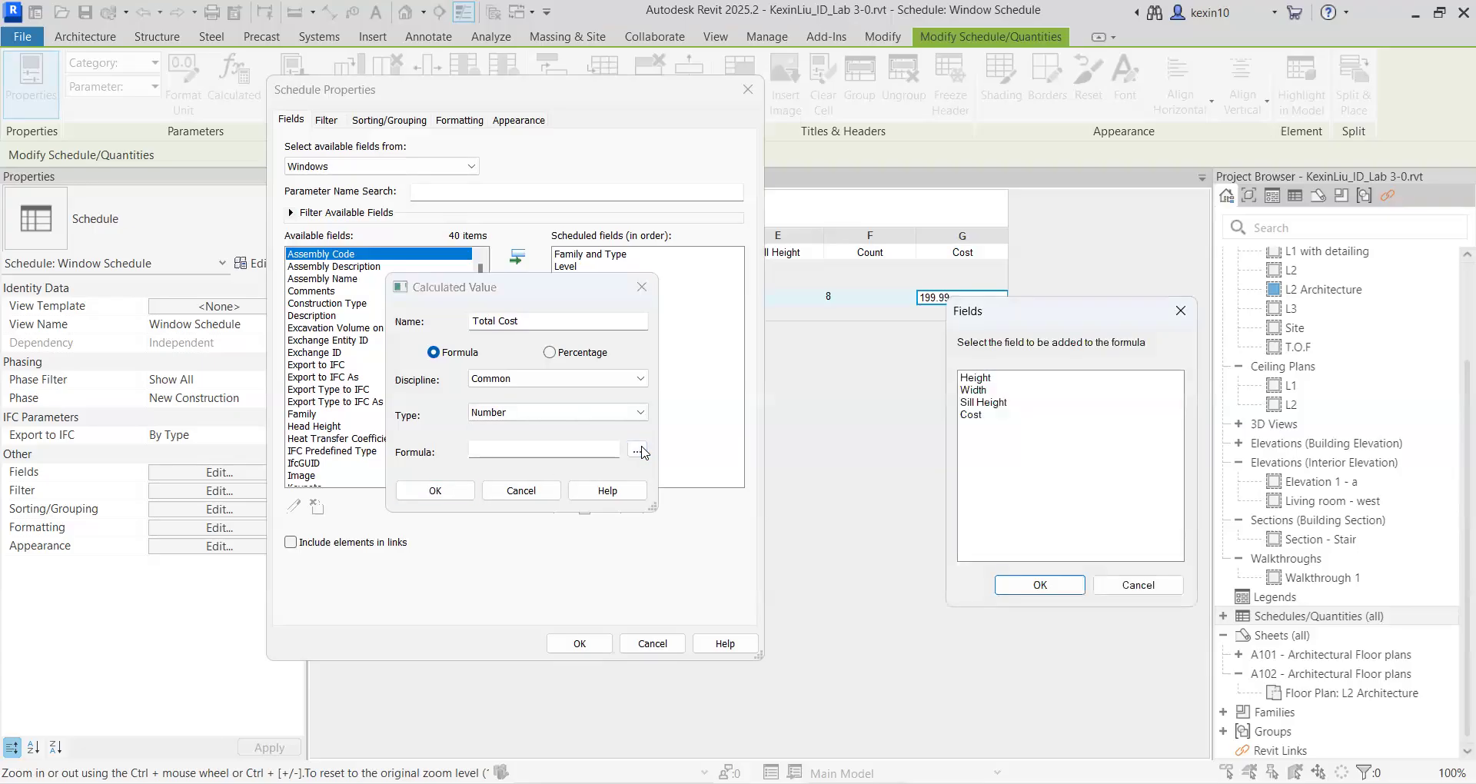
drag(1040, 310, 761, 259)
click(697, 363)
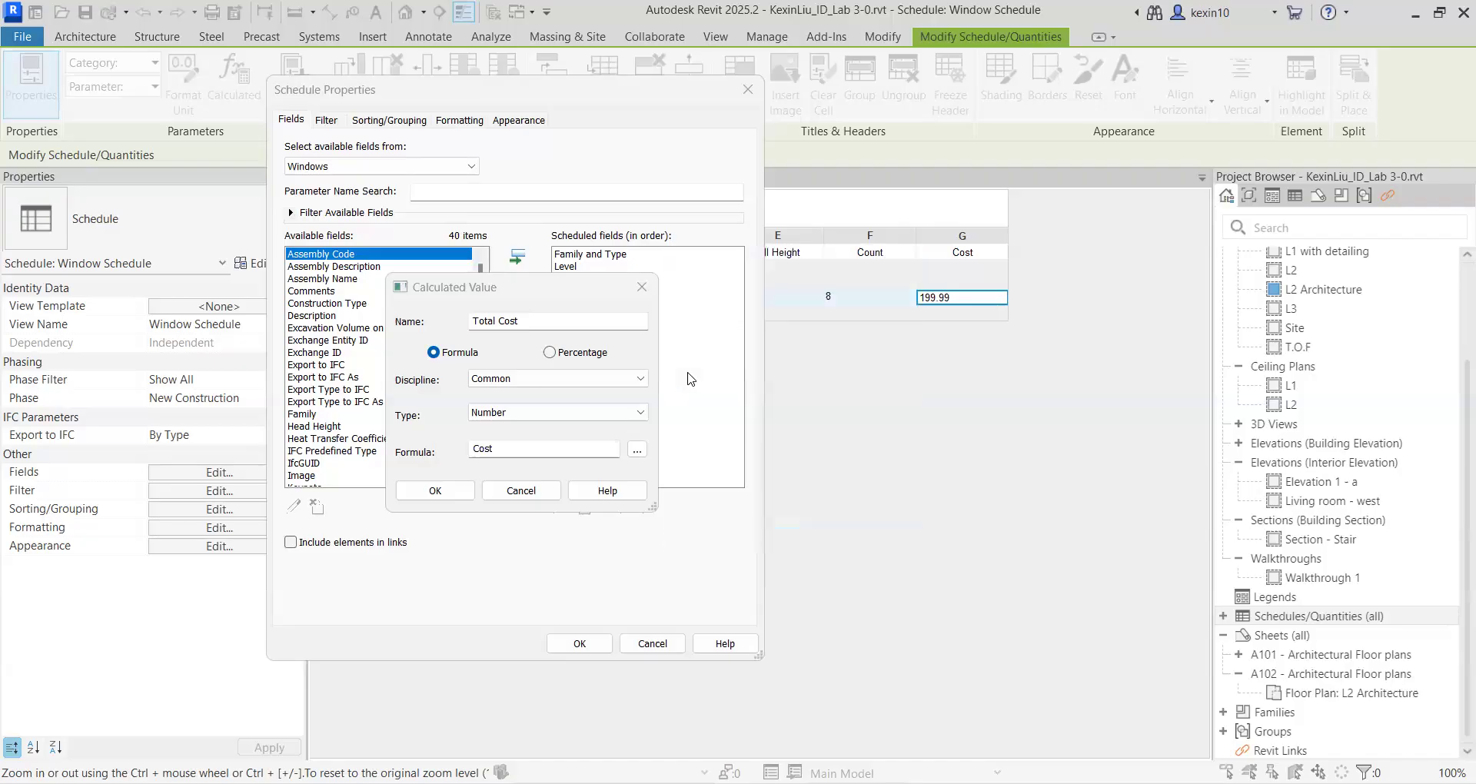
Step: Clear and reinsert the Cost field in the Total Cost formula, and add the calculated parameter to the window schedule
click(637, 453)
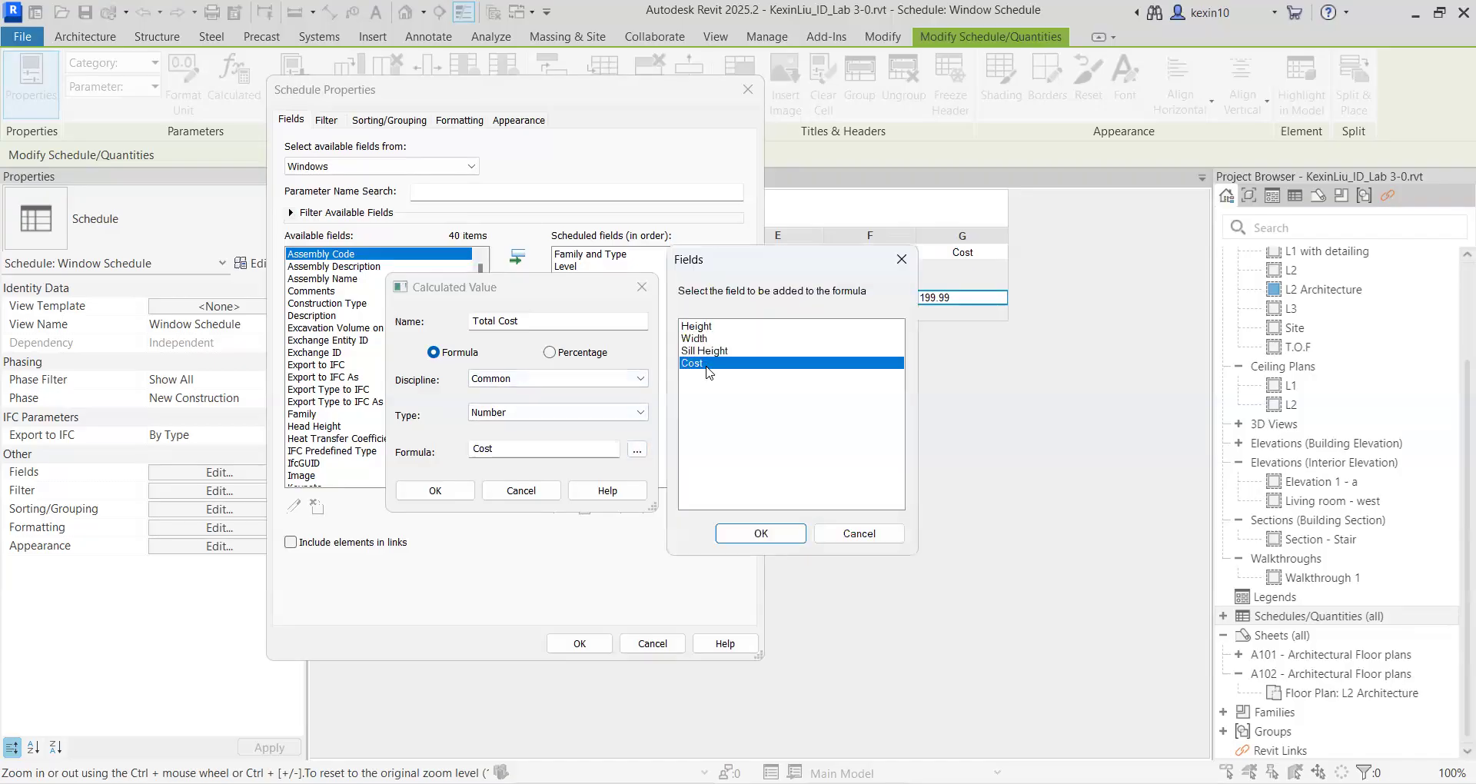
click(744, 530)
drag(510, 448, 384, 447)
key(BackSpace)
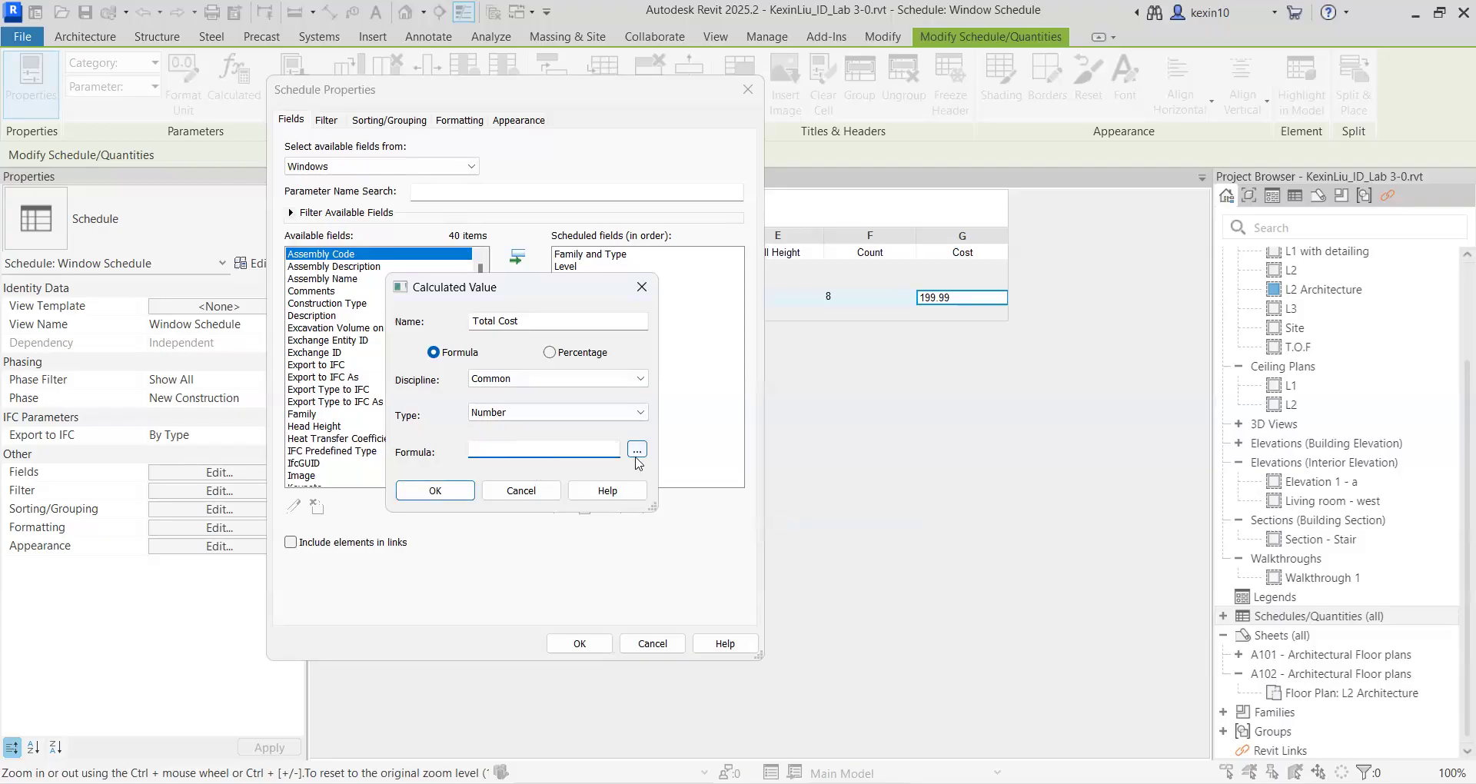
click(636, 450)
click(761, 534)
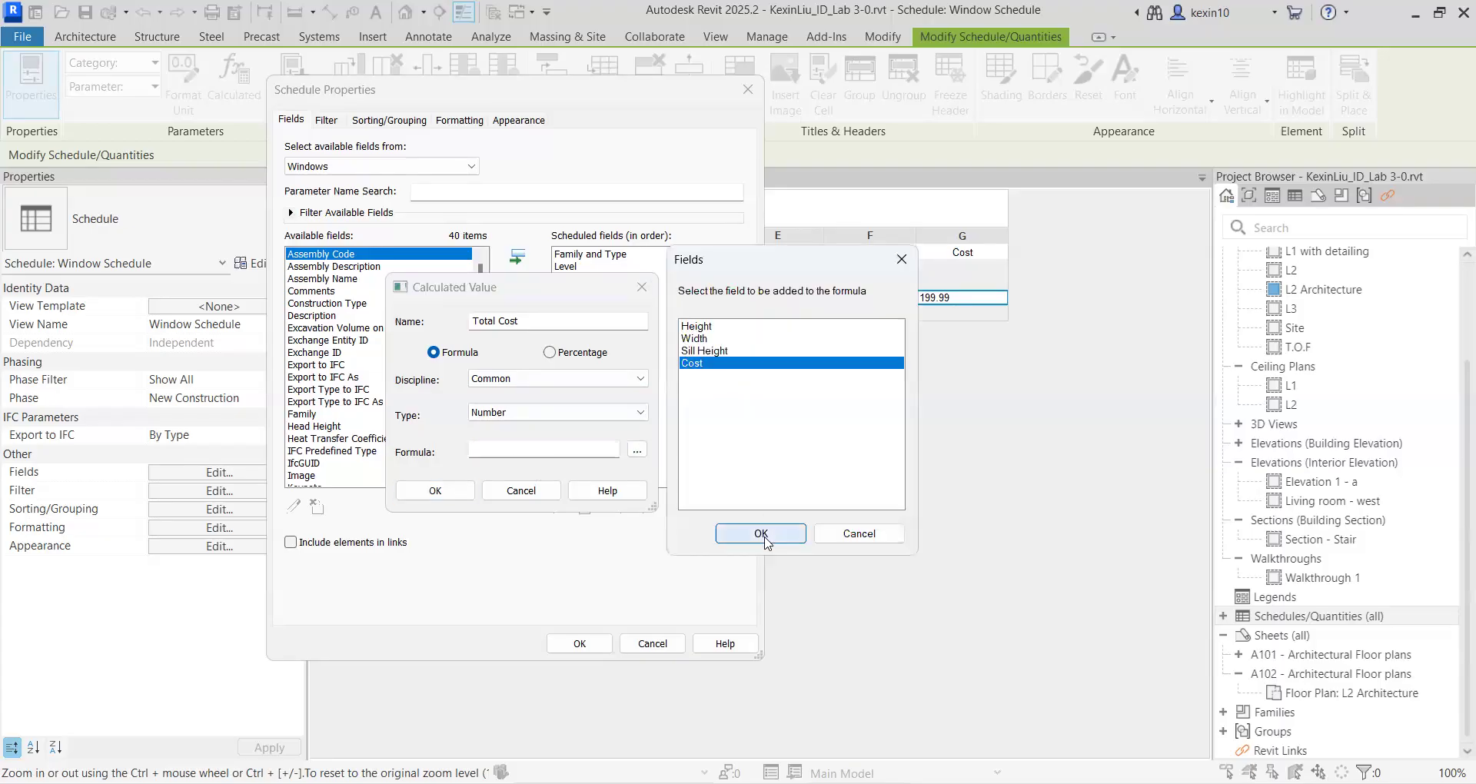
click(435, 491)
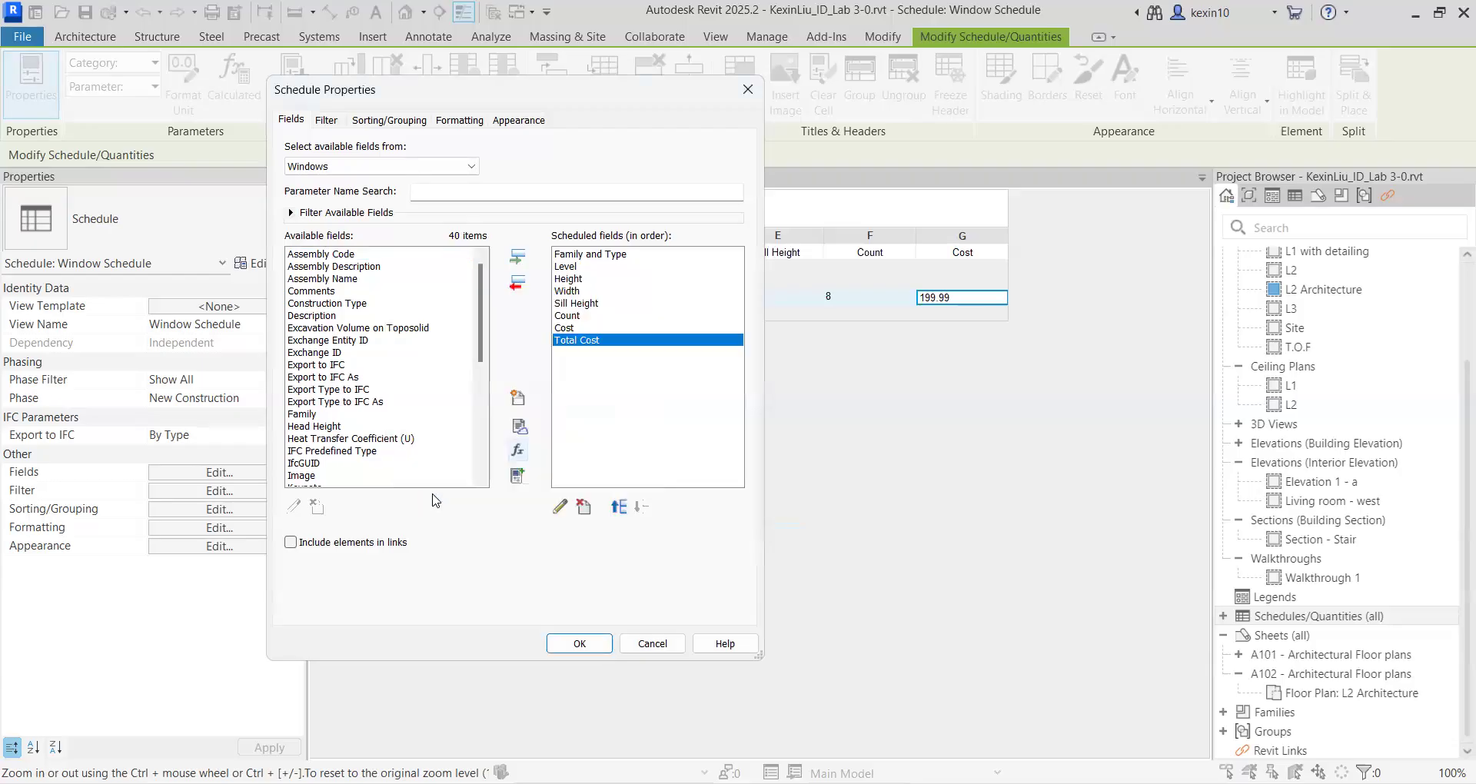
click(582, 645)
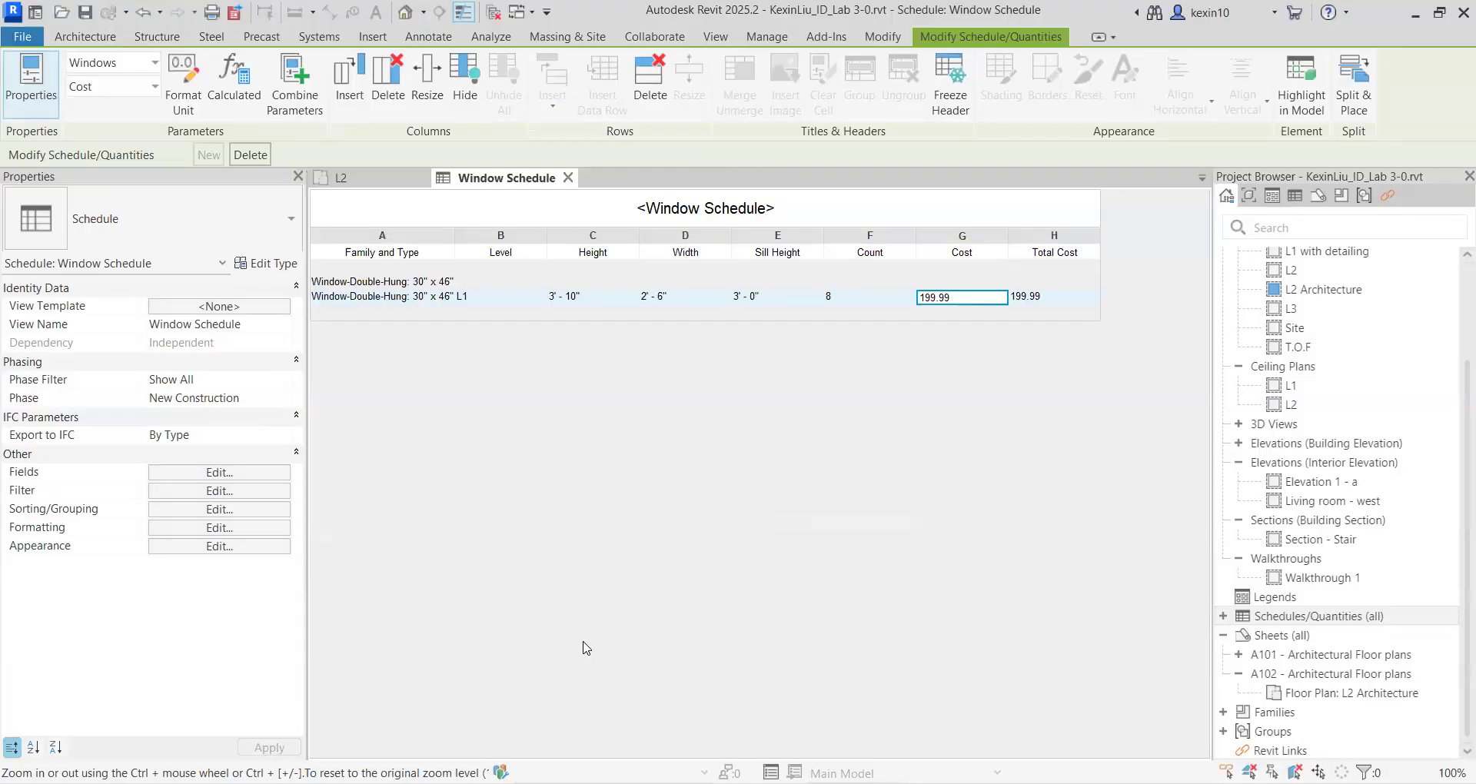
Step: Switch to the Revit Lab 4 slides in PowerPoint and read the Total Cost formatting instructions on slide 59
key(alt+Tab)
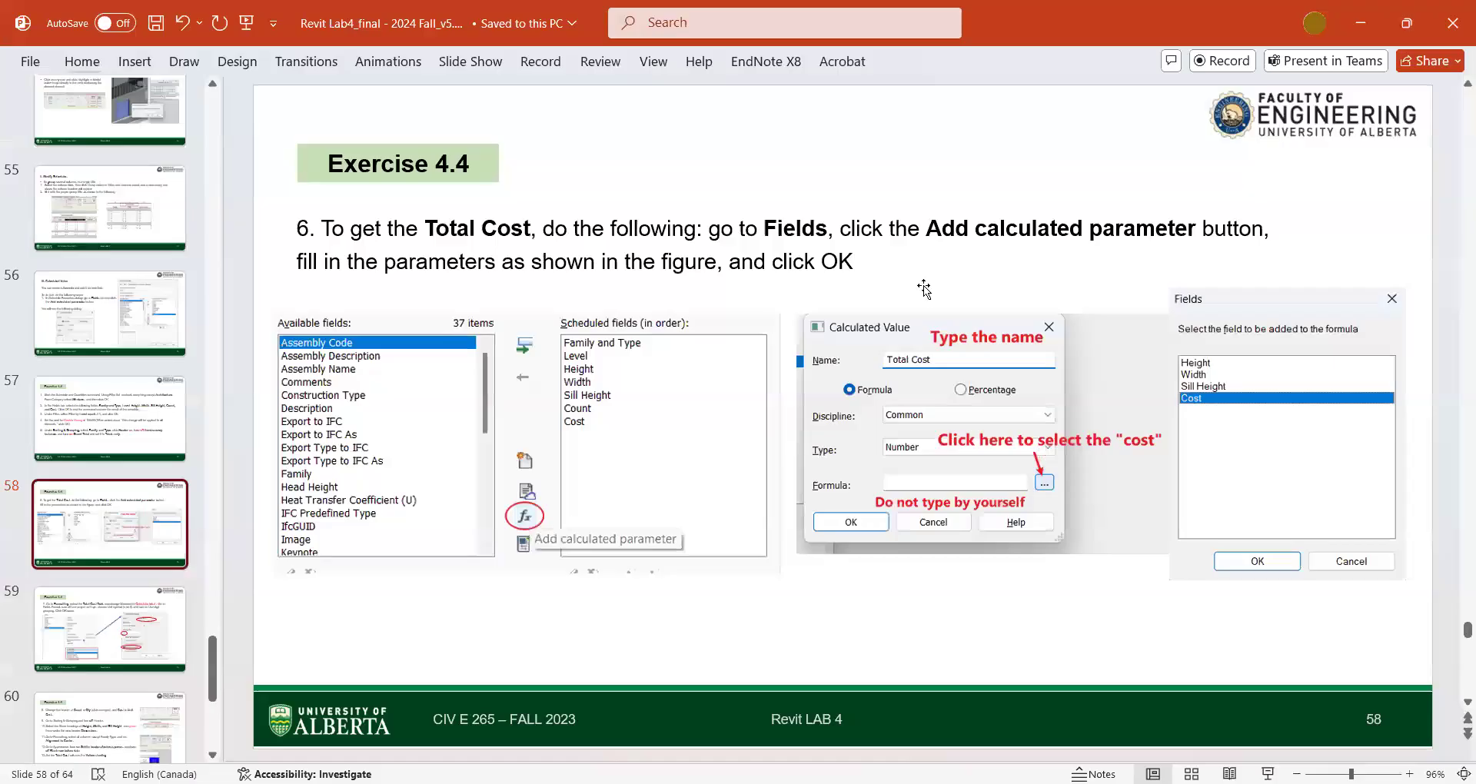
click(151, 624)
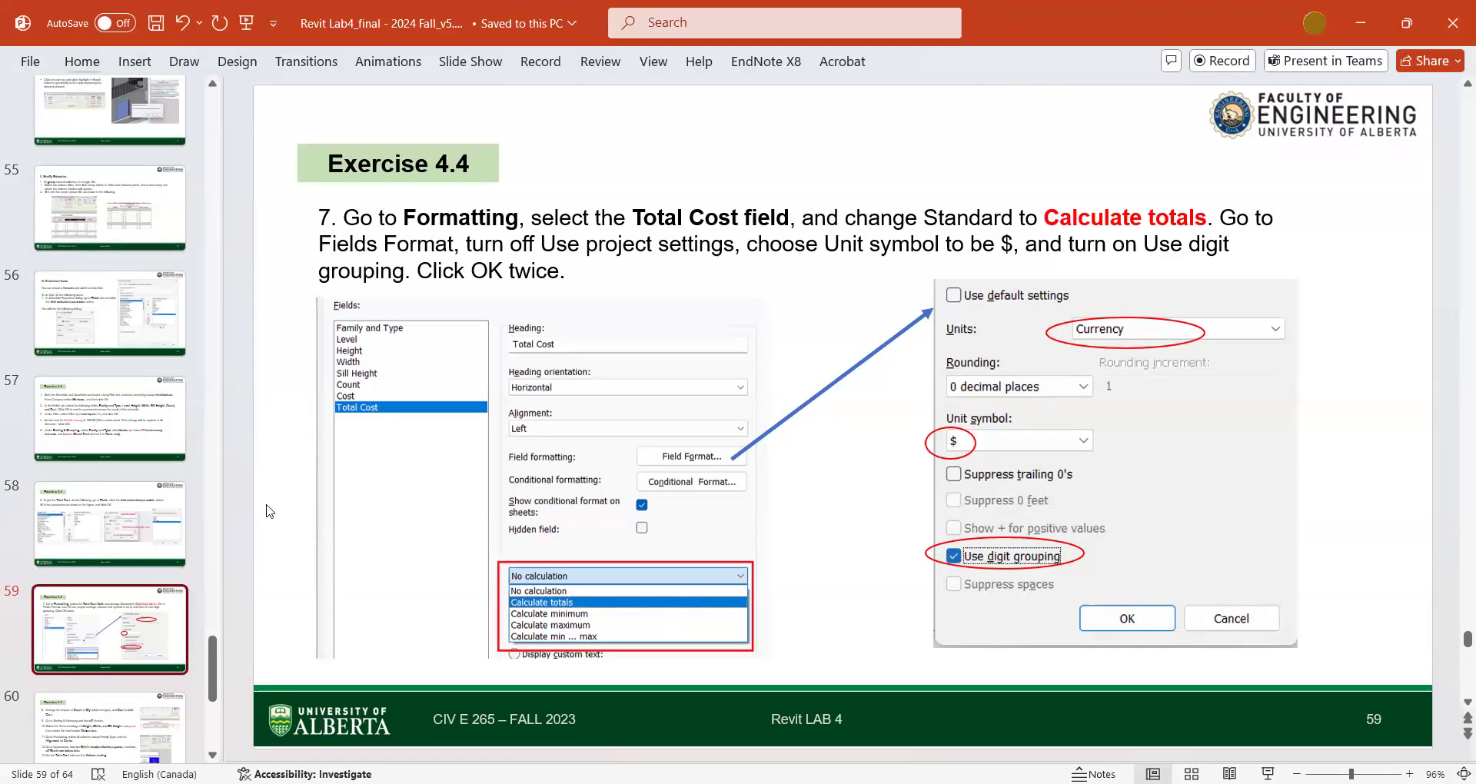
Step: Switch back to Revit and set the Total Cost field's formatting to Calculate totals
key(alt+Tab)
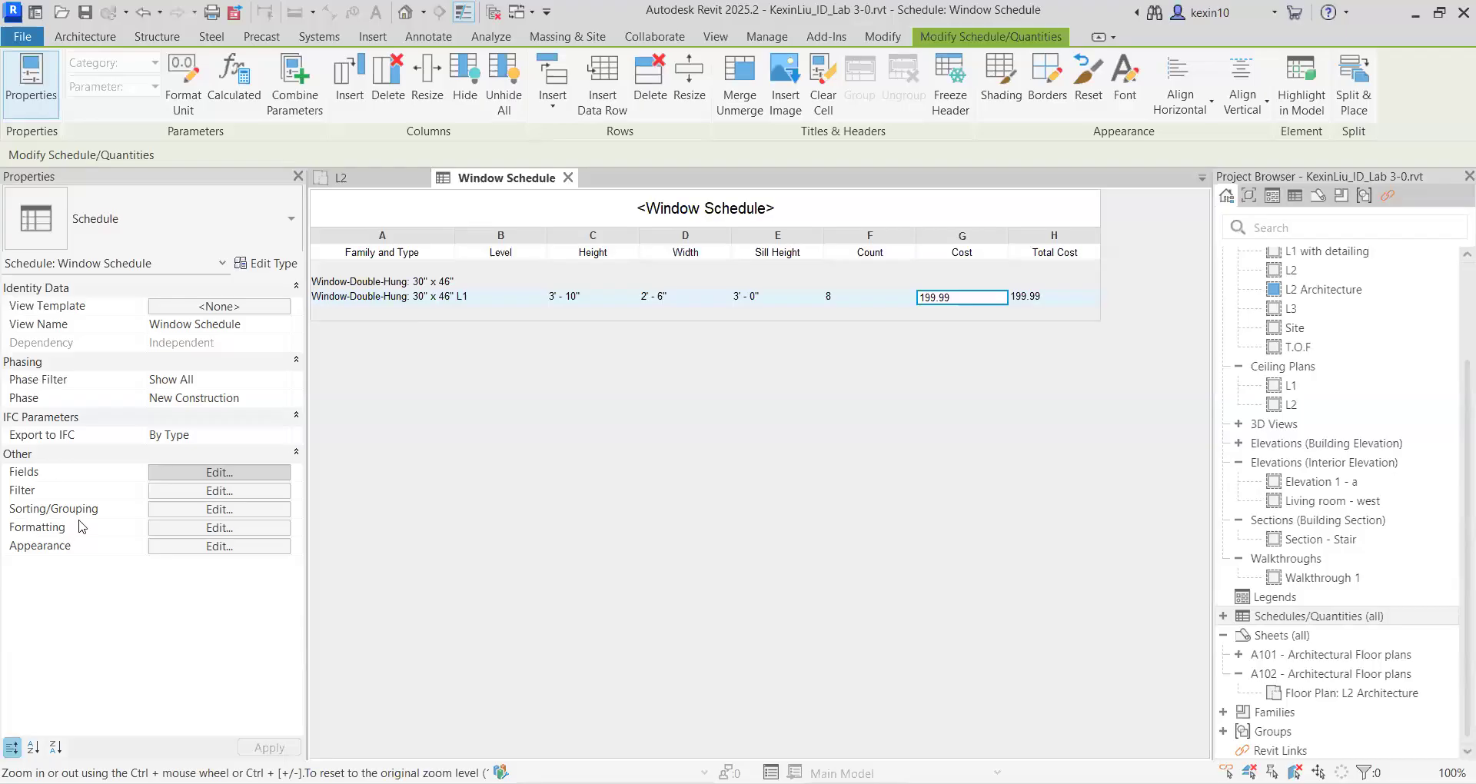
click(208, 528)
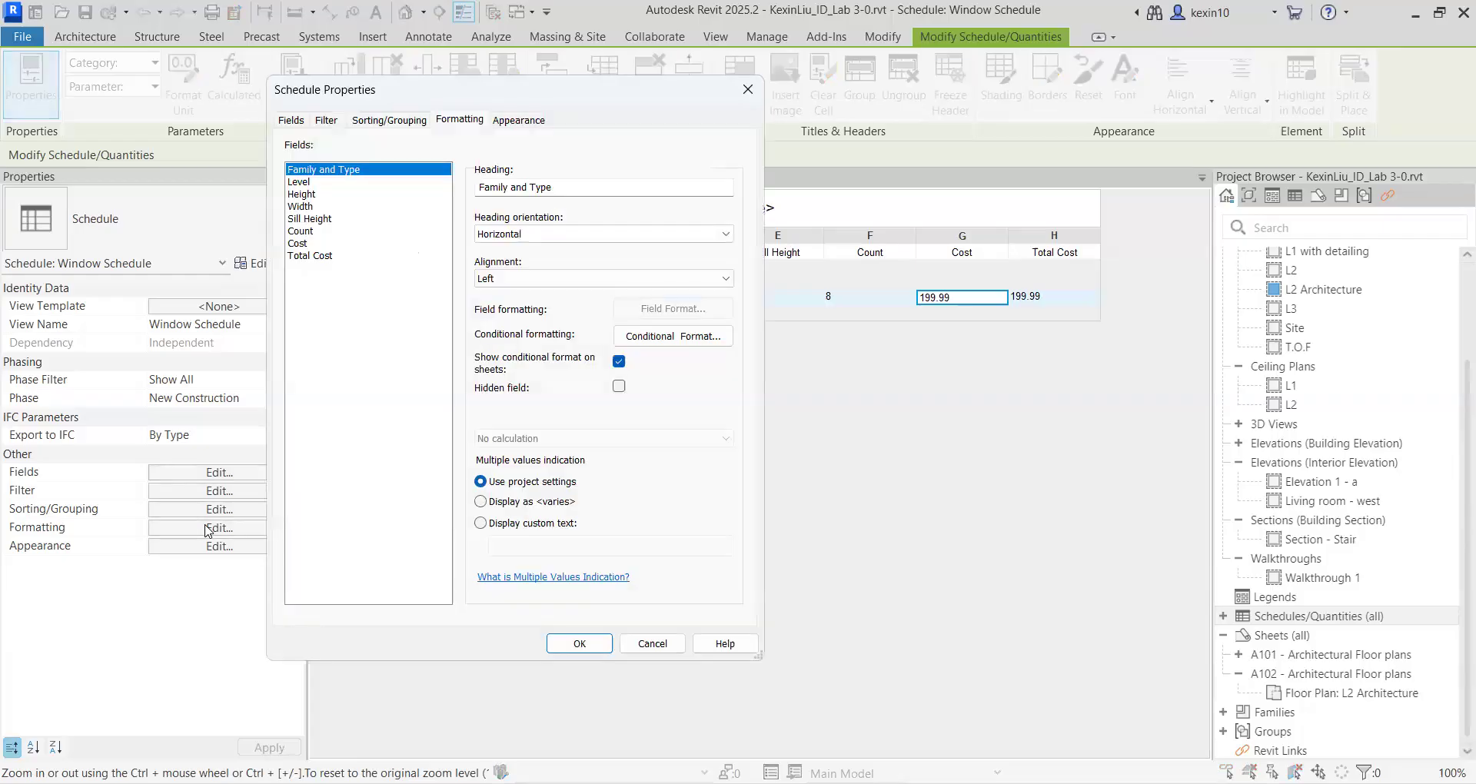
click(311, 256)
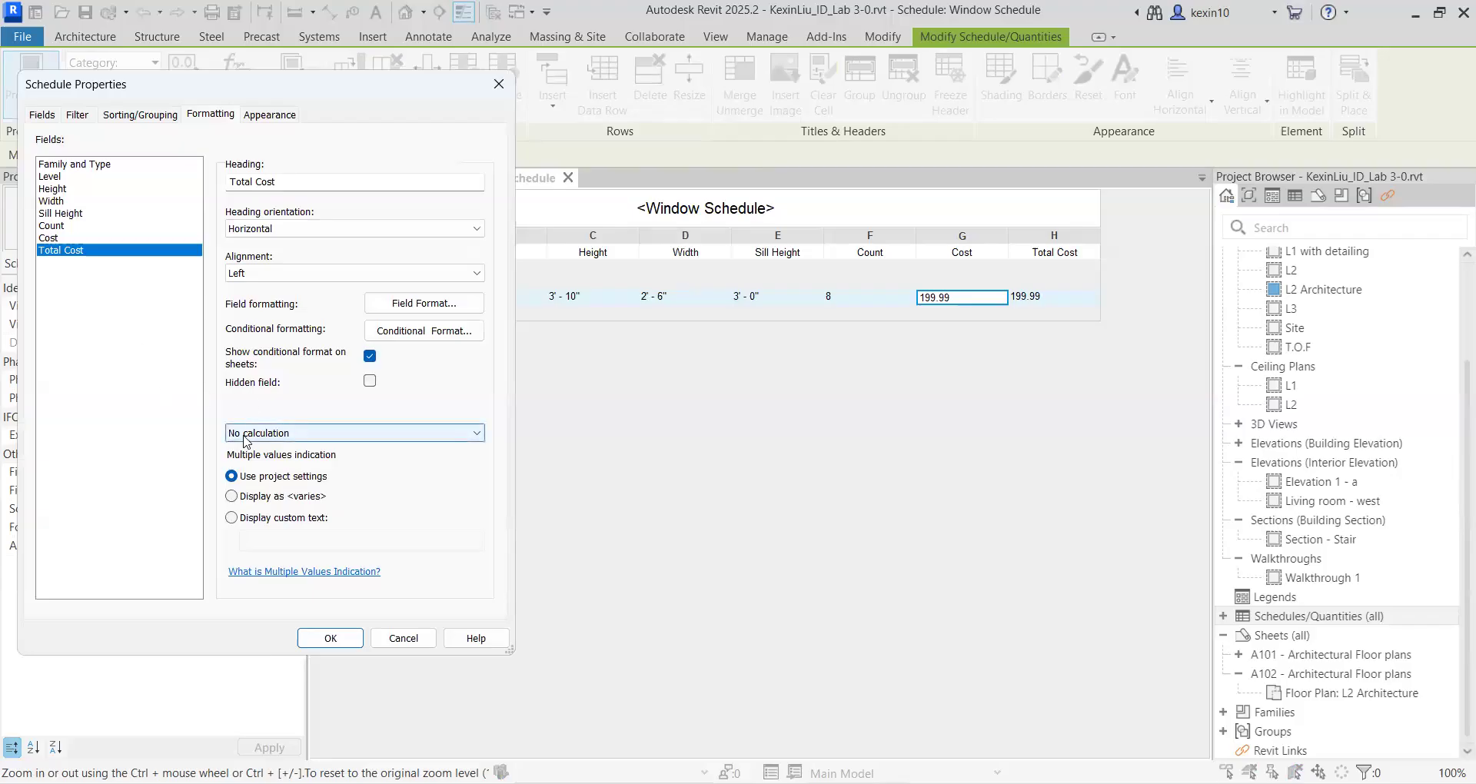
click(246, 436)
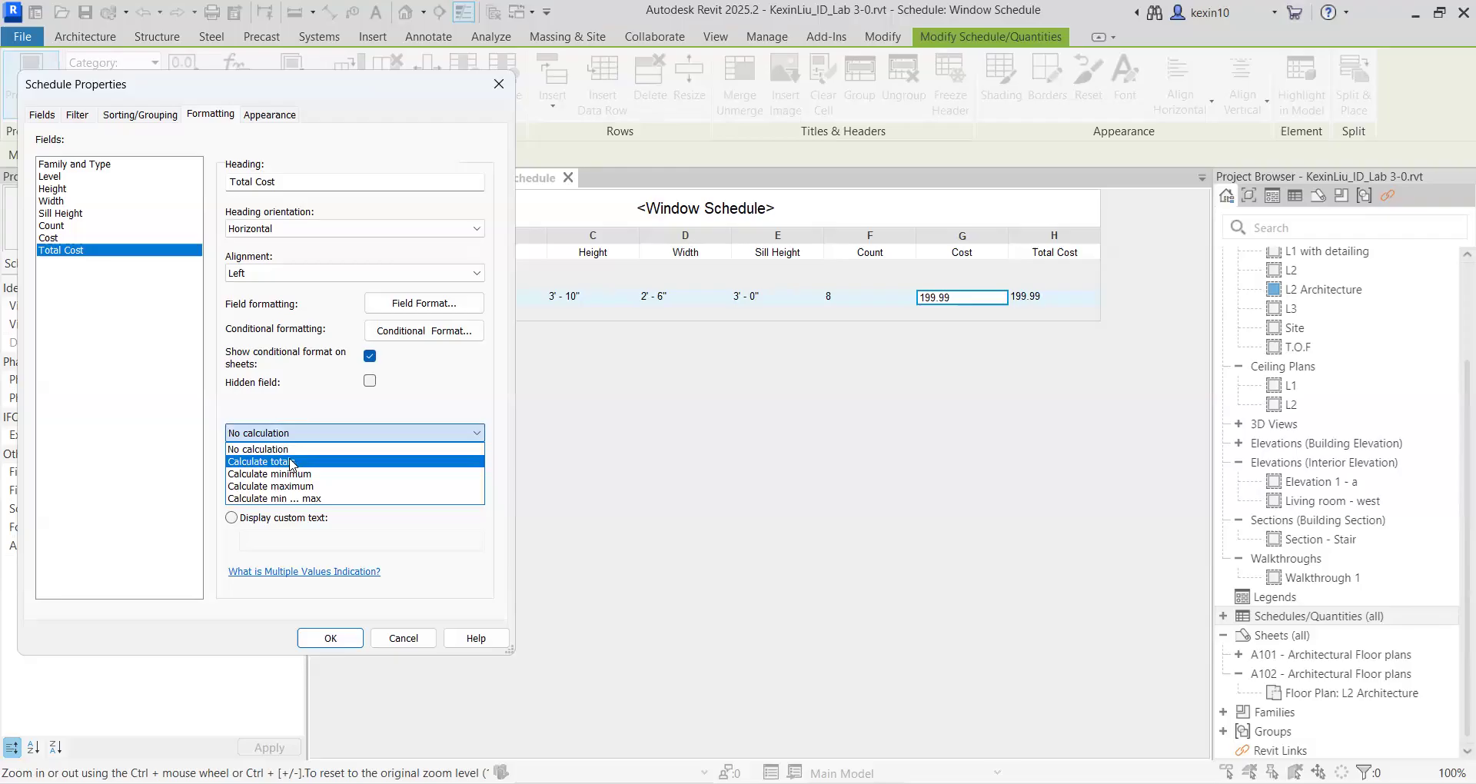
click(291, 463)
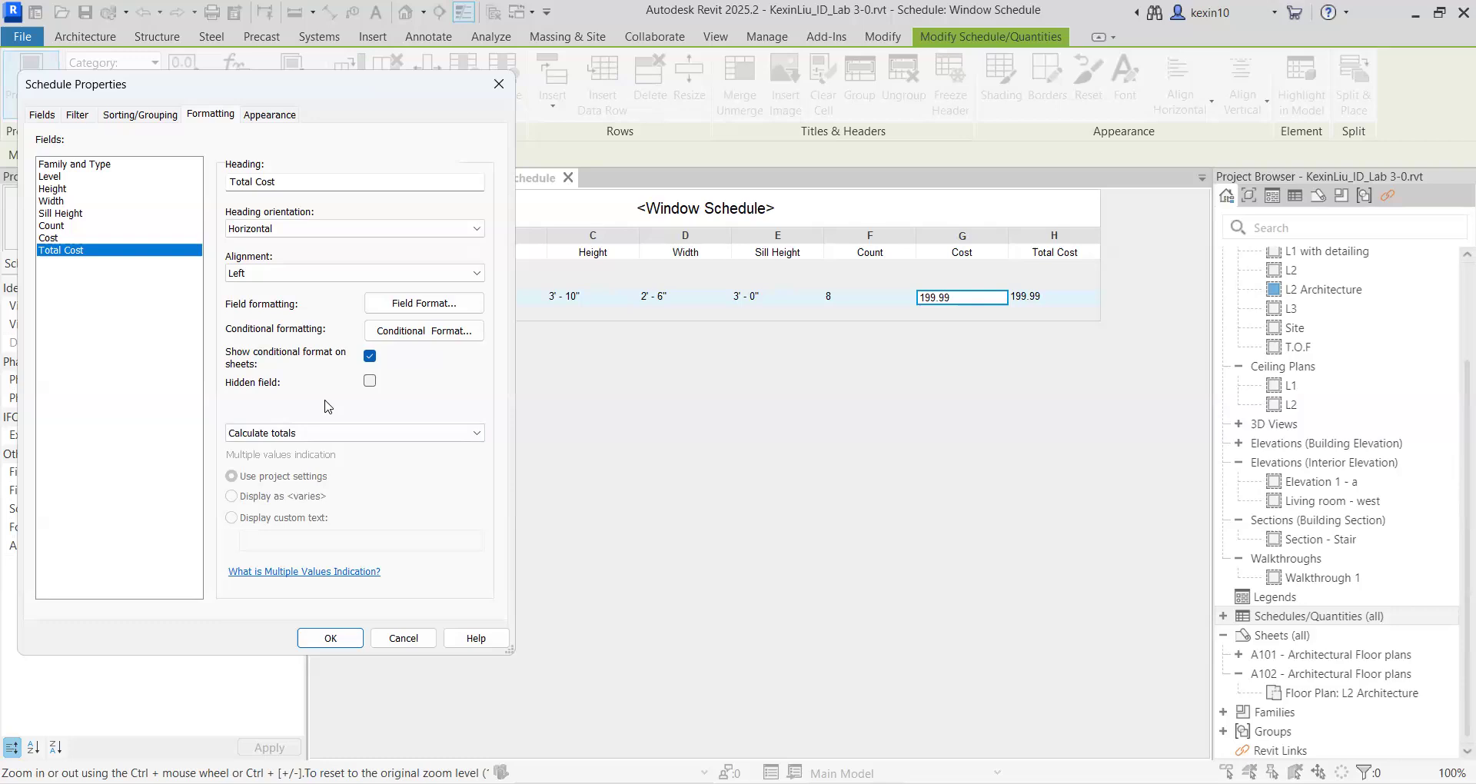
Step: Override Total Cost's default format with Currency units, the $ unit symbol and digit grouping, and apply the schedule properties
click(412, 304)
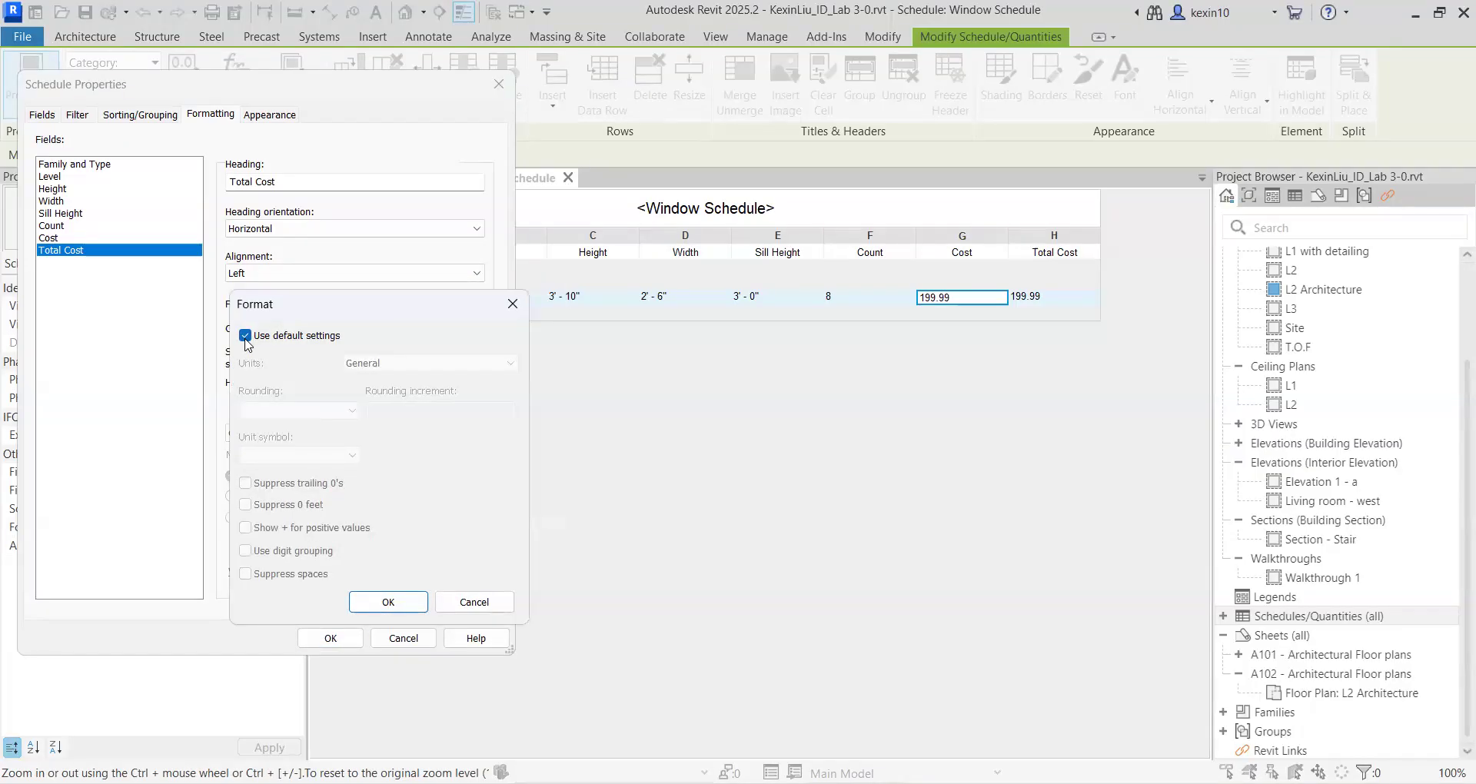
click(245, 336)
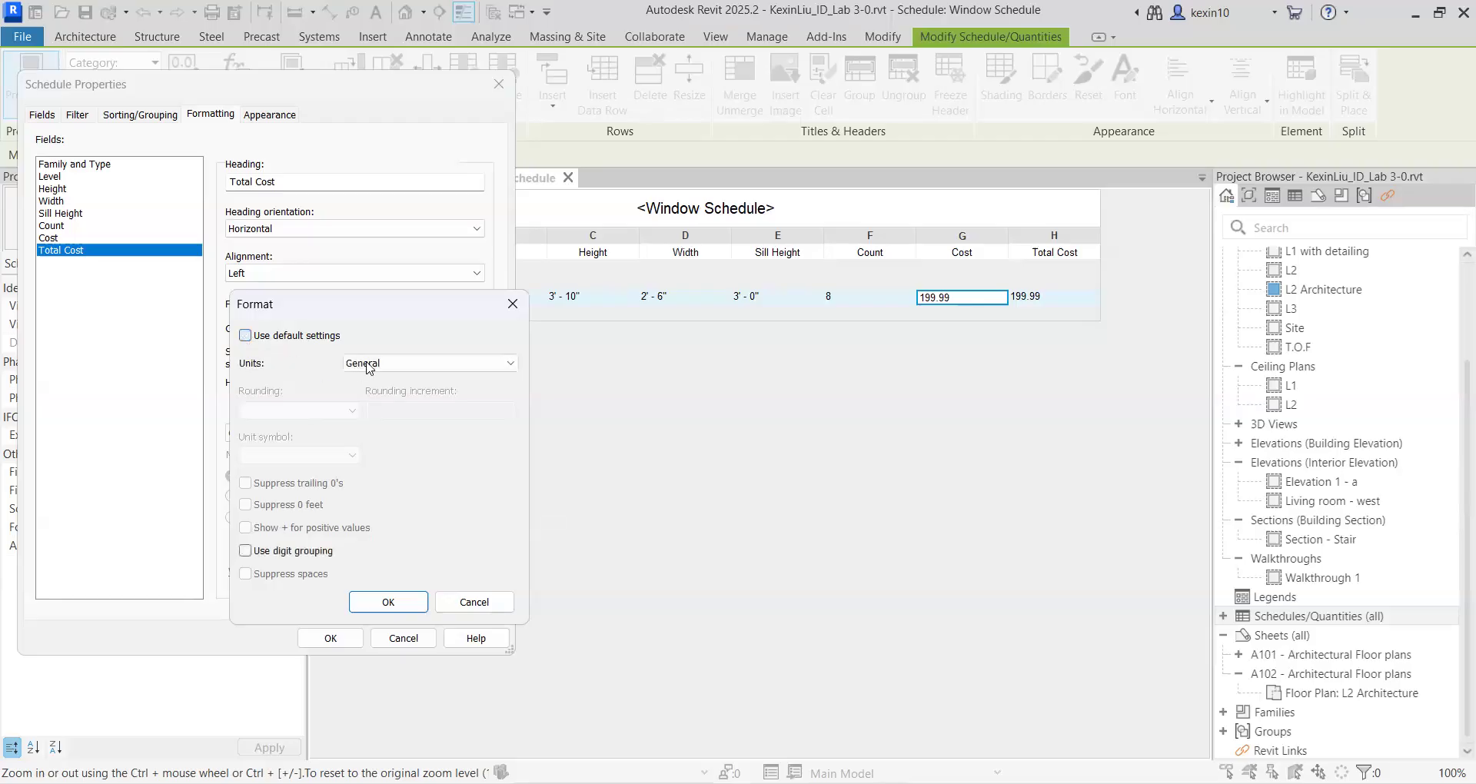
click(416, 368)
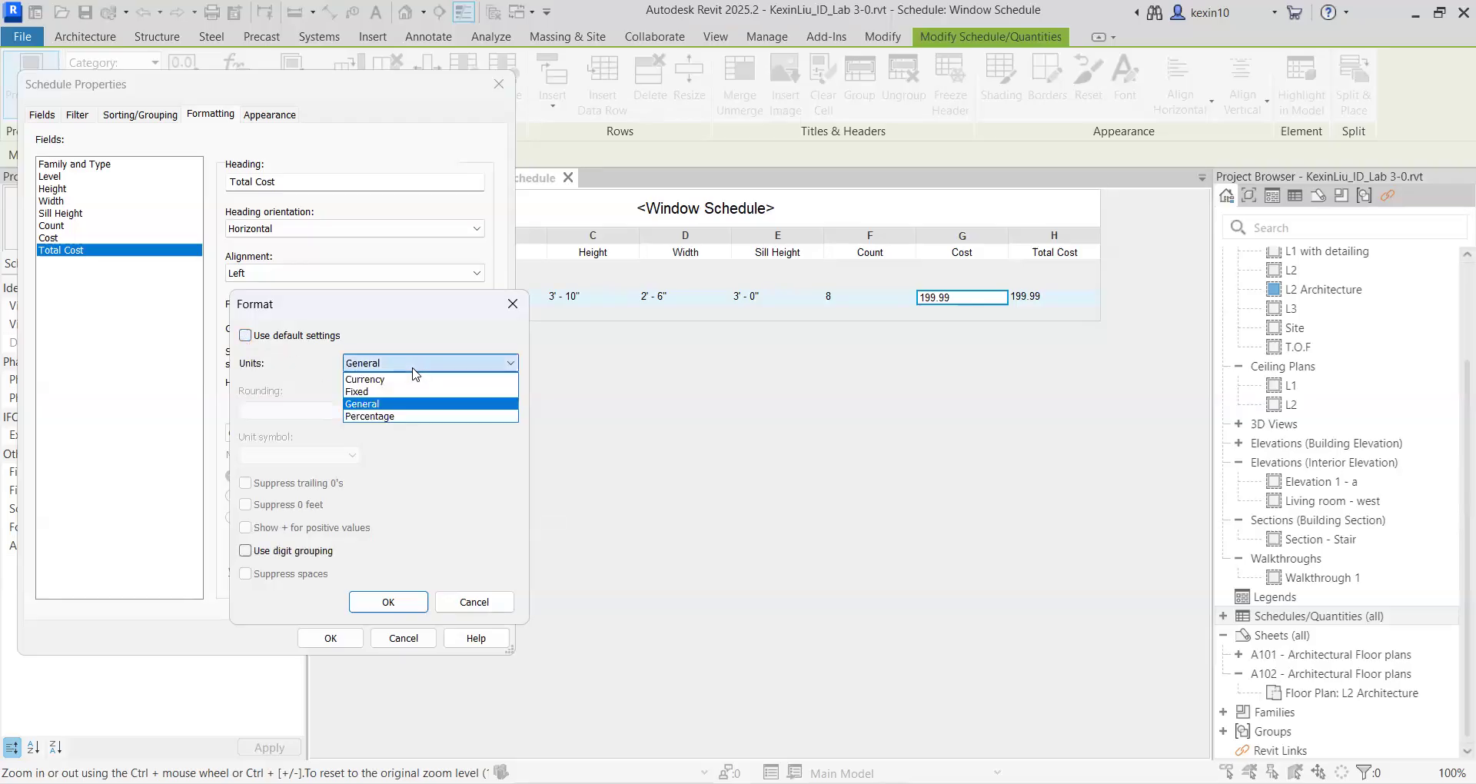
click(392, 380)
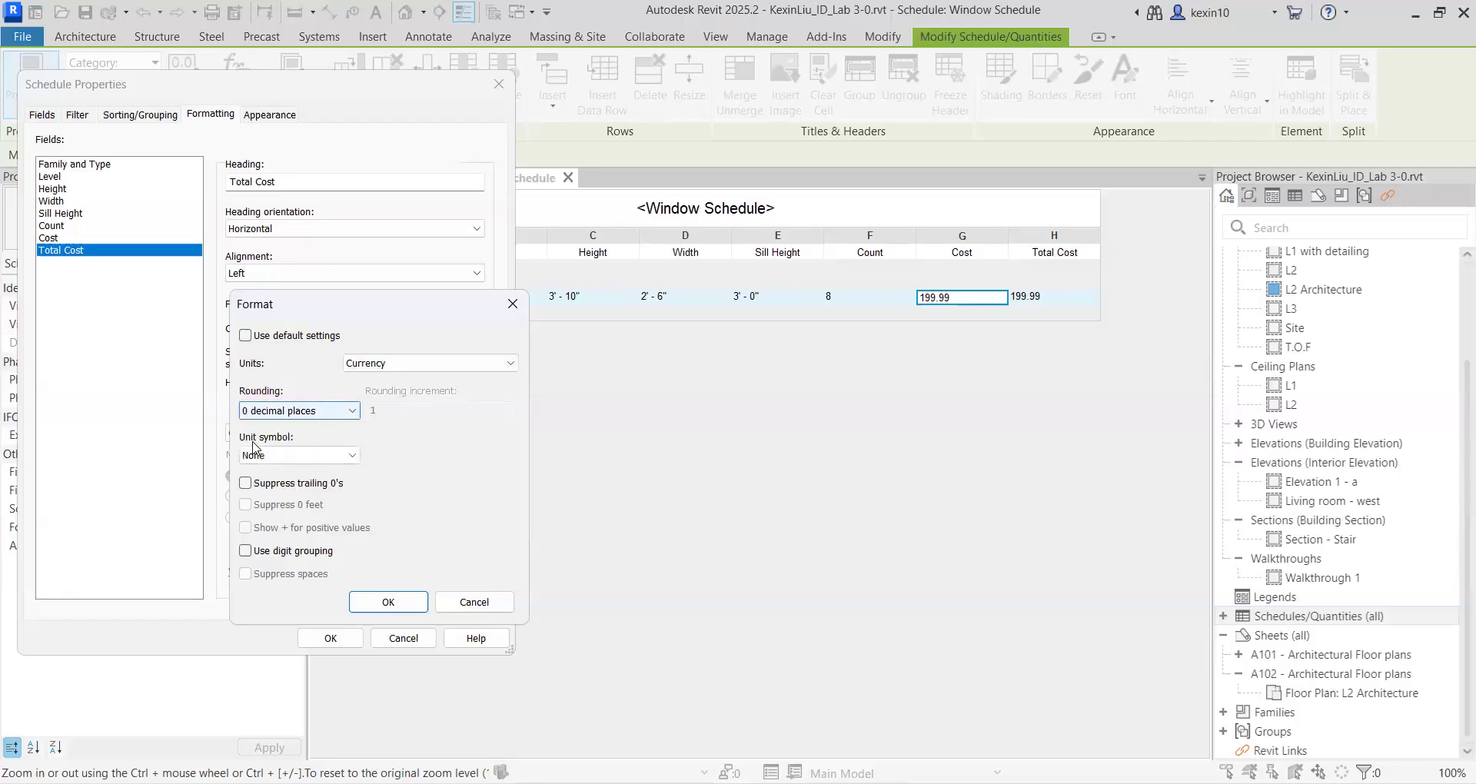
click(299, 456)
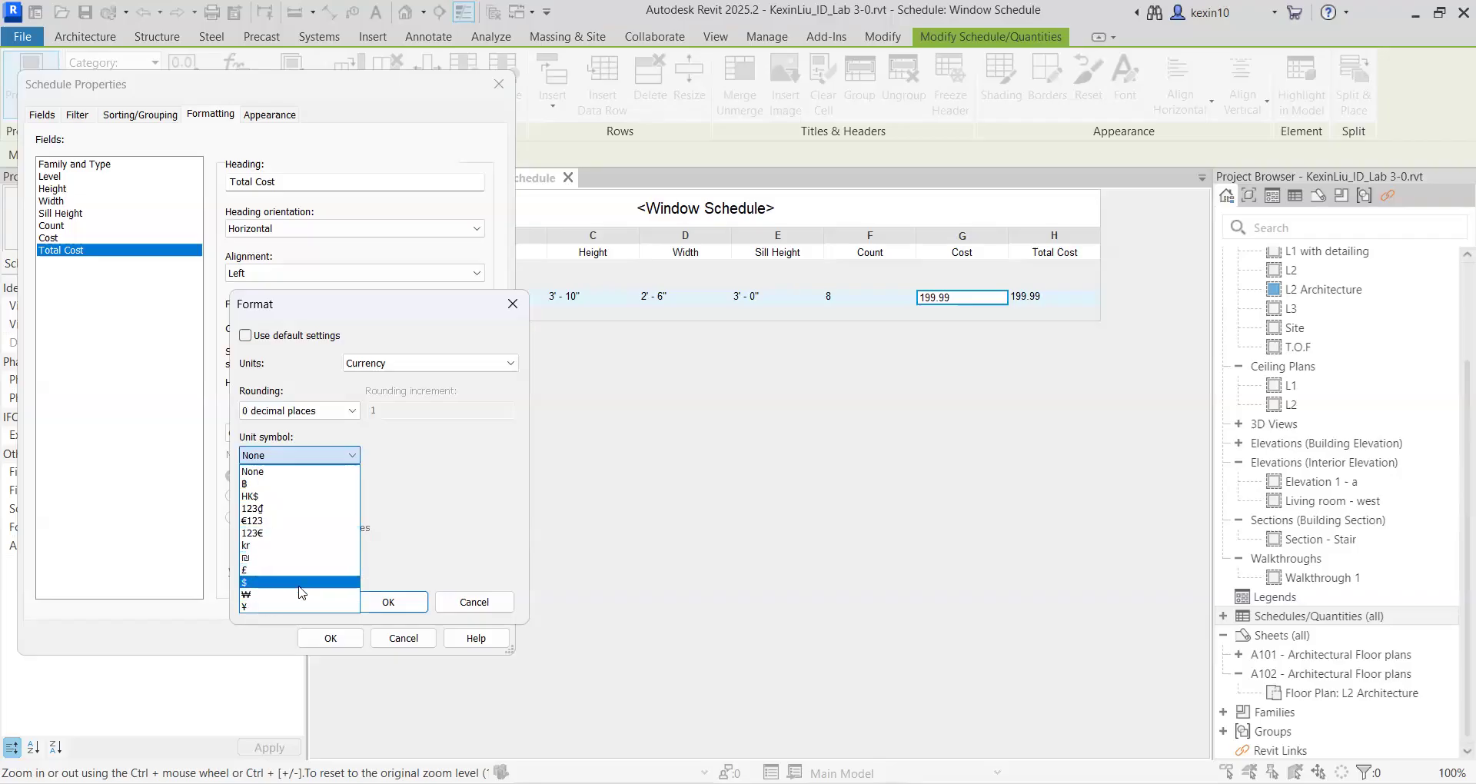
click(445, 542)
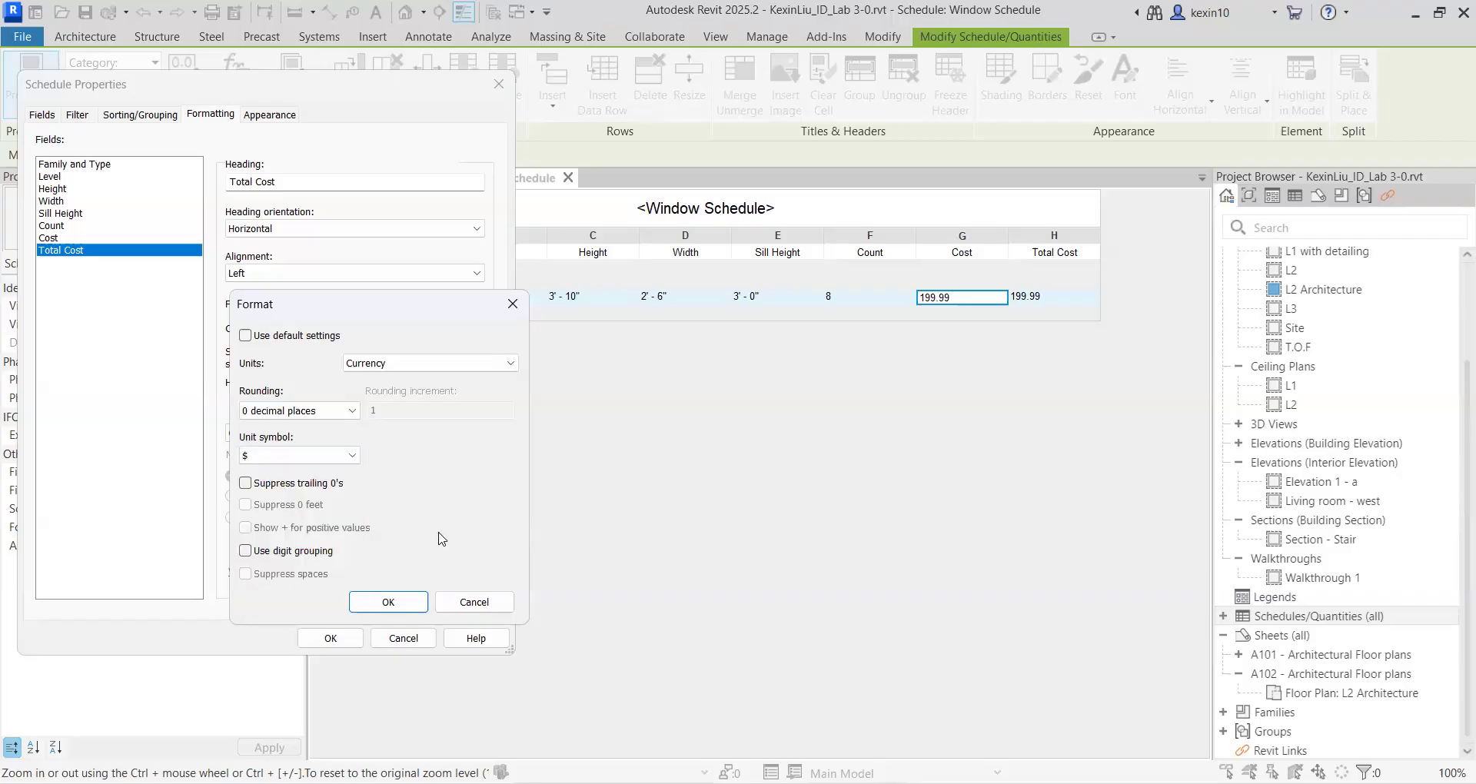
click(245, 551)
click(388, 604)
click(331, 639)
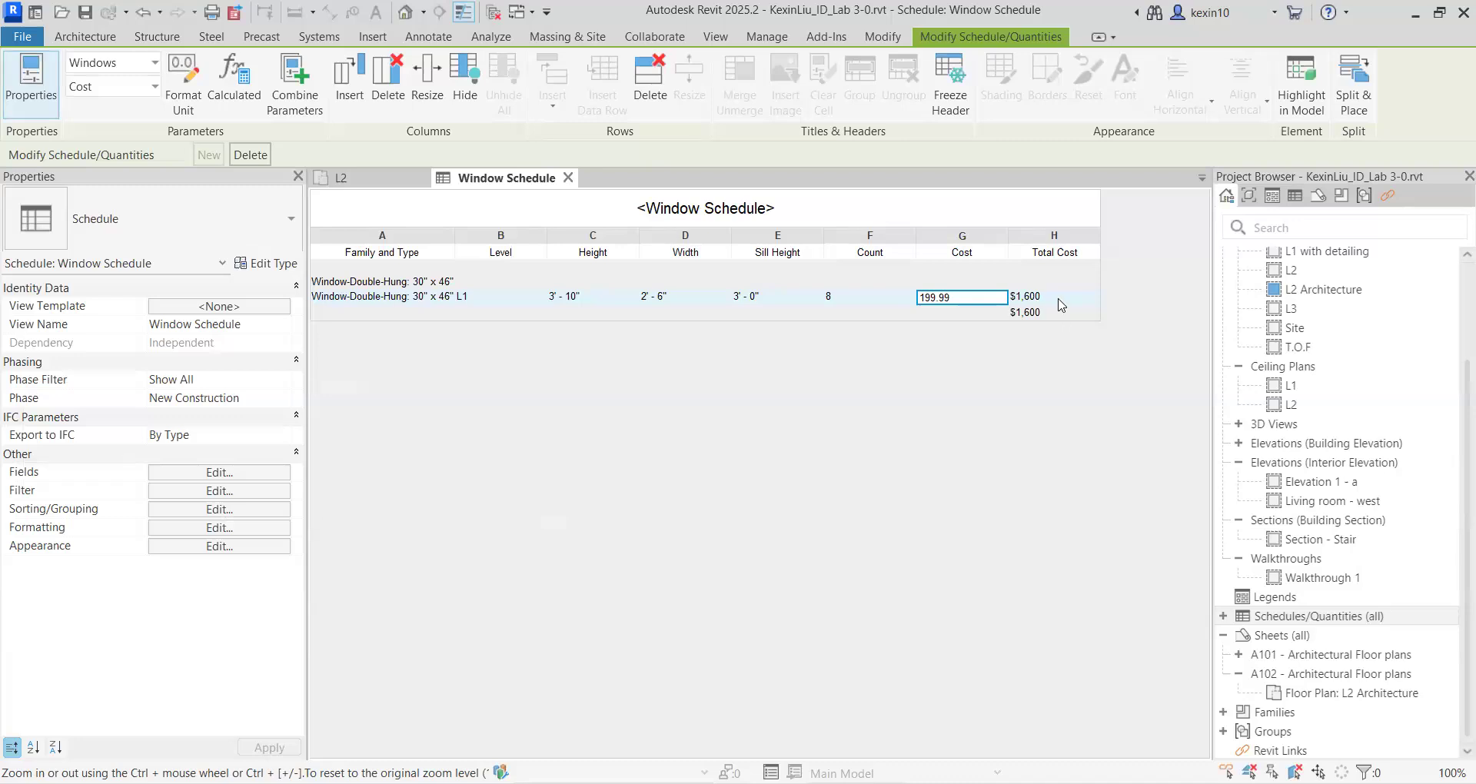
click(1035, 313)
click(971, 298)
click(1043, 309)
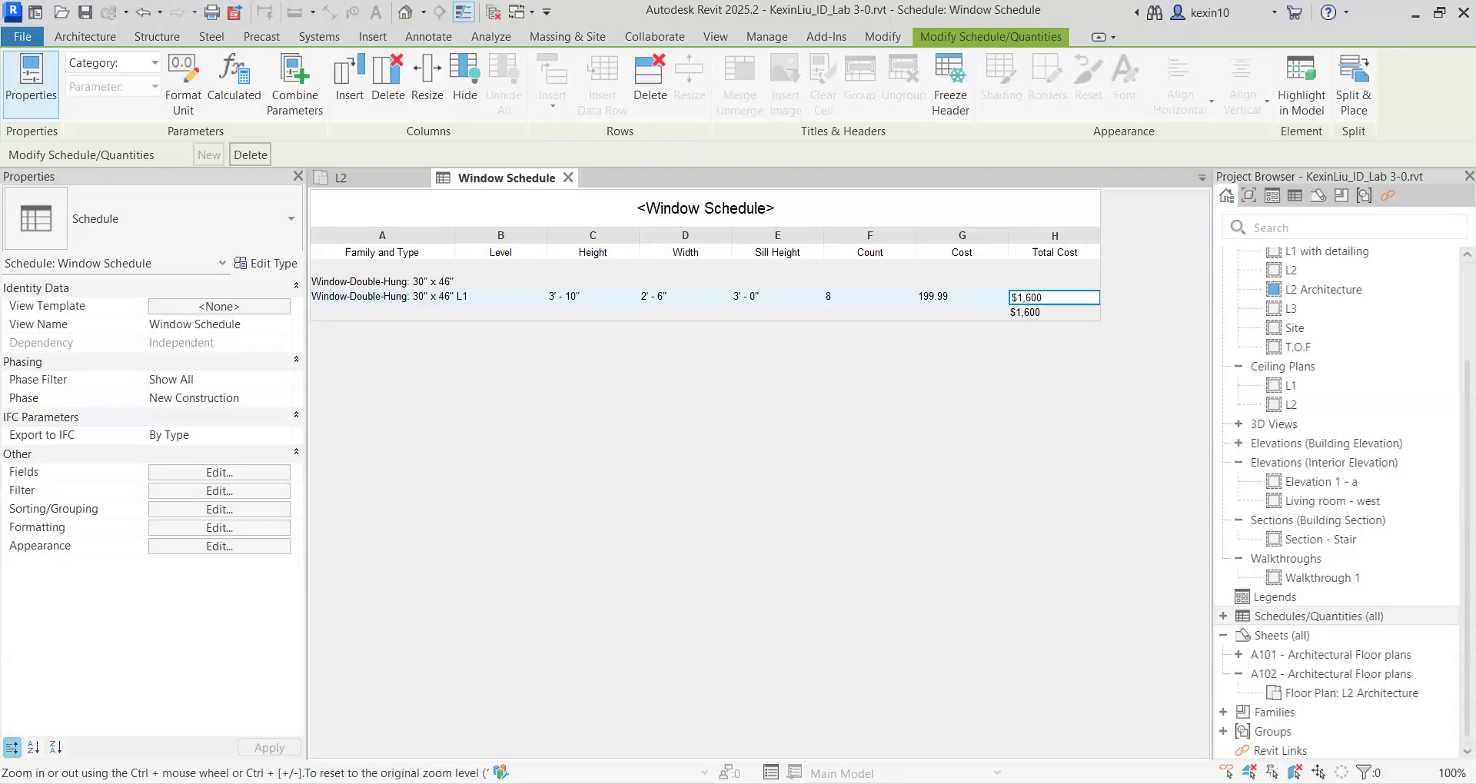
Step: Switch to the PowerPoint slides and read steps 8 to 13 of Exercise 4.4 on slide 60
key(alt+Tab)
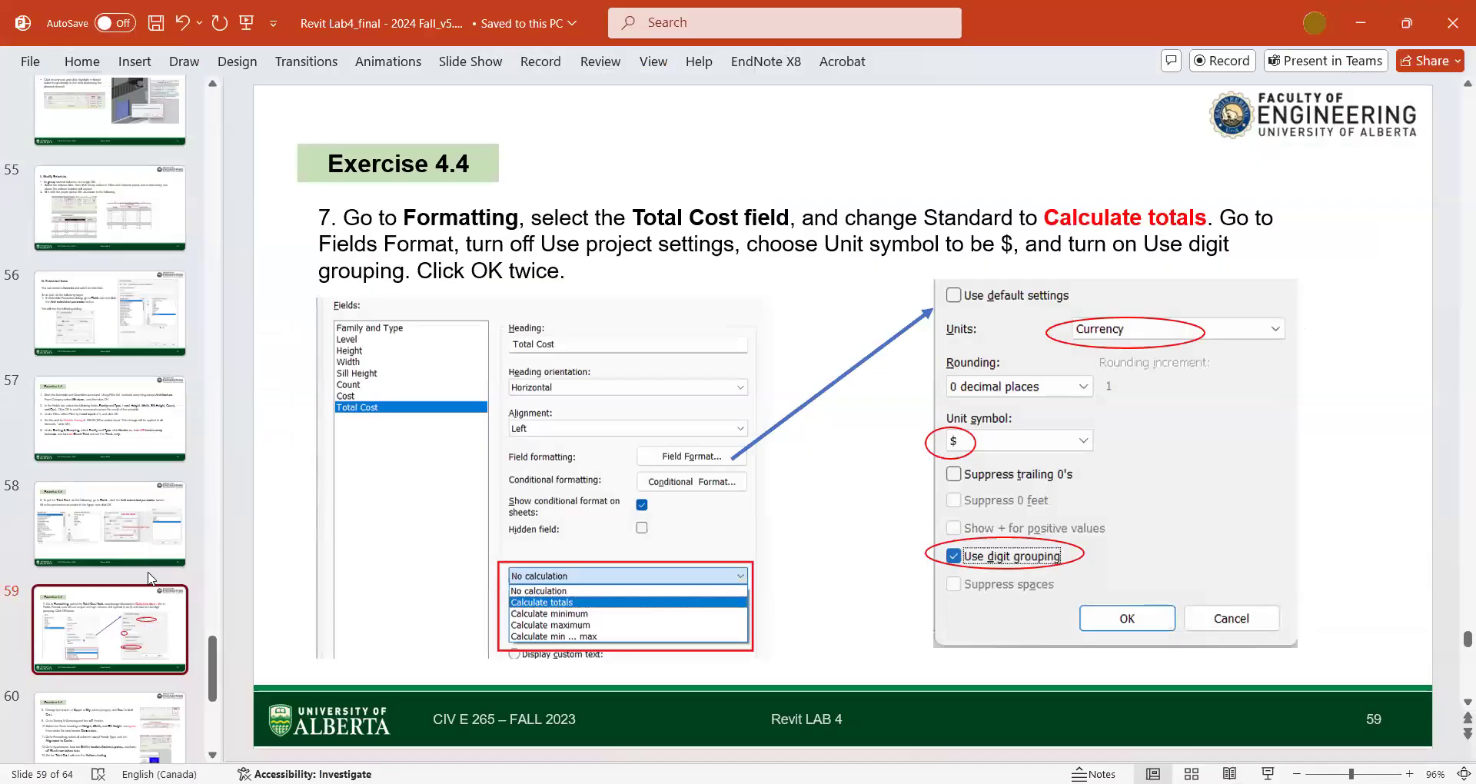
scroll(152, 593, down, 3)
click(141, 576)
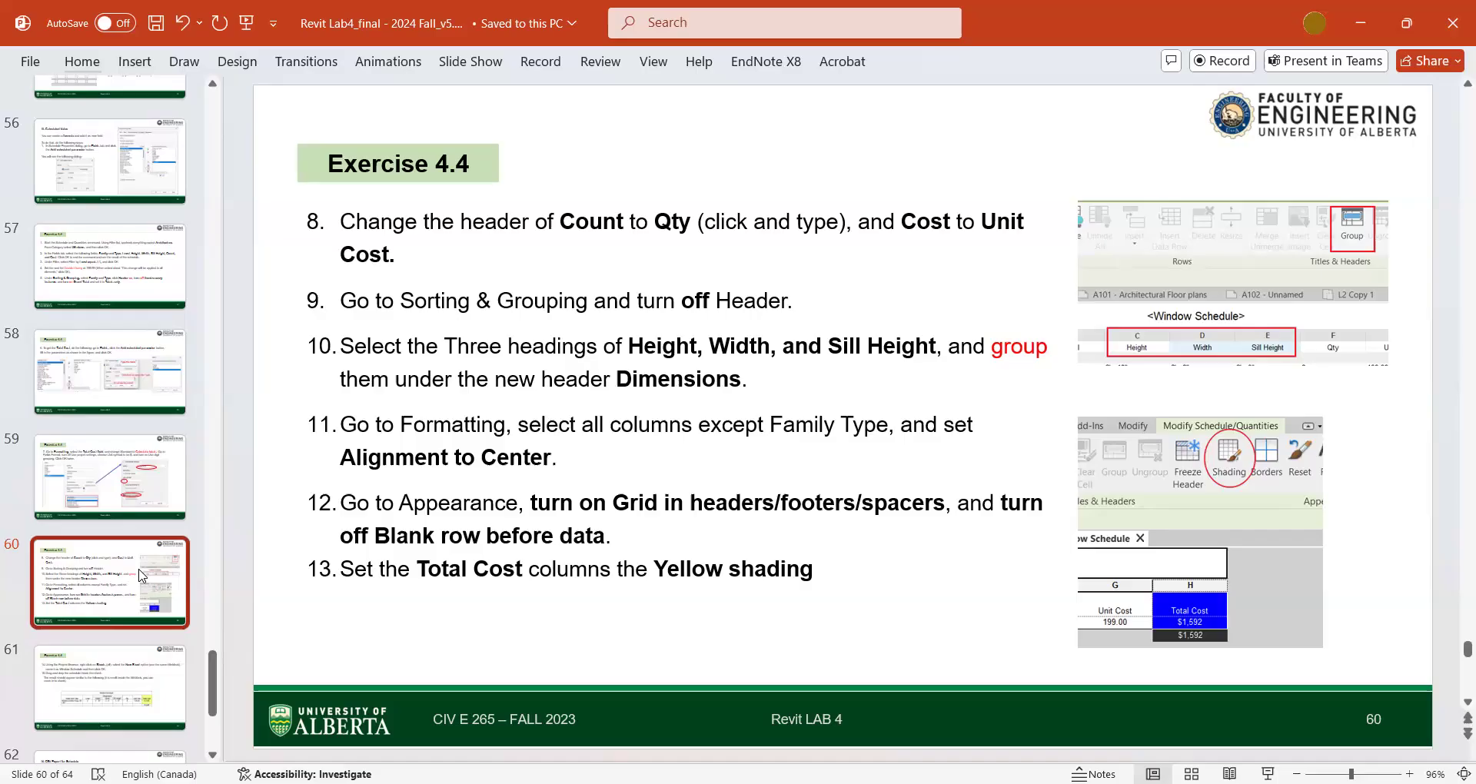
key(alt)
Step: Switch back to Revit and rename the schedule's Count header to Qty and the Cost header to Unit Cost
key(alt+Tab)
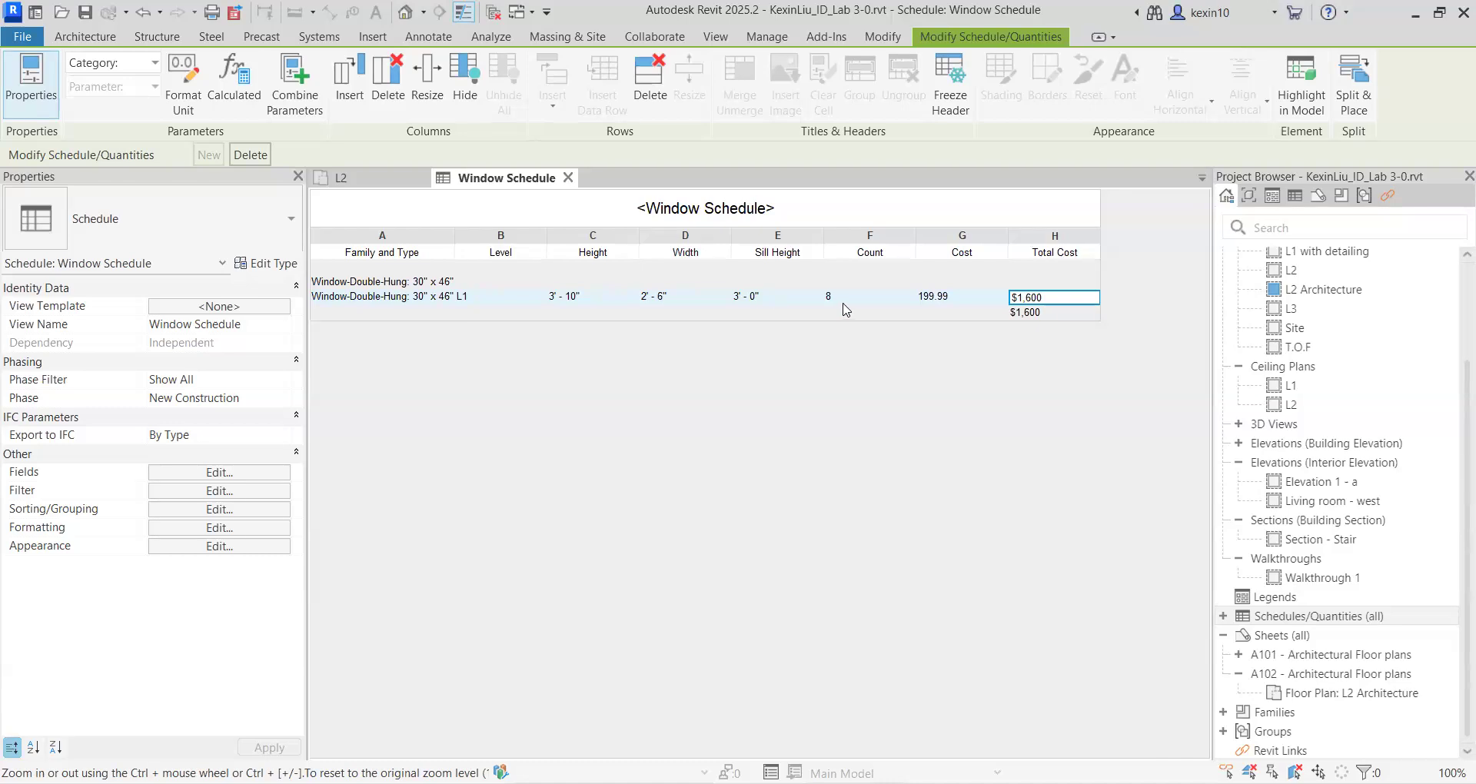
click(878, 253)
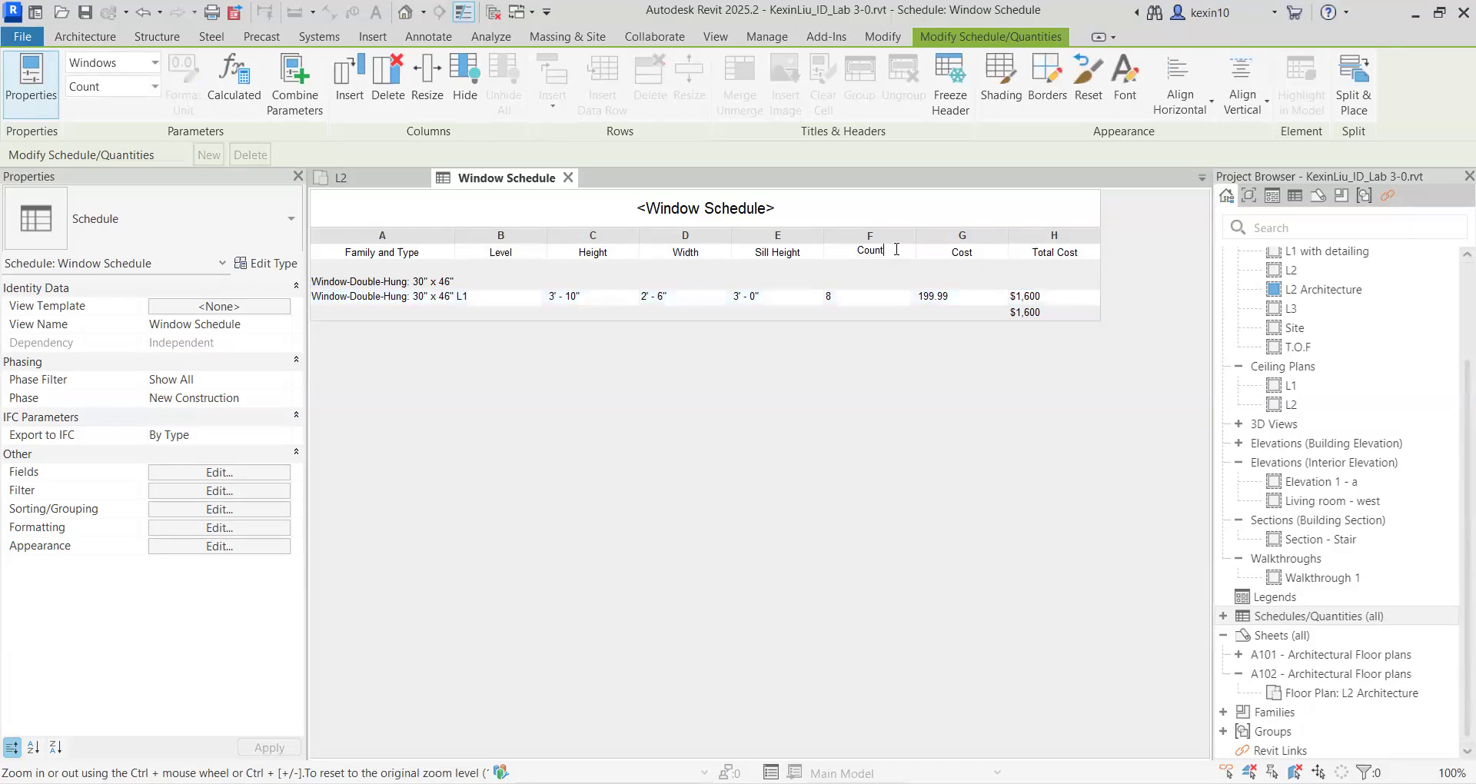
text(Qty)
key(Return)
click(960, 252)
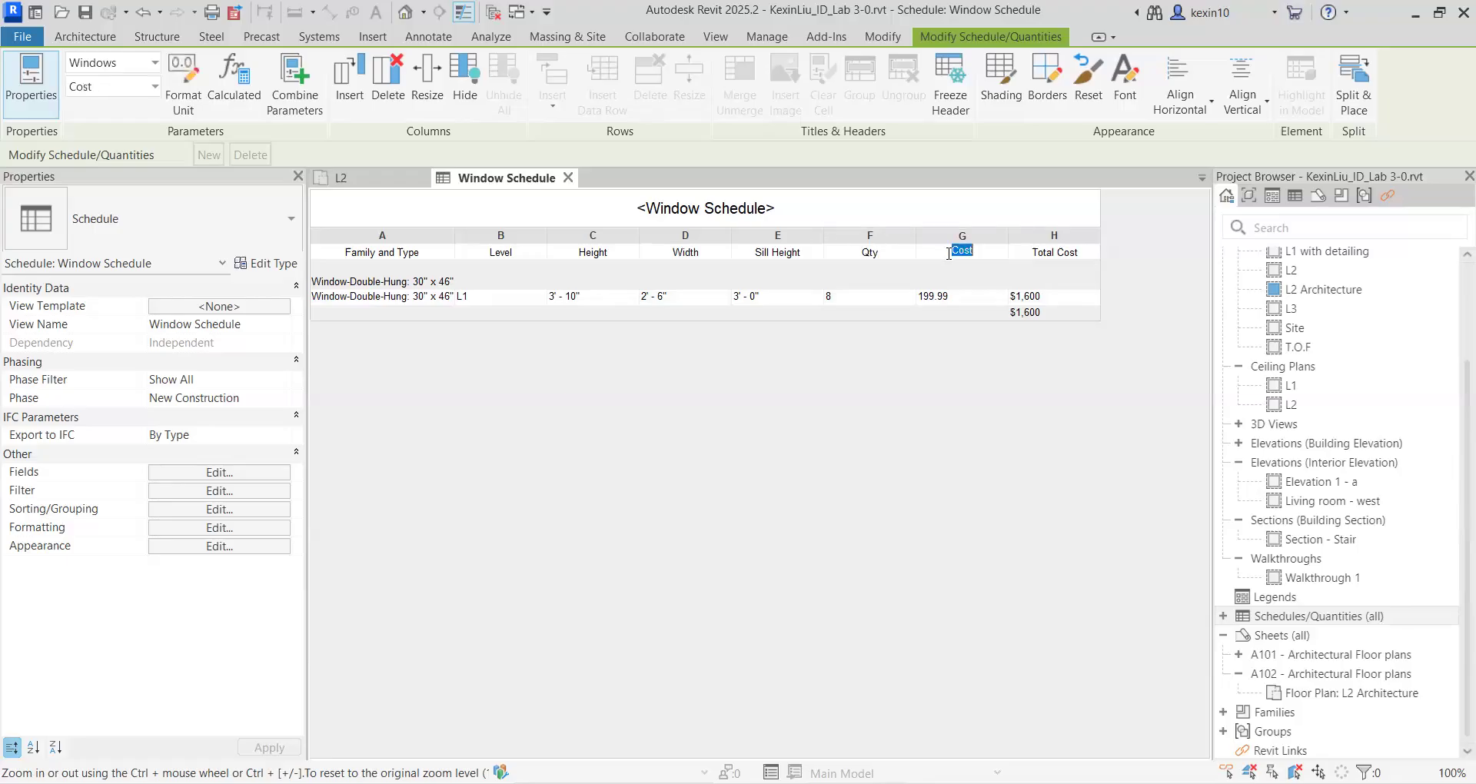
text(Unit)
key(Return)
Step: Turn off the Header for the Family and Type sorting in the window schedule
click(246, 510)
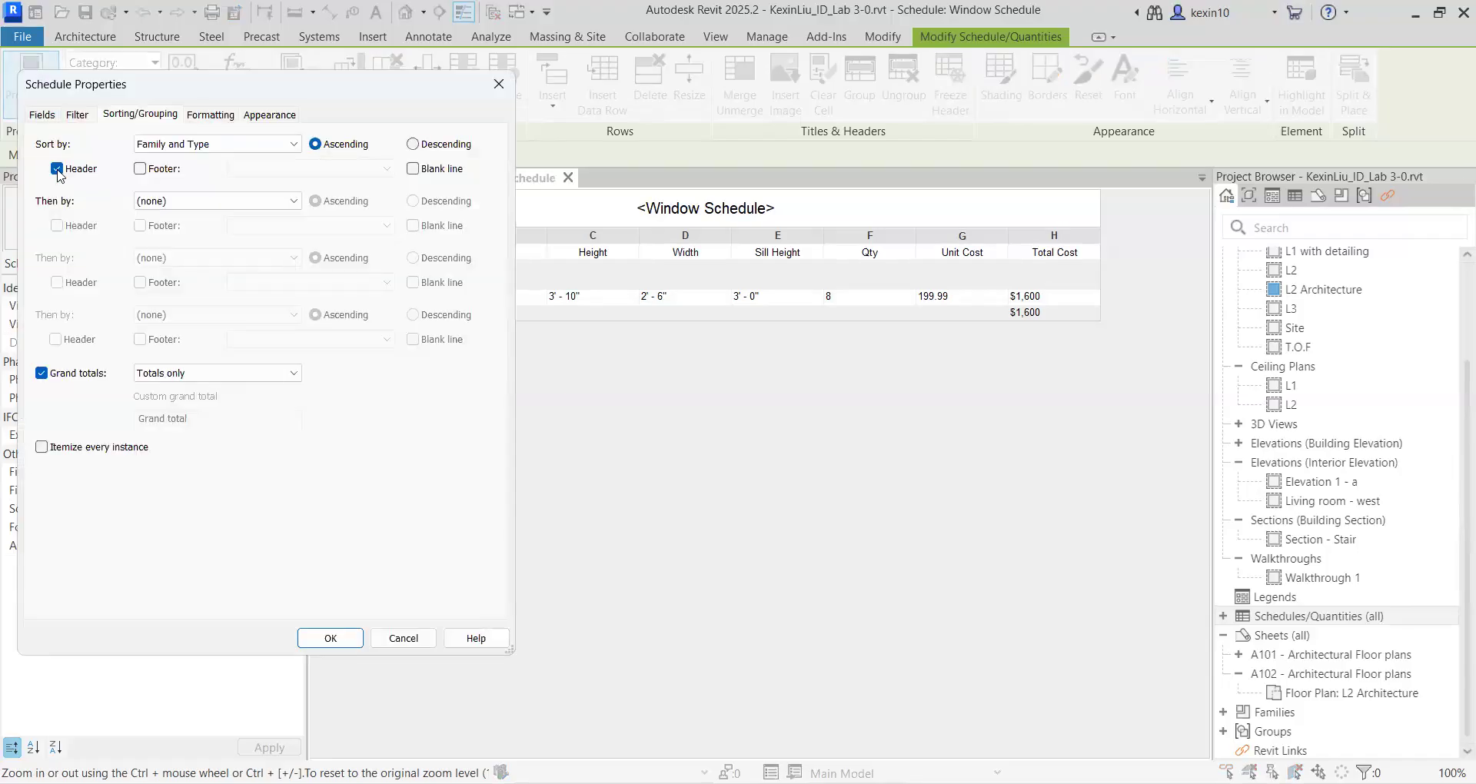
click(57, 170)
click(334, 646)
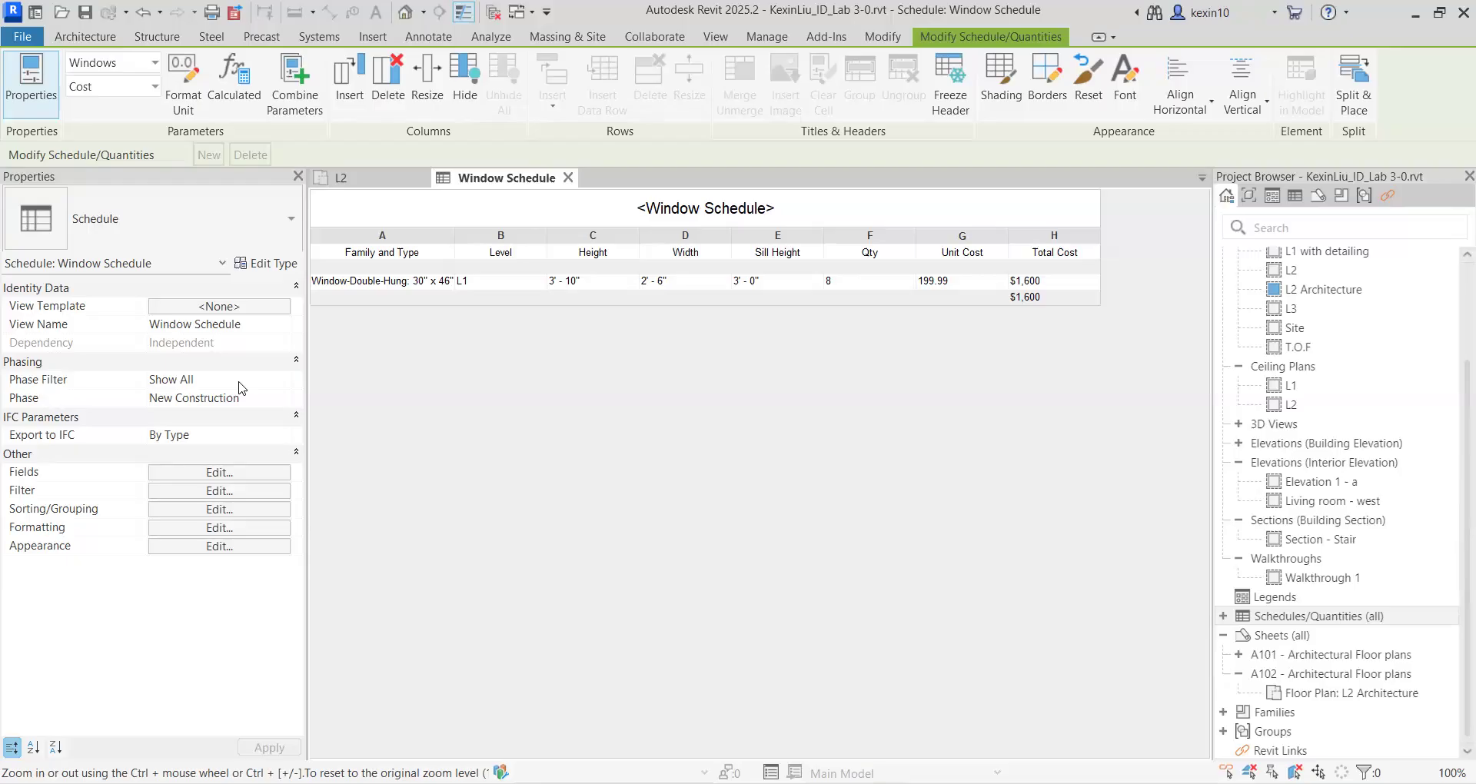
Step: Group the Height, Width and Sill Height headings under a new header named Dimensions, dismissing the save reminder
click(592, 255)
drag(655, 261, 805, 267)
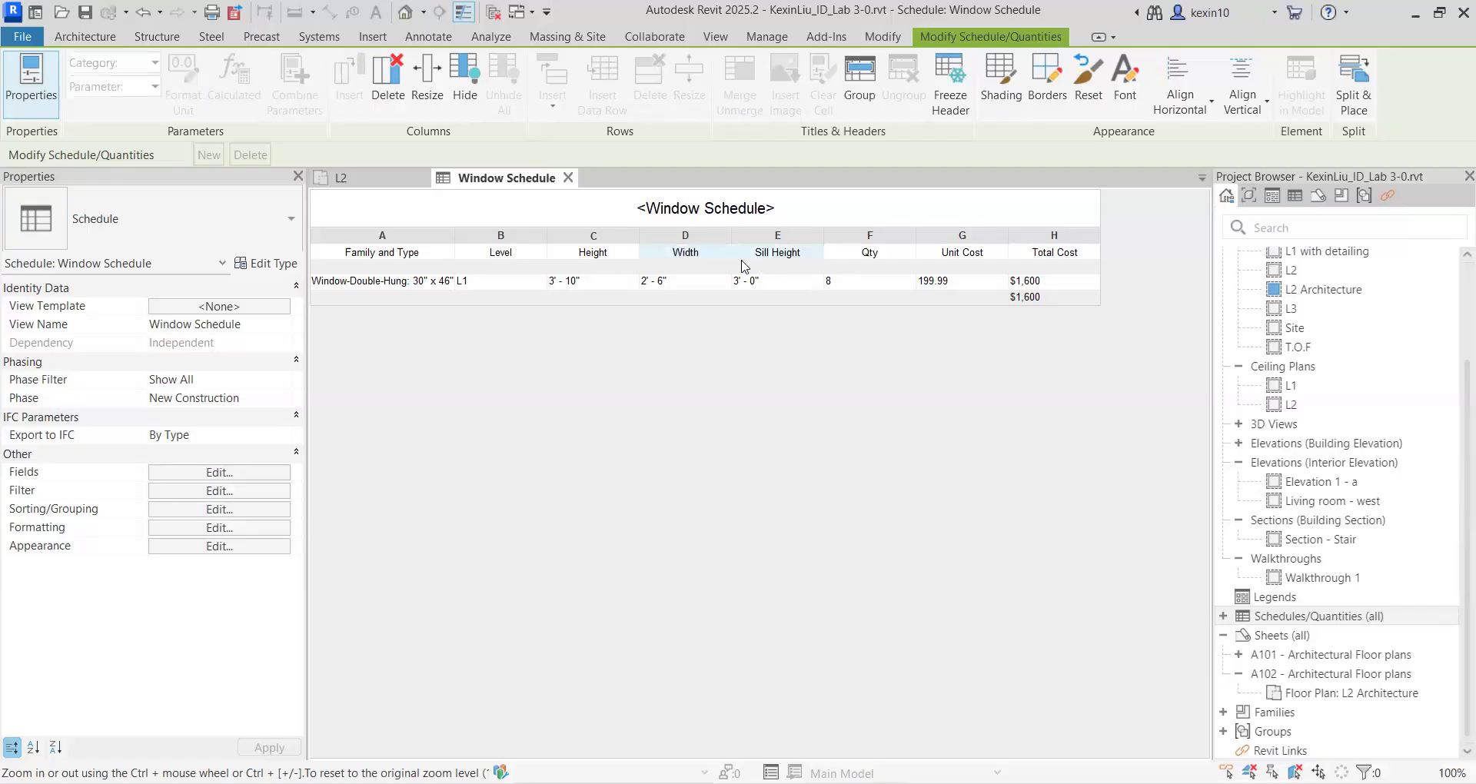
click(584, 246)
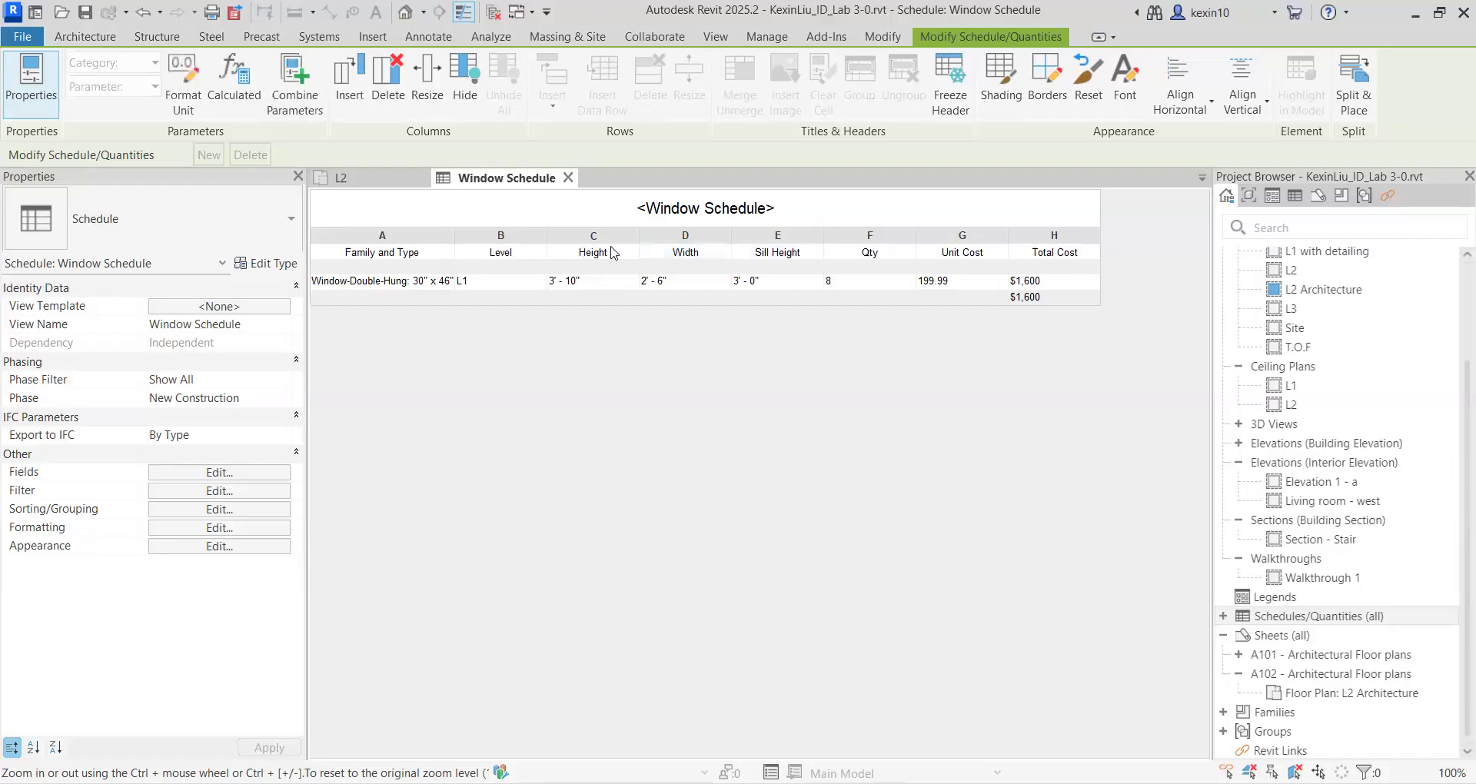
click(651, 259)
drag(750, 257, 776, 256)
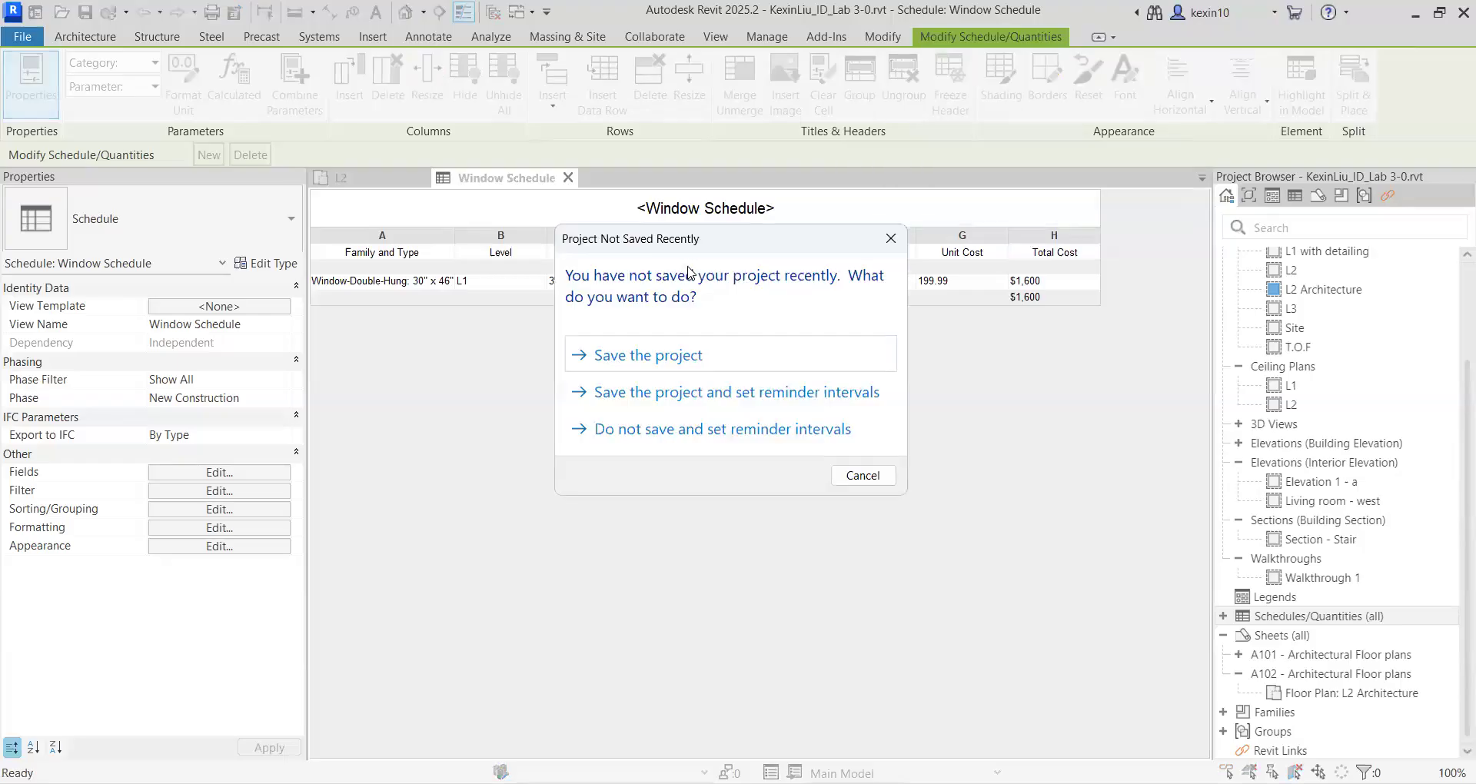
click(891, 237)
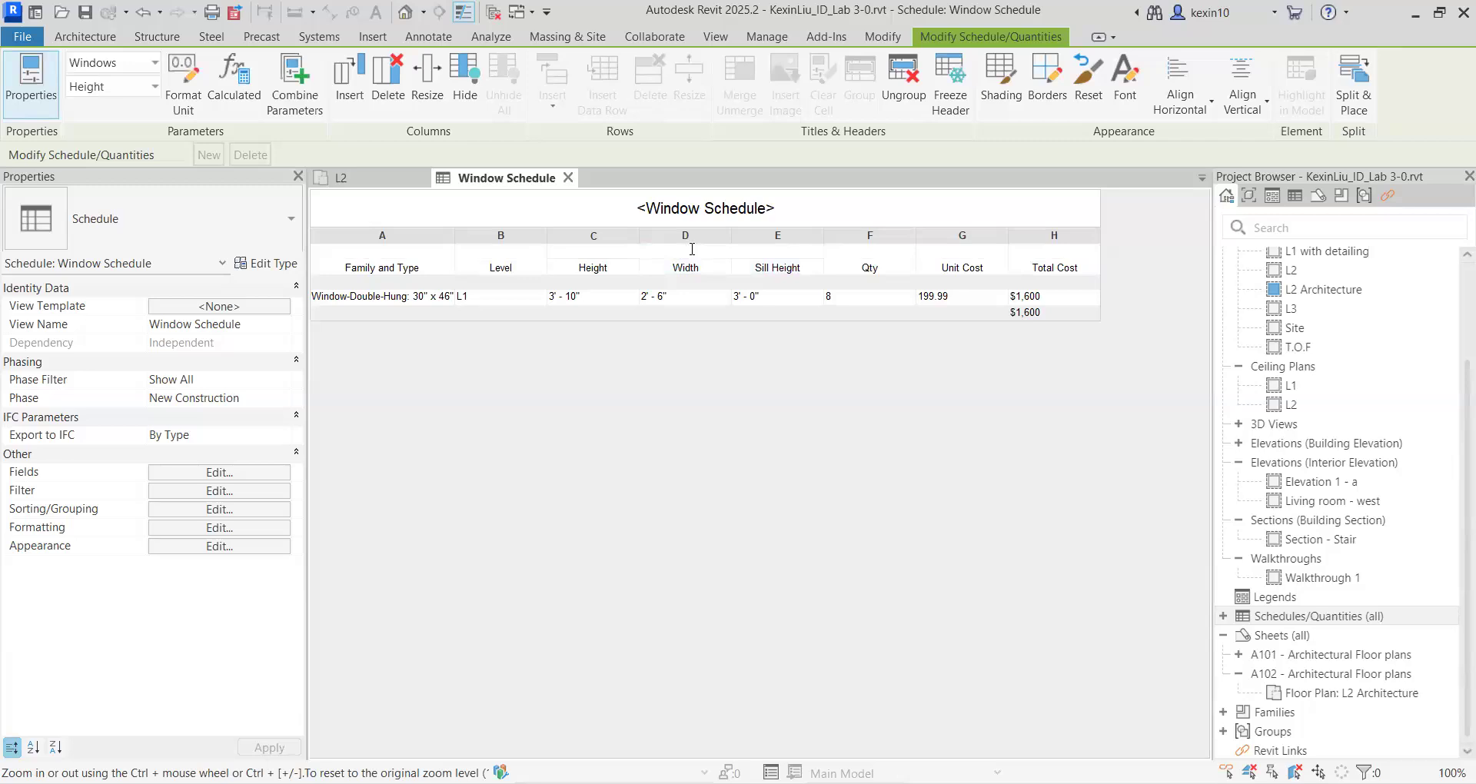
text(Dimensions)
key(Return)
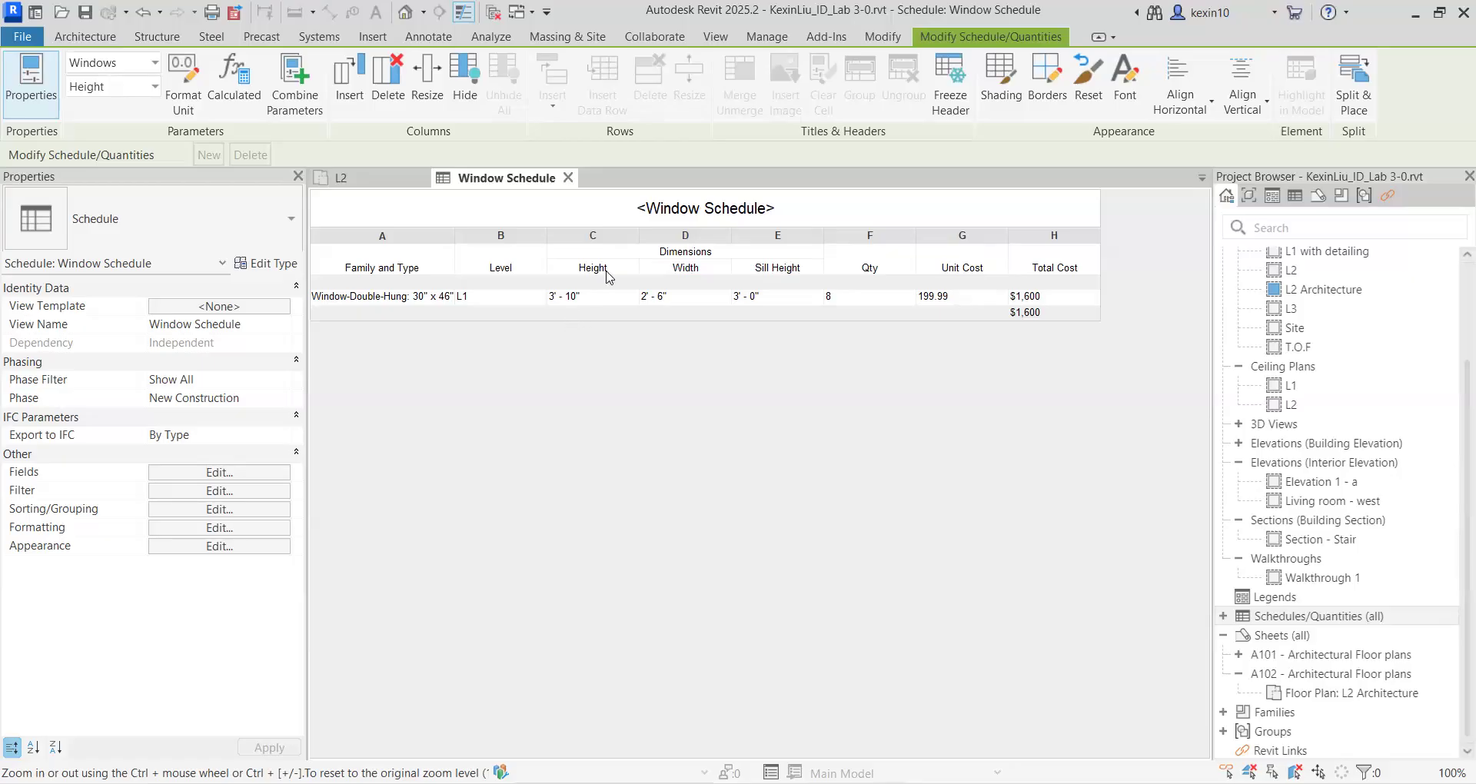
click(473, 304)
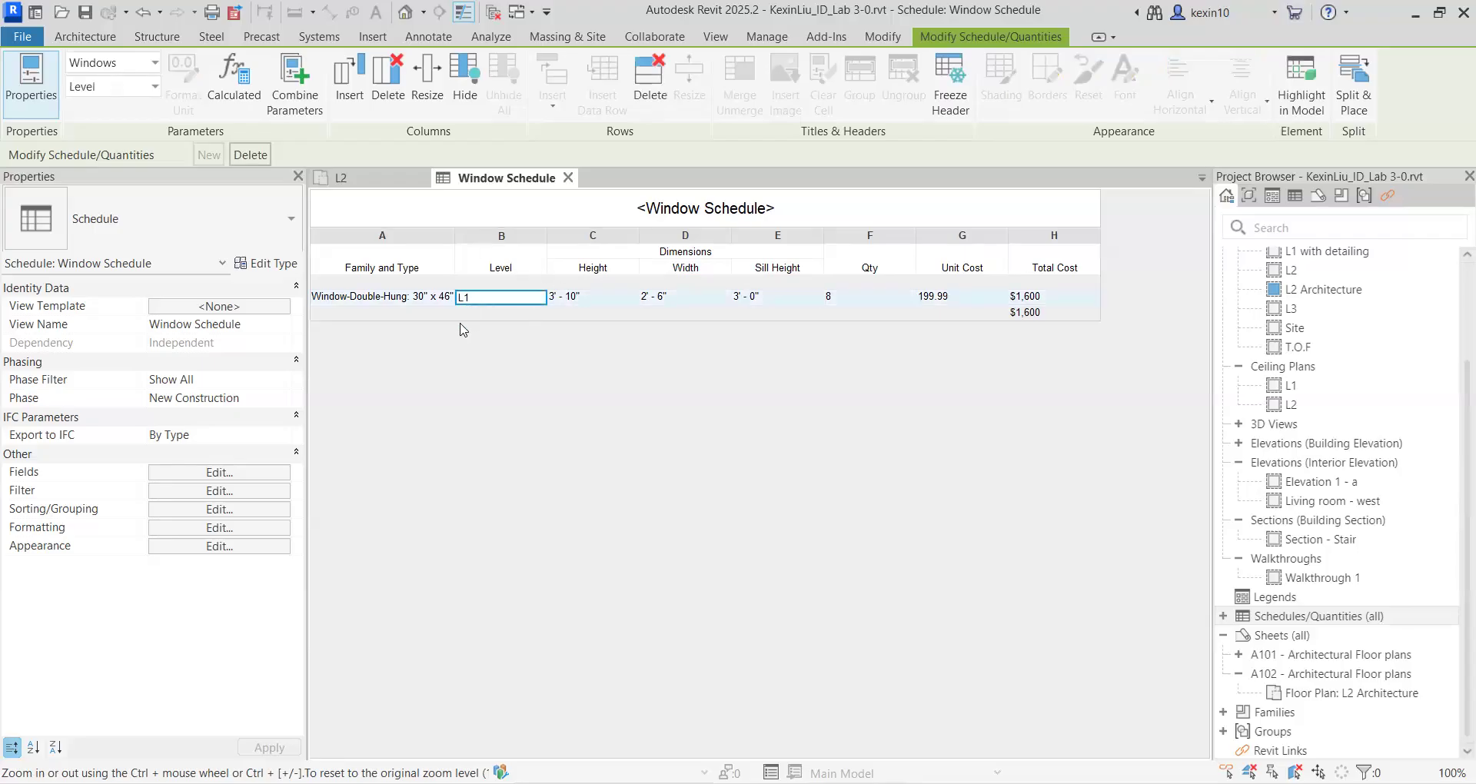
click(573, 302)
click(678, 301)
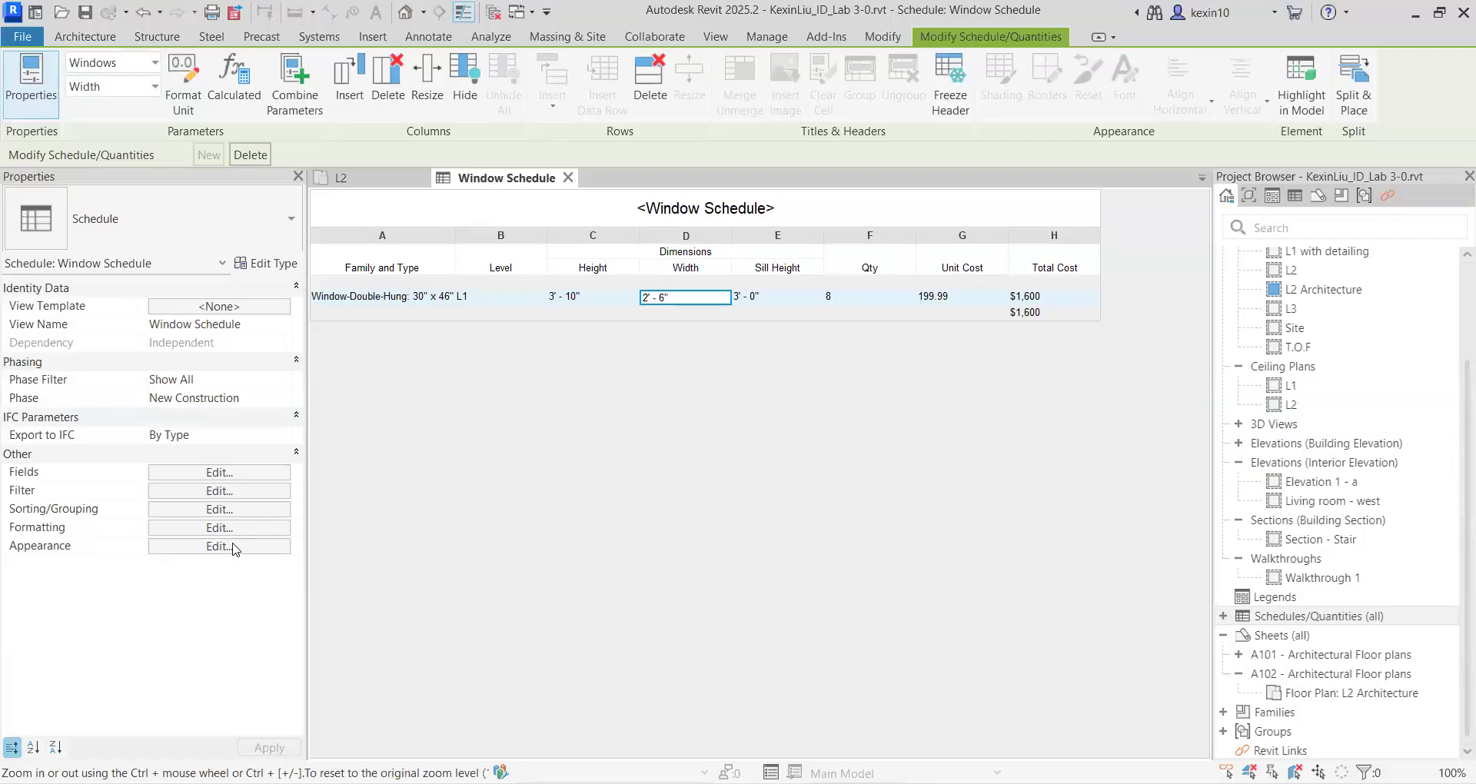
Step: Set the alignment of every window schedule field except Family and Type to Center
click(220, 546)
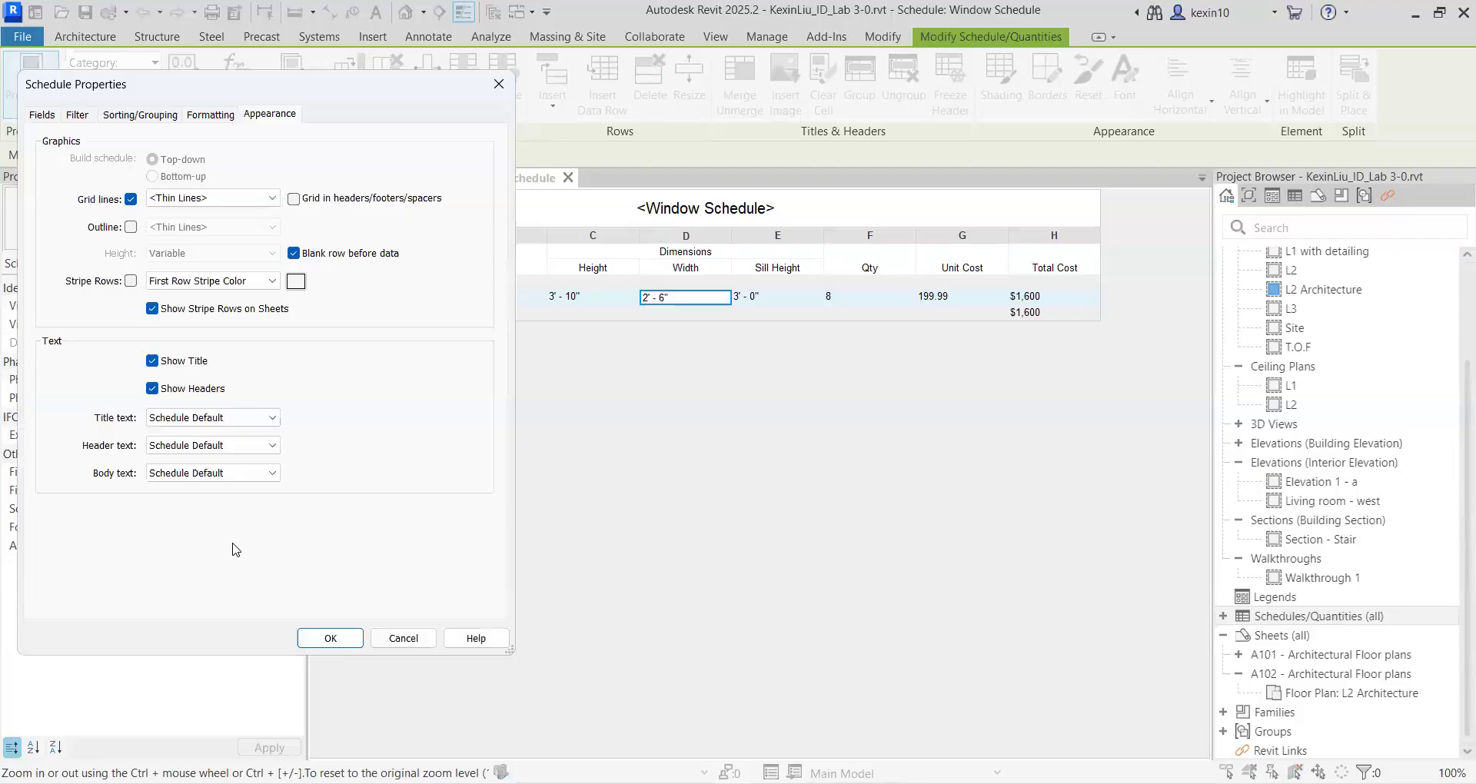
key(ctrl+shift+Tab)
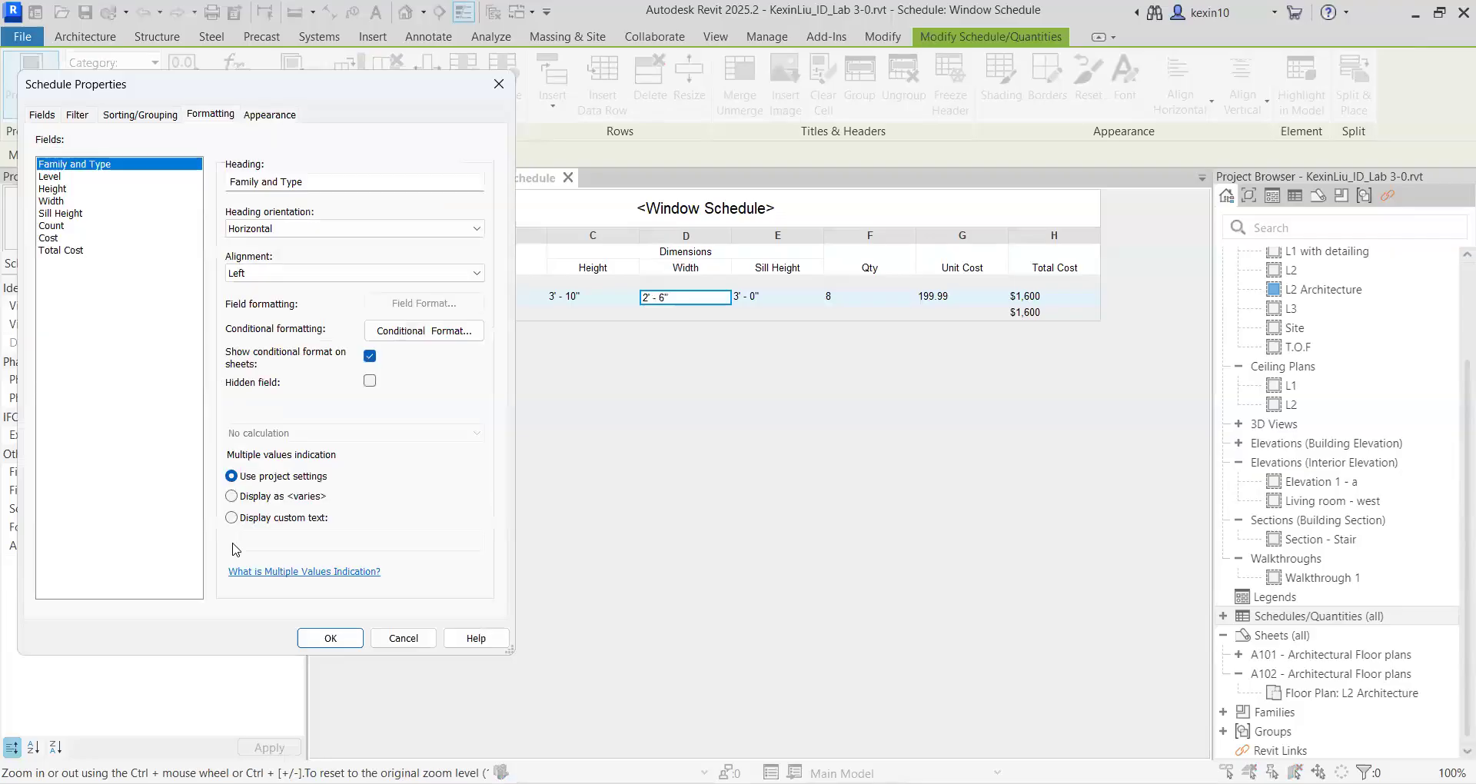
click(127, 178)
click(121, 190)
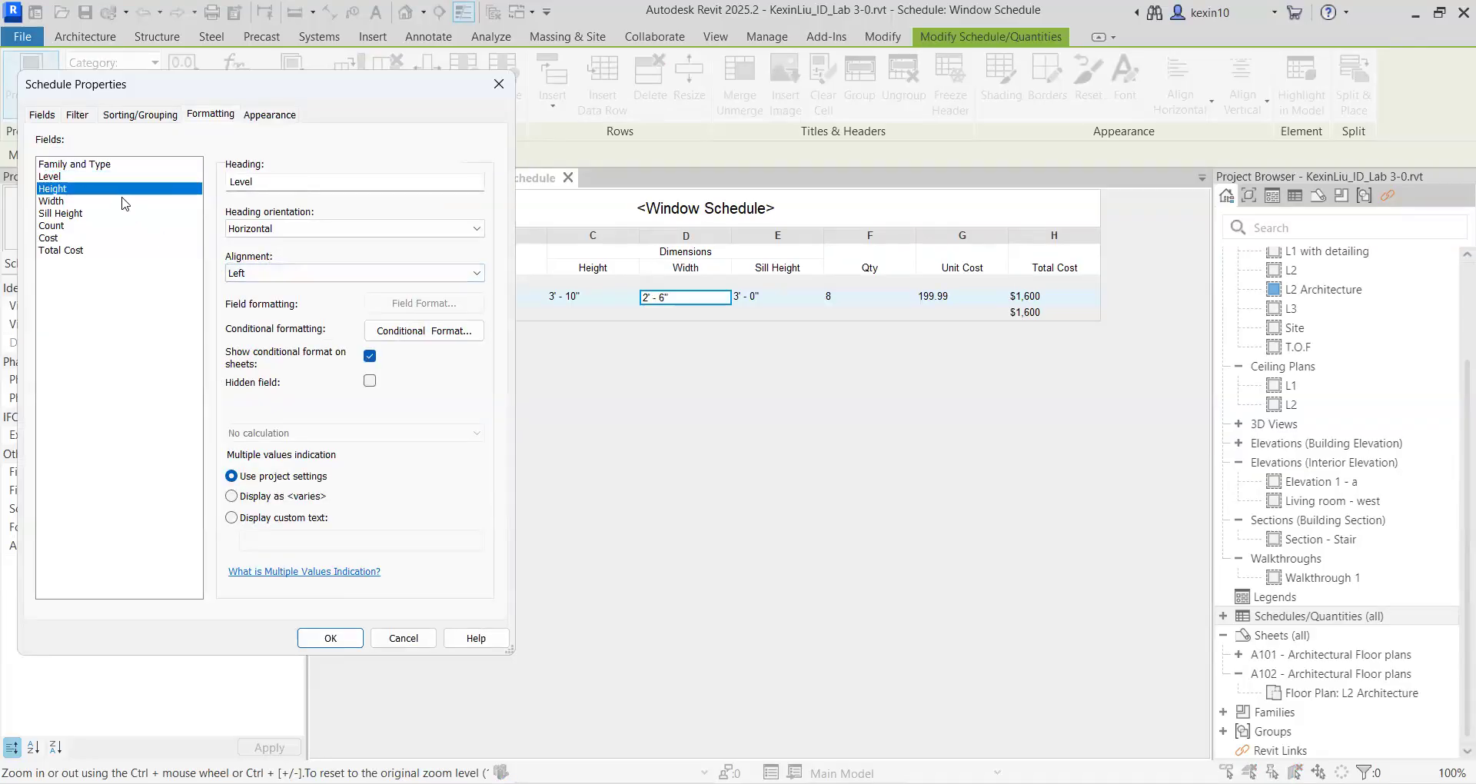
click(116, 225)
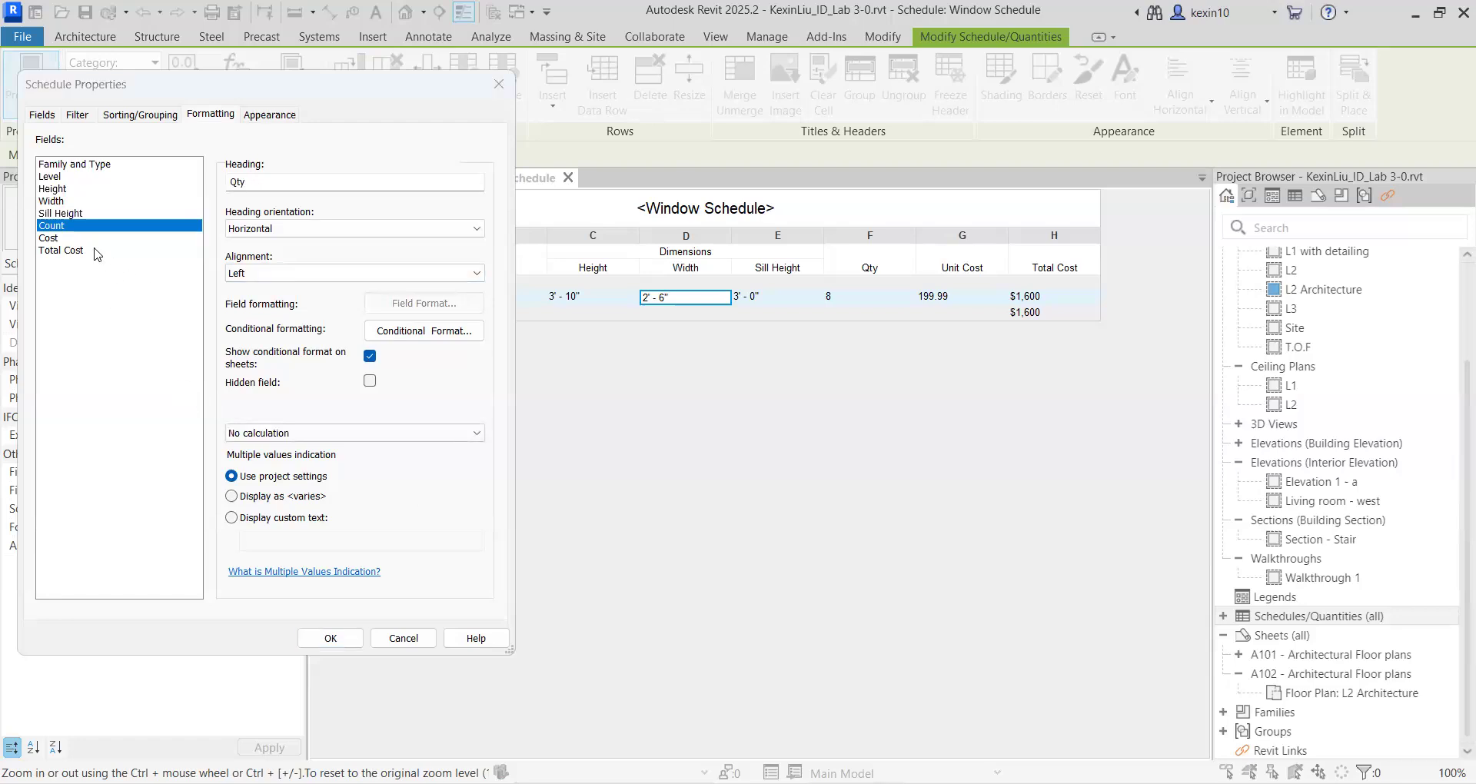
drag(99, 182, 72, 276)
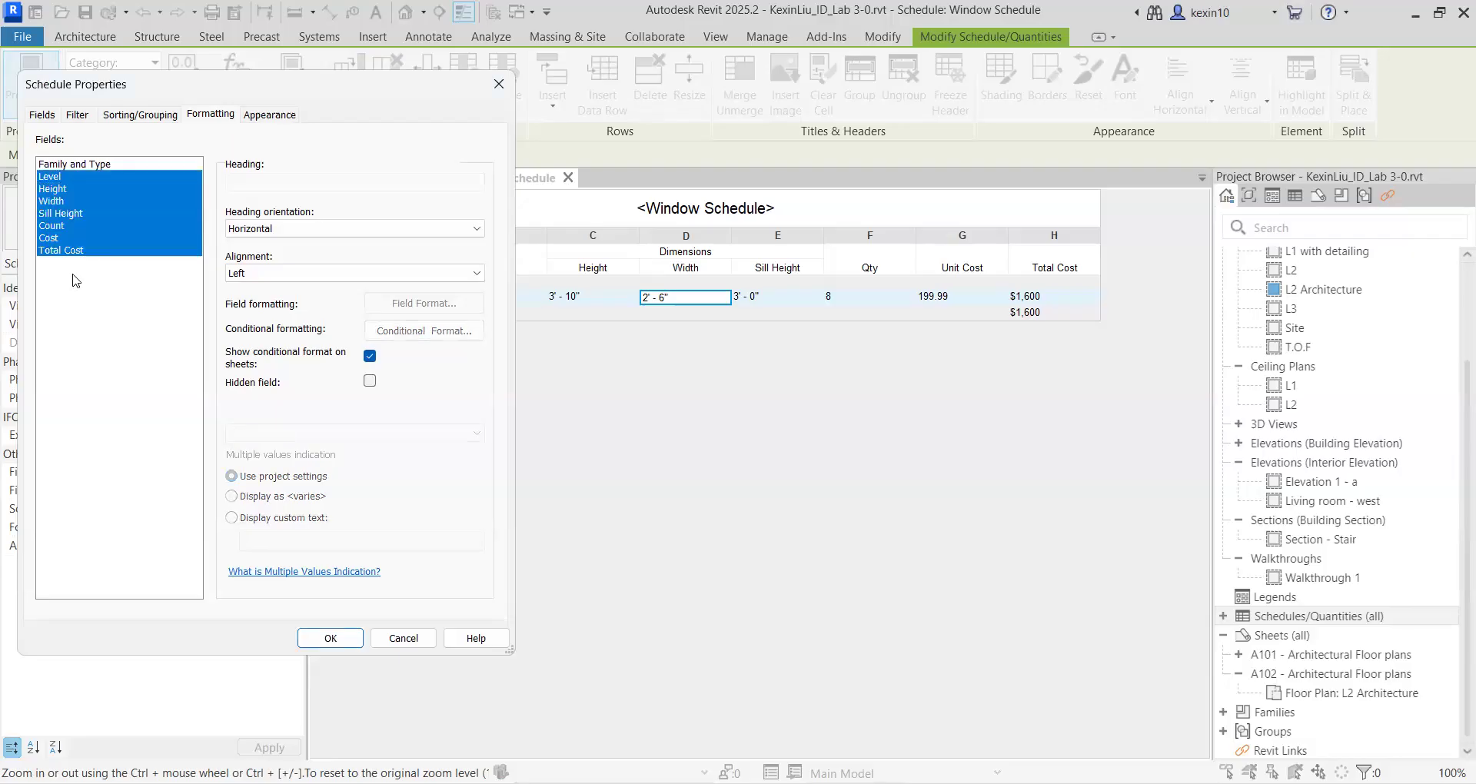
click(122, 184)
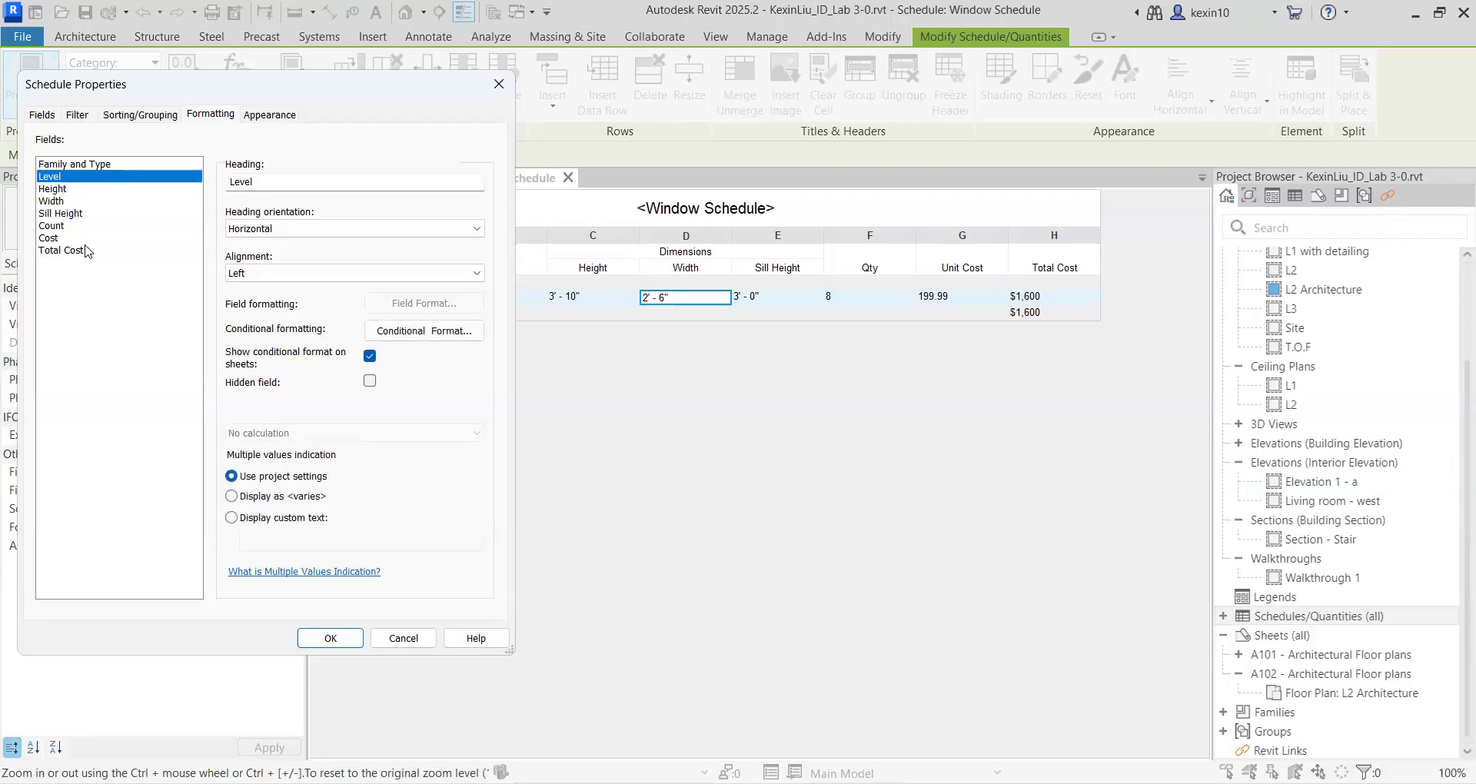
shift+click(84, 250)
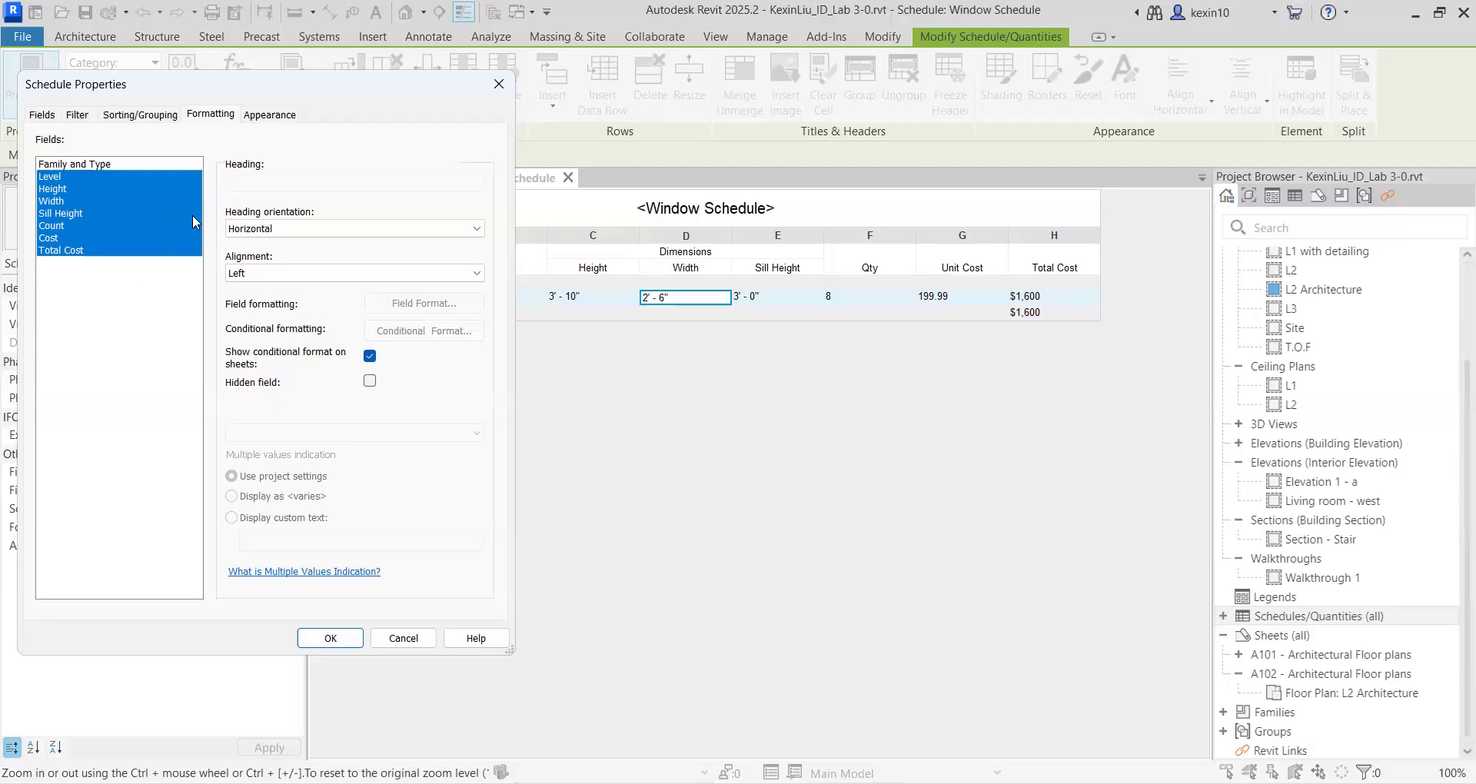
click(322, 274)
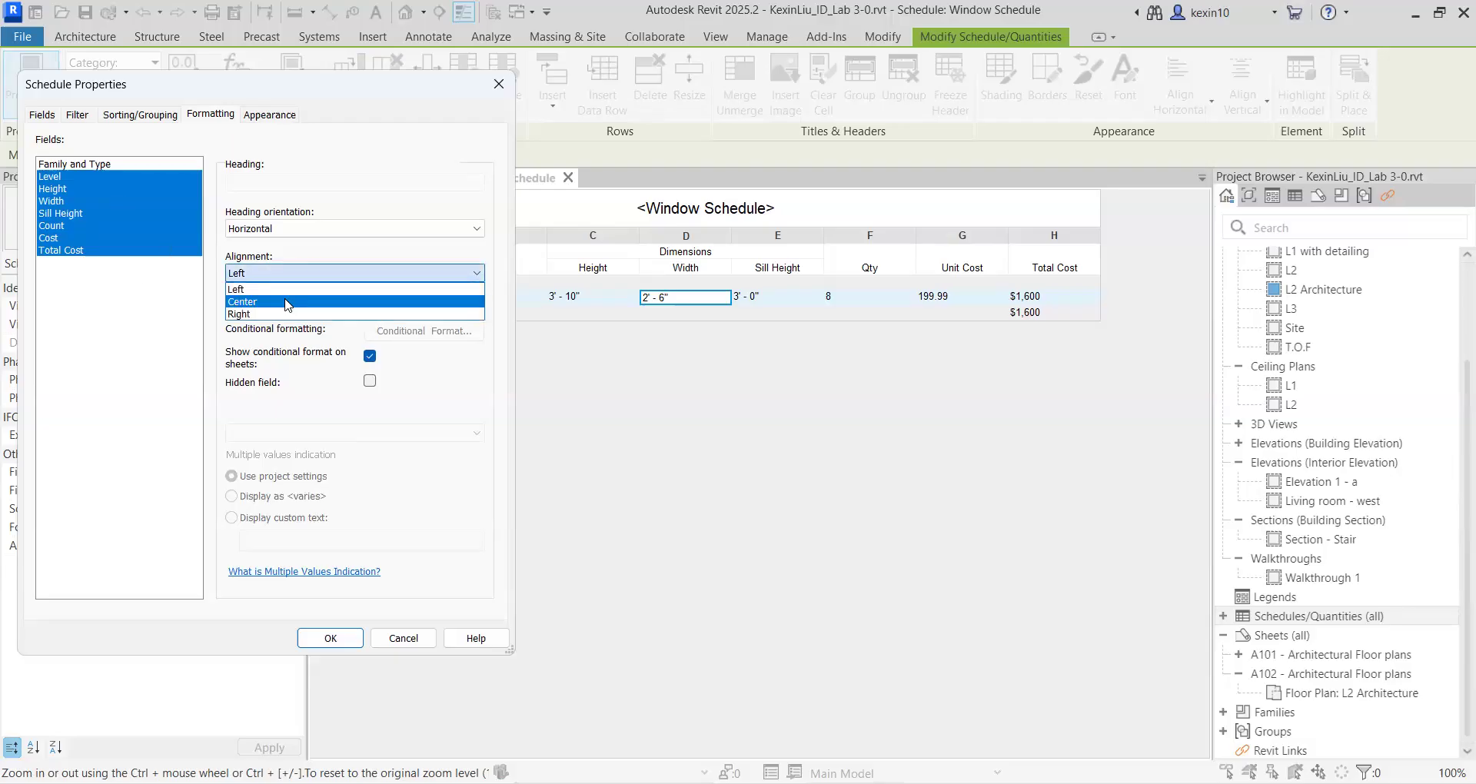
click(286, 302)
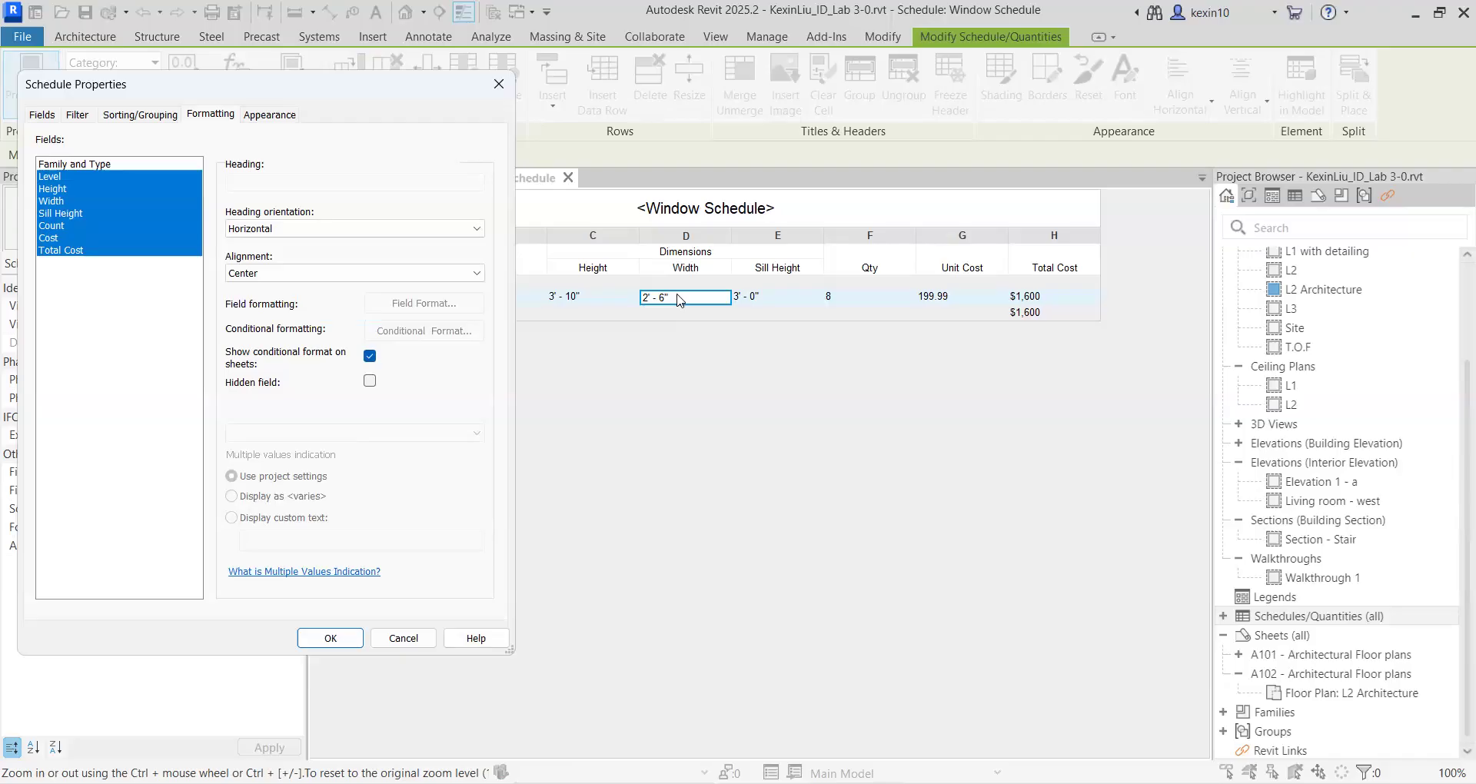
click(896, 334)
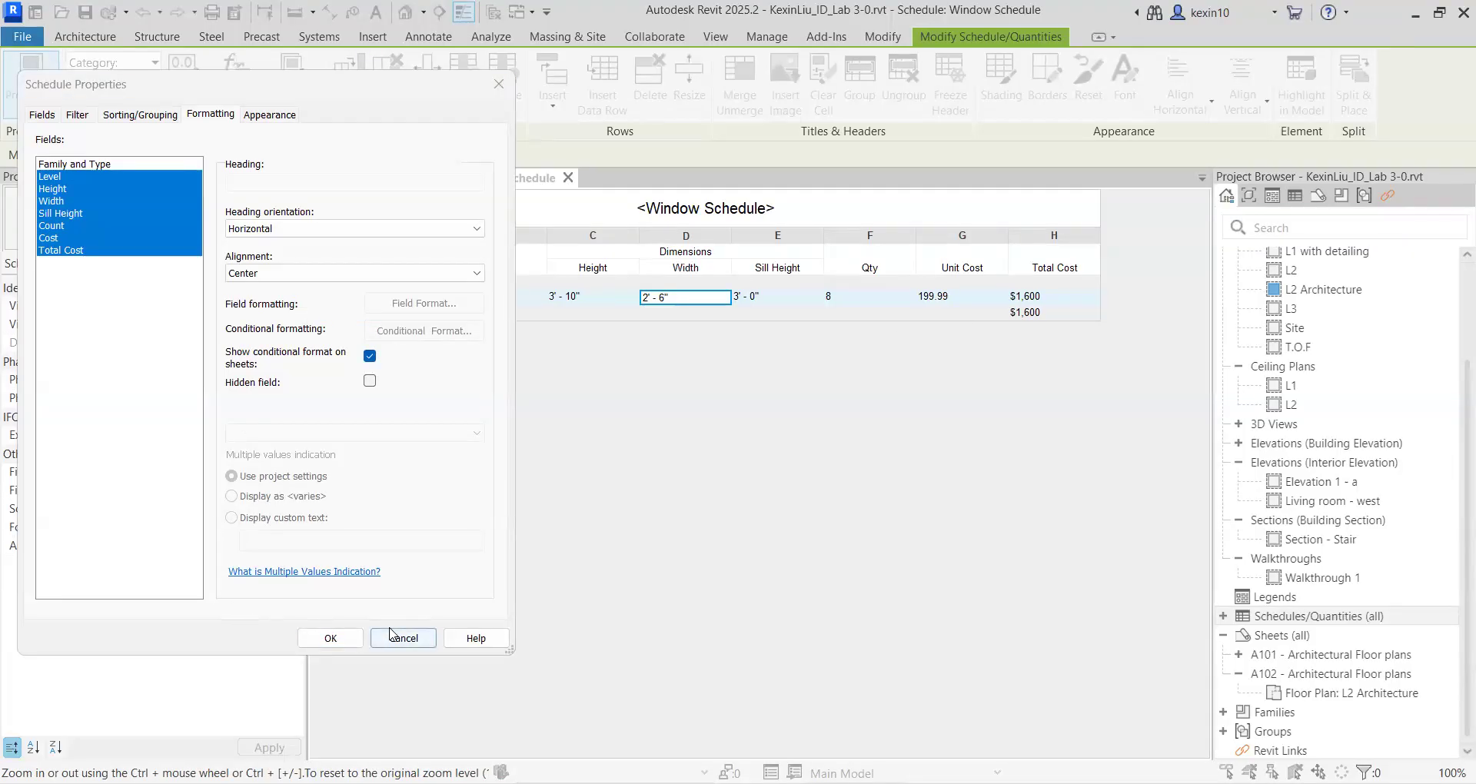
click(352, 645)
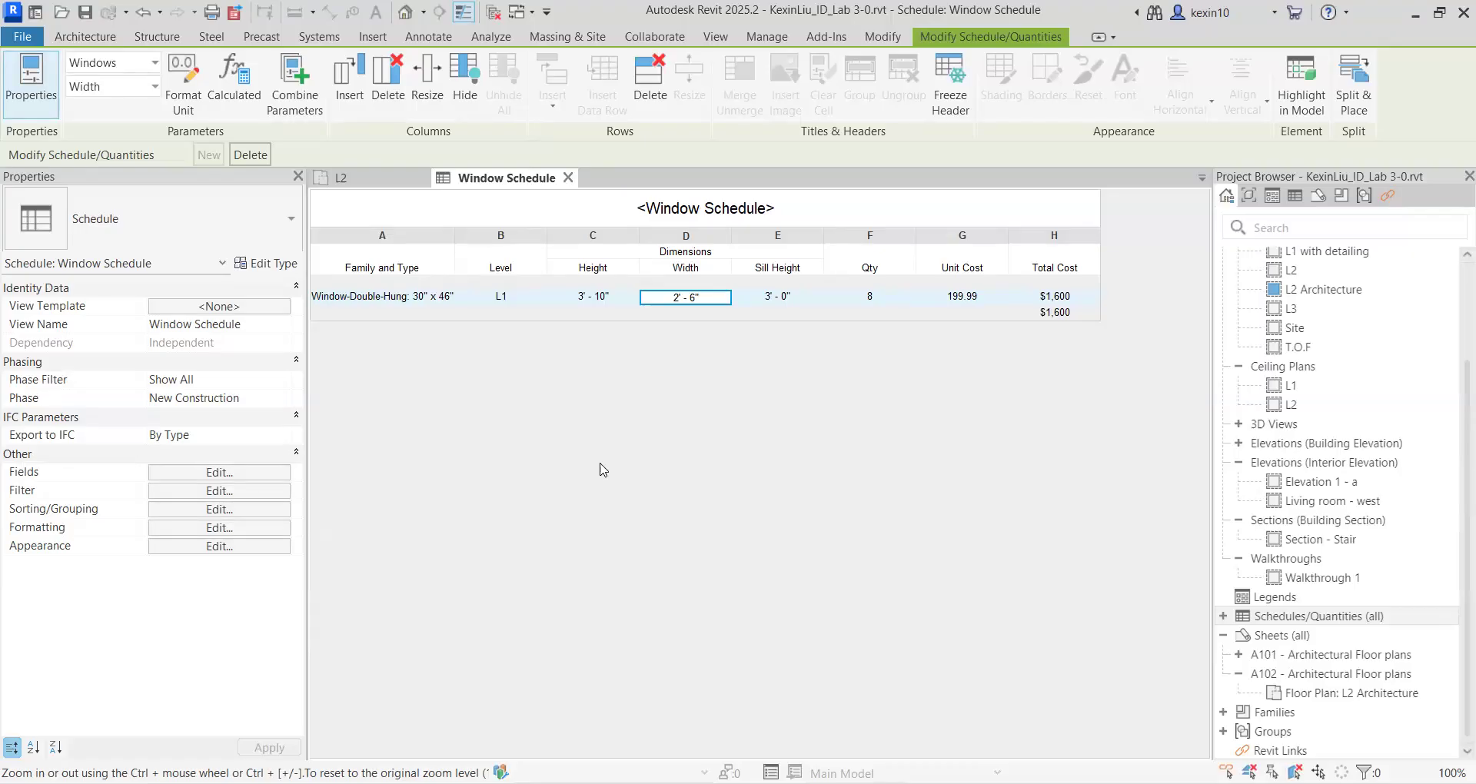
Step: Turn on Grid in headers/footers/spacers and turn off Blank row before data for the window schedule
click(157, 545)
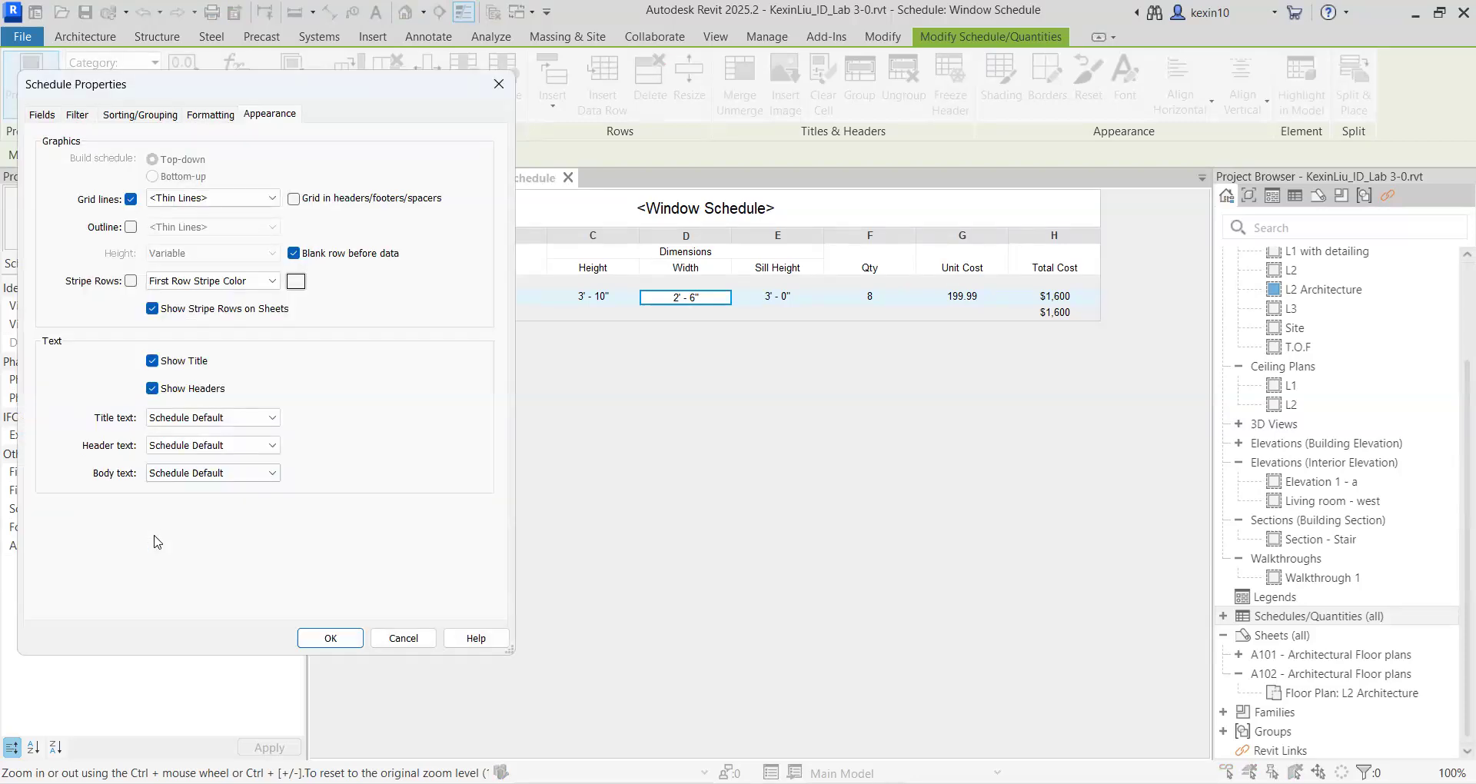
click(294, 199)
click(295, 254)
click(330, 638)
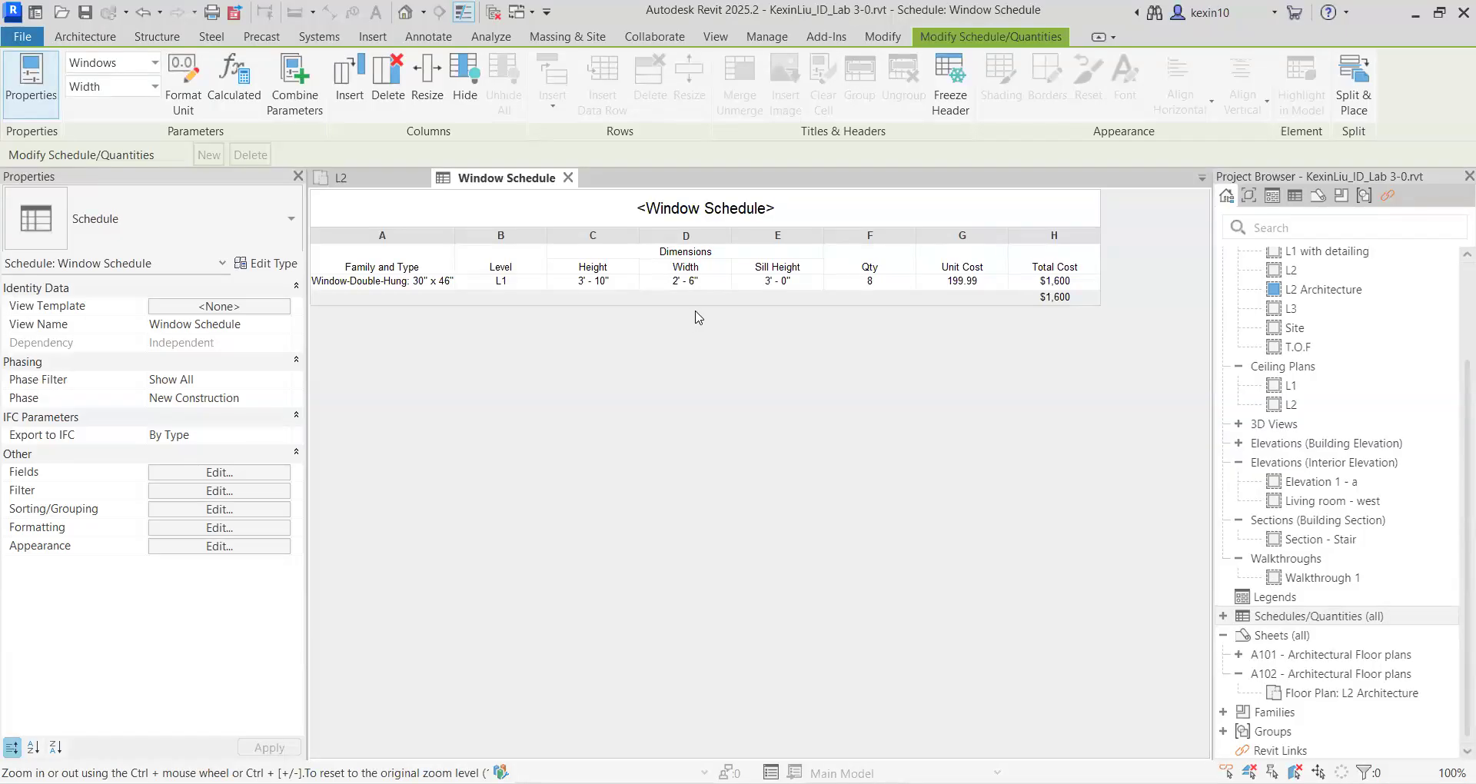
Step: Shade the Total Cost column of the window schedule yellow (RAL 1026, RGB 255-255-0)
click(1073, 259)
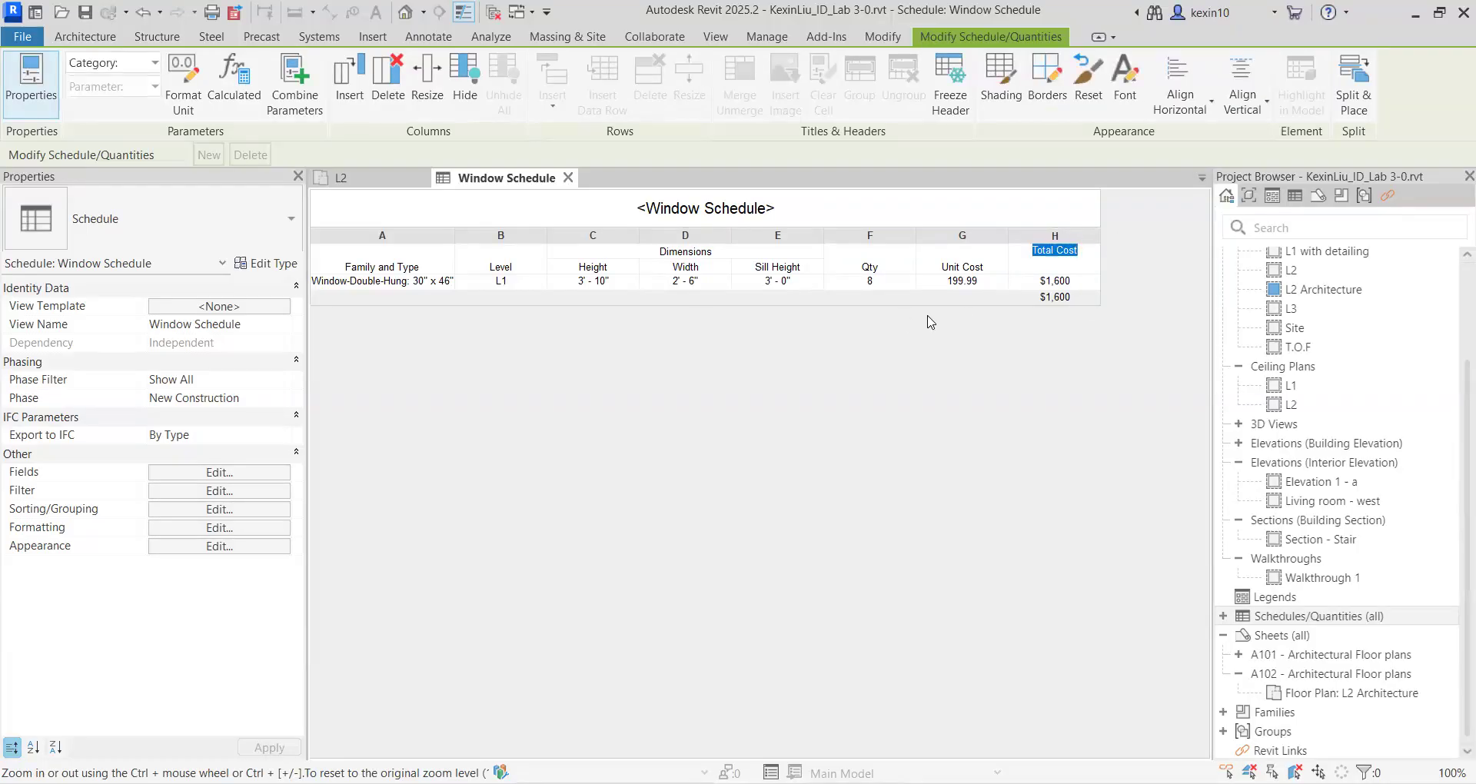
click(1064, 235)
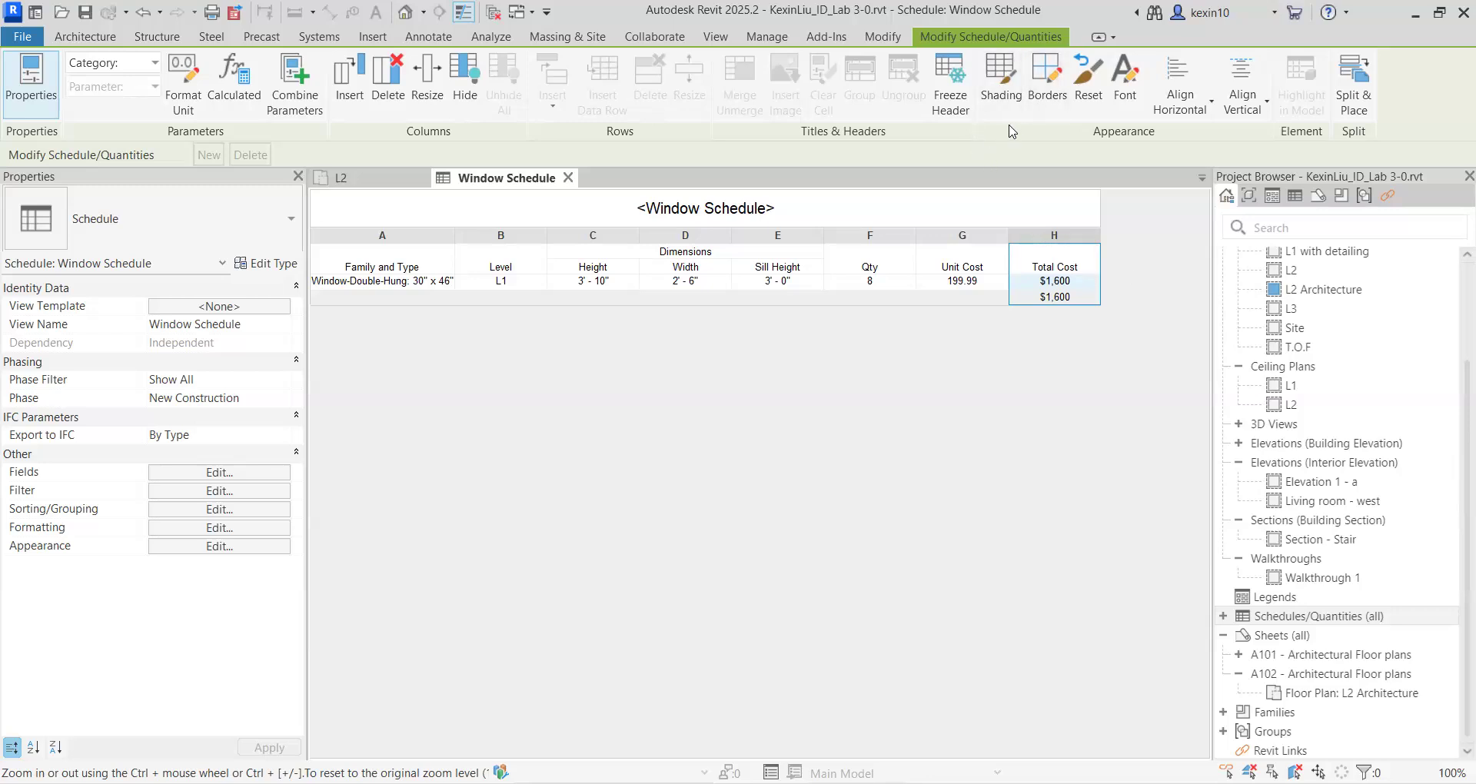
click(999, 97)
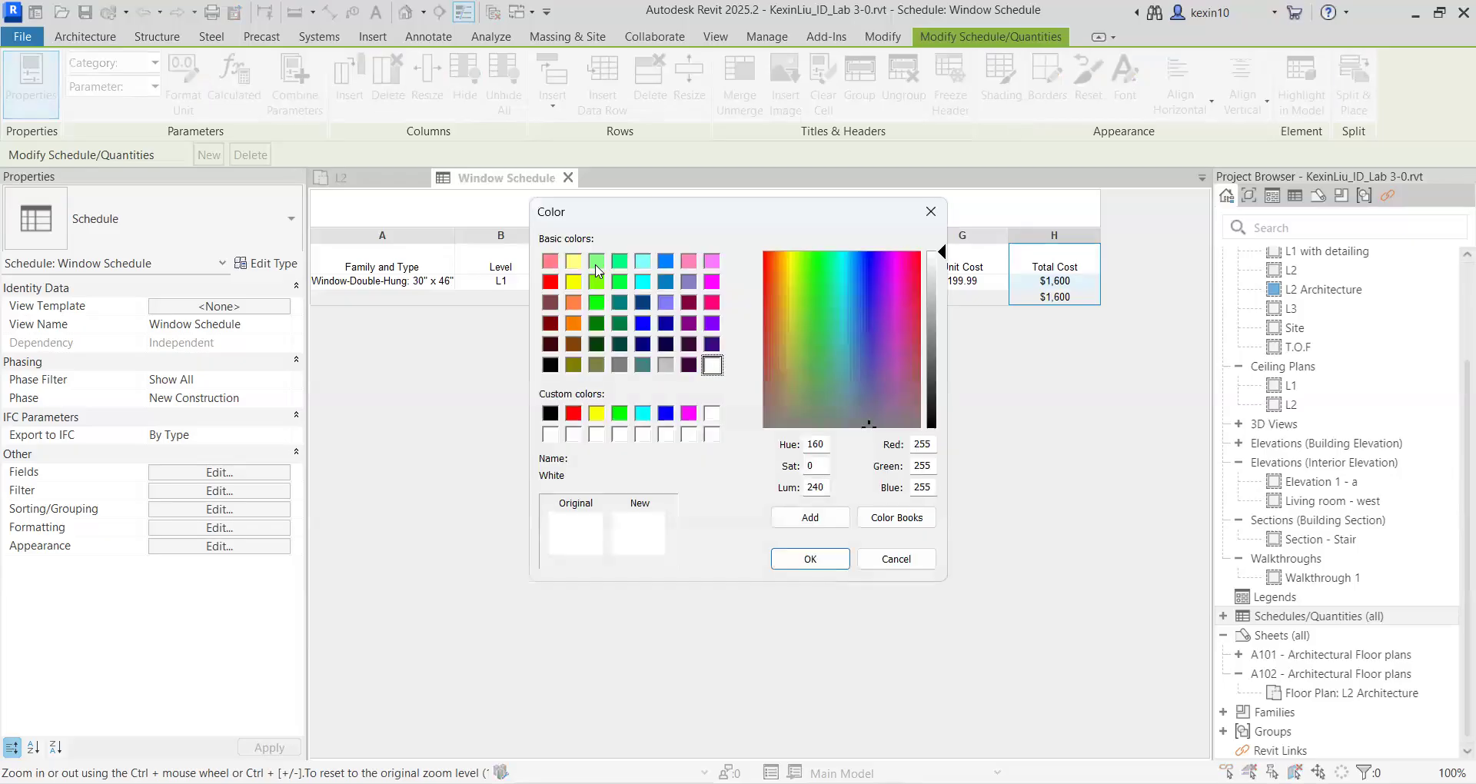
click(573, 282)
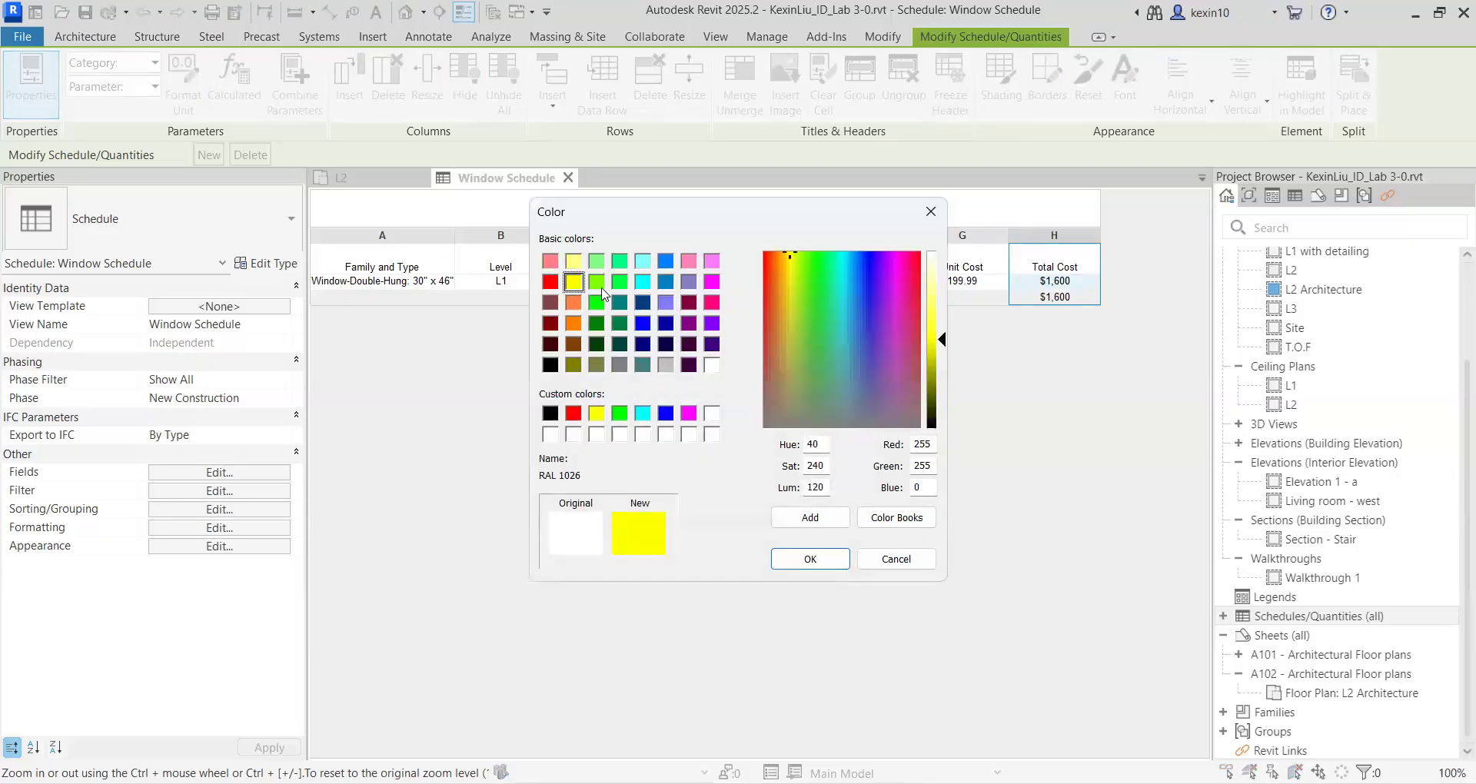
double_click(576, 278)
click(573, 264)
click(573, 282)
click(573, 266)
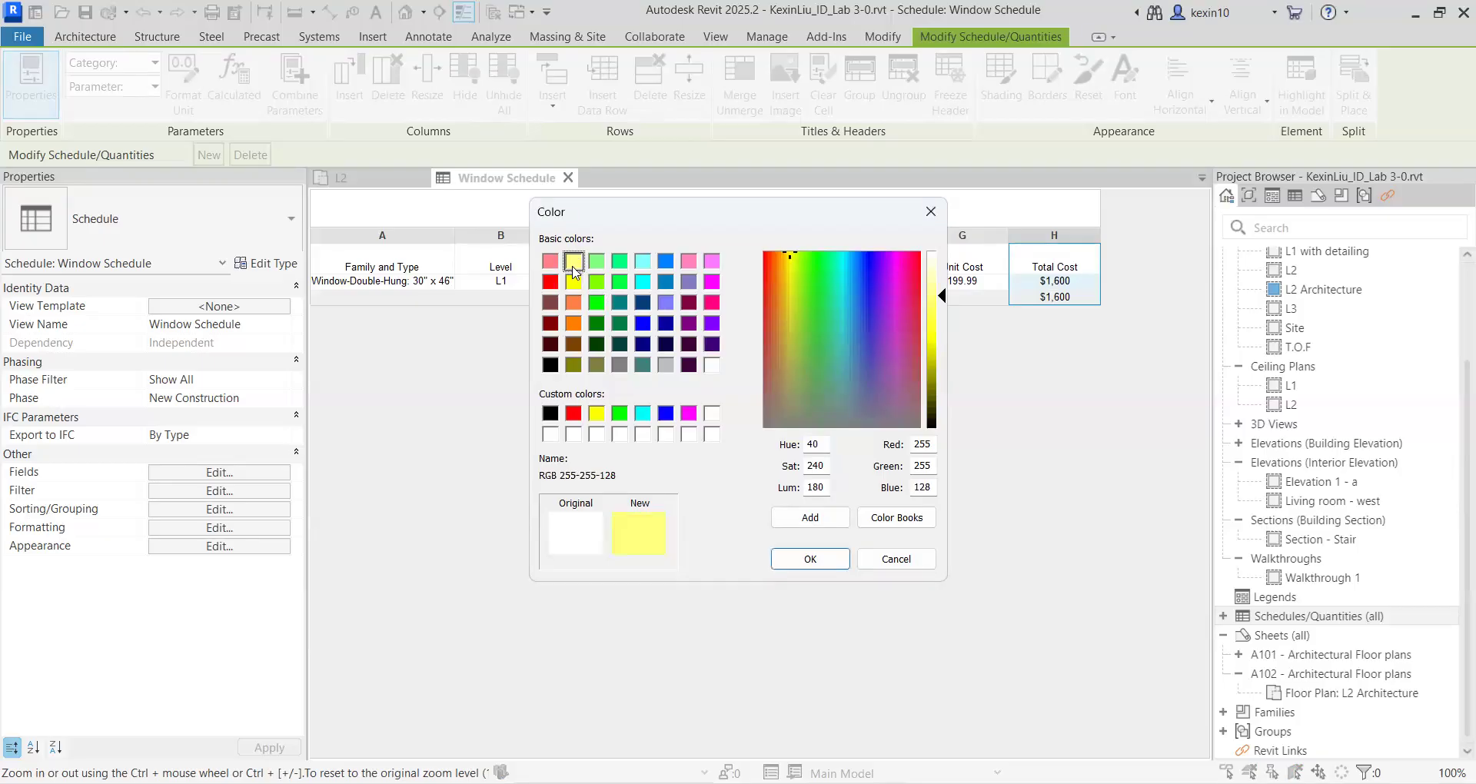
click(573, 288)
click(805, 560)
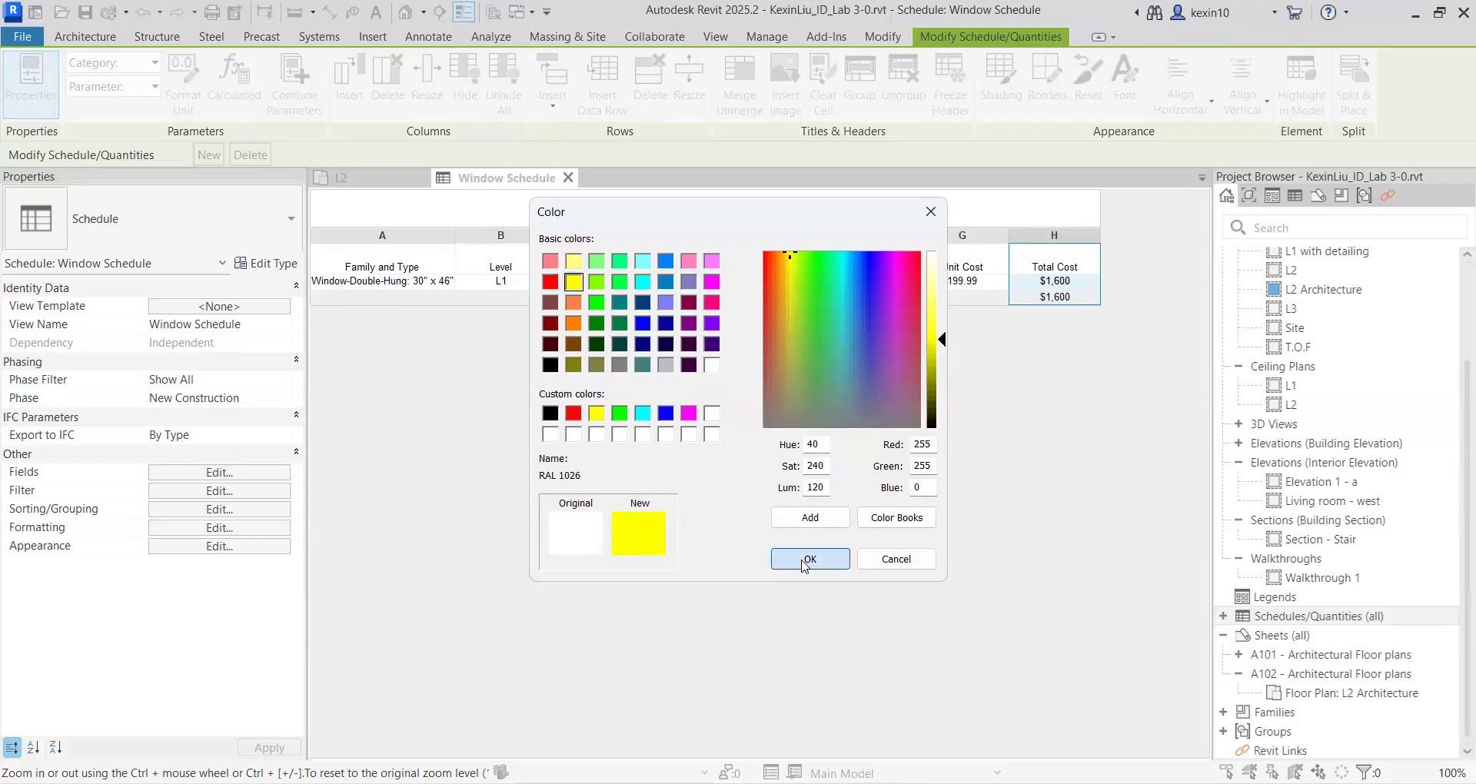
click(968, 269)
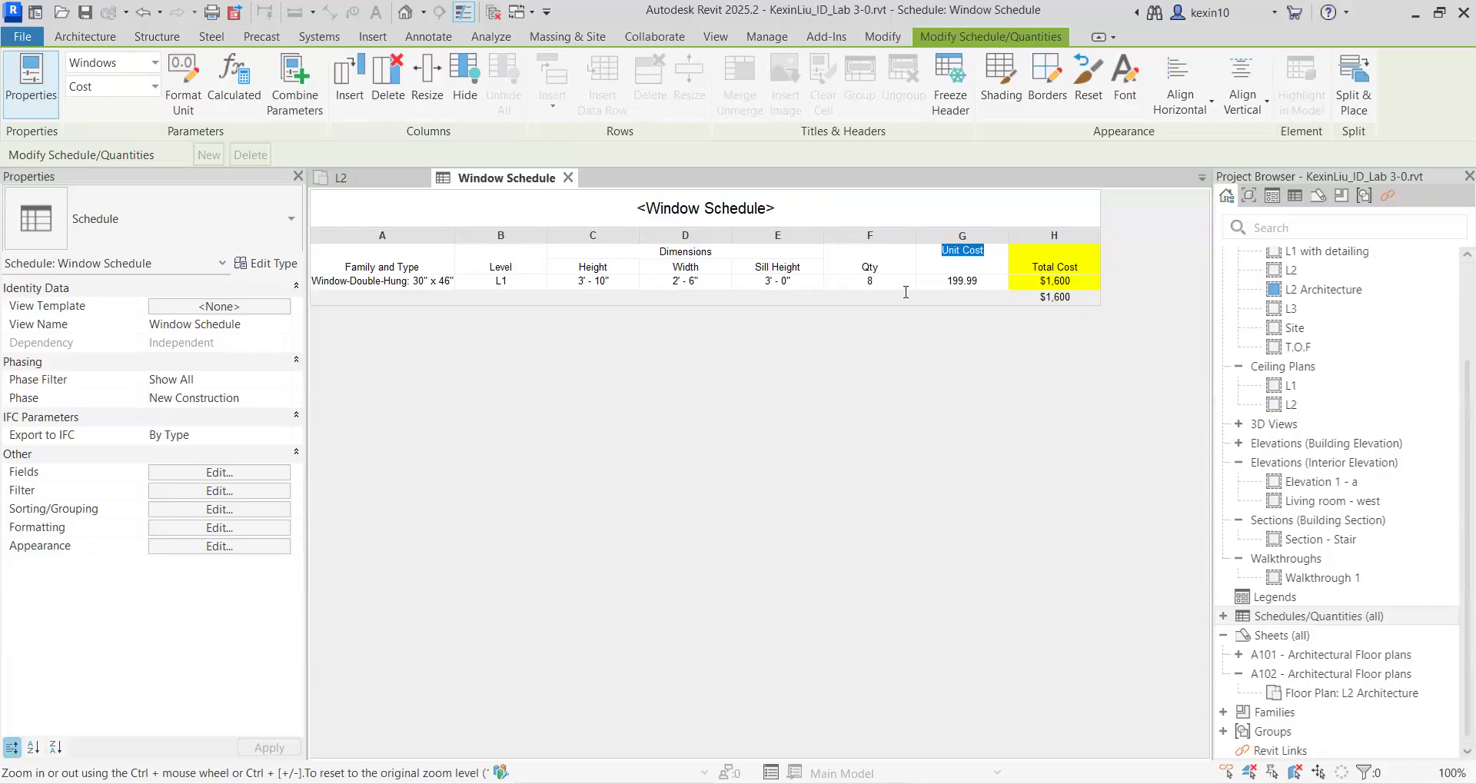
Step: Switch to the PowerPoint slides and read steps 14 and 15 of Exercise 4.4 on slide 61
key(alt+Tab)
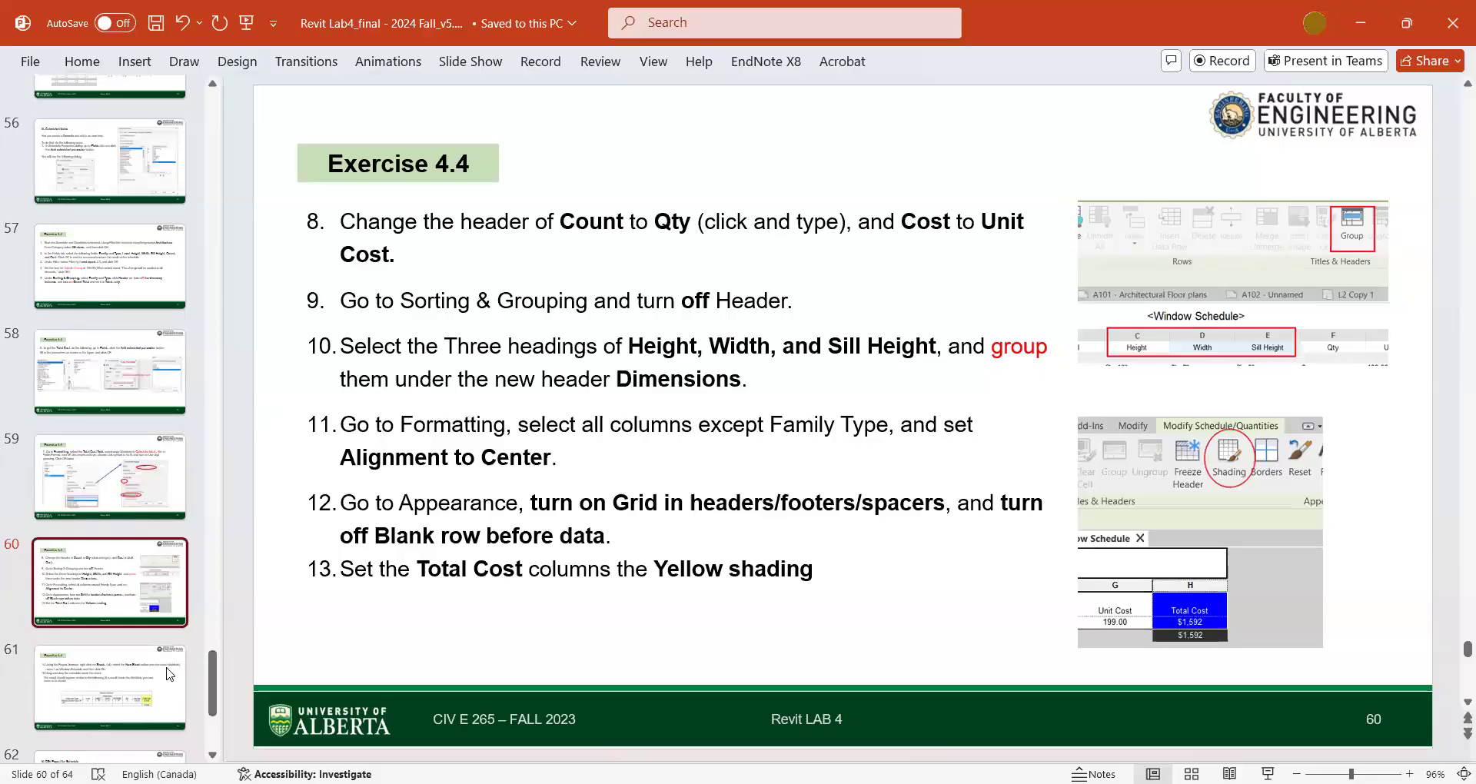
click(143, 684)
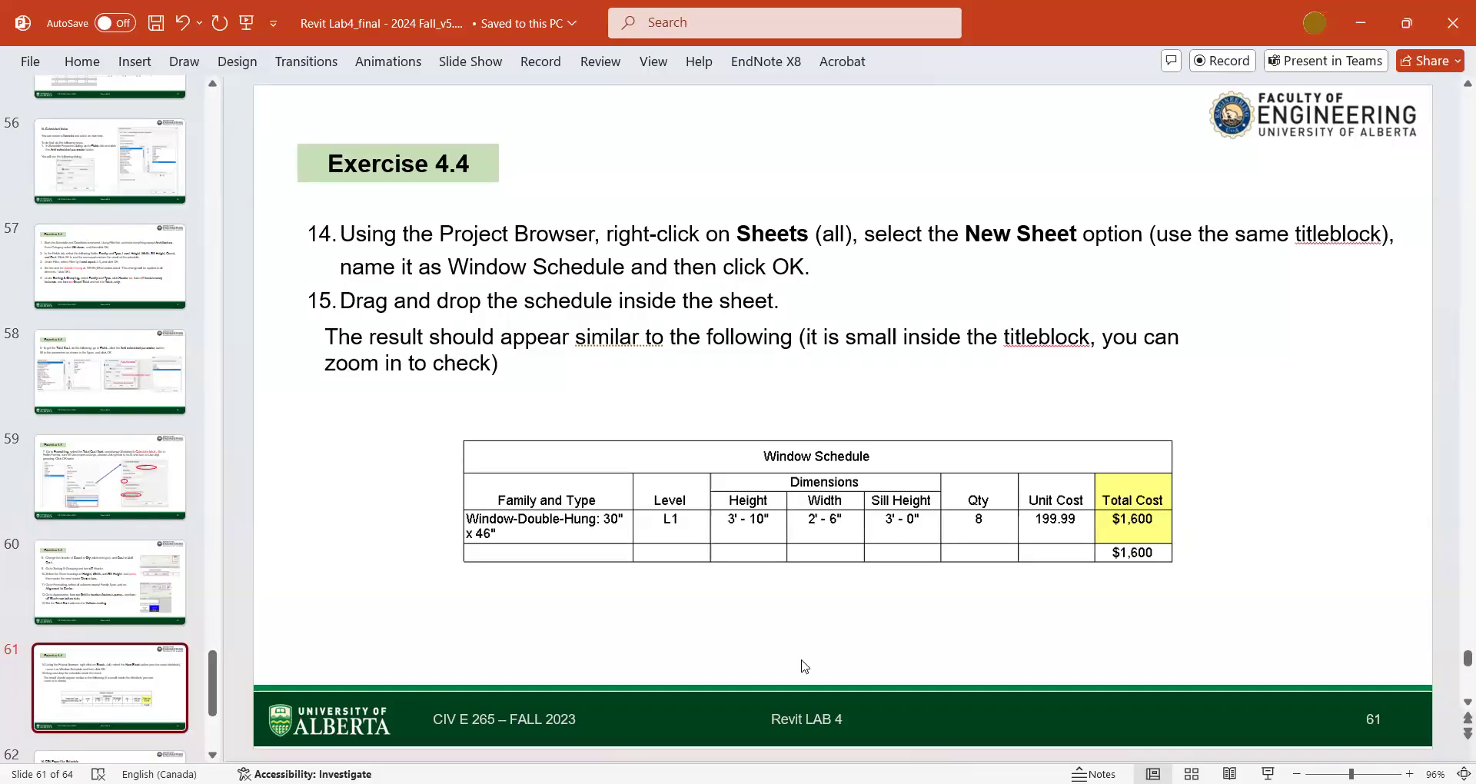
Step: Switch back to Revit and create a new sheet using the D 22 x 34 Horizontal titleblock
key(alt+Tab)
click(1288, 637)
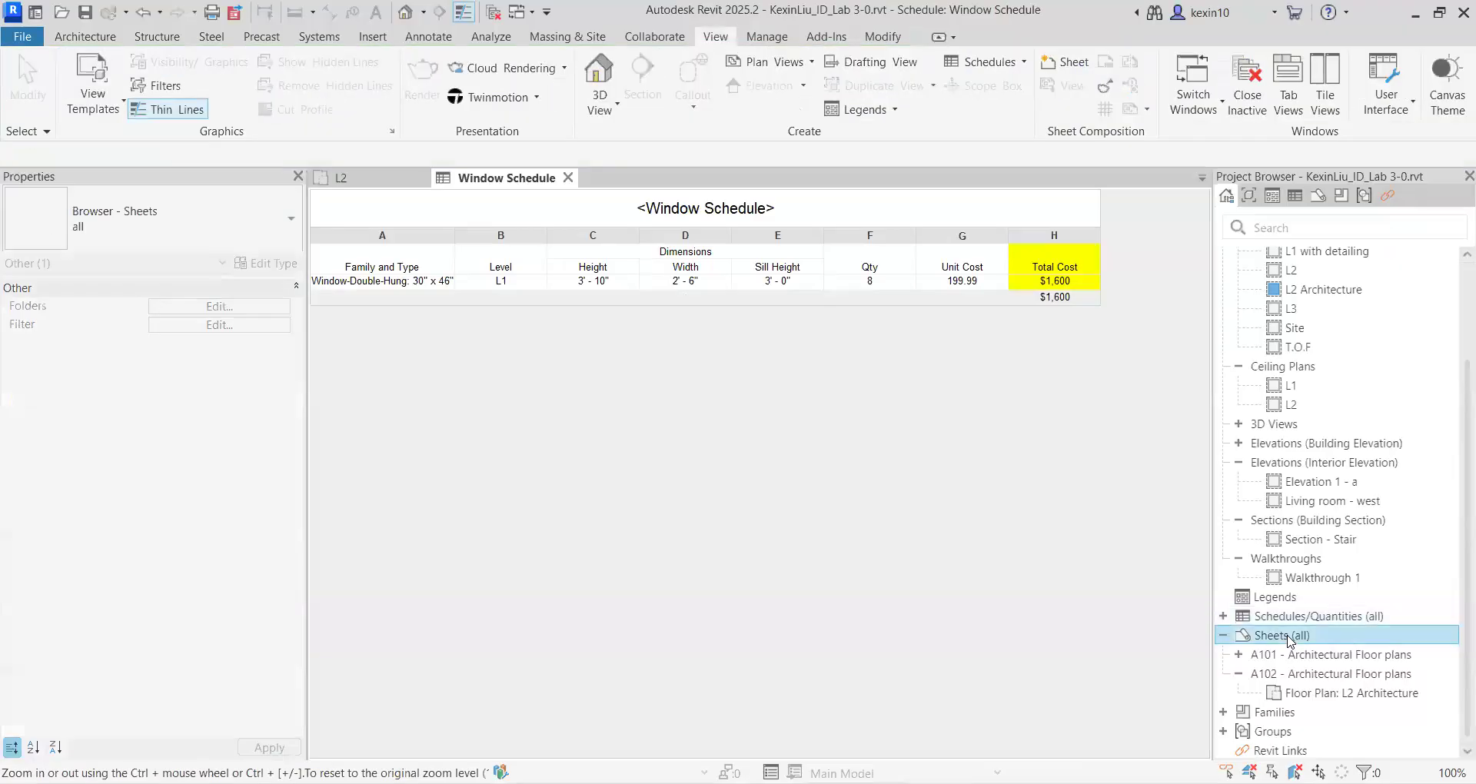
right_click(1288, 637)
click(1264, 463)
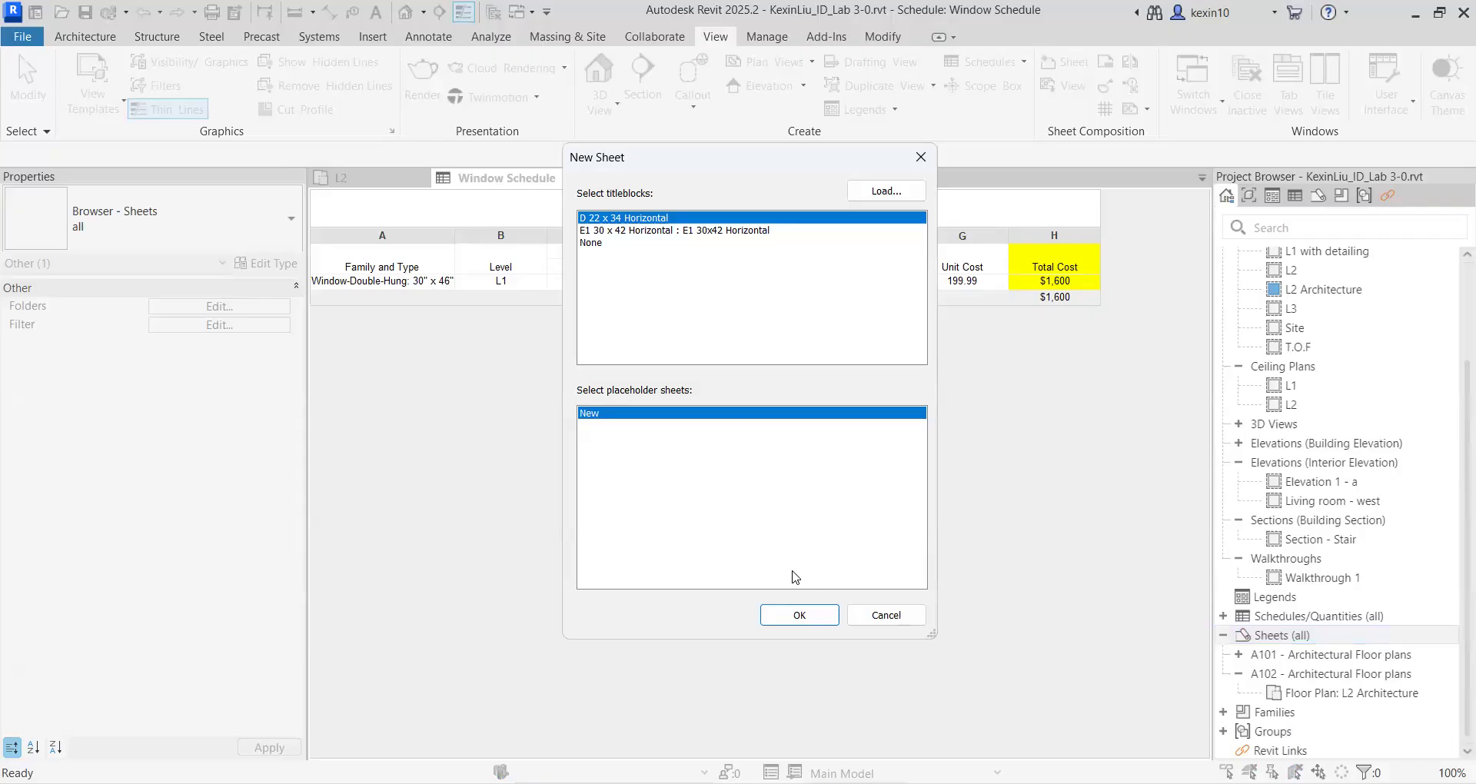
scroll(701, 443, down, 1)
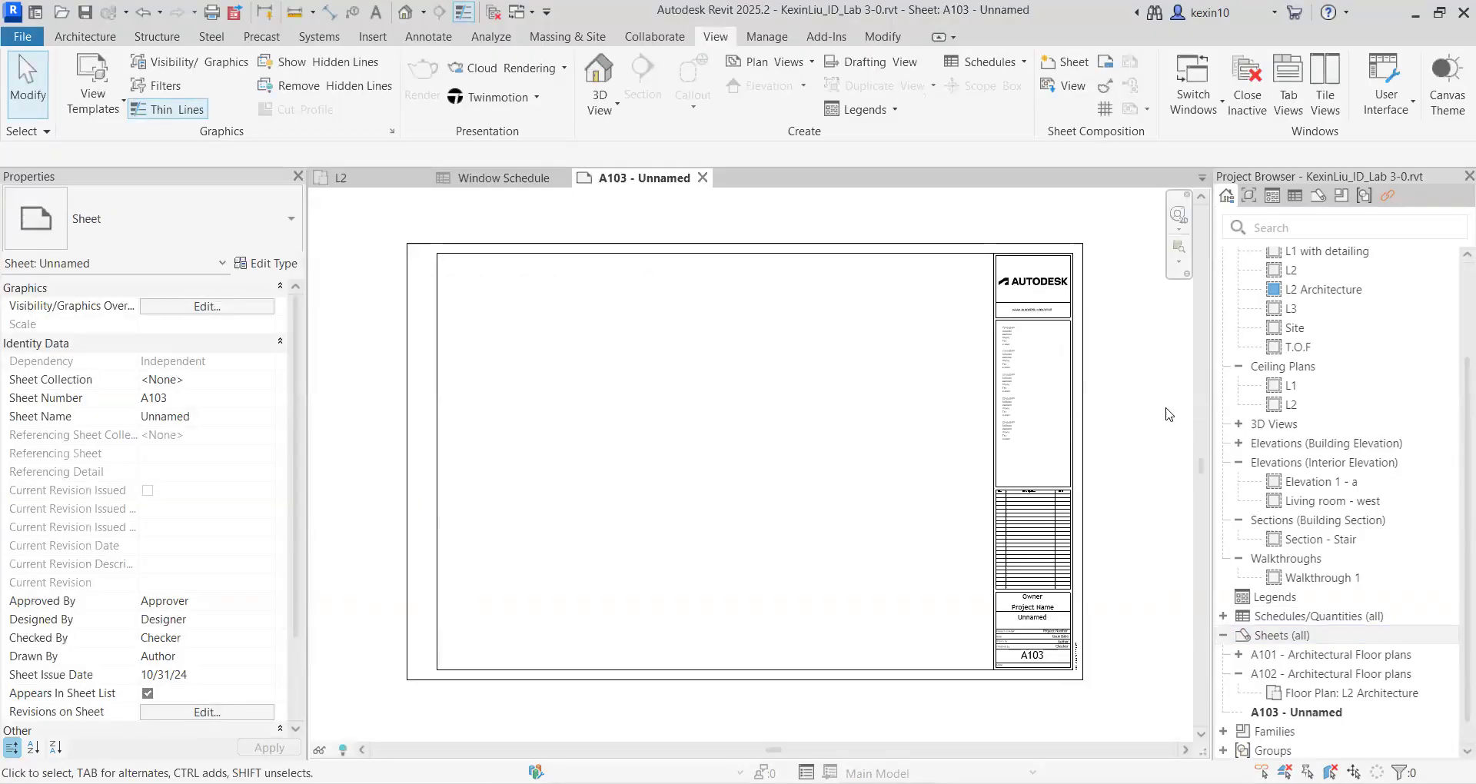
Step: Place the Window Schedule from the Schedules/Quantities list in the upper middle of sheet A103
double_click(1229, 617)
scroll(1241, 635, down, 1)
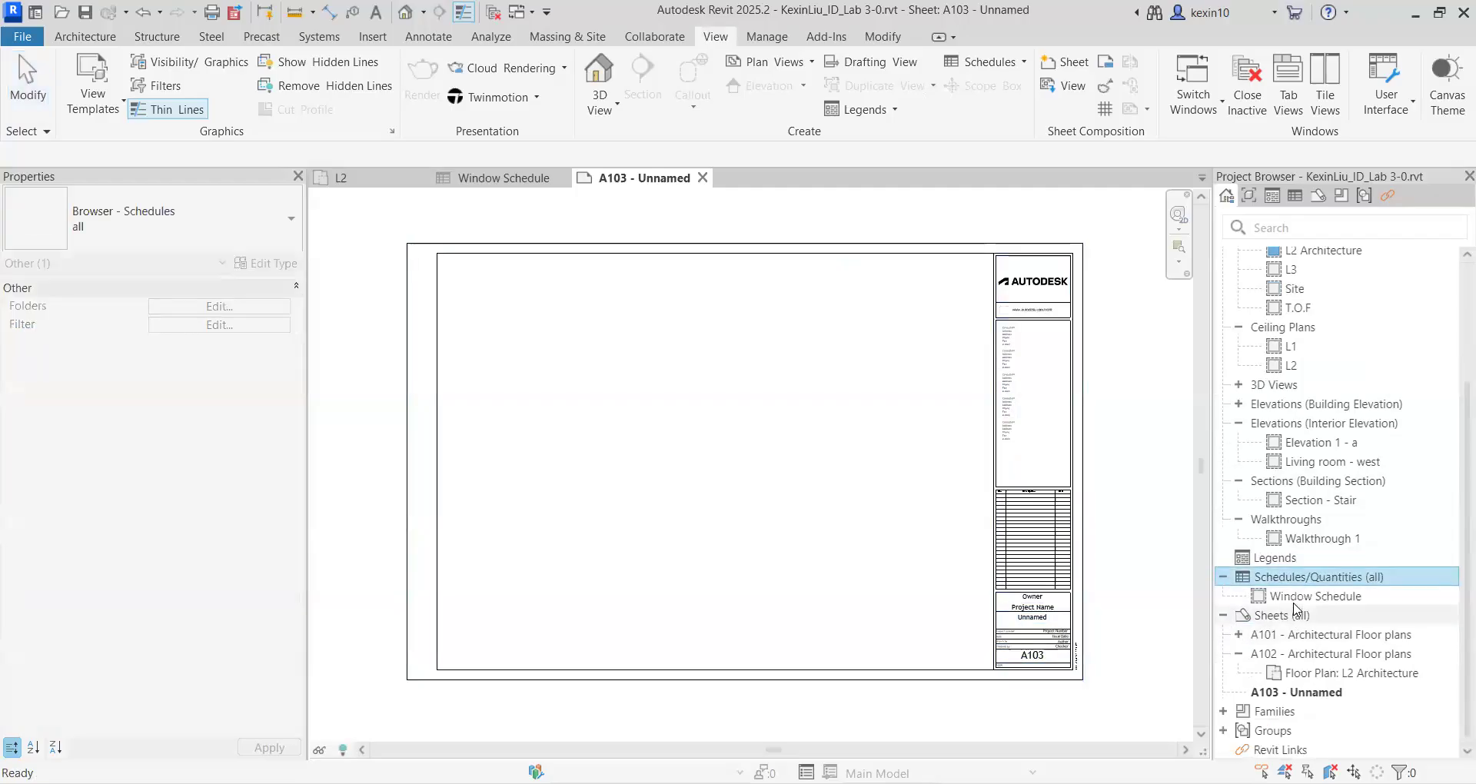
drag(1299, 600, 684, 460)
click(699, 382)
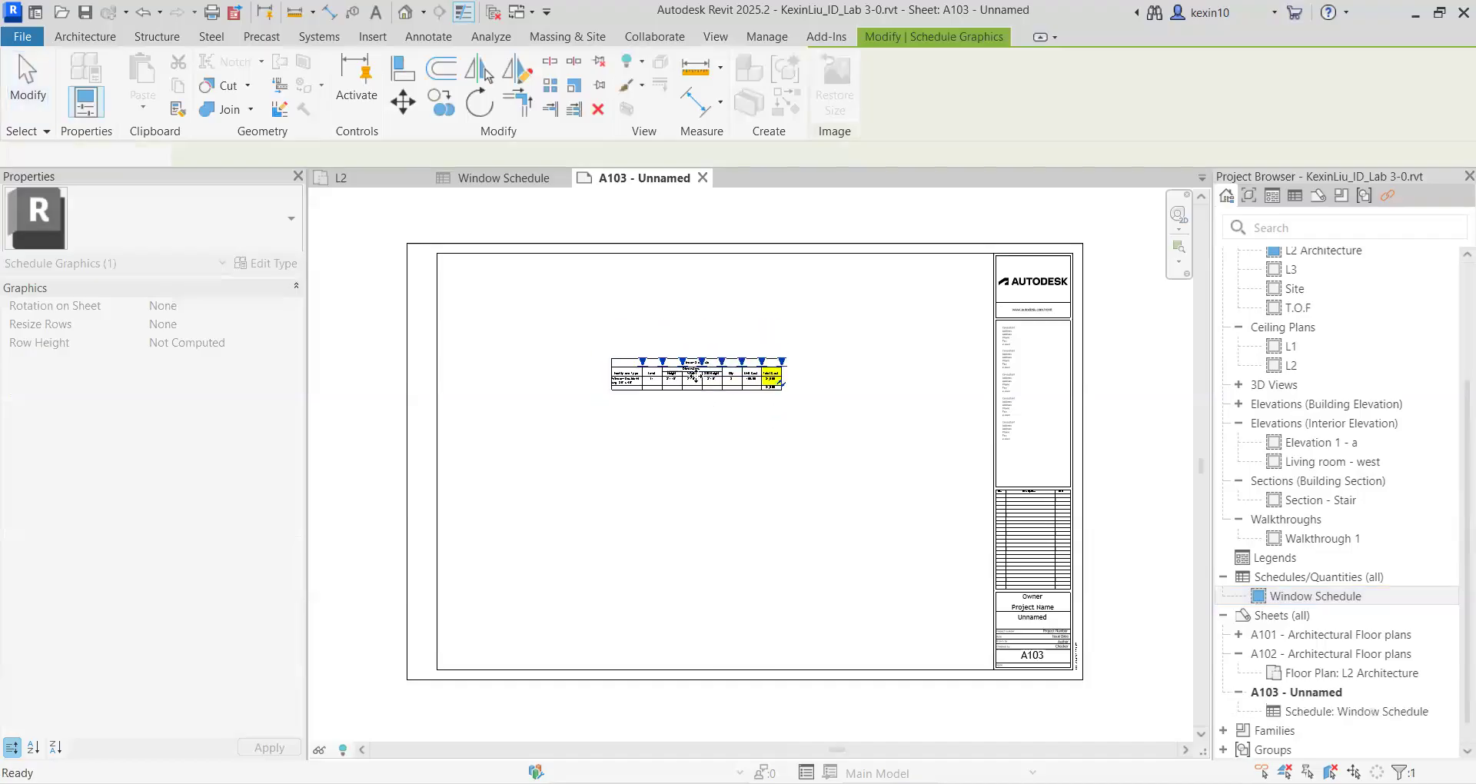
click(701, 429)
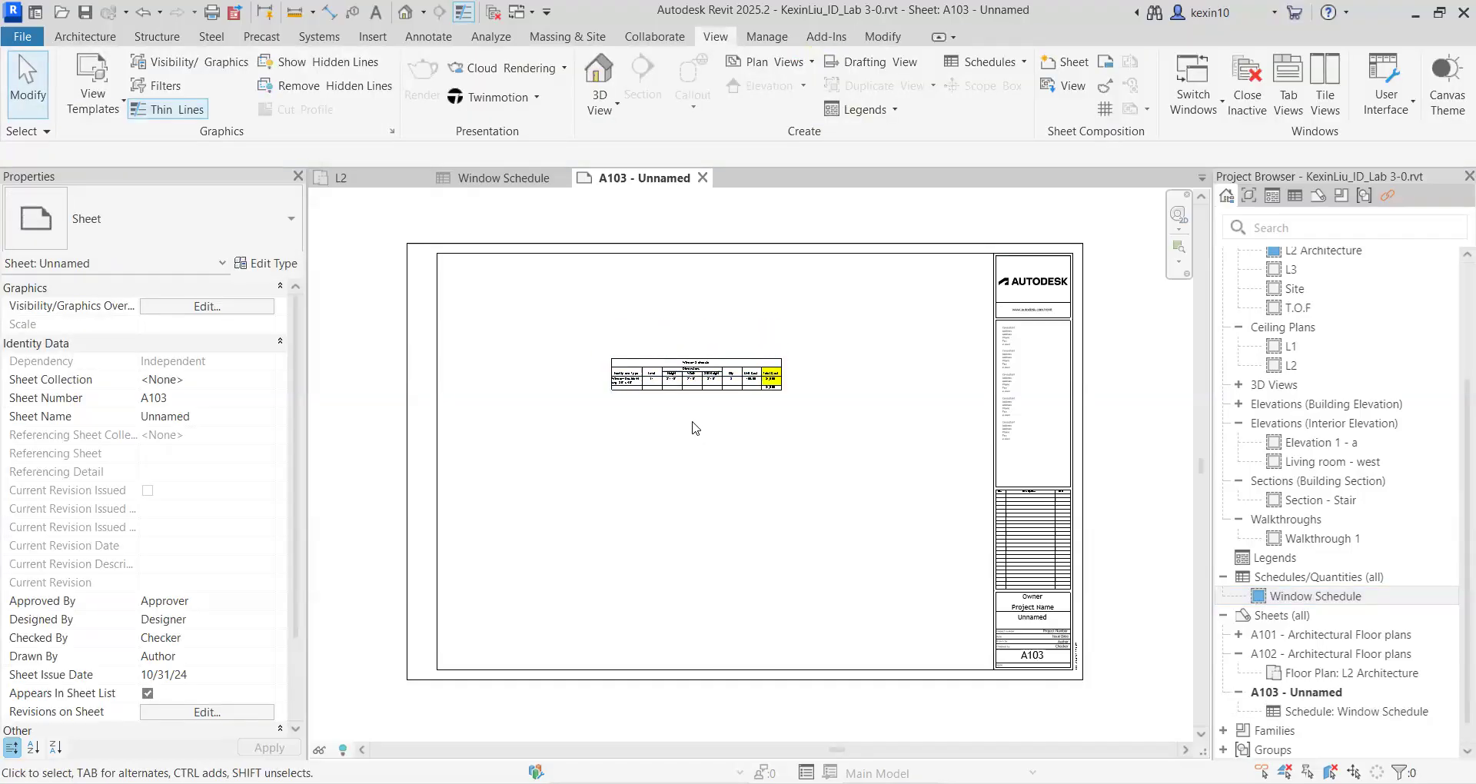
Step: Examine the placed window schedule on sheet A103 up close, checking its headers, grid, alignment and shading
scroll(690, 427, down, 1)
scroll(683, 416, down, 1)
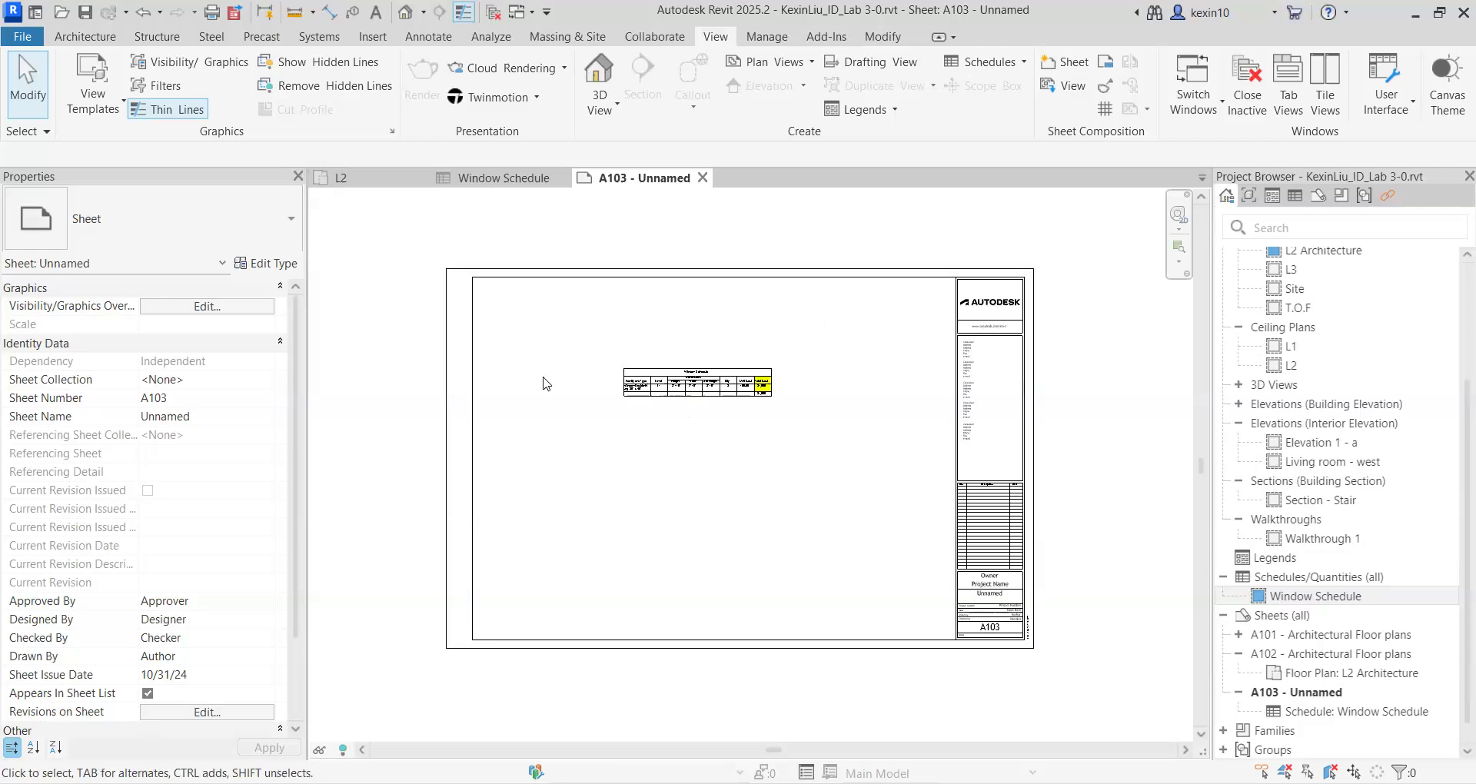
scroll(643, 402, up, 2)
scroll(585, 408, up, 1)
scroll(478, 423, up, 3)
scroll(949, 412, down, 1)
middle_drag(1168, 504, 855, 557)
middle_drag(1059, 536, 929, 527)
scroll(929, 528, down, 1)
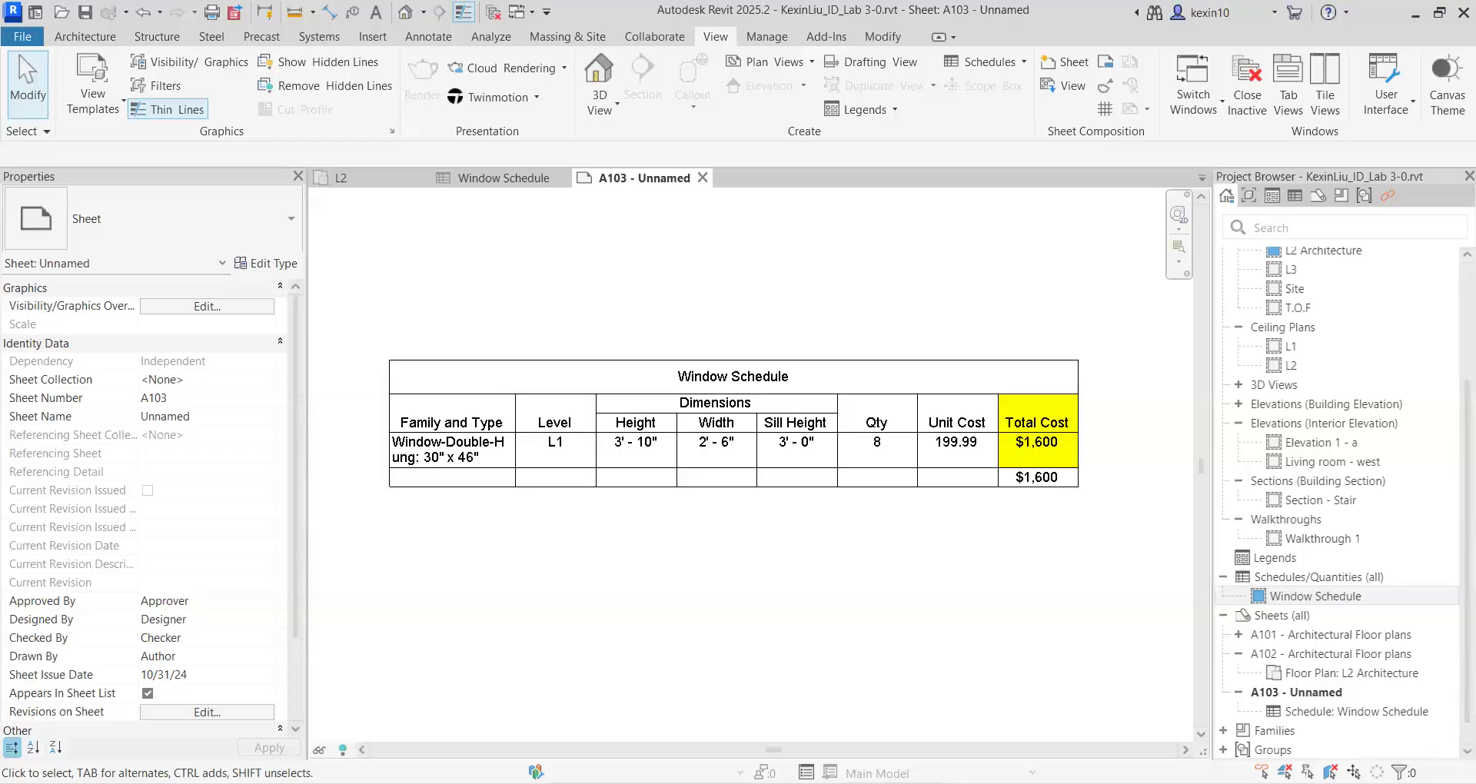
Step: Switch to the PowerPoint slides and copy the sheet name Window Schedule from step 14 on slide 61
key(alt+Tab)
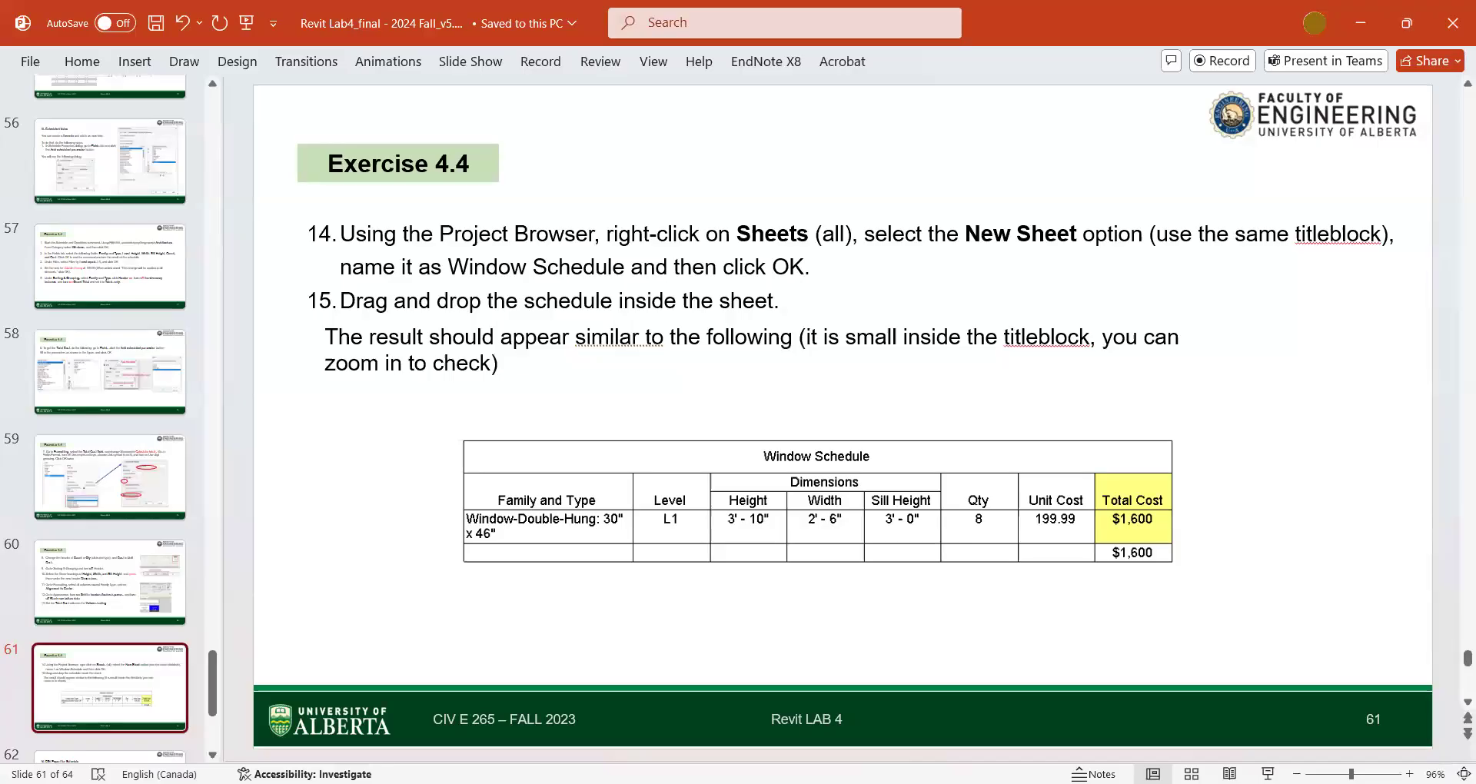
click(467, 263)
drag(443, 267, 589, 268)
key(ctrl+c)
click(511, 267)
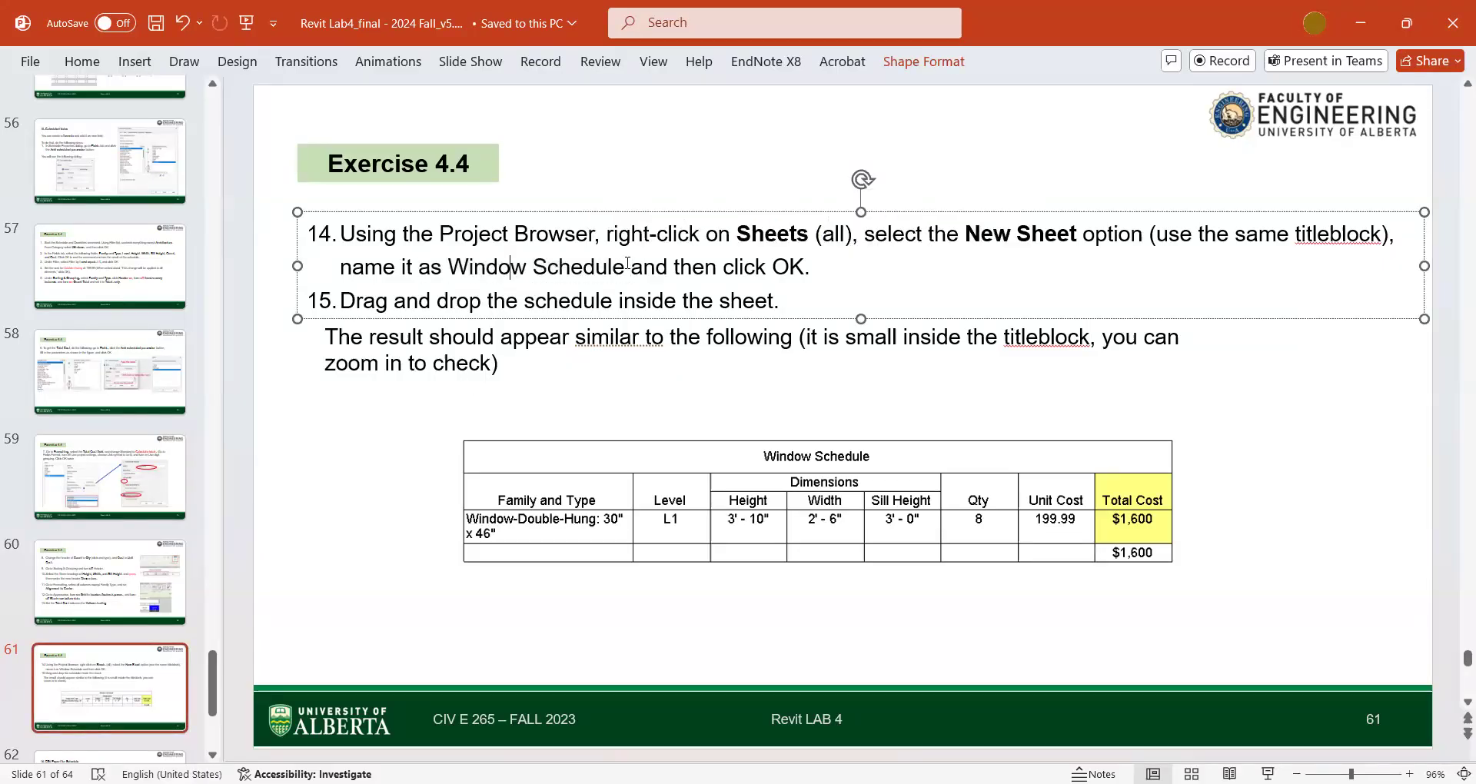
key(ctrl+z)
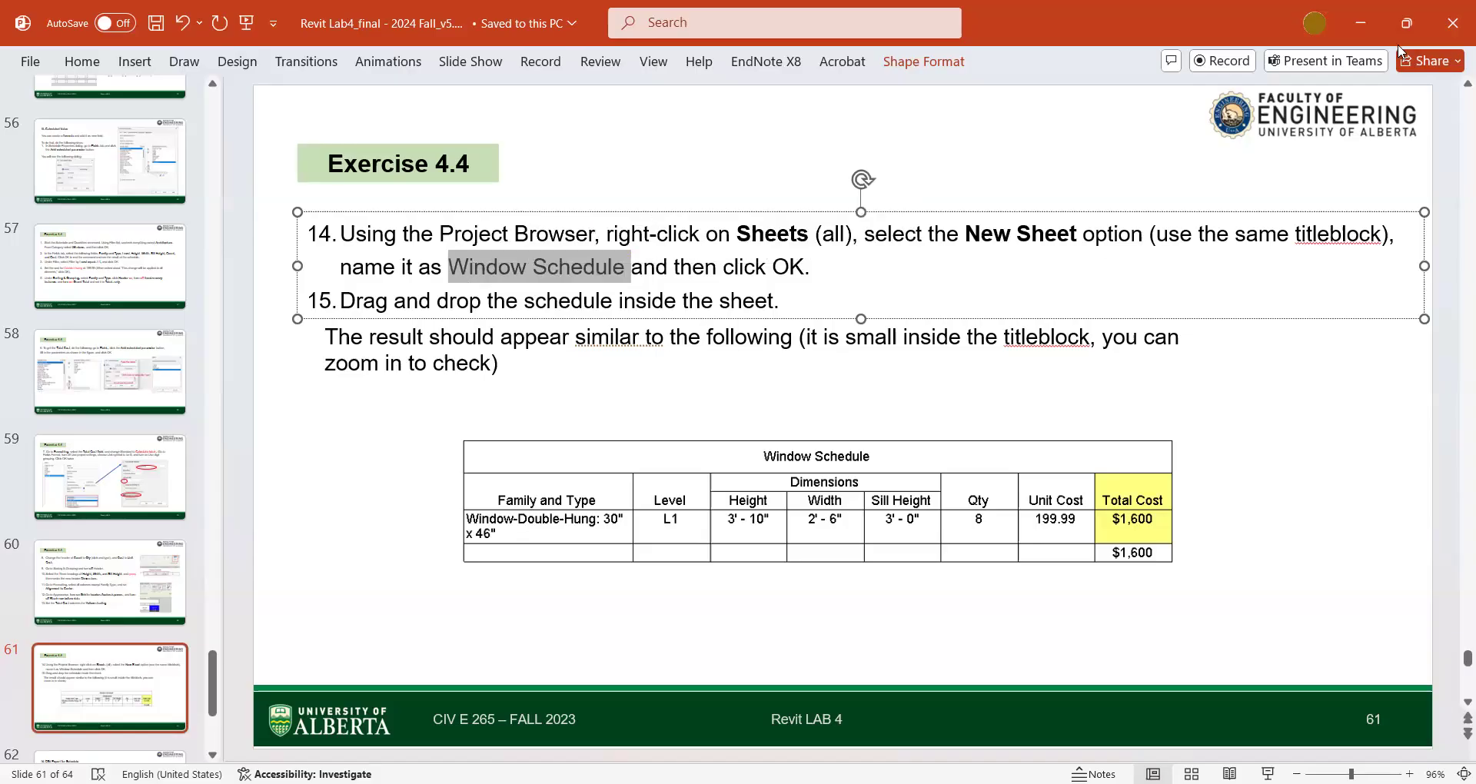
Step: Switch back to Revit and rename sheet A103 as Window Schedule, keeping the number A103
click(1359, 31)
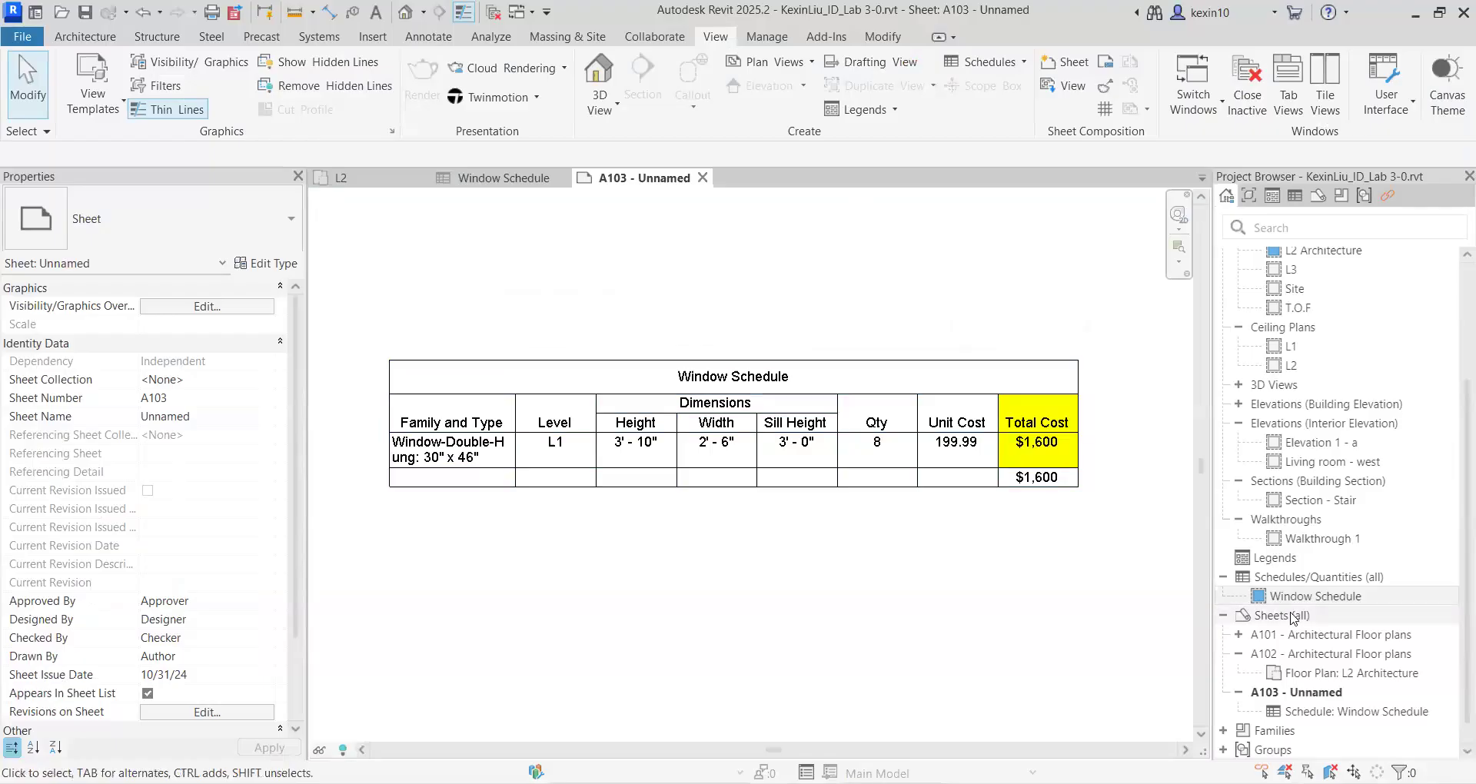
scroll(1294, 666, down, 1)
right_click(1299, 677)
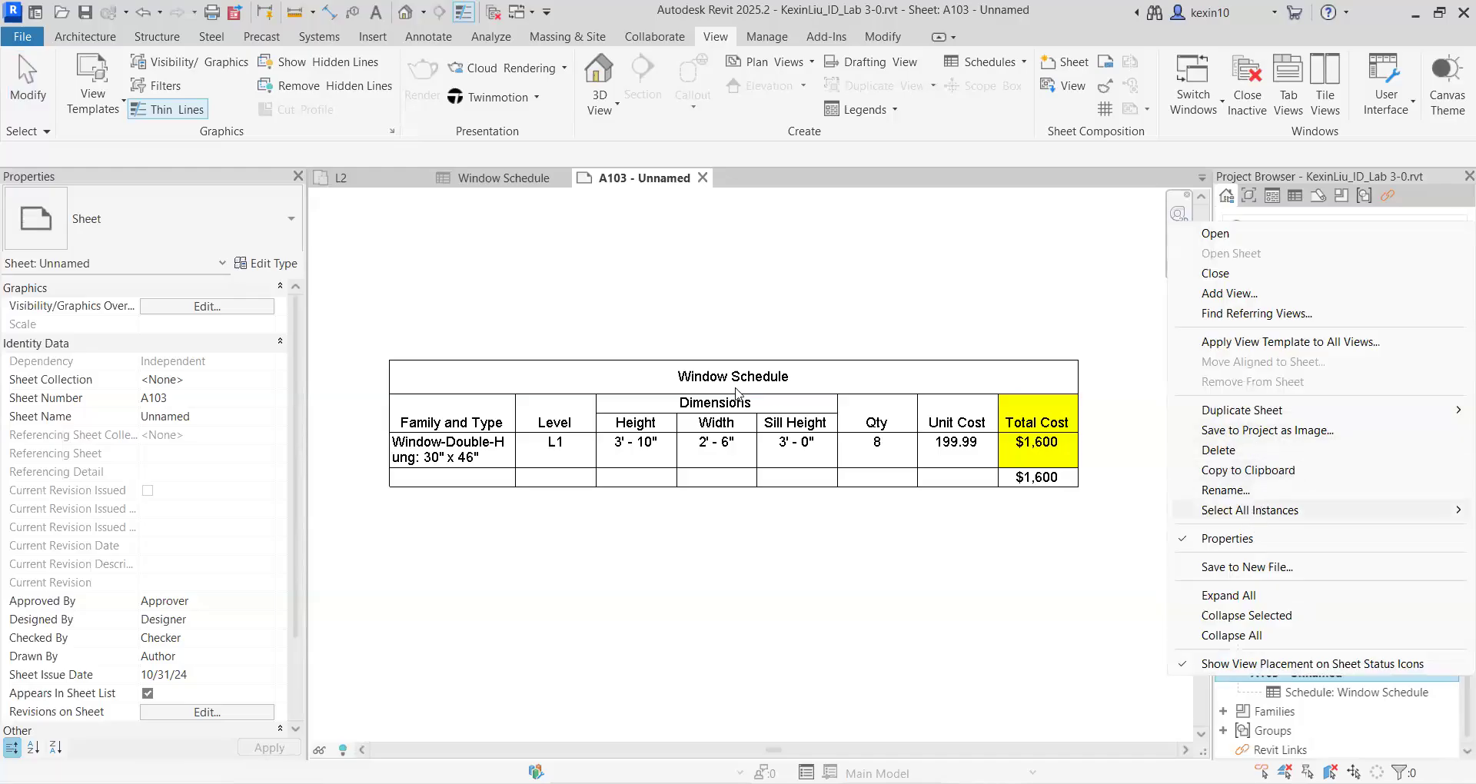
drag(692, 418, 538, 438)
key(ctrl+v)
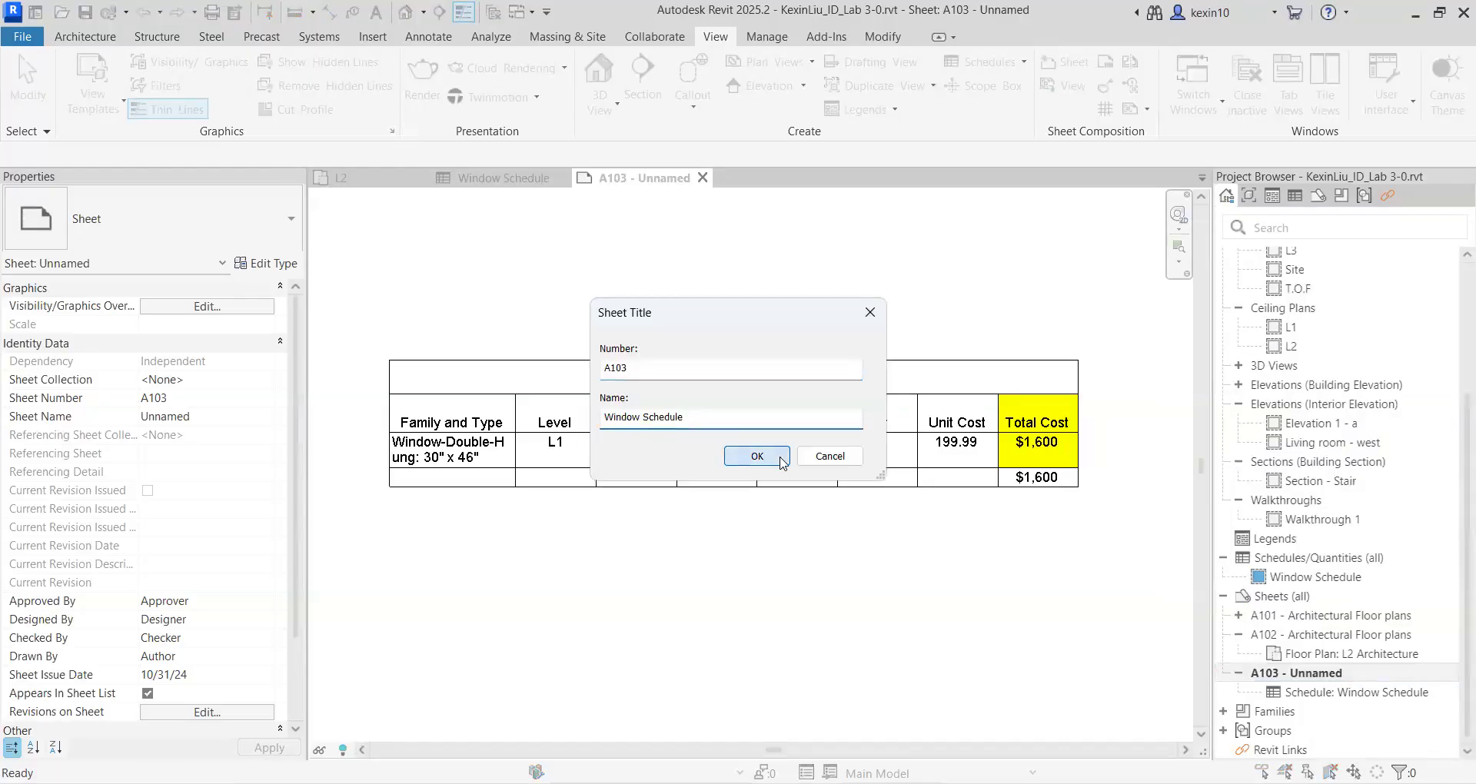
click(758, 456)
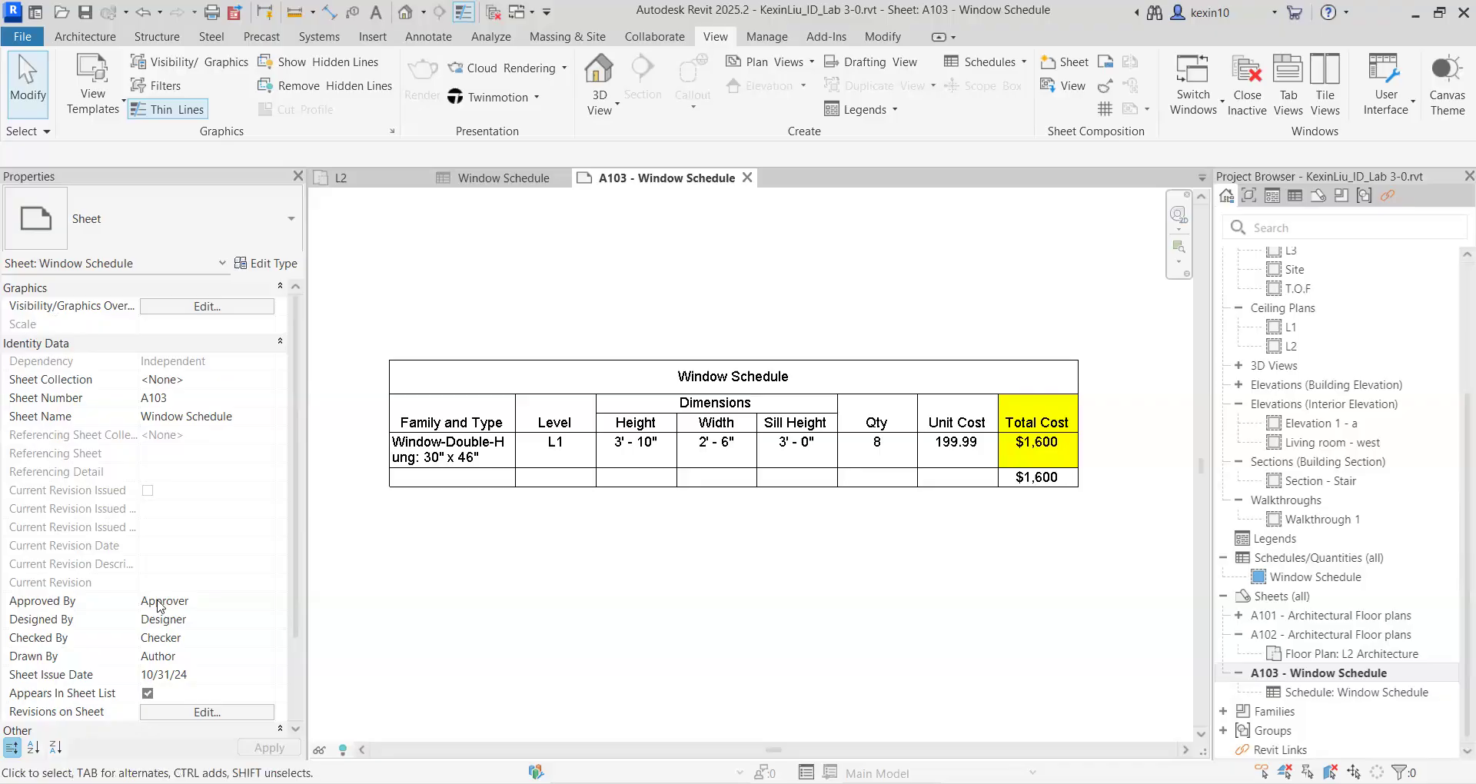
Step: Switch to the PowerPoint slides, compare the expected schedule on slide 61, read the CSV export instructions on slide 62, and return to Revit
key(alt+Tab)
scroll(158, 606, down, 3)
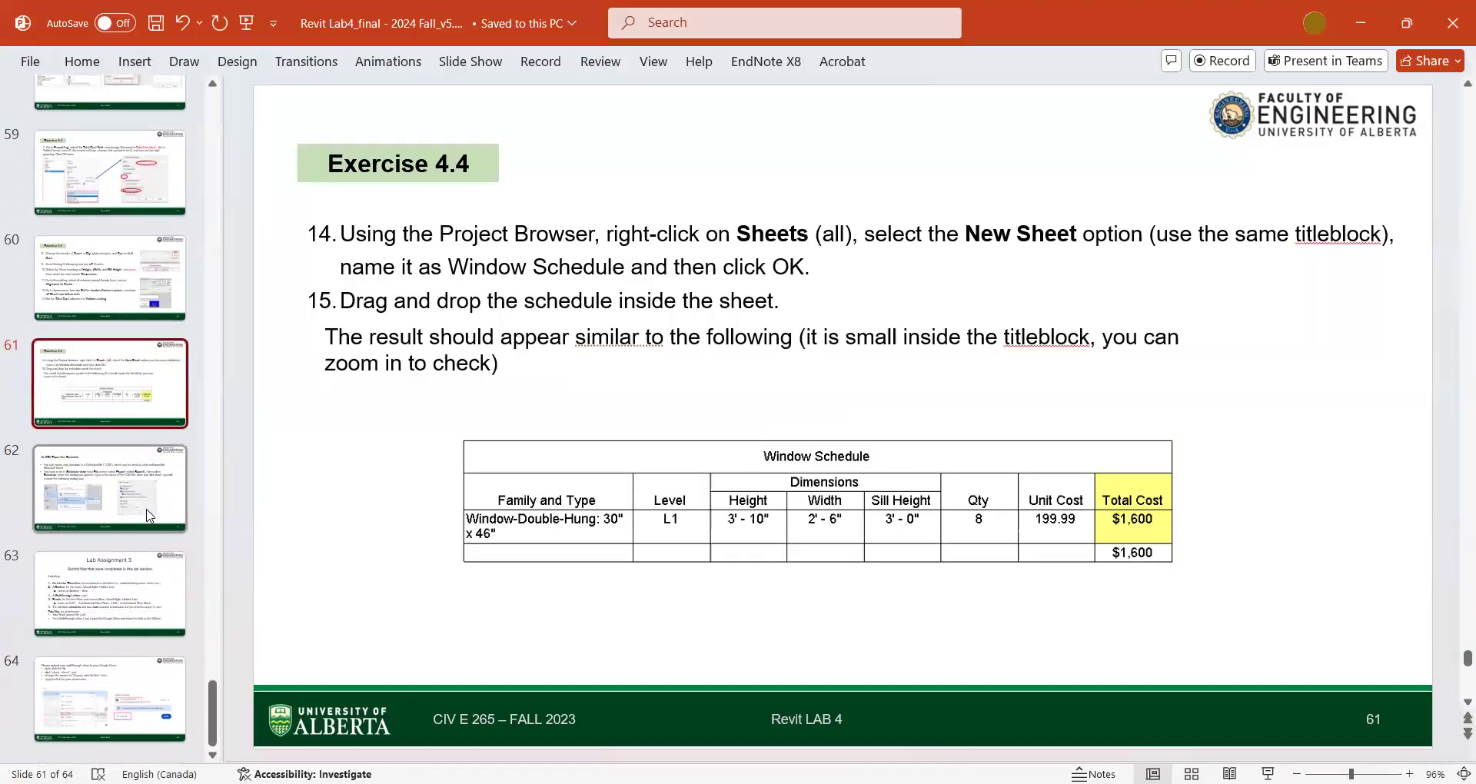
click(150, 516)
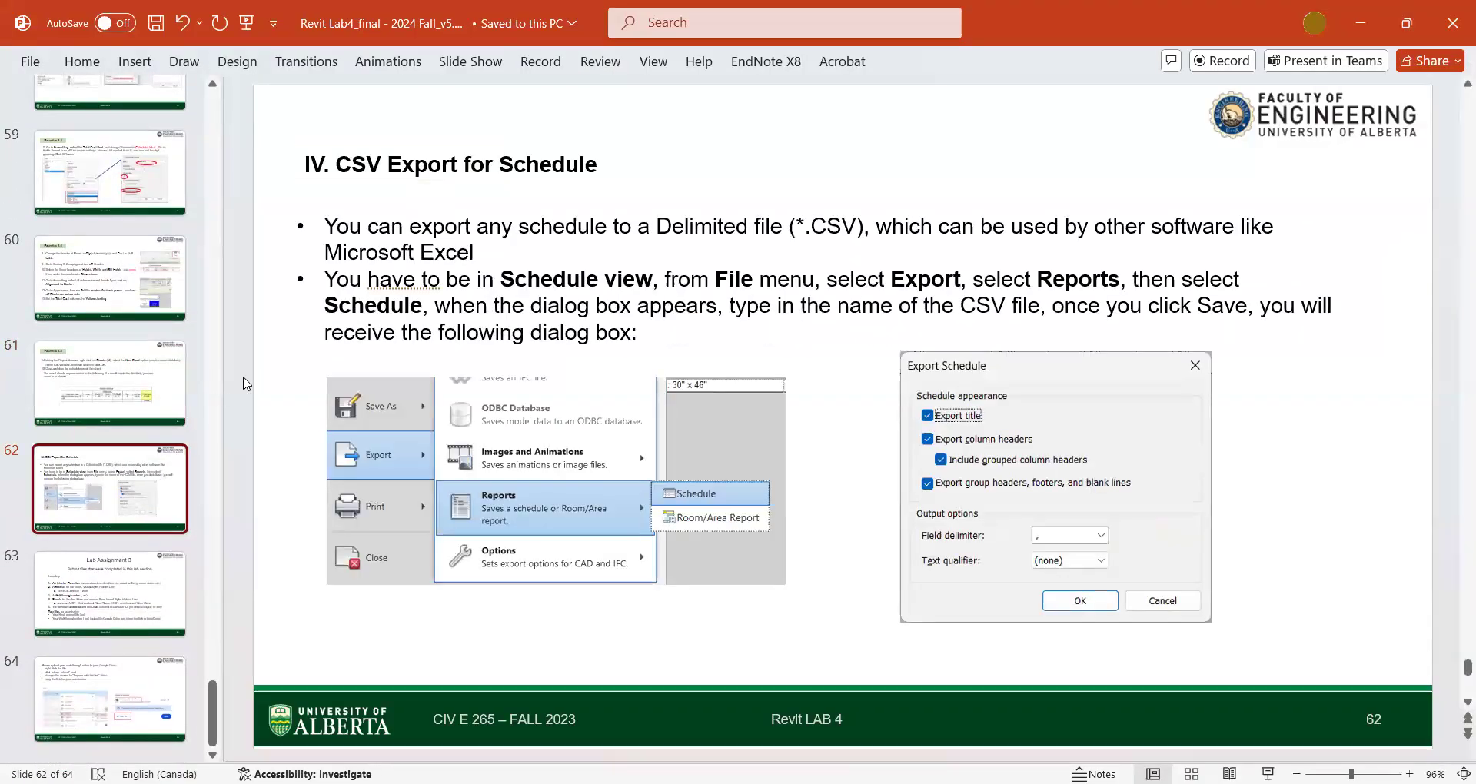
click(151, 397)
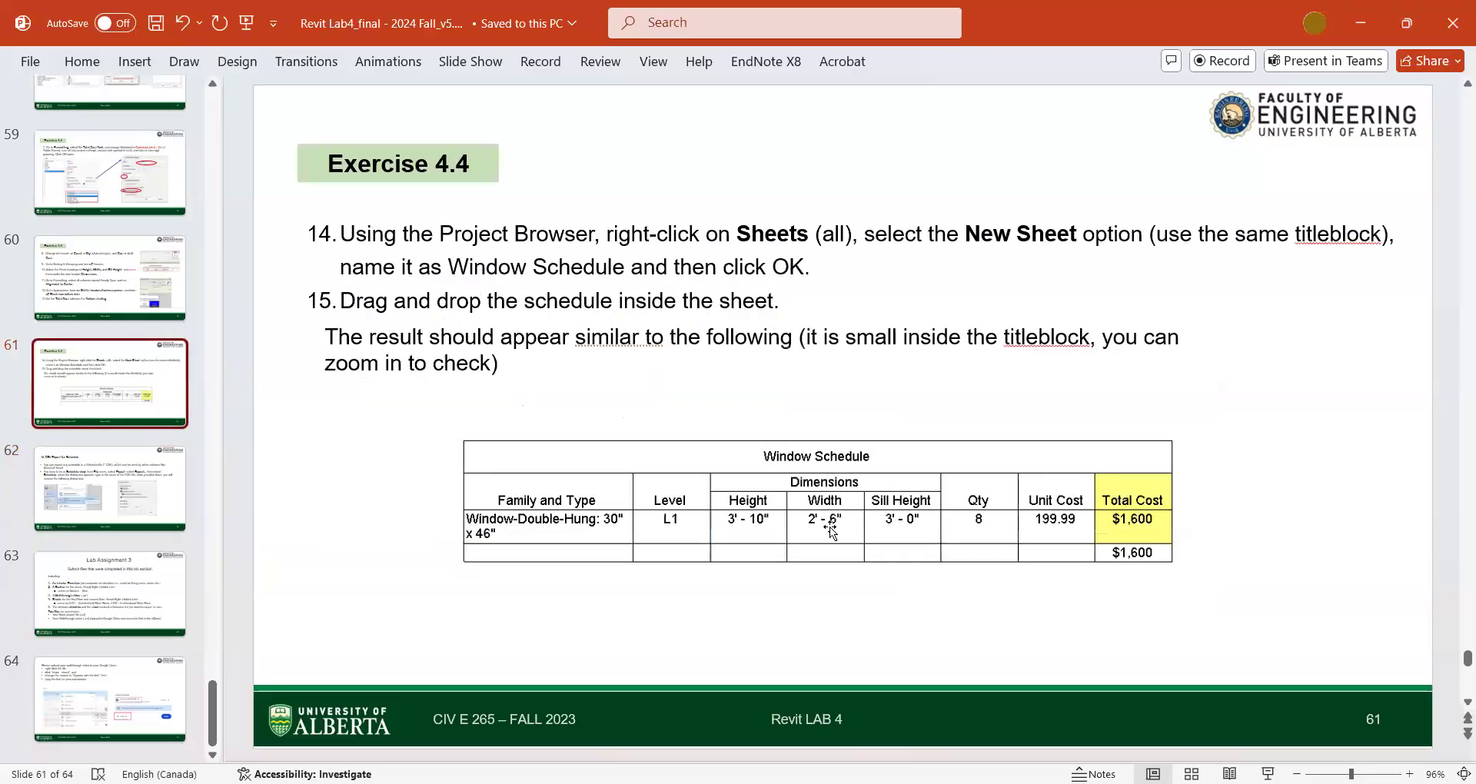
click(134, 514)
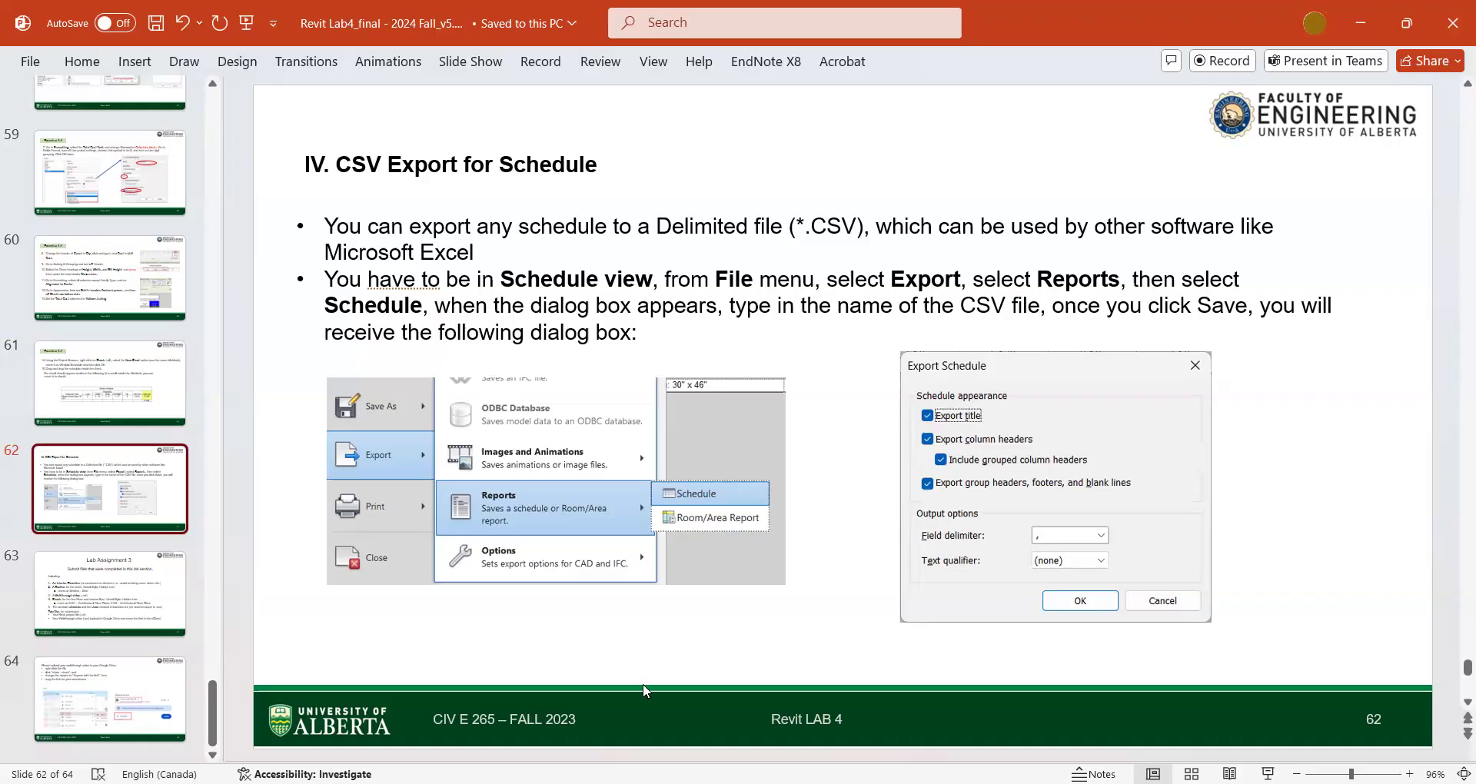
key(alt+Tab)
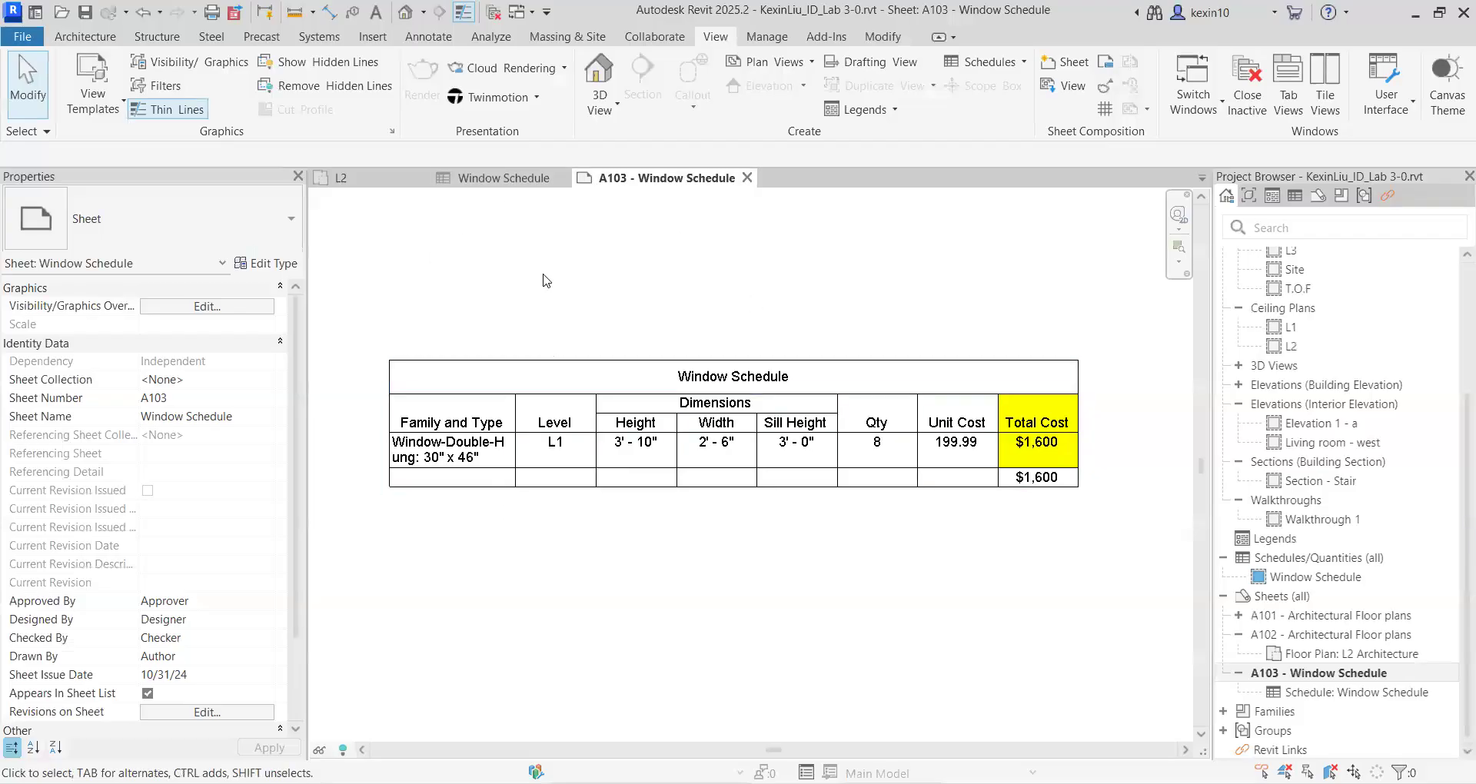
click(22, 40)
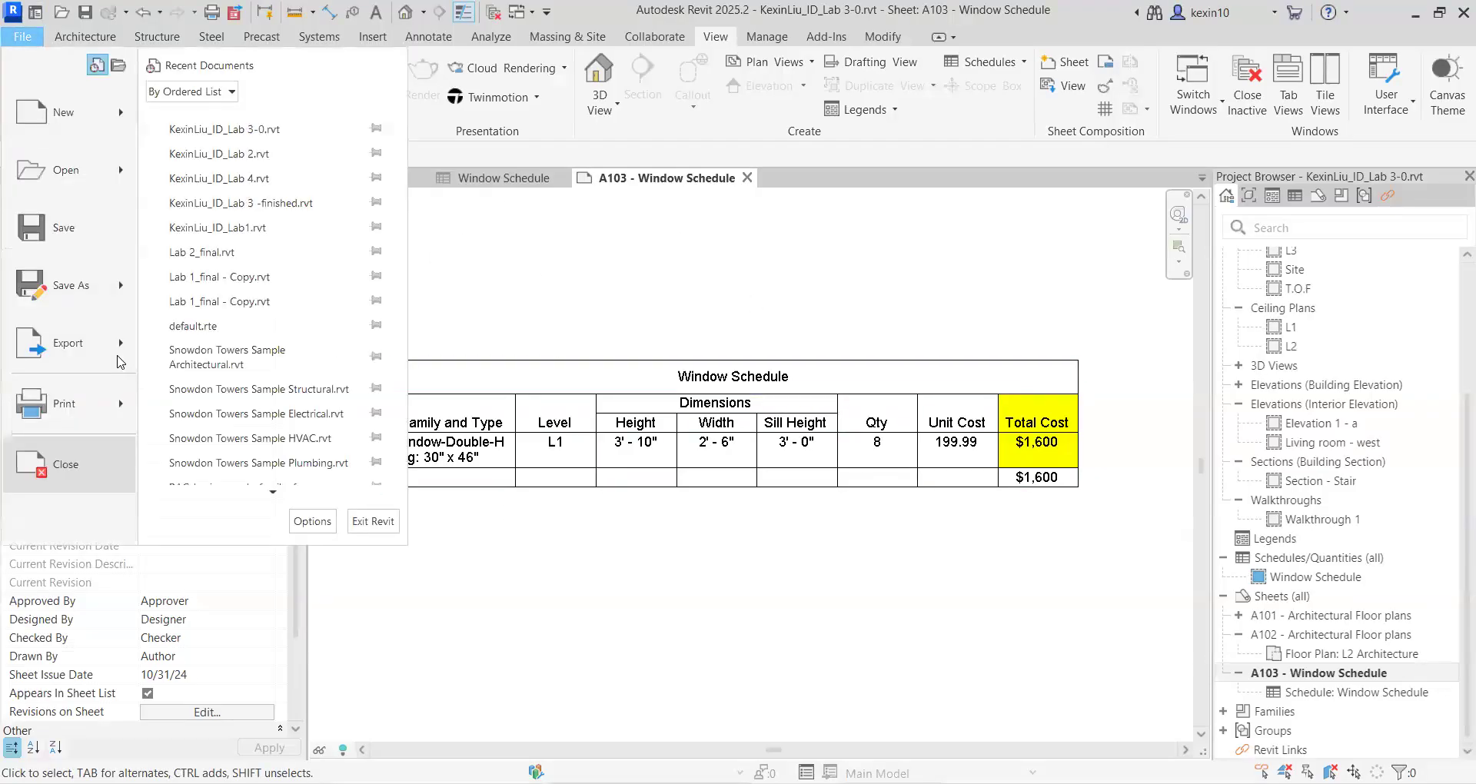
mouse_move(67, 343)
mouse_move(264, 490)
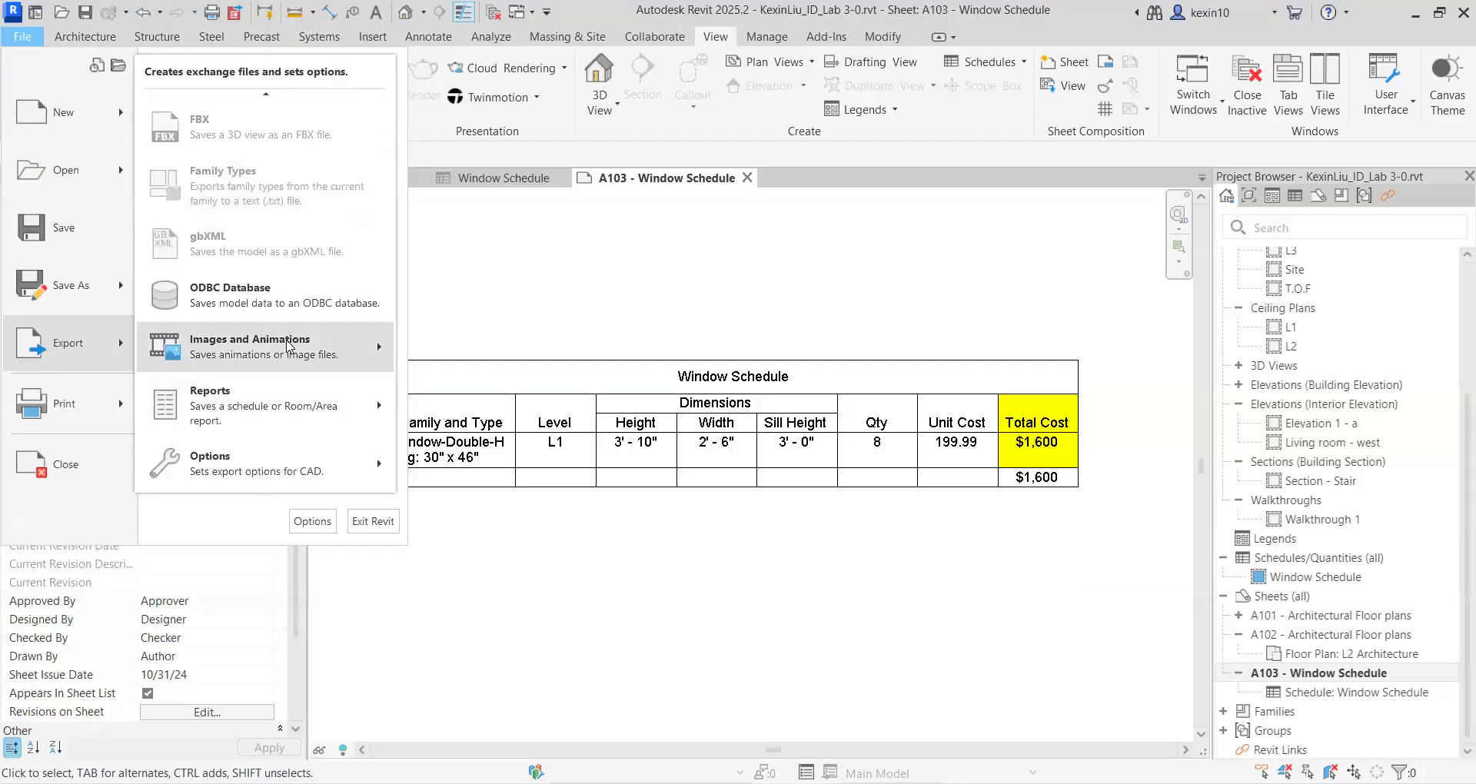
mouse_move(289, 355)
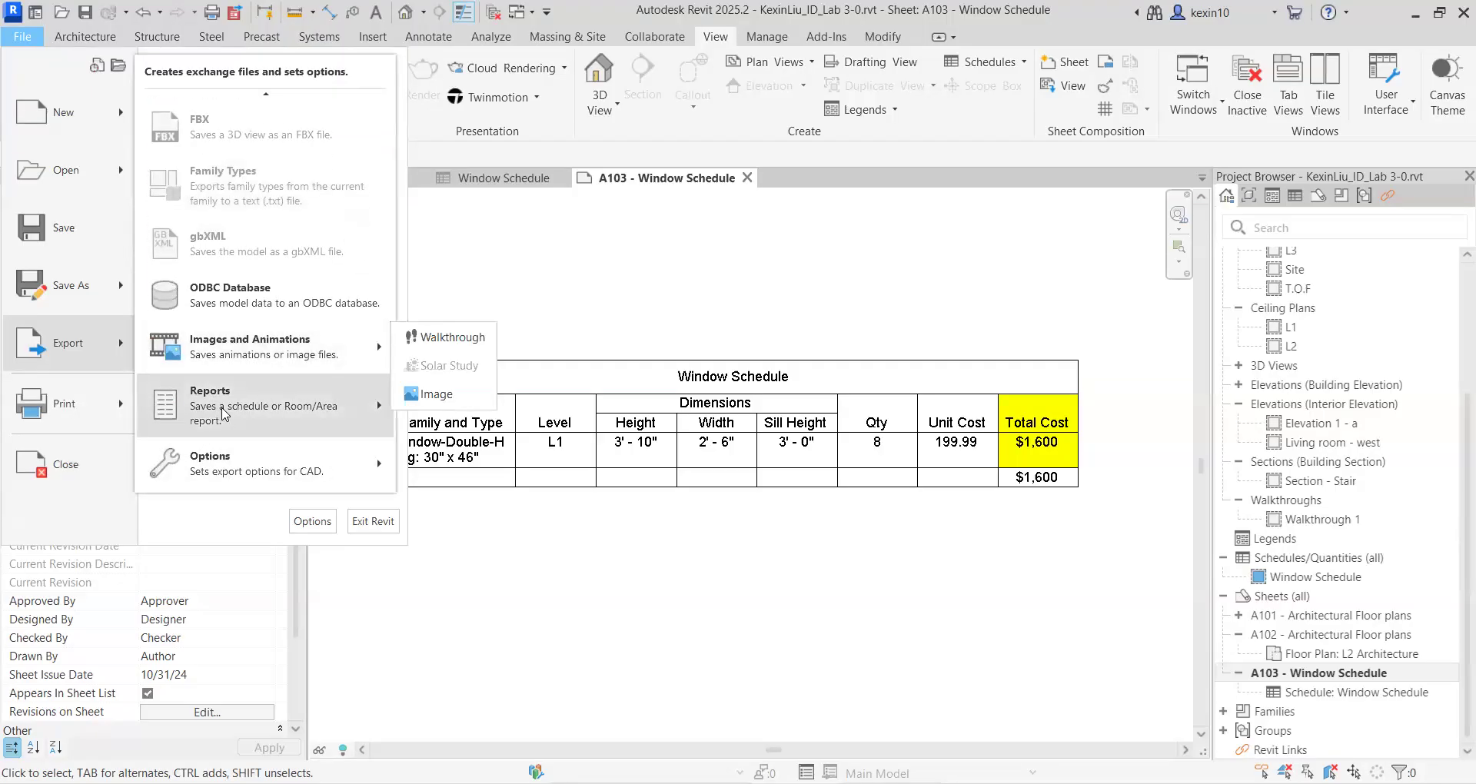
mouse_move(225, 415)
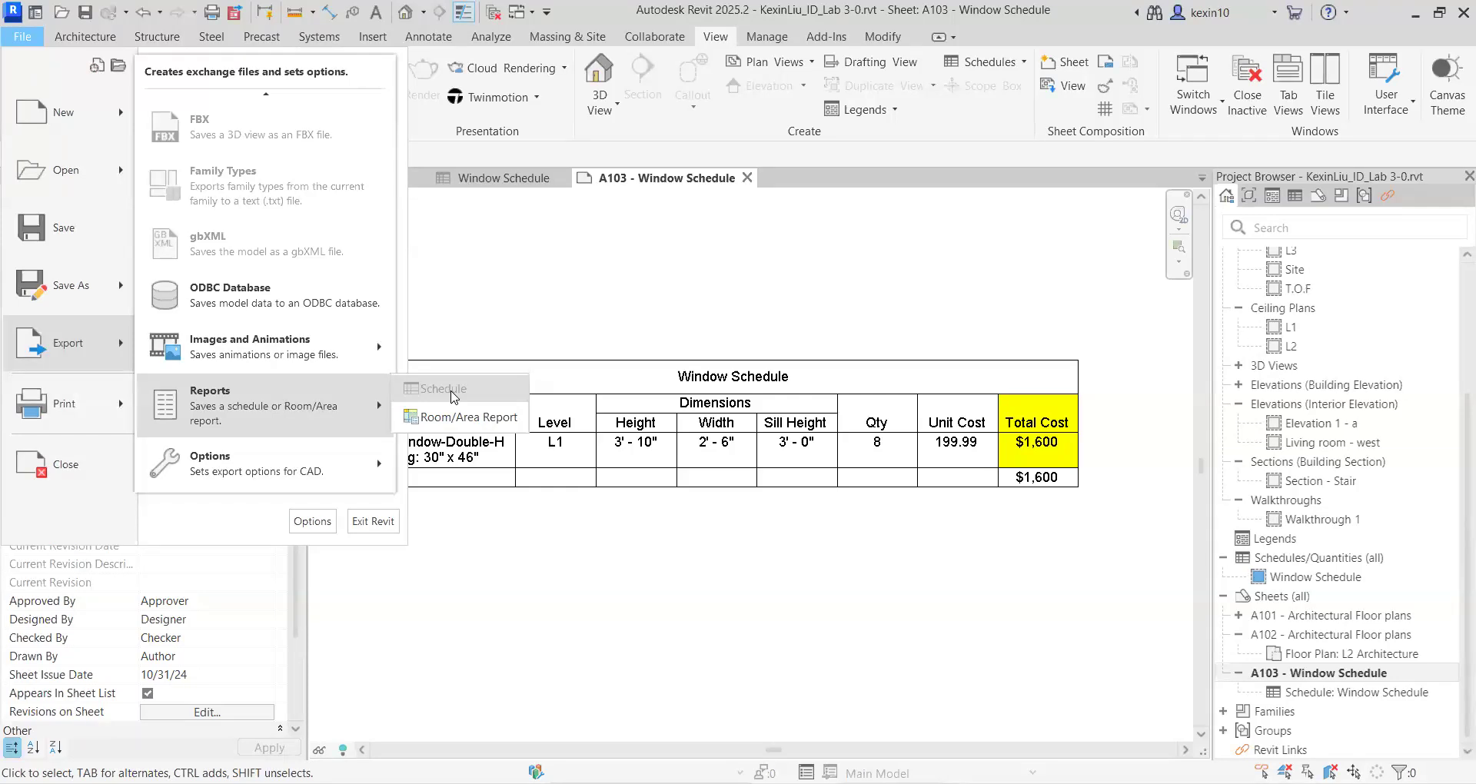
click(835, 589)
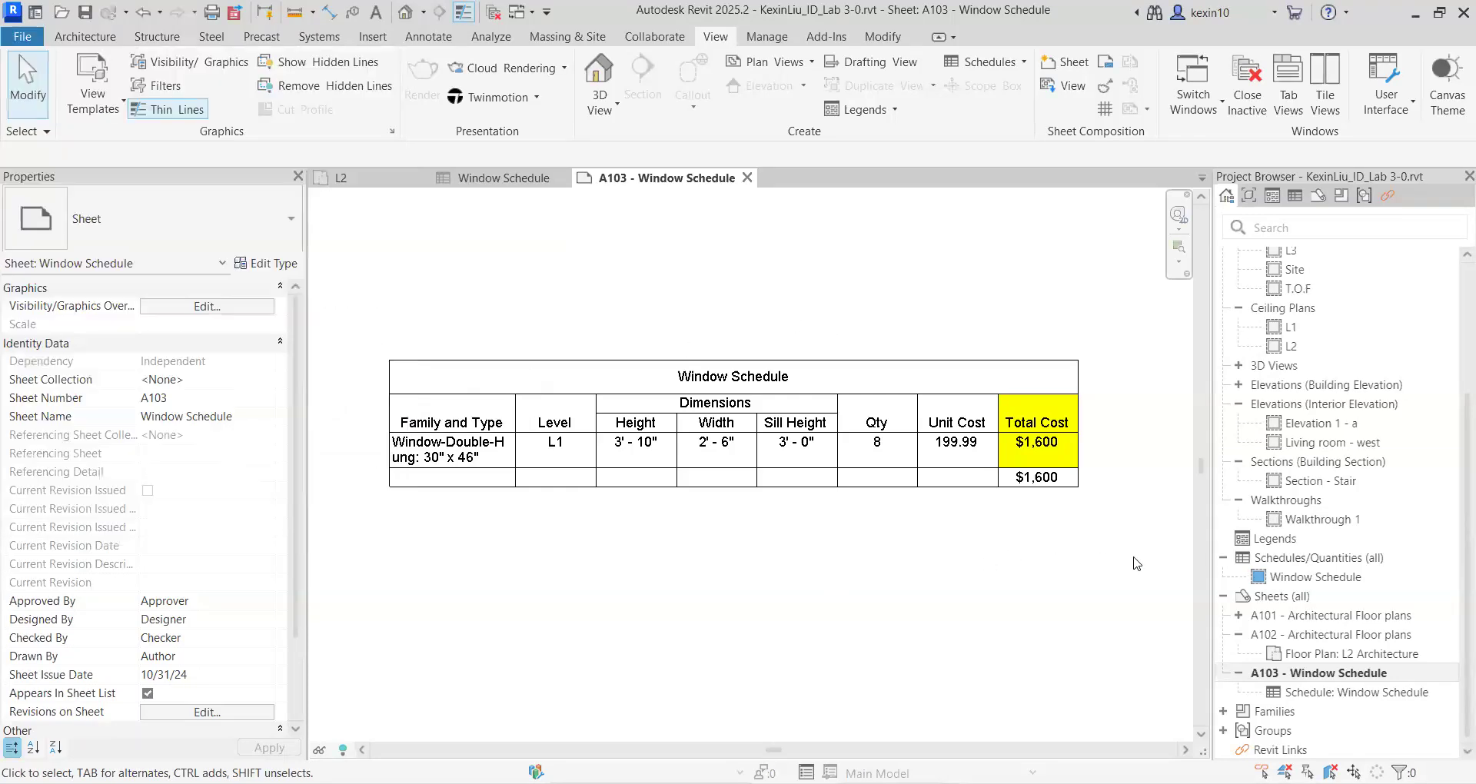
Step: Open the Window Schedule view and export it to Documents as the comma-delimited CSV file Window Schedule, including title, column headers, group headers and footers
double_click(1270, 581)
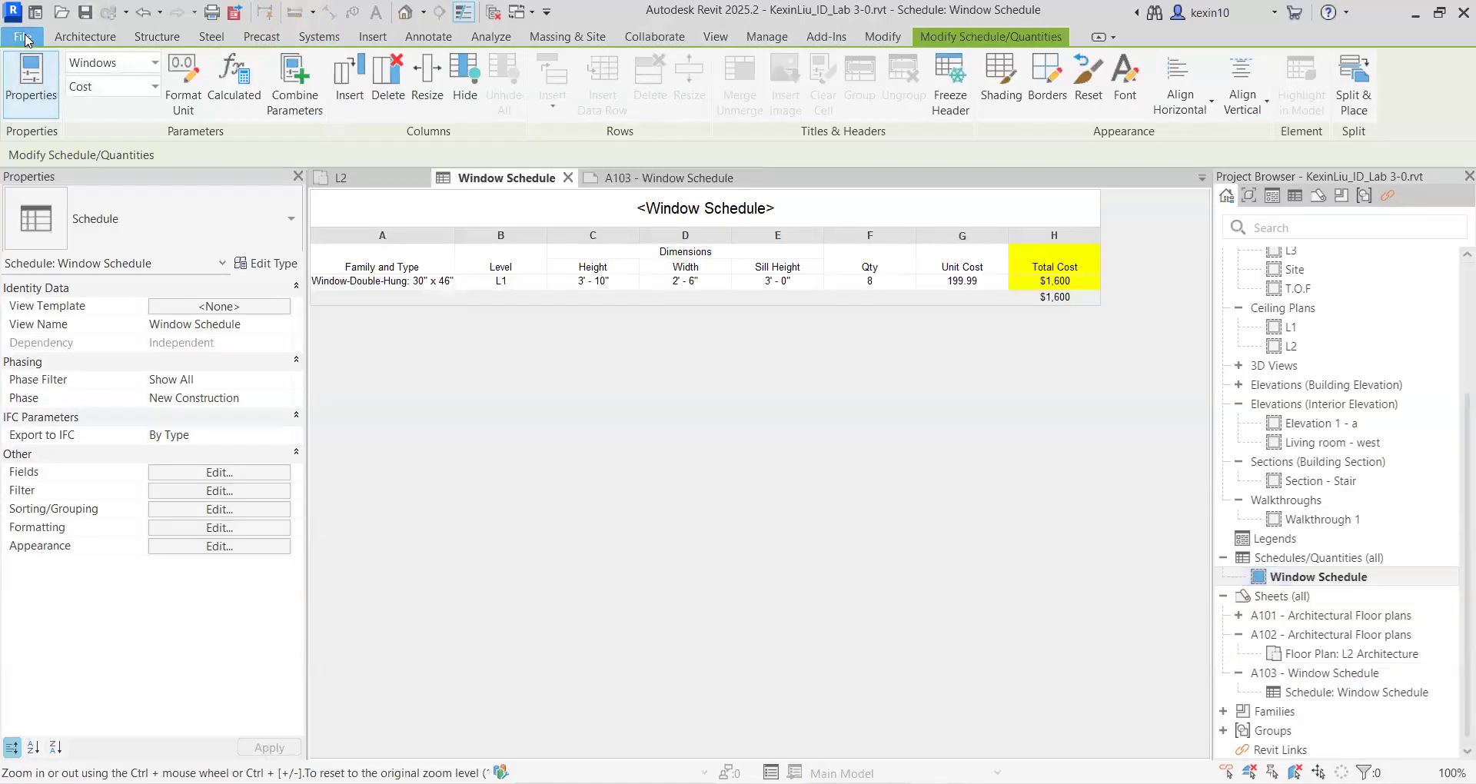
click(25, 38)
mouse_move(120, 346)
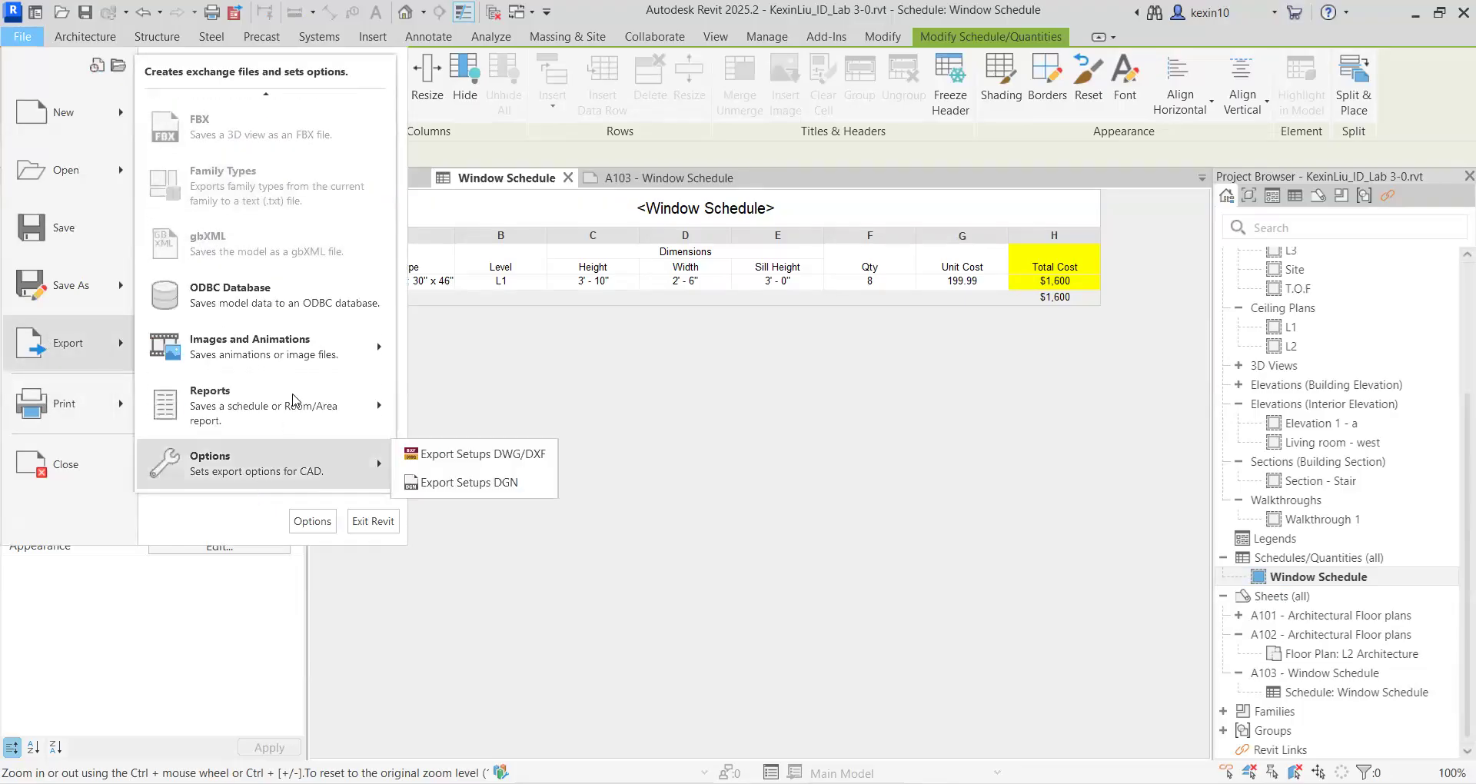
mouse_move(293, 399)
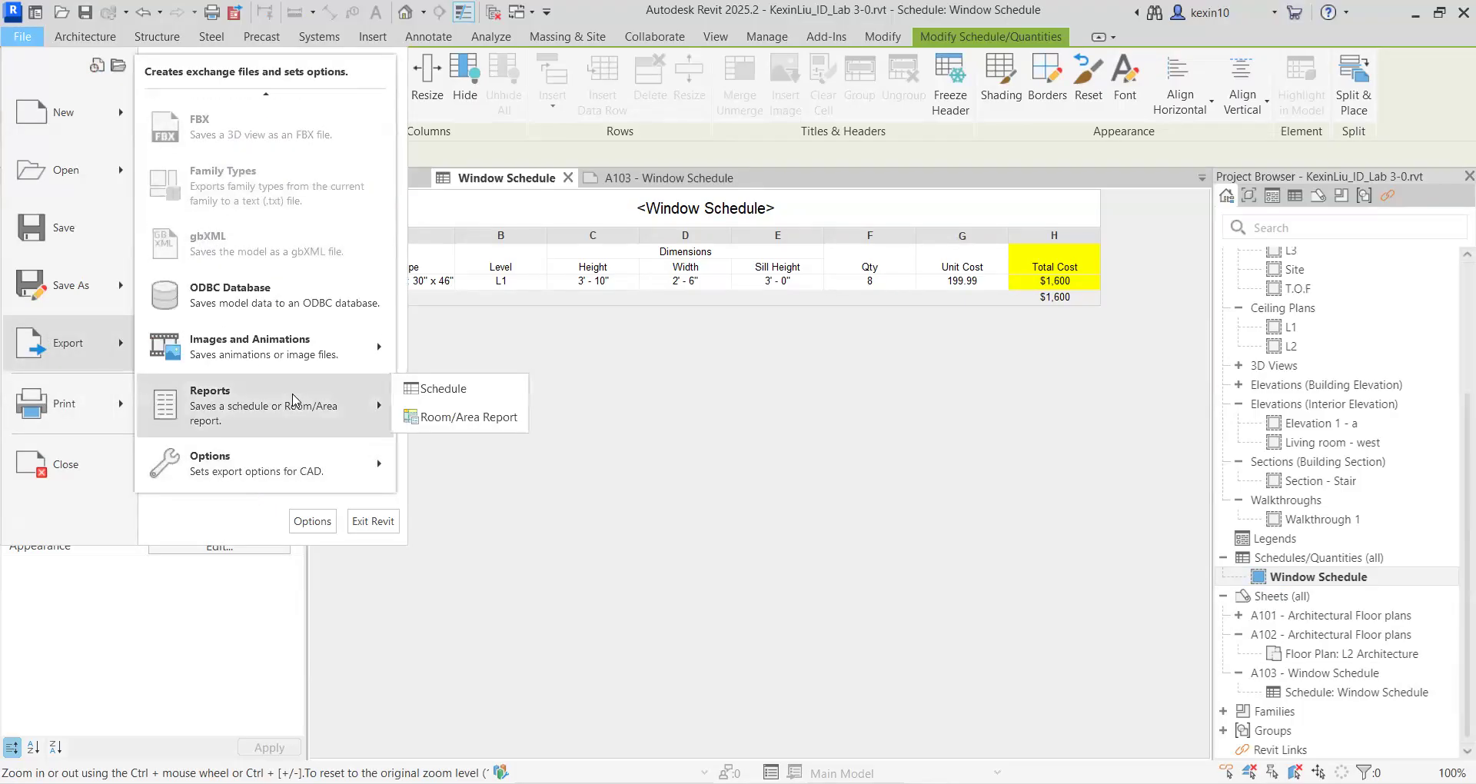
click(446, 390)
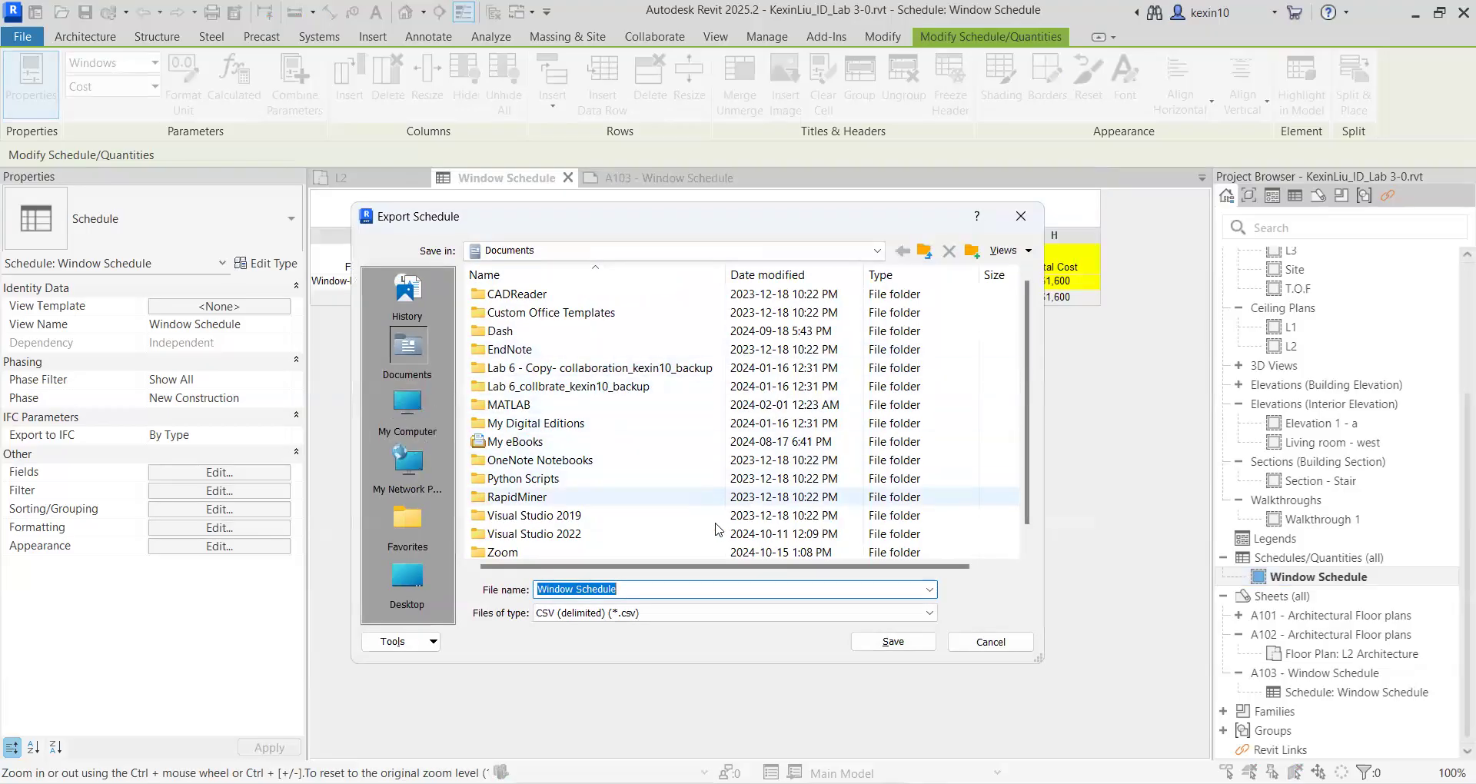
click(904, 642)
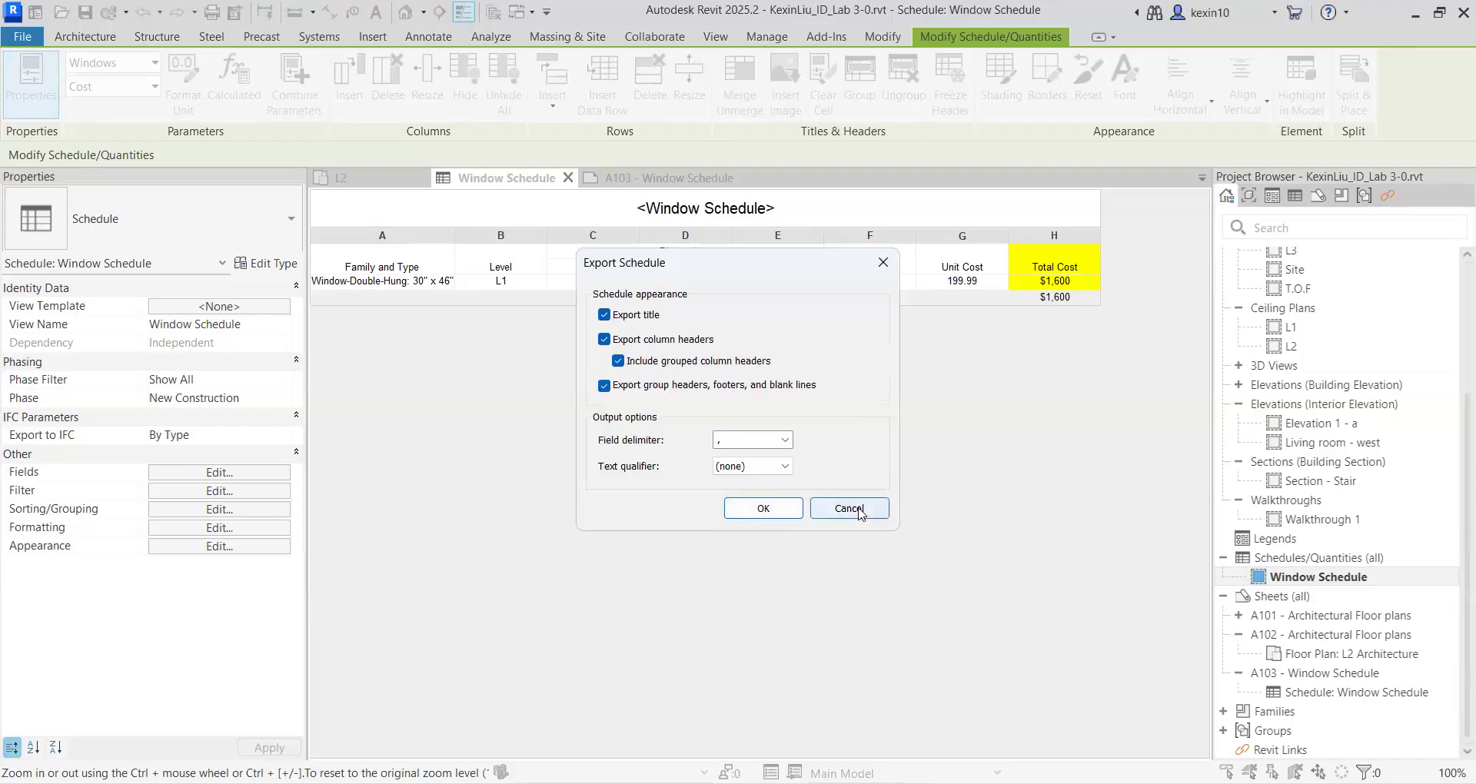
click(748, 509)
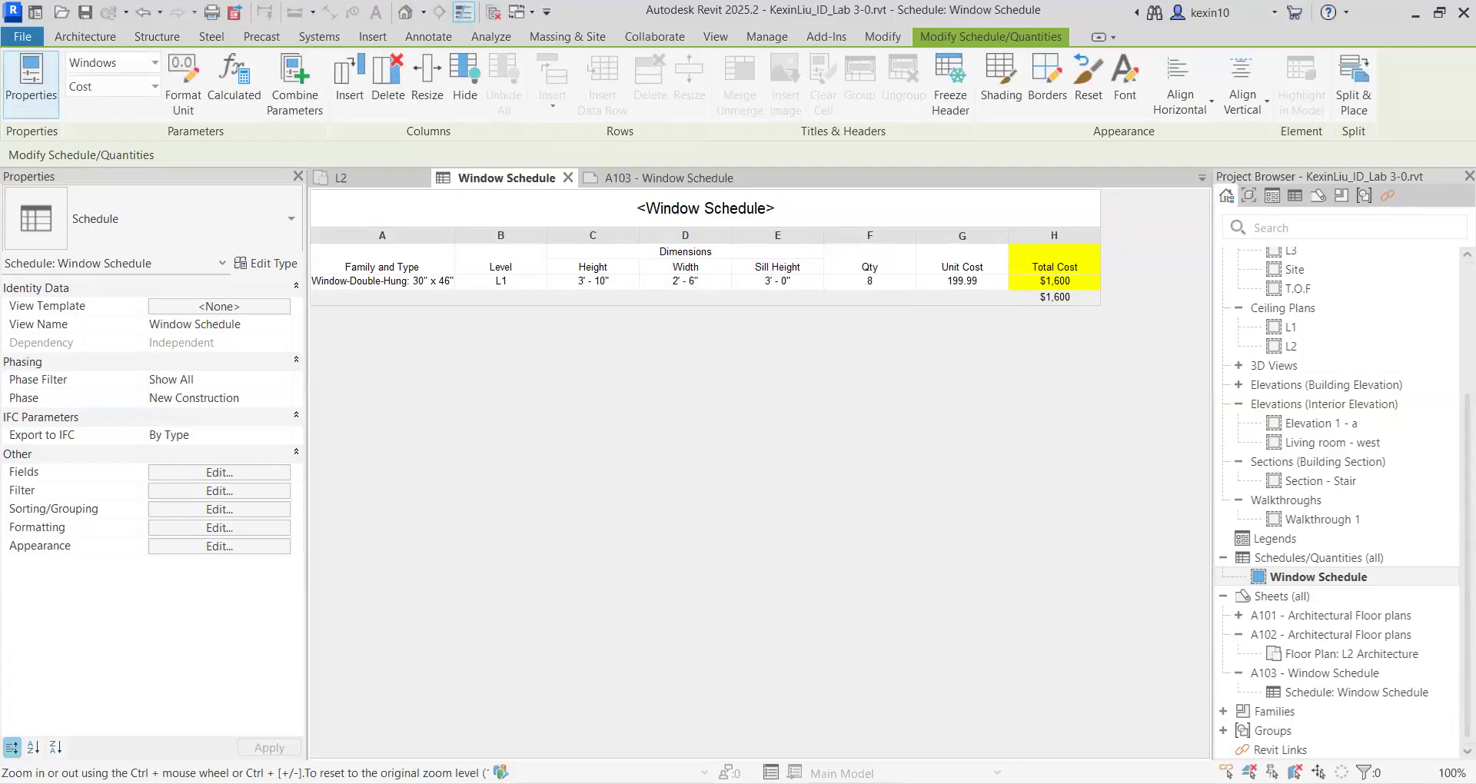
Step: Switch to the PowerPoint slides and read the Lab Assignment 3 submission requirements on slide 63
key(alt+Tab)
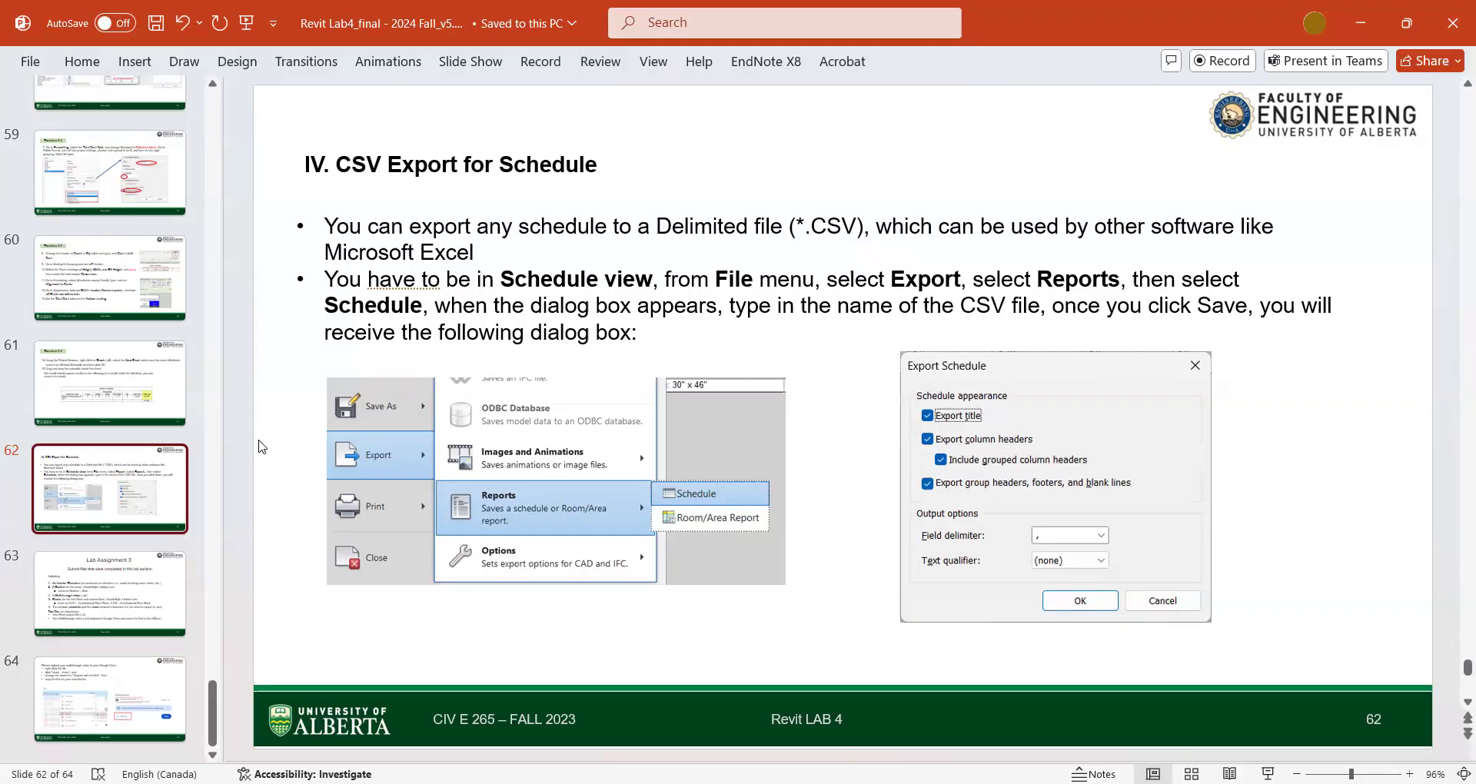
scroll(261, 446, down, 1)
click(269, 497)
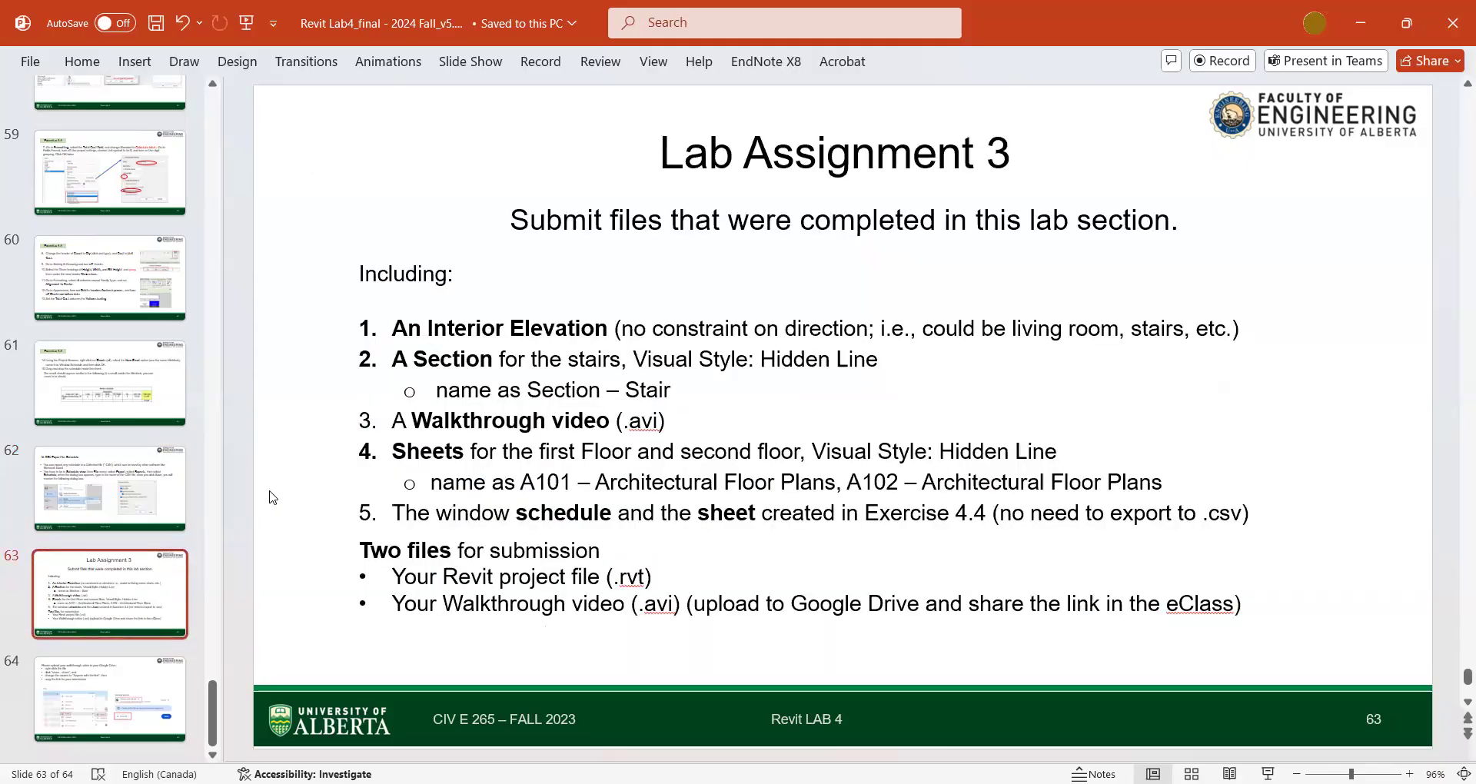